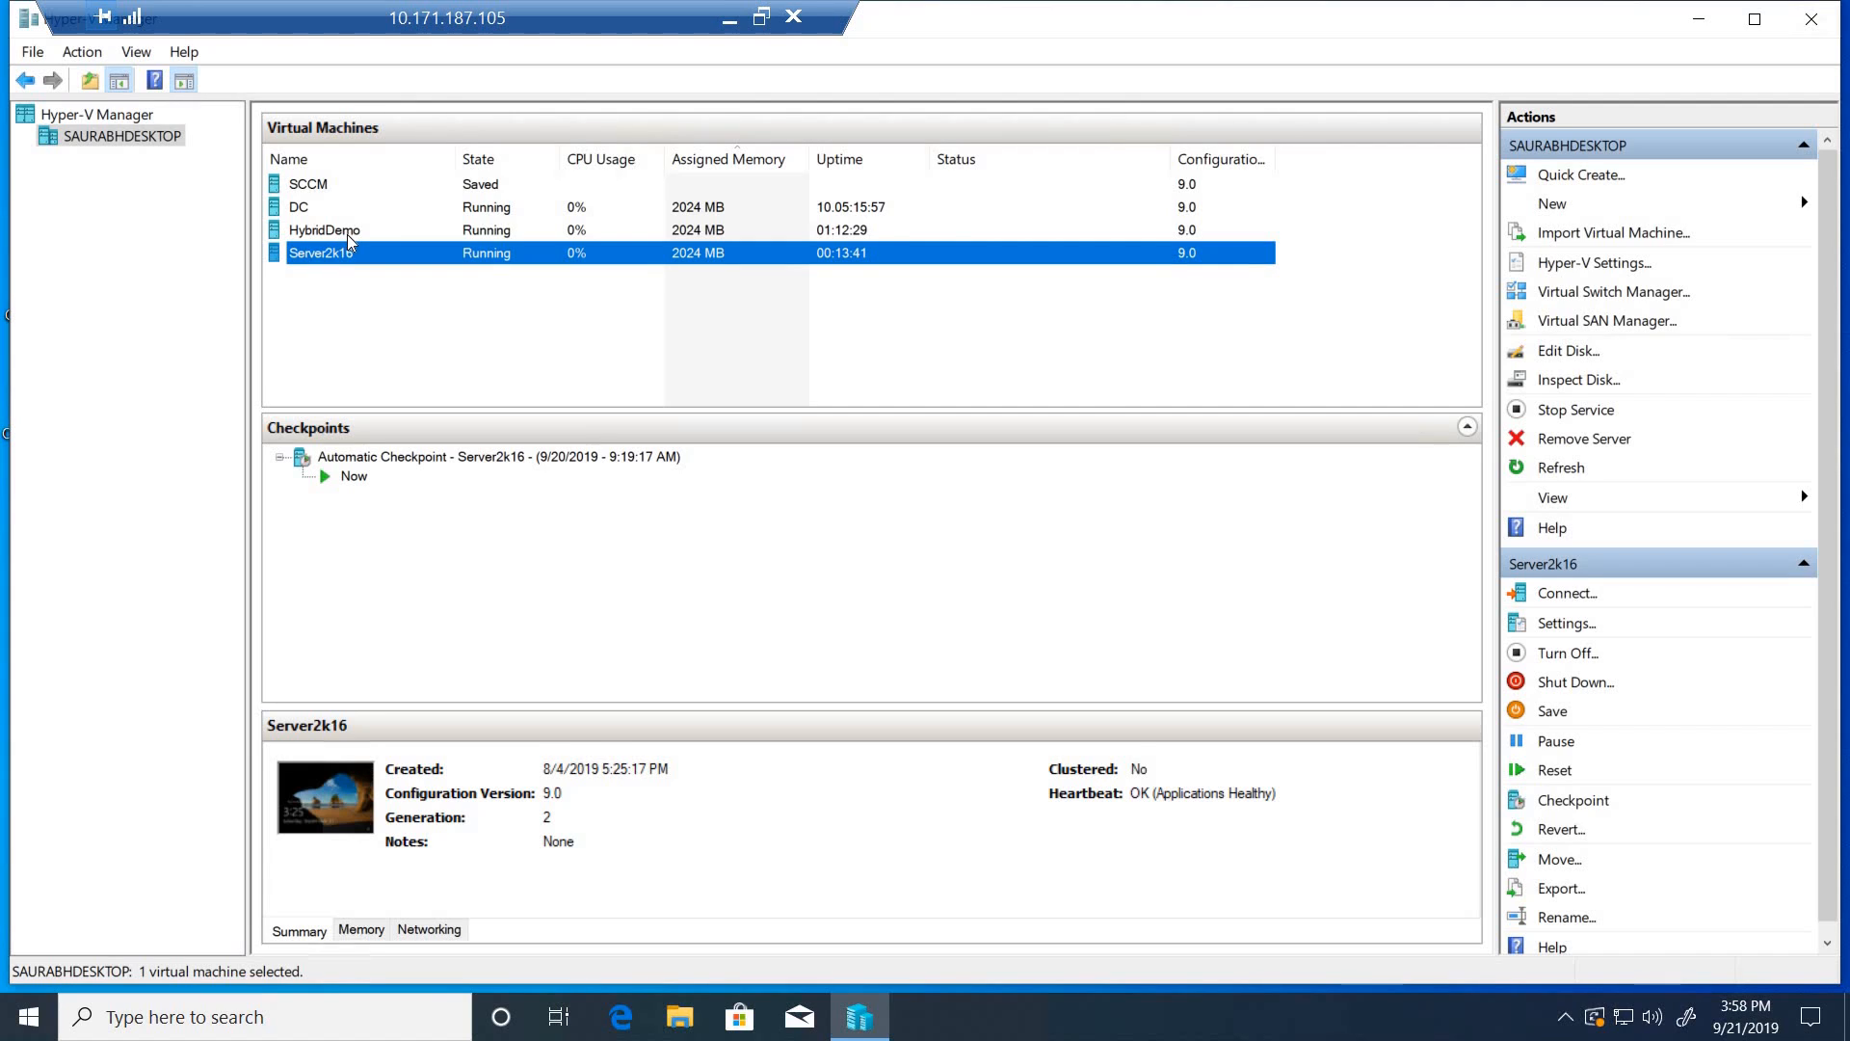
# - Review the properties of LabSwitch and Default Switch in Virtual Switch Manager, leaving both unmodified
pyautogui.click(347, 234)
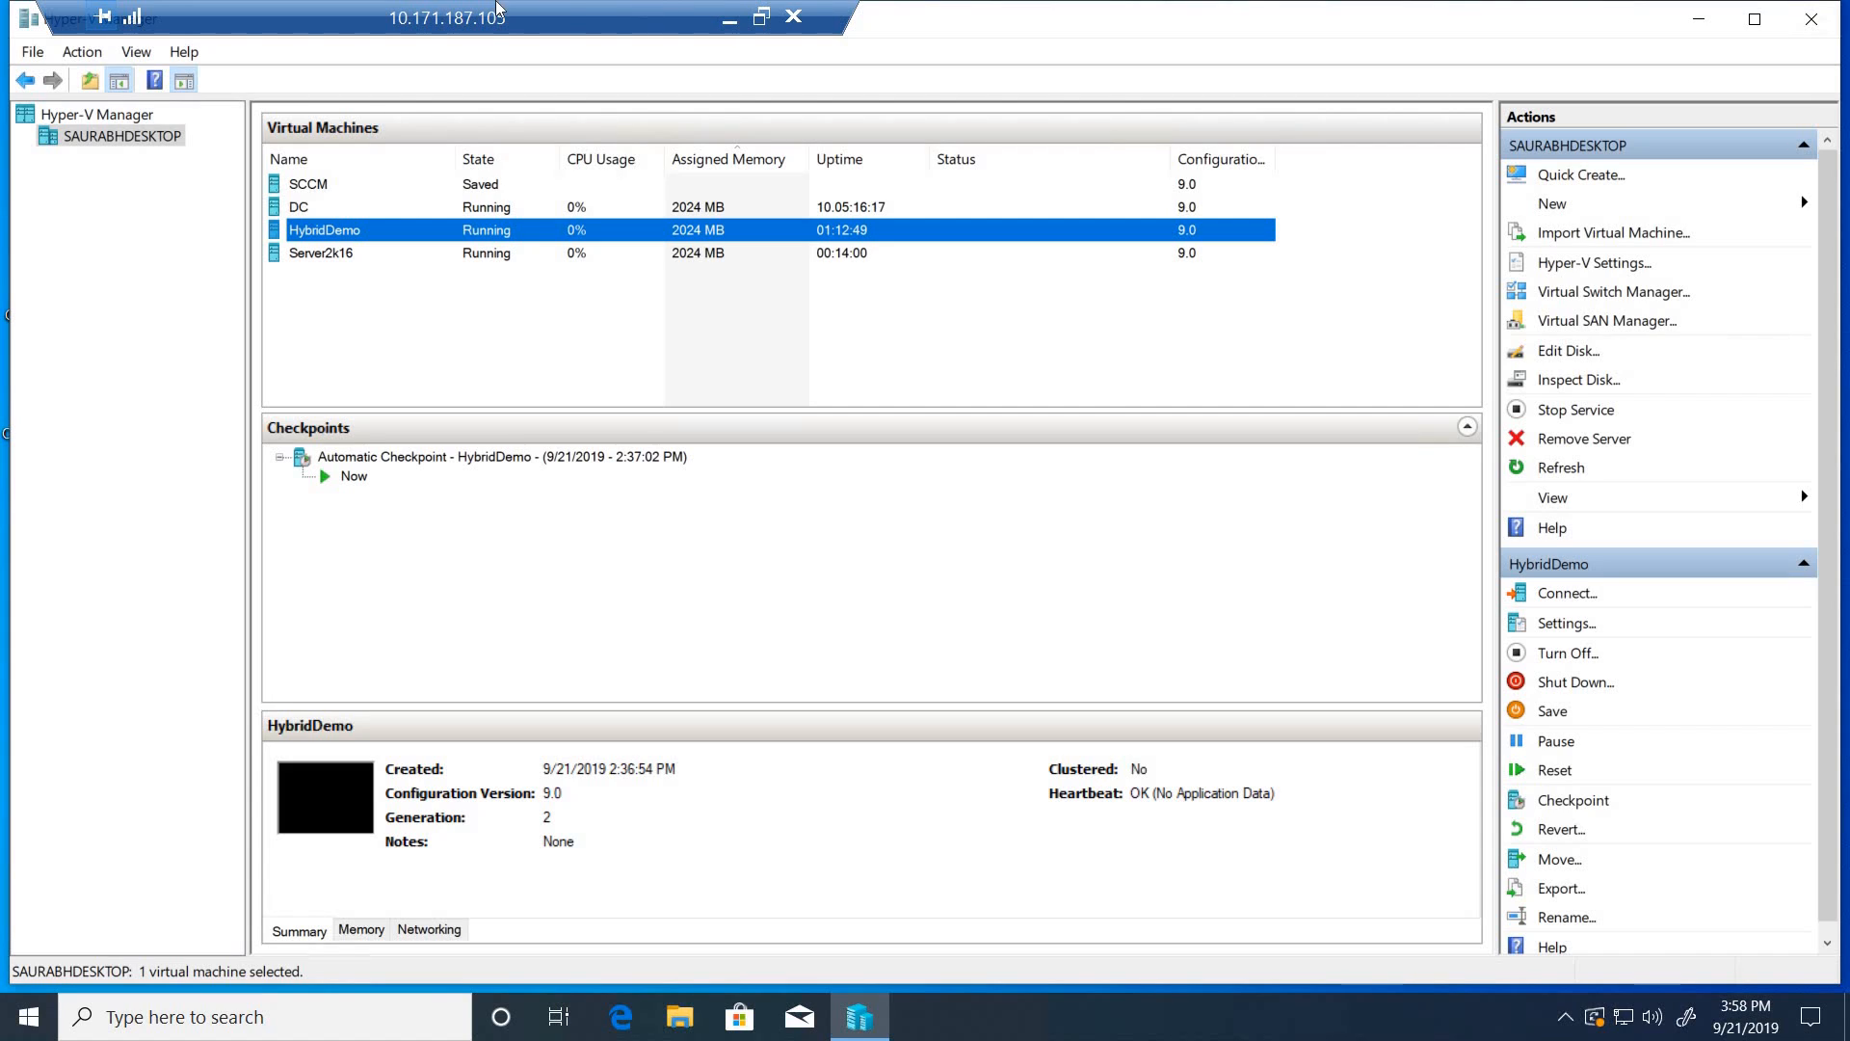
pyautogui.moveTo(547, 16); pyautogui.dragTo(768, 15)
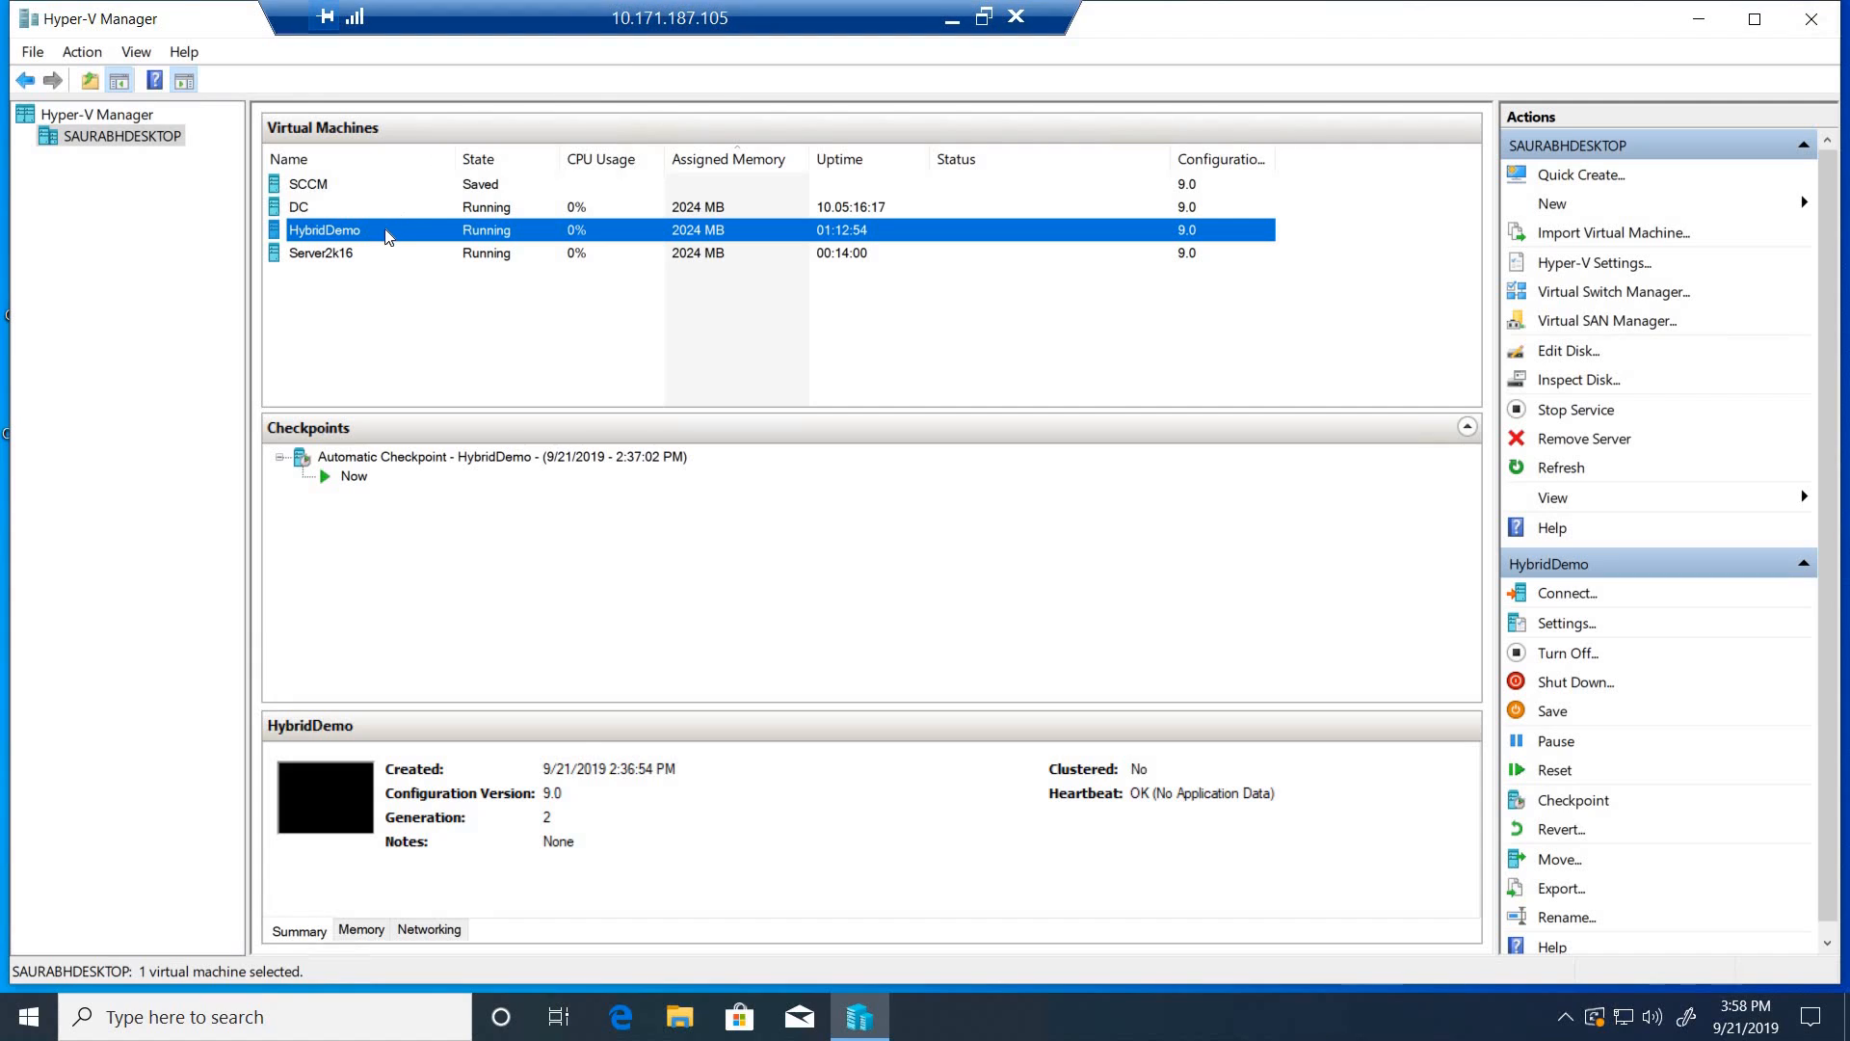
pyautogui.click(1585, 294)
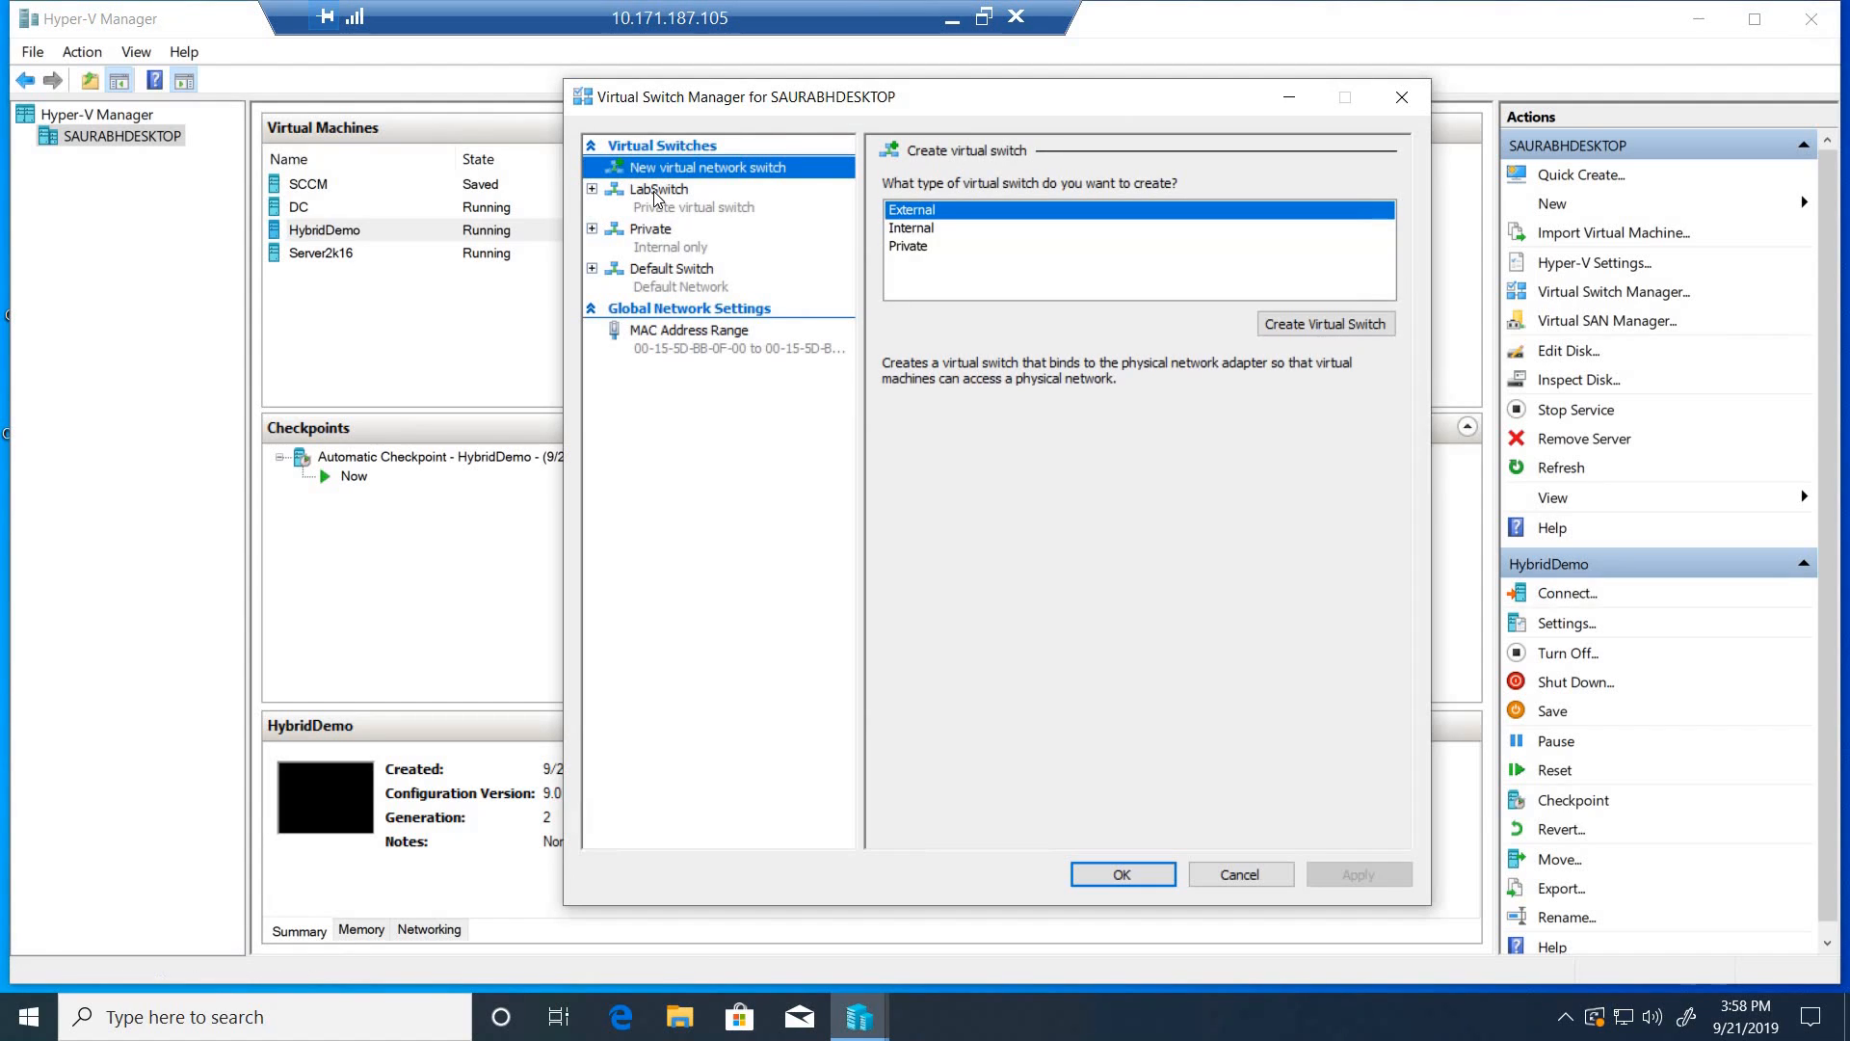
pyautogui.click(656, 198)
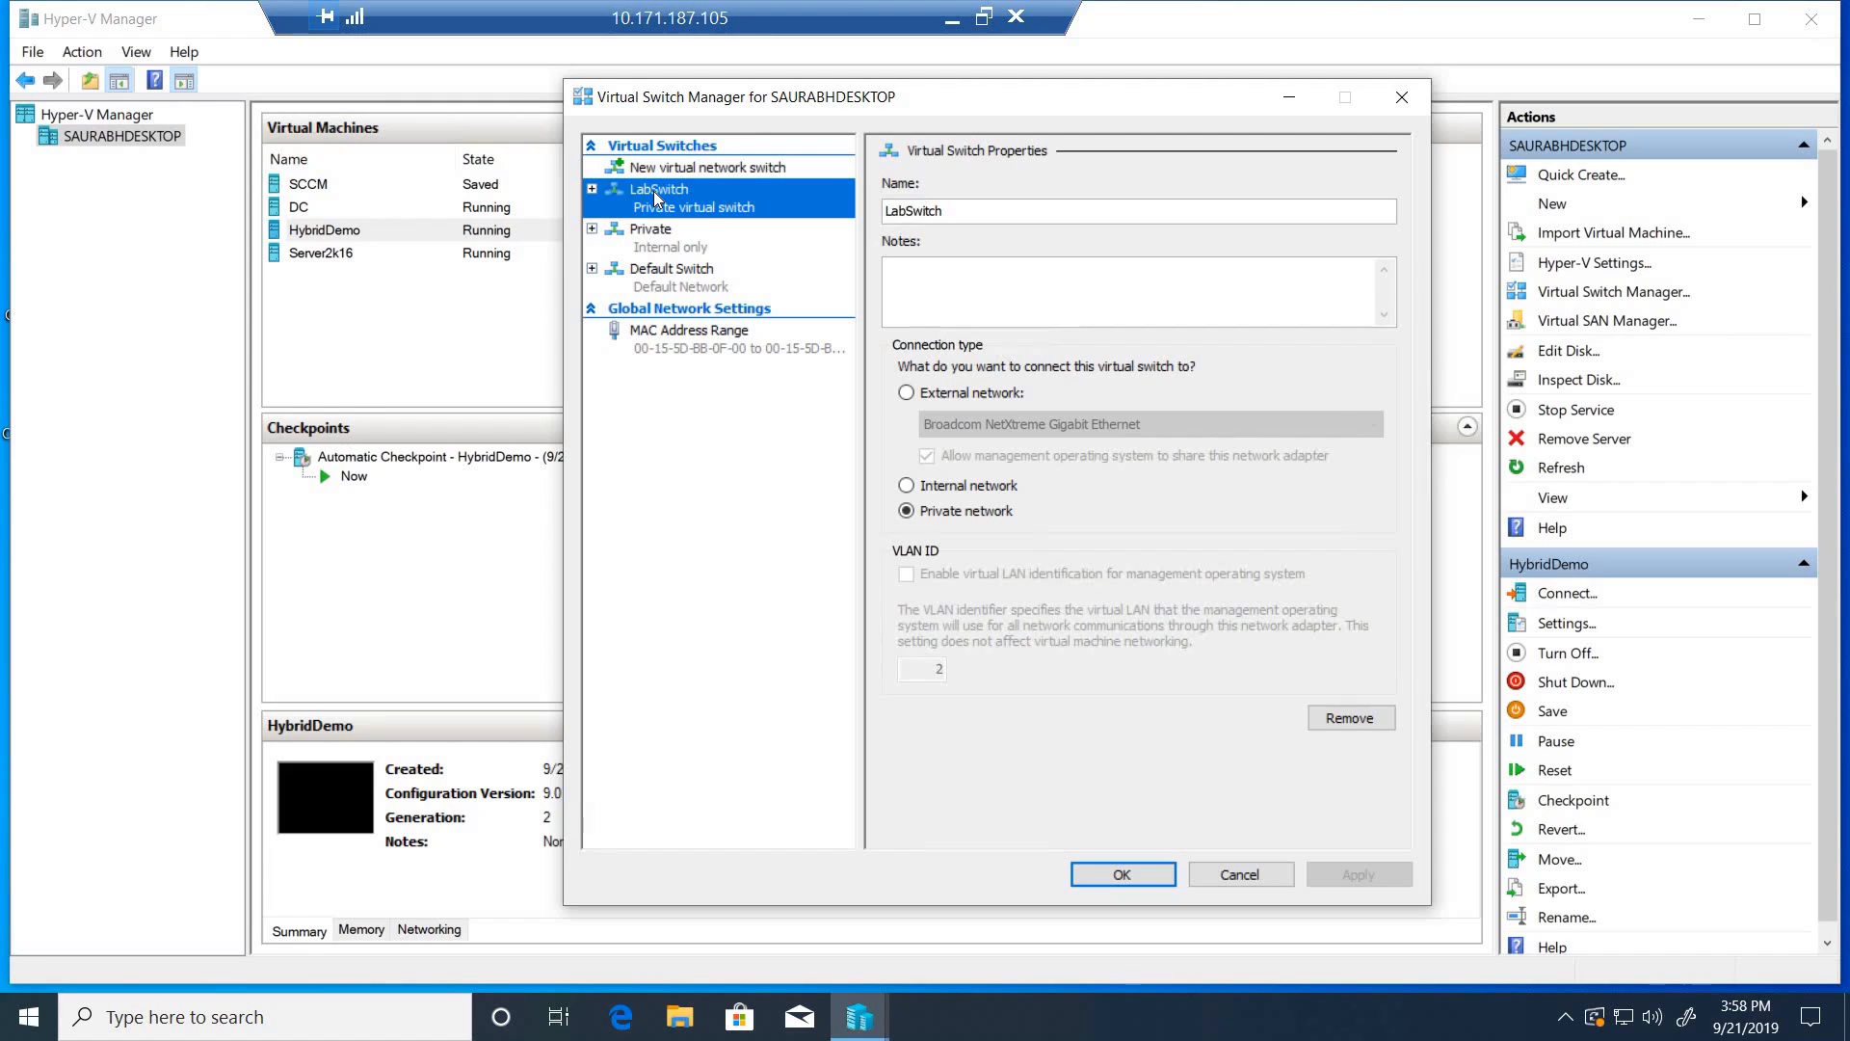
pyautogui.click(696, 277)
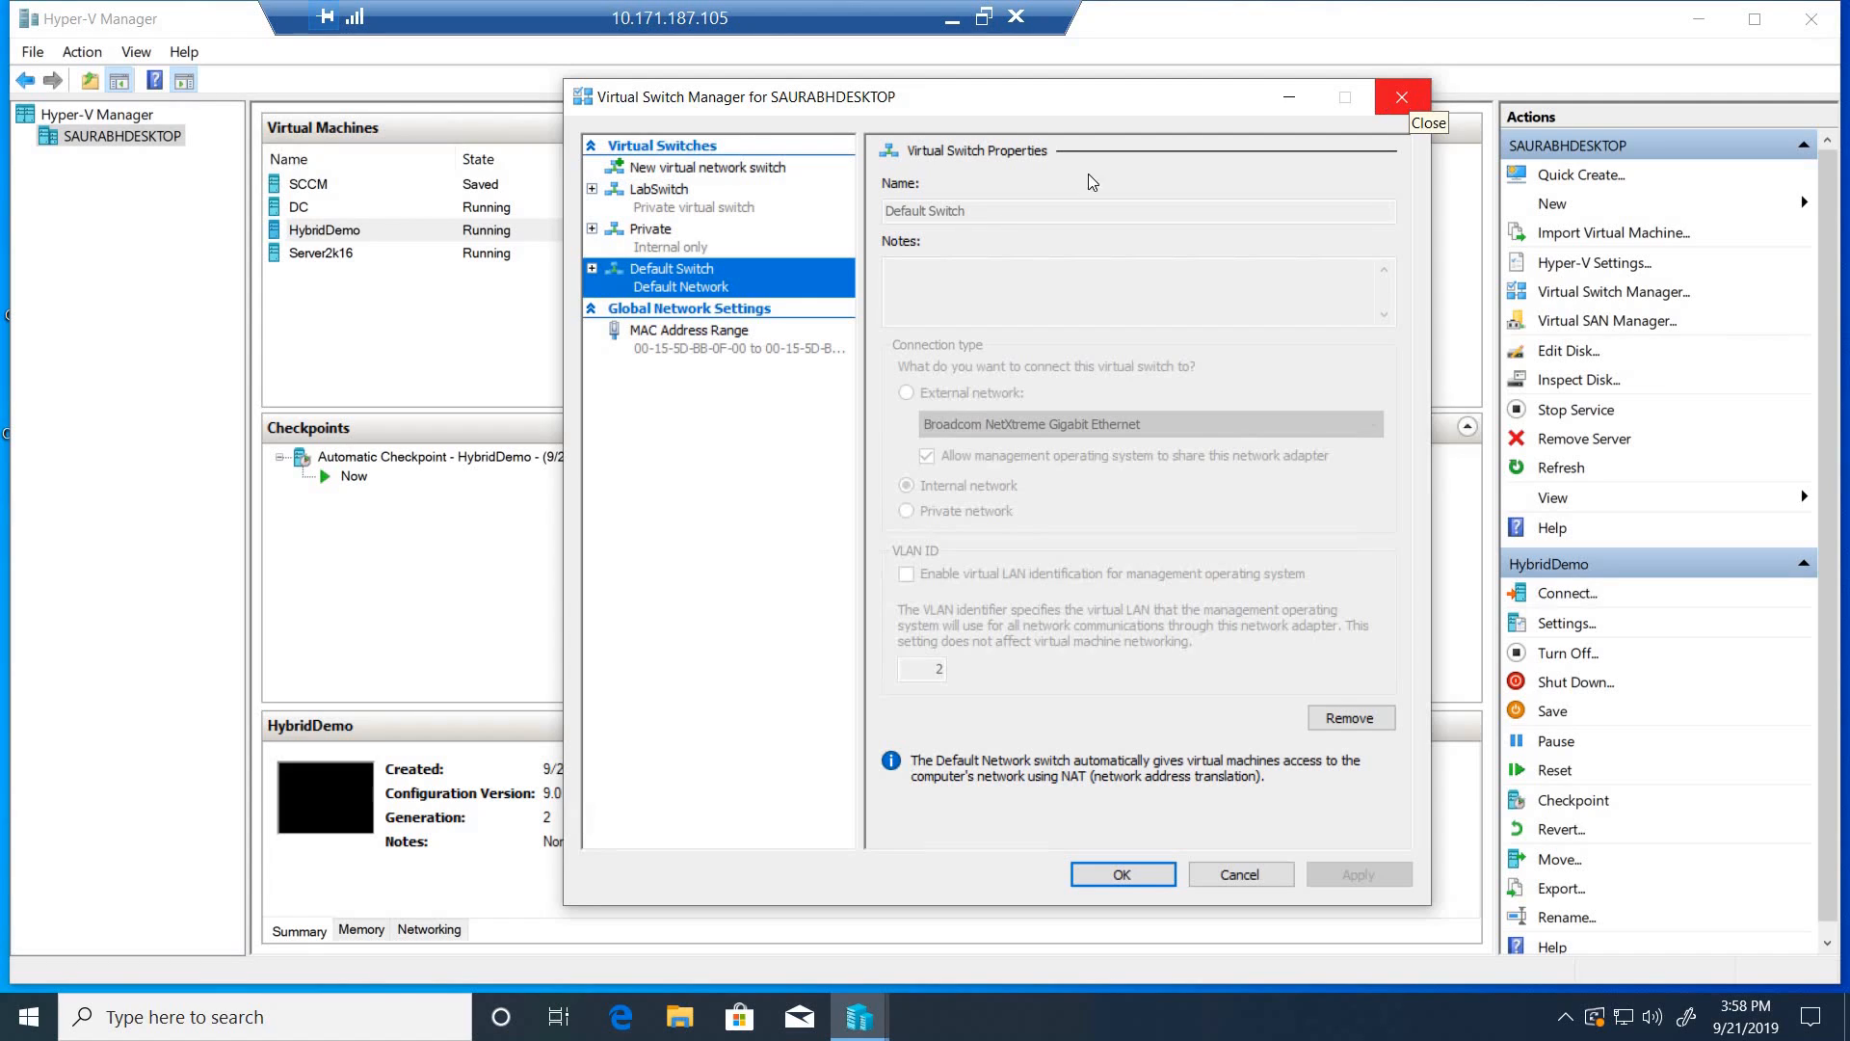
pyautogui.click(1402, 97)
# - Check which virtual switch each of the DC virtual machine's two network adapters uses
pyautogui.click(378, 213)
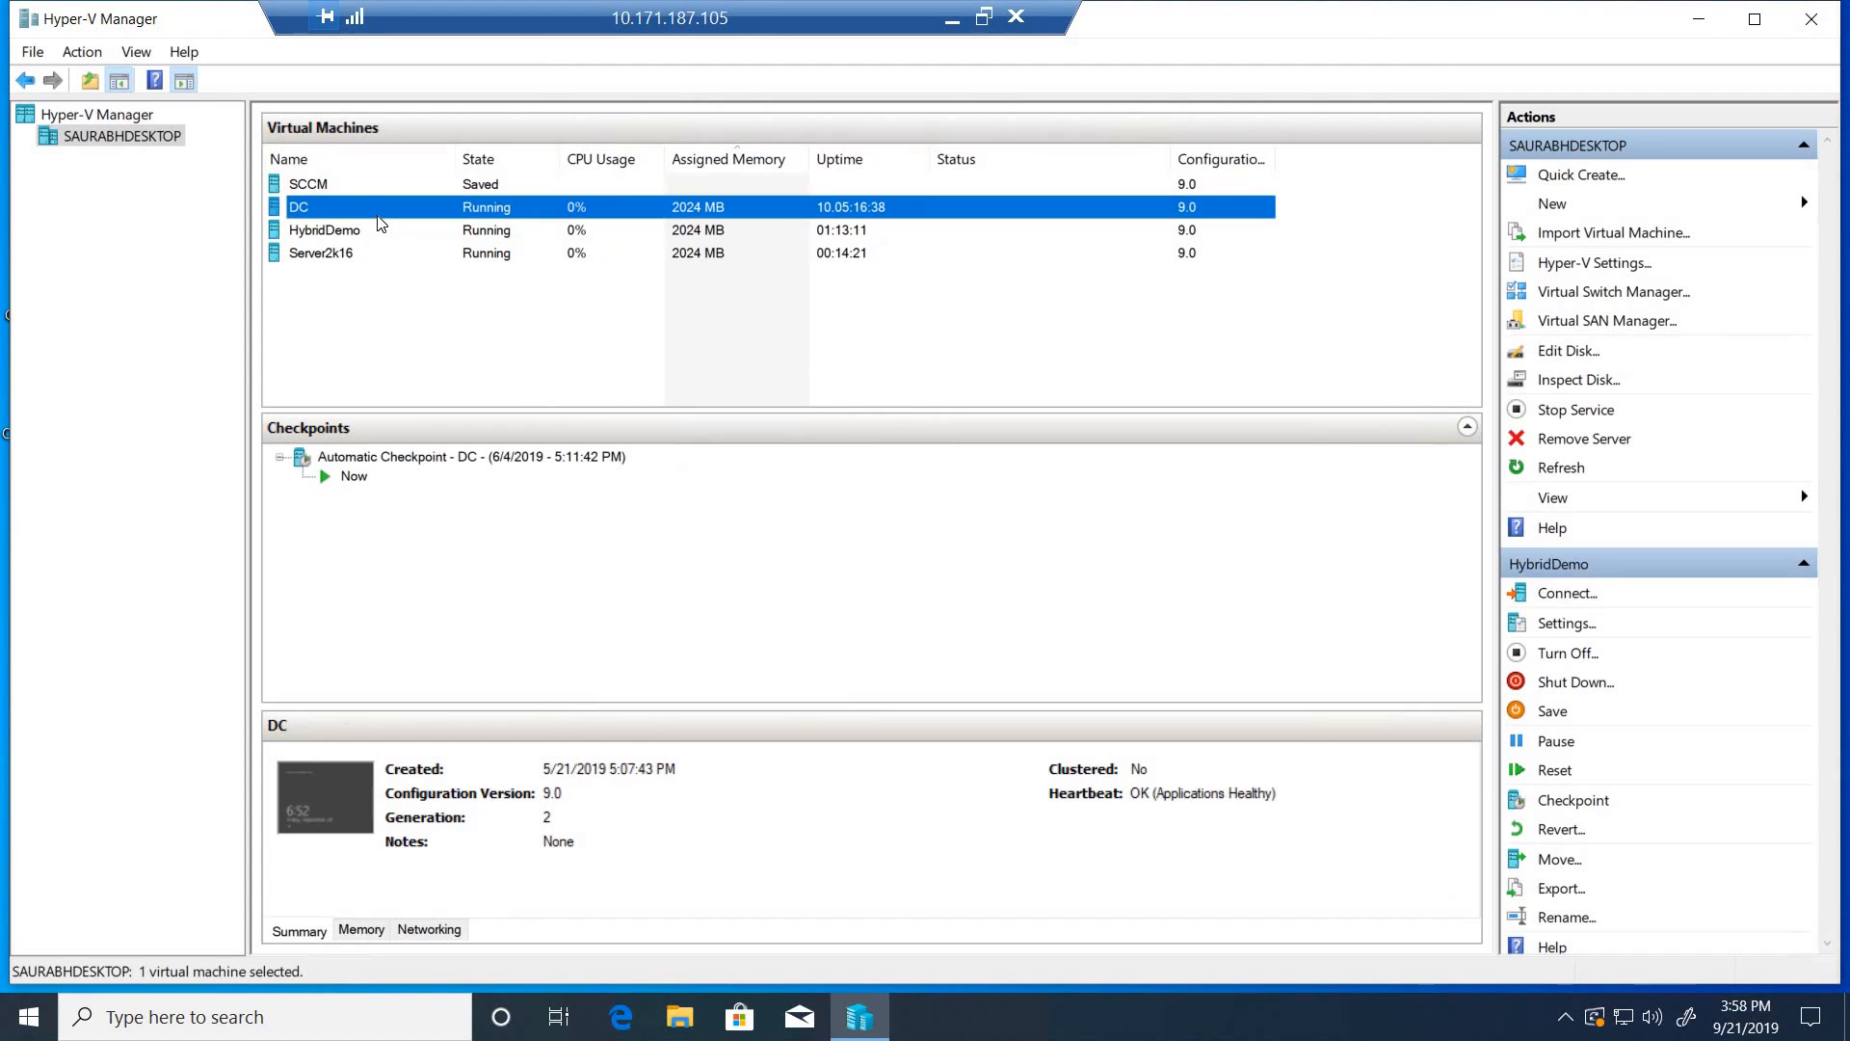
pyautogui.rightClick(378, 214)
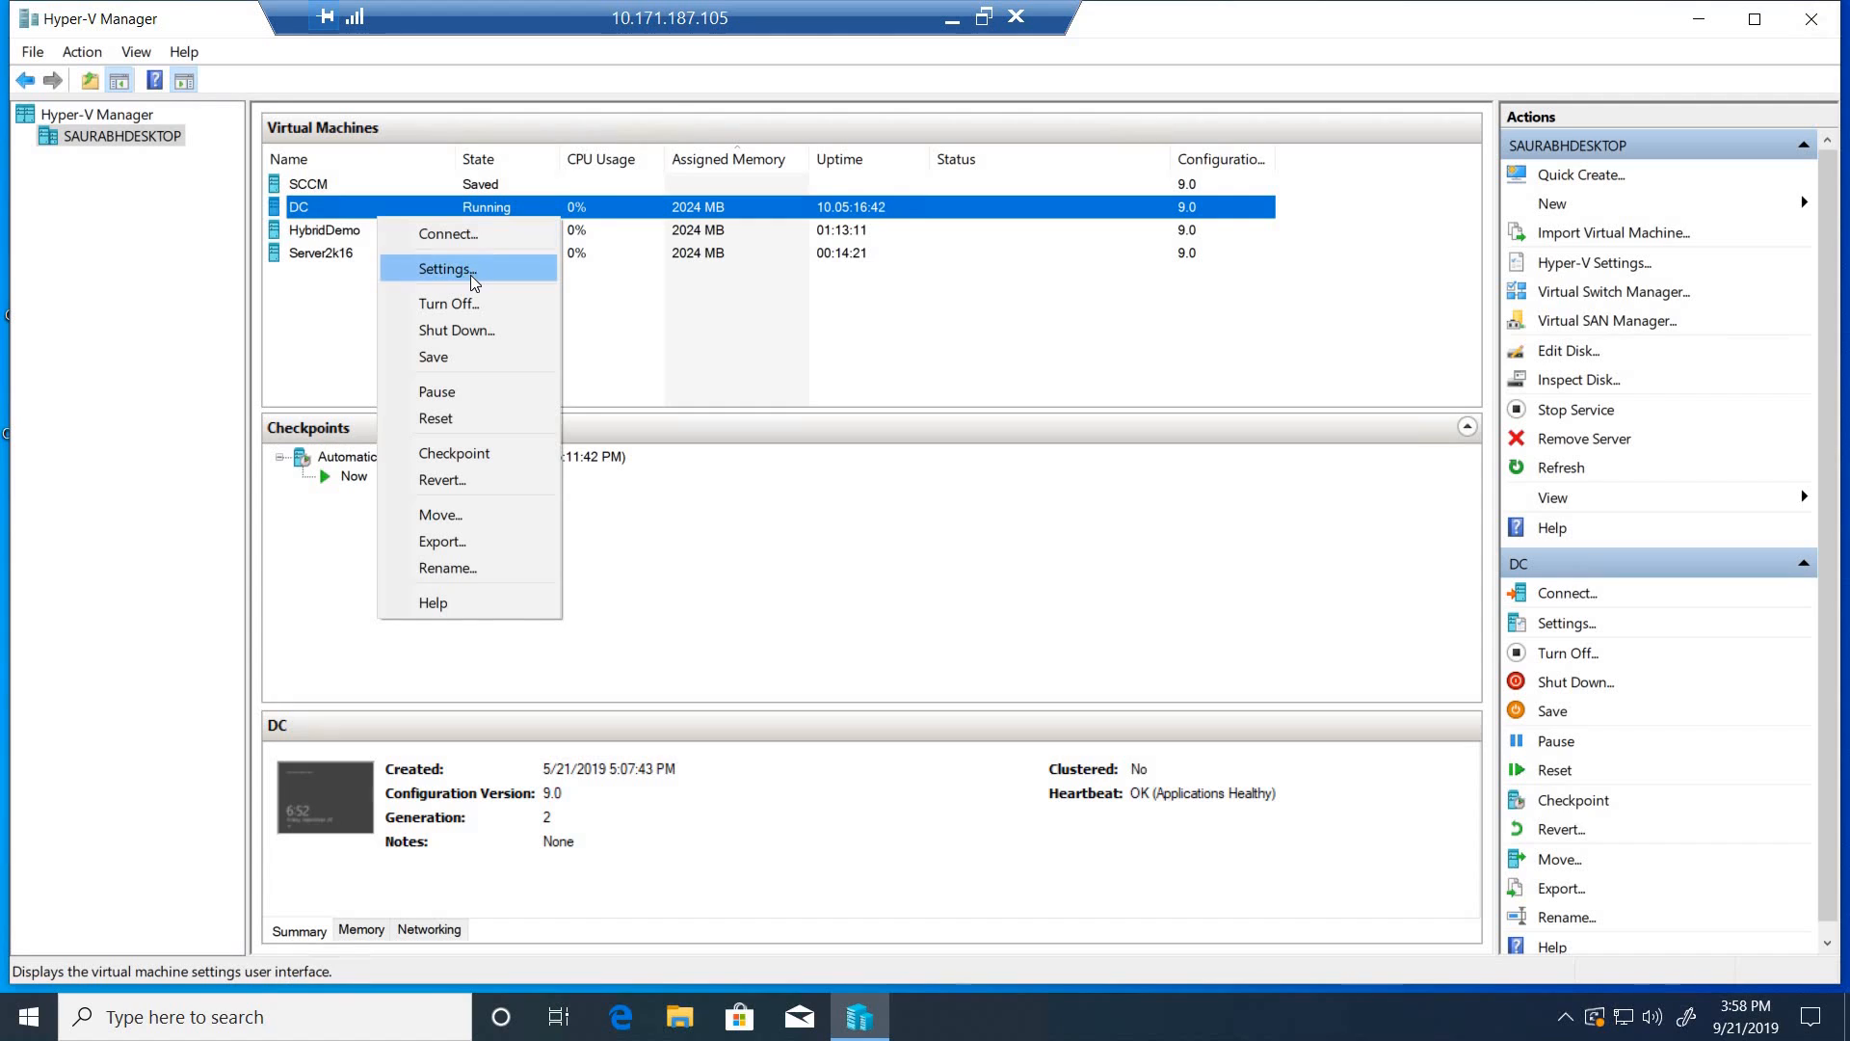
pyautogui.click(470, 275)
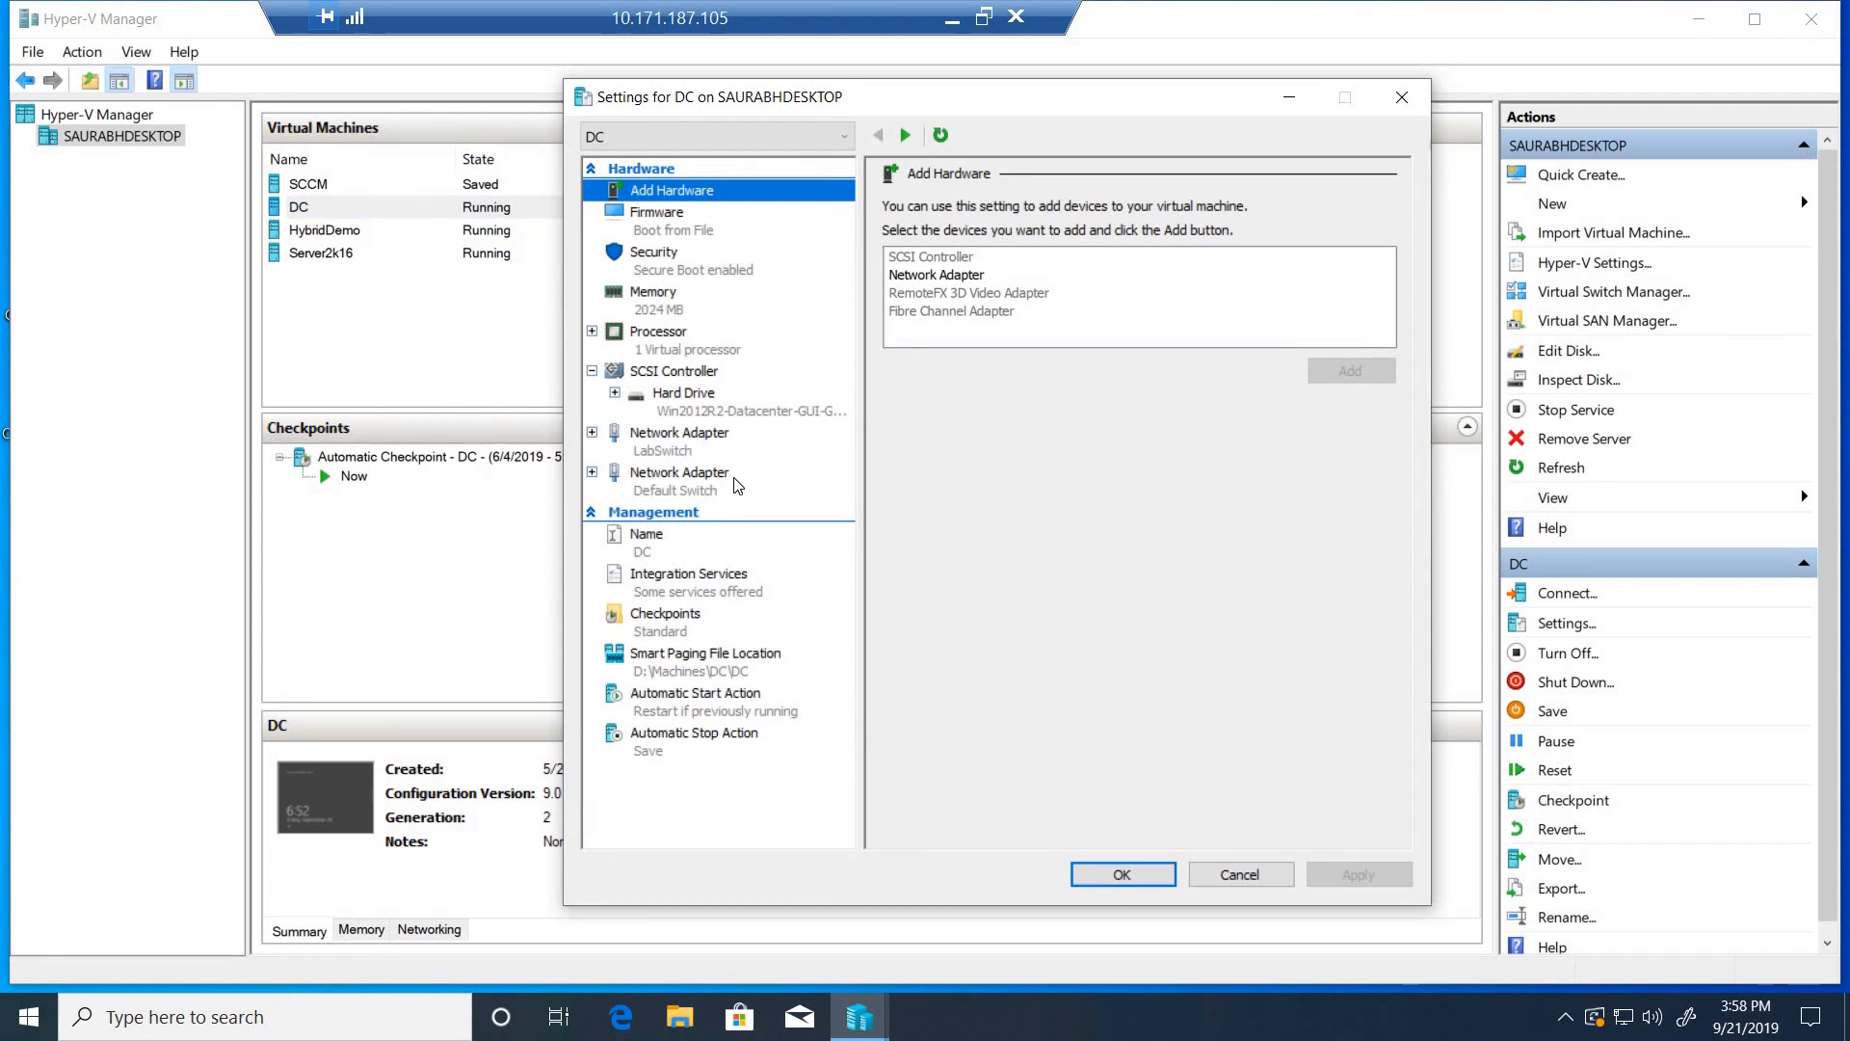
pyautogui.click(689, 448)
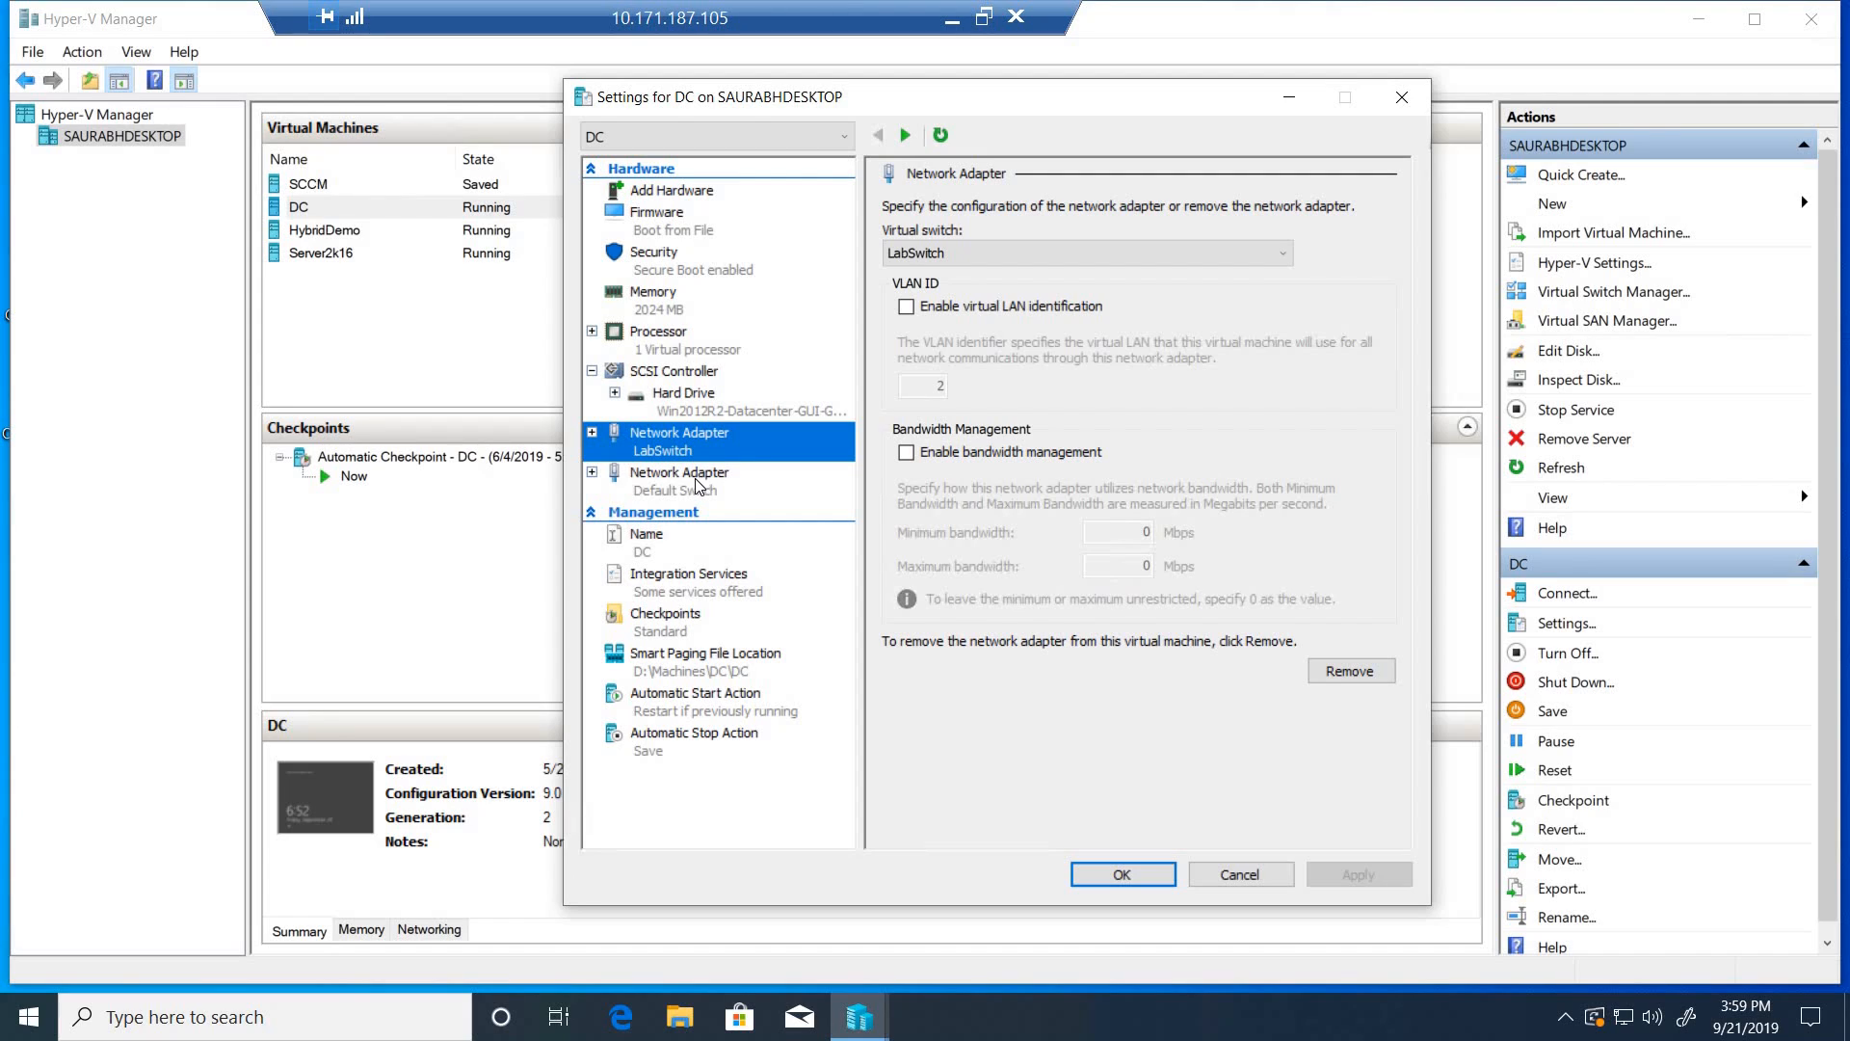
pyautogui.click(696, 485)
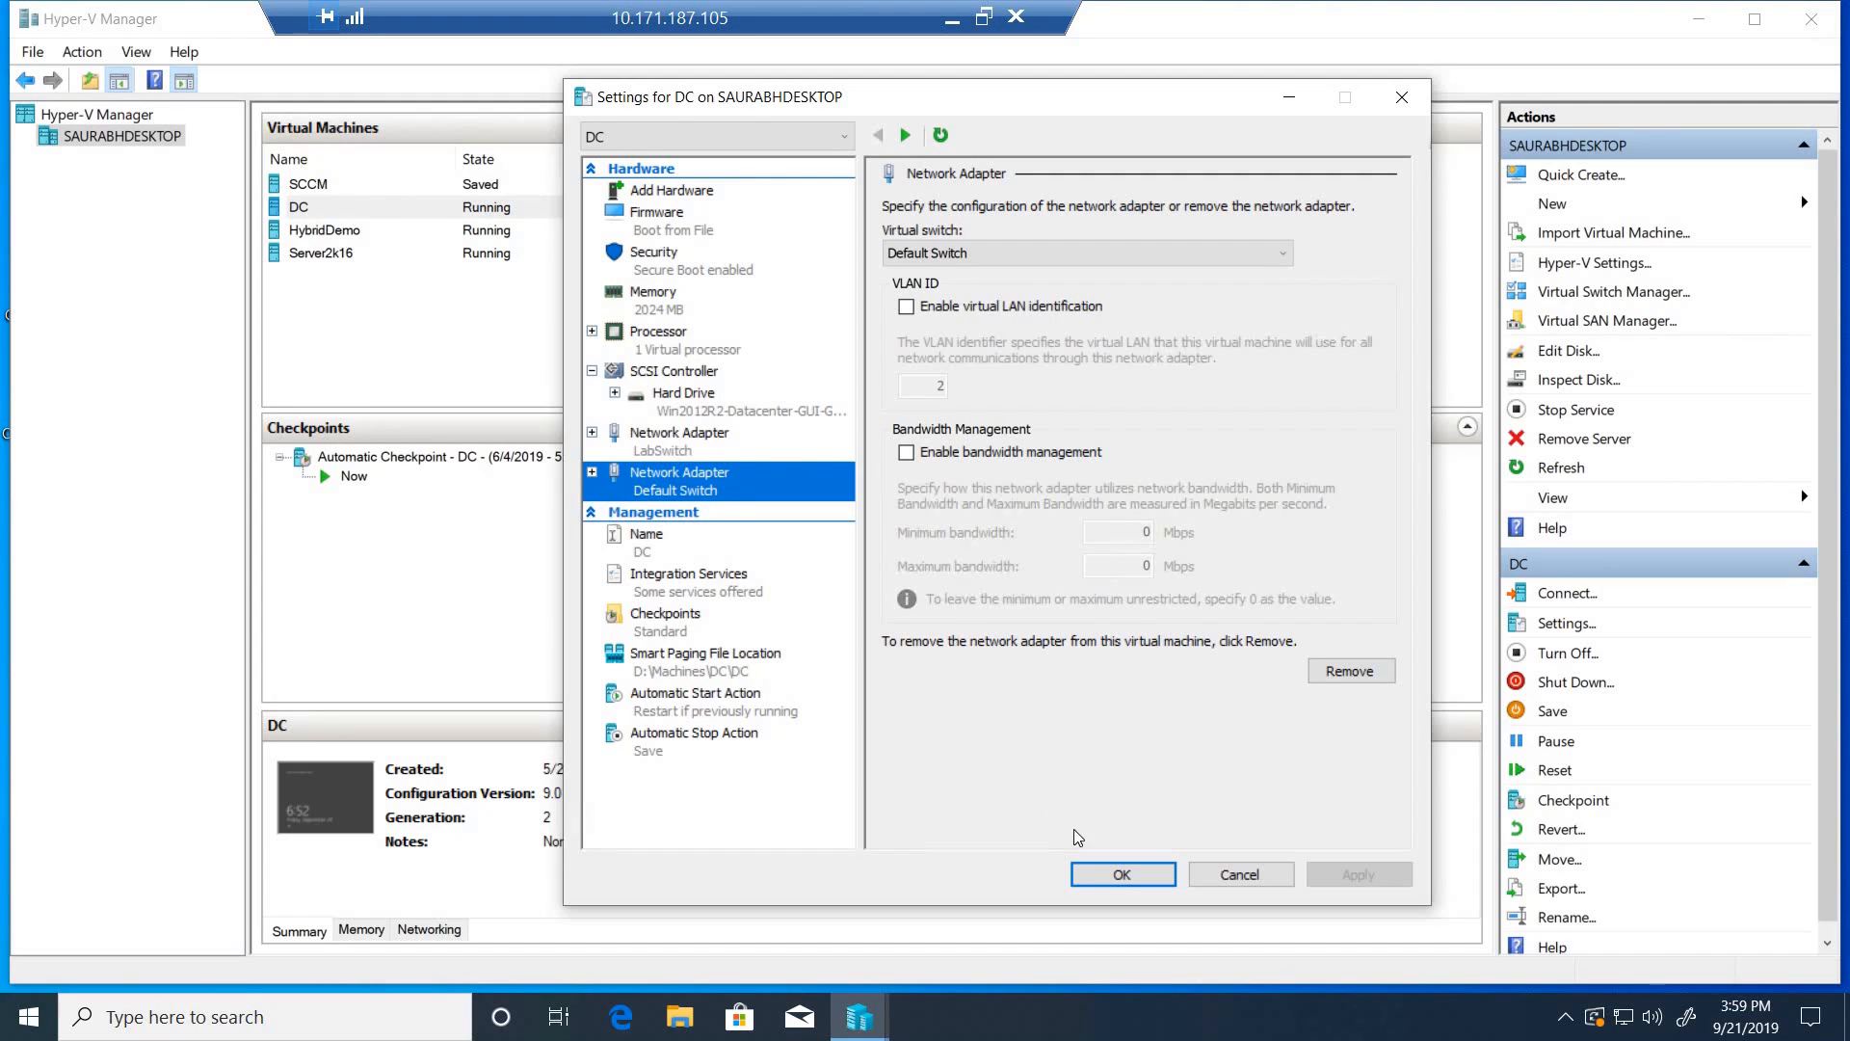
pyautogui.click(1095, 883)
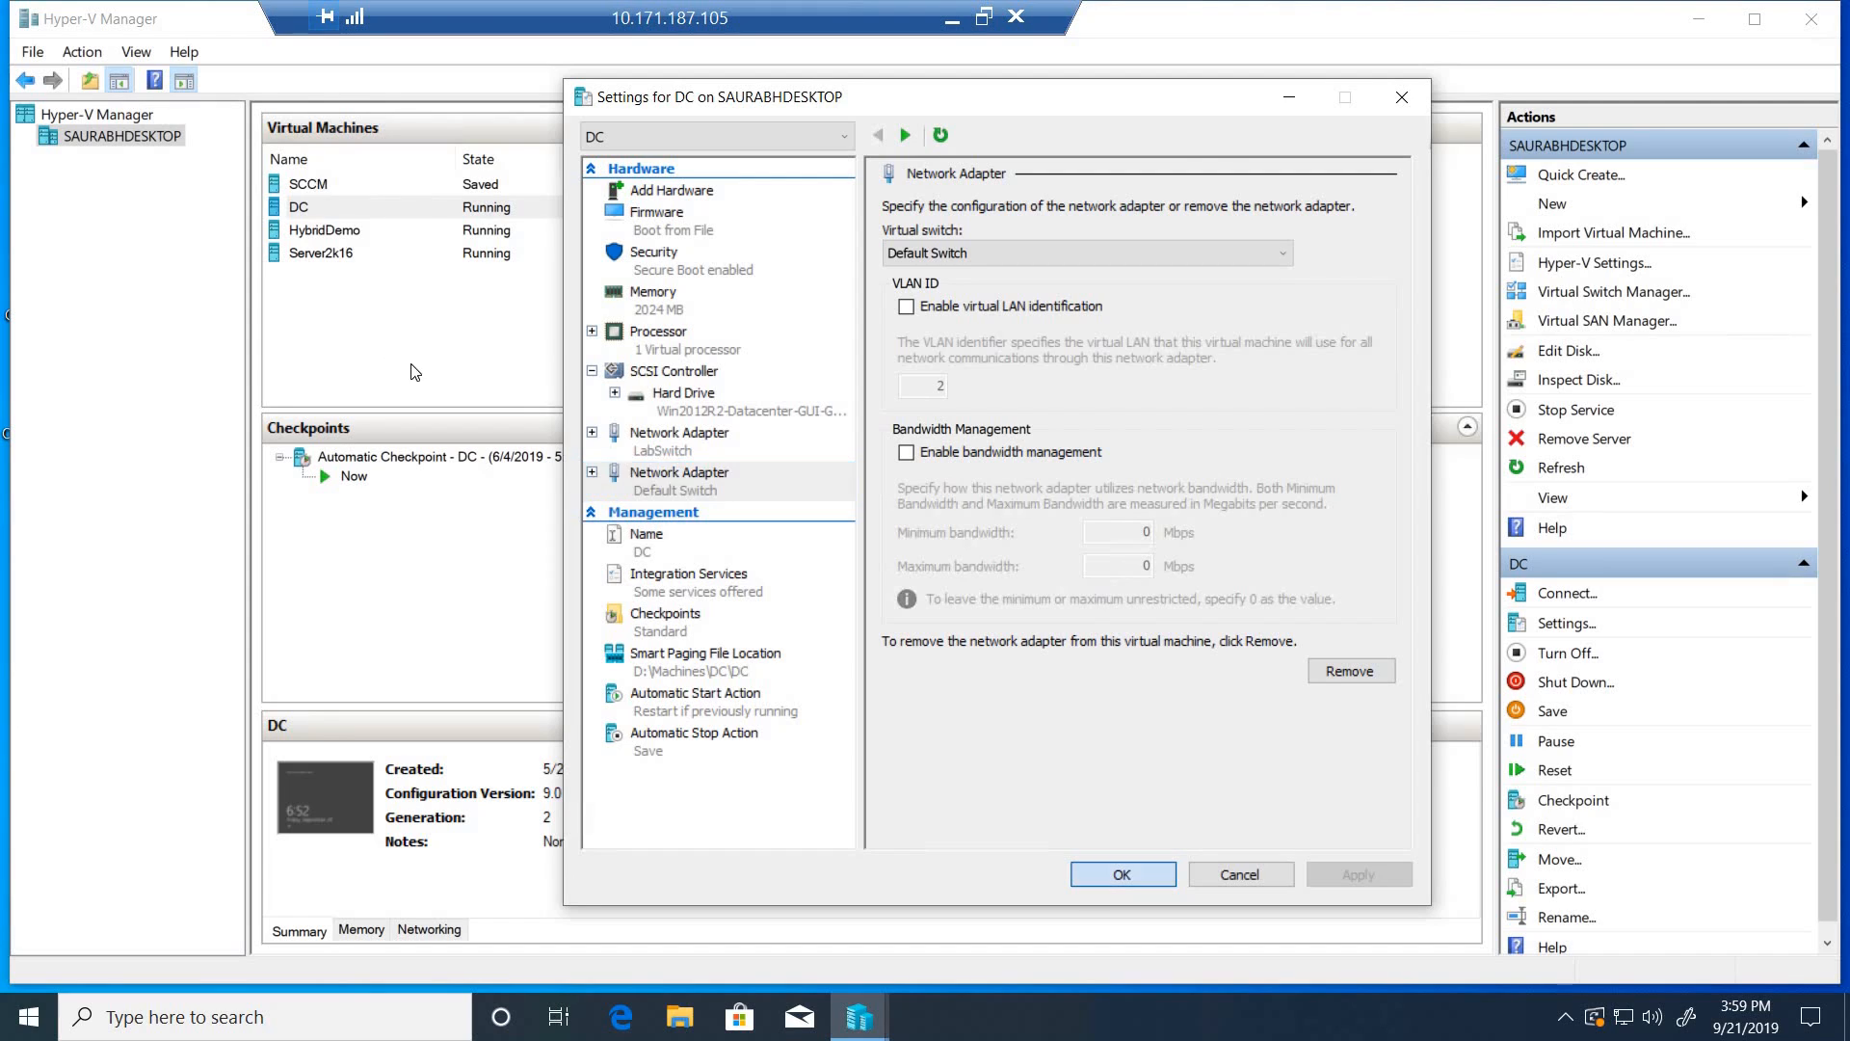
# - Check which virtual switch each network adapter of the Server2k16 virtual machine uses
pyautogui.click(336, 255)
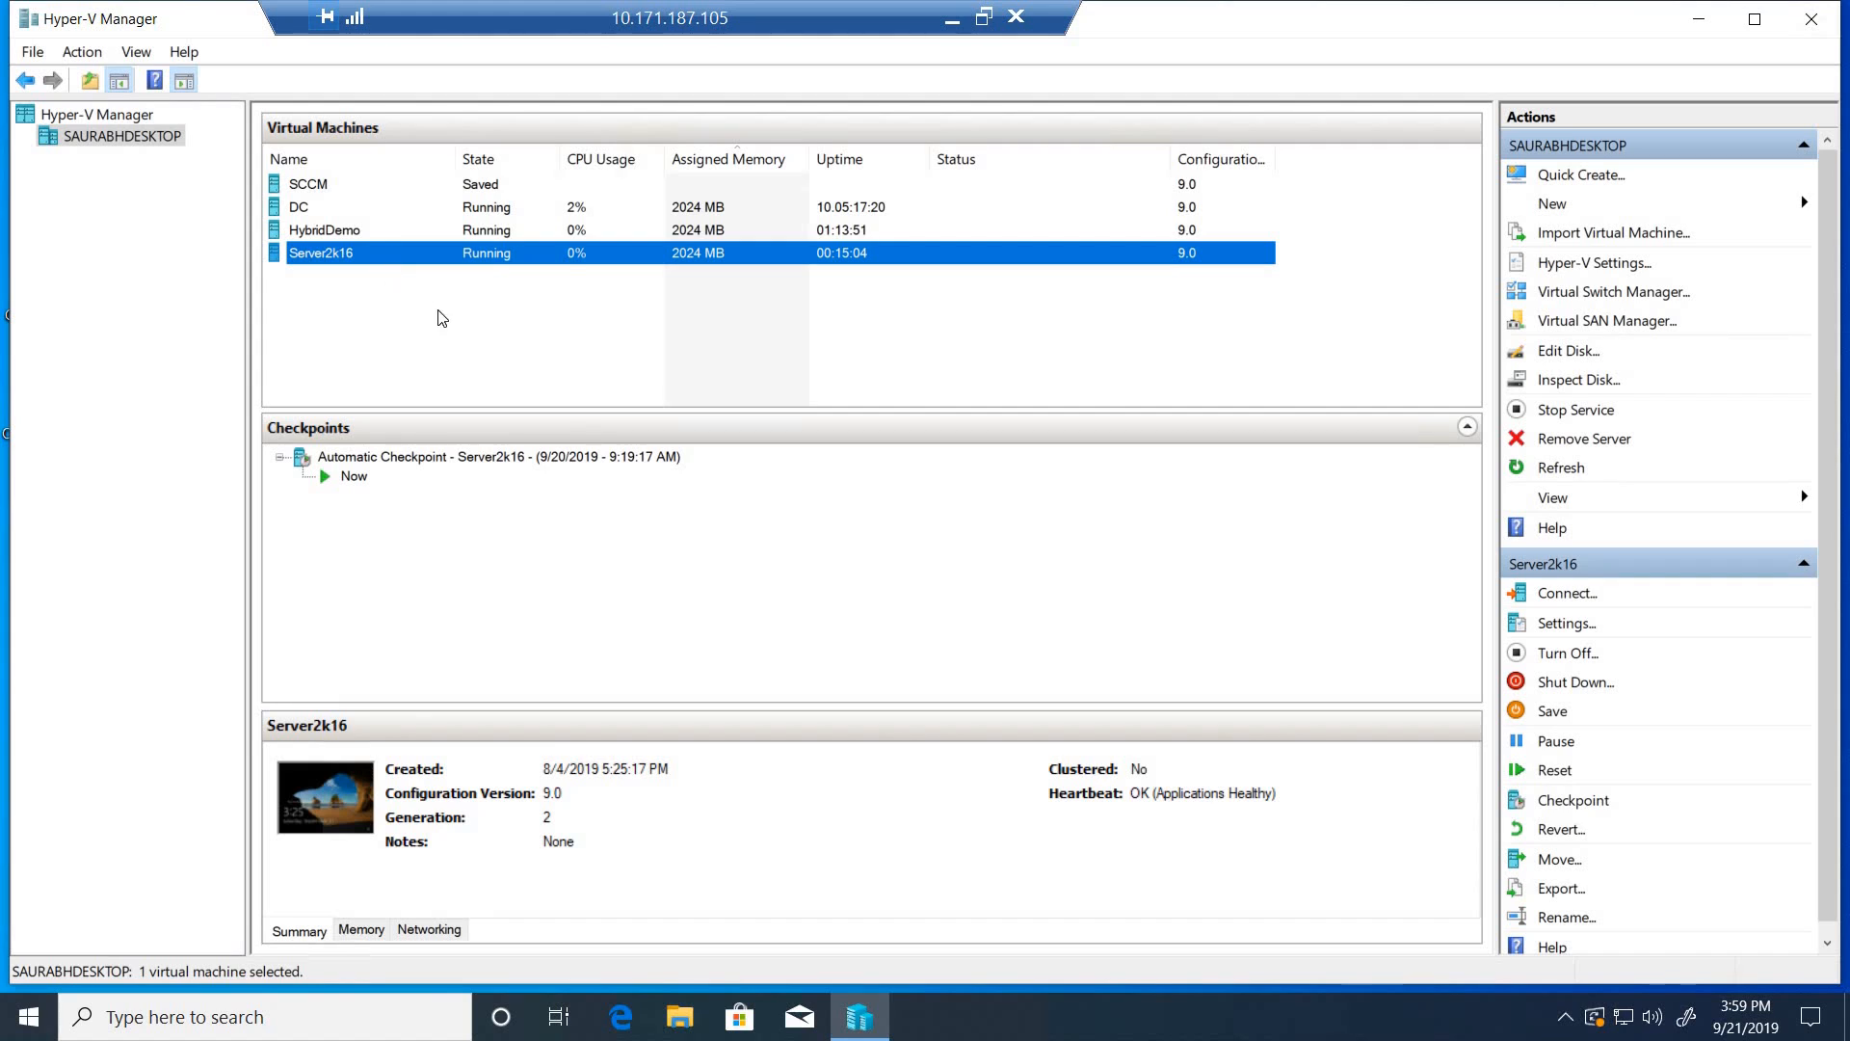
pyautogui.rightClick(386, 254)
pyautogui.click(455, 316)
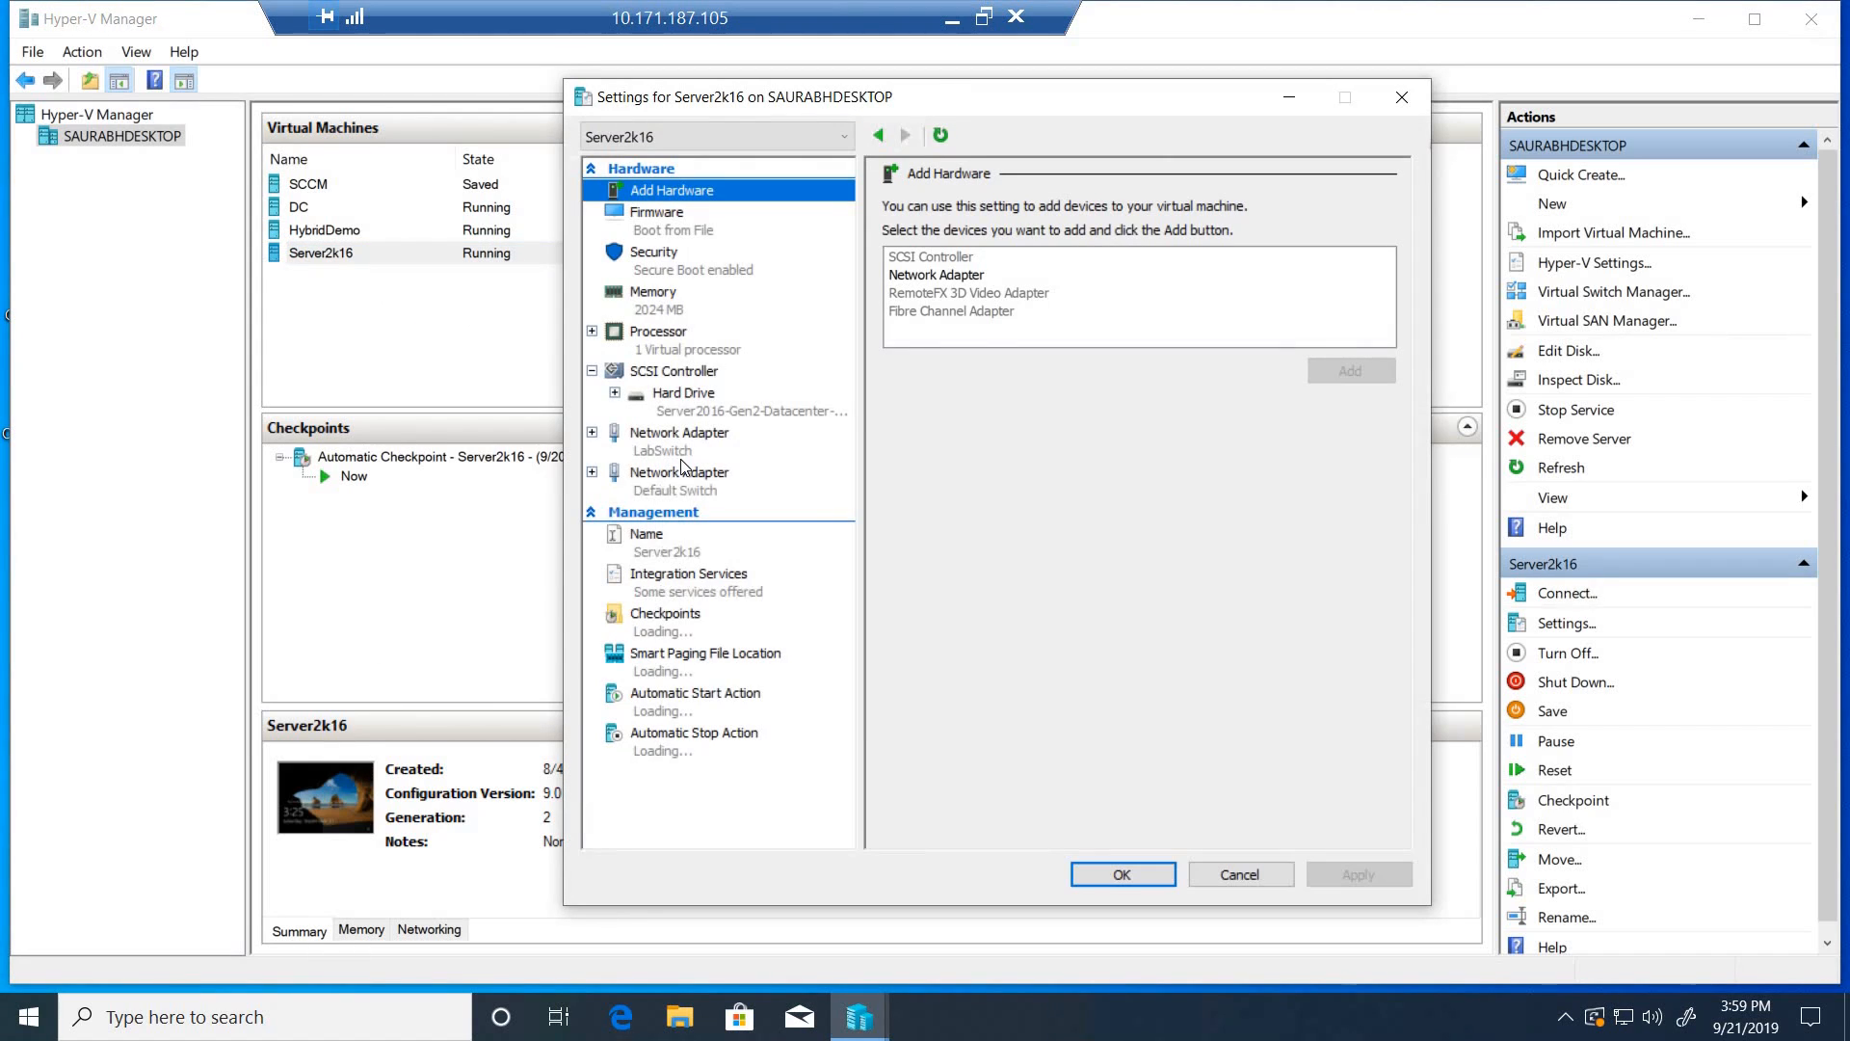
pyautogui.click(684, 449)
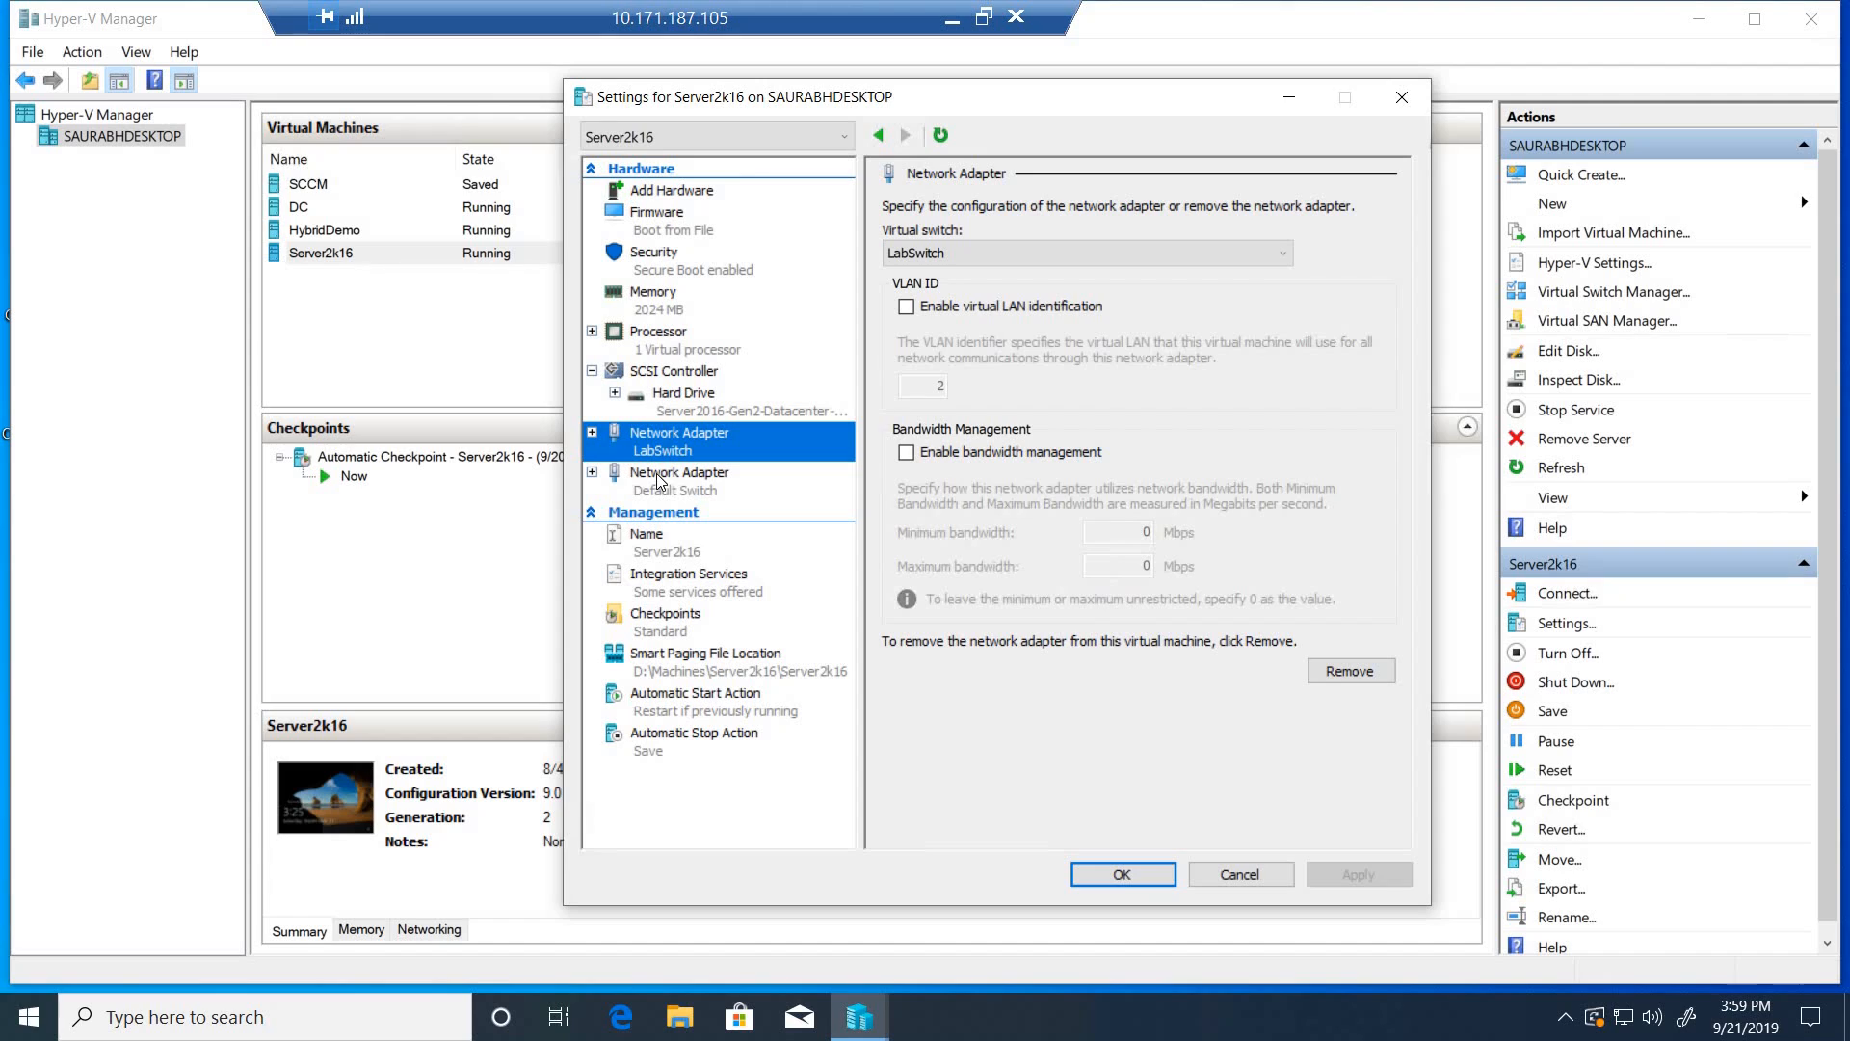
pyautogui.click(674, 484)
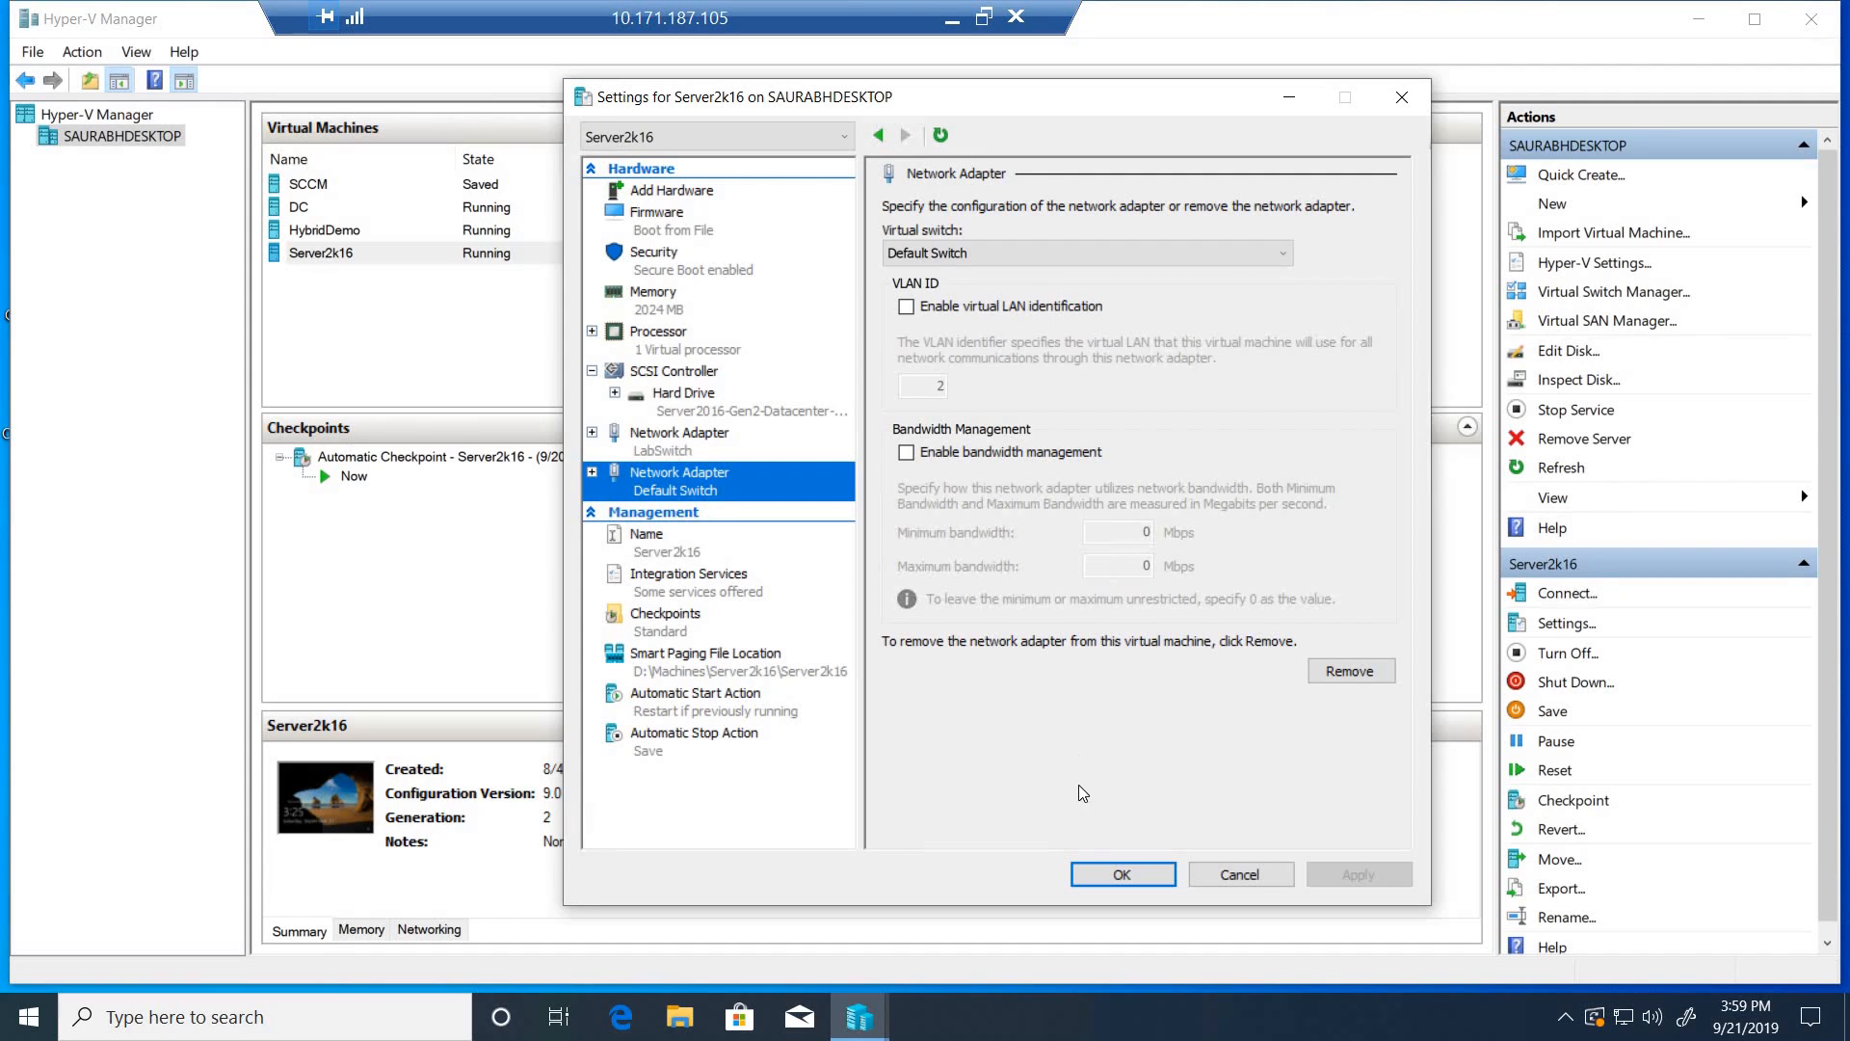
pyautogui.click(1102, 871)
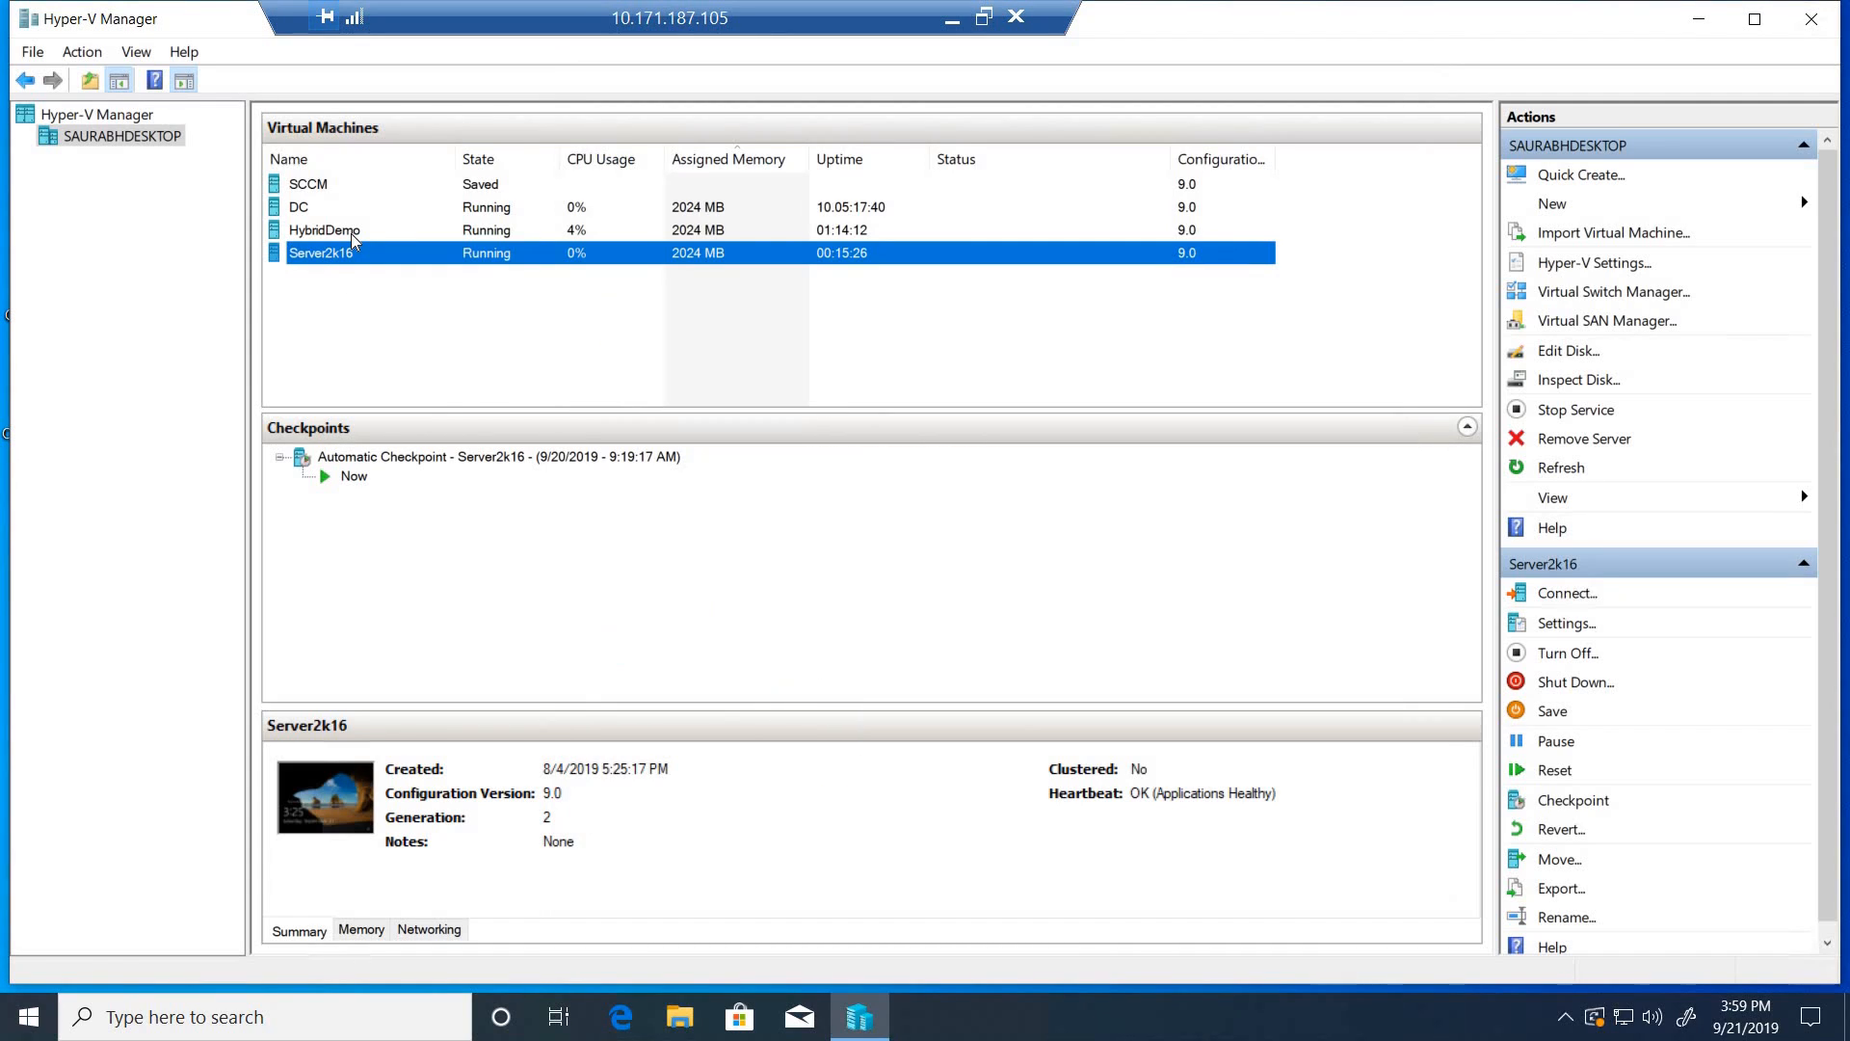
# - Add a second network adapter to the HybridDemo virtual machine and connect it to Default Switch
pyautogui.click(350, 234)
pyautogui.rightClick(352, 234)
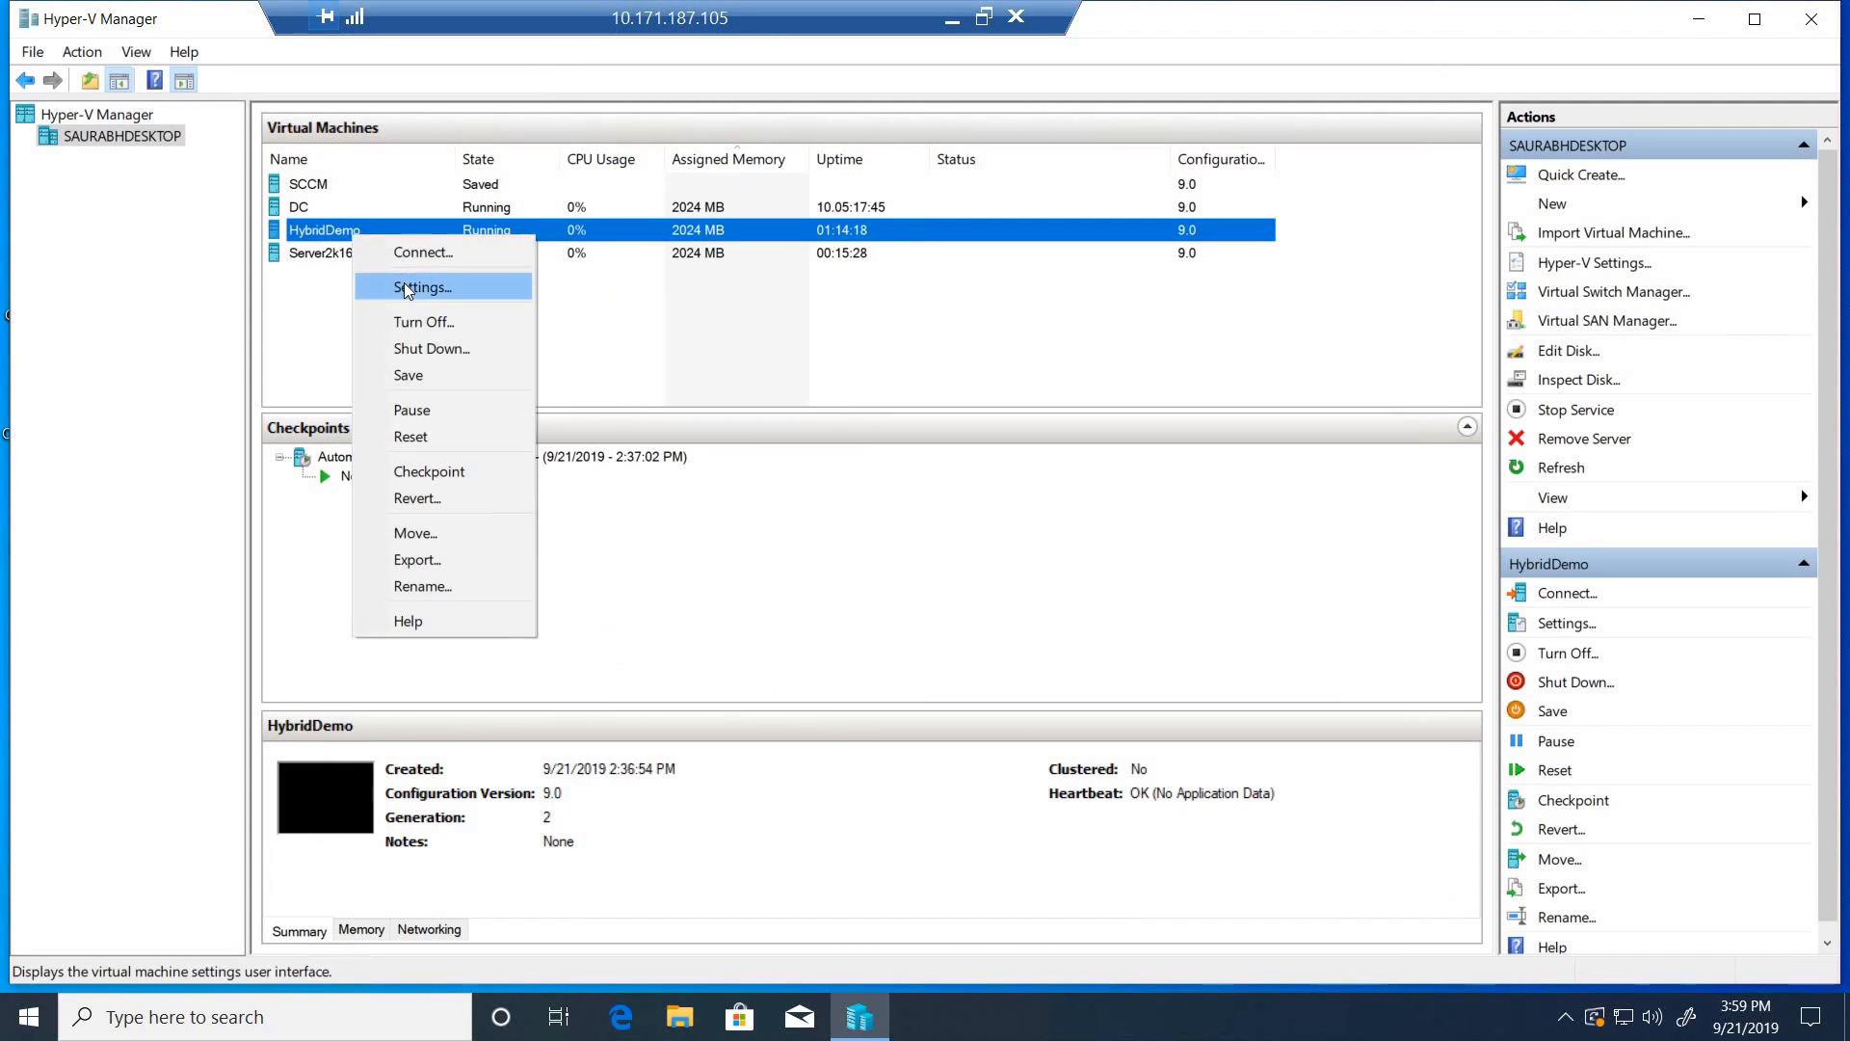
pyautogui.click(404, 287)
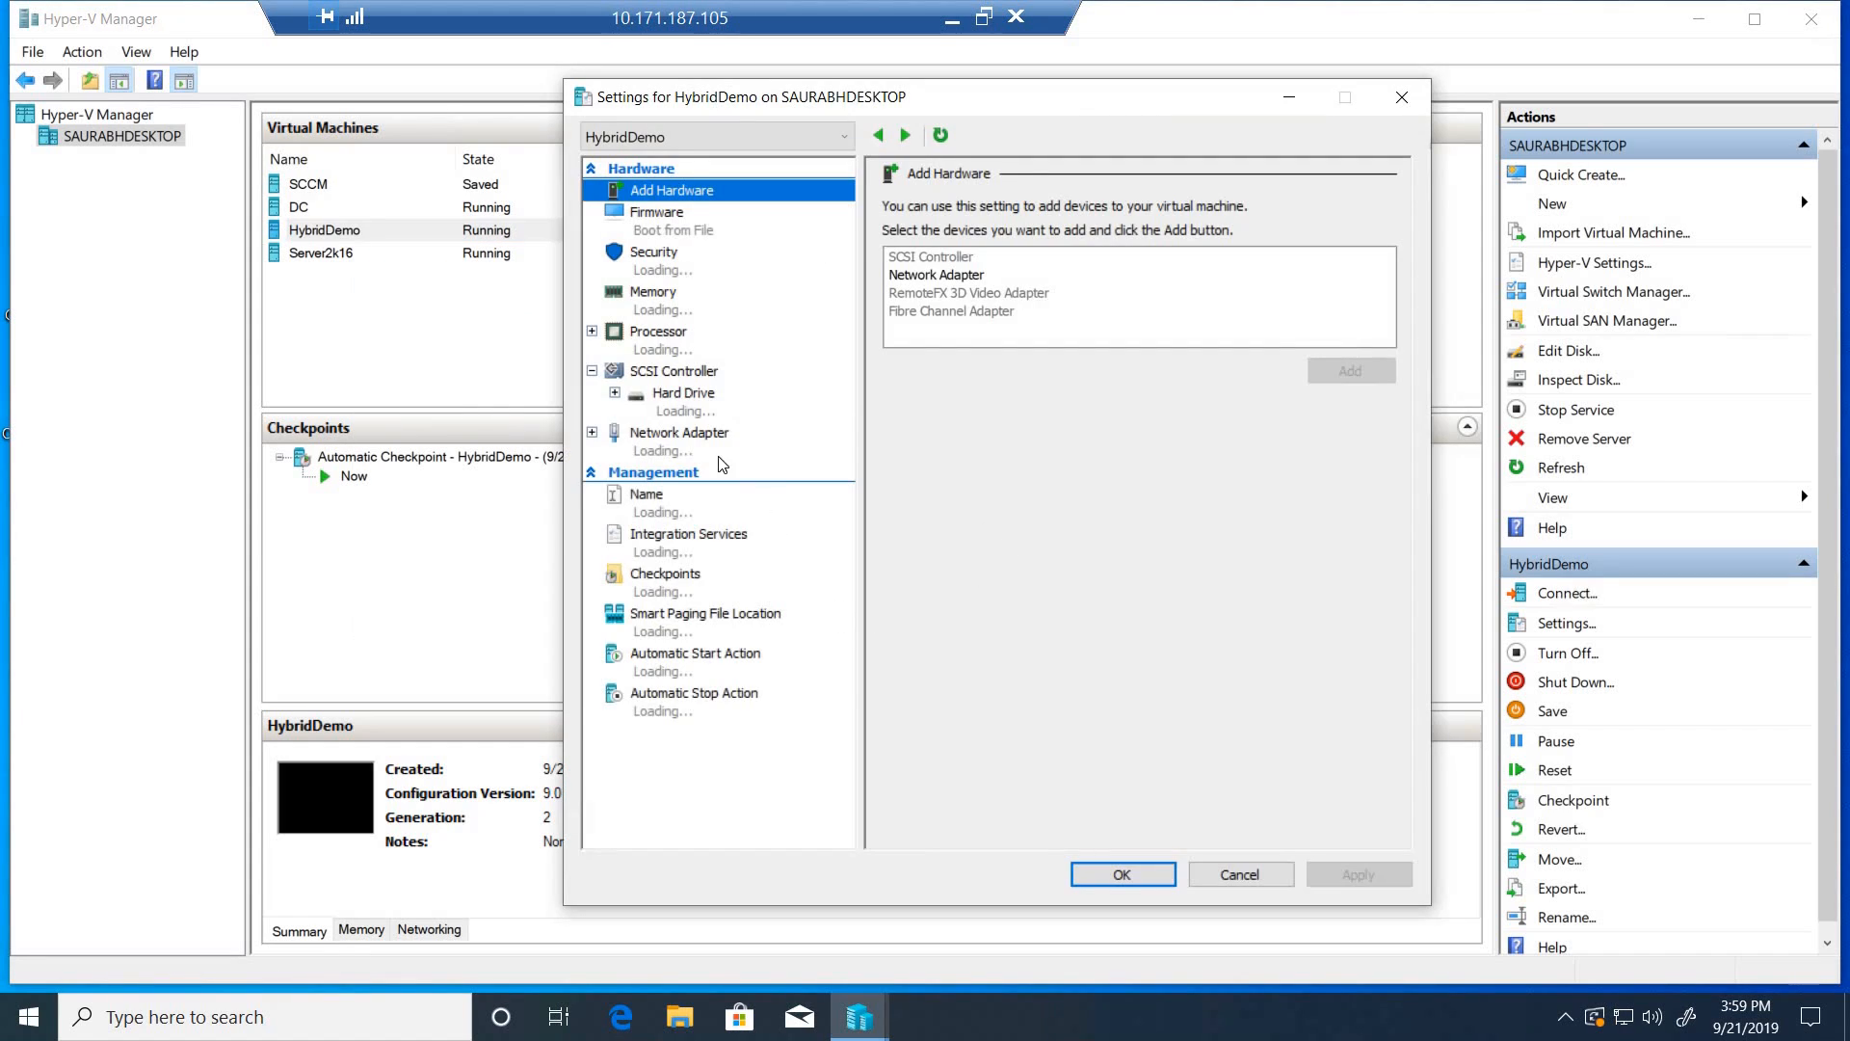
pyautogui.click(680, 451)
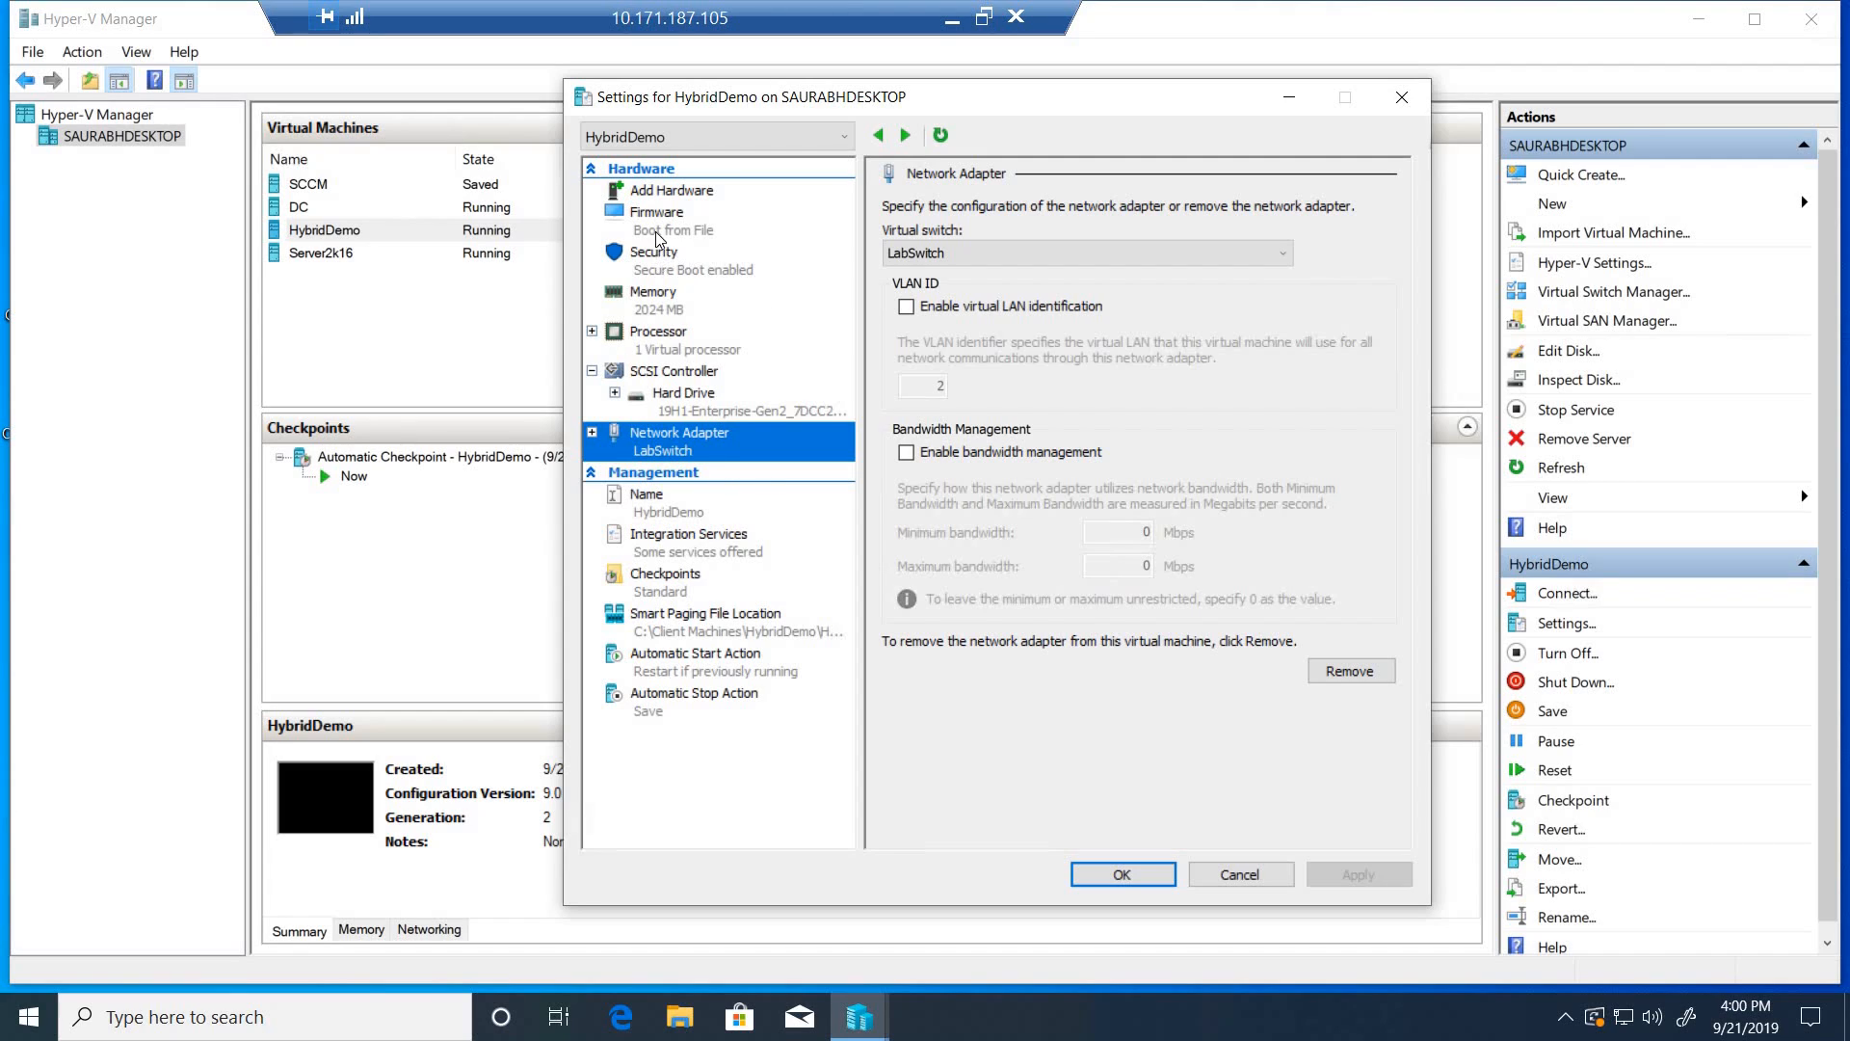
pyautogui.click(679, 197)
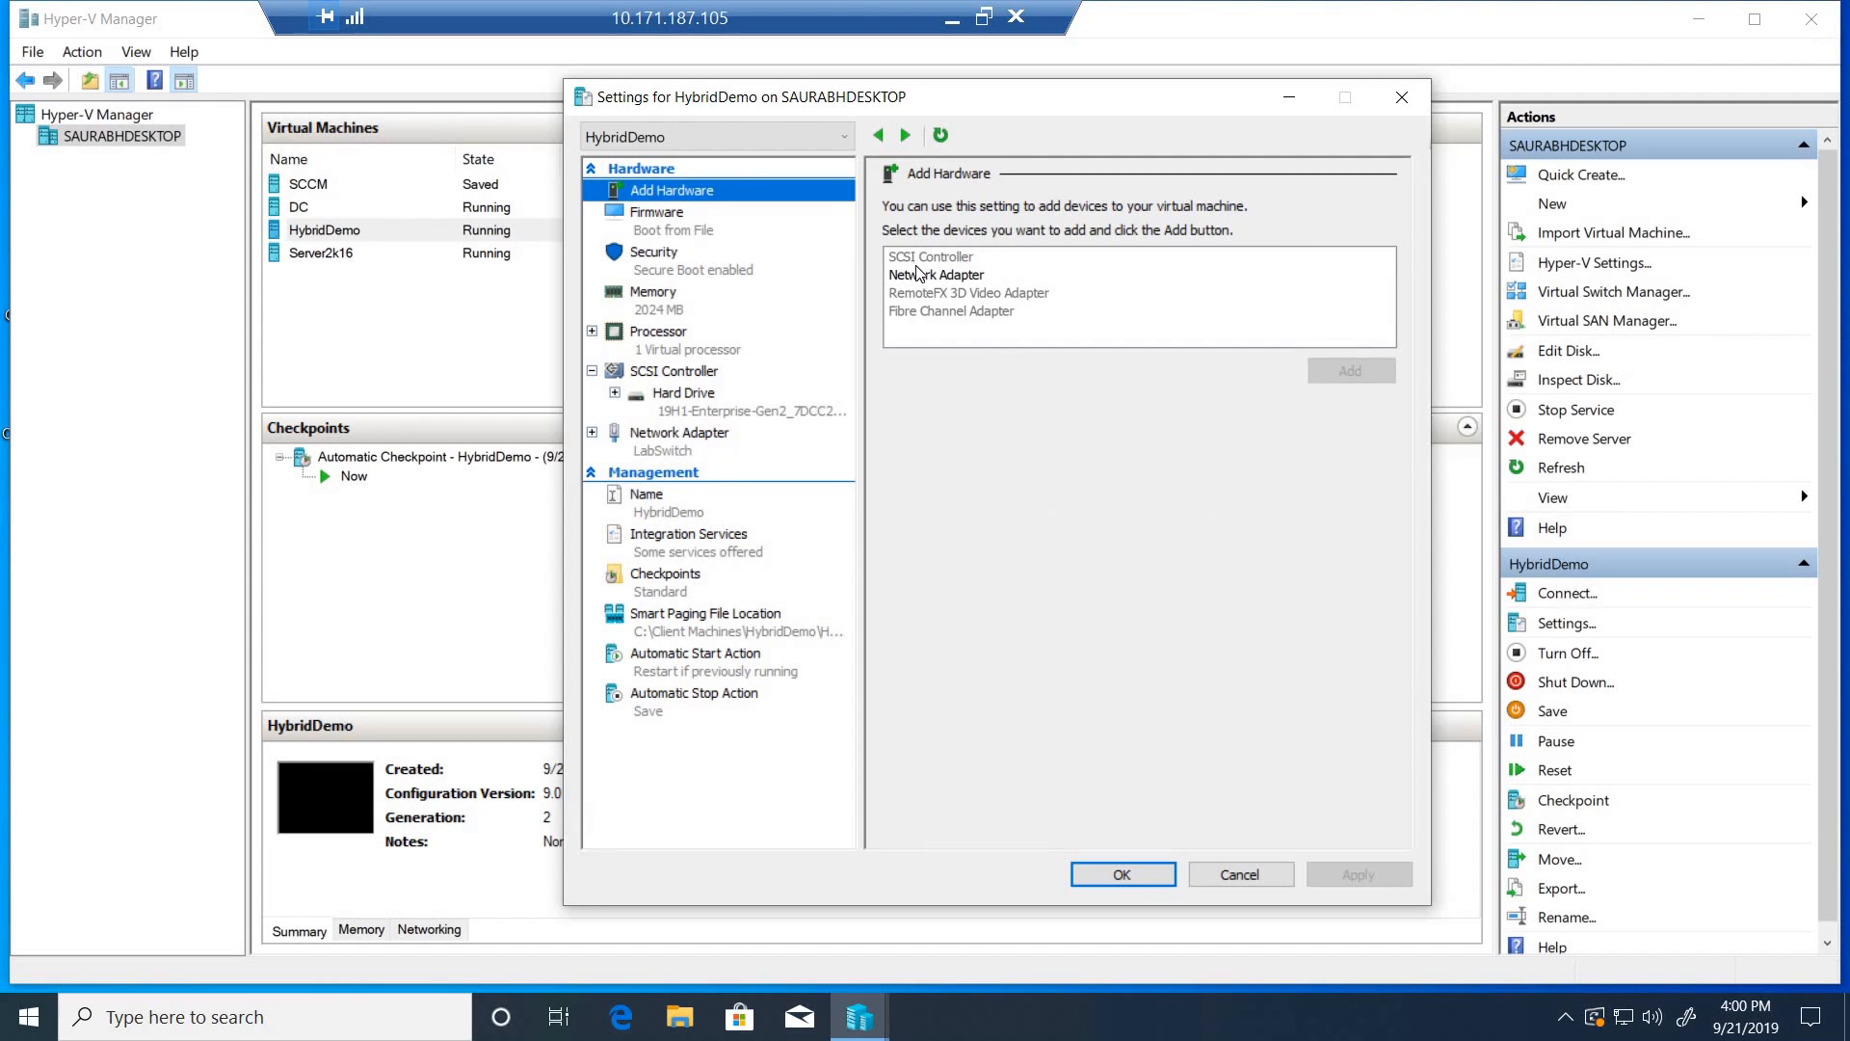
pyautogui.click(919, 277)
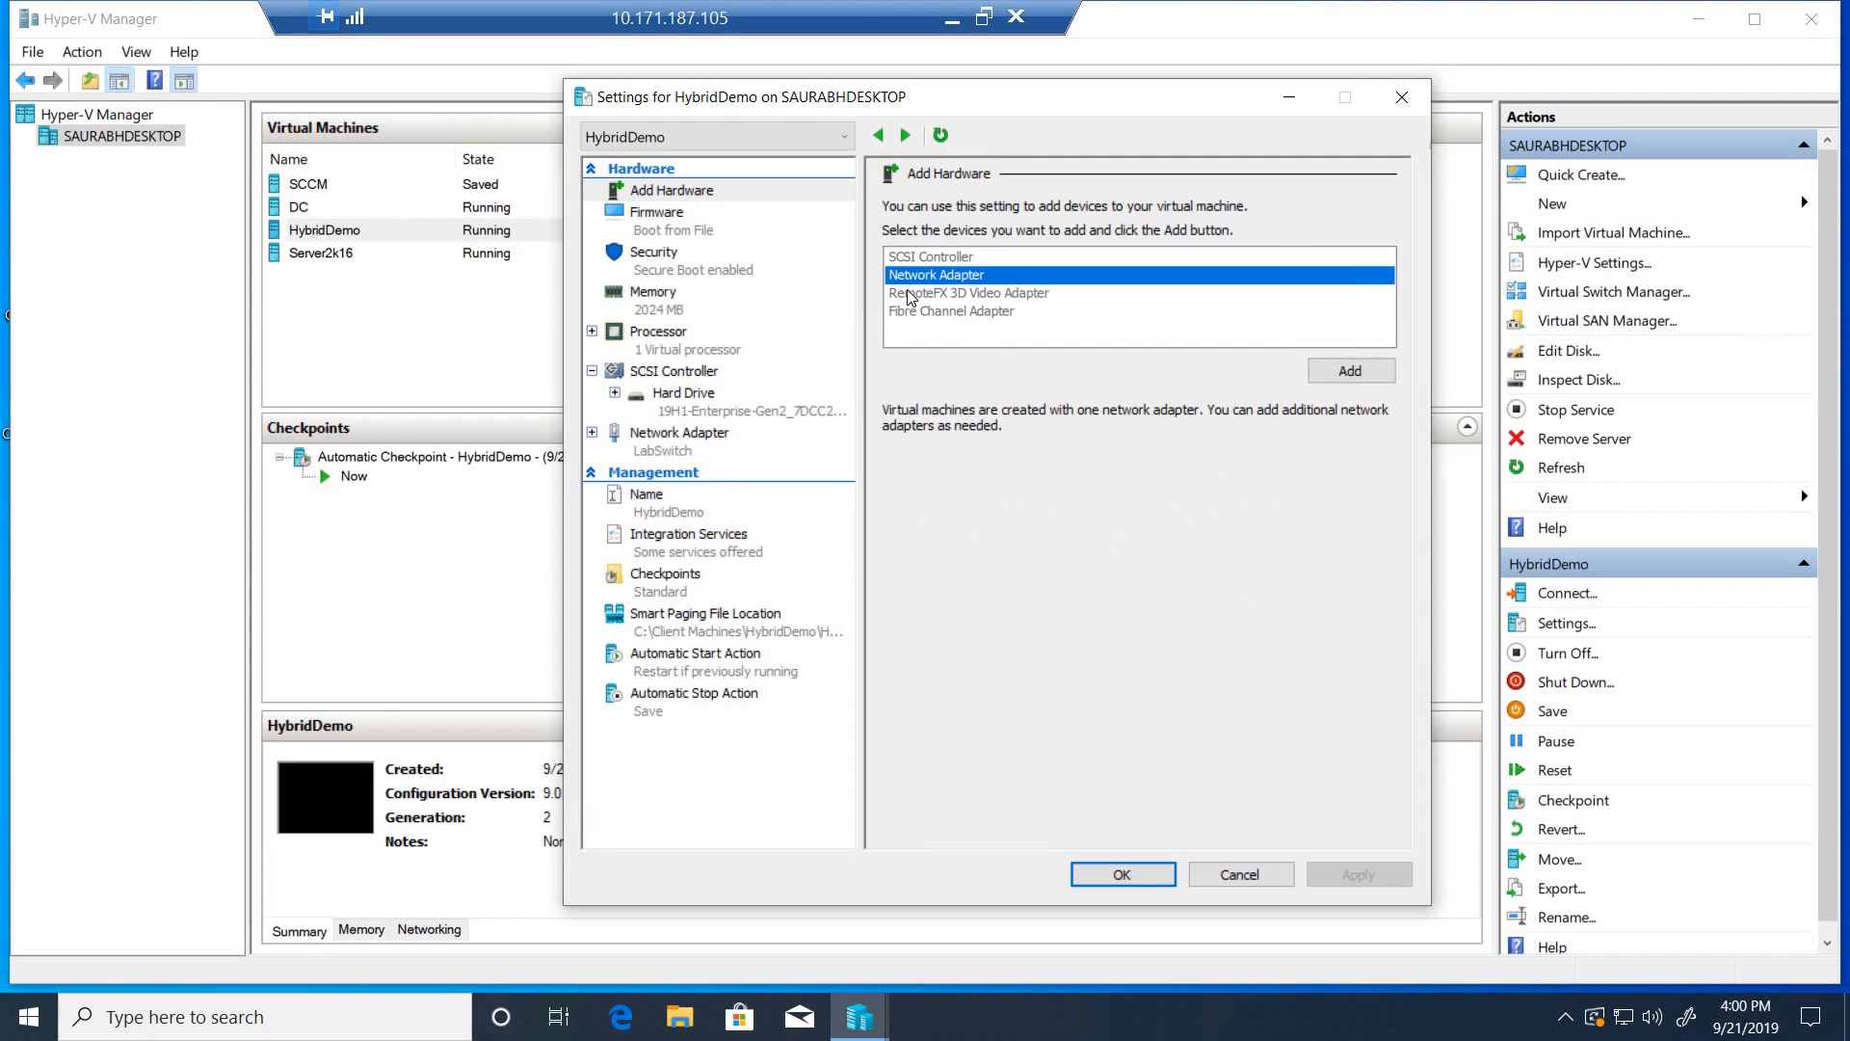
pyautogui.click(1329, 372)
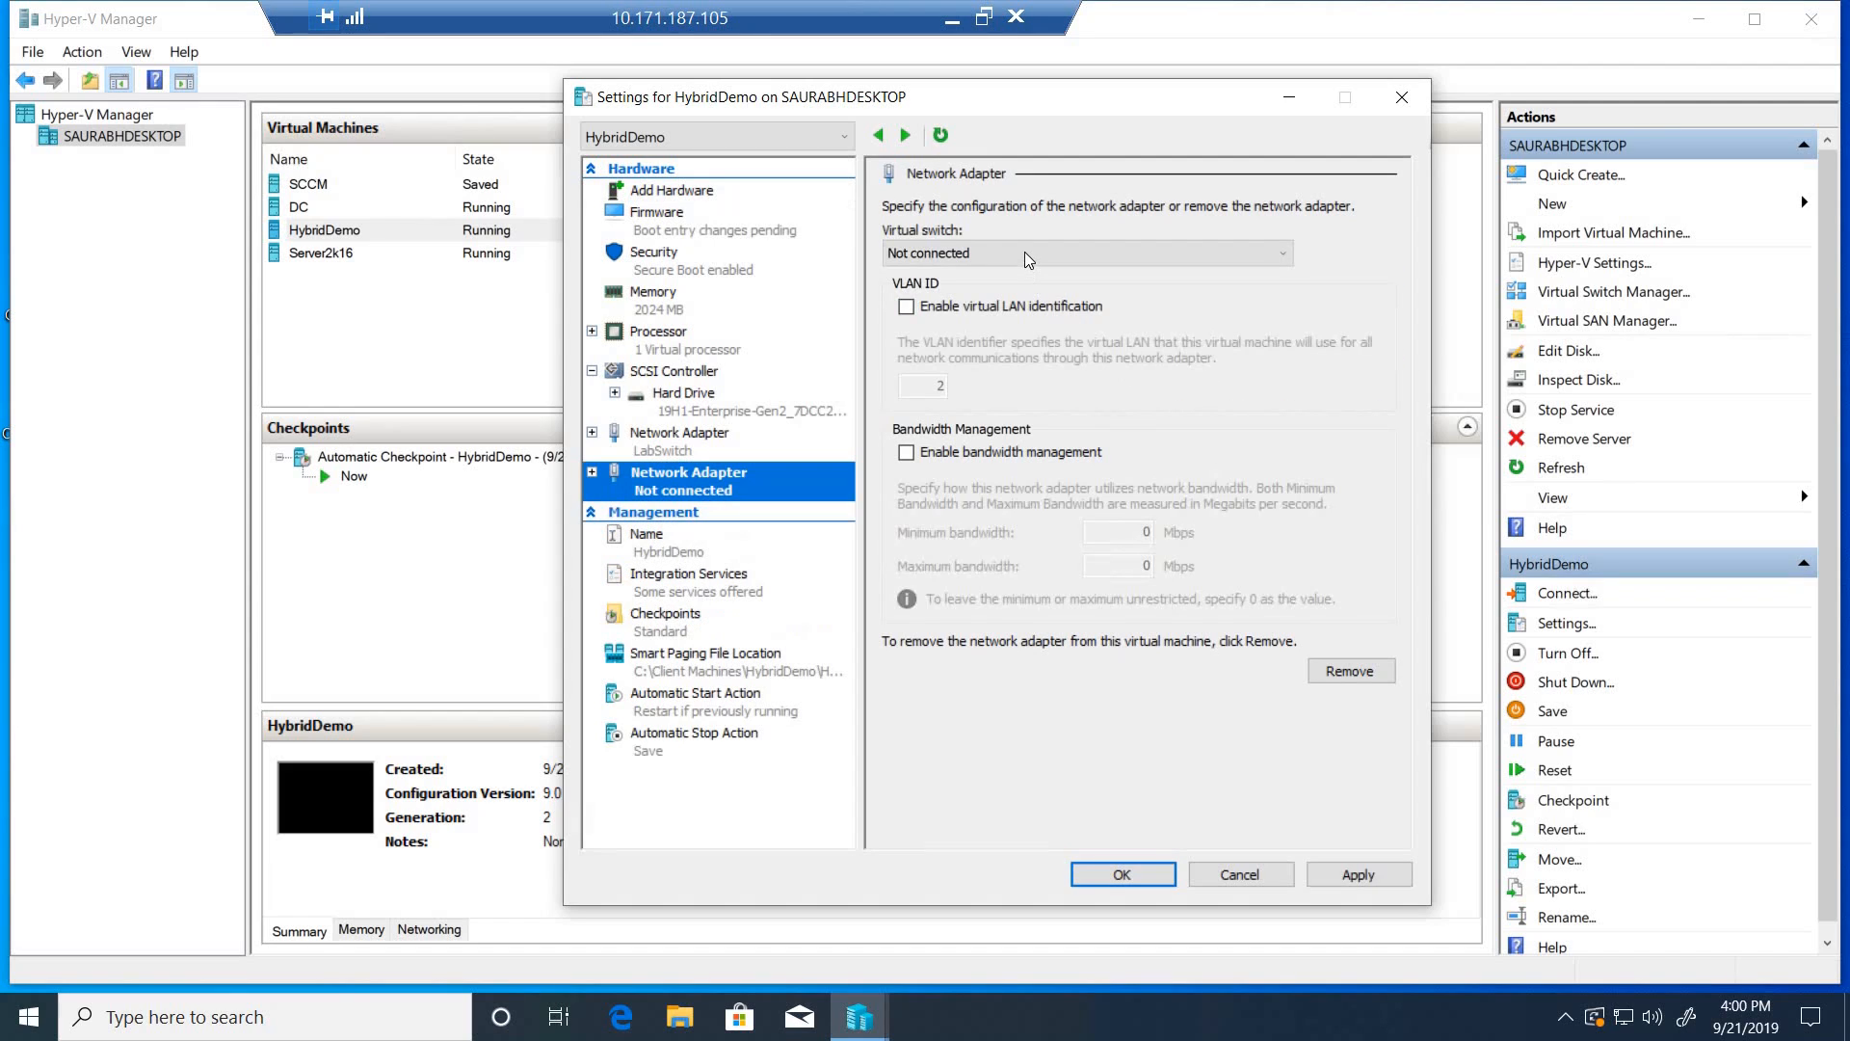
pyautogui.click(1025, 251)
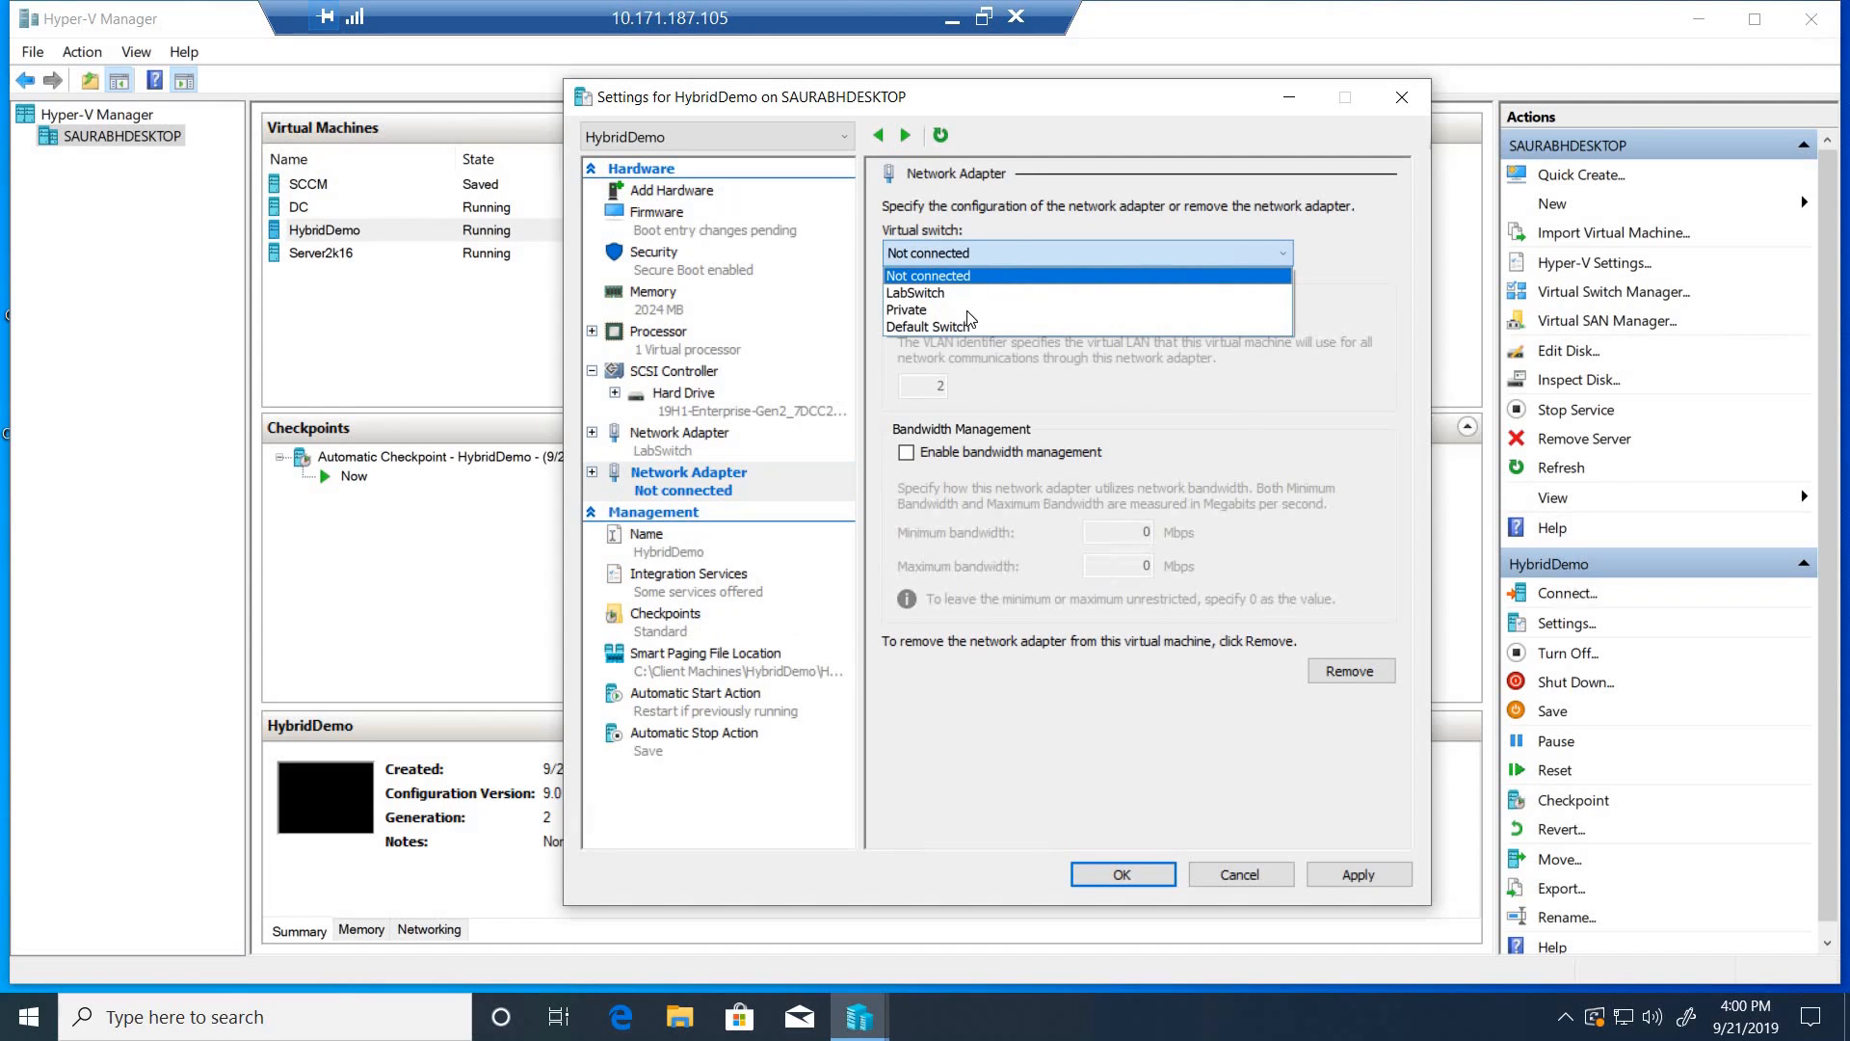
pyautogui.click(927, 327)
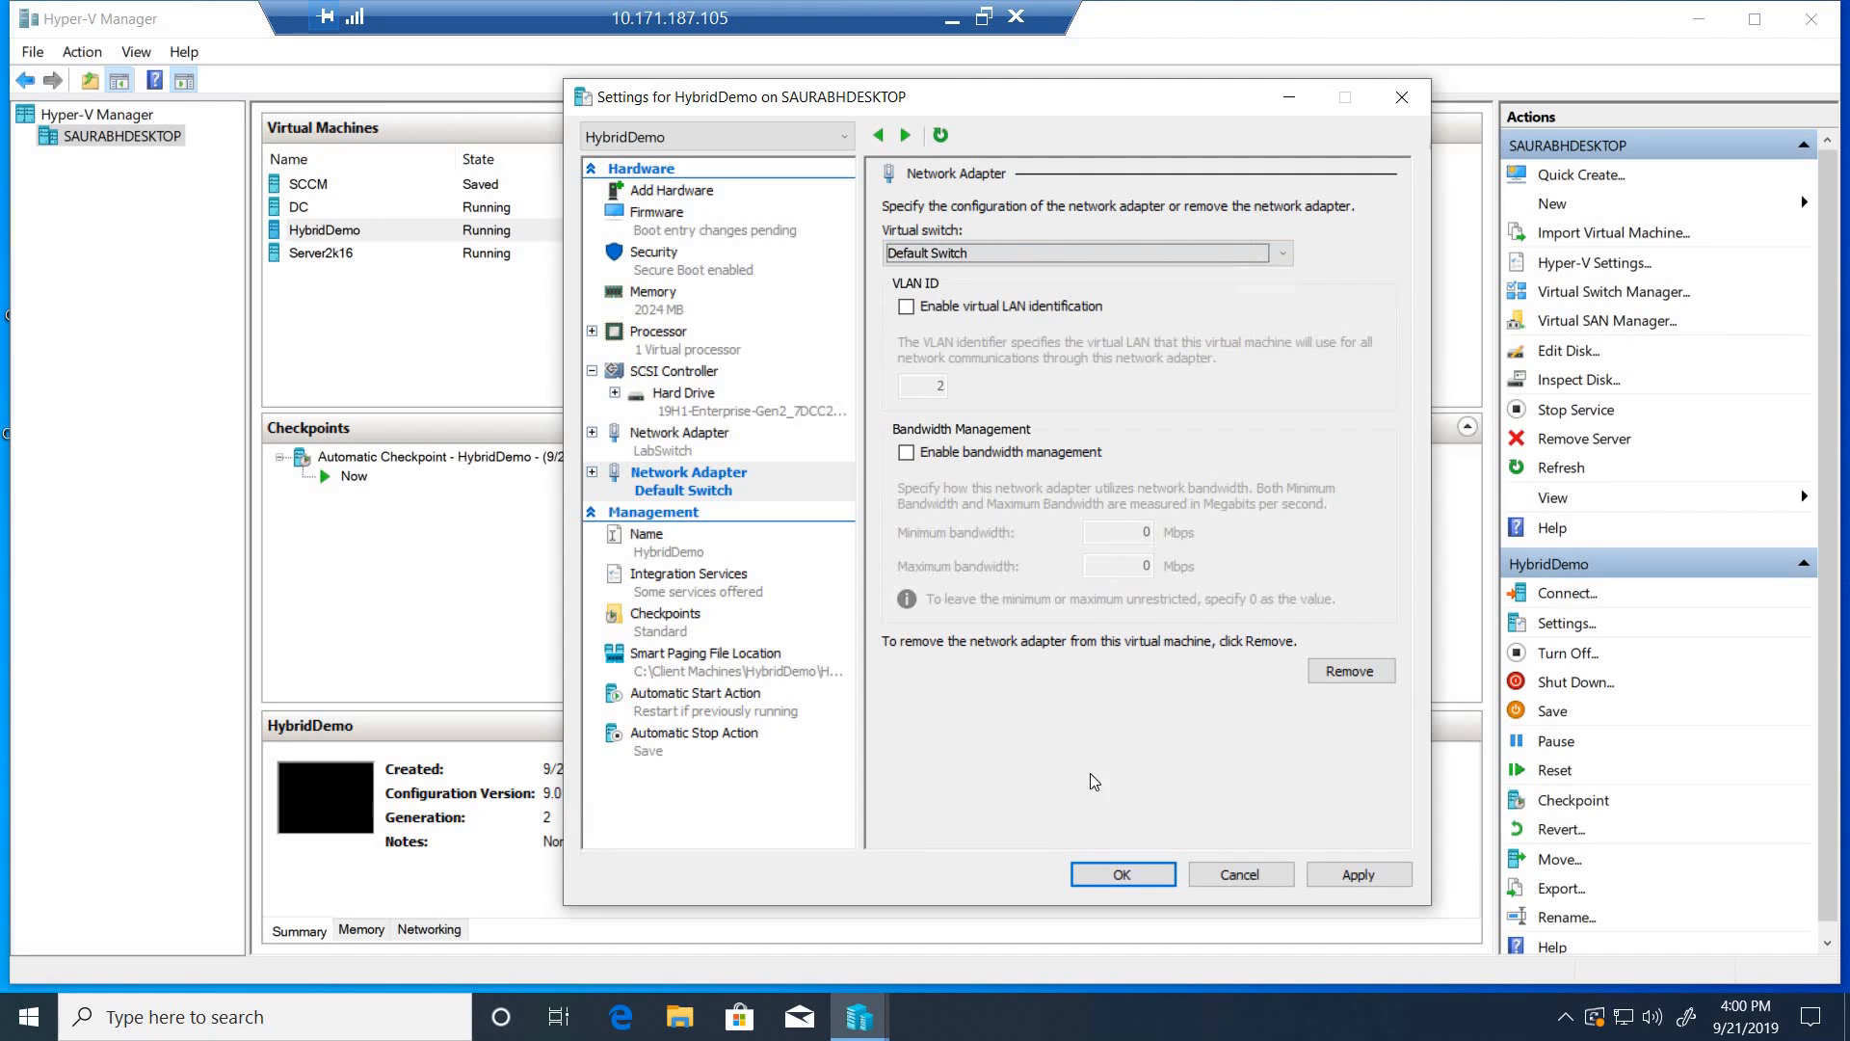
pyautogui.click(1095, 875)
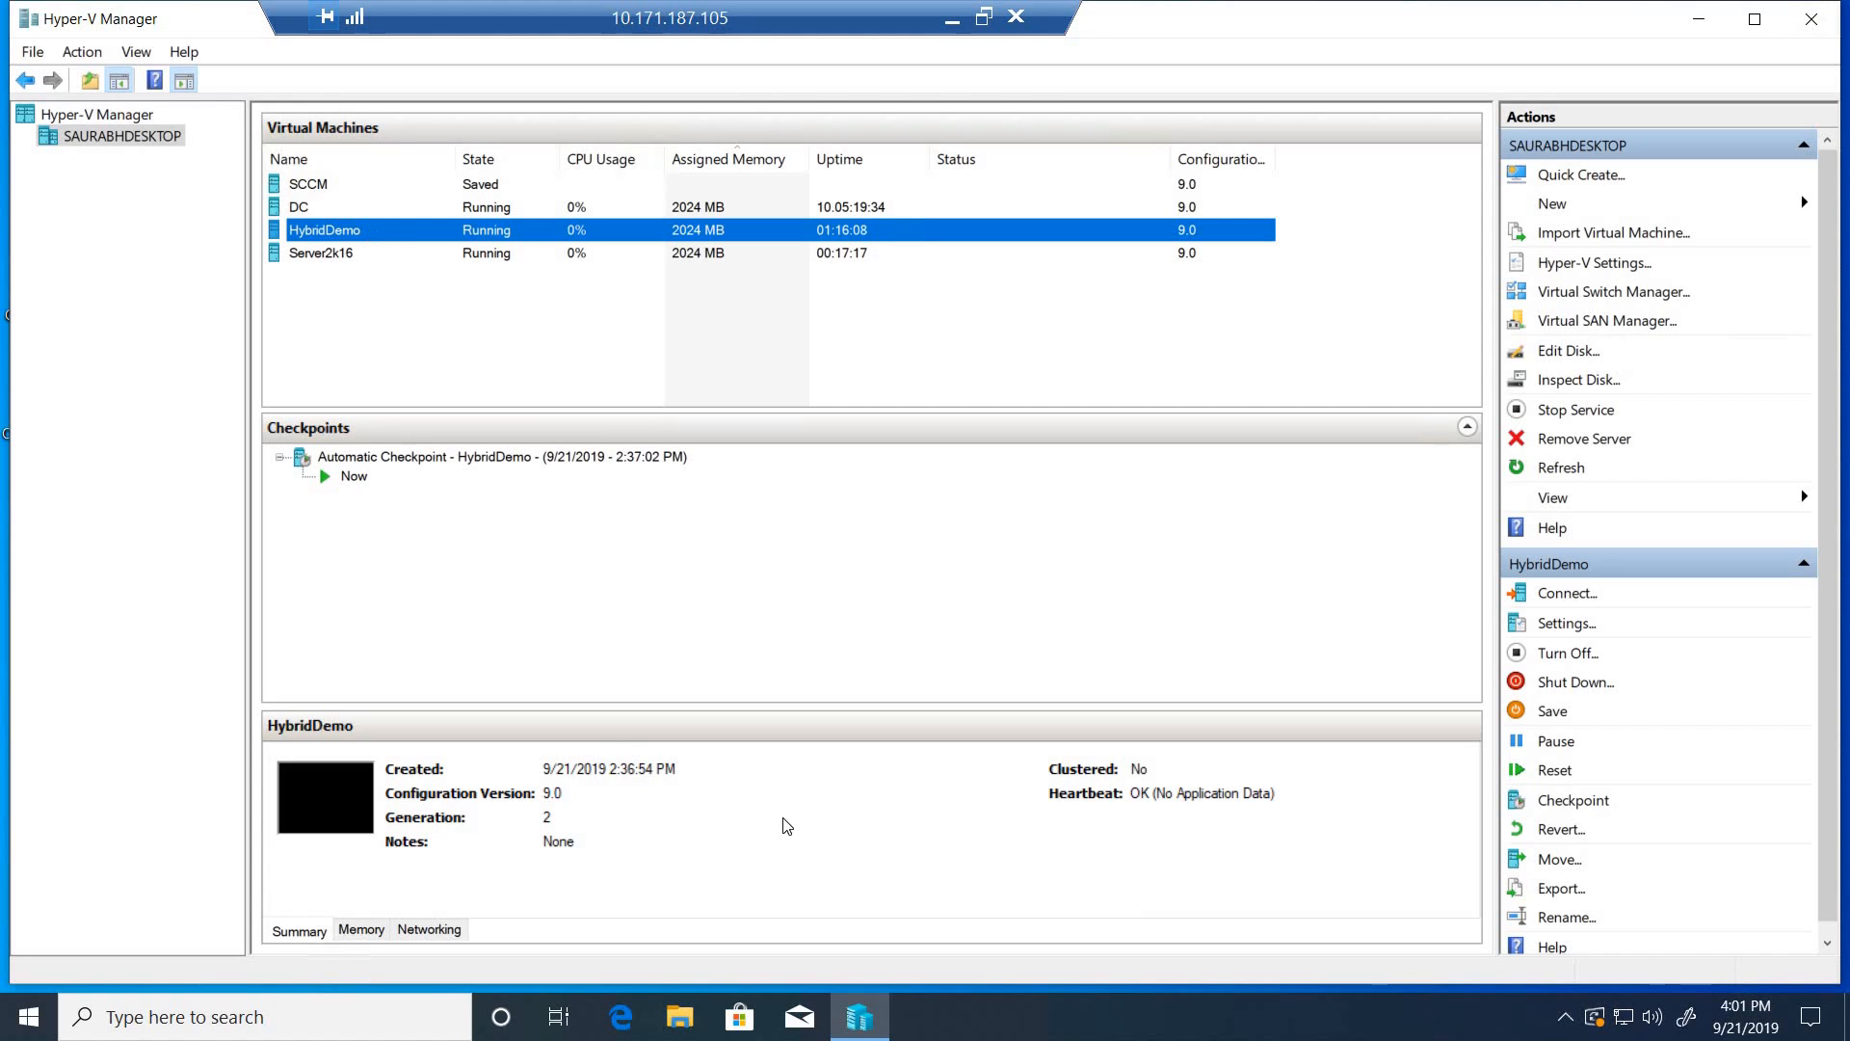
# - Connect to the HybridDemo virtual machine with the display size set to Full Screen
pyautogui.rightClick(394, 237)
pyautogui.click(417, 250)
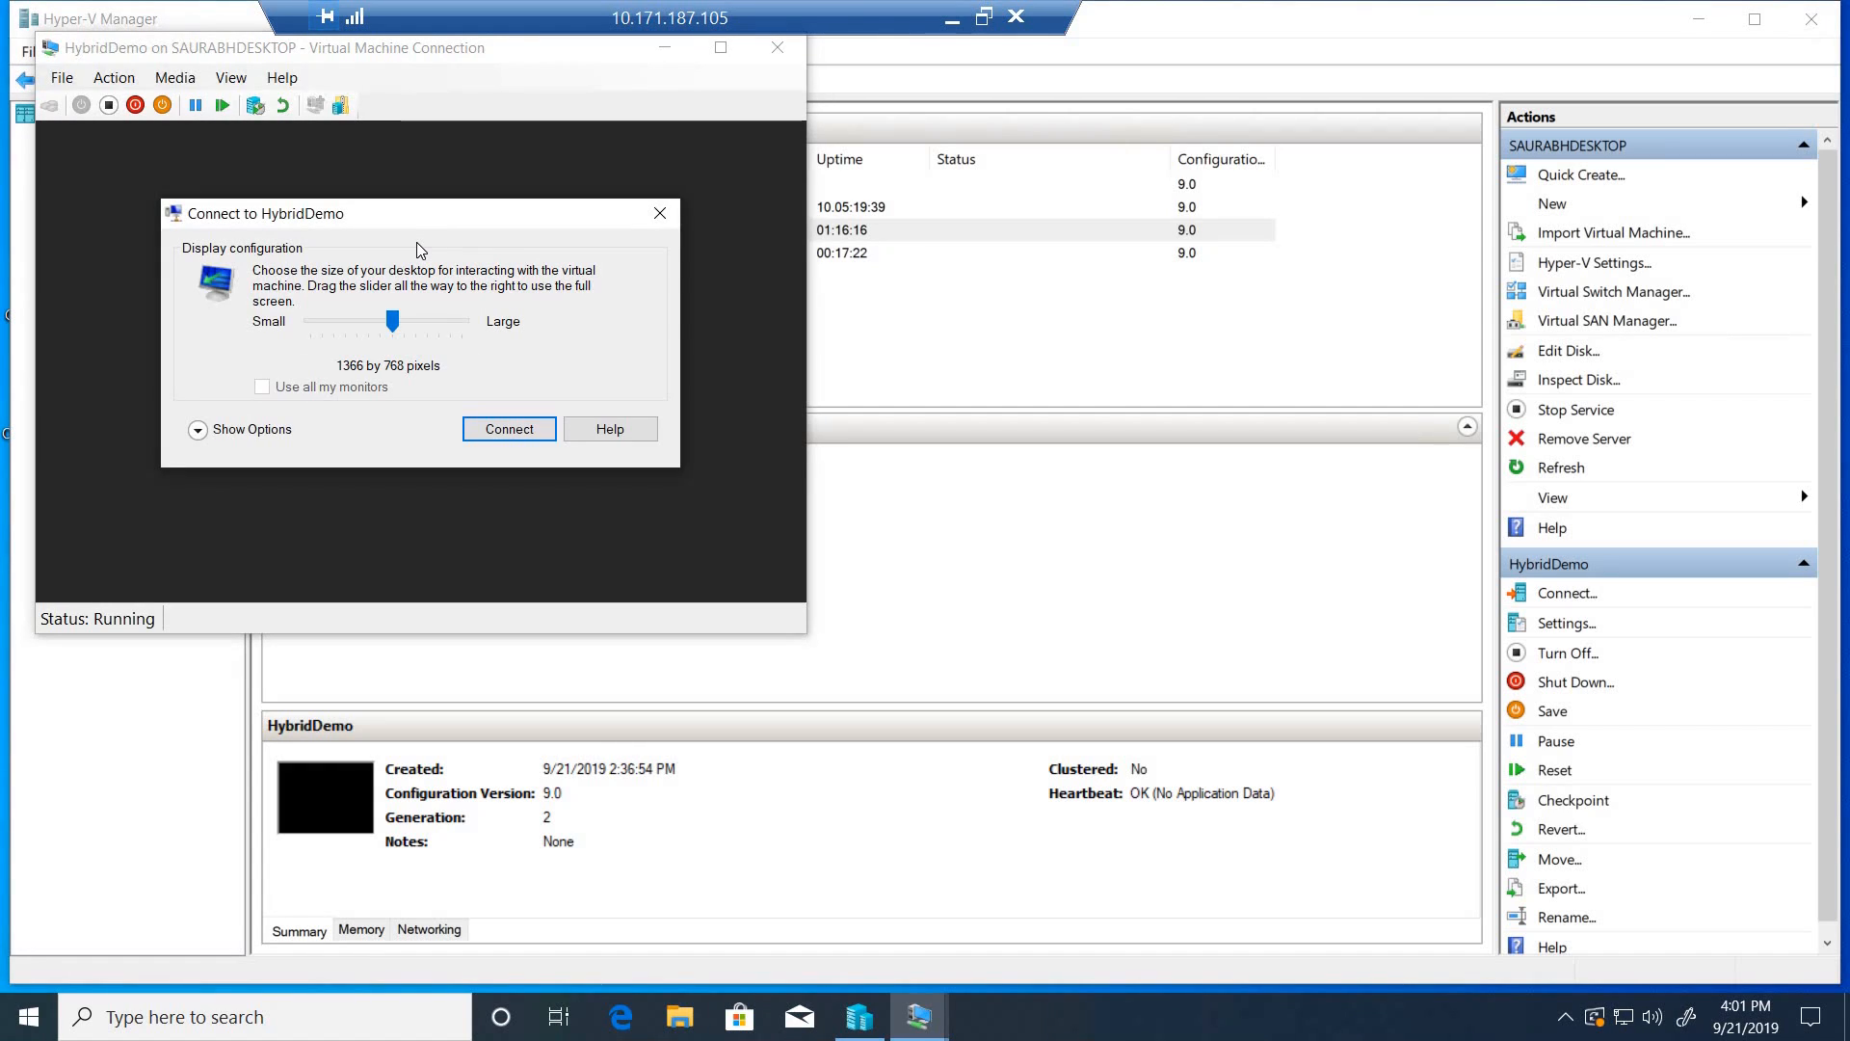
pyautogui.moveTo(406, 323); pyautogui.dragTo(497, 334)
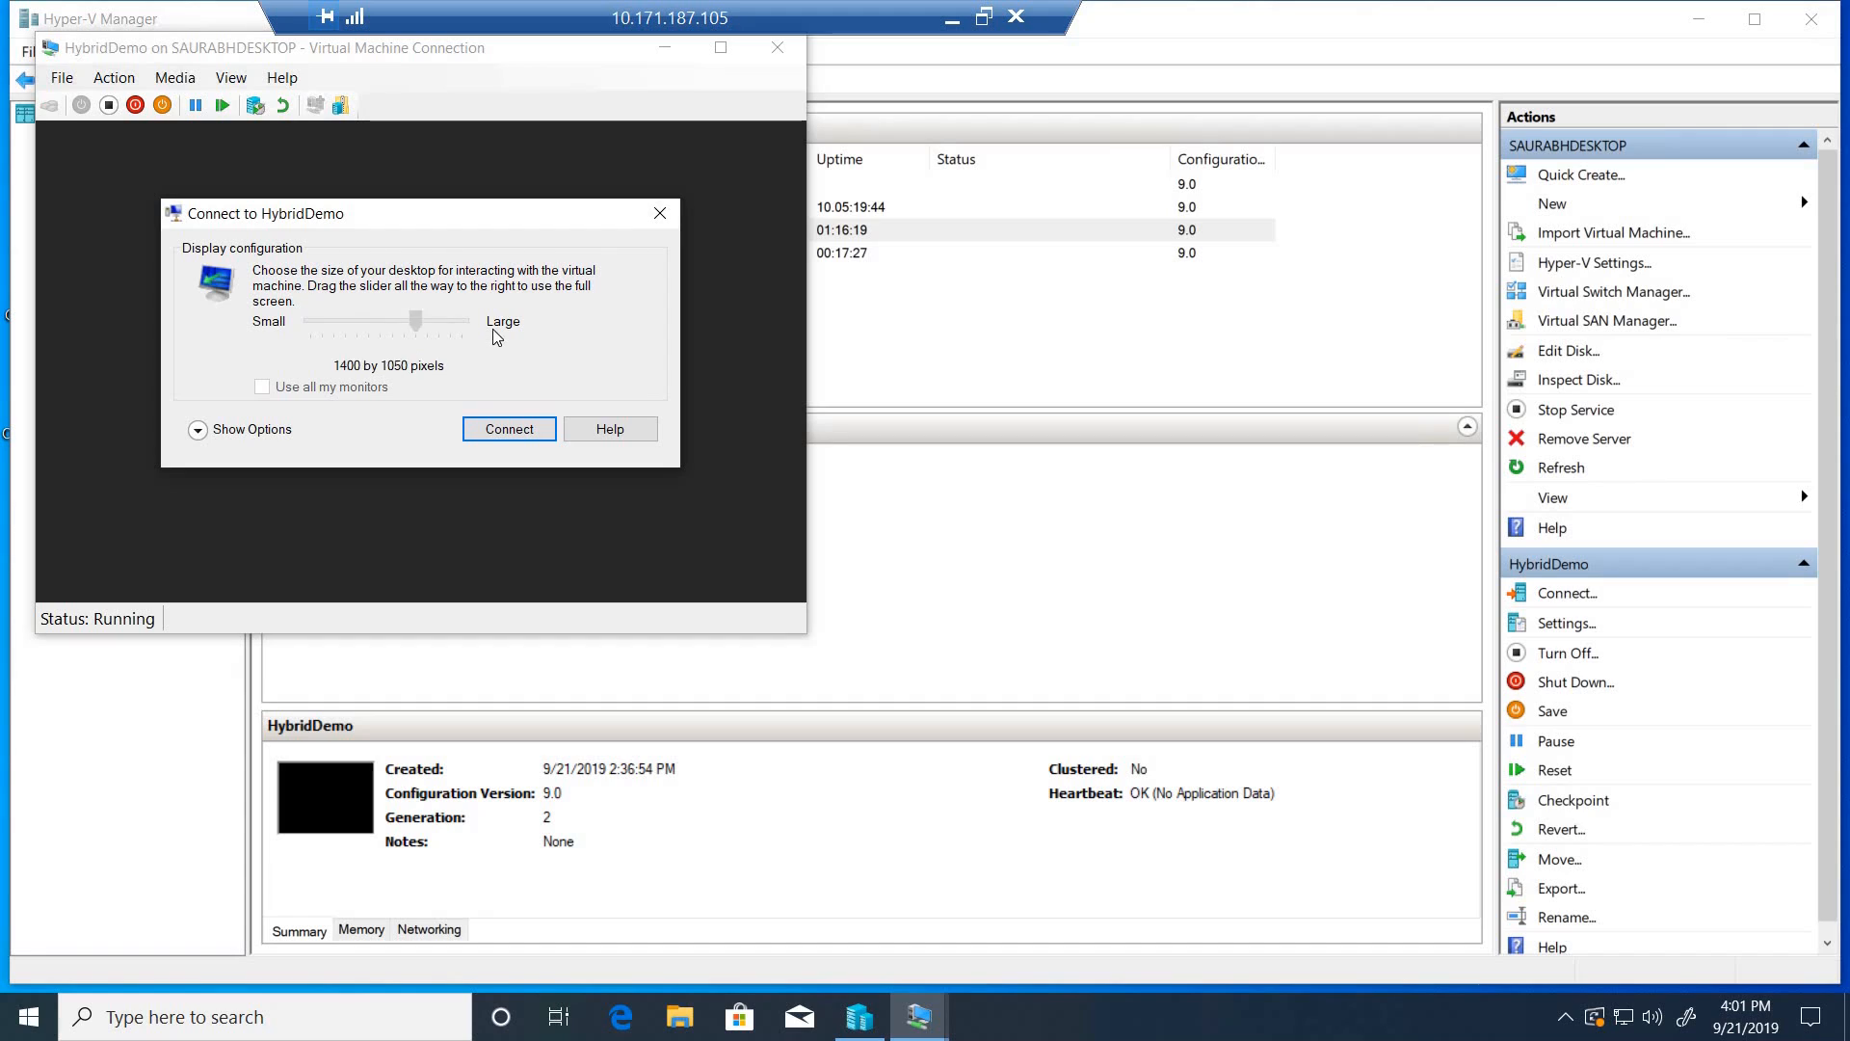
pyautogui.click(509, 428)
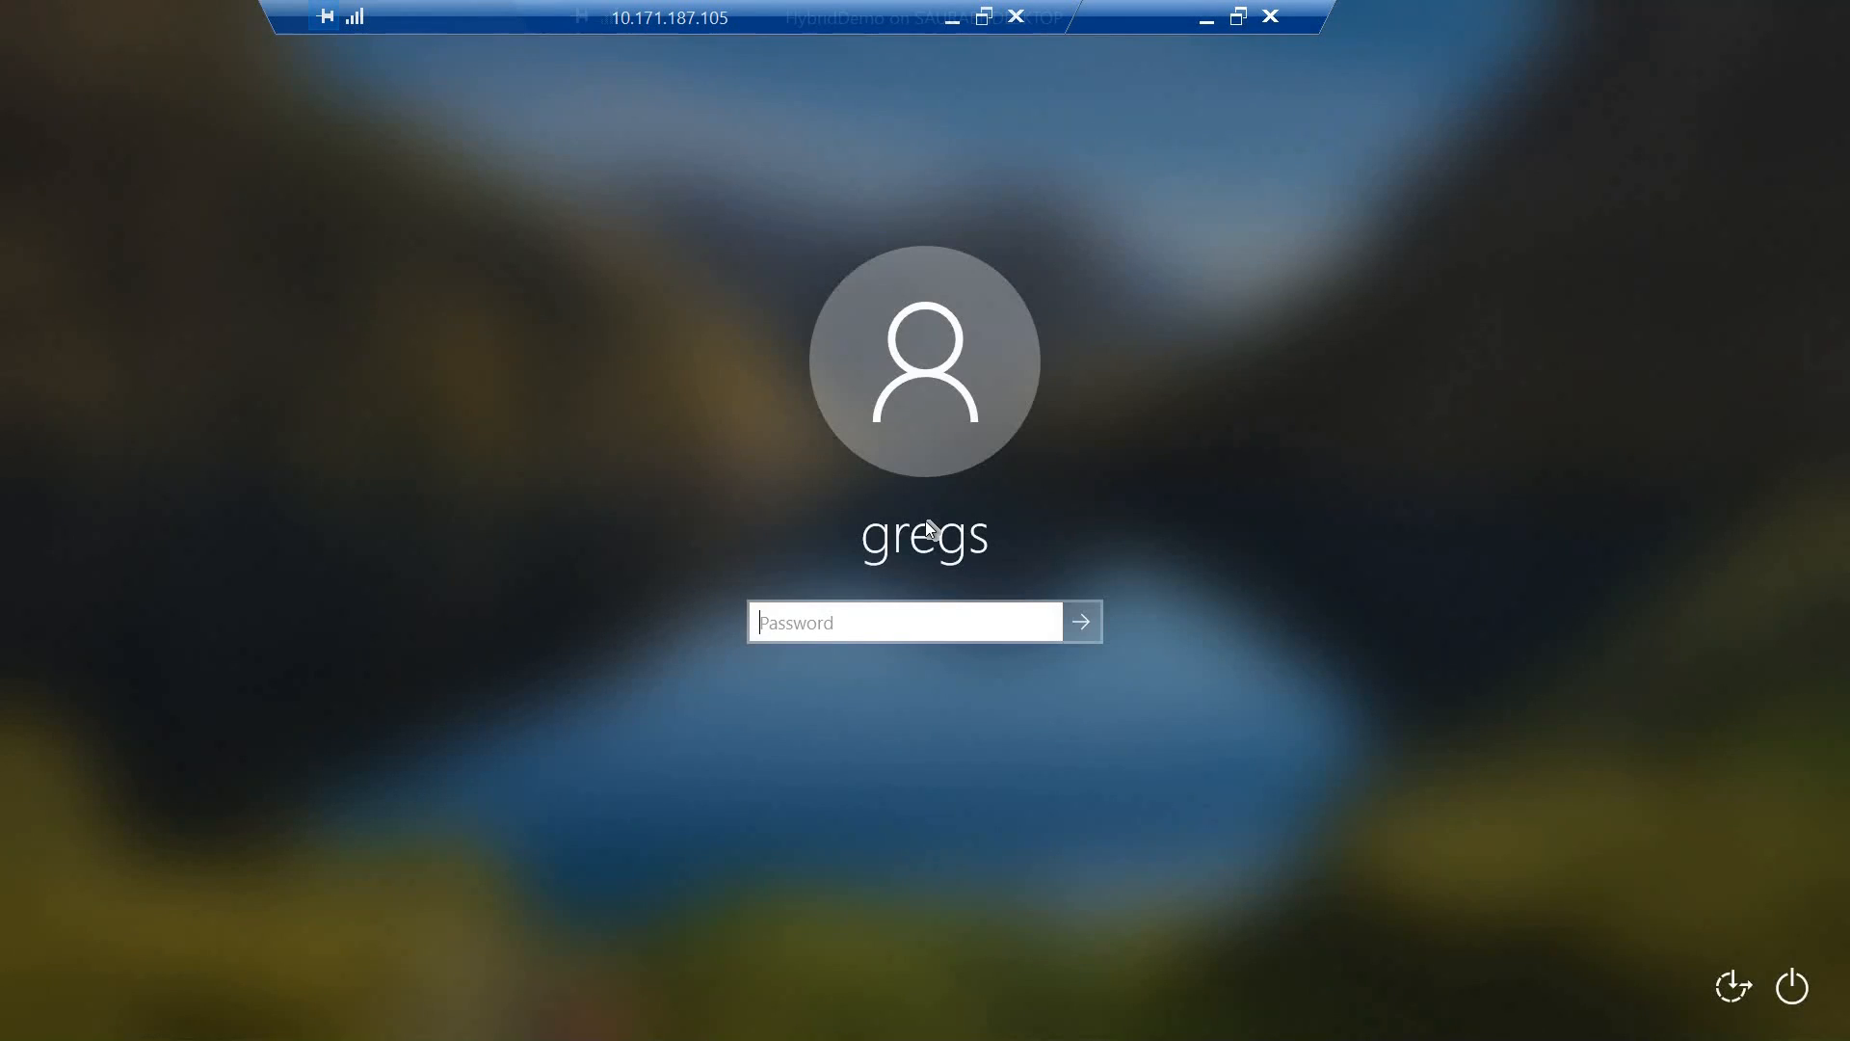
# - Sign in to Windows on the HybridDemo machine by entering the account password
pyautogui.write('•••••••••••••')
pyautogui.press('Return')
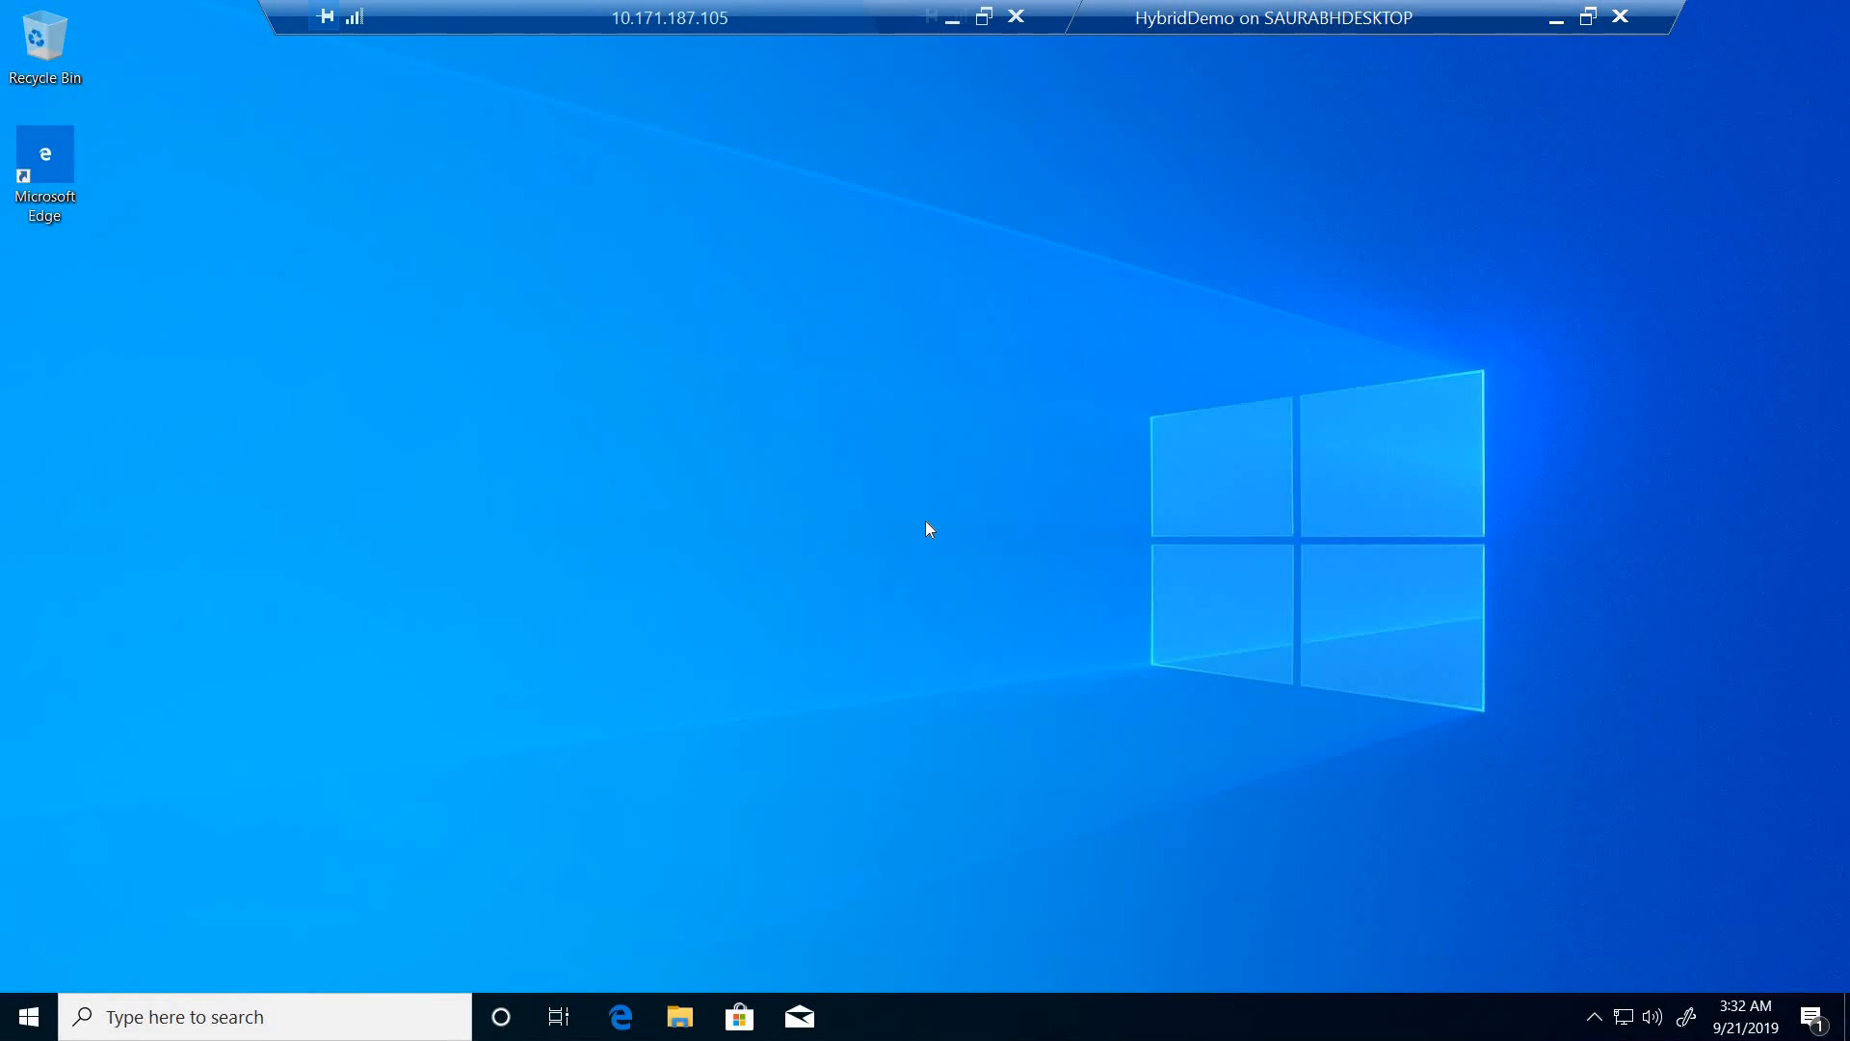
# - Search for PowerShell on the HybridDemo machine and open it as administrator
pyautogui.press('super')
pyautogui.write('powersh')
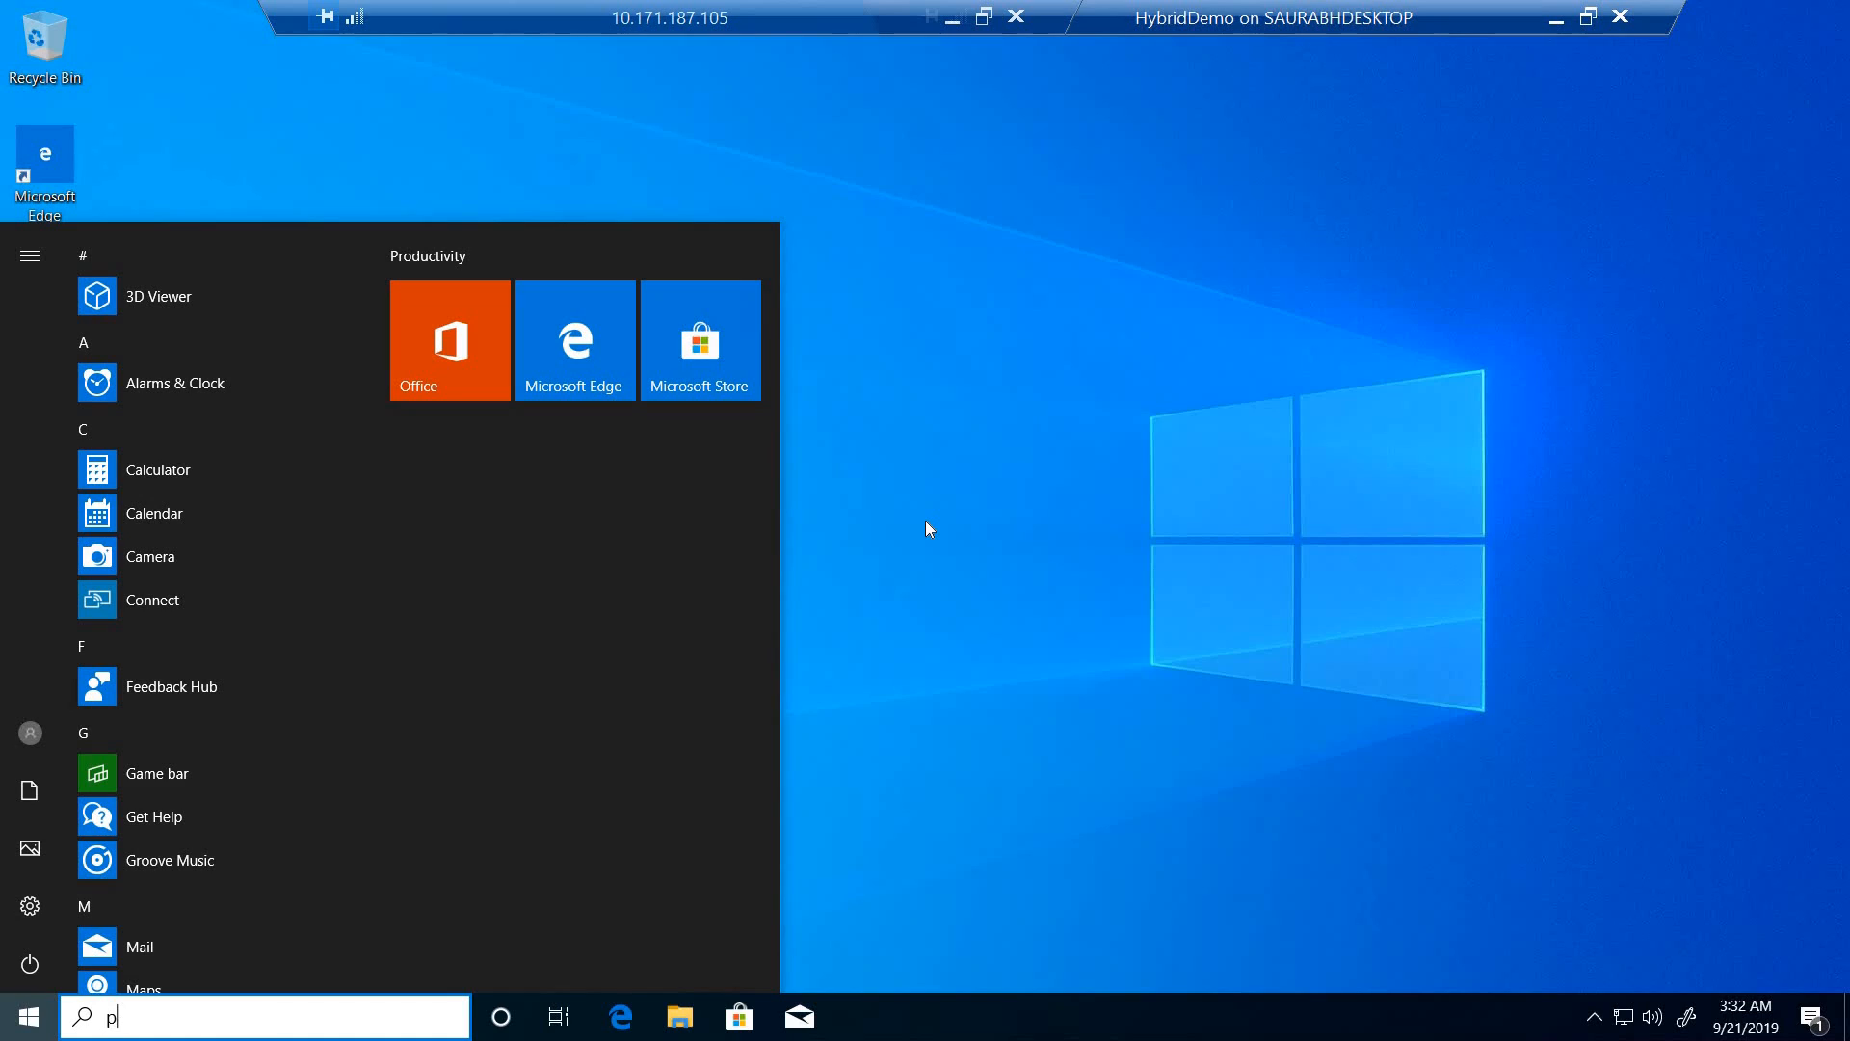
pyautogui.write('ell')
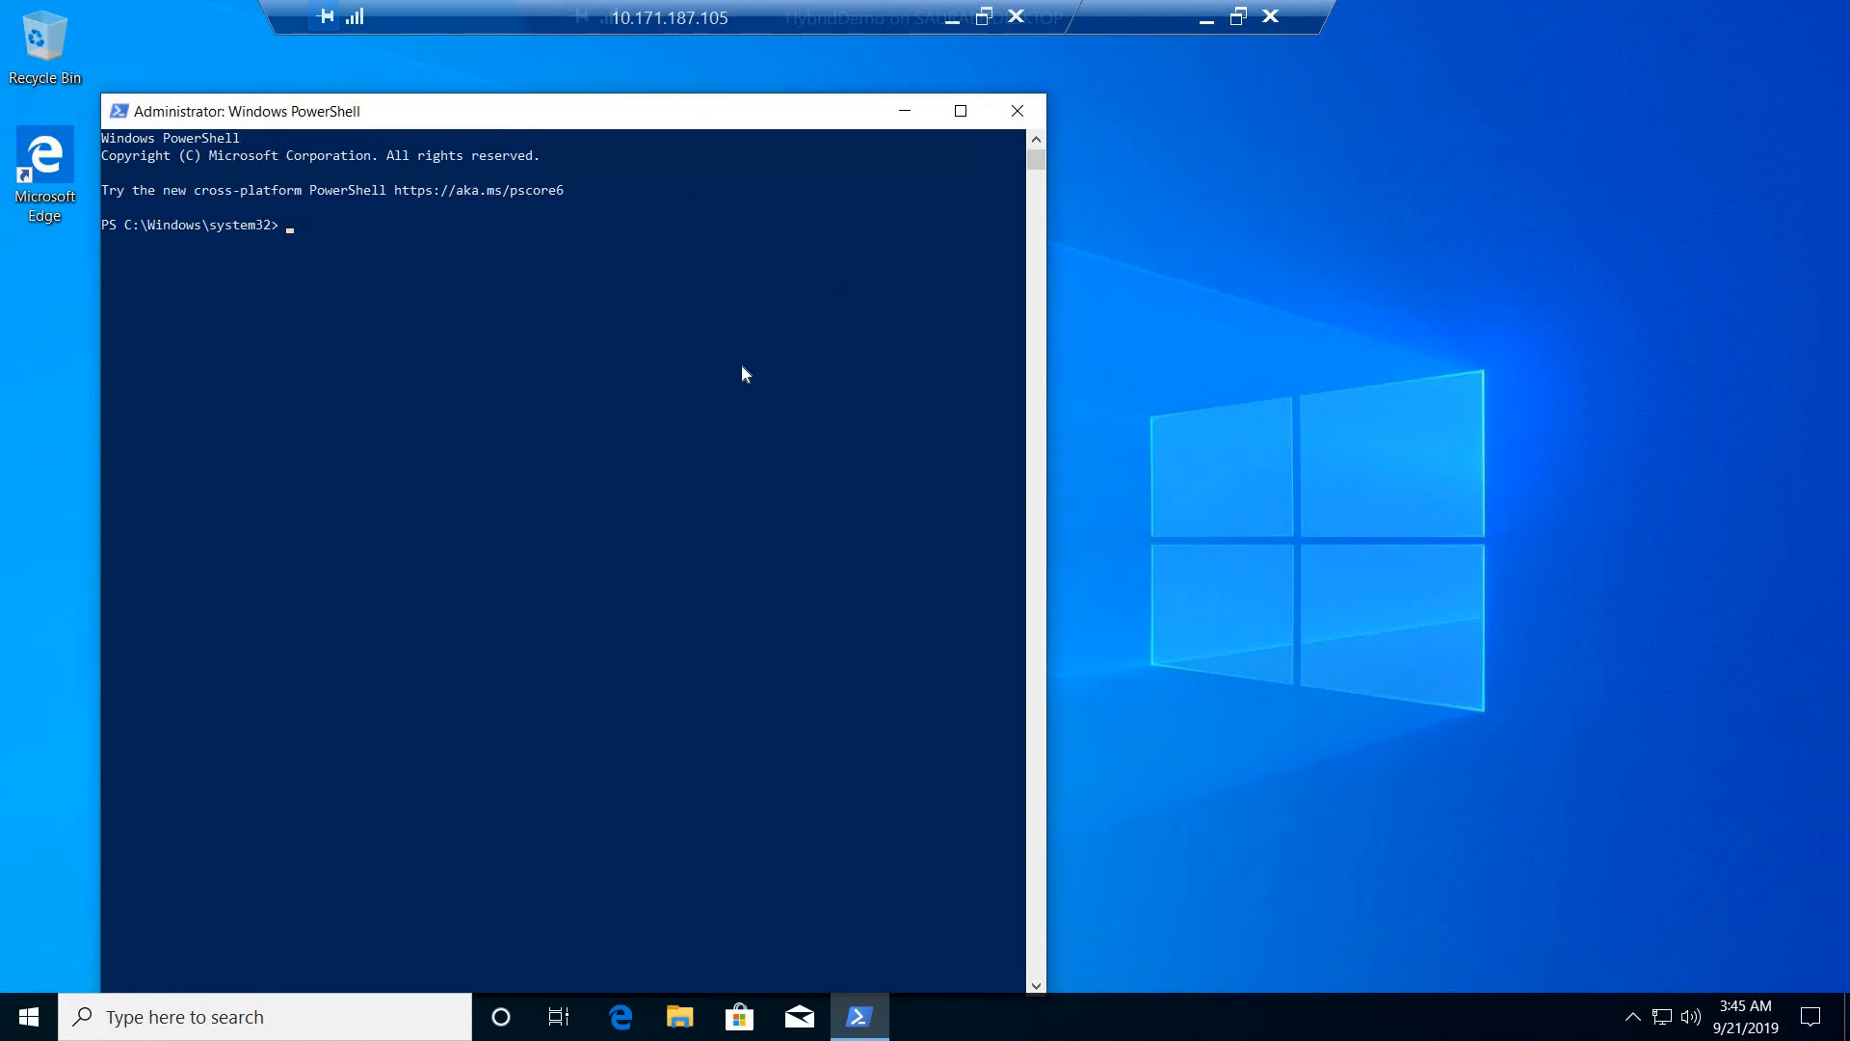
# - Change the PowerShell location to the root of drive C with cd\ and clear the console with cls
pyautogui.click(740, 366)
pyautogui.write('cd\\')
pyautogui.press('Return')
pyautogui.write('cls')
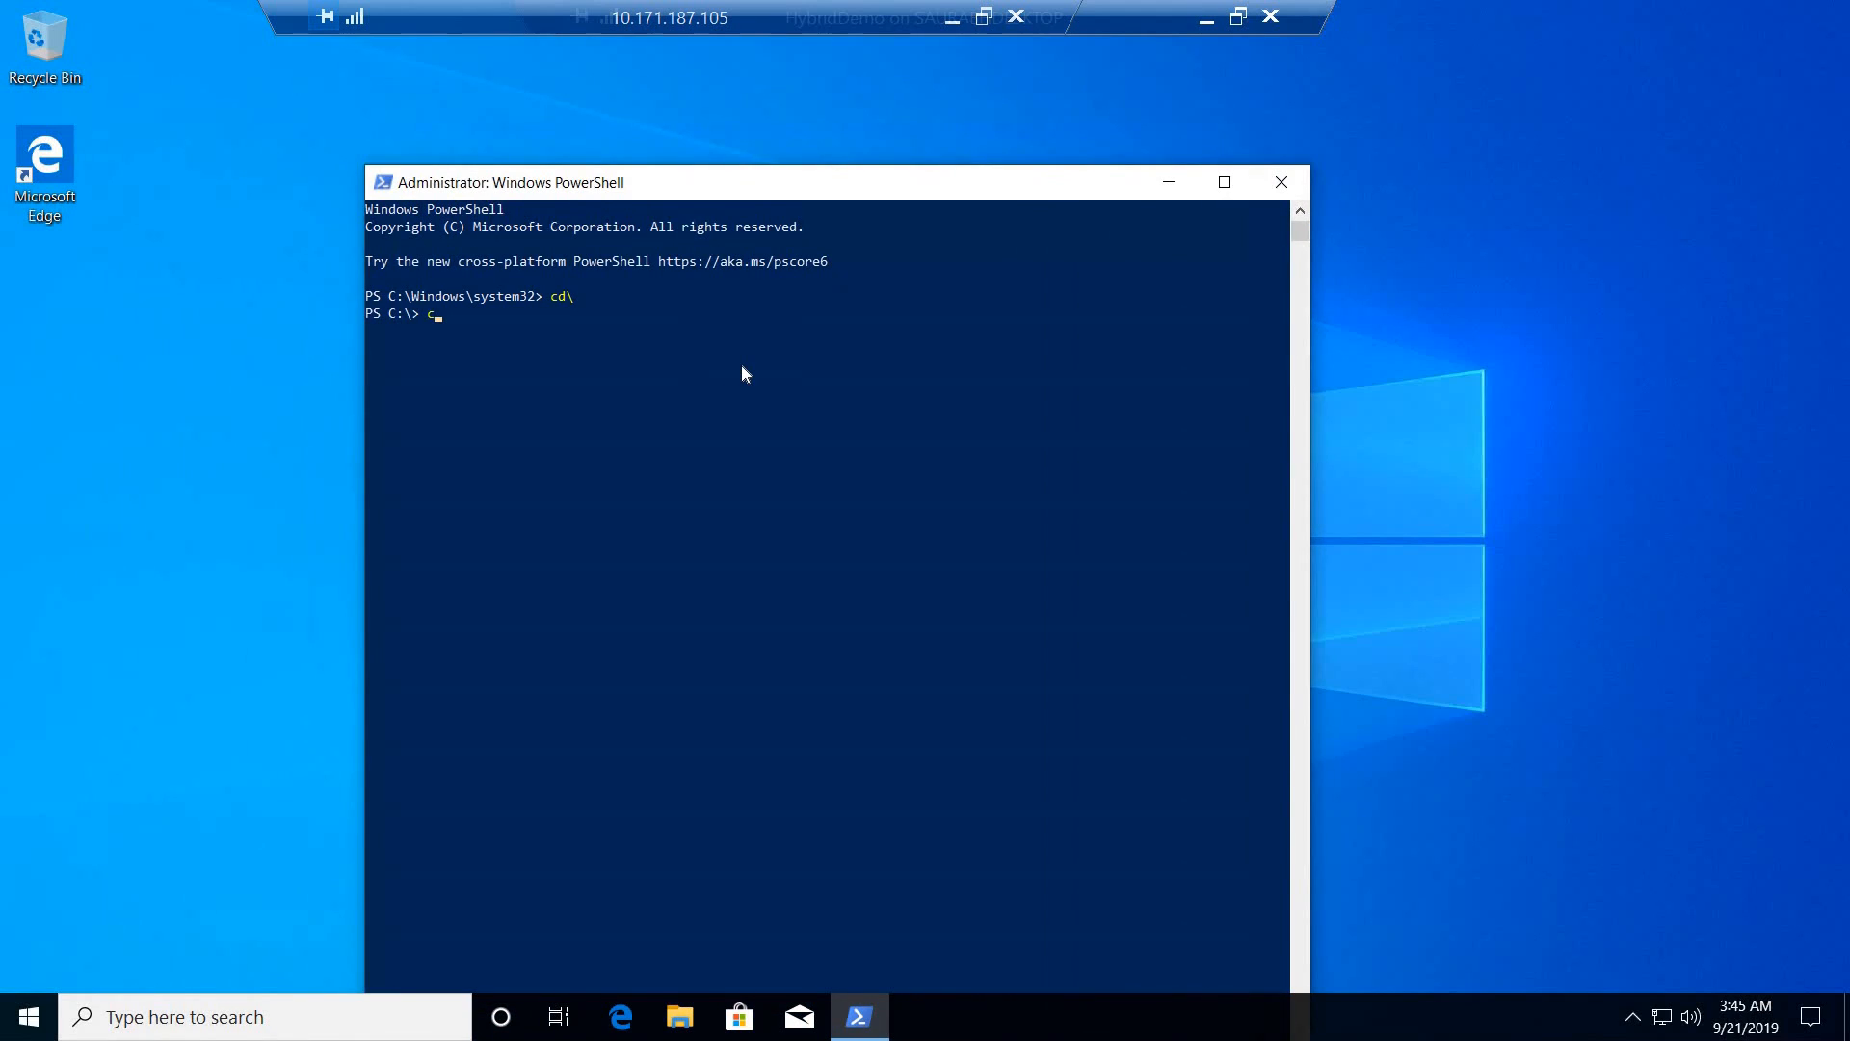
pyautogui.press('Return')
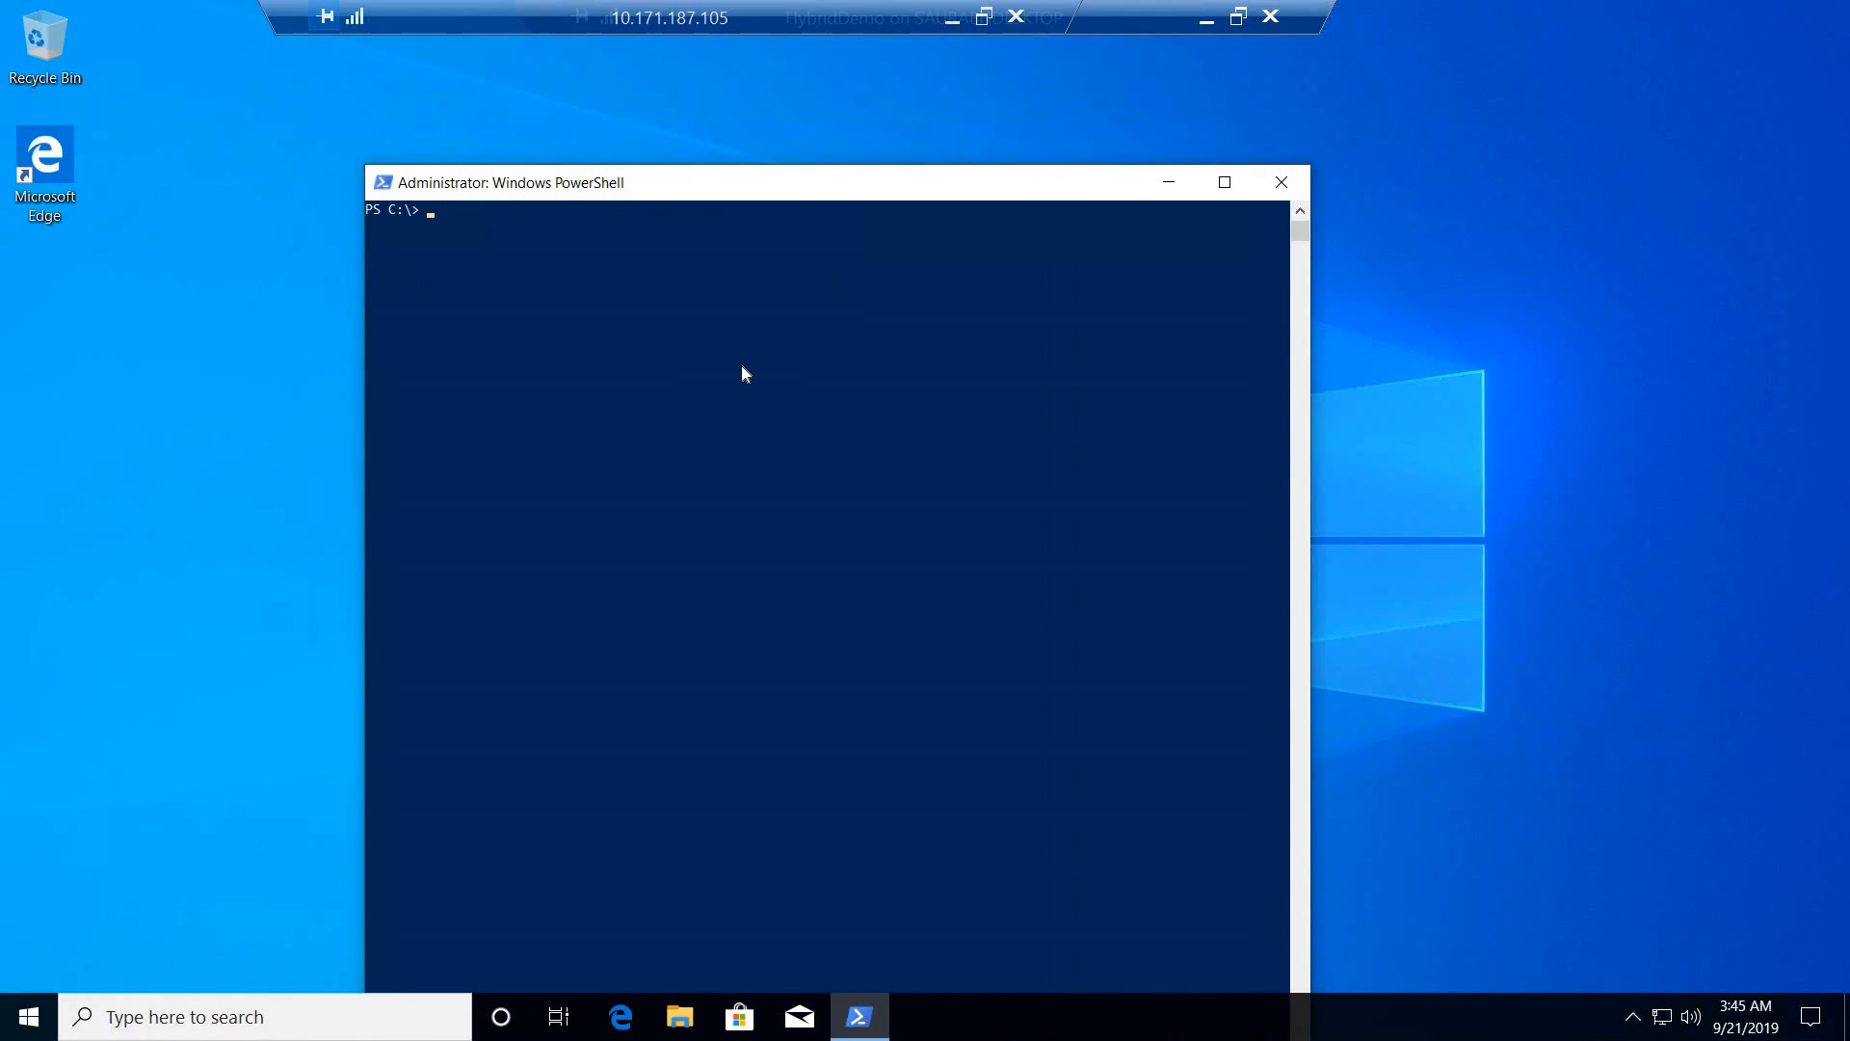
# - Set the PowerShell execution policy with set-executionpolicy -executionpolicy unrestricted and accept the change with A (Yes to All)
pyautogui.write('set-executionpolicy e')
pyautogui.press('BackSpace')
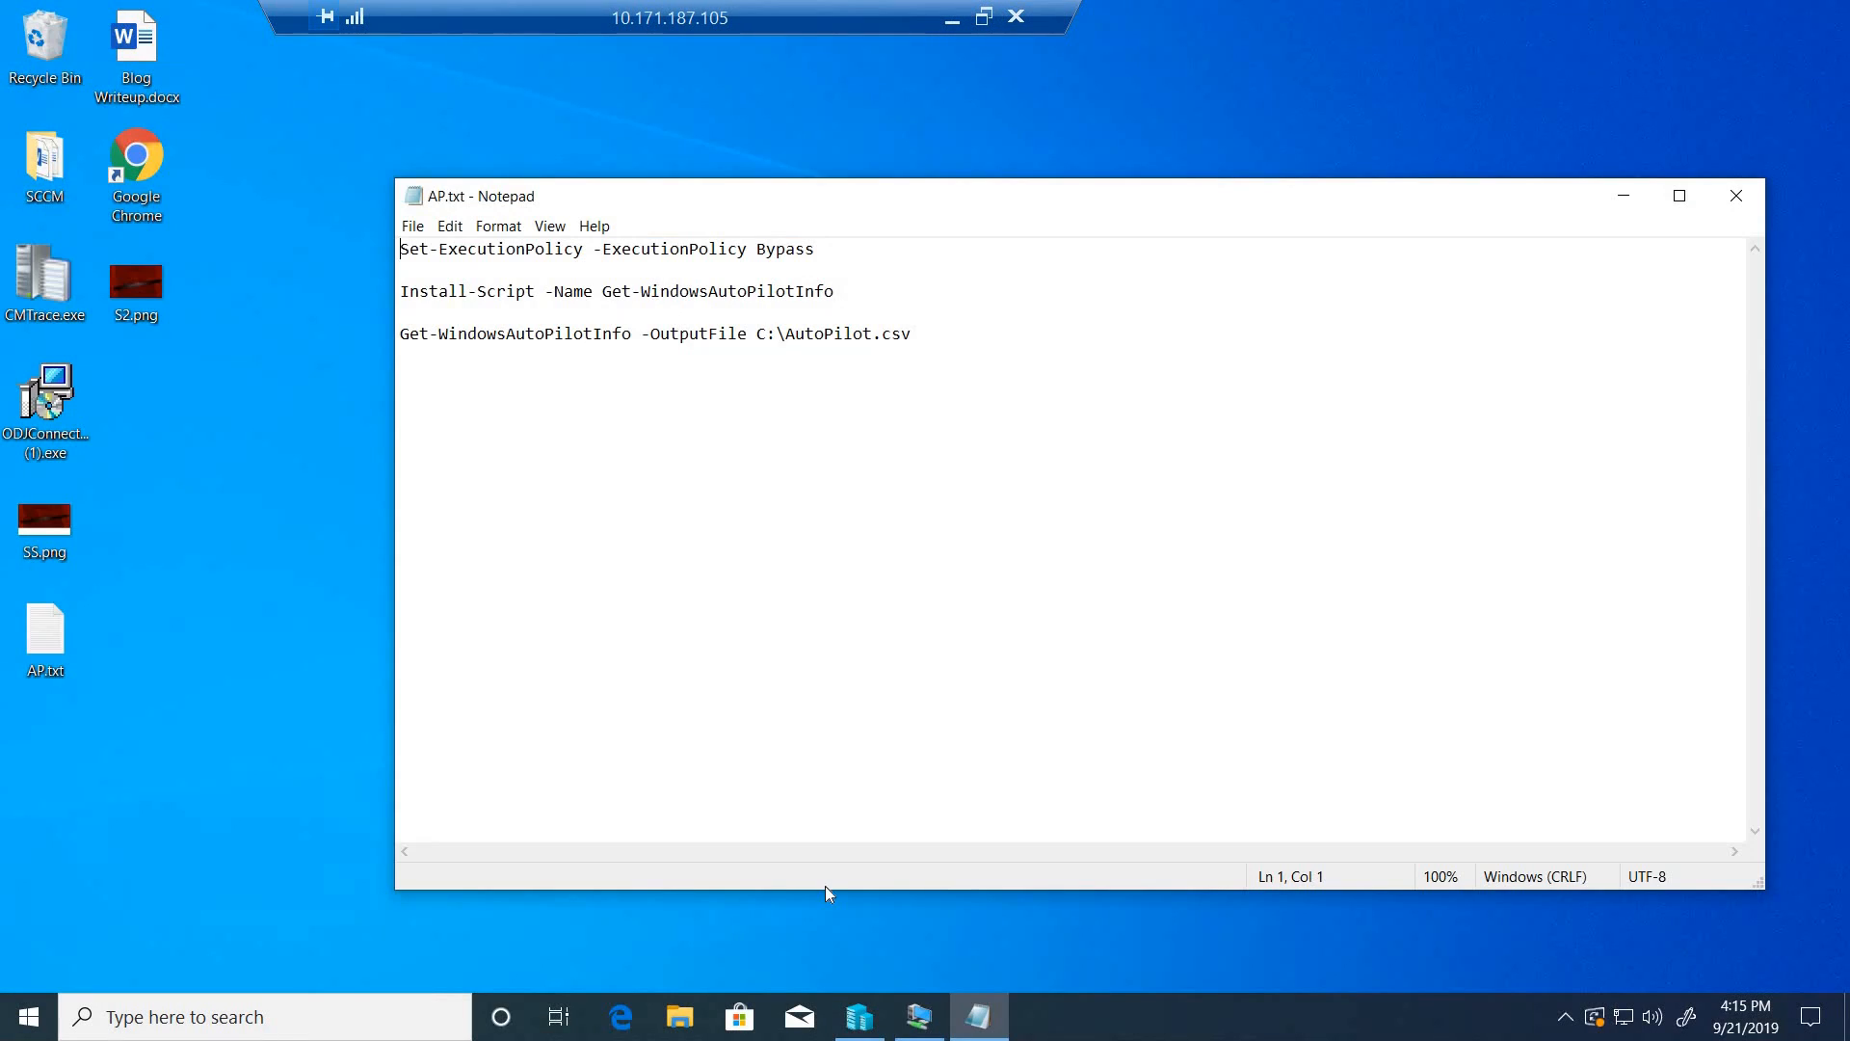
pyautogui.click(919, 1017)
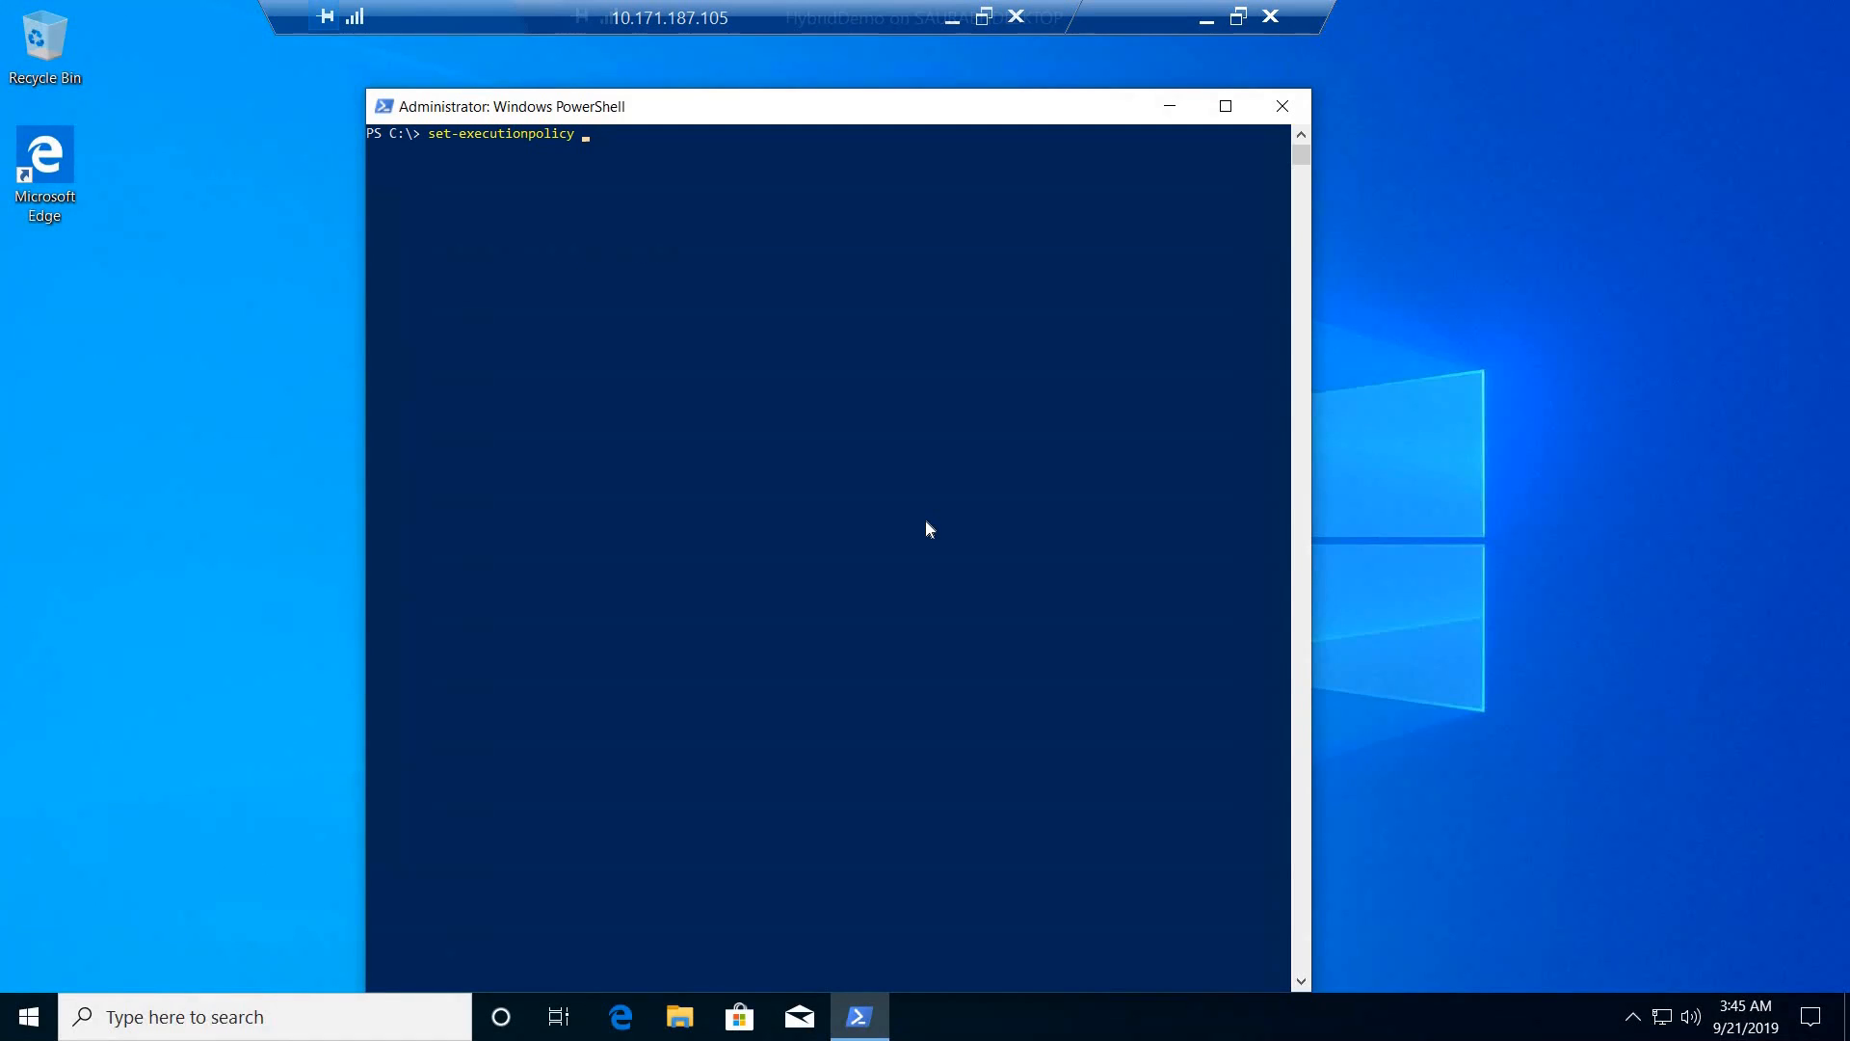
pyautogui.write('-executionpolicy unrestricted')
pyautogui.press('Return')
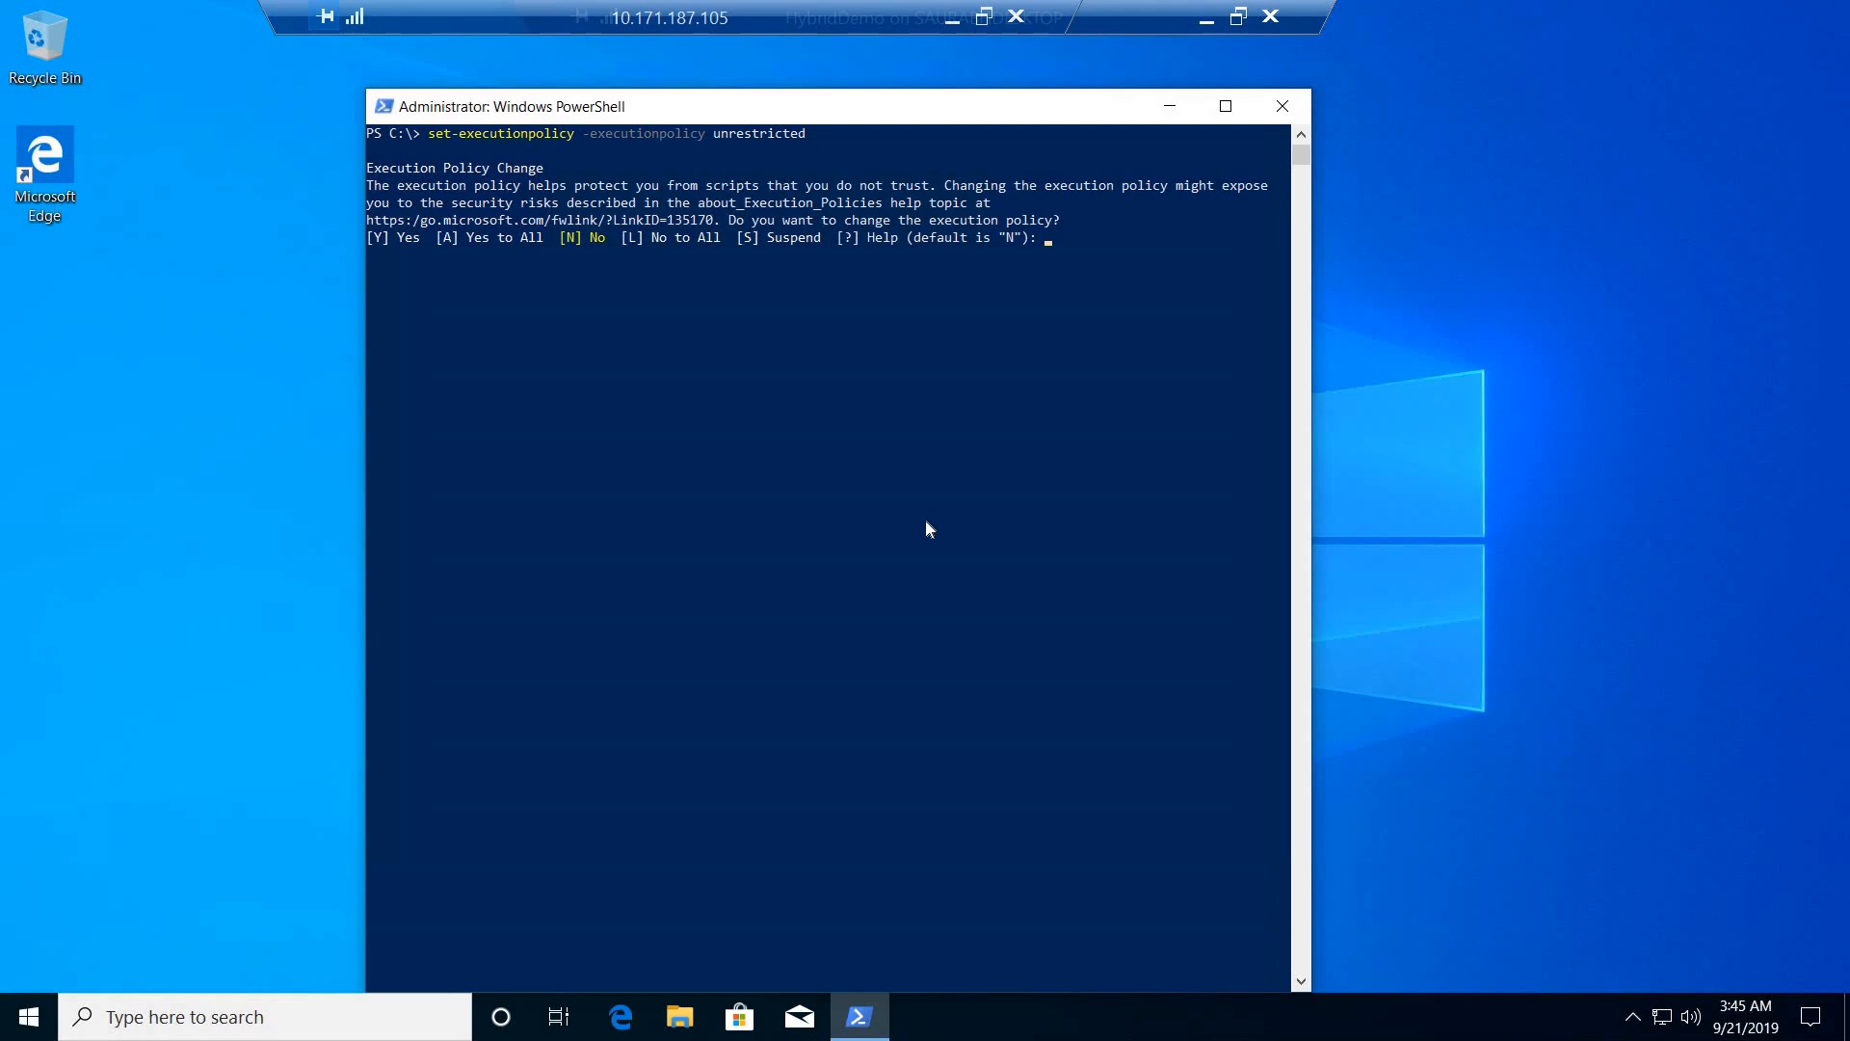
pyautogui.write('A')
pyautogui.press('Return')
# - Try to run get-script -name get-windowsautopilotinfo in PowerShell
pyautogui.write('get-scripct')
pyautogui.press('BackSpace')
pyautogui.press('BackSpace')
pyautogui.press('BackSpace')
pyautogui.press('BackSpace')
pyautogui.write('ipt -name get-windowsautopi')
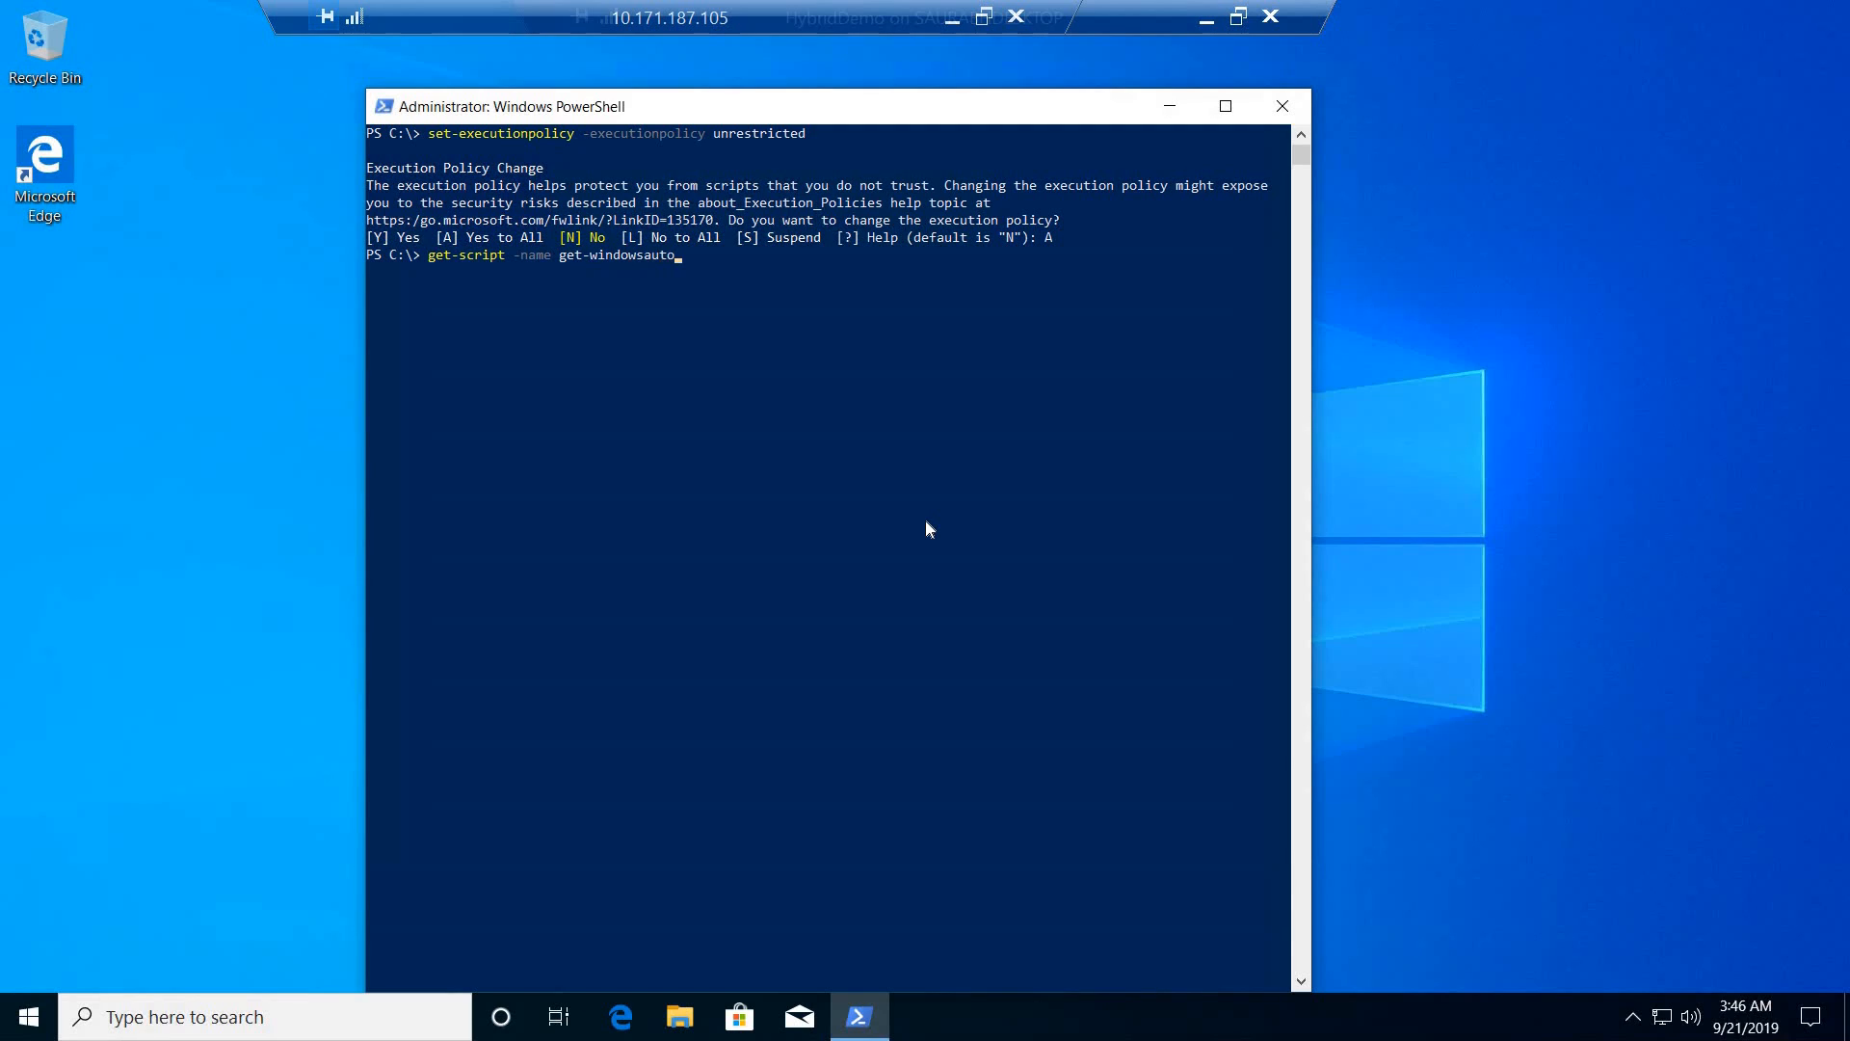
pyautogui.write('lotinfo')
pyautogui.press('Return')
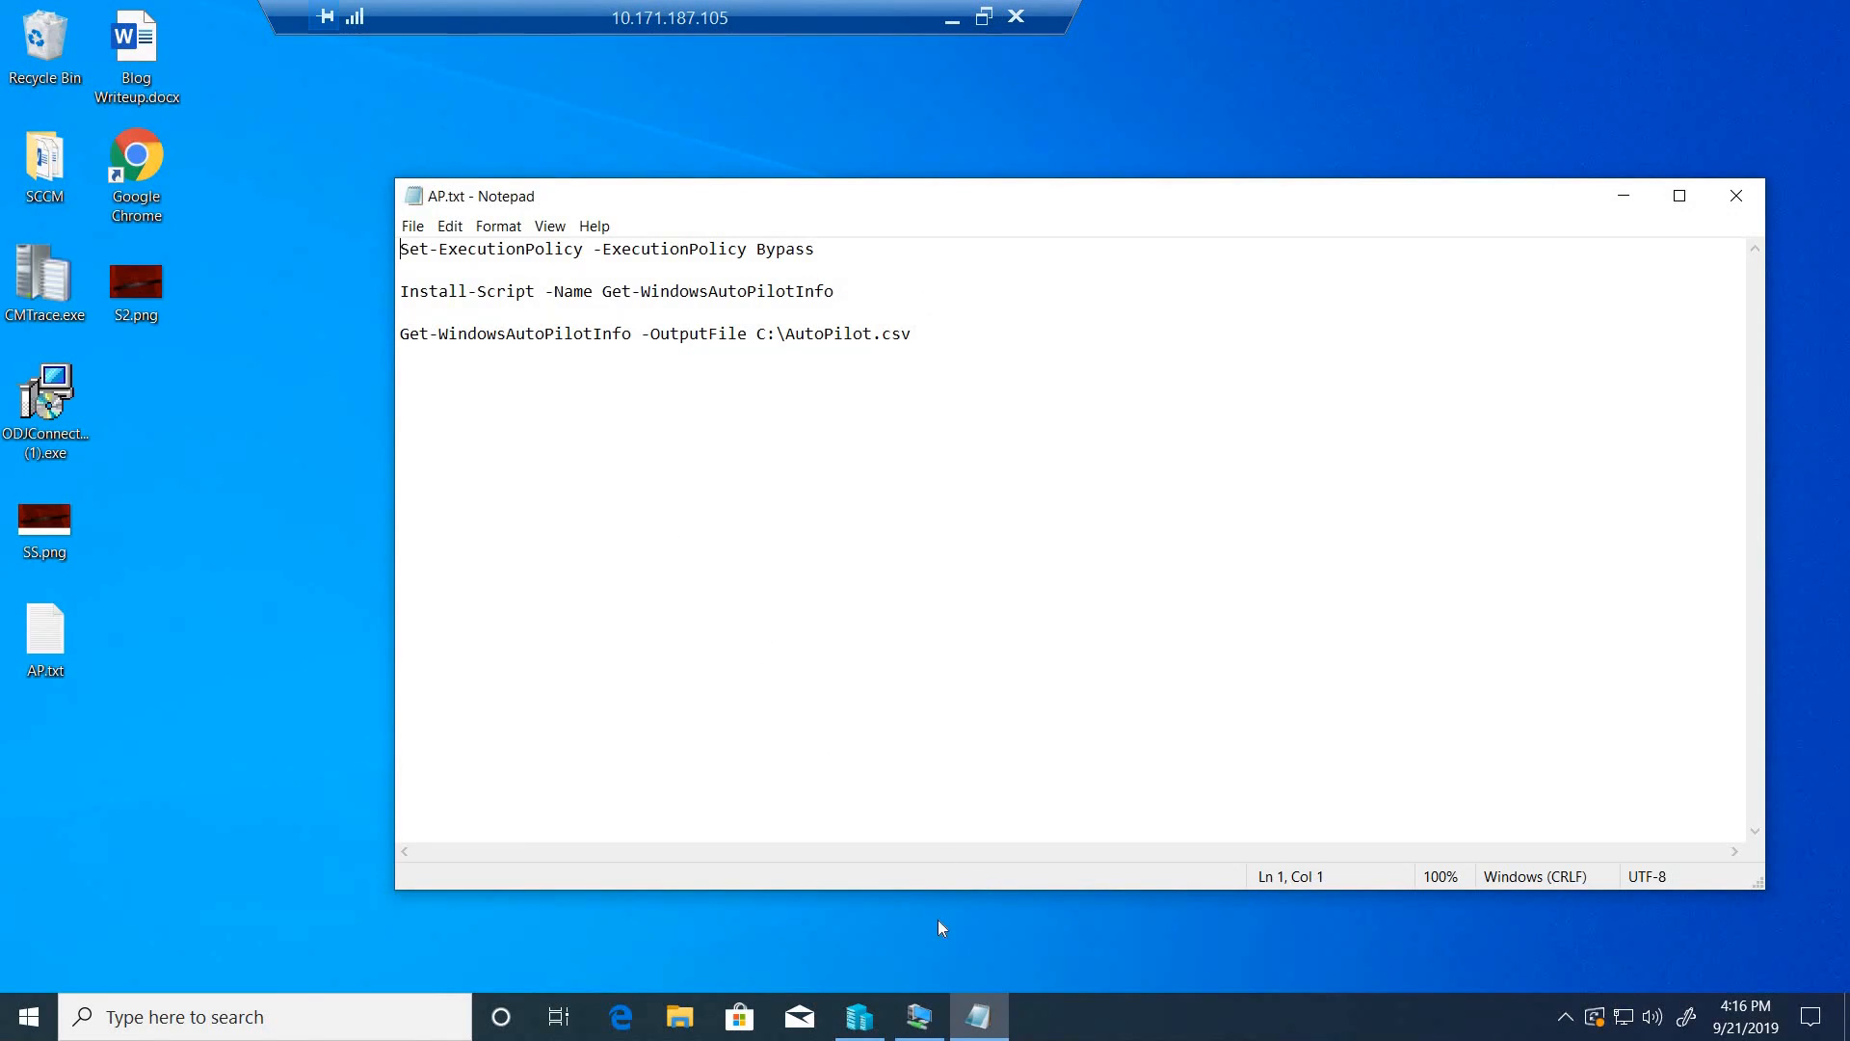
# - Return to the HybridDemo session, clear the console and run install-script -name get-windowsautopilotinfo
pyautogui.click(919, 1016)
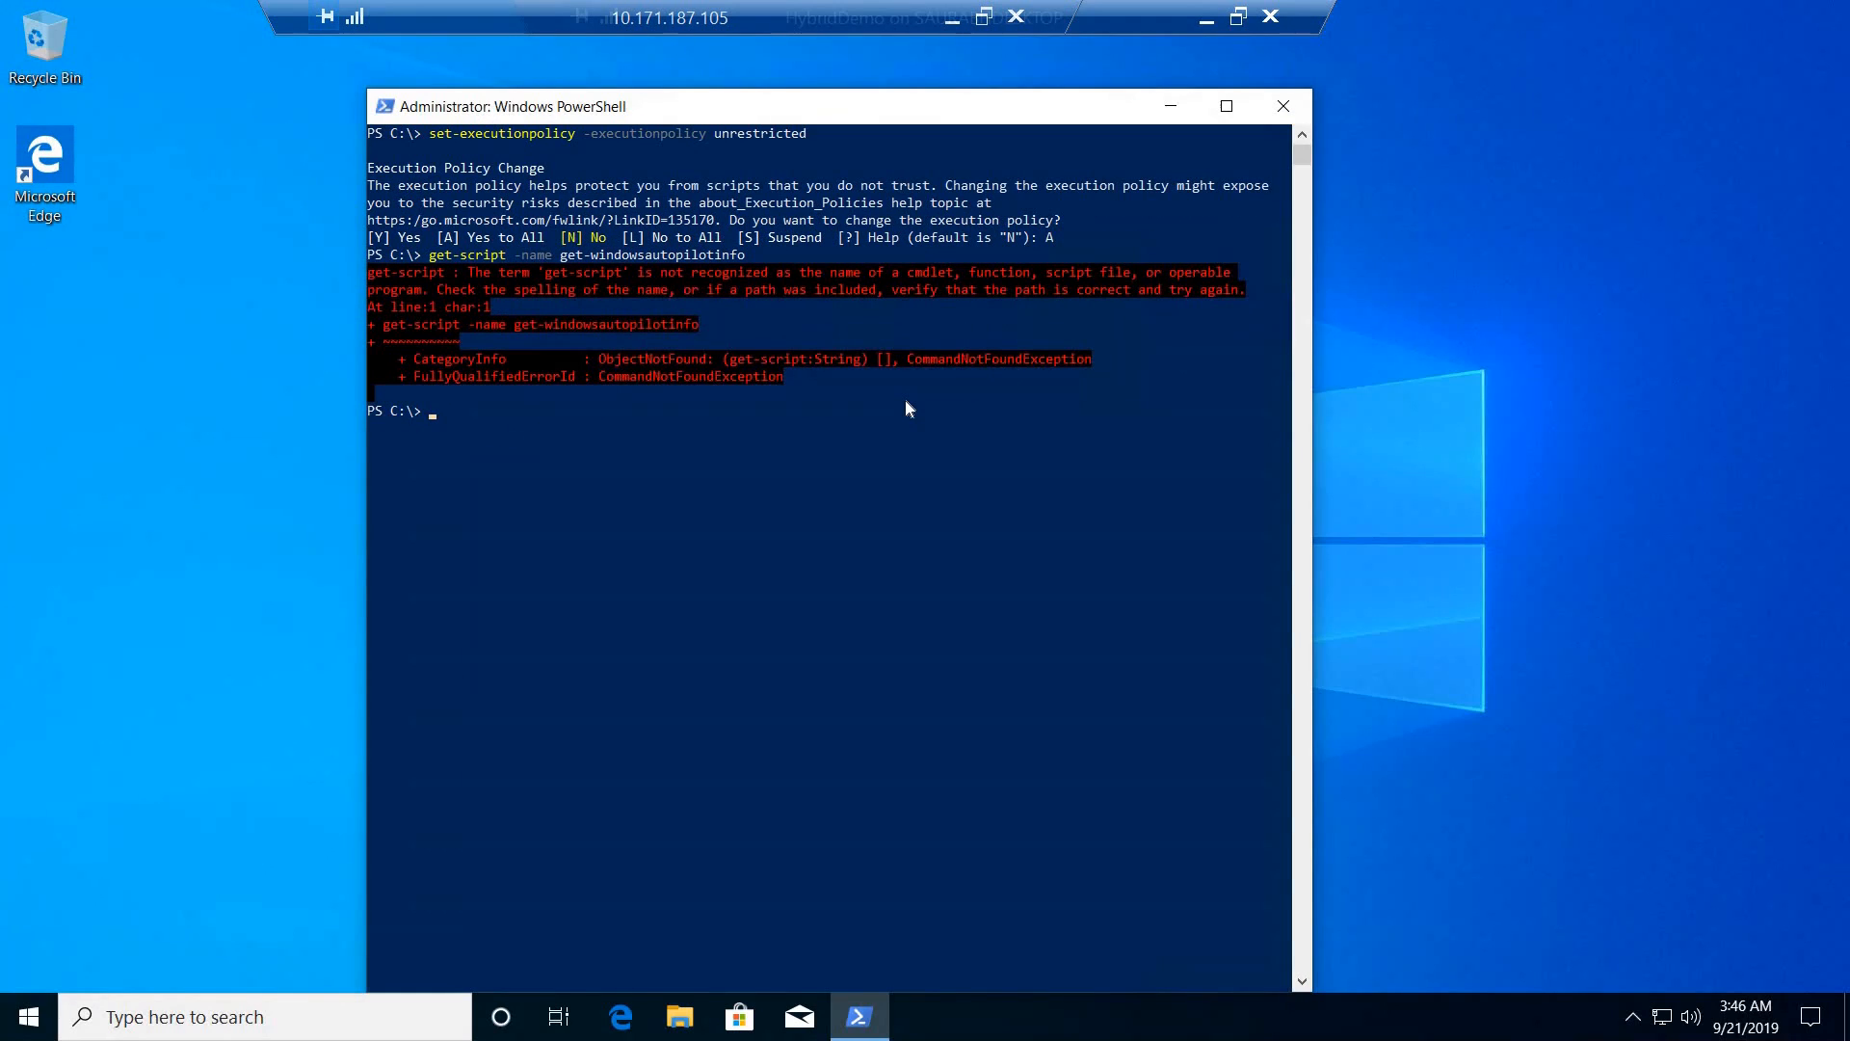
pyautogui.write('cls')
pyautogui.press('Return')
pyautogui.write('install')
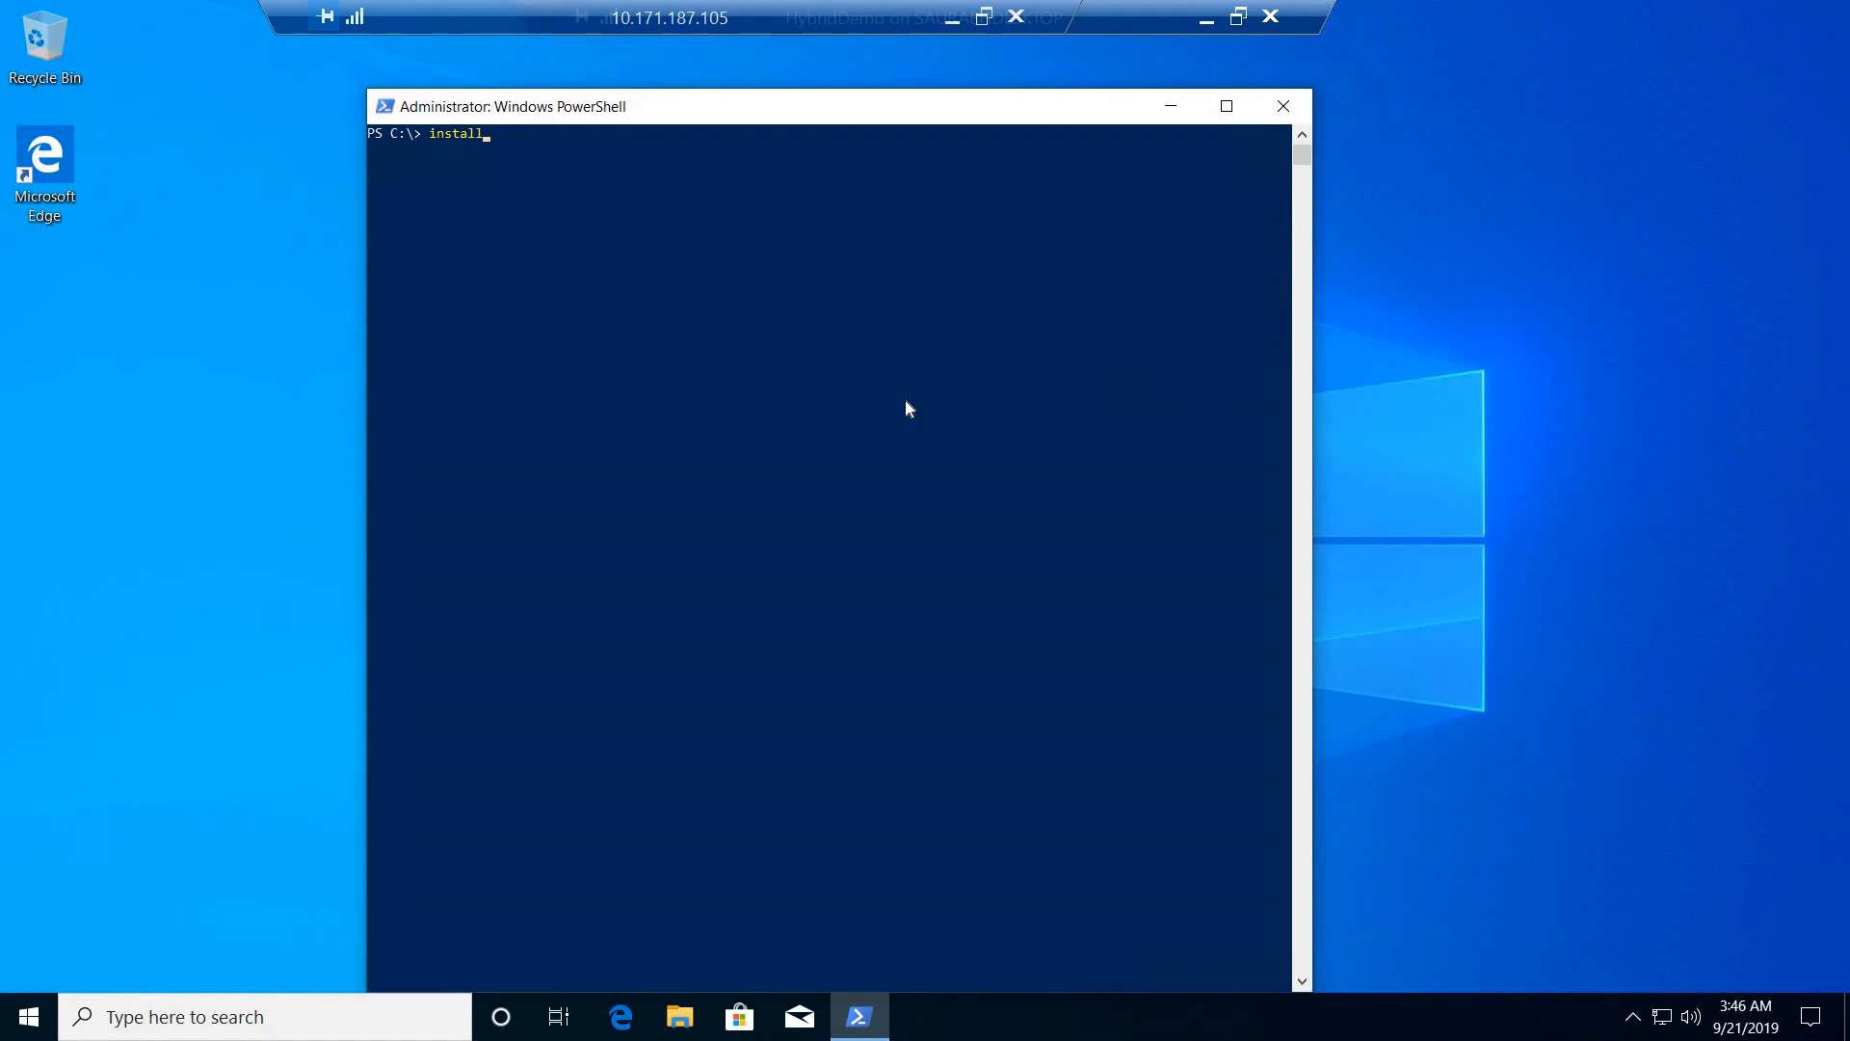
pyautogui.write('-script -name get-windowsautopi')
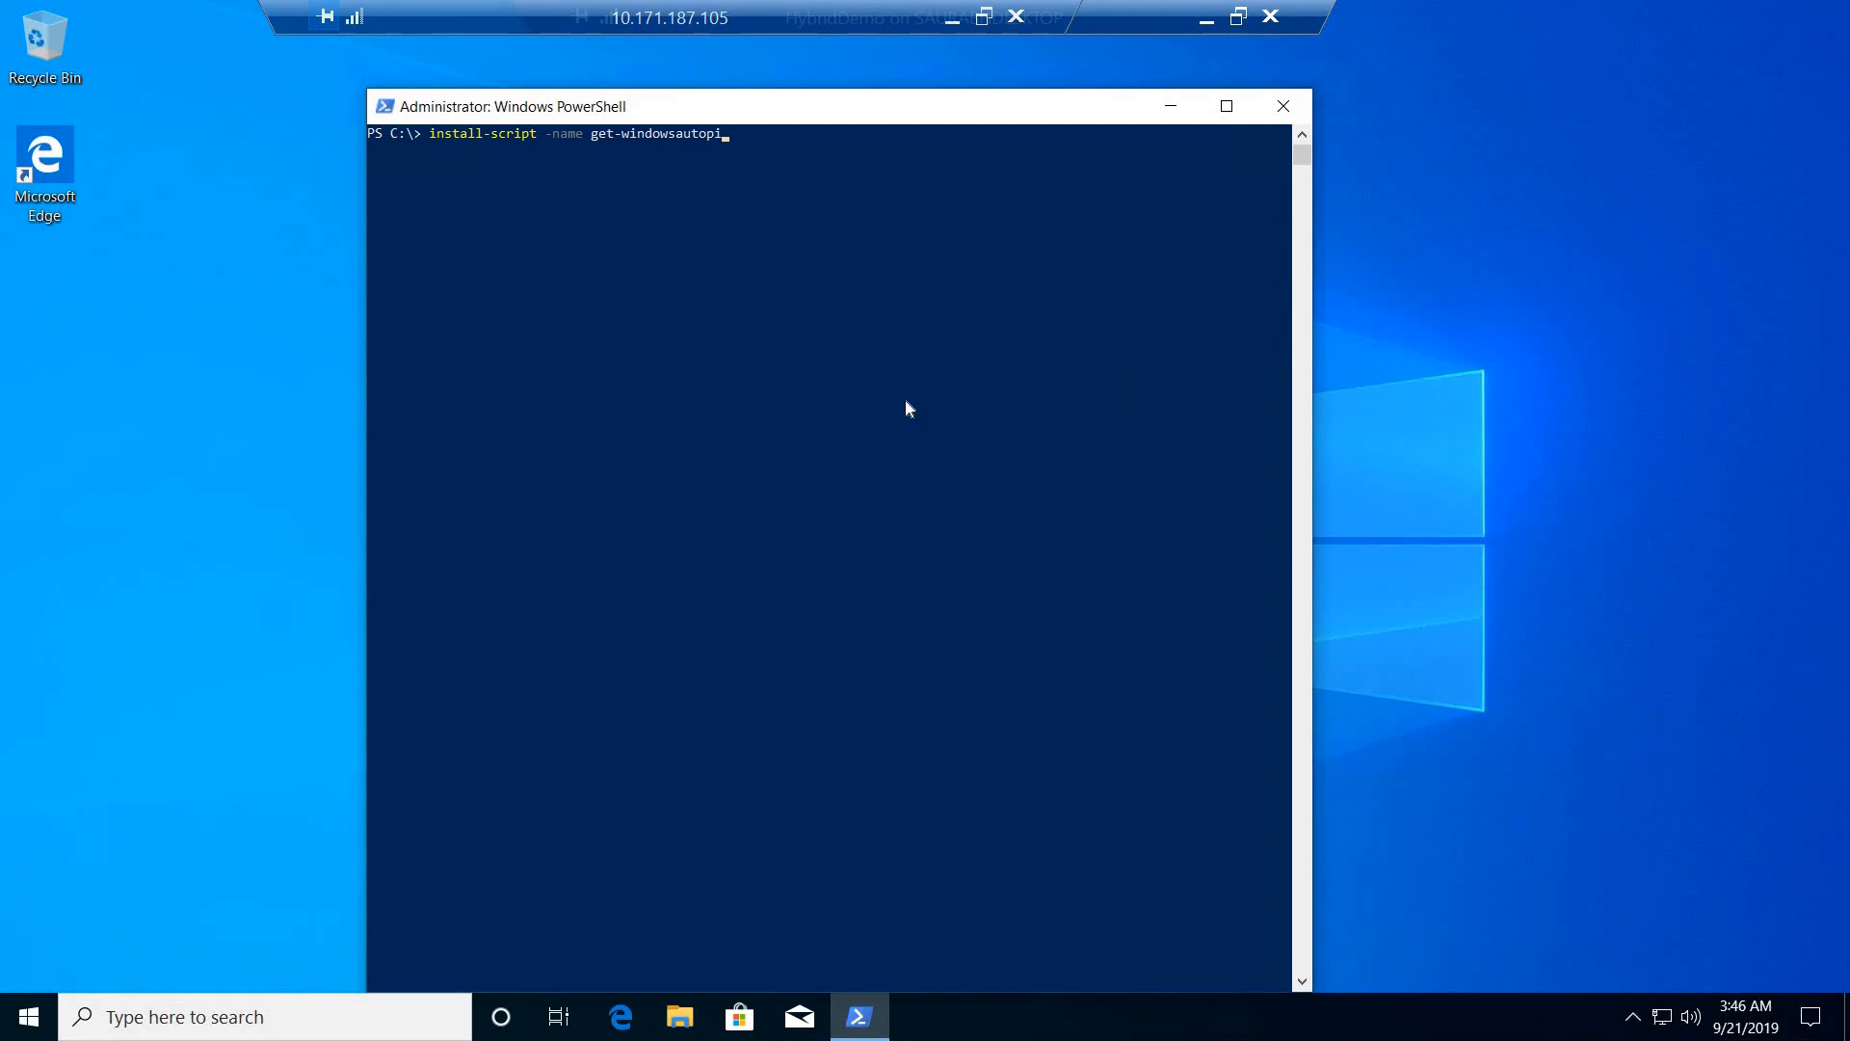
pyautogui.write('lotinfo')
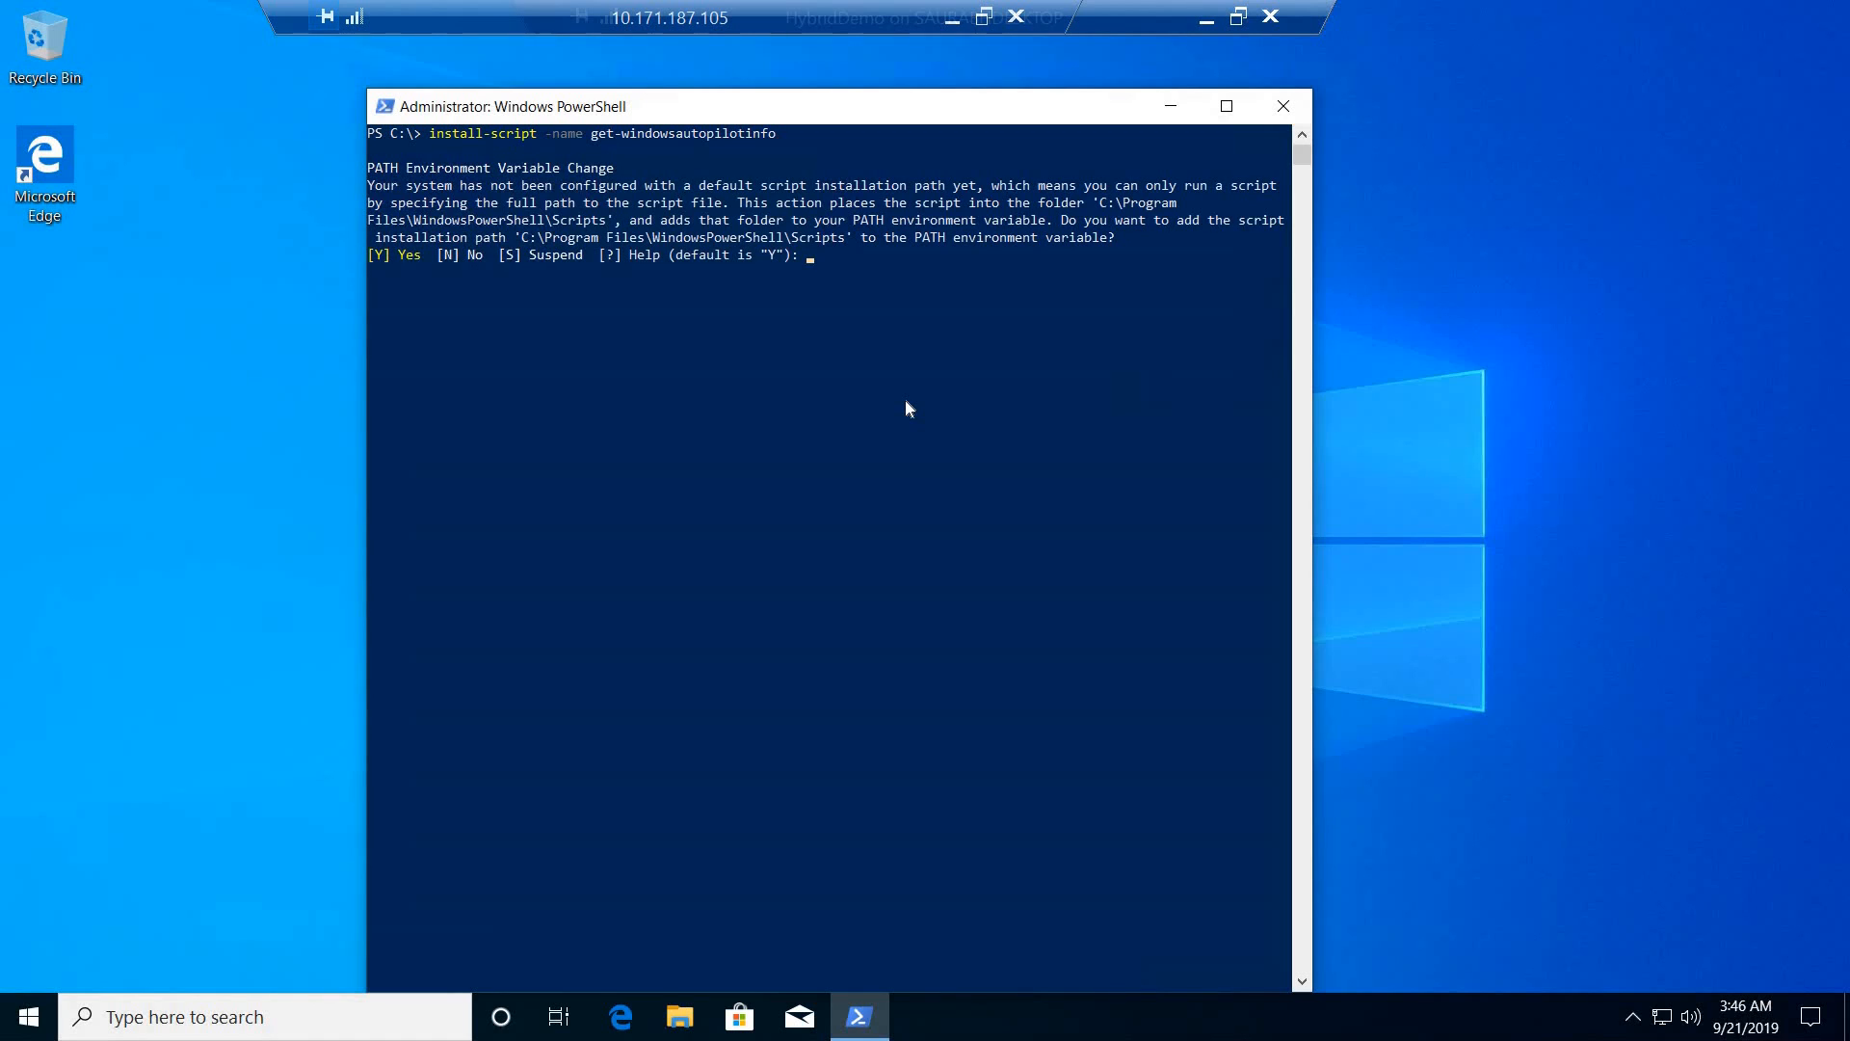
# - Accept the PATH change and NuGet provider installation with Y, and the untrusted repository with A (Yes to All)
pyautogui.write('Y')
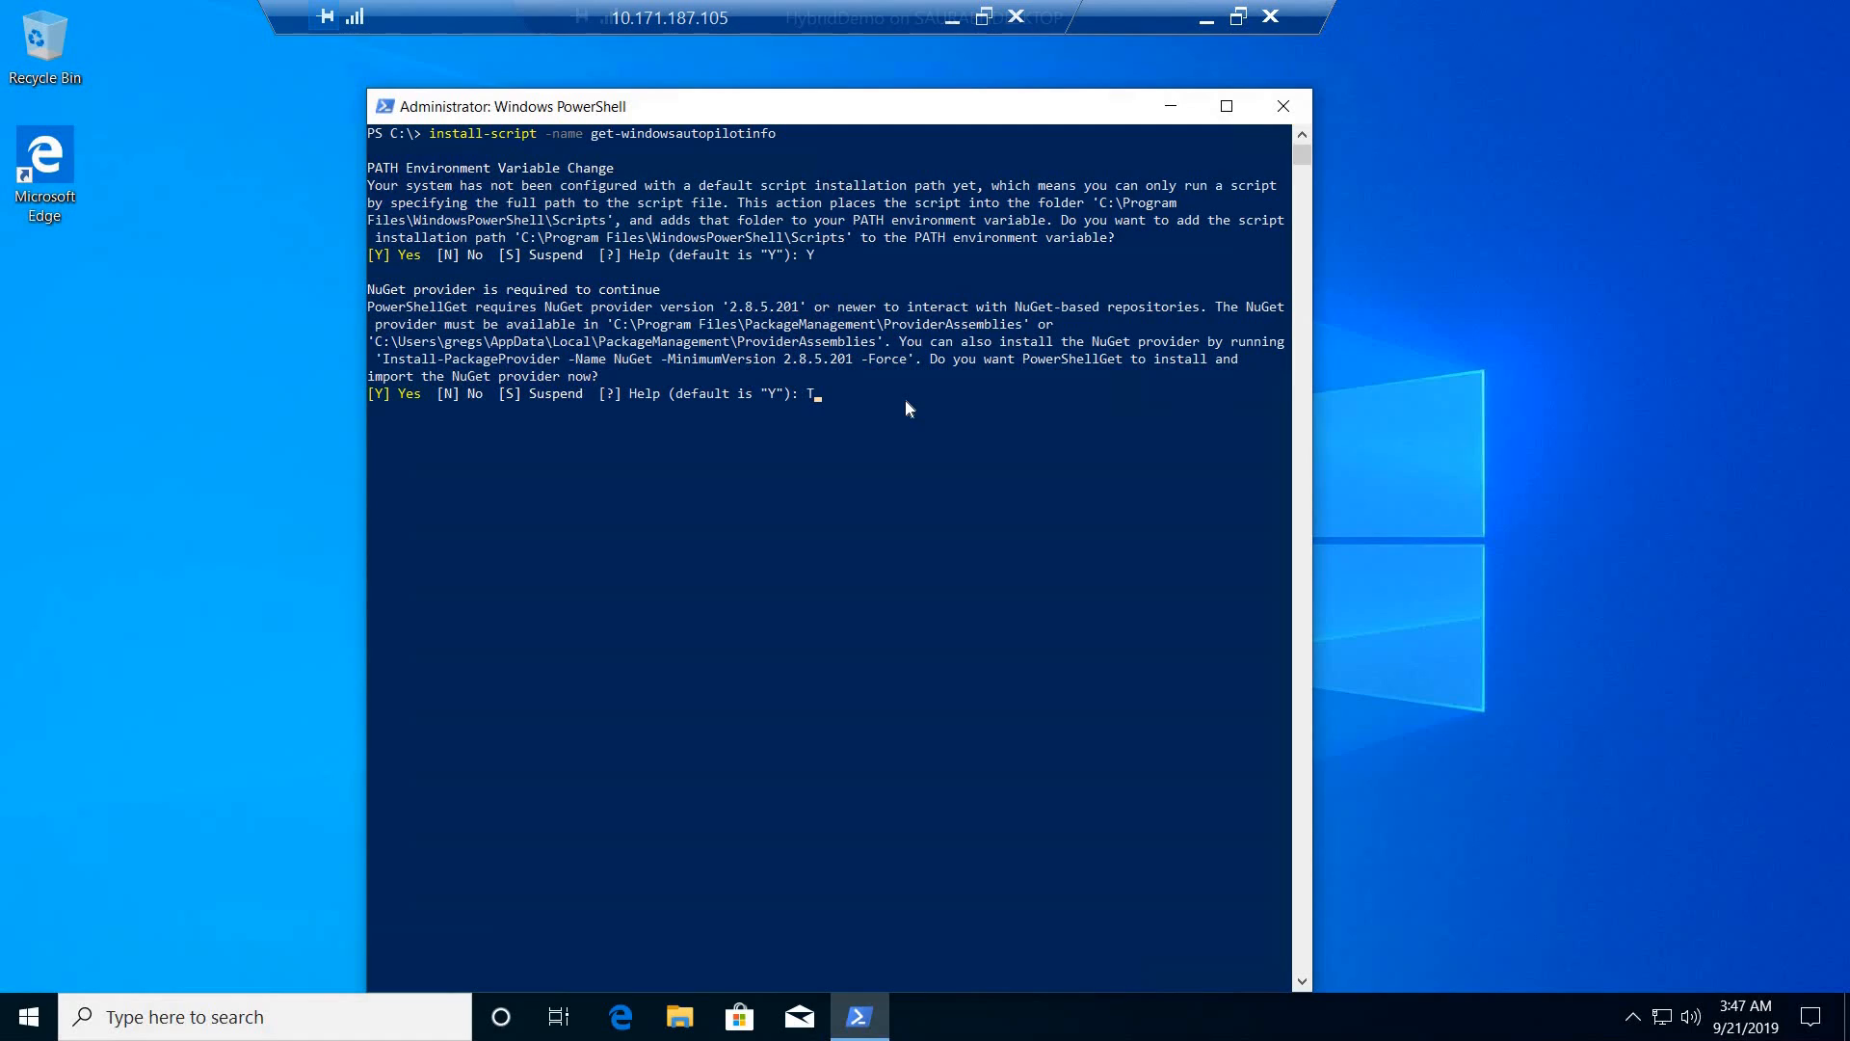
pyautogui.write('Y')
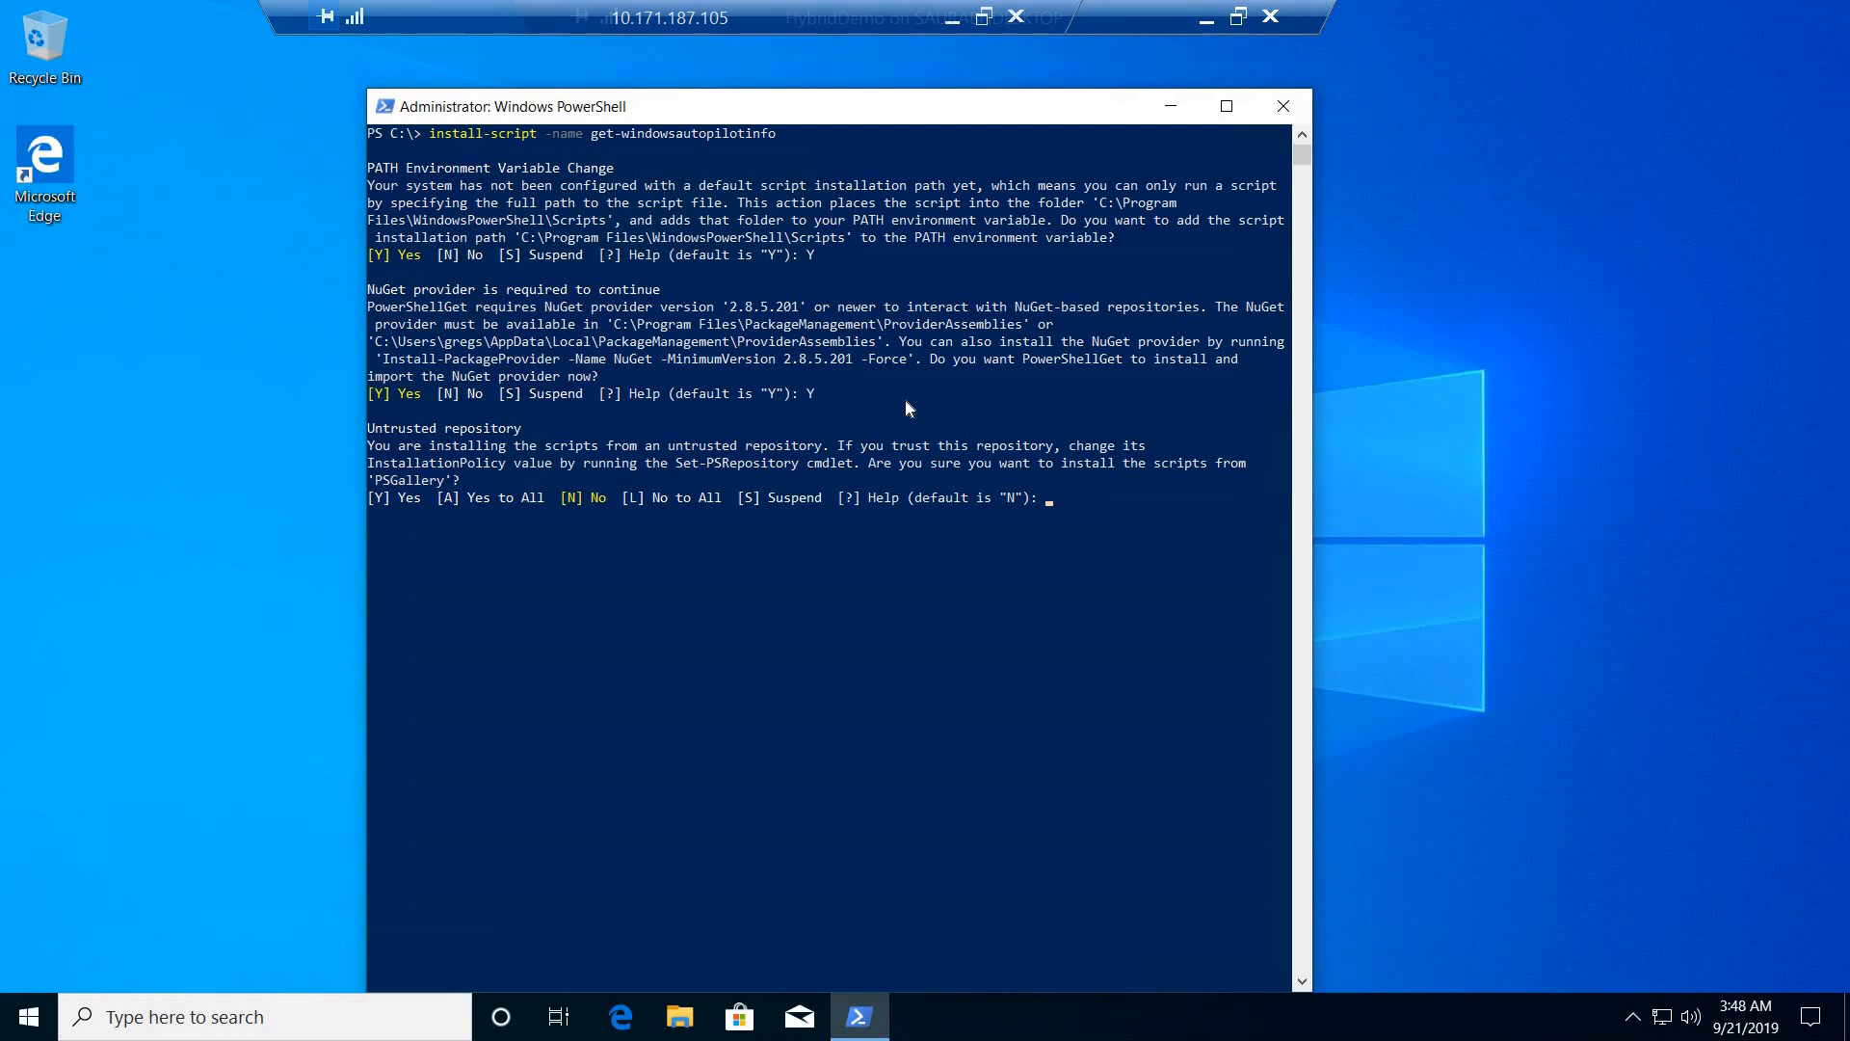
pyautogui.write('A')
# - Export the Autopilot device information with get-windowsautopilotinfo -outputfile C:\HAAD.csv
pyautogui.click(840, 605)
pyautogui.write('get-windowsautopilotinfo -o')
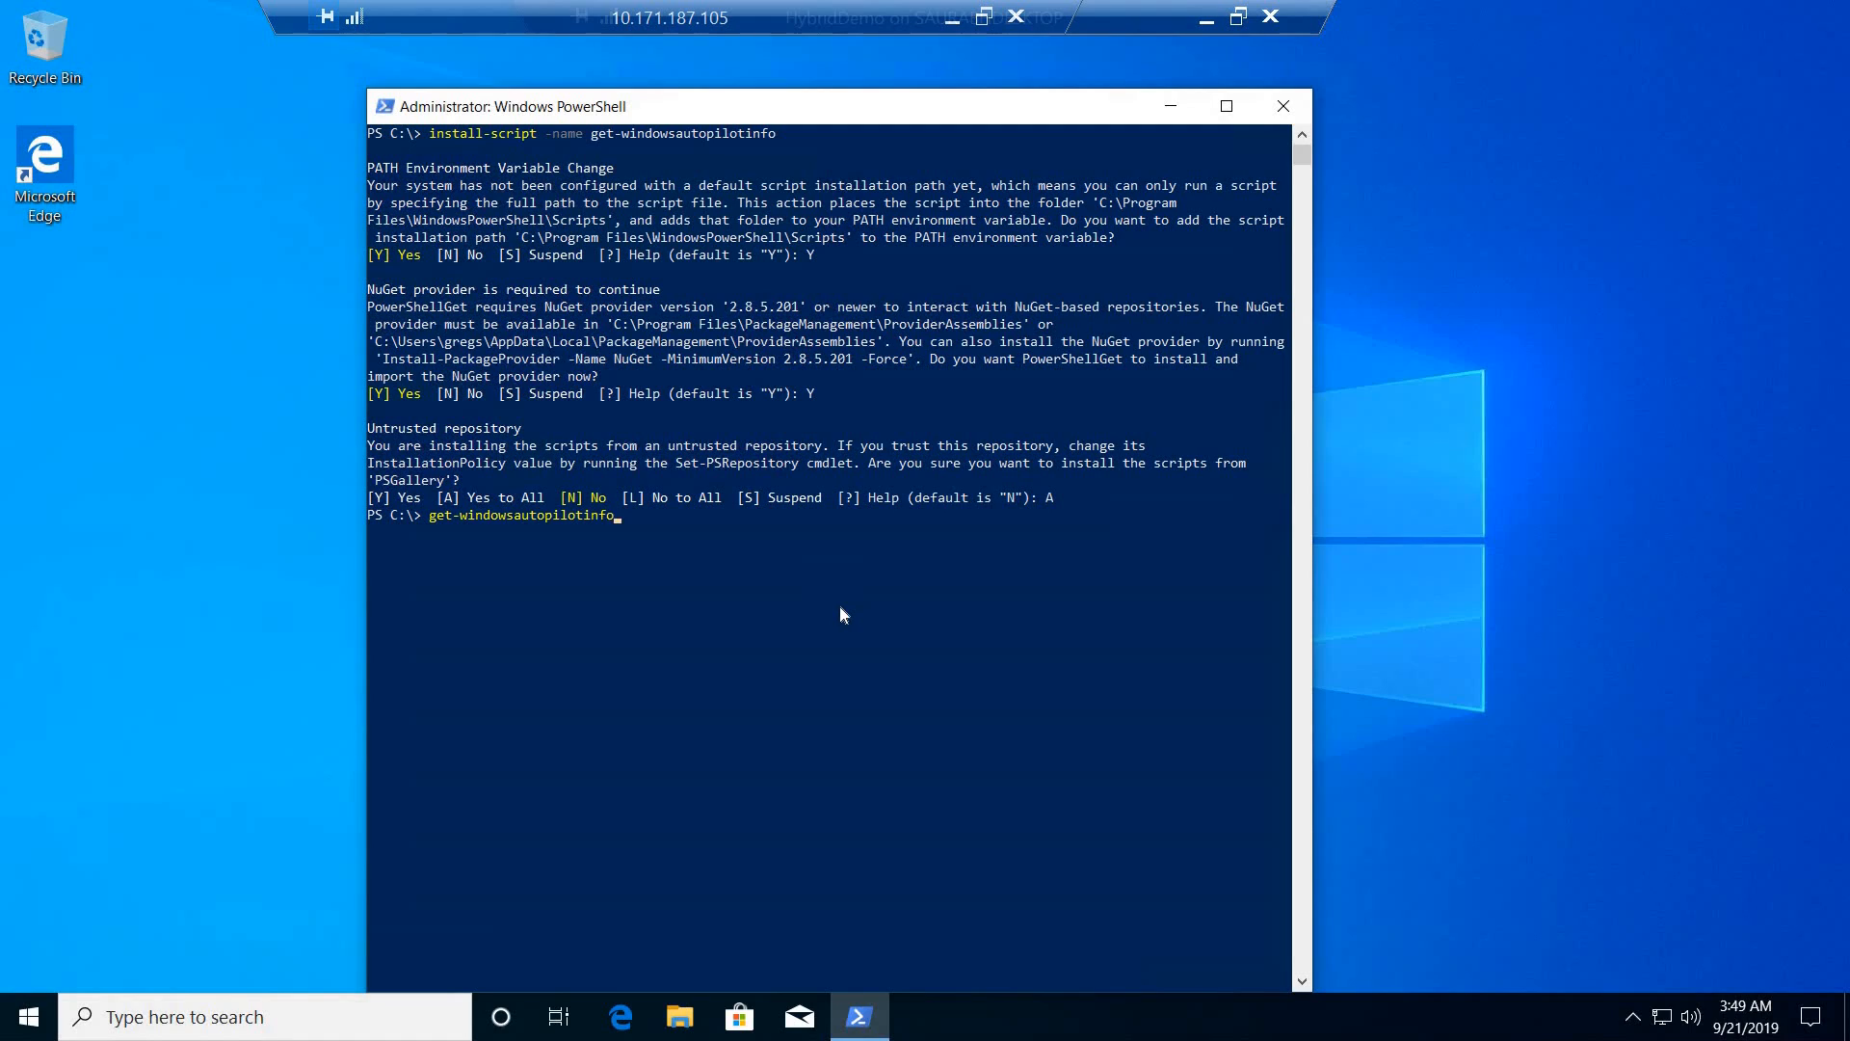
pyautogui.write('utputfile C:\\HAAD.csv')
# - Move HAAD.csv from the root of drive C to the HybridDemo desktop with administrator permission, and close File Explorer
pyautogui.click(682, 1020)
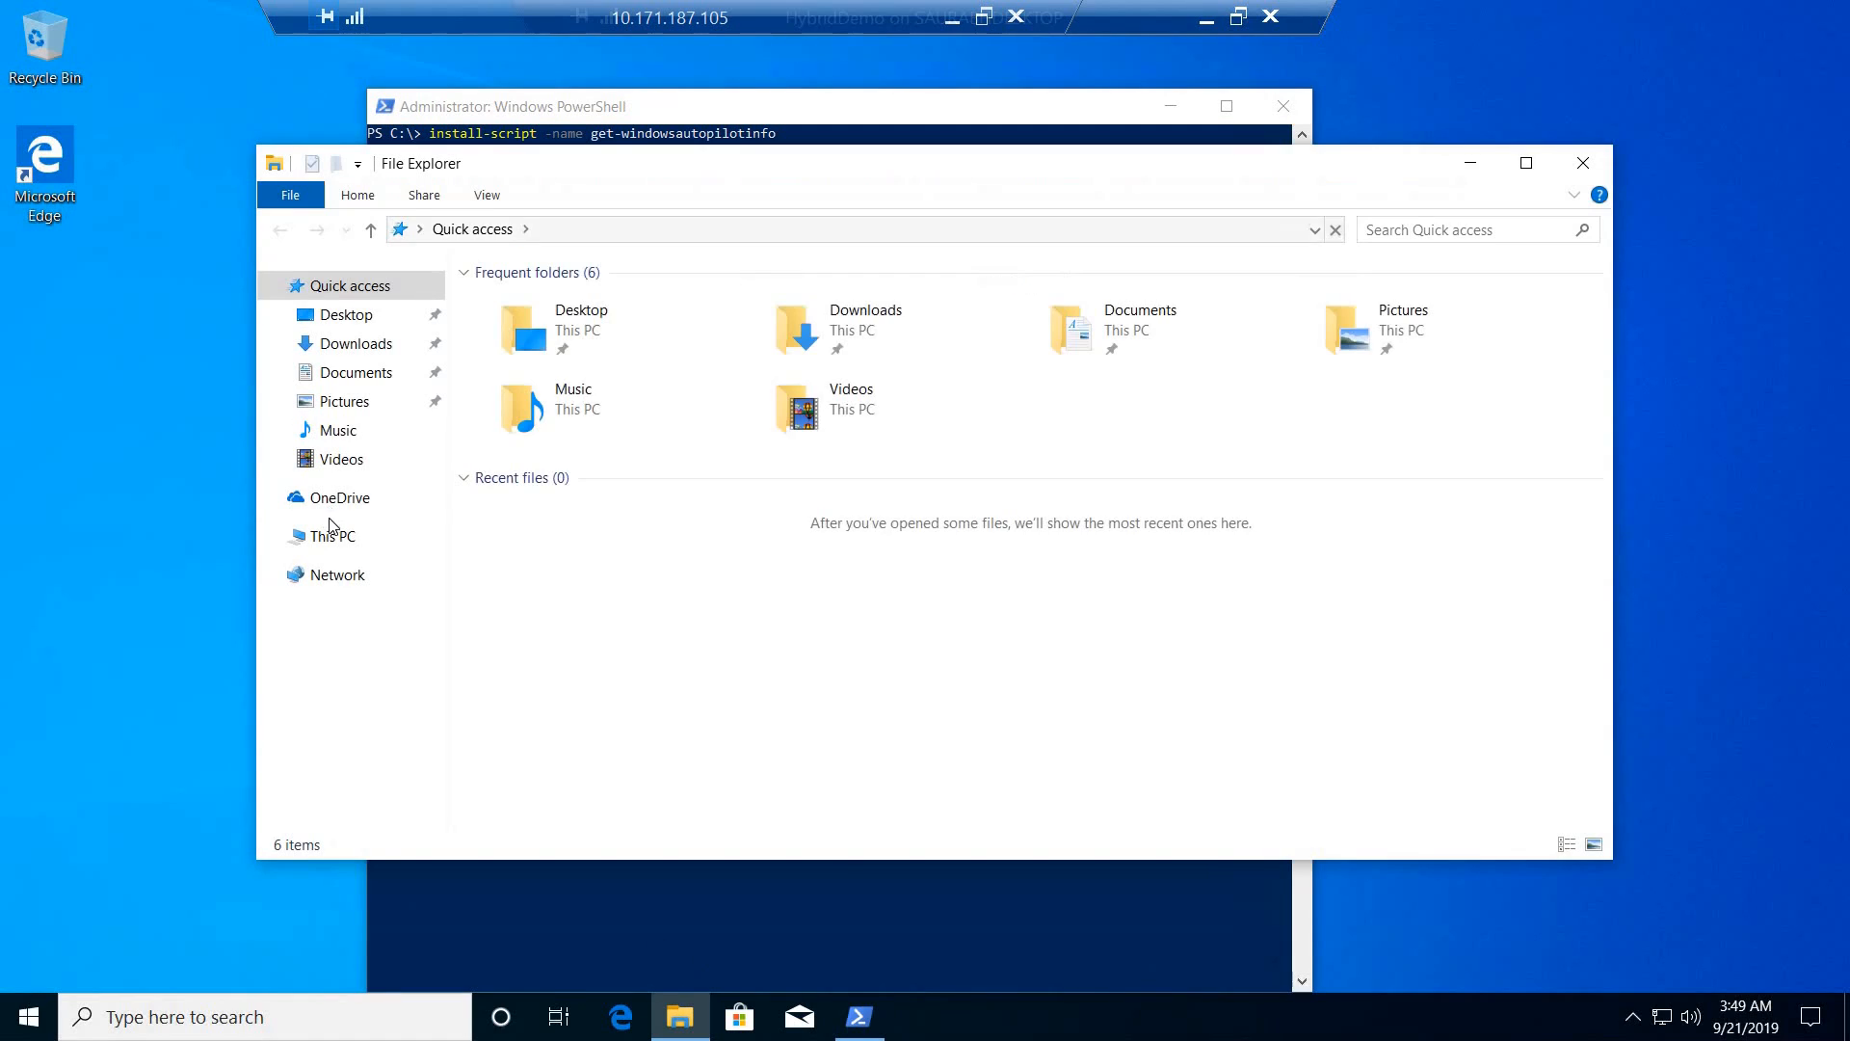
pyautogui.click(331, 536)
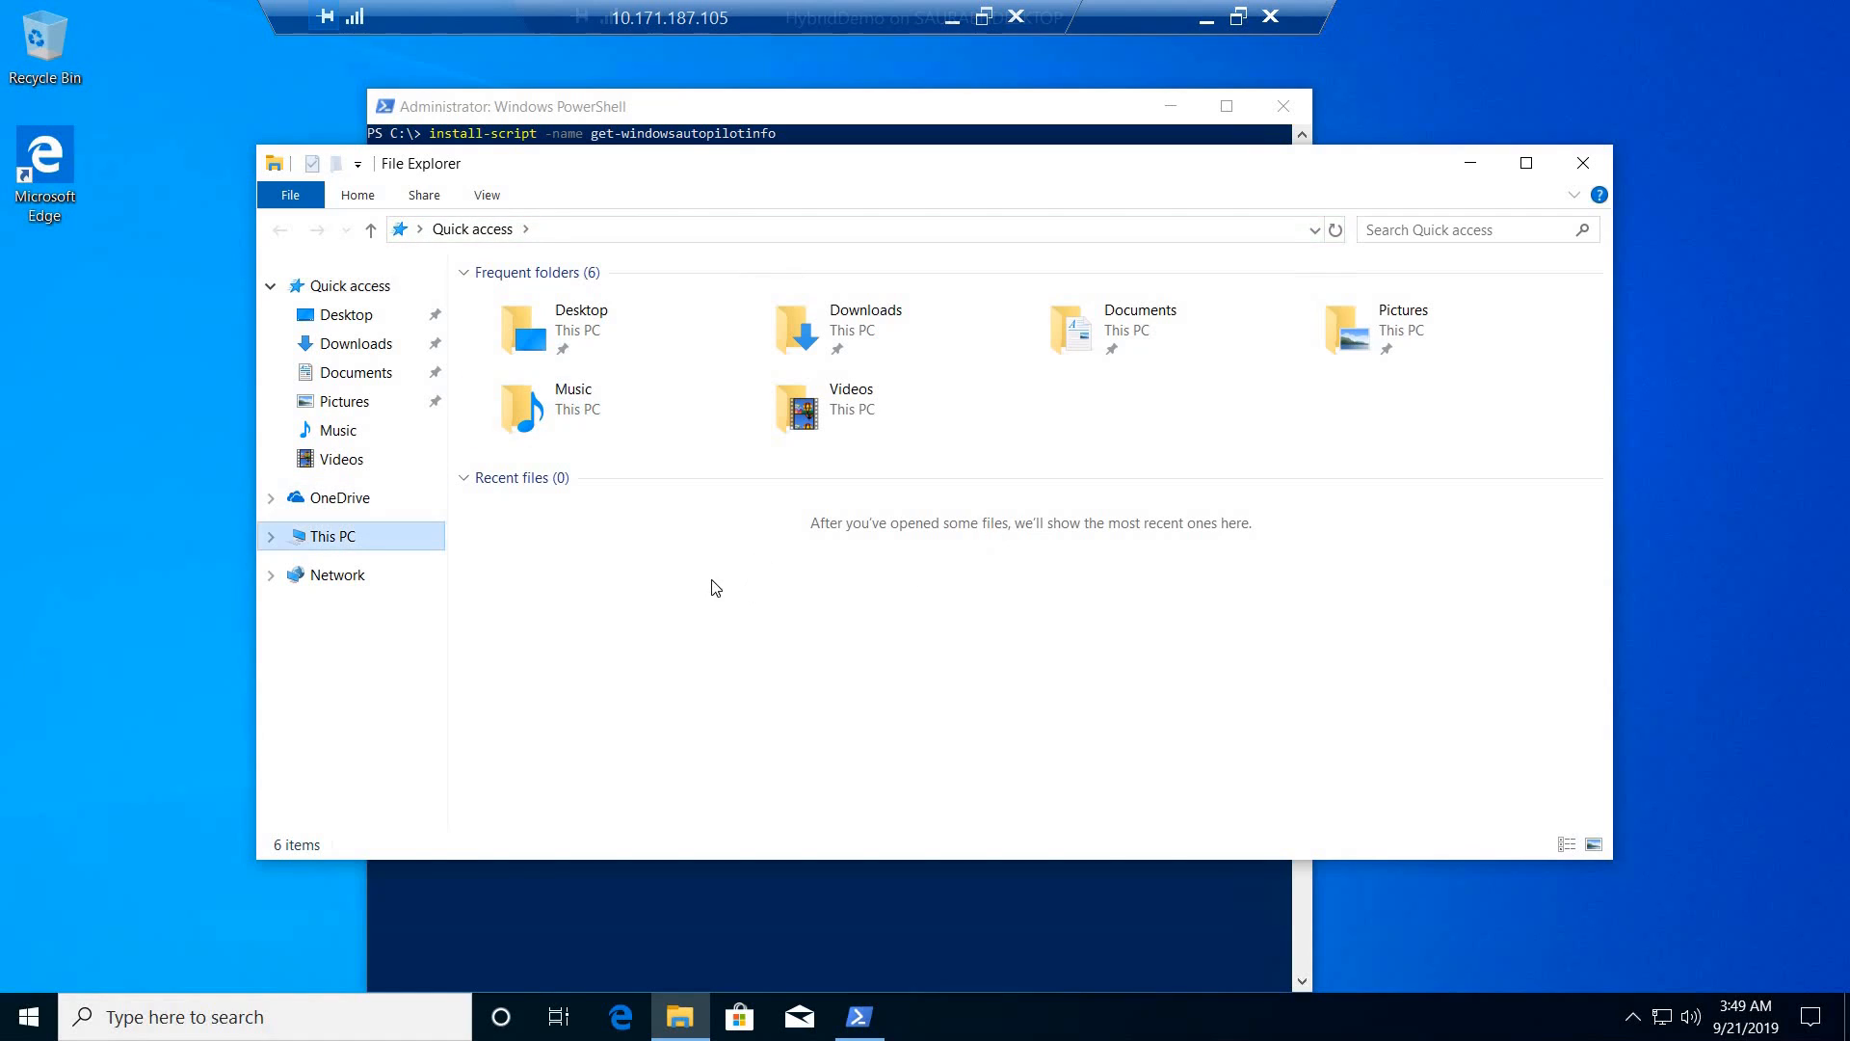
pyautogui.click(663, 563)
pyautogui.press('Return')
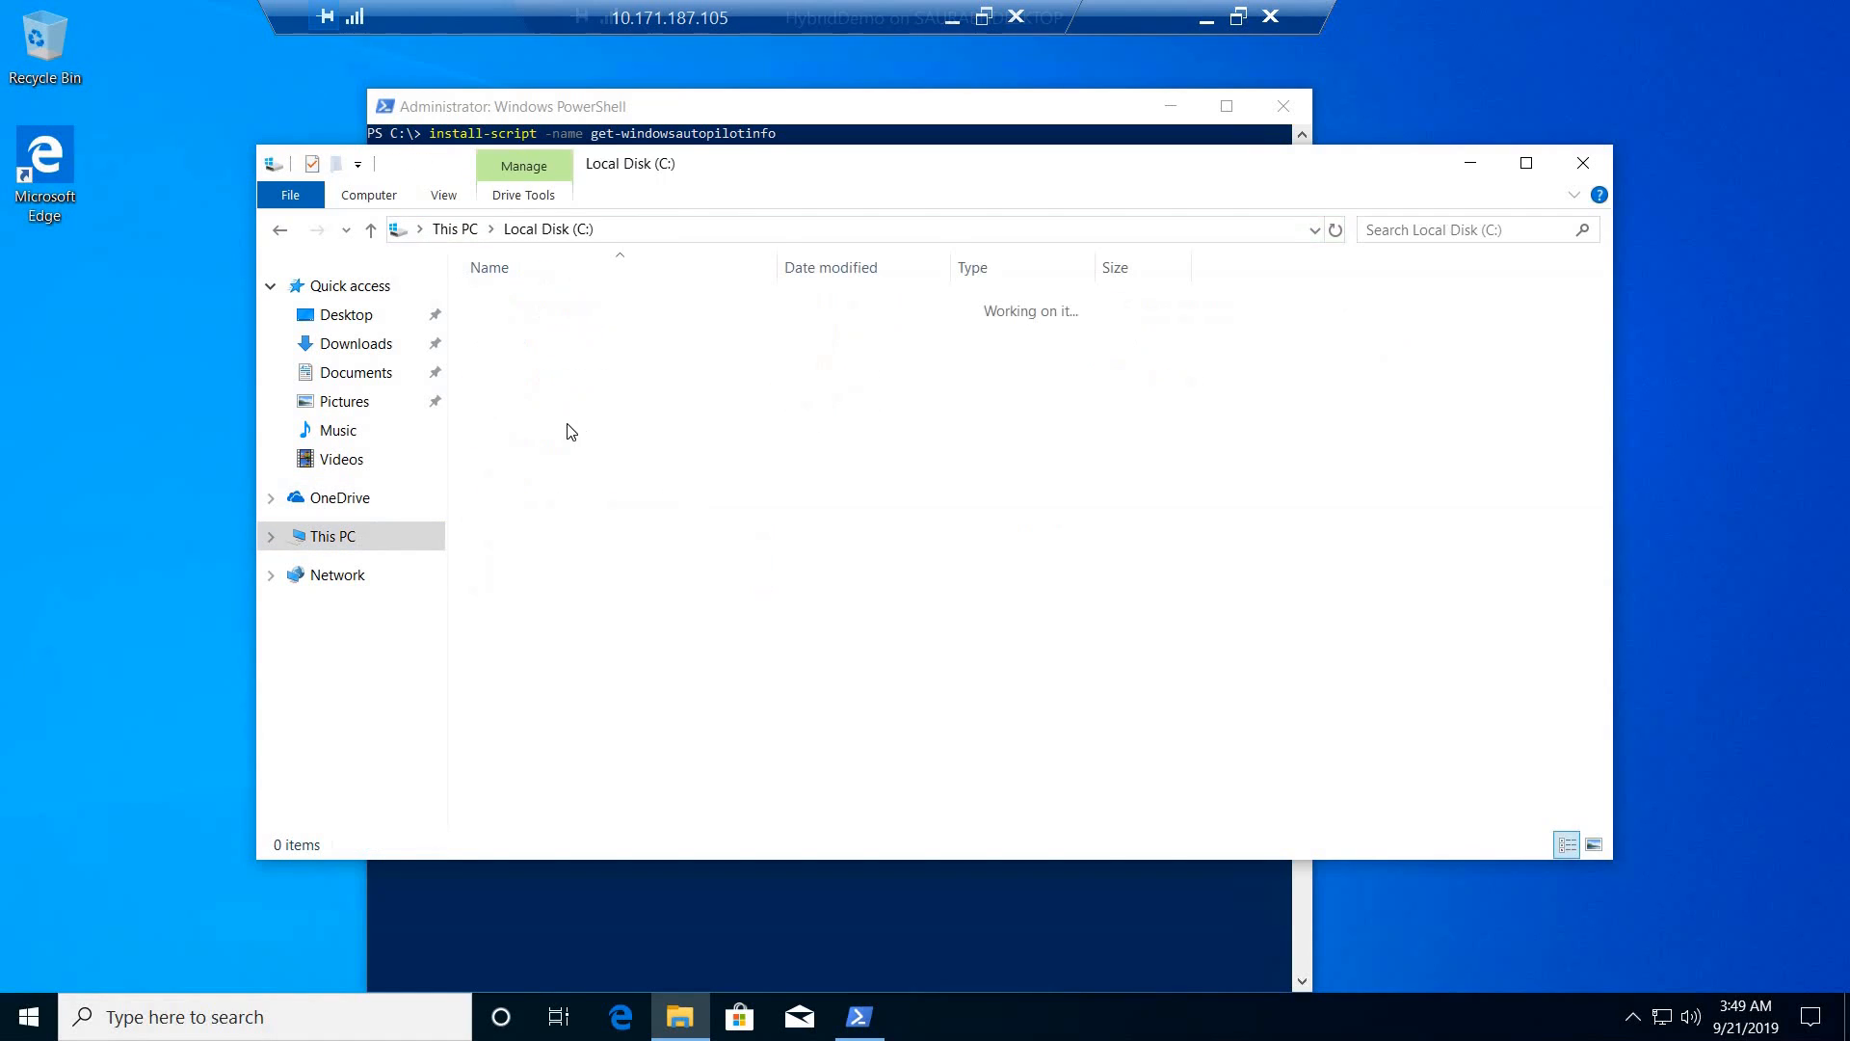
pyautogui.click(548, 433)
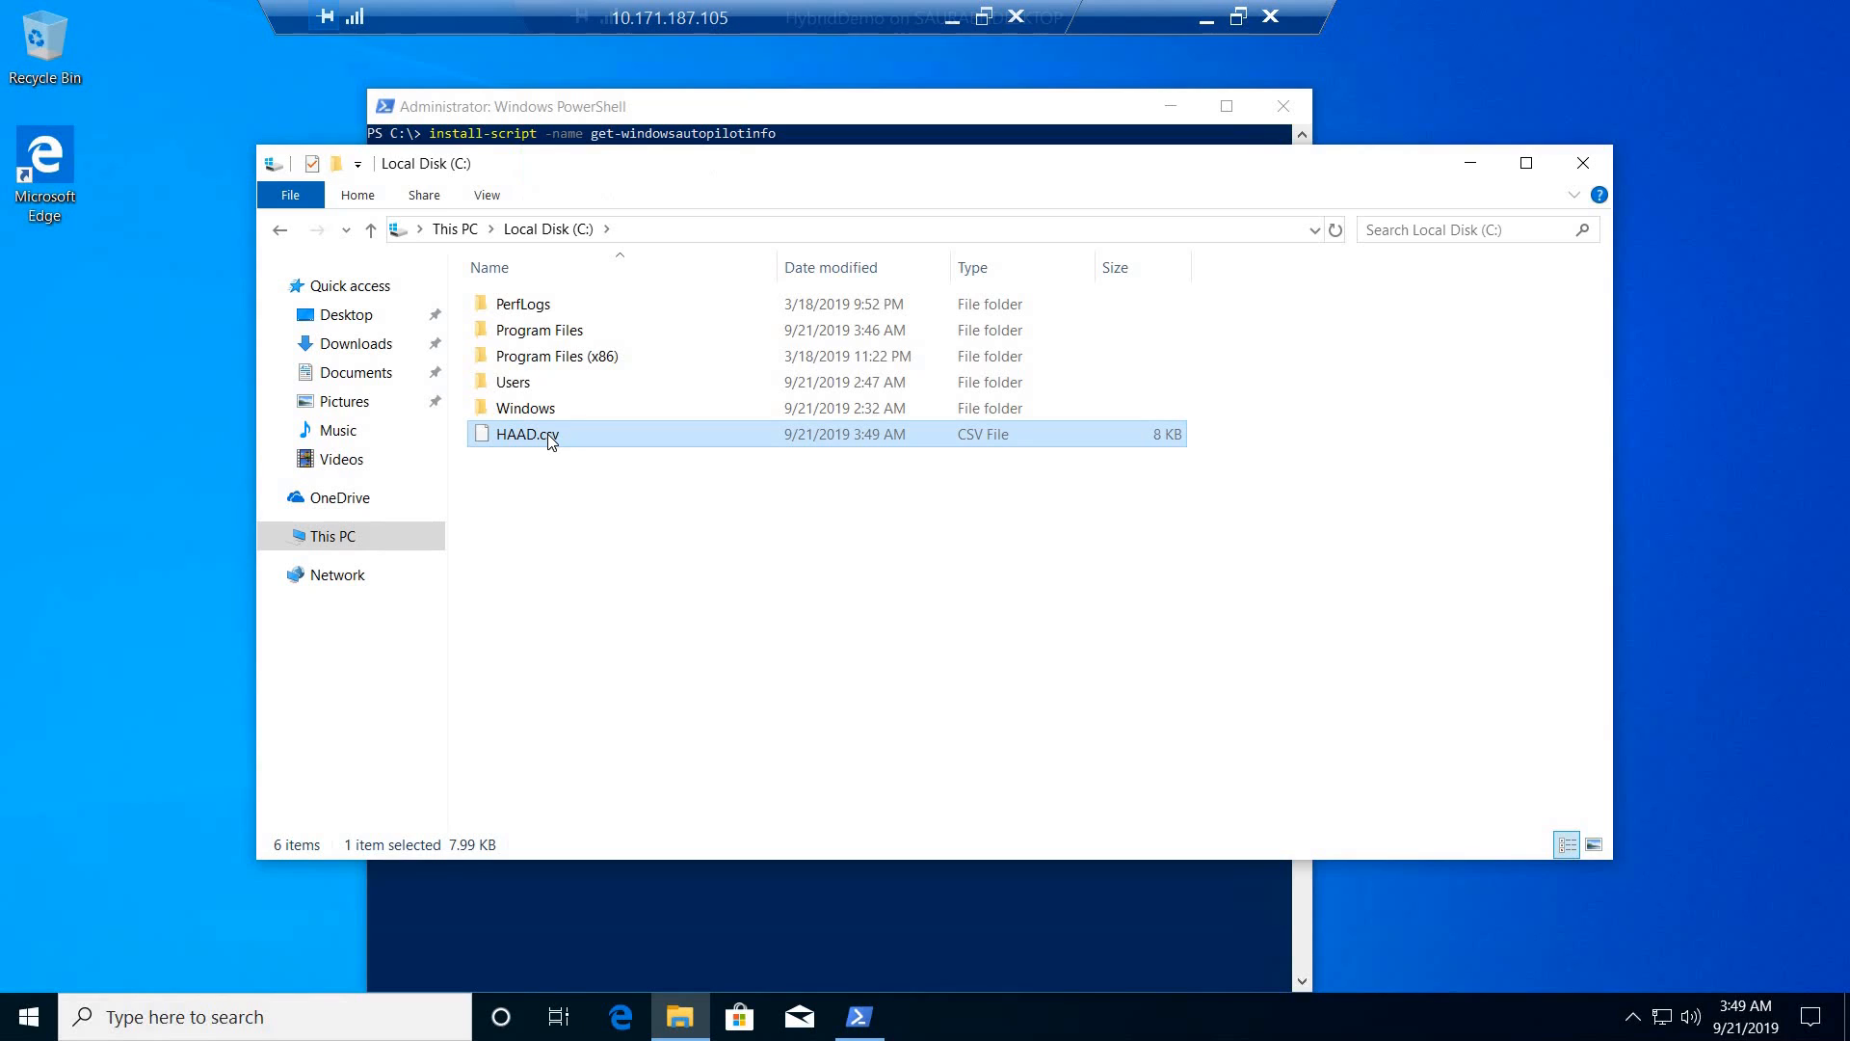
pyautogui.moveTo(547, 434); pyautogui.dragTo(125, 536)
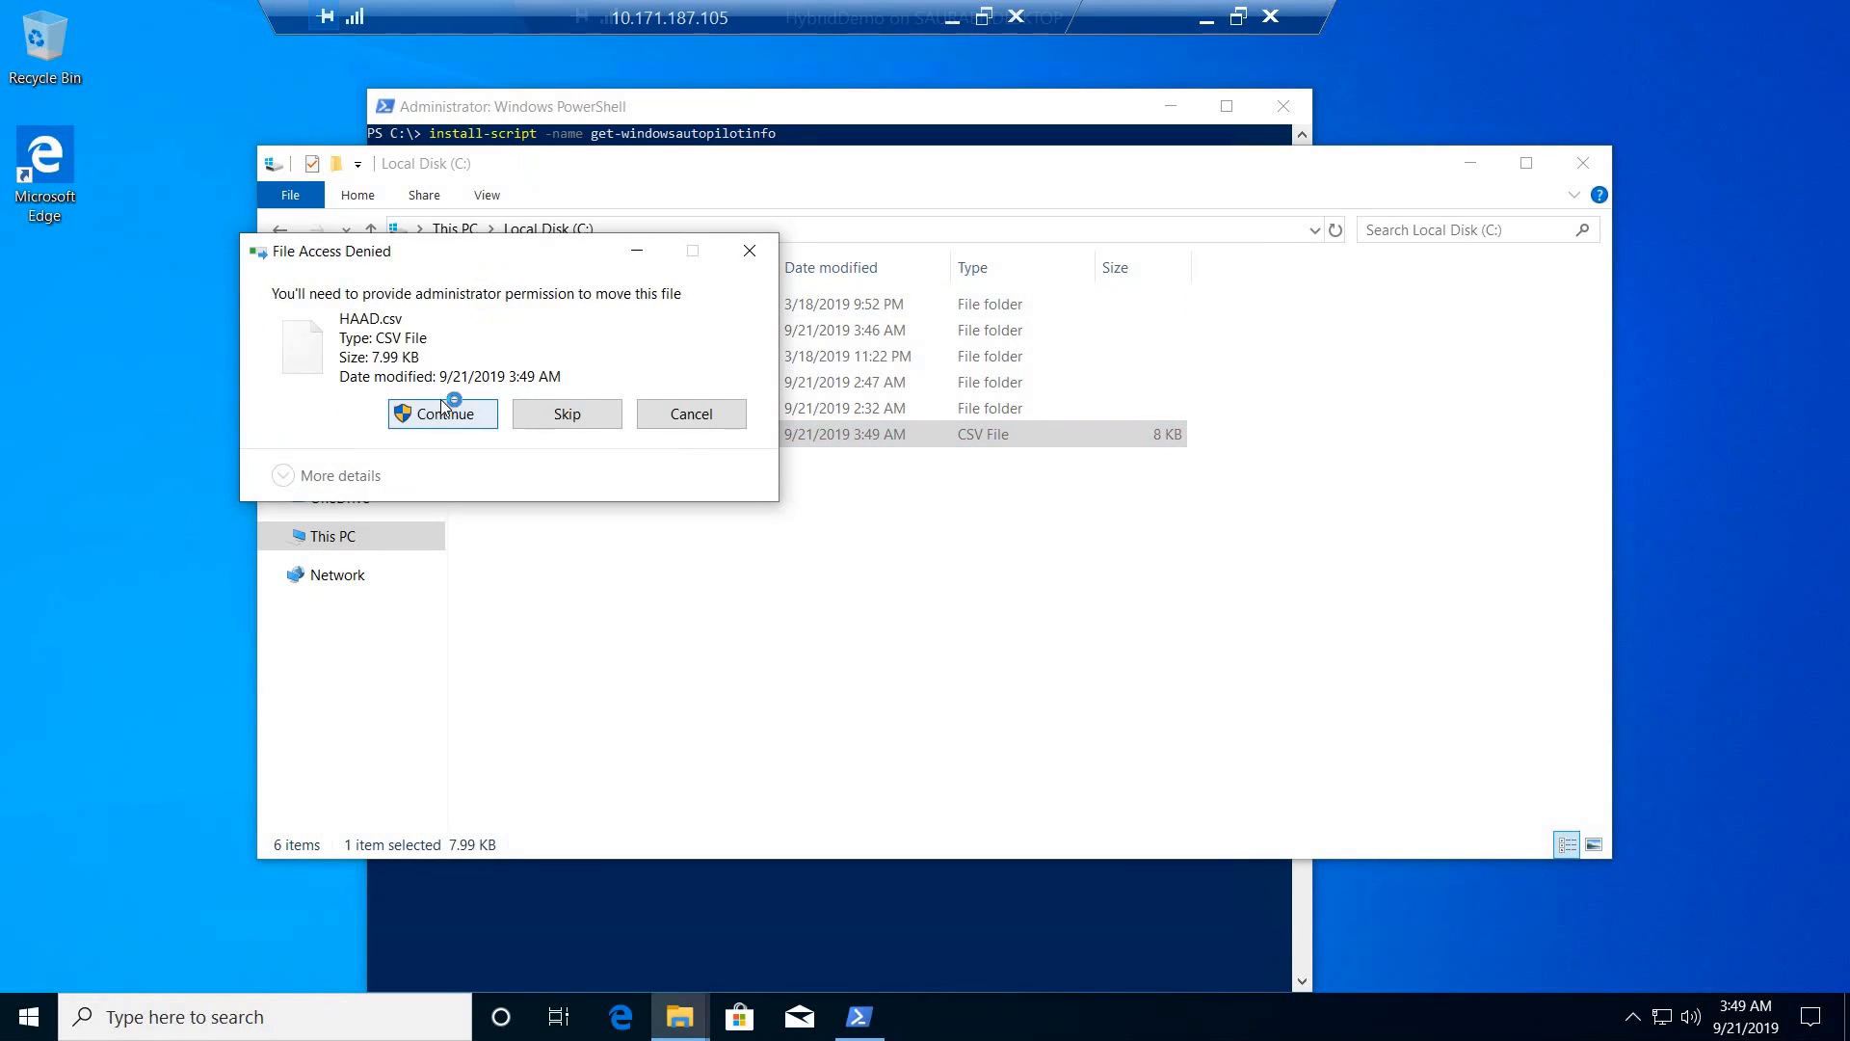
pyautogui.click(444, 413)
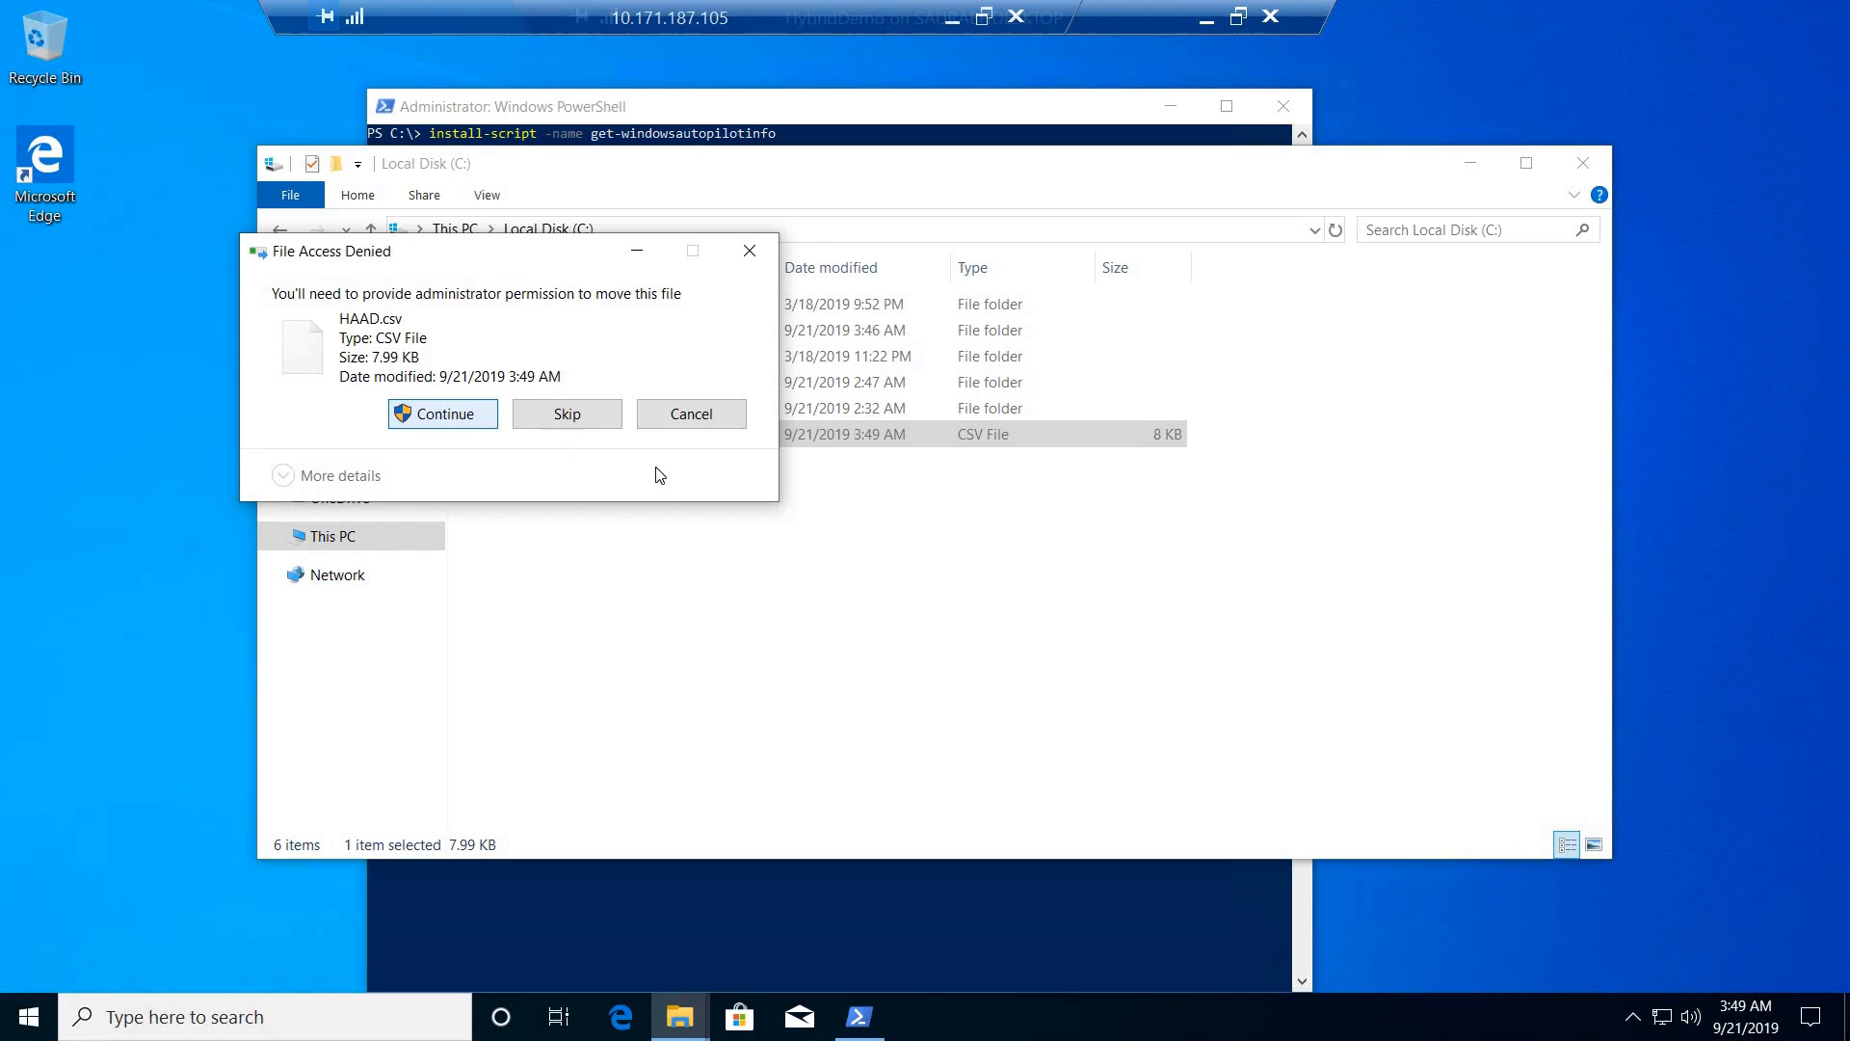
pyautogui.click(1583, 163)
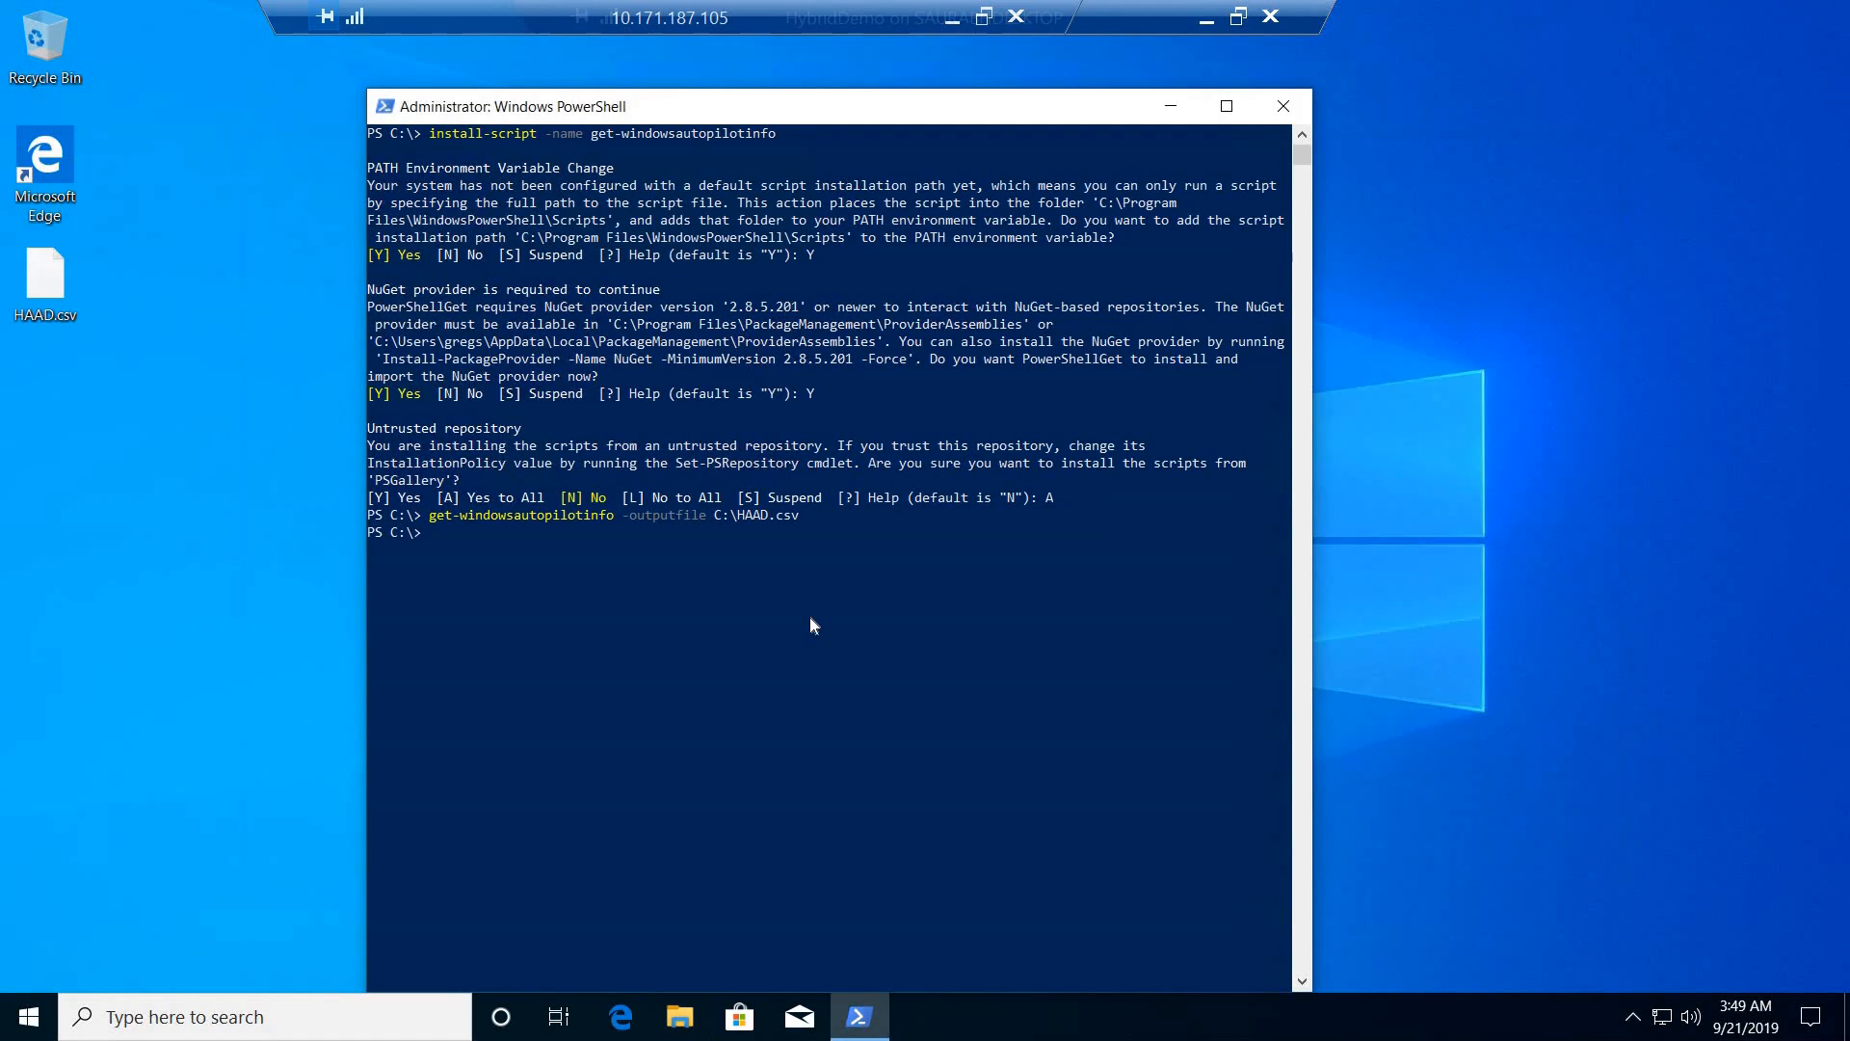
# - Ping intunelab.com from a cleared PowerShell console to test domain connectivity, and clear the console again
pyautogui.click(809, 619)
pyautogui.write('cls')
pyautogui.press('Return')
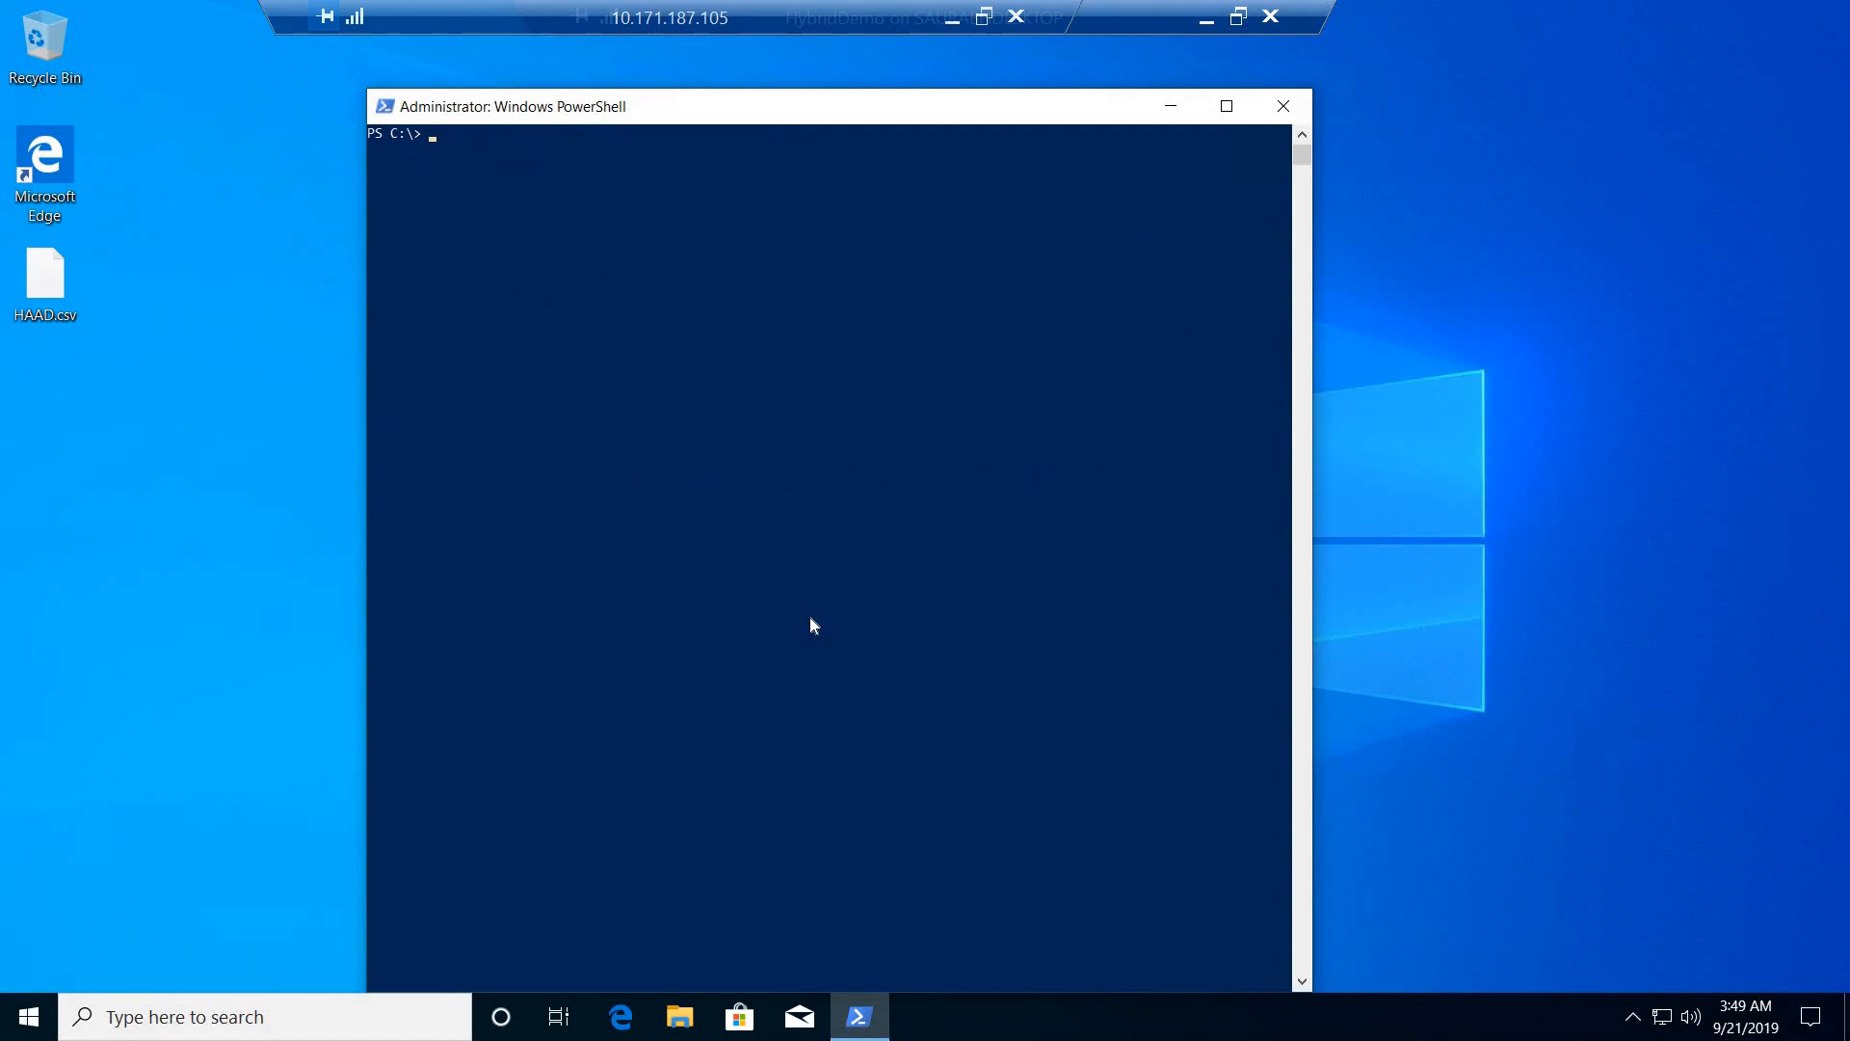
pyautogui.write('ping intunelab.com')
pyautogui.press('Return')
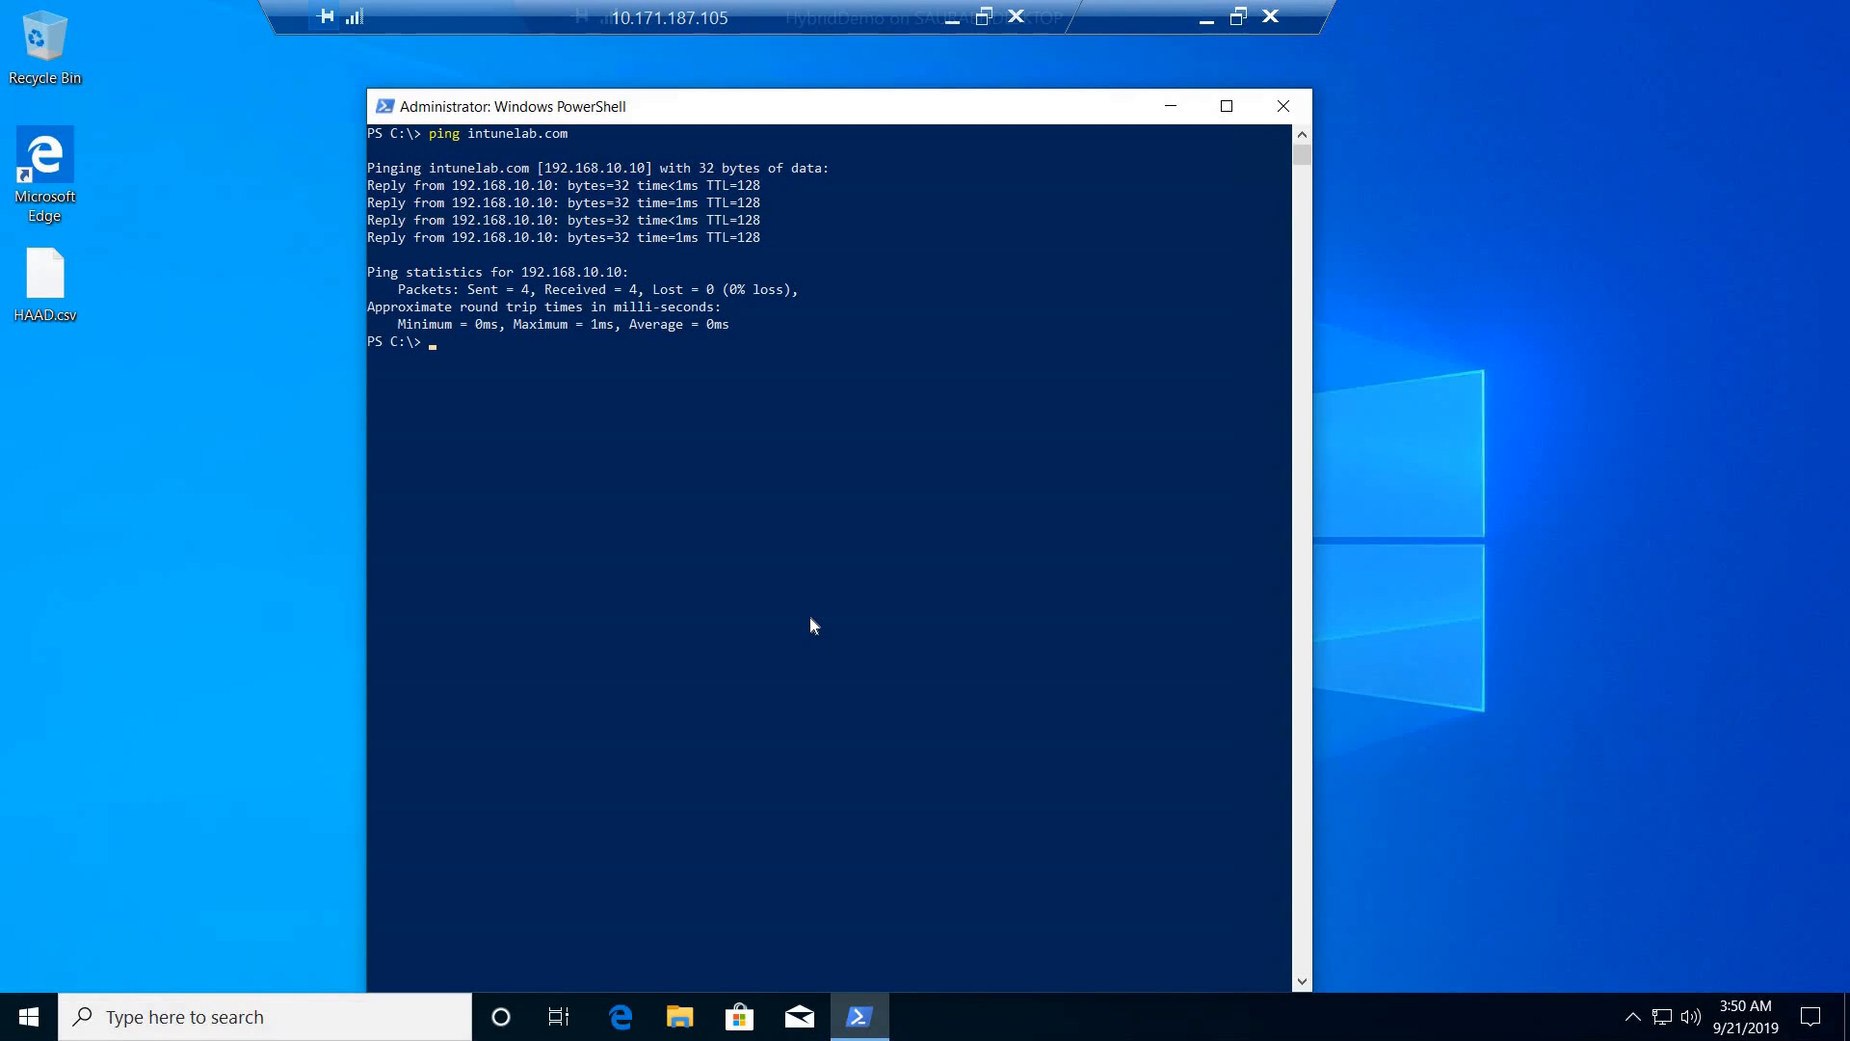
pyautogui.write('cls')
pyautogui.press('Return')
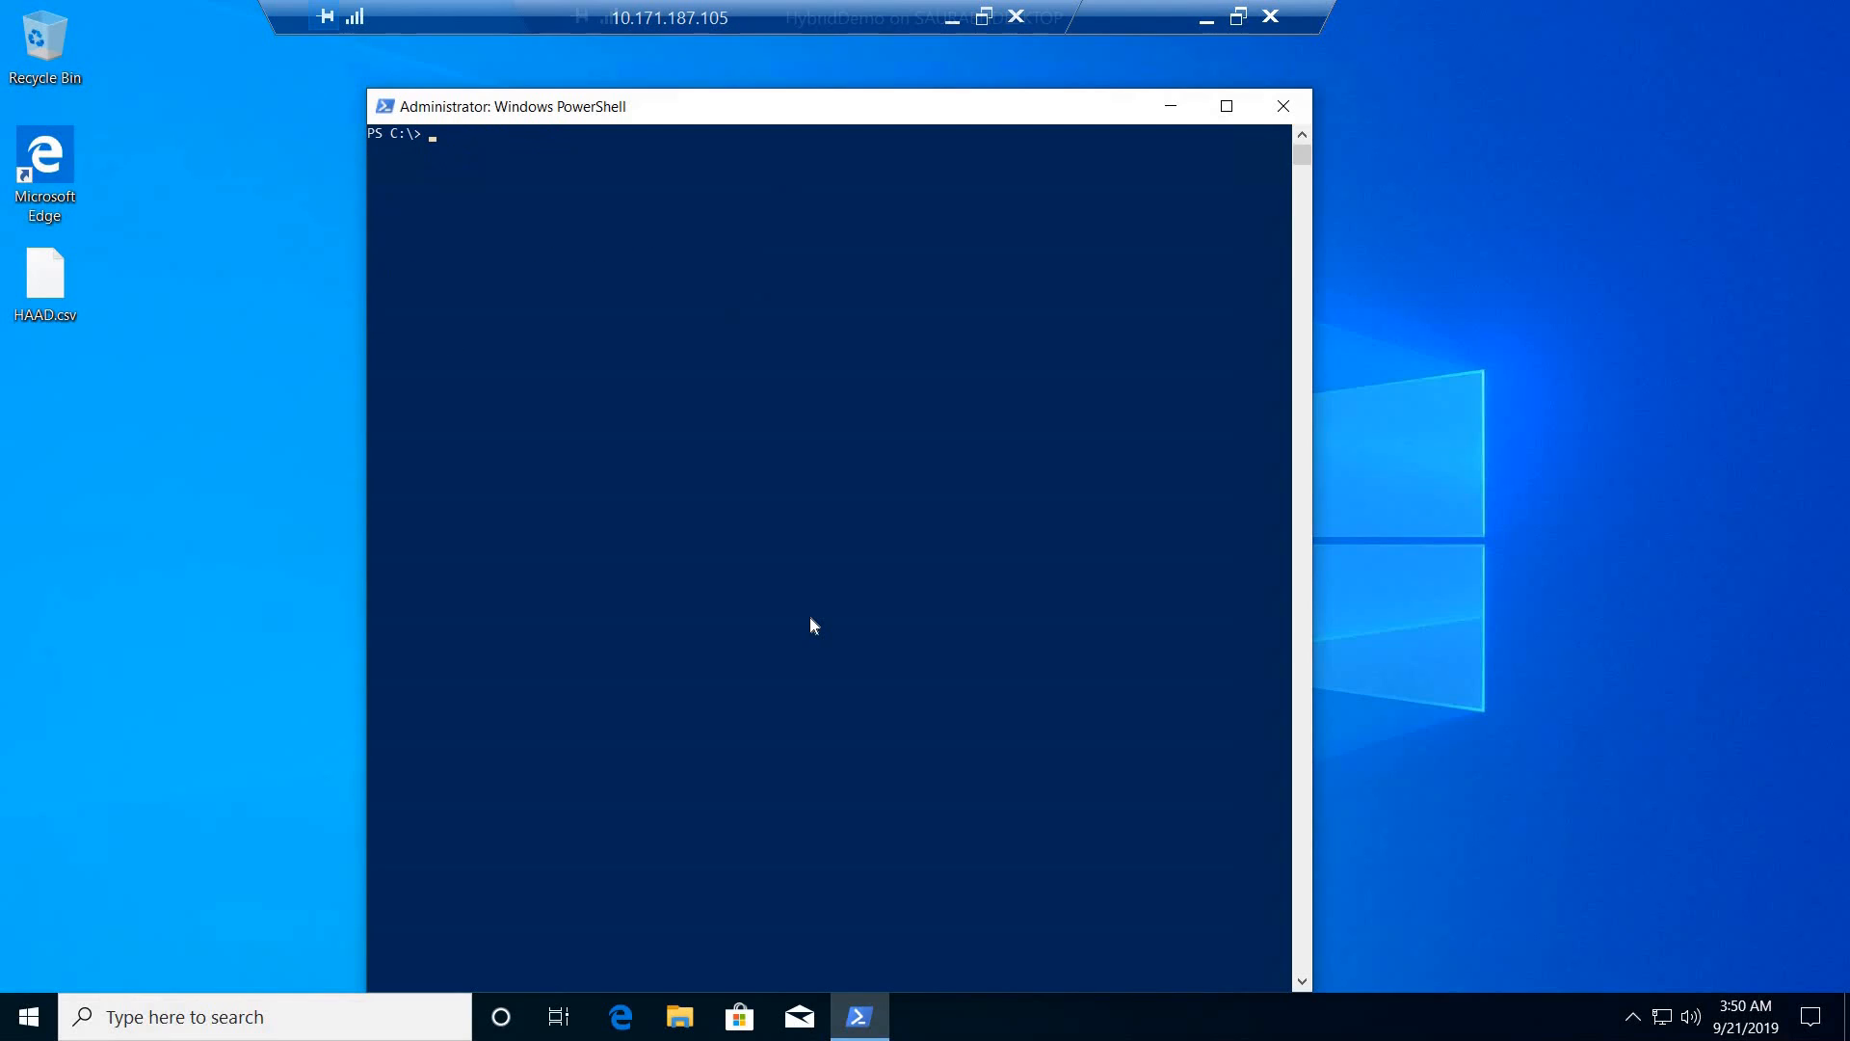
pyautogui.write('systemreset')
pyautogui.press('Return')
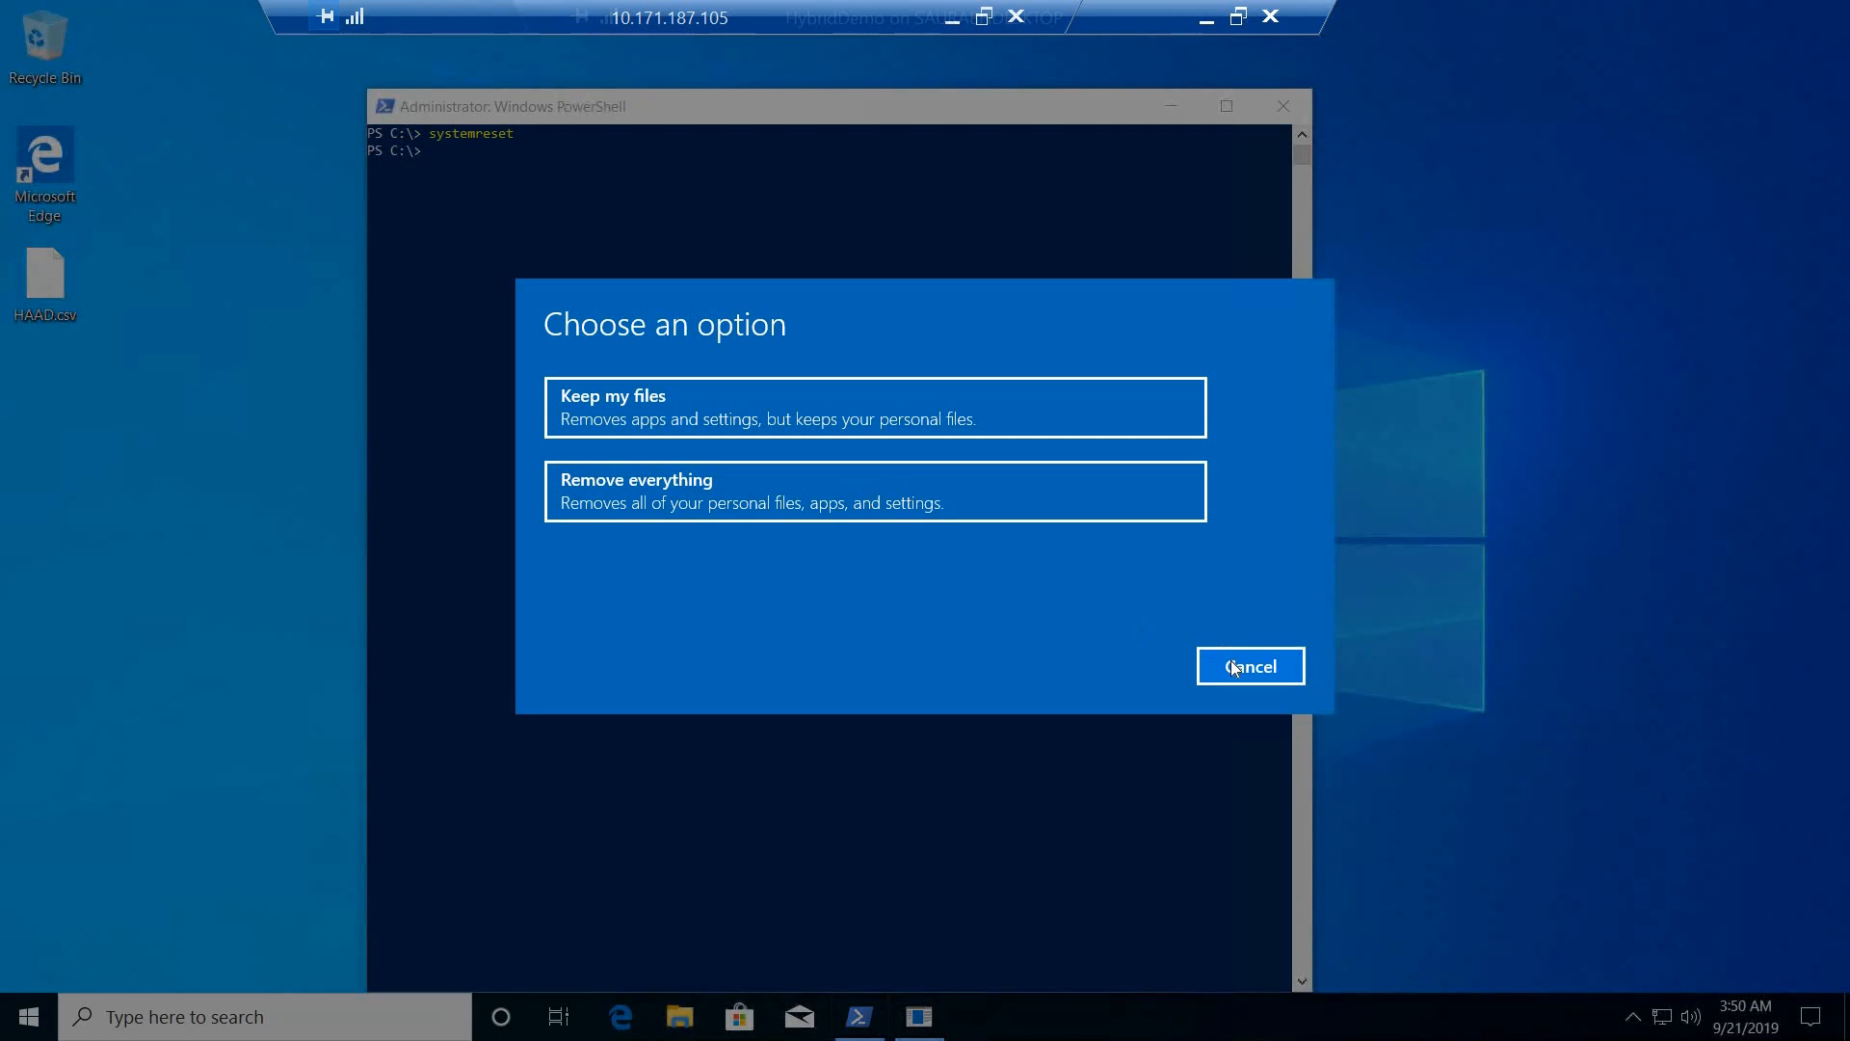
pyautogui.click(1234, 668)
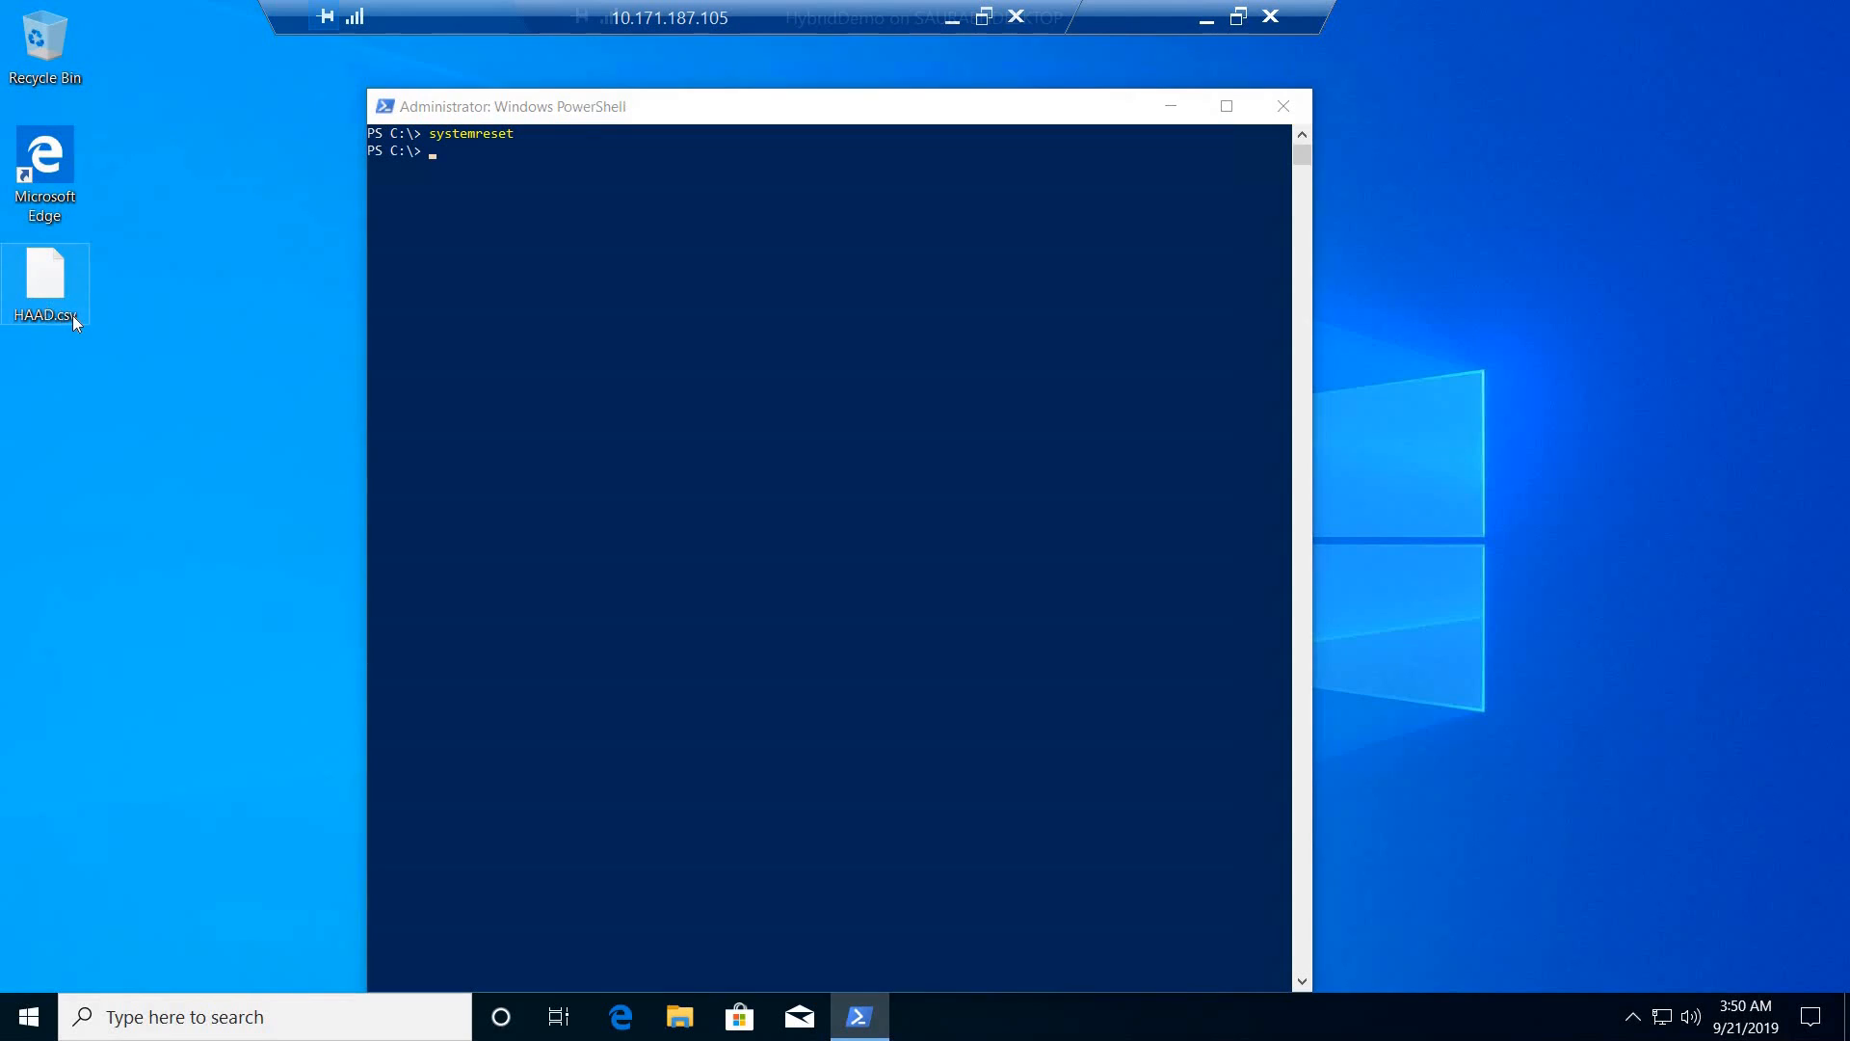
# - Copy HAAD.csv from the HybridDemo desktop to the desktop of the remote host 10.171.187.105
pyautogui.click(74, 321)
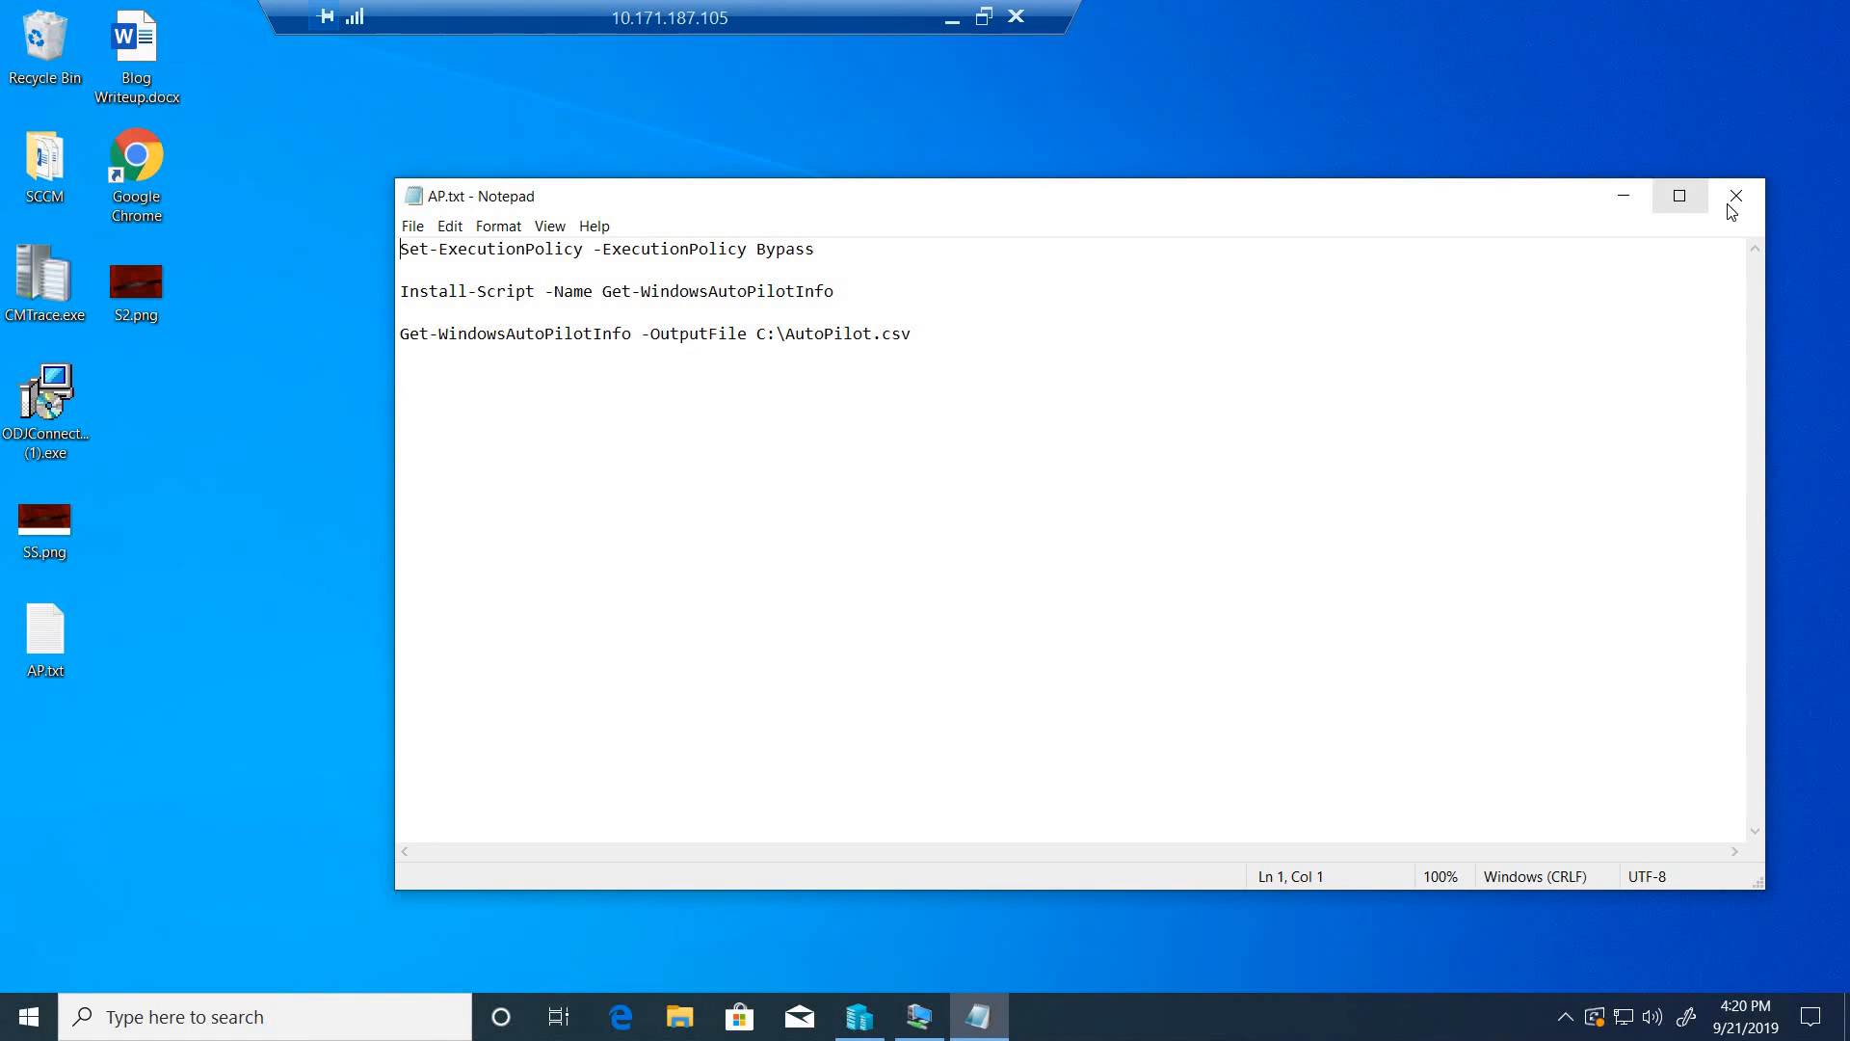
pyautogui.click(1682, 193)
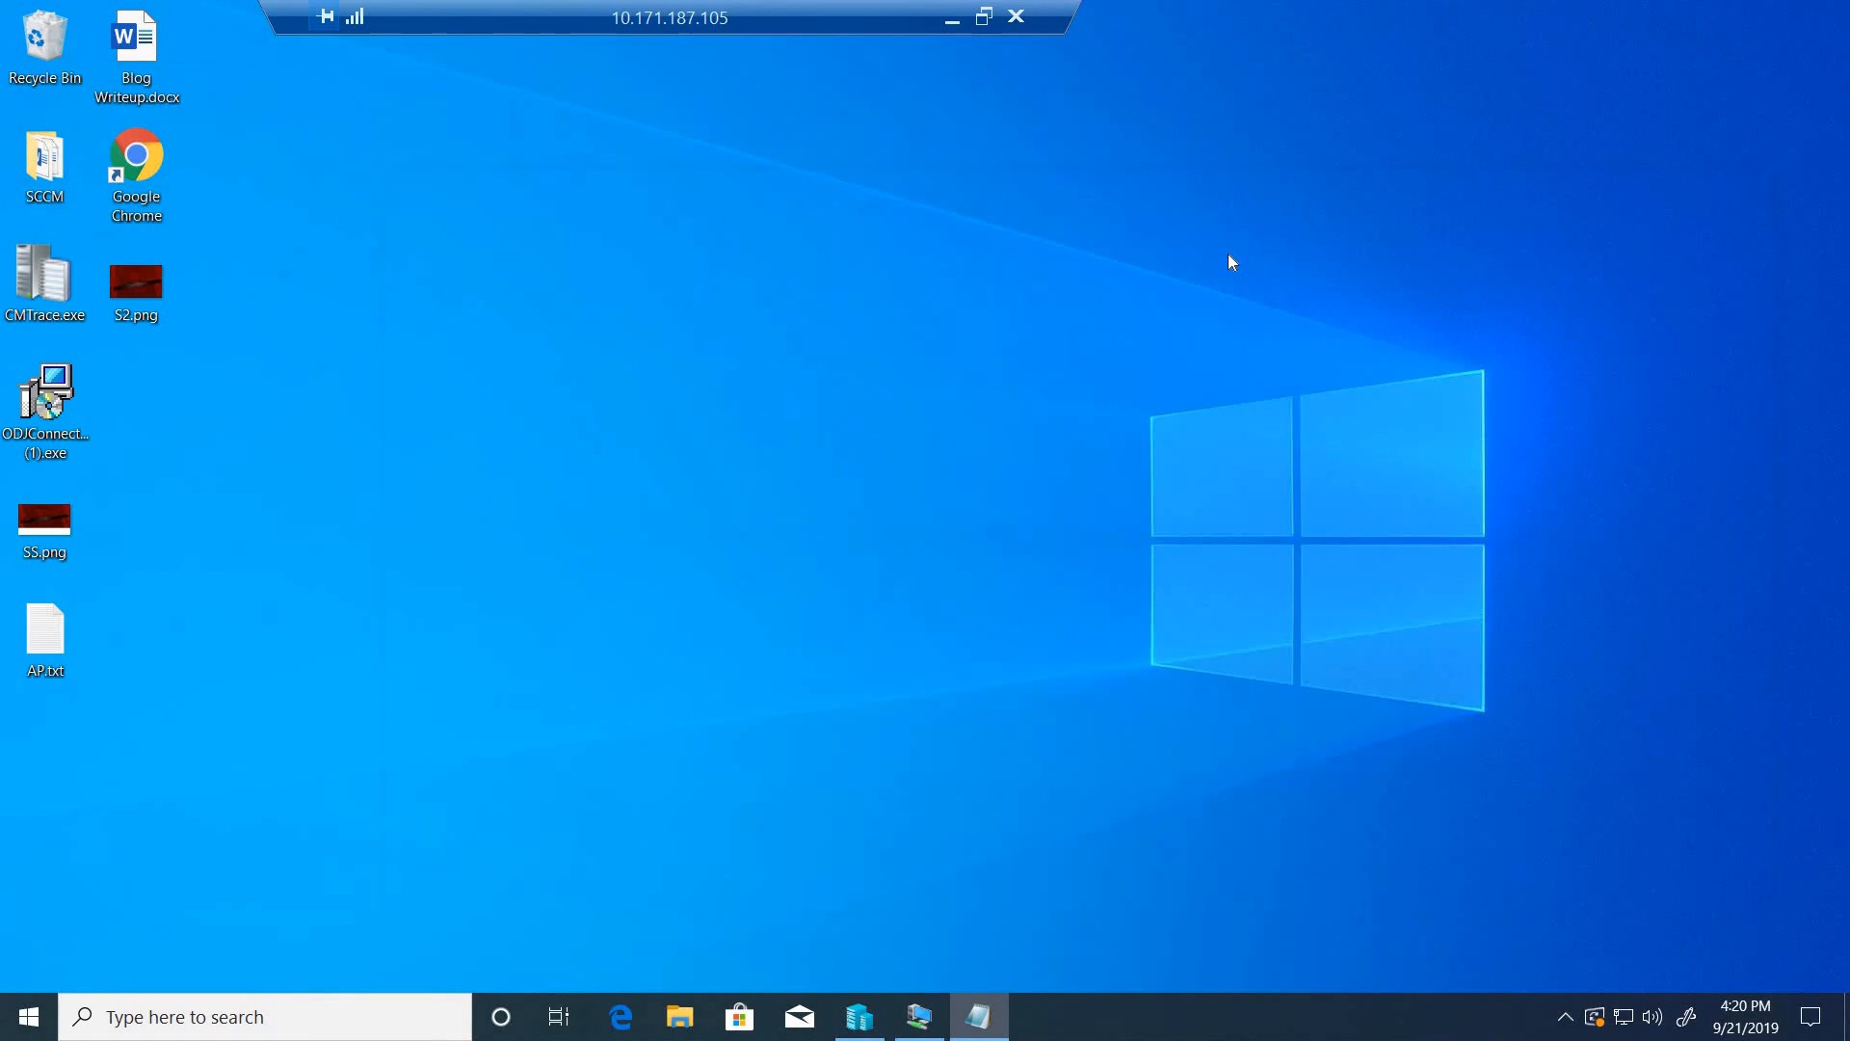
pyautogui.click(1228, 255)
pyautogui.hotkey('ctrl', 'v')
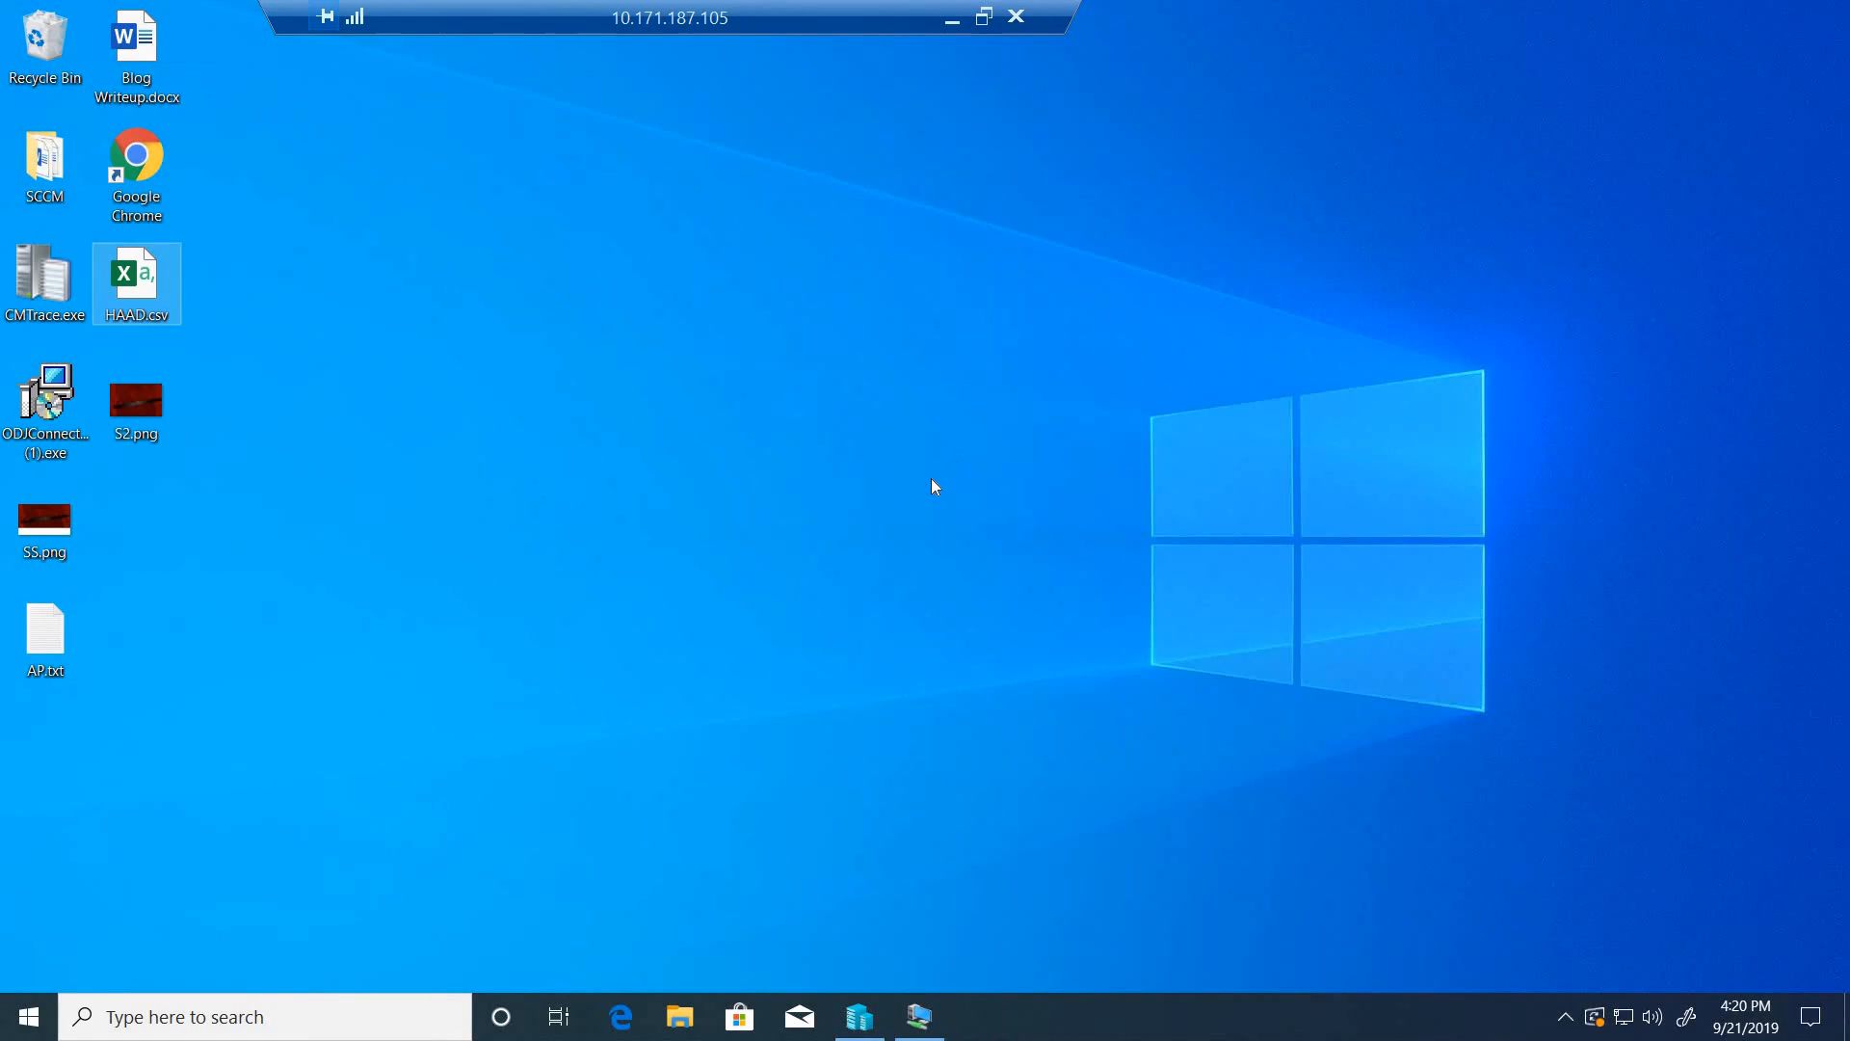
# - Reset the HybridDemo machine with systemreset, choosing Remove everything and Remove files and clean the drive
pyautogui.click(932, 1011)
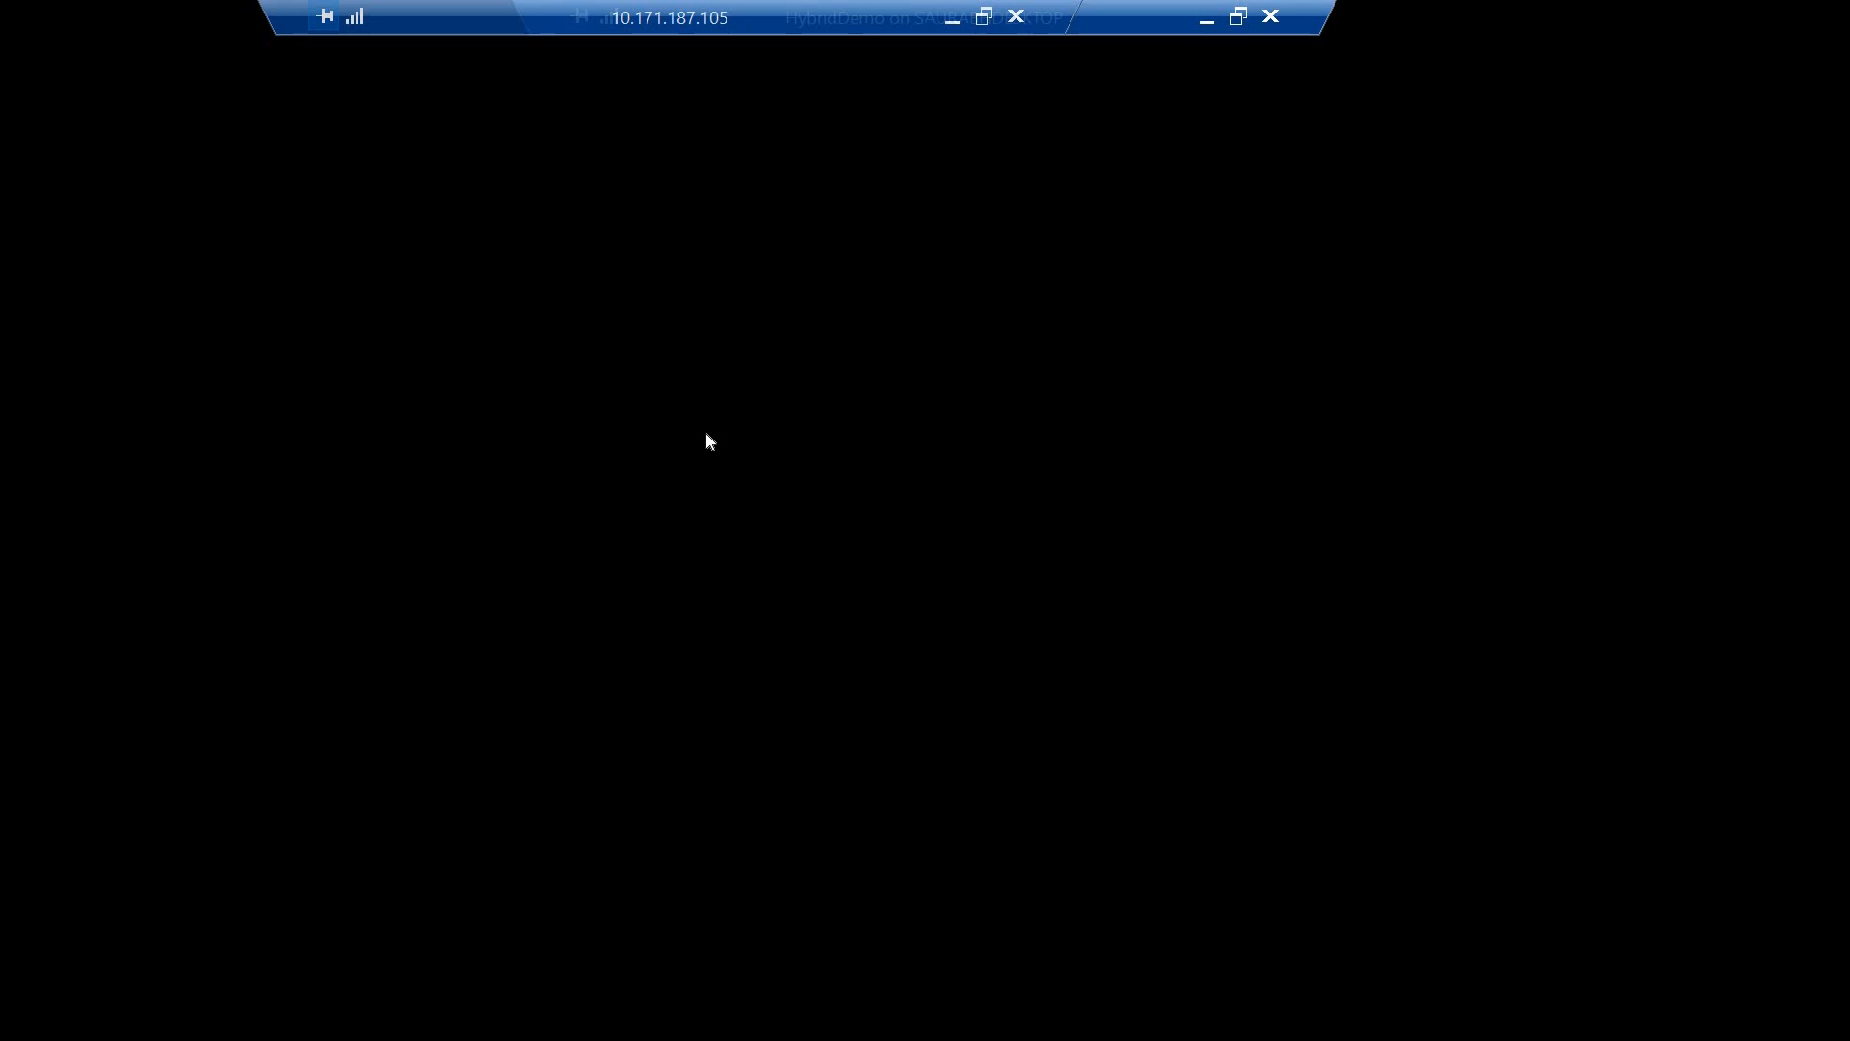
pyautogui.write('syst')
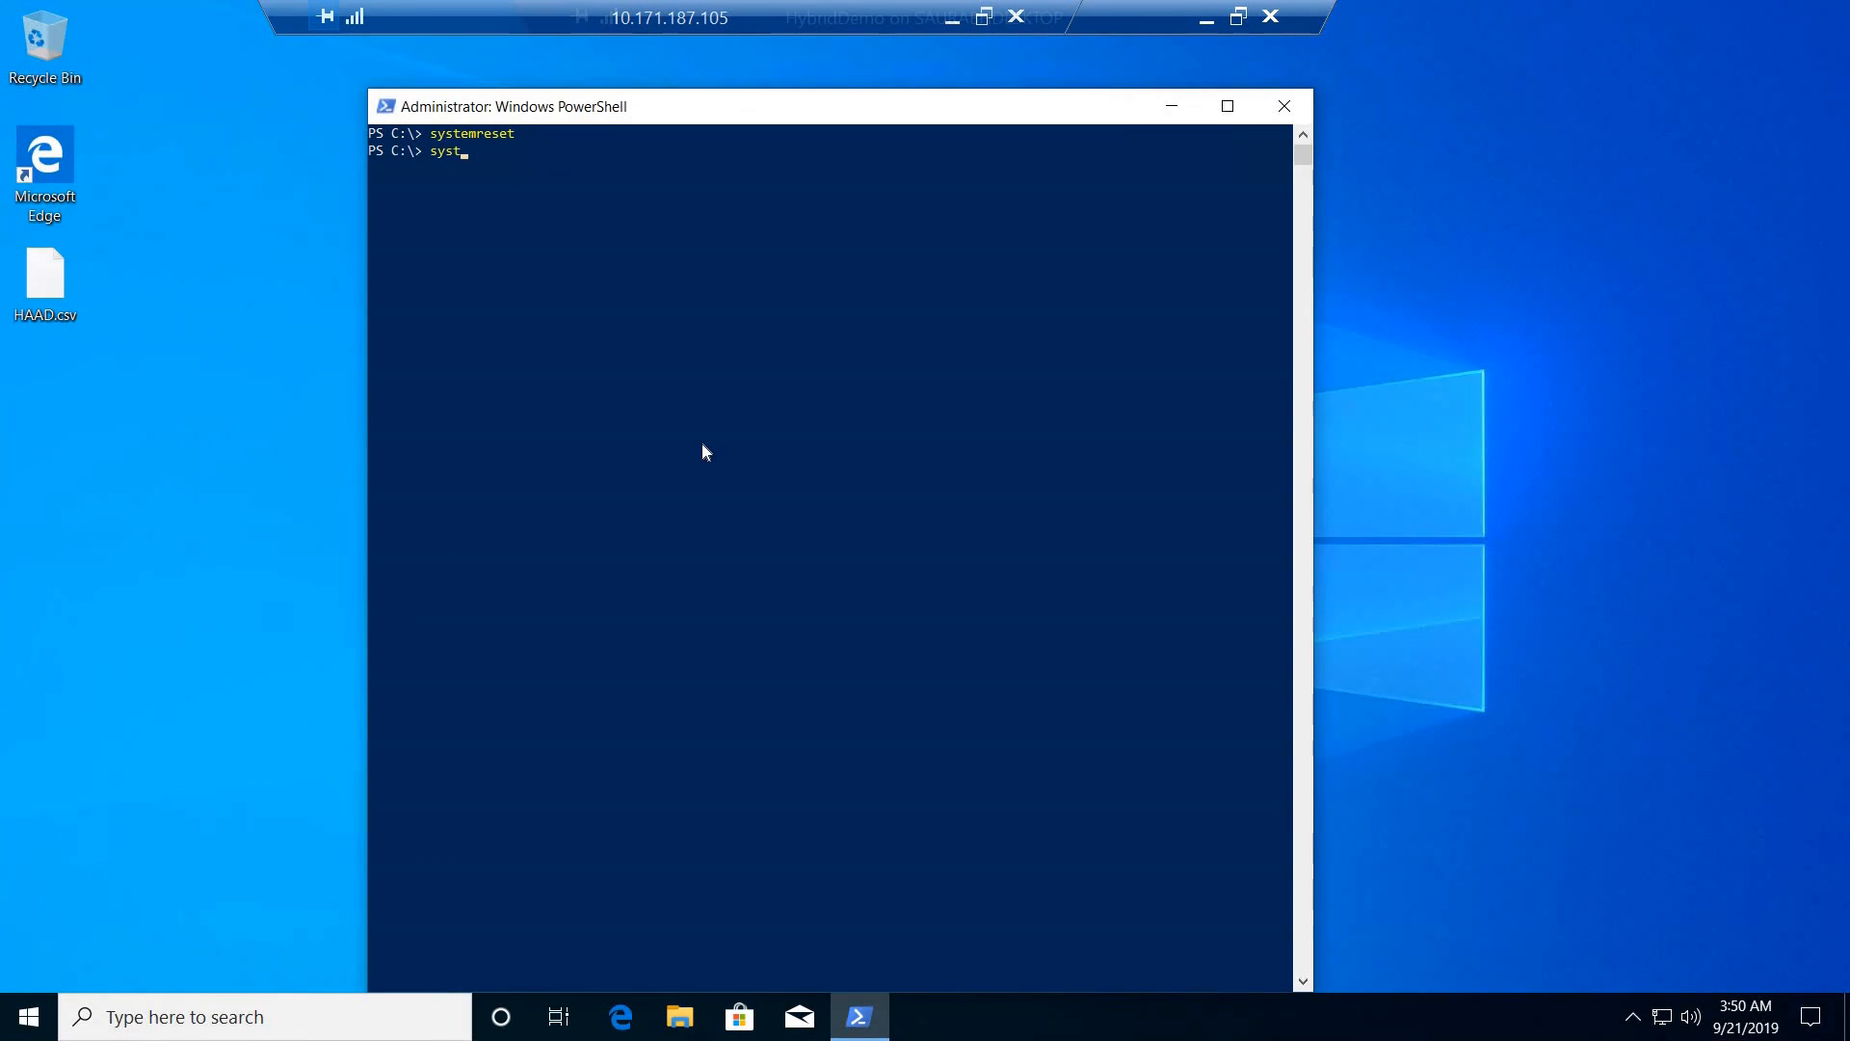
pyautogui.write('emreset')
pyautogui.press('Return')
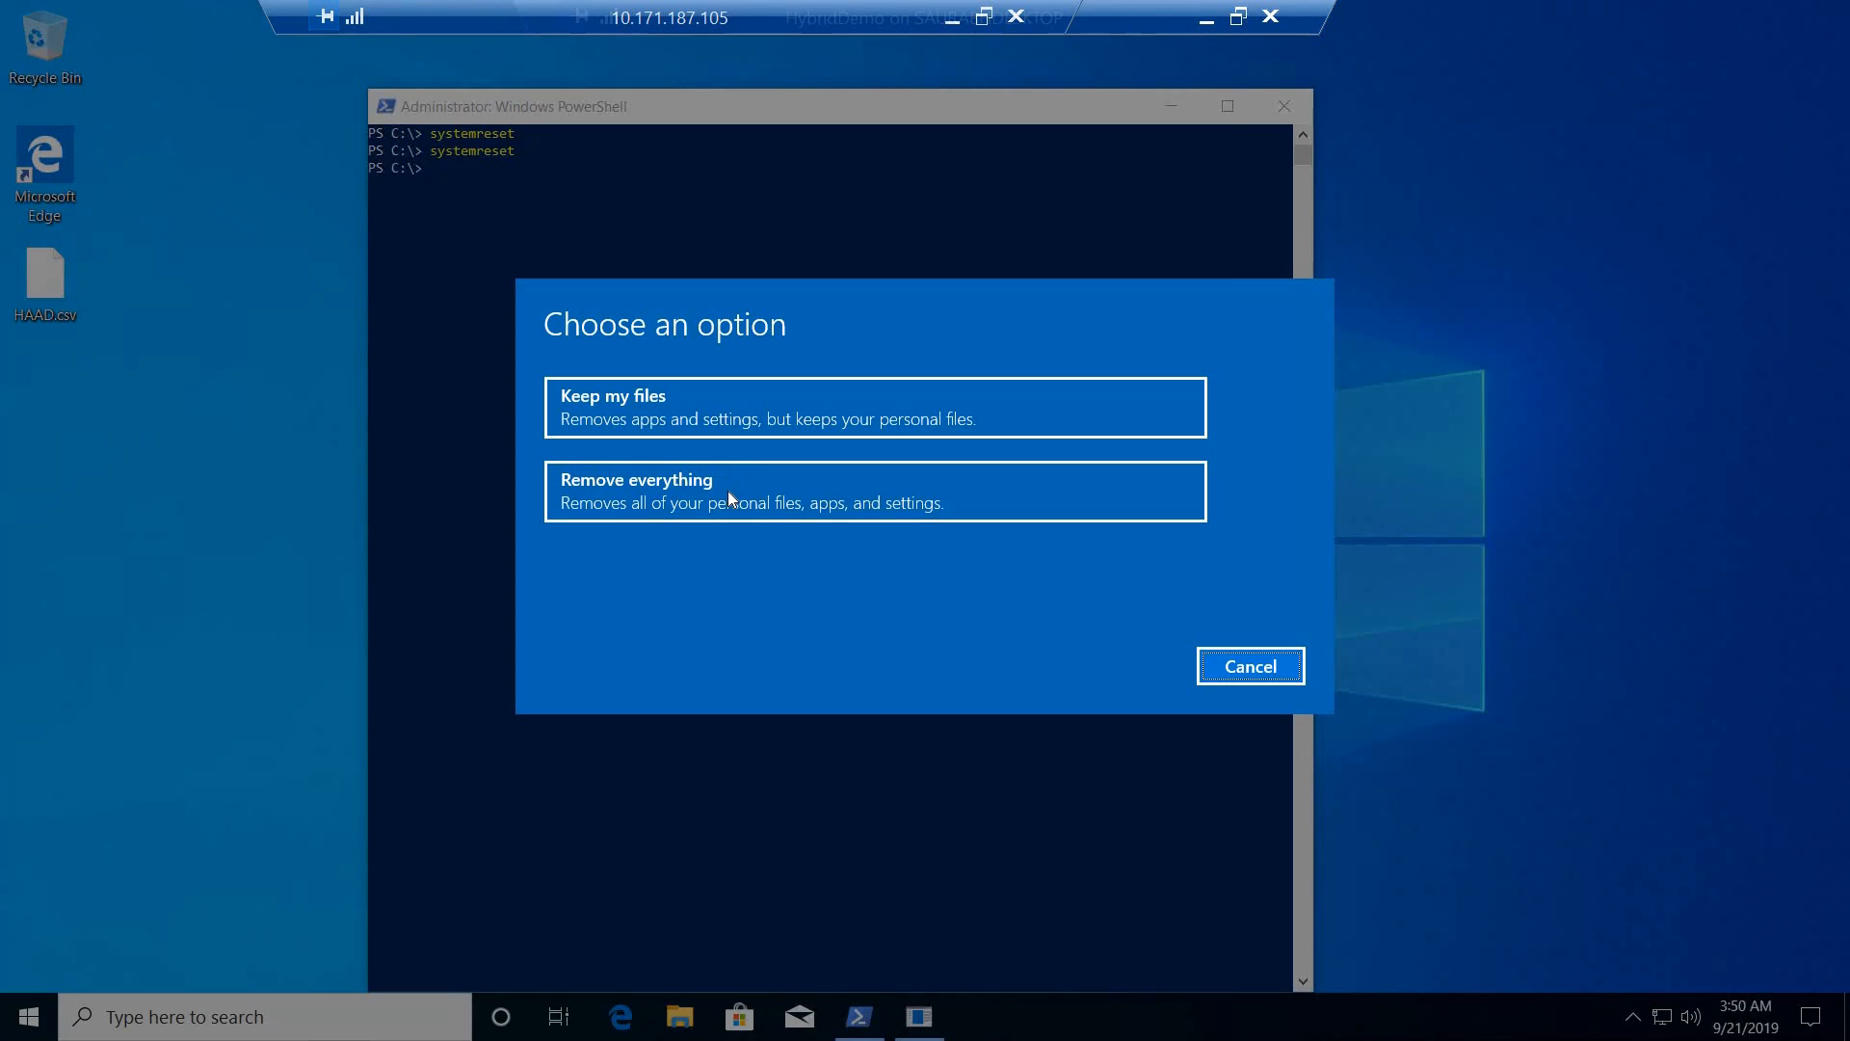
pyautogui.click(726, 489)
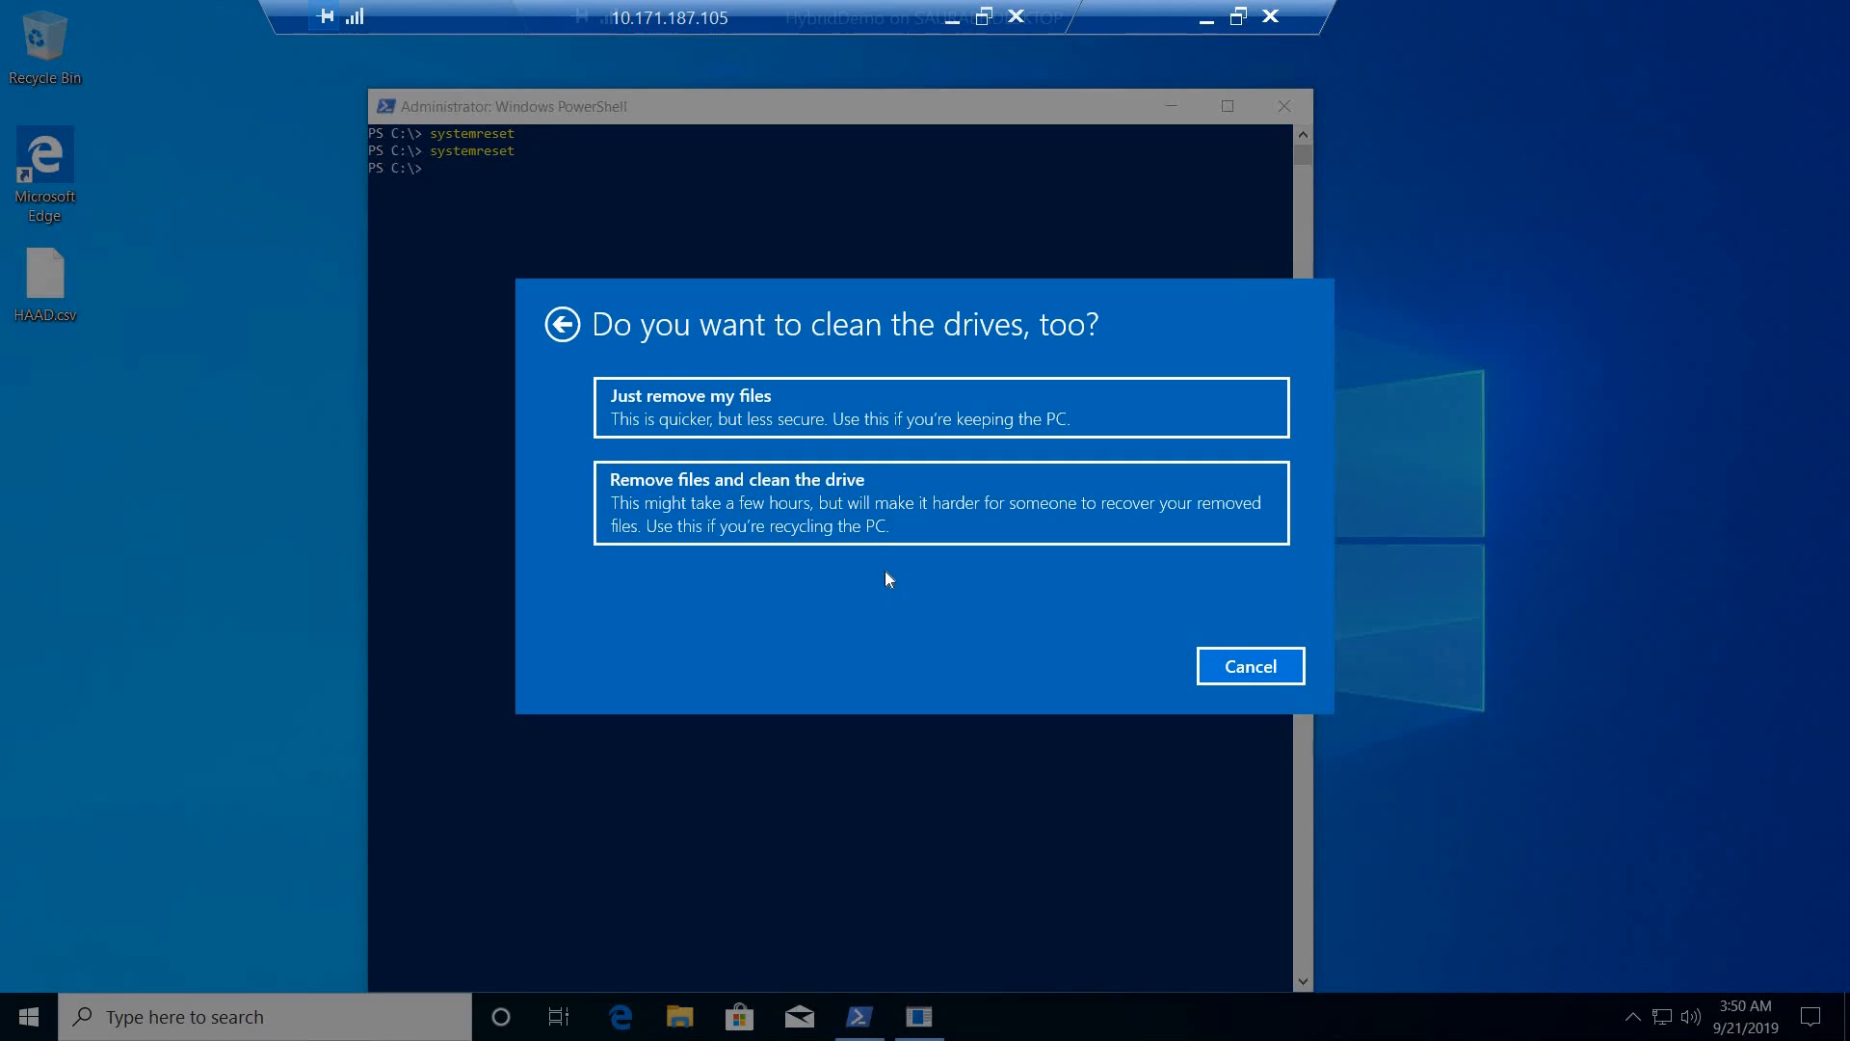
pyautogui.click(857, 514)
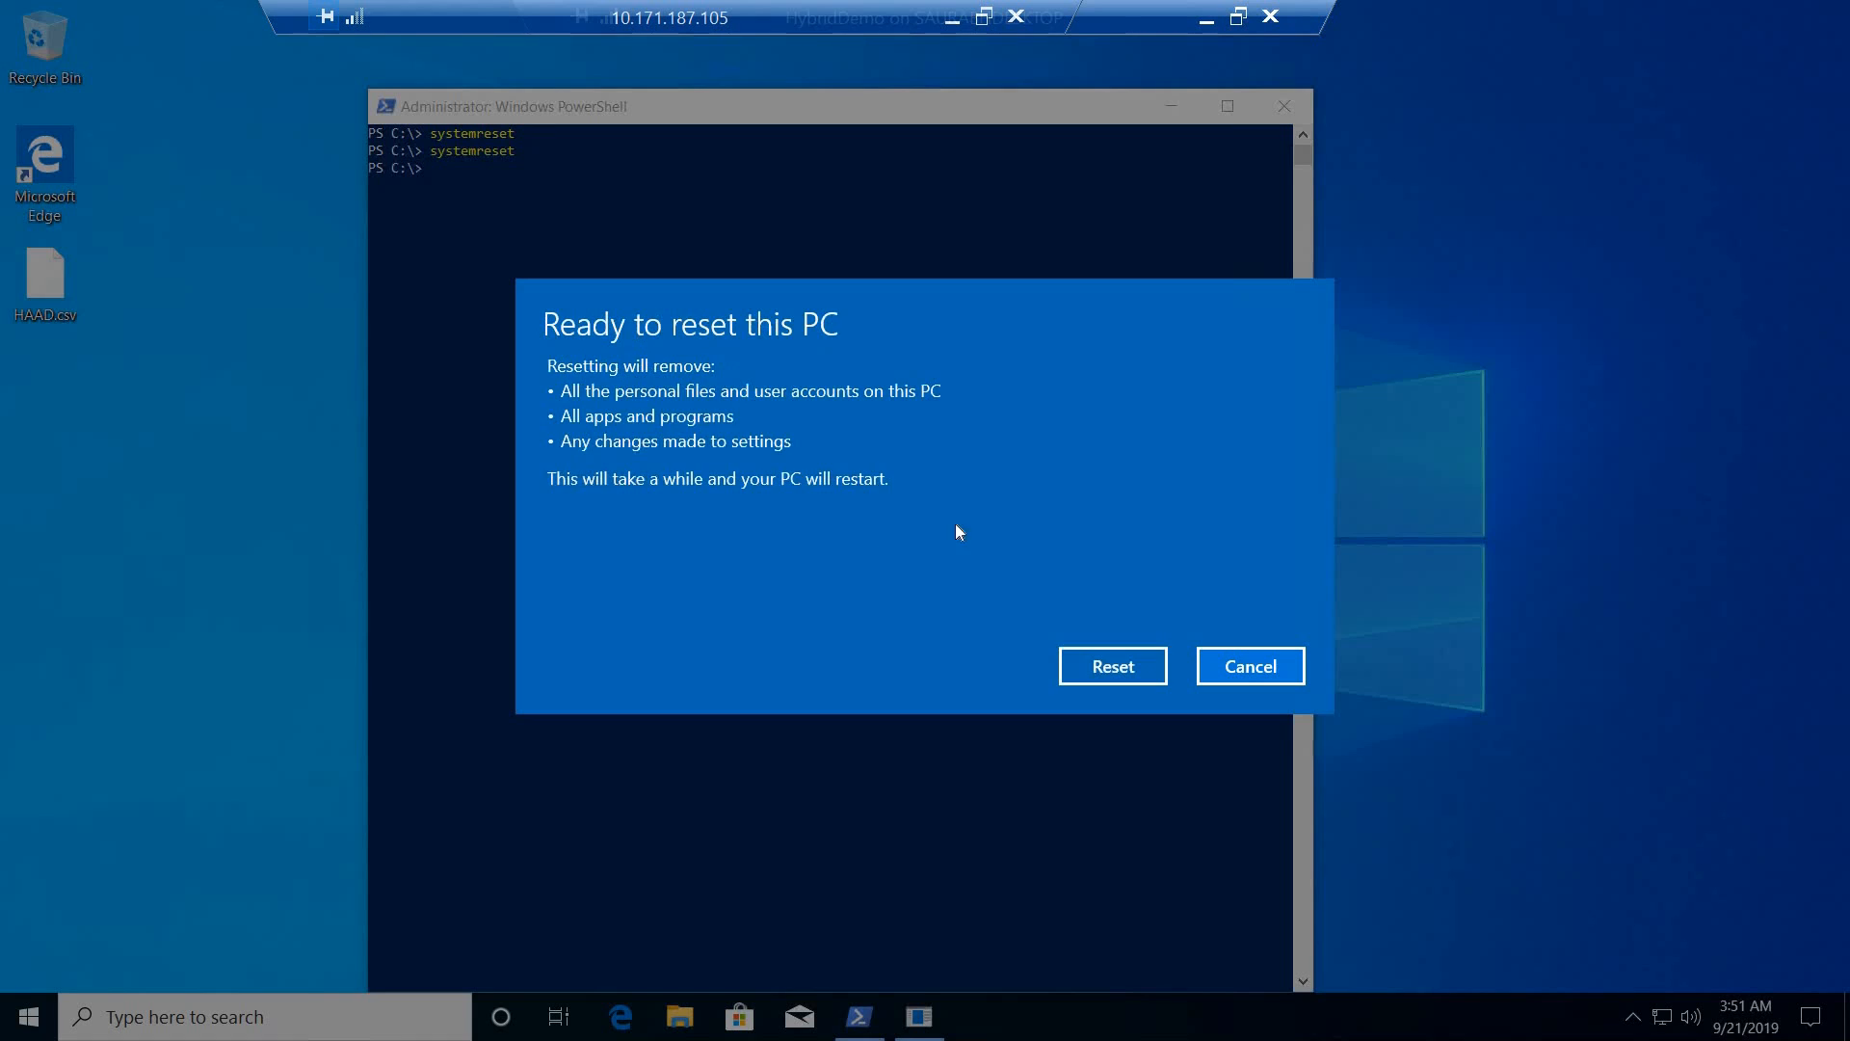
pyautogui.click(1131, 658)
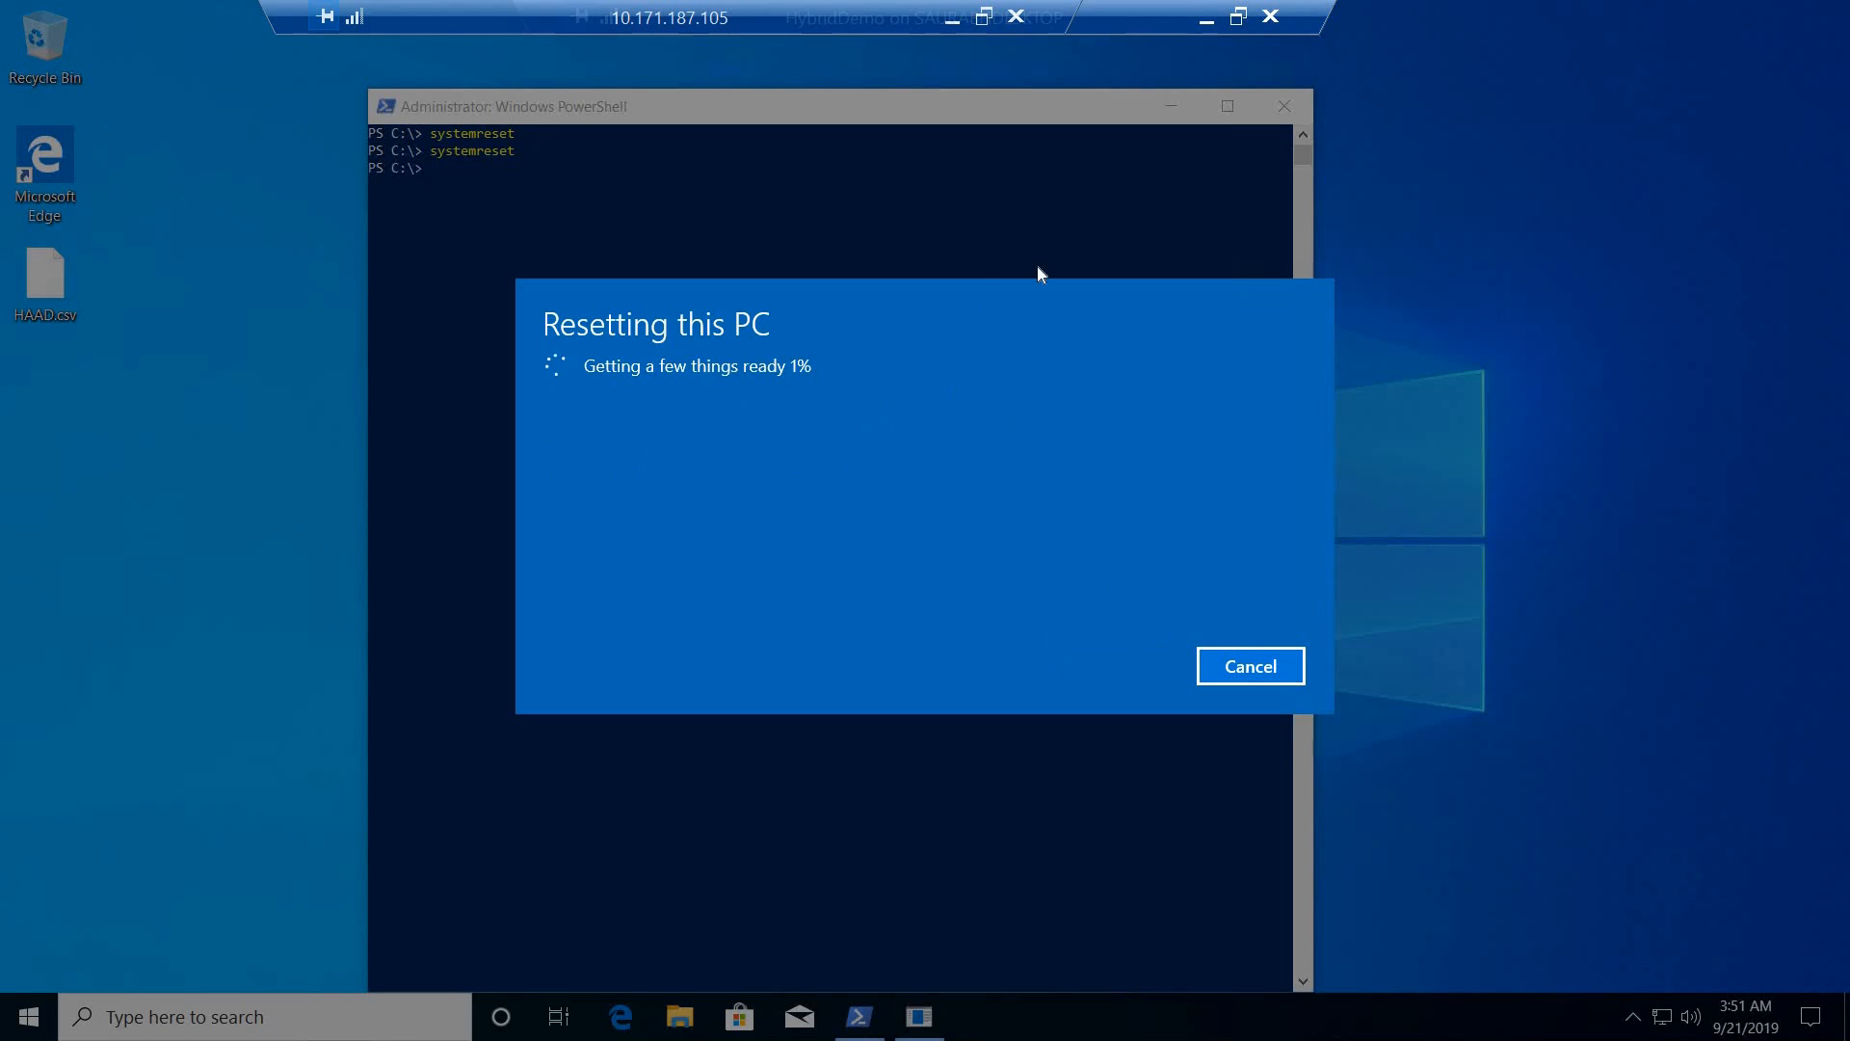
# - Minimize both remote sessions, paste HAAD.csv onto the local computer's desktop and place it in a free spot near Tom.txt
pyautogui.click(1205, 28)
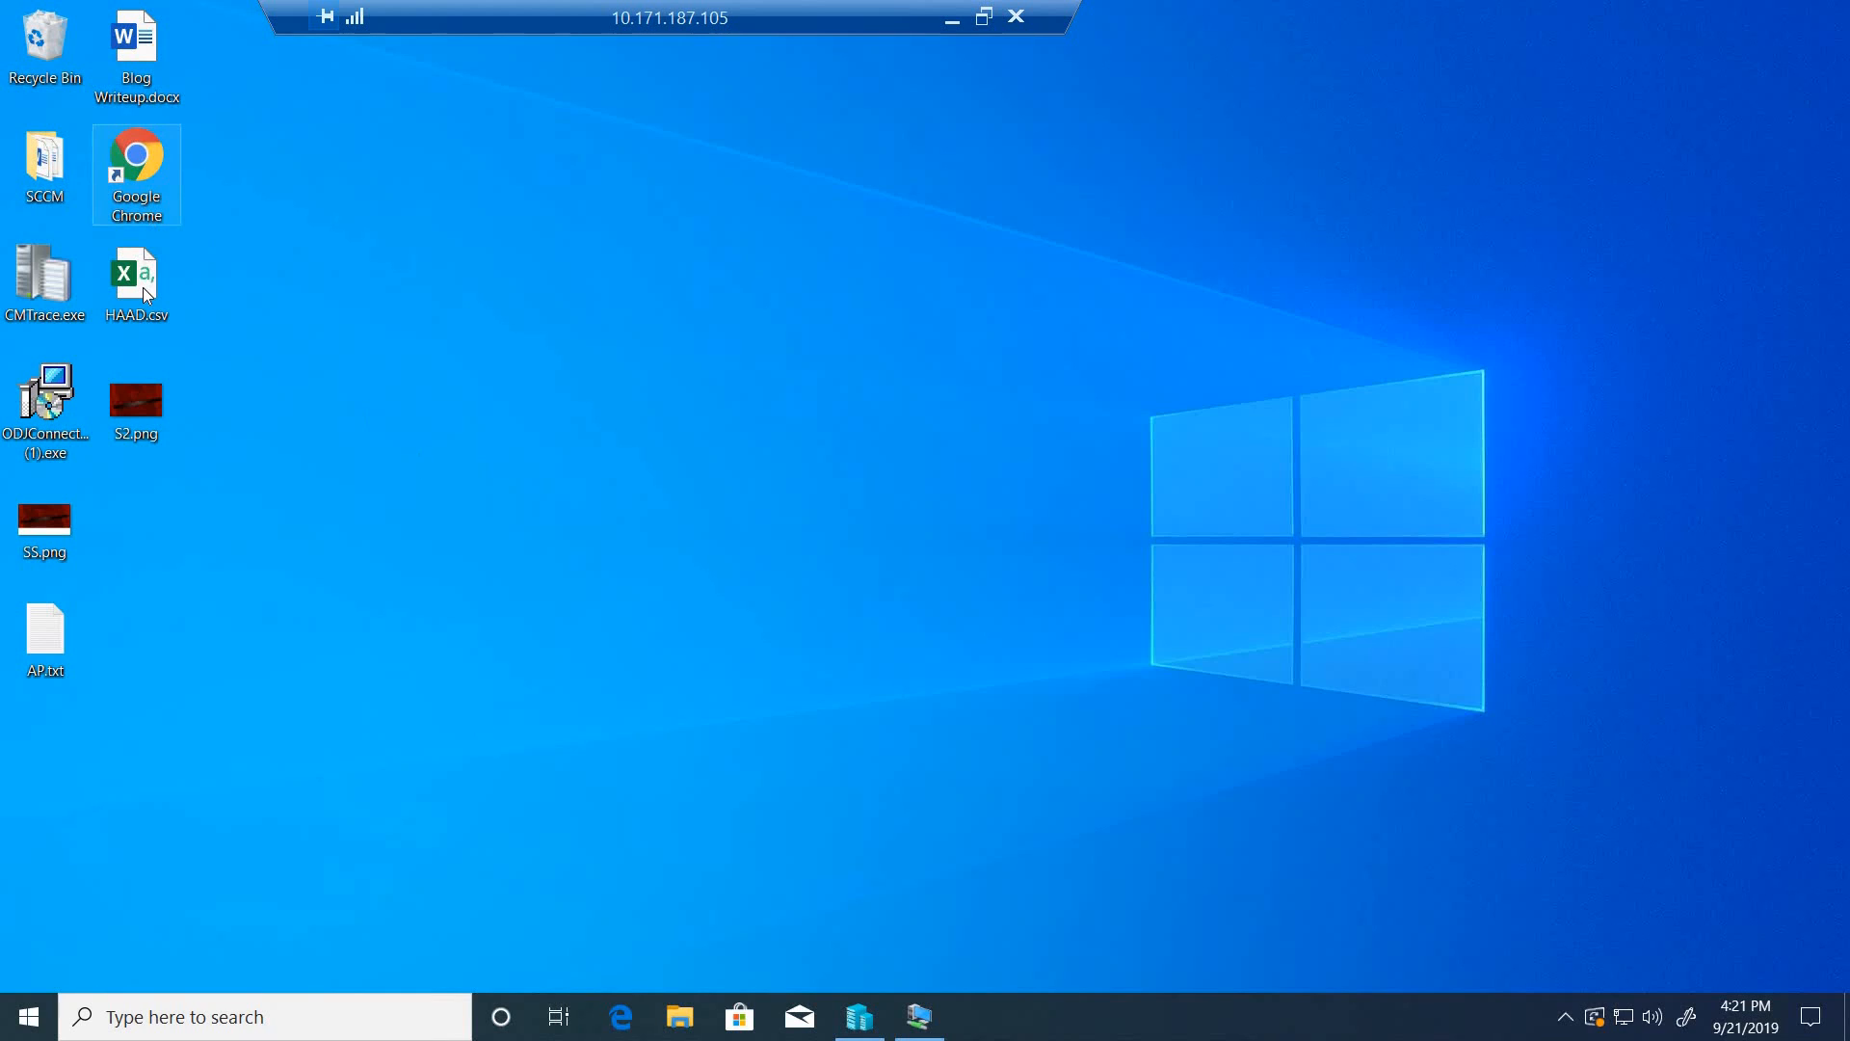
pyautogui.click(952, 17)
pyautogui.hotkey('ctrl', 'v')
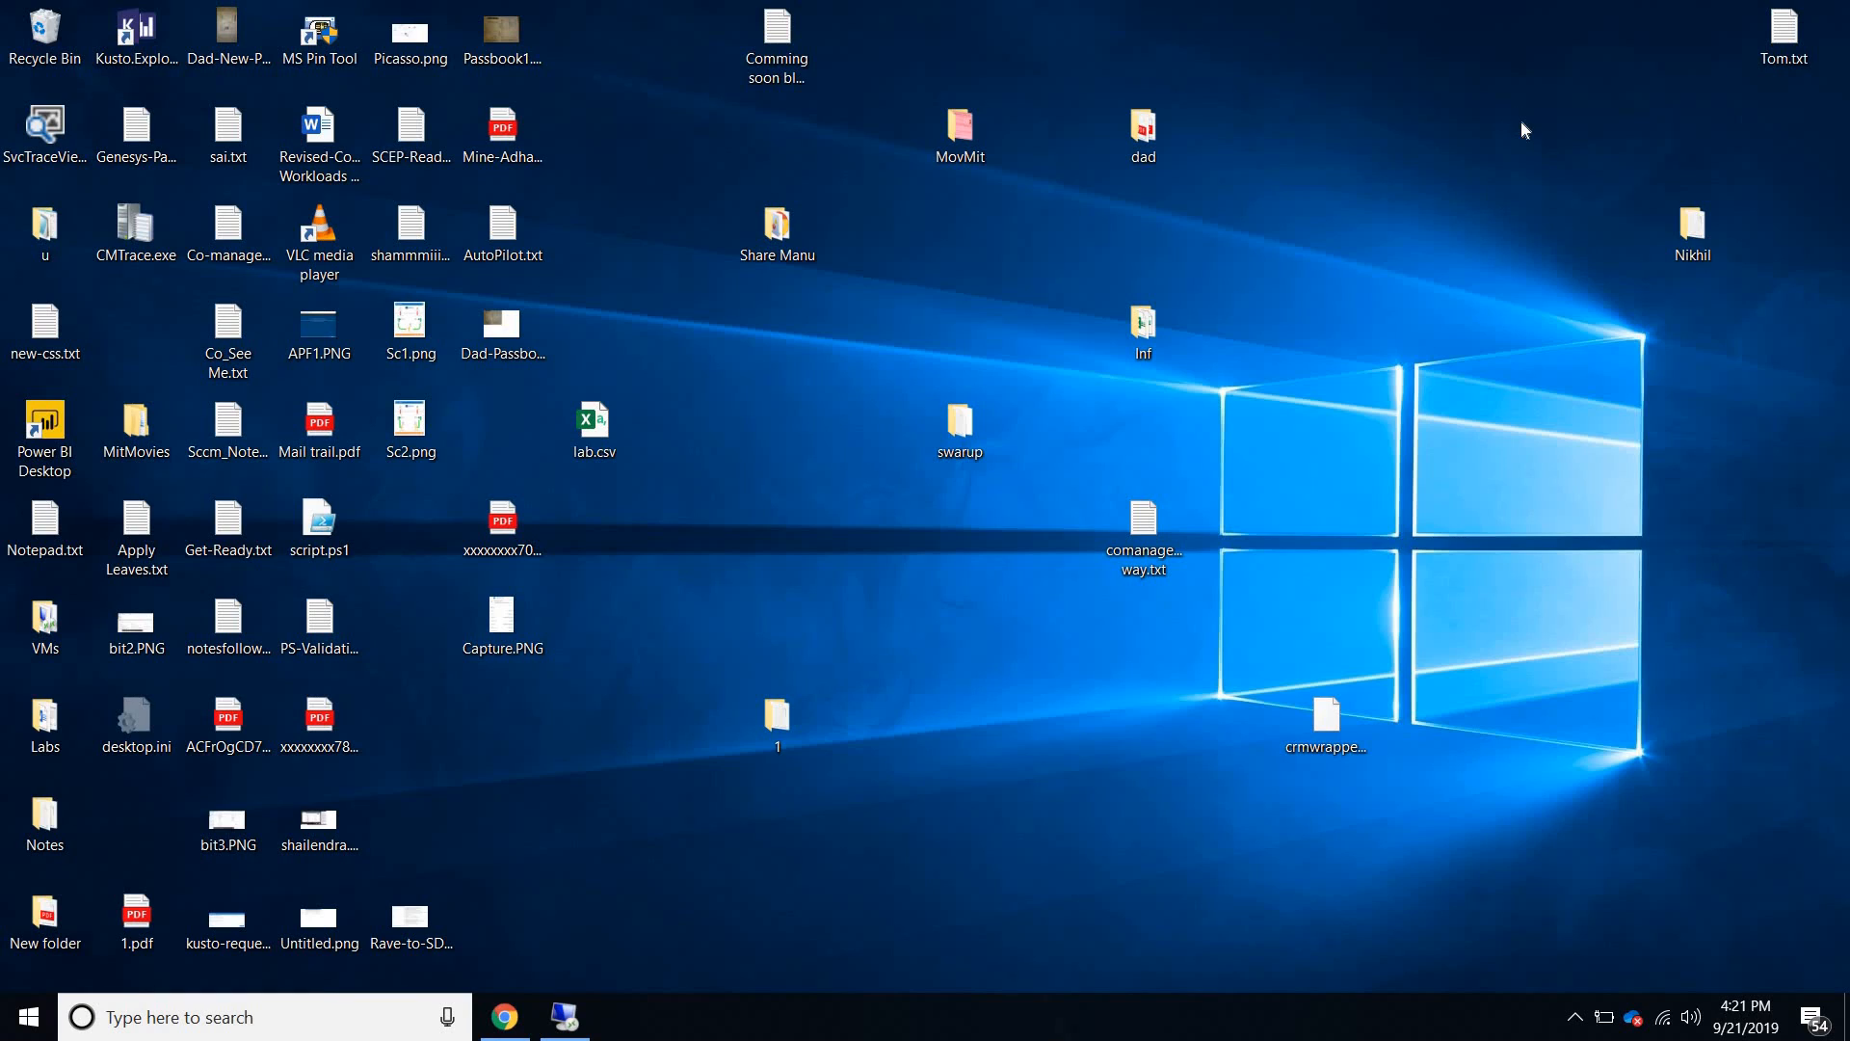
pyautogui.moveTo(585, 263); pyautogui.dragTo(1503, 41)
pyautogui.click(1053, 611)
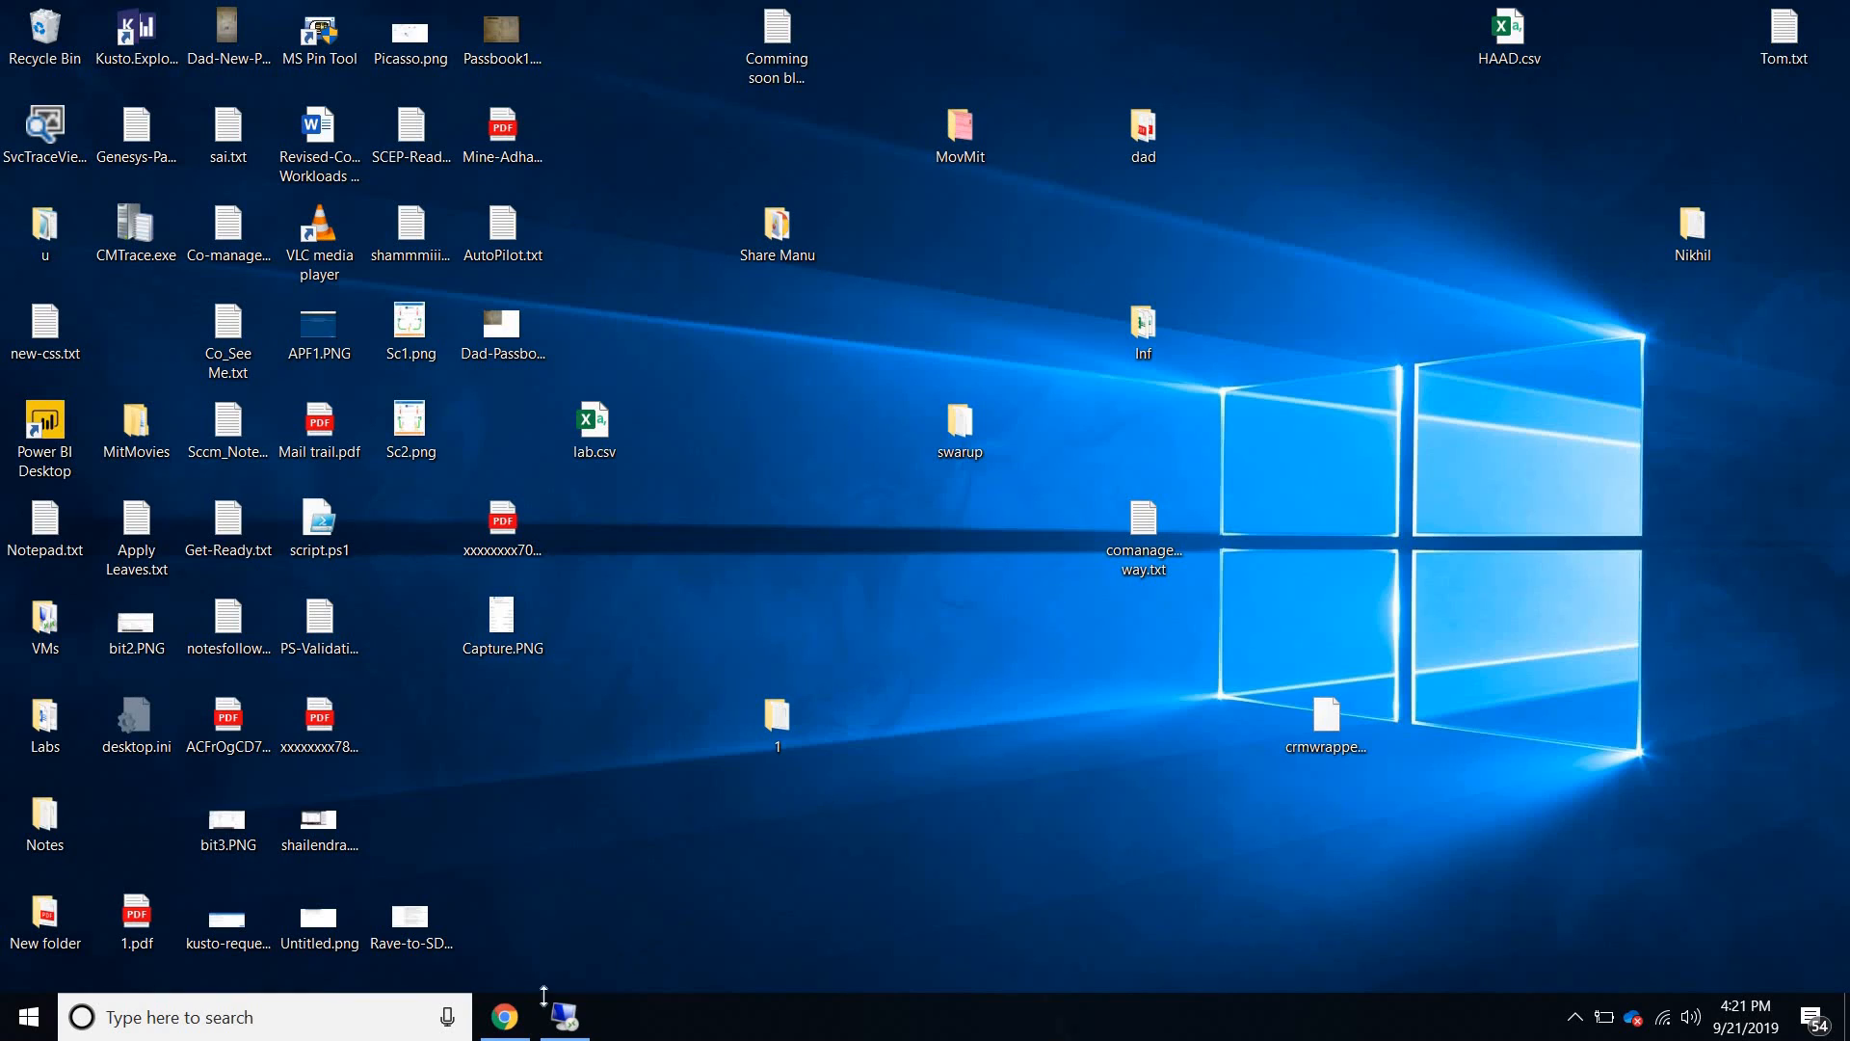
# - Switch to the Azure portal in Chrome and open the Windows Autopilot devices list under Intune's Windows enrollment
pyautogui.click(503, 1019)
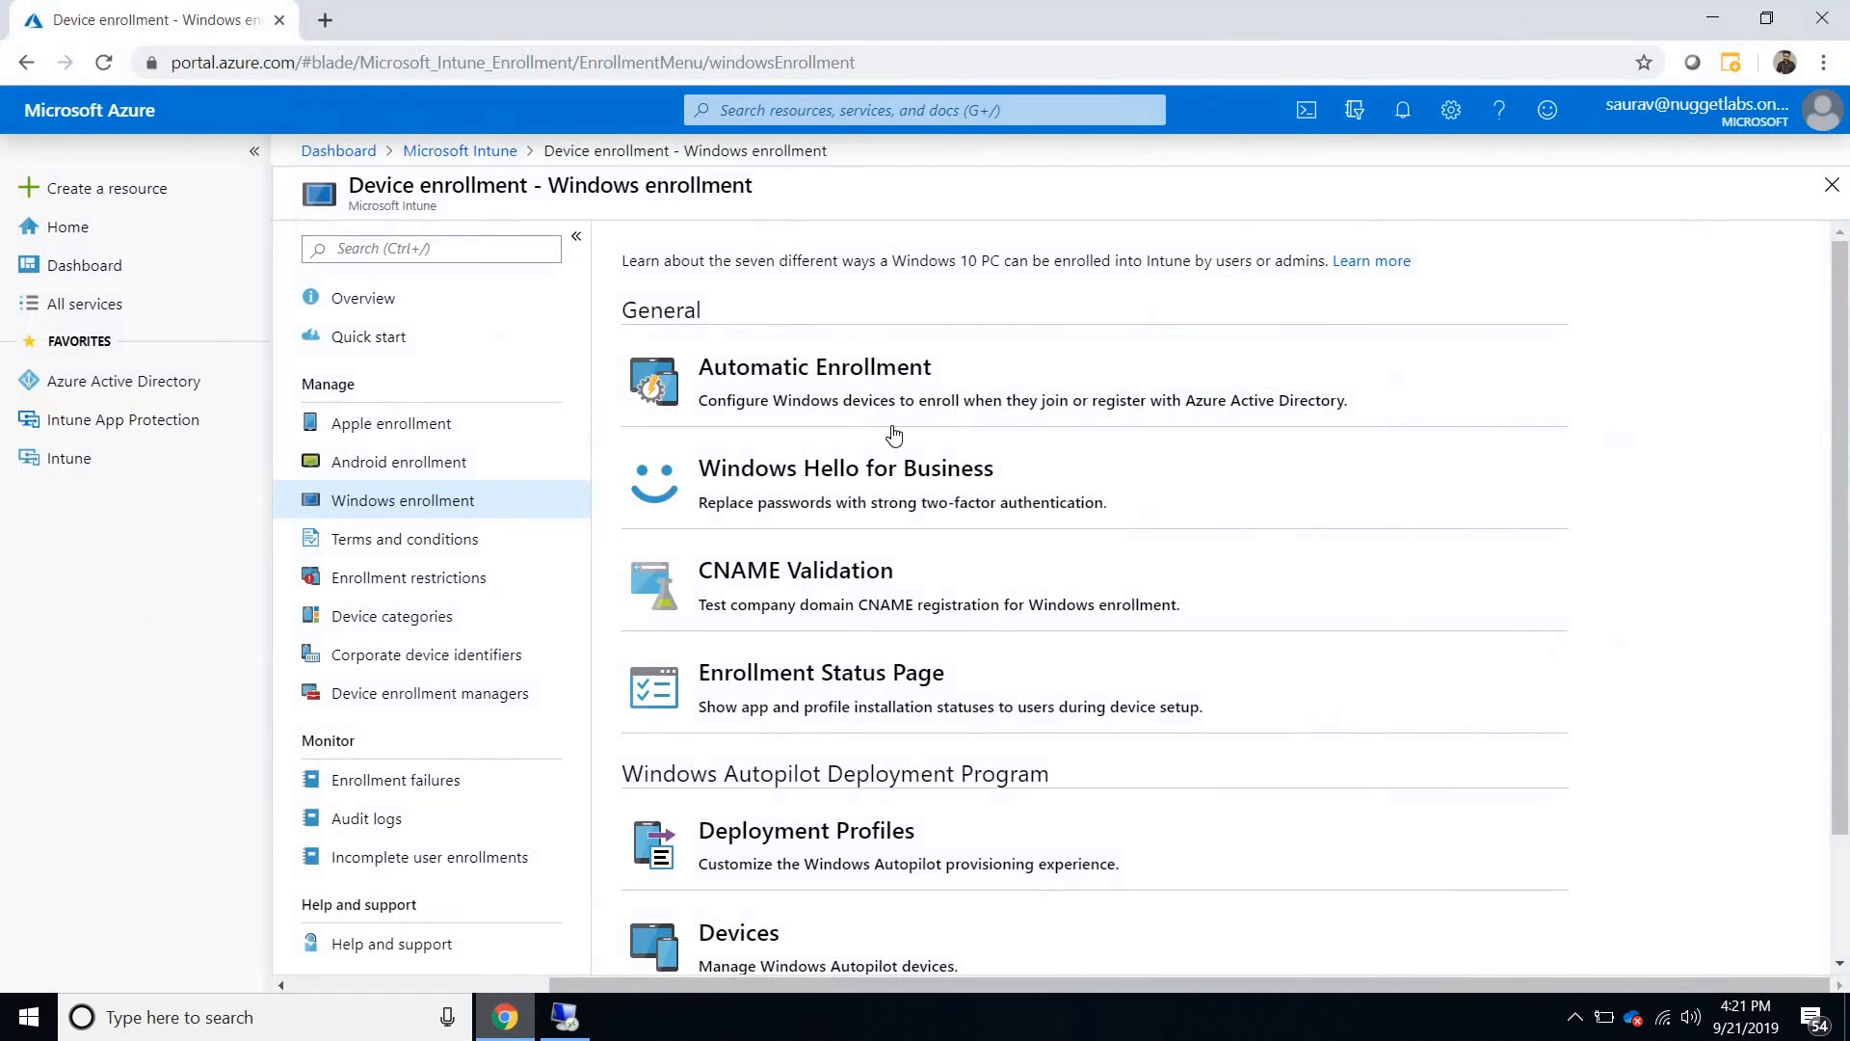
pyautogui.click(460, 151)
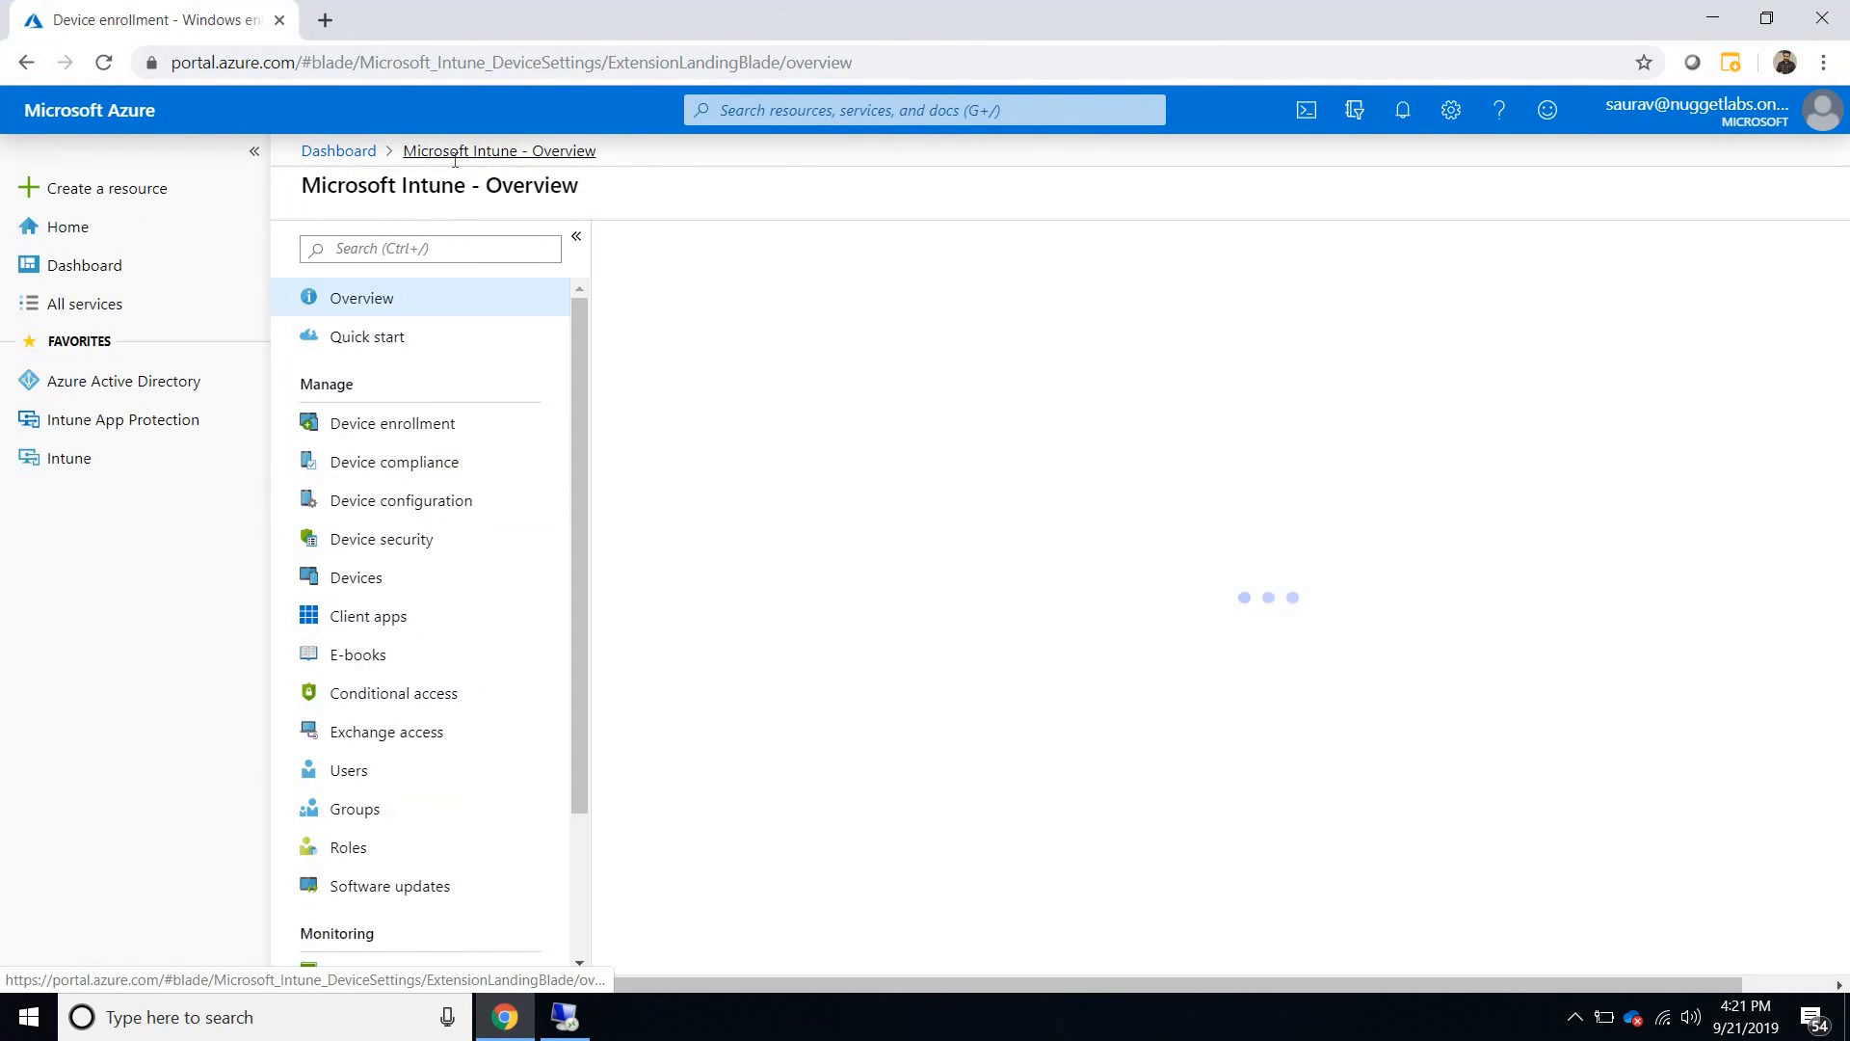
pyautogui.click(383, 576)
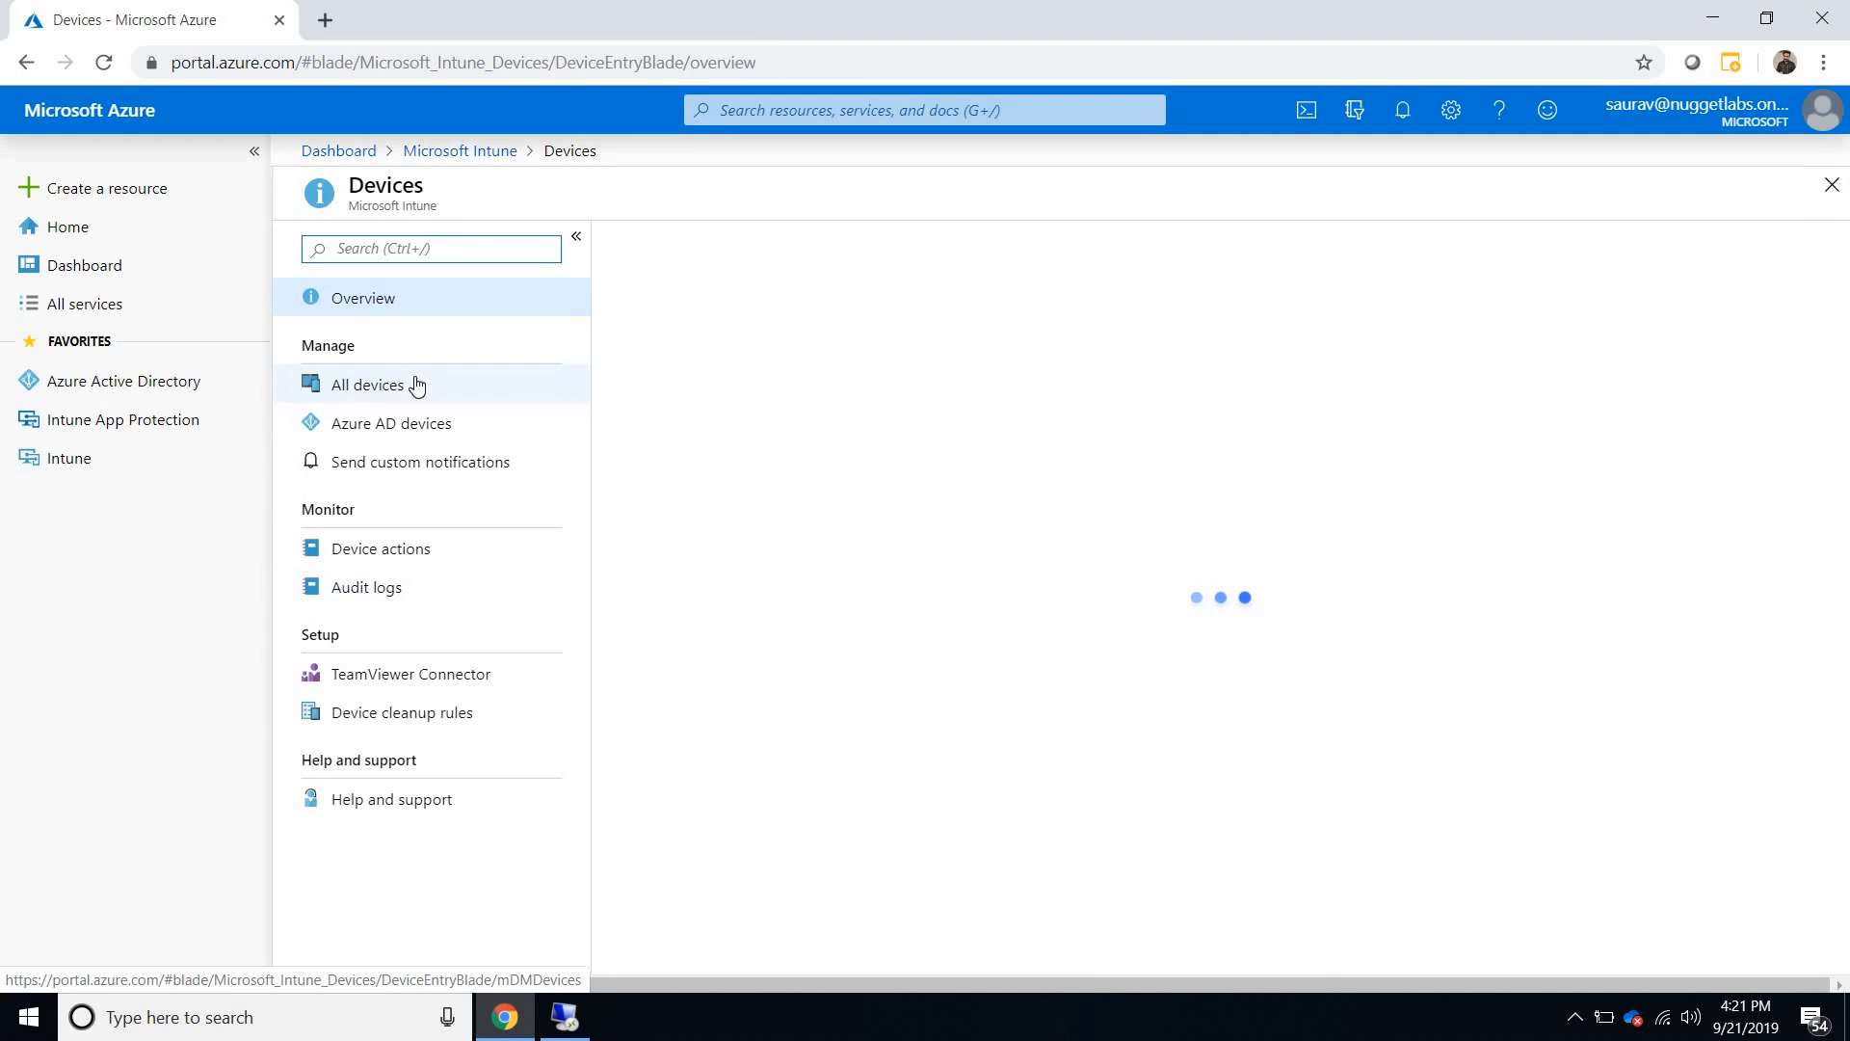
pyautogui.click(469, 152)
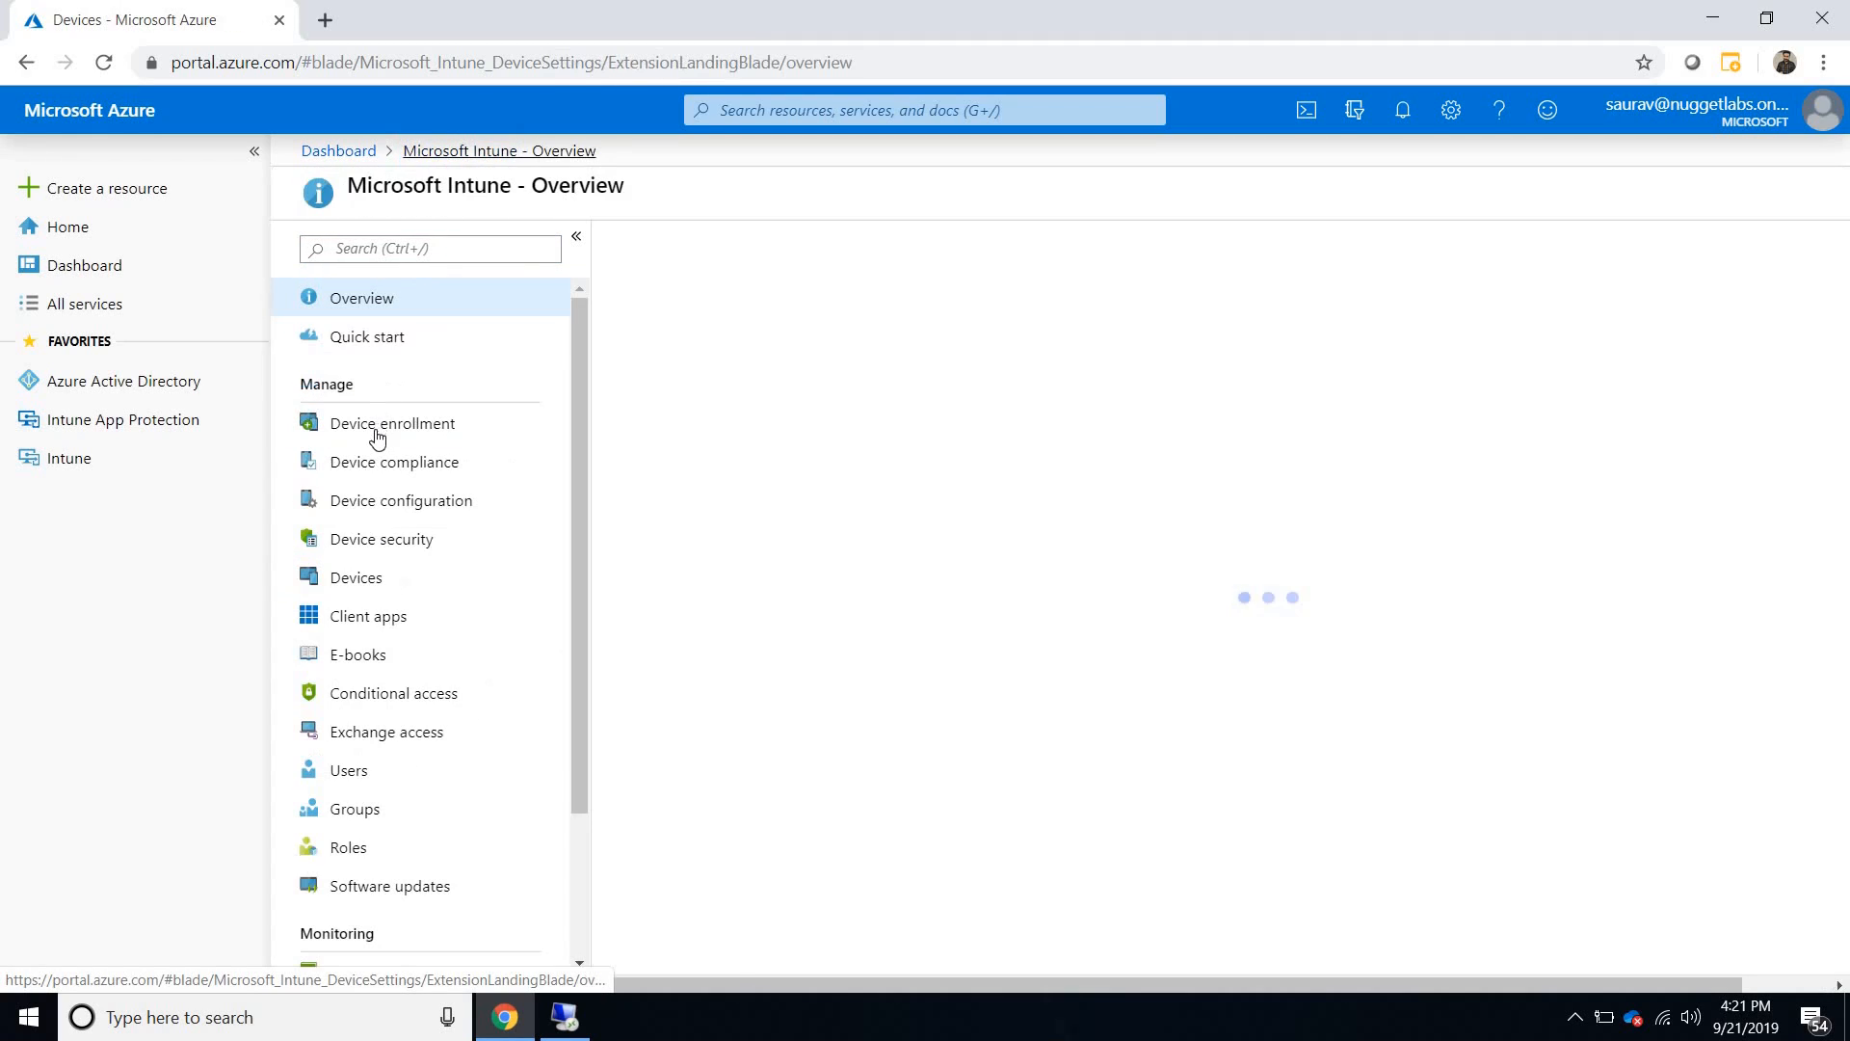
pyautogui.click(376, 433)
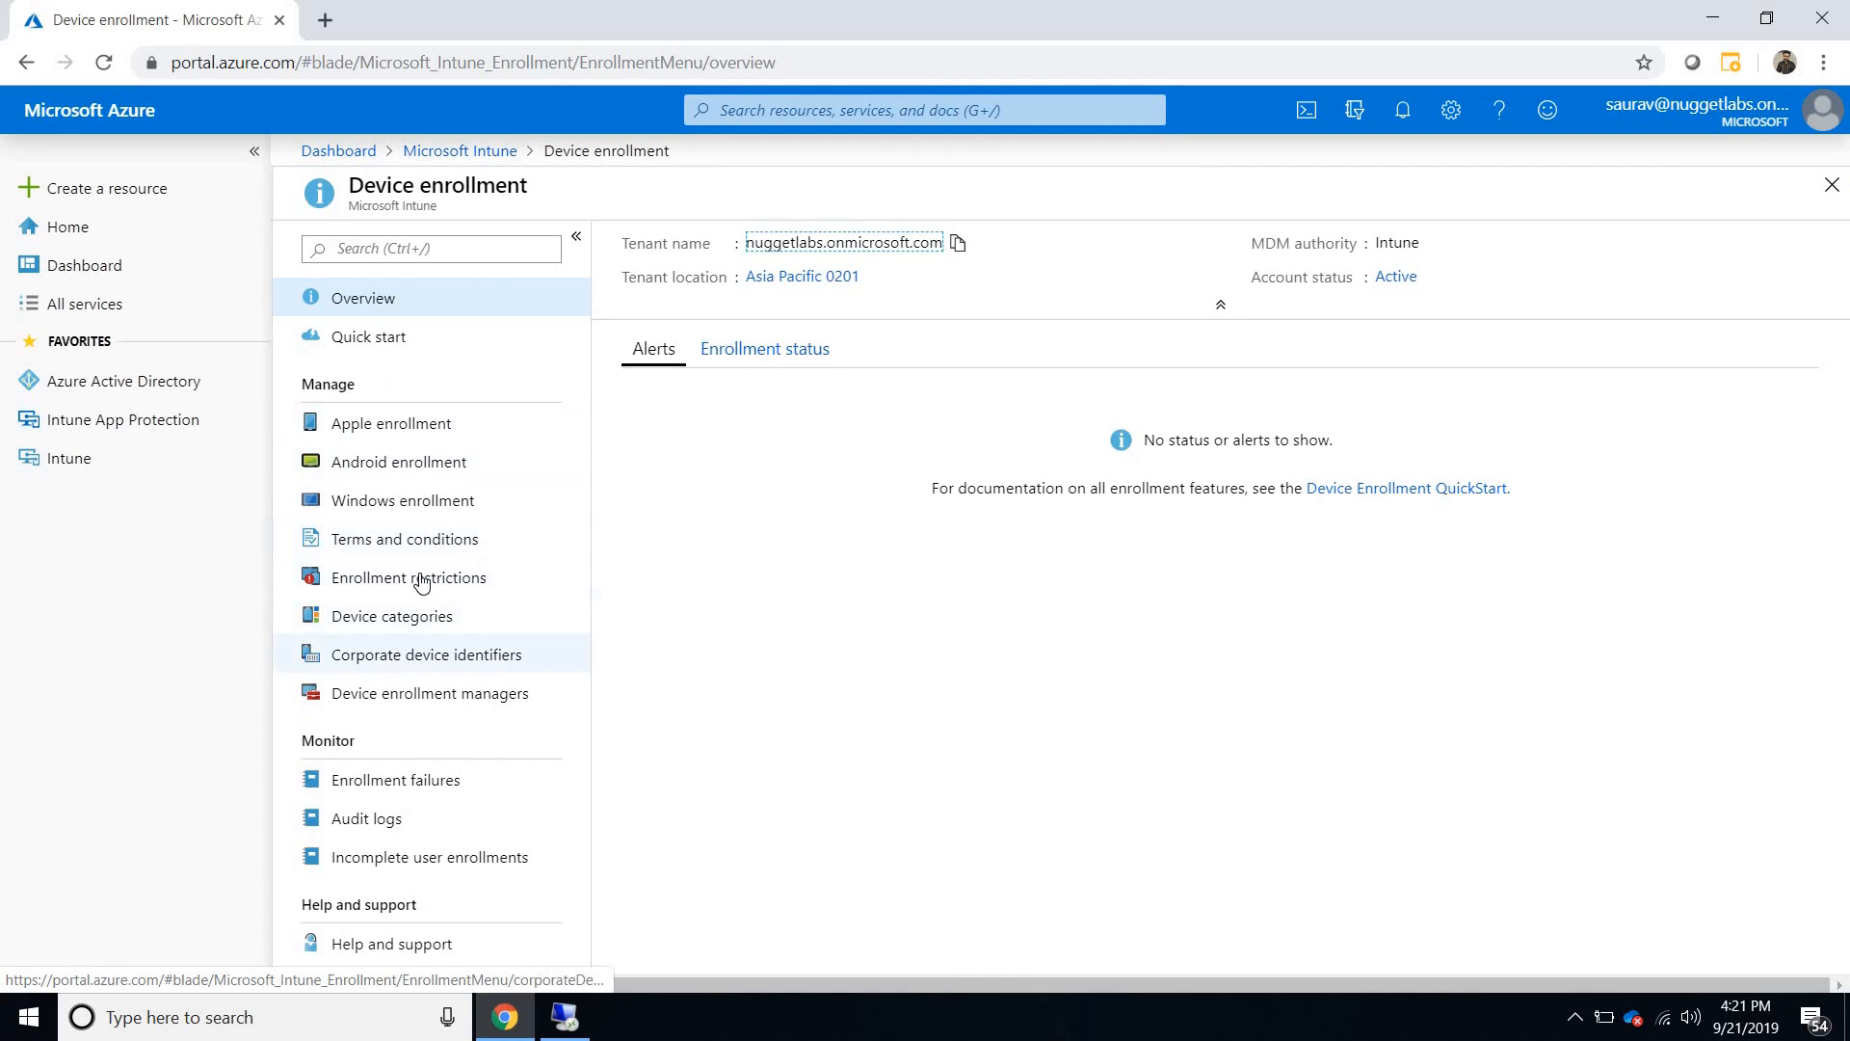
pyautogui.click(412, 499)
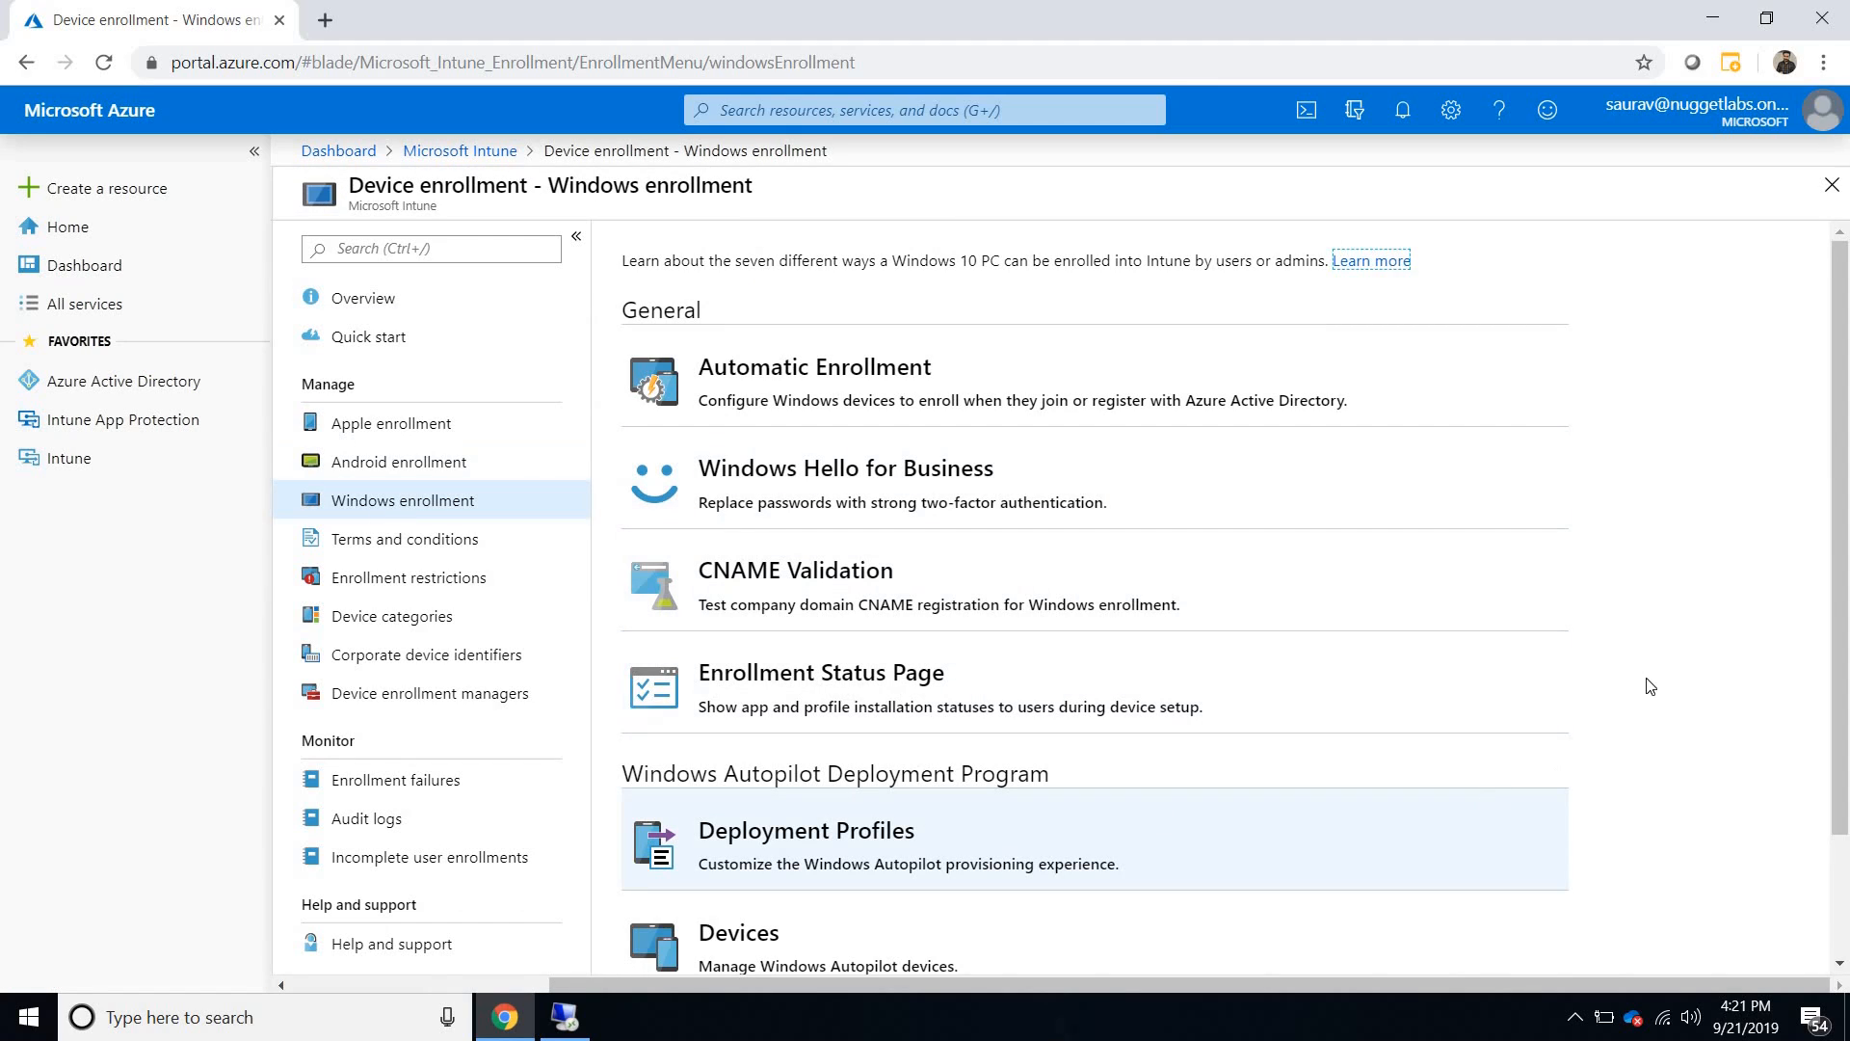
pyautogui.scroll(-2, 1846, 487)
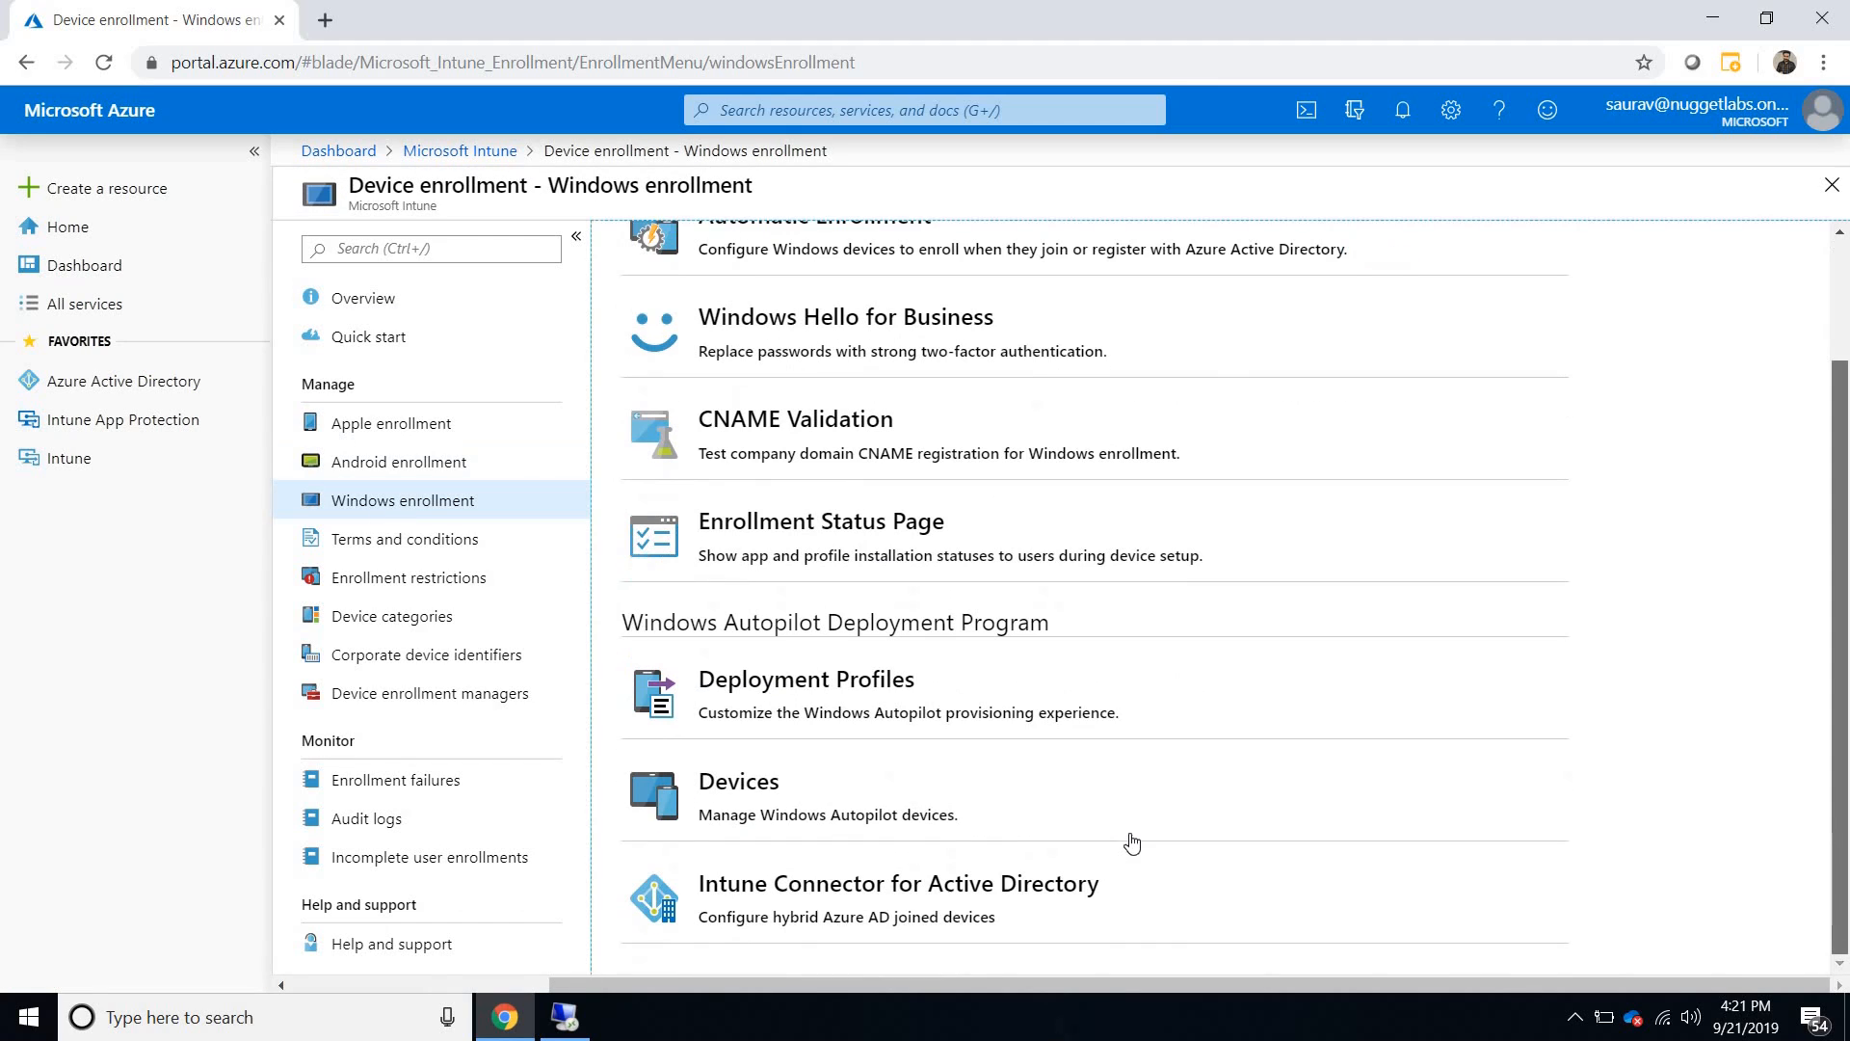
pyautogui.click(1025, 814)
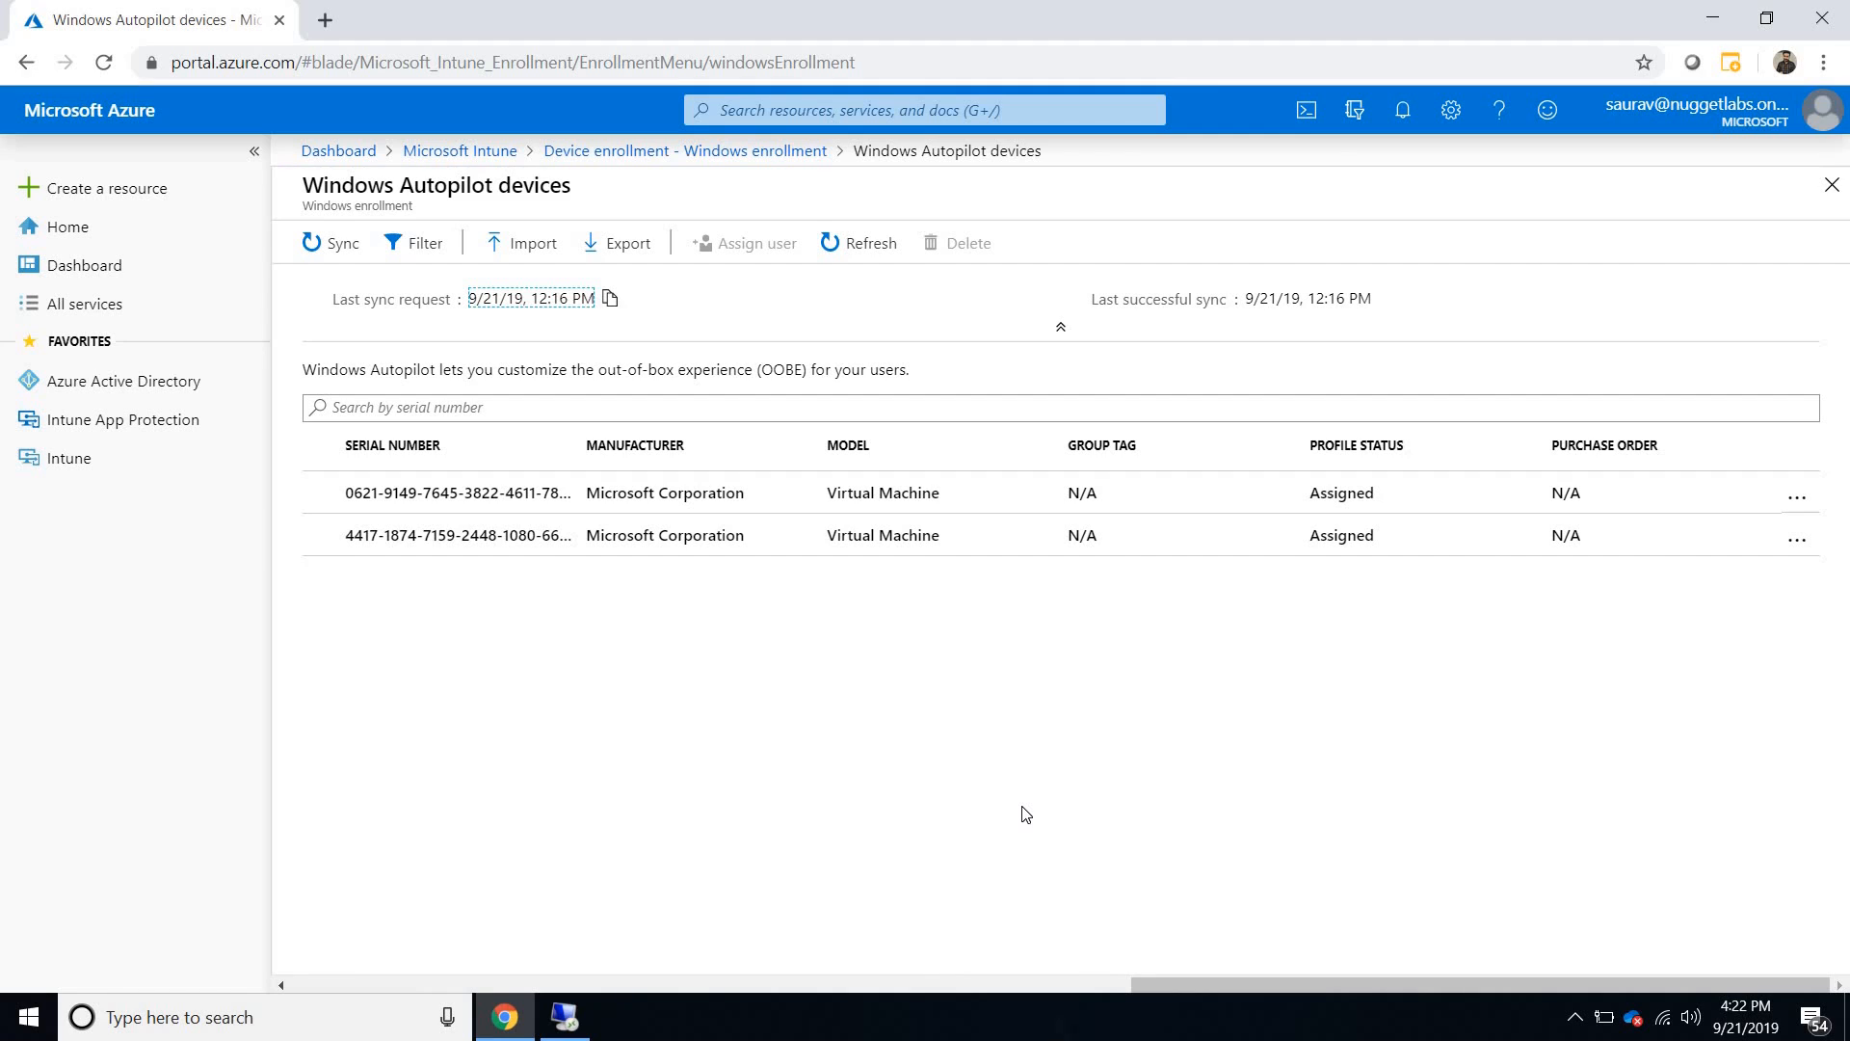
# - Open HAAD.csv from the desktop in Excel, examine the device serial number and hardware hash, and close the file
pyautogui.press('super+d')
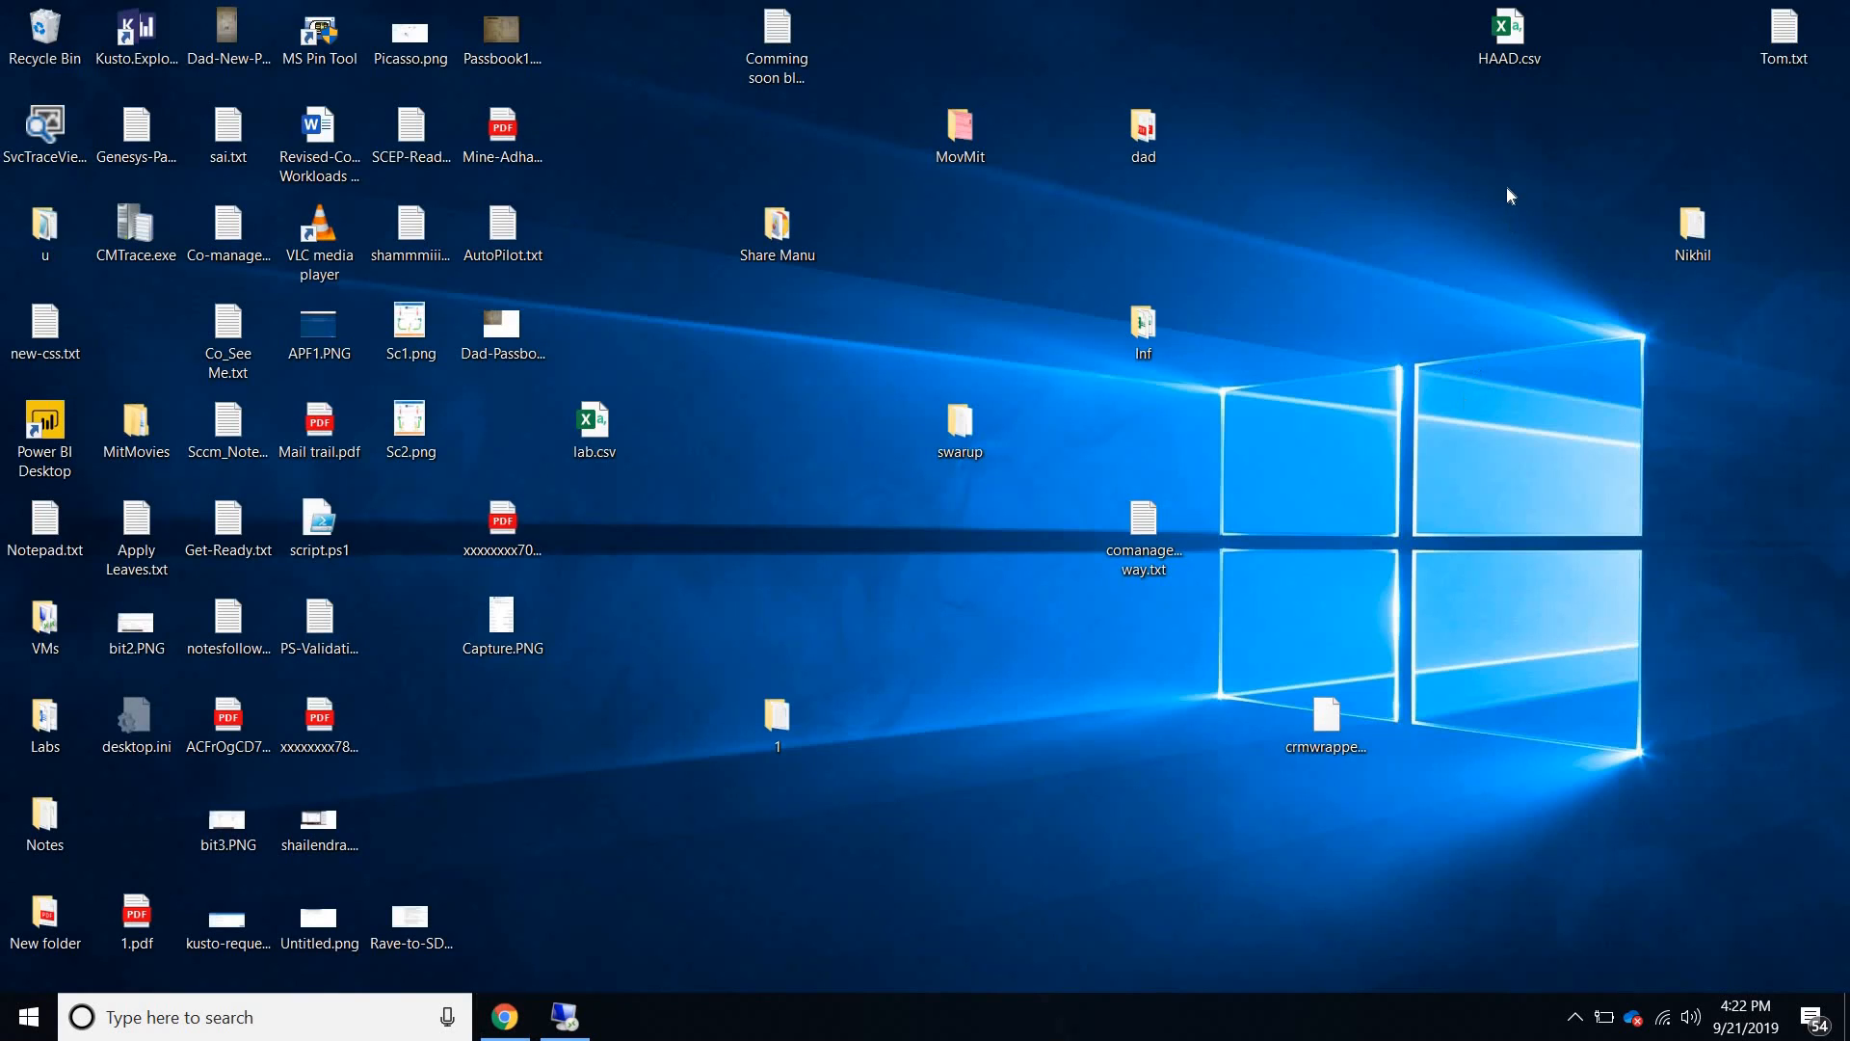
pyautogui.click(1499, 63)
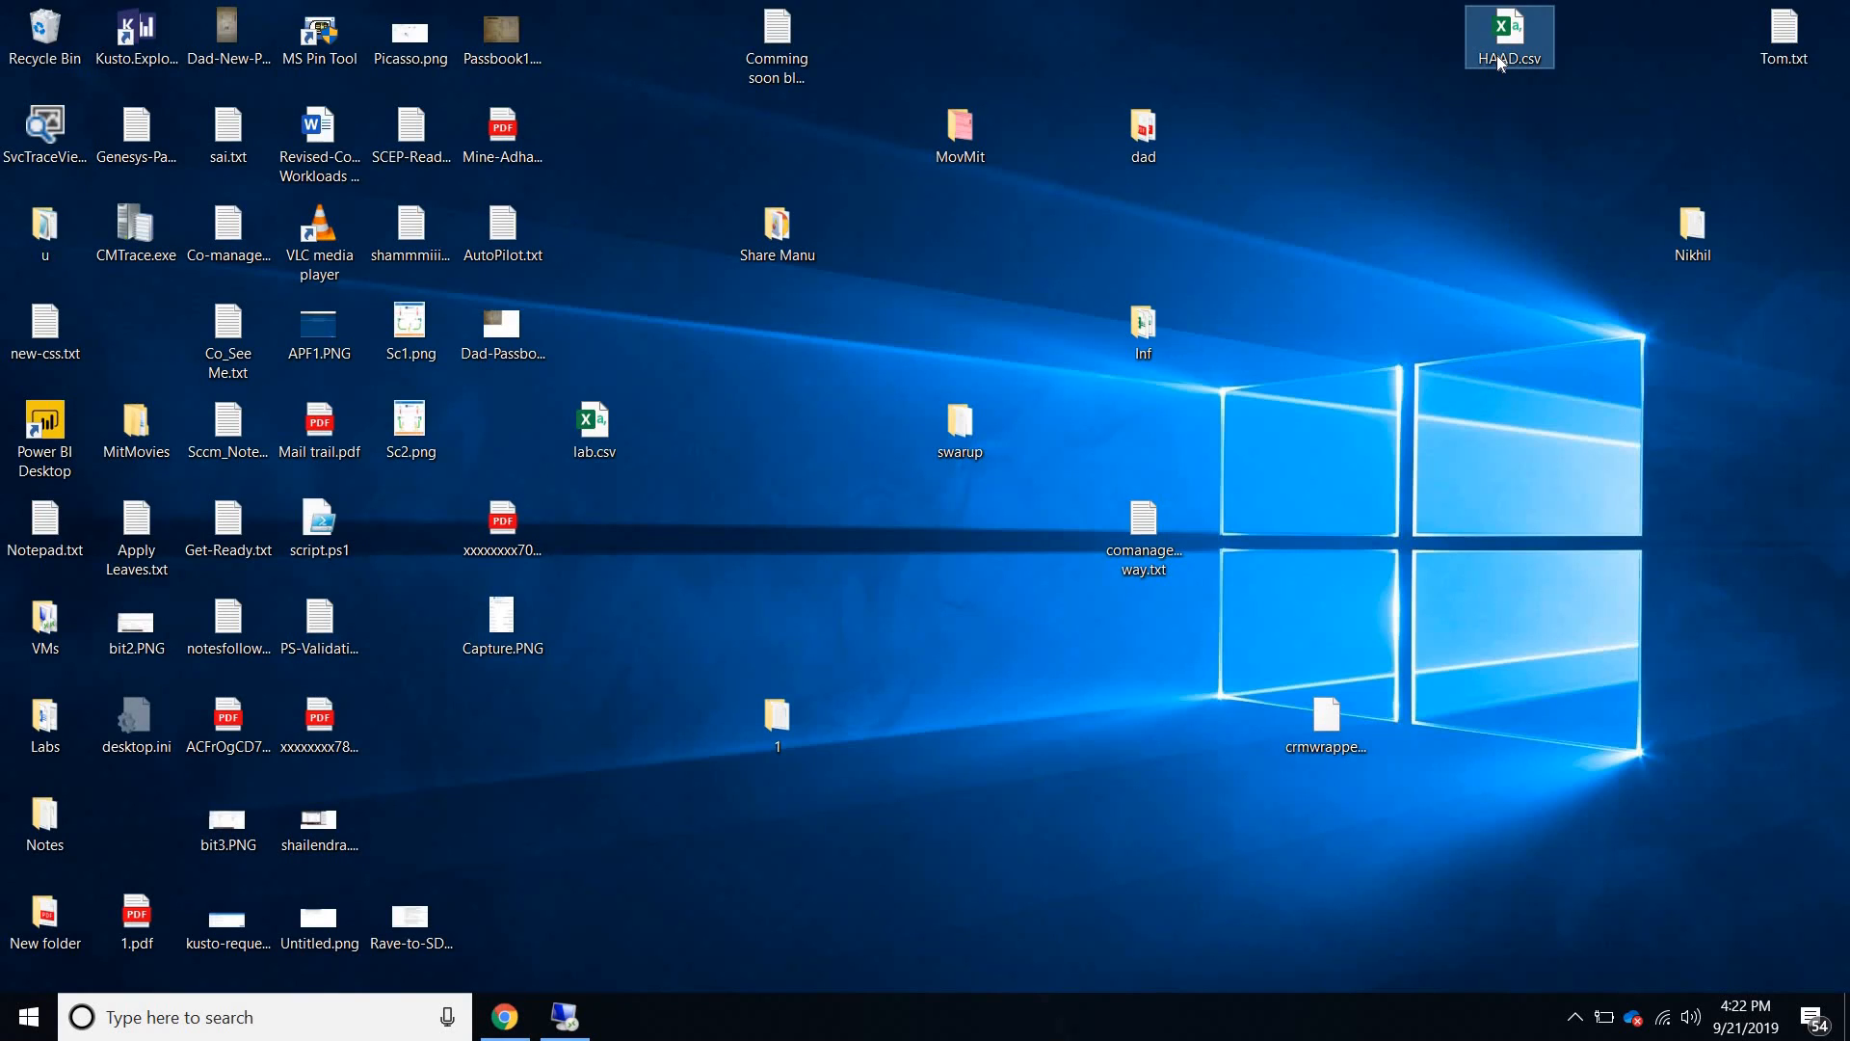
pyautogui.doubleClick(1499, 63)
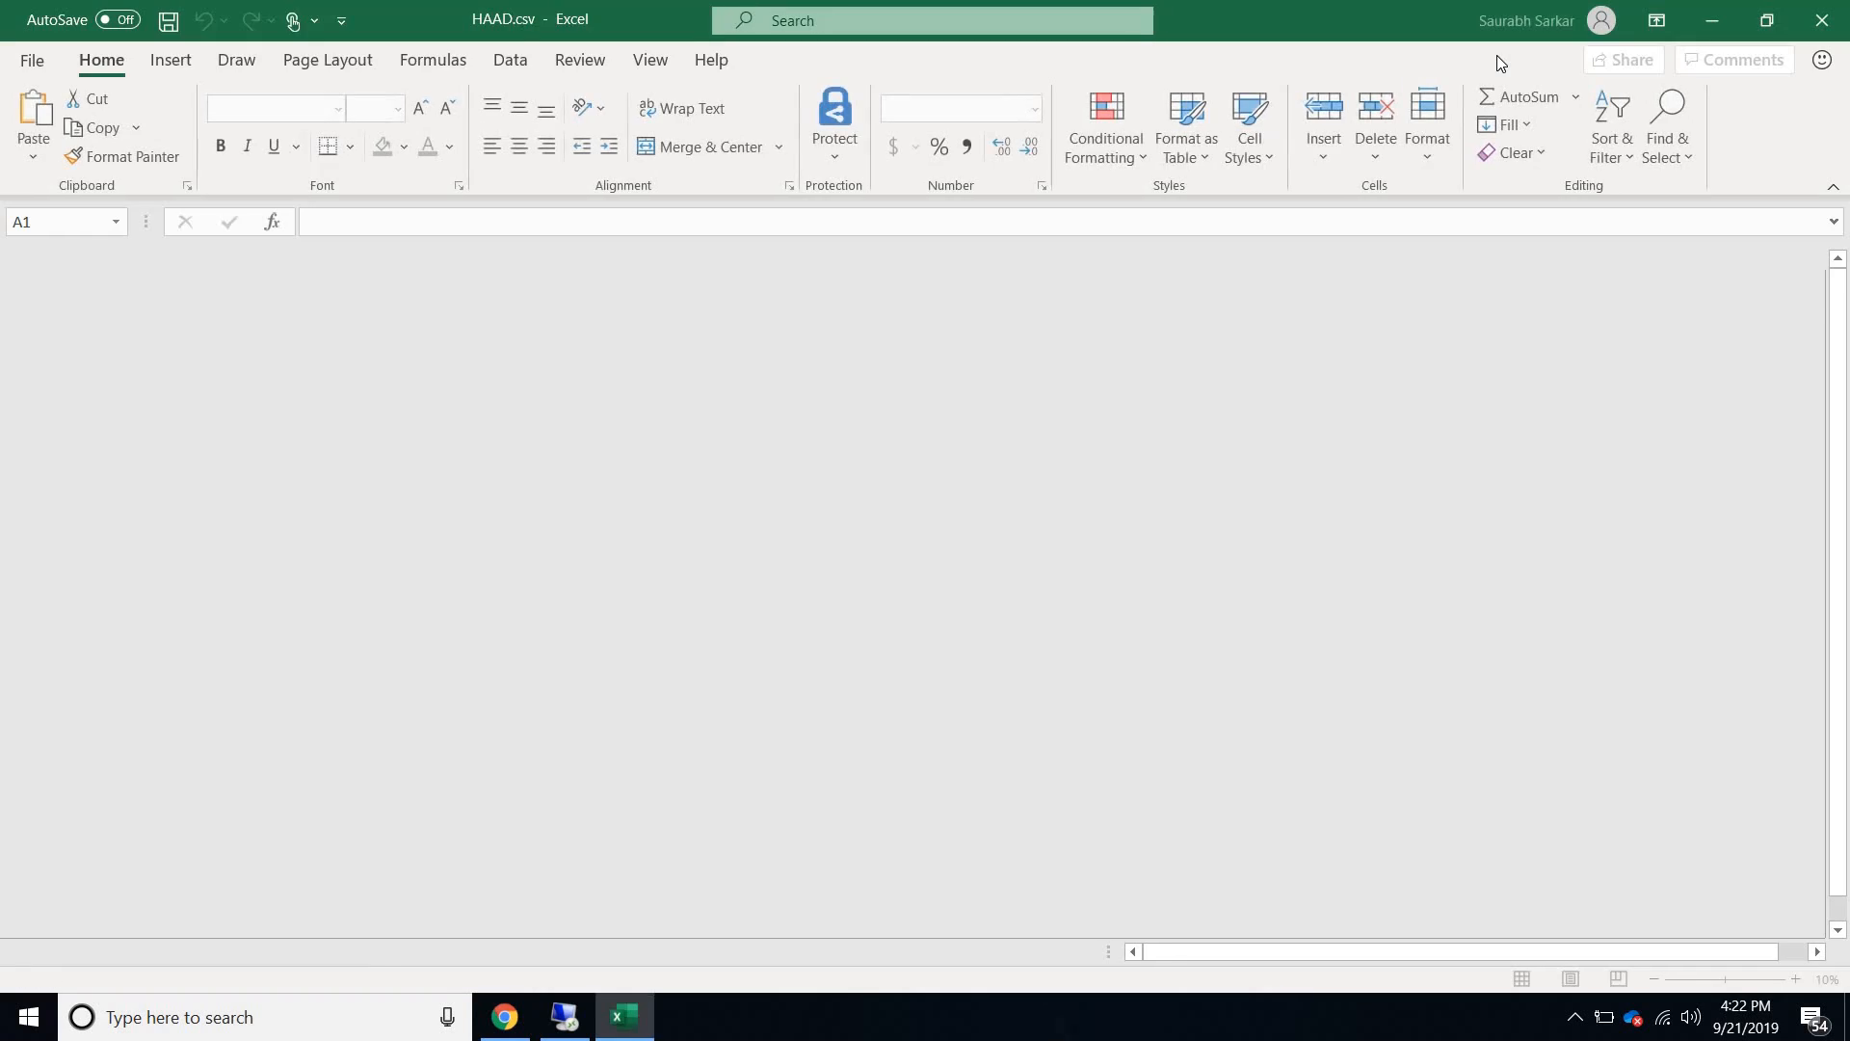
pyautogui.click(1535, 179)
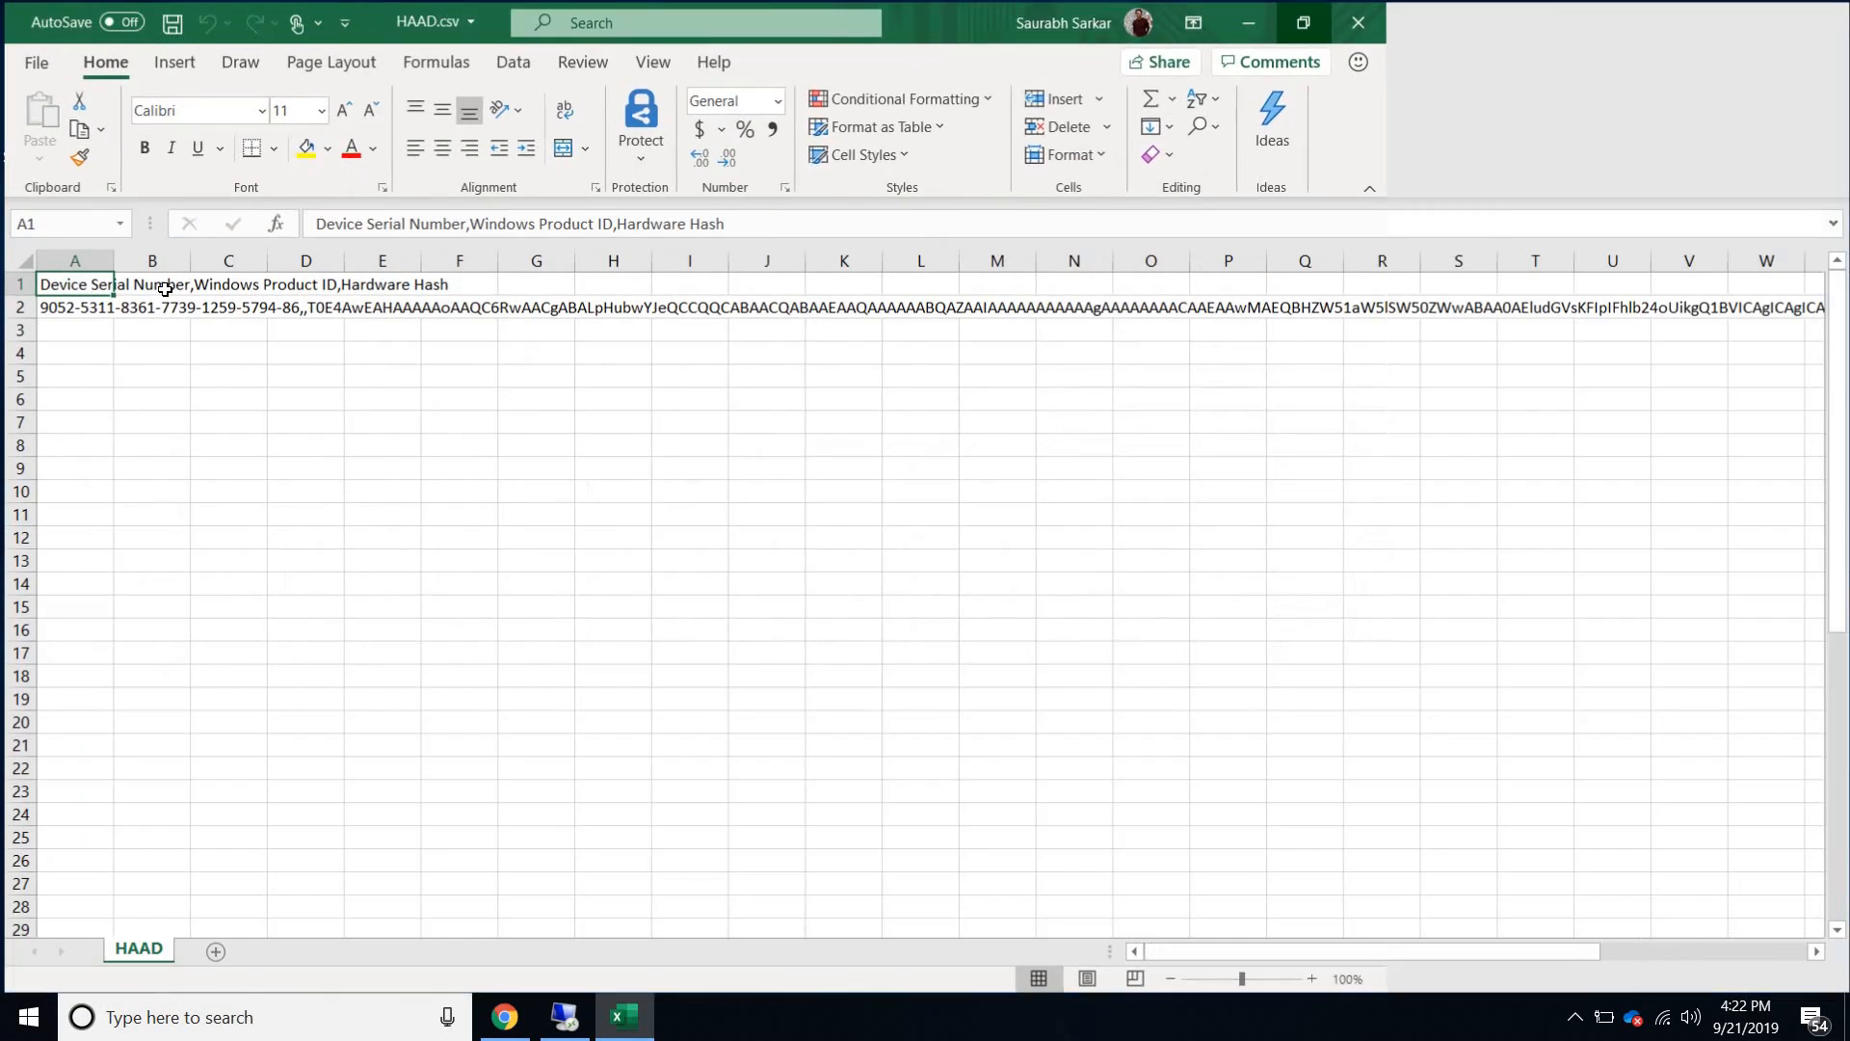
pyautogui.doubleClick(113, 255)
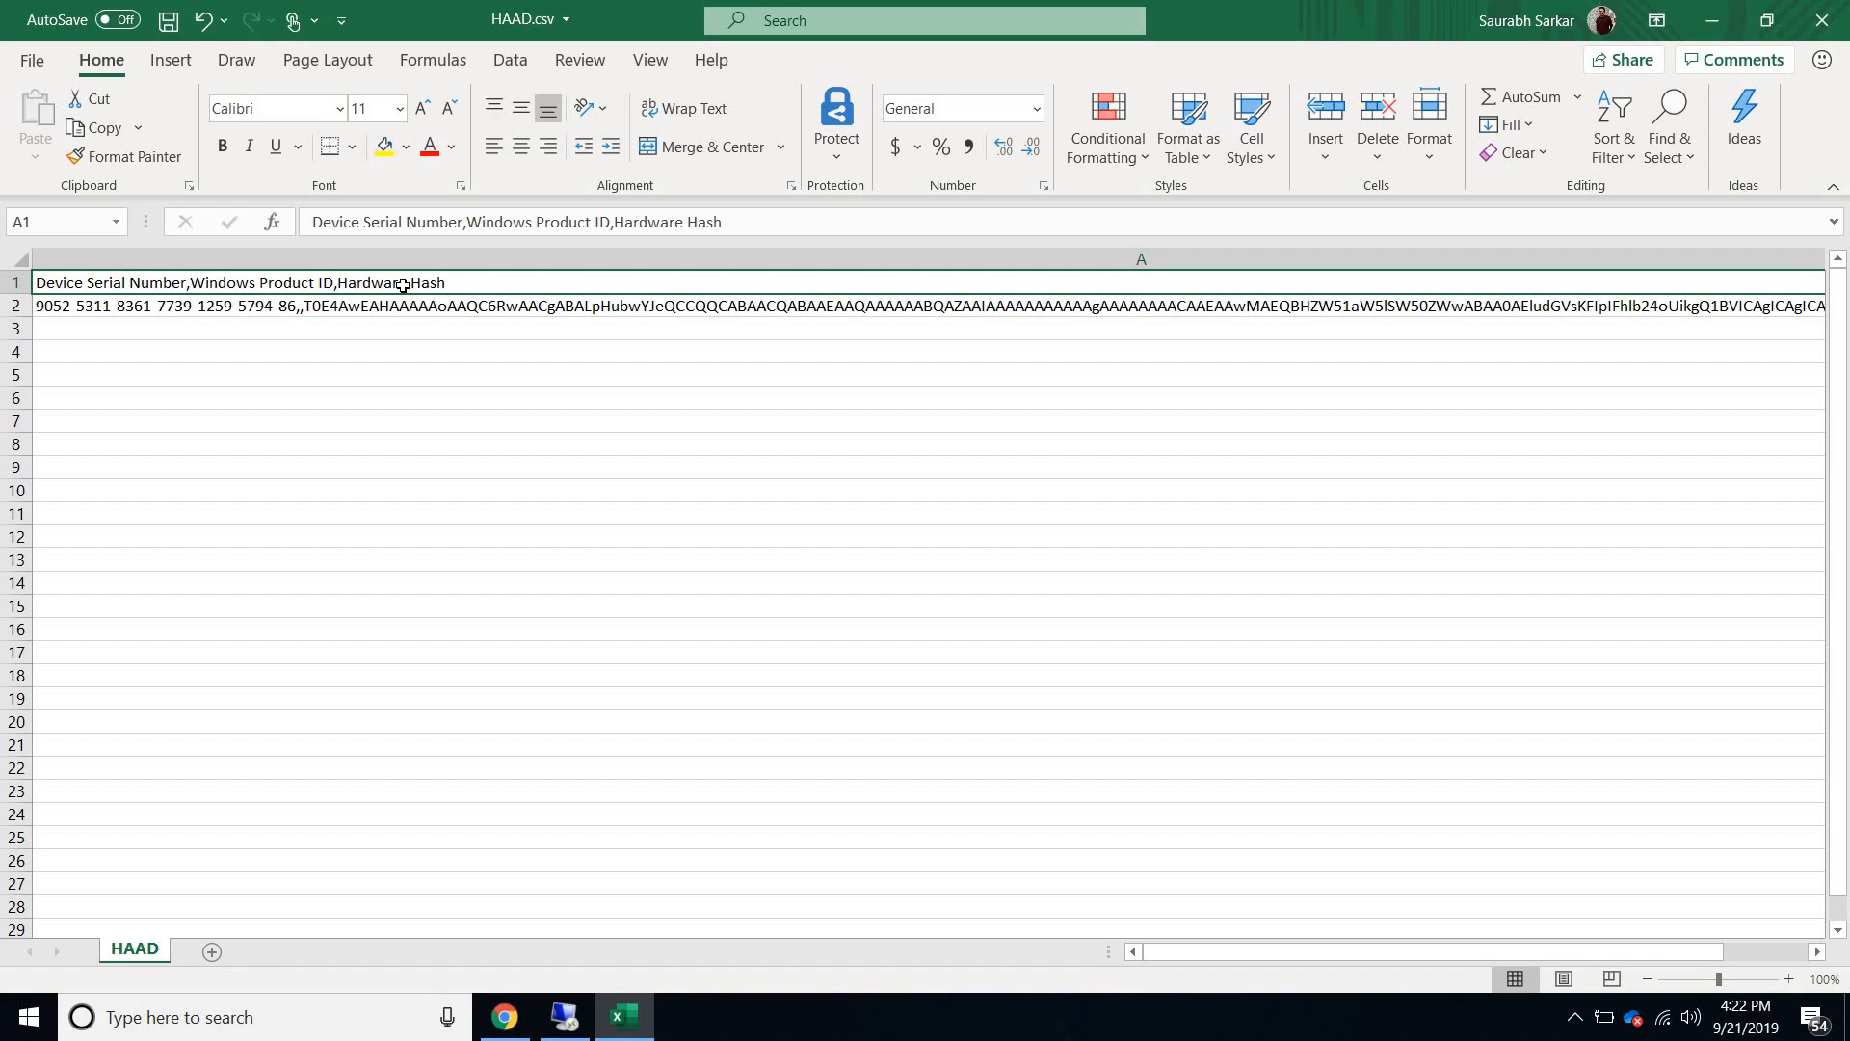
pyautogui.doubleClick(124, 306)
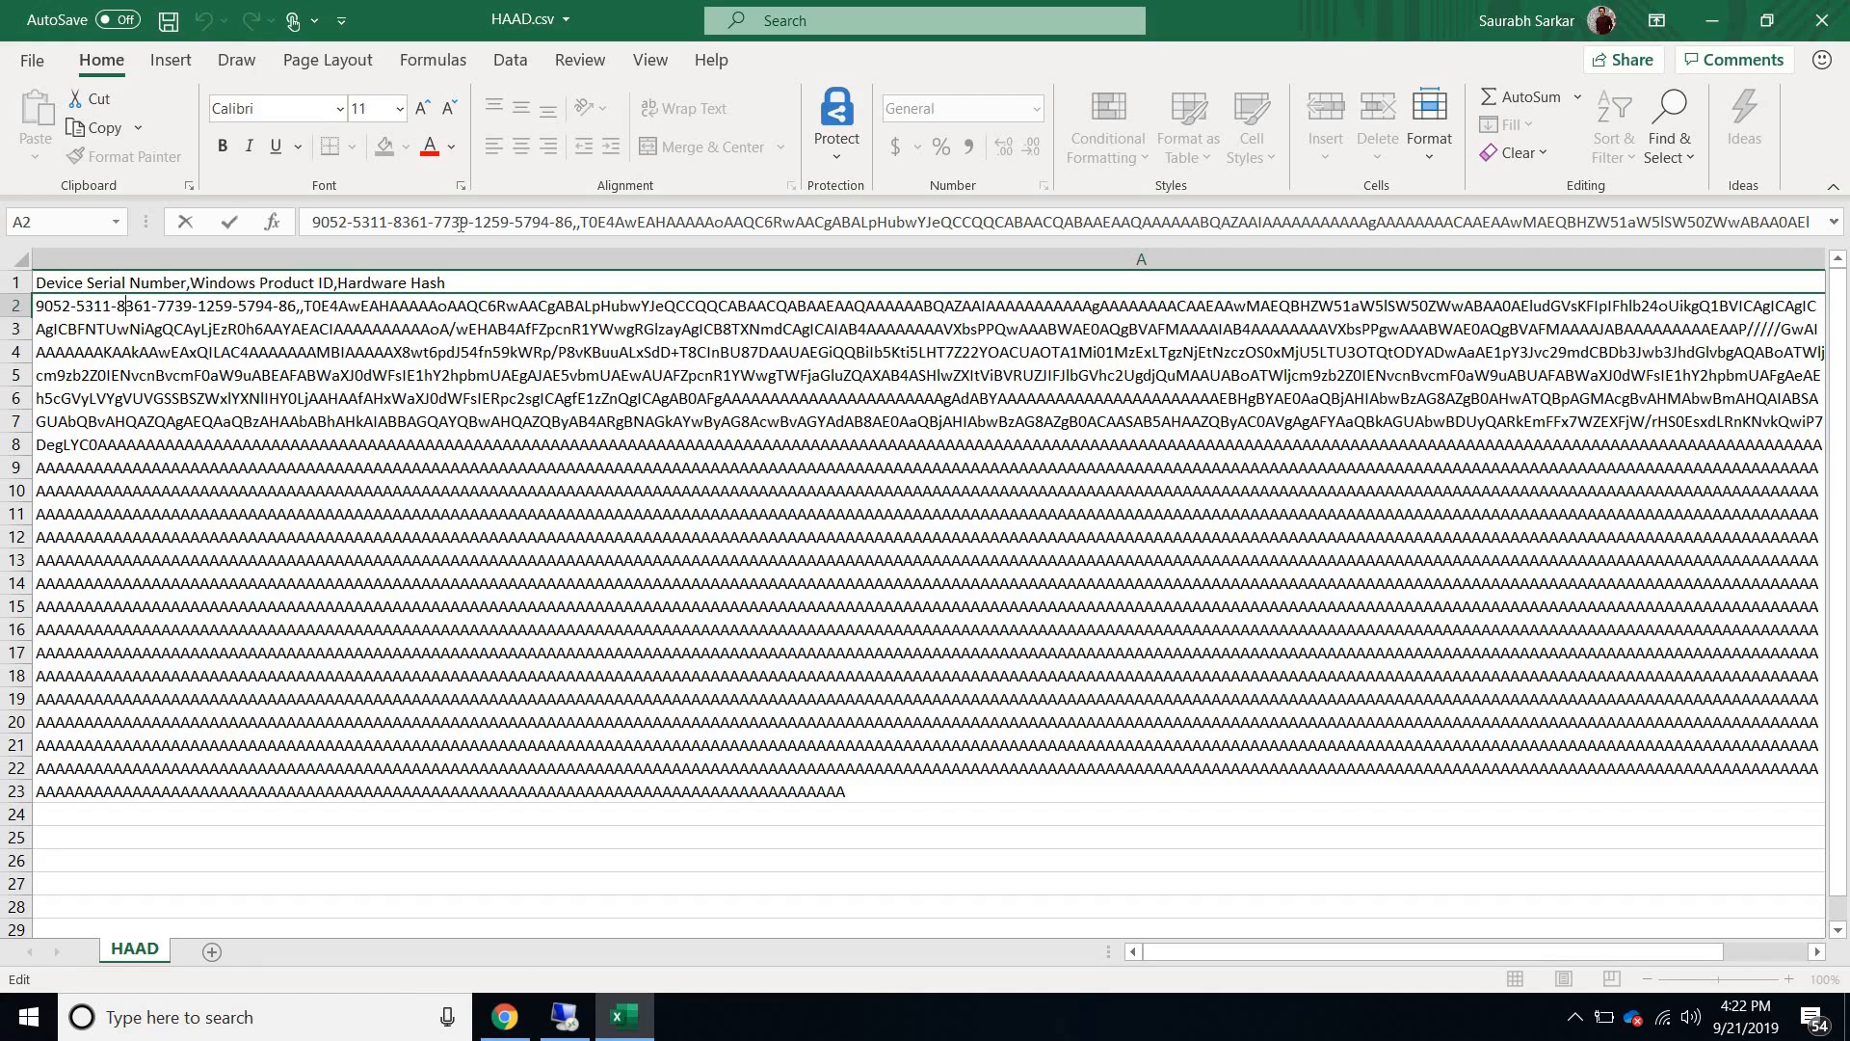
pyautogui.moveTo(563, 224); pyautogui.dragTo(312, 223)
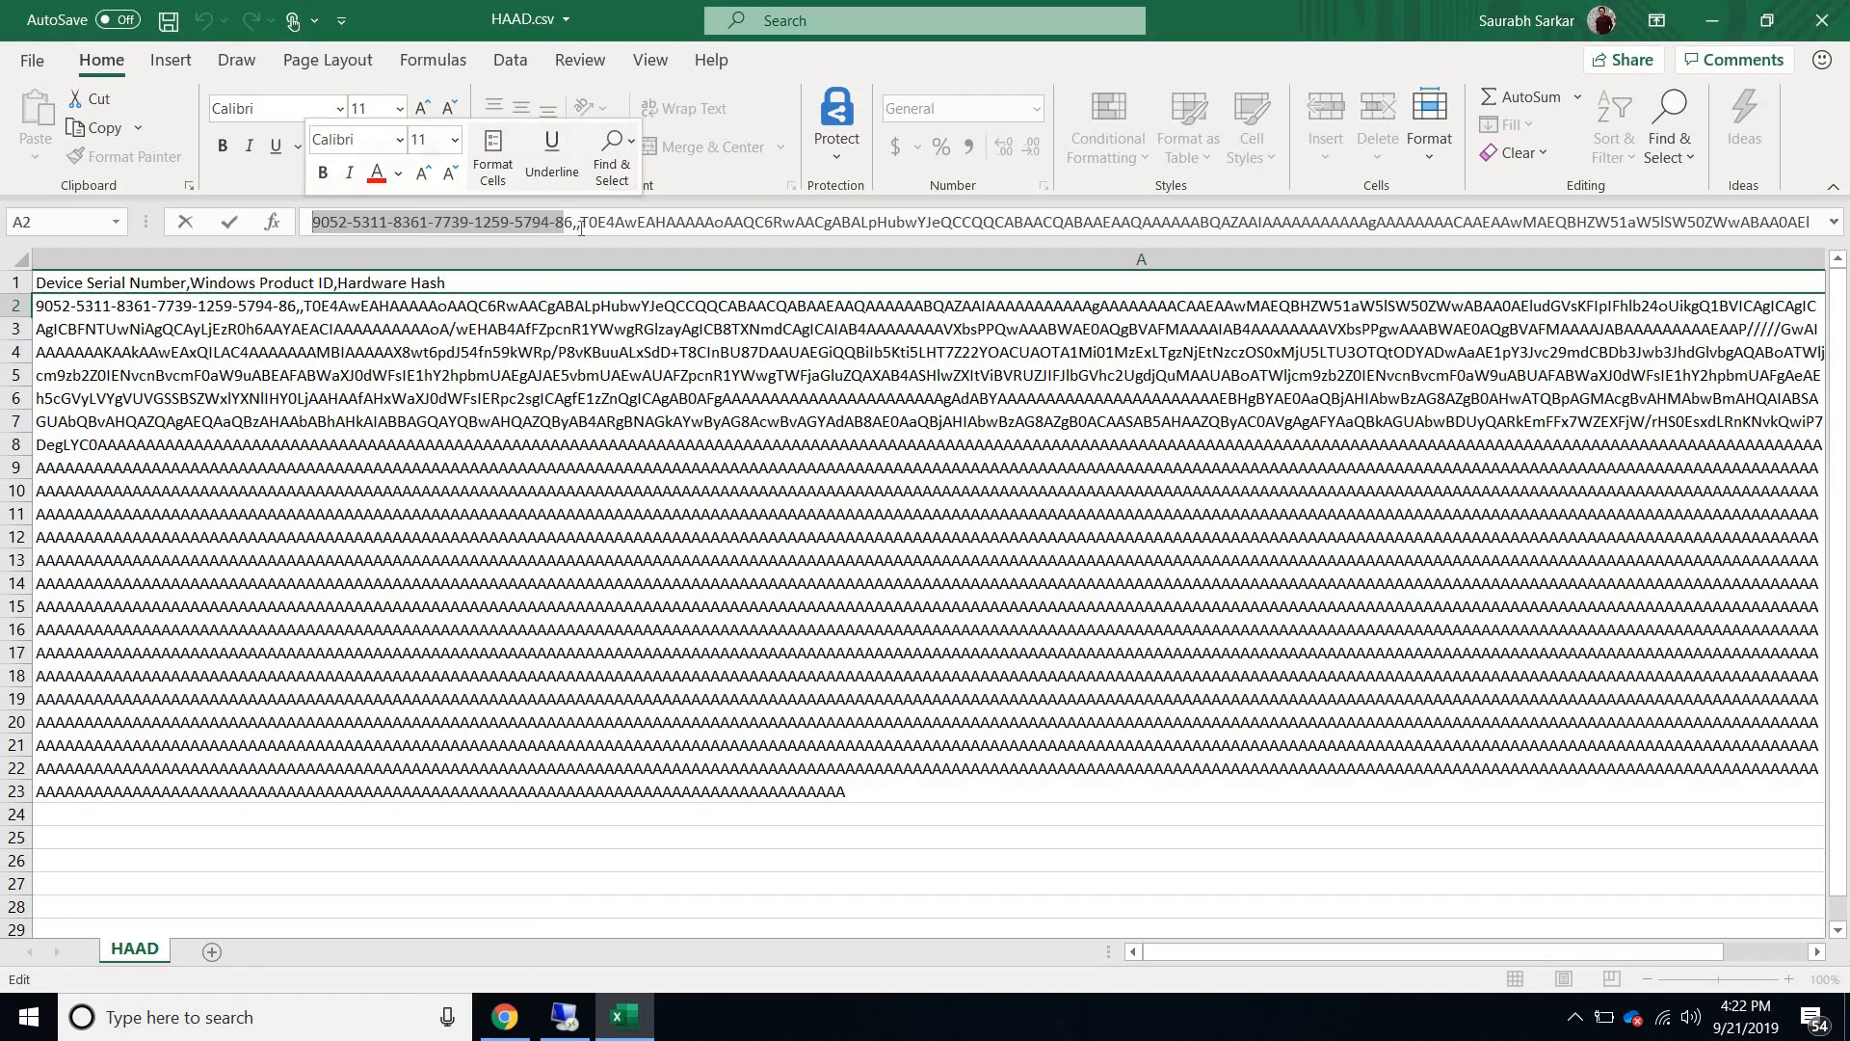
pyautogui.moveTo(572, 223); pyautogui.dragTo(1004, 223)
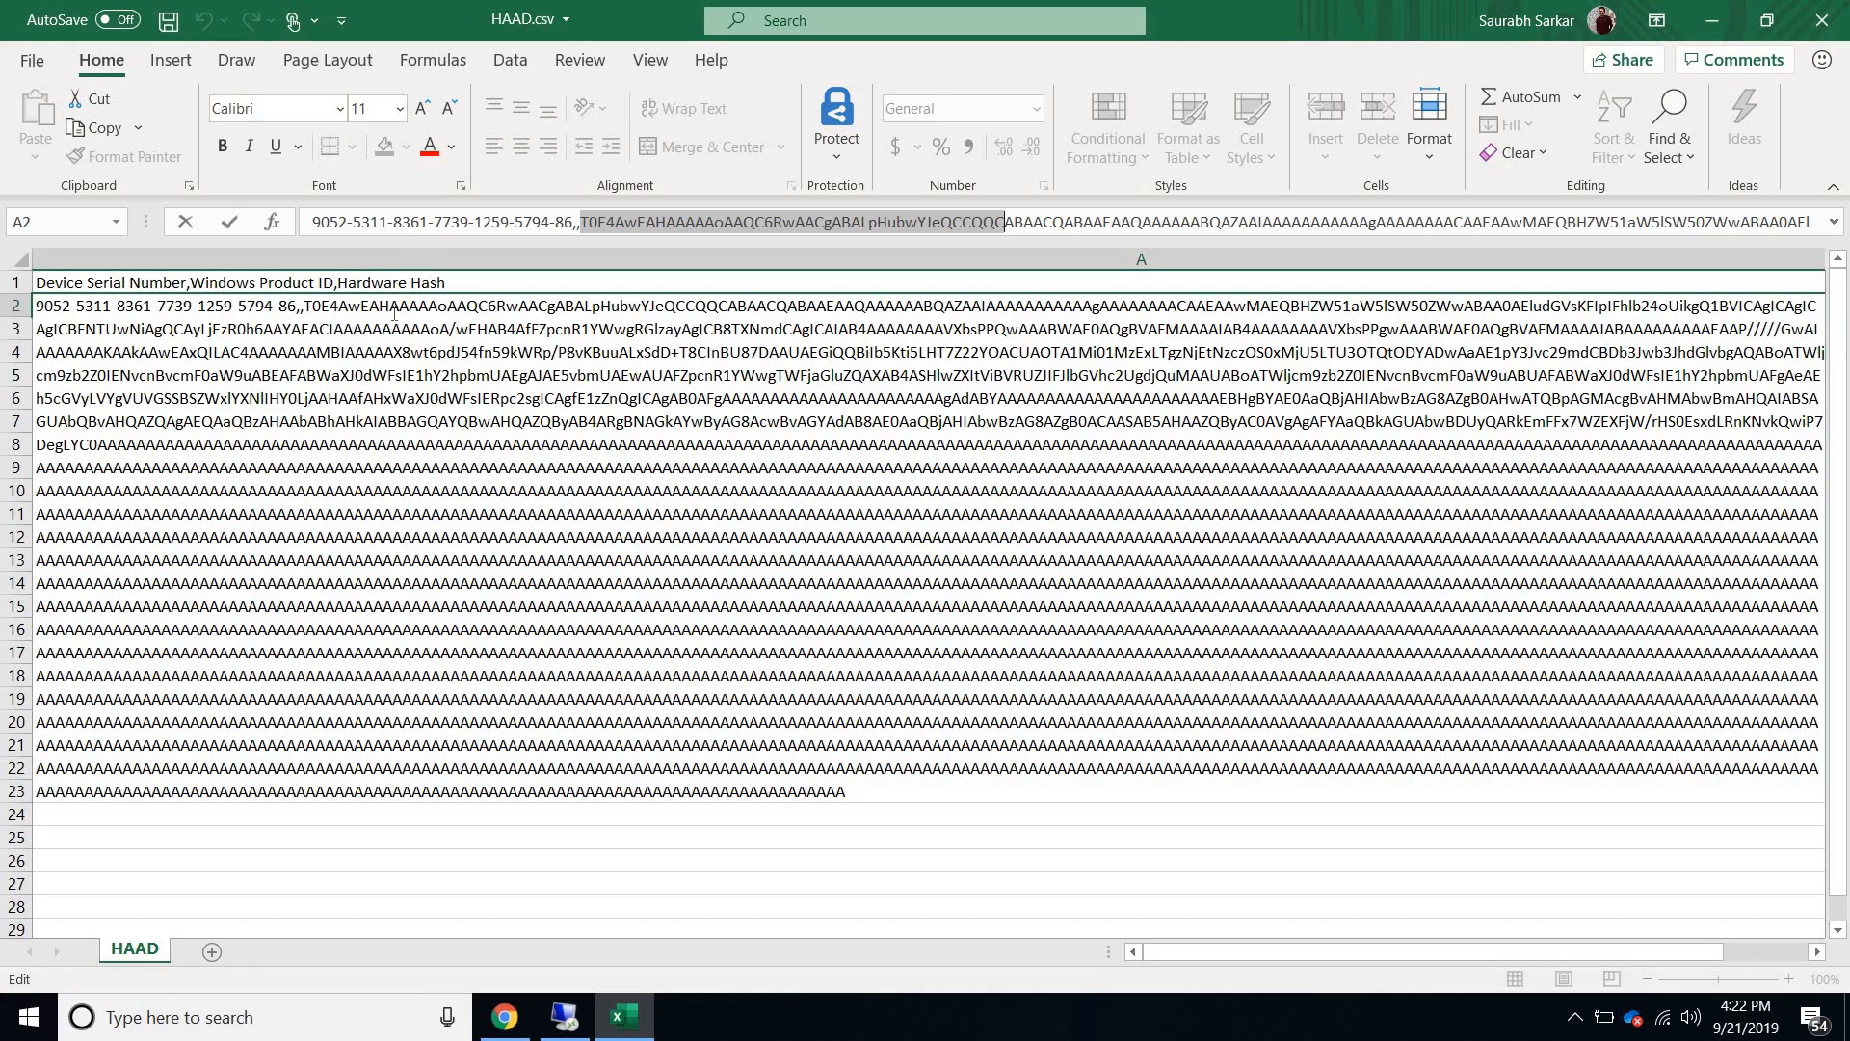
pyautogui.click(578, 208)
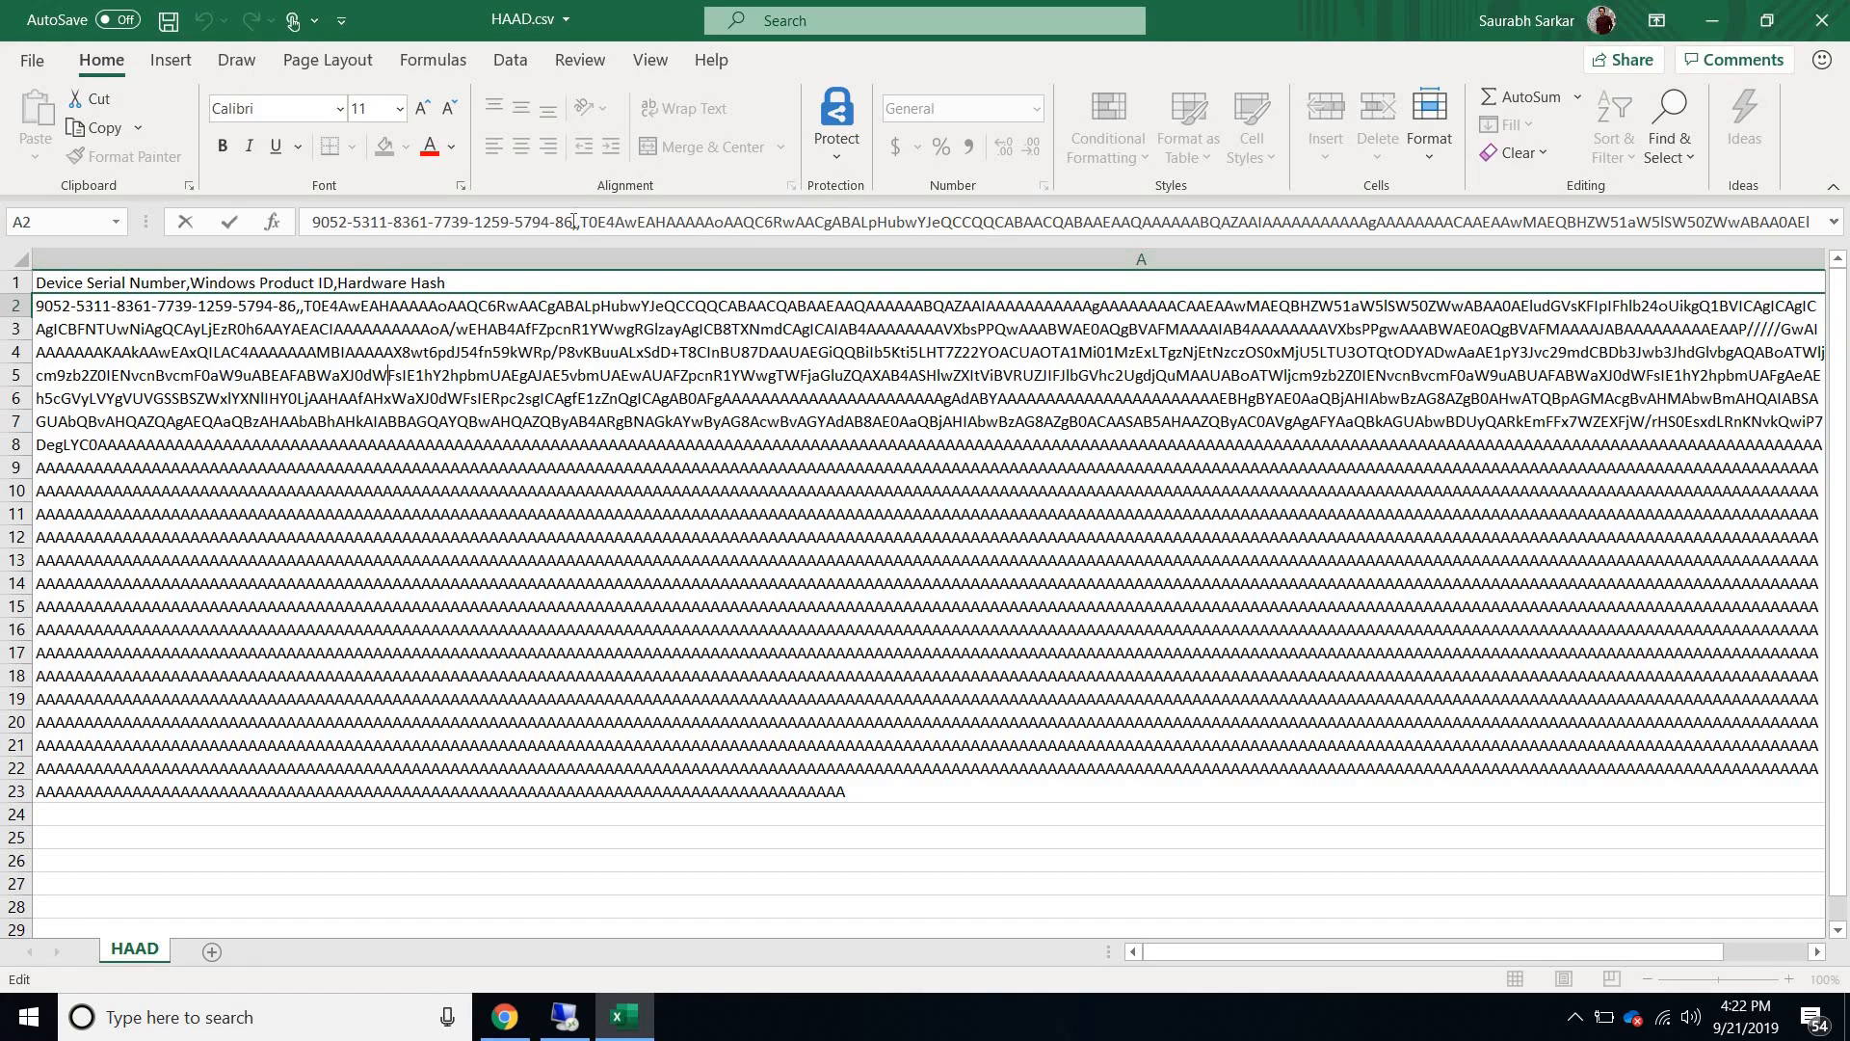
pyautogui.moveTo(433, 209); pyautogui.dragTo(314, 221)
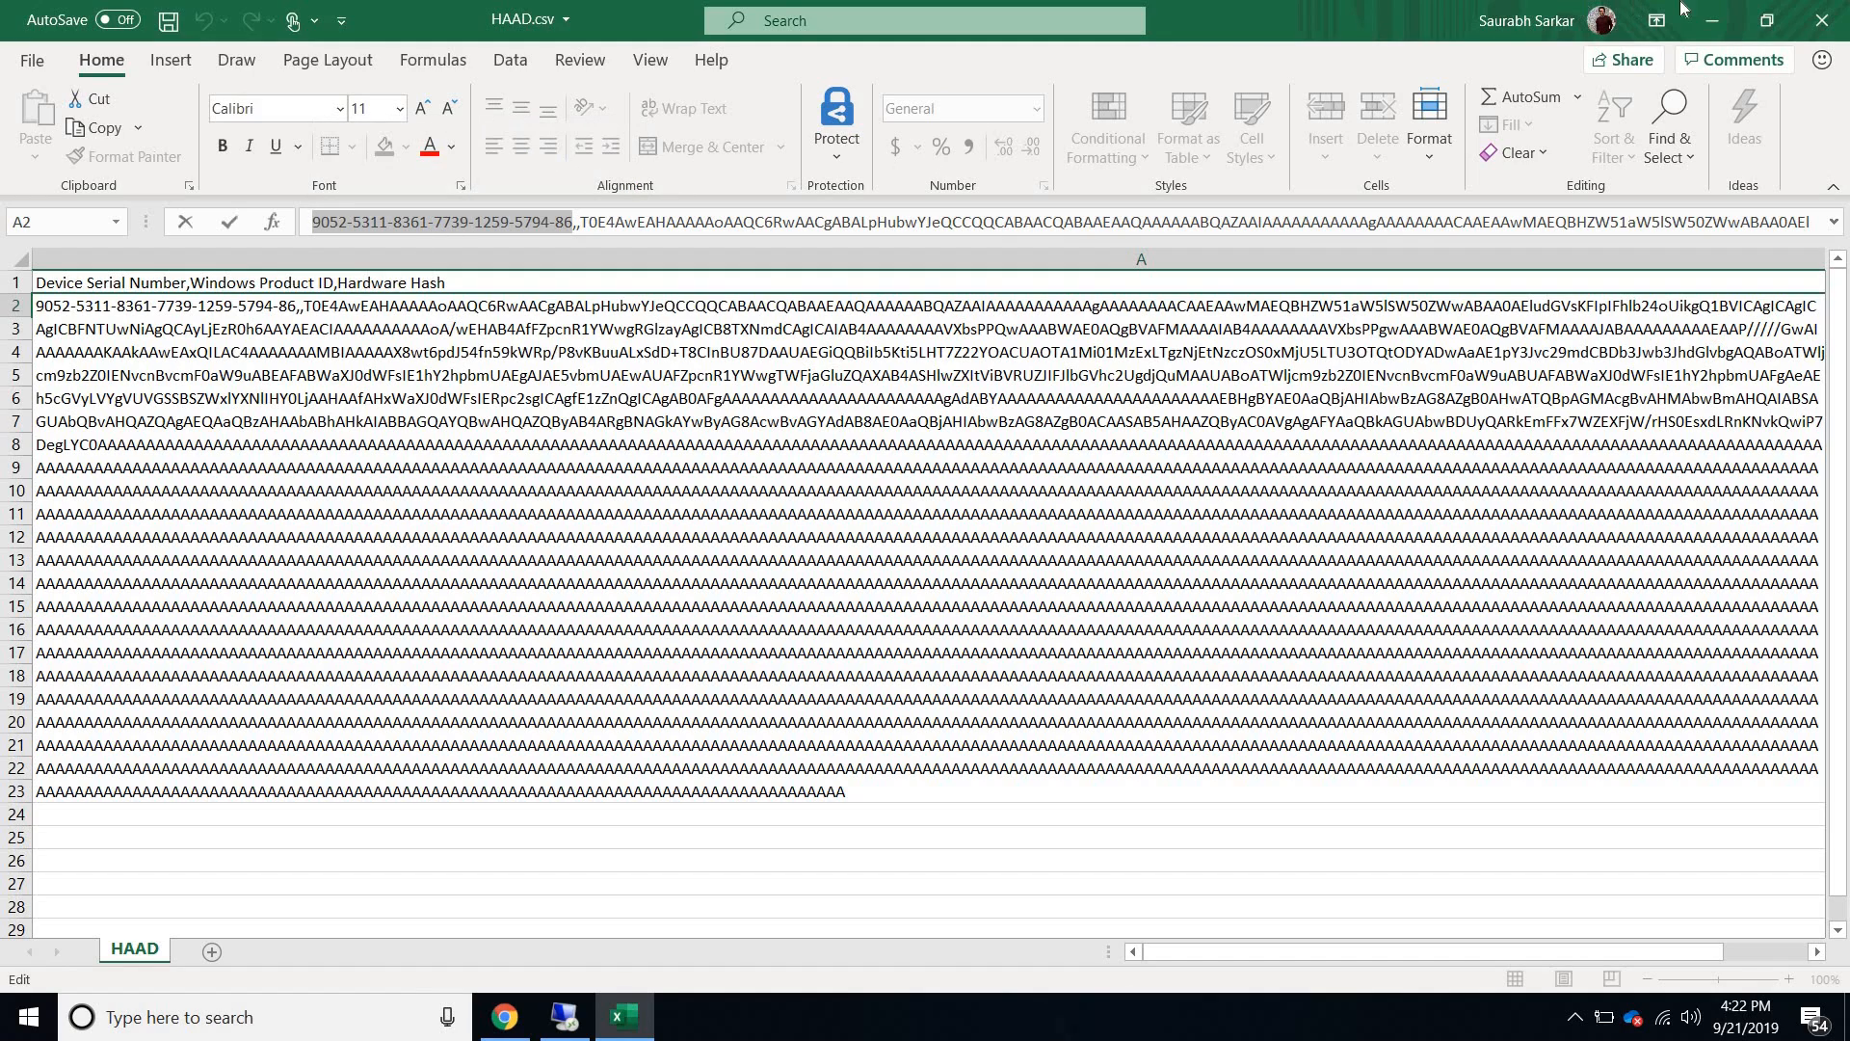
pyautogui.click(1822, 27)
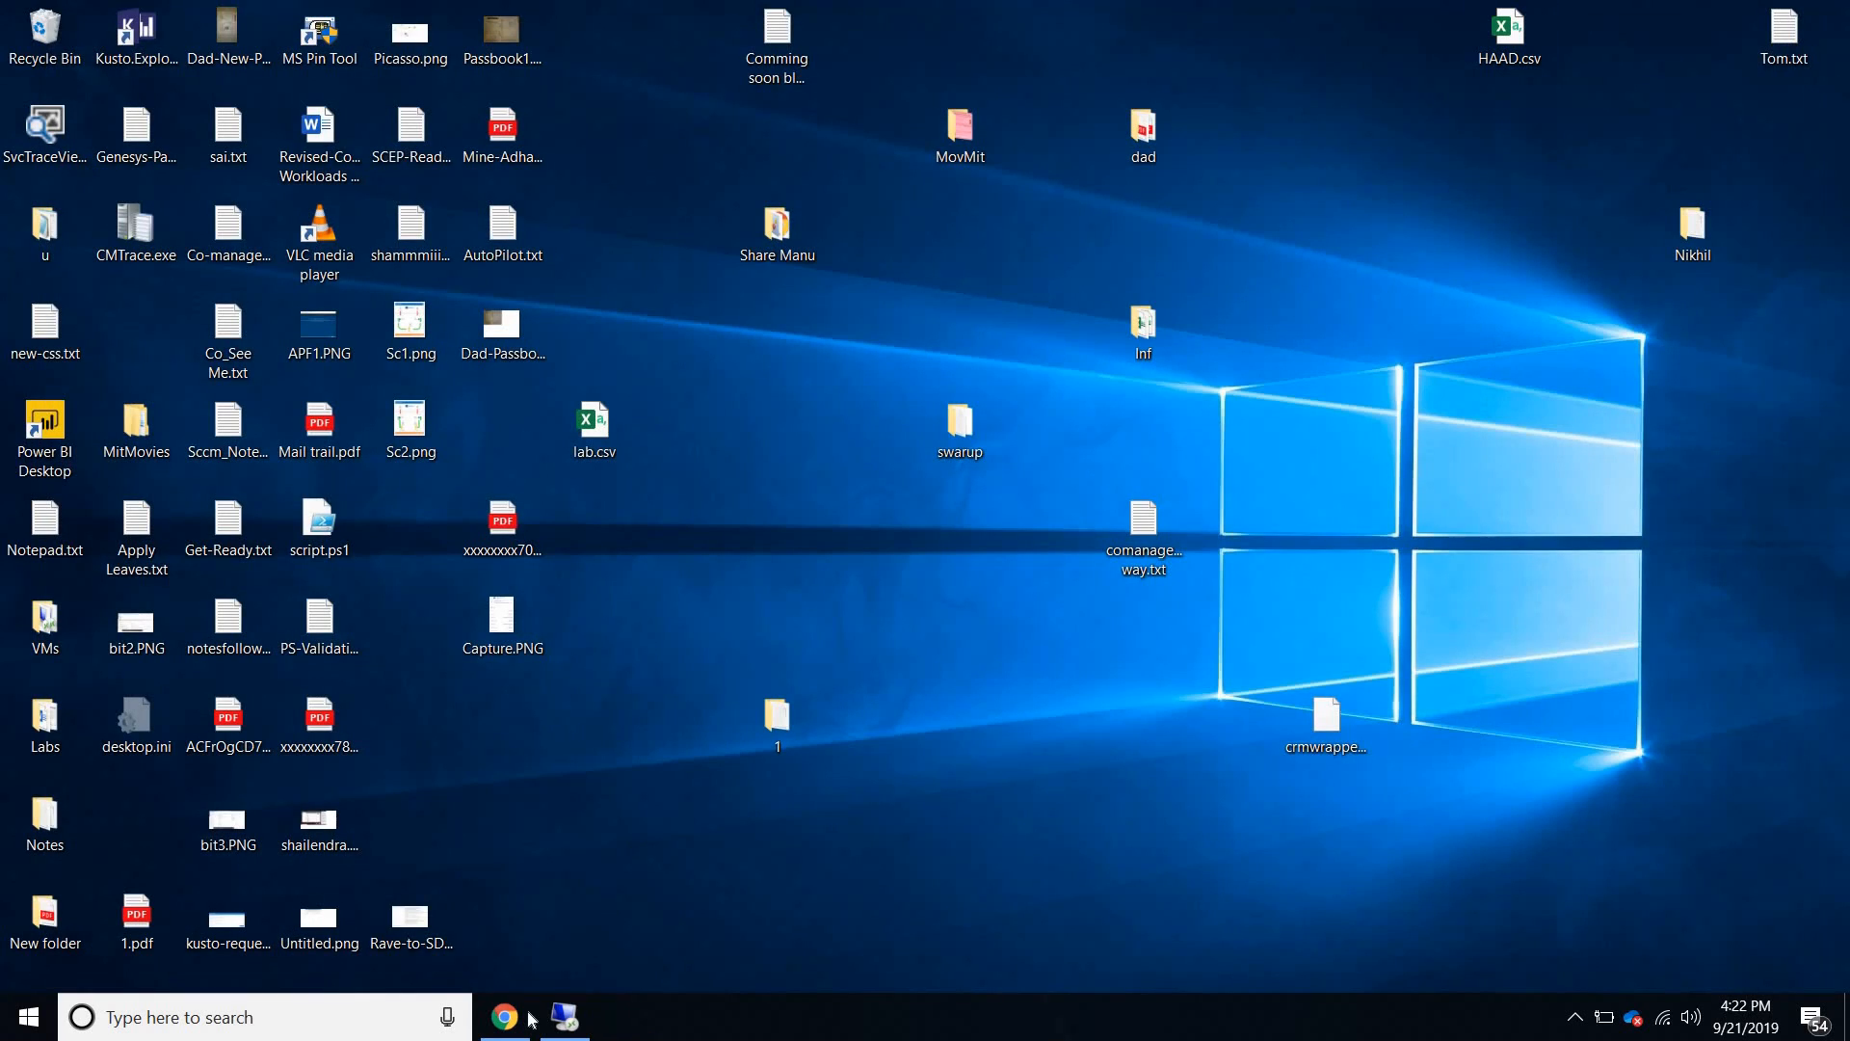
# - Import HAAD.csv into the Windows Autopilot devices list in Chrome, reviewing the formatting requirements, and check the import notification
pyautogui.click(505, 1016)
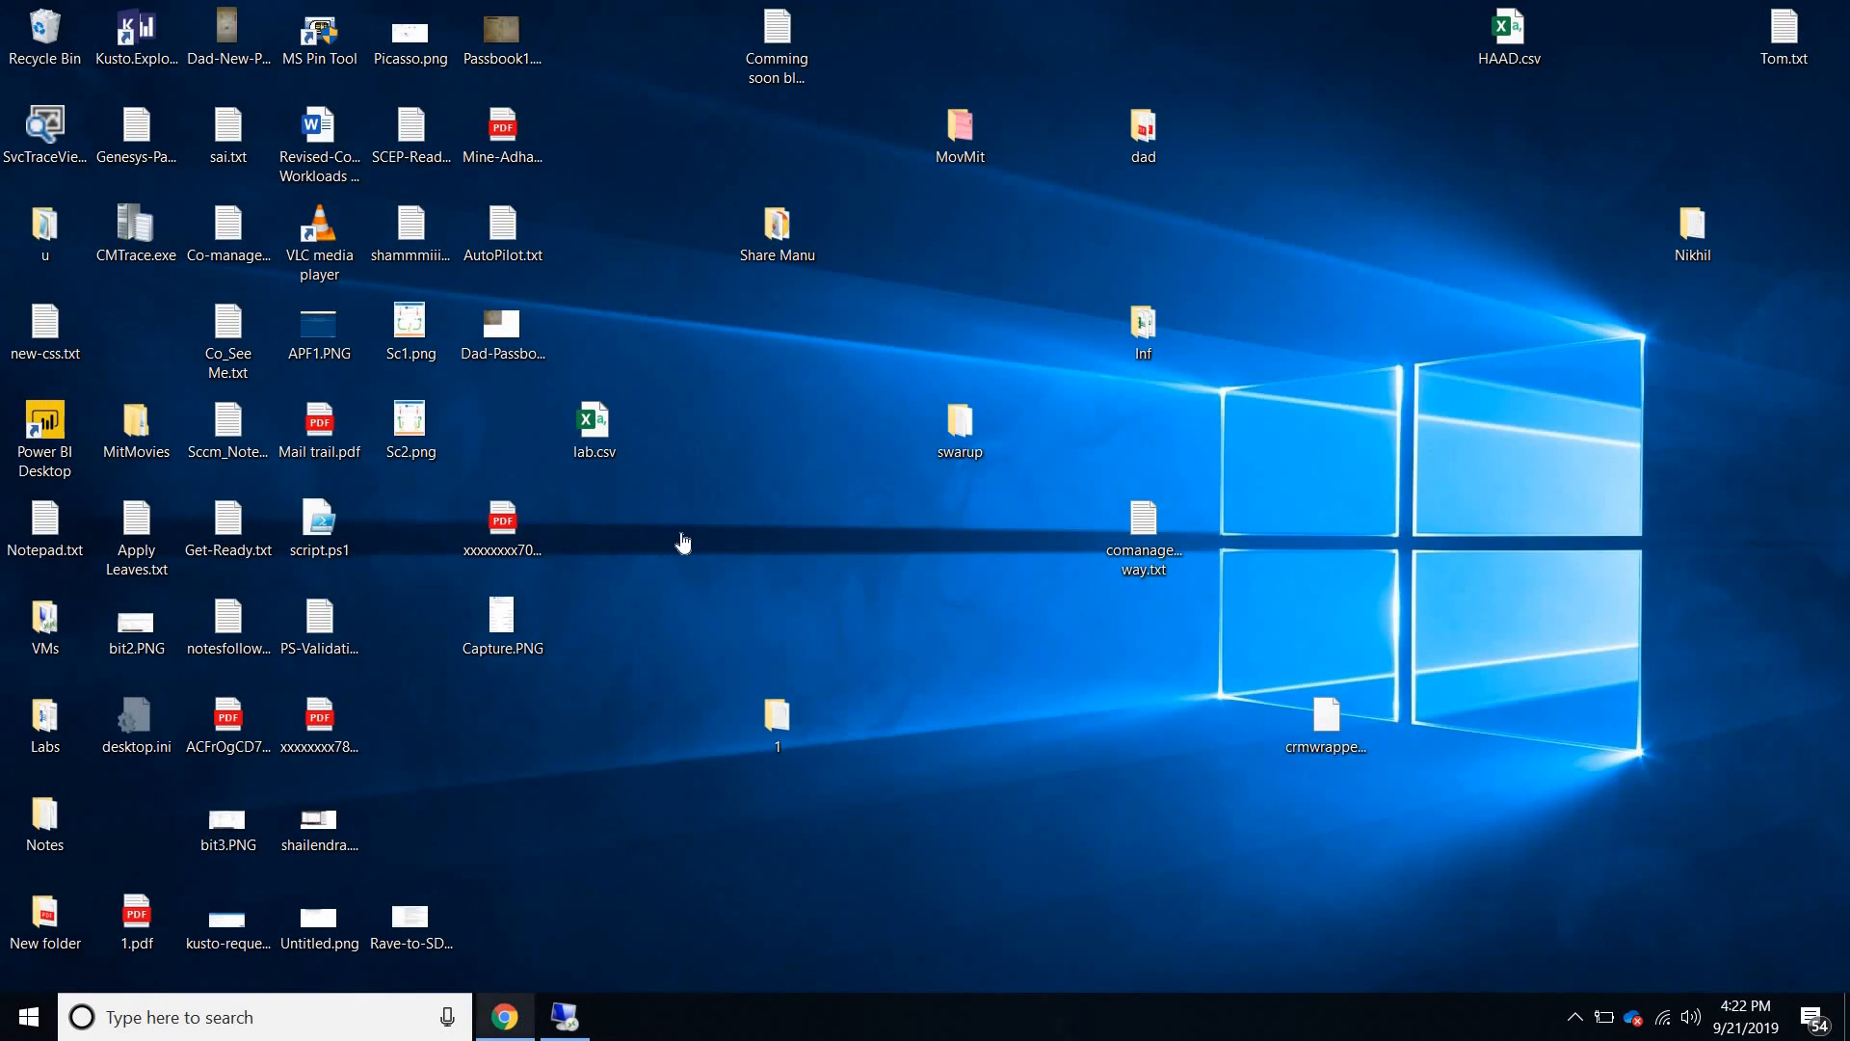
pyautogui.click(526, 245)
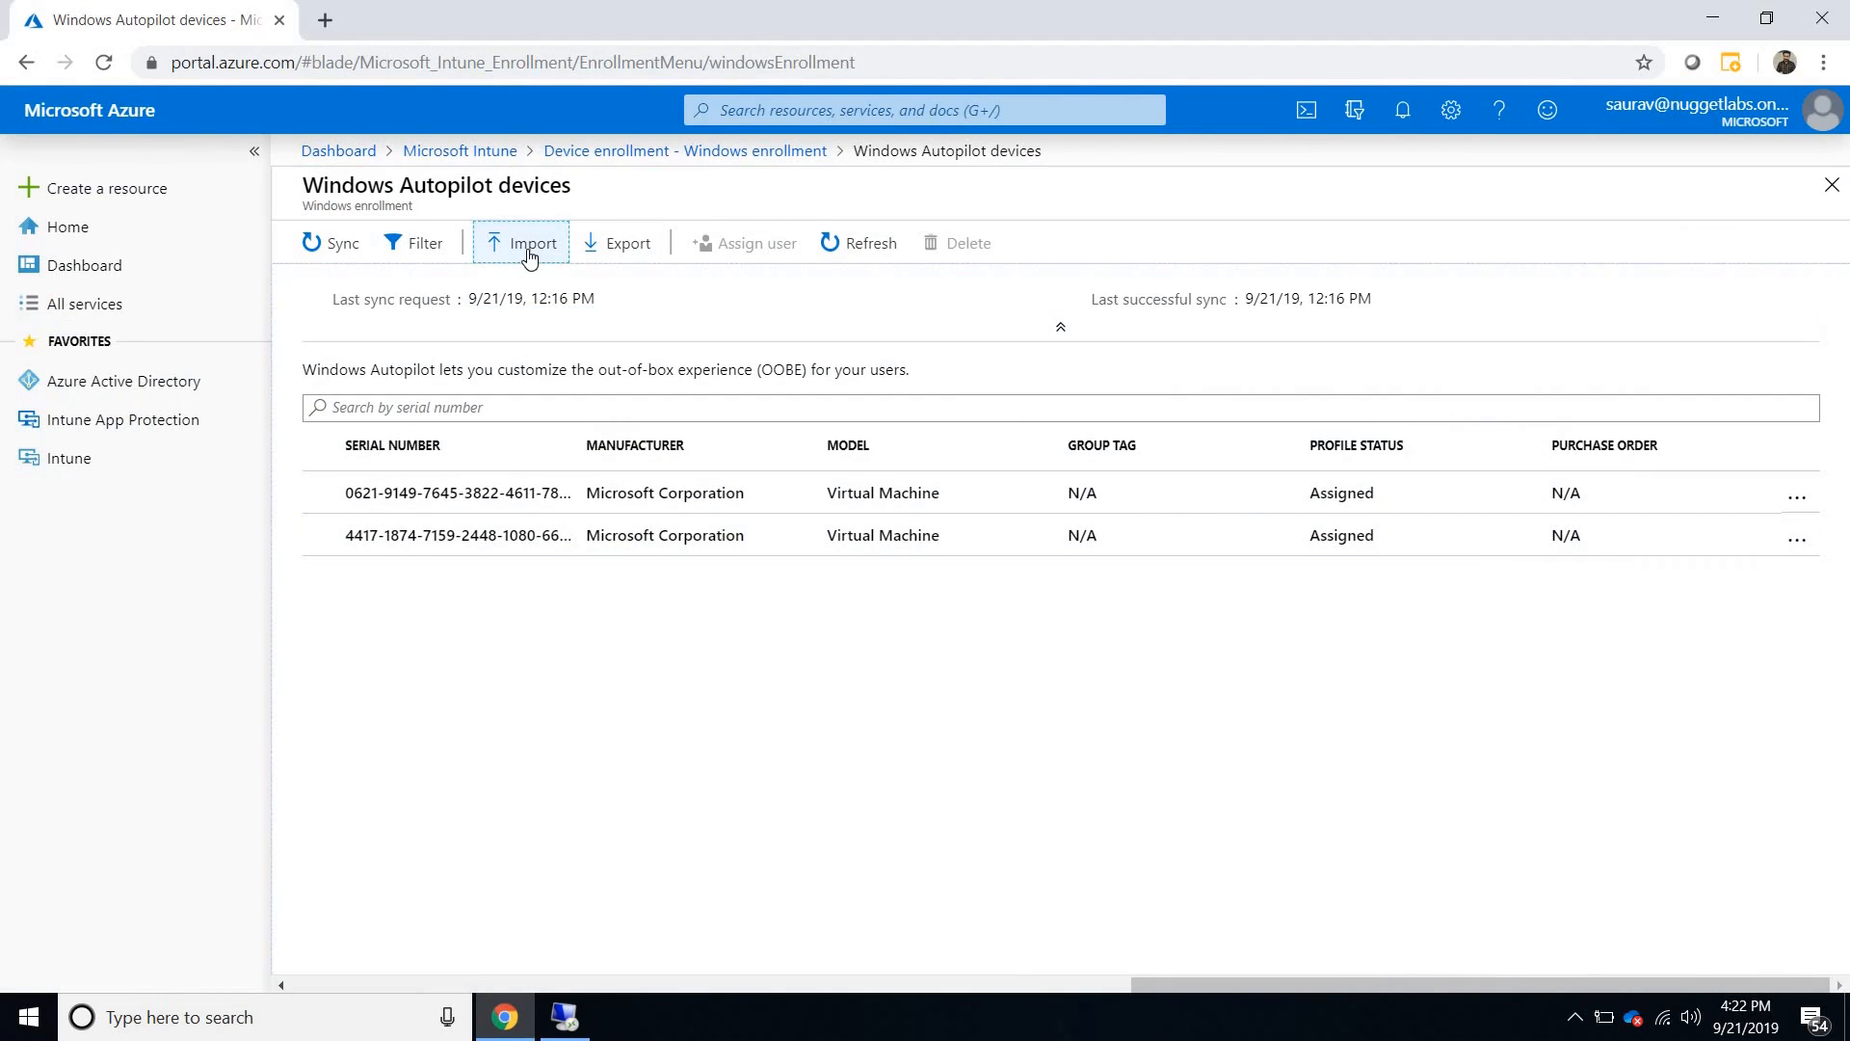
pyautogui.click(1805, 439)
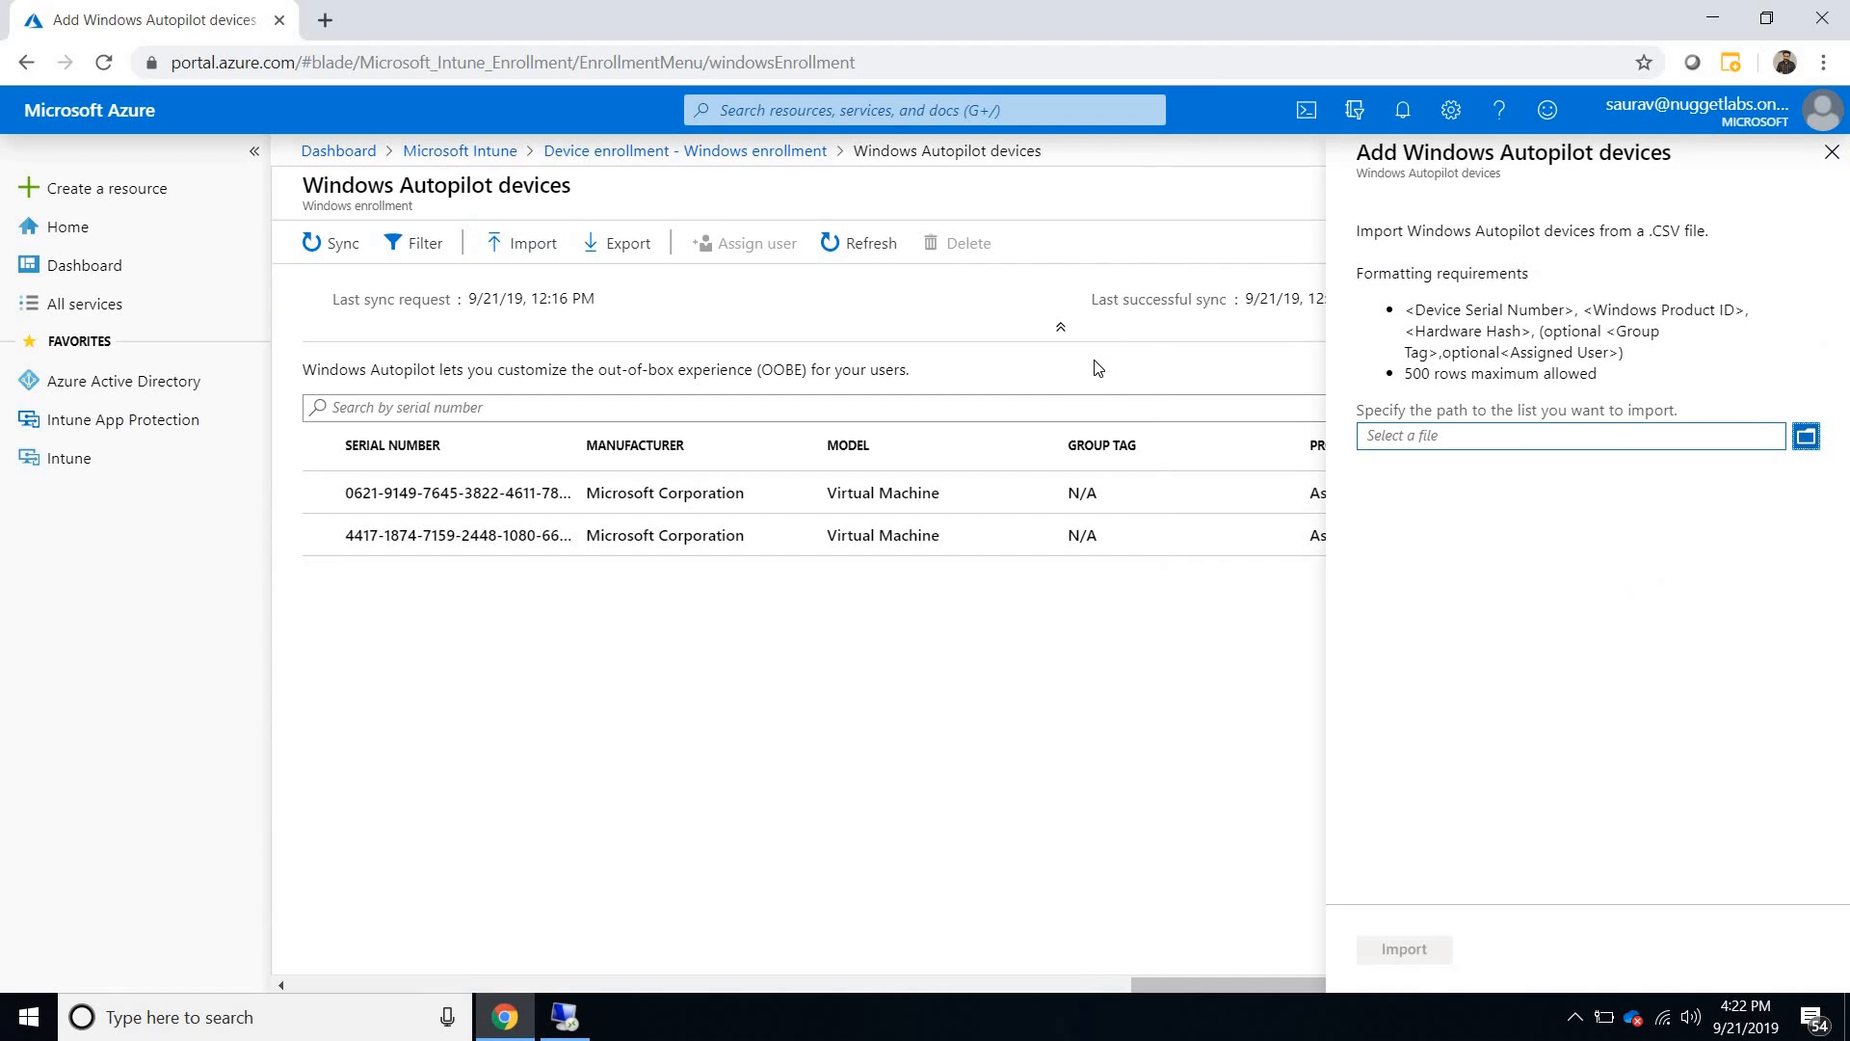
pyautogui.click(309, 215)
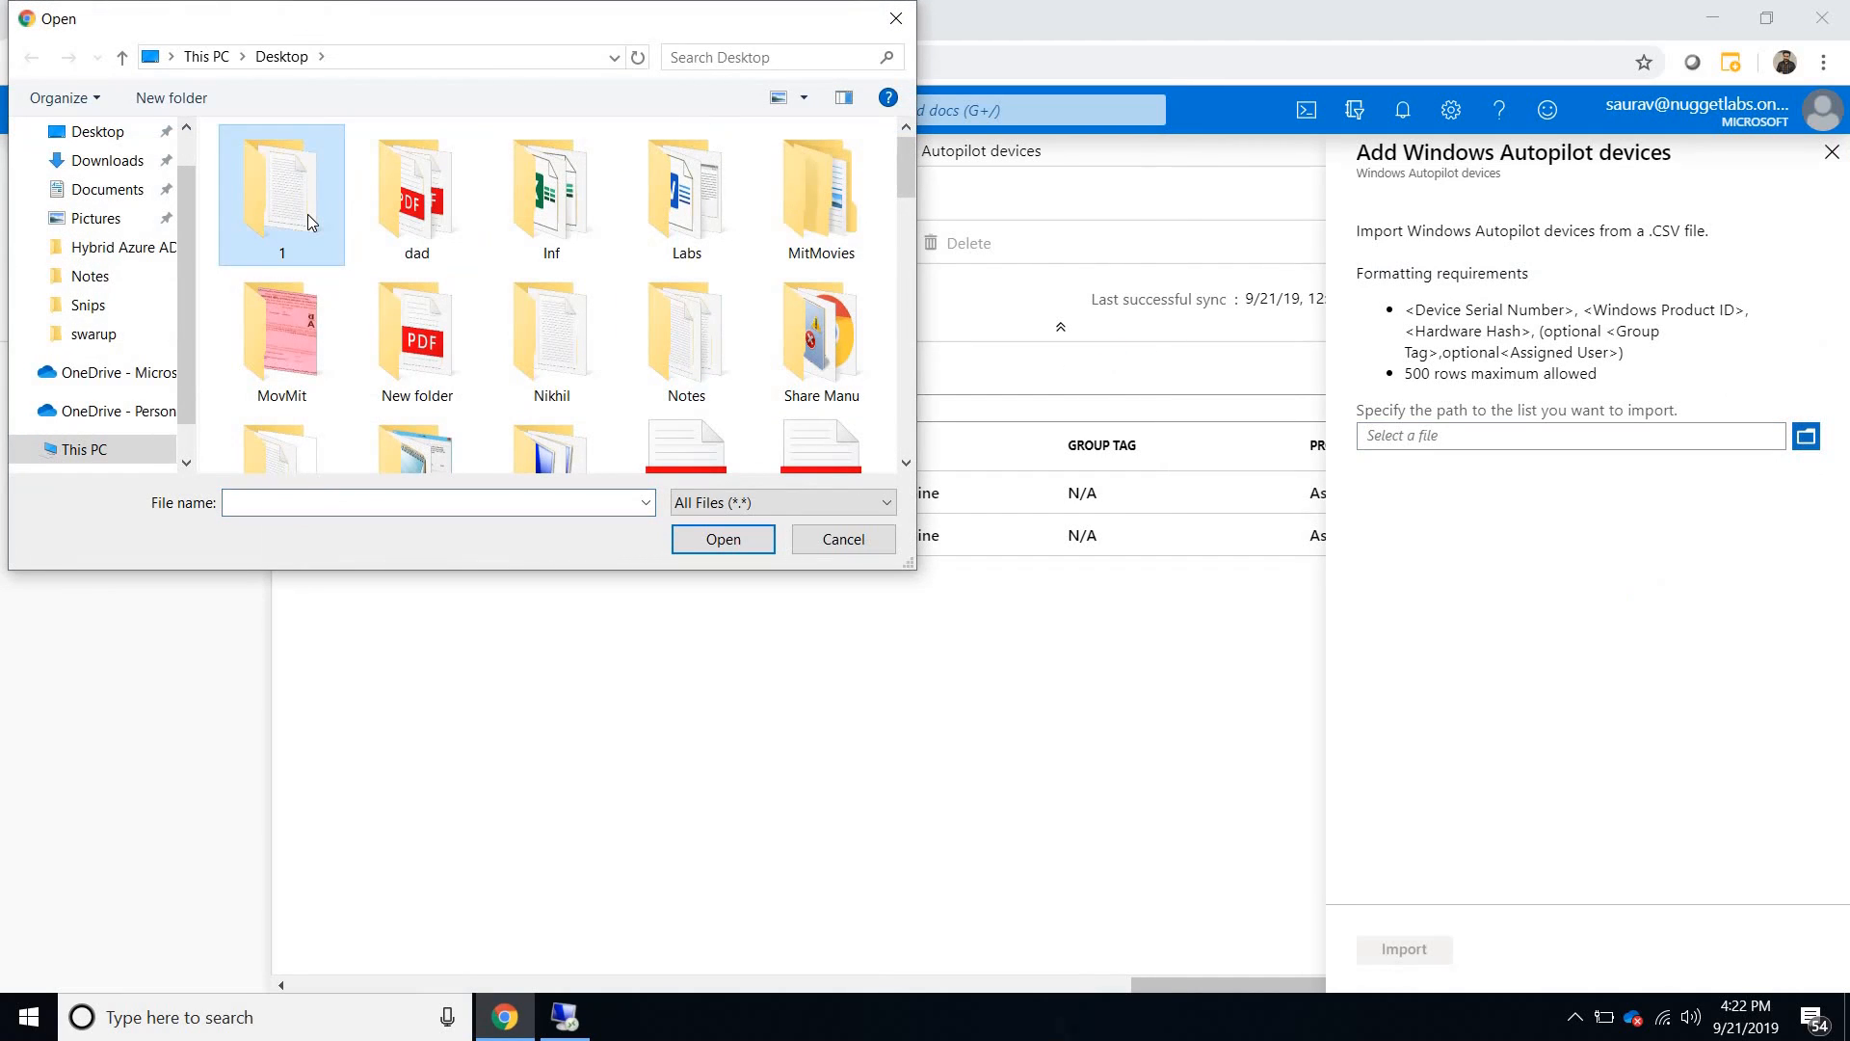
pyautogui.press('h')
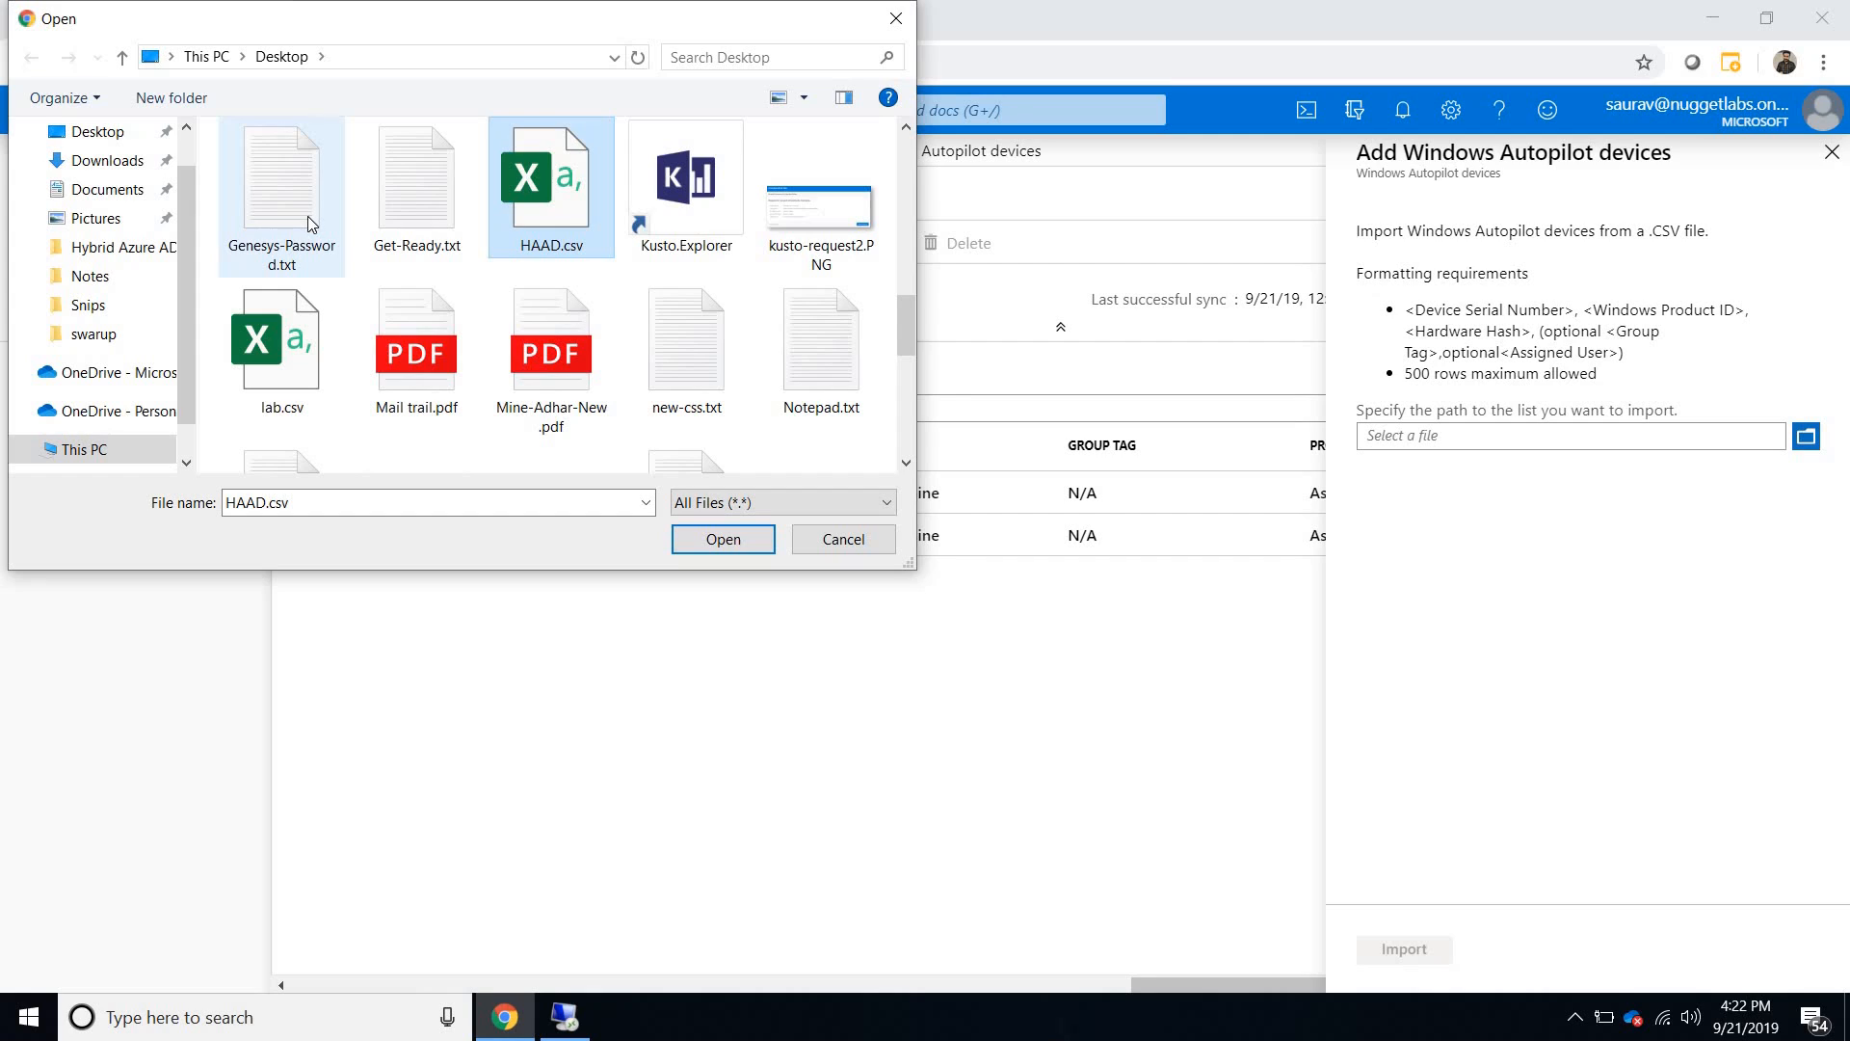
pyautogui.click(702, 539)
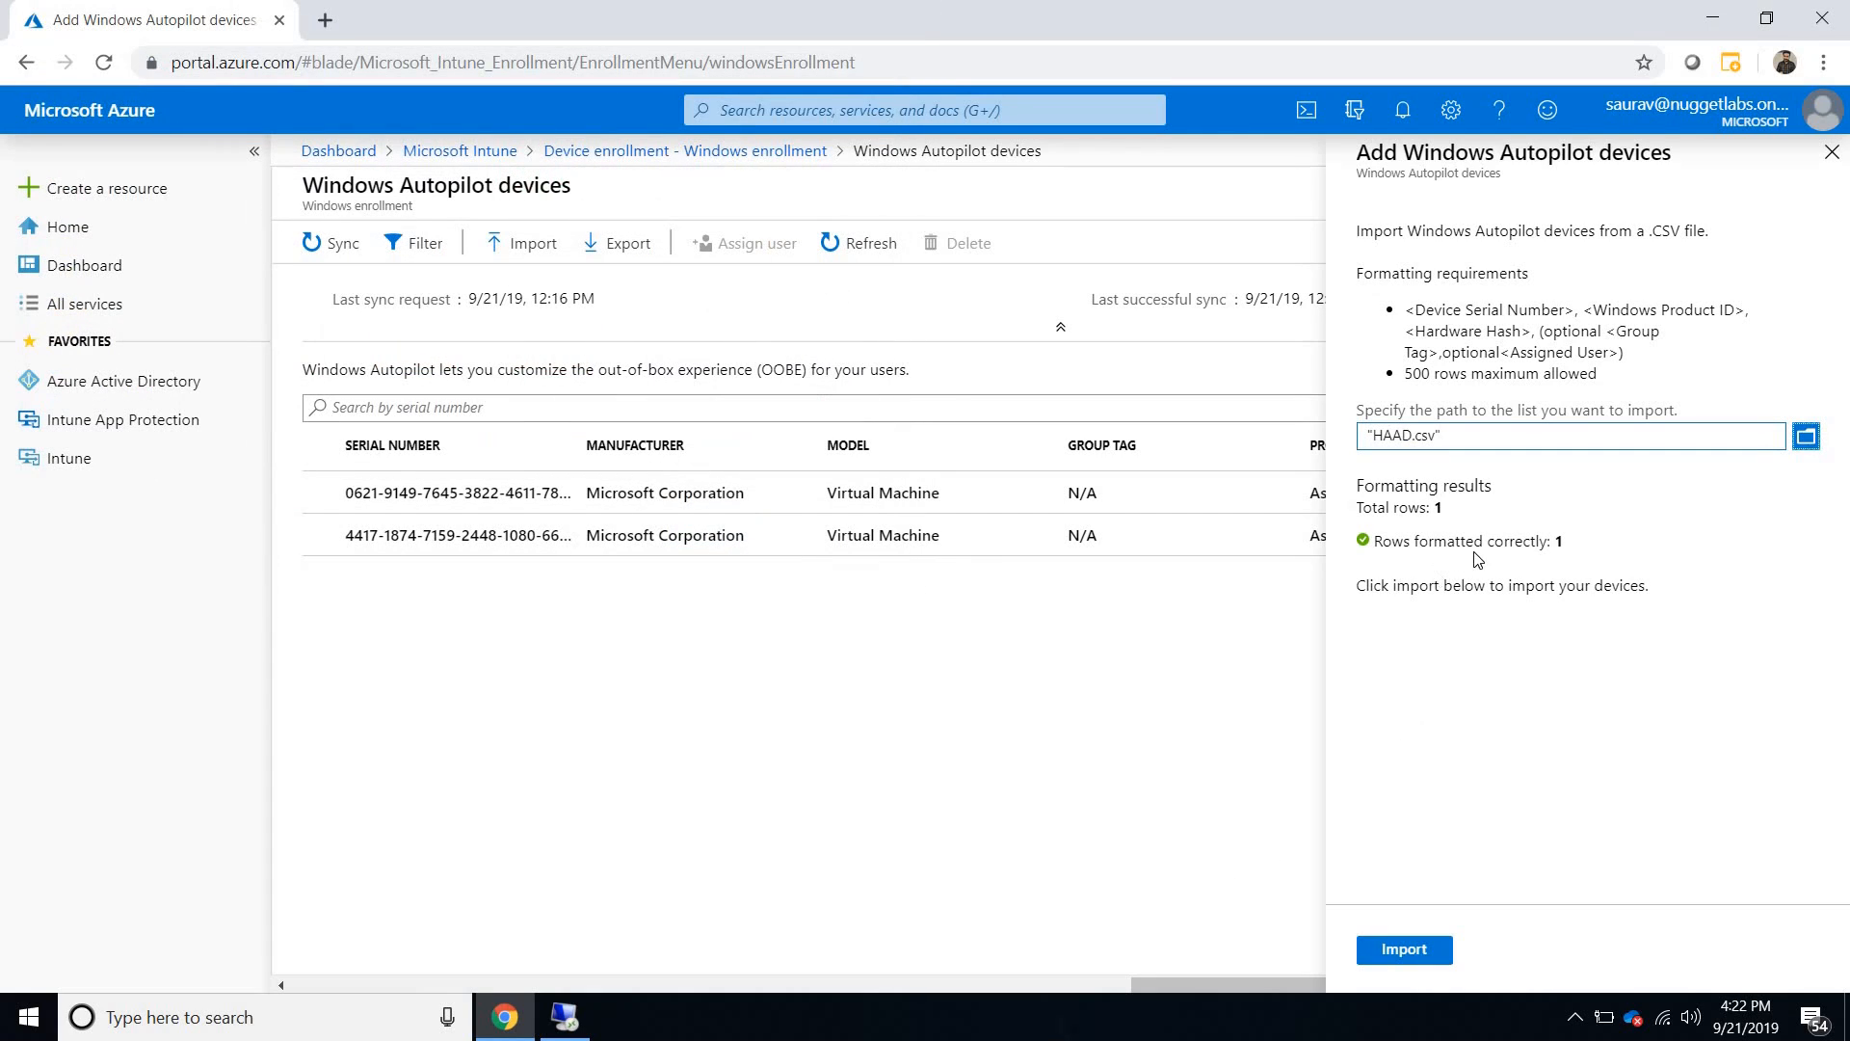
pyautogui.moveTo(1404, 541); pyautogui.dragTo(1562, 541)
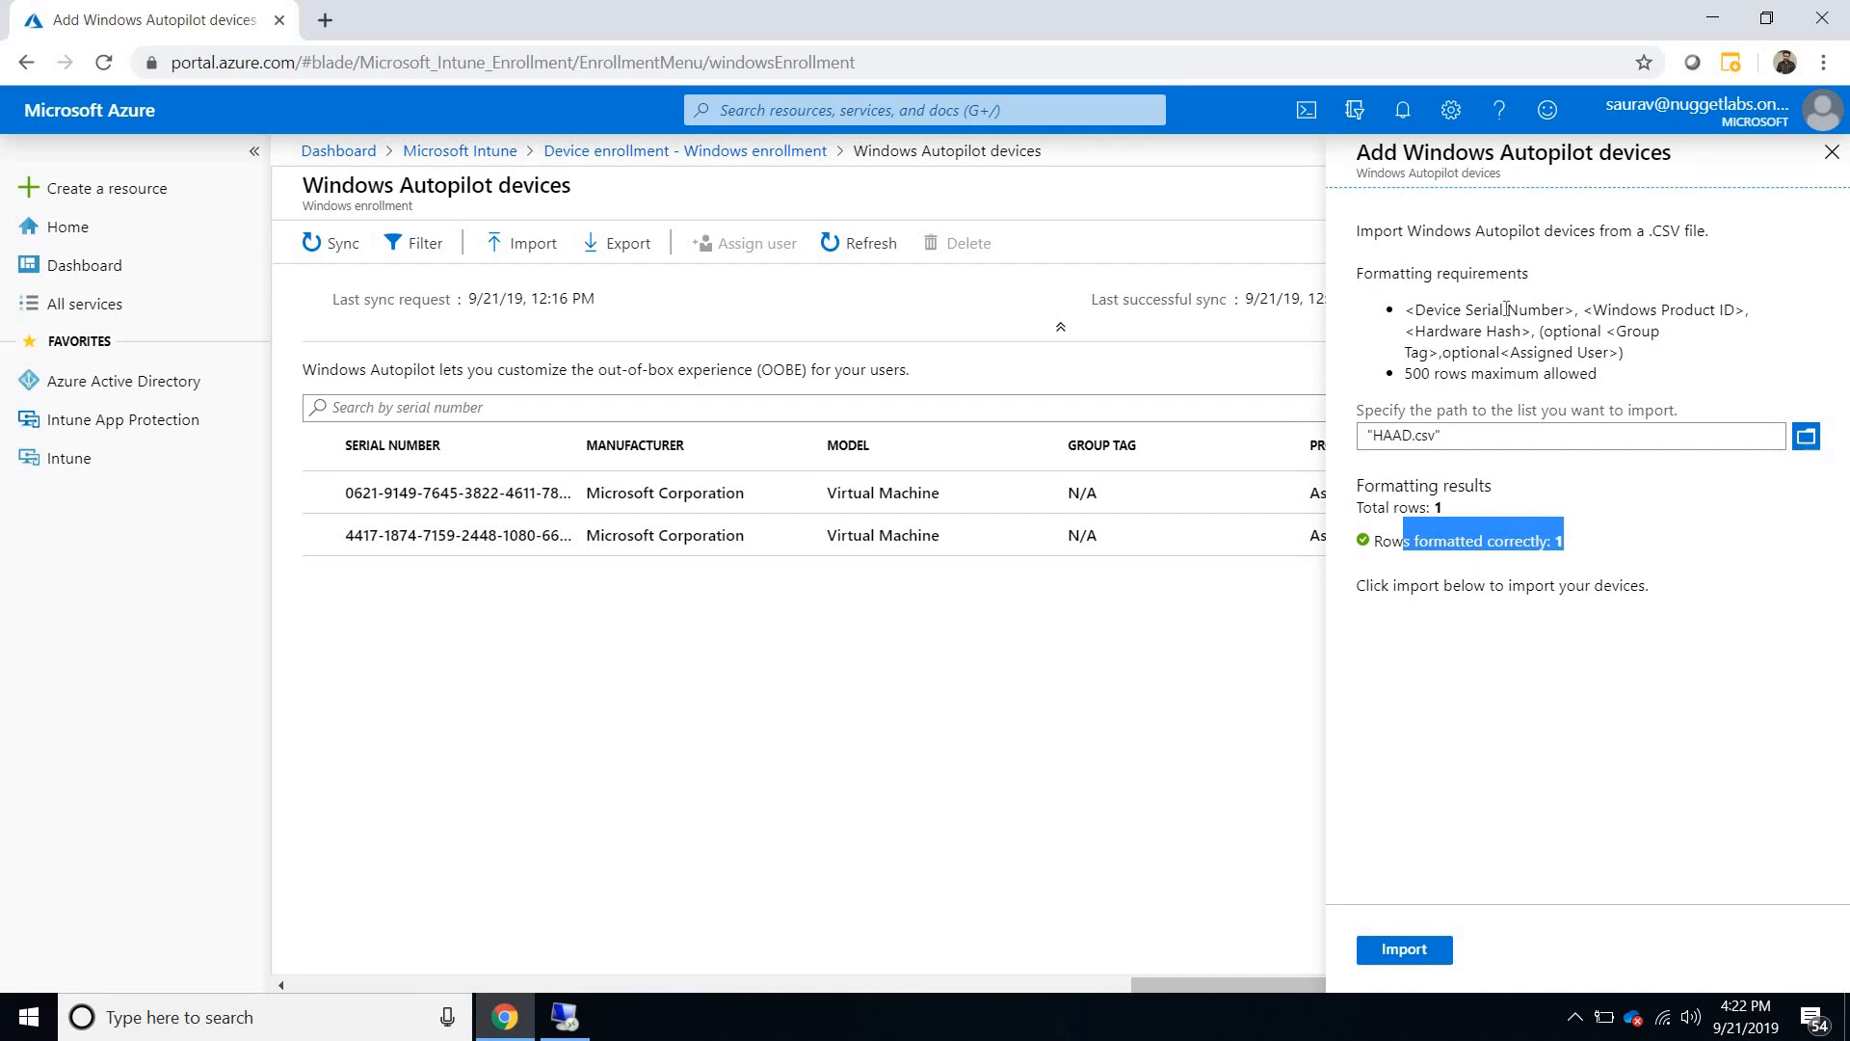
pyautogui.moveTo(1405, 311); pyautogui.dragTo(1641, 359)
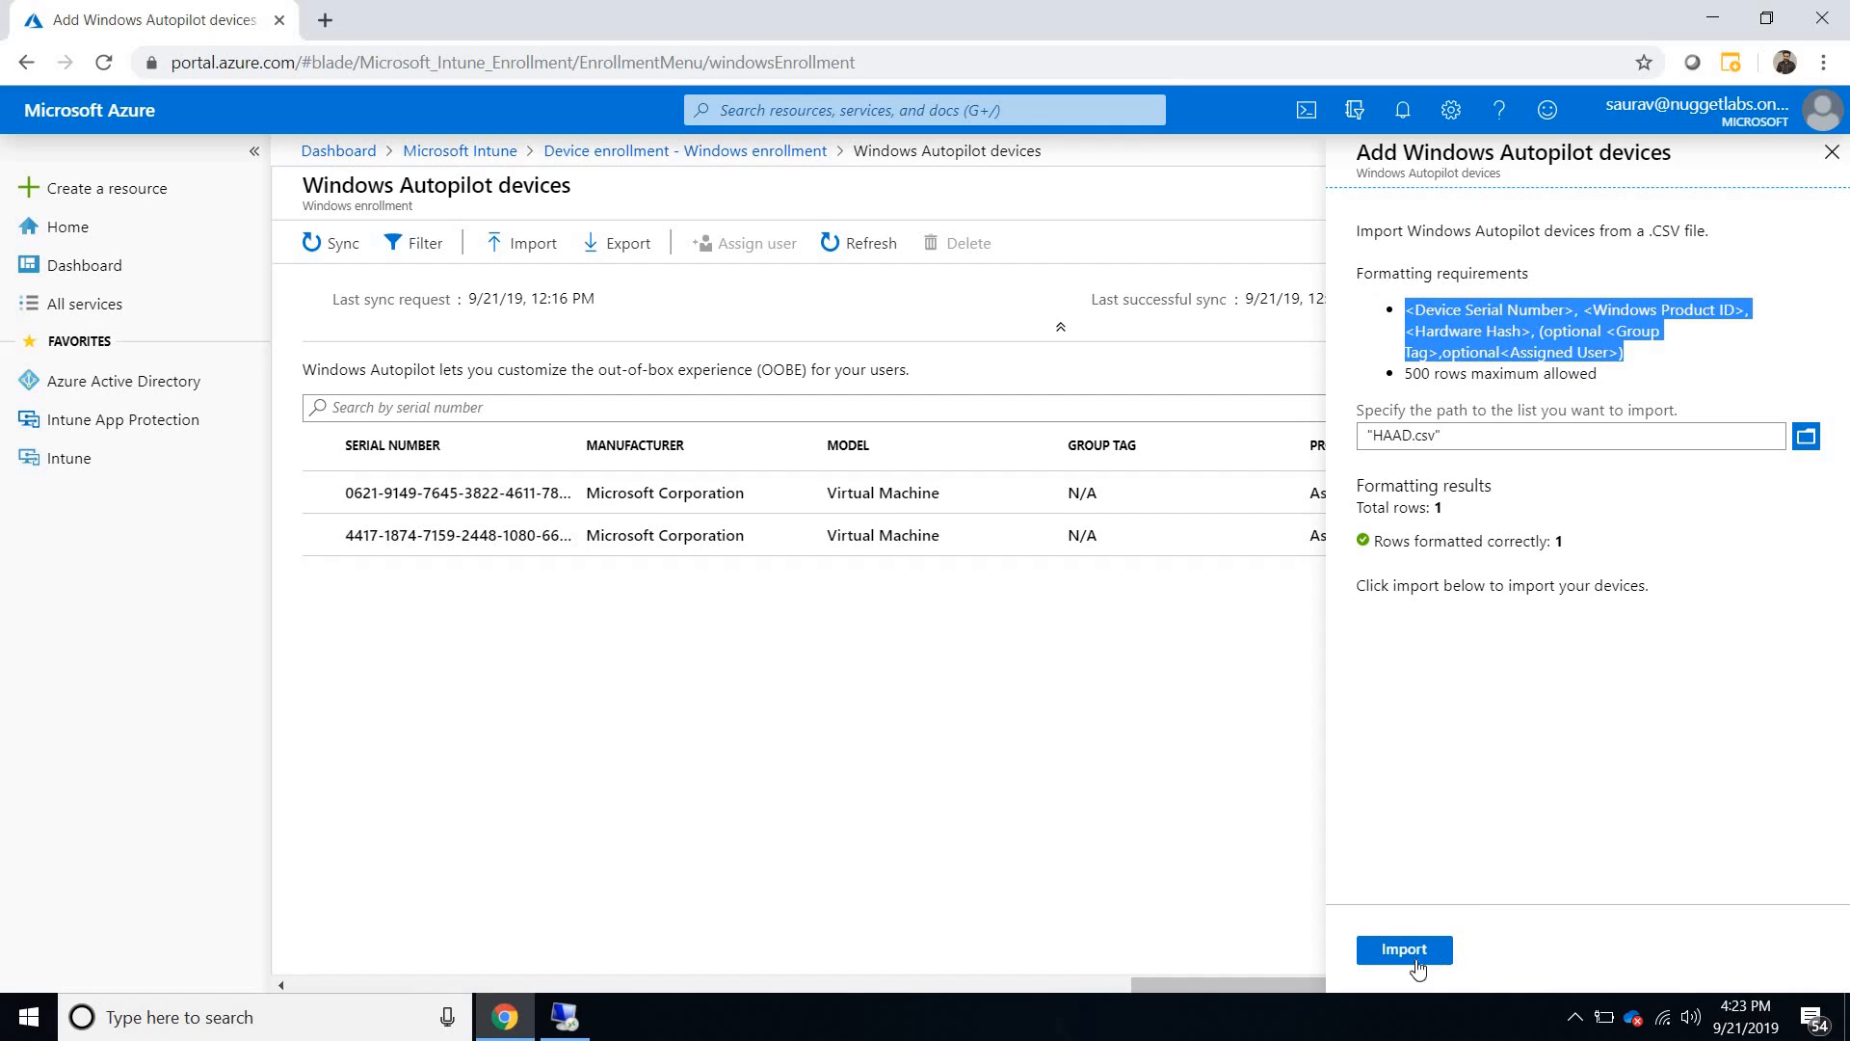
pyautogui.click(1395, 949)
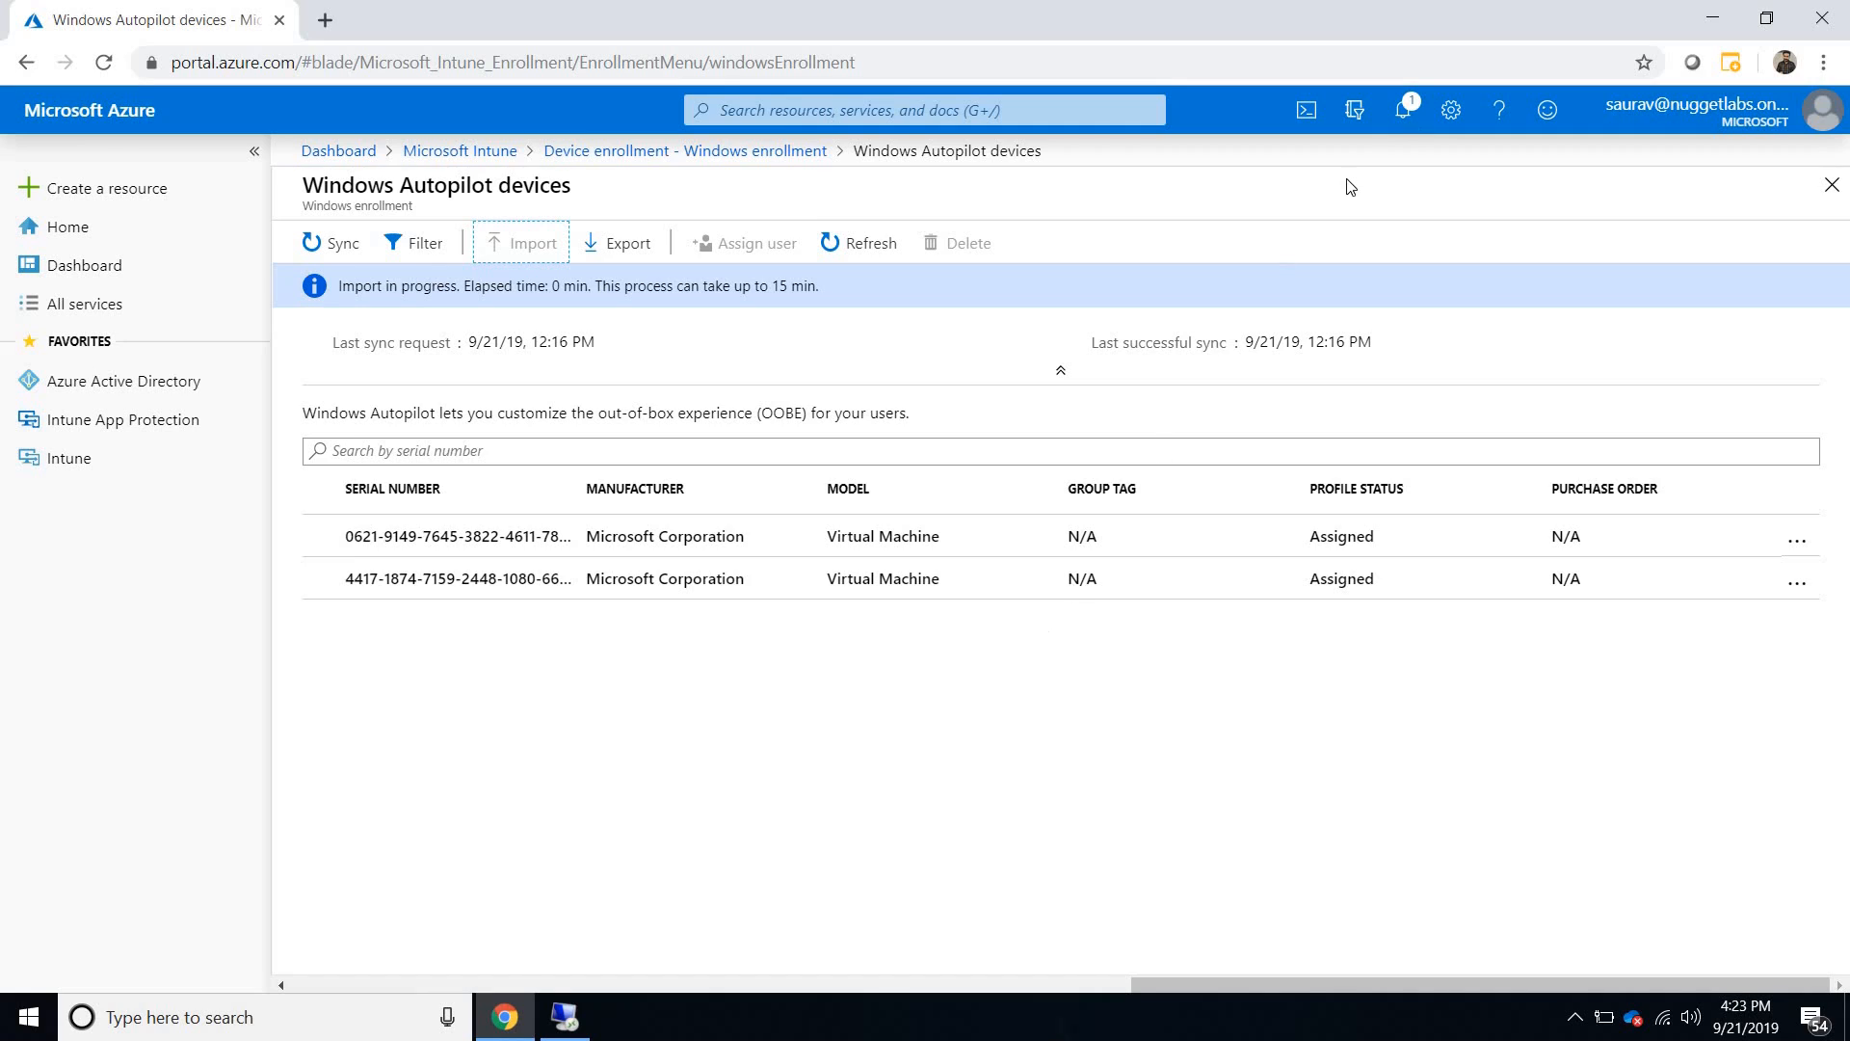
pyautogui.click(1409, 113)
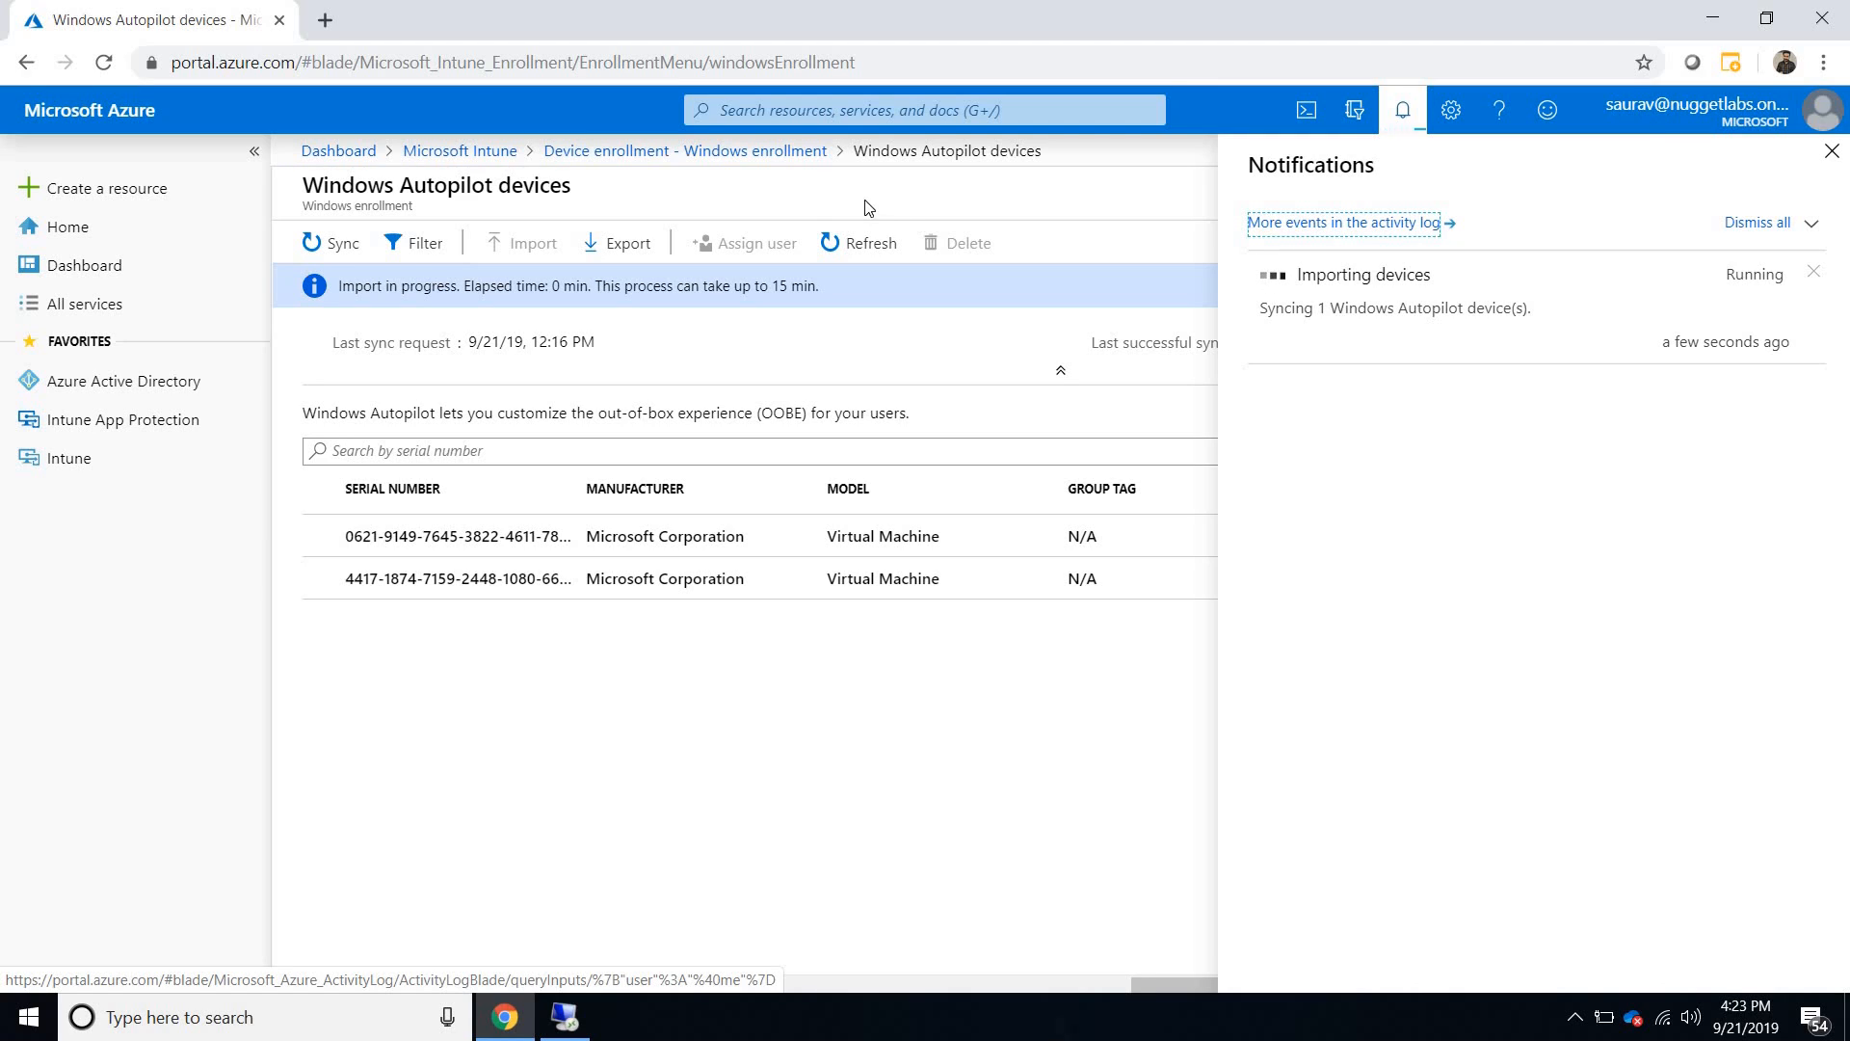
# - Start a new Windows Autopilot deployment profile with Hybrid AutoPilot Profile 2 as both name and description
pyautogui.click(772, 159)
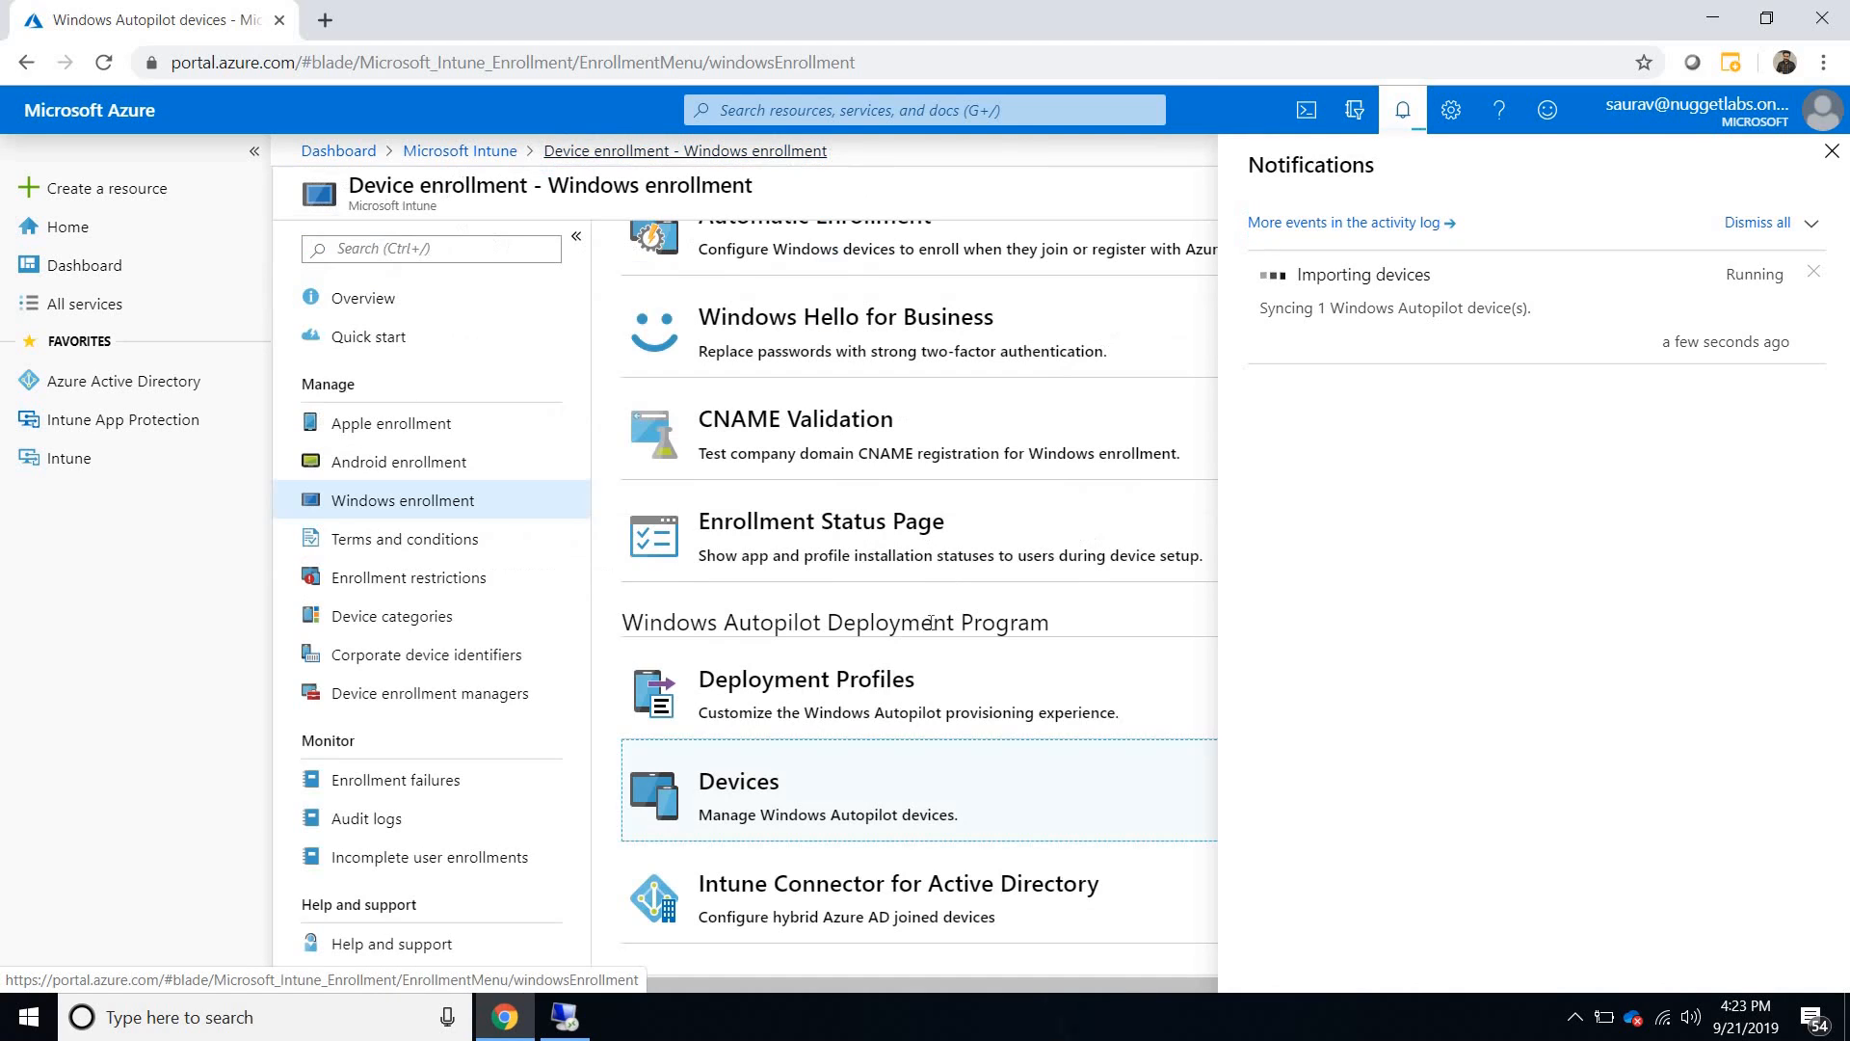
pyautogui.click(899, 686)
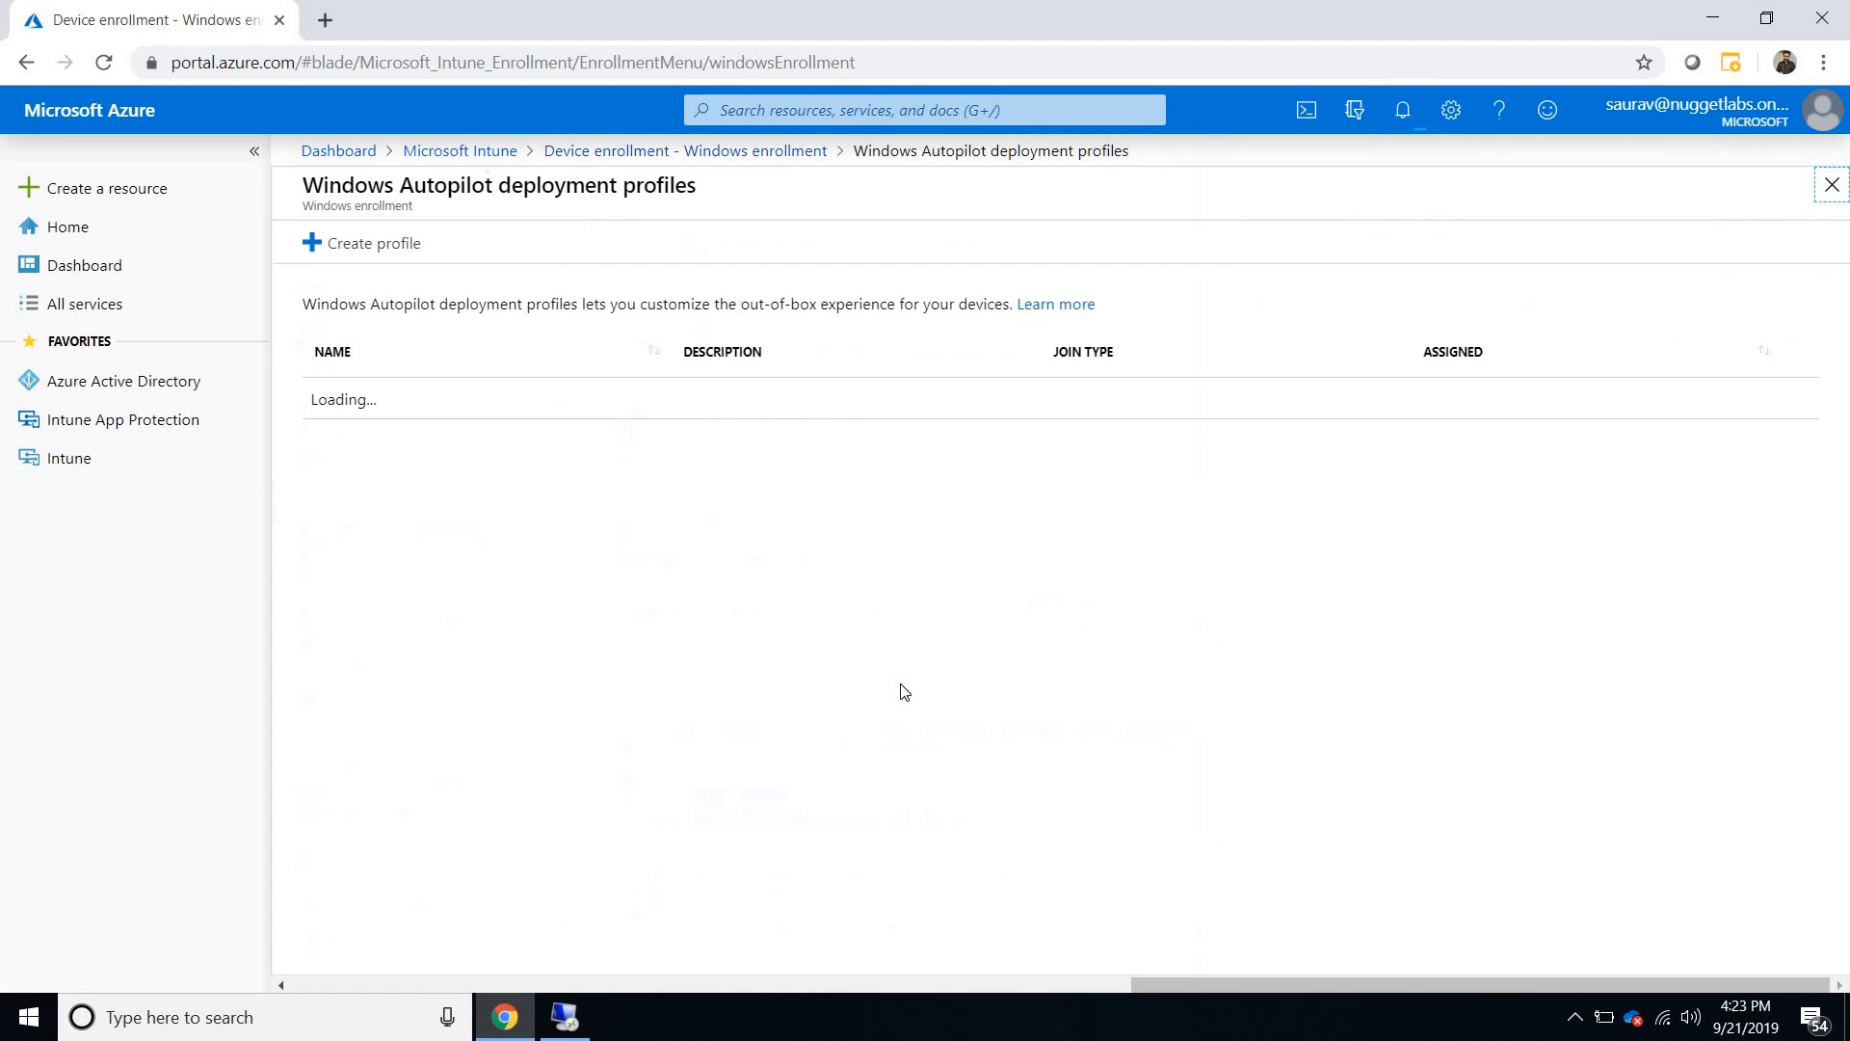
pyautogui.click(336, 247)
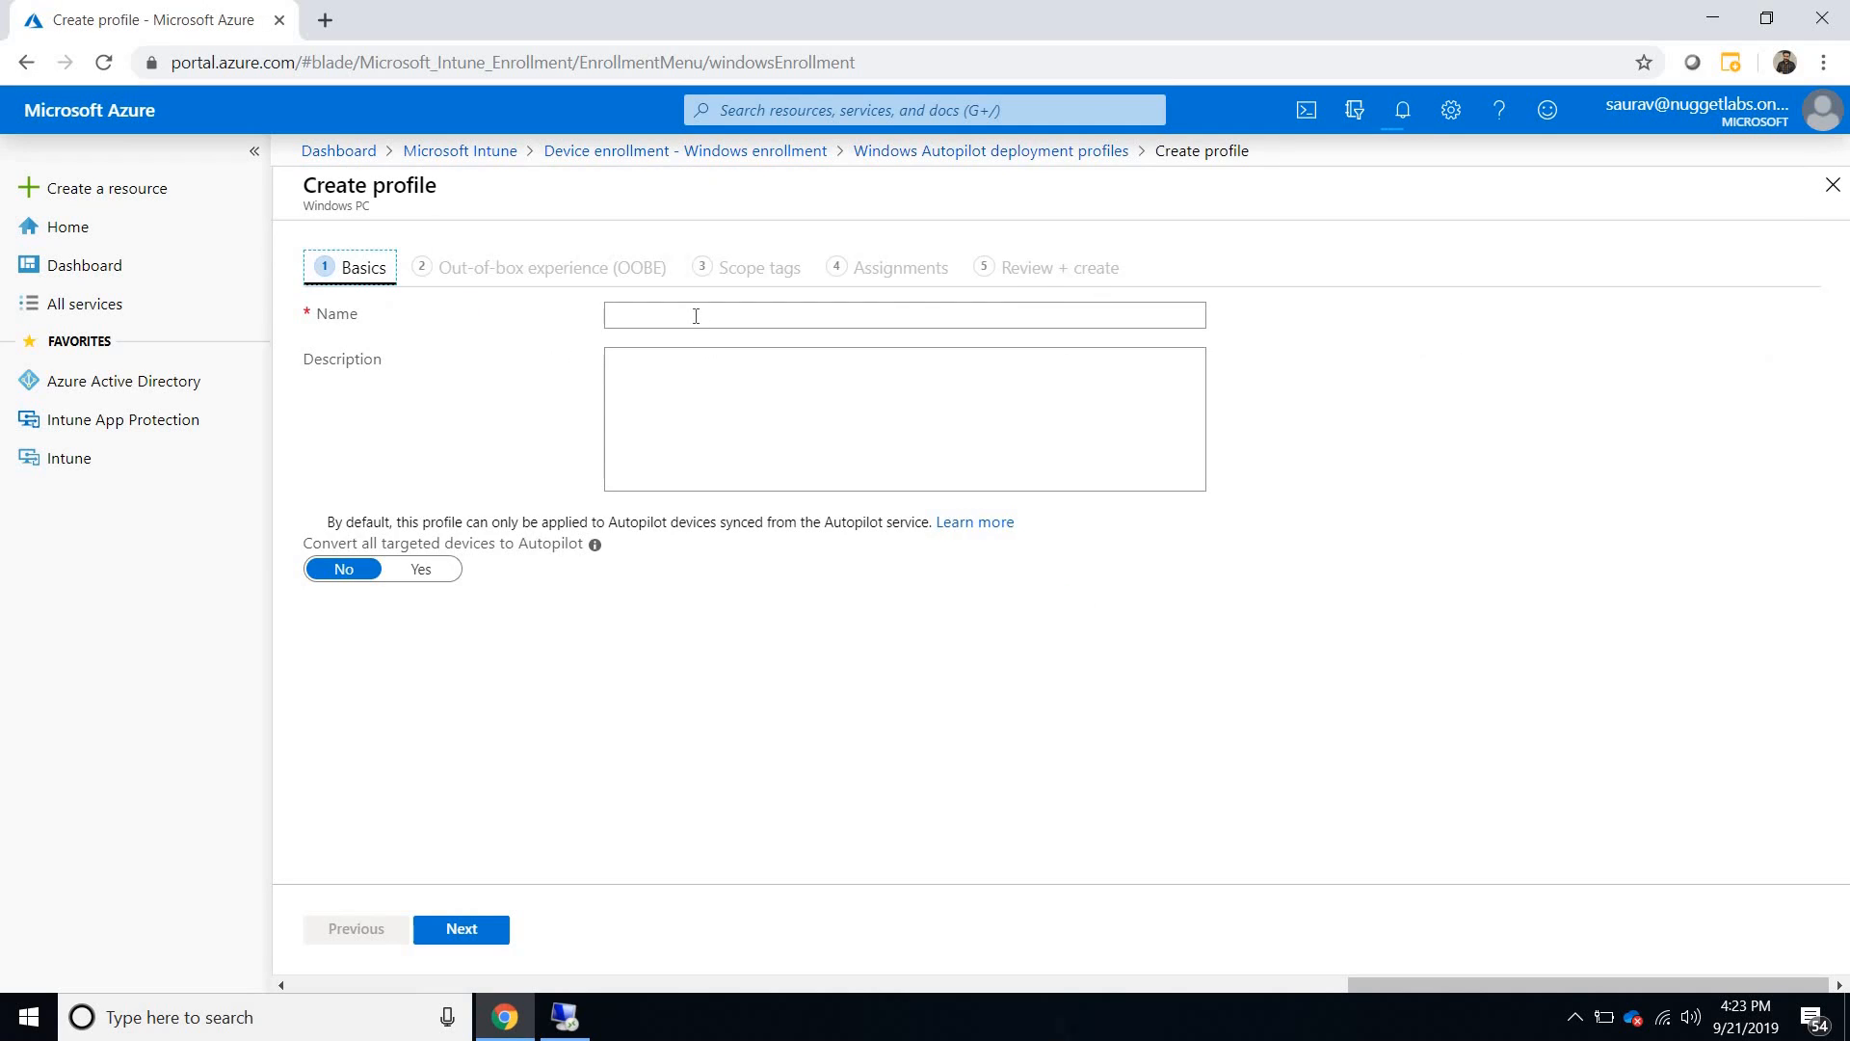
pyautogui.click(695, 316)
pyautogui.write('Hy')
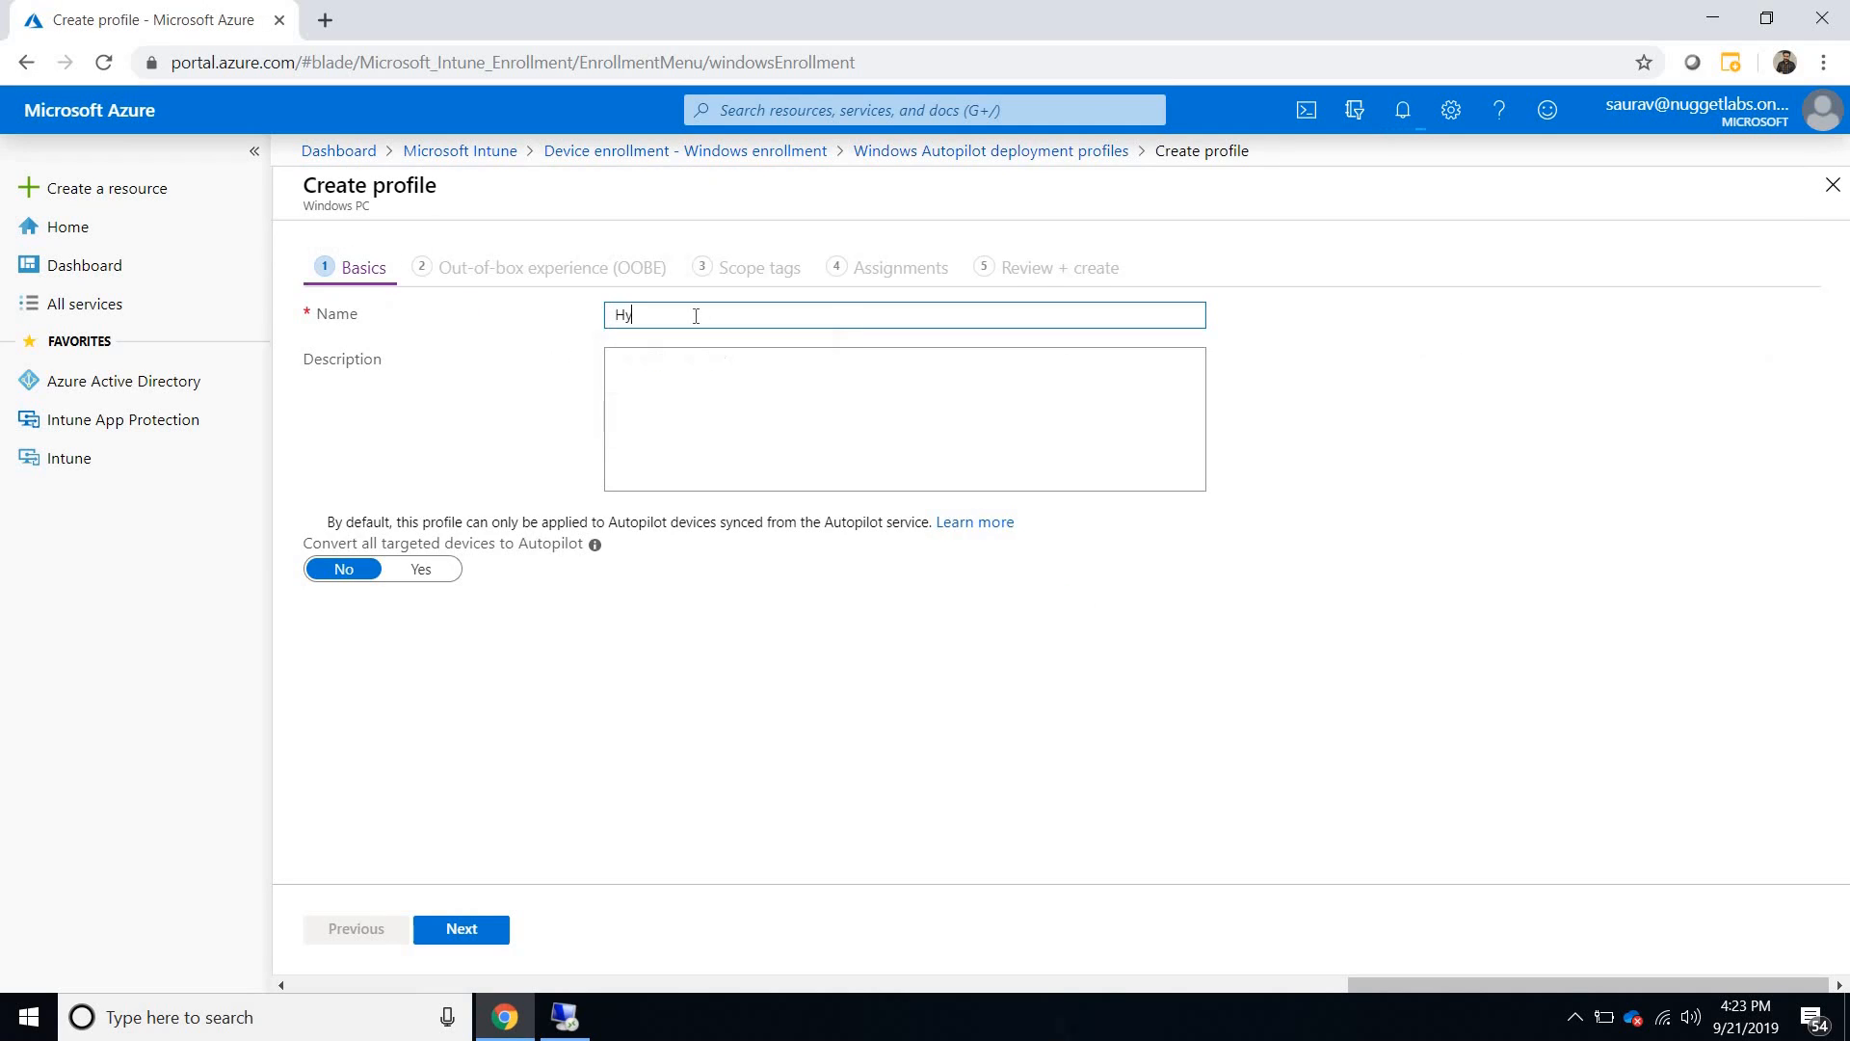
pyautogui.write('brid Autopilot Profile 2')
pyautogui.hotkey('ctrl', 'a')
pyautogui.hotkey('ctrl', 'c')
pyautogui.press('Tab')
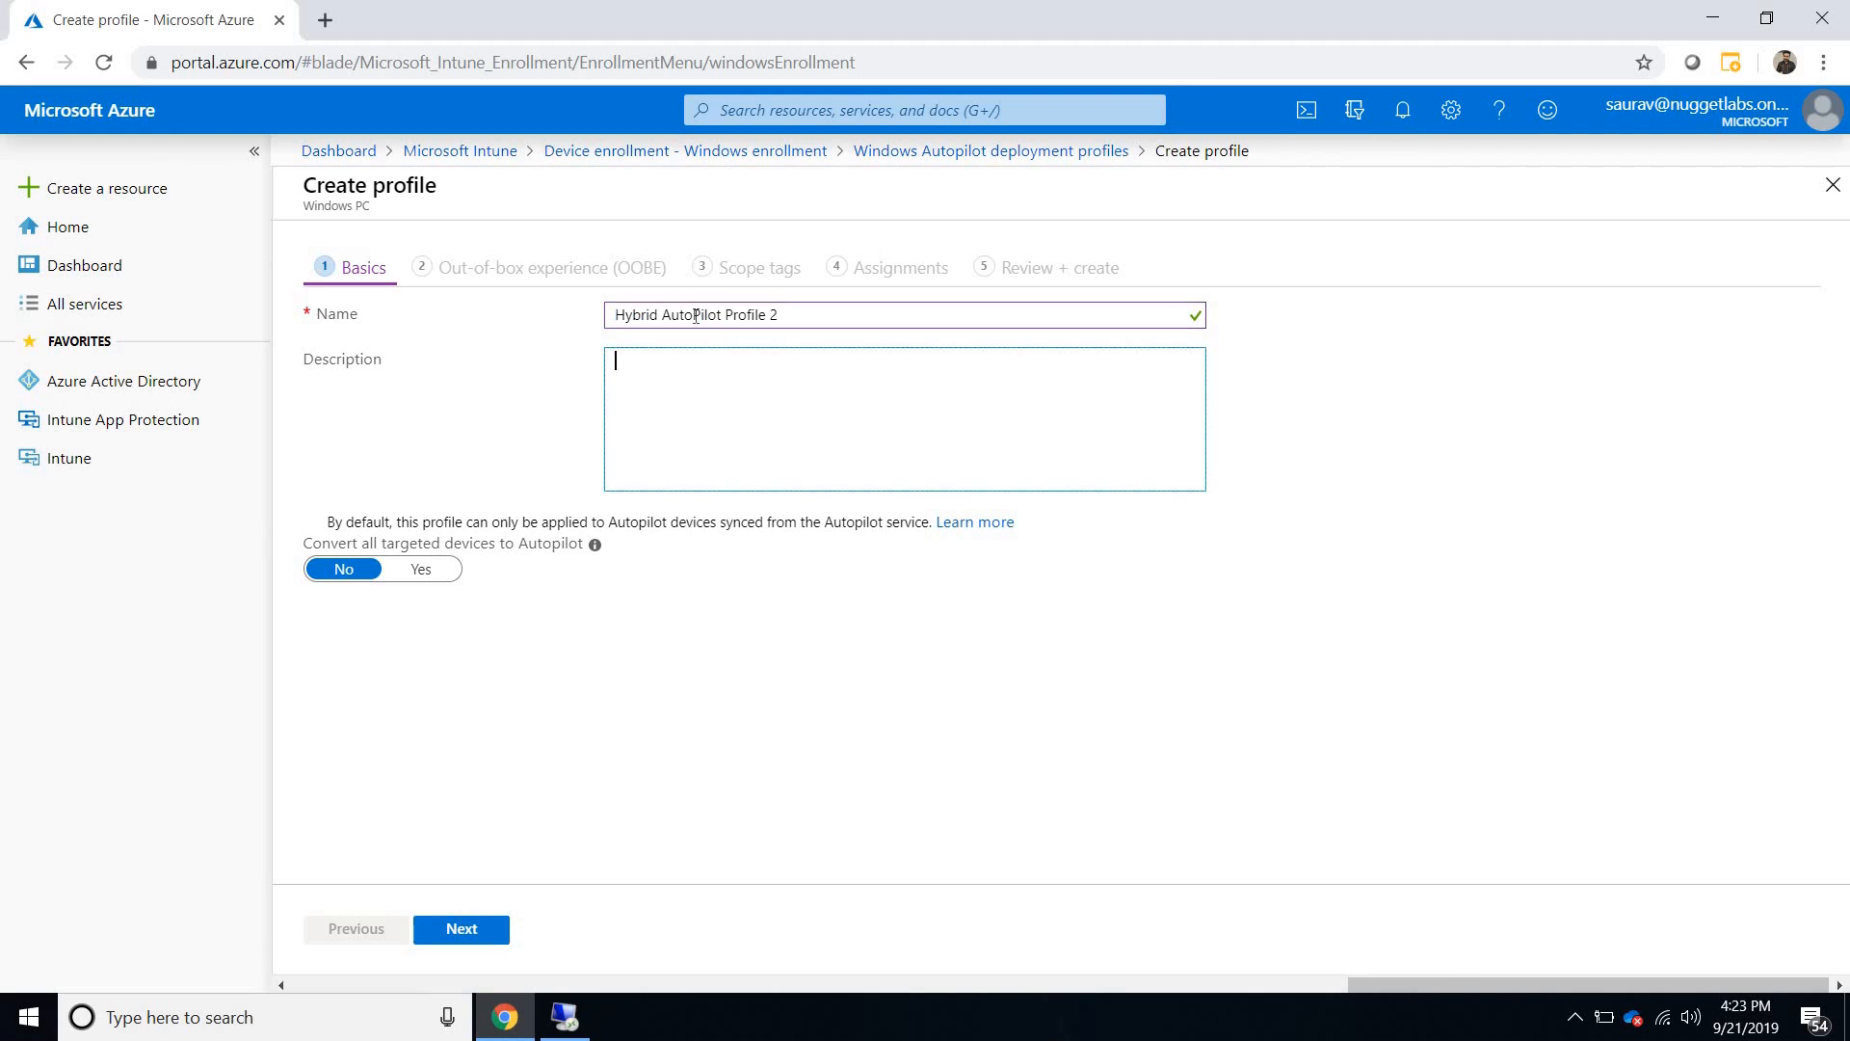
pyautogui.hotkey('ctrl', 'v')
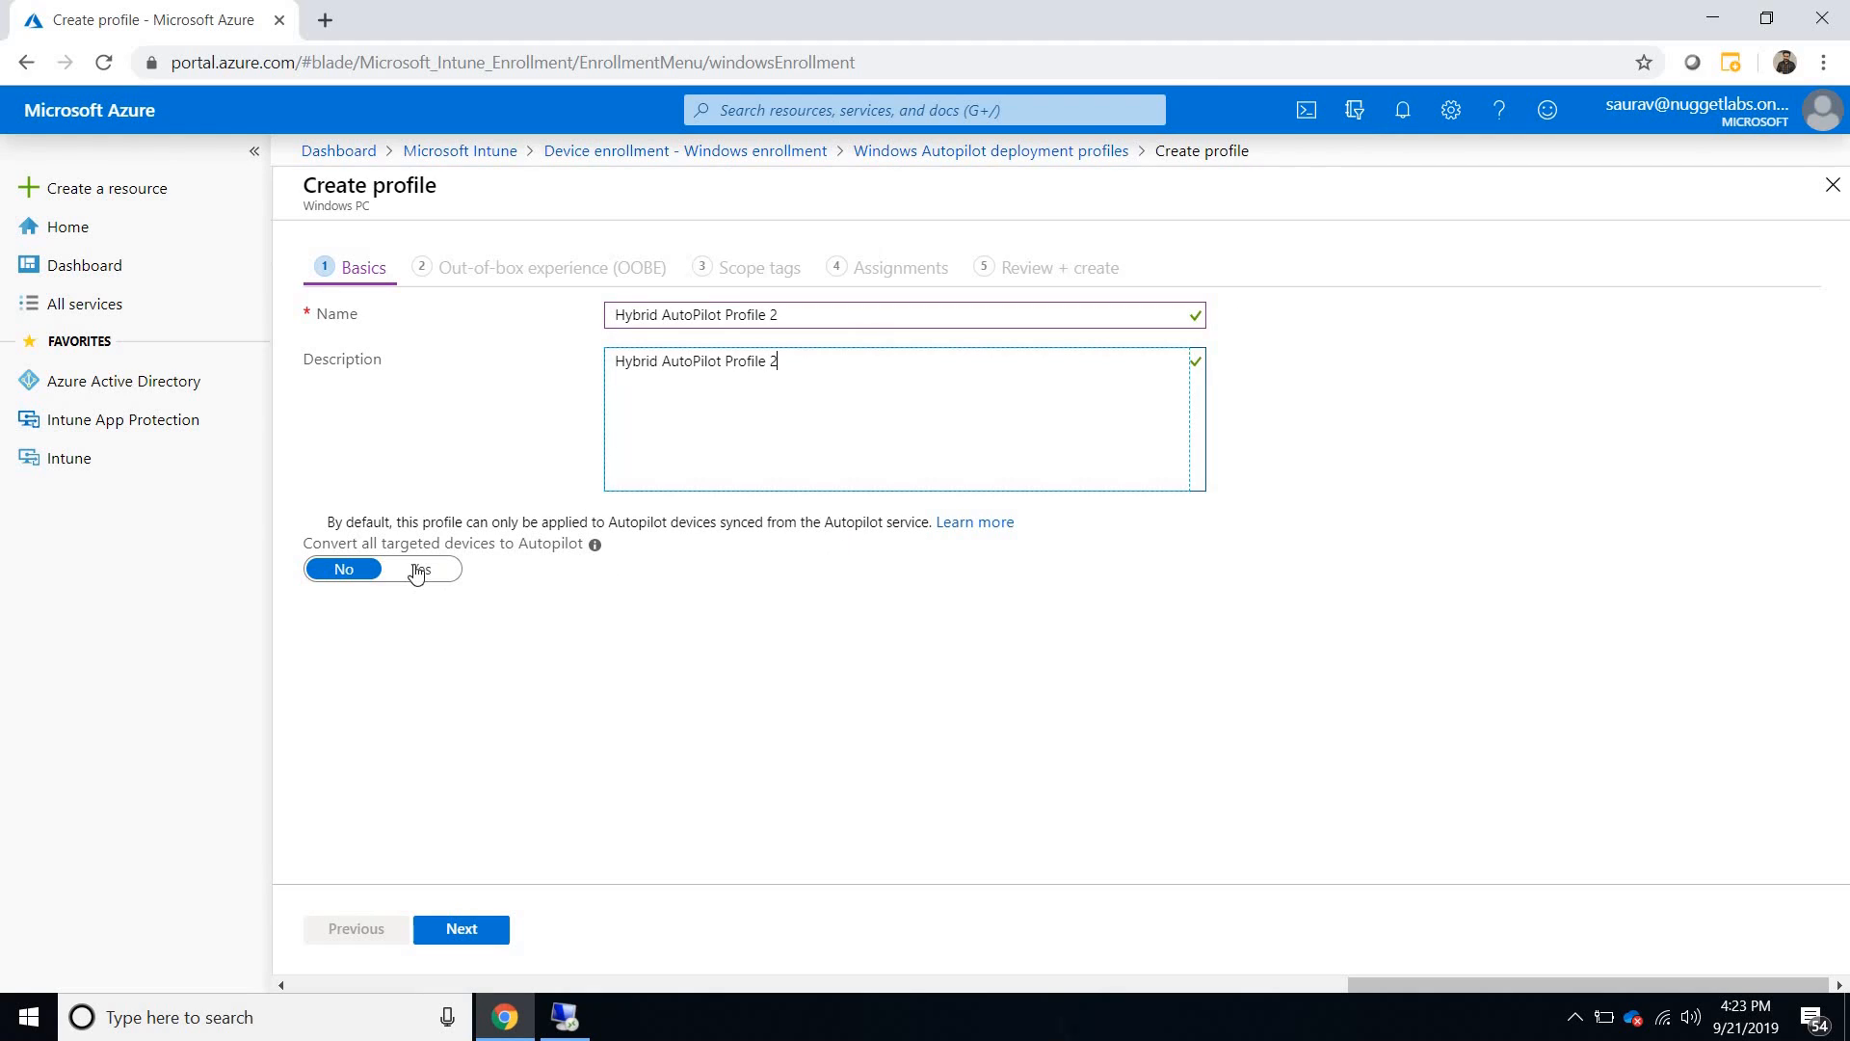
# - Continue to the profile's out-of-box experience settings and choose User-Driven as the deployment mode
pyautogui.click(473, 930)
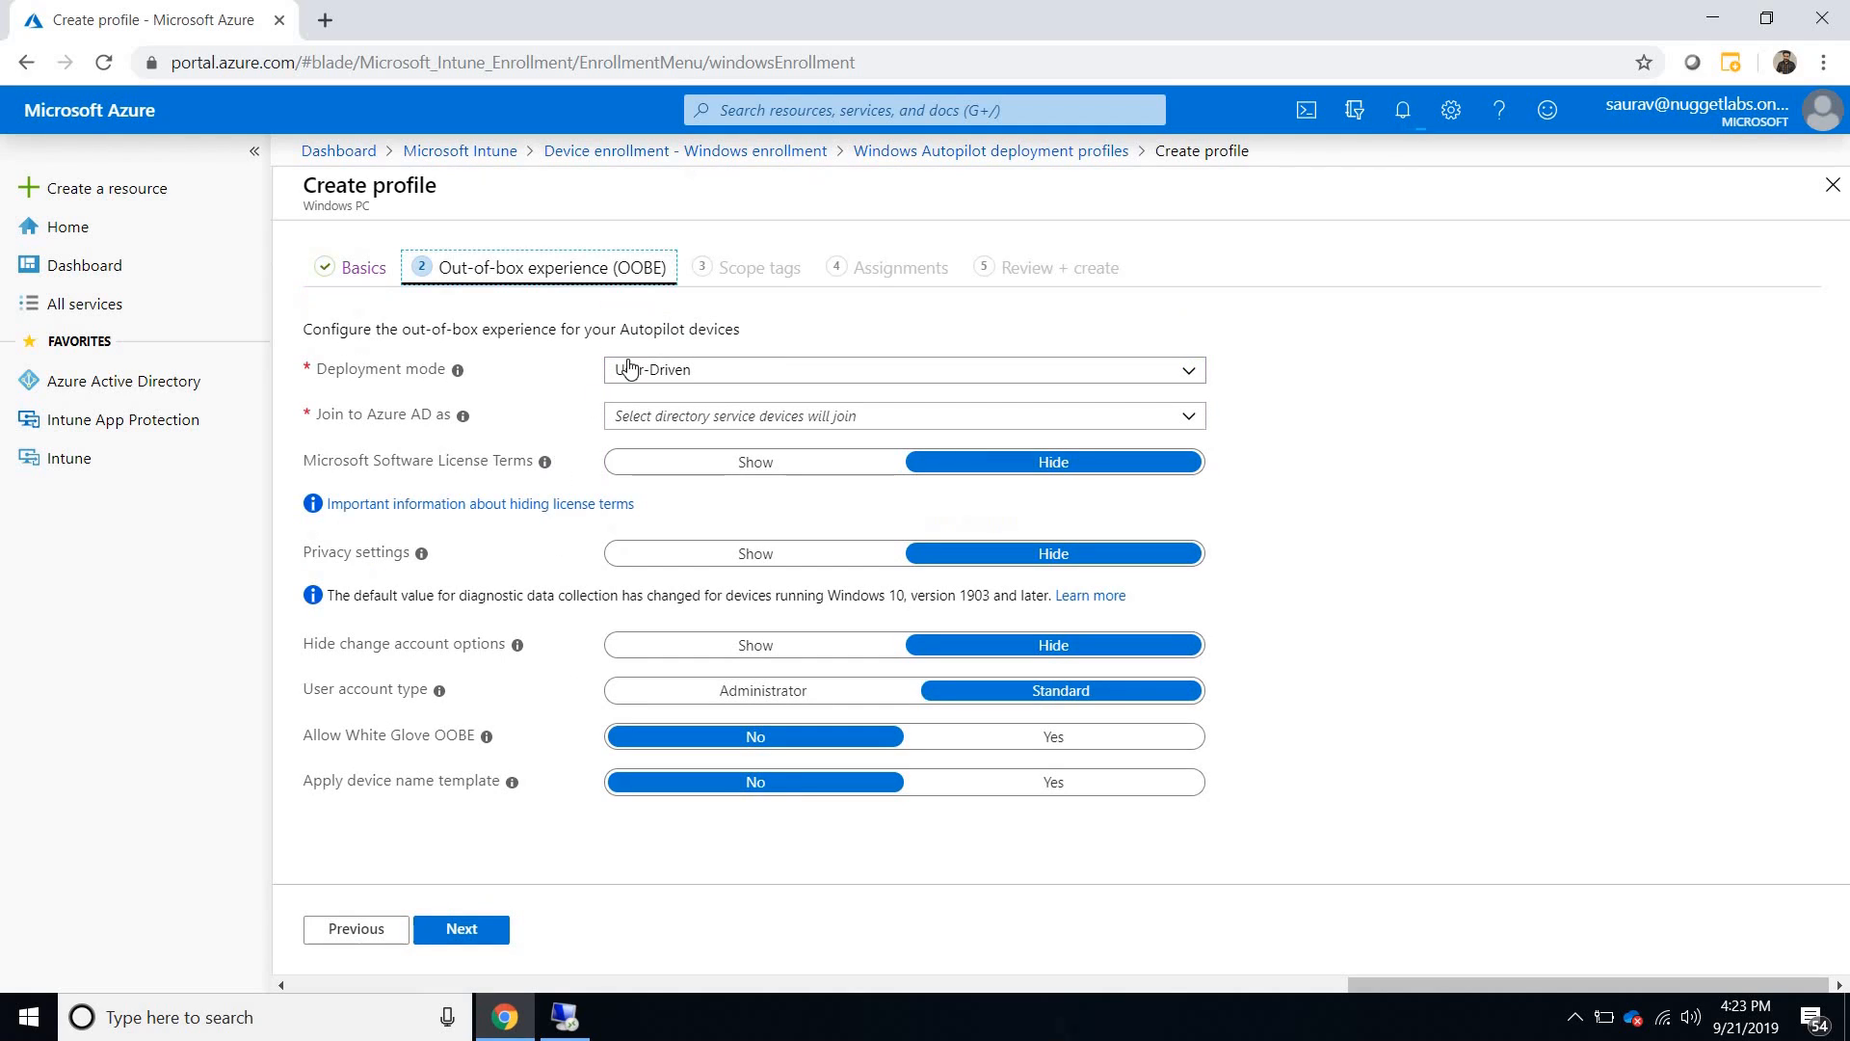
pyautogui.click(671, 376)
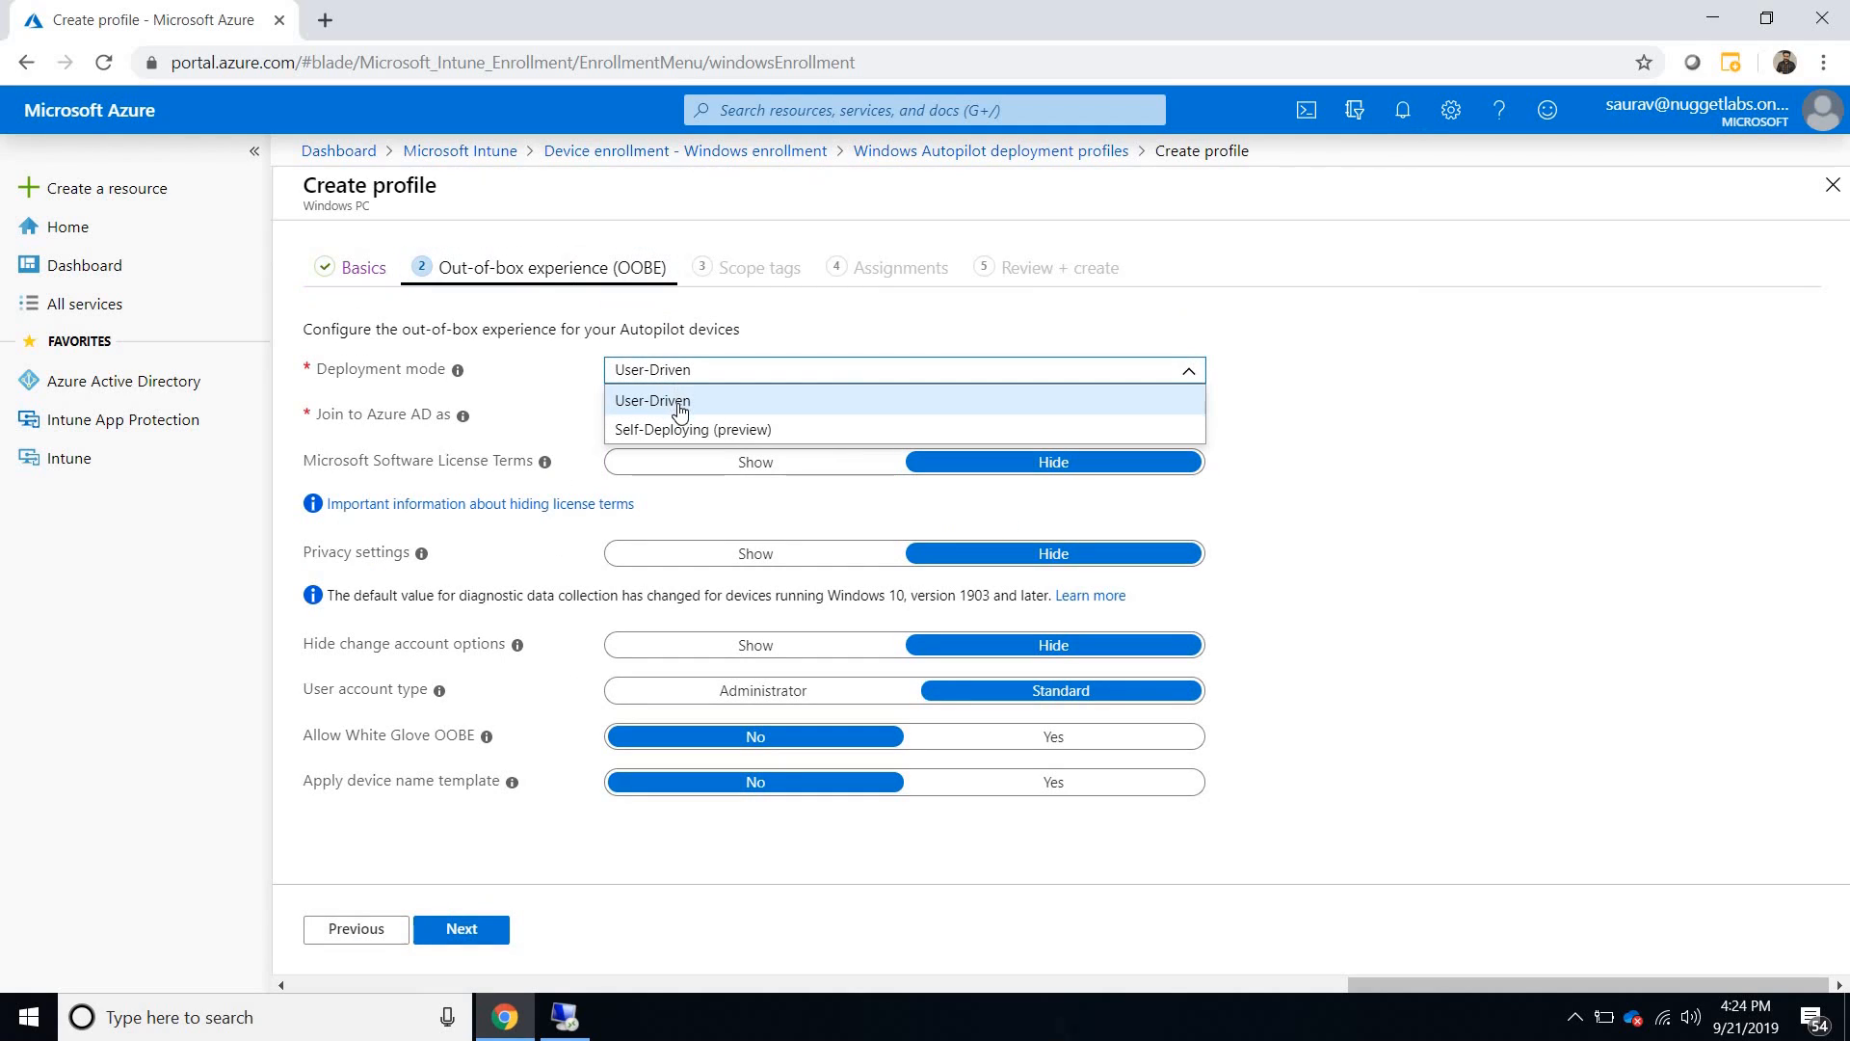
pyautogui.click(680, 409)
# - Try the Self-Deploying (preview) deployment mode, examine the options it automatically enables, and return the mode to User-Driven
pyautogui.click(675, 378)
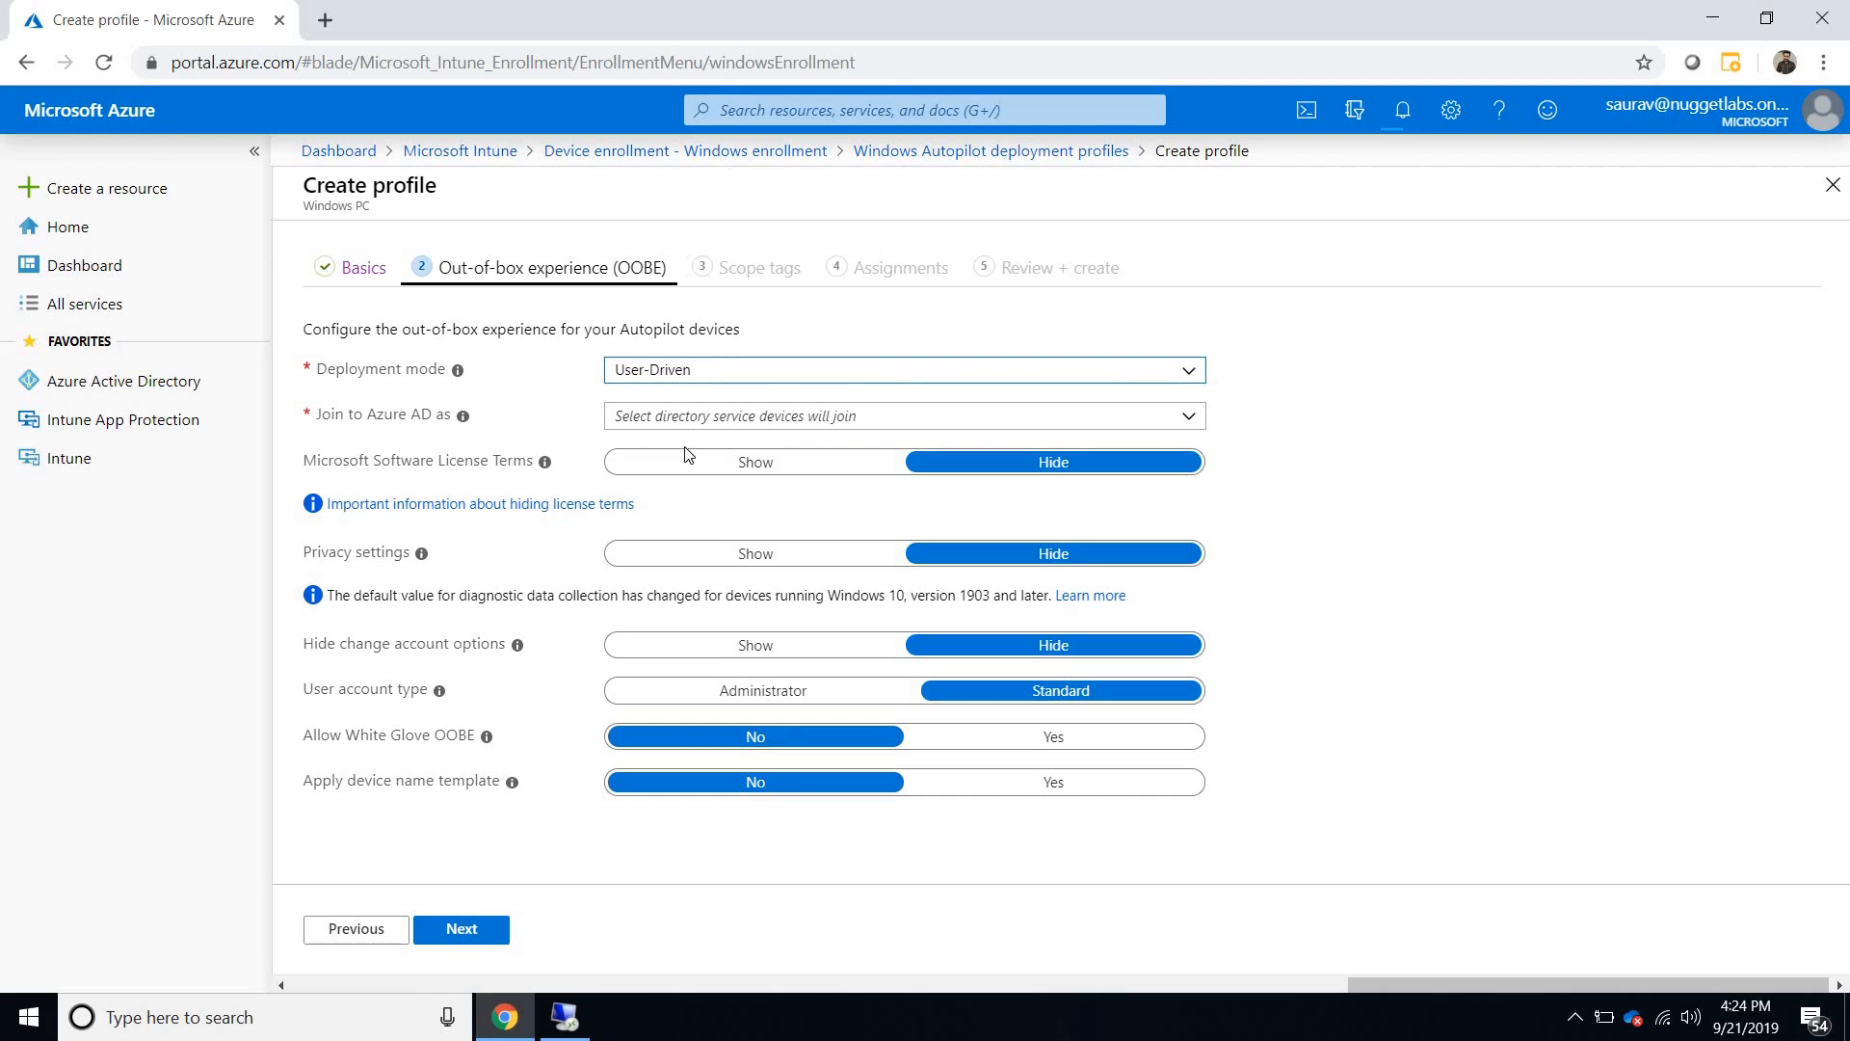
pyautogui.click(682, 433)
pyautogui.click(681, 433)
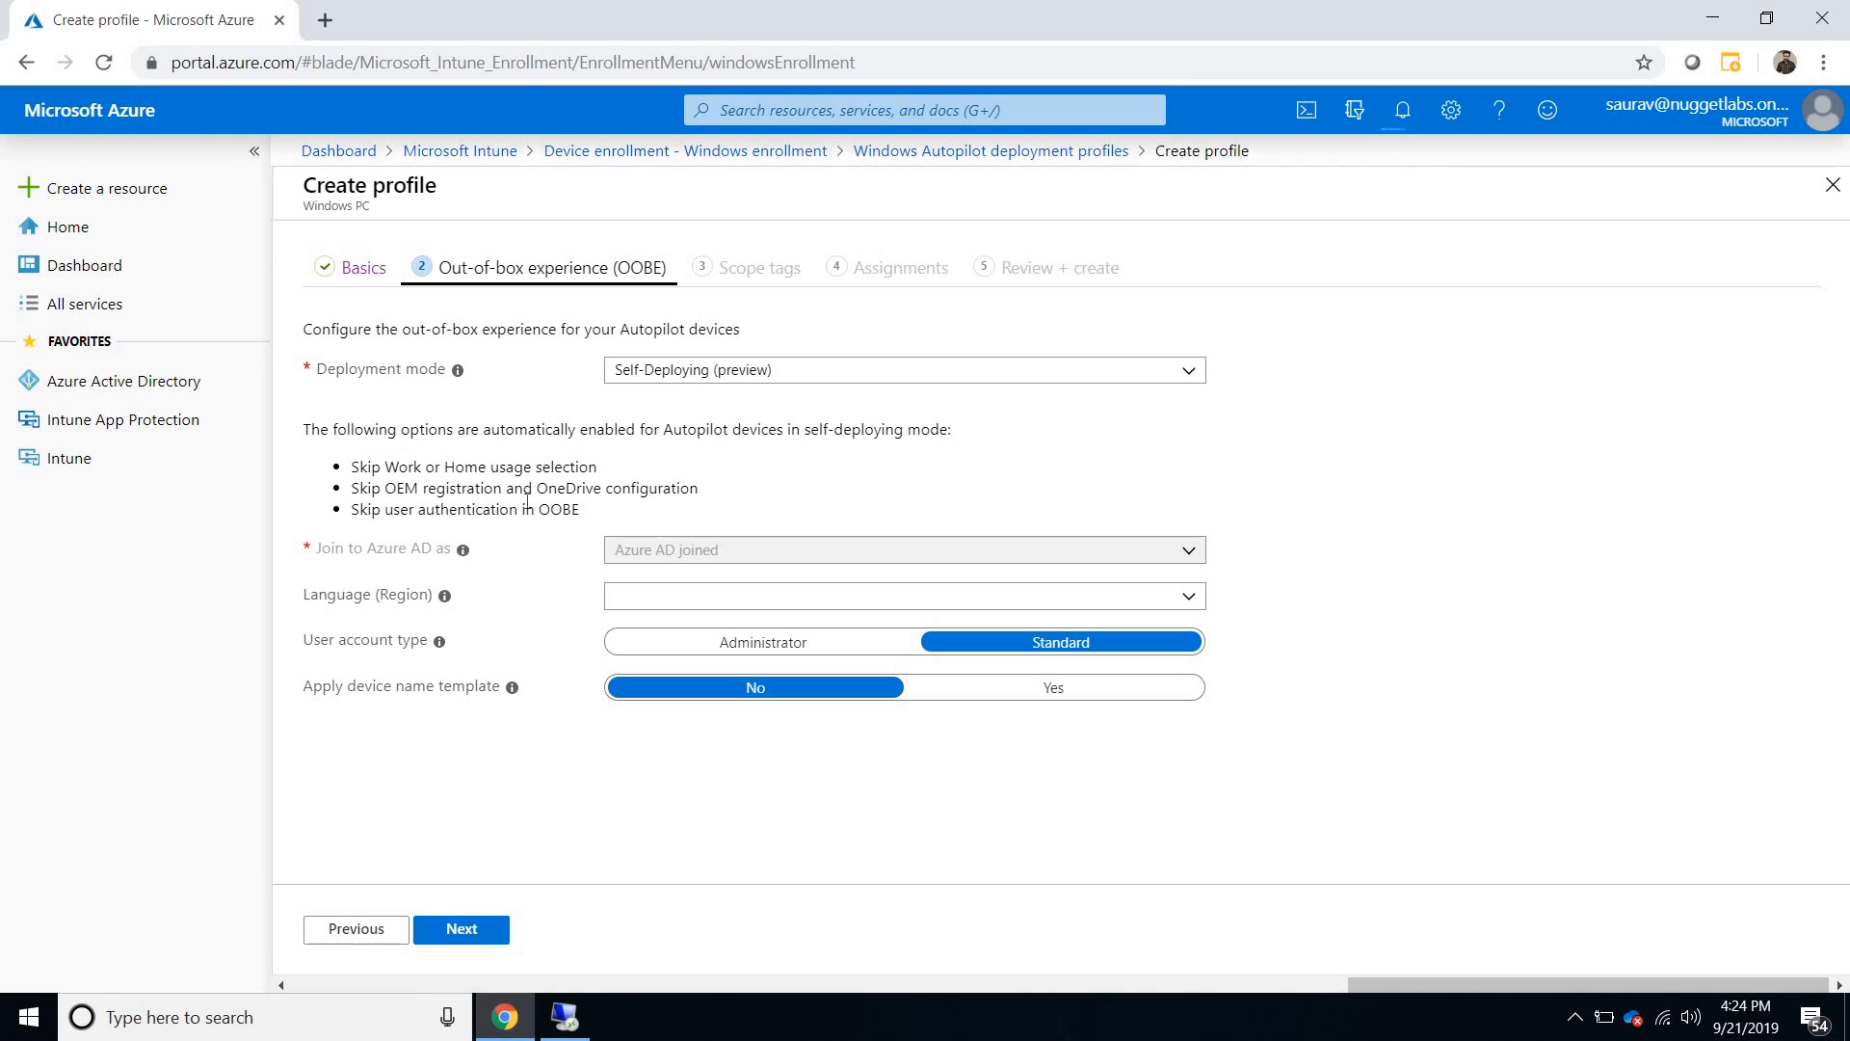
pyautogui.moveTo(590, 510); pyautogui.dragTo(340, 470)
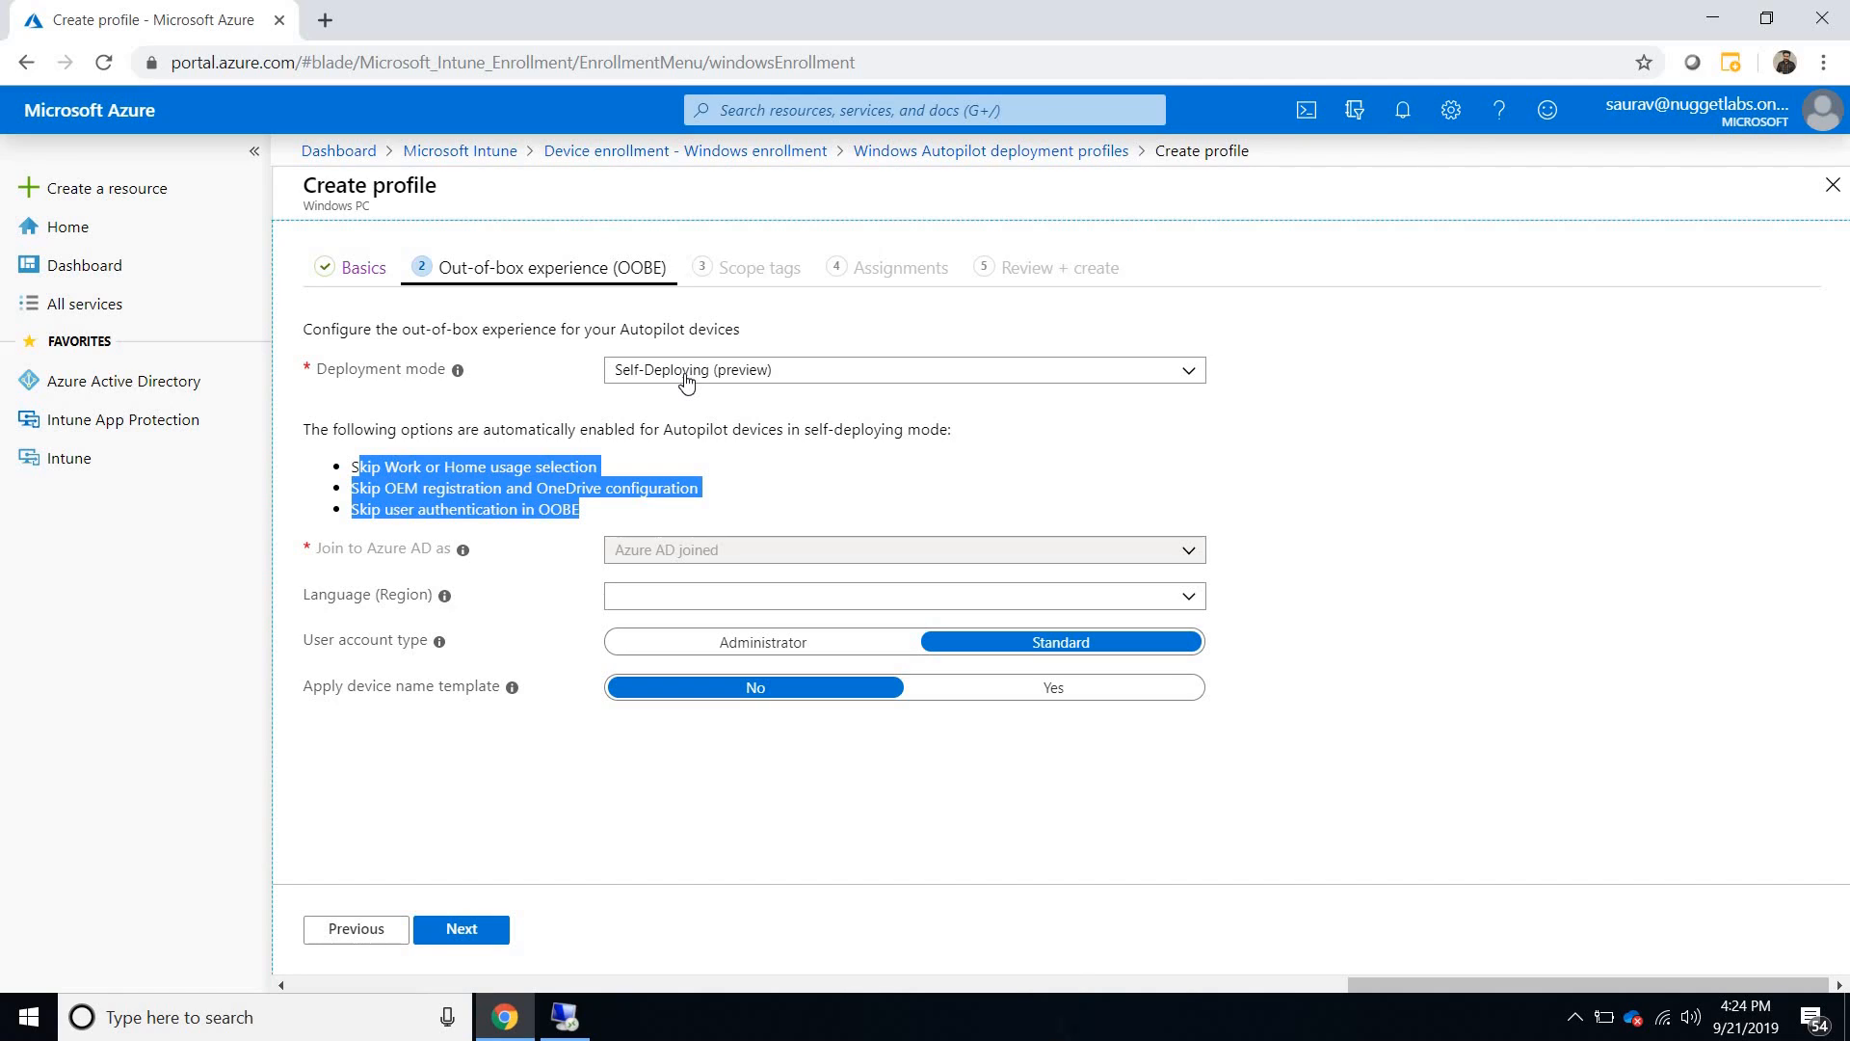
pyautogui.click(686, 381)
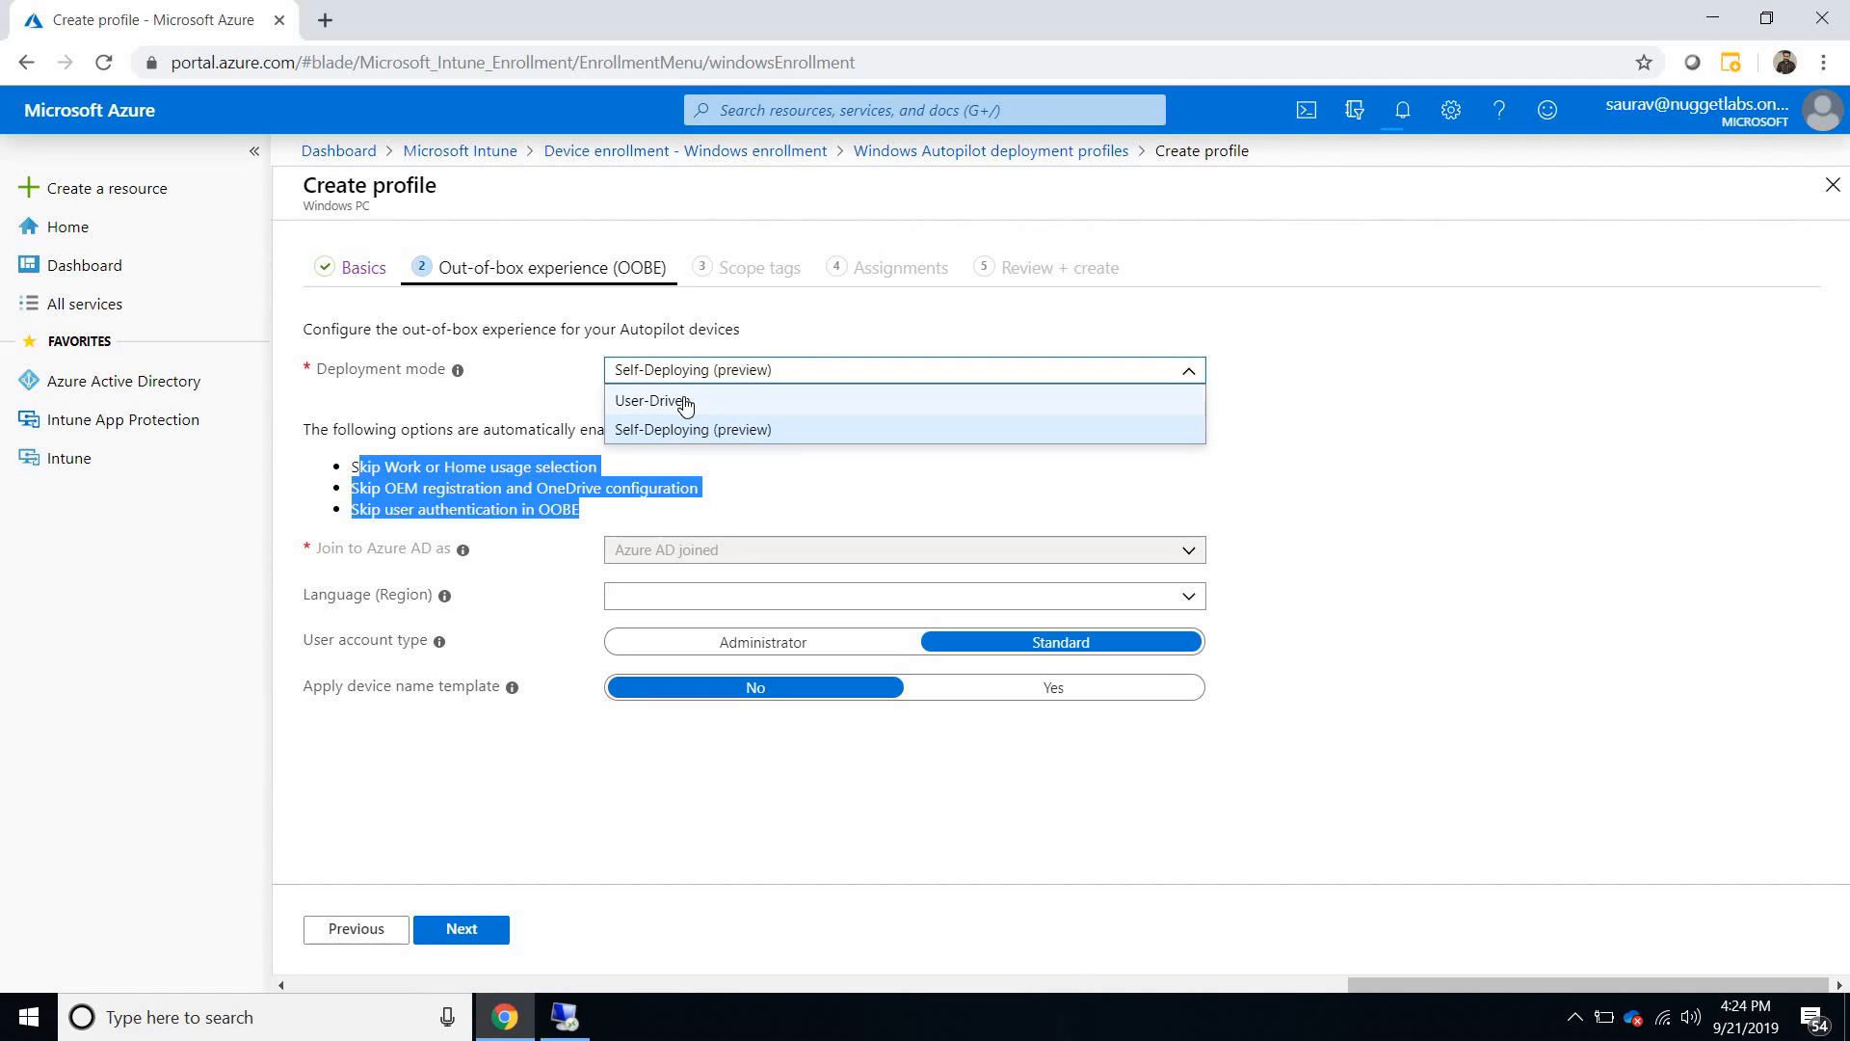
pyautogui.click(689, 403)
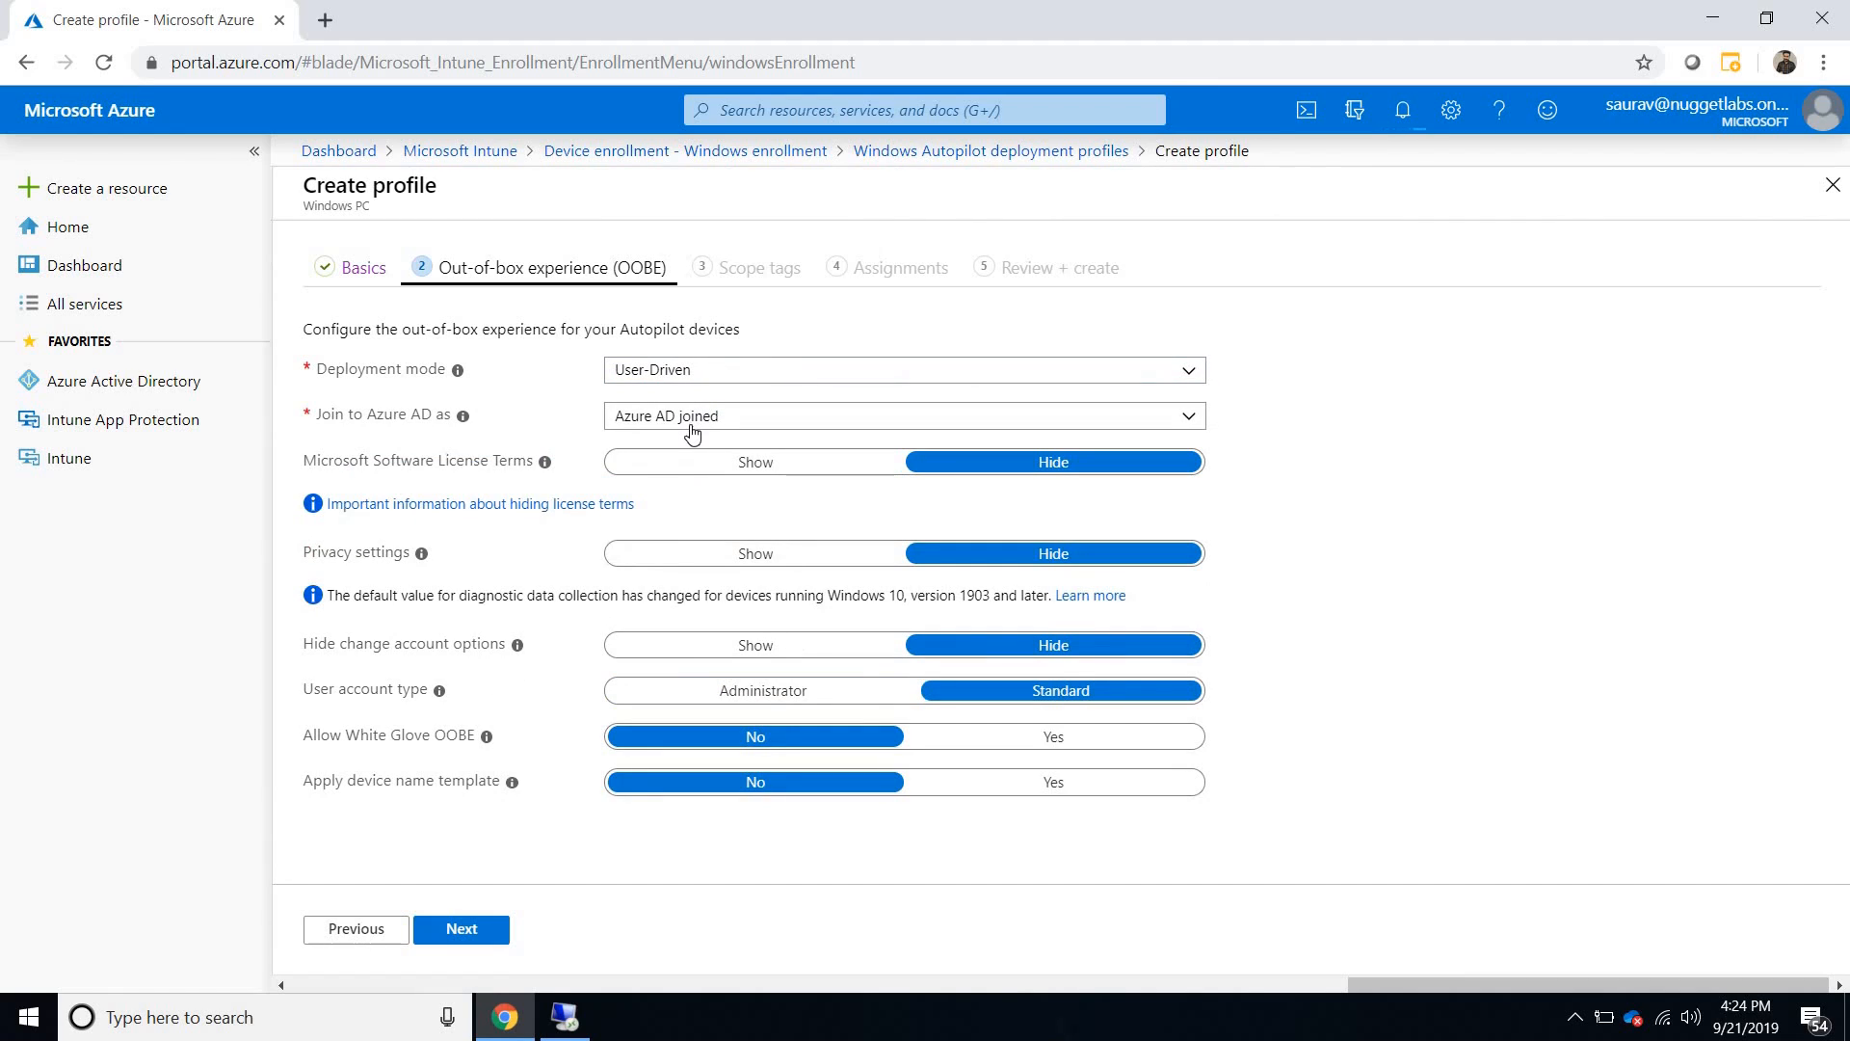
# - Set the profile's Azure AD join type to Hybrid Azure AD joined and the user account type to Administrator
pyautogui.click(694, 422)
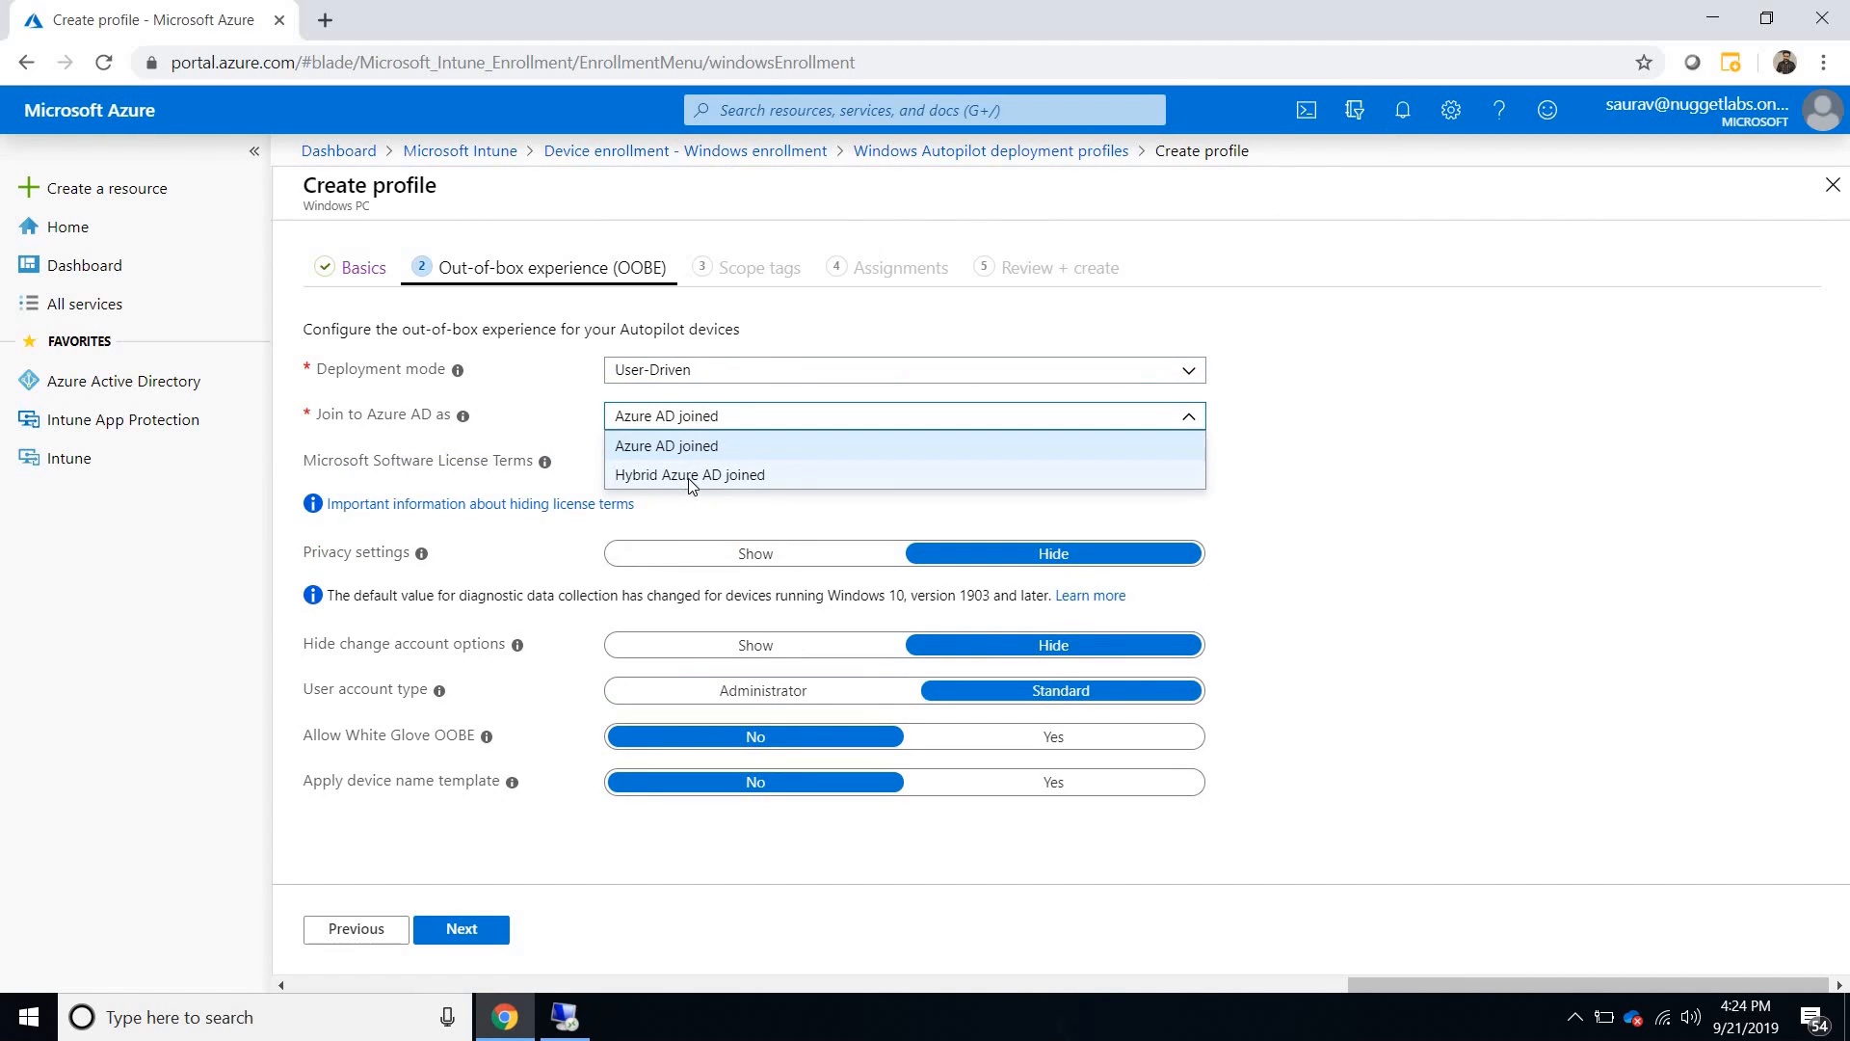
pyautogui.click(690, 477)
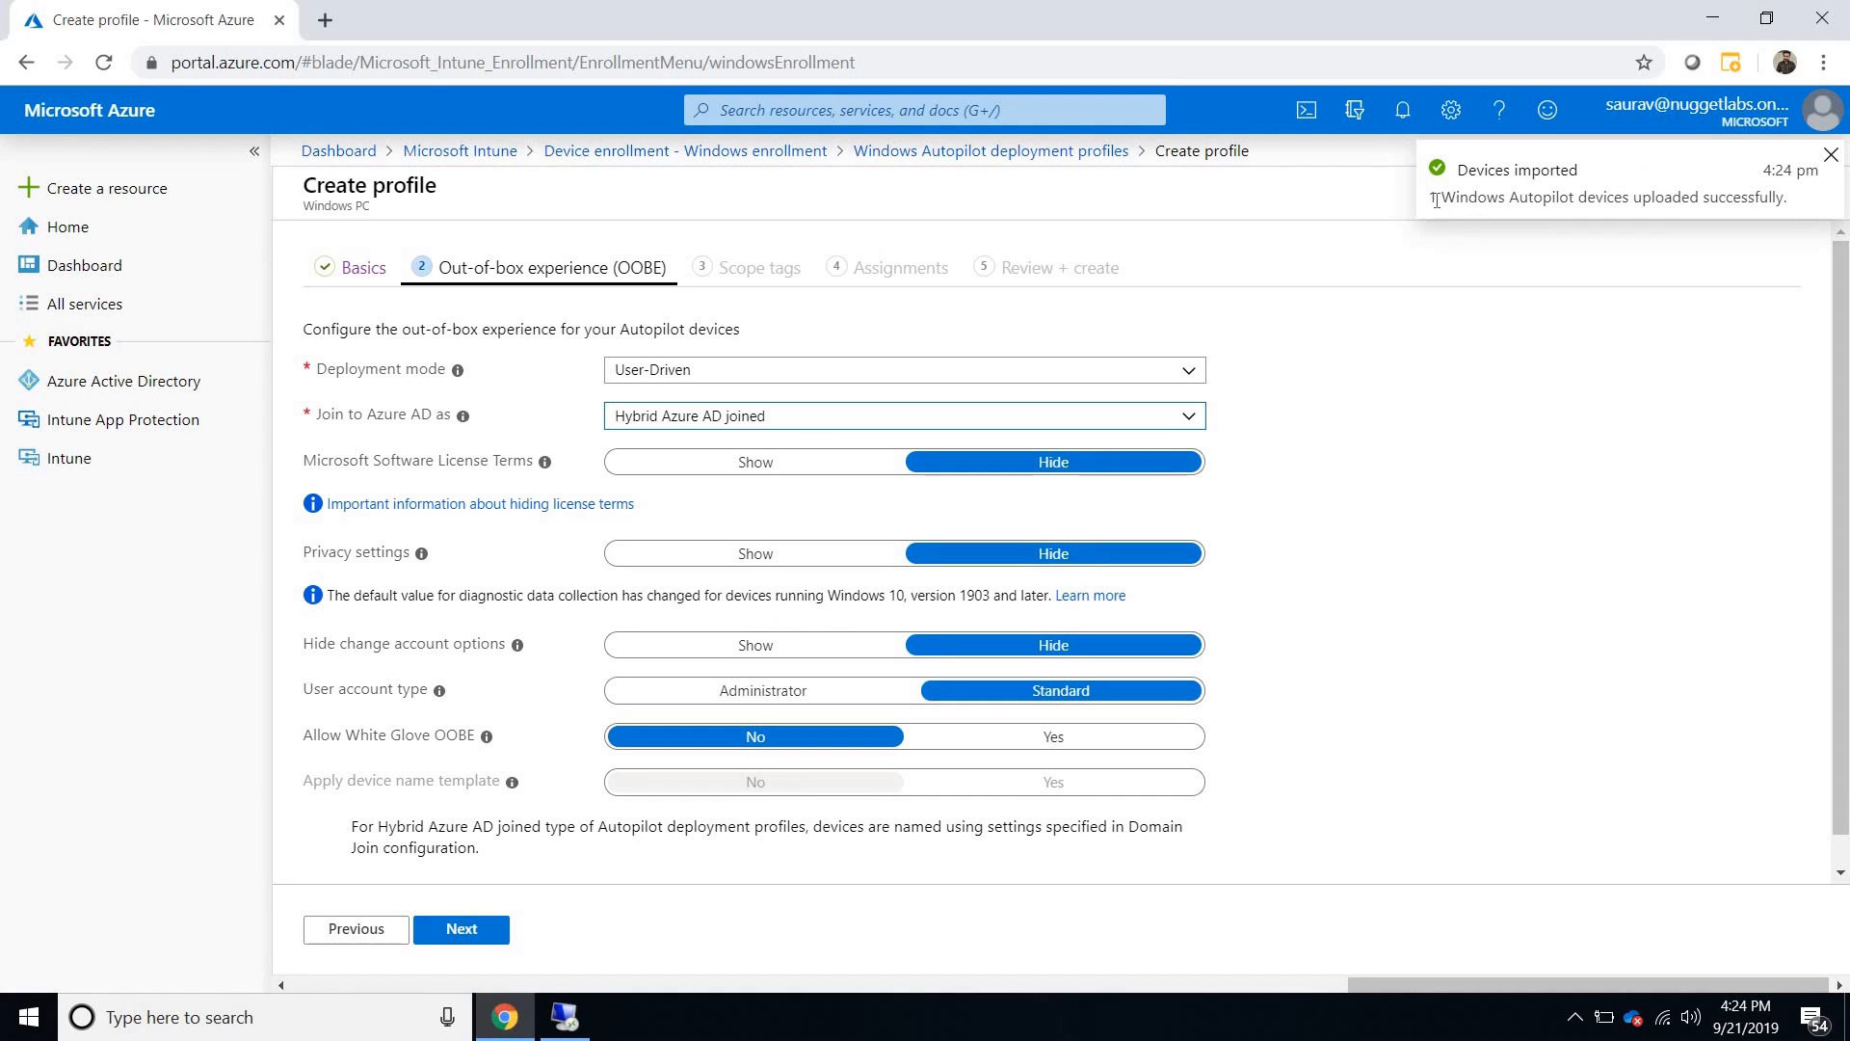
pyautogui.moveTo(1438, 197); pyautogui.dragTo(1790, 205)
pyautogui.click(1349, 527)
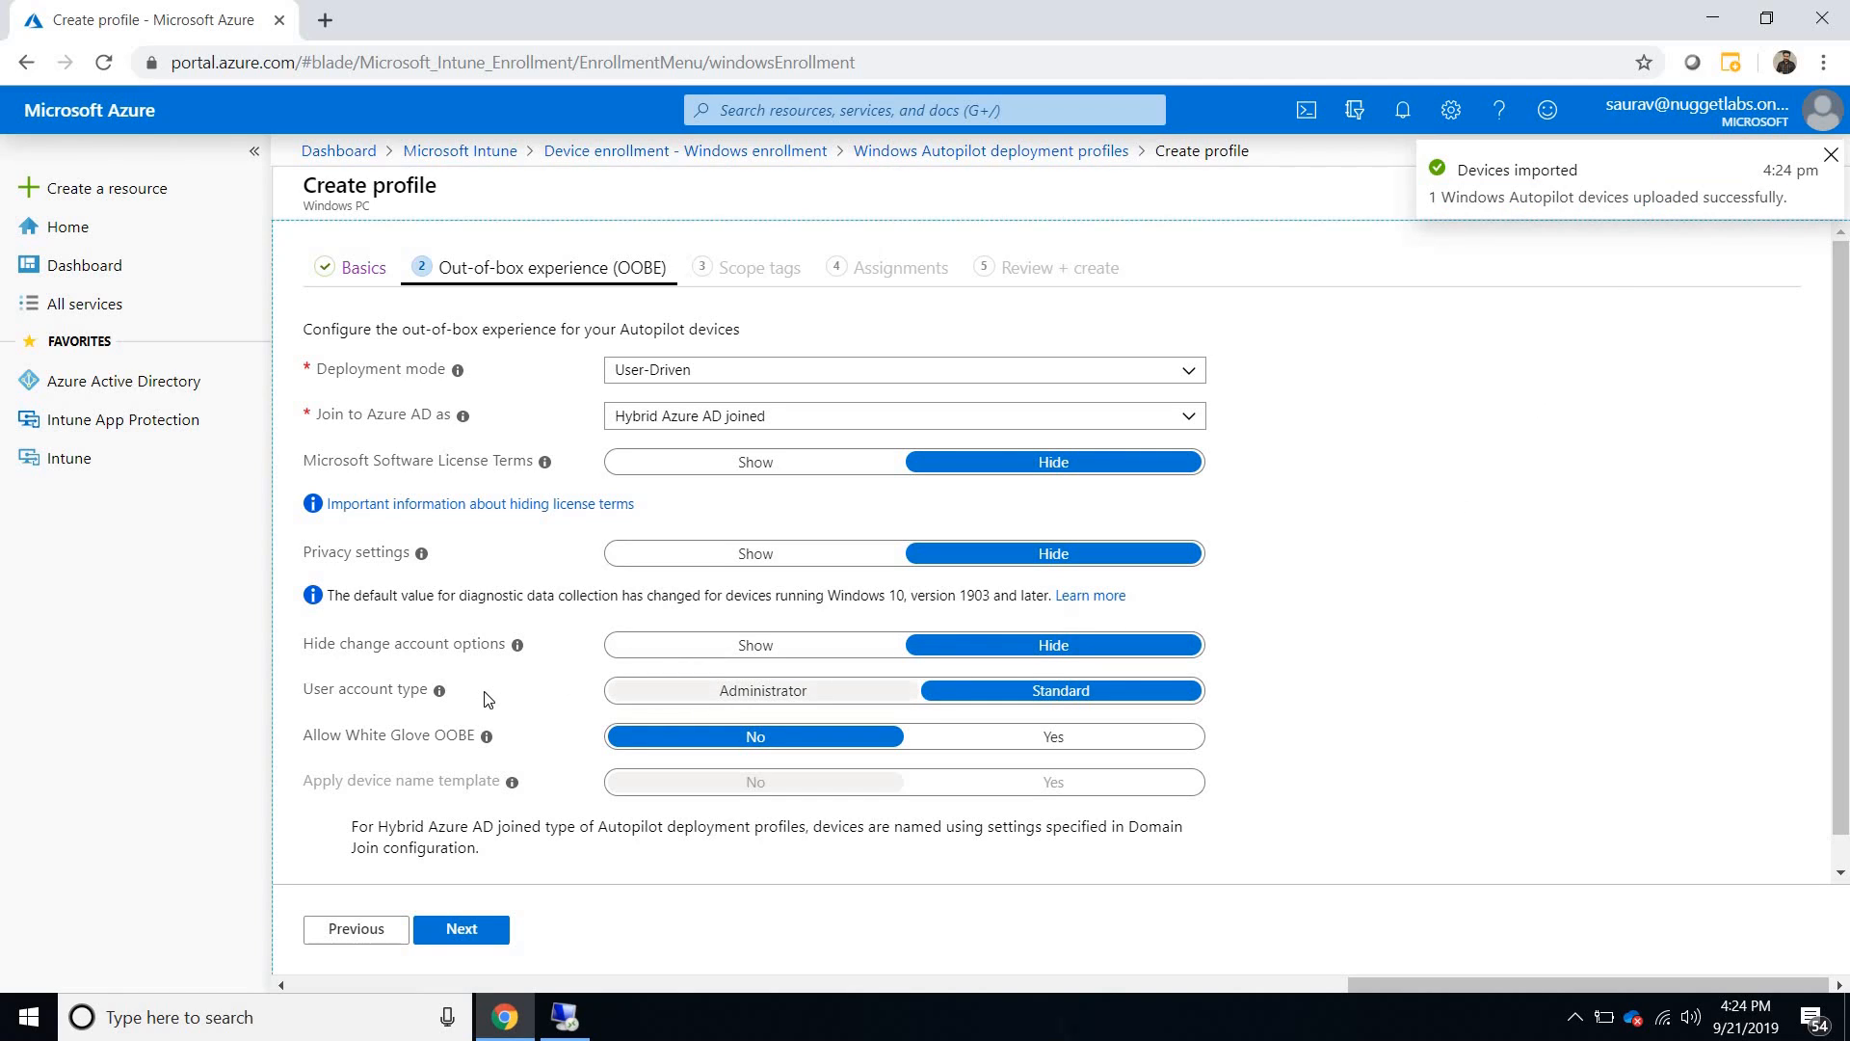
pyautogui.click(693, 701)
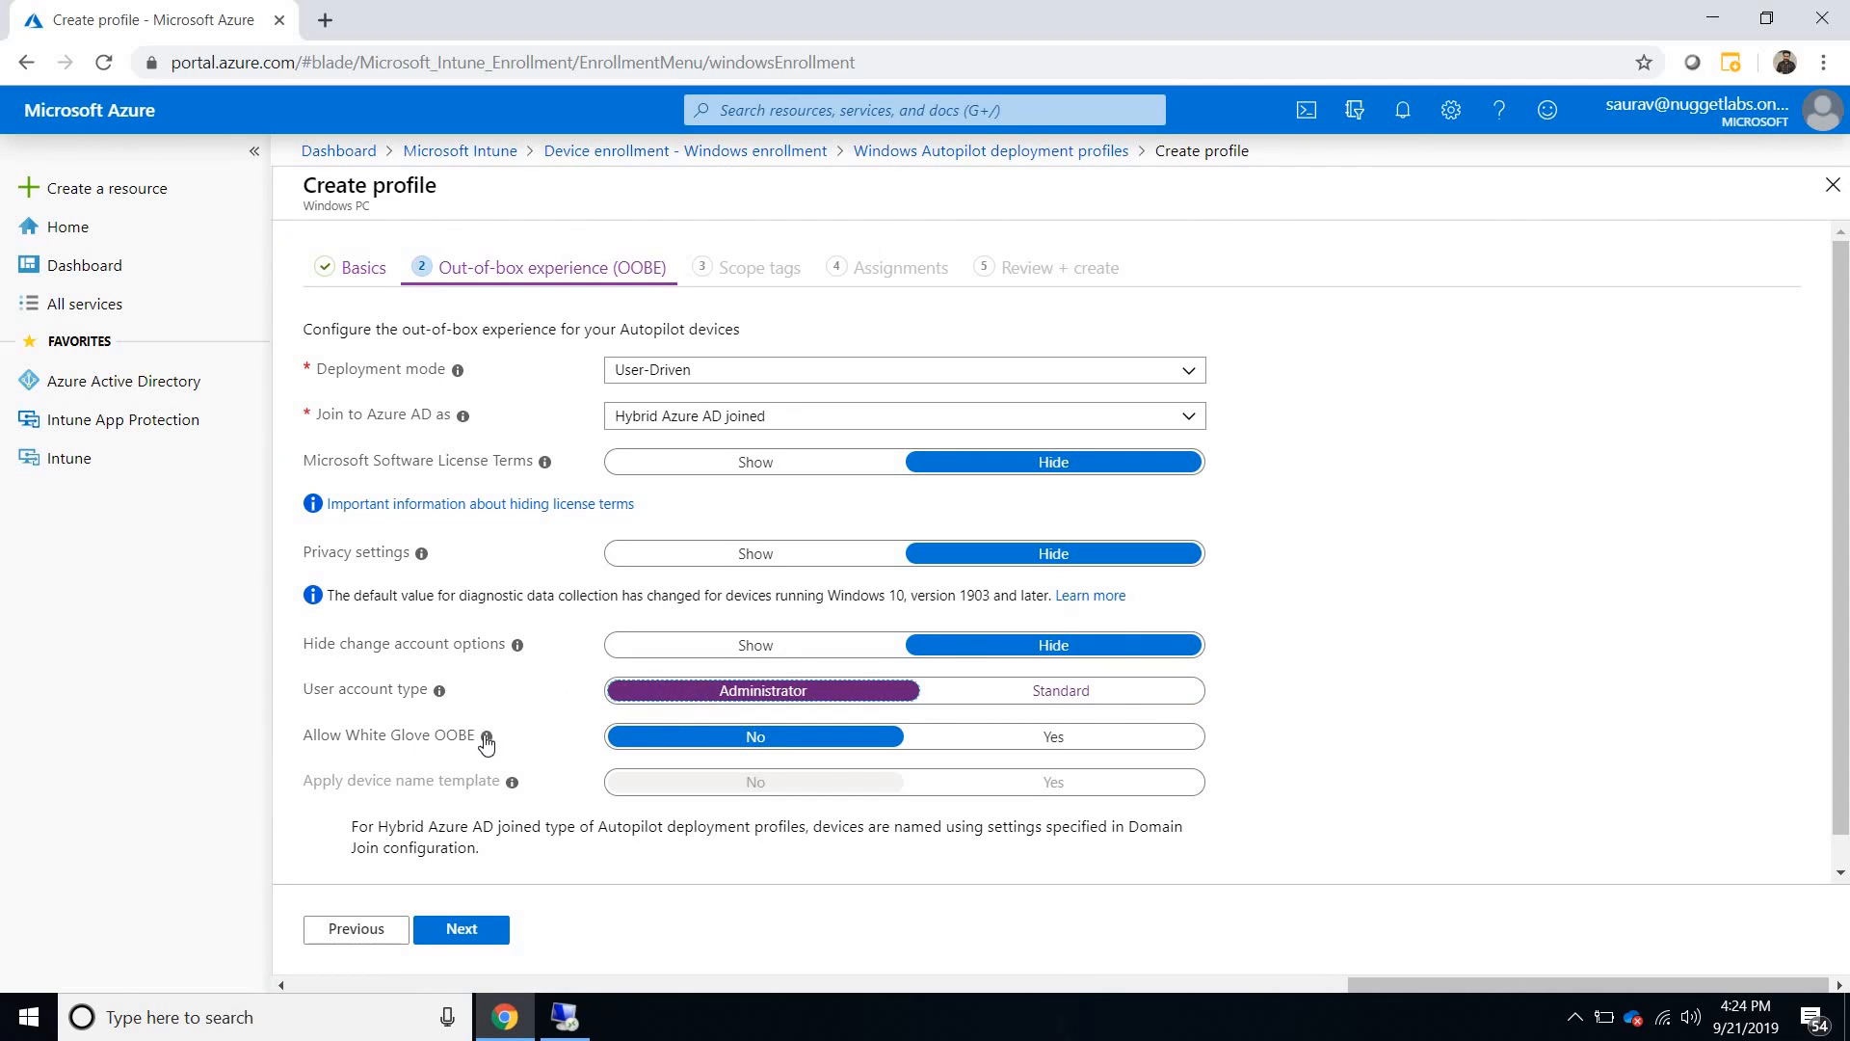
pyautogui.moveTo(487, 739)
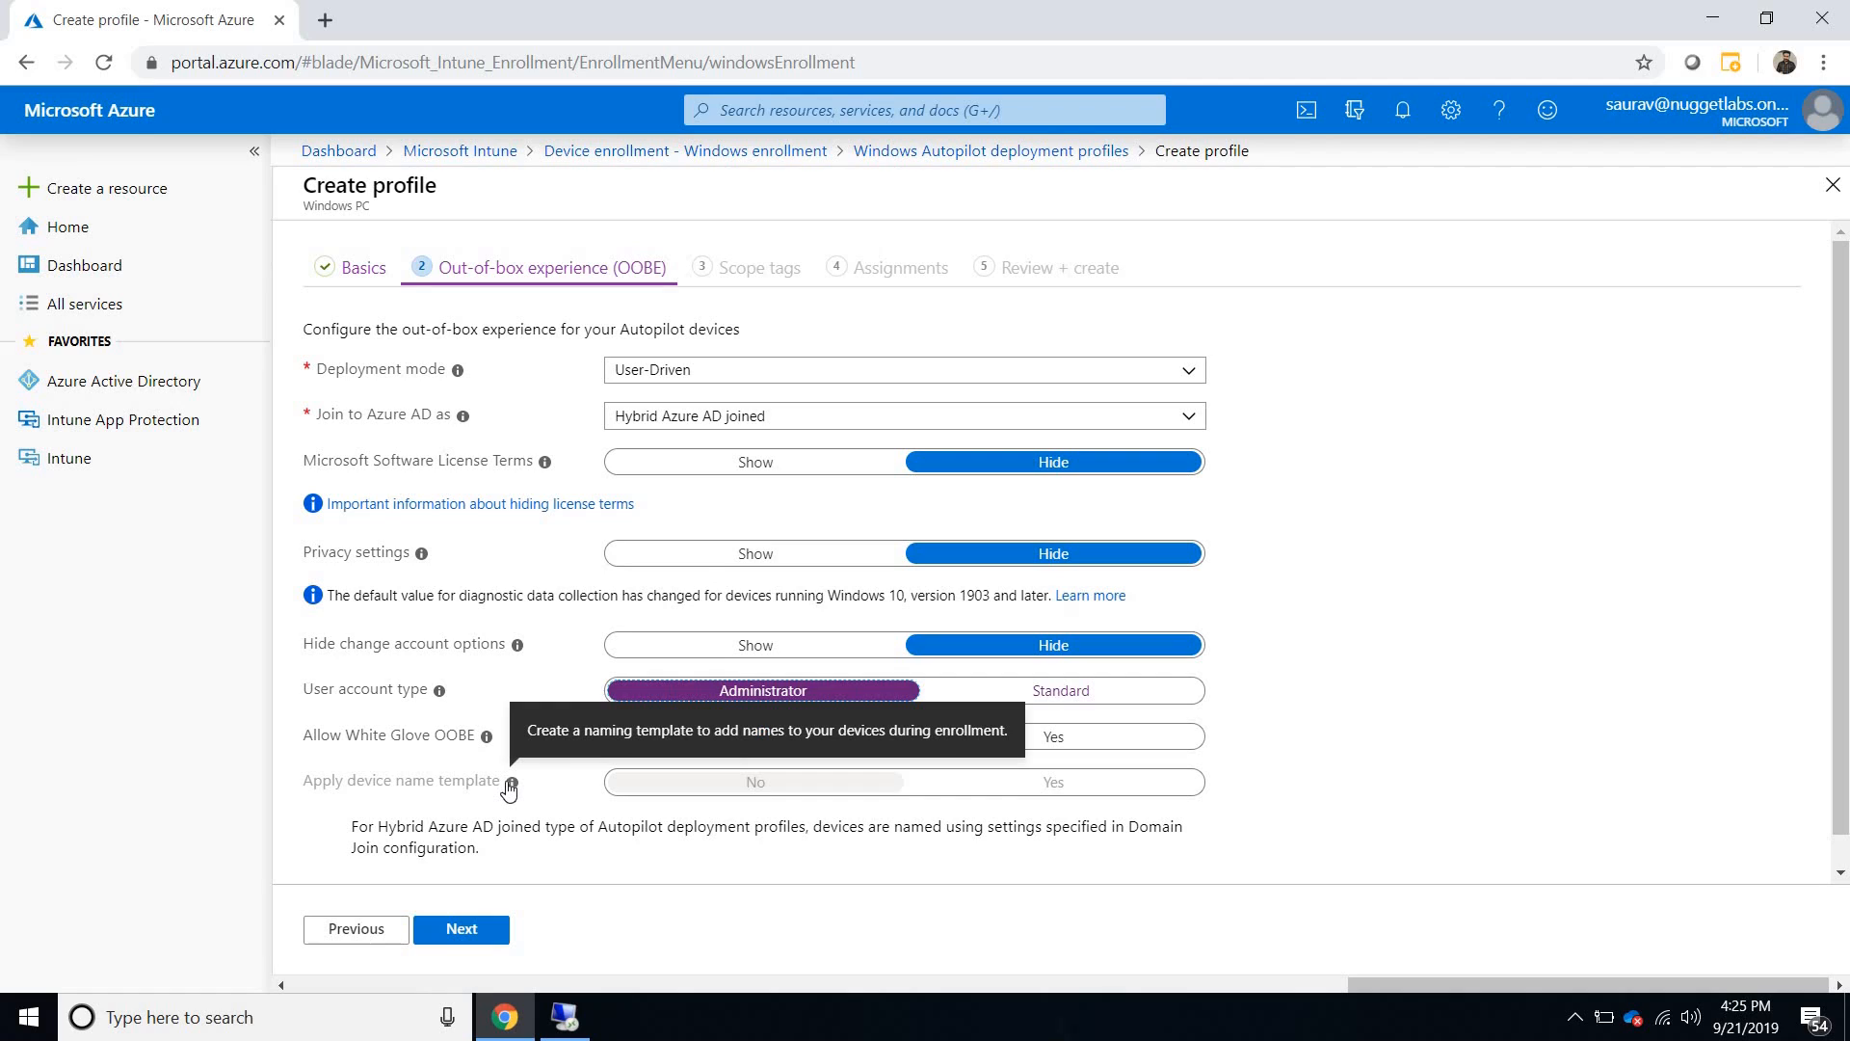
# - Leave the scope tags and group assignments empty and create the Autopilot deployment profile
pyautogui.click(484, 931)
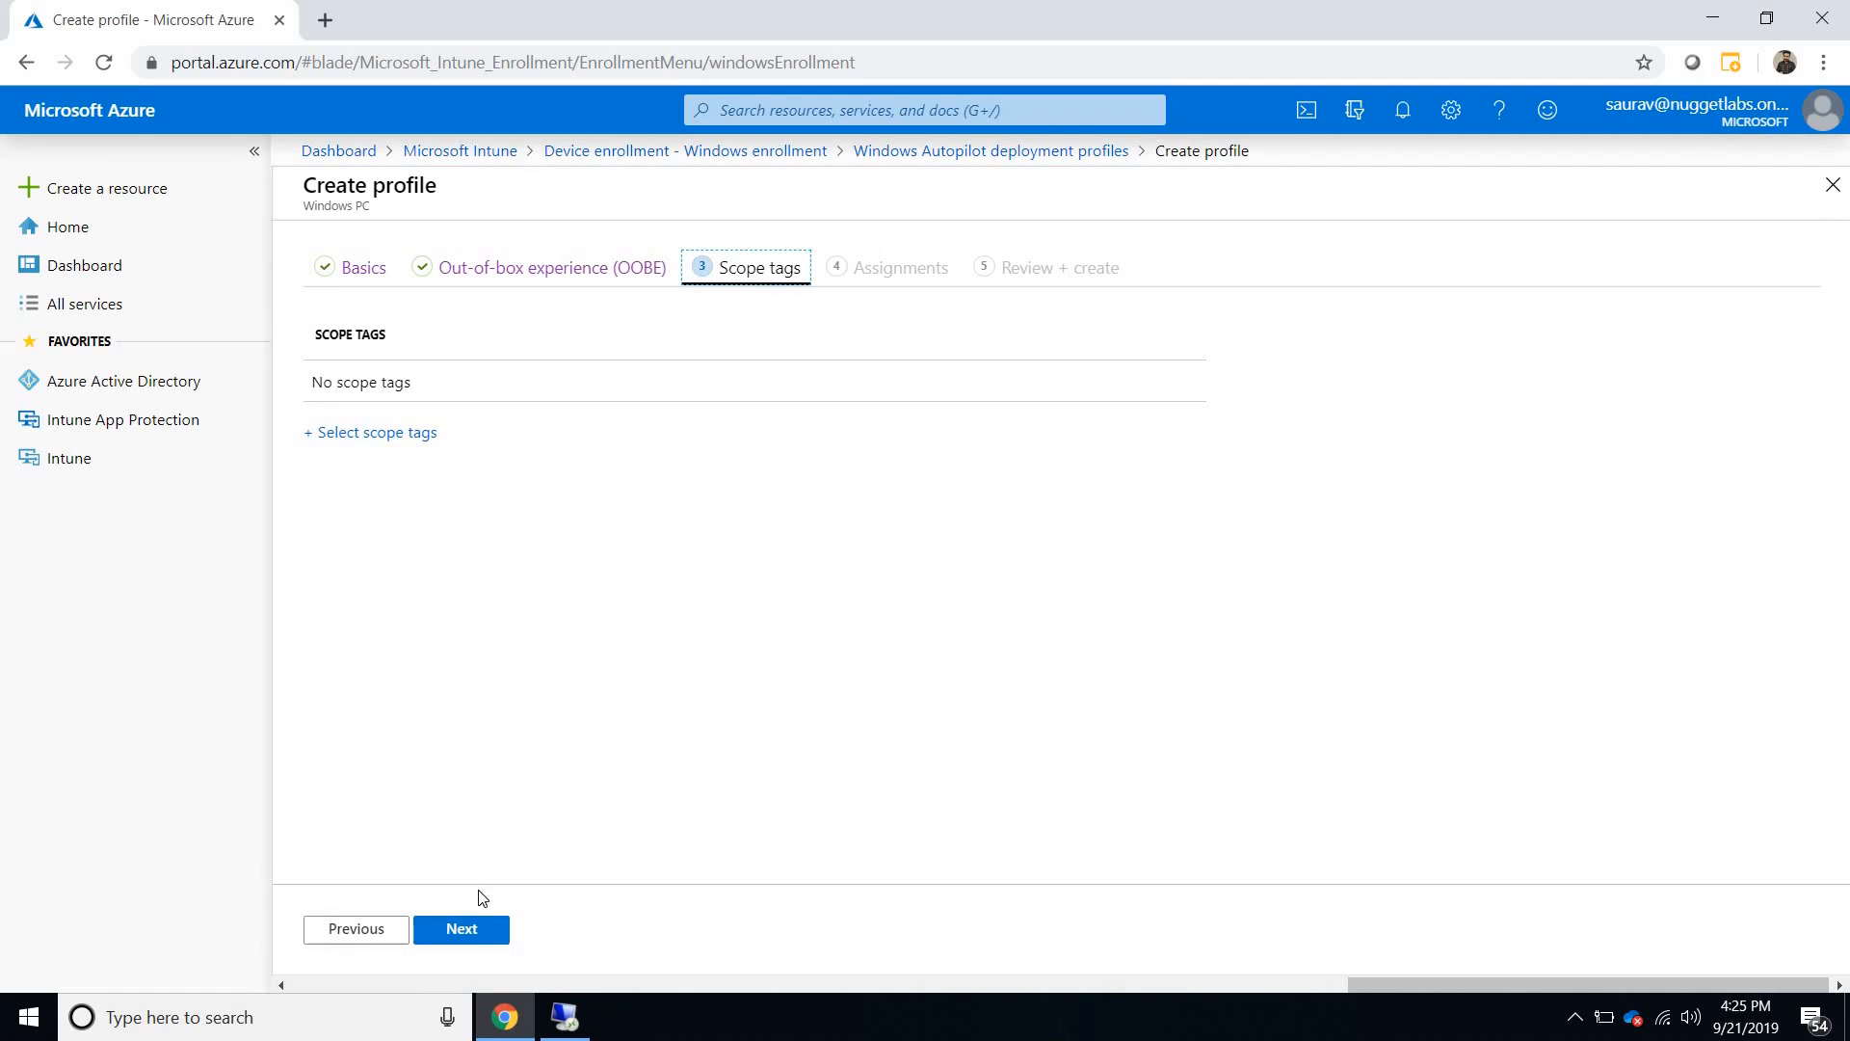
pyautogui.click(470, 939)
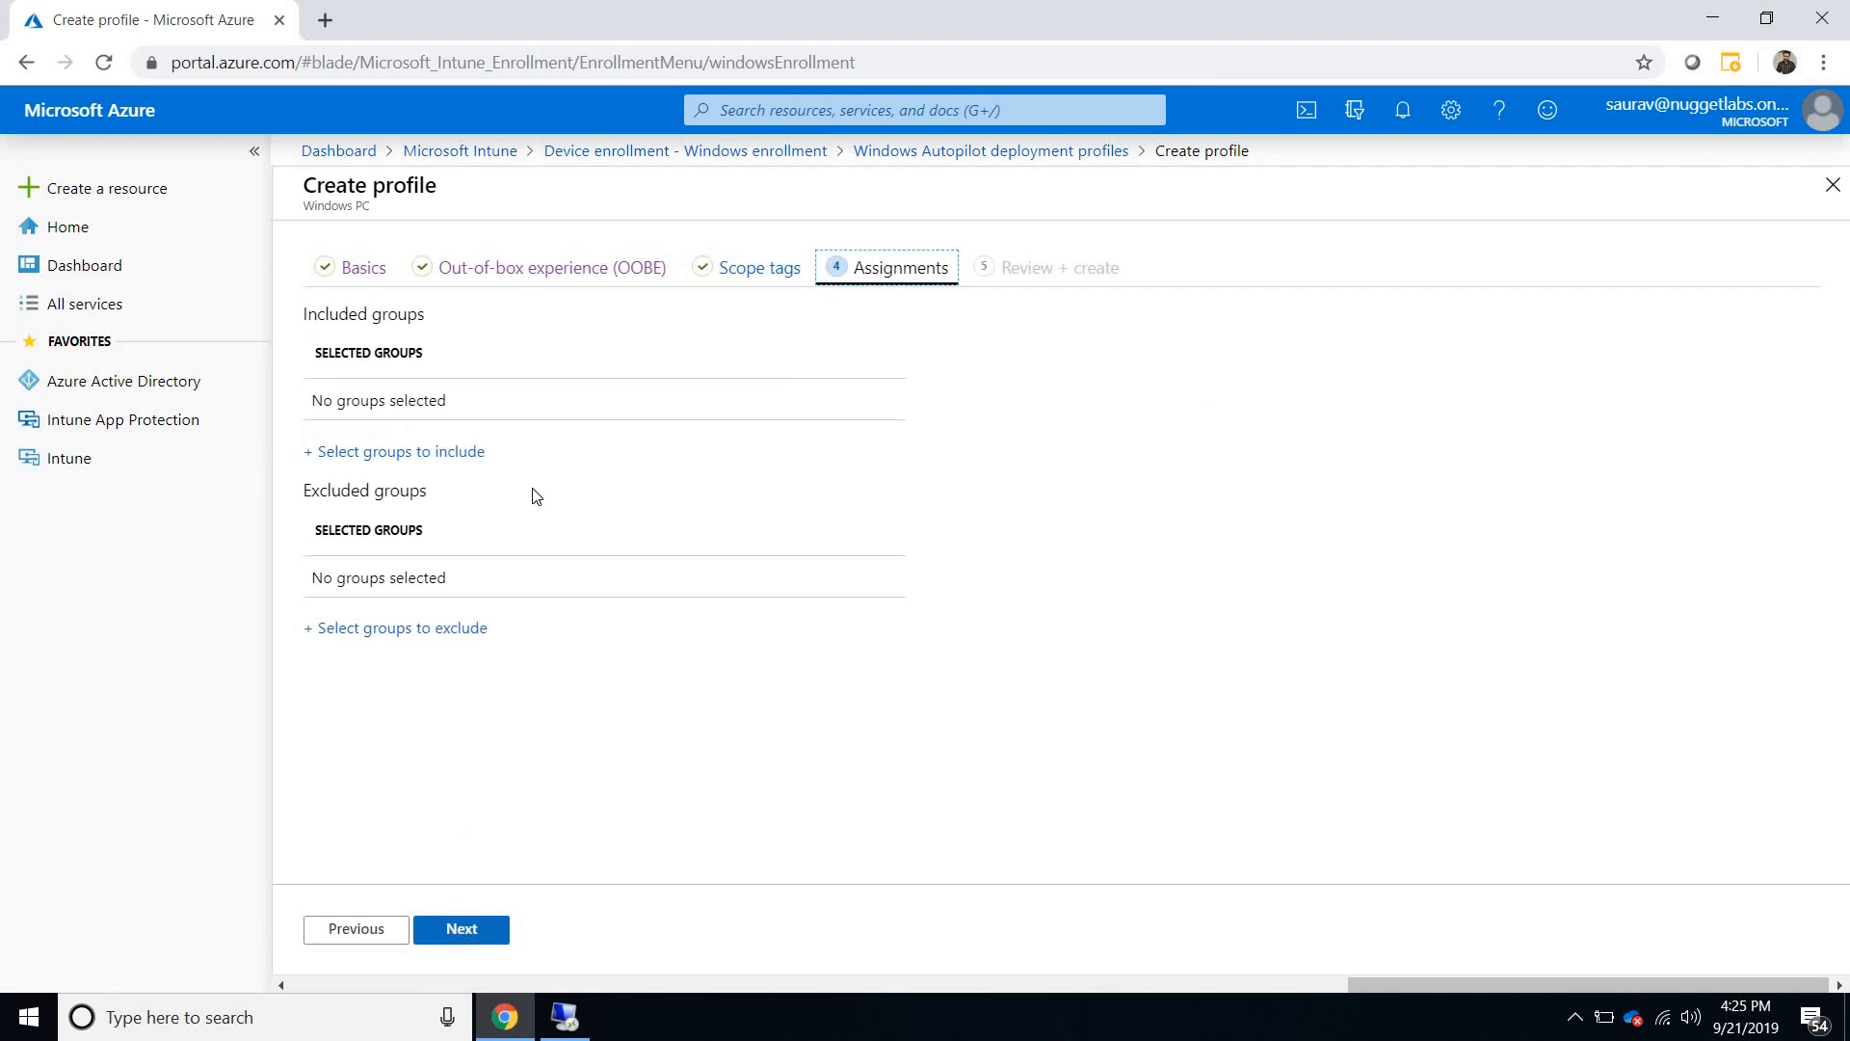
pyautogui.click(474, 929)
pyautogui.click(458, 930)
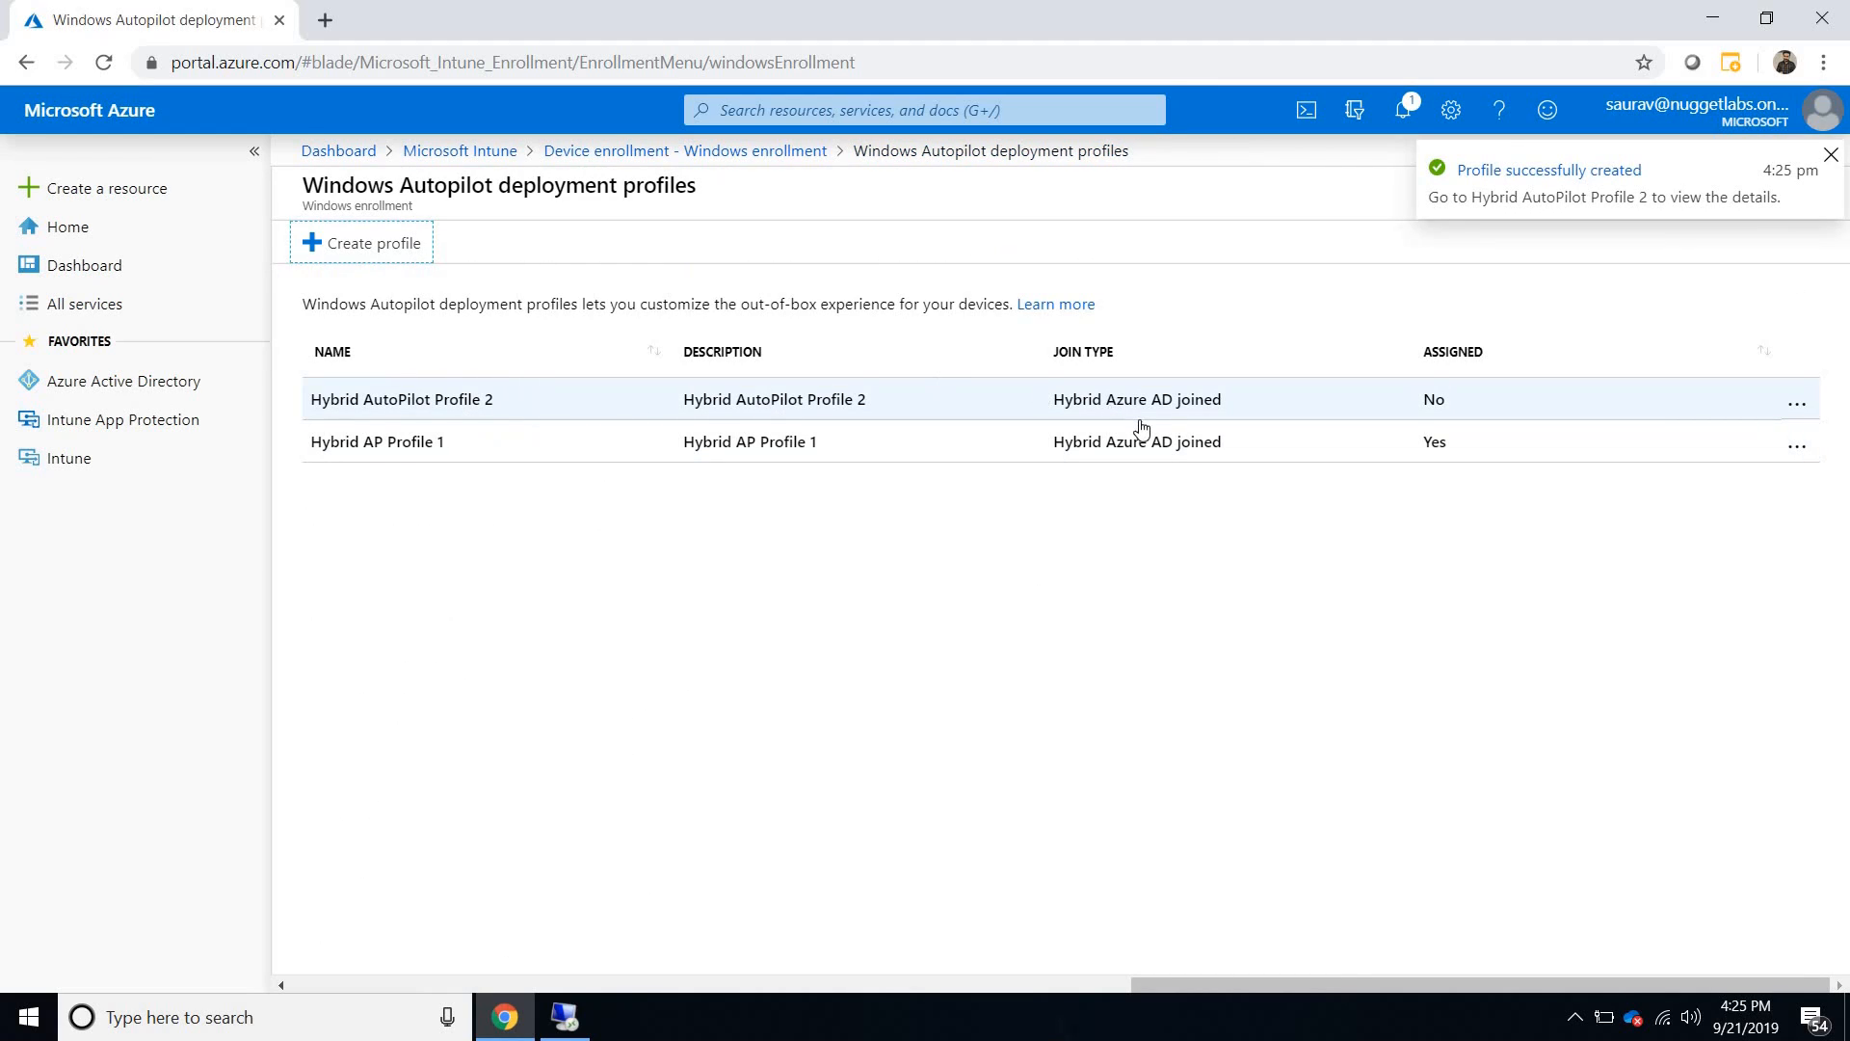
# - Examine the out-of-box experience settings of Hybrid AP Profile 1, and go back to view the Windows Autopilot devices list
pyautogui.click(764, 449)
pyautogui.click(436, 394)
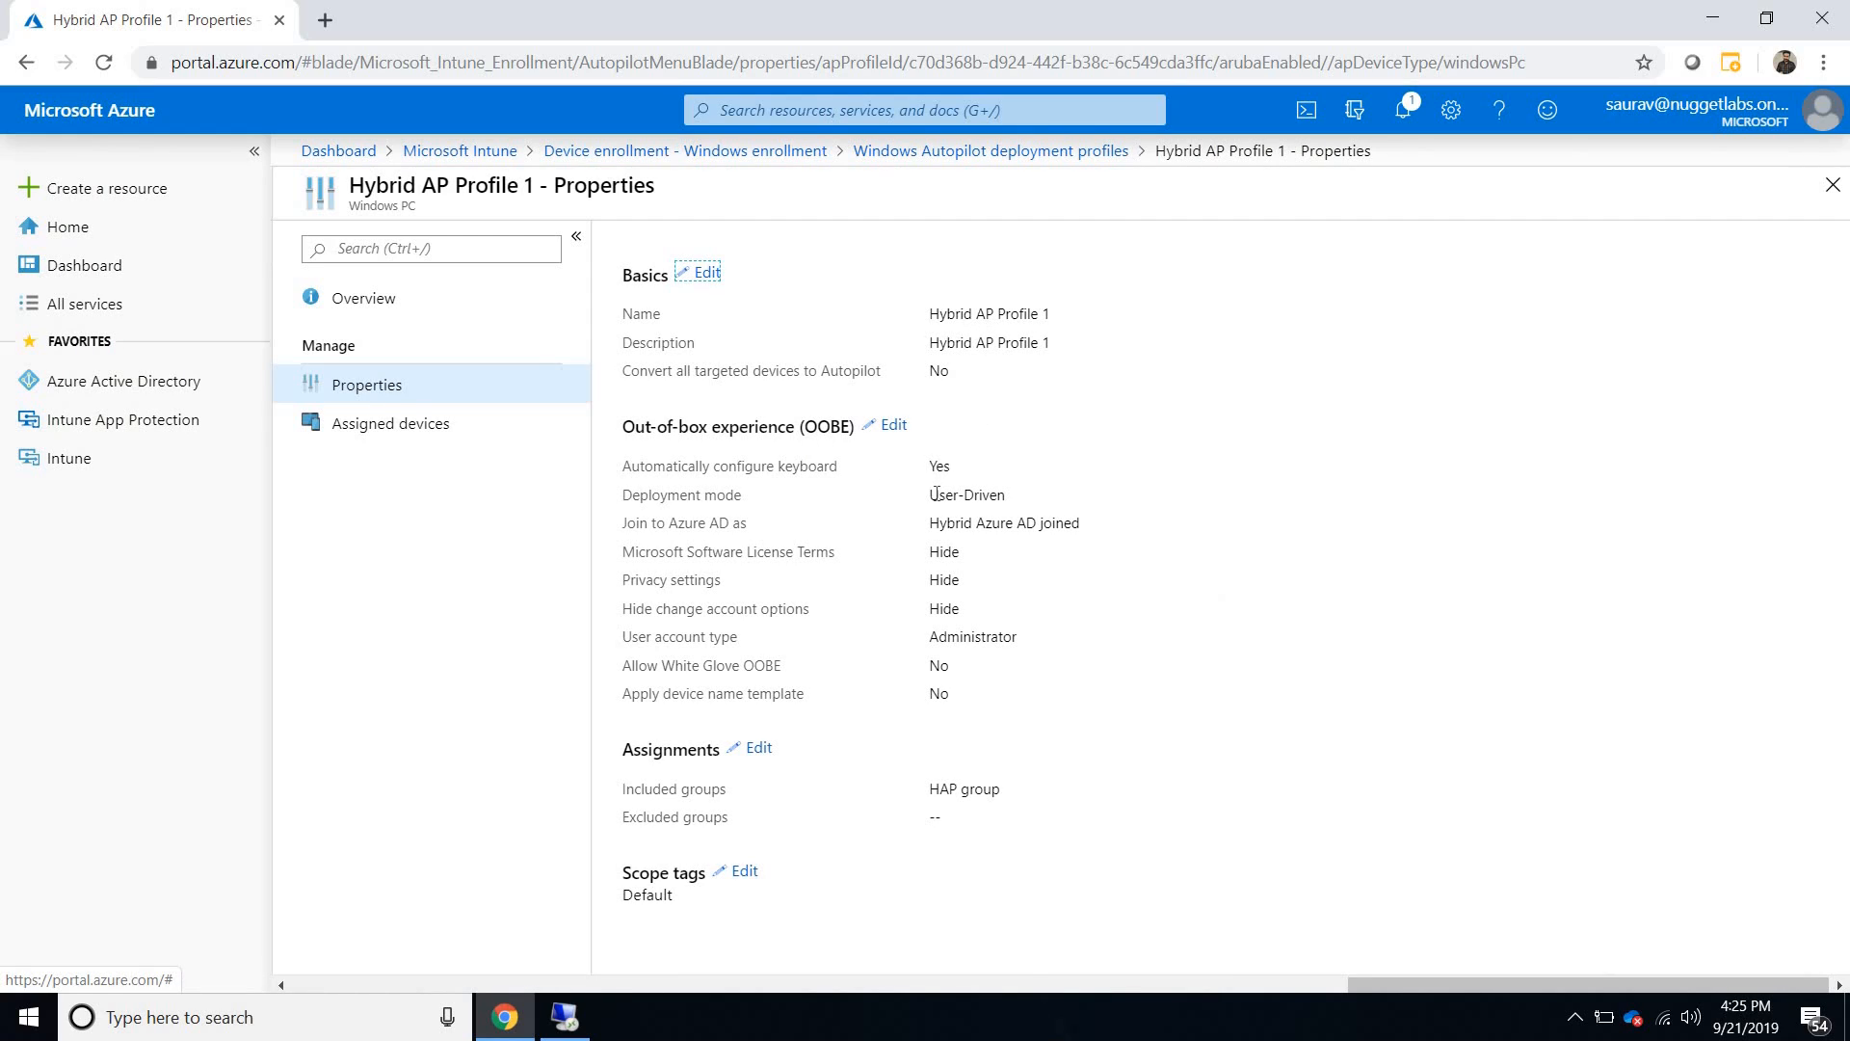
pyautogui.moveTo(929, 495); pyautogui.dragTo(1079, 522)
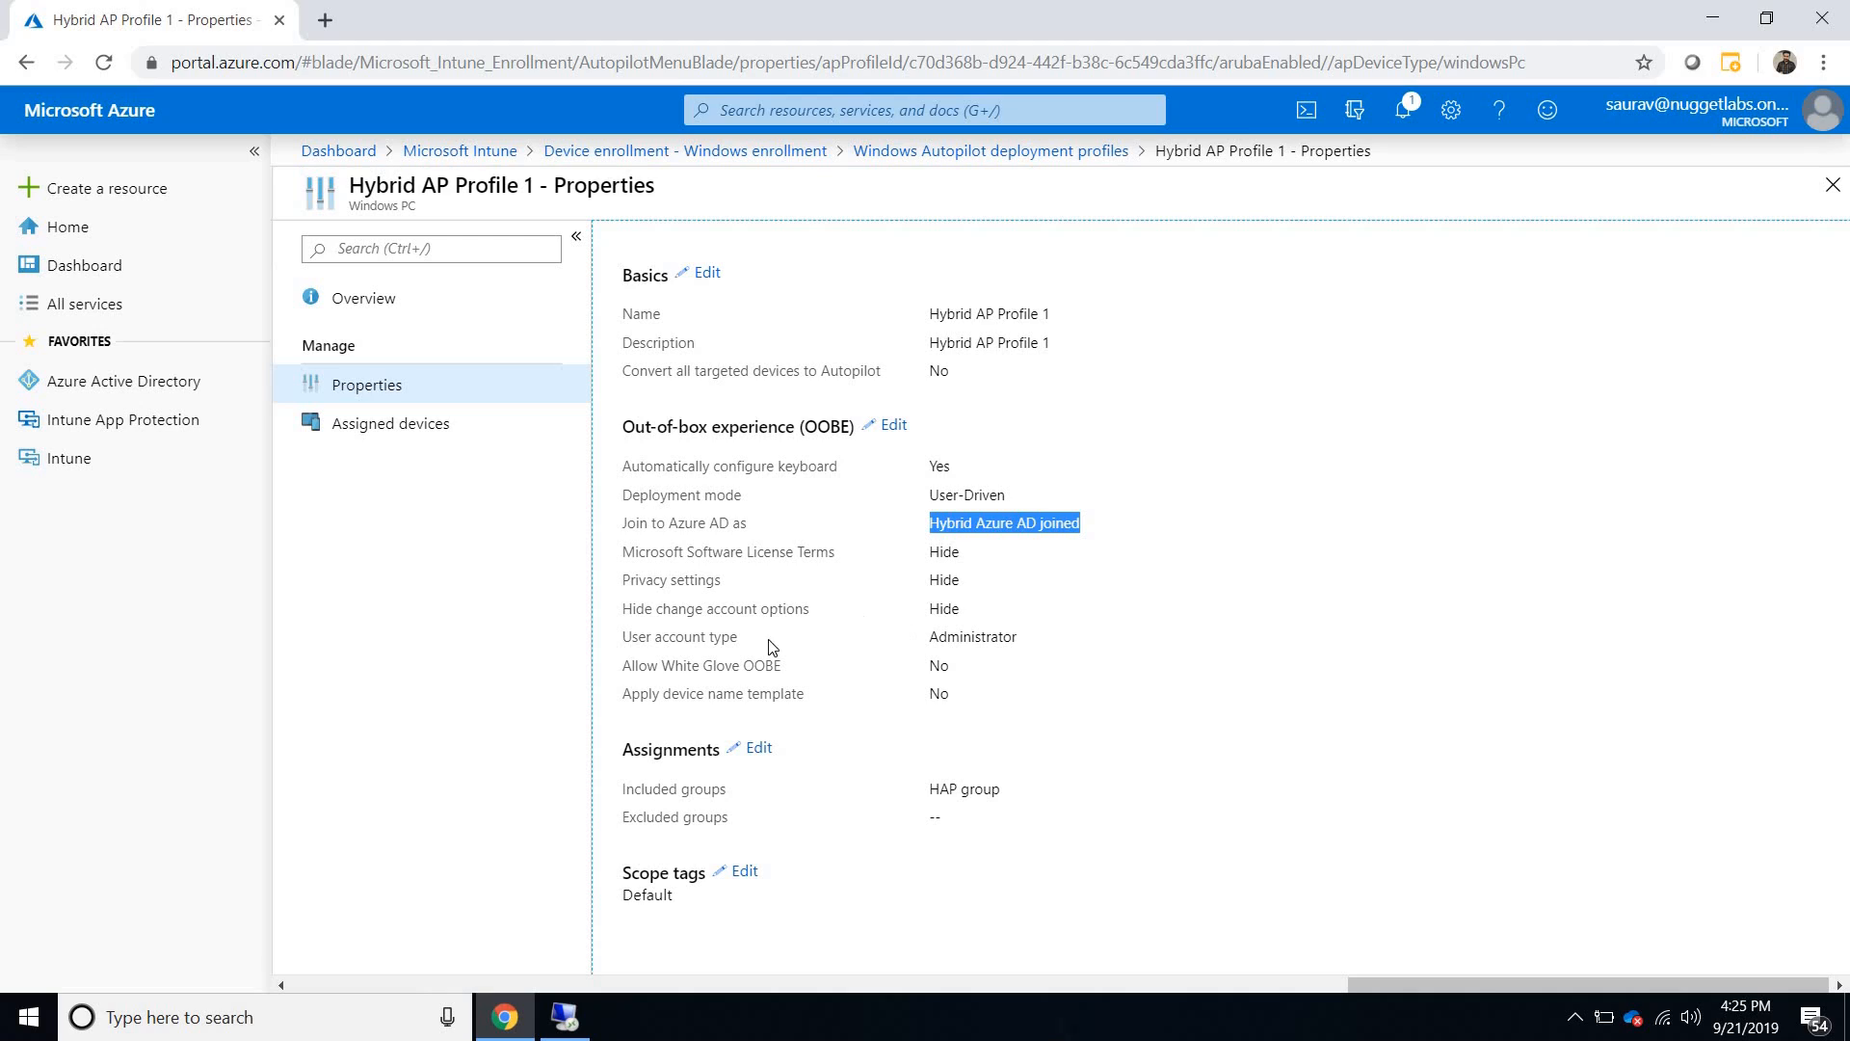
pyautogui.doubleClick(939, 638)
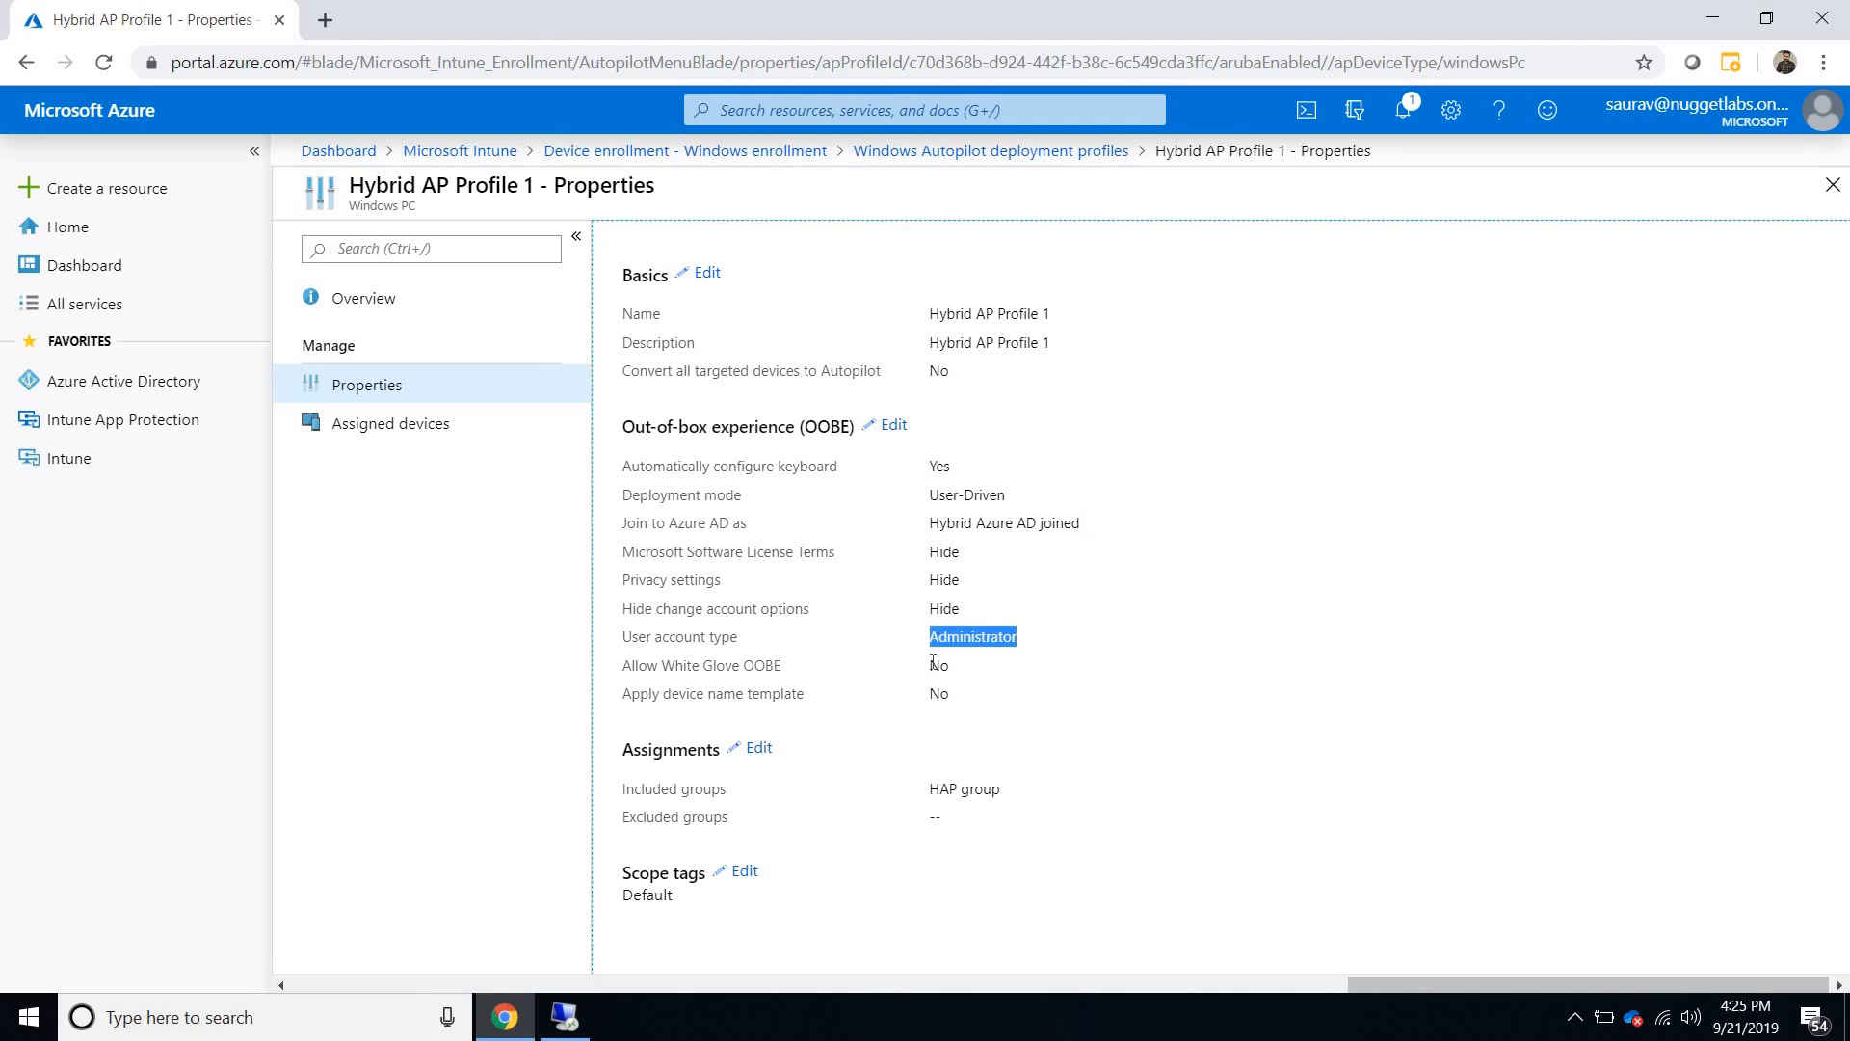
pyautogui.doubleClick(935, 664)
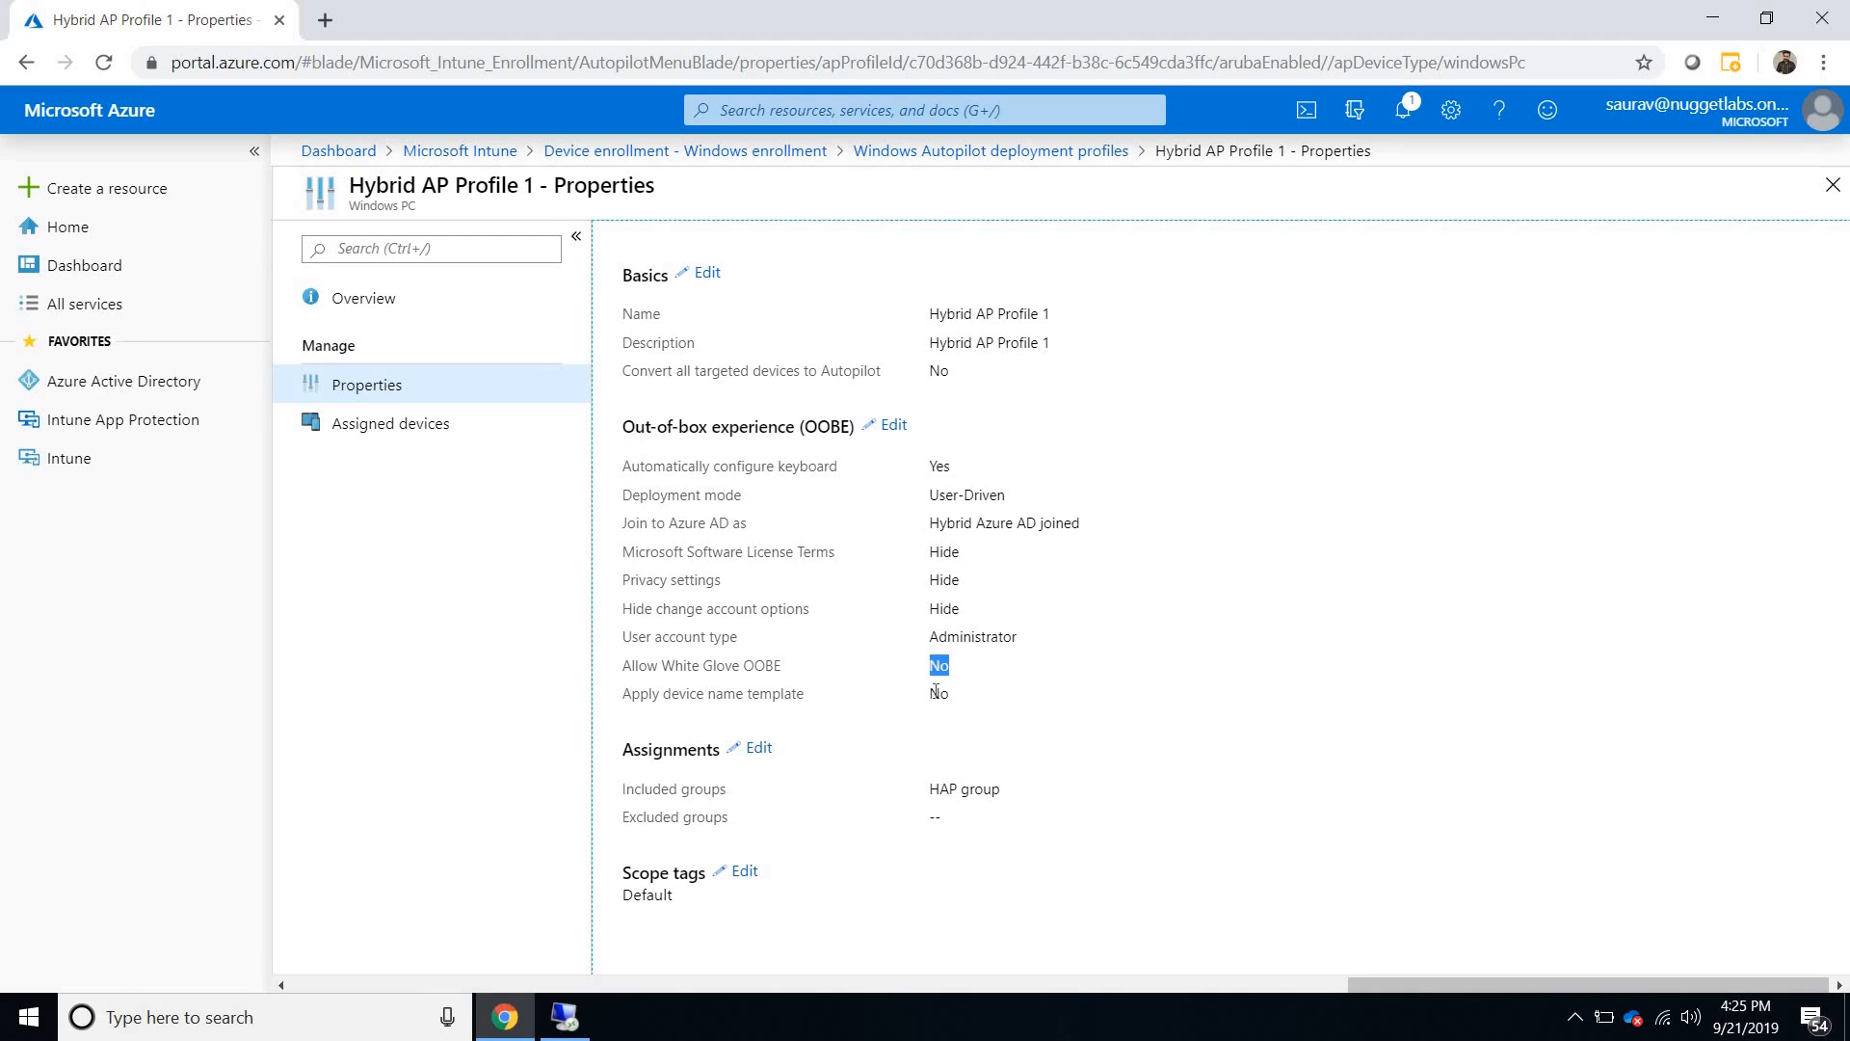
pyautogui.doubleClick(940, 694)
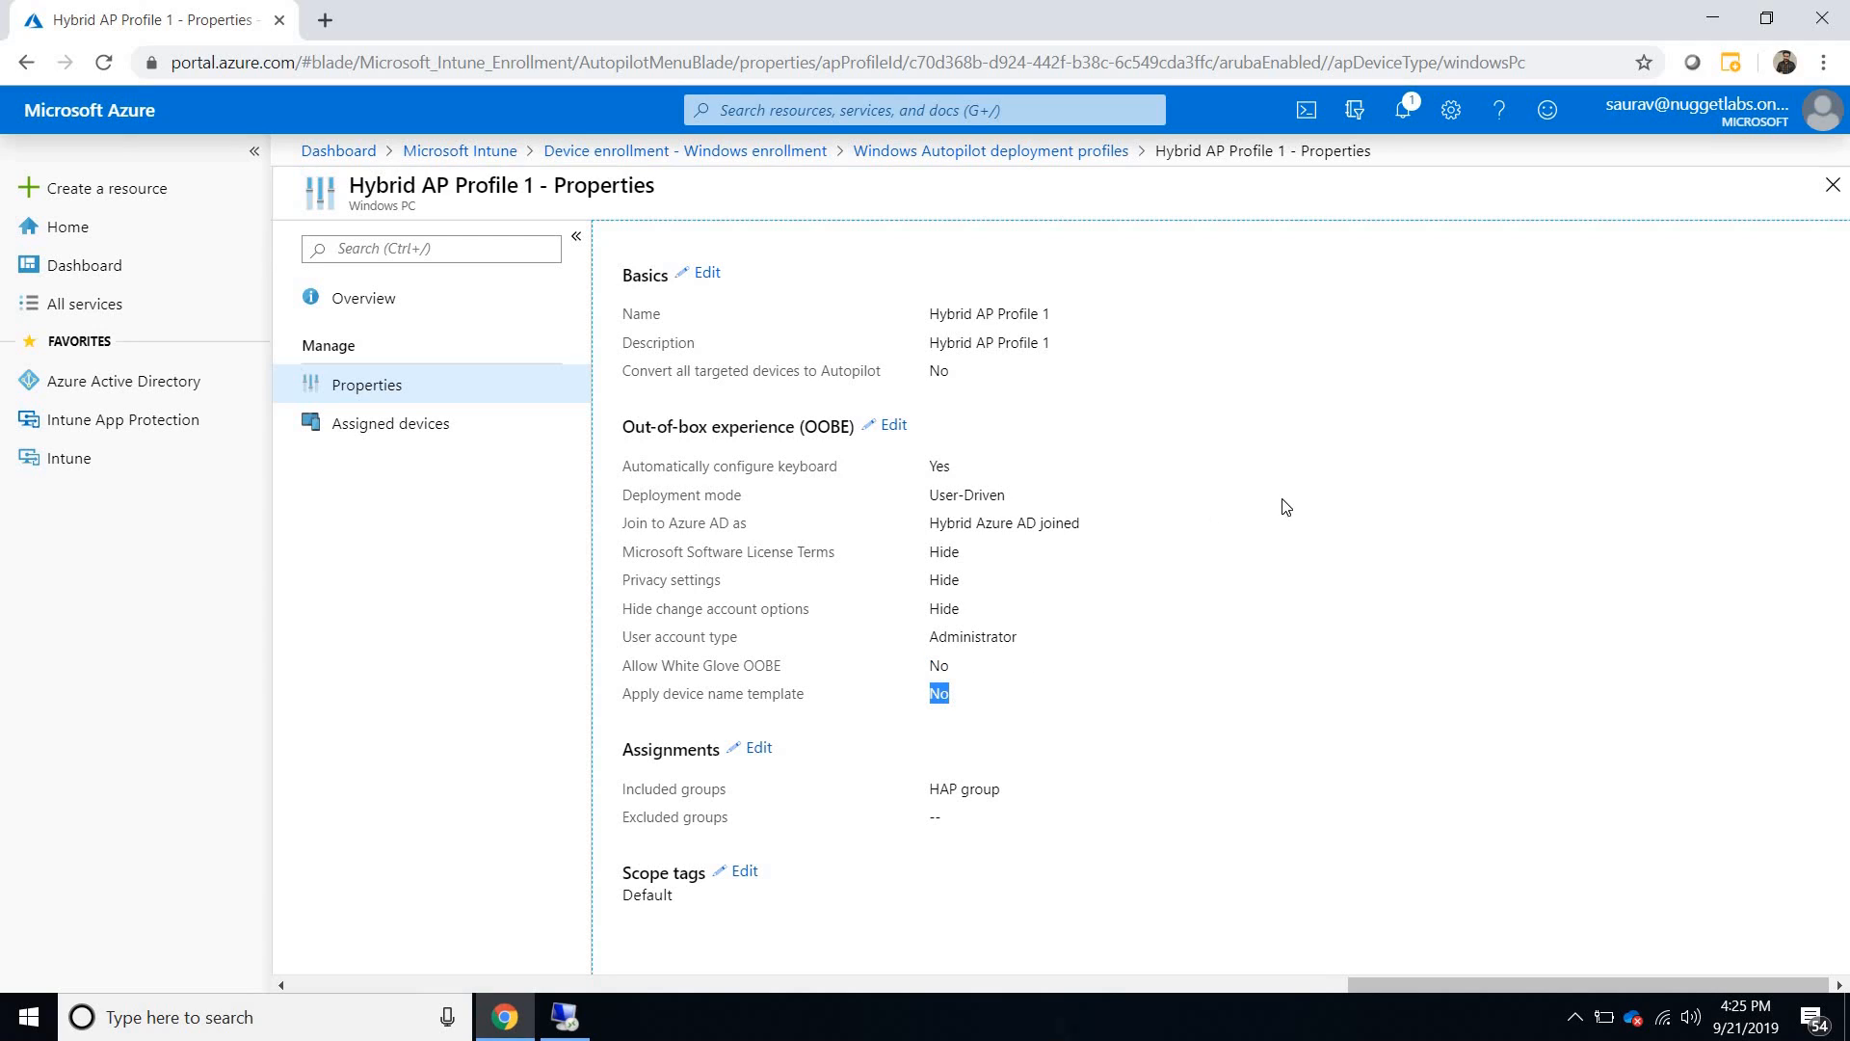
pyautogui.click(1832, 185)
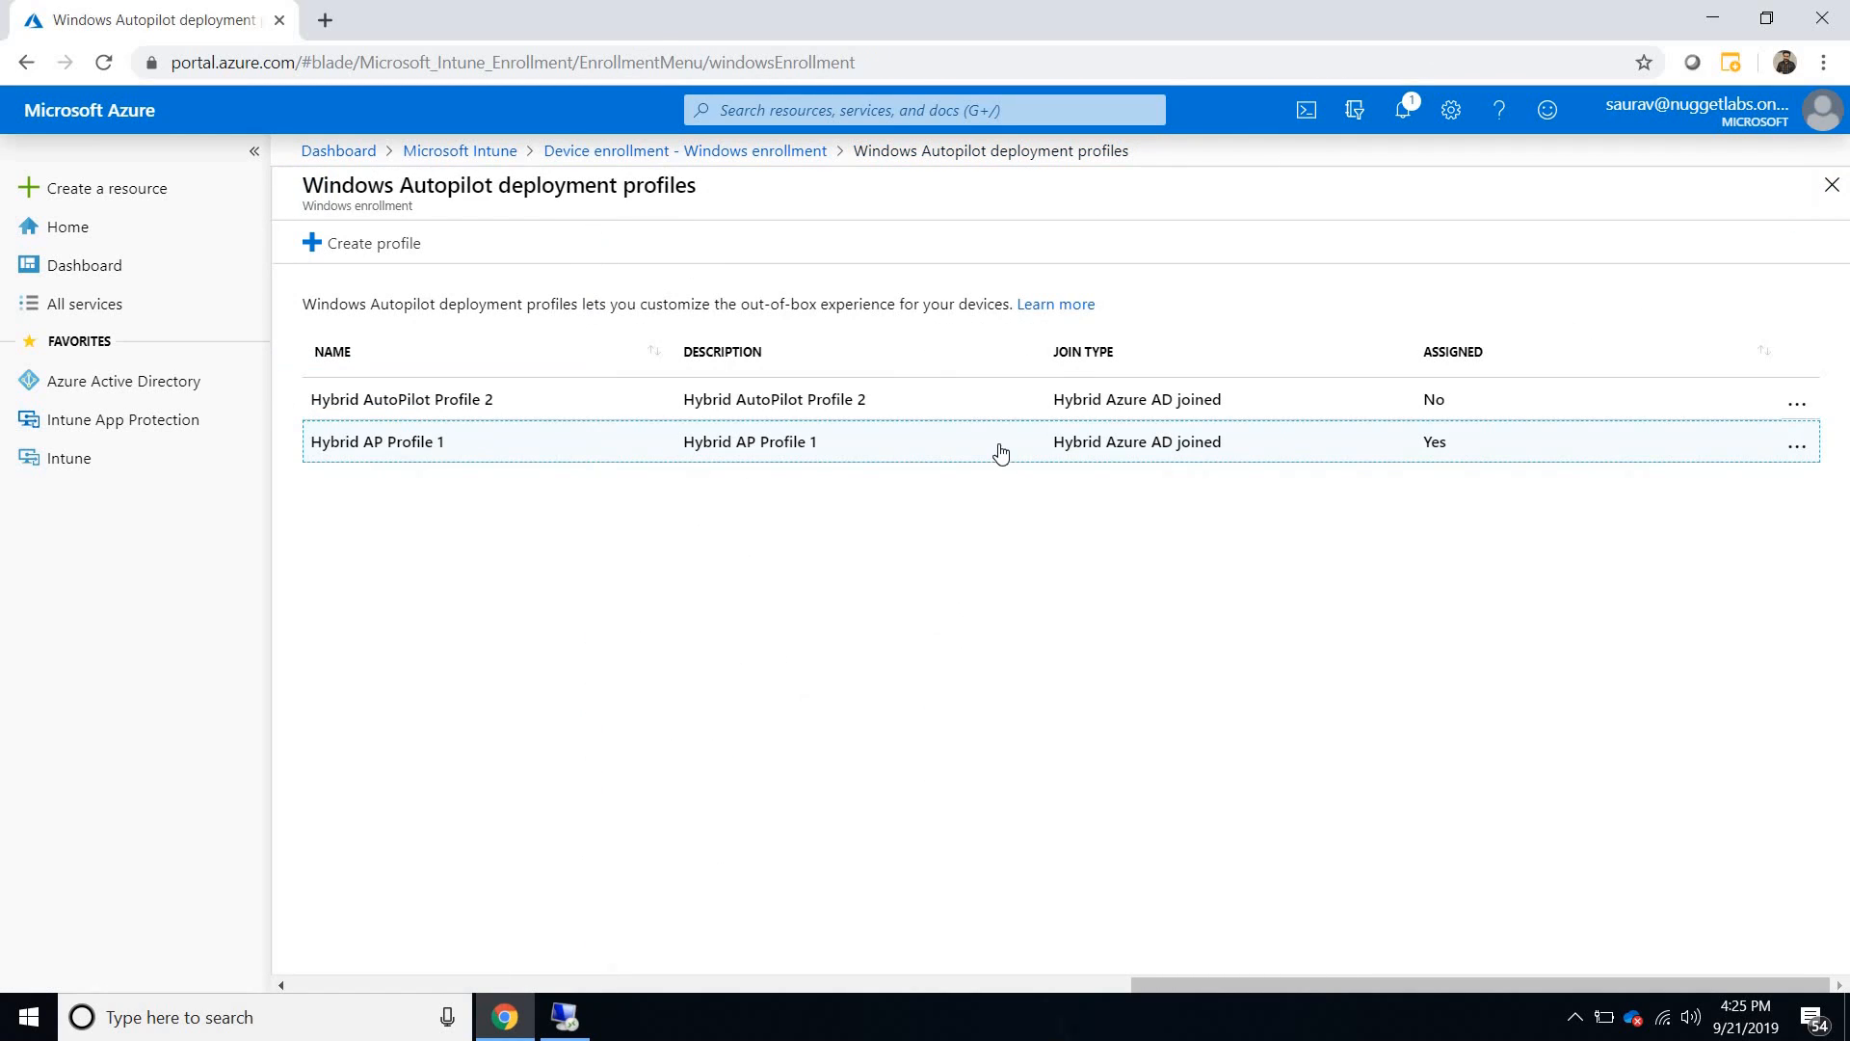
pyautogui.click(751, 154)
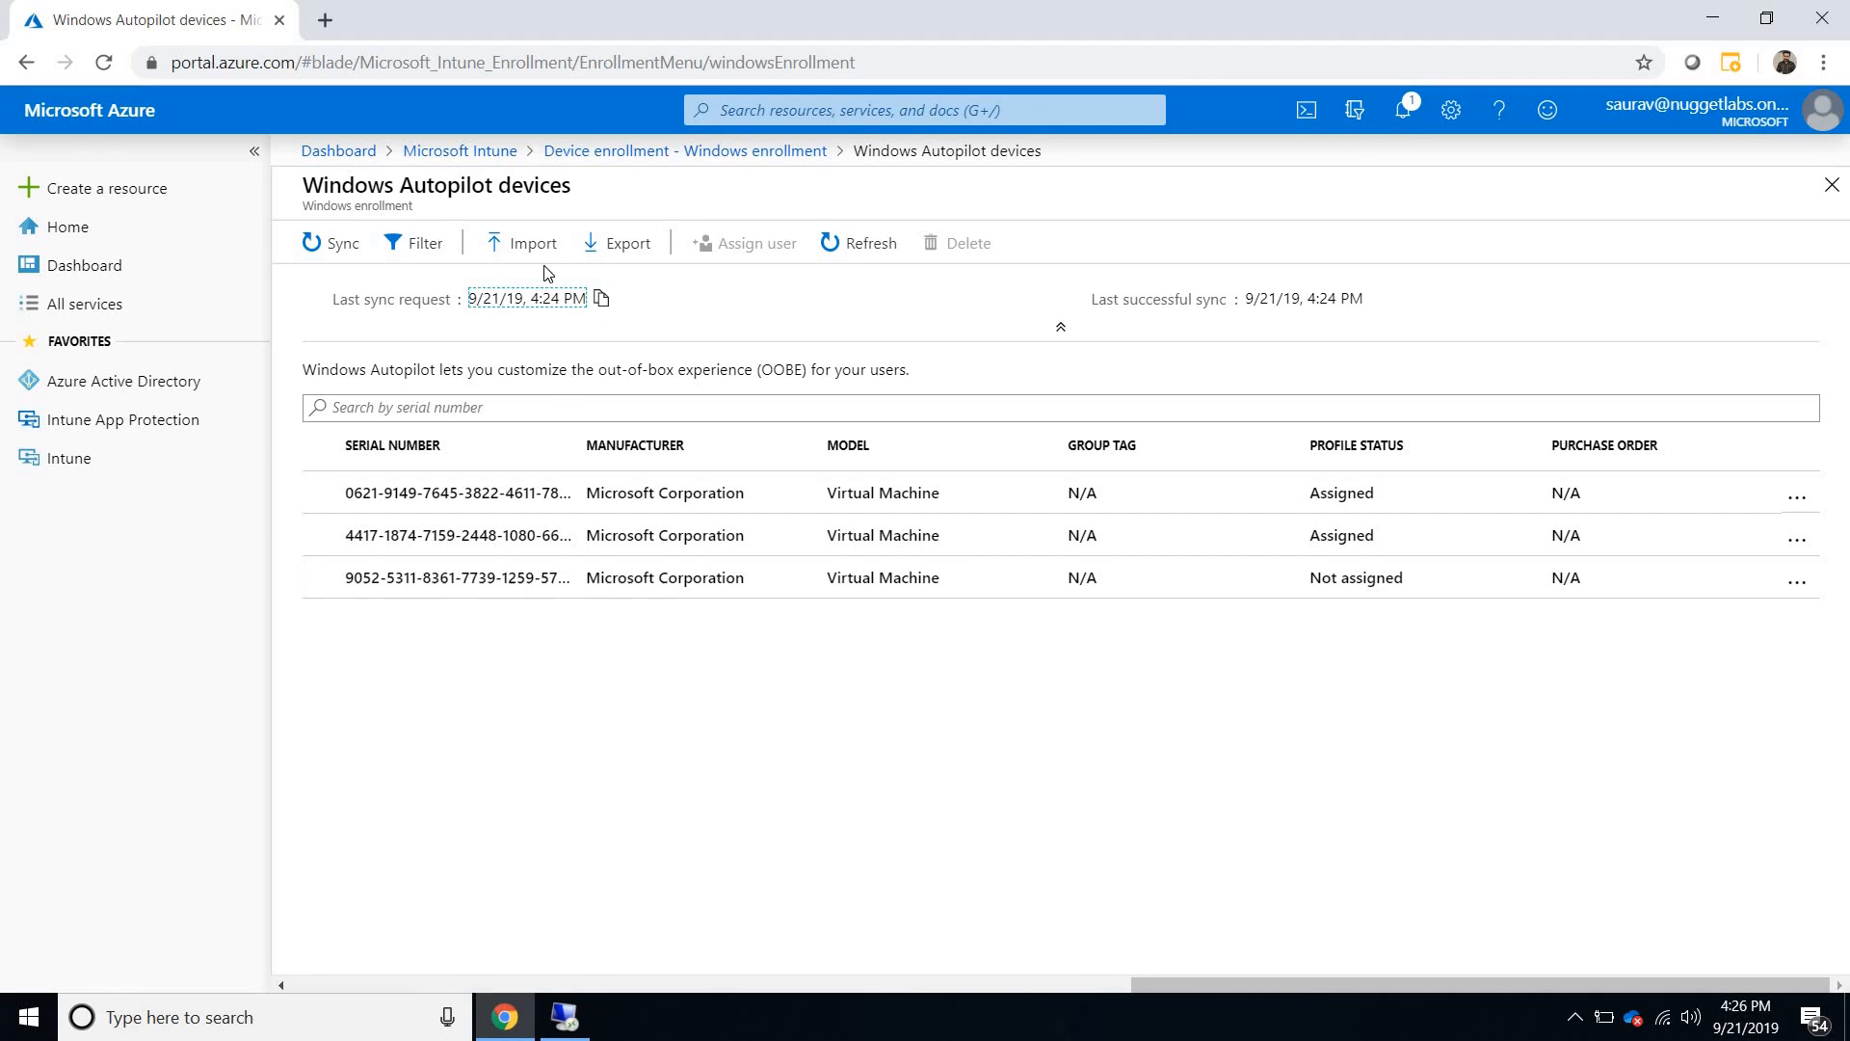
# - Open Intune's groups, search for HAP, and open the members list of HAP group
pyautogui.click(485, 154)
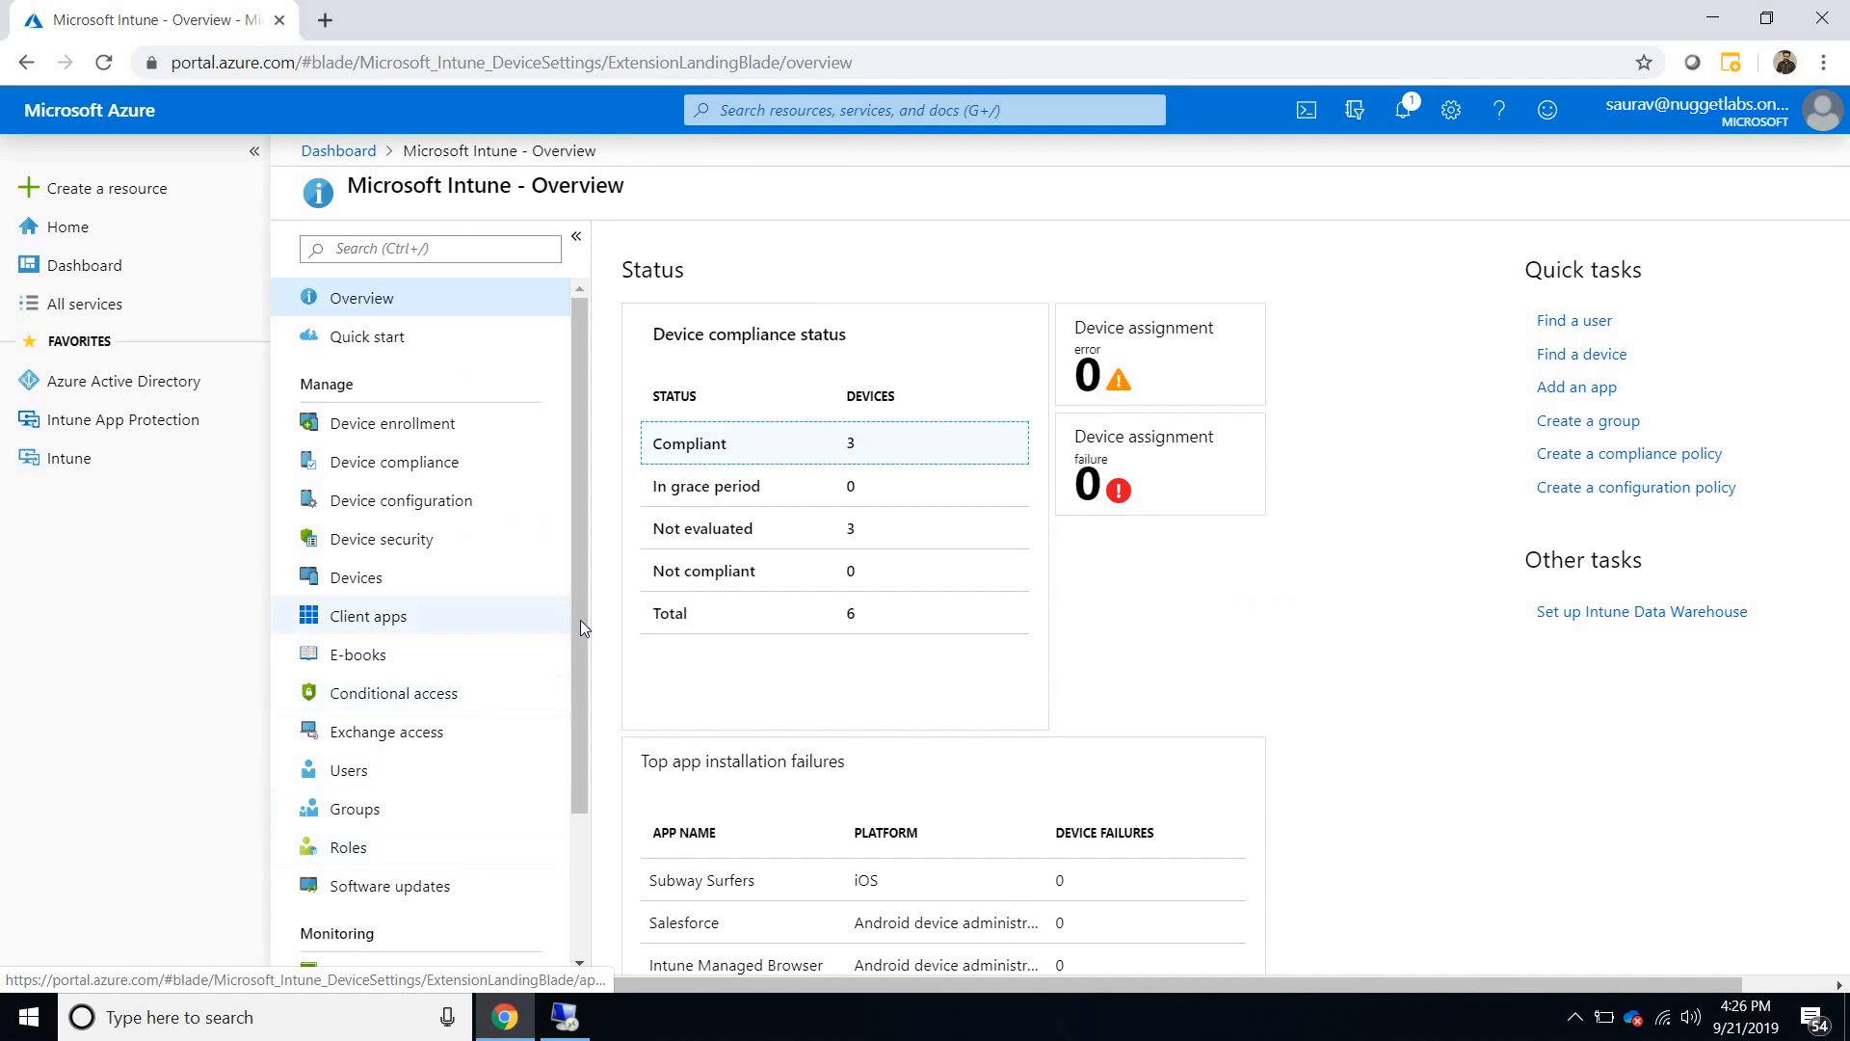
pyautogui.scroll(-2, 558, 800)
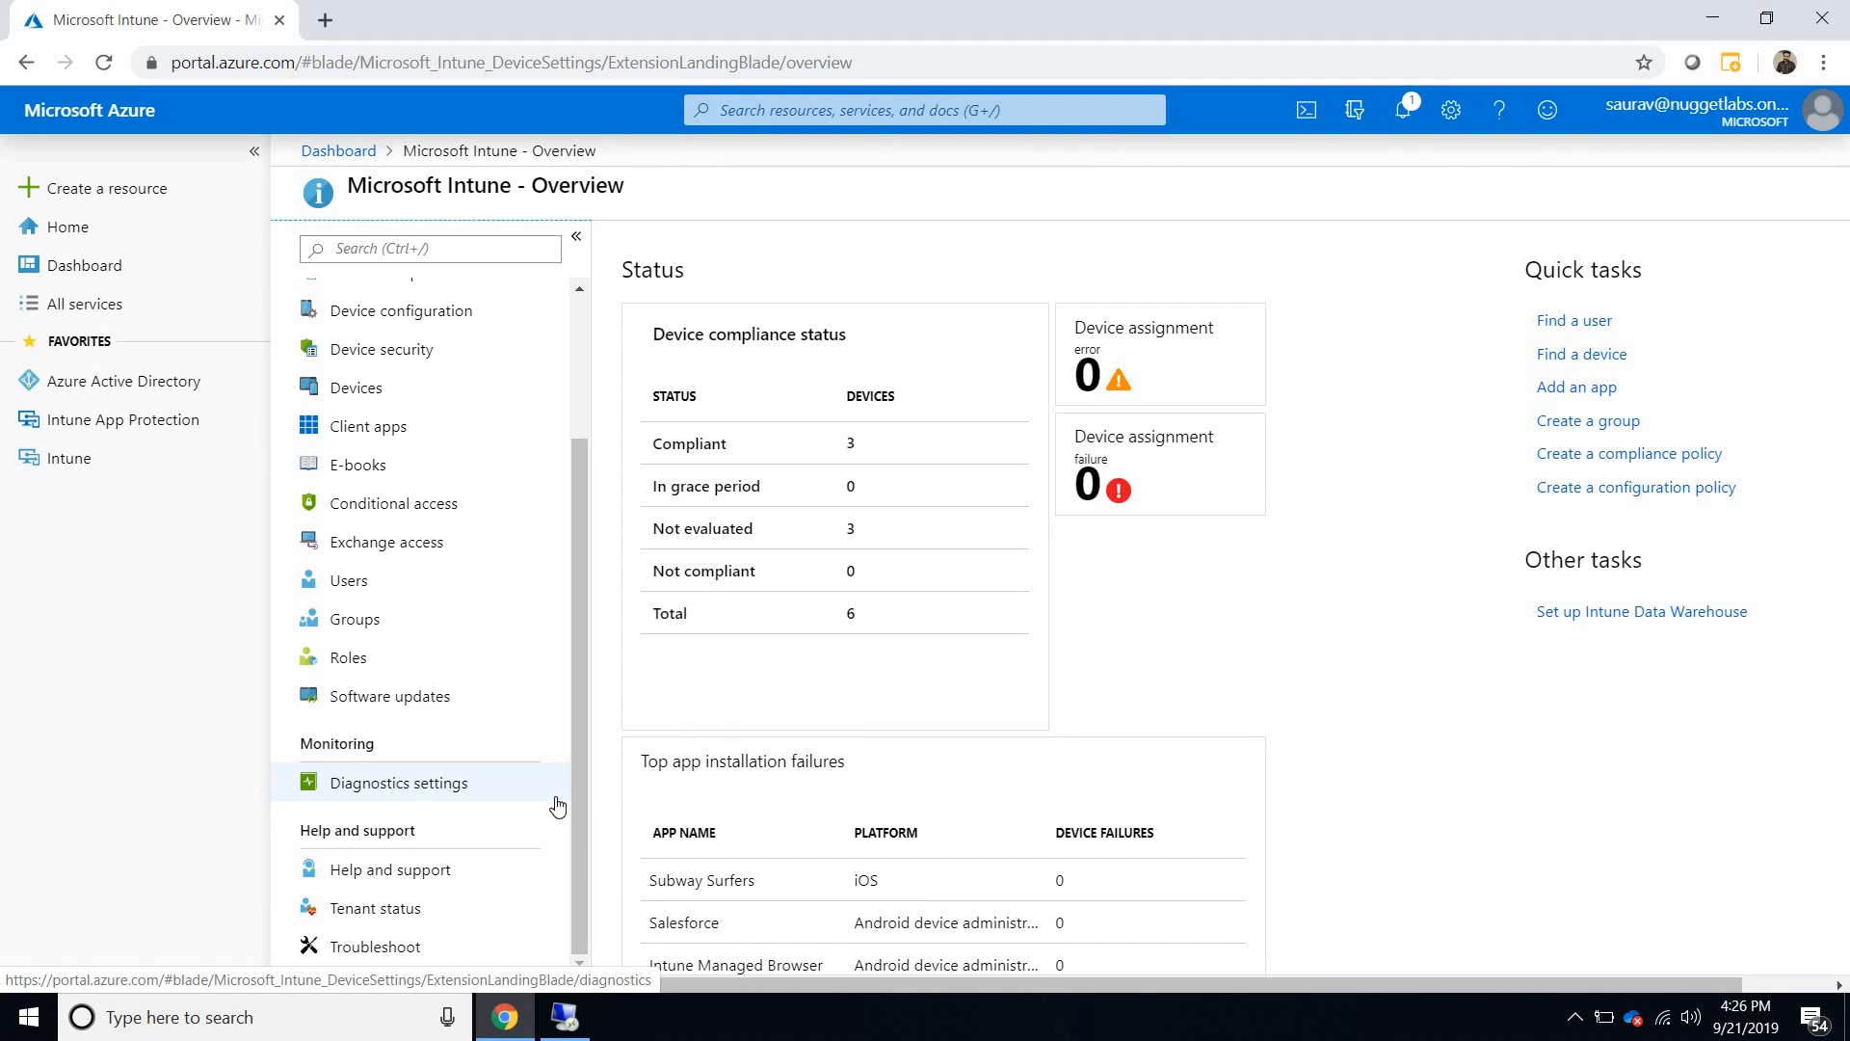
pyautogui.click(400, 628)
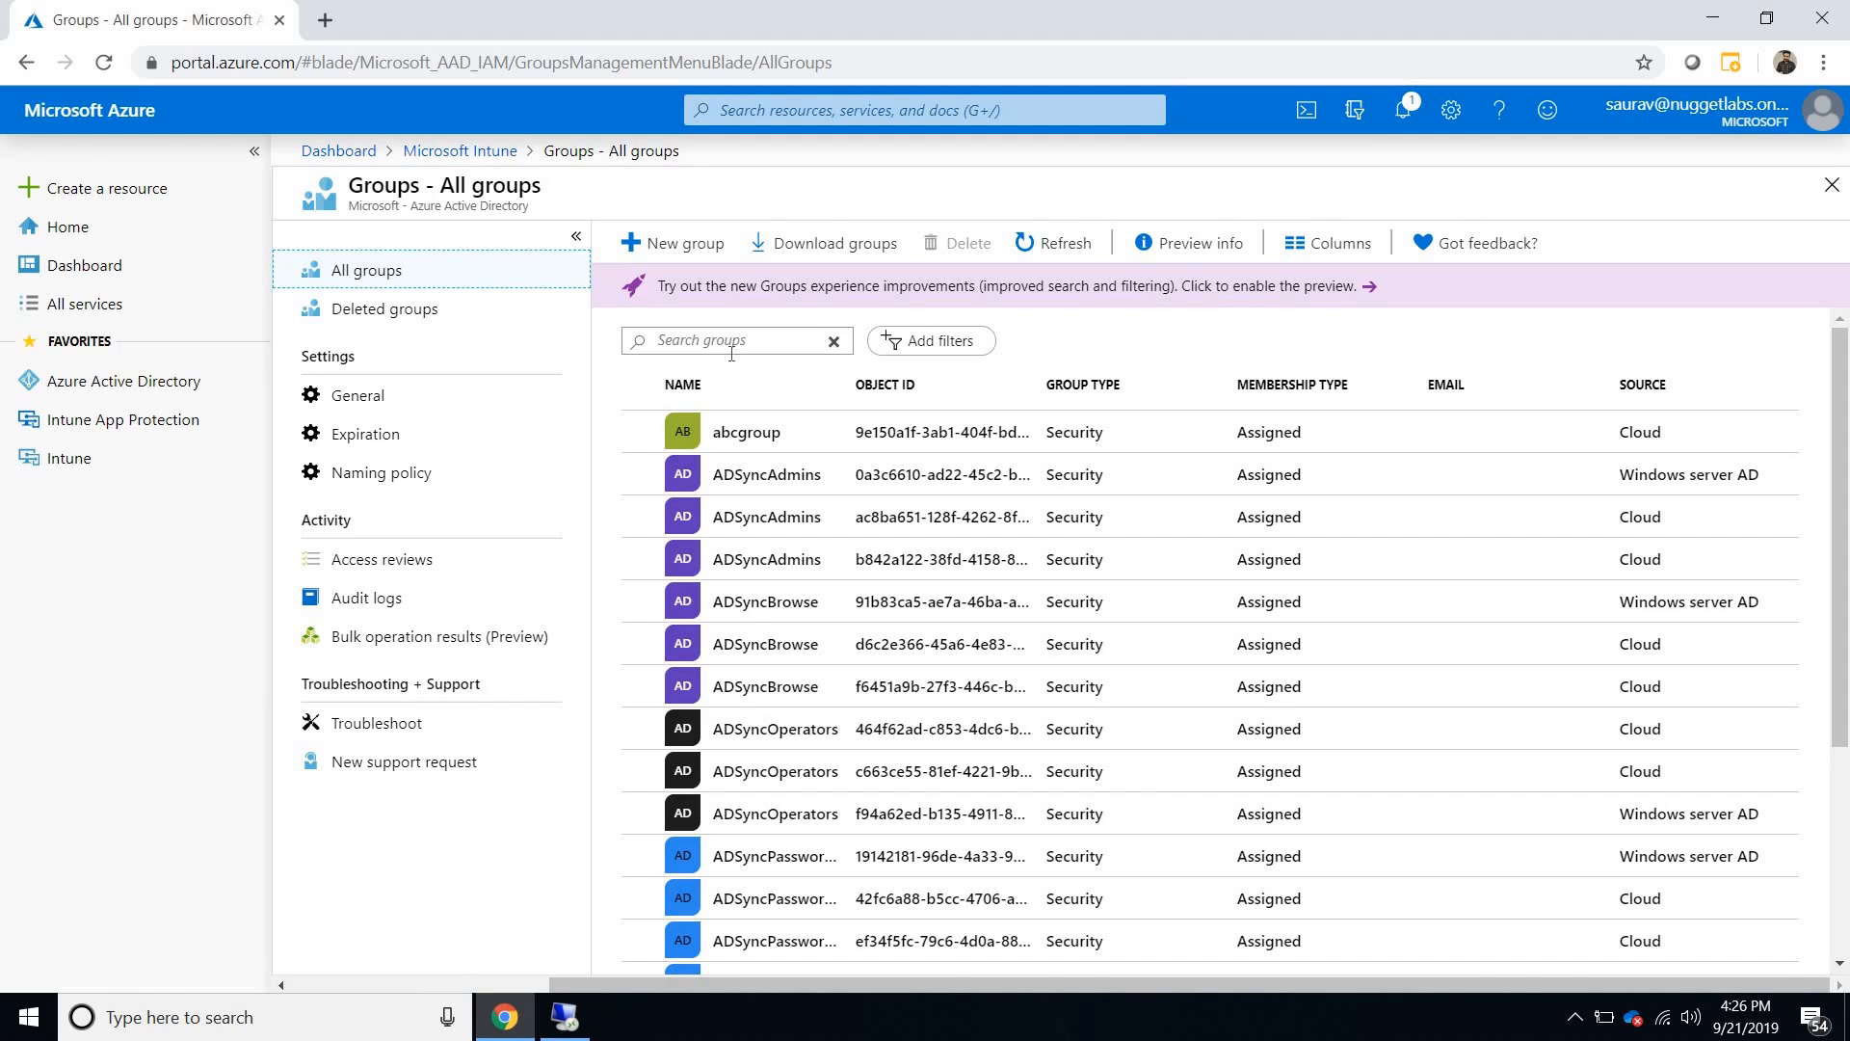
pyautogui.click(731, 350)
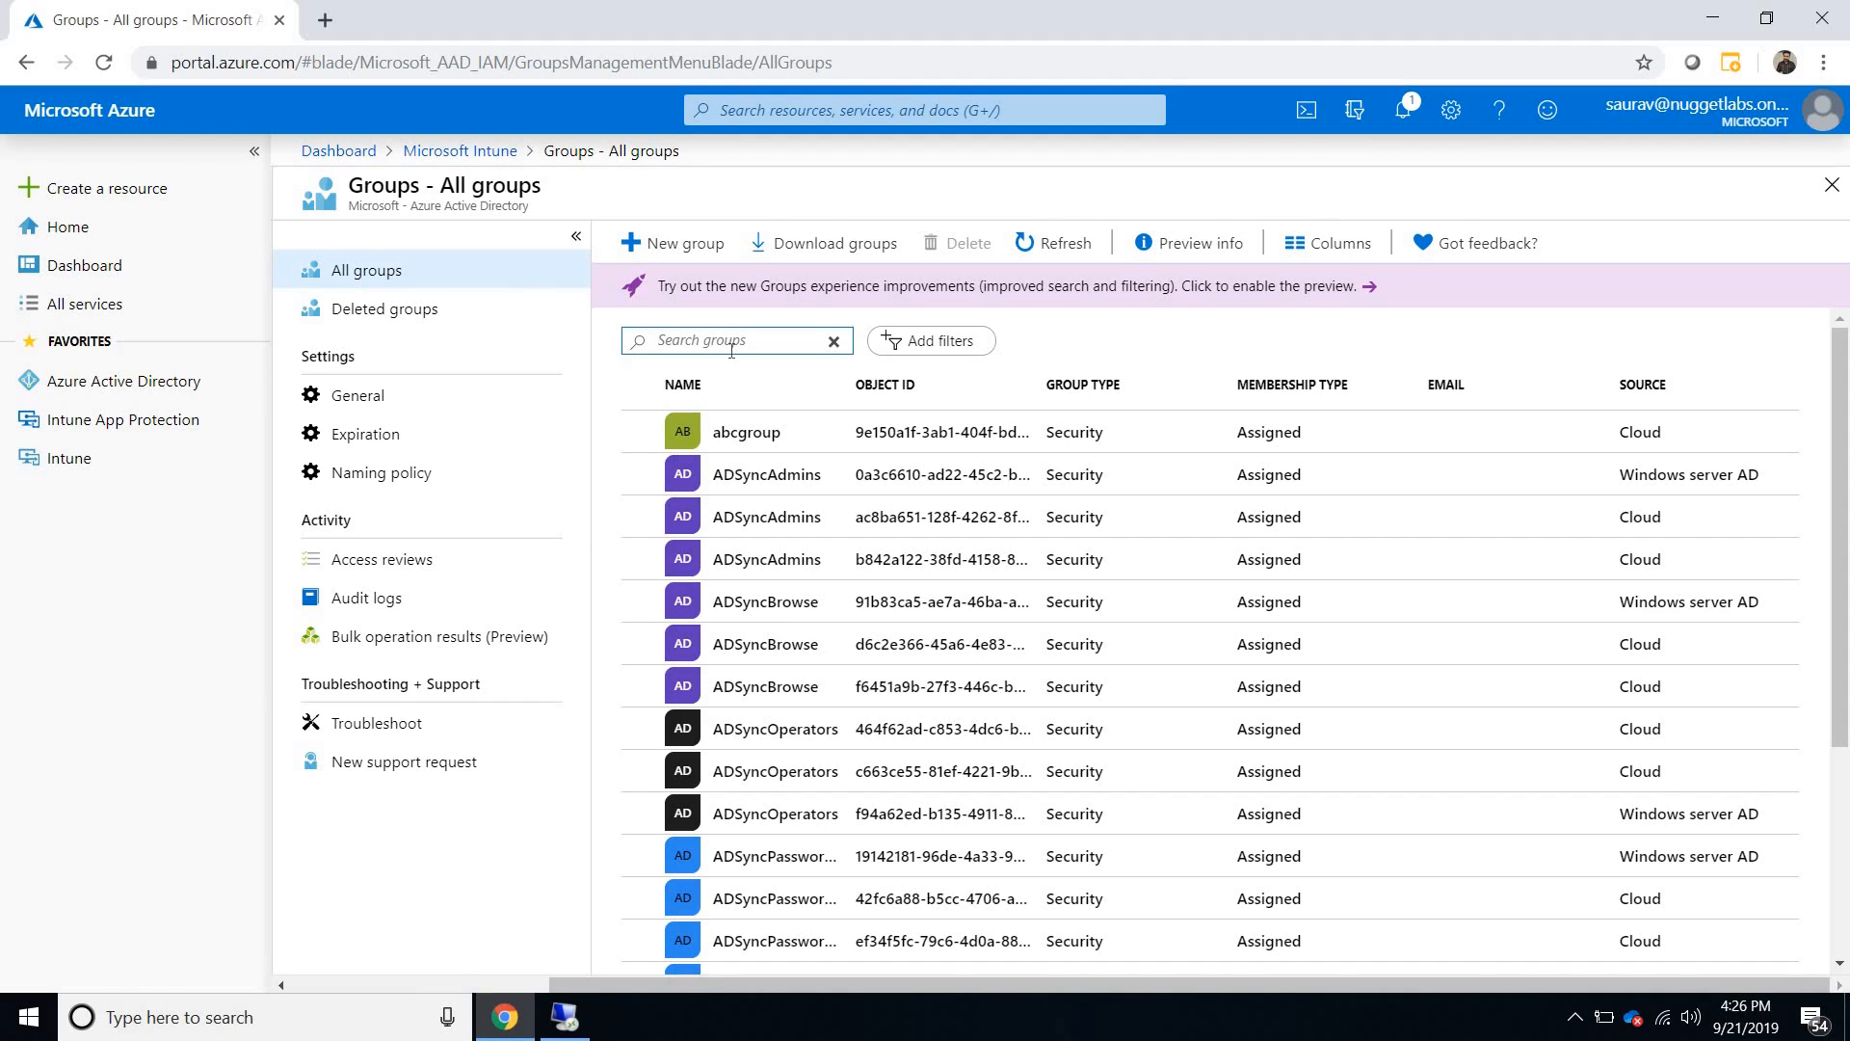
pyautogui.write('HAP')
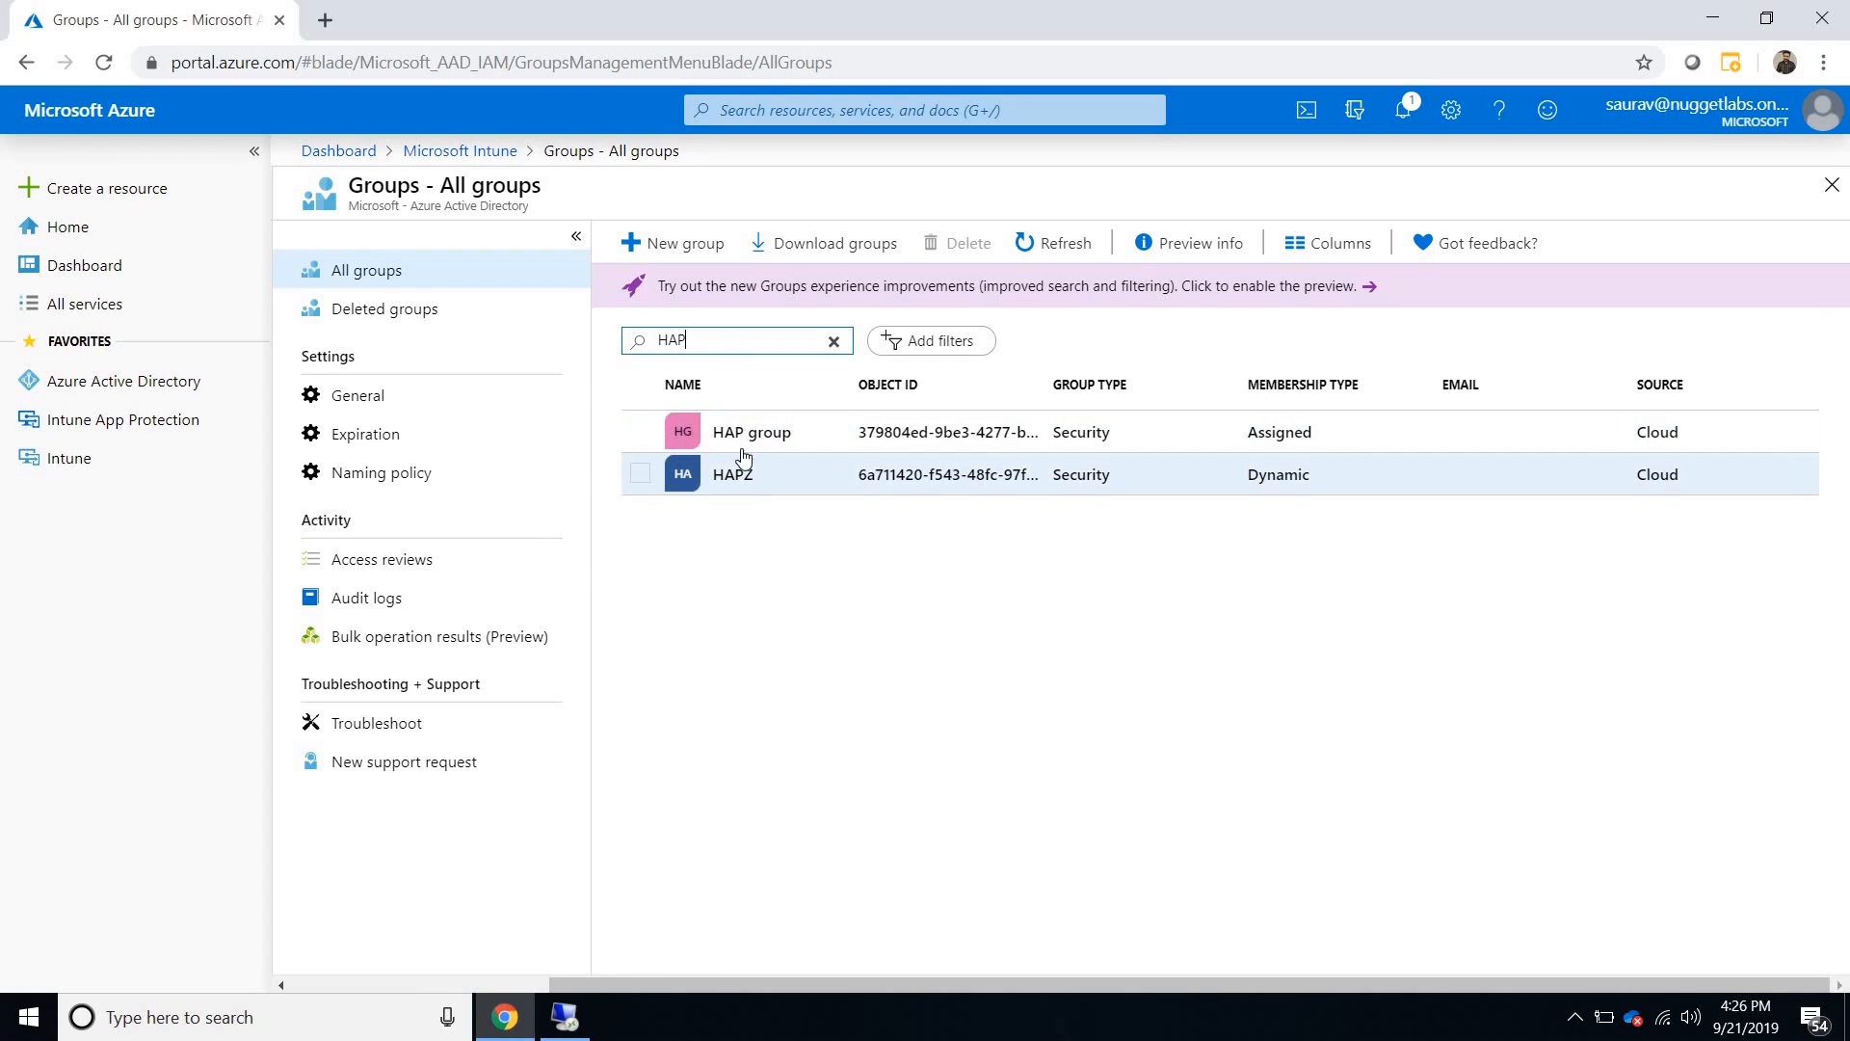
pyautogui.click(750, 430)
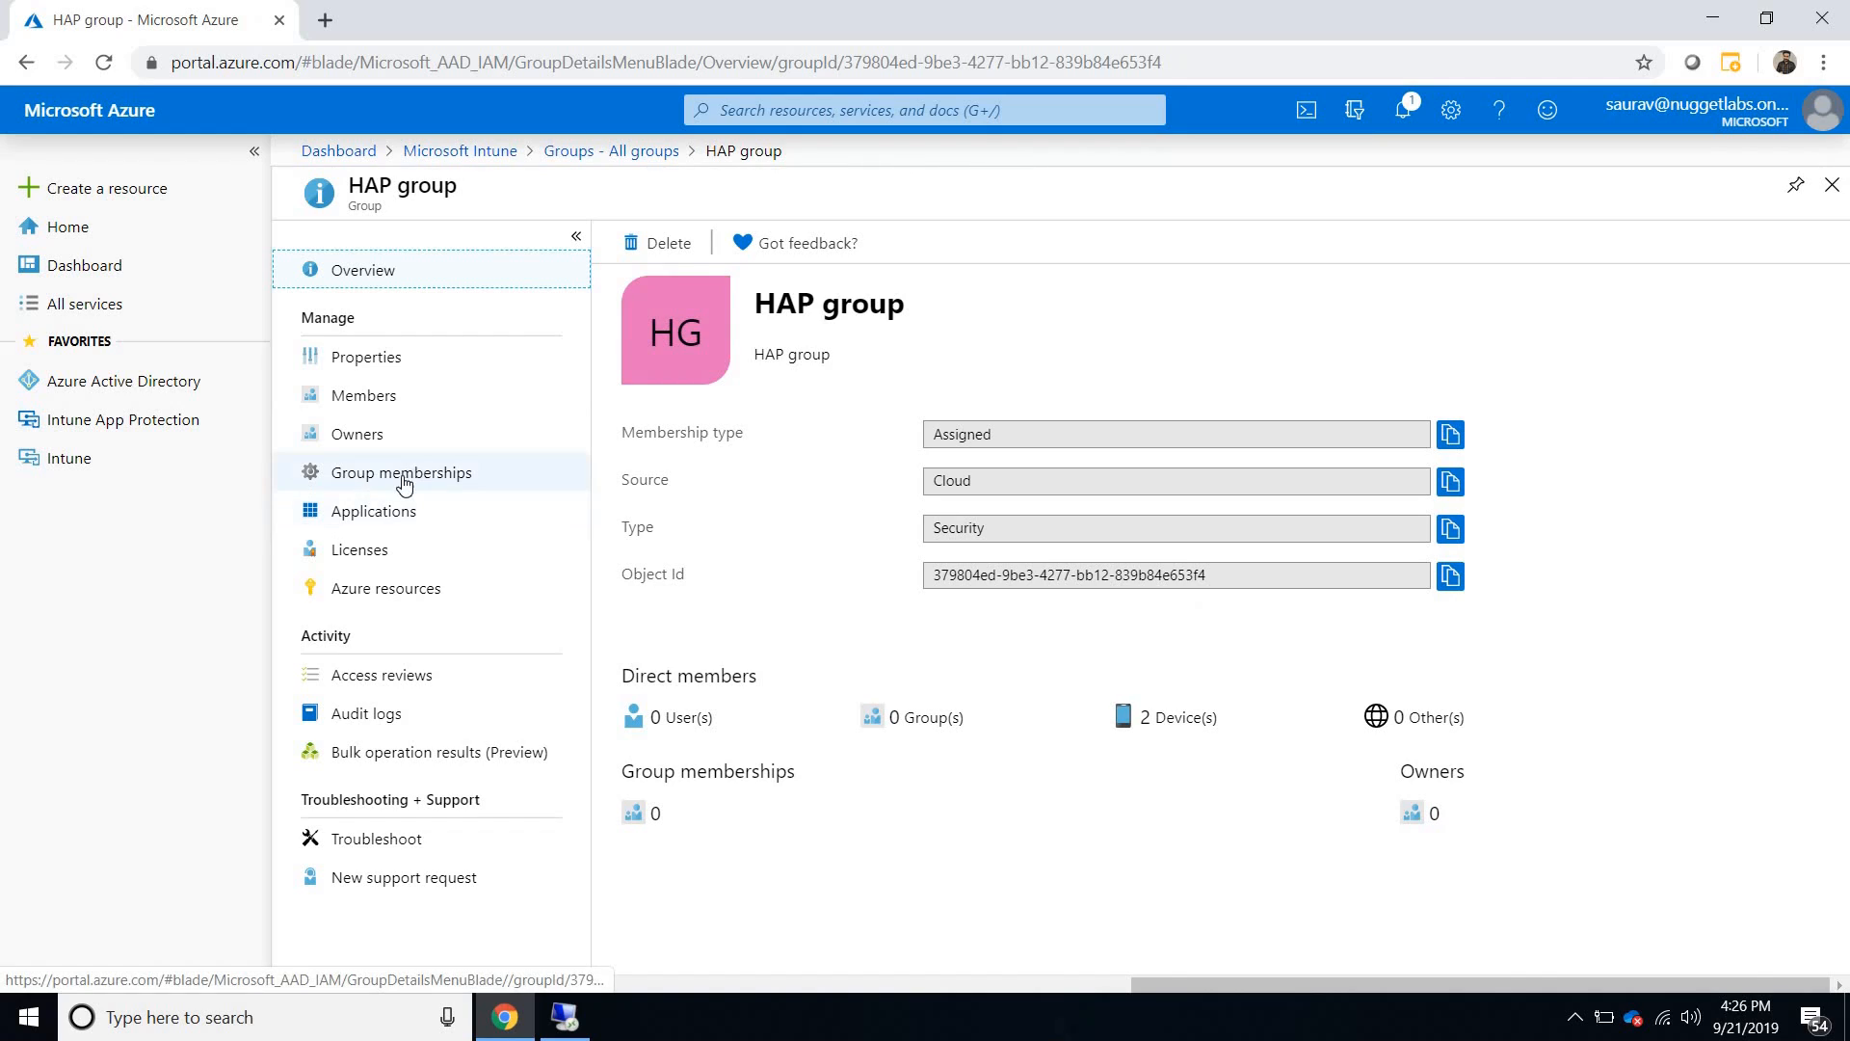
pyautogui.click(372, 403)
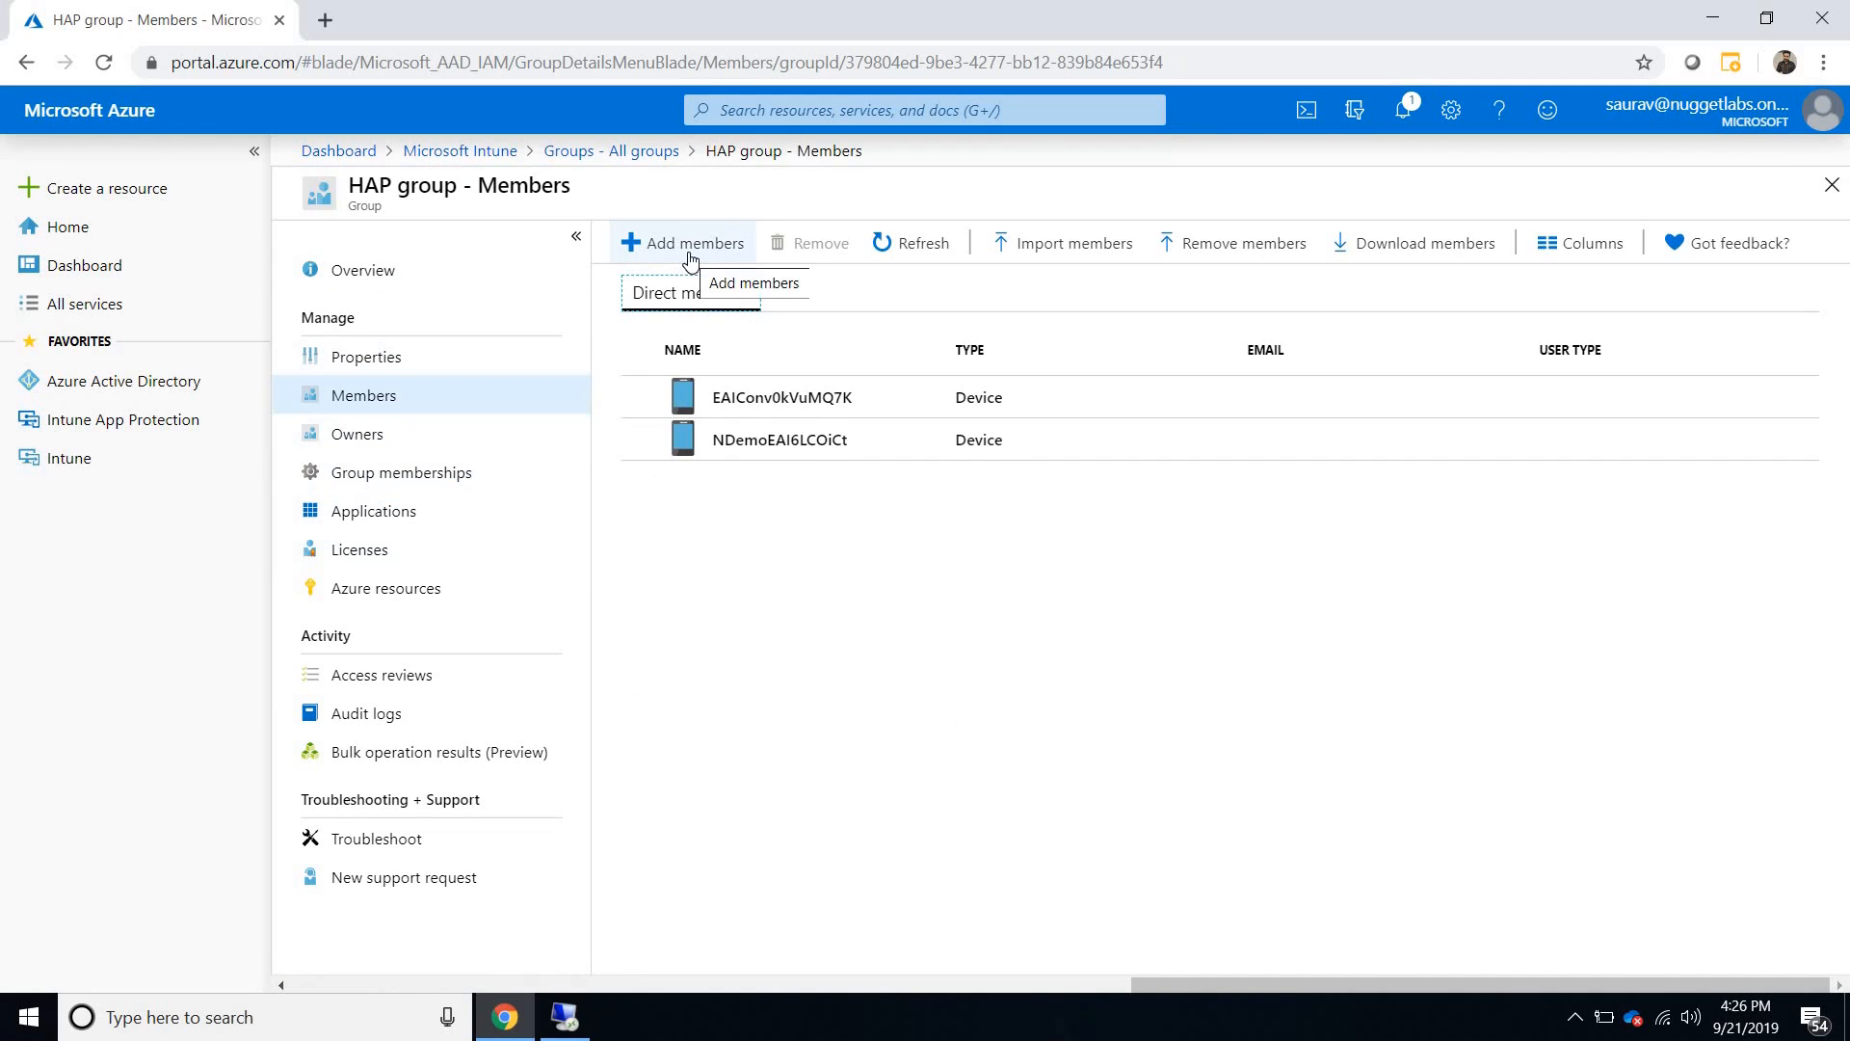
# - Add the newly imported device, searching for 90, as a member of HAP group and return to the Microsoft Intune overview
pyautogui.click(690, 252)
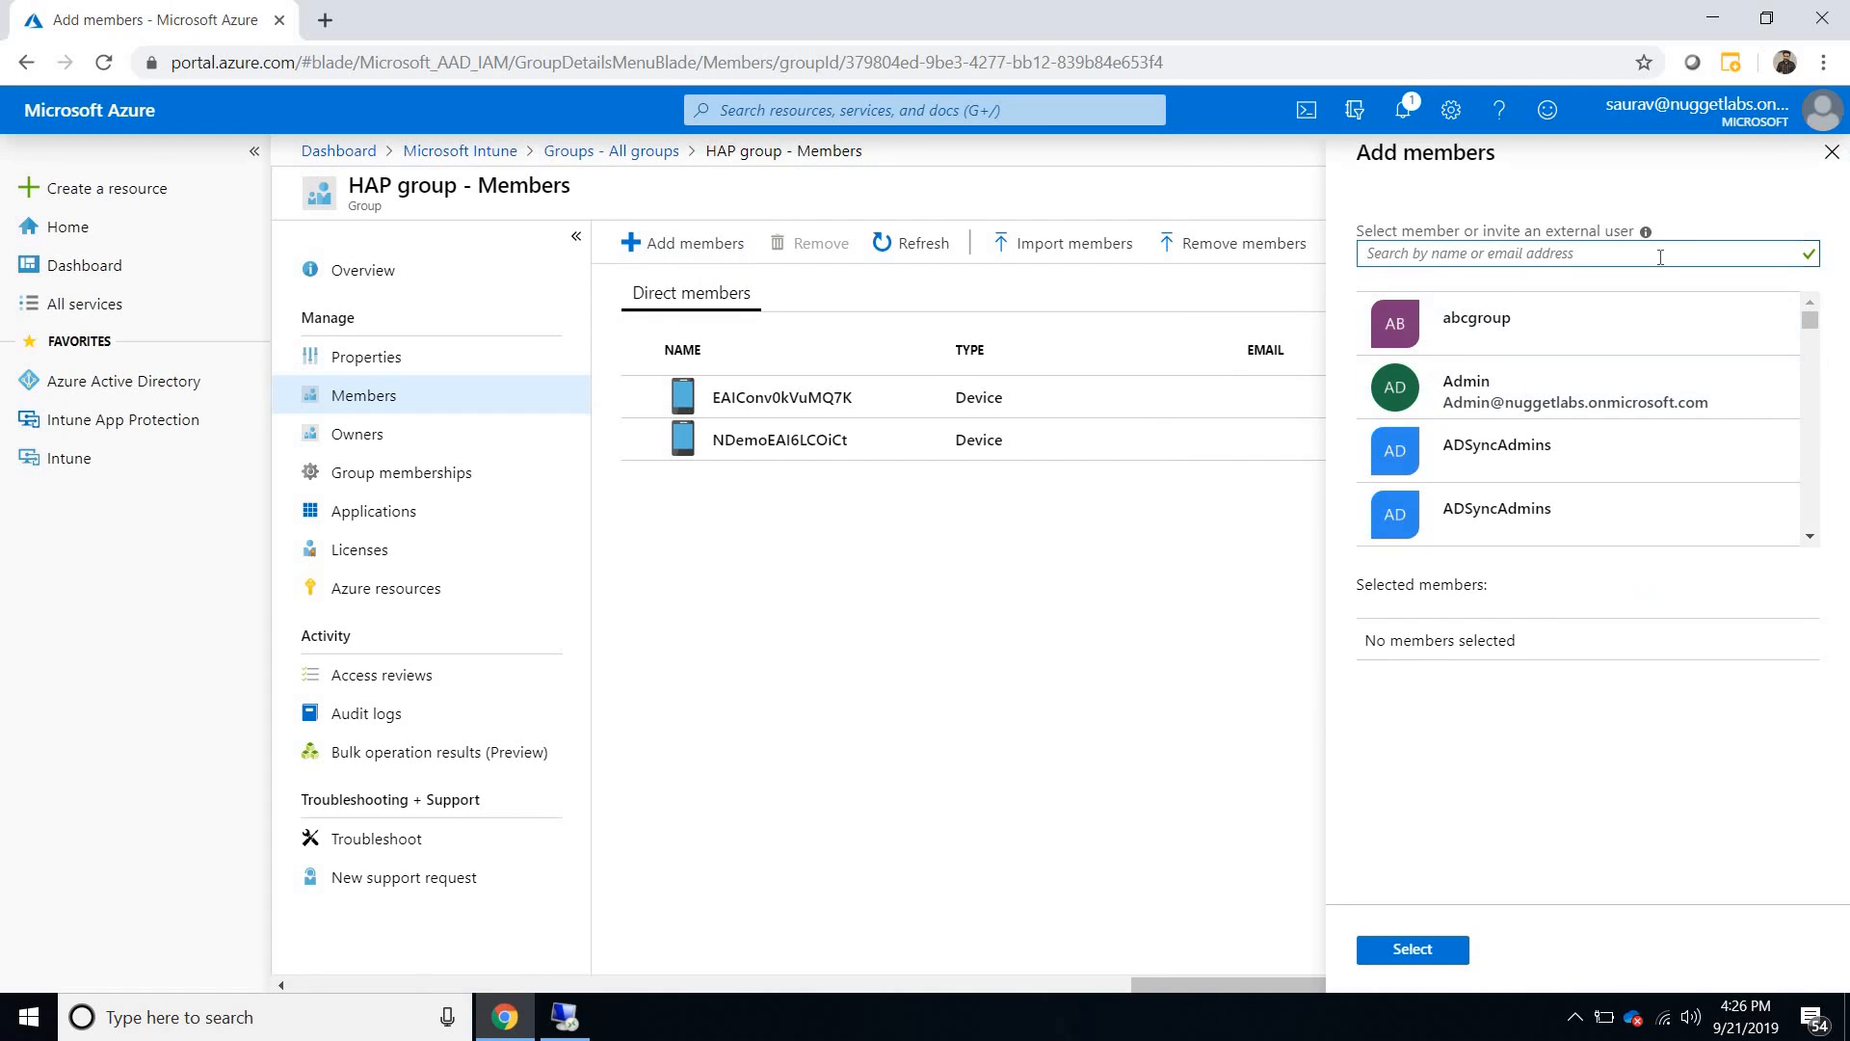
pyautogui.write('90')
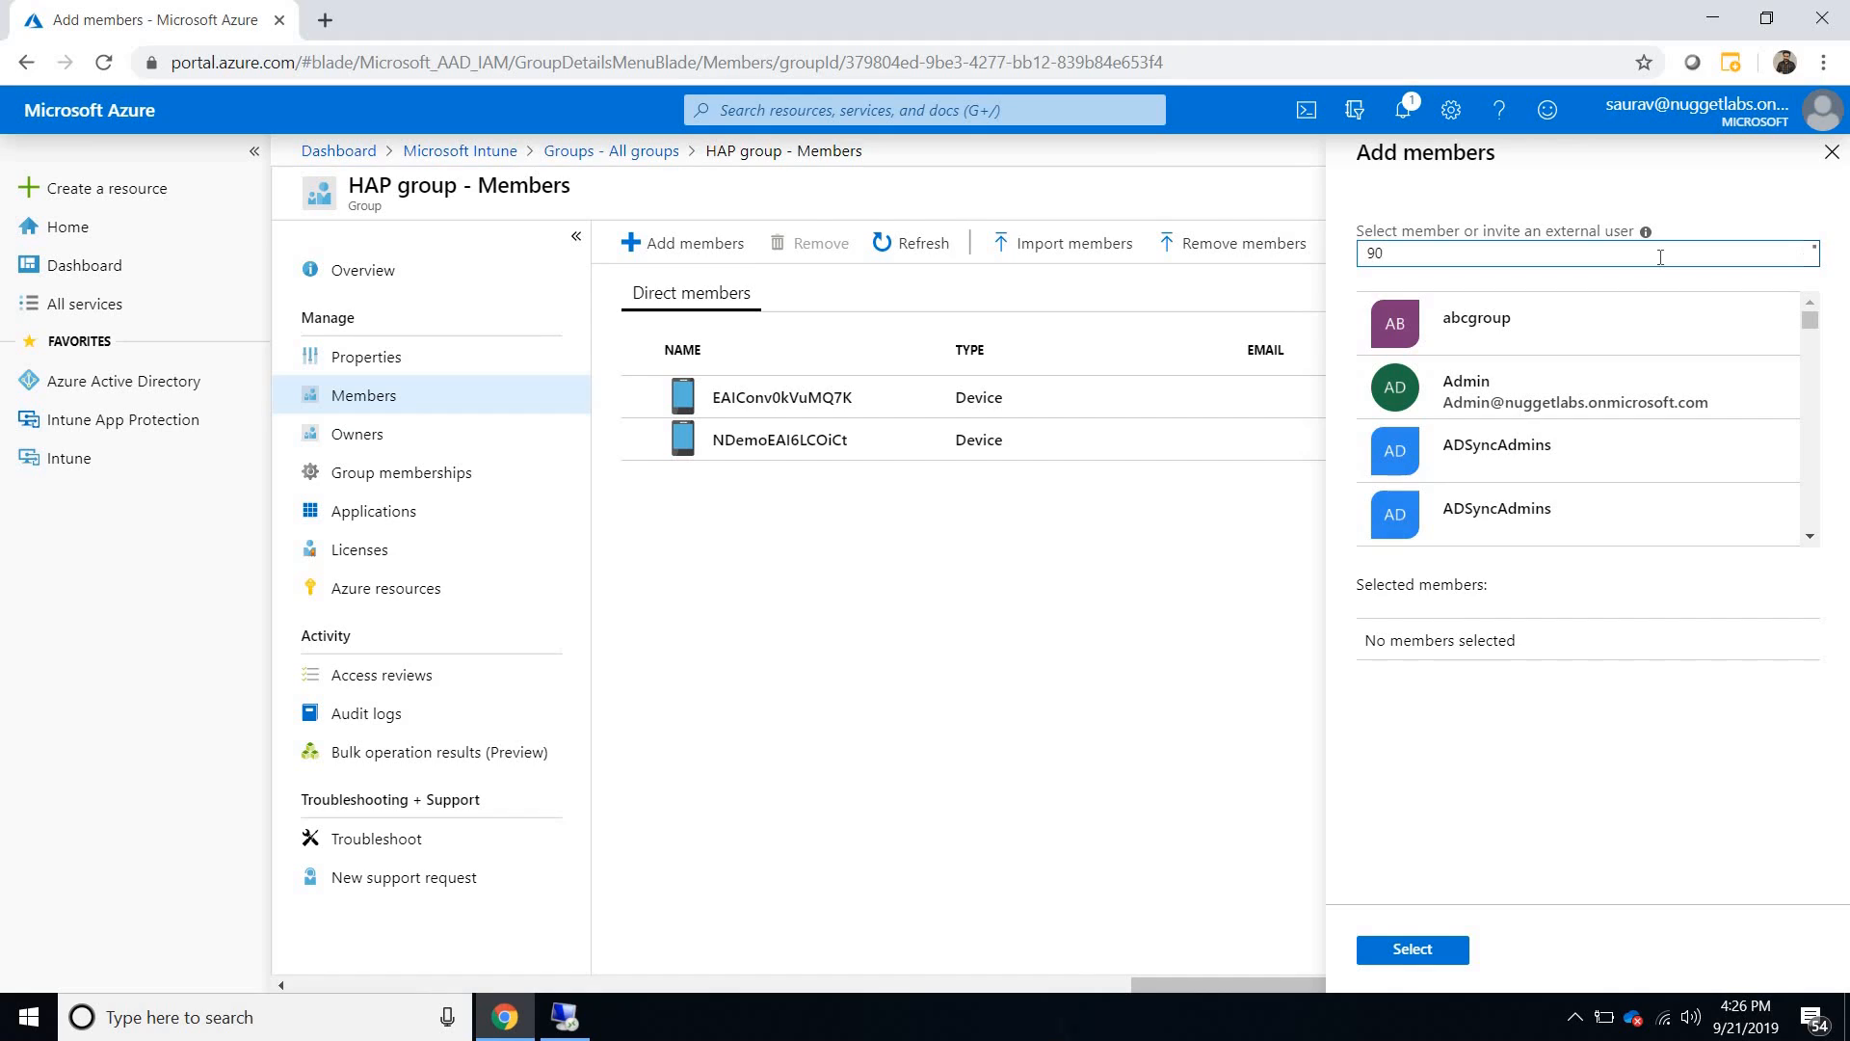
pyautogui.click(1606, 338)
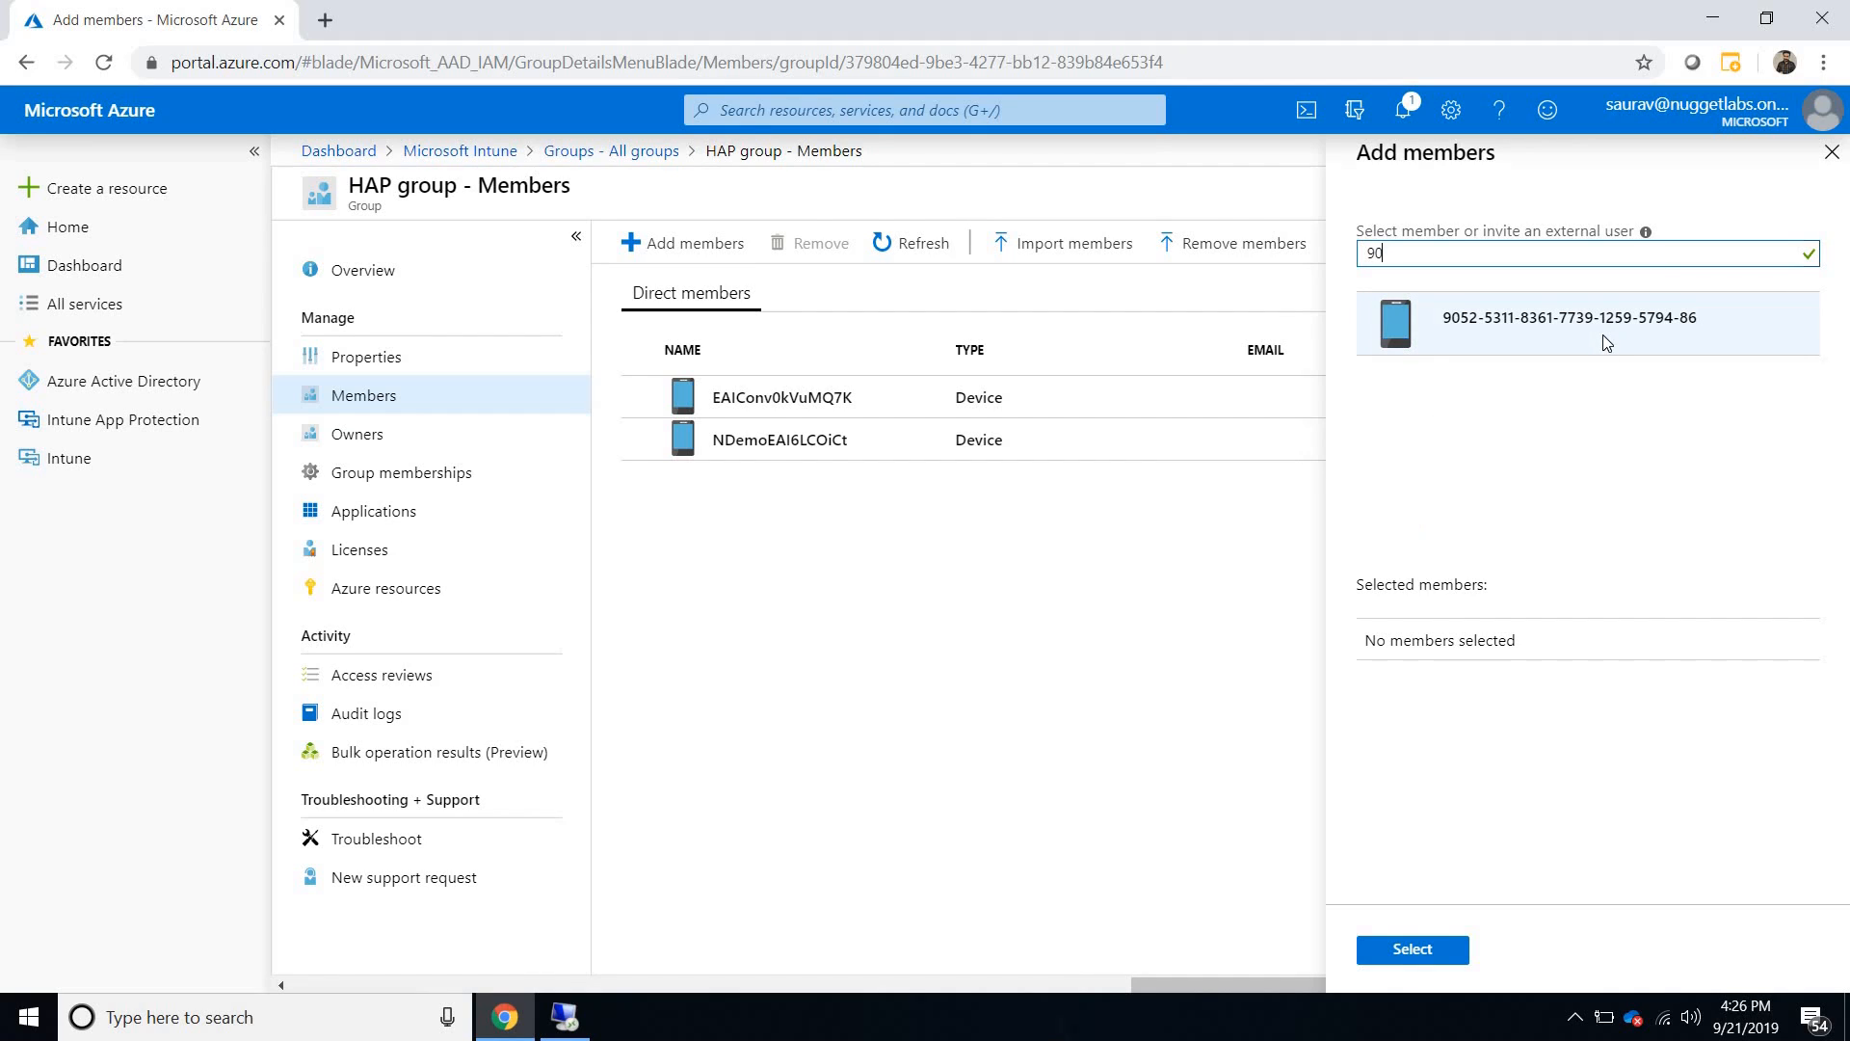
pyautogui.click(1423, 951)
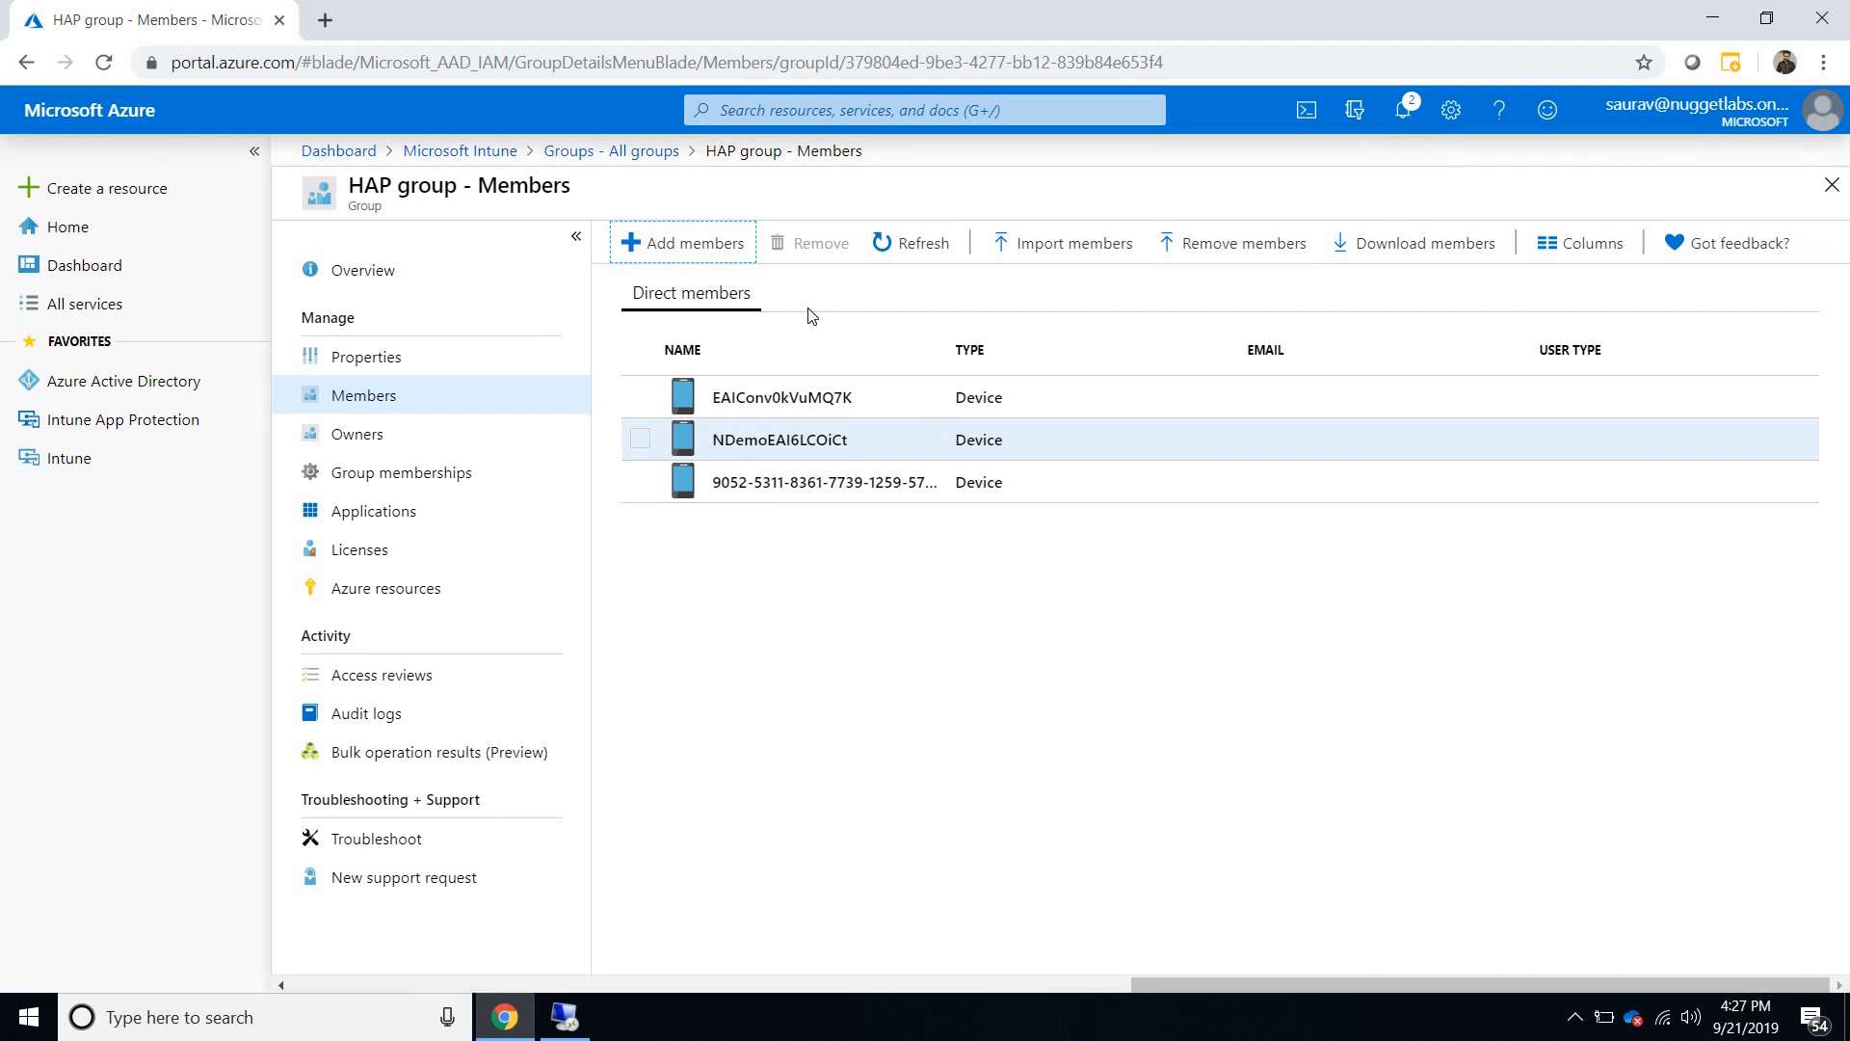
pyautogui.click(629, 154)
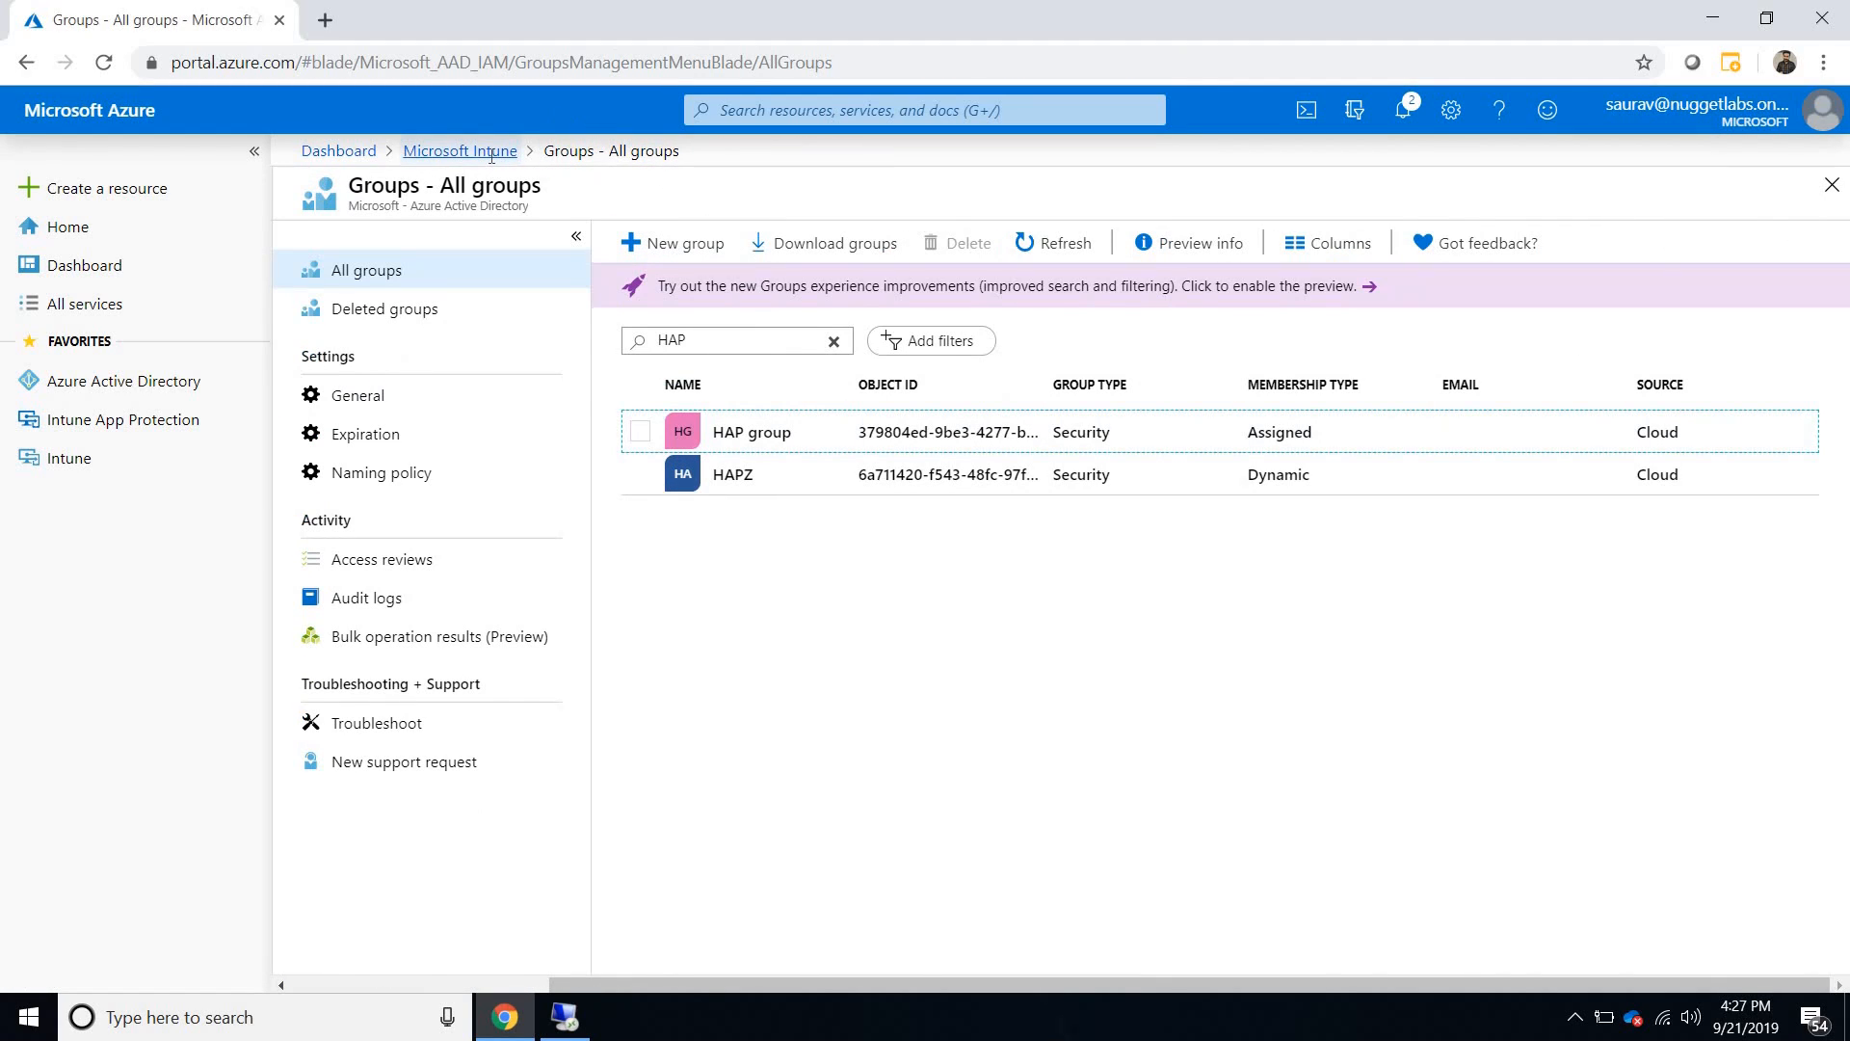
pyautogui.click(491, 156)
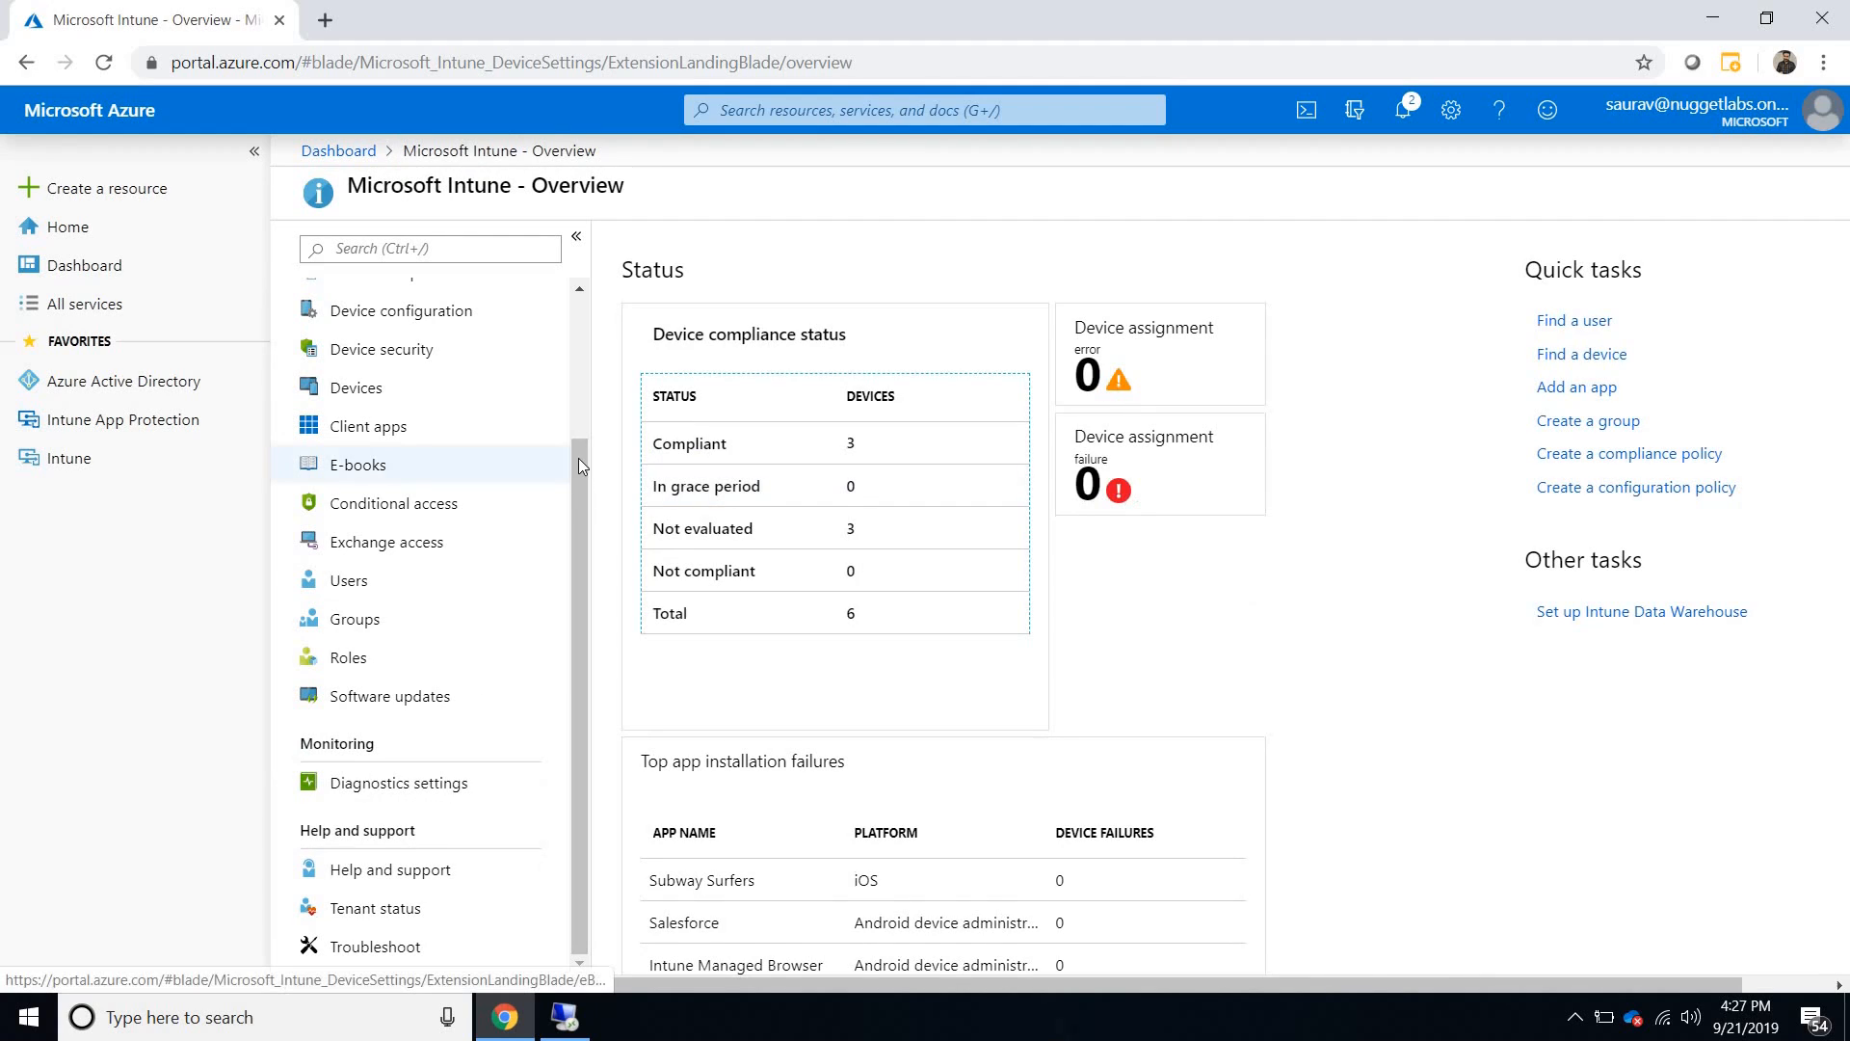
# - Open the Windows Autopilot deployment profiles list under device enrollment, check its profiles, and return to the Microsoft Intune overview
pyautogui.moveTo(578, 459); pyautogui.dragTo(580, 350)
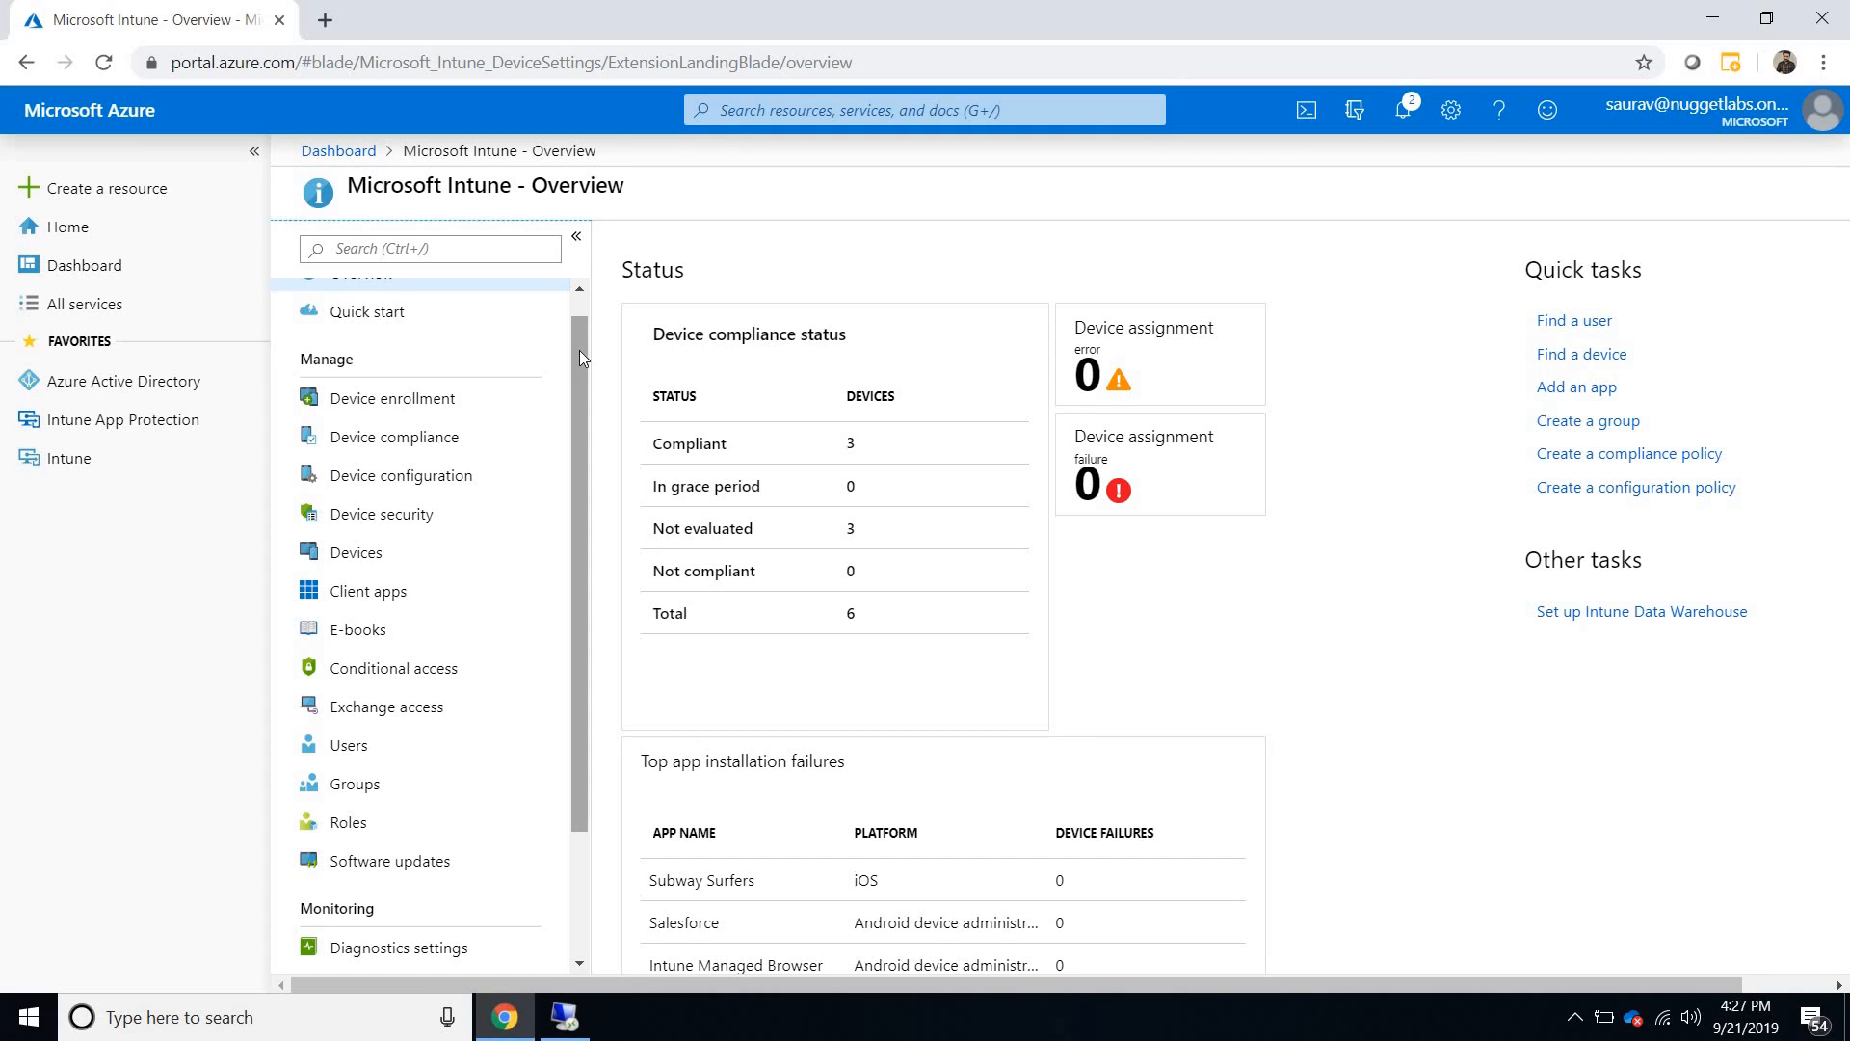
pyautogui.click(454, 396)
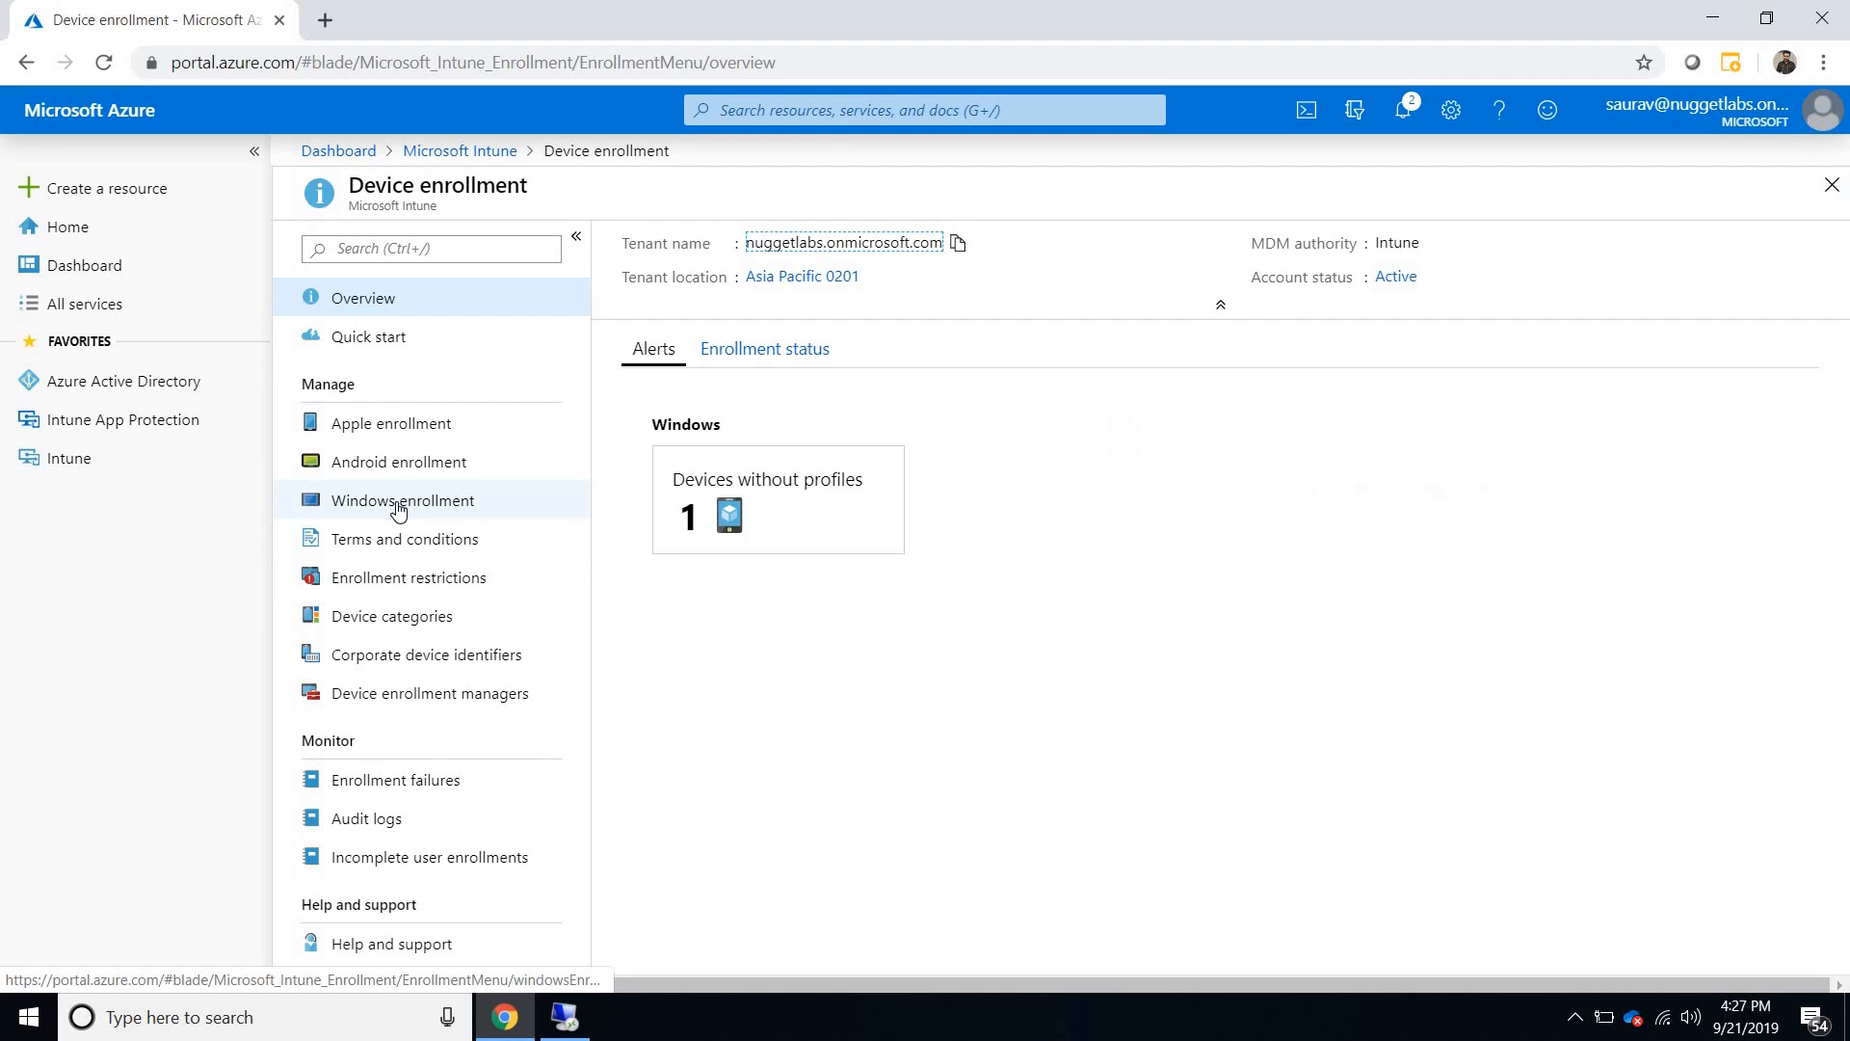
pyautogui.click(856, 725)
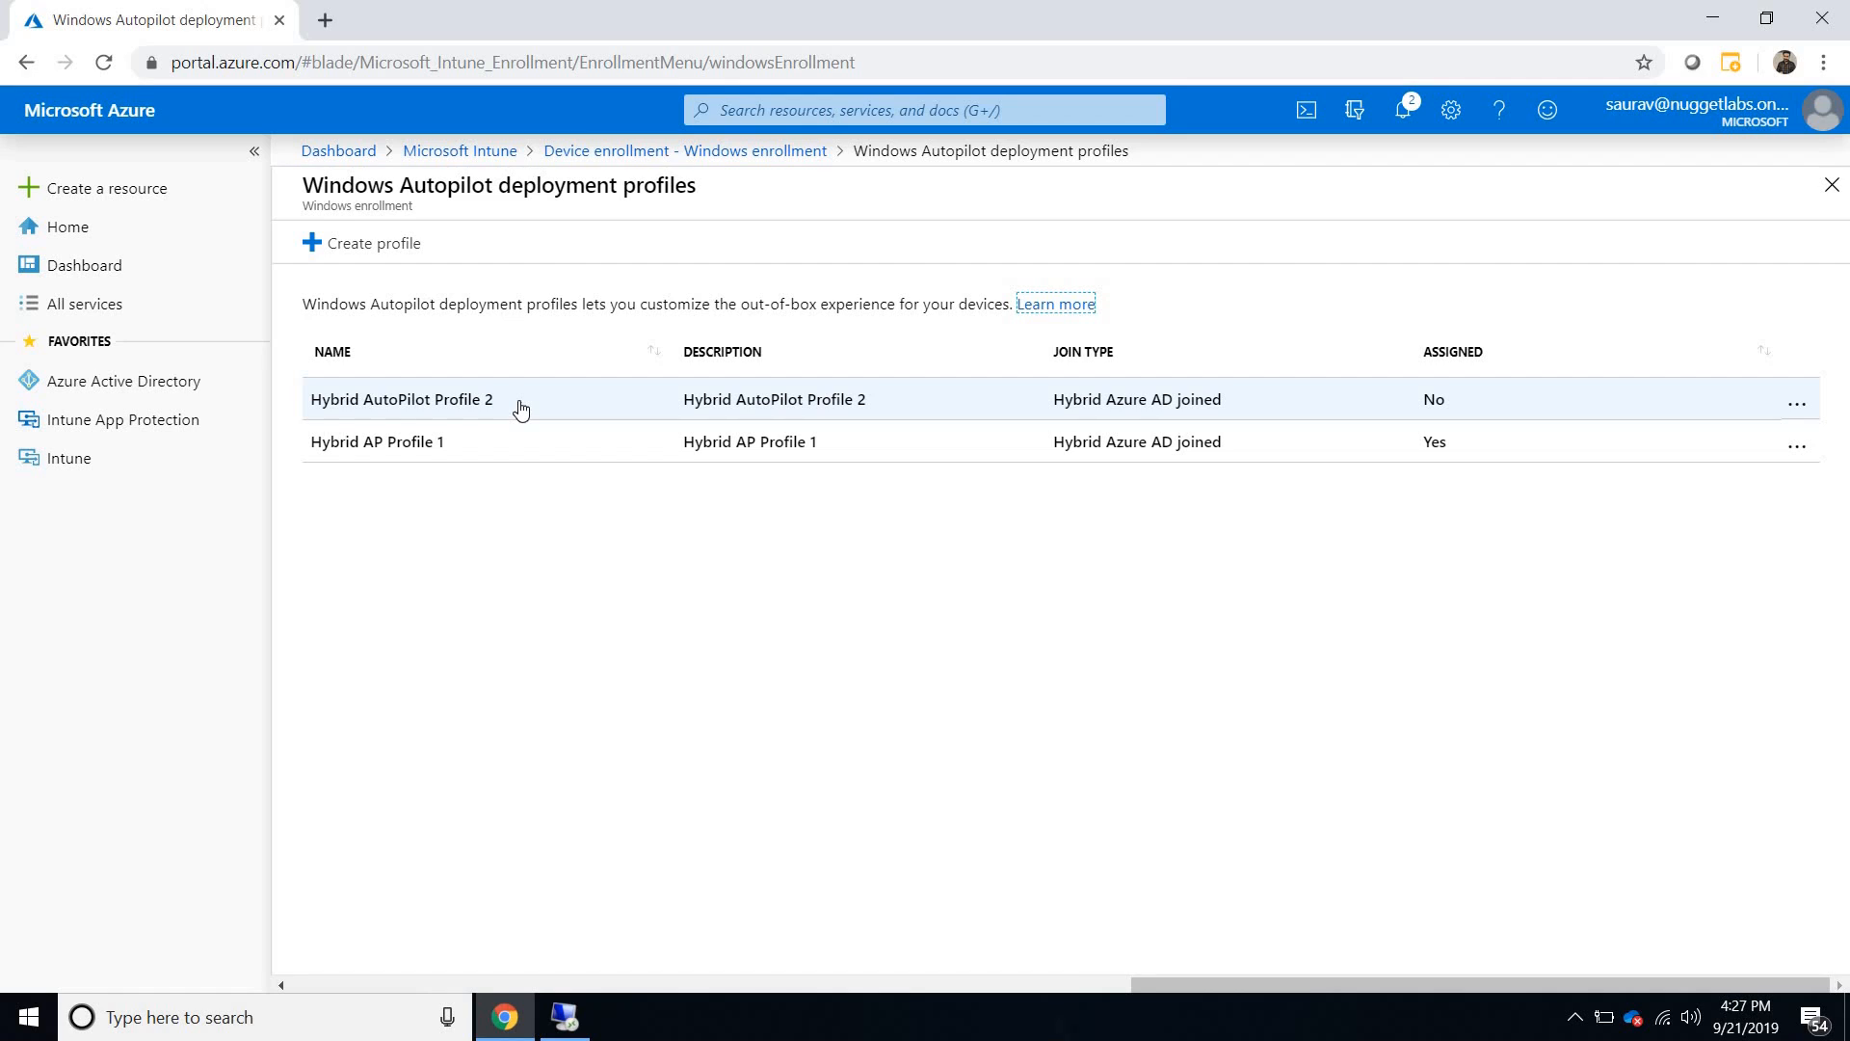
pyautogui.click(463, 150)
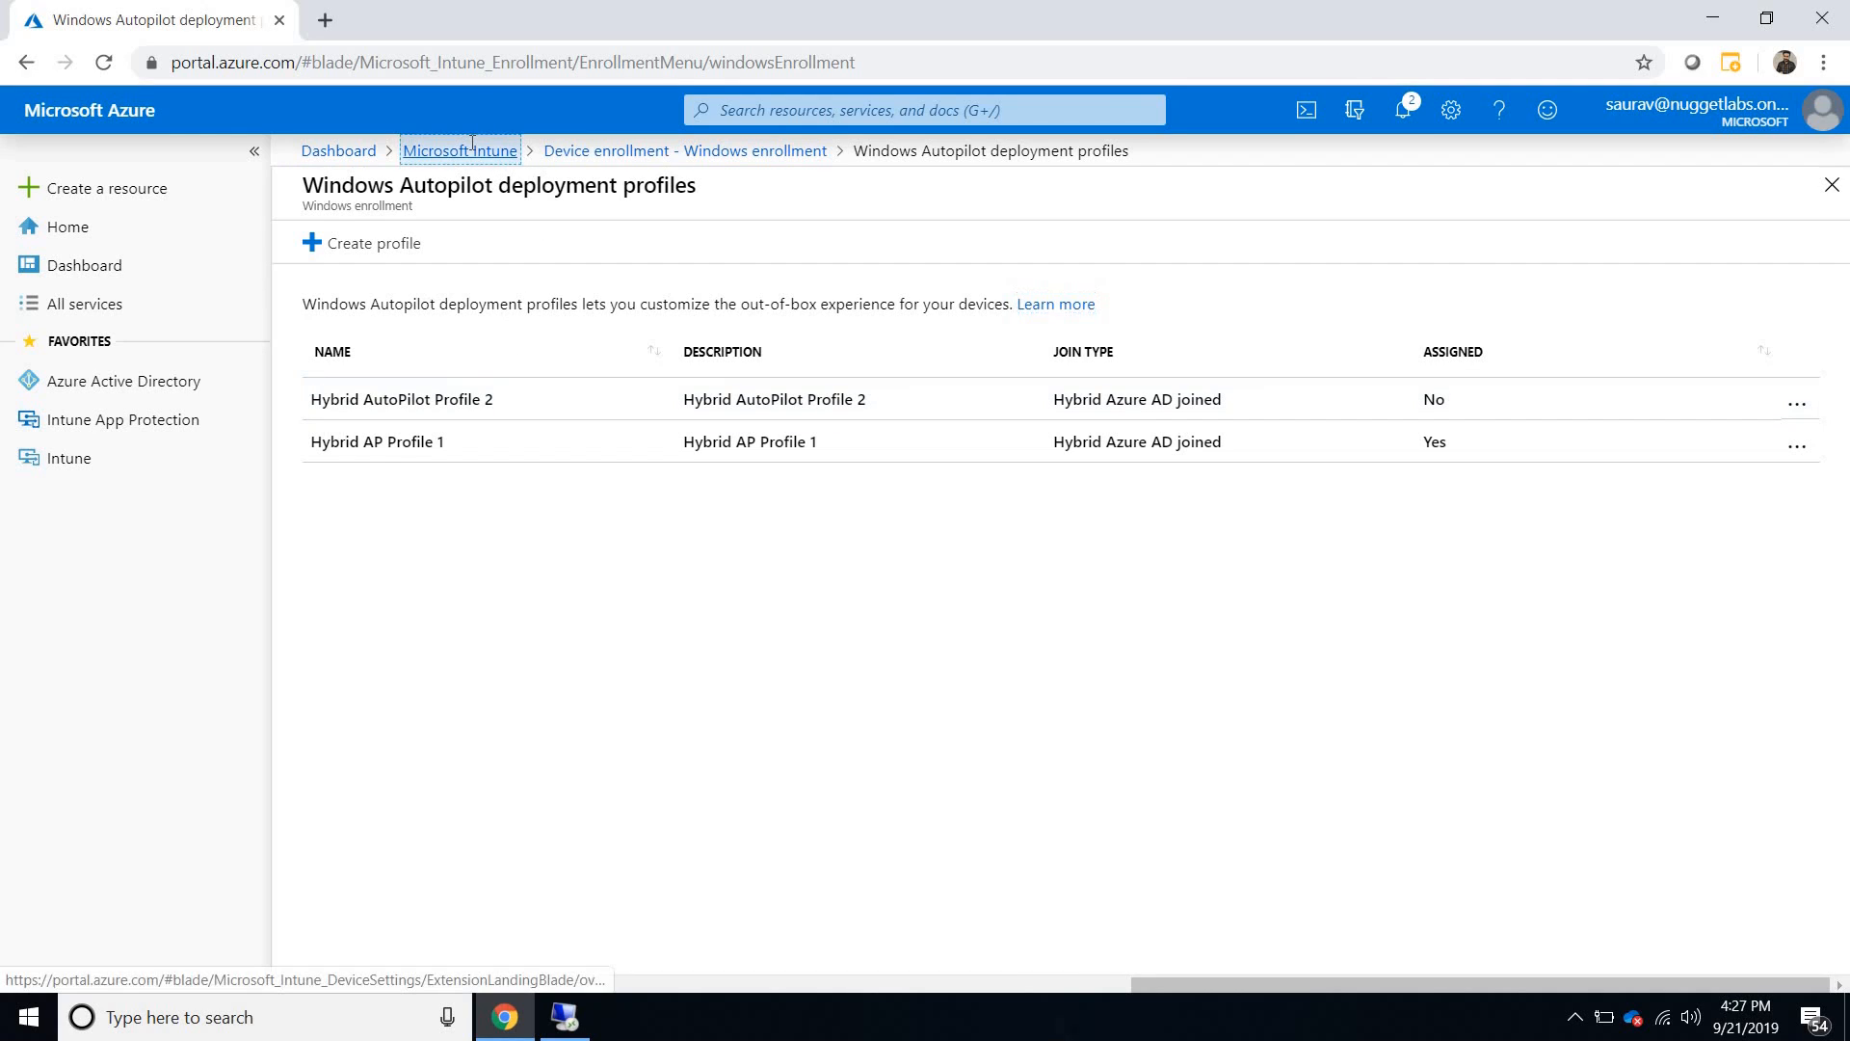
pyautogui.scroll(-2, 547, 372)
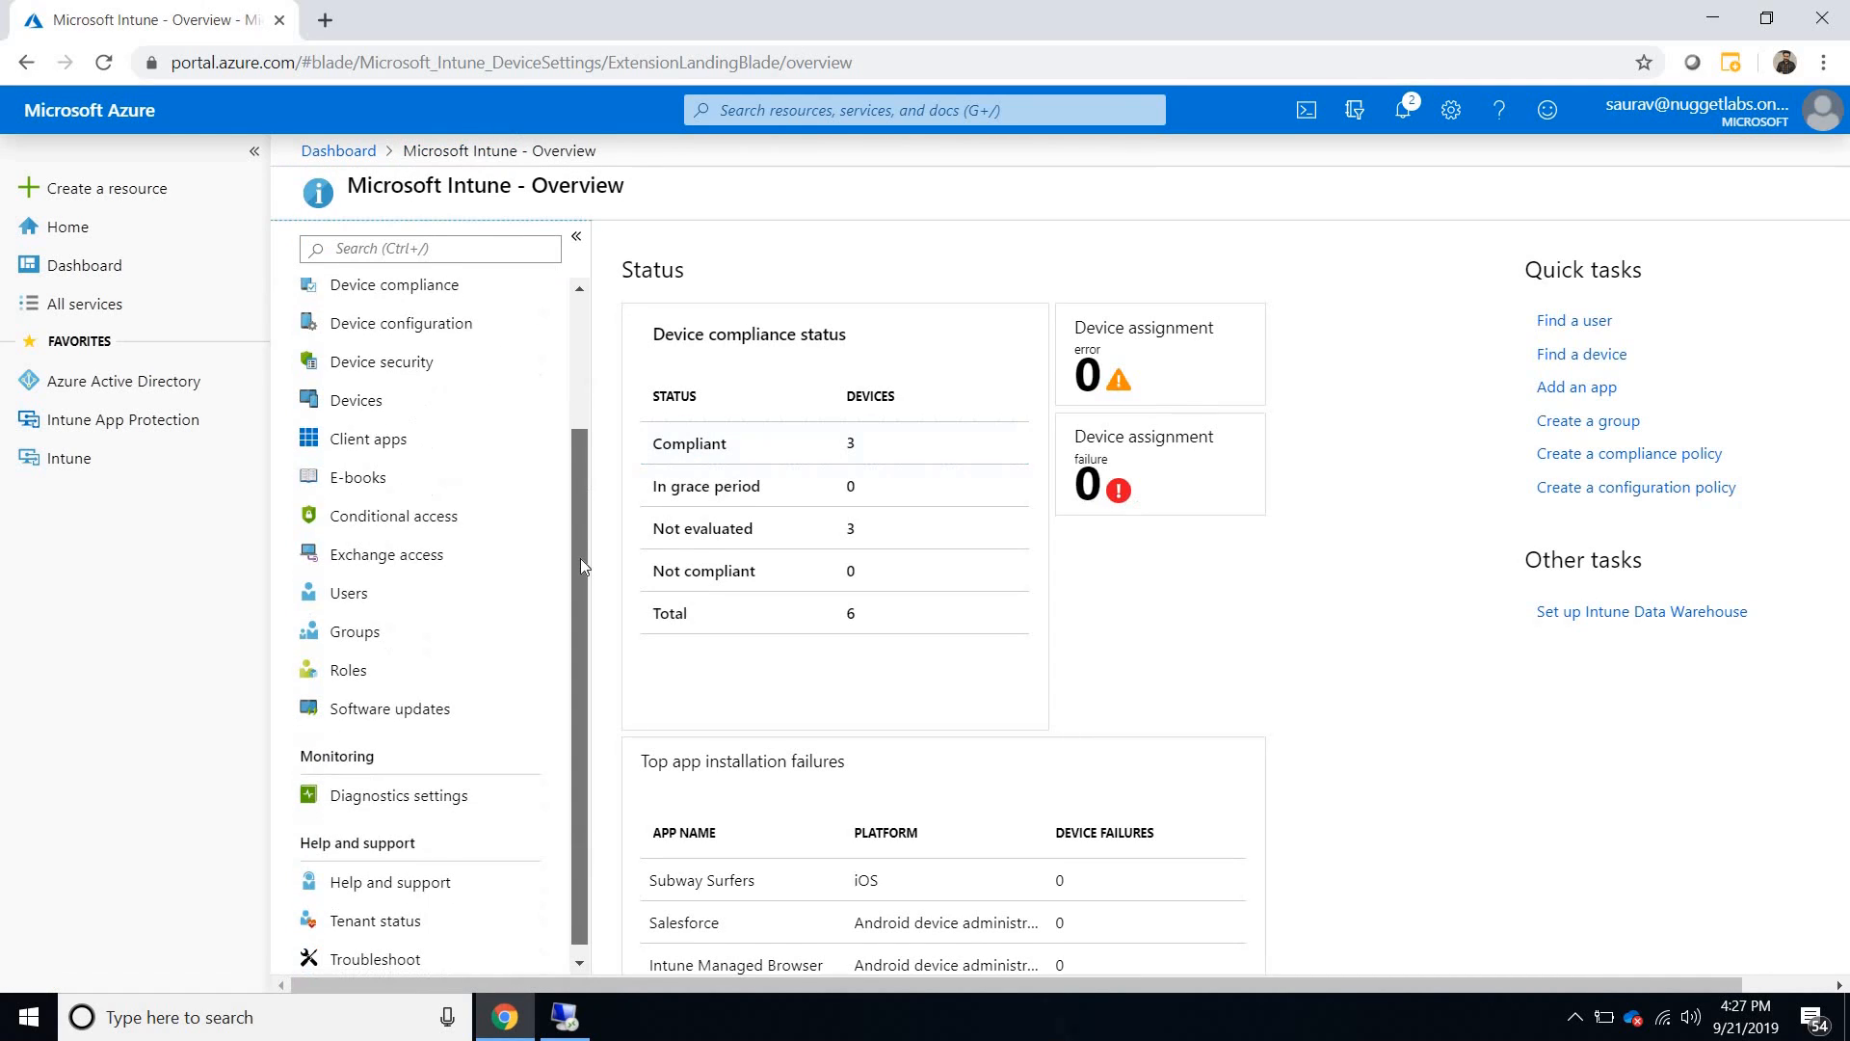
pyautogui.scroll(3, 521, 381)
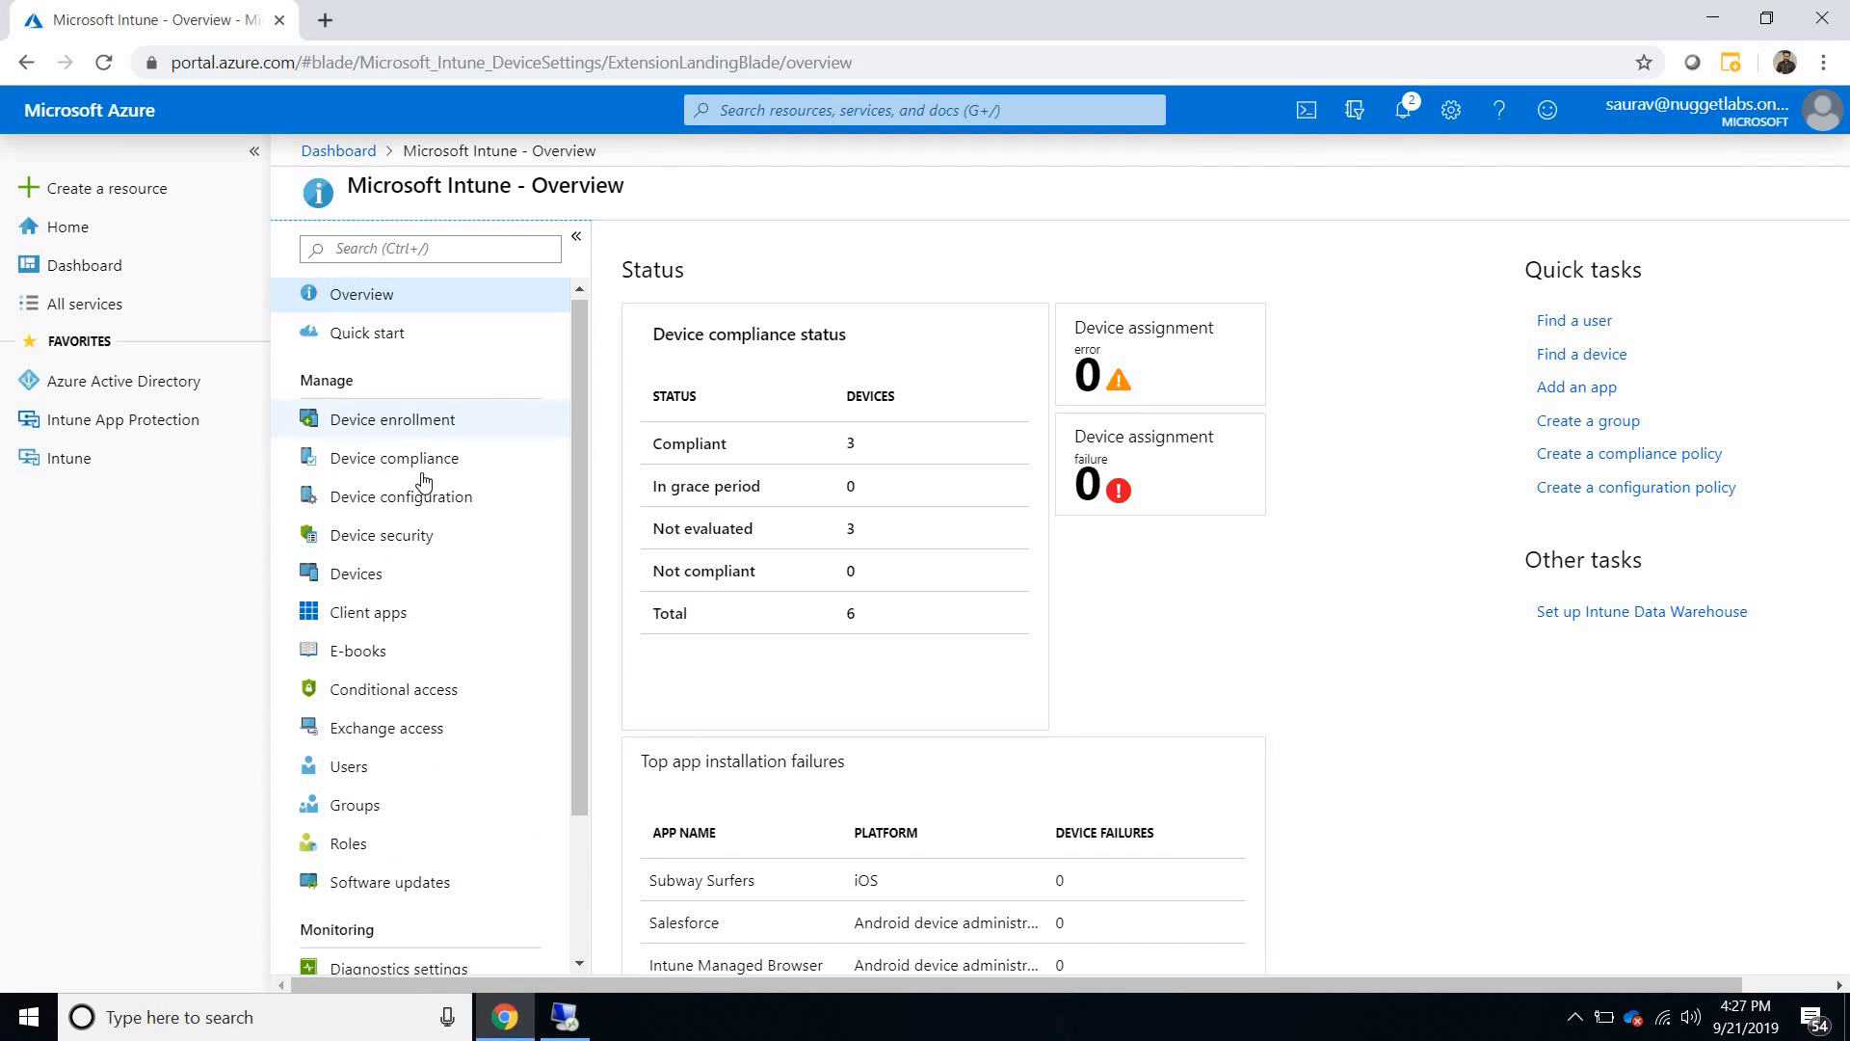
pyautogui.click(418, 510)
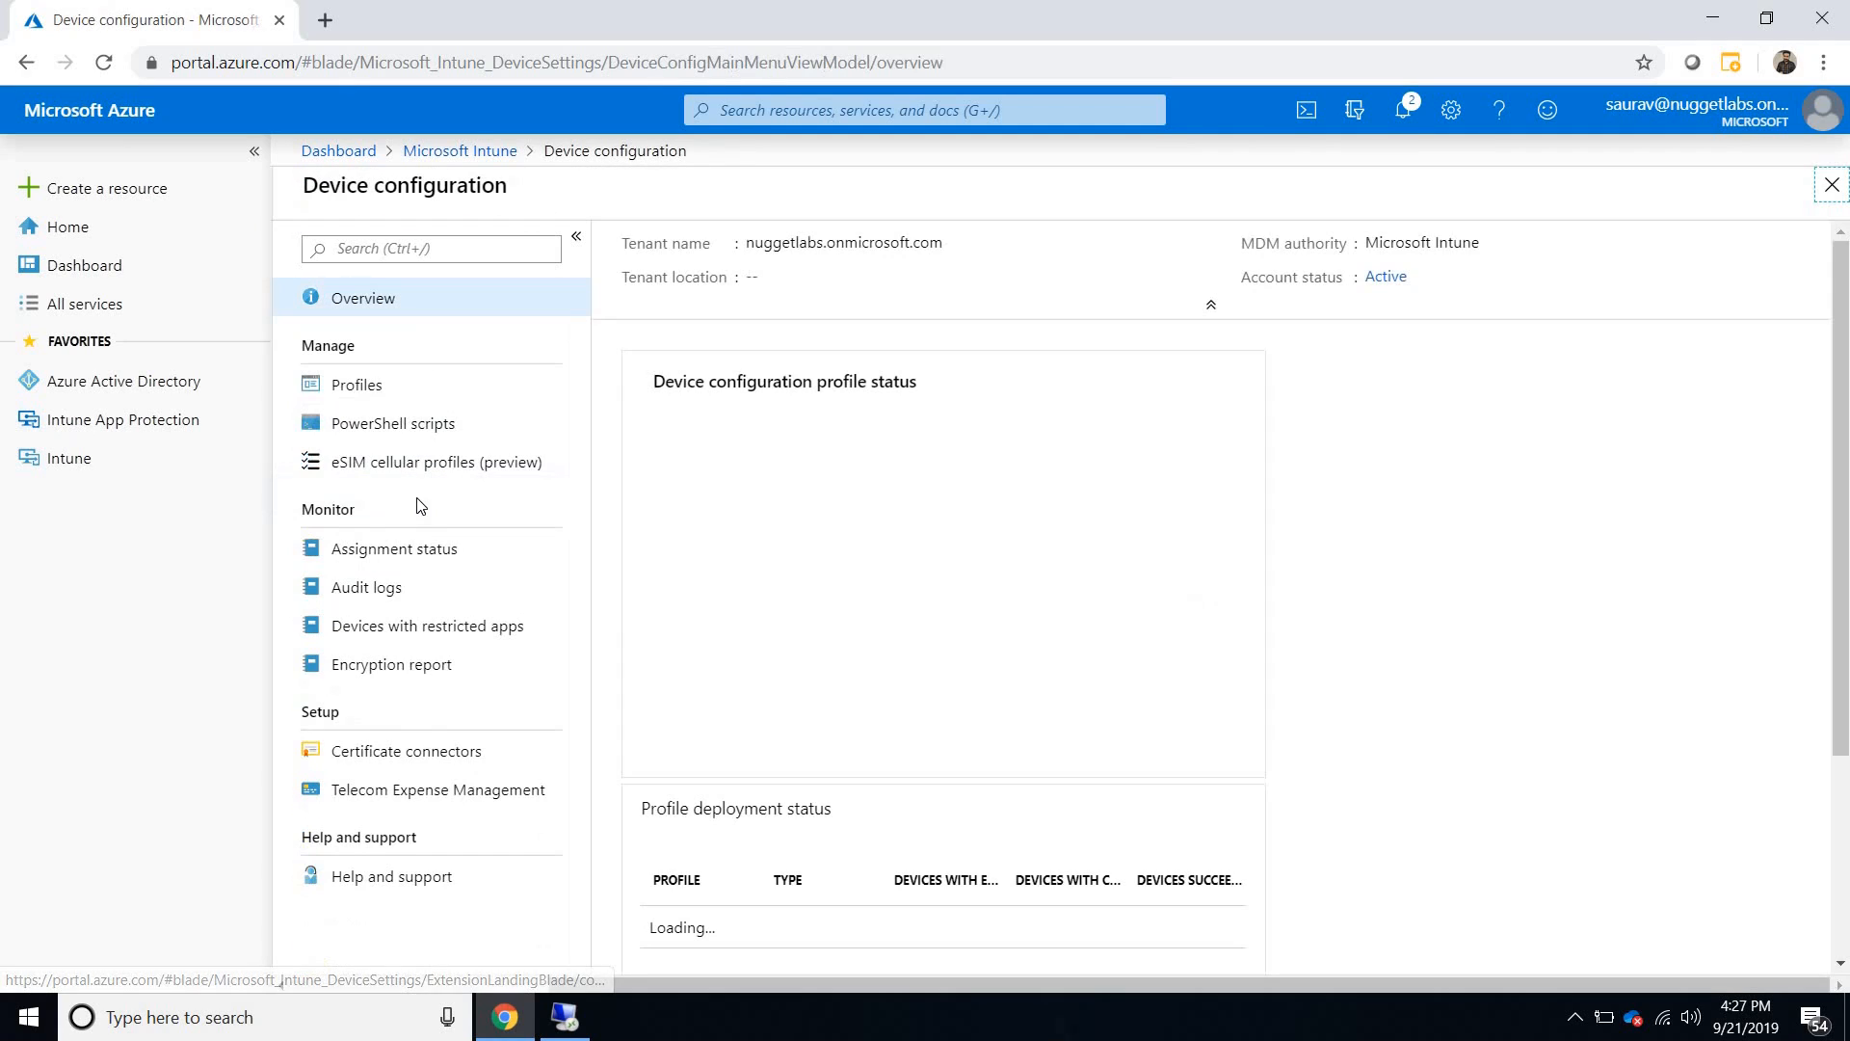
pyautogui.click(378, 396)
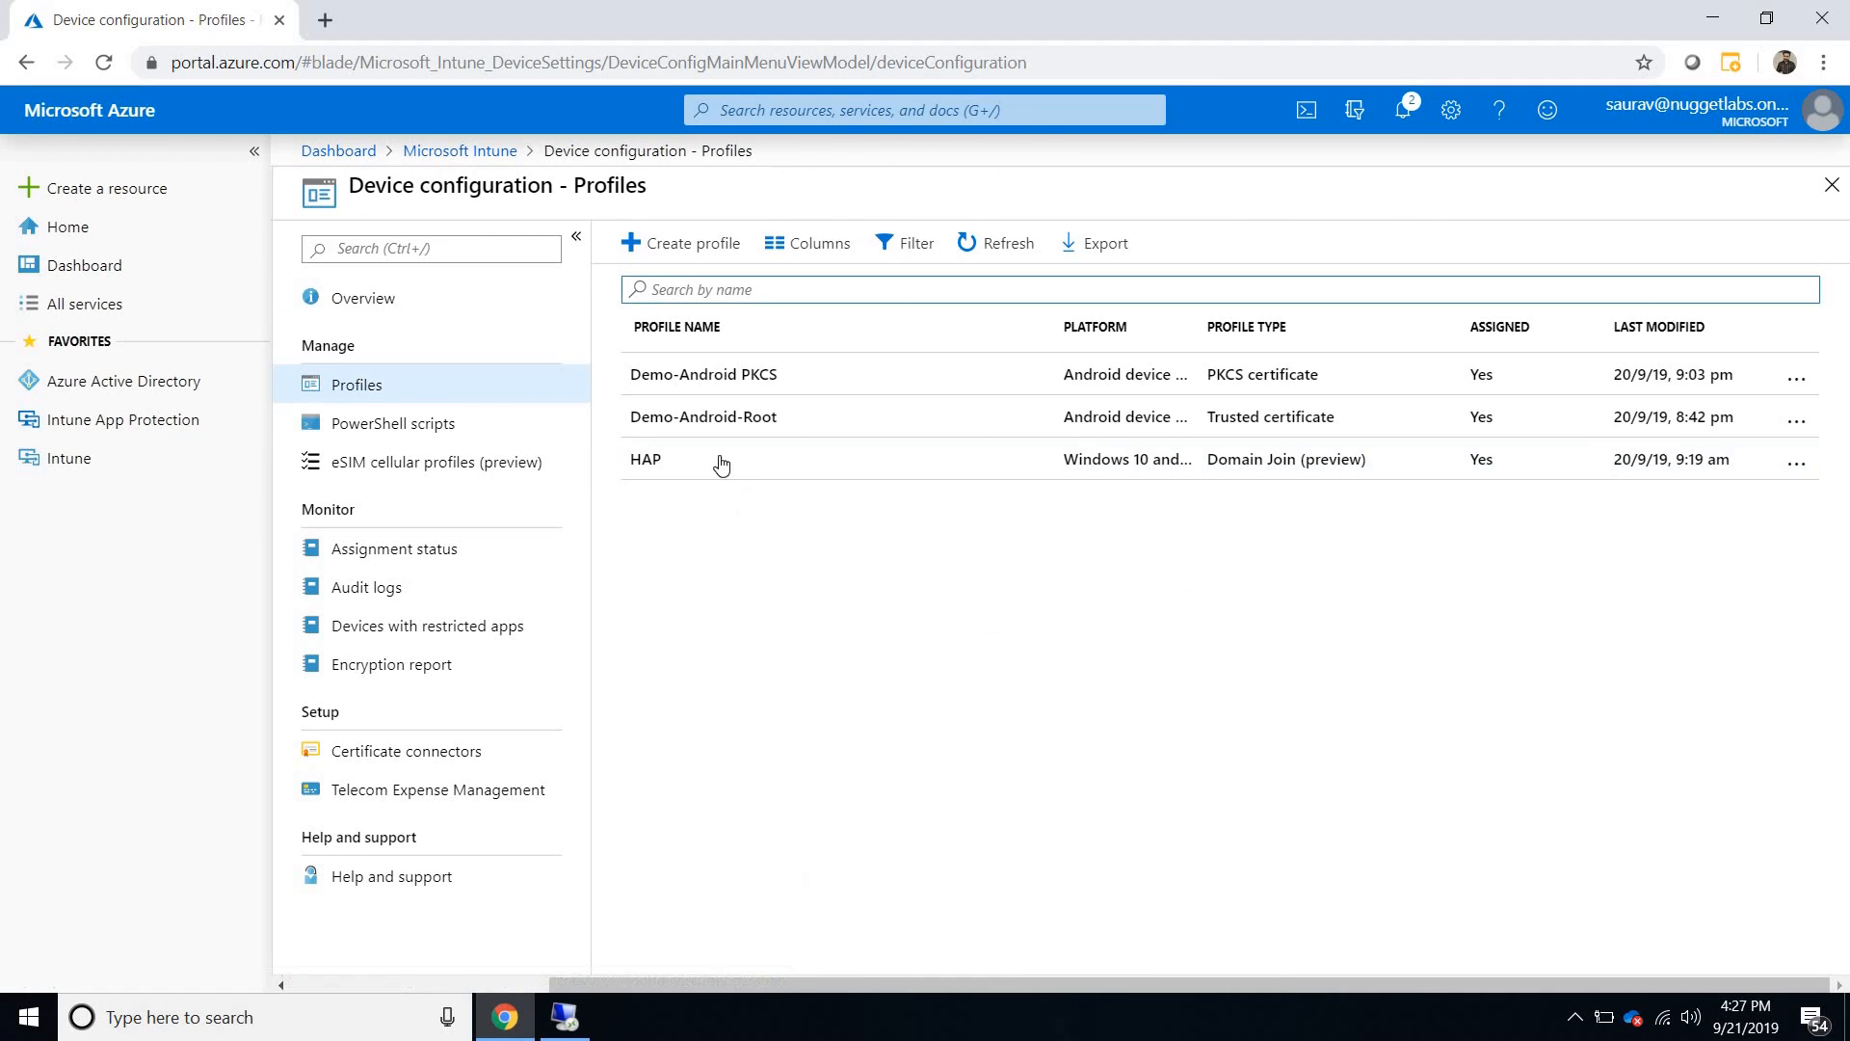
pyautogui.doubleClick(690, 464)
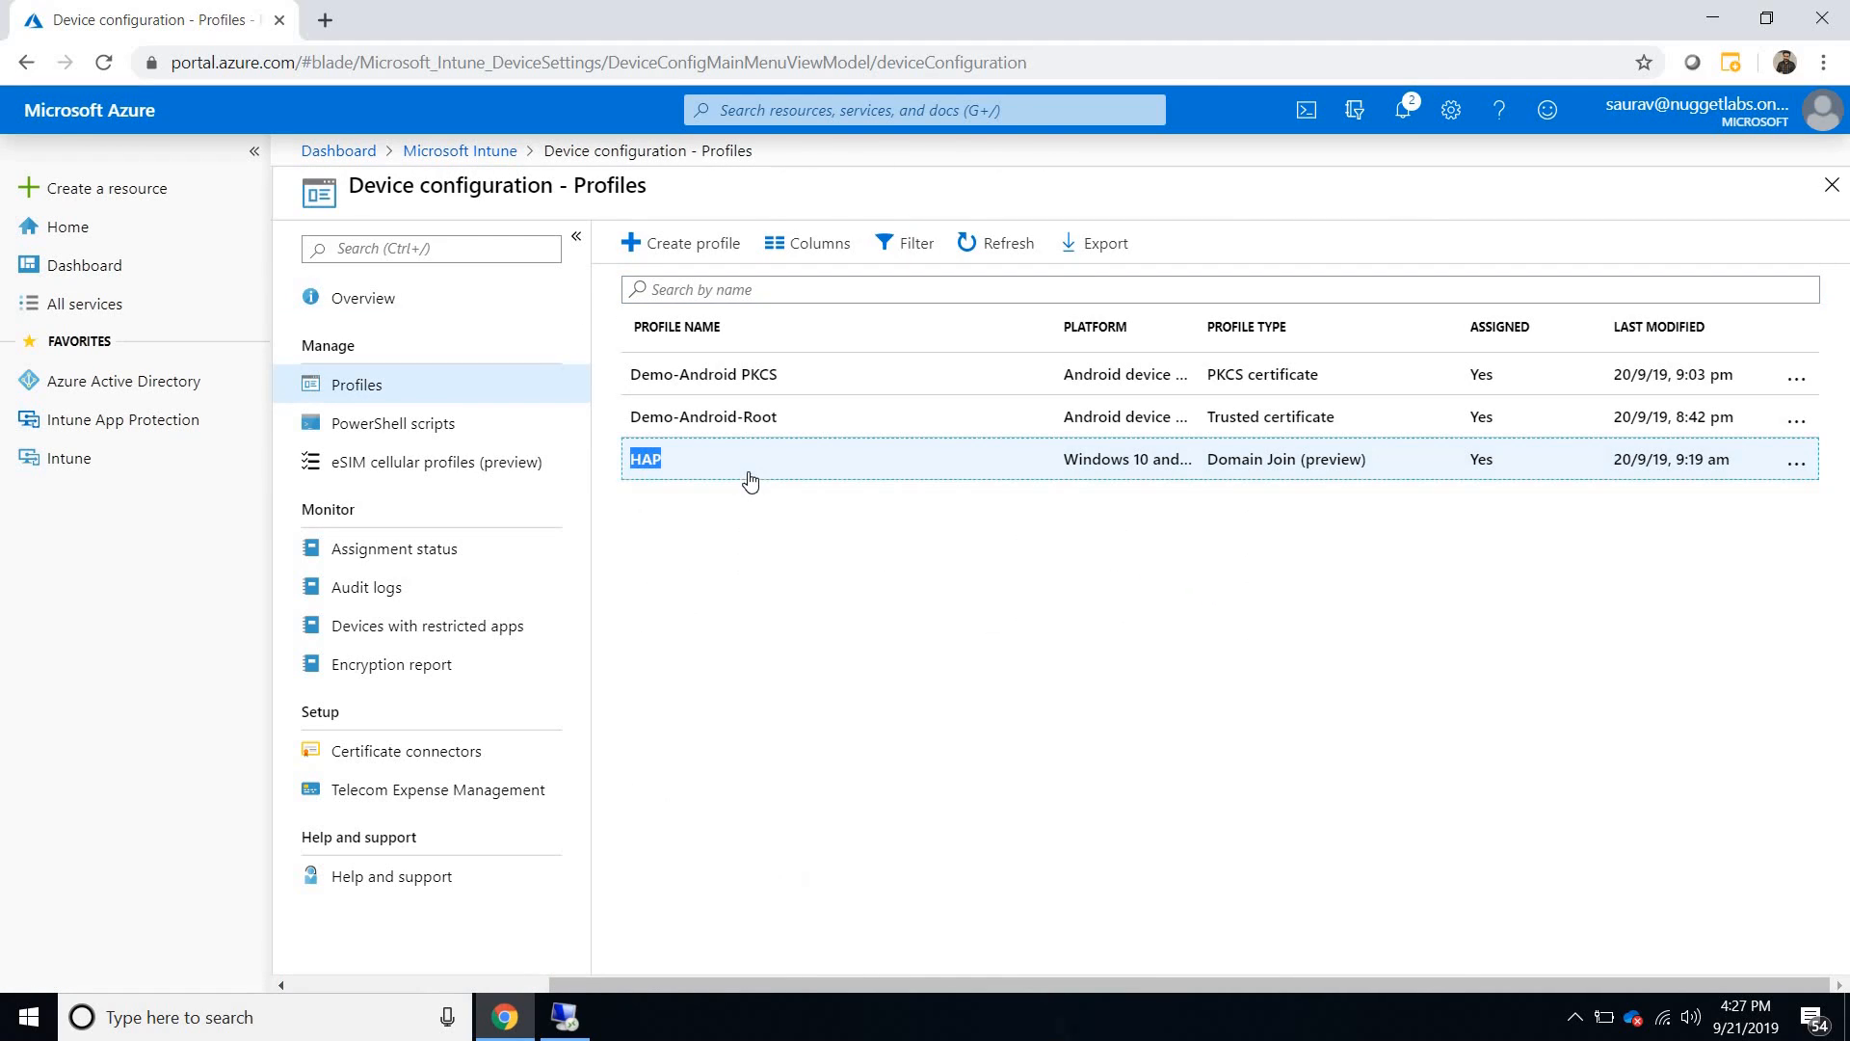
# - Start a device configuration profile with name and description HAP2, platform Windows 10 and later, and profile type Domain Join (preview)
pyautogui.click(655, 242)
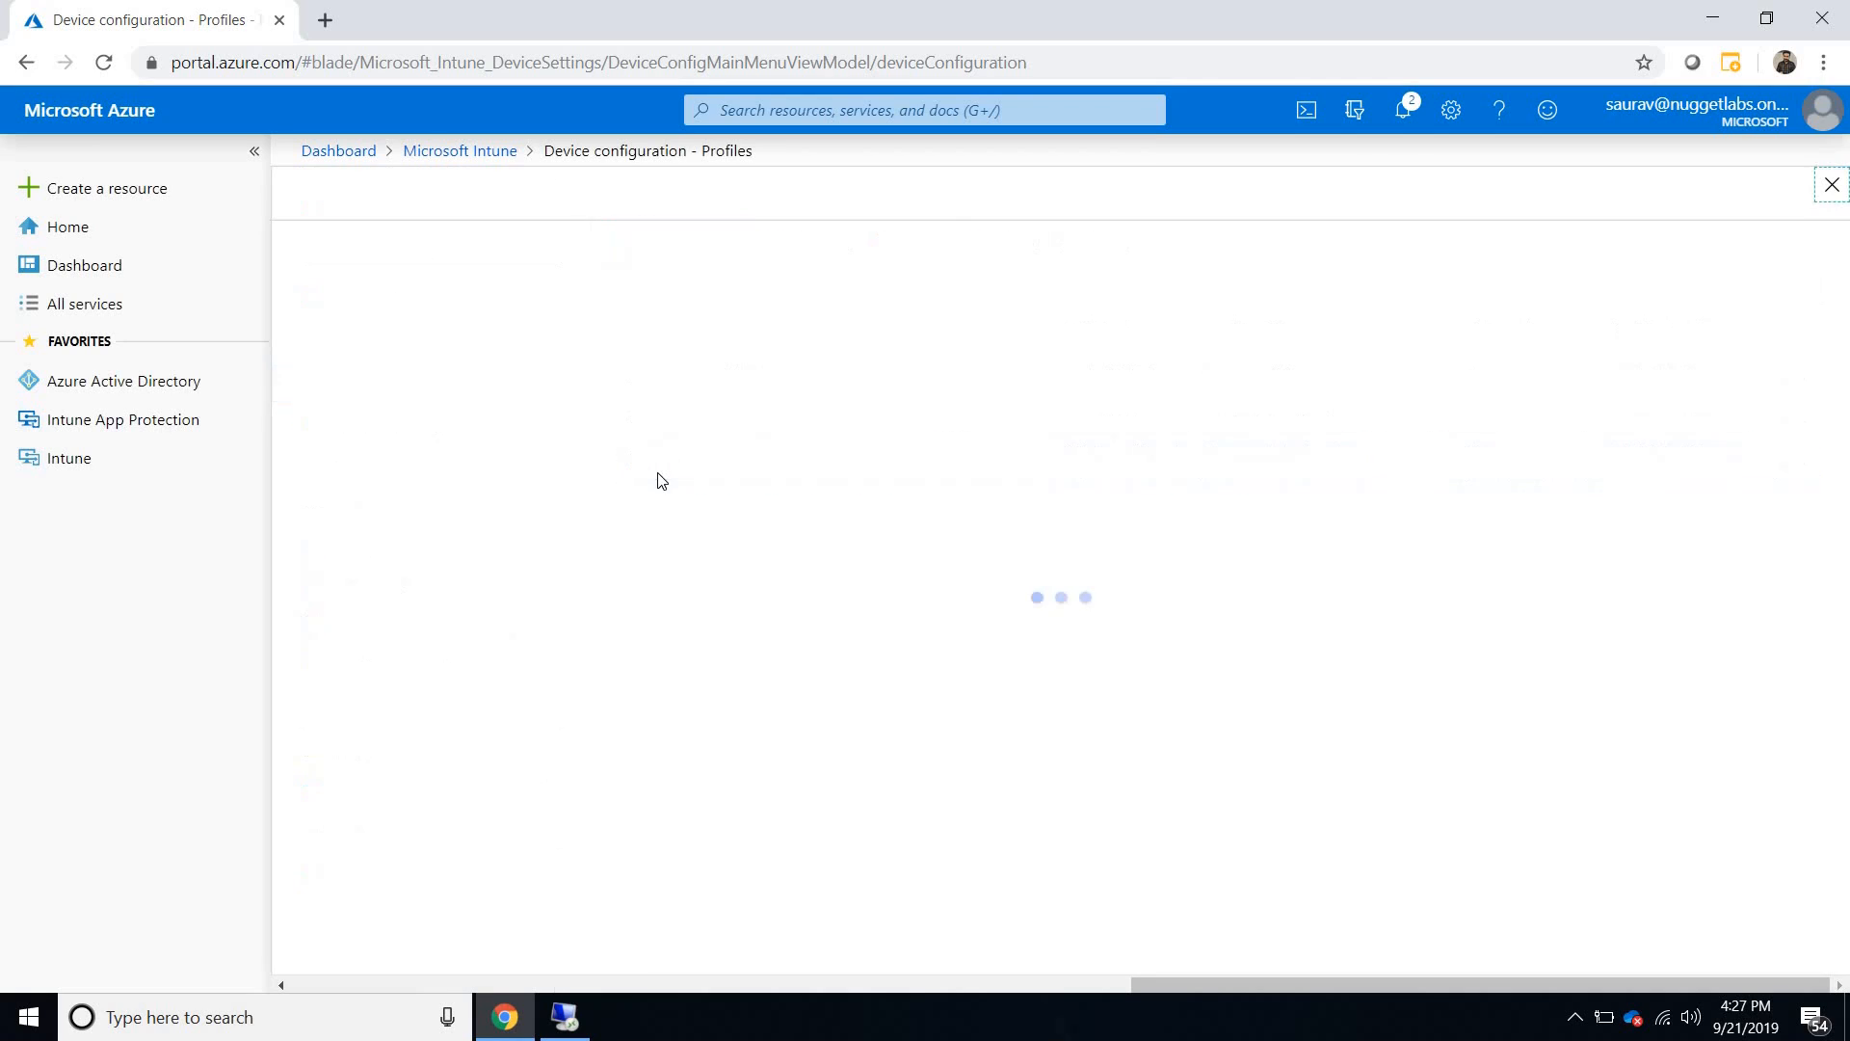
pyautogui.write('HAp')
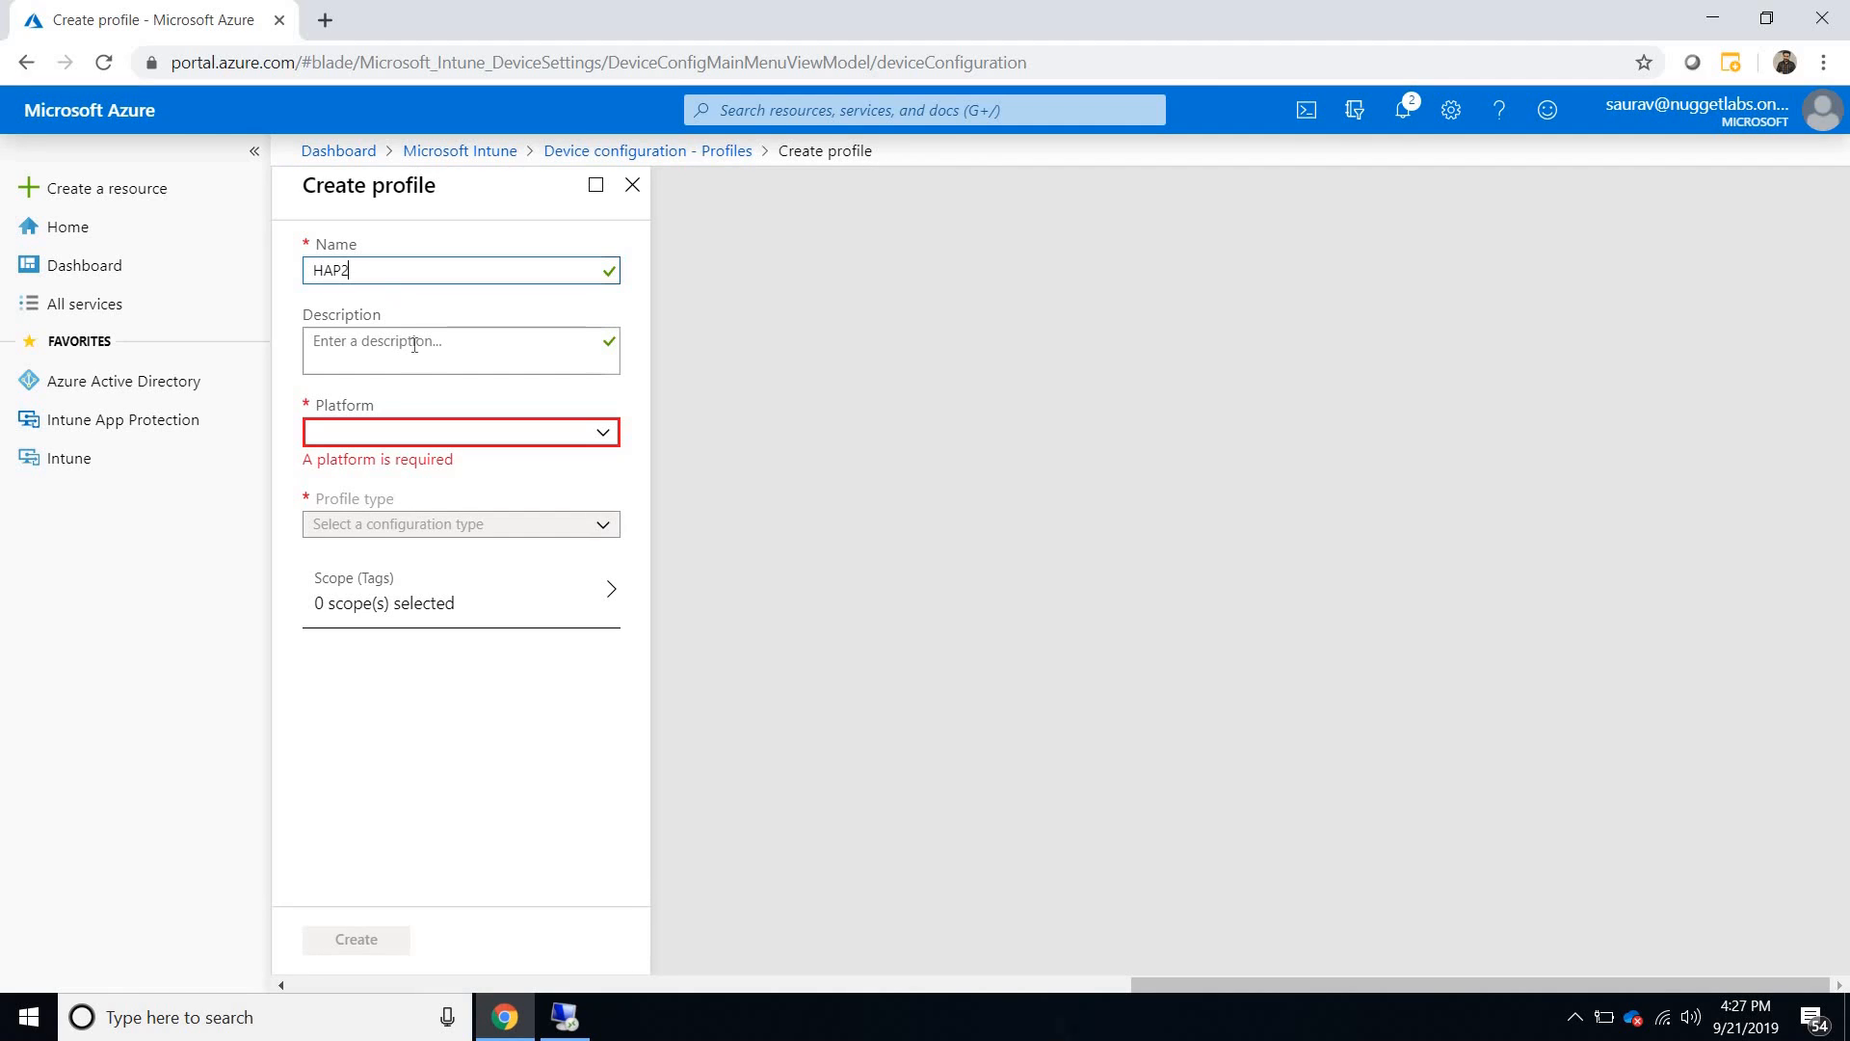
pyautogui.hotkey('ctrl', 'a')
pyautogui.hotkey('ctrl', 'c')
pyautogui.click(414, 332)
pyautogui.hotkey('ctrl', 'v')
pyautogui.click(407, 438)
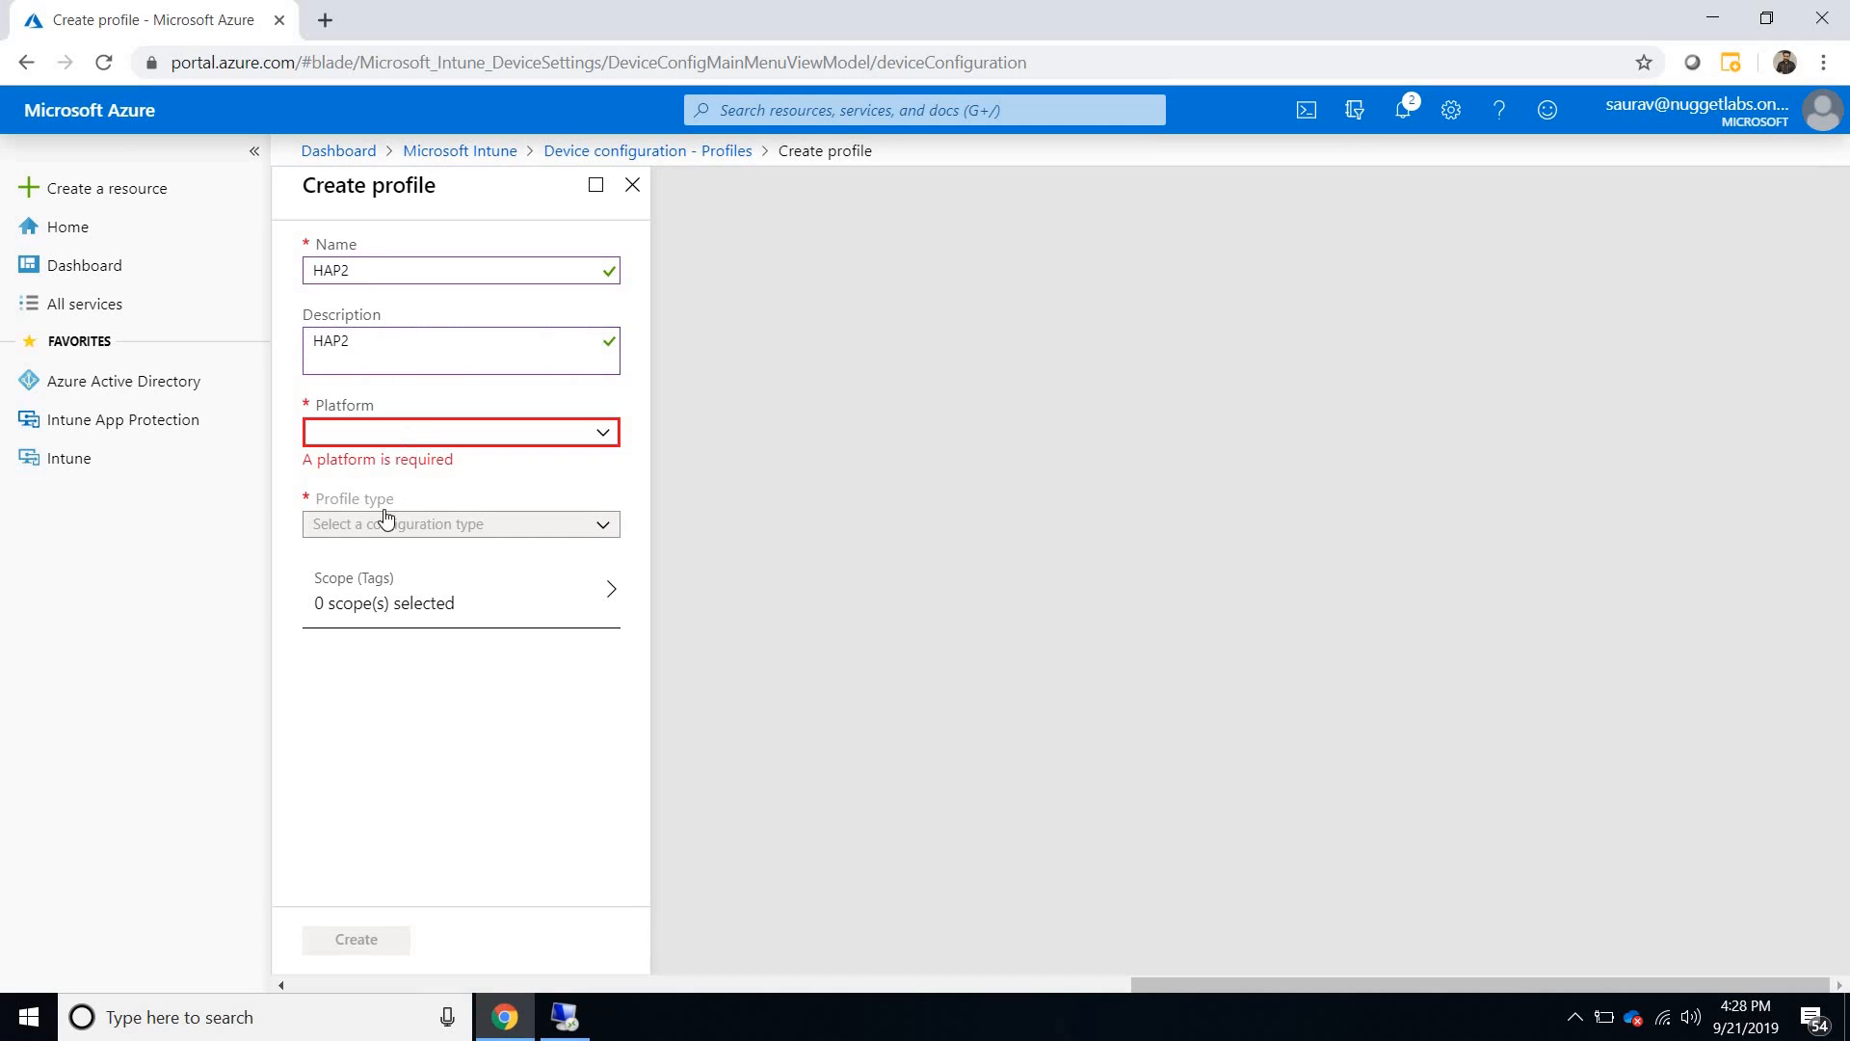
pyautogui.click(397, 665)
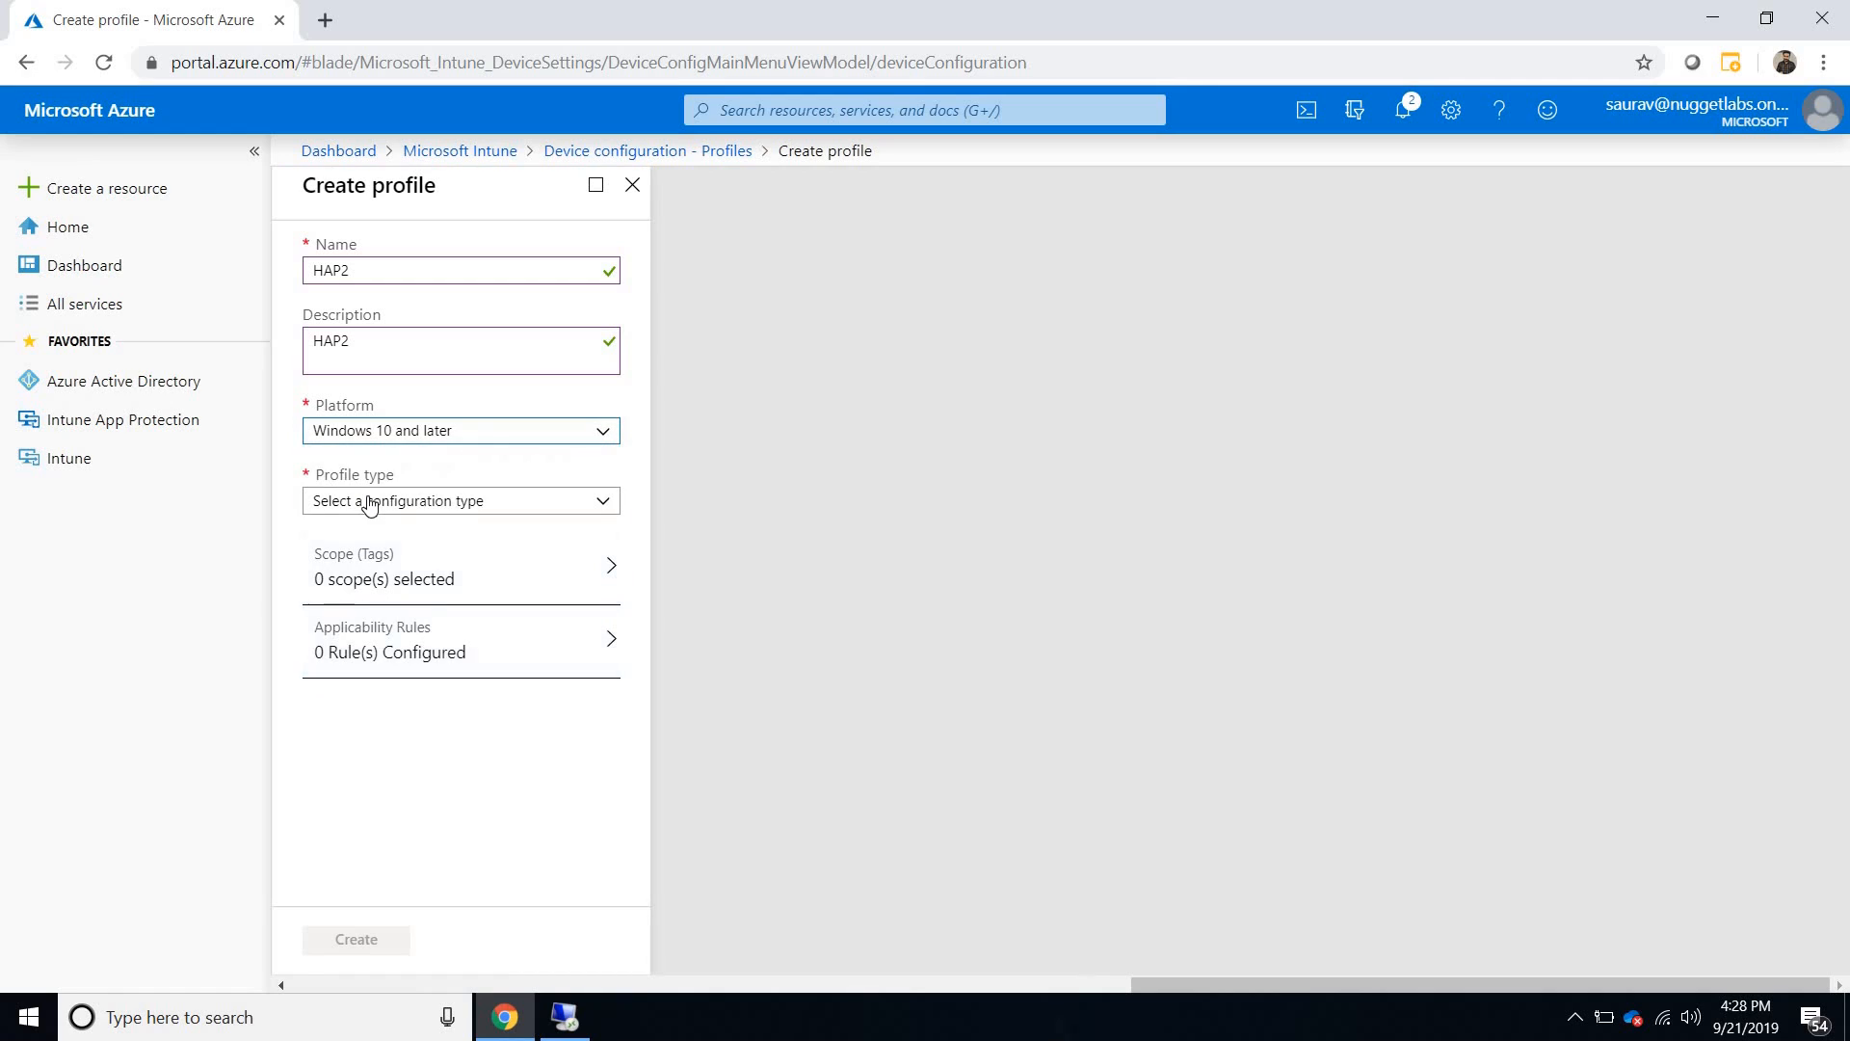
pyautogui.click(403, 500)
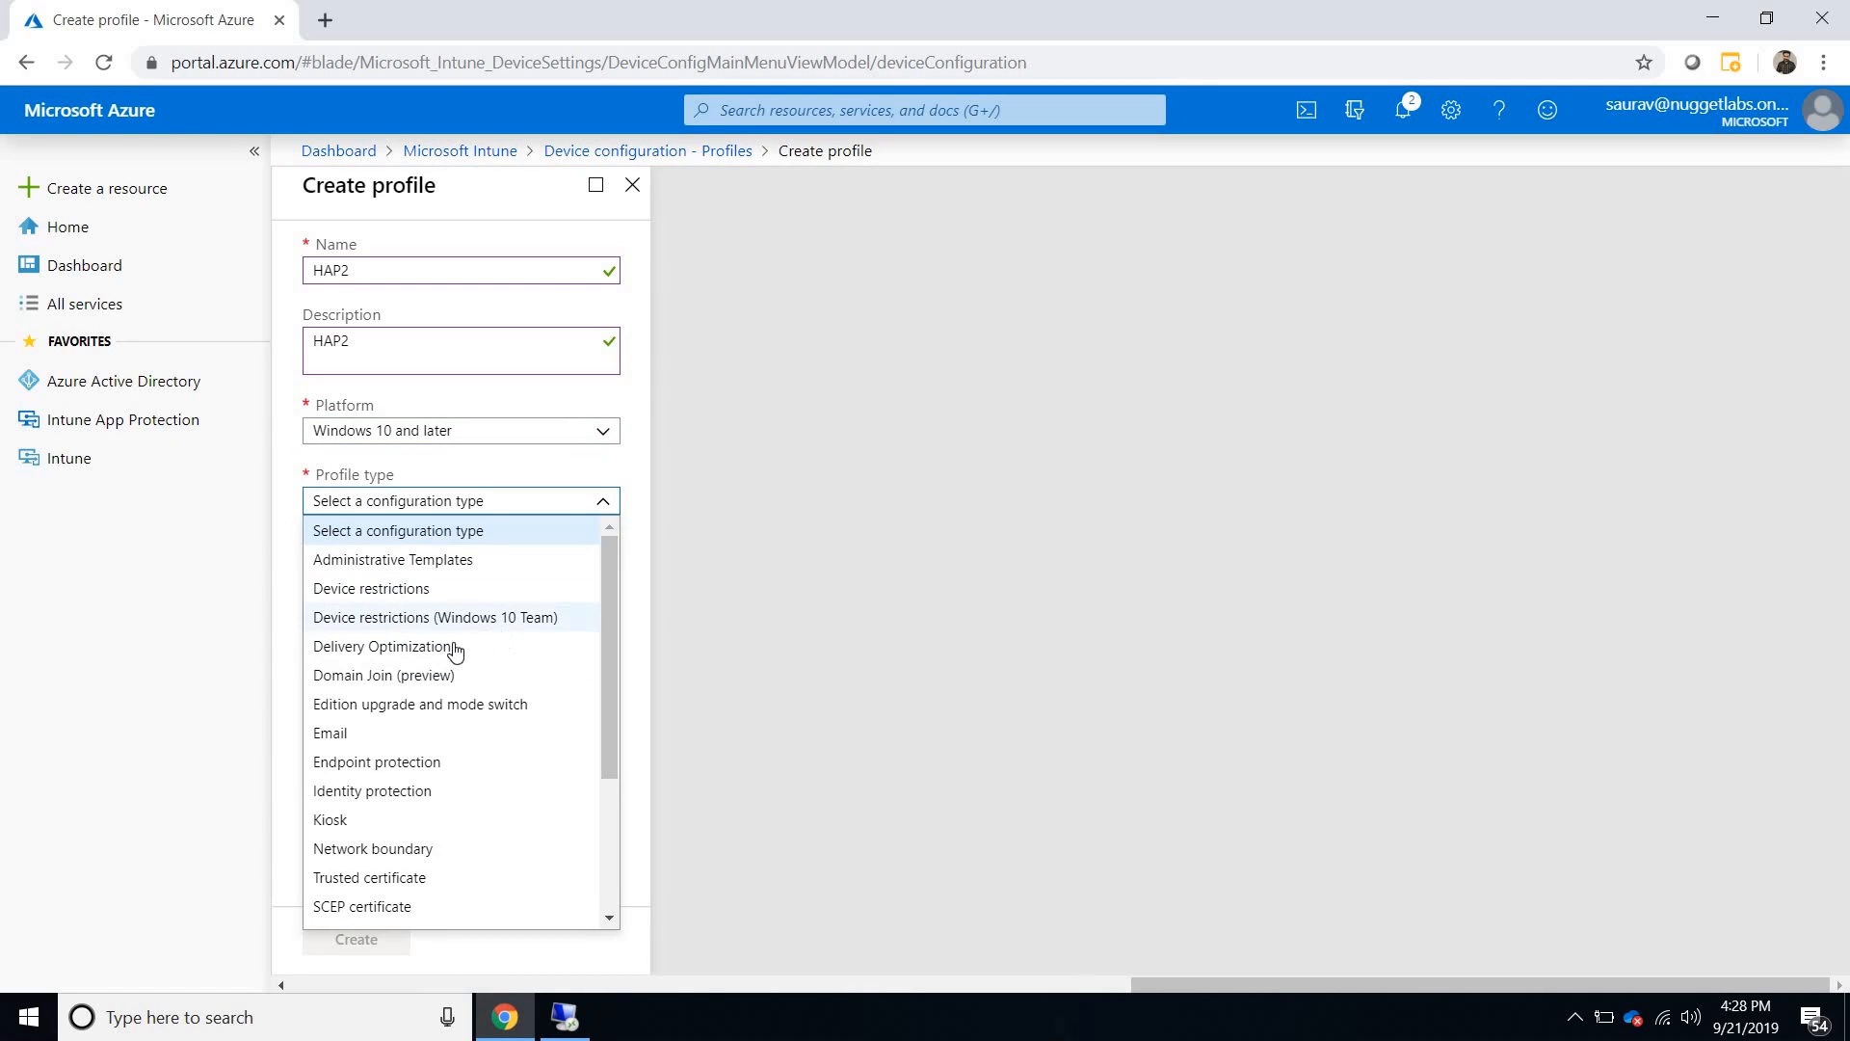
pyautogui.click(452, 677)
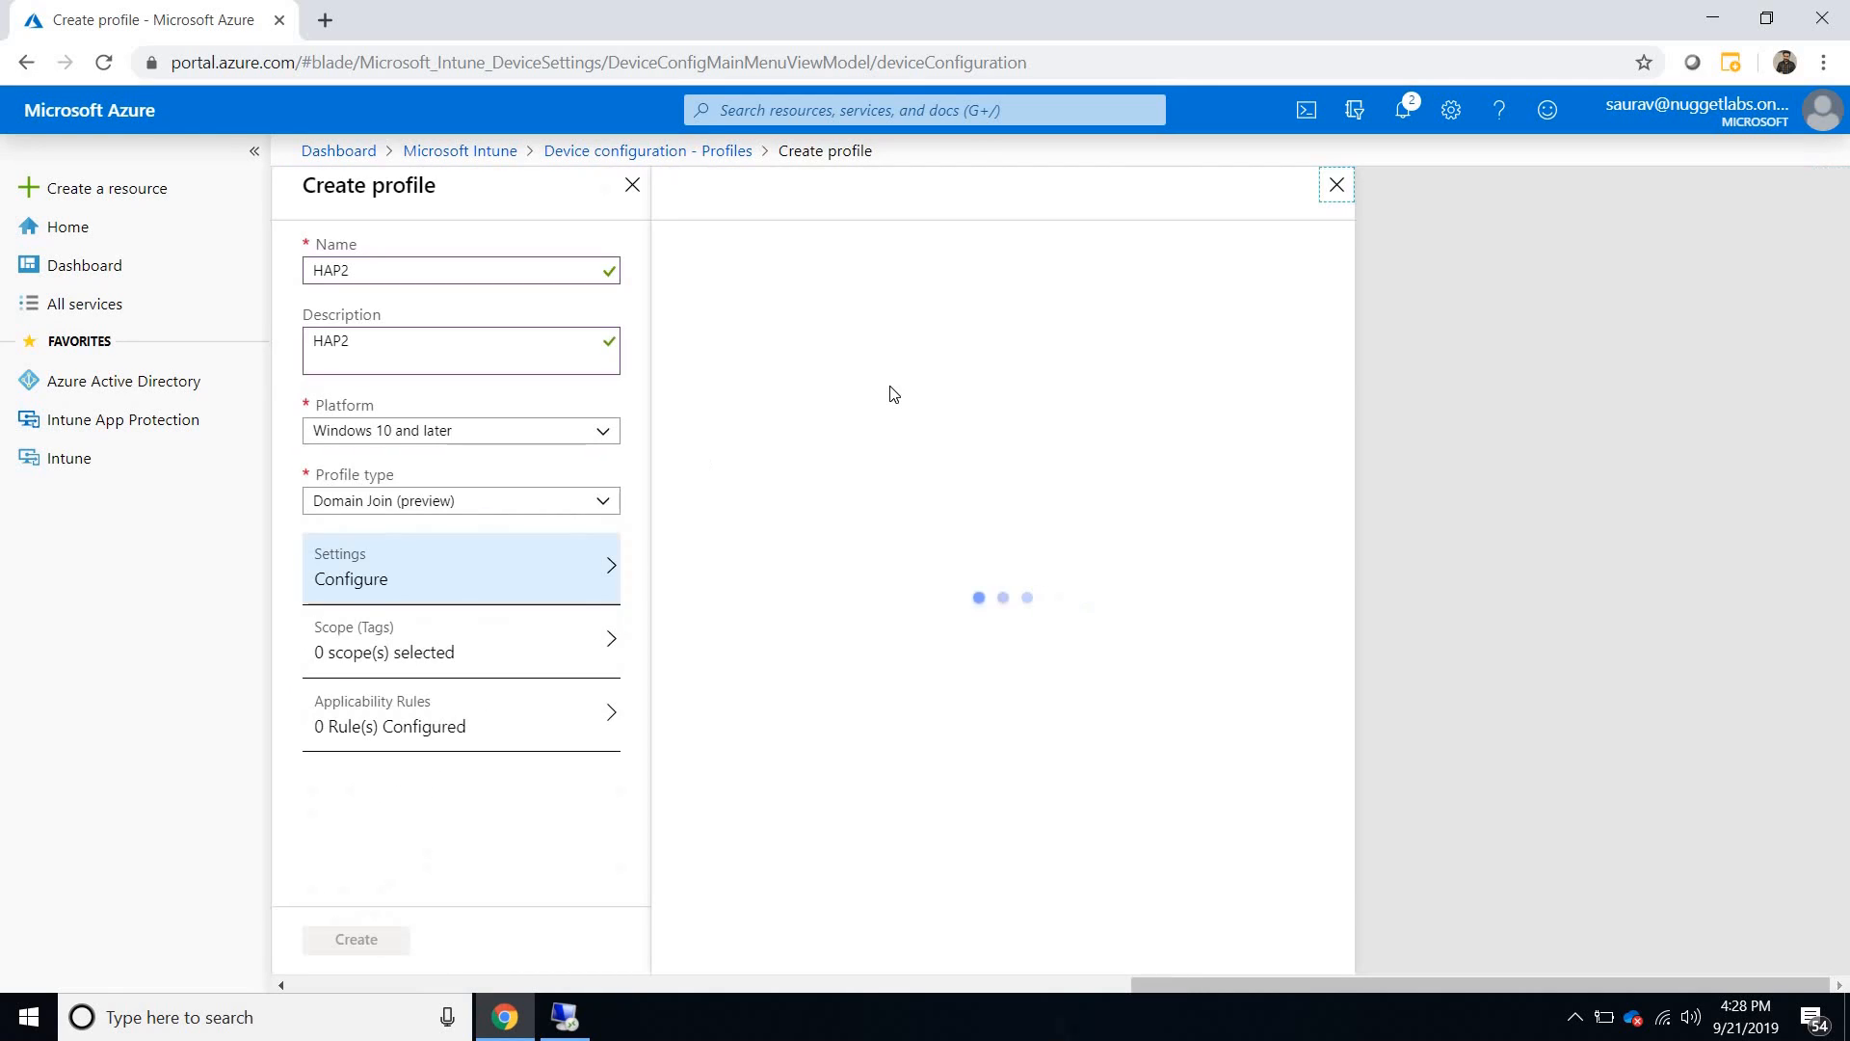
# - Examine the help for the Domain Join computer name prefix, domain name and organizational unit settings, and discard the new profile
pyautogui.moveTo(860, 273)
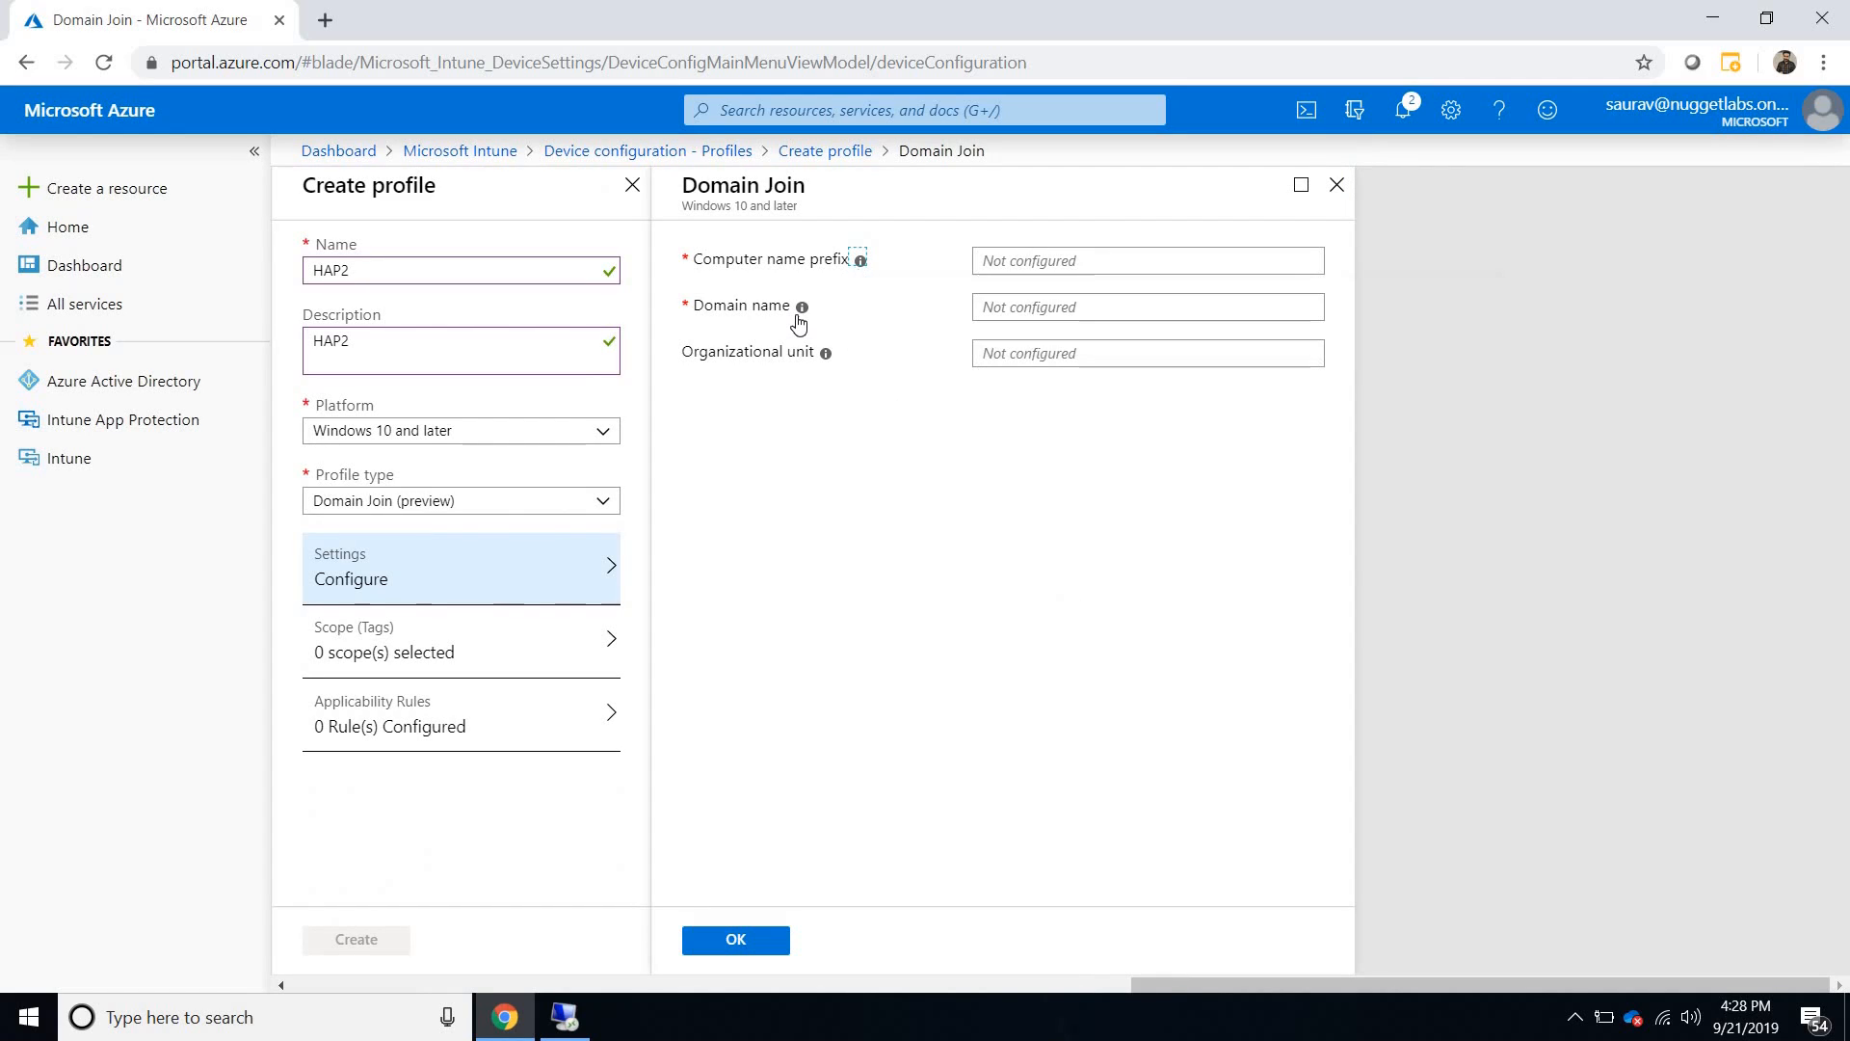
pyautogui.moveTo(797, 321)
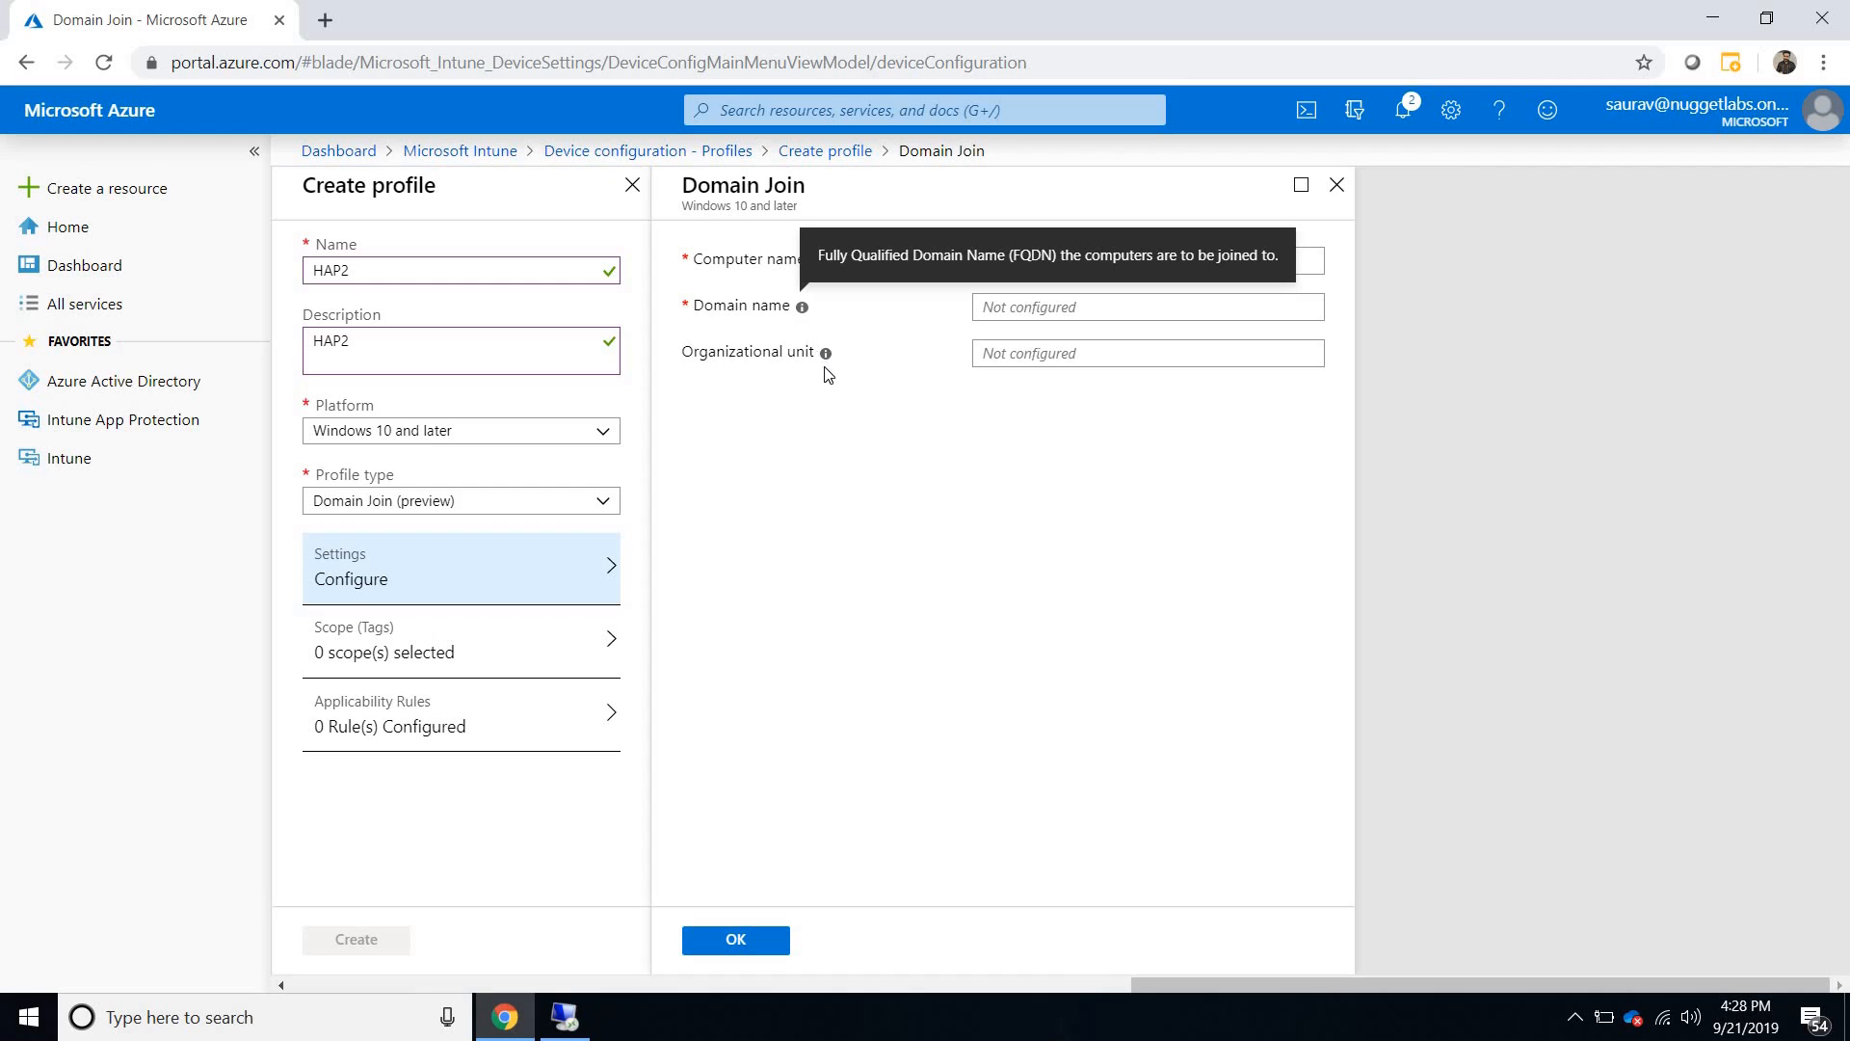
pyautogui.moveTo(826, 354)
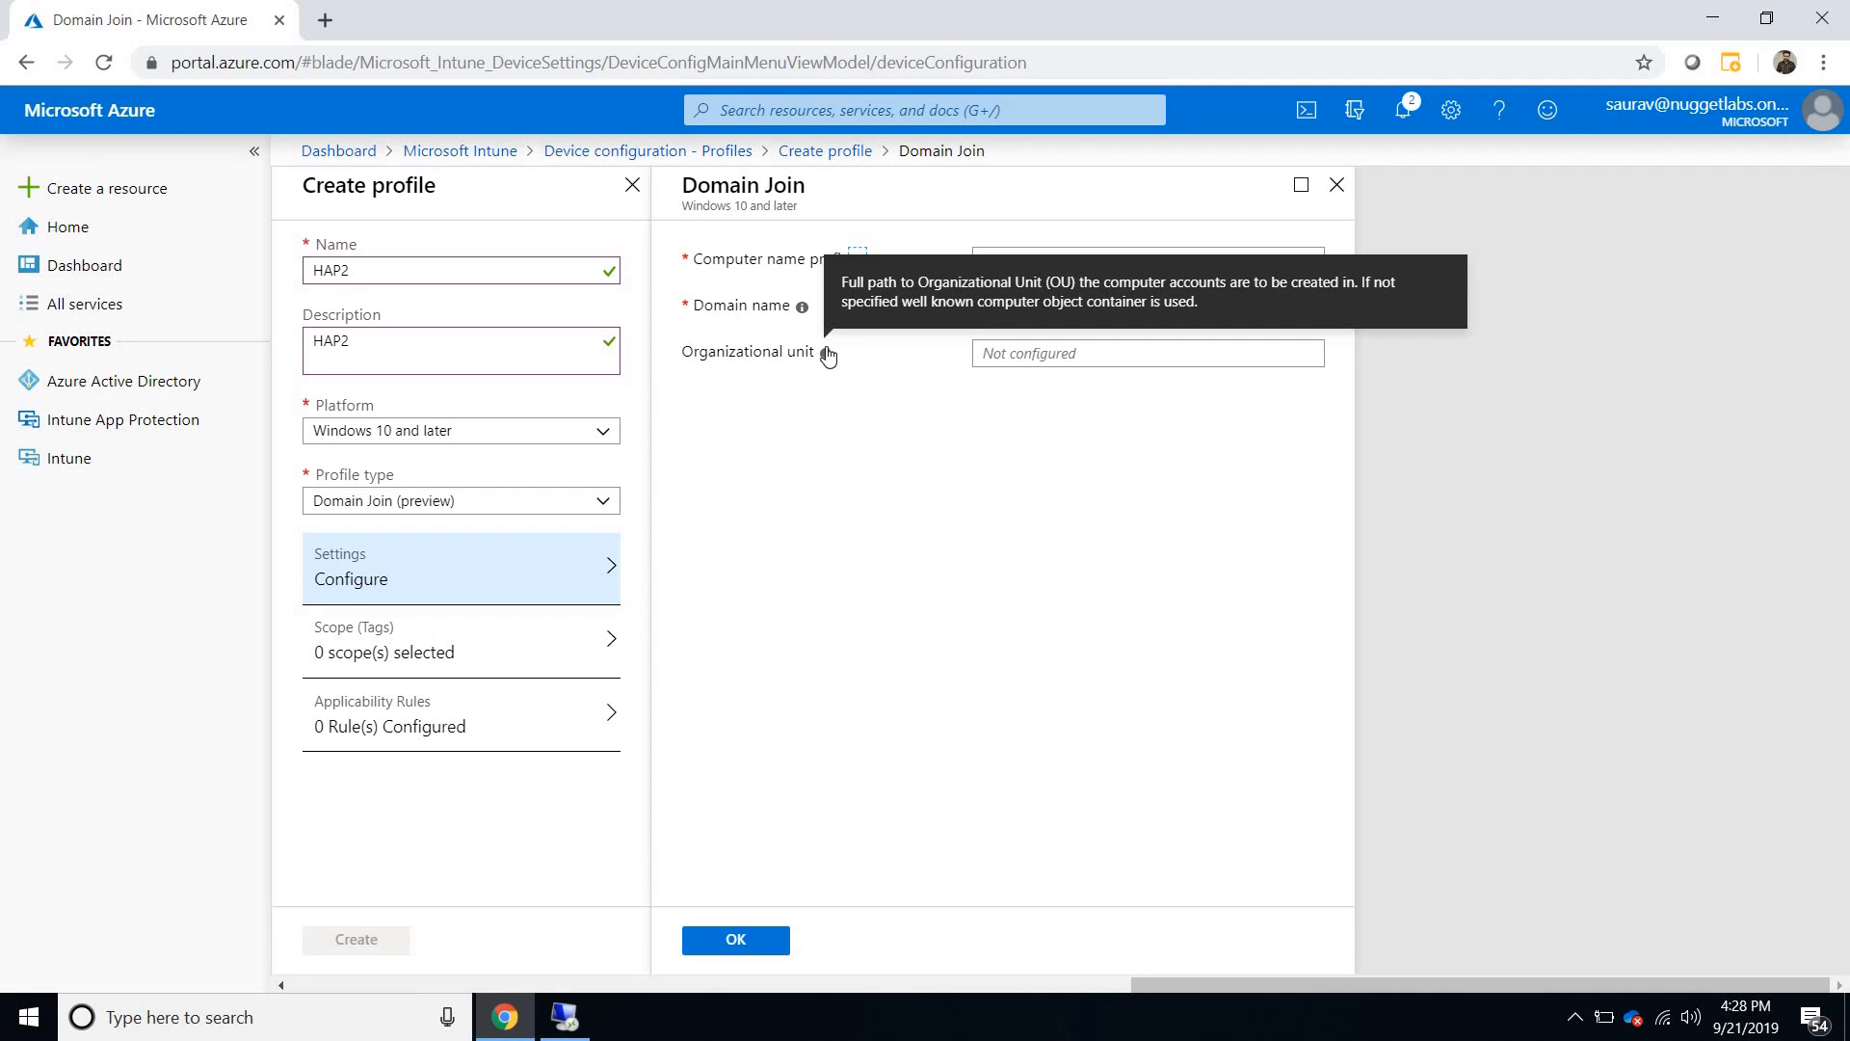
pyautogui.click(1337, 186)
pyautogui.click(632, 187)
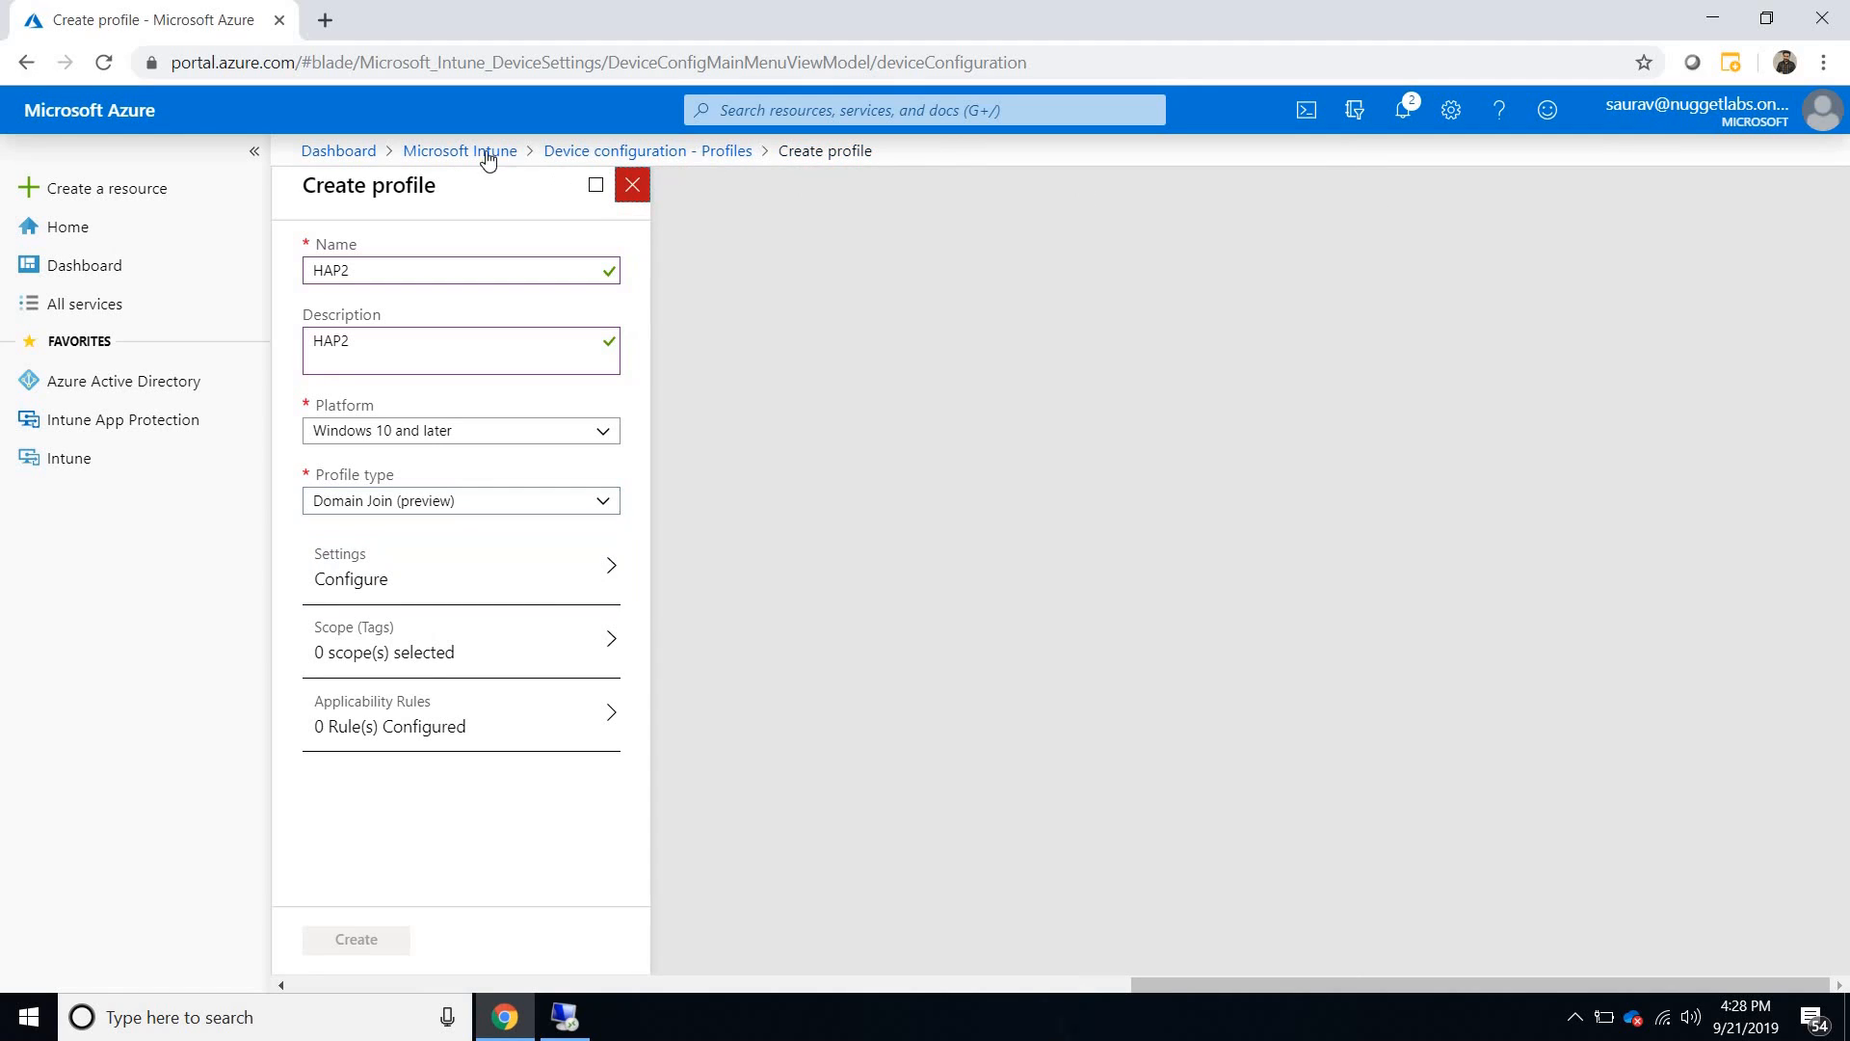
pyautogui.press('Return')
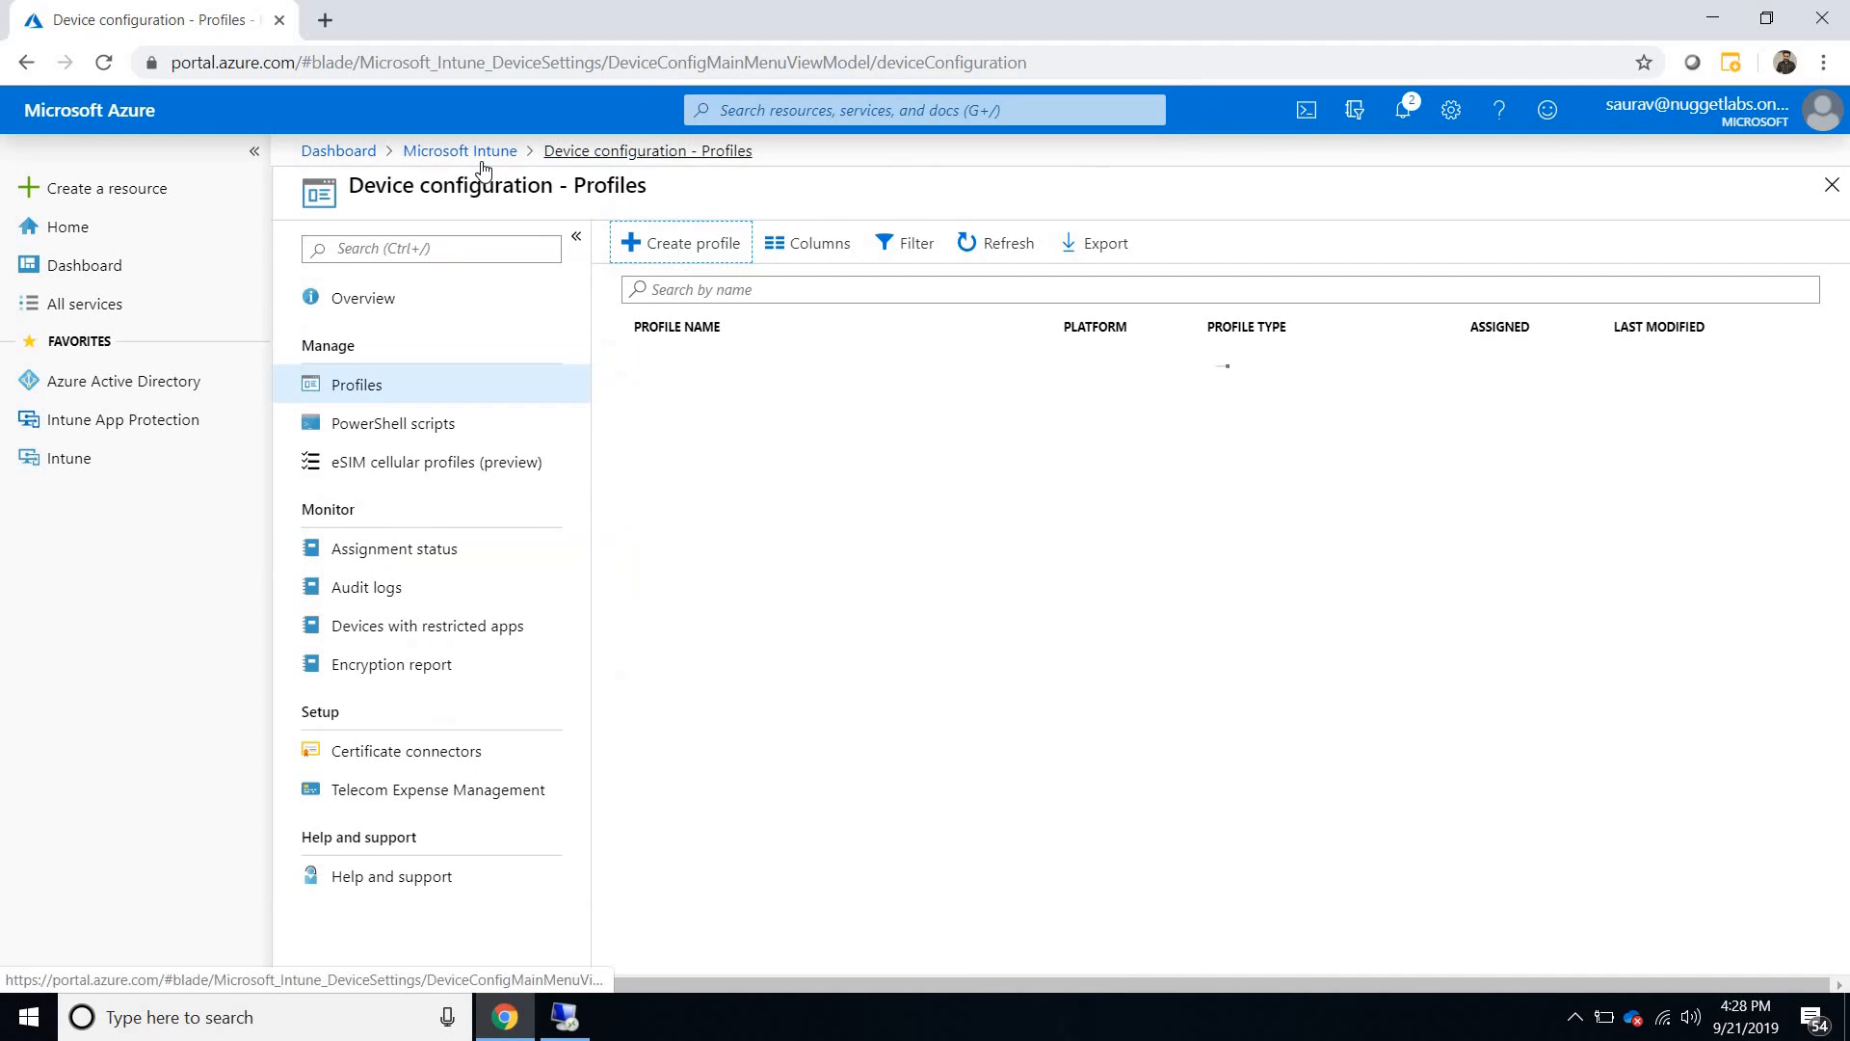
# - Open the Intune Connector for Active Directory list from Windows enrollment, and view the instructions for adding a connector
pyautogui.click(468, 152)
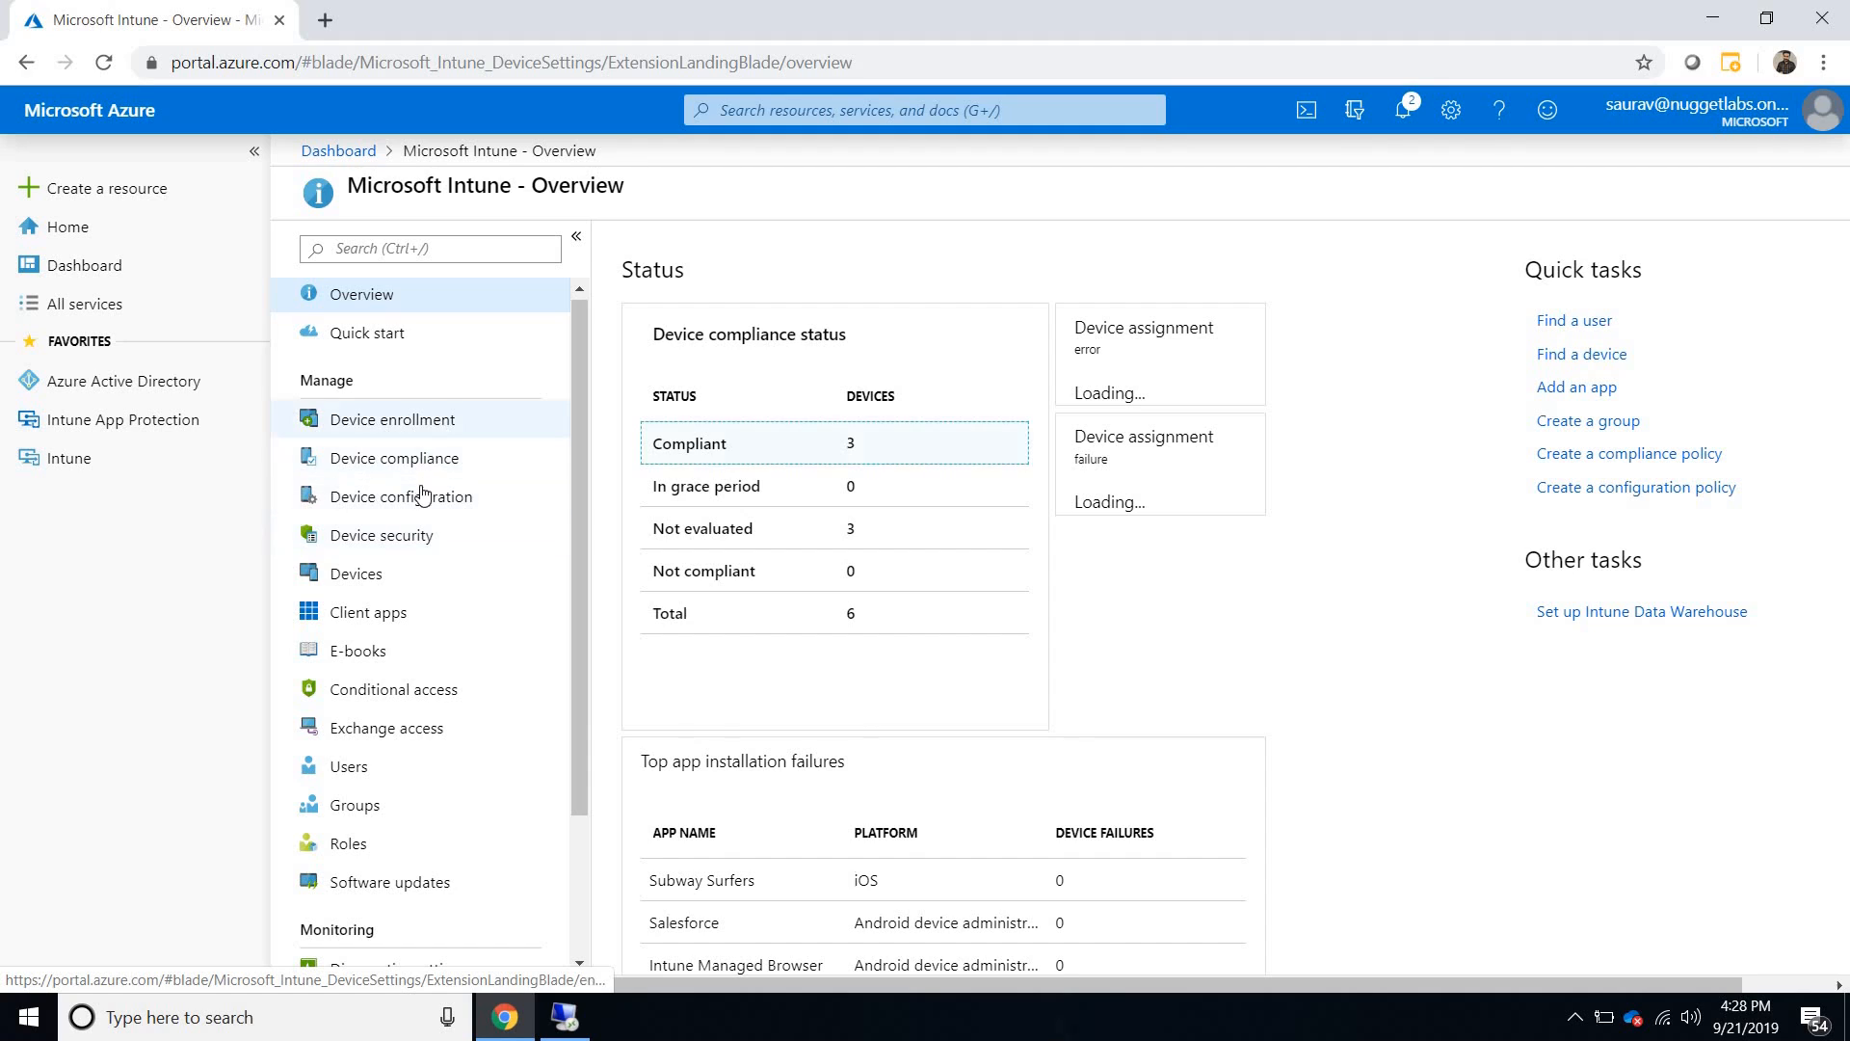
pyautogui.click(432, 431)
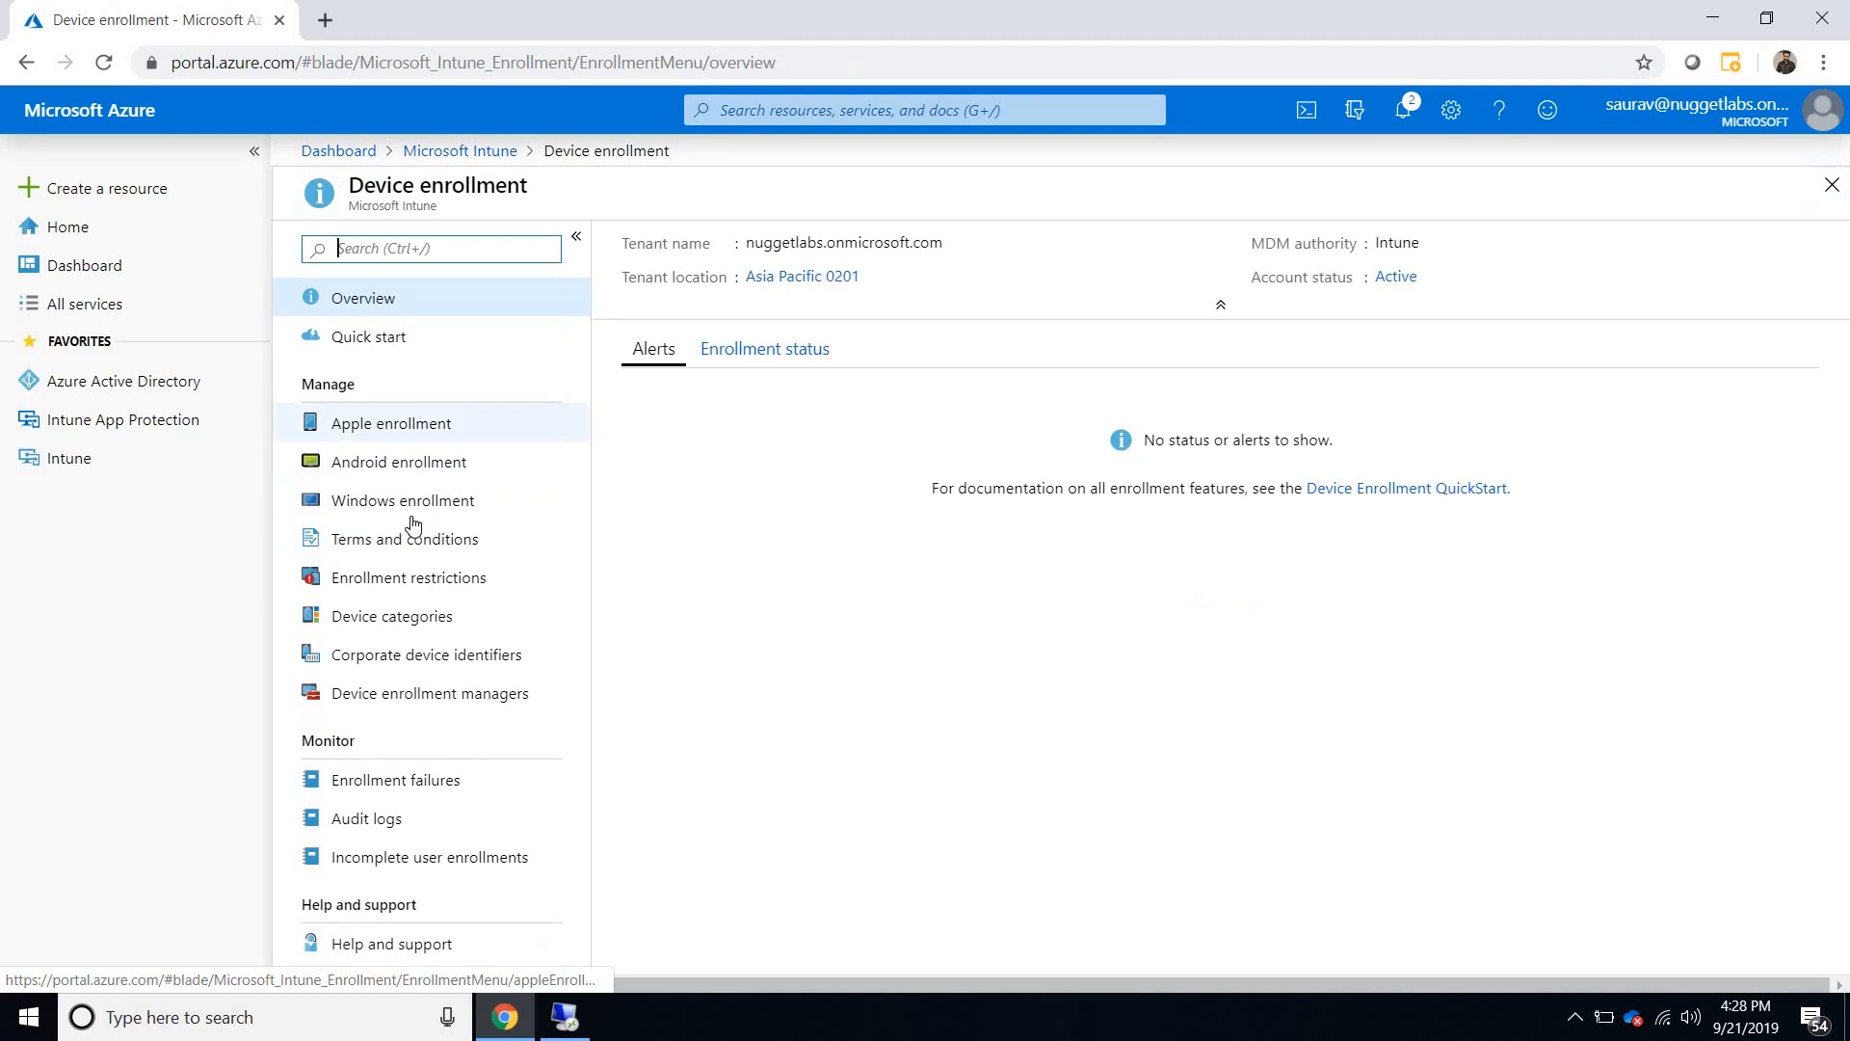
pyautogui.click(463, 503)
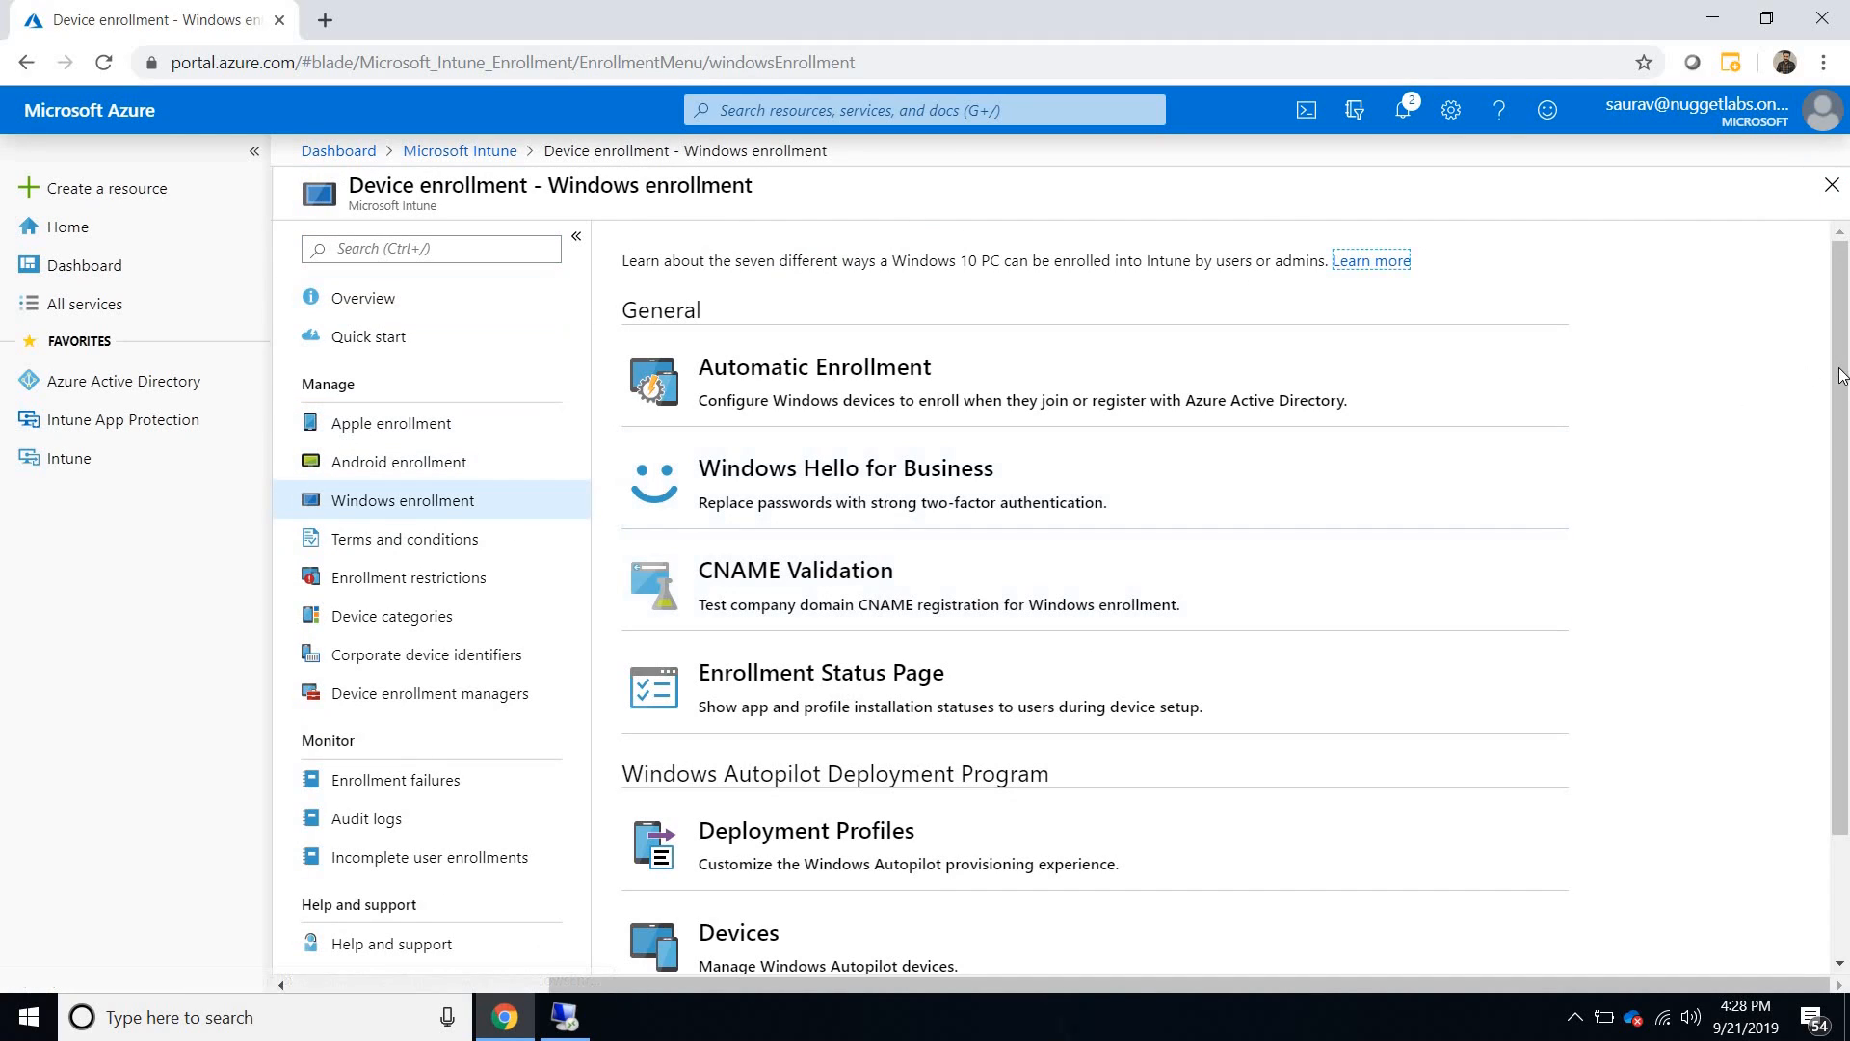
pyautogui.scroll(-2, 1144, 822)
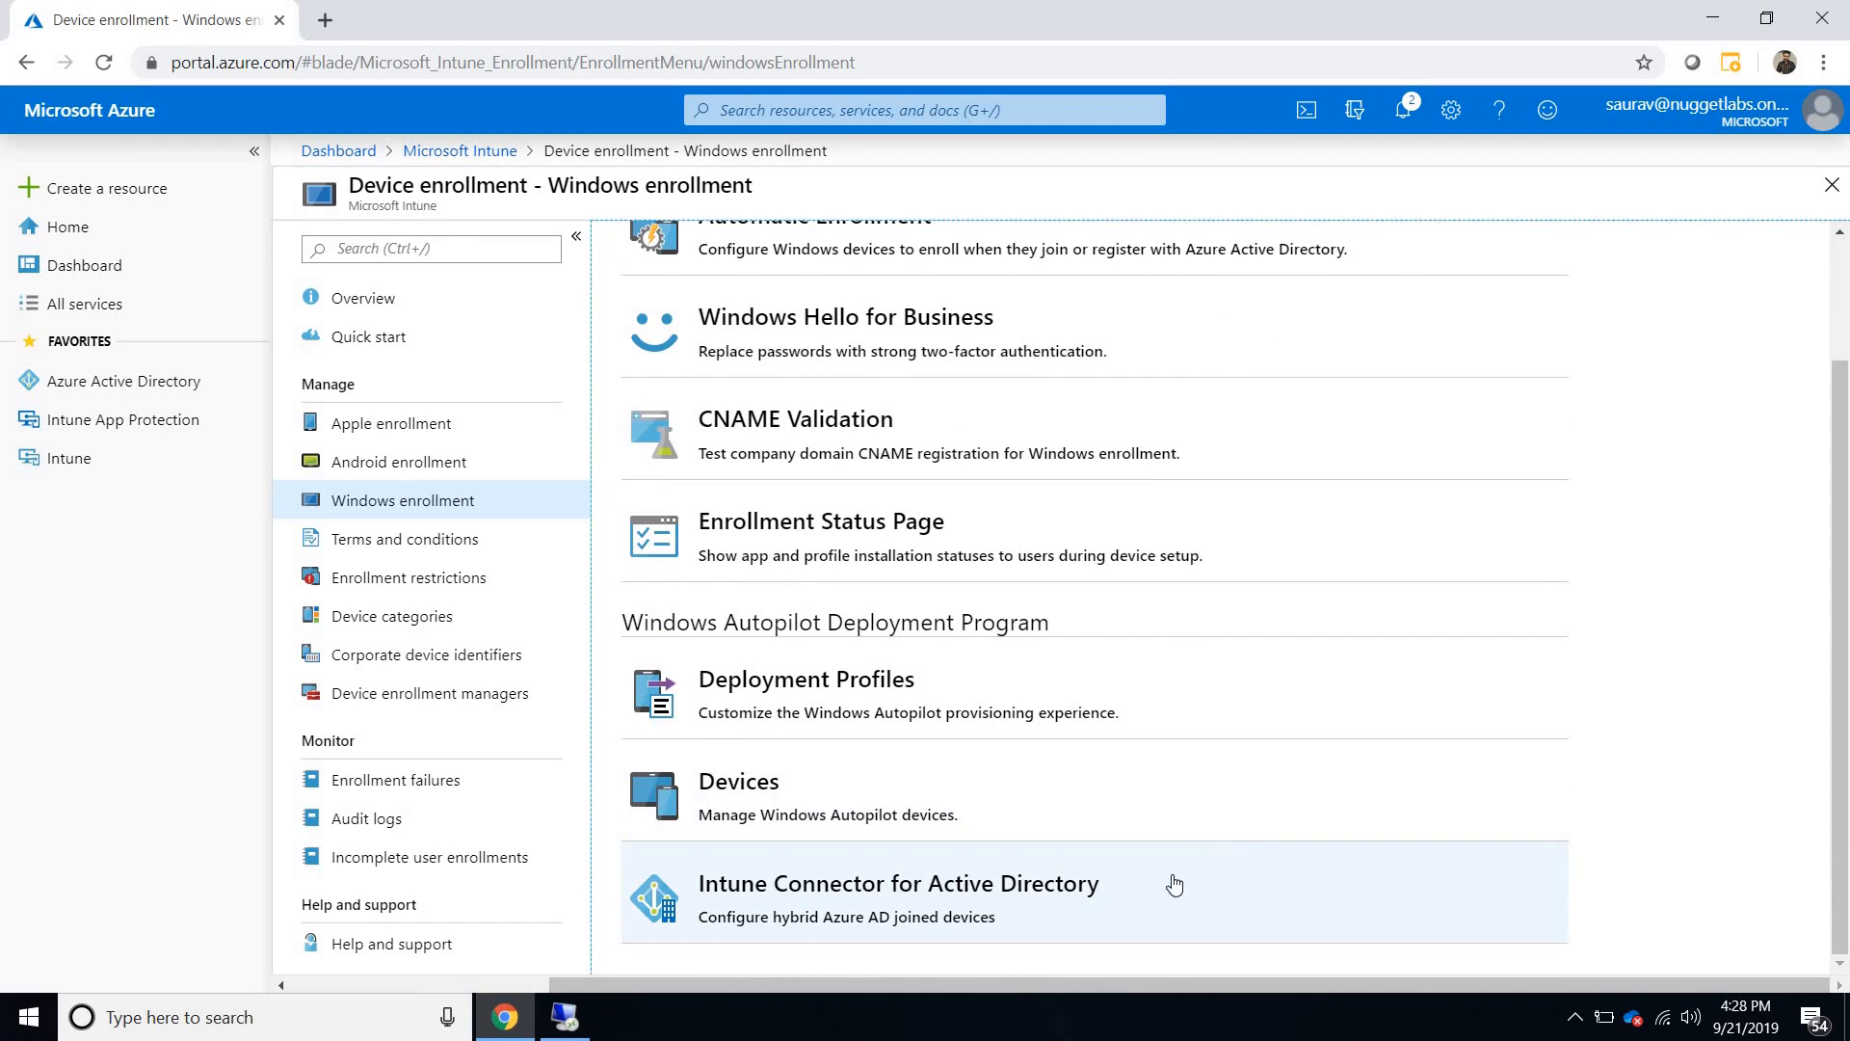
pyautogui.click(1060, 898)
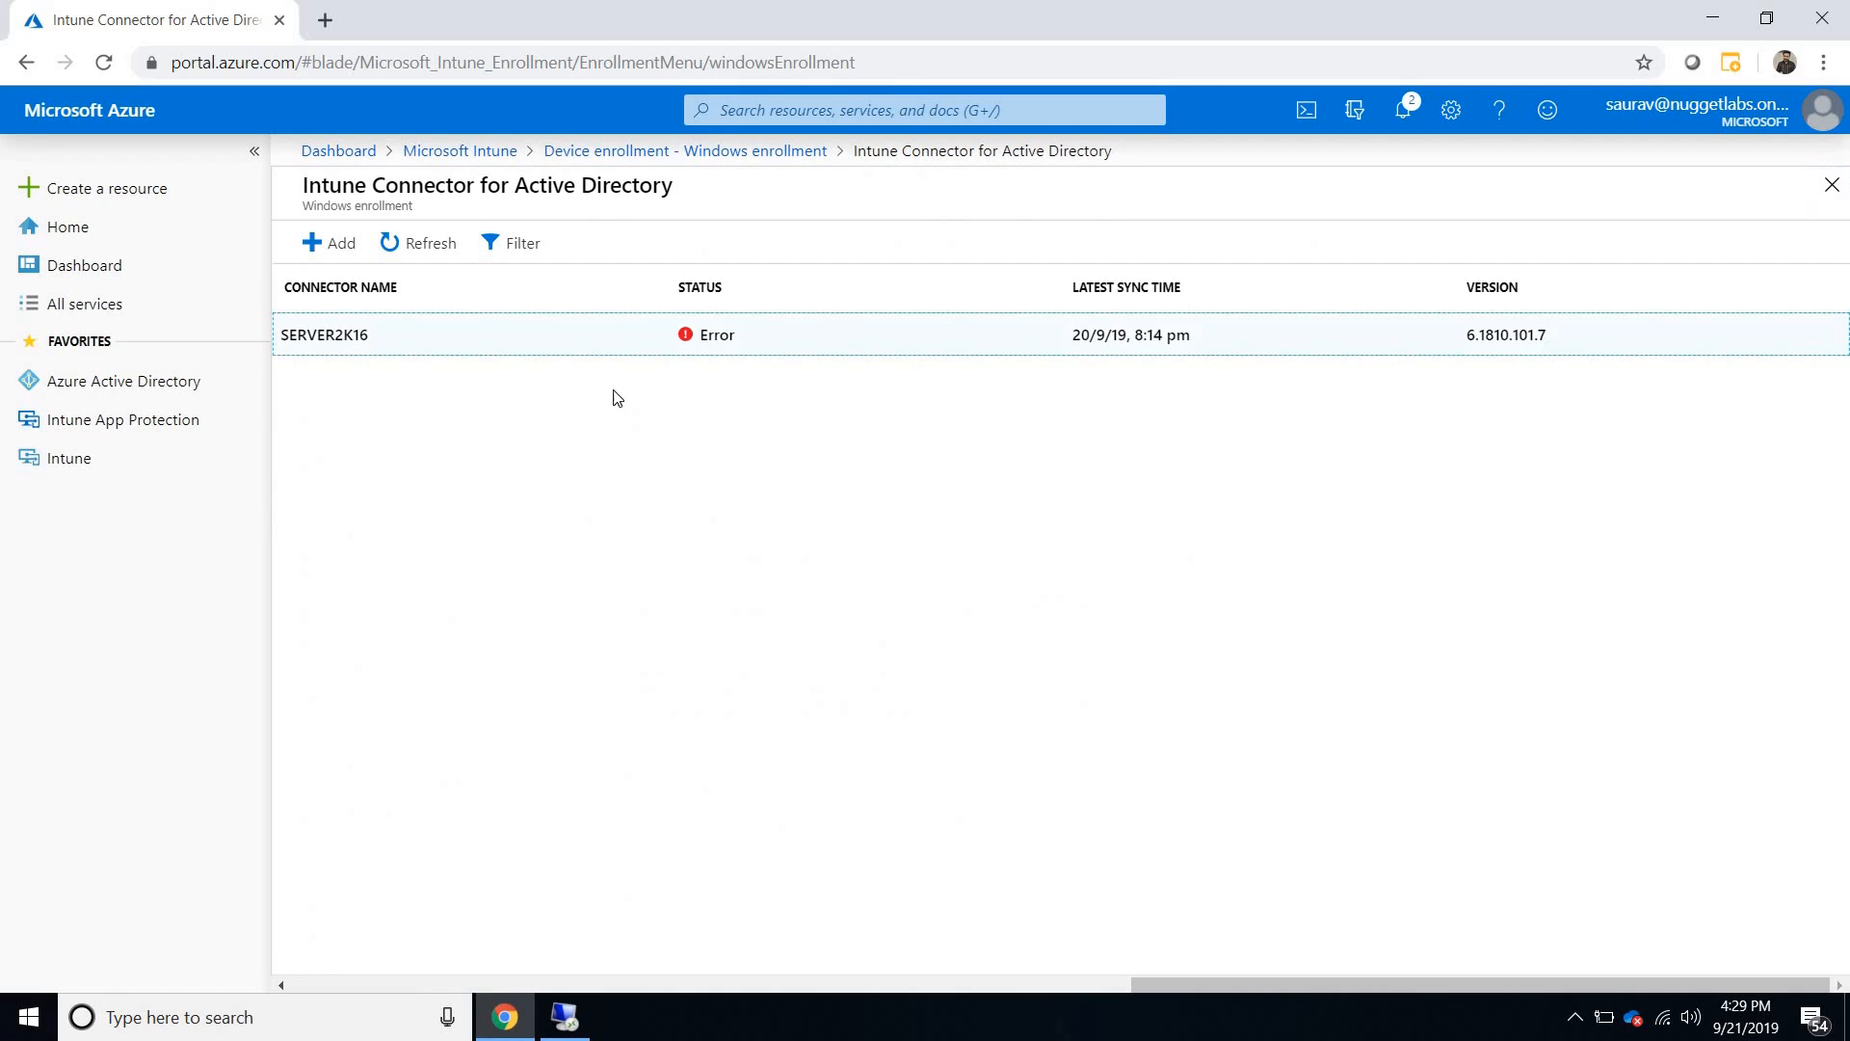
pyautogui.click(318, 243)
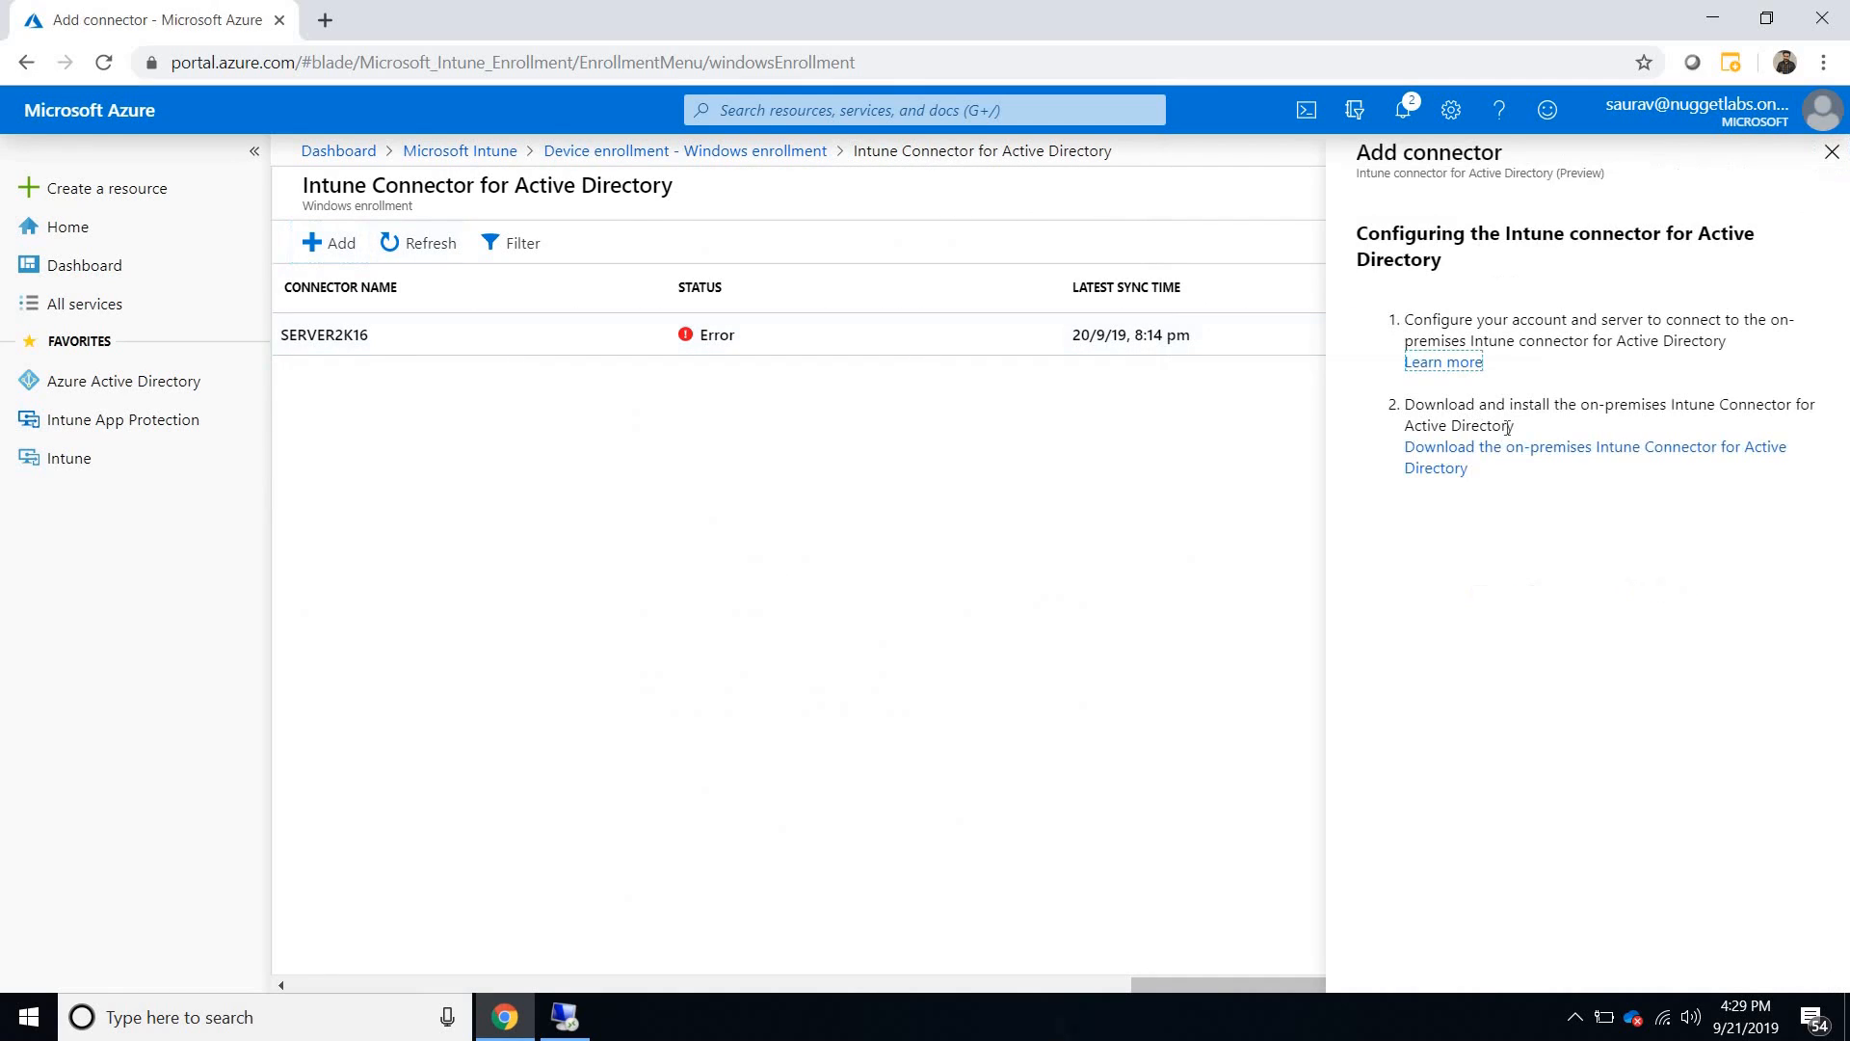
pyautogui.click(1830, 152)
# - Switch to the remote desktop session, locate the ODJConnector installer, and check the HybridDemo machine's reset progress in a windowed view
pyautogui.click(1711, 19)
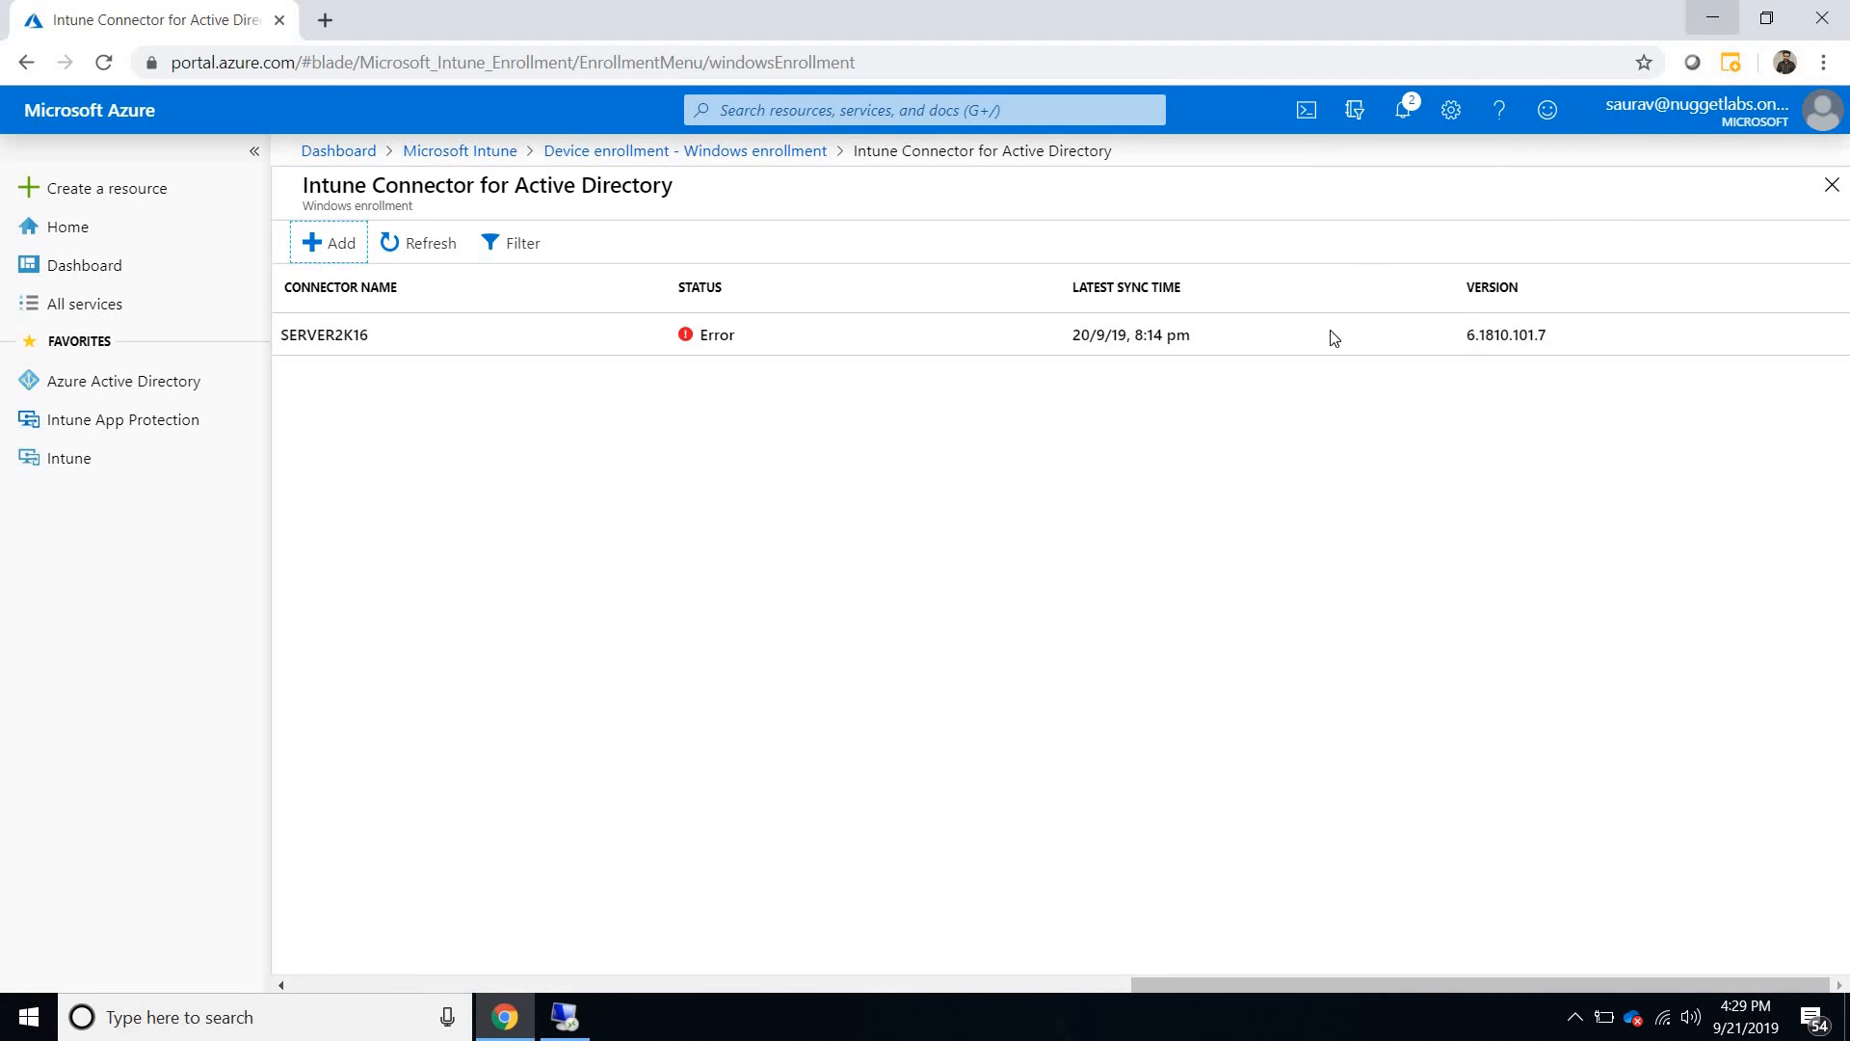
pyautogui.click(565, 1018)
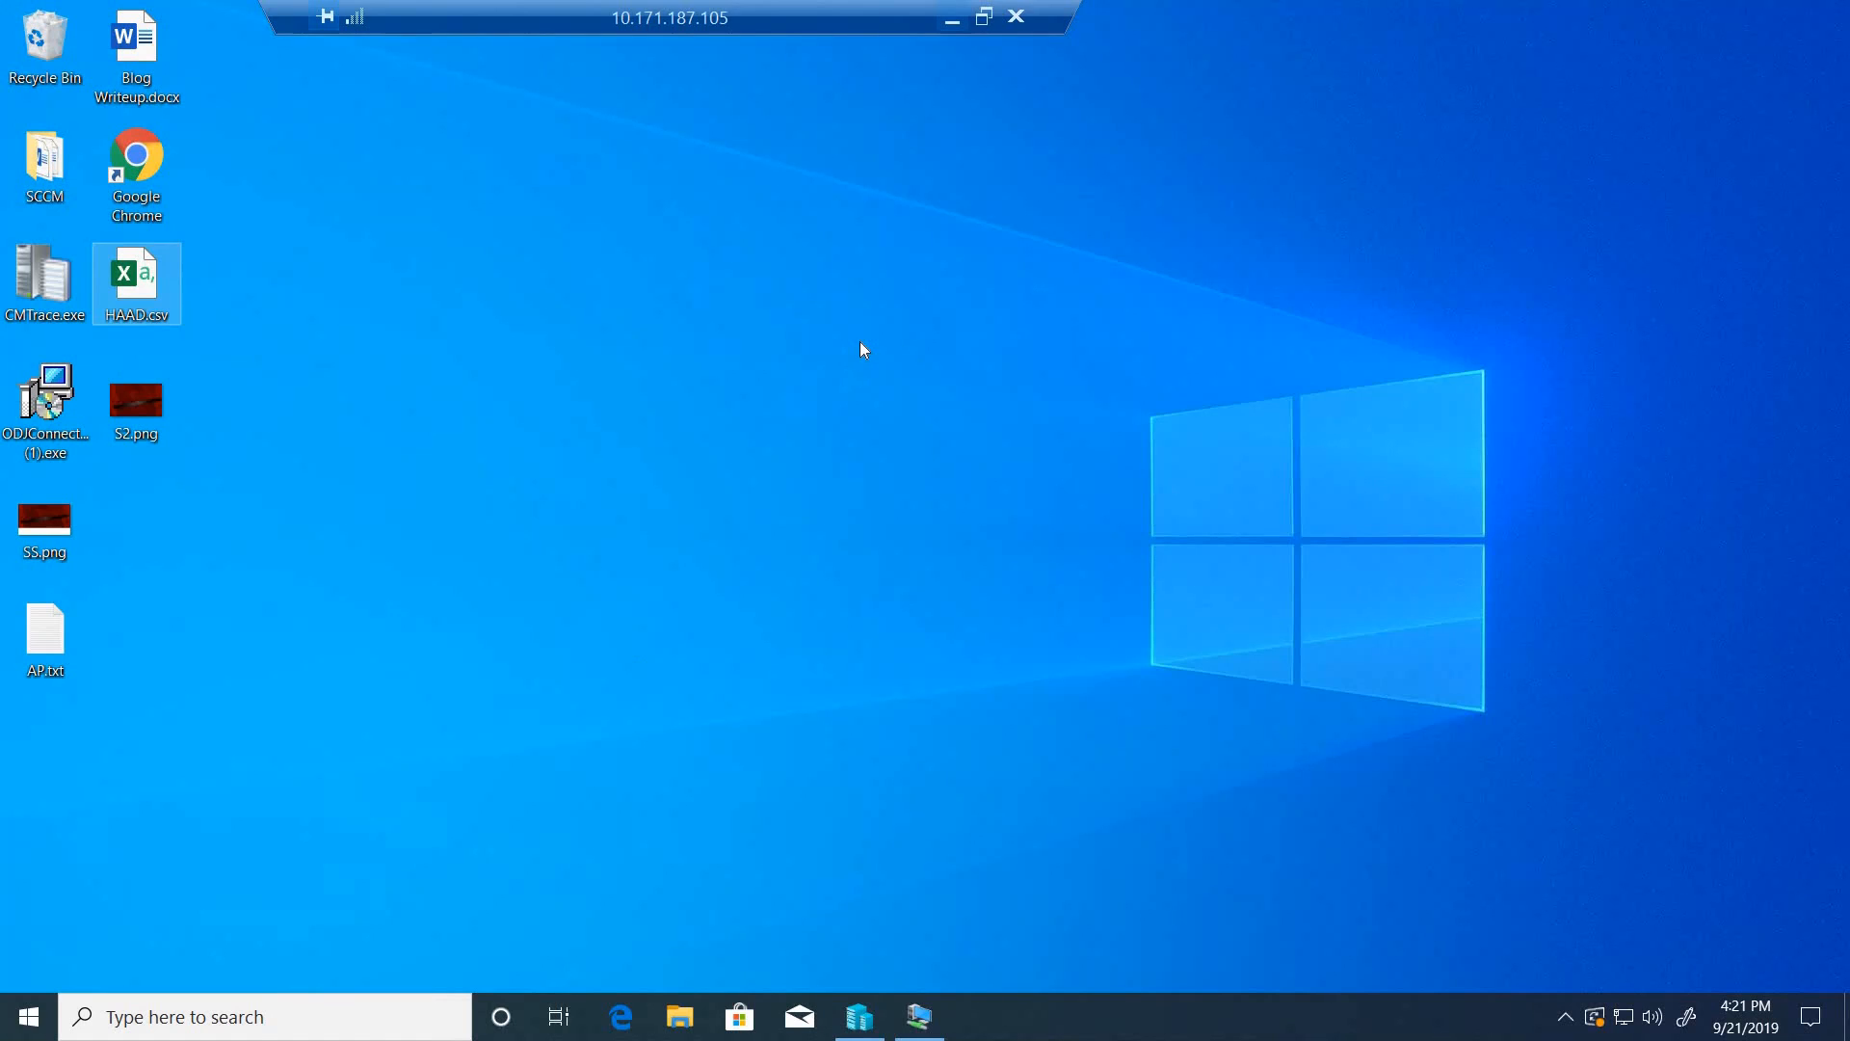
pyautogui.click(50, 405)
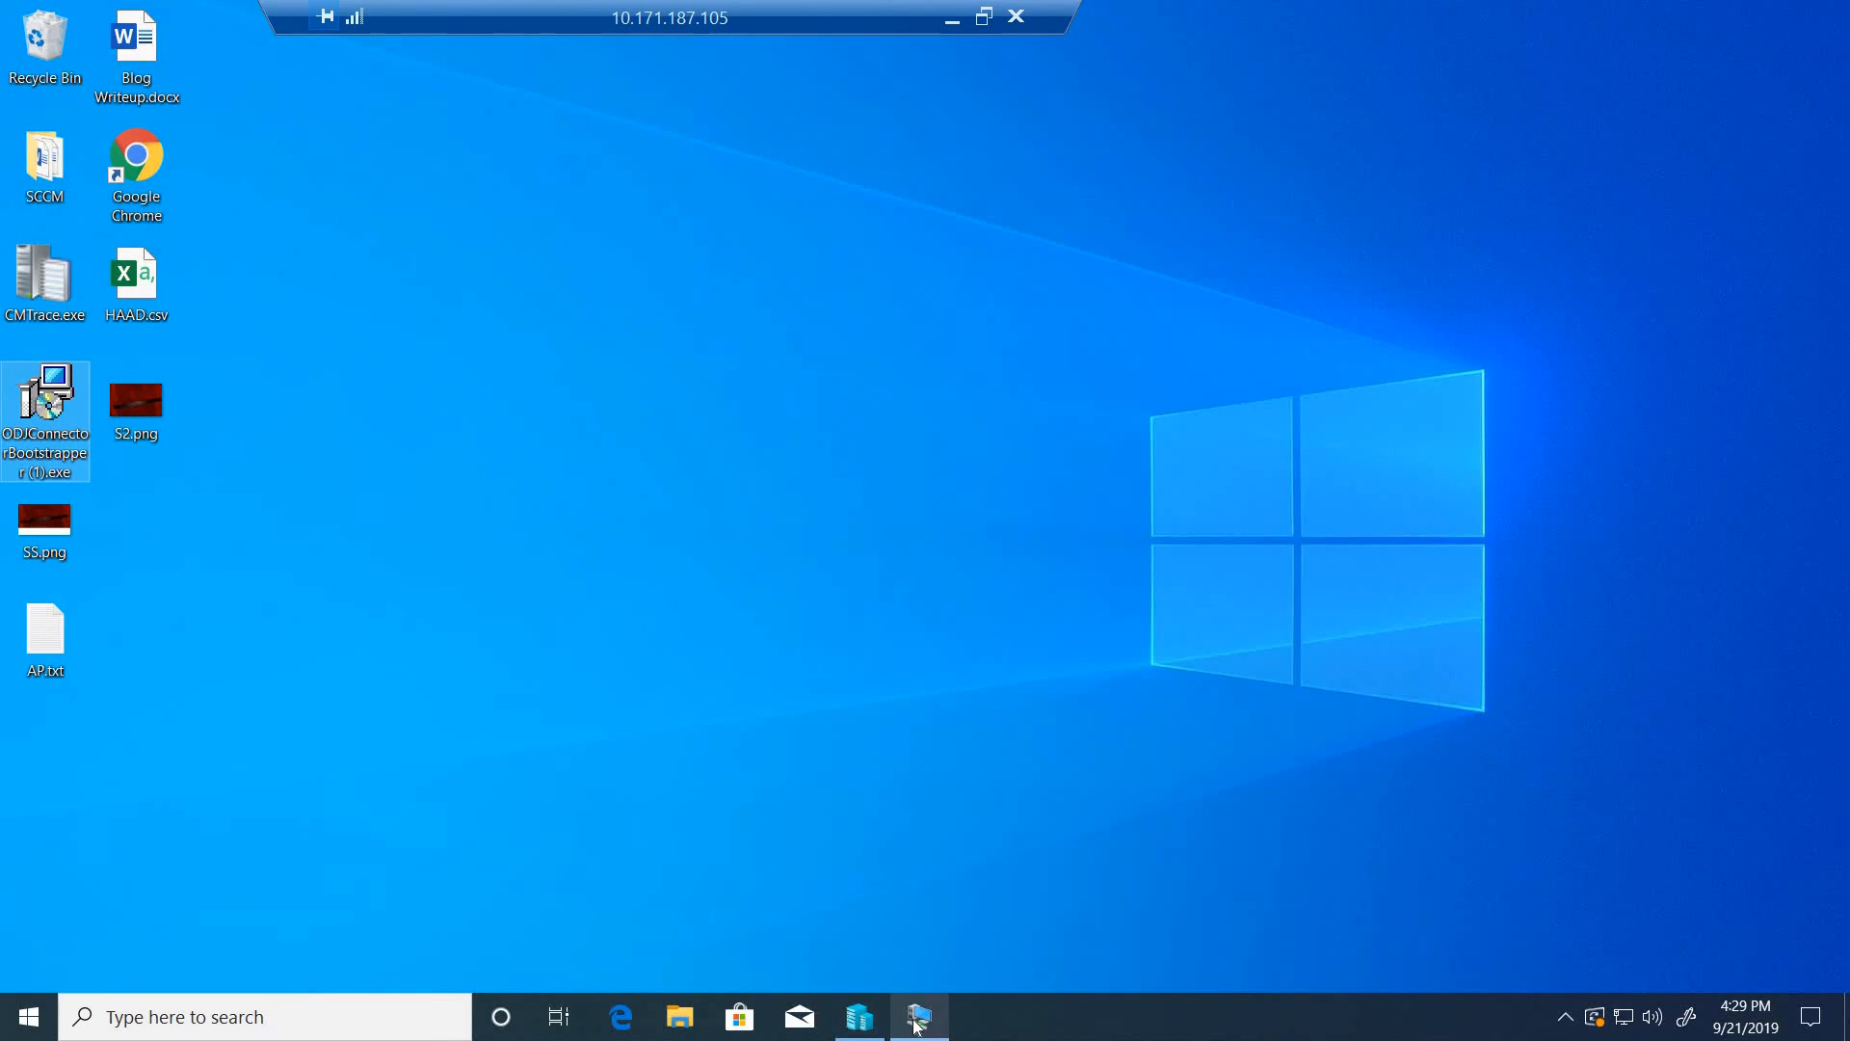
pyautogui.click(913, 901)
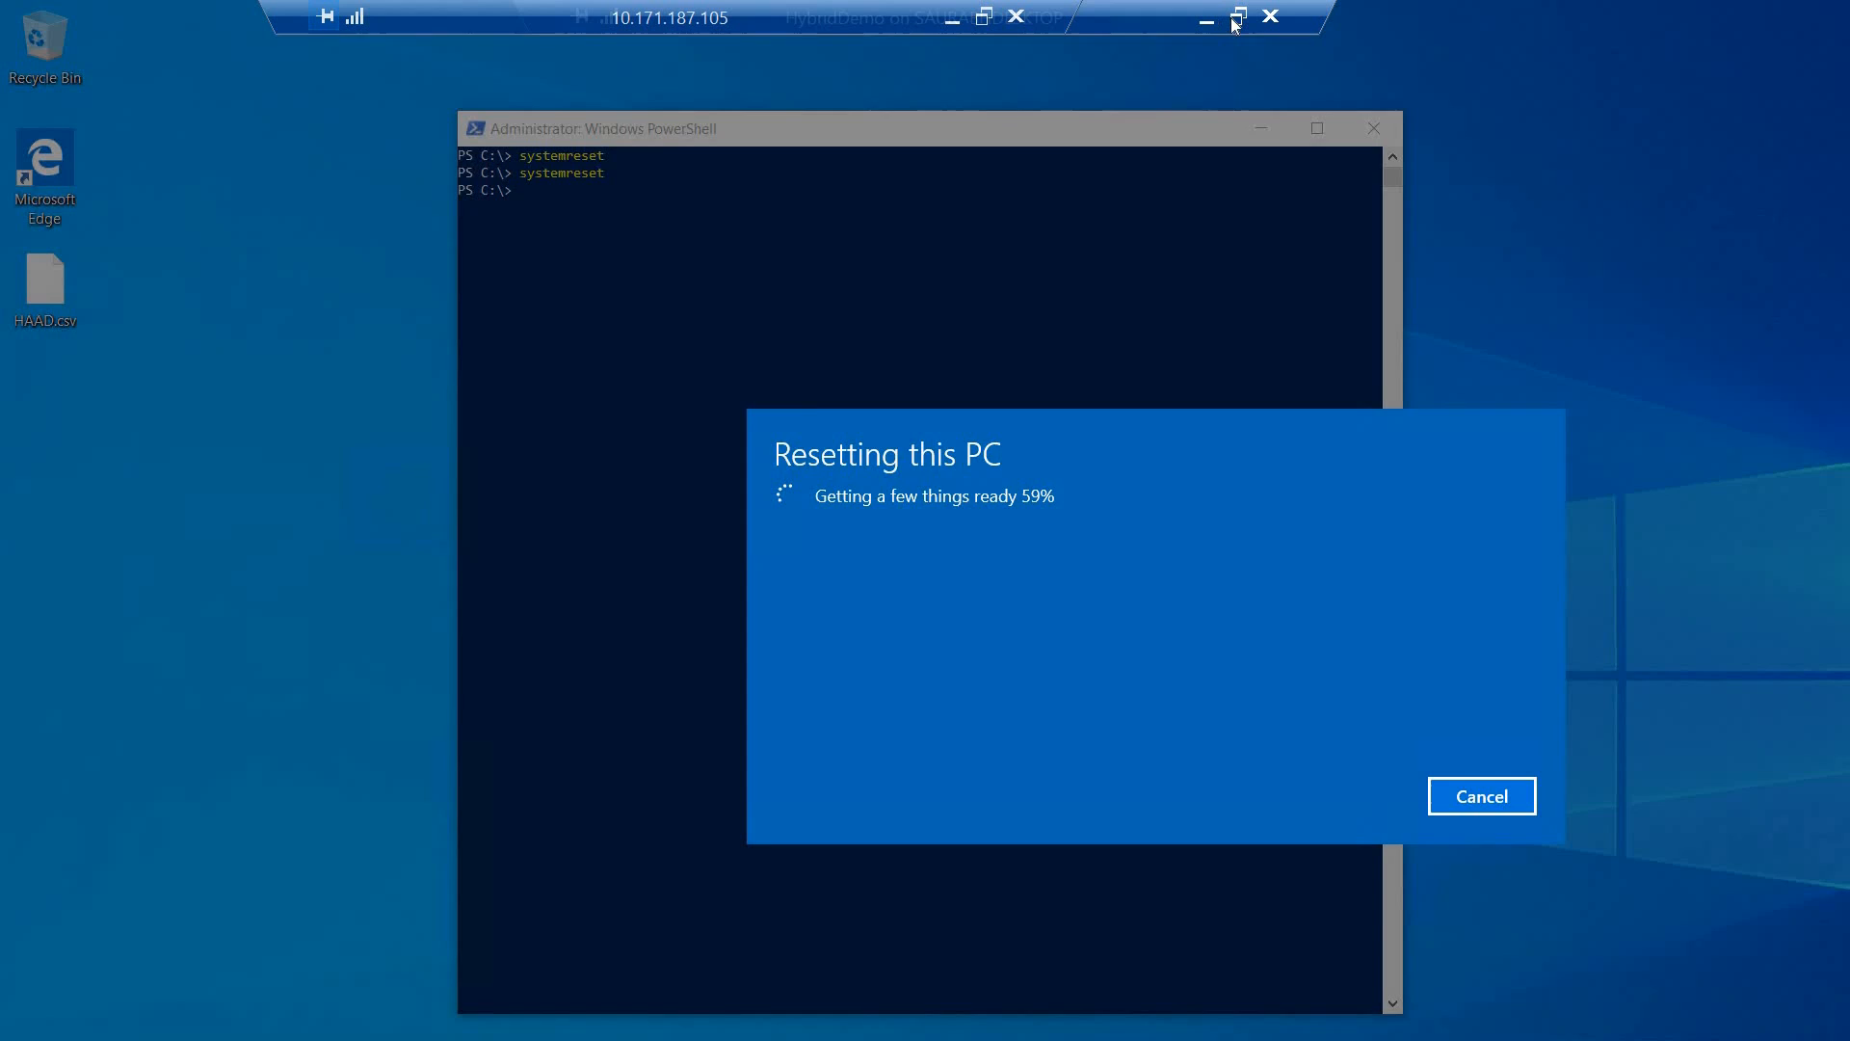
pyautogui.click(1238, 17)
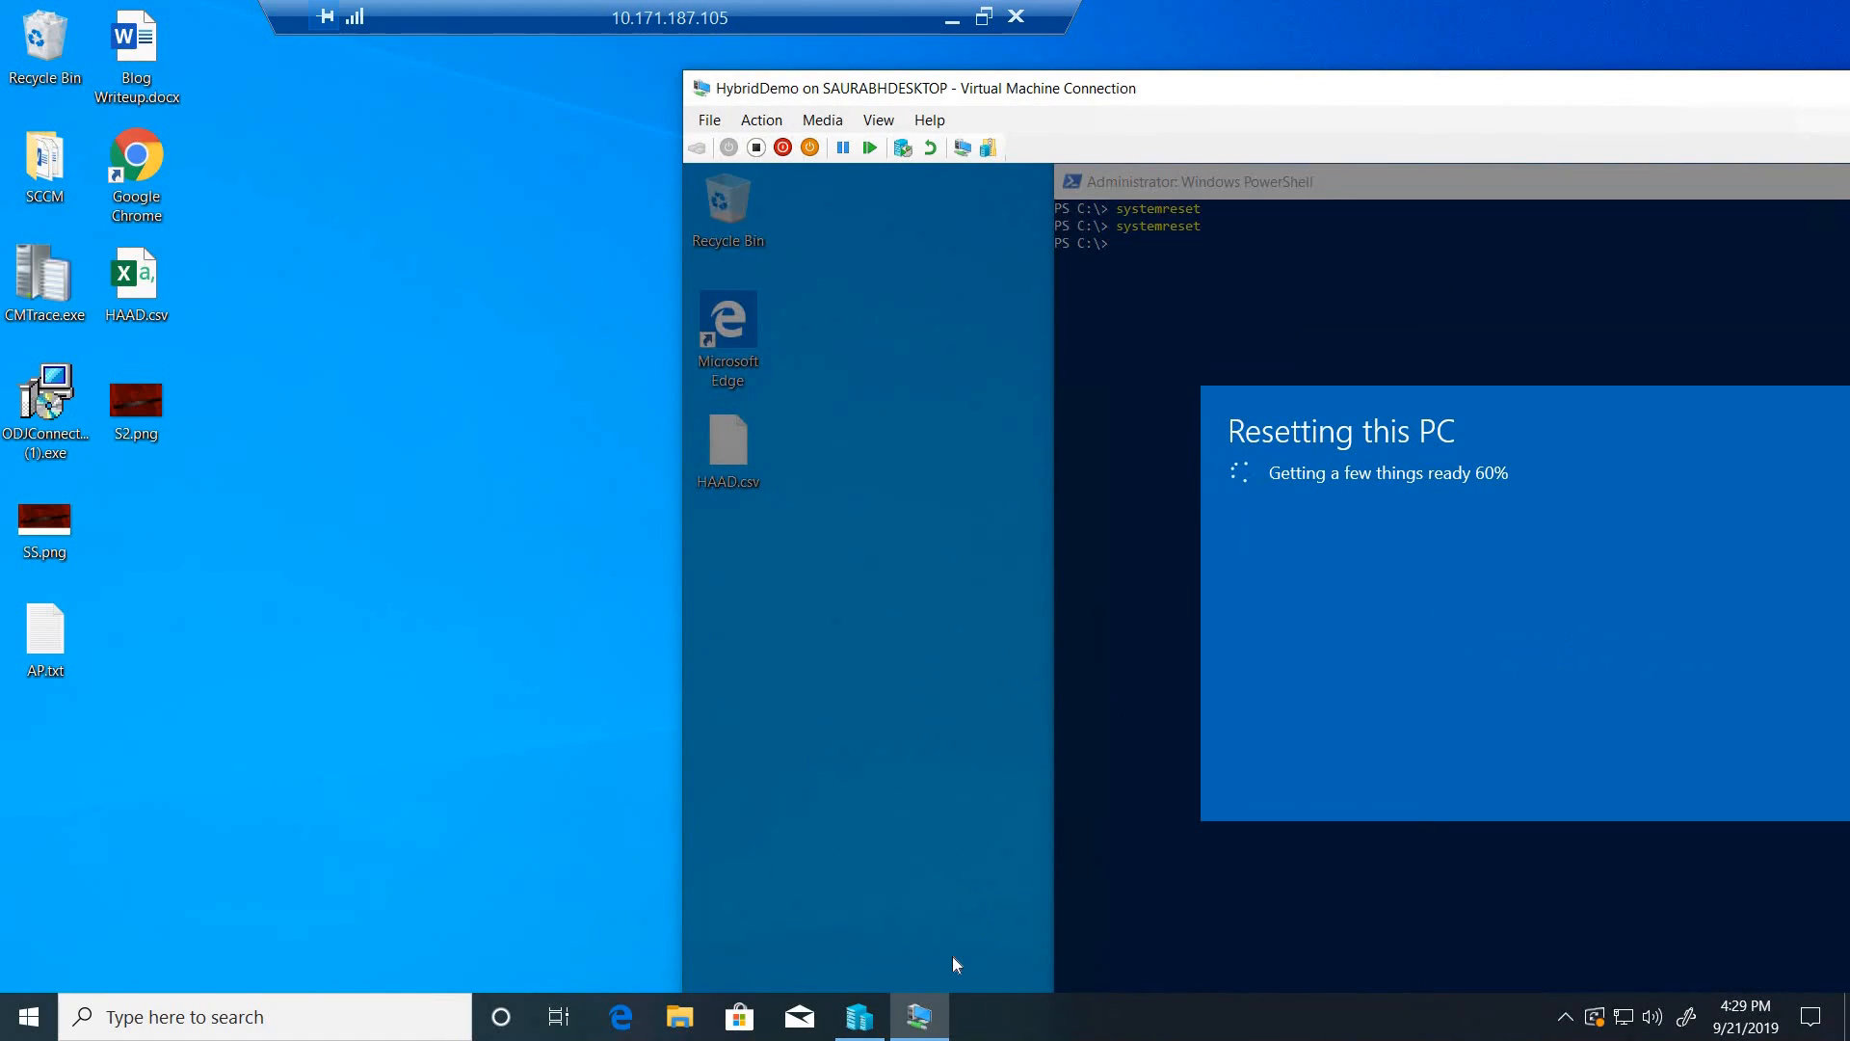
# - In Hyper-V Manager, connect to the Server2k16 virtual machine with the display configuration set to full screen
pyautogui.click(860, 1016)
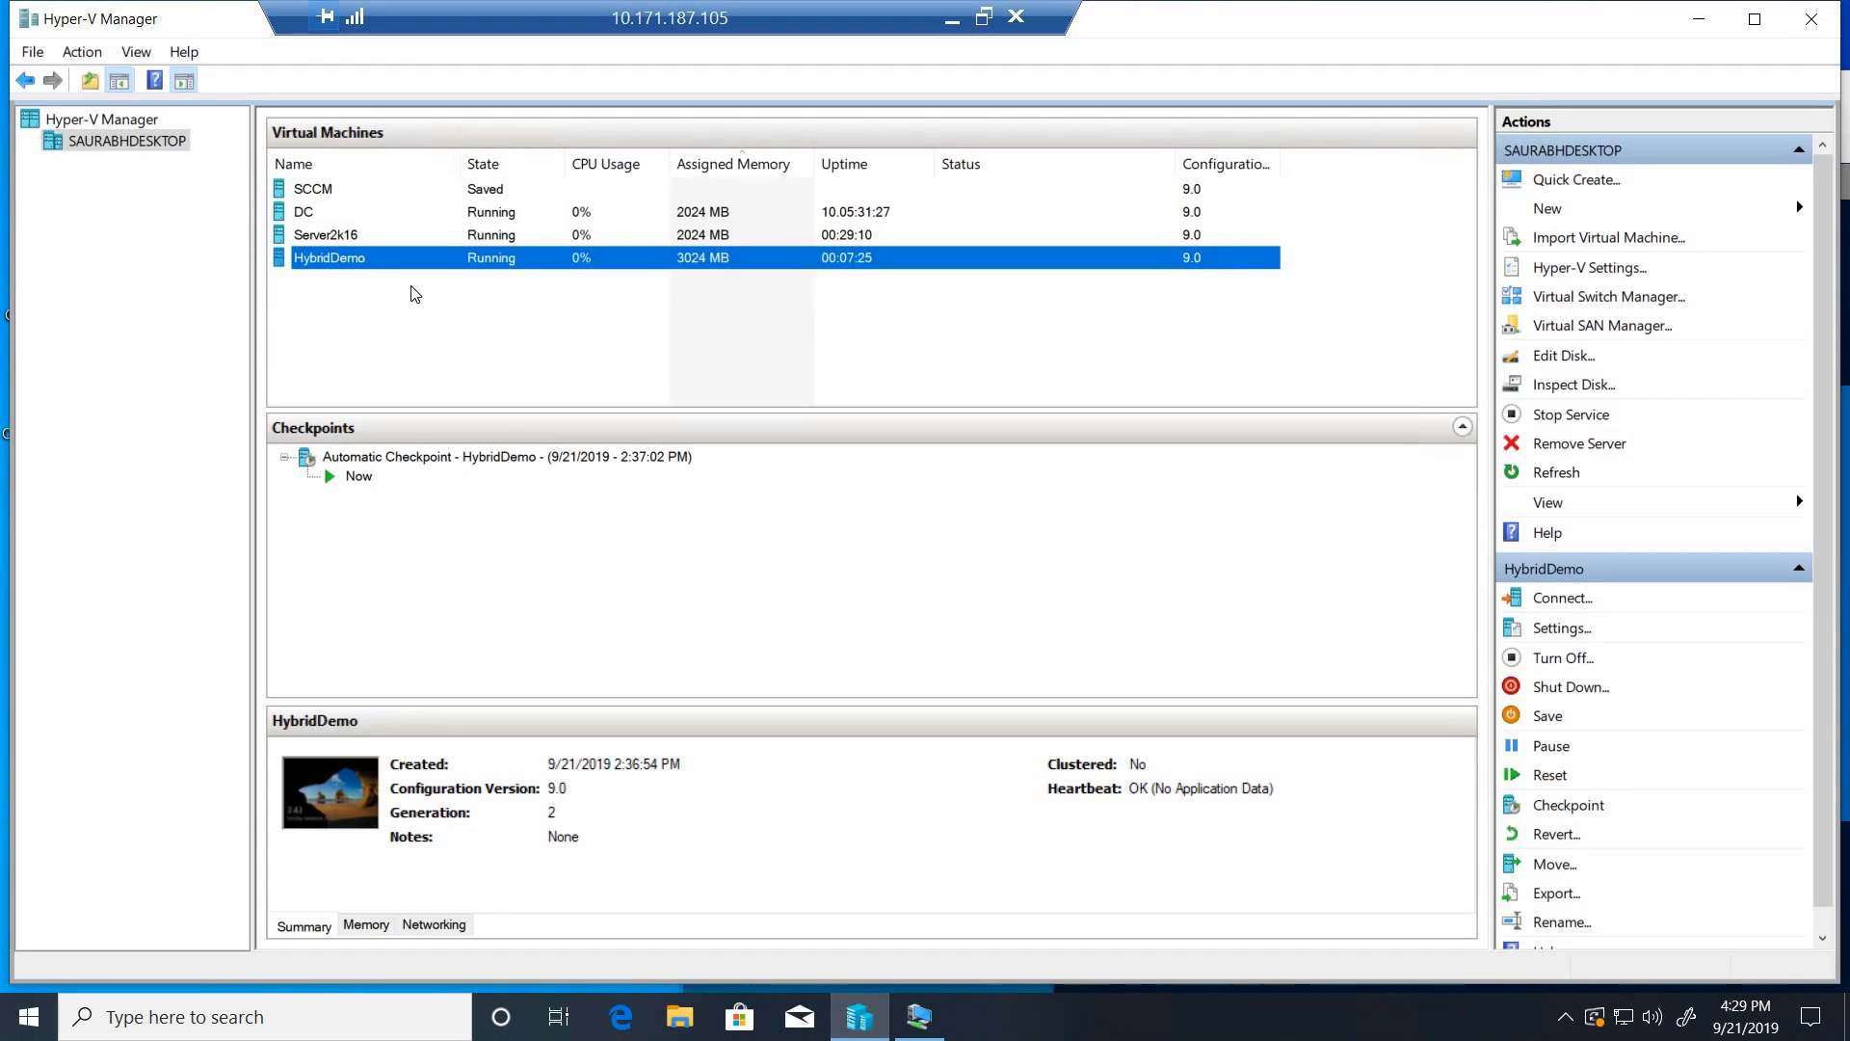
pyautogui.click(368, 240)
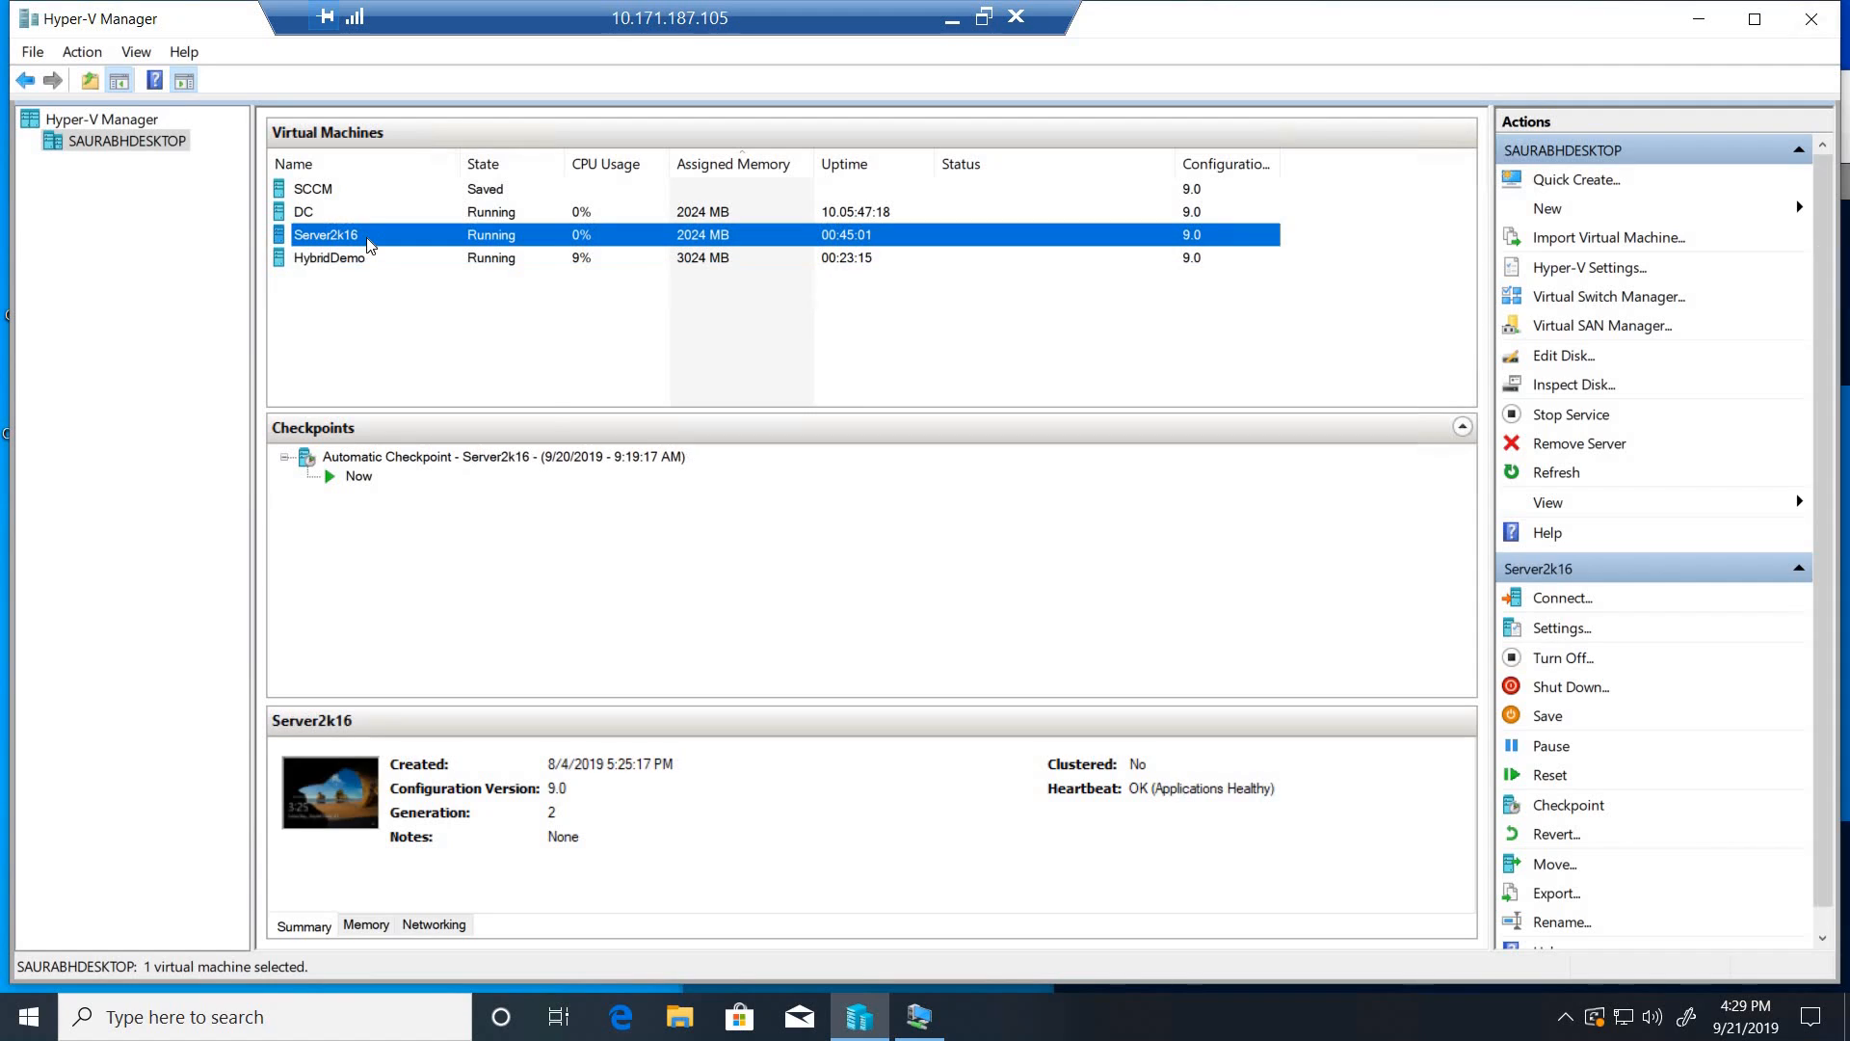
pyautogui.rightClick(367, 238)
pyautogui.click(405, 258)
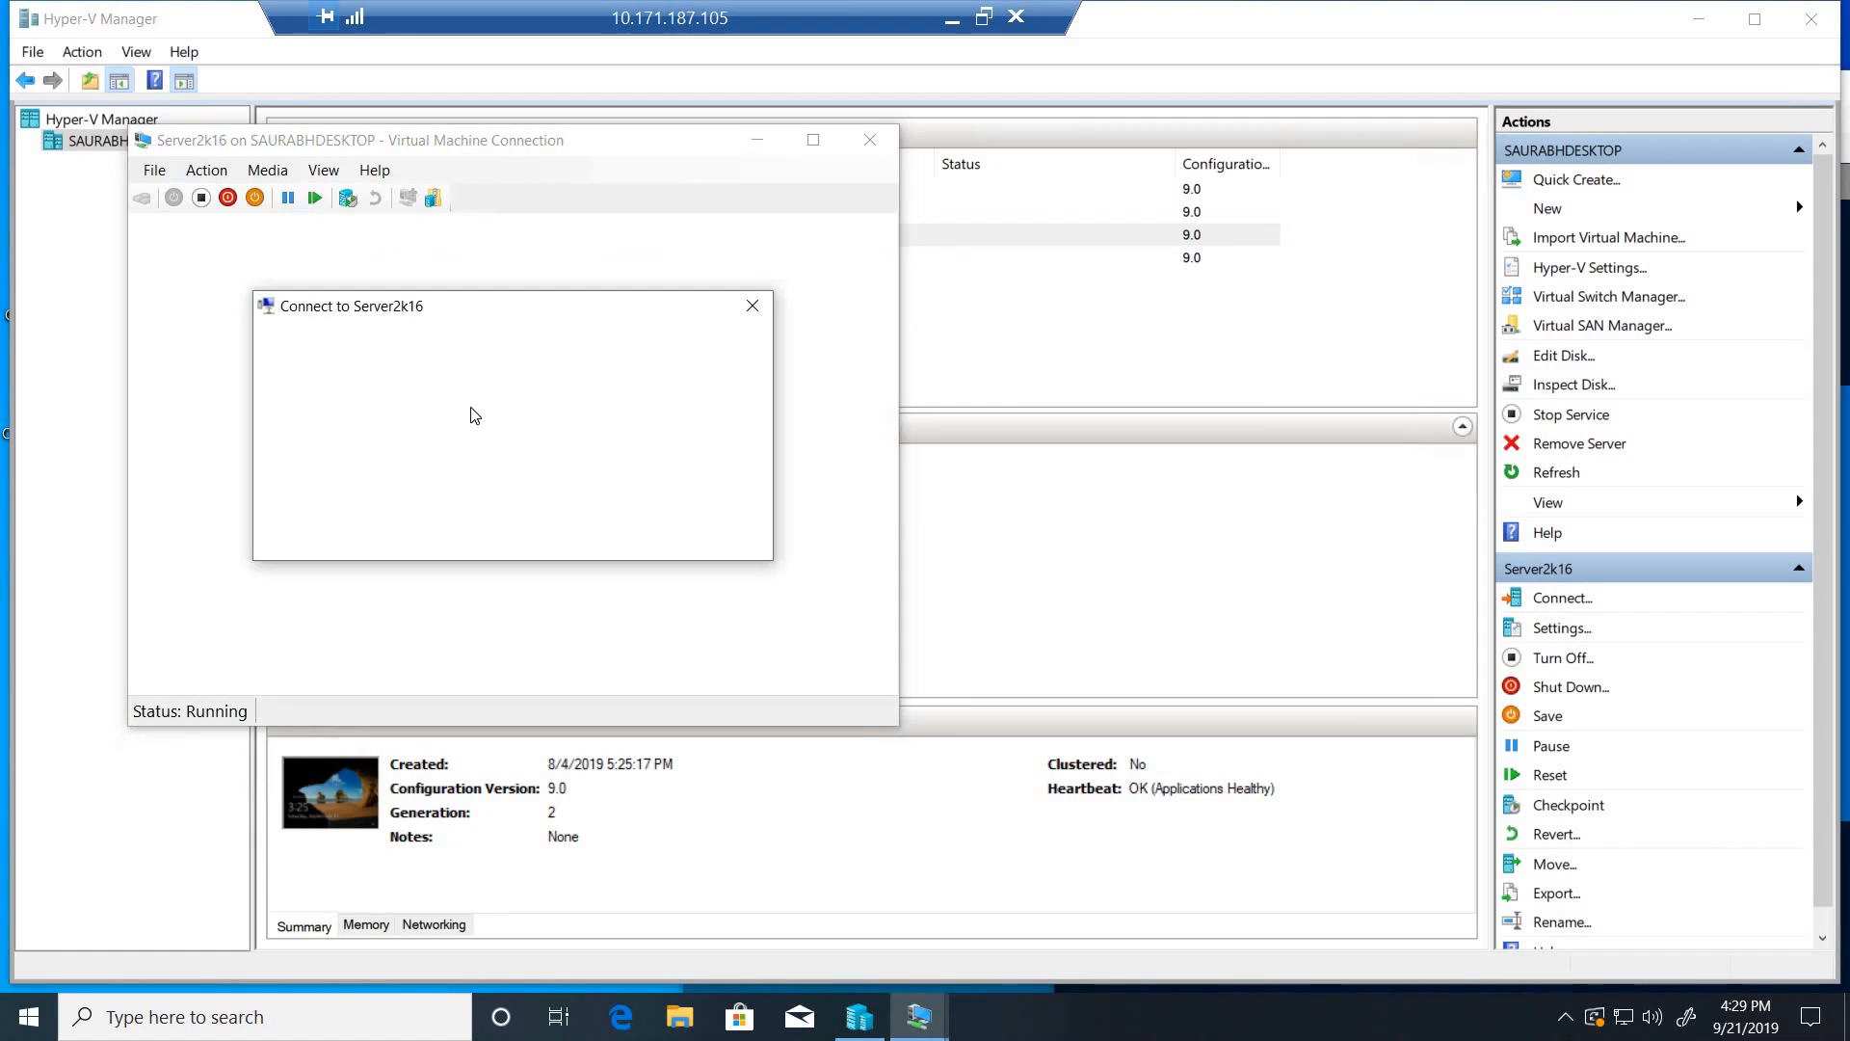
pyautogui.moveTo(486, 415); pyautogui.dragTo(589, 432)
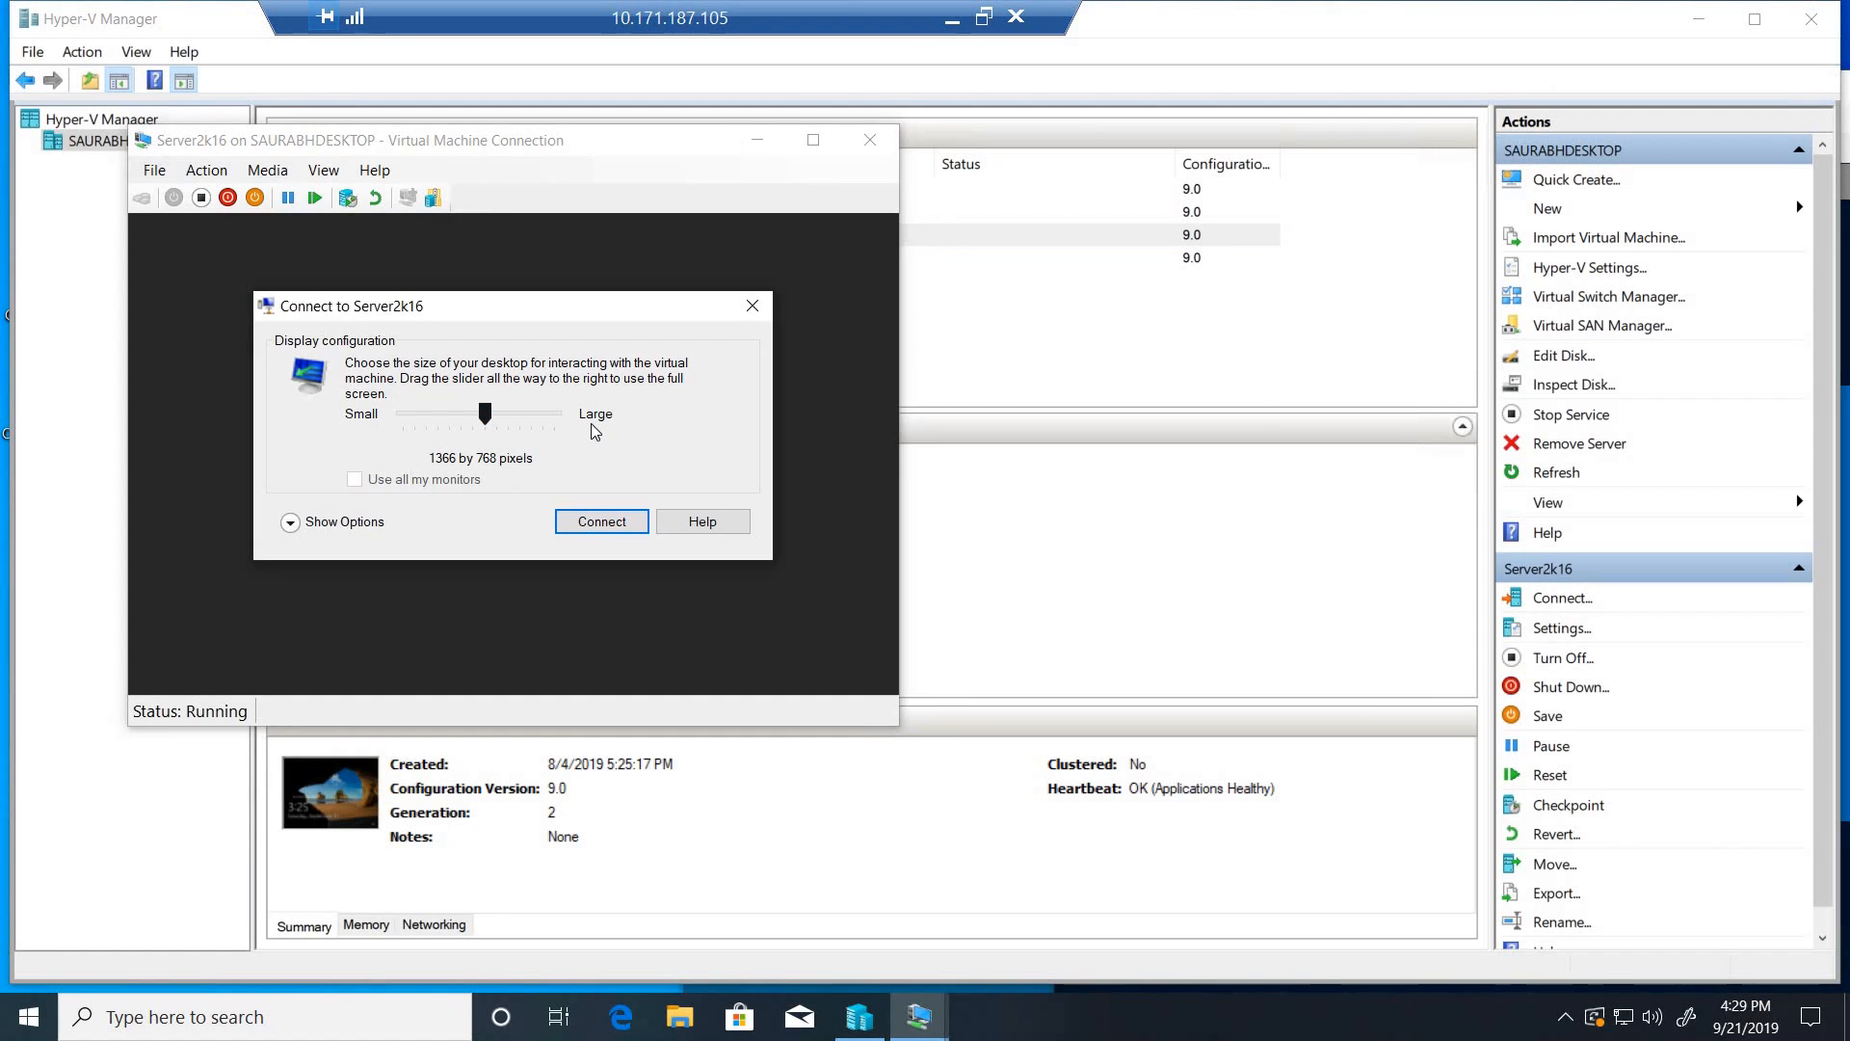
pyautogui.click(601, 521)
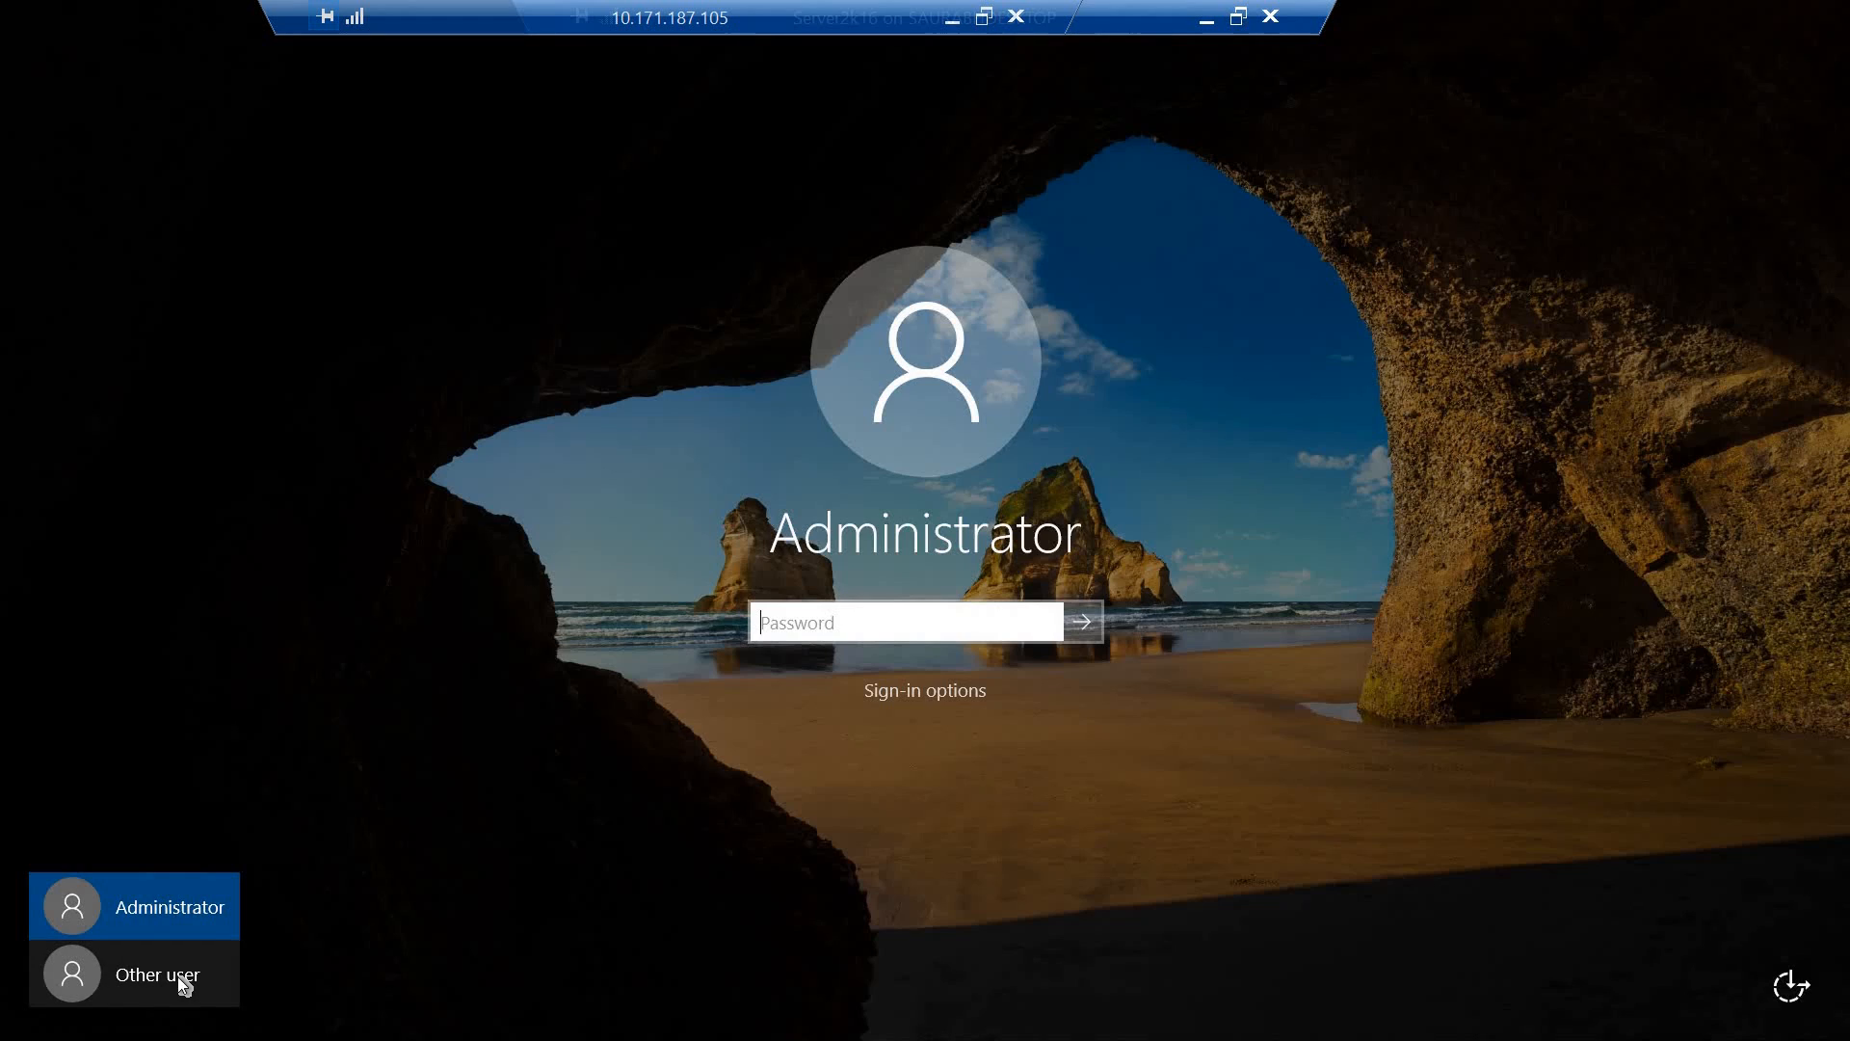
# - Sign in to Server2k16 as another user of the INTUNELAB domain, entering the account's user name and password
pyautogui.click(135, 974)
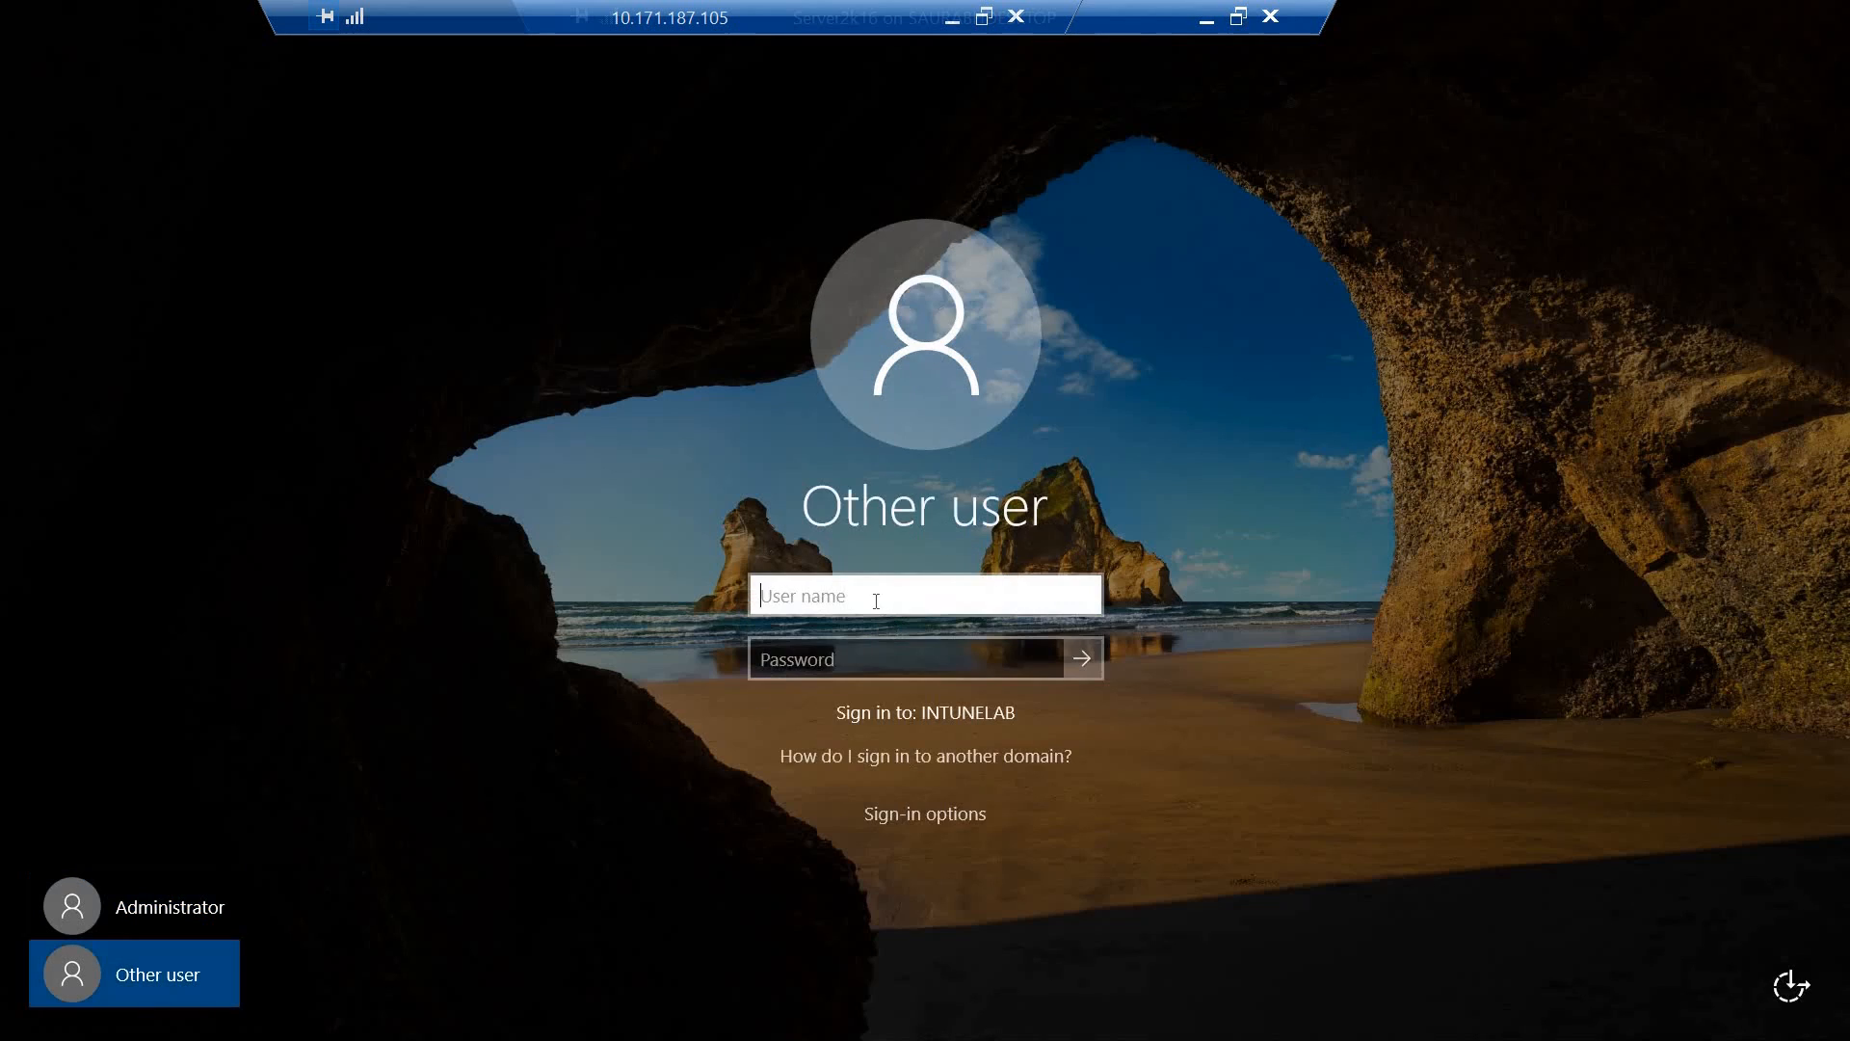
pyautogui.write('gregs')
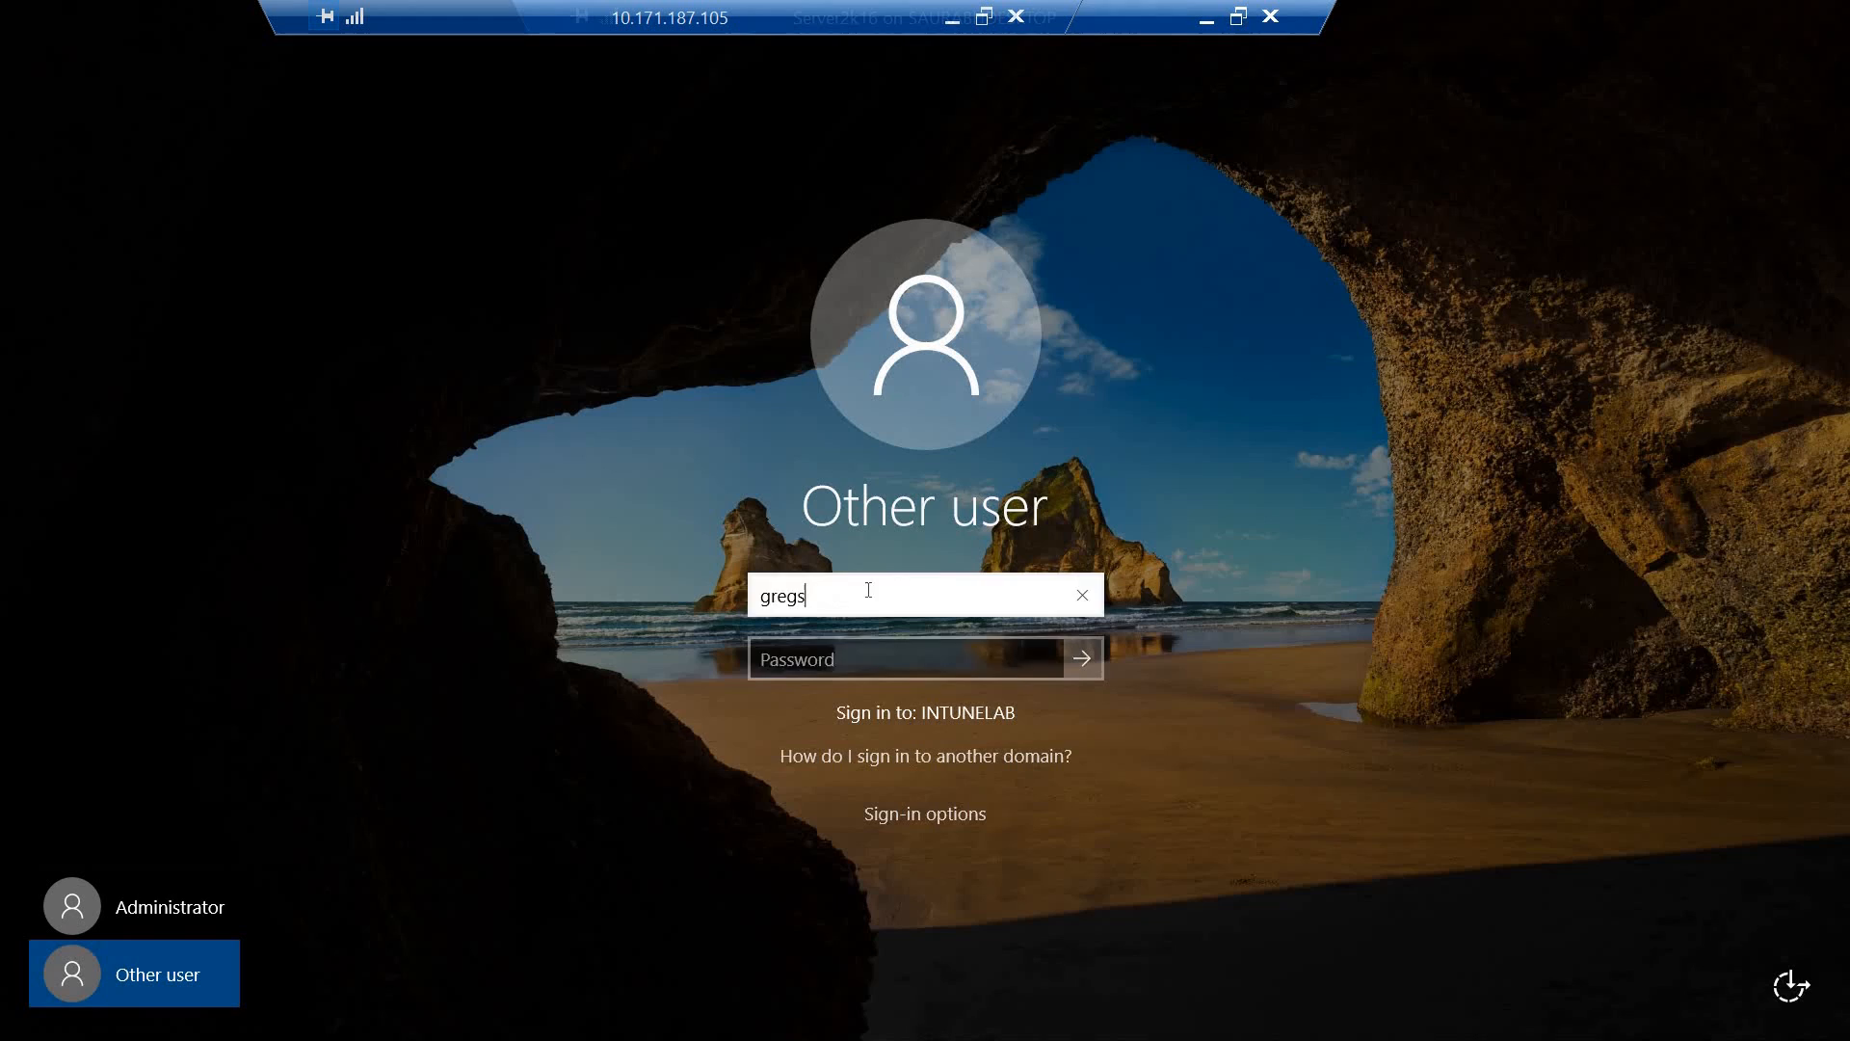
pyautogui.press('Tab')
pyautogui.write('*************')
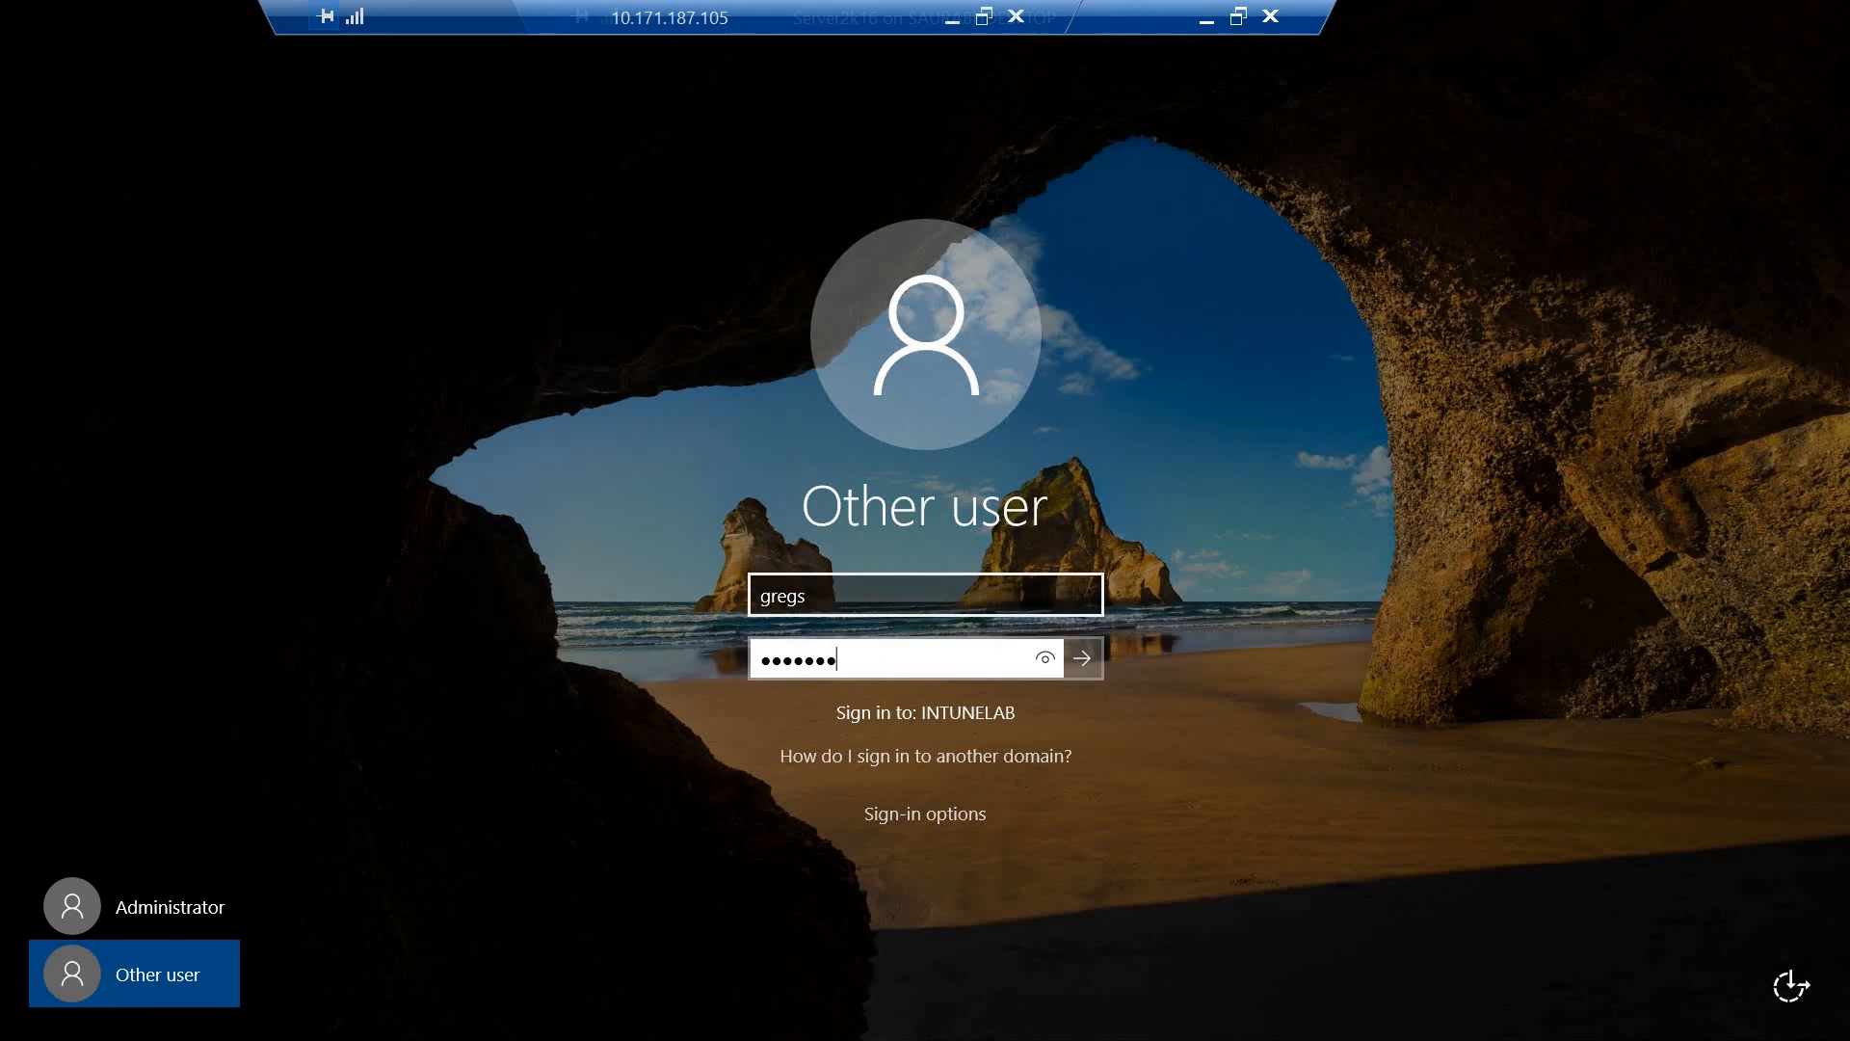
pyautogui.press('Return')
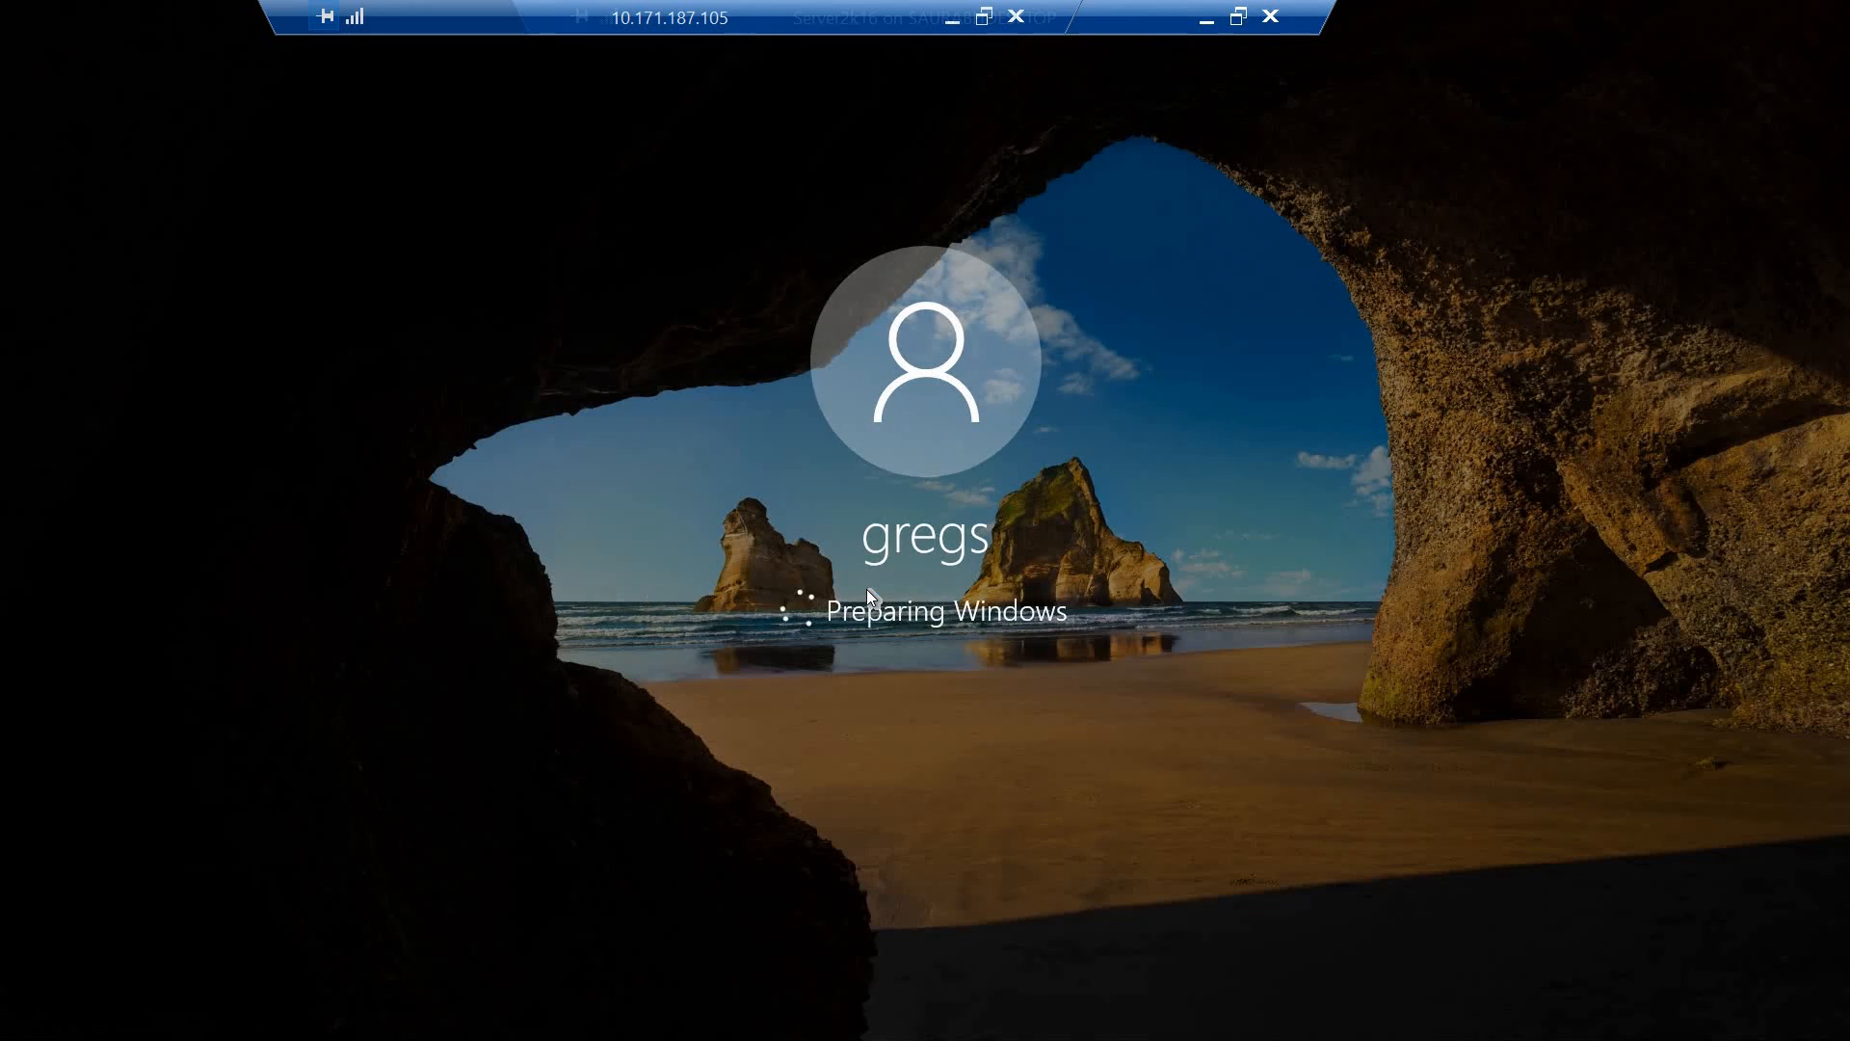
# - Locate the ODJConnectorBootstrapper (1) installer on the host desktop, and return to the Server2k16 session
pyautogui.click(1206, 19)
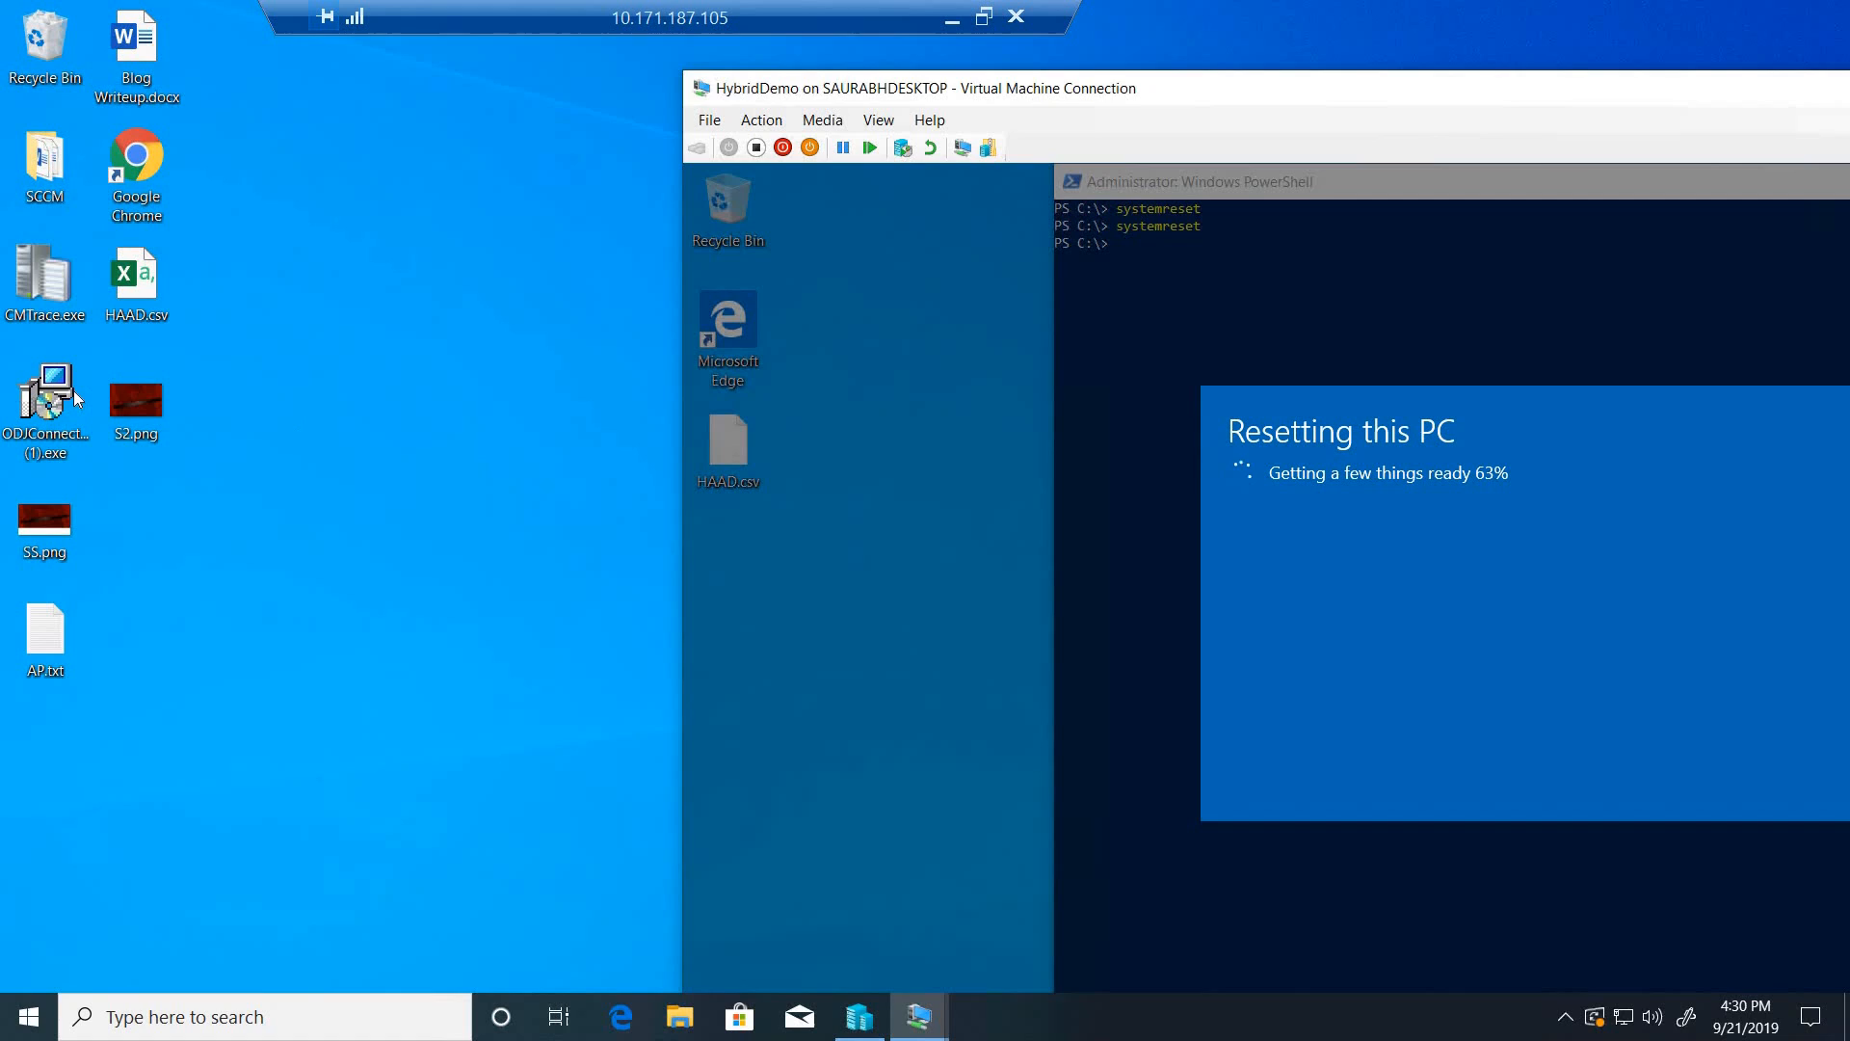
pyautogui.click(48, 416)
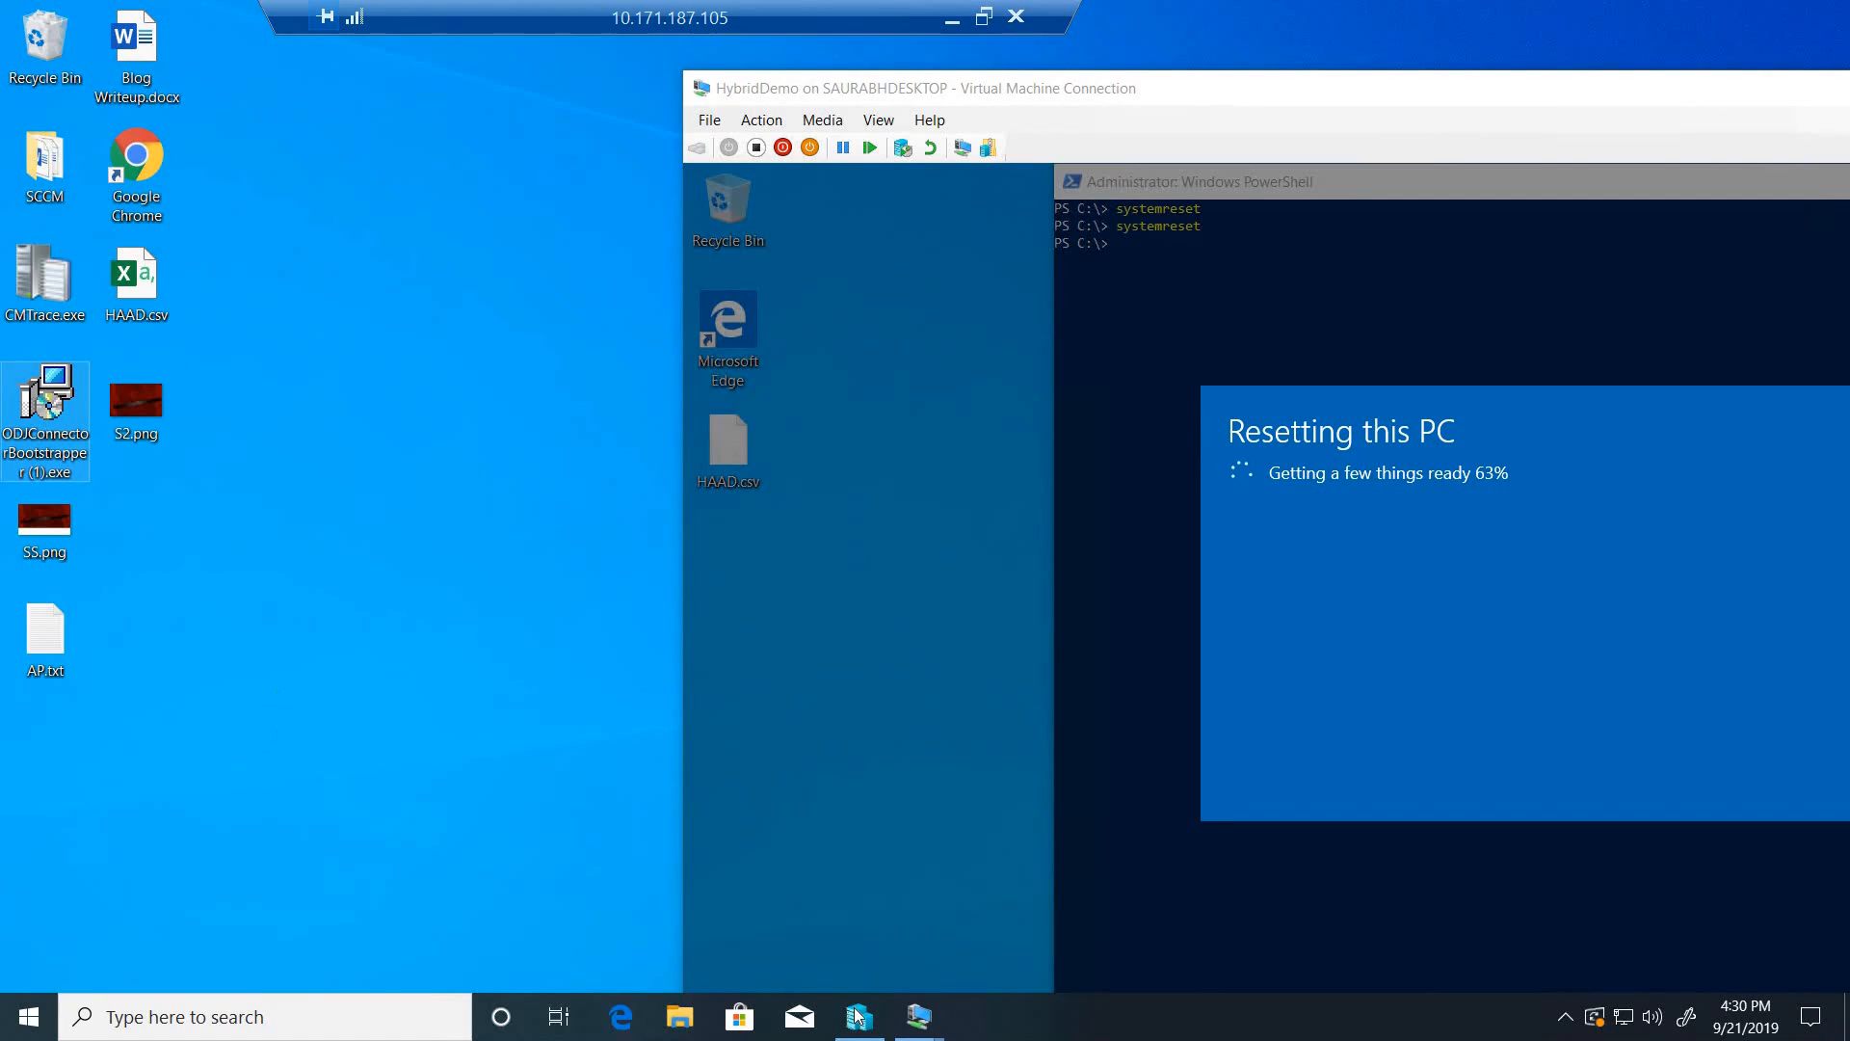
pyautogui.click(916, 1023)
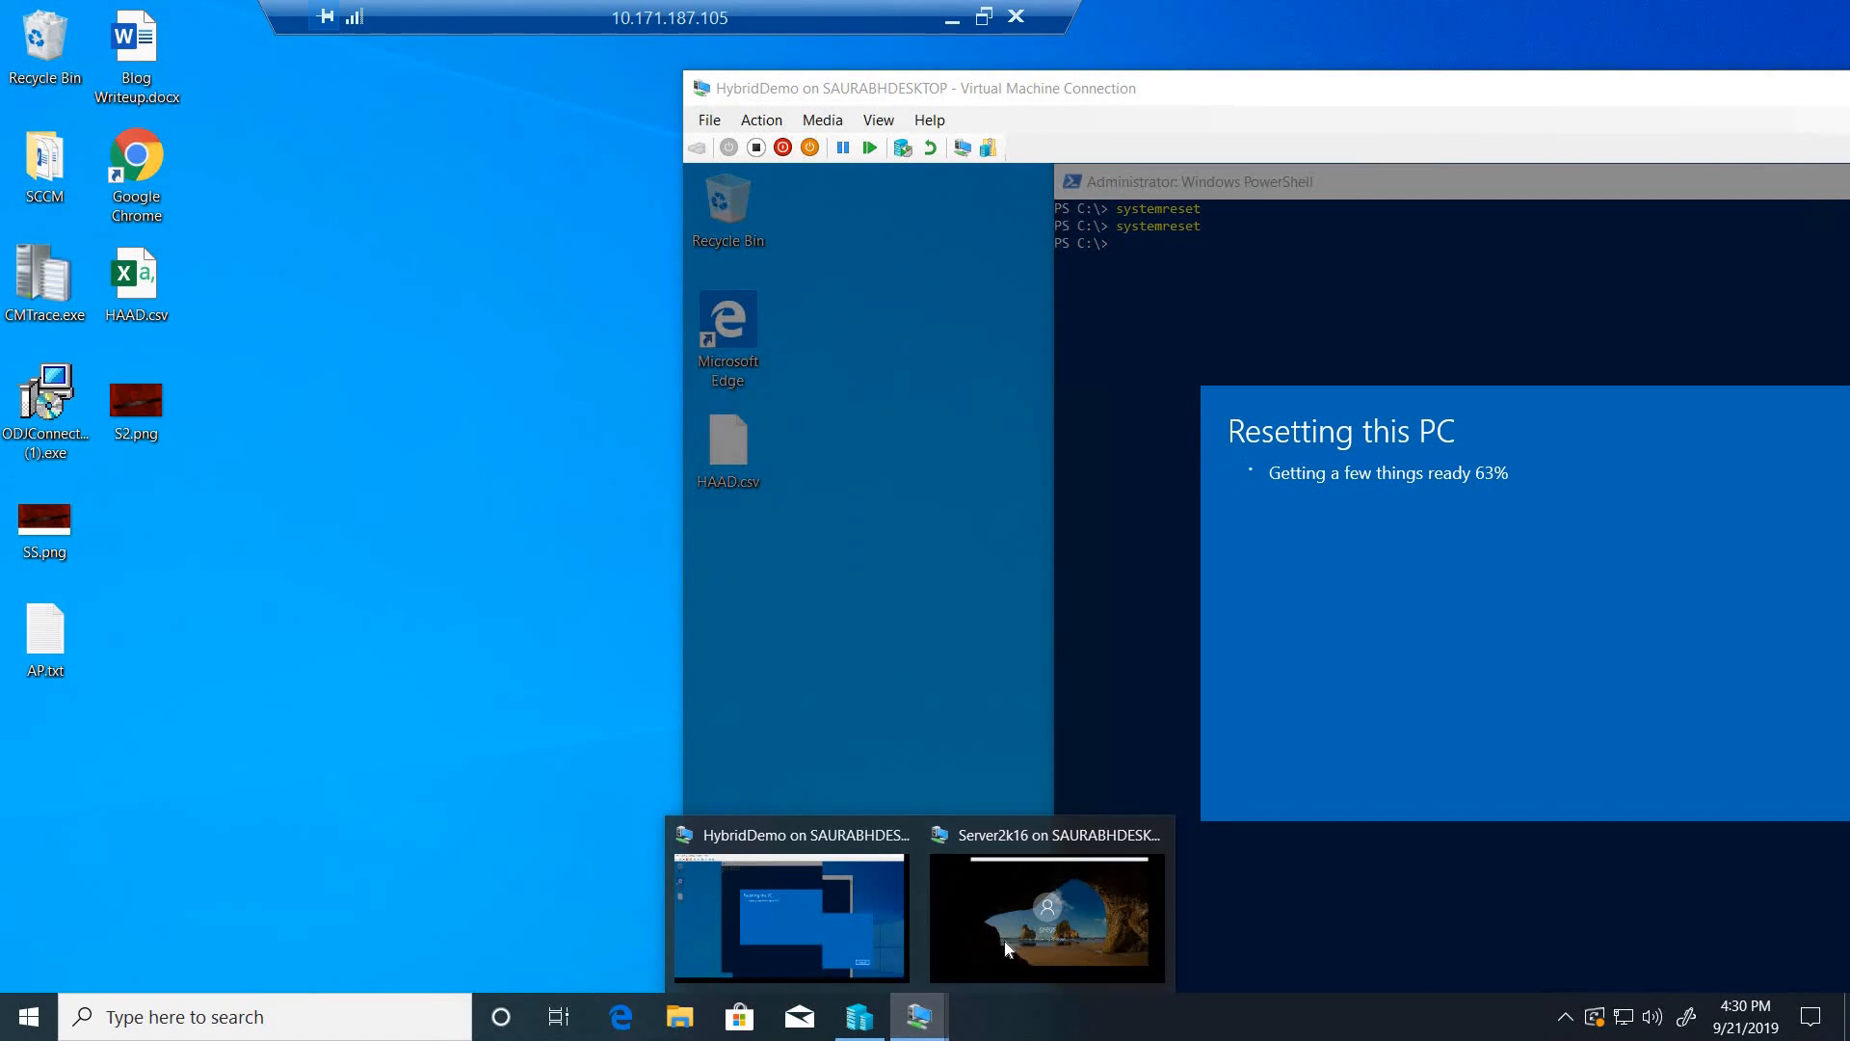
pyautogui.click(1004, 940)
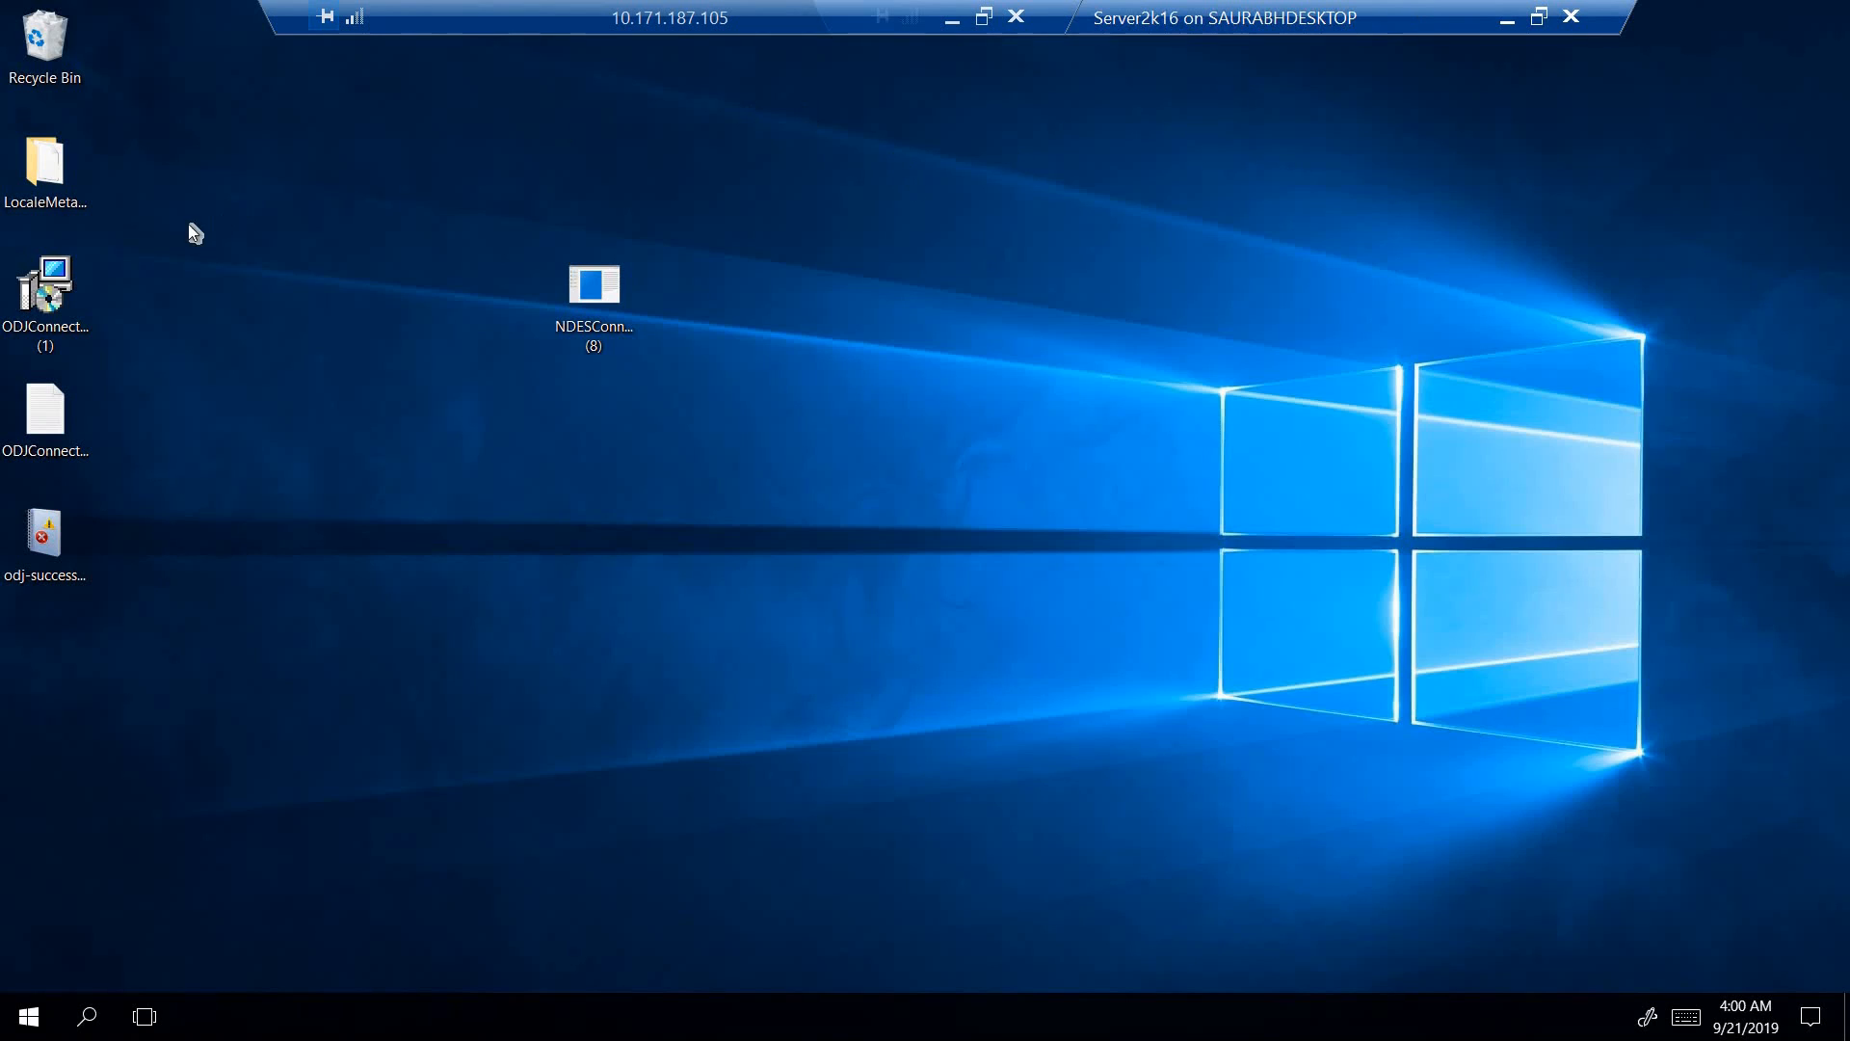
# - Run ODJConnectorBootstrapper (1) as administrator, uninstall the existing Intune Connector for Active Directory, and close the setup
pyautogui.click(48, 298)
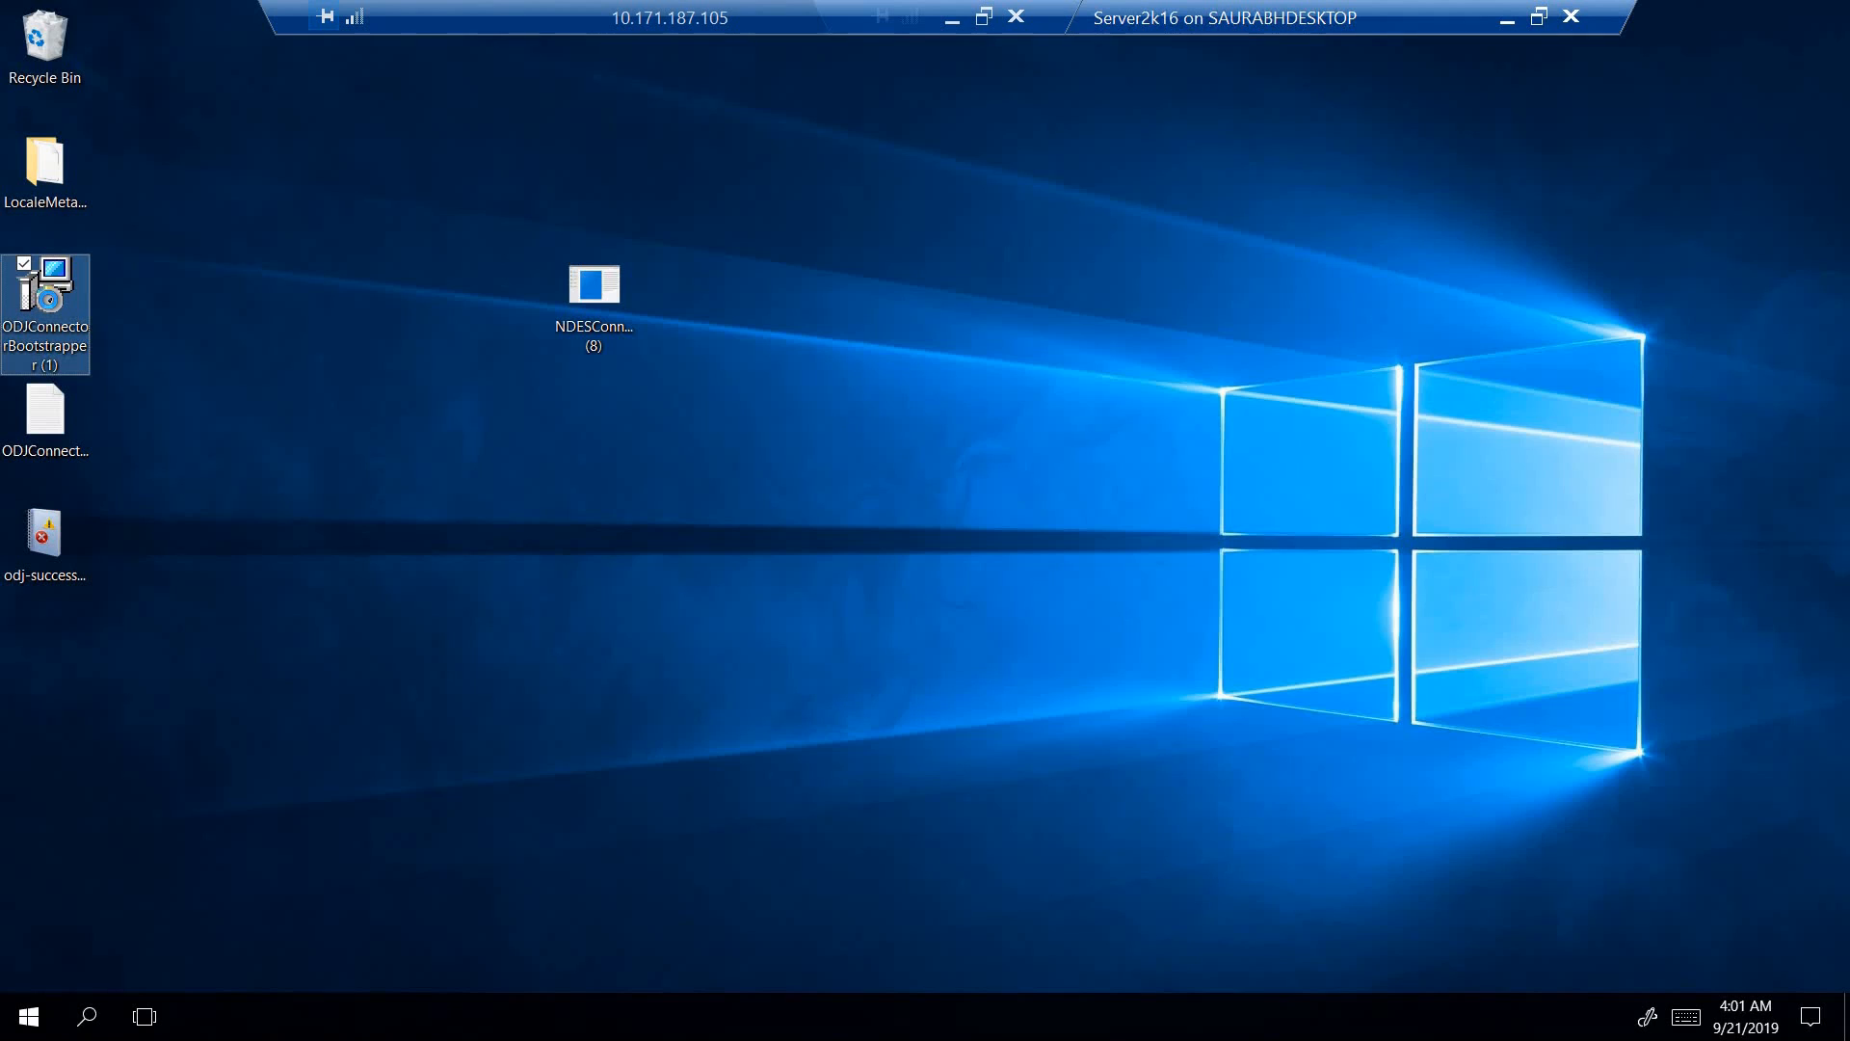
pyautogui.rightClick(48, 299)
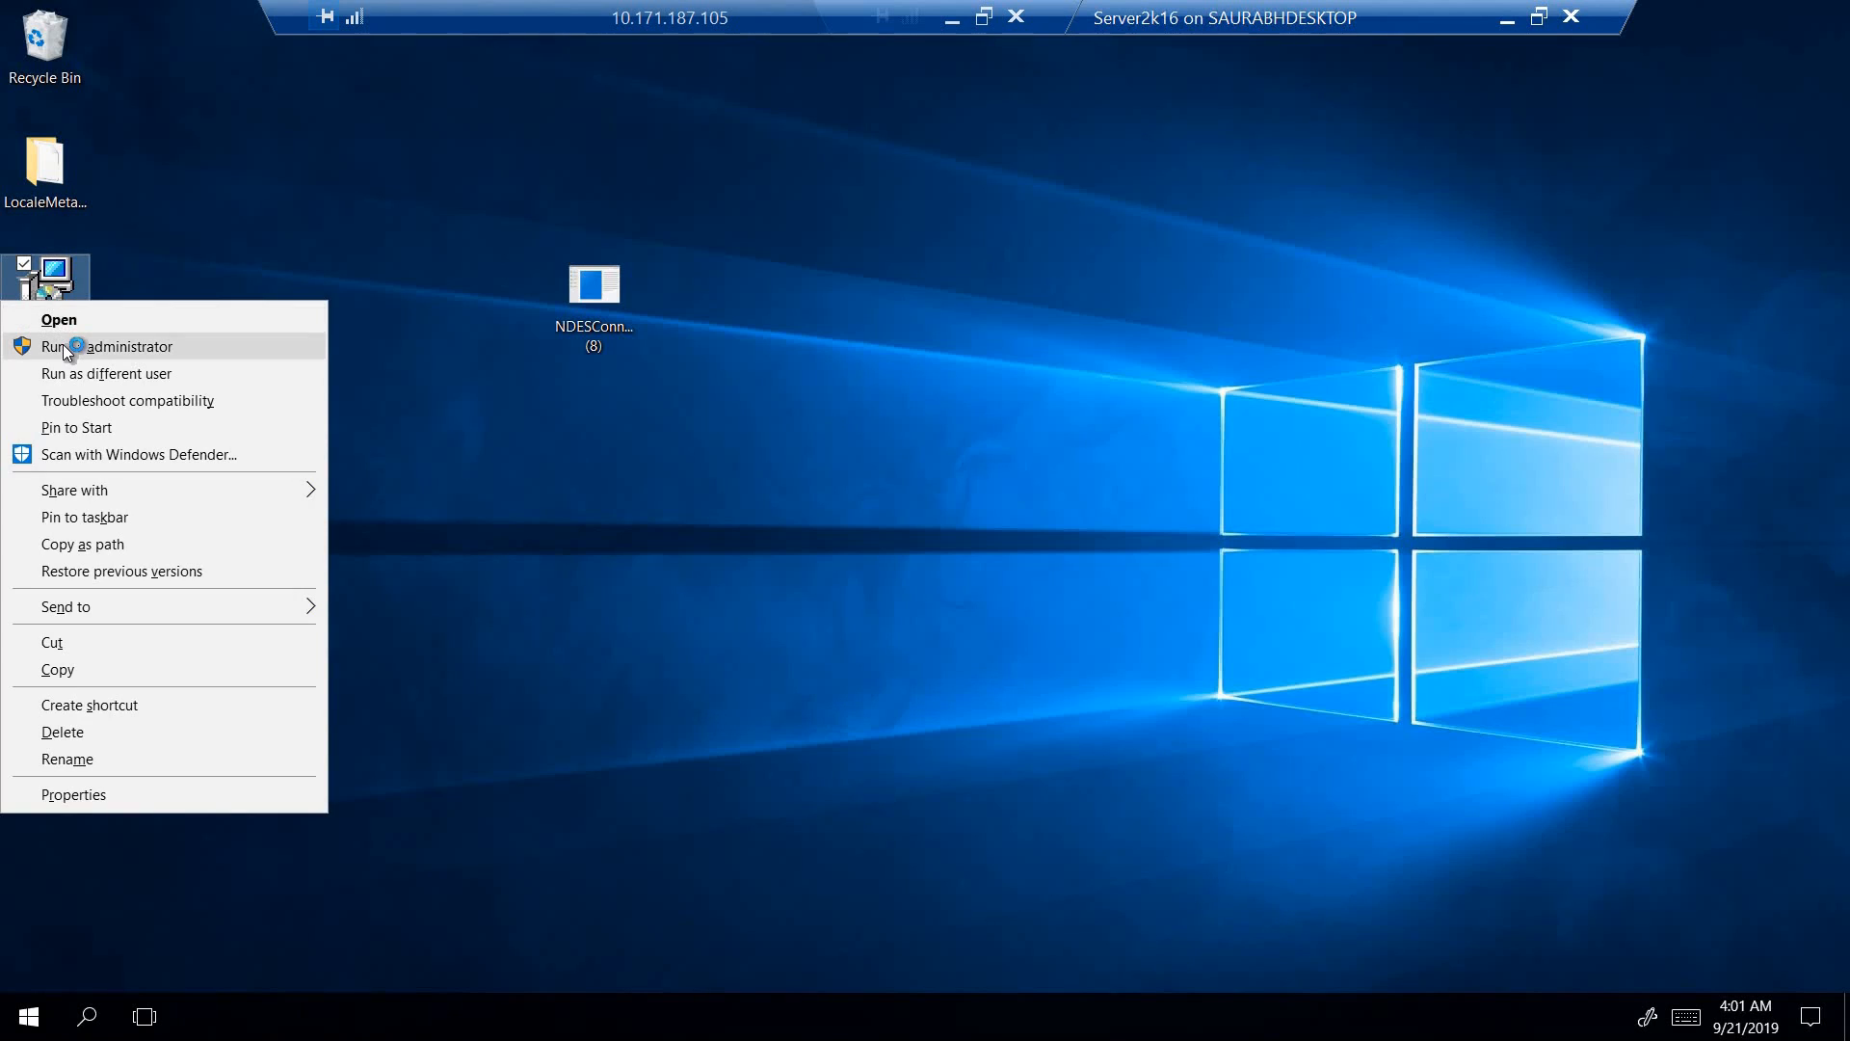
pyautogui.click(62, 345)
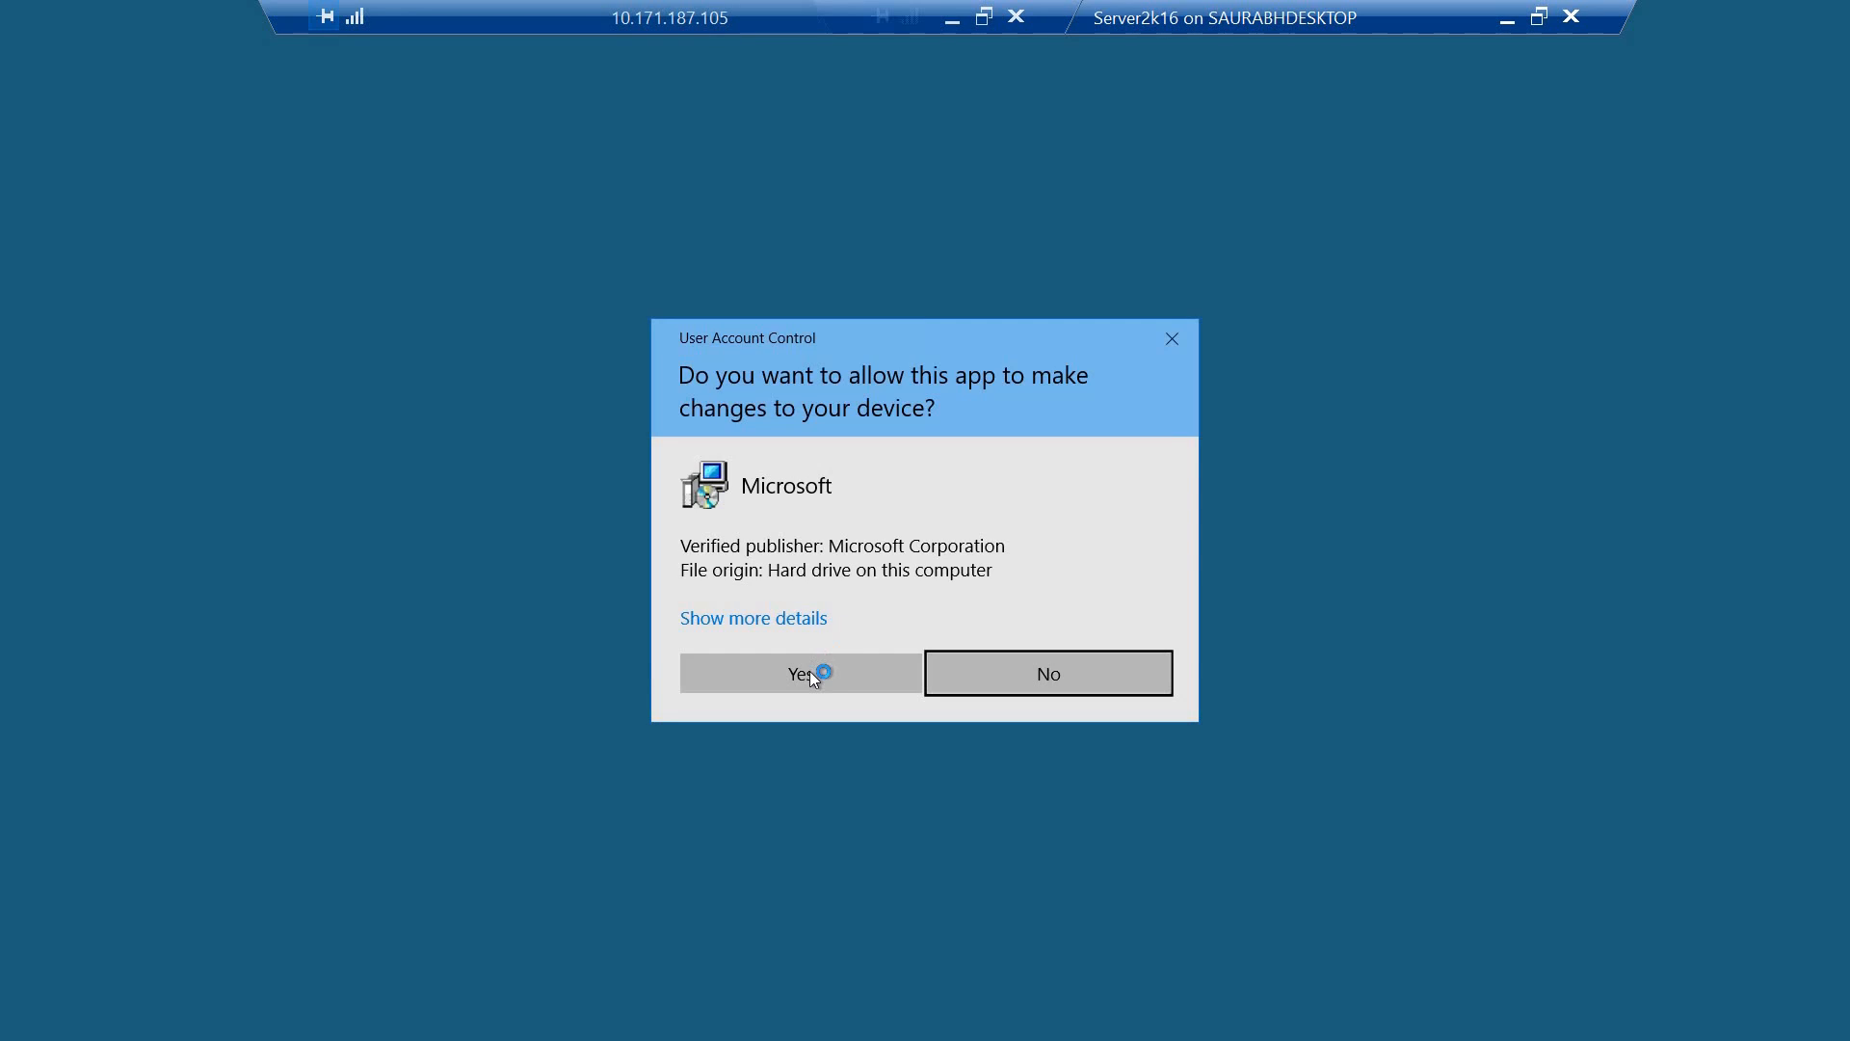
pyautogui.click(810, 671)
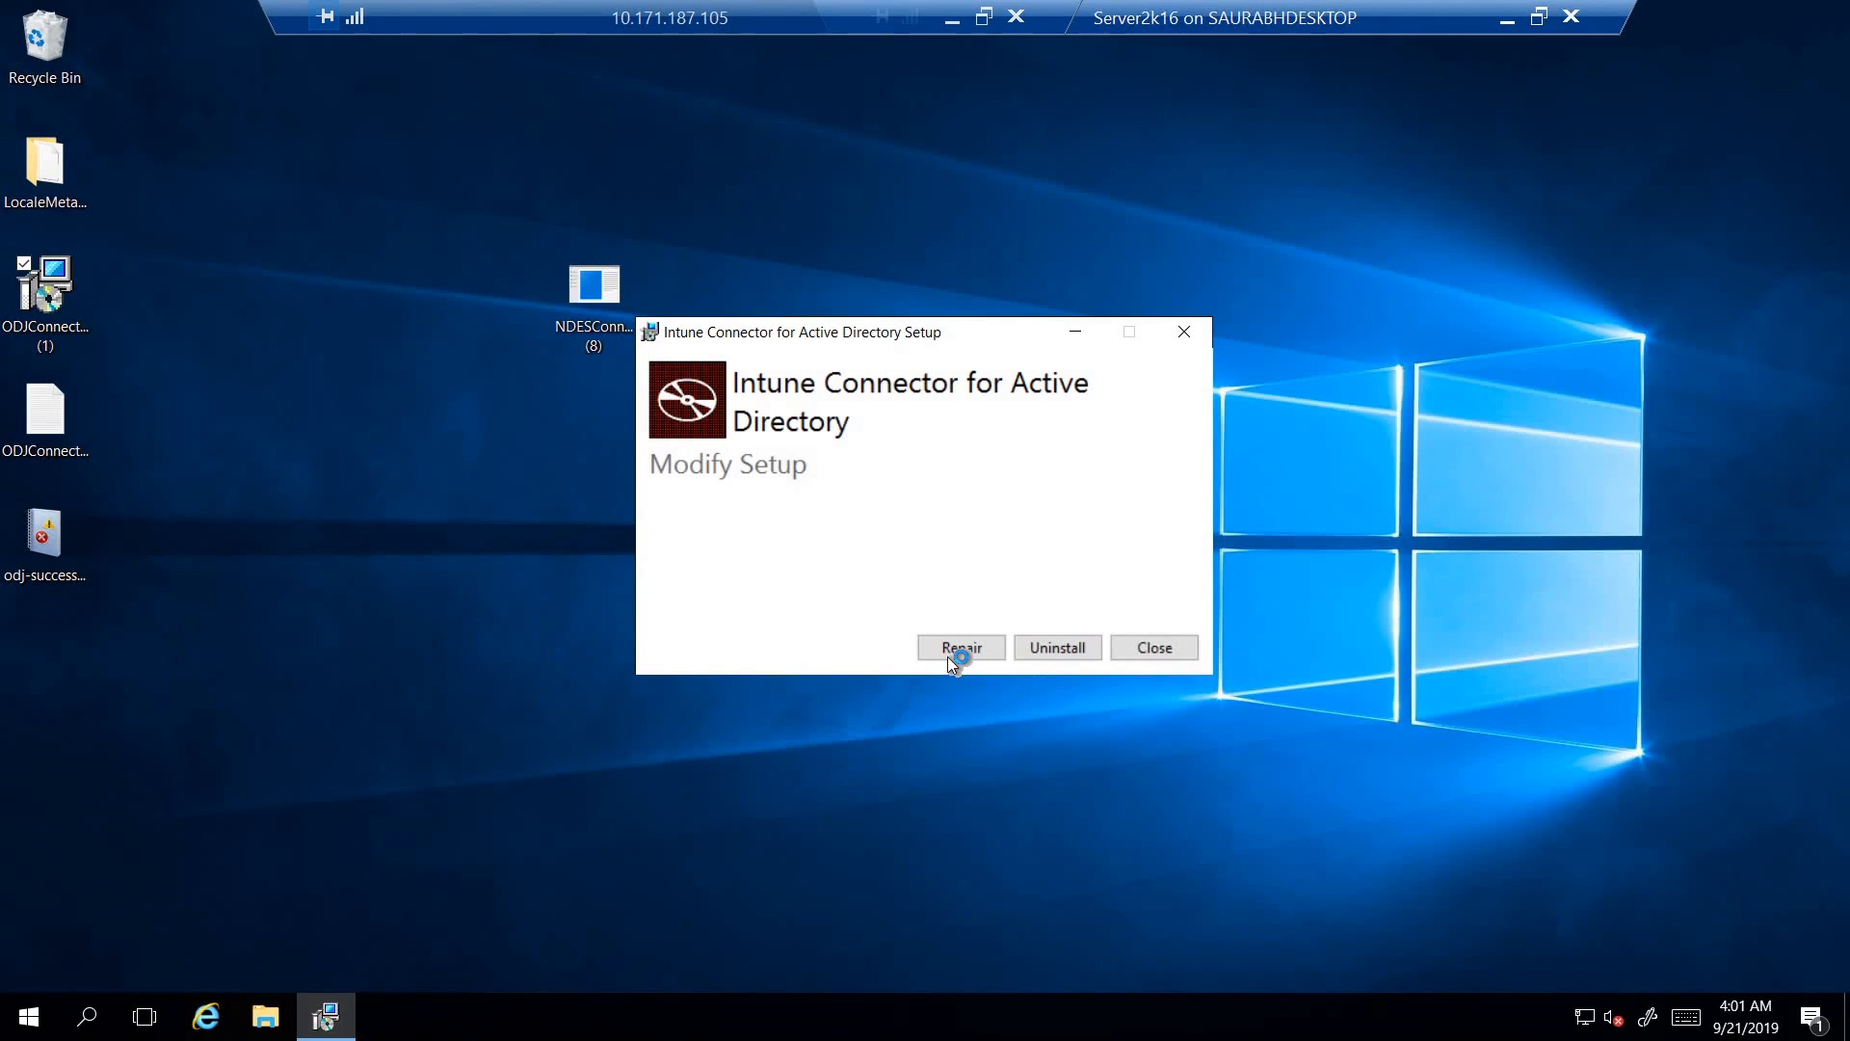
pyautogui.click(1056, 647)
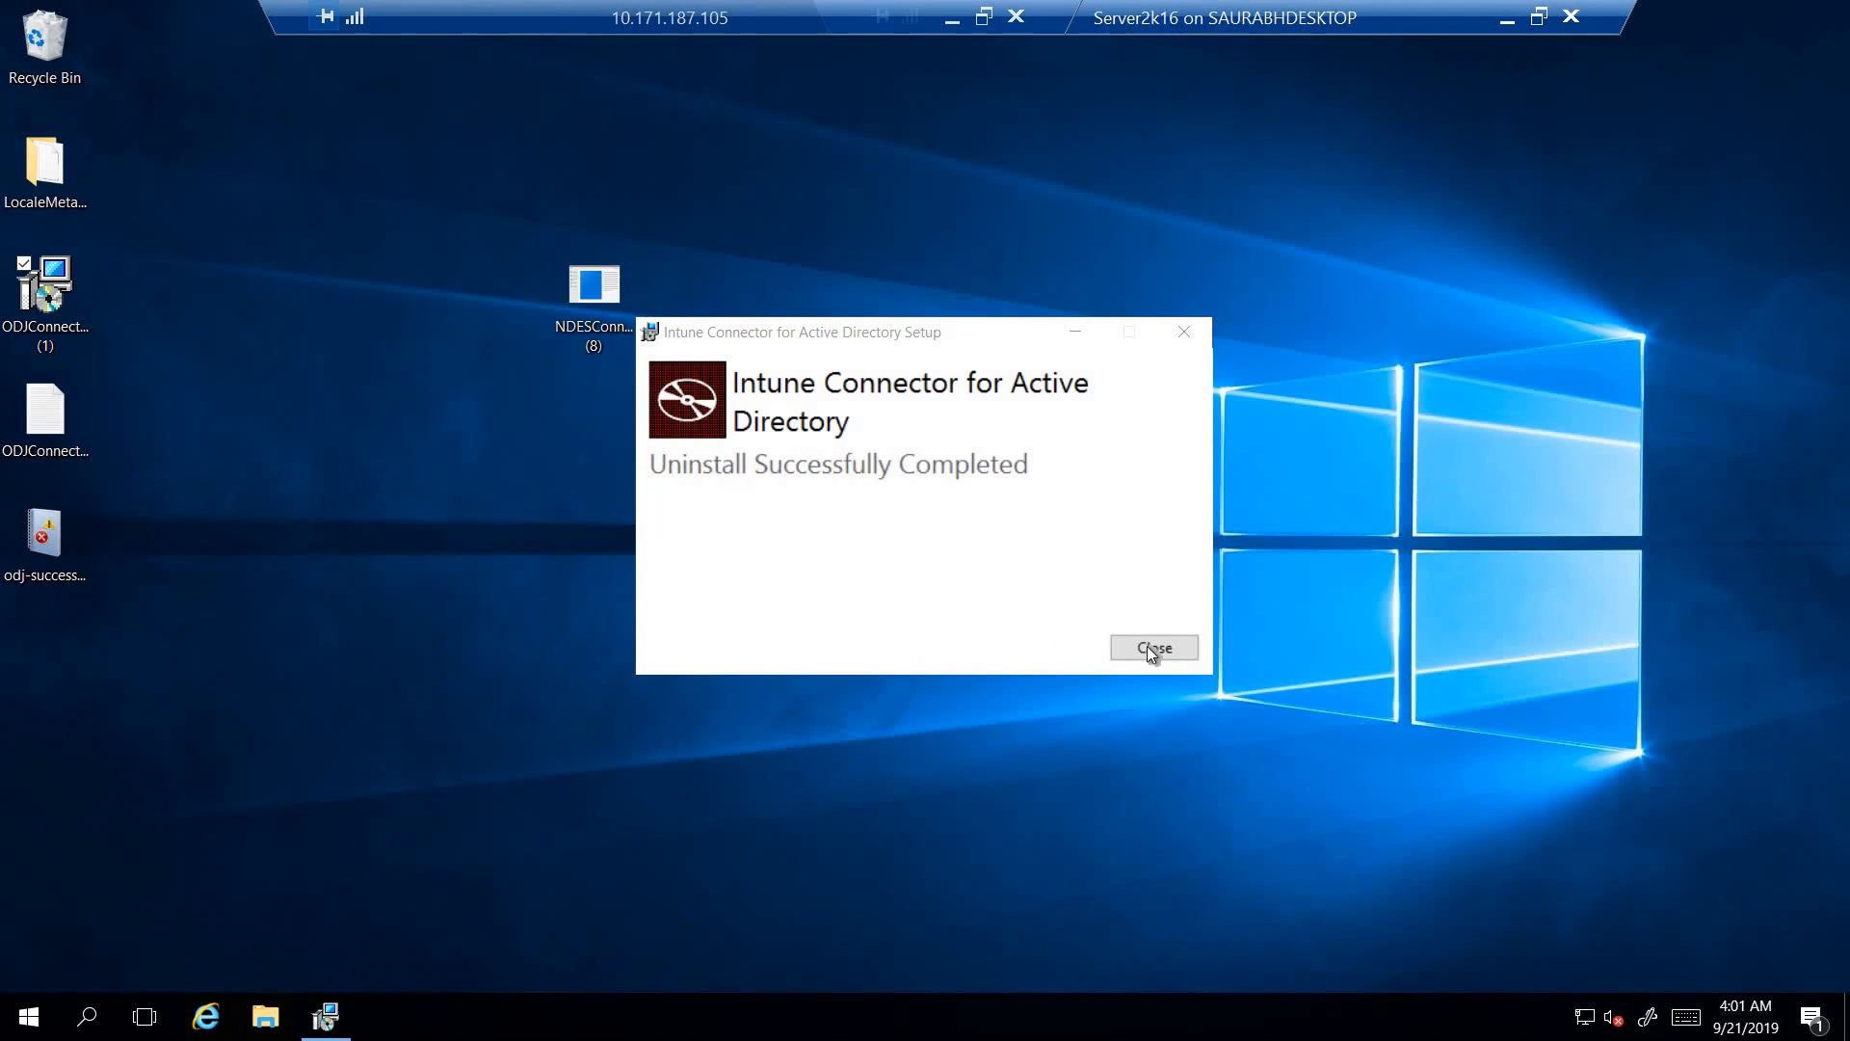
pyautogui.click(1148, 648)
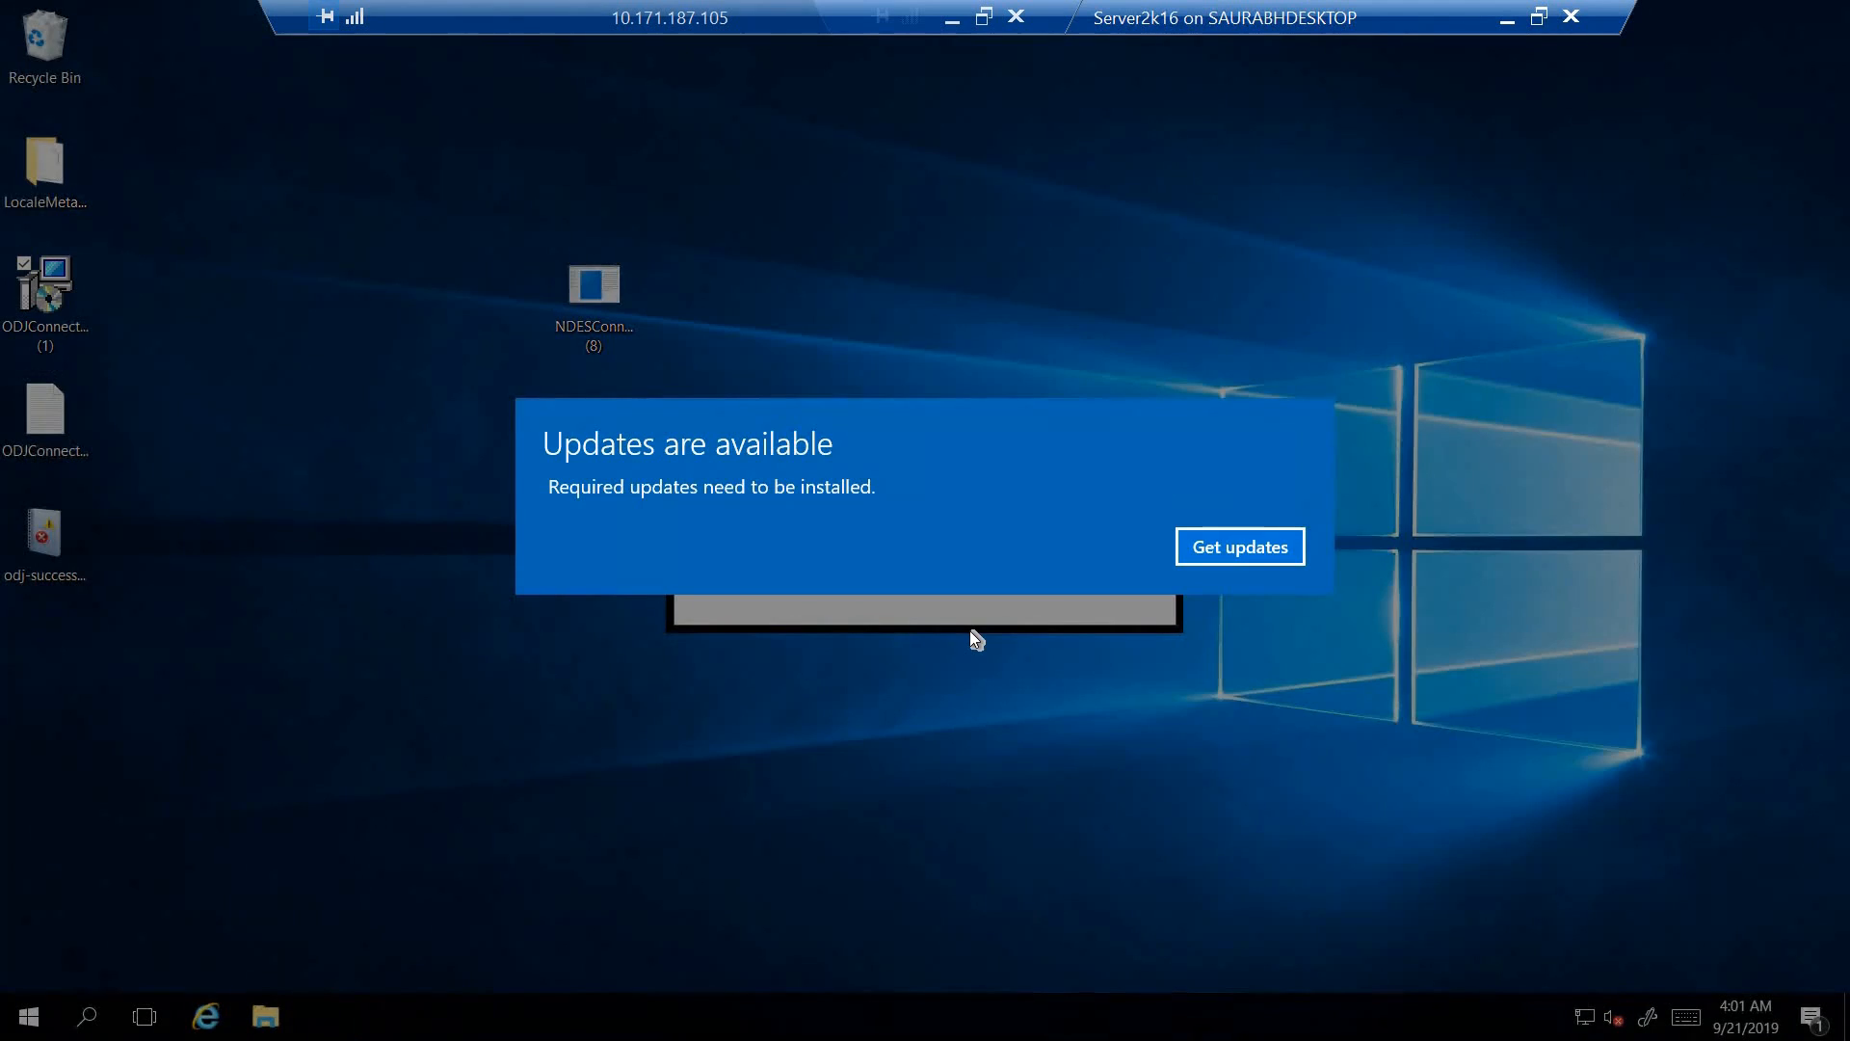
# - Respond to the required updates notice, and force an immediate restart of Server2k16 from a command prompt with shutdown -r -f -t 00
pyautogui.click(1243, 546)
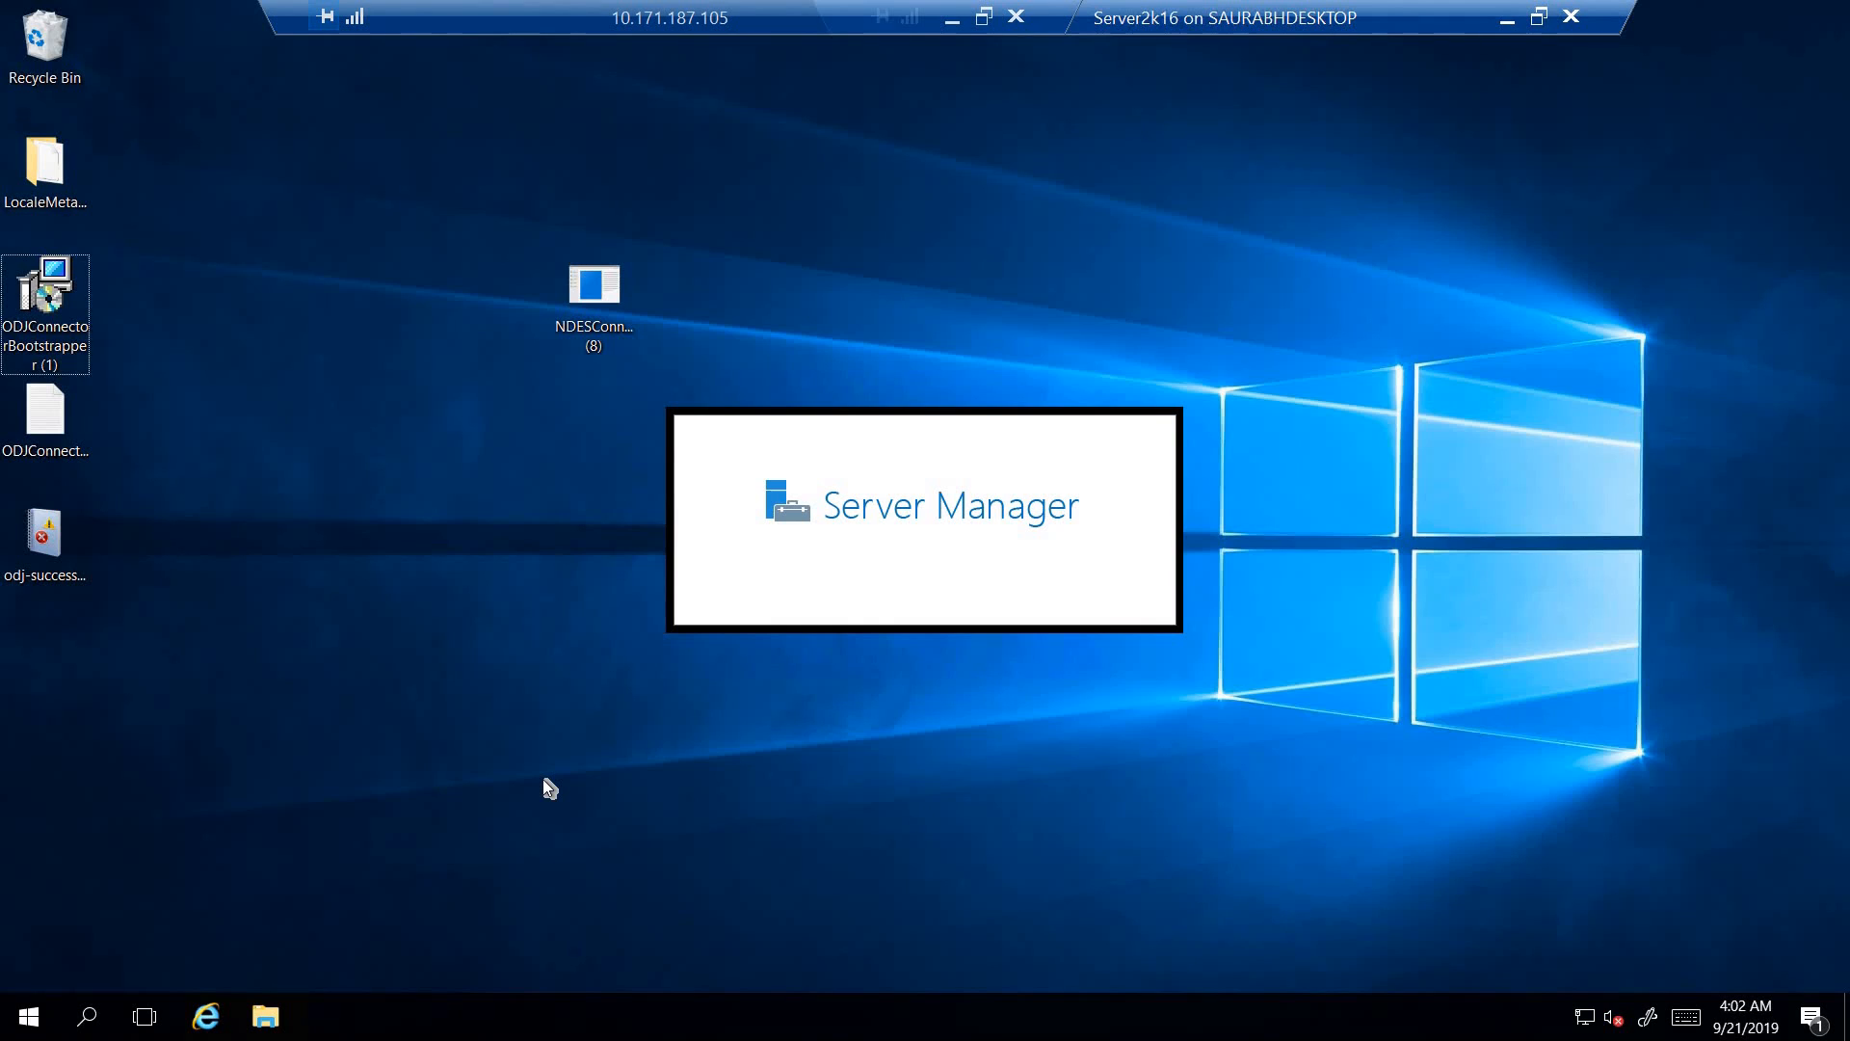
pyautogui.press('super+r')
pyautogui.write('cmd')
pyautogui.press('Return')
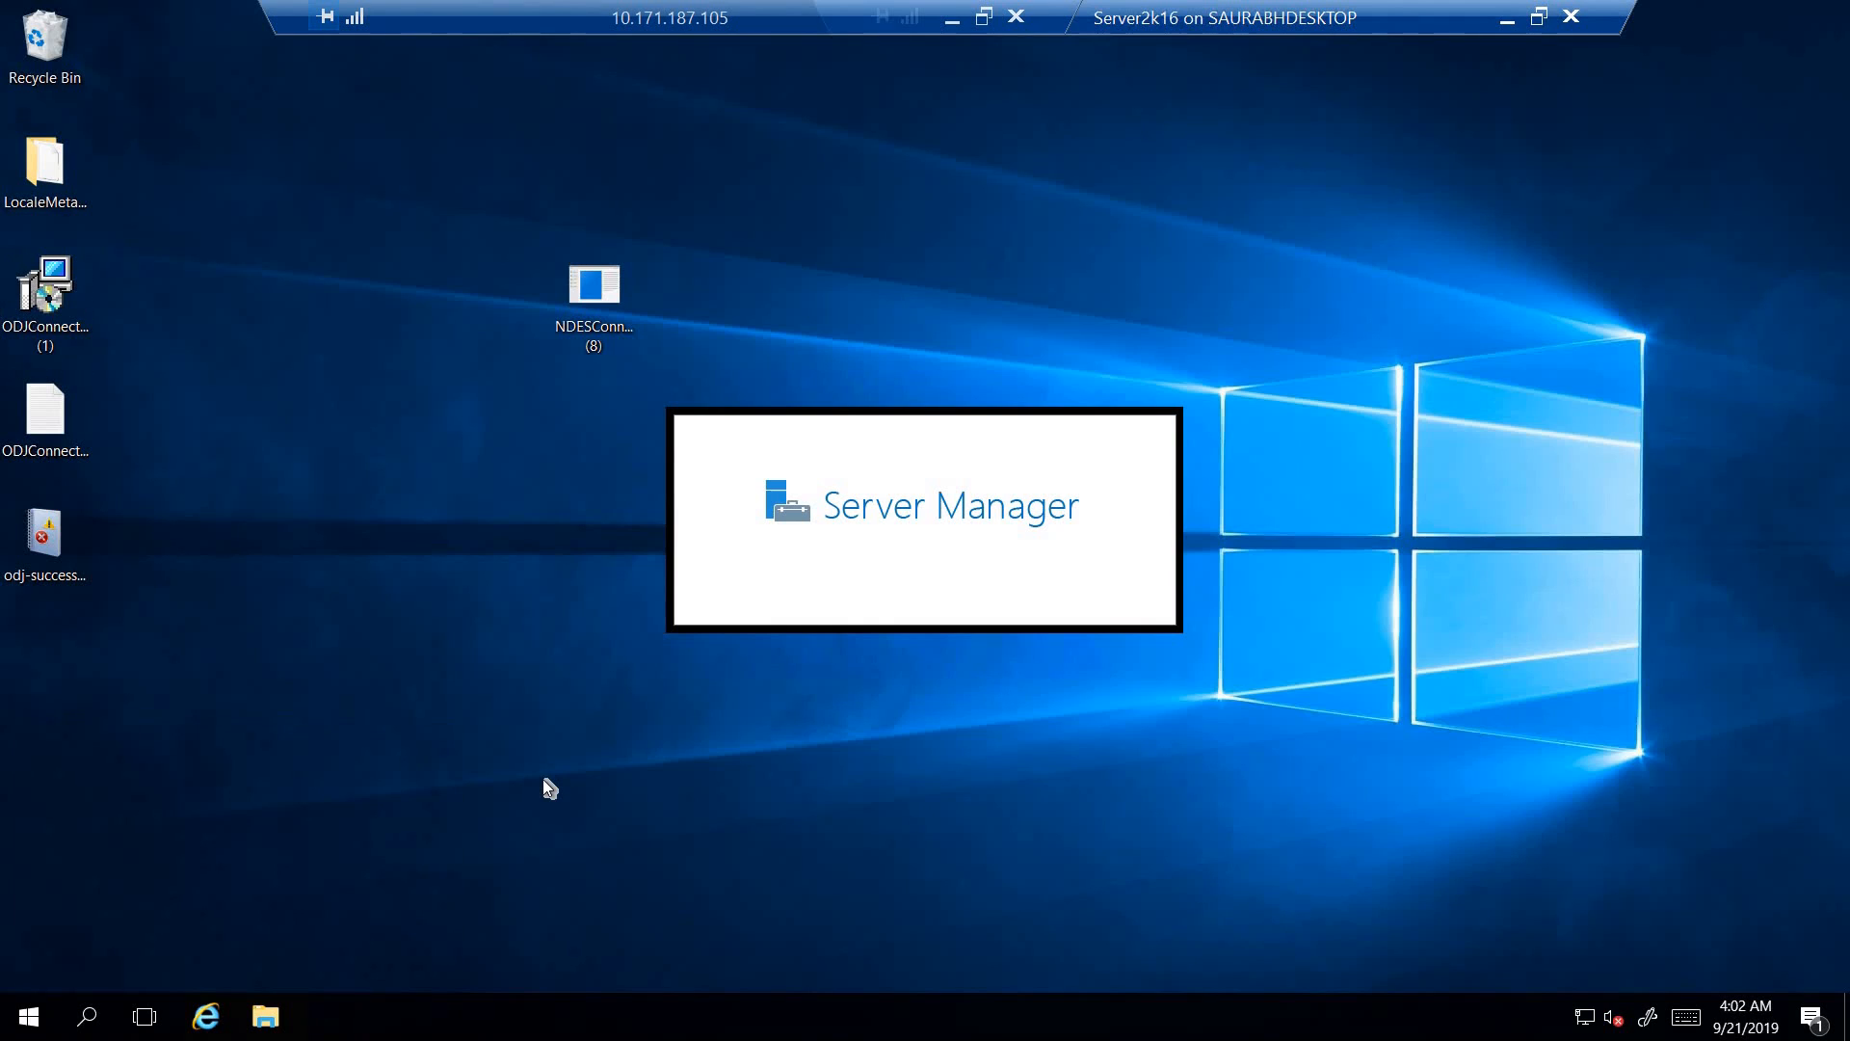
pyautogui.write('shutdown ')
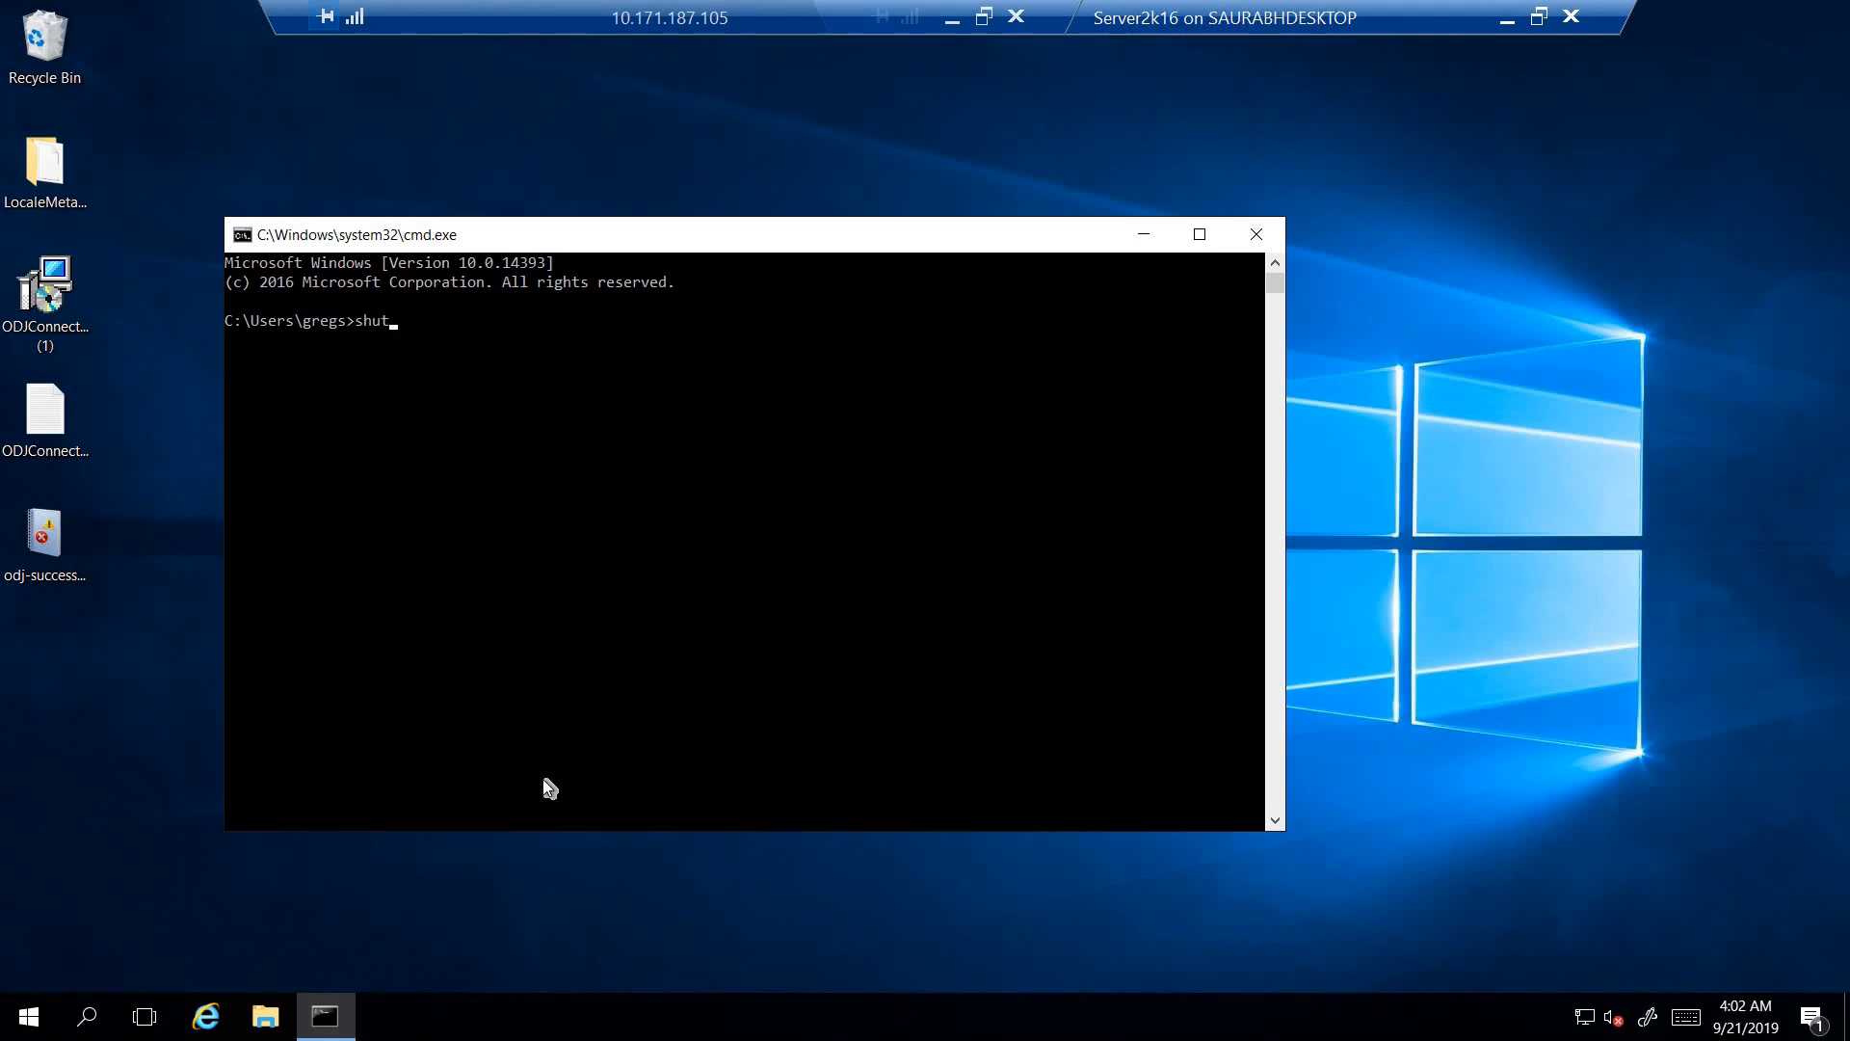
pyautogui.write('-r -f -t 00')
pyautogui.press('Return')
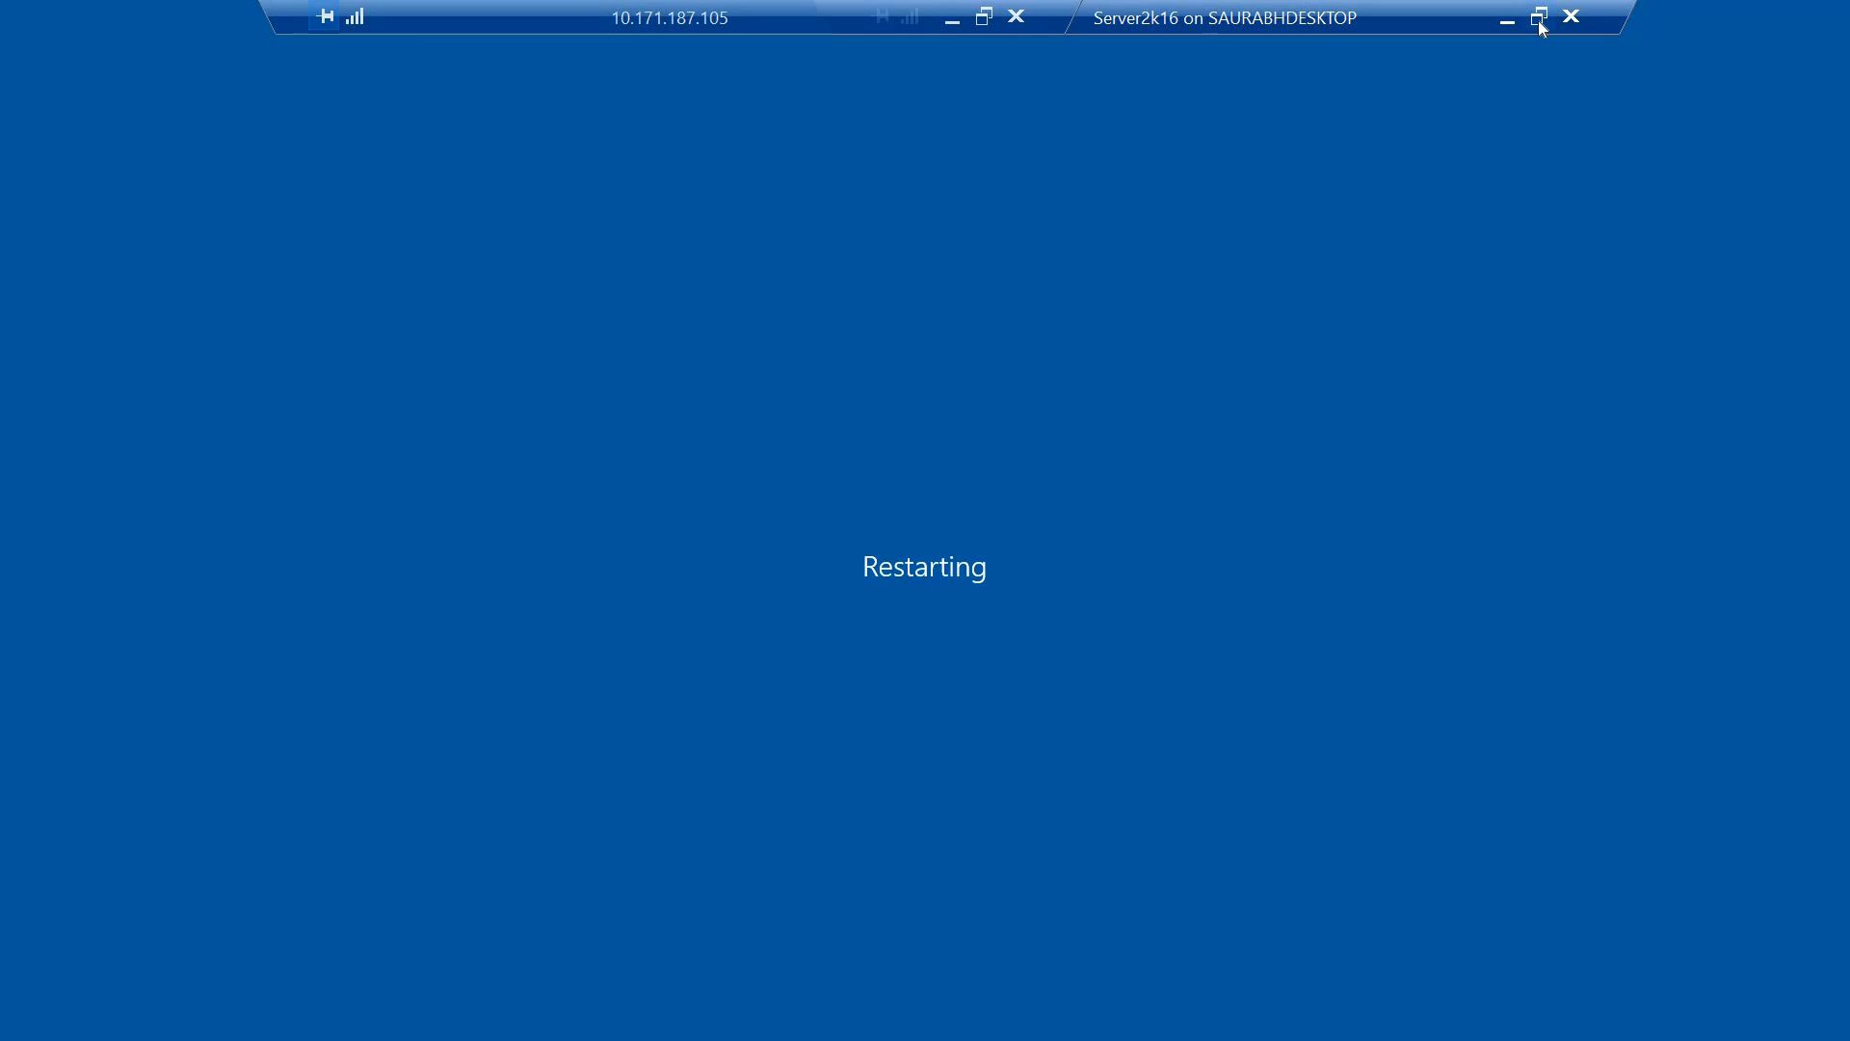
# - Put the restarting Server2k16 connection in a window, exit its disconnected session, and return to Hyper-V Manager
pyautogui.click(1539, 16)
pyautogui.moveTo(1110, 152); pyautogui.dragTo(992, 196)
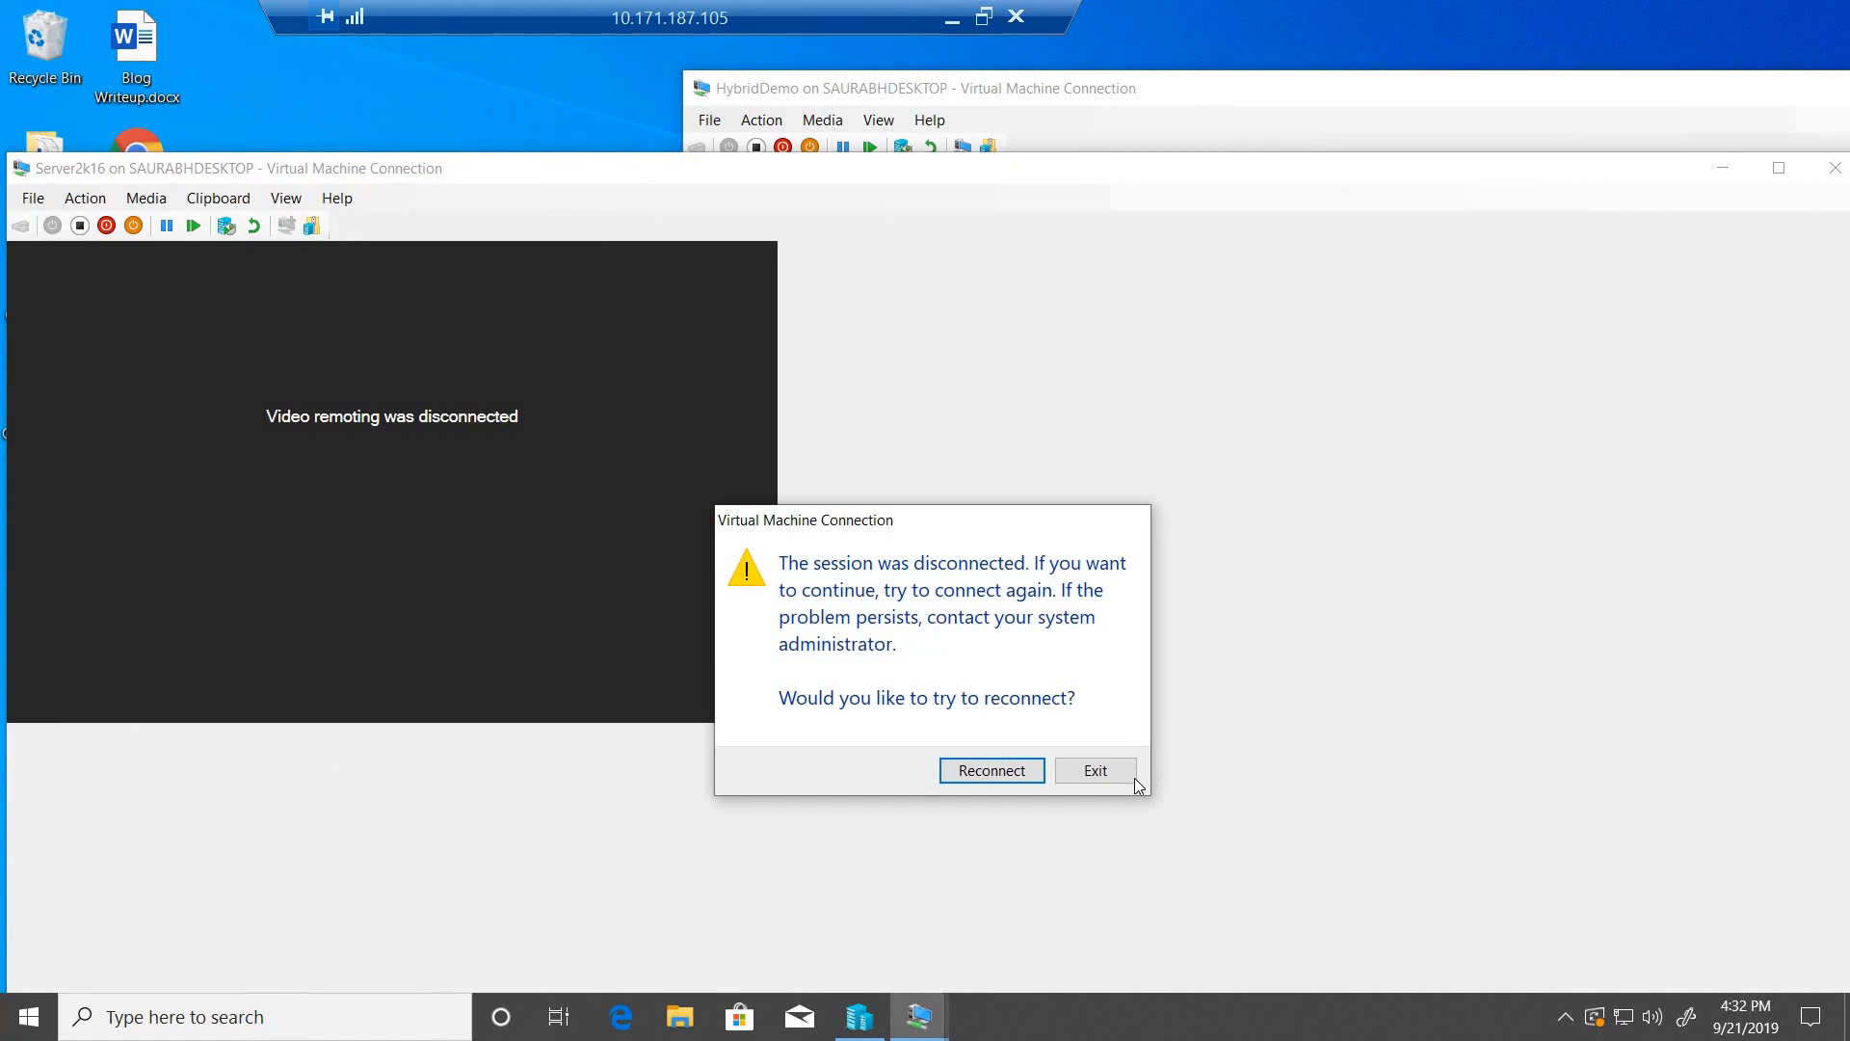
pyautogui.click(1108, 773)
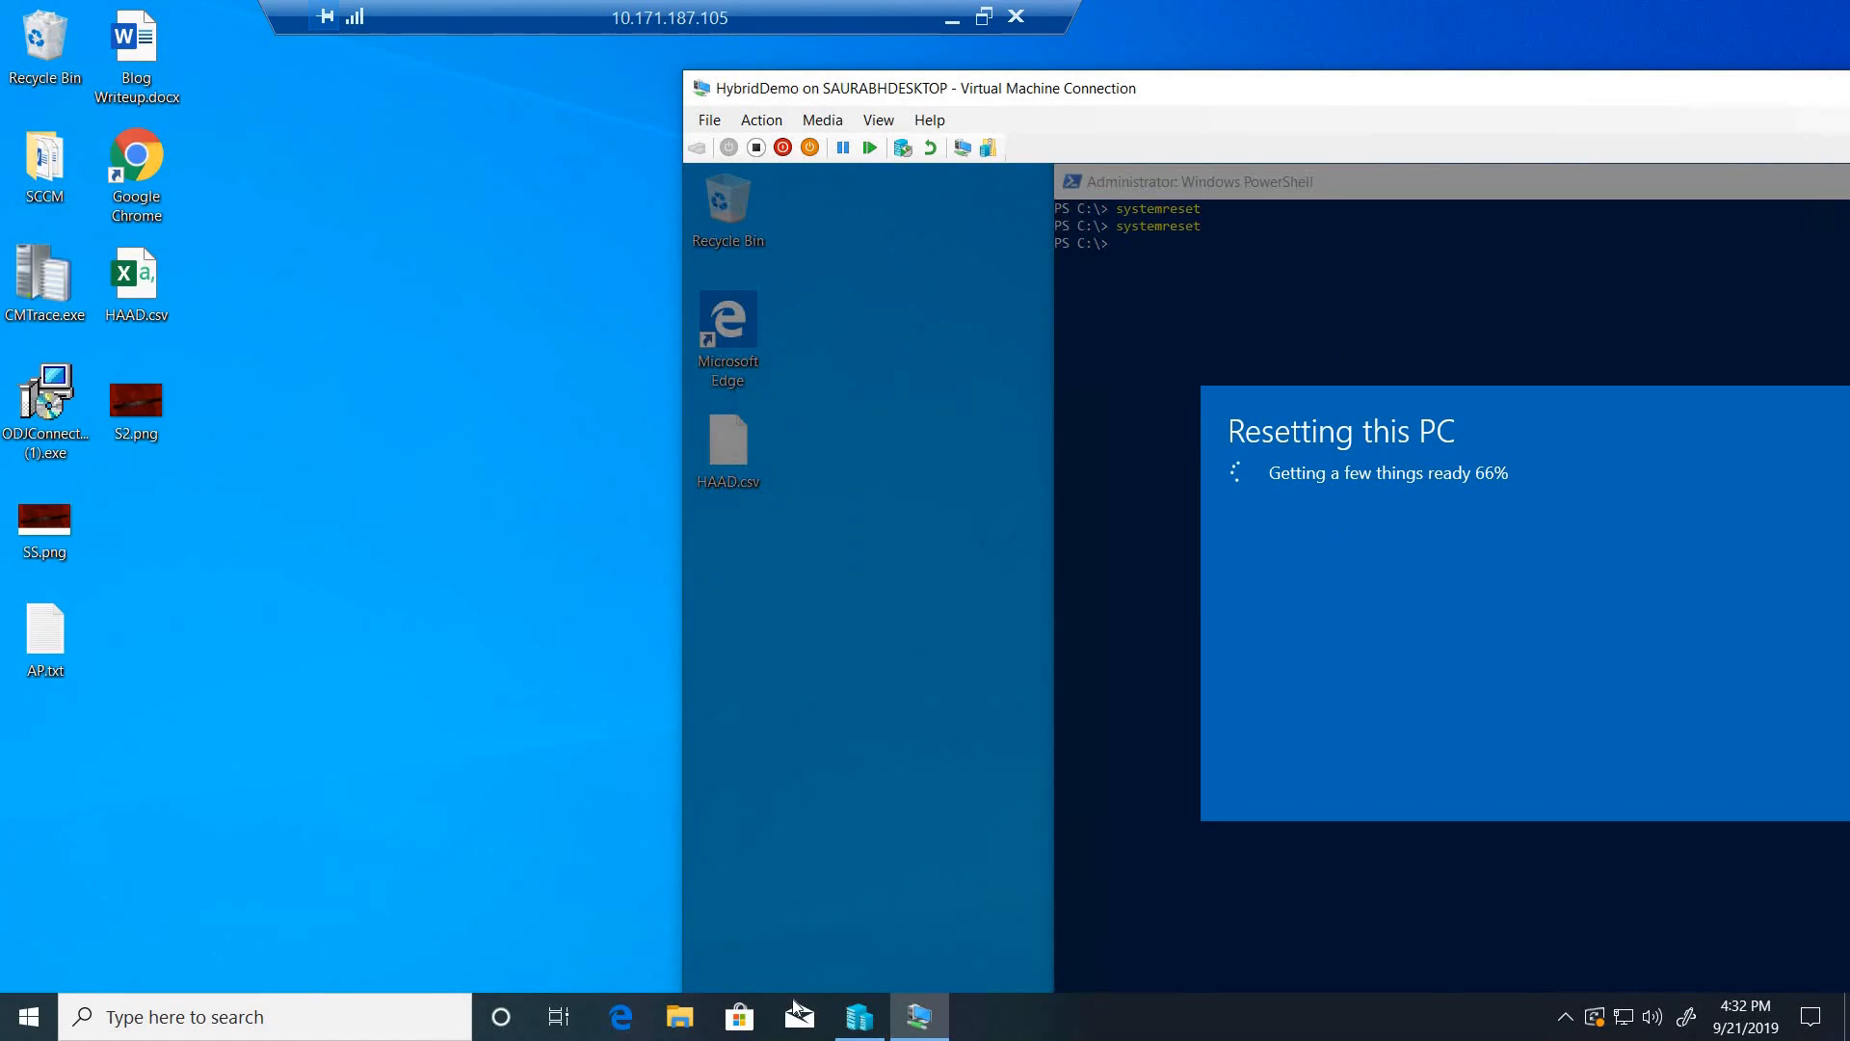
pyautogui.click(858, 1017)
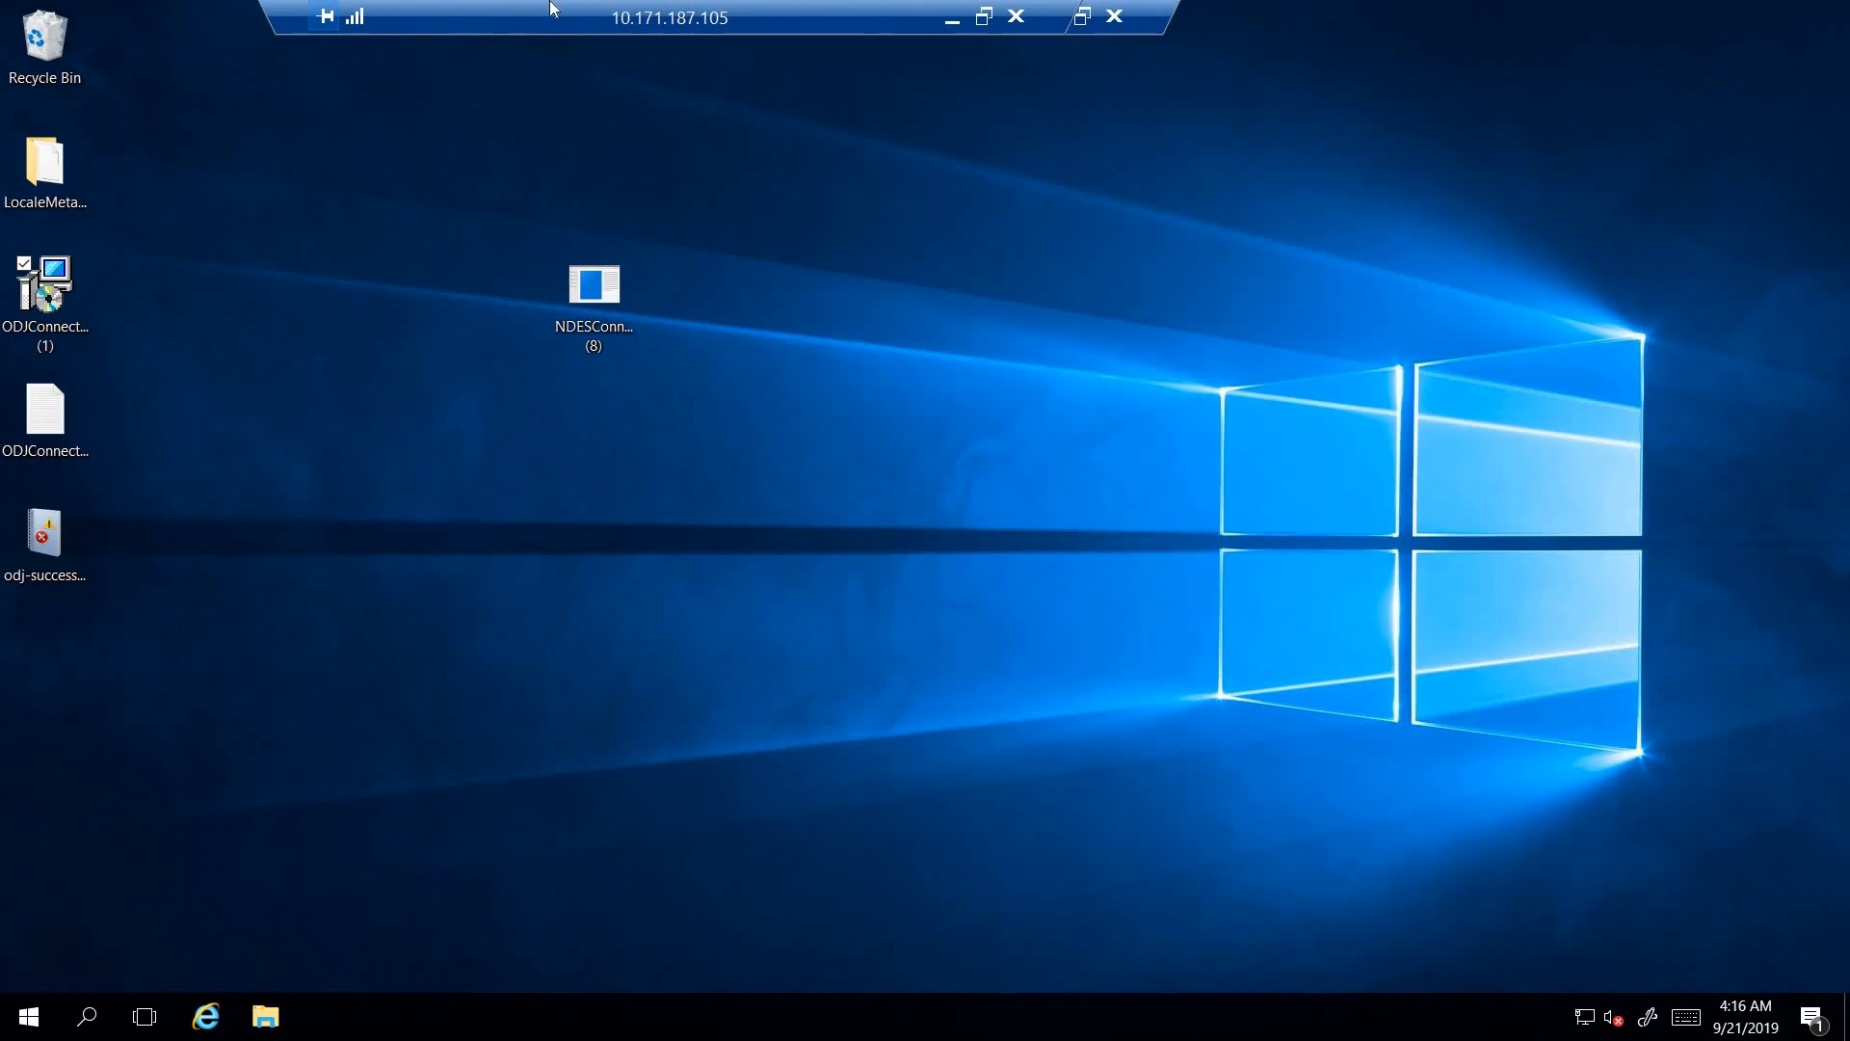
# - Take the Server2k16 session out of full screen, minimize Hyper-V Manager, and check the HybridDemo machine's reset progress
pyautogui.moveTo(553, 9); pyautogui.dragTo(346, 11)
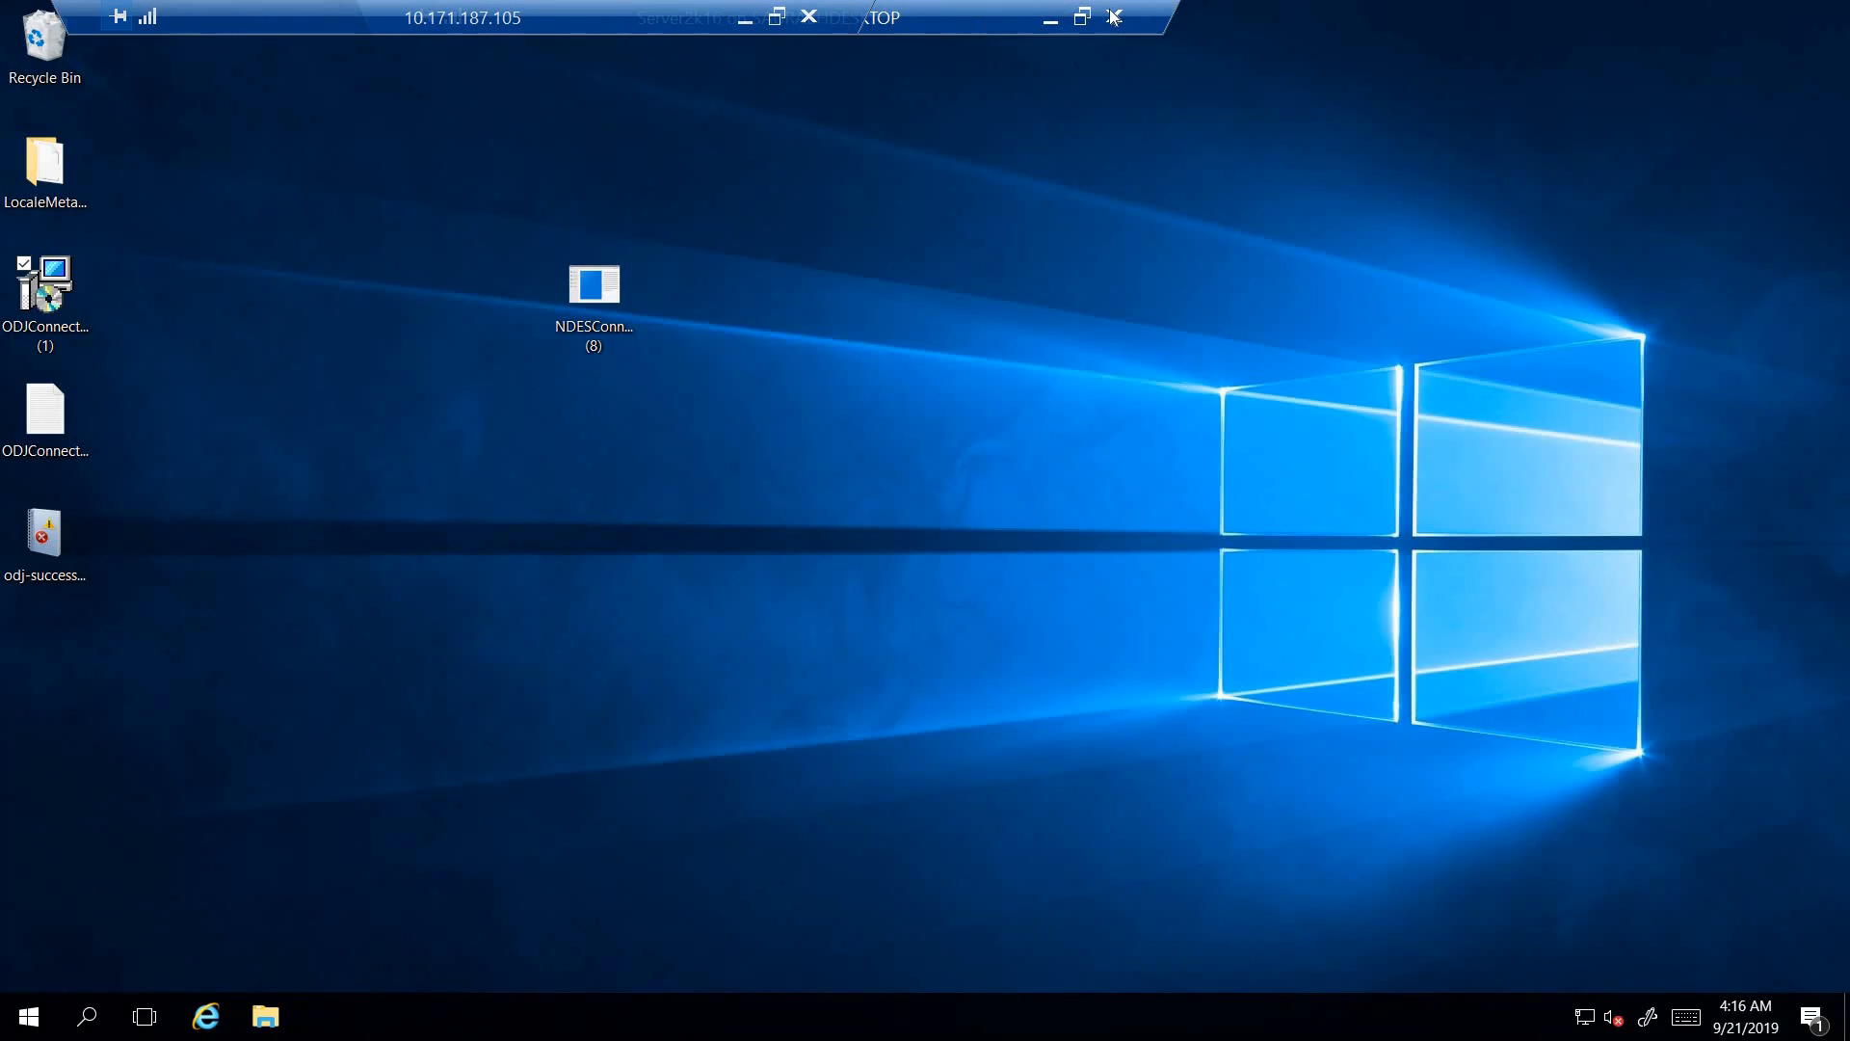
pyautogui.moveTo(1025, 17); pyautogui.dragTo(1336, 25)
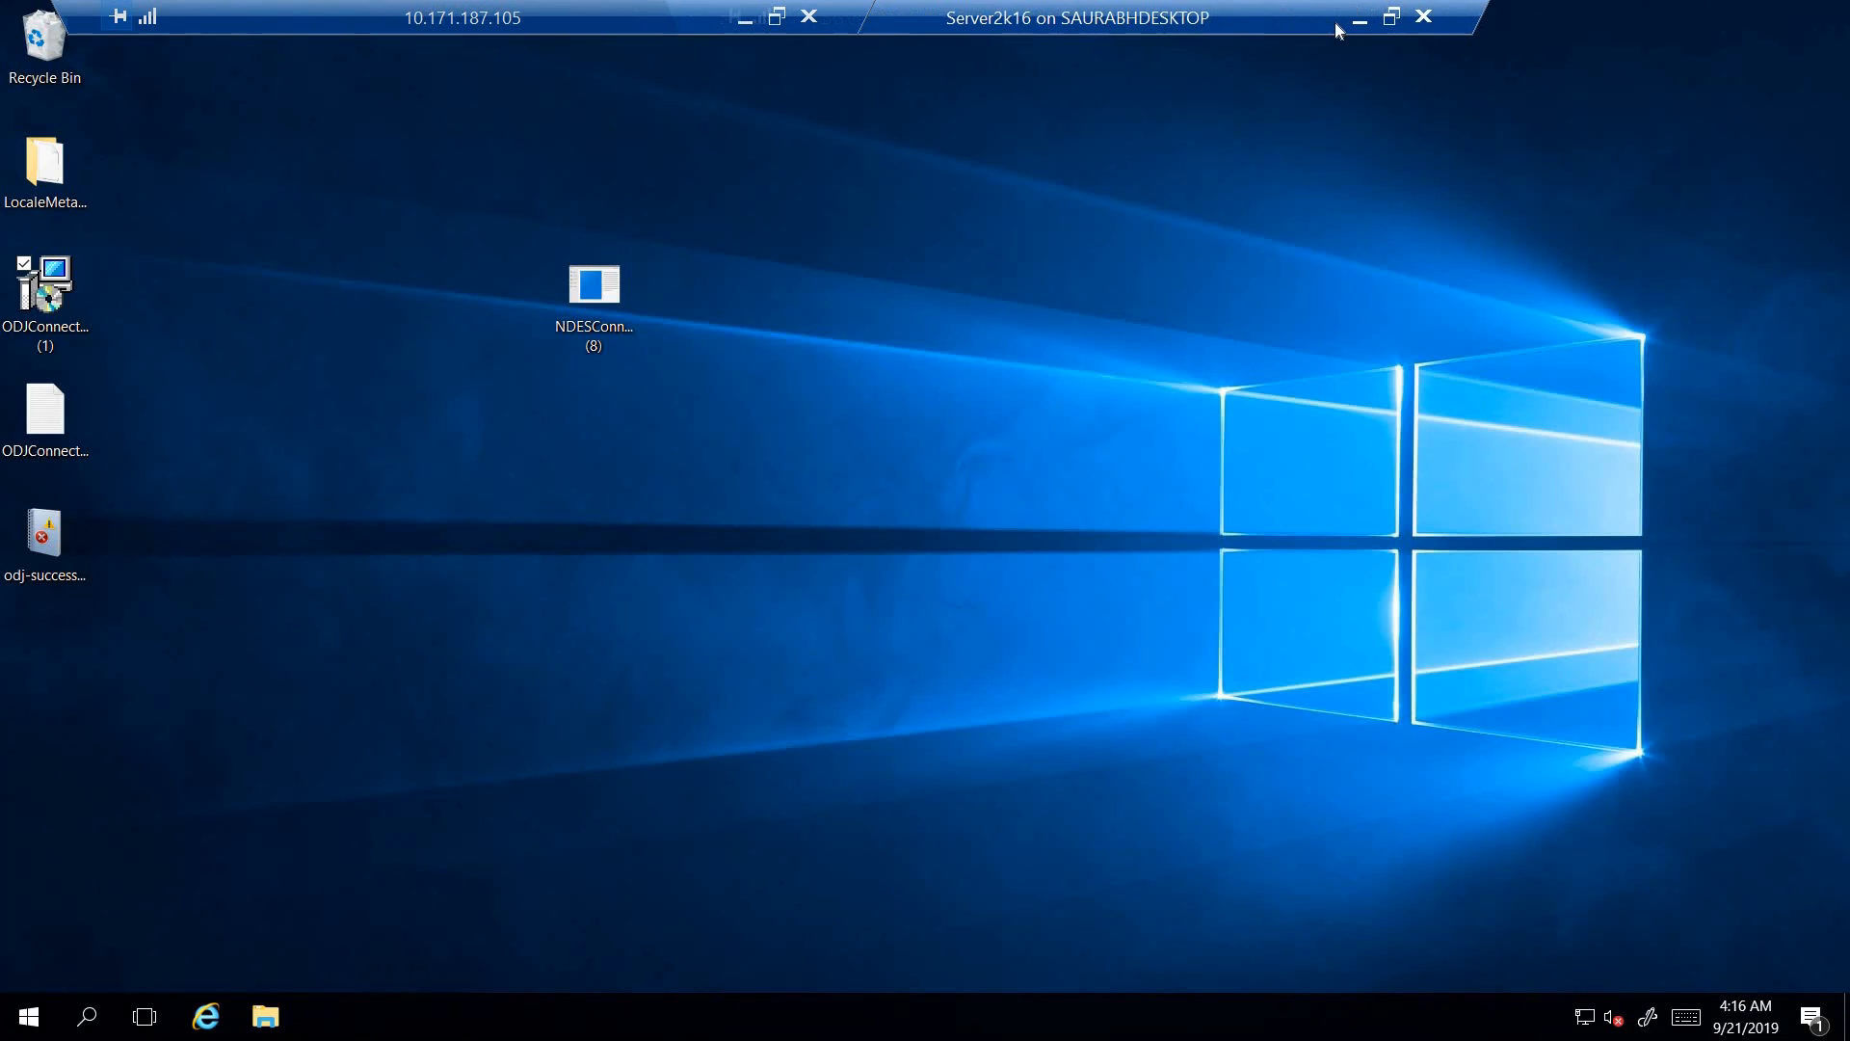
pyautogui.click(1391, 24)
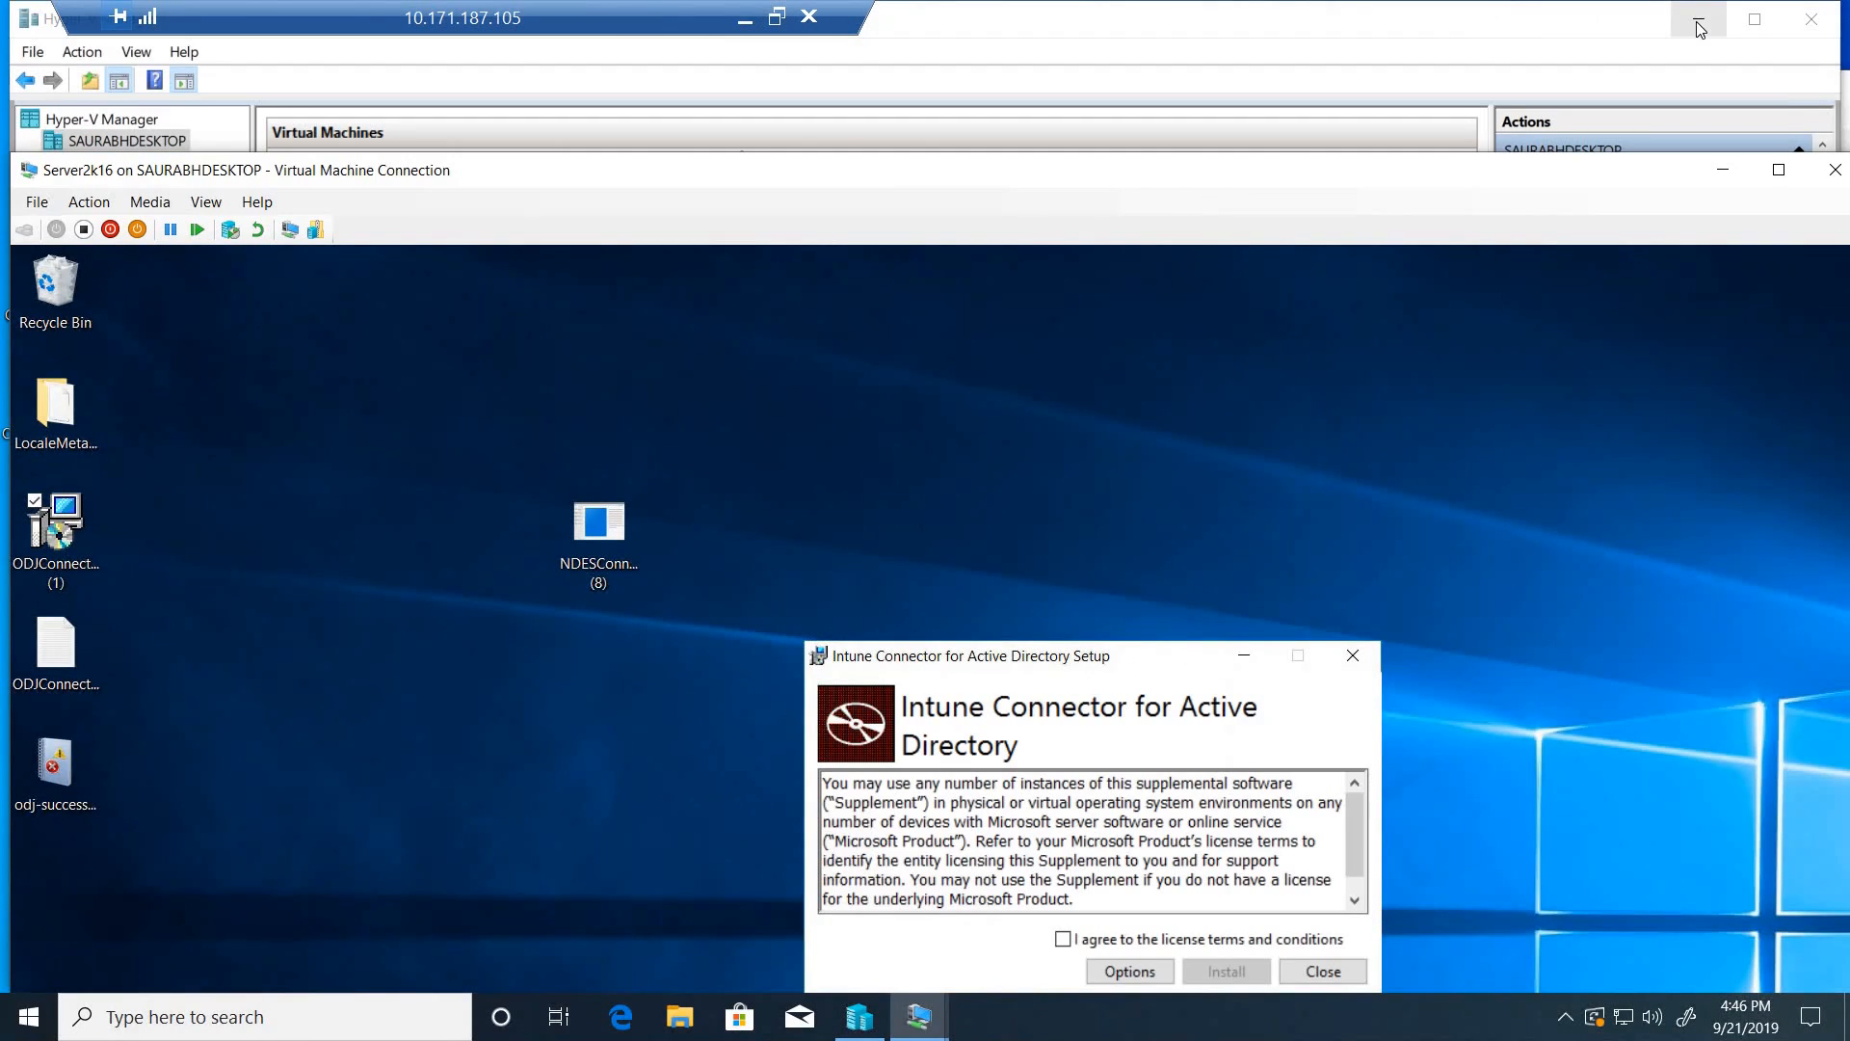
pyautogui.click(1697, 21)
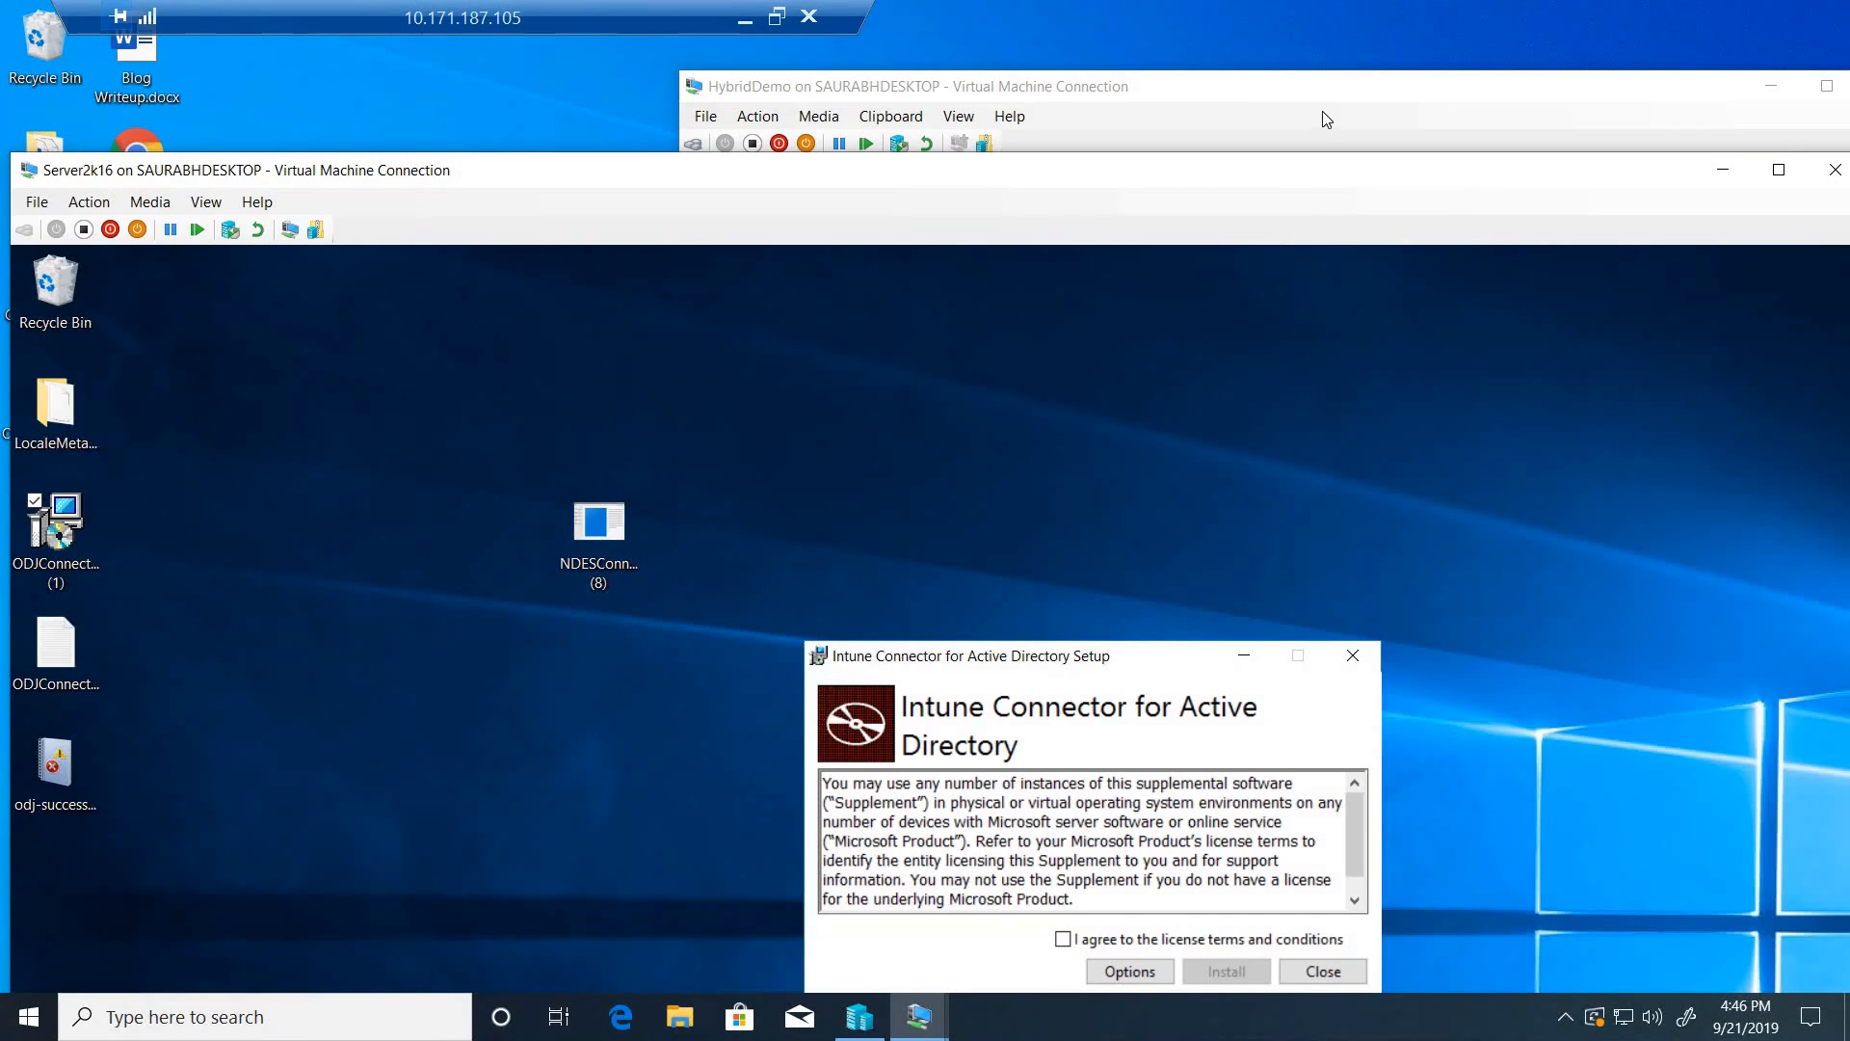
pyautogui.click(1330, 87)
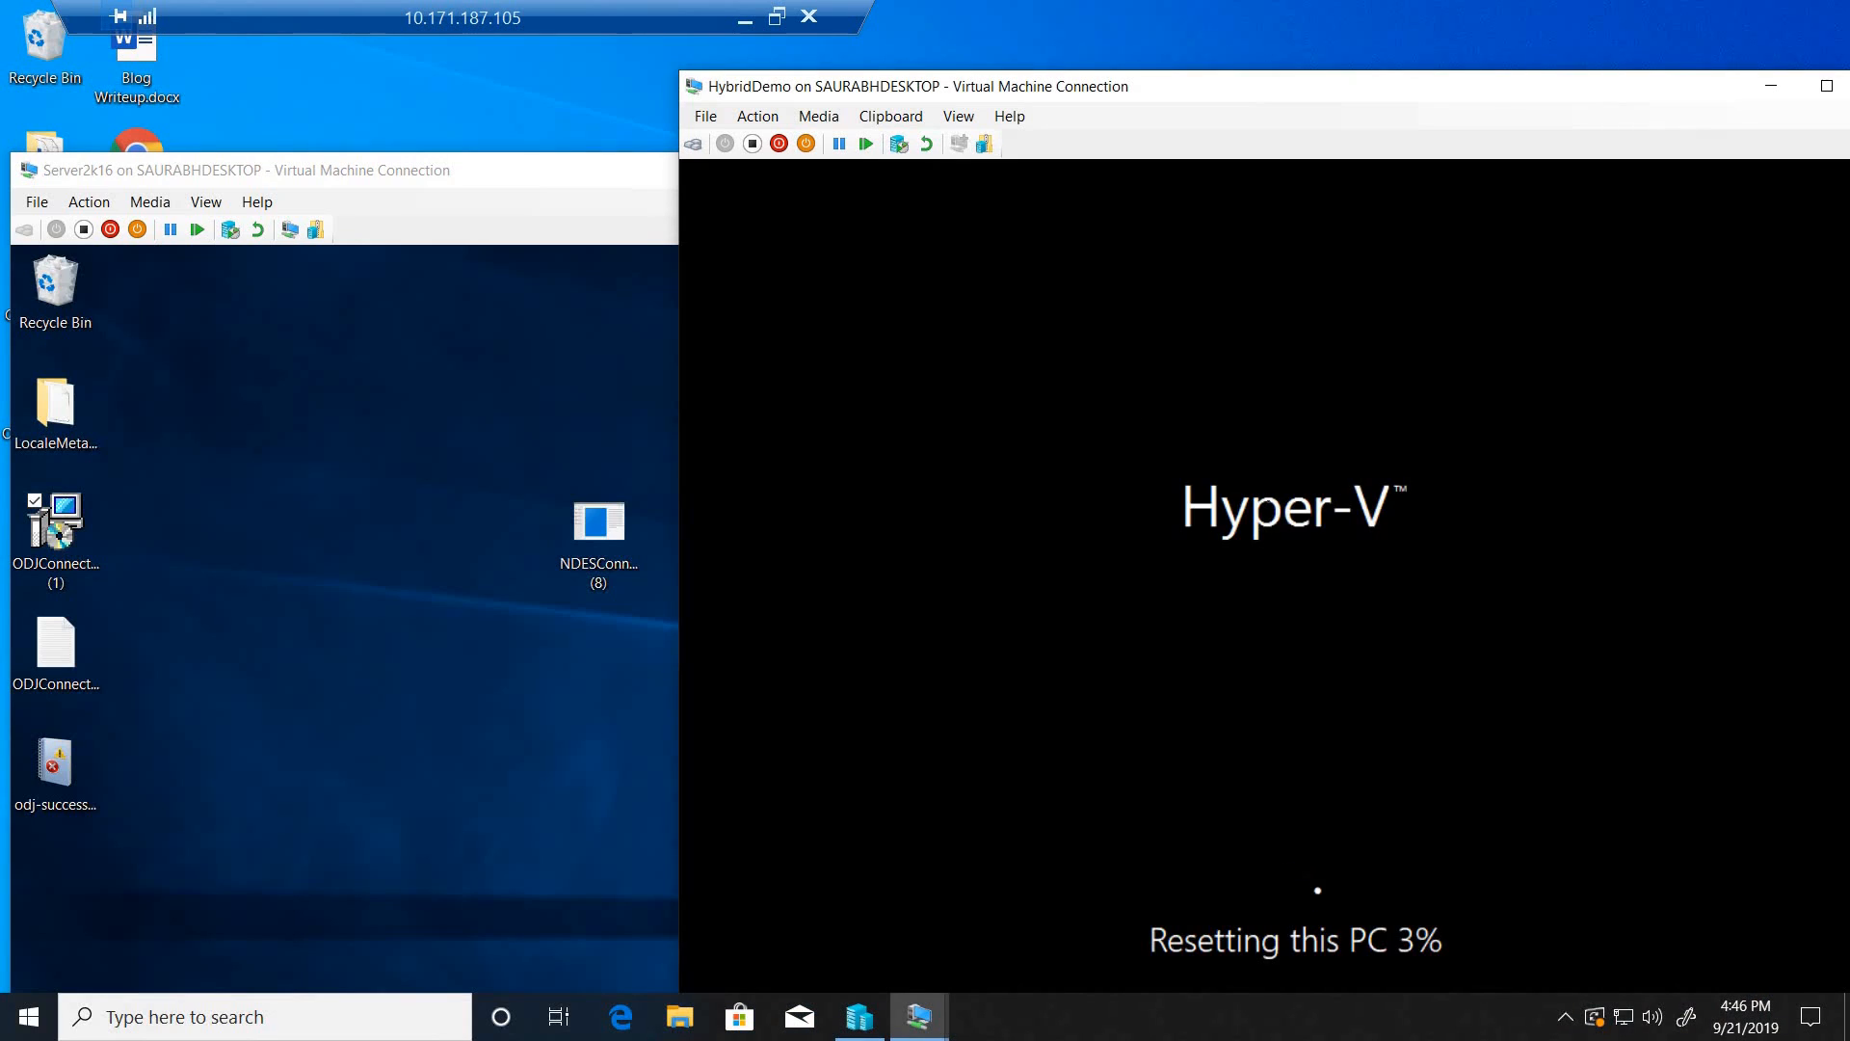
# - Return Server2k16 to full screen, accept the license terms, and install the Intune Connector for Active Directory
pyautogui.click(514, 169)
pyautogui.doubleClick(514, 170)
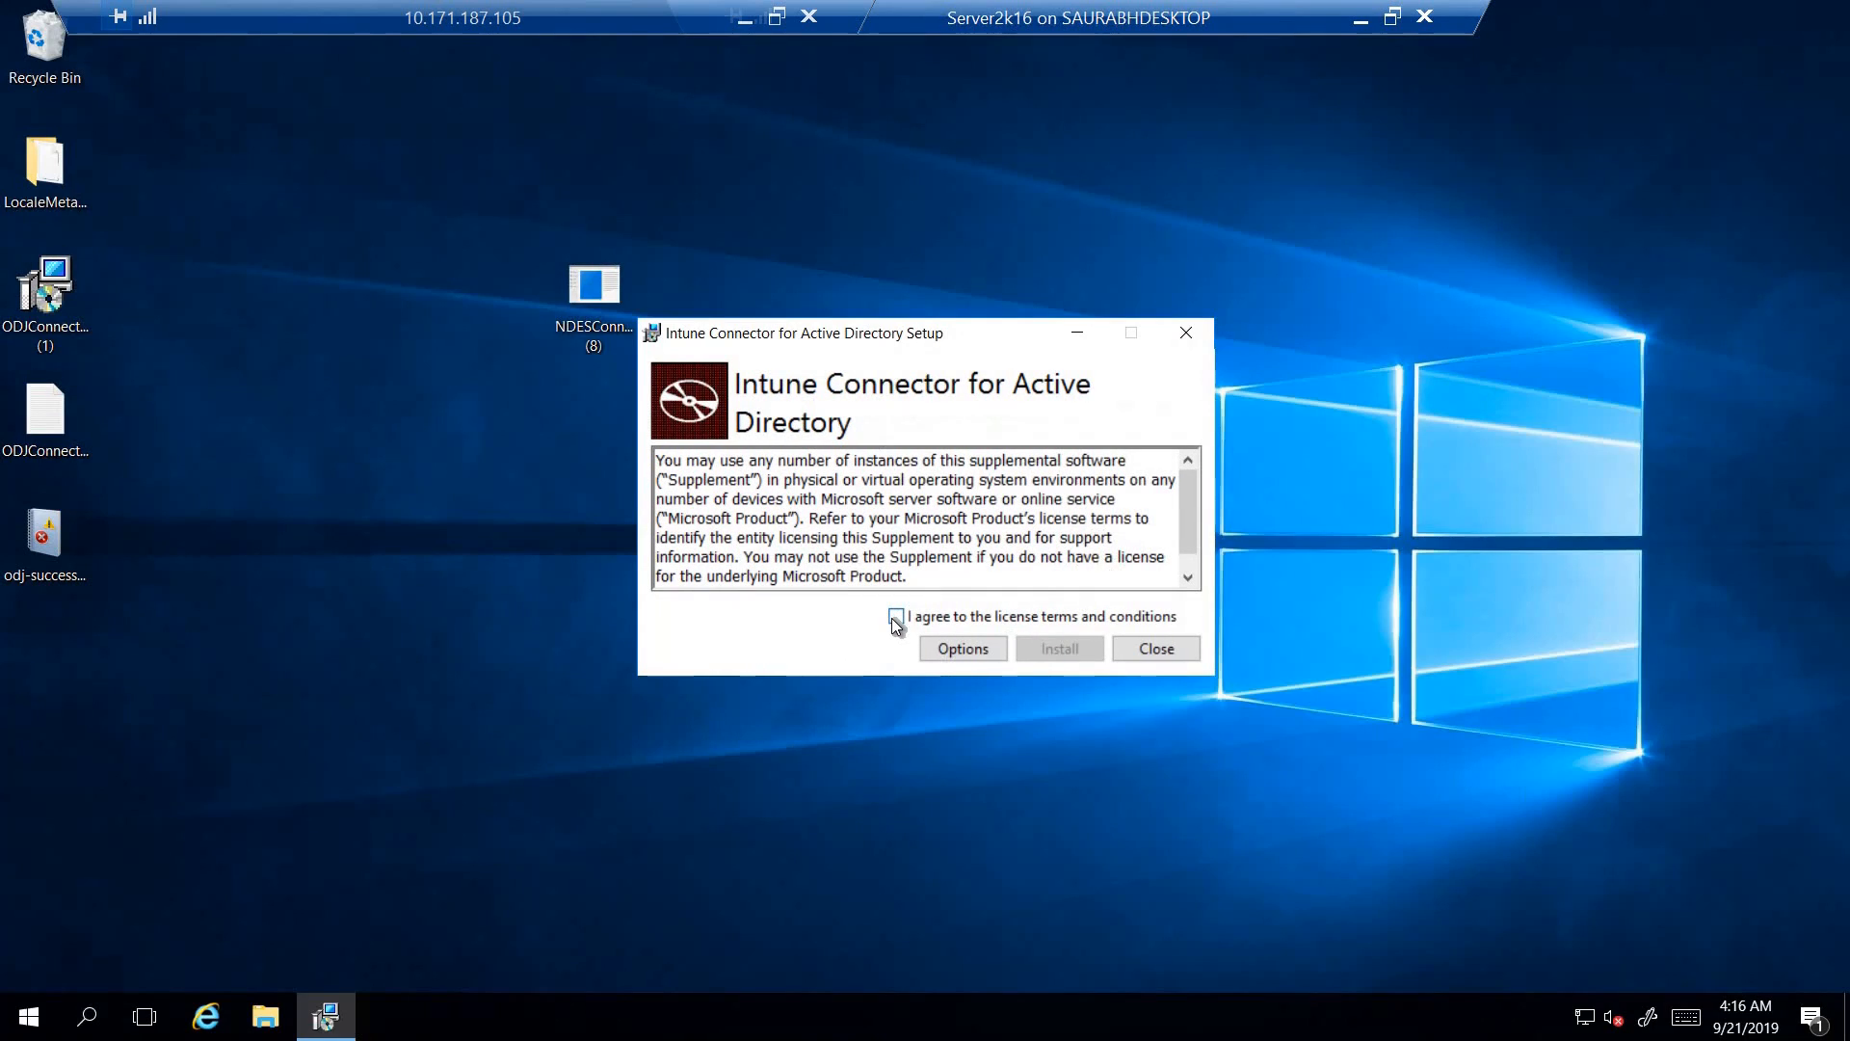
pyautogui.click(896, 618)
pyautogui.click(1067, 647)
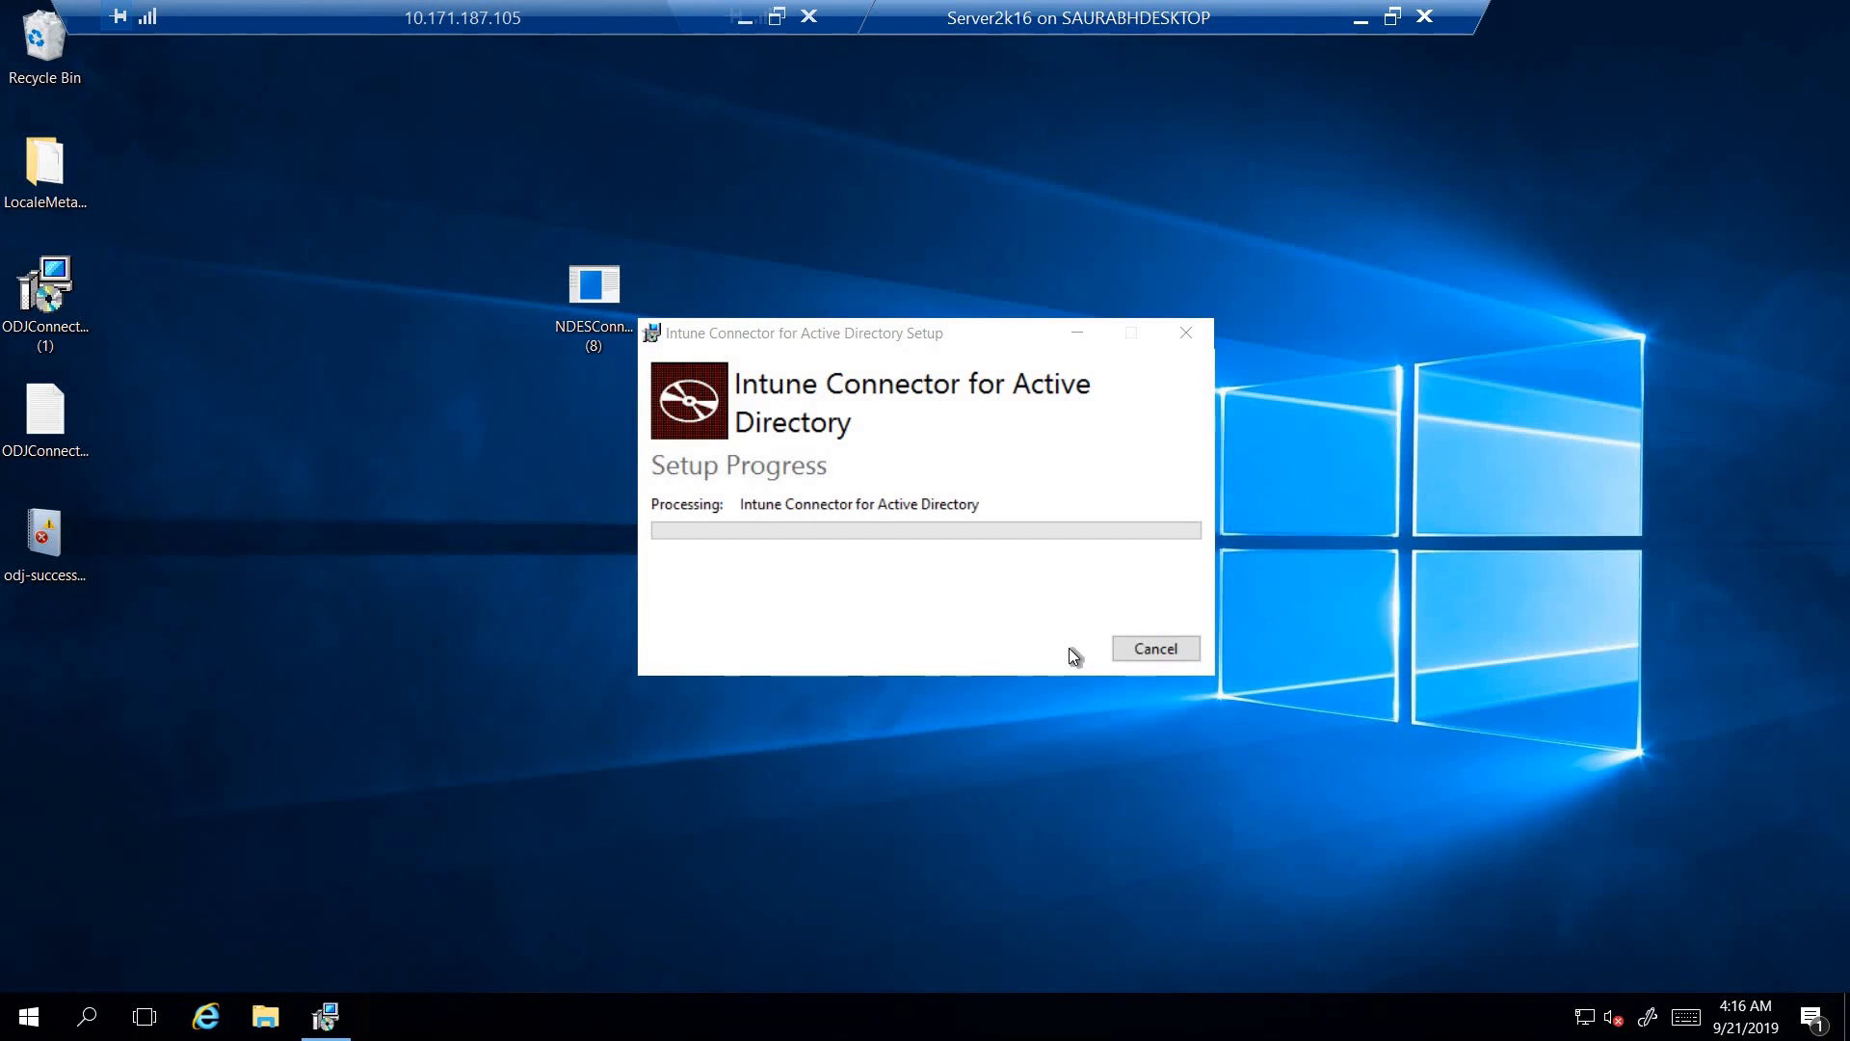
# - Delete the ODJConnectorUI, odj-successful-log and NDES connector (8) files from the Server2k16 desktop
pyautogui.click(49, 441)
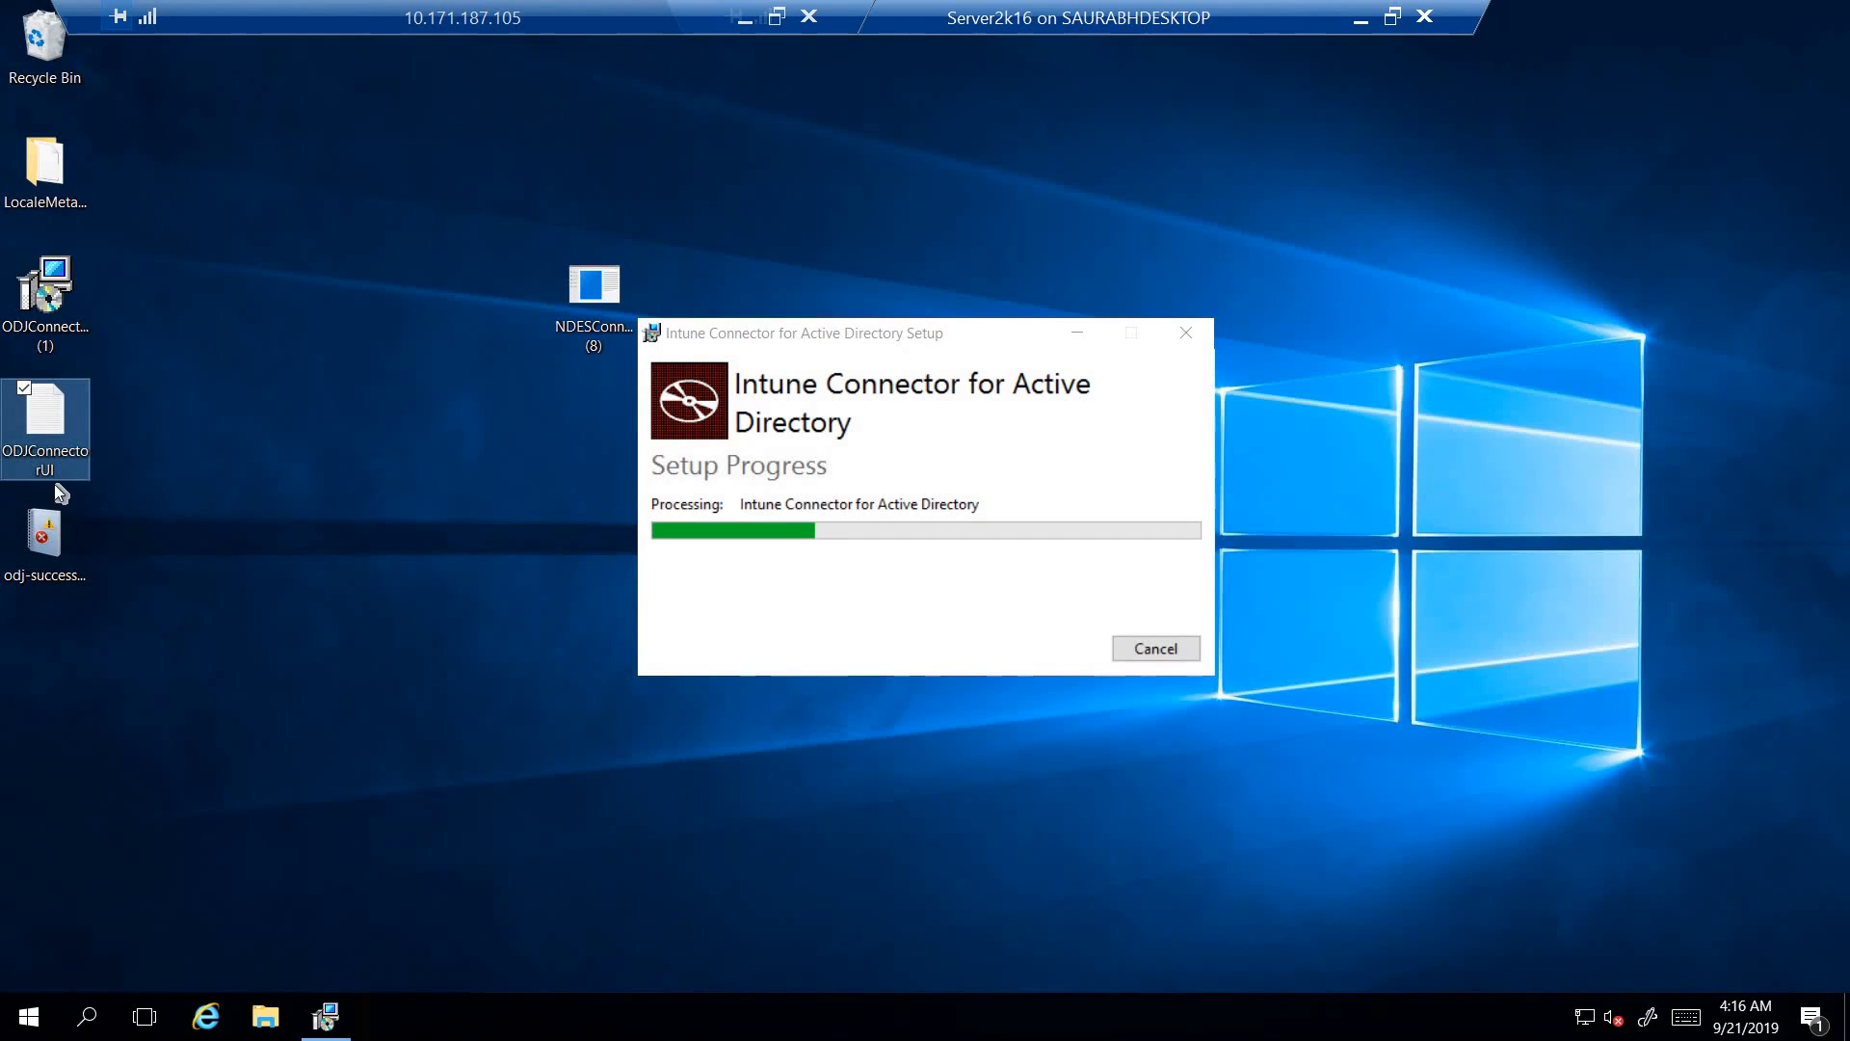
pyautogui.click(44, 559)
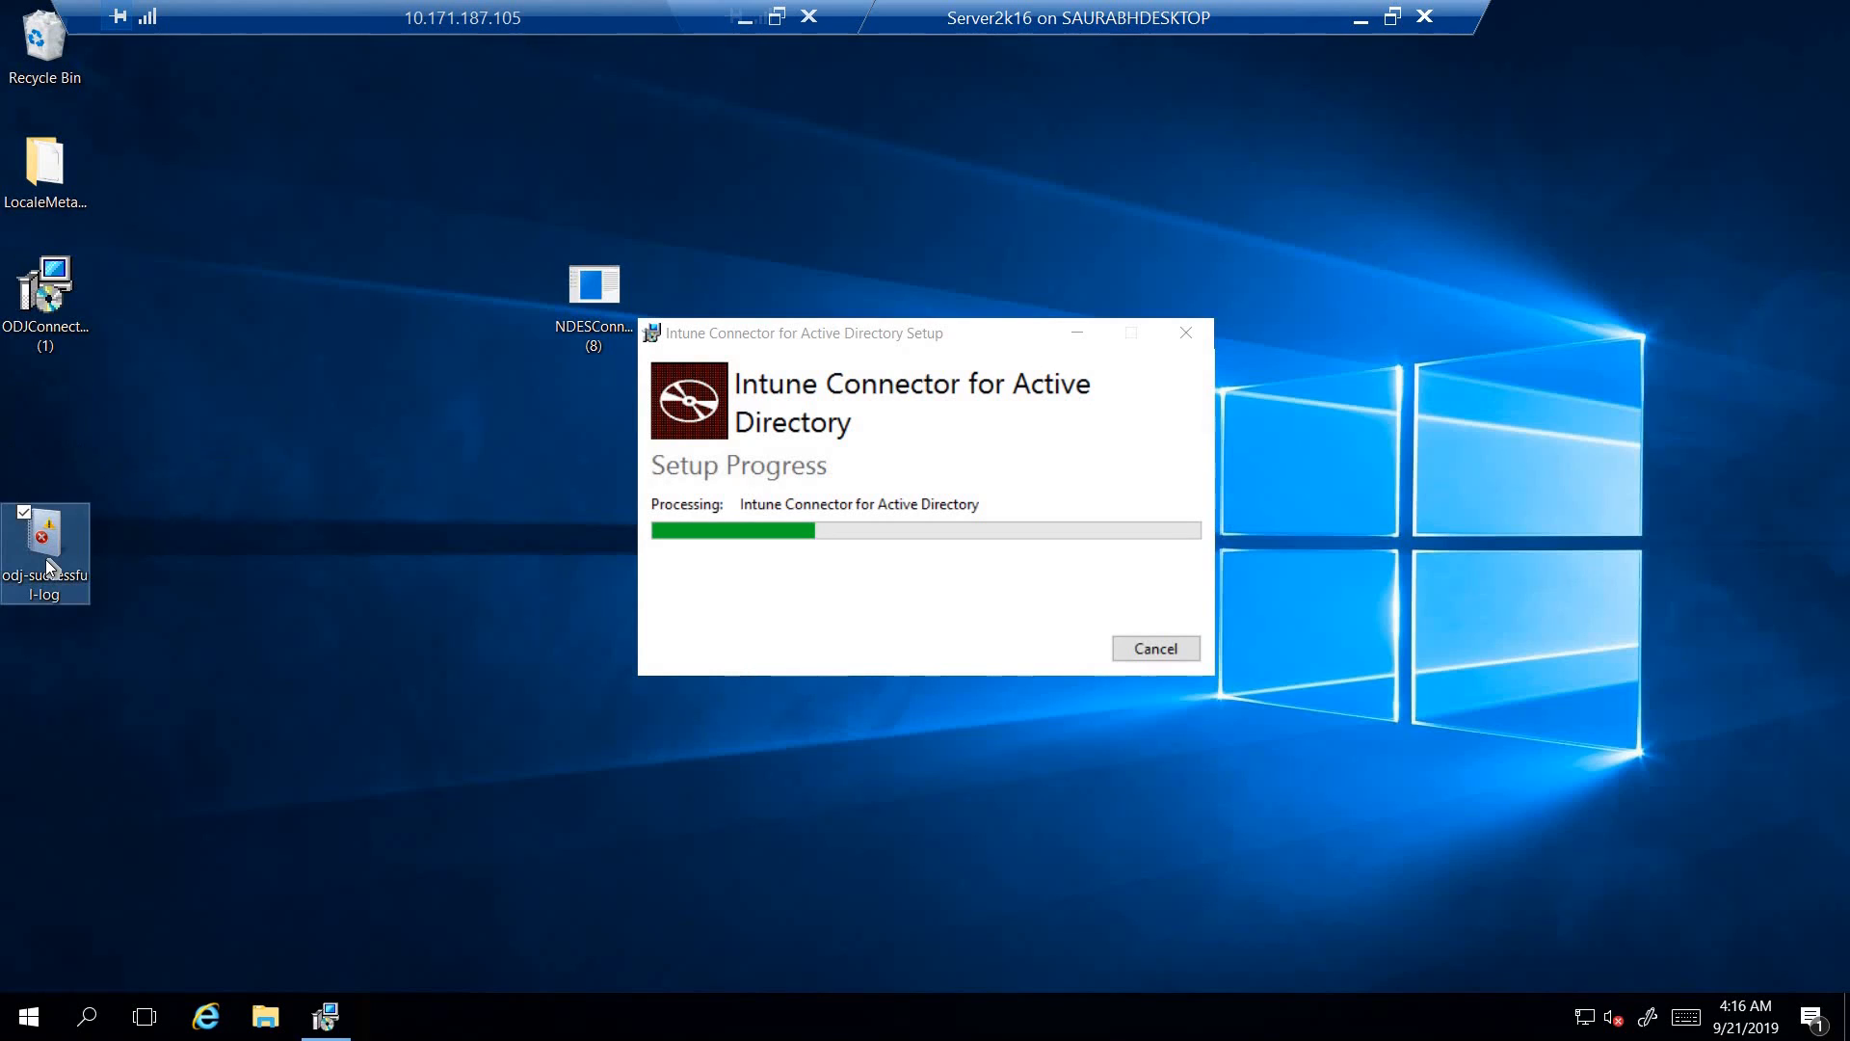
pyautogui.press('Delete')
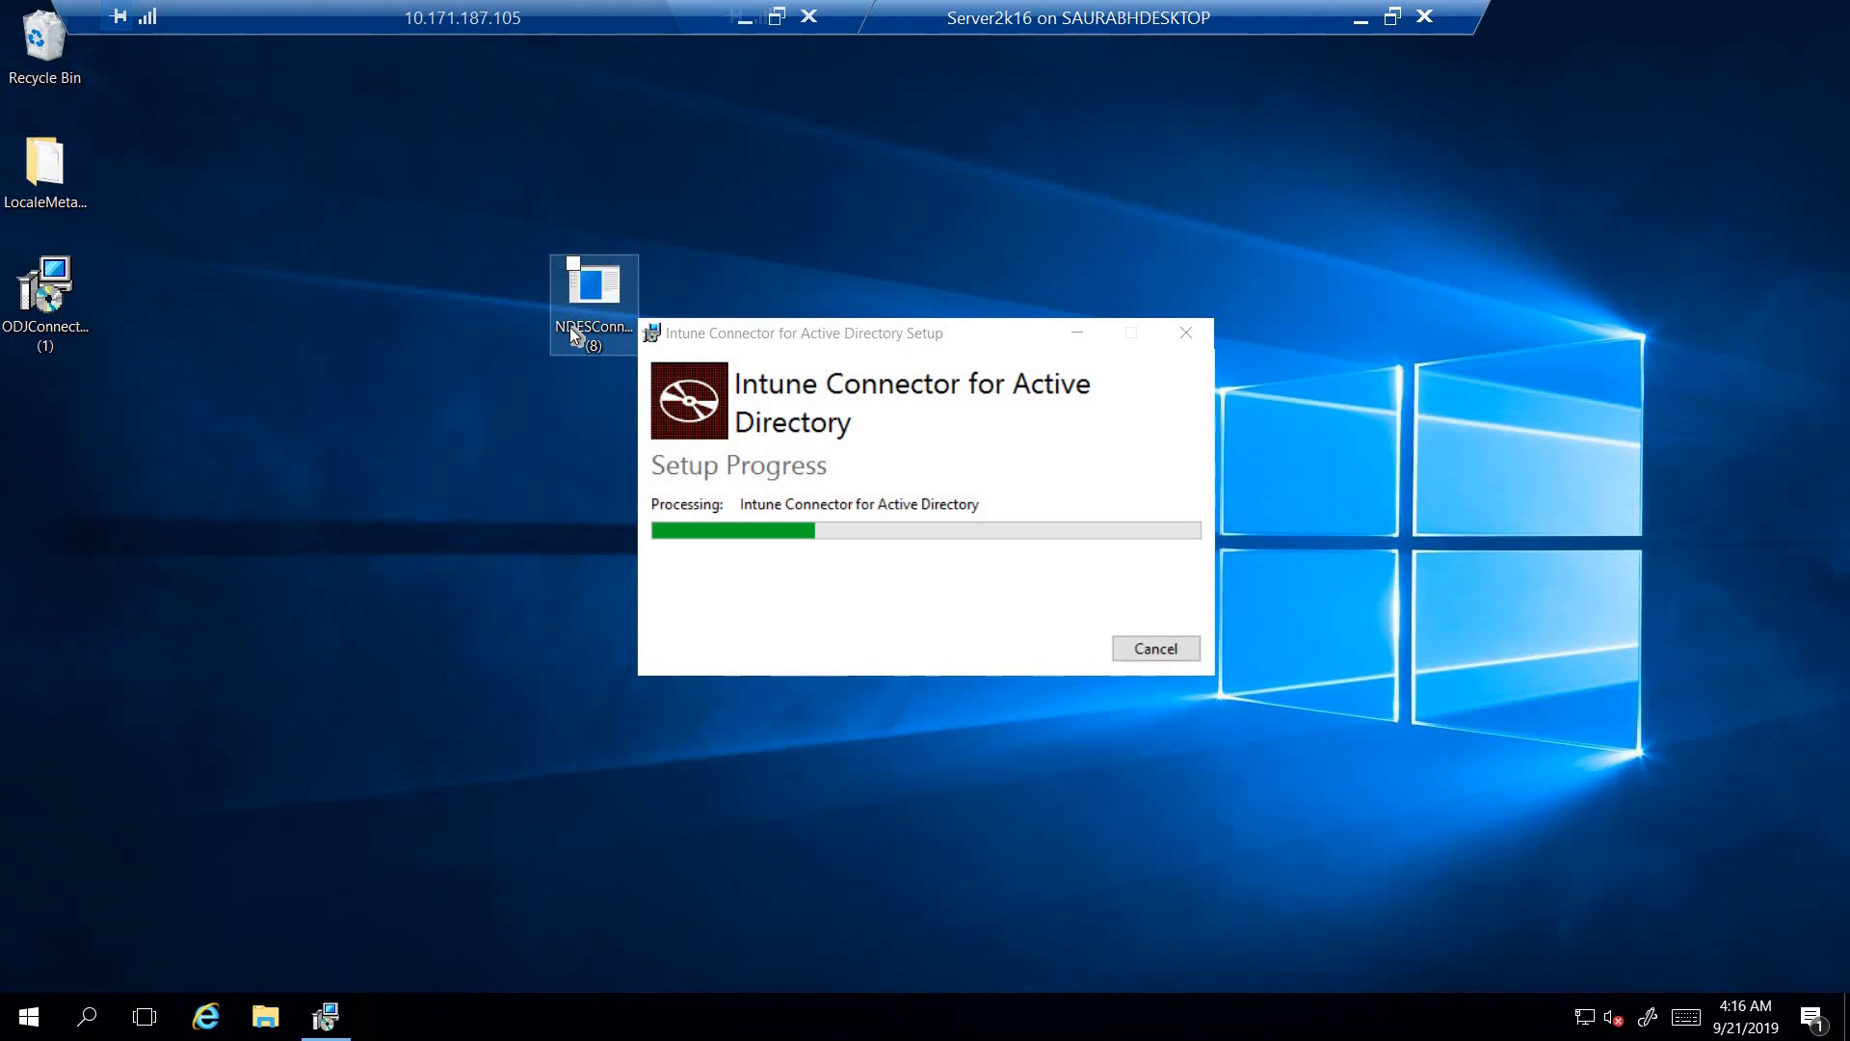
pyautogui.click(576, 335)
pyautogui.press('Delete')
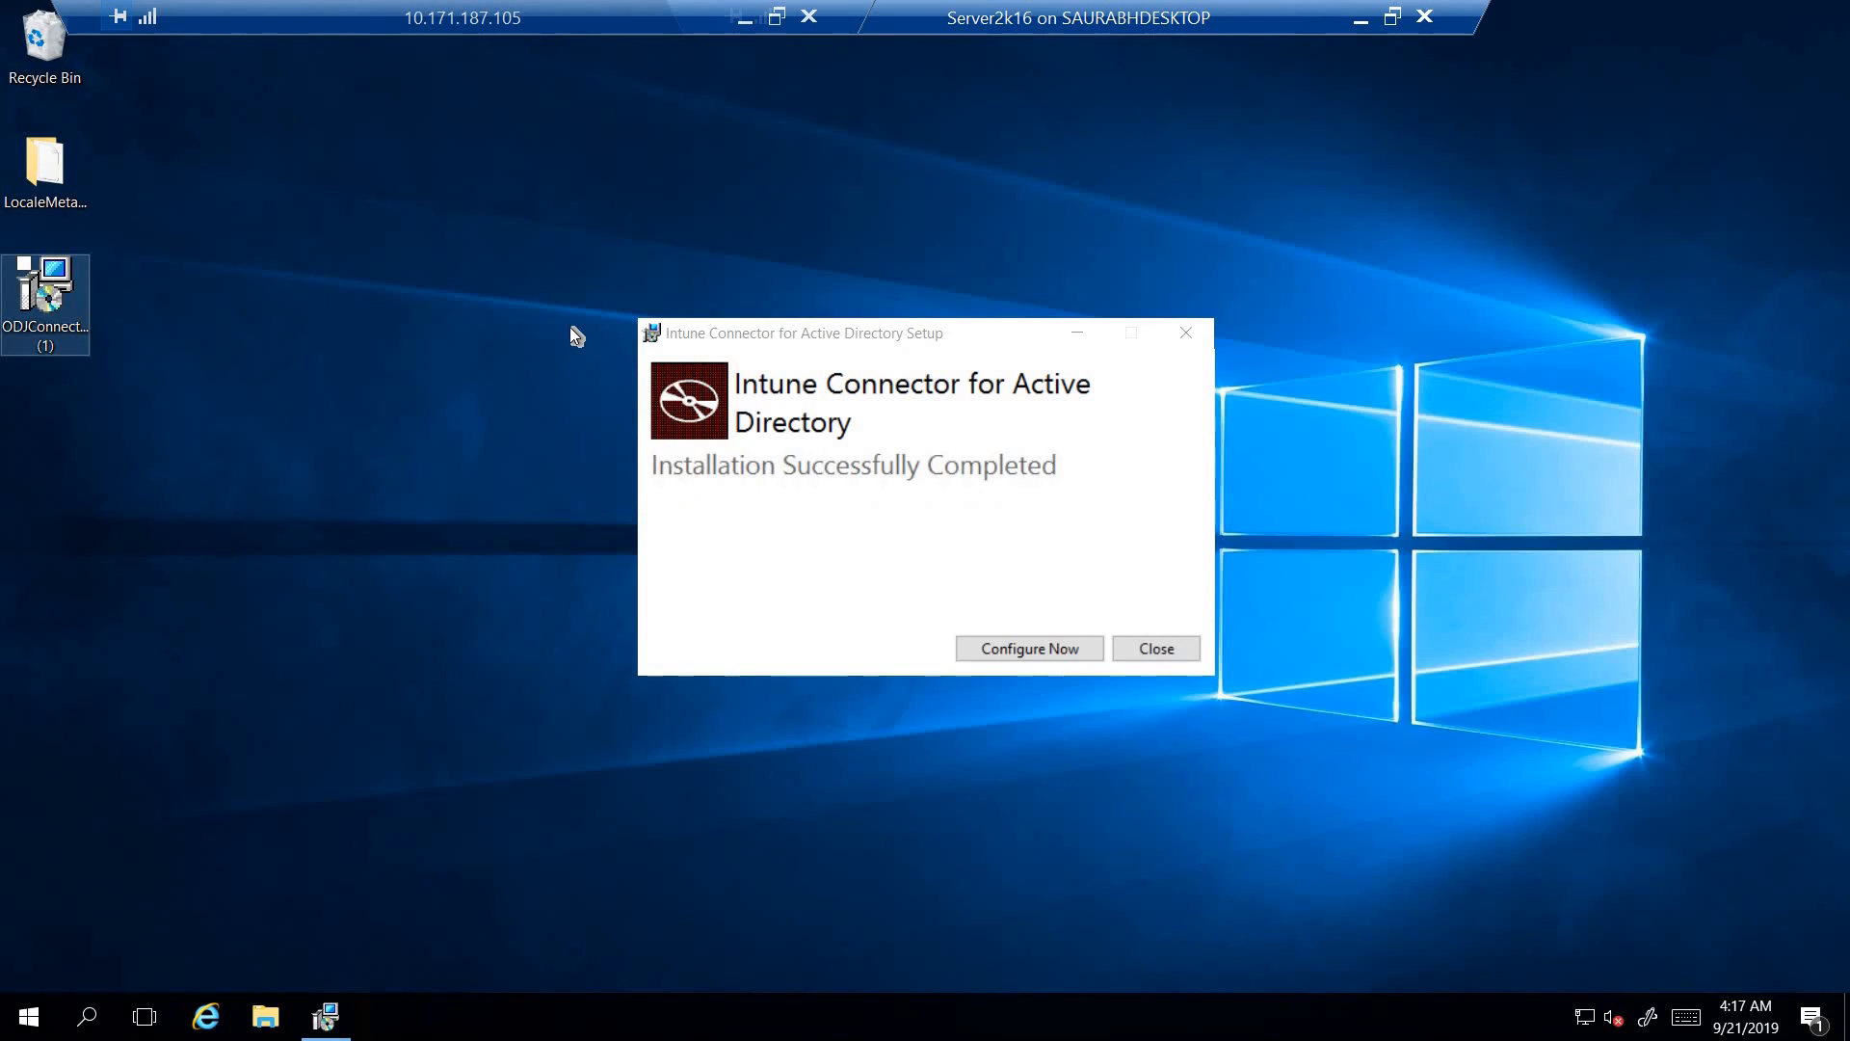
# - Start configuring the newly installed Intune Connector for Active Directory from its setup dialog
pyautogui.click(1058, 651)
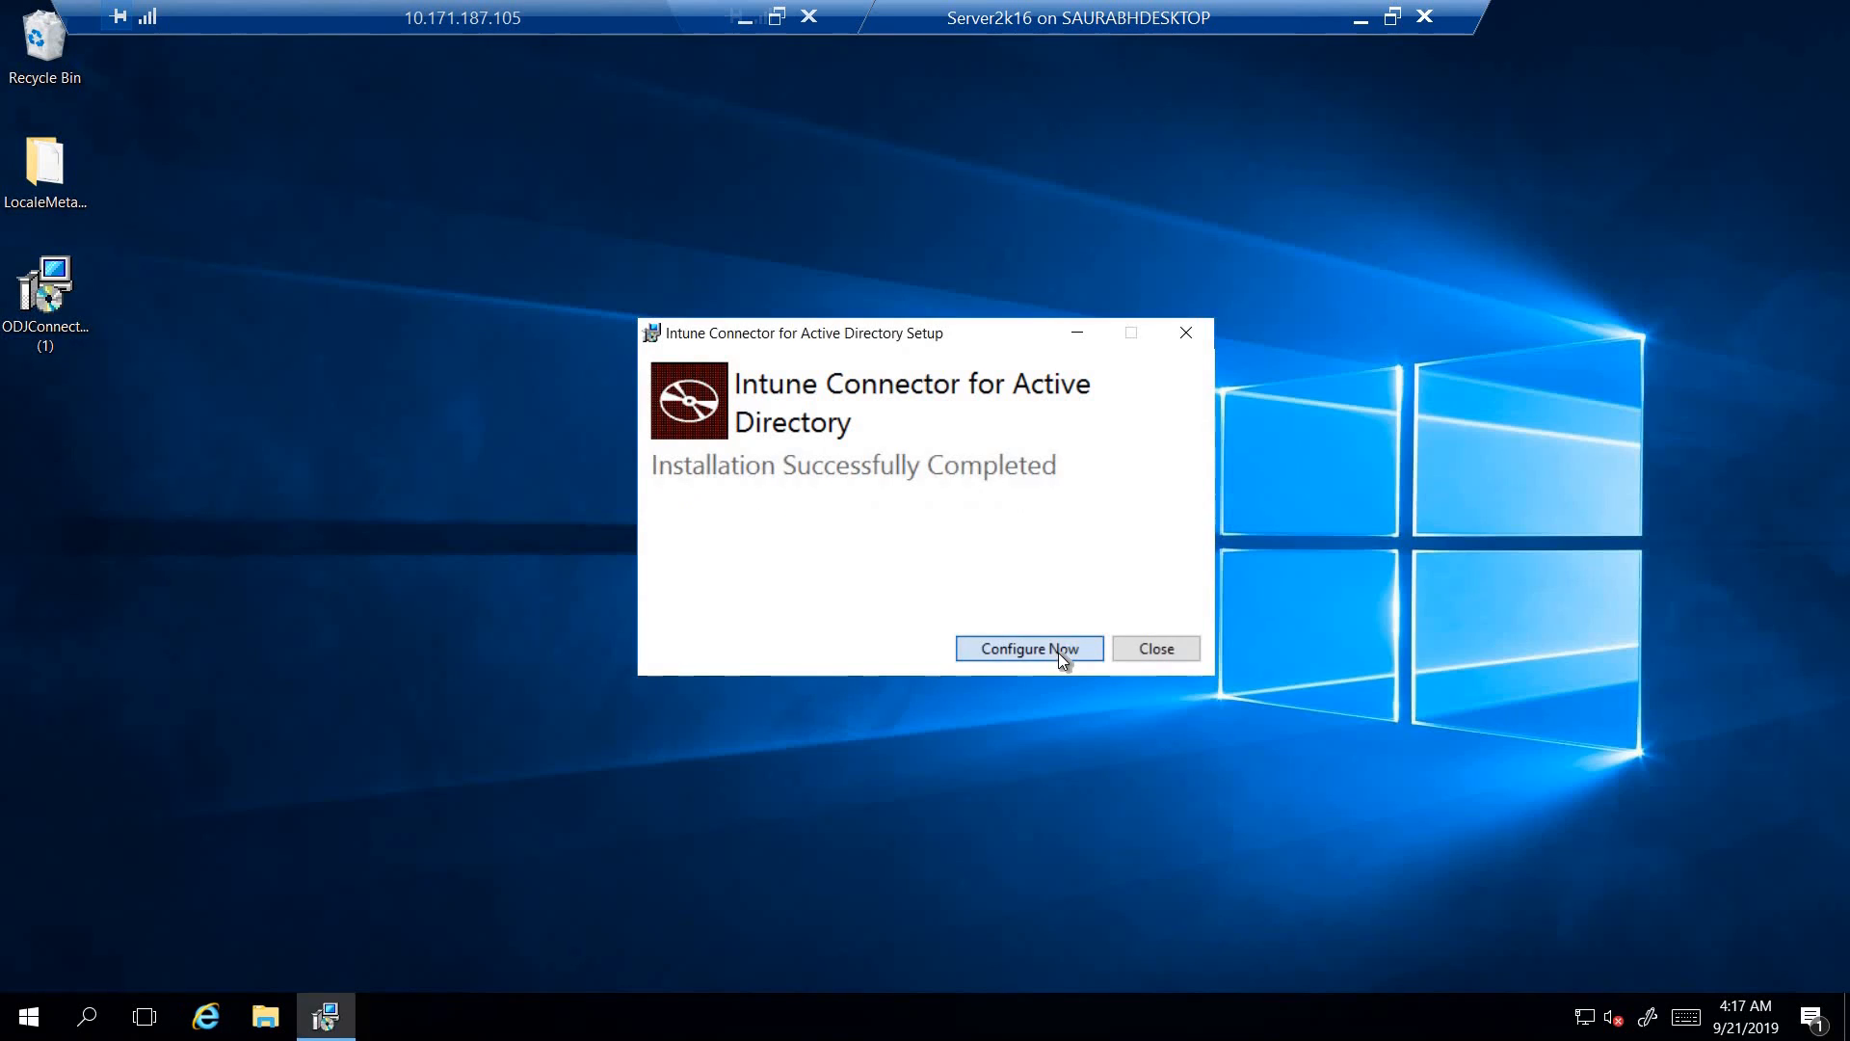
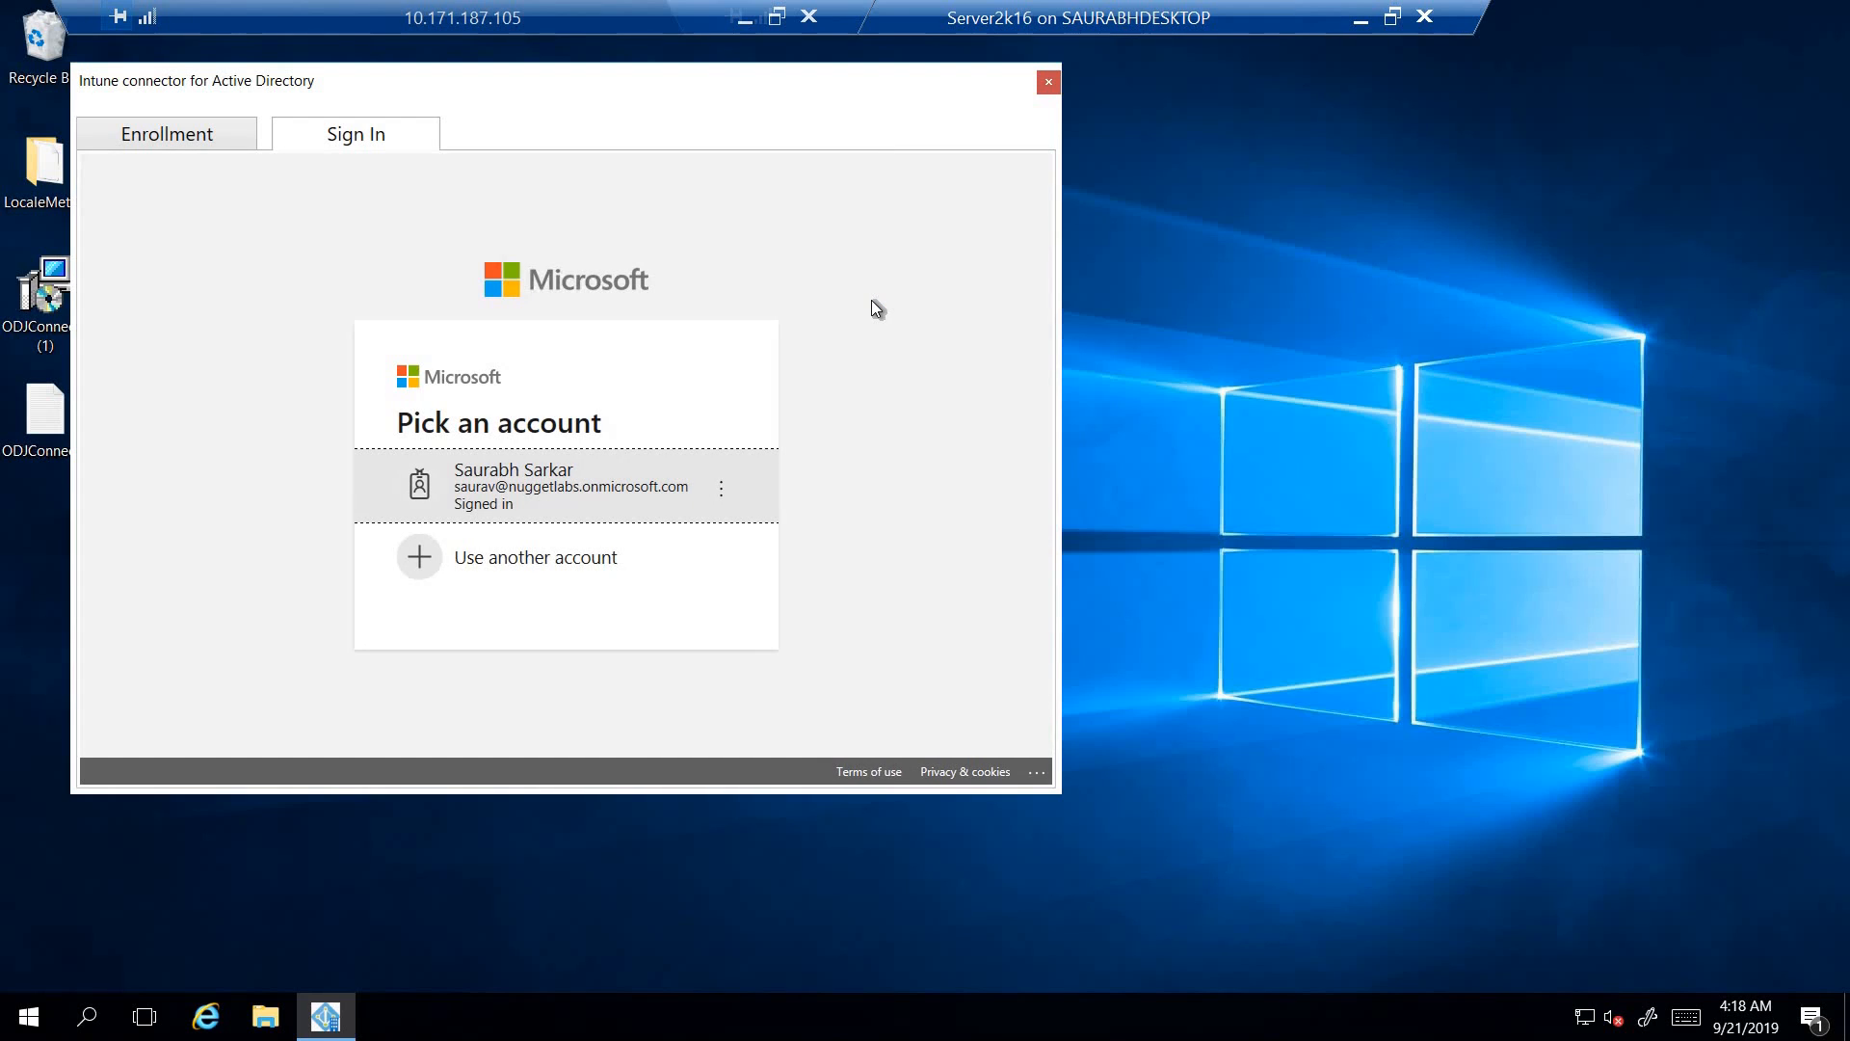
# - Enroll the Intune Connector for Active Directory with the already signed-in Microsoft account and close the connector window
pyautogui.click(534, 493)
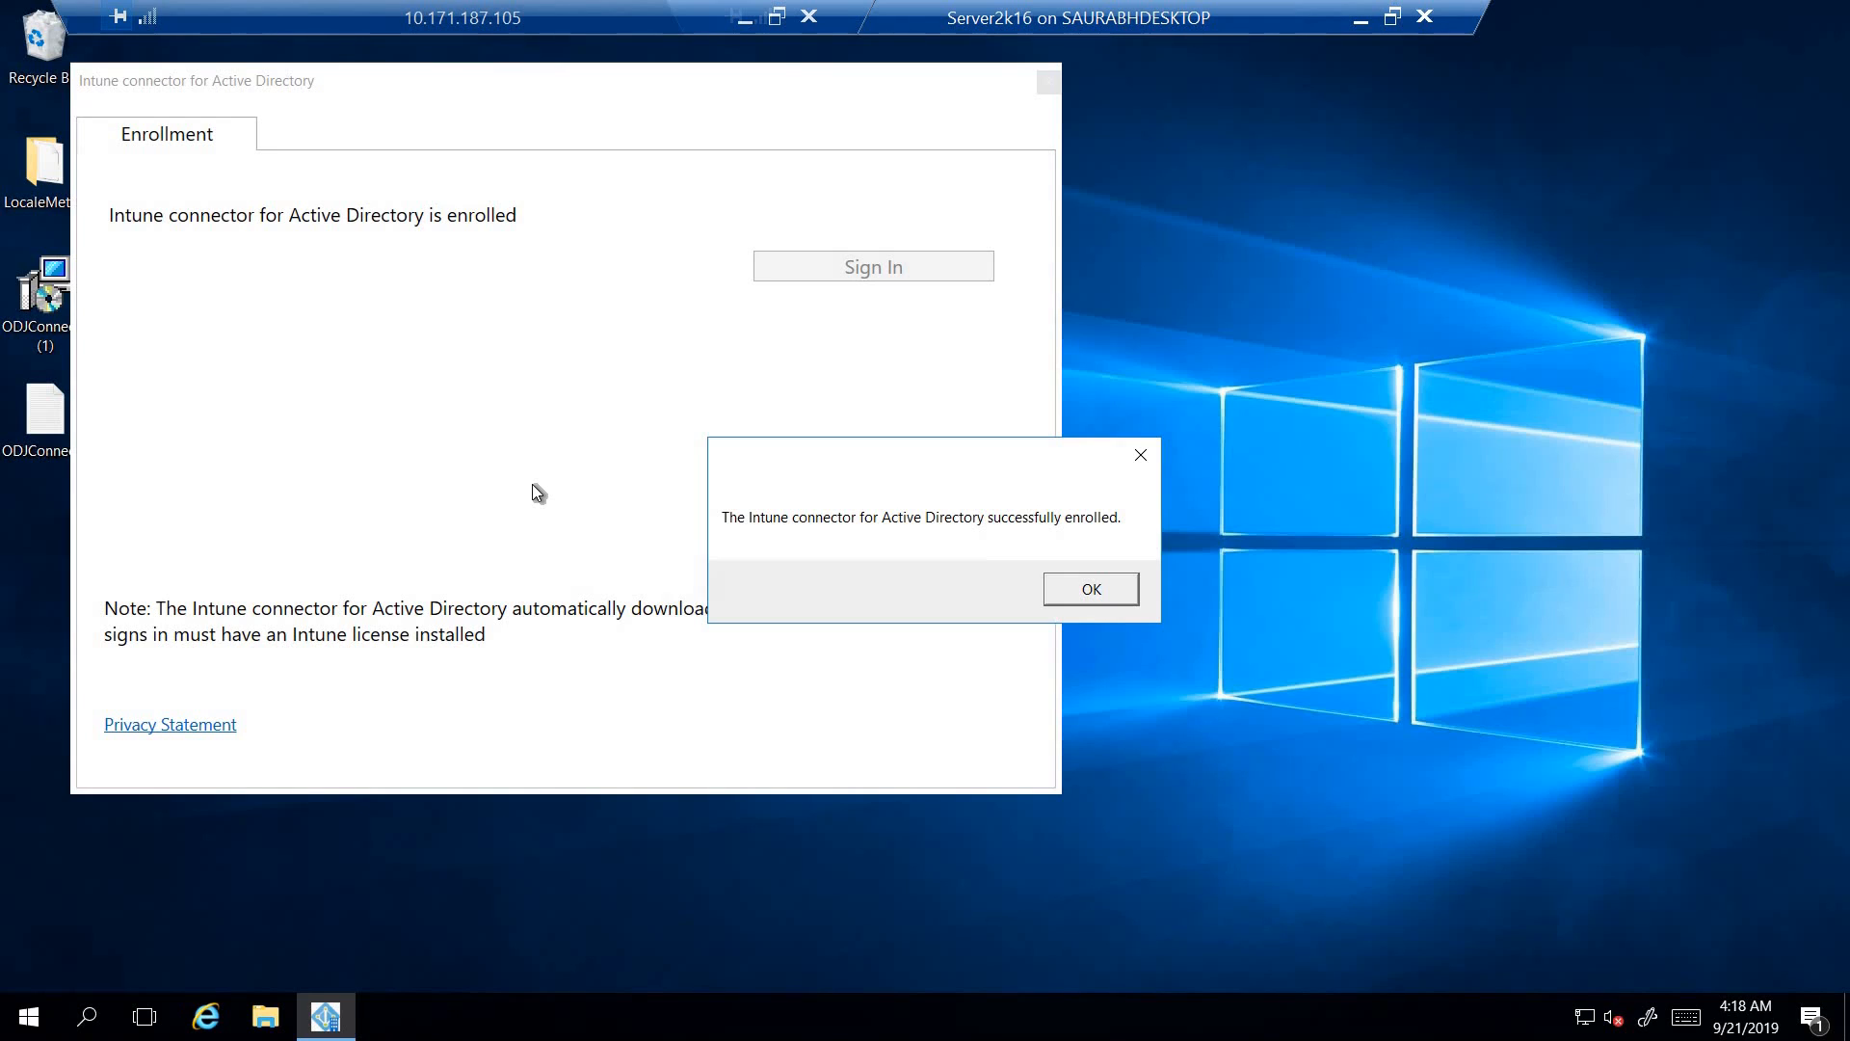
pyautogui.click(1096, 589)
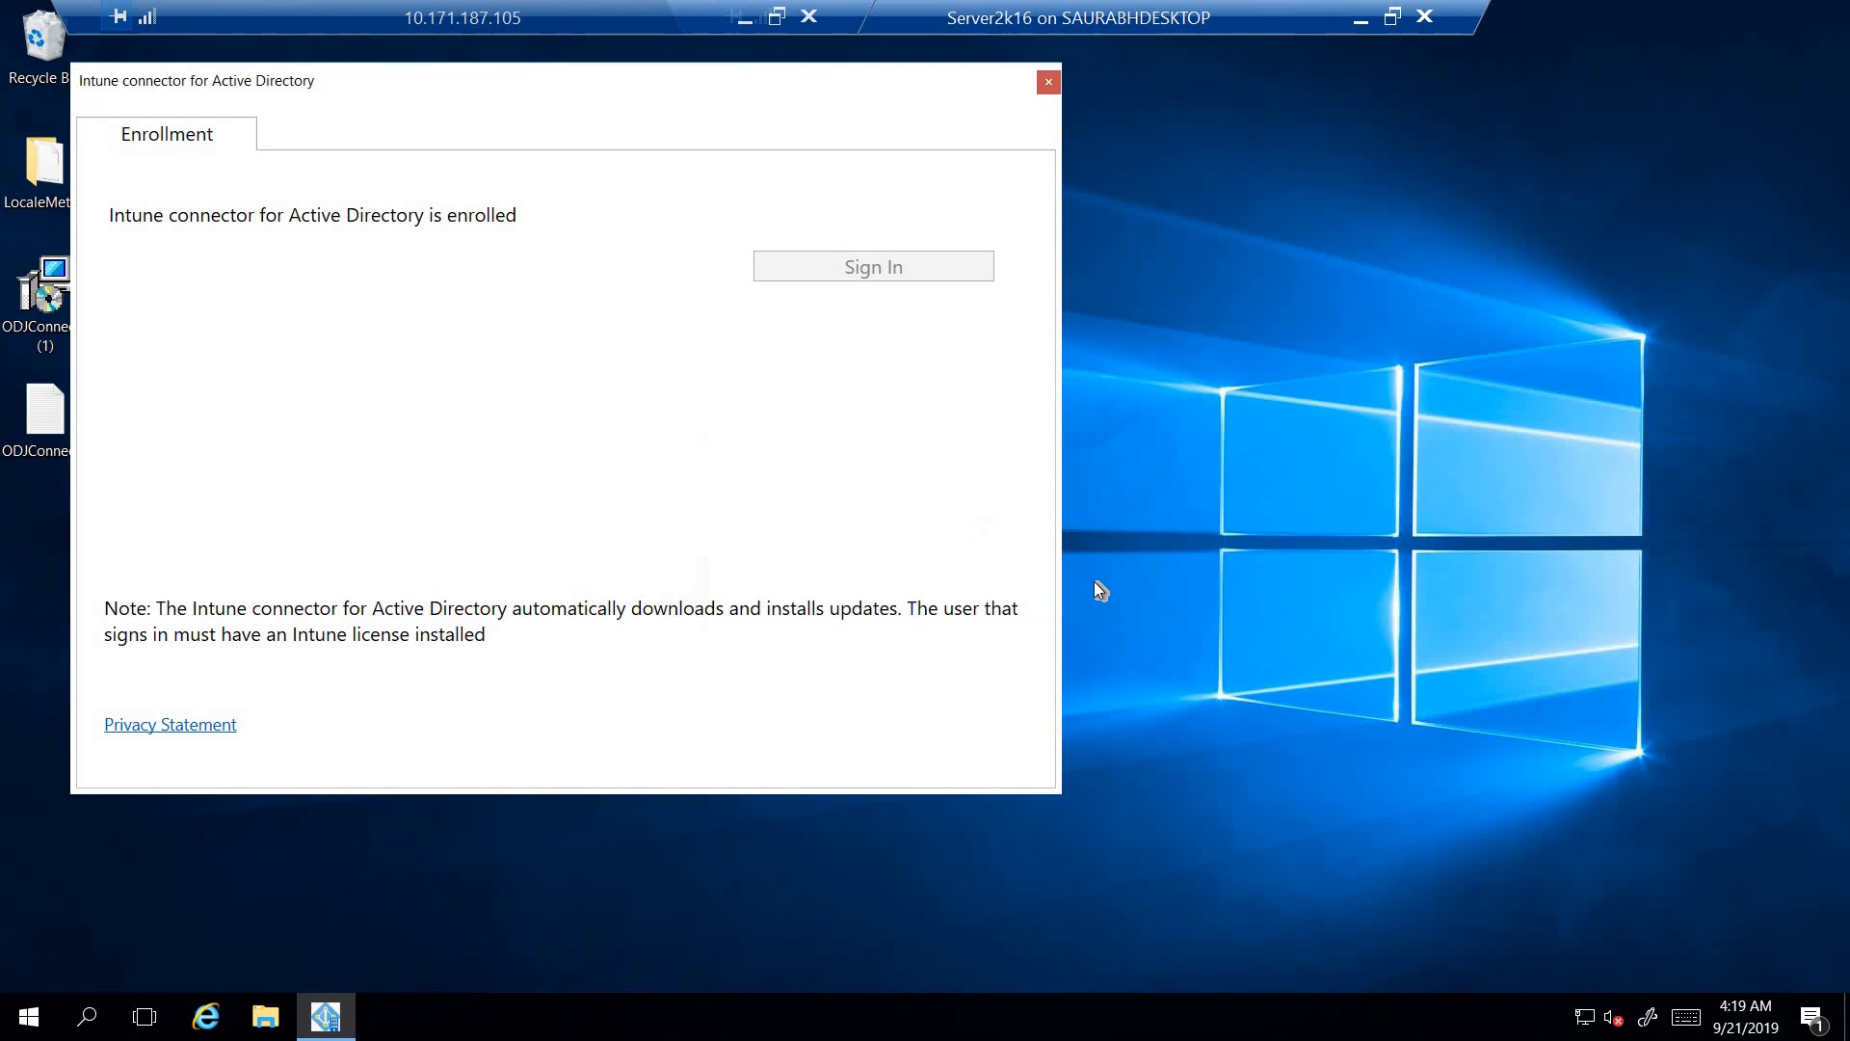
pyautogui.click(1052, 83)
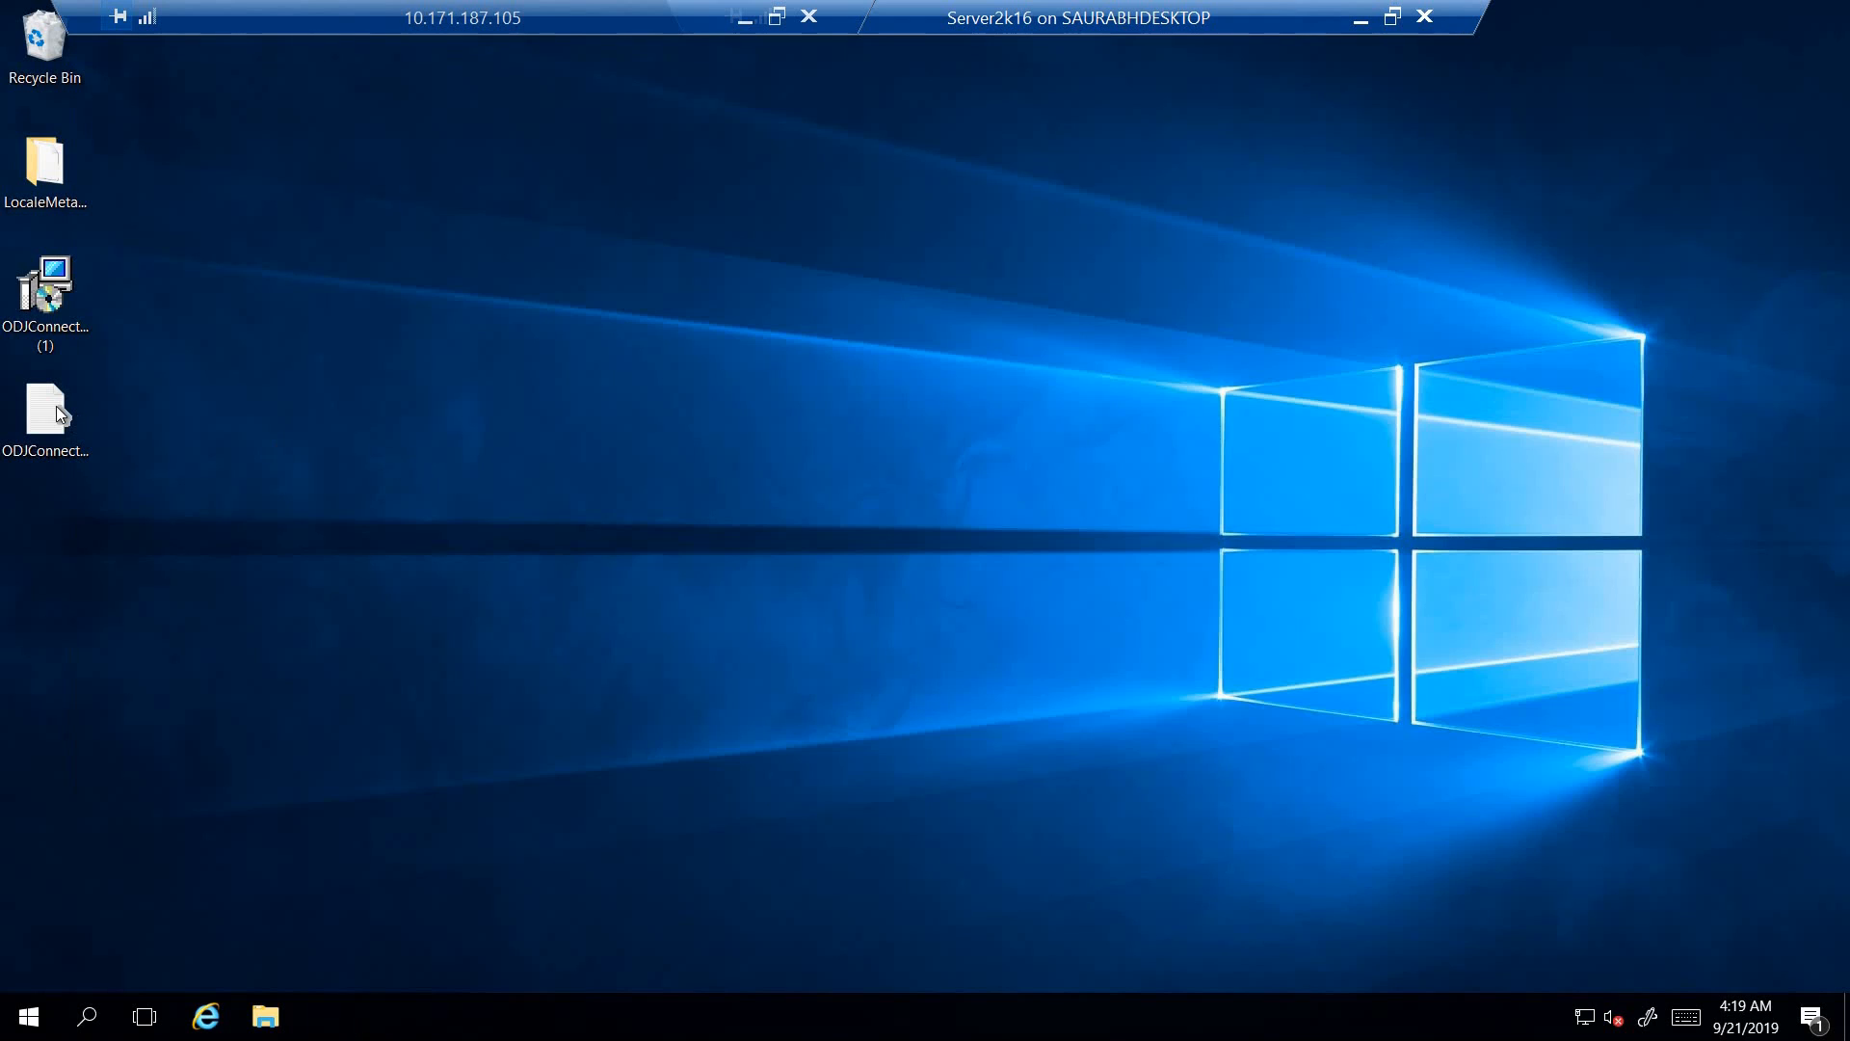
# - Open the ODJConnectorUI log from the desktop, examine the last entry's enrollment result and timestamp, and close the log
pyautogui.click(56, 406)
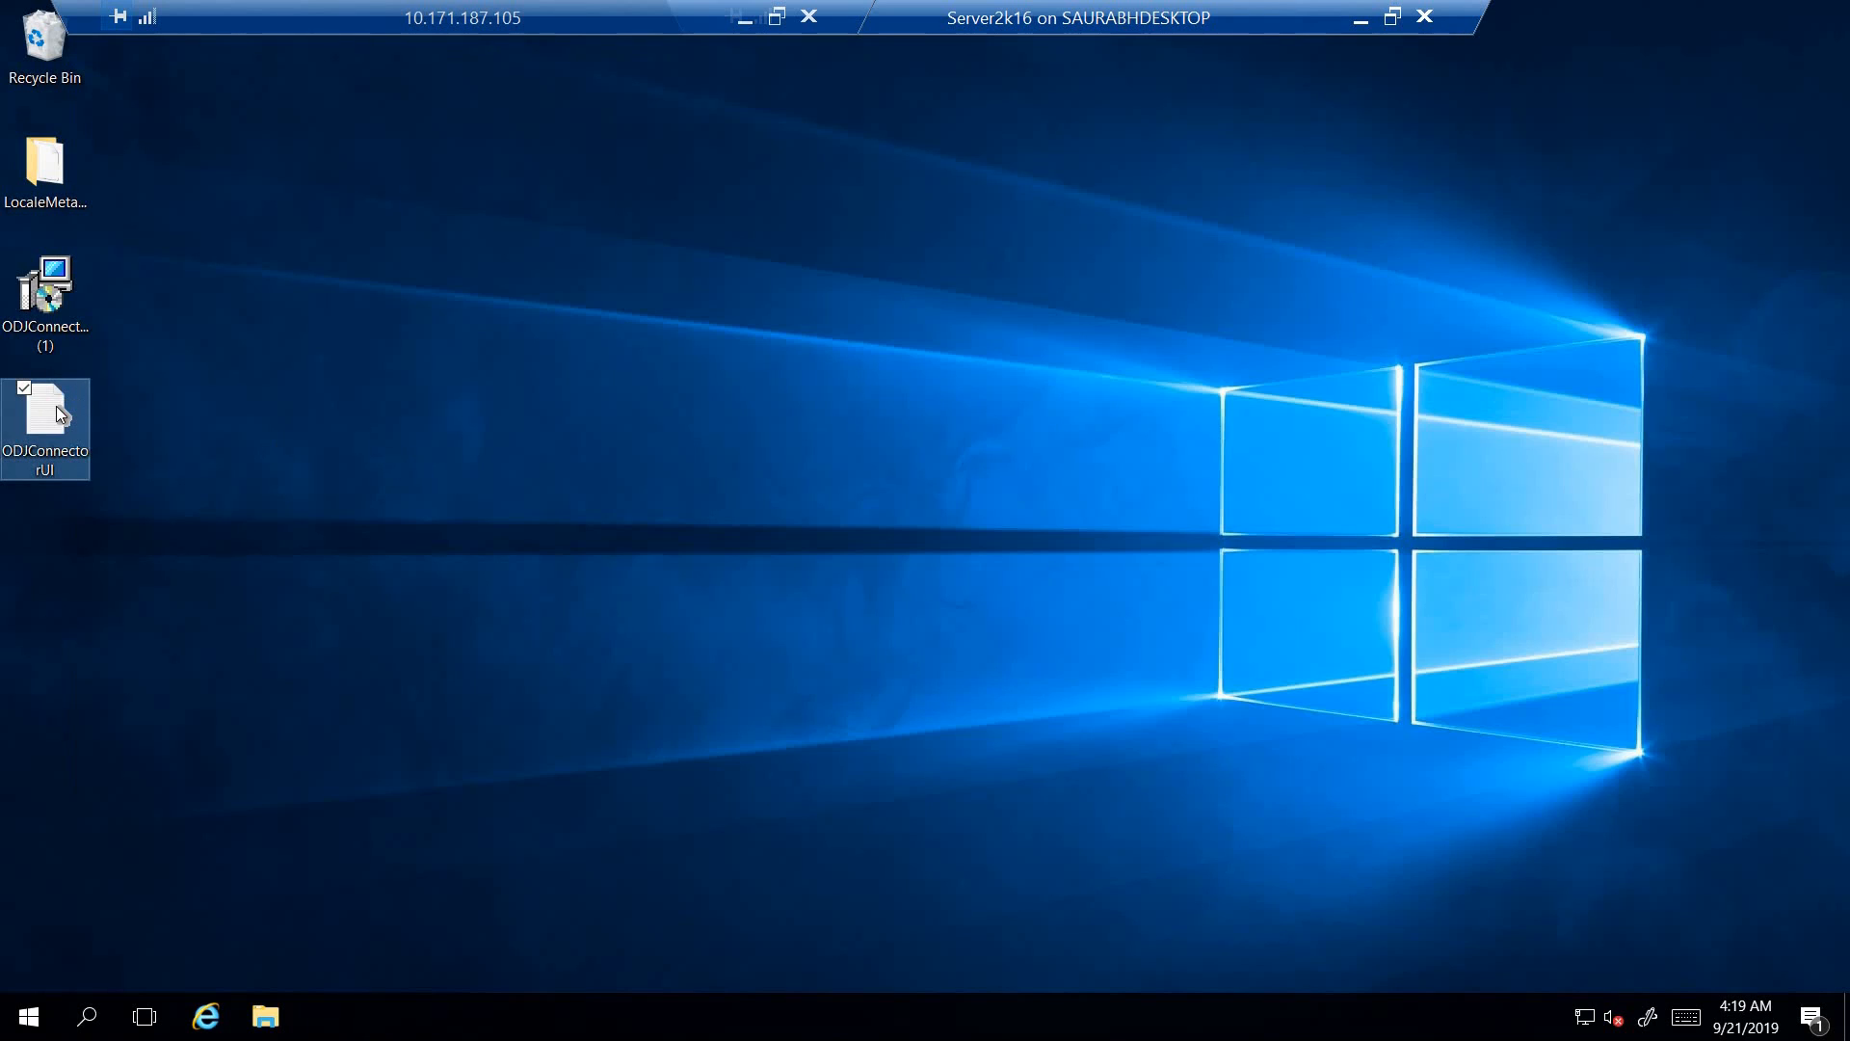
pyautogui.doubleClick(56, 406)
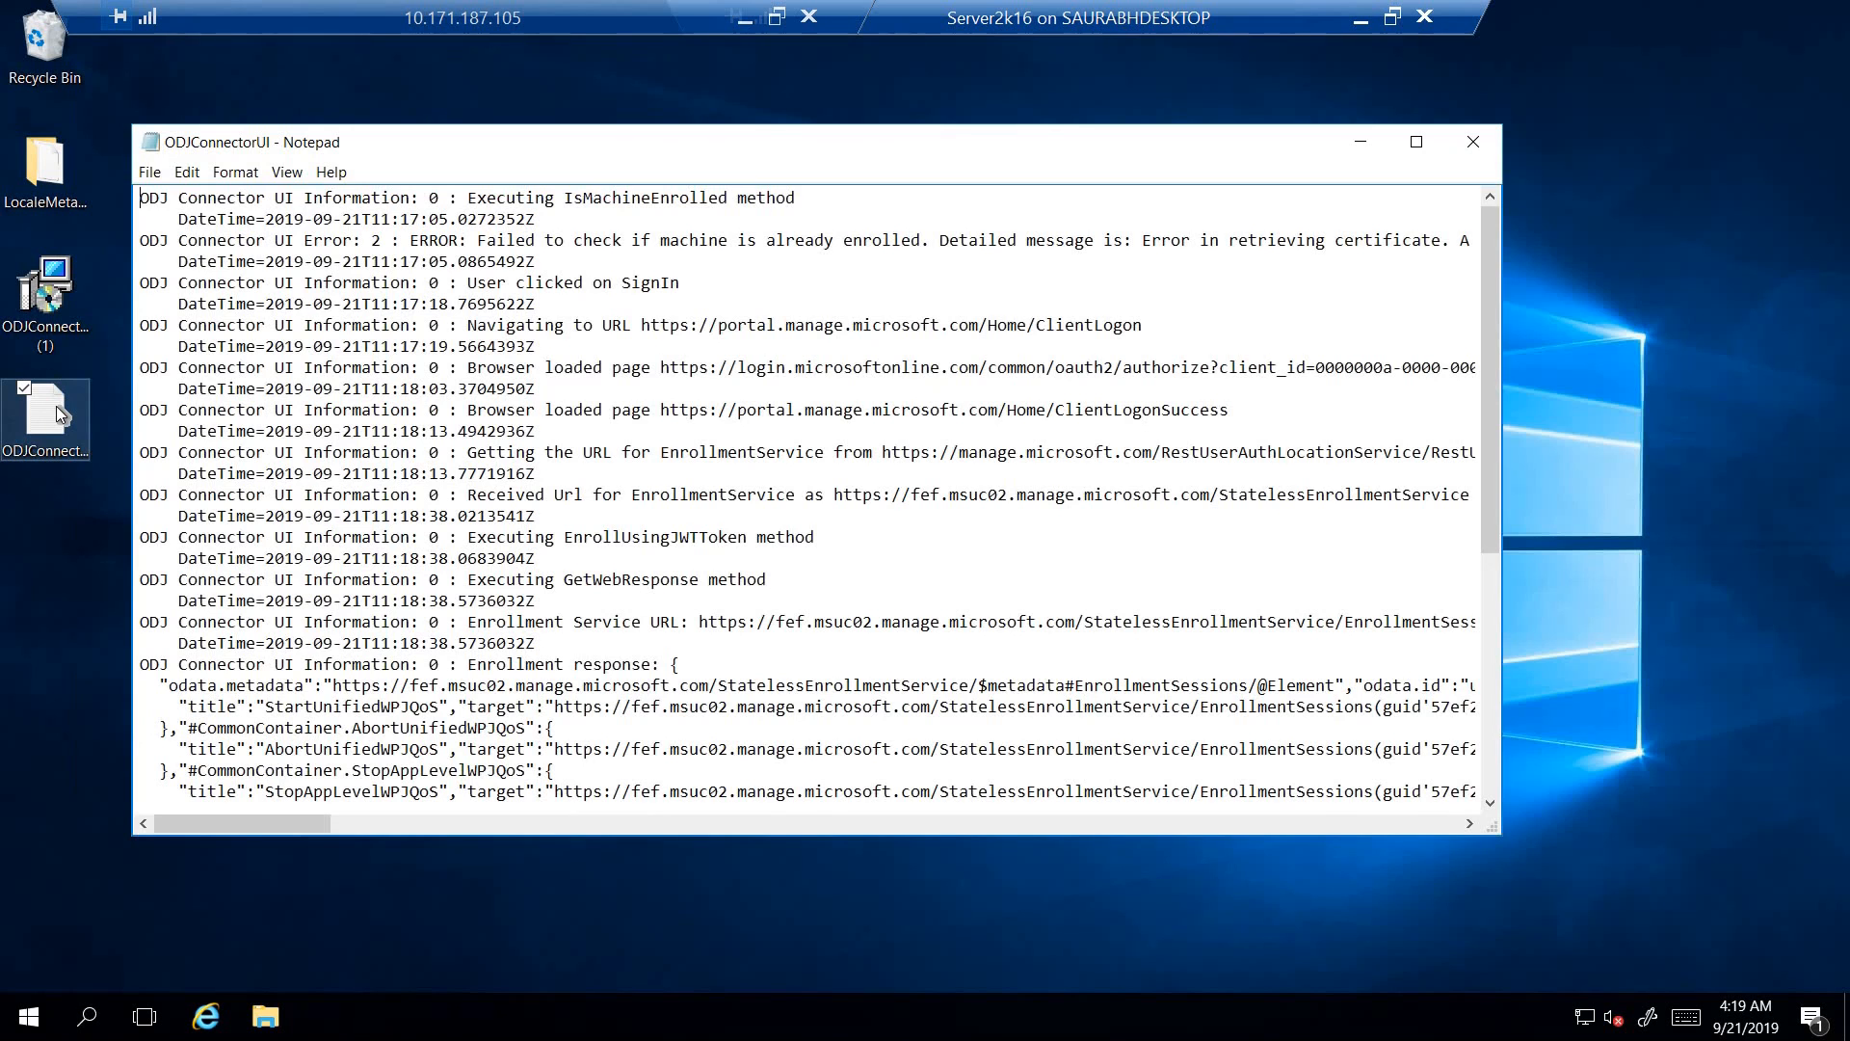
pyautogui.click(1416, 142)
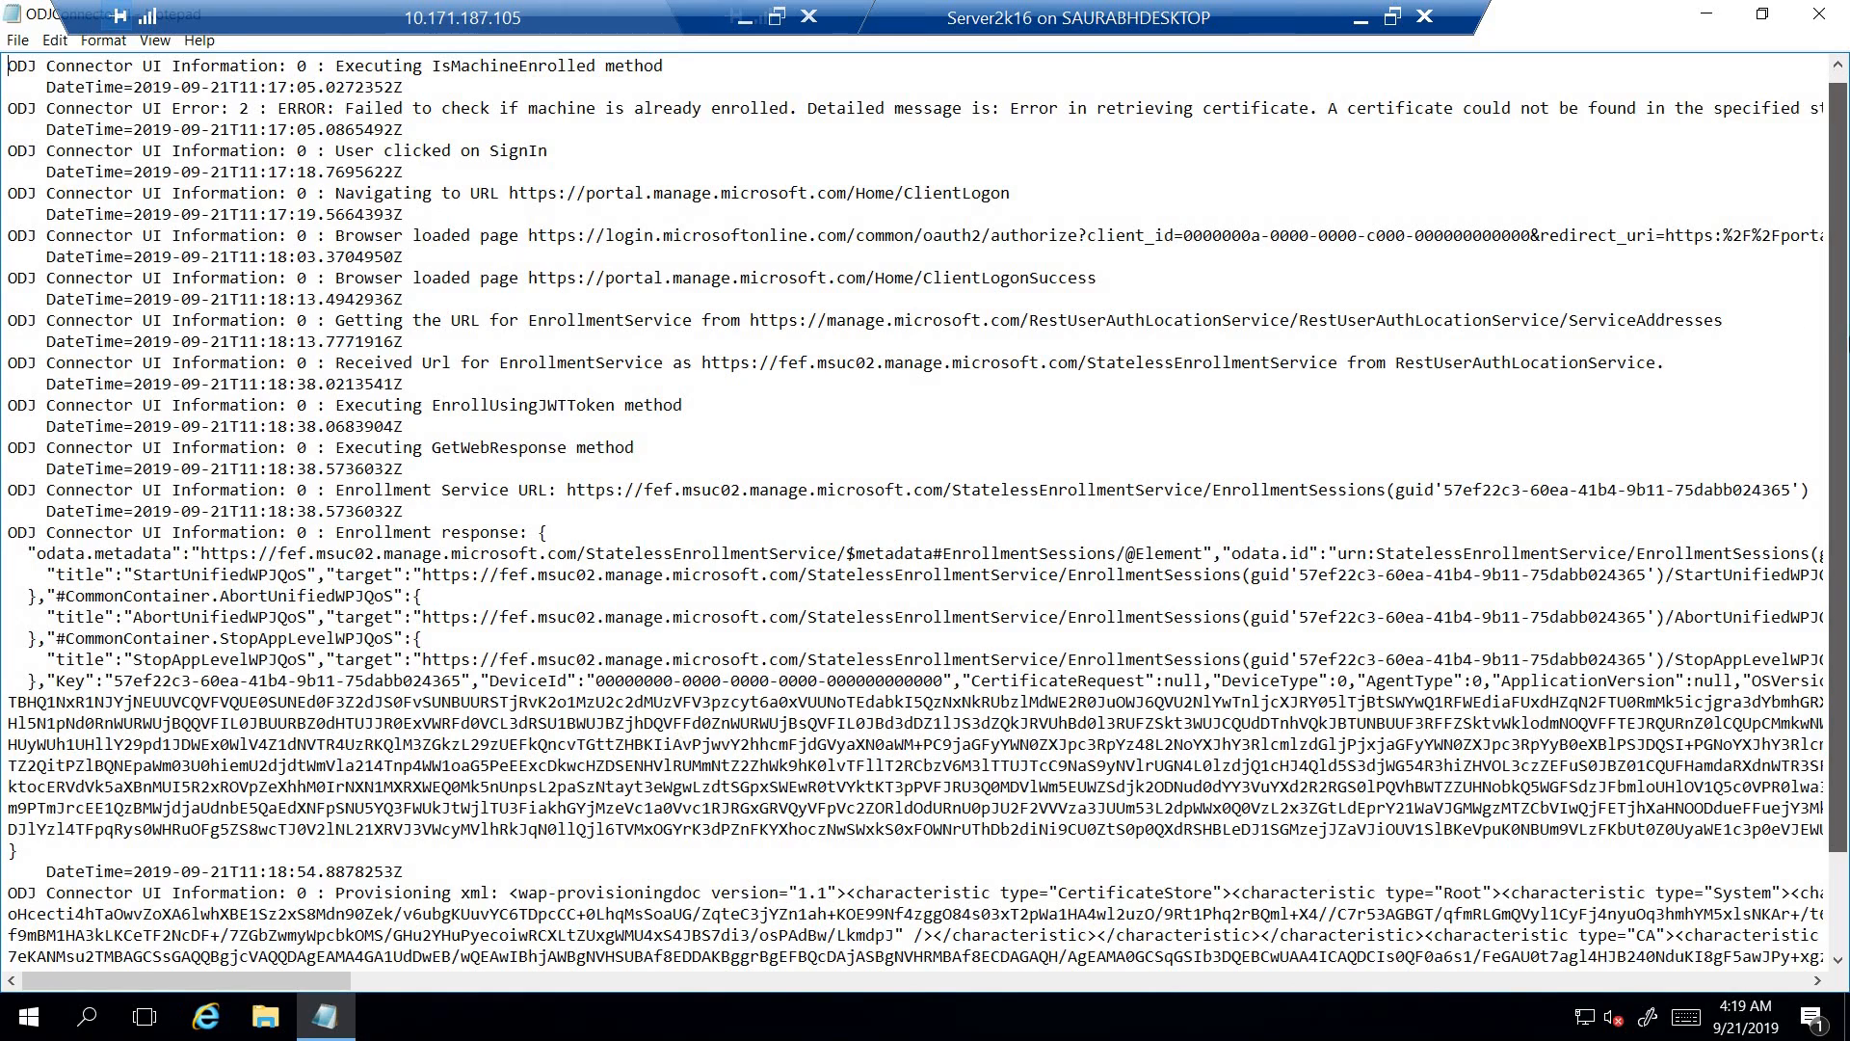
pyautogui.scroll(-1, 1842, 289)
pyautogui.moveTo(1848, 387); pyautogui.dragTo(1848, 473)
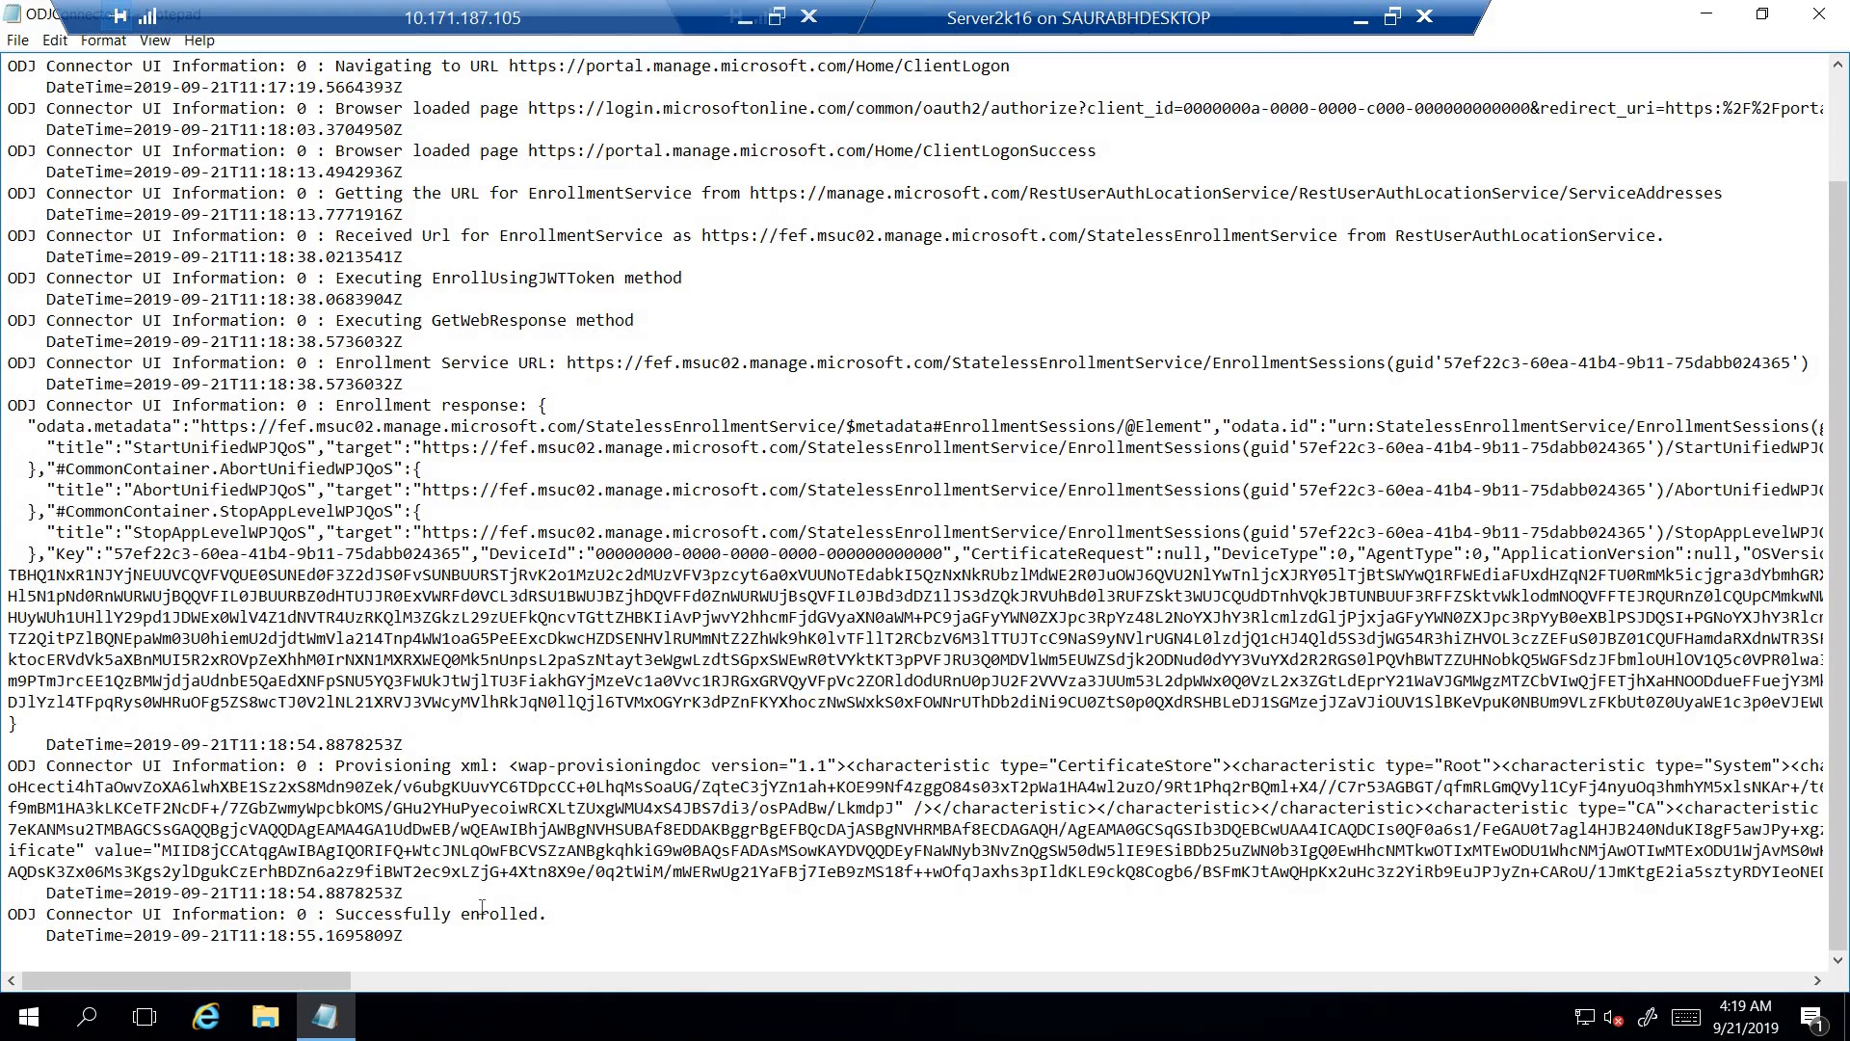
pyautogui.moveTo(336, 914); pyautogui.dragTo(548, 913)
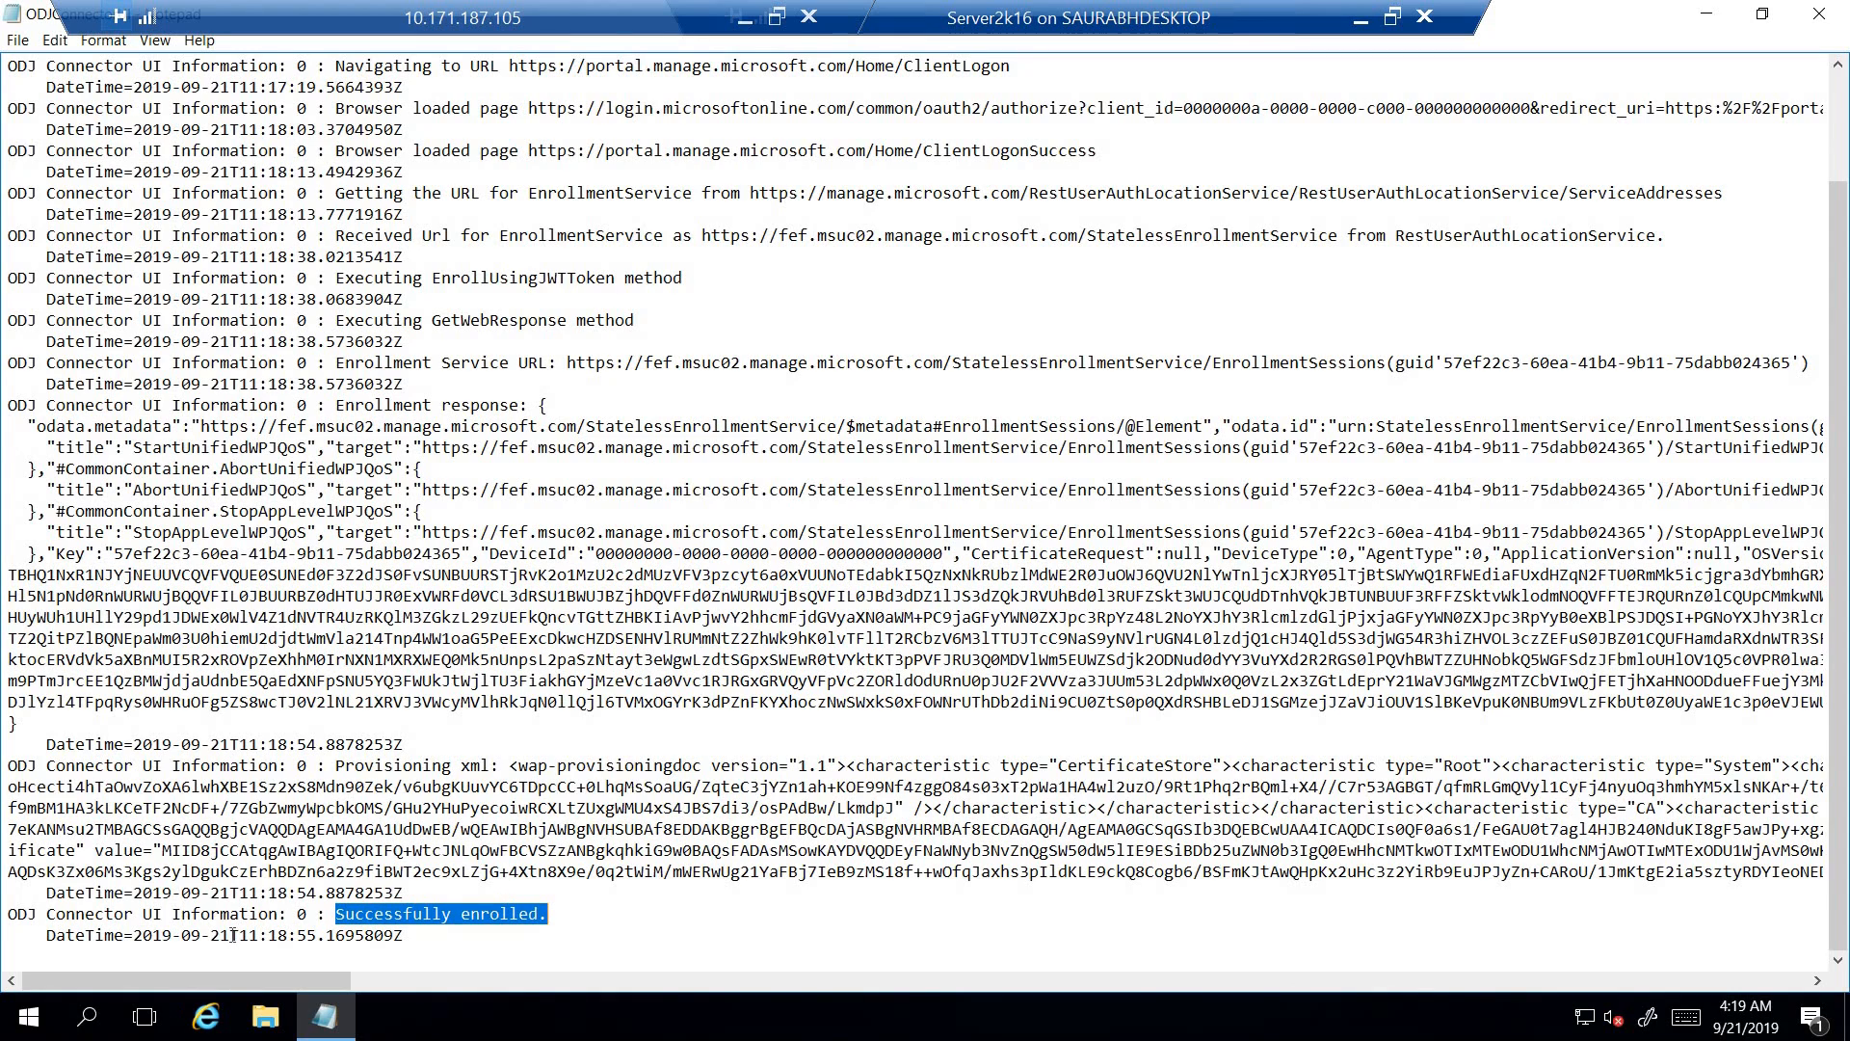
pyautogui.moveTo(239, 935); pyautogui.dragTo(402, 935)
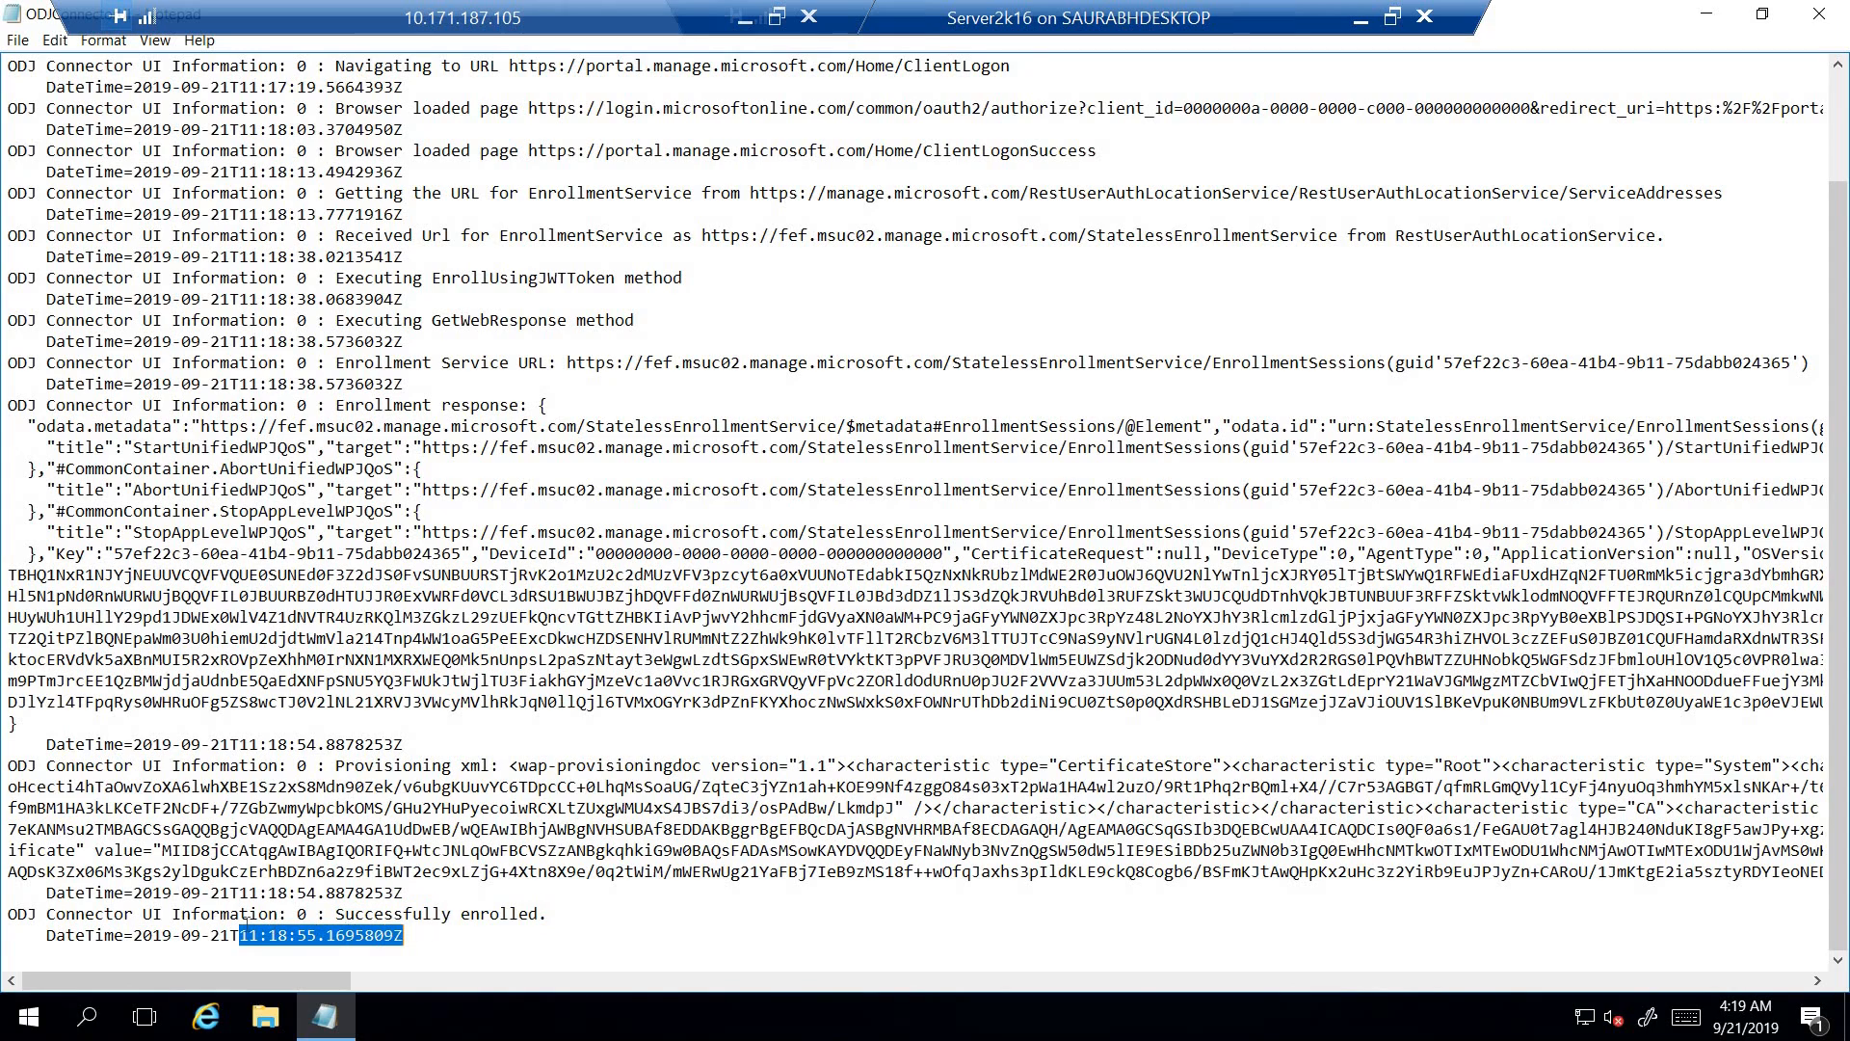
pyautogui.moveTo(173, 935); pyautogui.dragTo(229, 934)
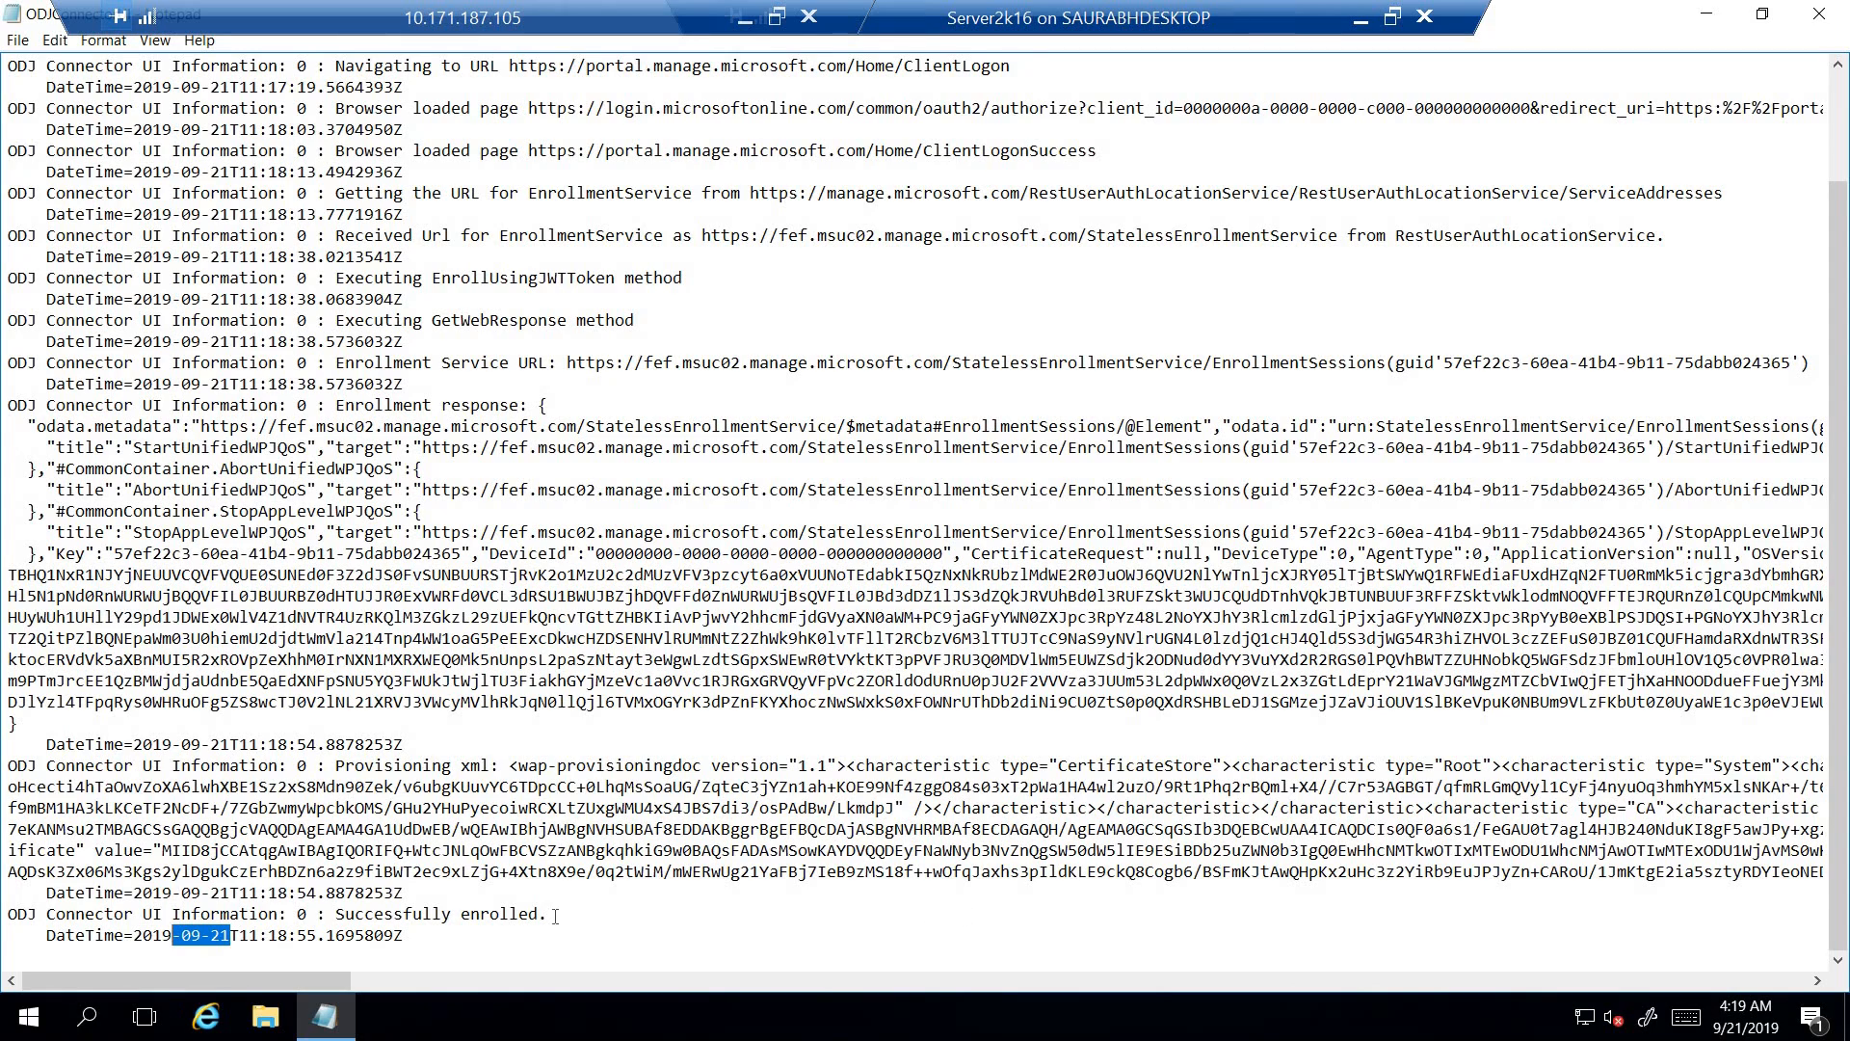
pyautogui.moveTo(555, 915); pyautogui.dragTo(7, 913)
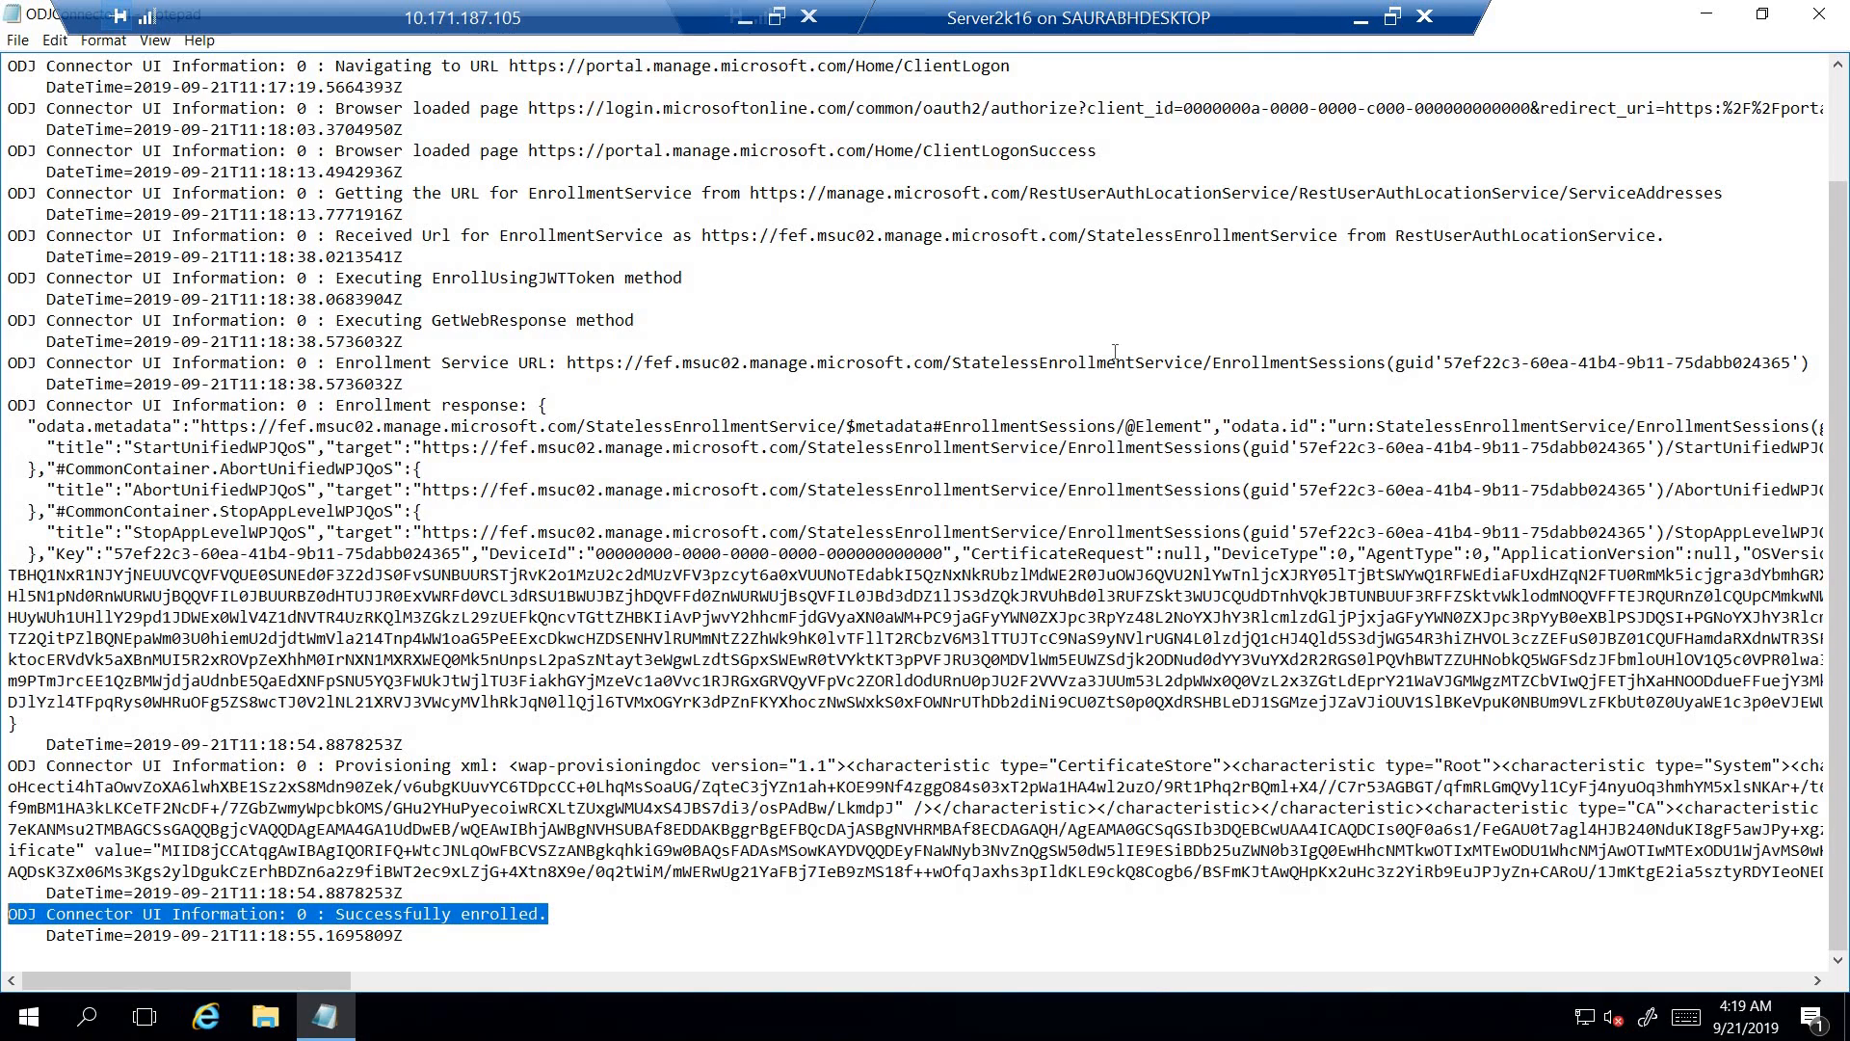
pyautogui.click(1835, 19)
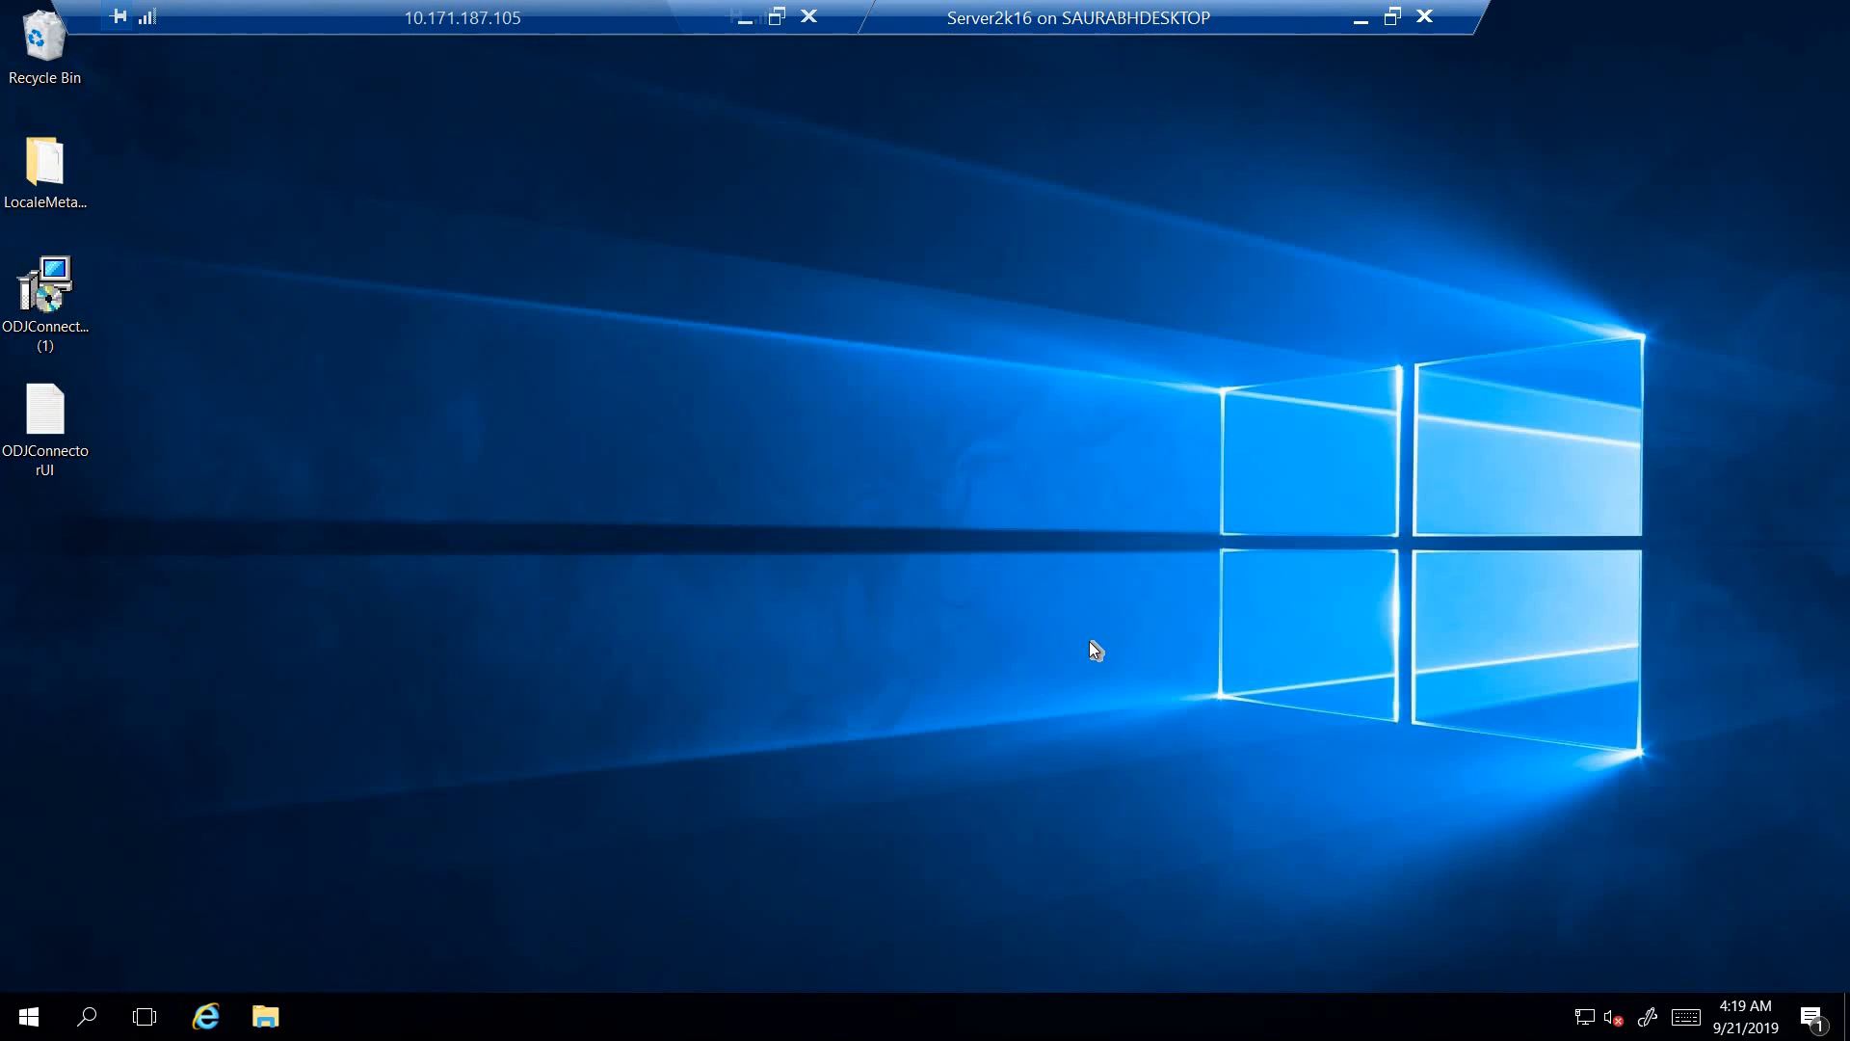
# - Open services.msc, check the status of the Intune ODJConnector Service, and return to the desktop
pyautogui.press('super+r')
pyautogui.write('services.msc')
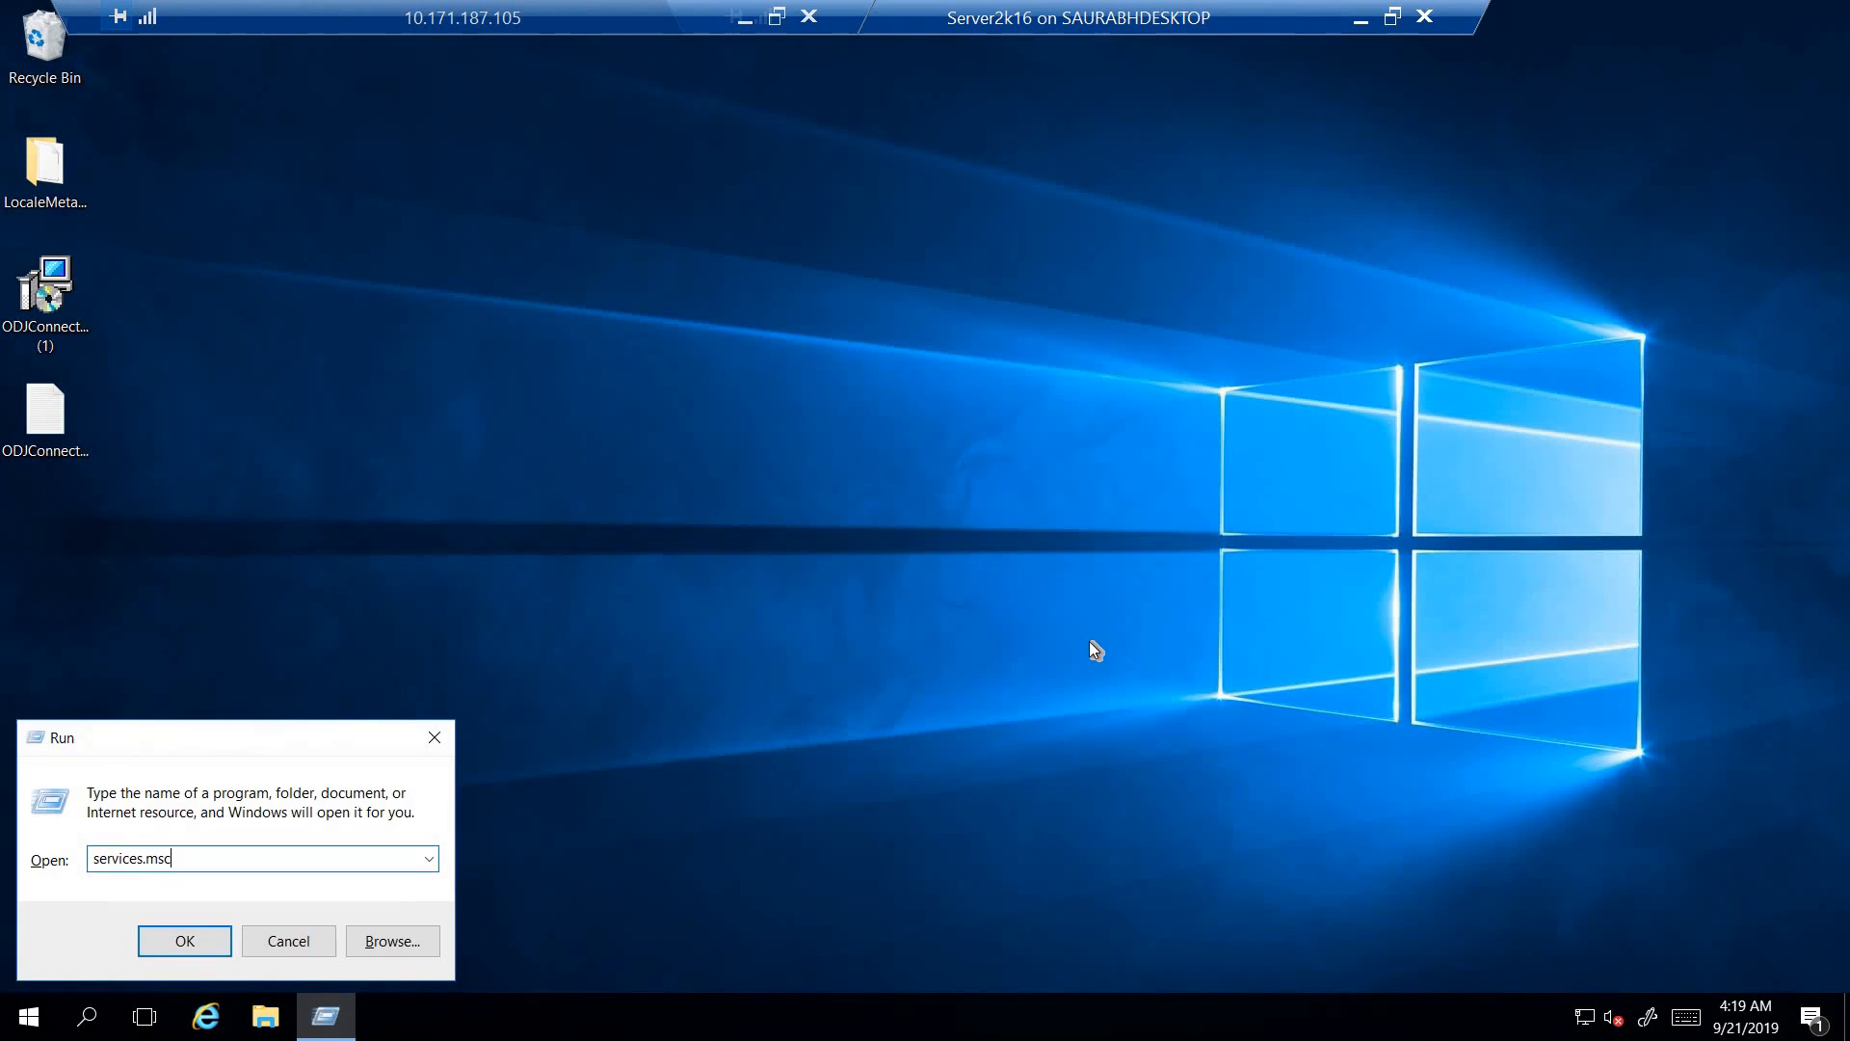
pyautogui.press('Return')
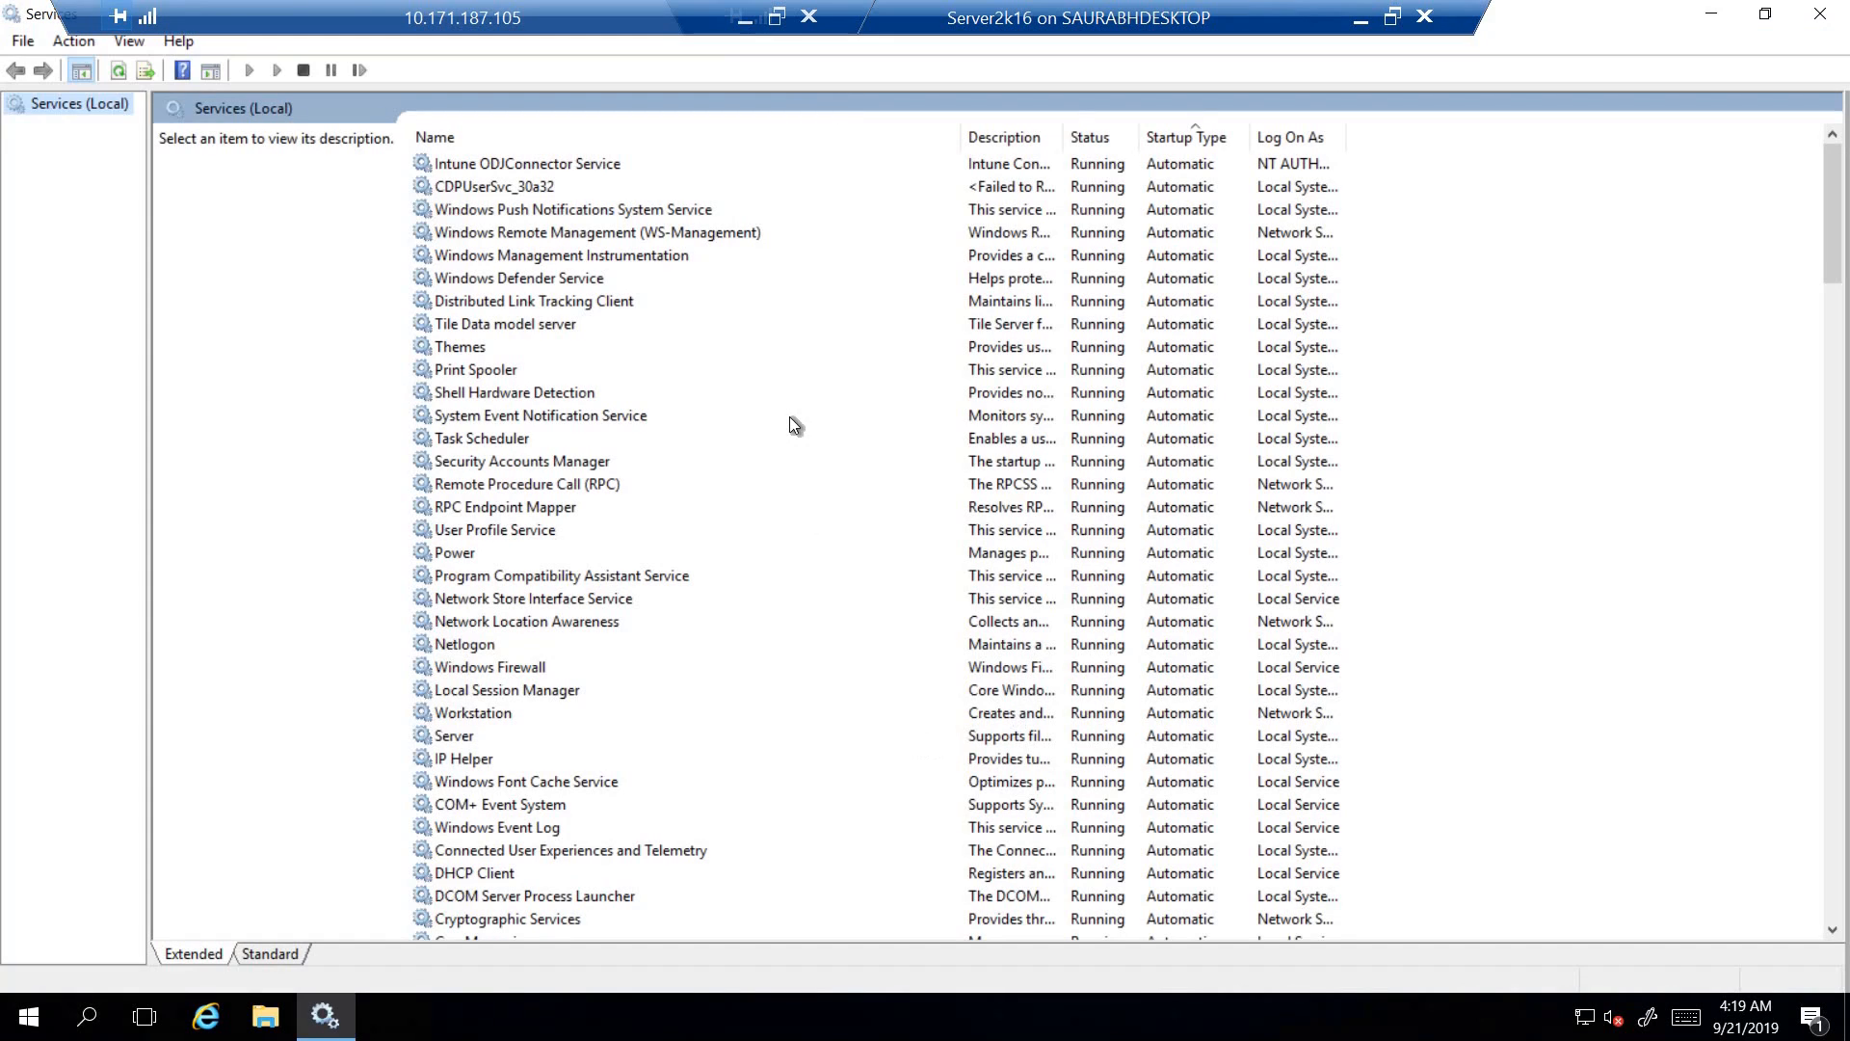
pyautogui.click(578, 165)
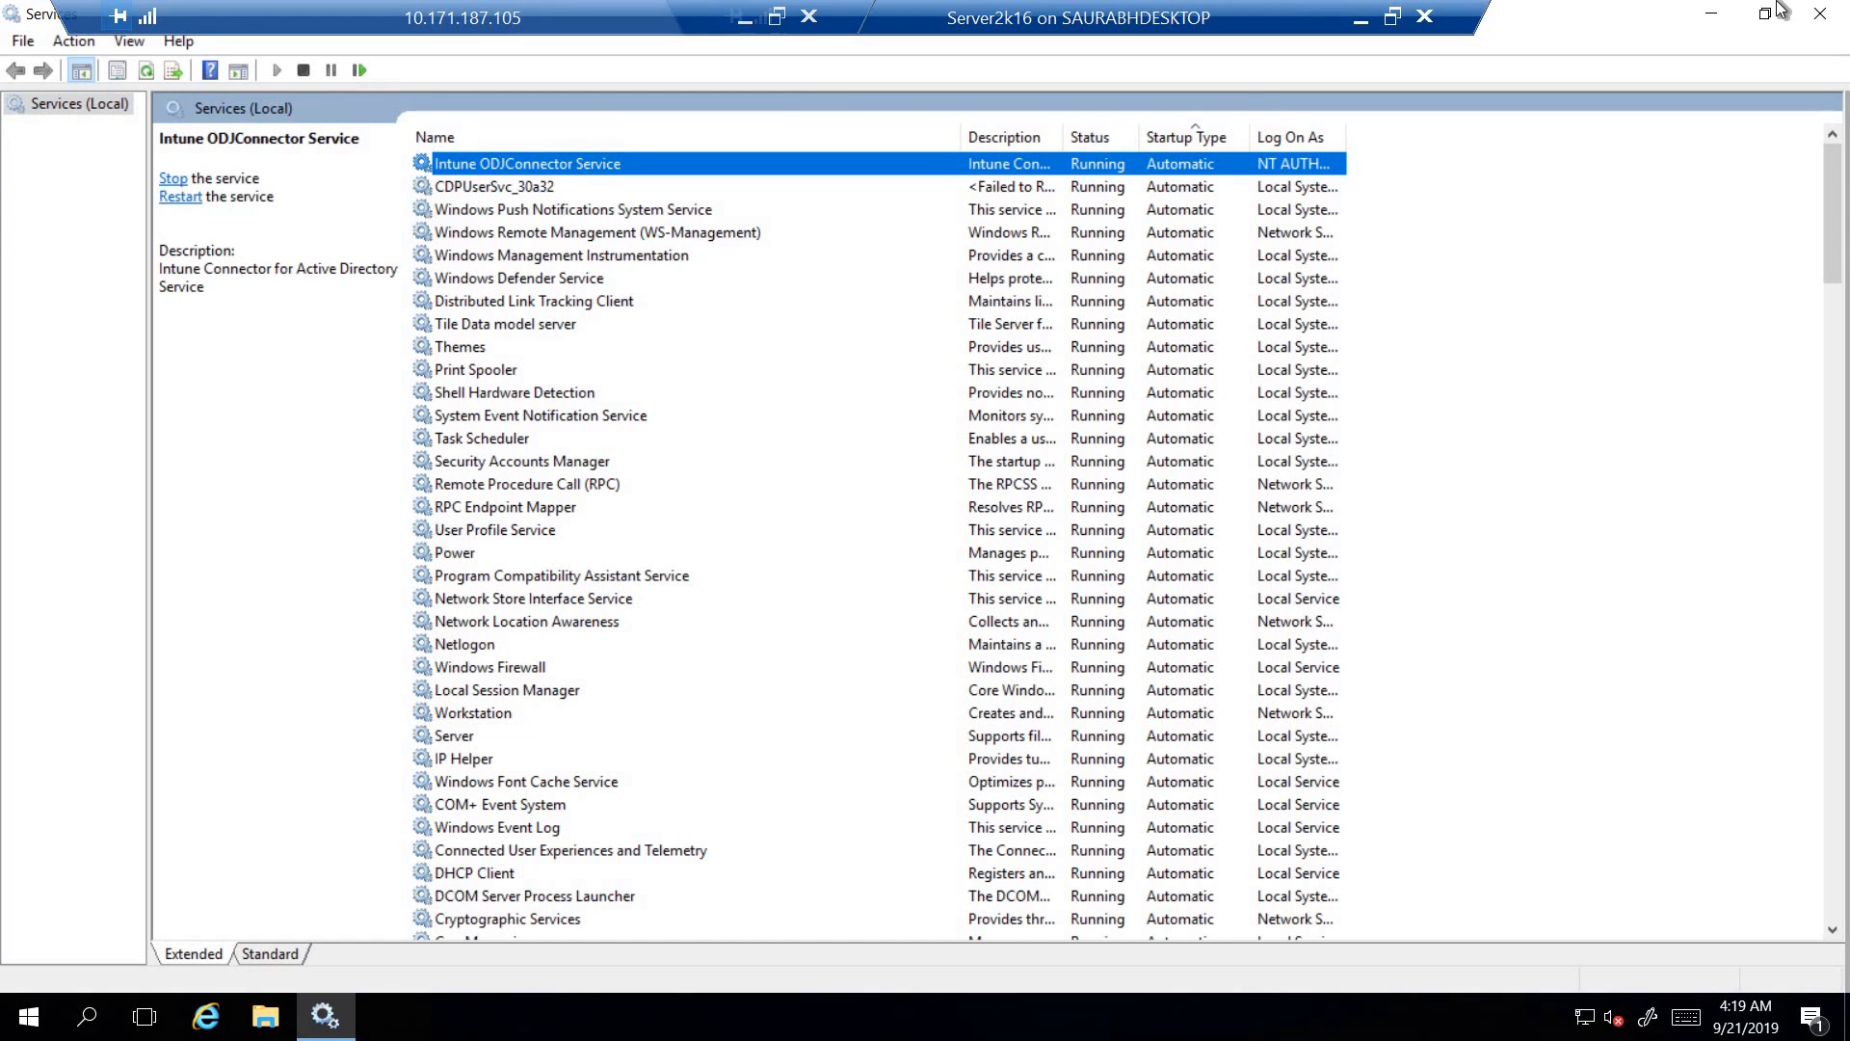
pyautogui.press('super+d')
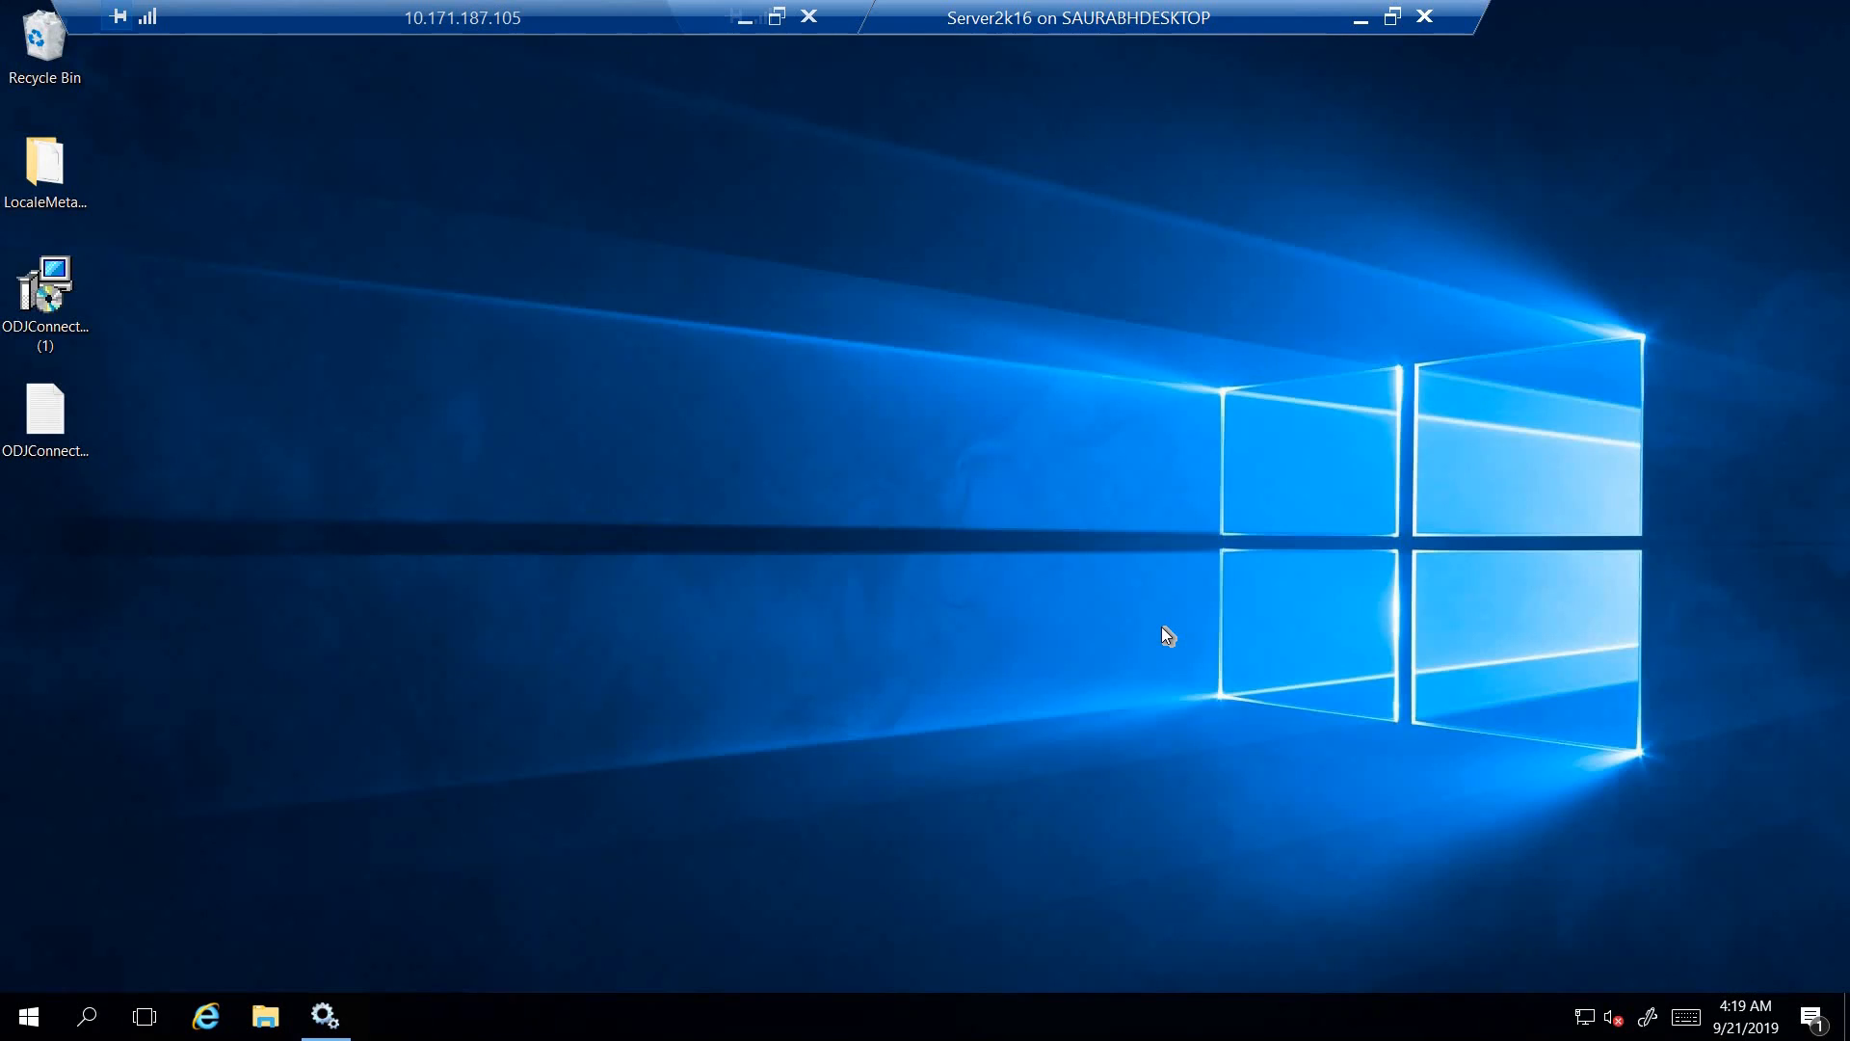
# - Open Event Viewer, display the ODJ Connector Service log, and enlarge its event list
pyautogui.press('super+r')
pyautogui.write('eventvw')
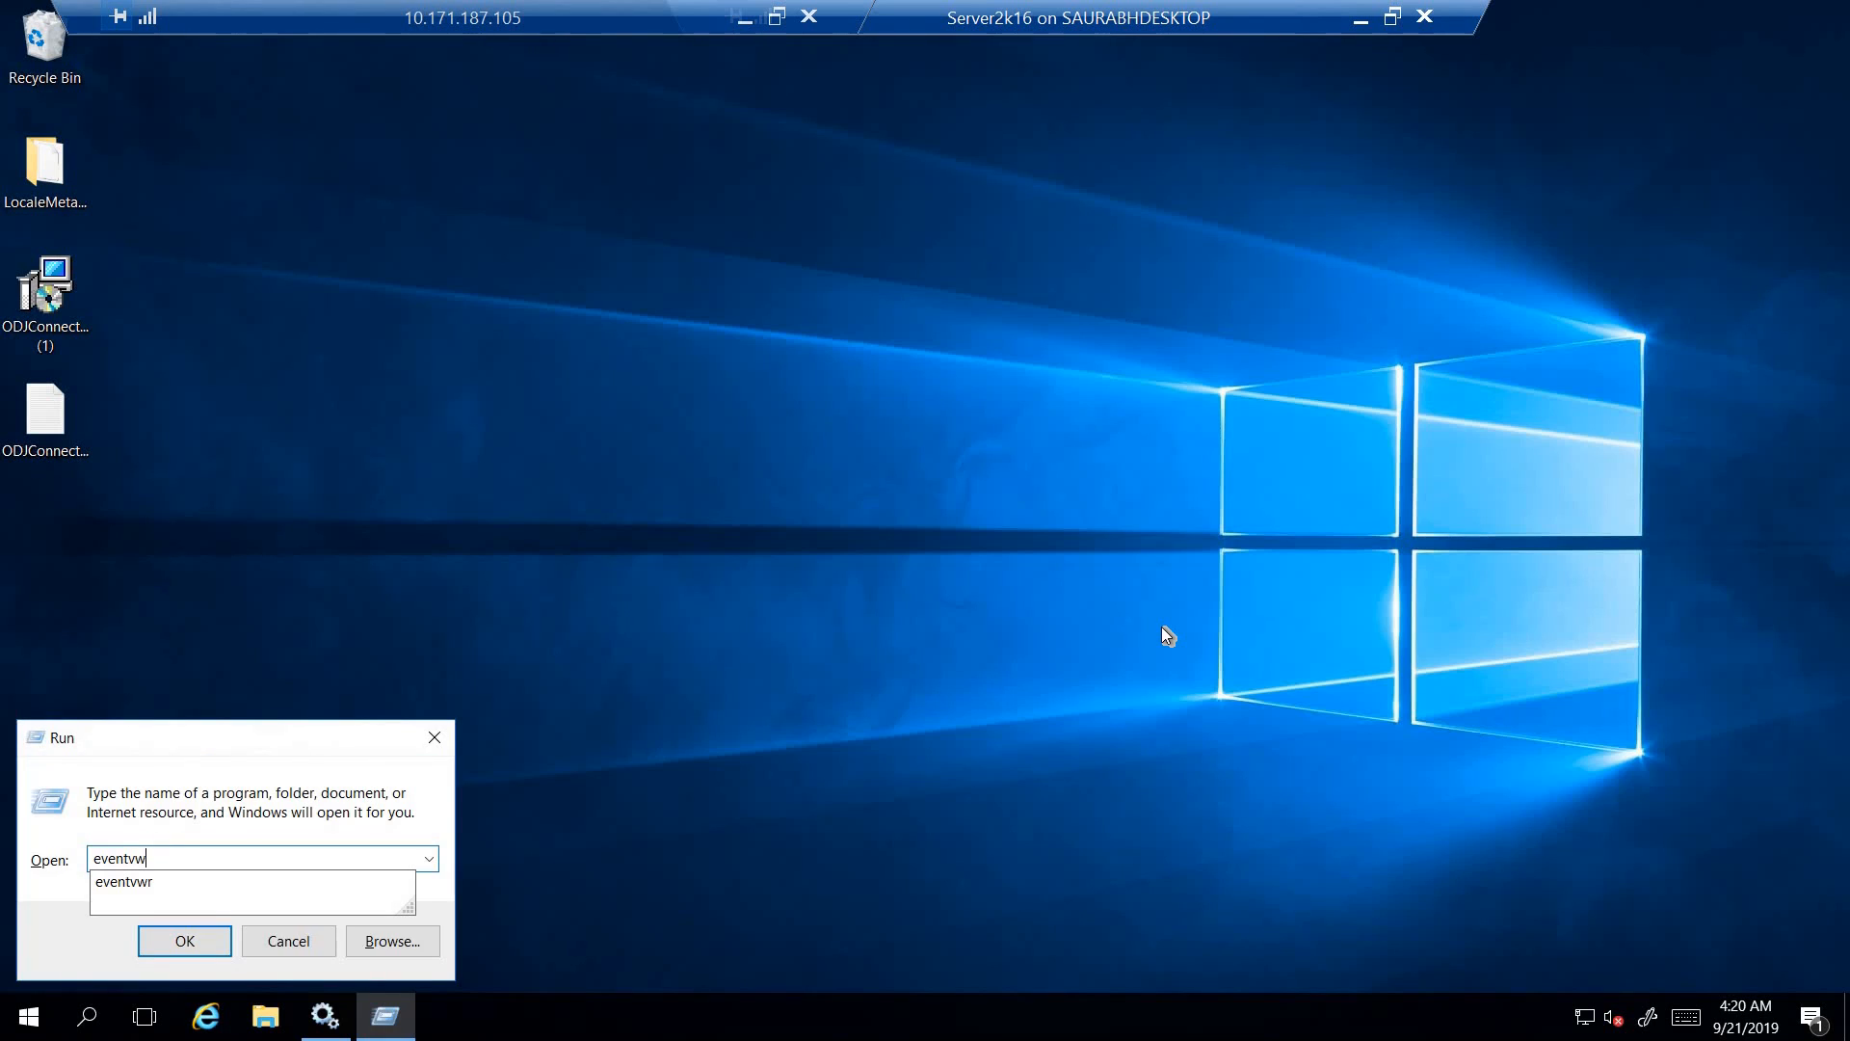
pyautogui.press('Down')
pyautogui.press('Return')
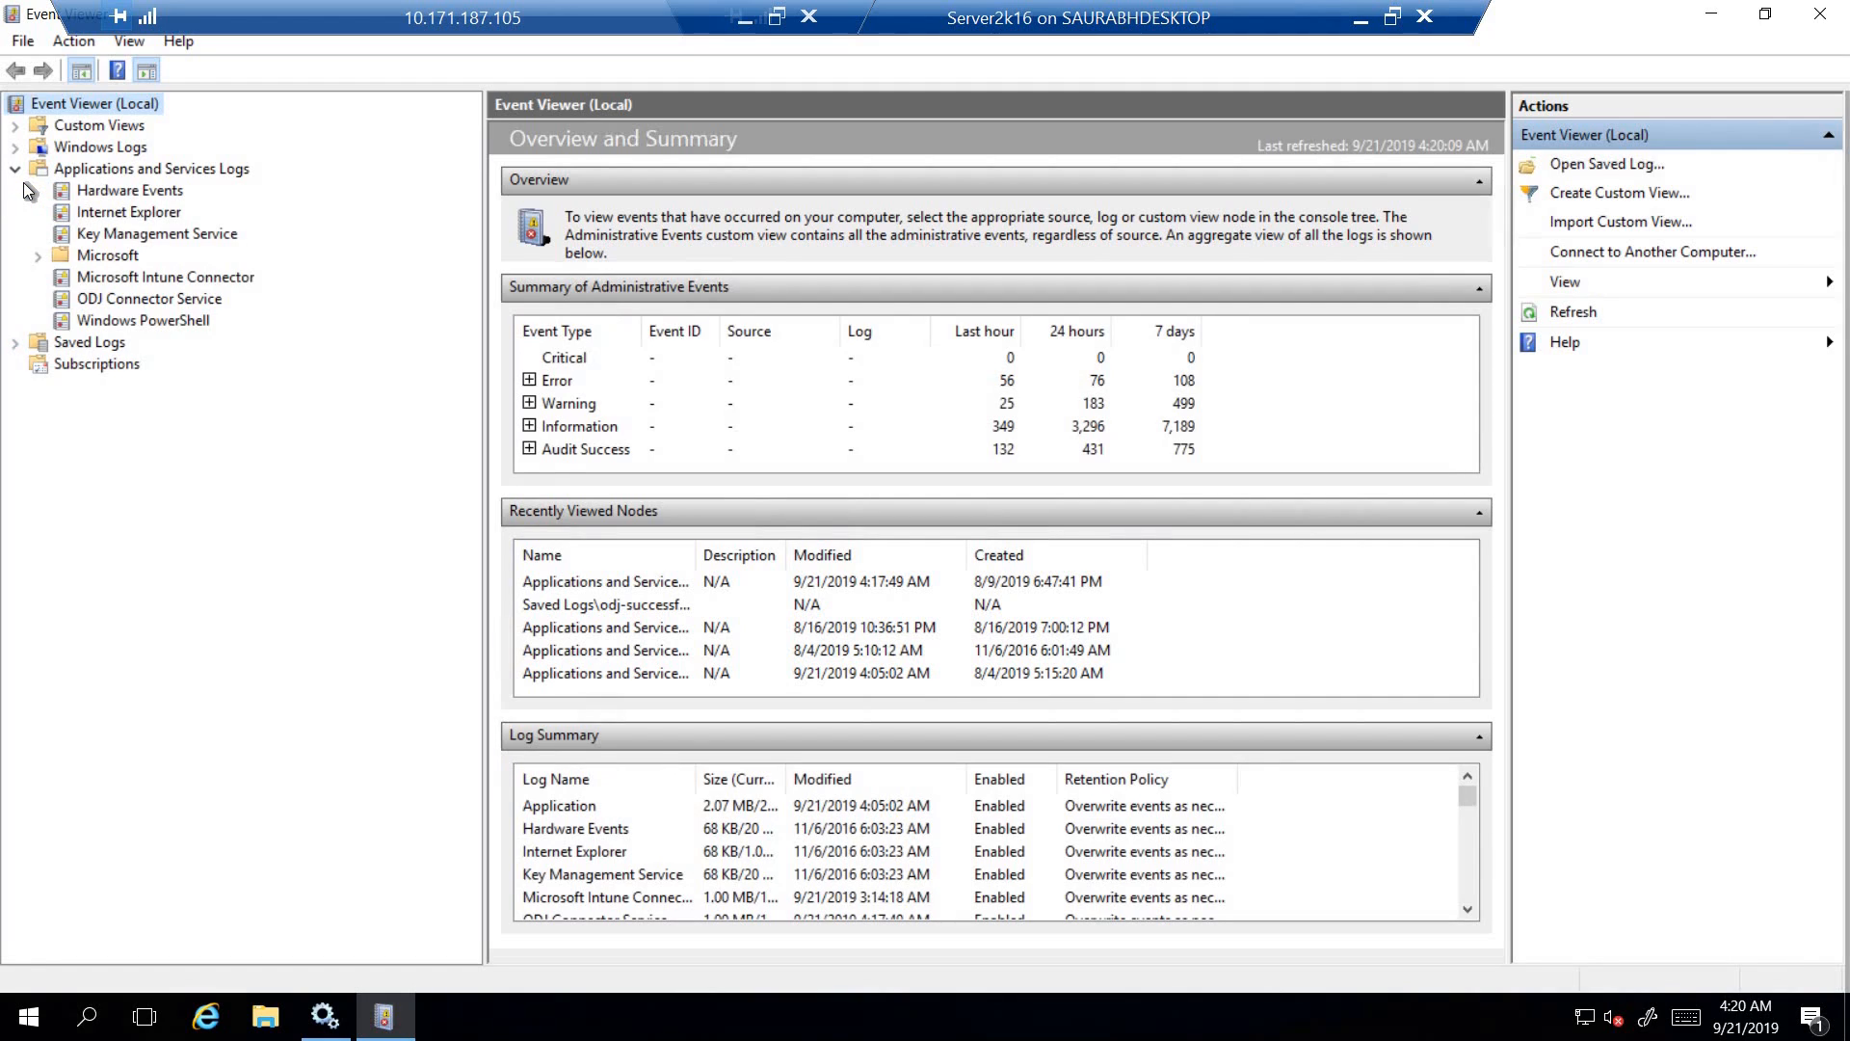
pyautogui.click(102, 299)
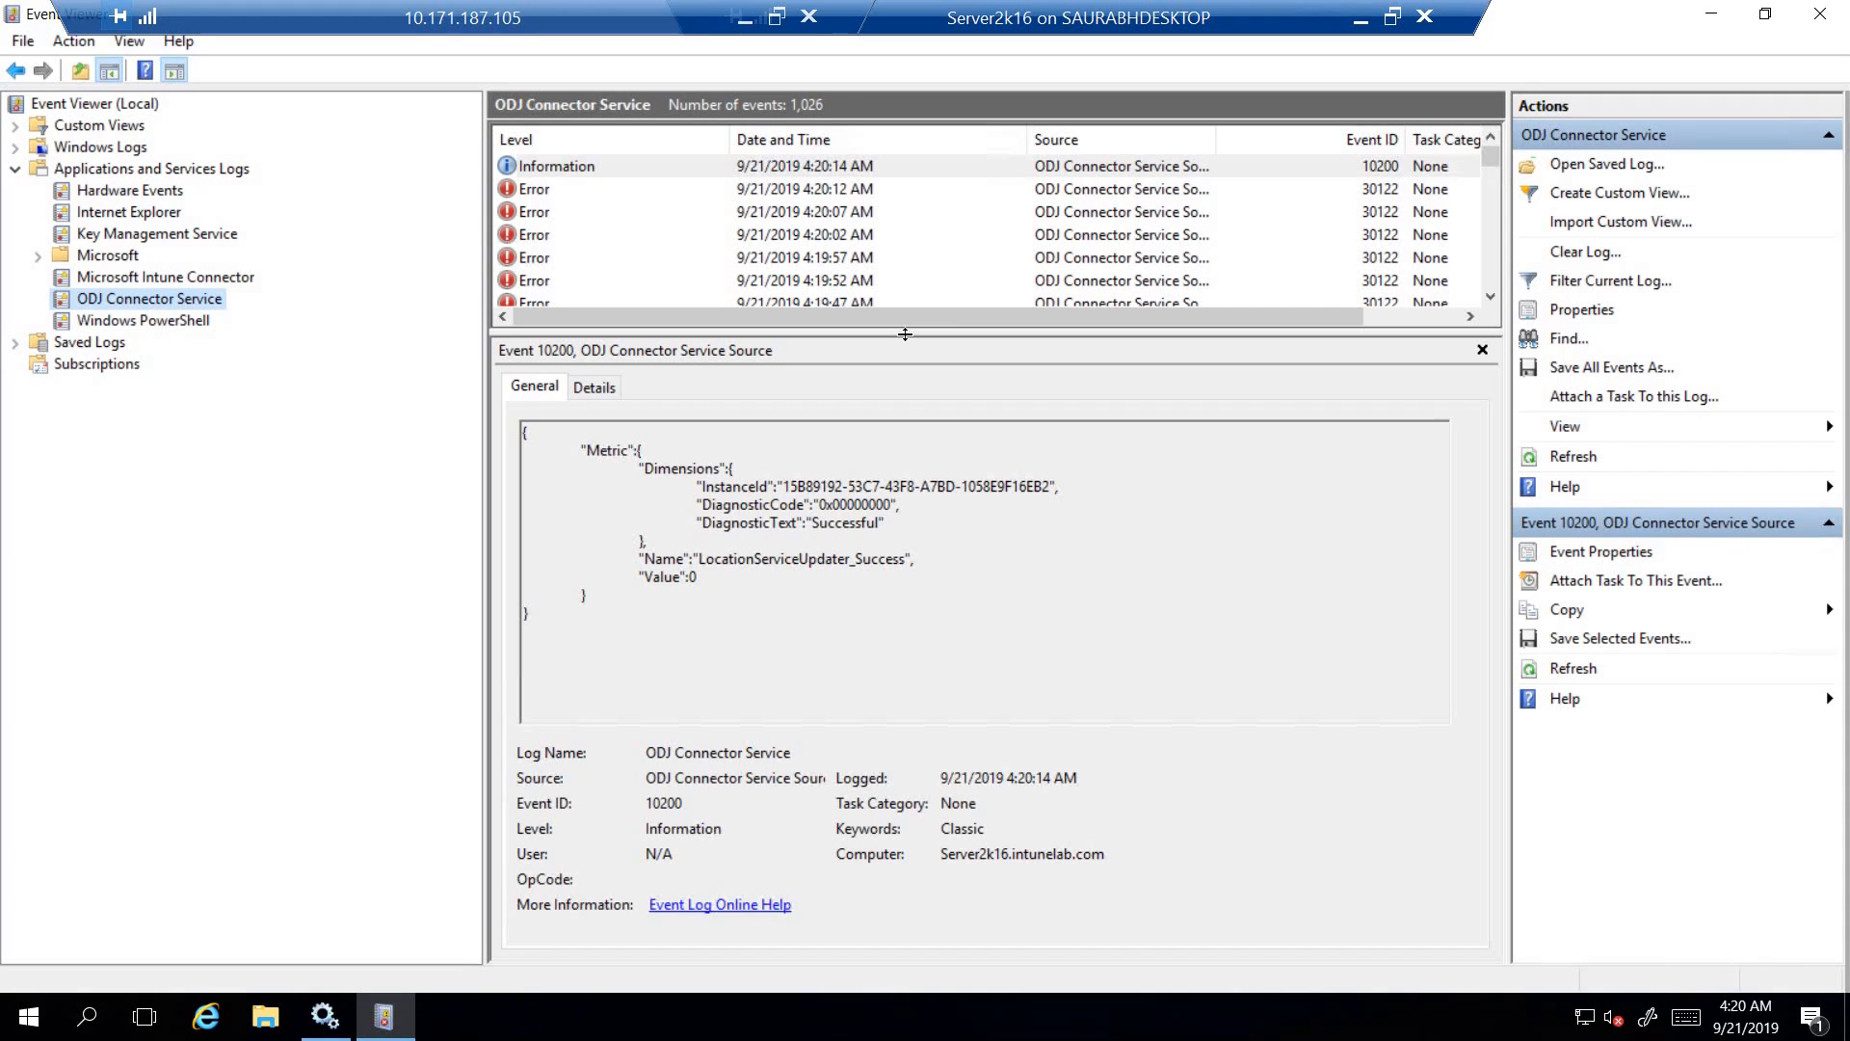
pyautogui.moveTo(912, 441); pyautogui.dragTo(914, 470)
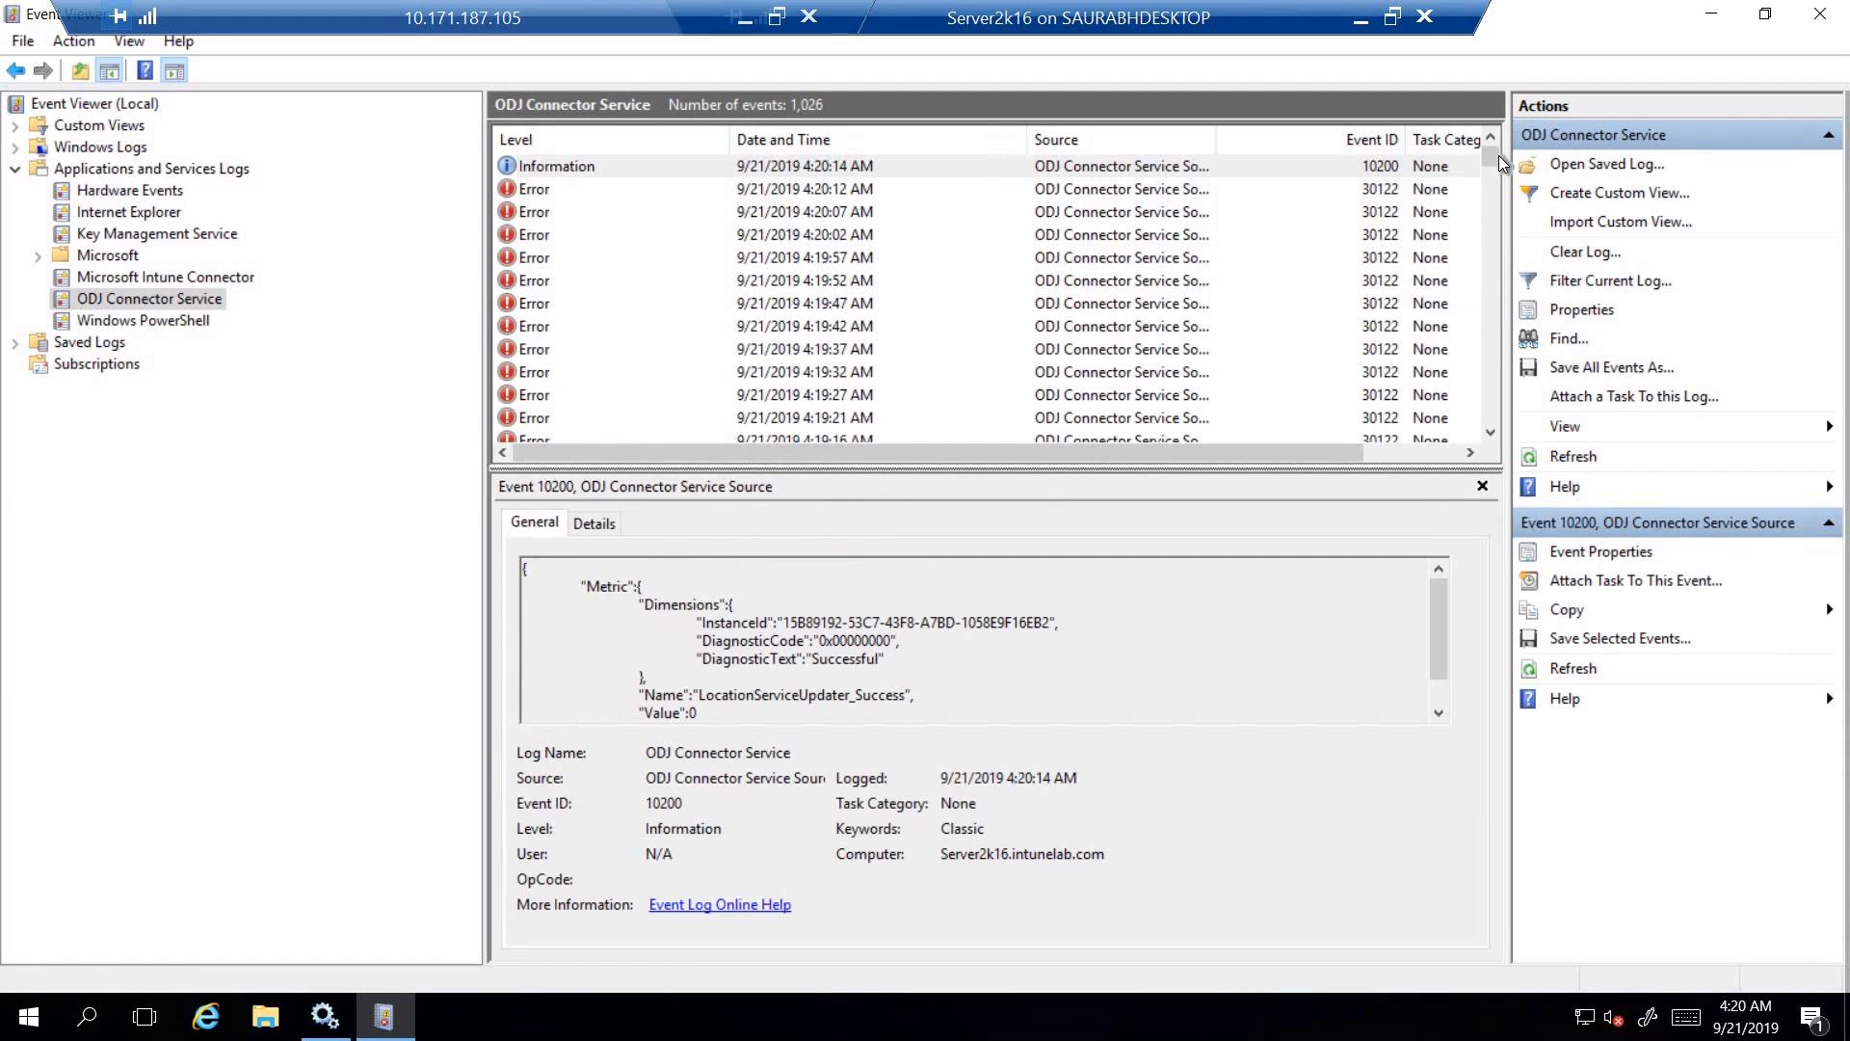
# - Examine the older 30150 and 30121 information events from 9/20/2019 in the ODJ Connector Service log
pyautogui.moveTo(1499, 154); pyautogui.dragTo(1493, 264)
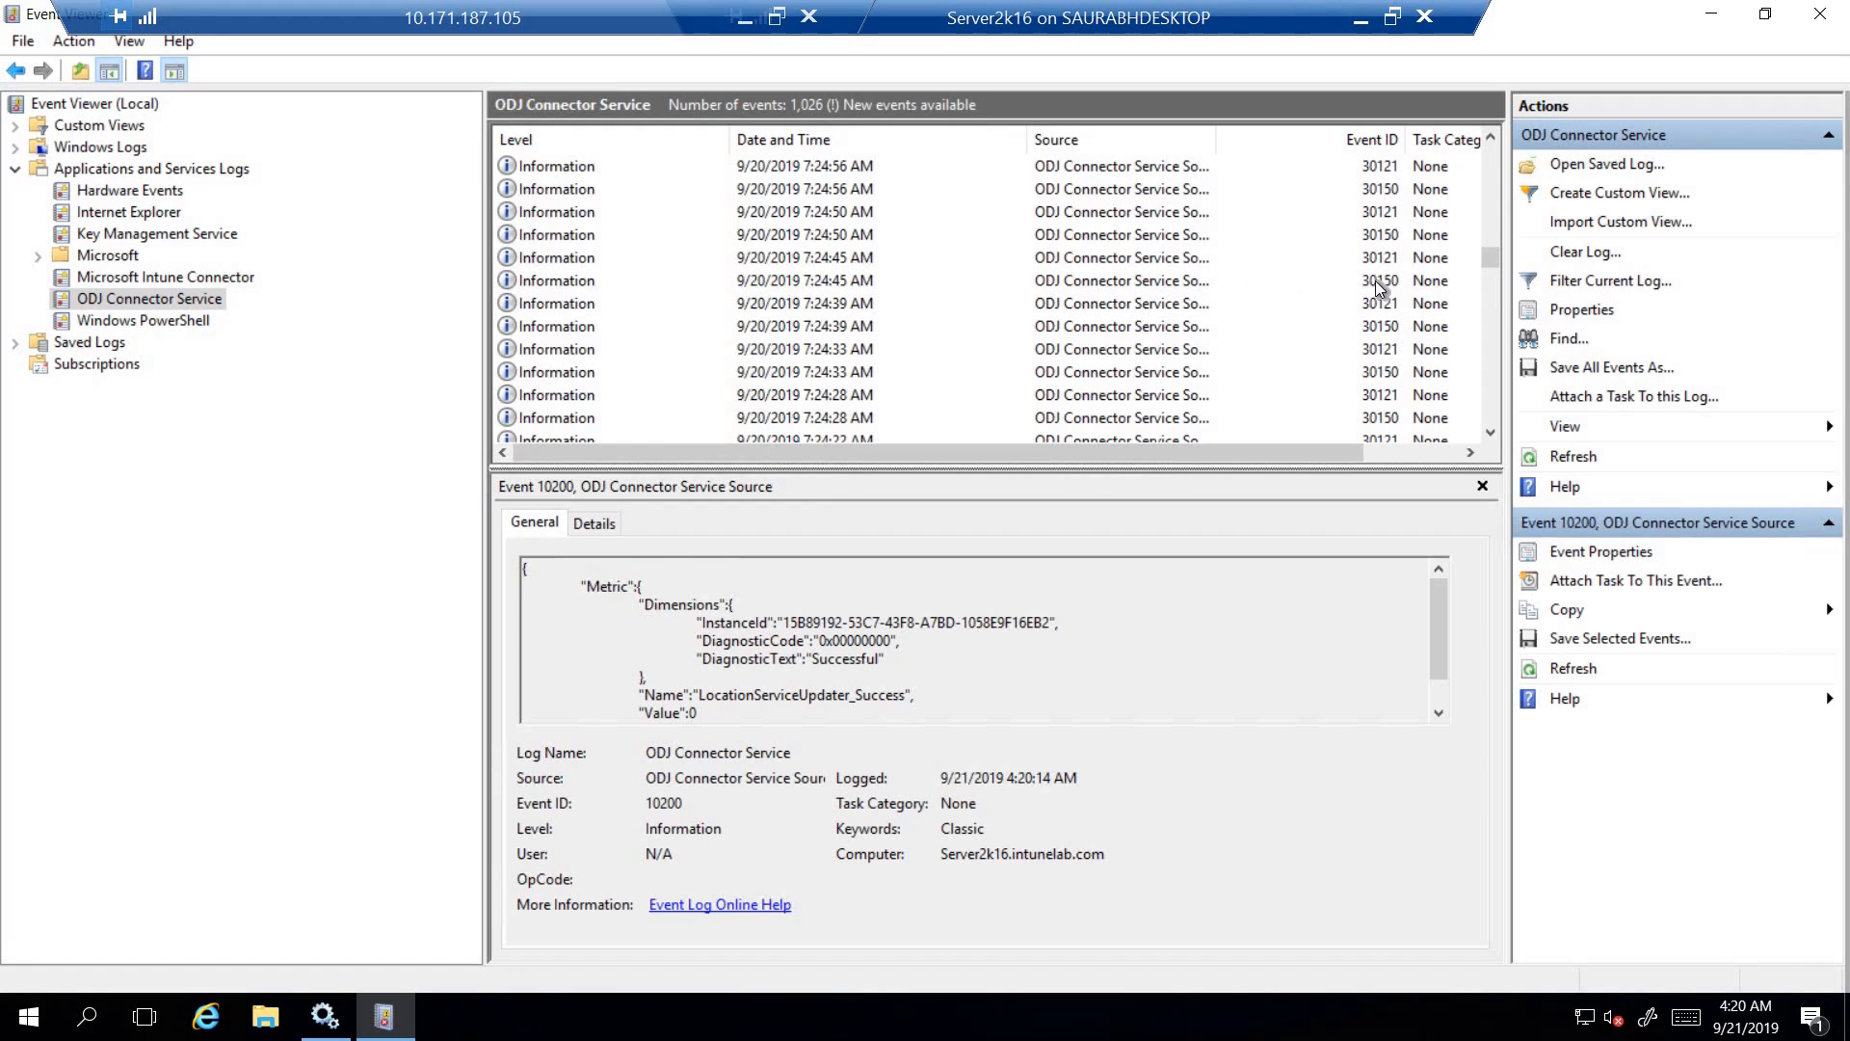
pyautogui.click(1382, 284)
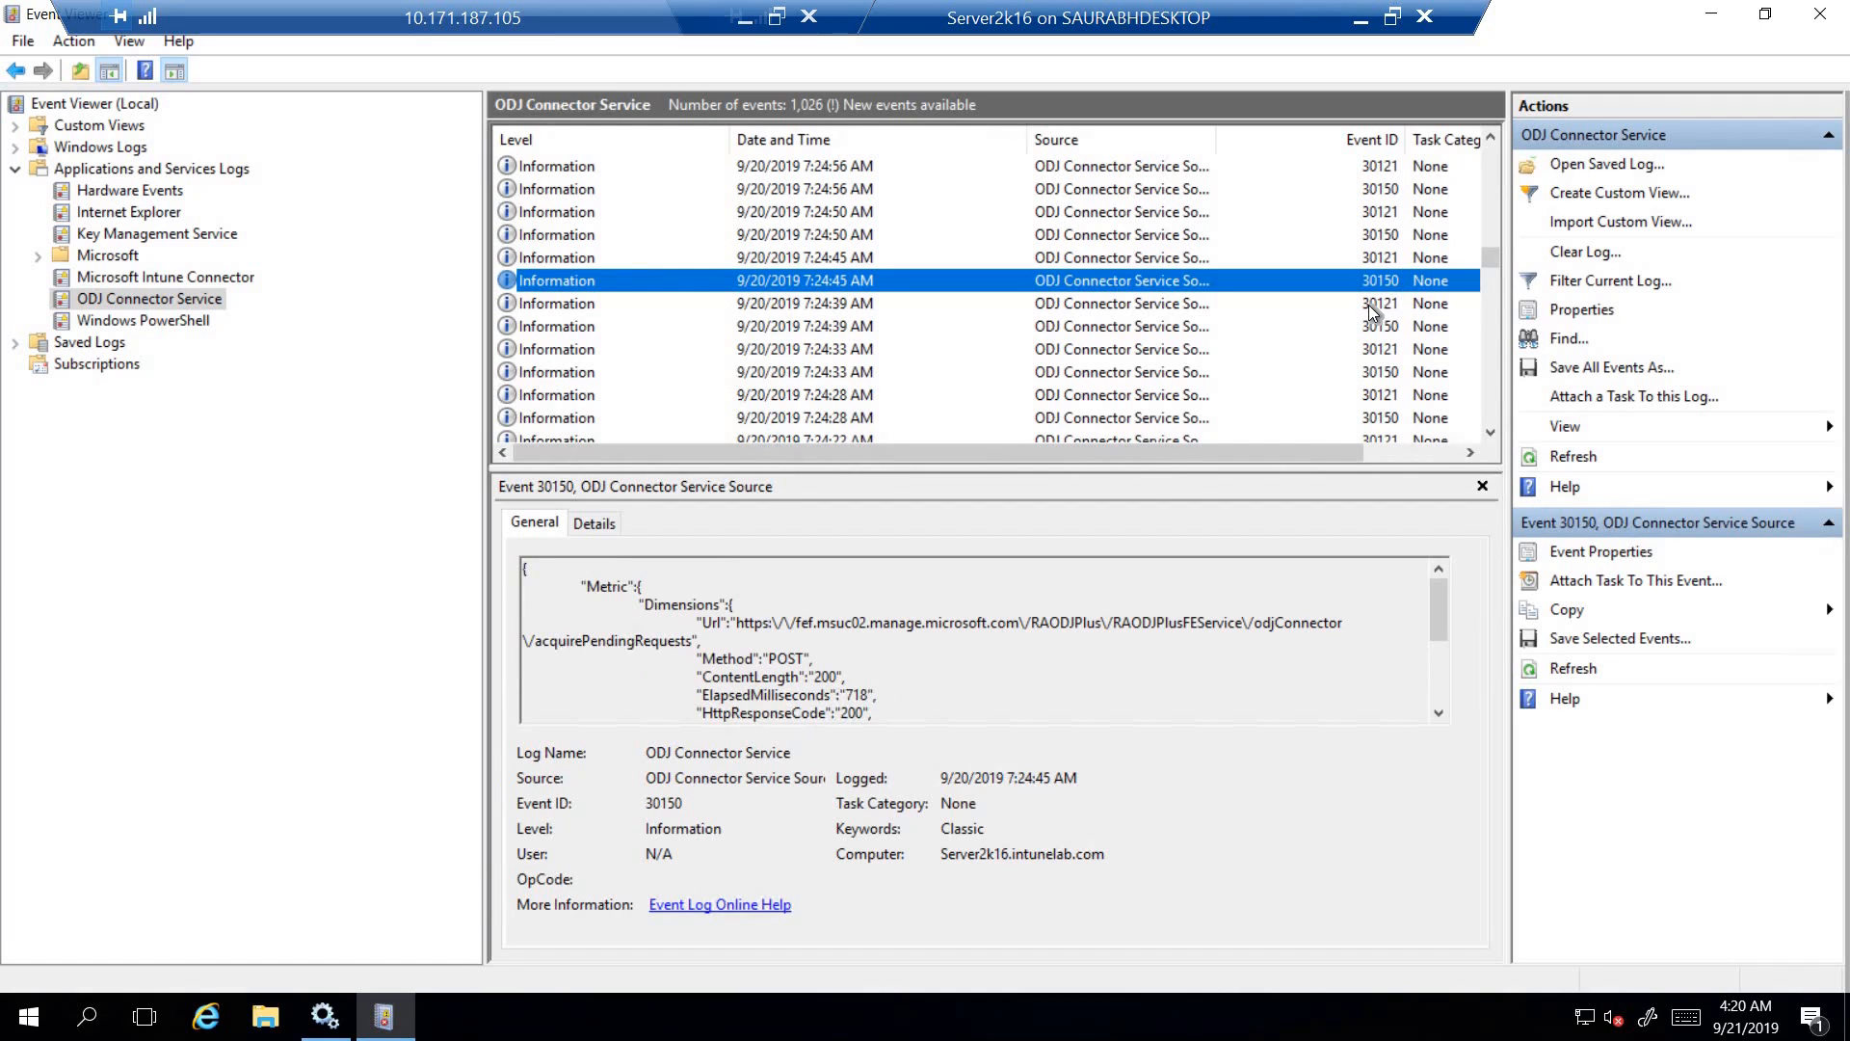
pyautogui.click(1368, 304)
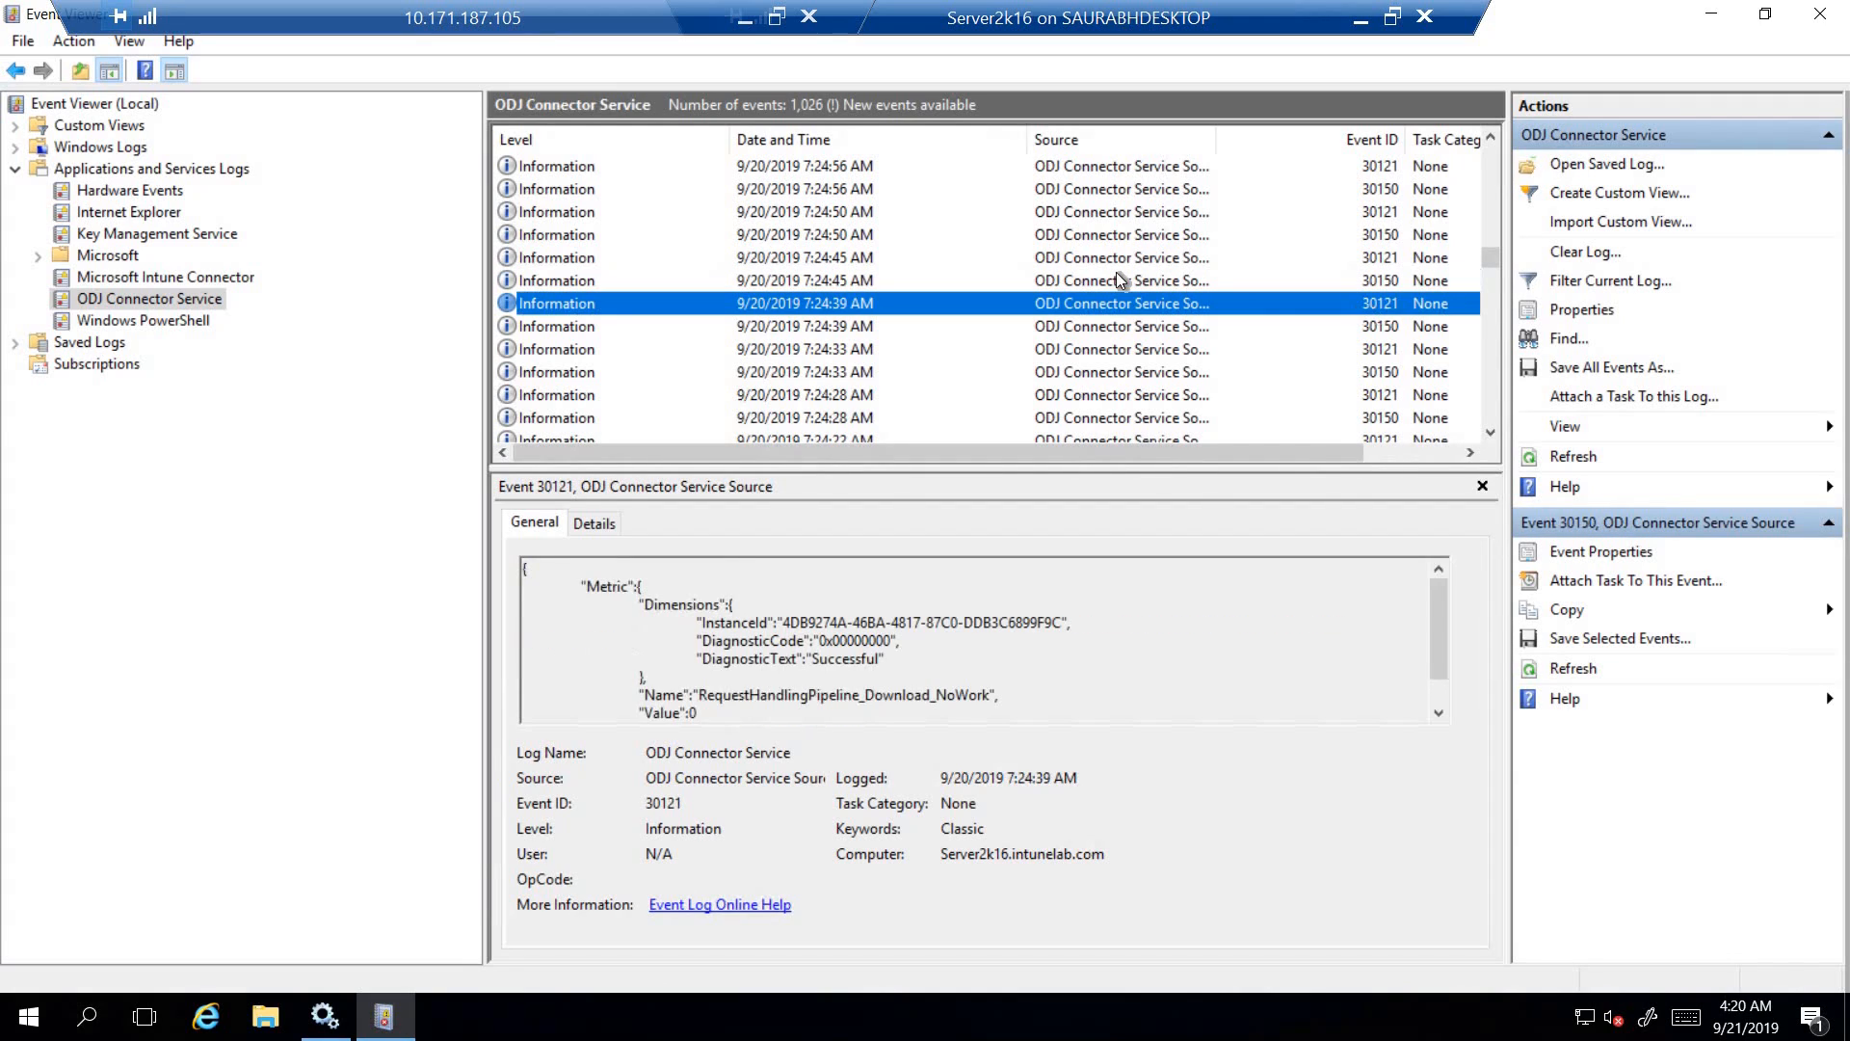
pyautogui.click(846, 281)
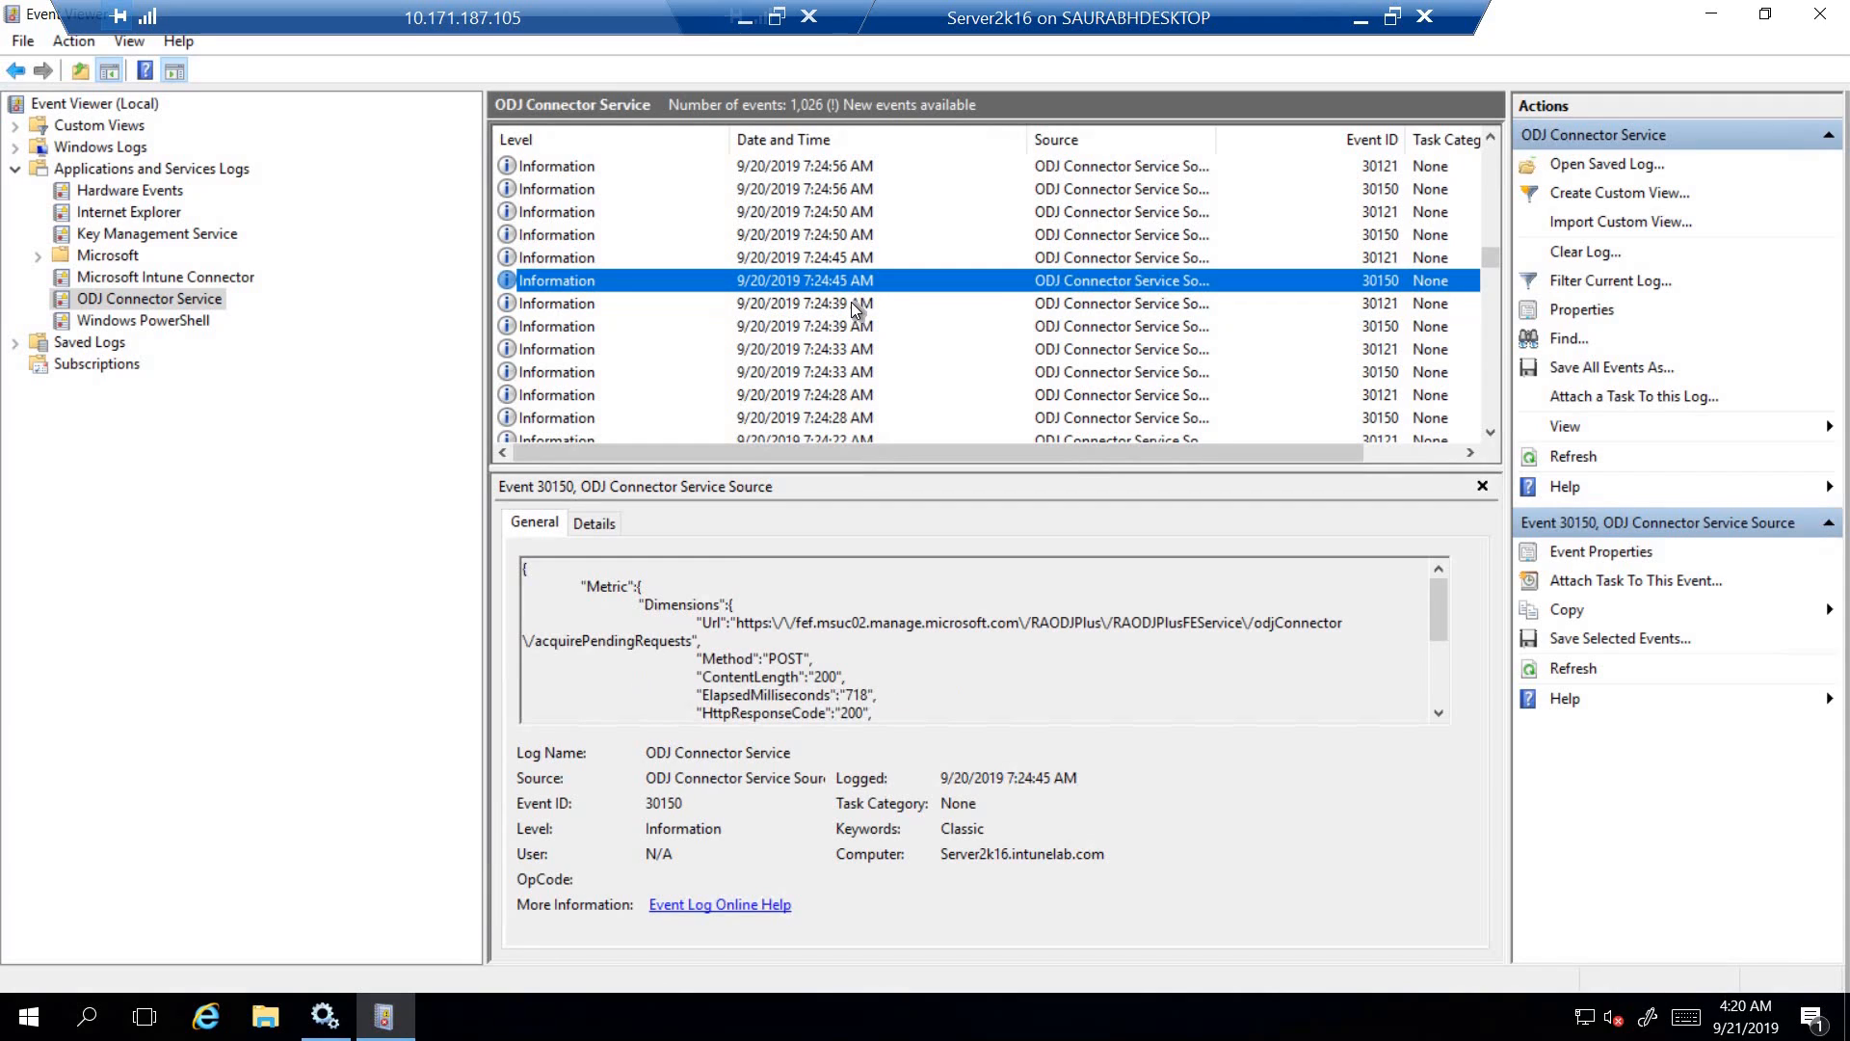
pyautogui.click(831, 257)
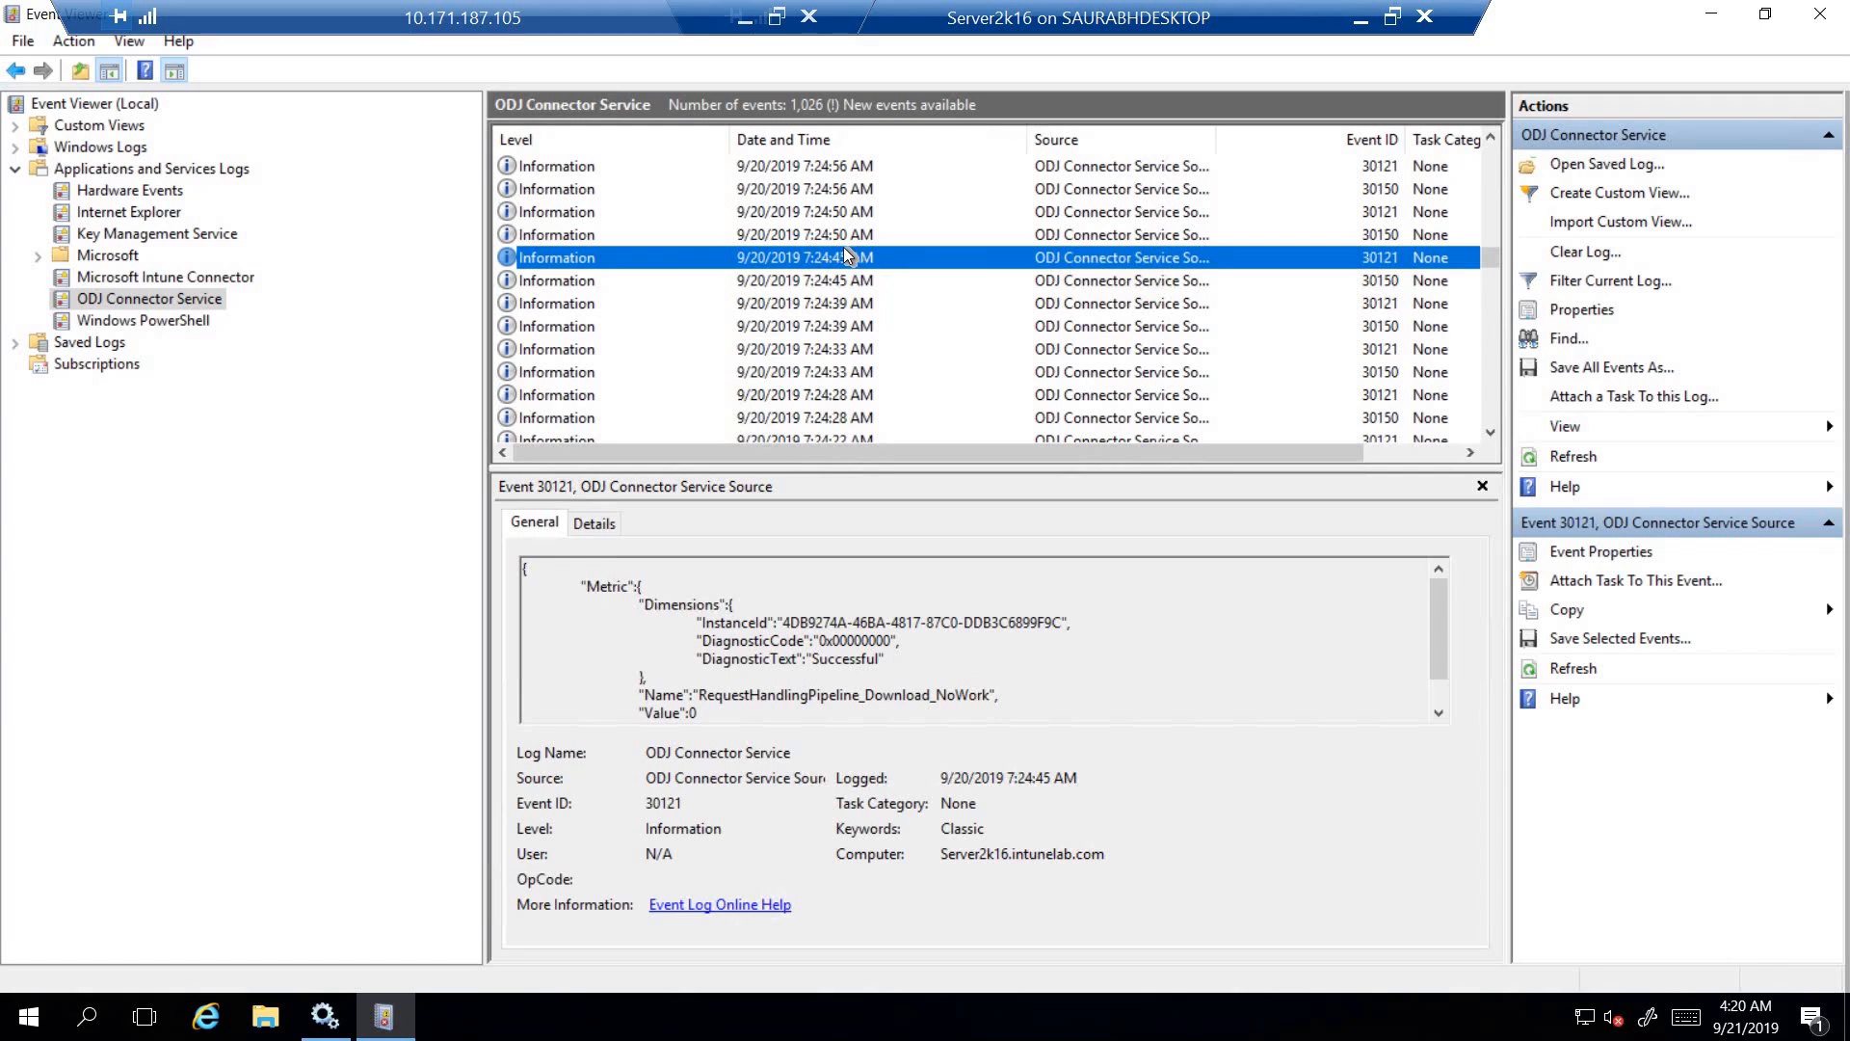
pyautogui.click(815, 232)
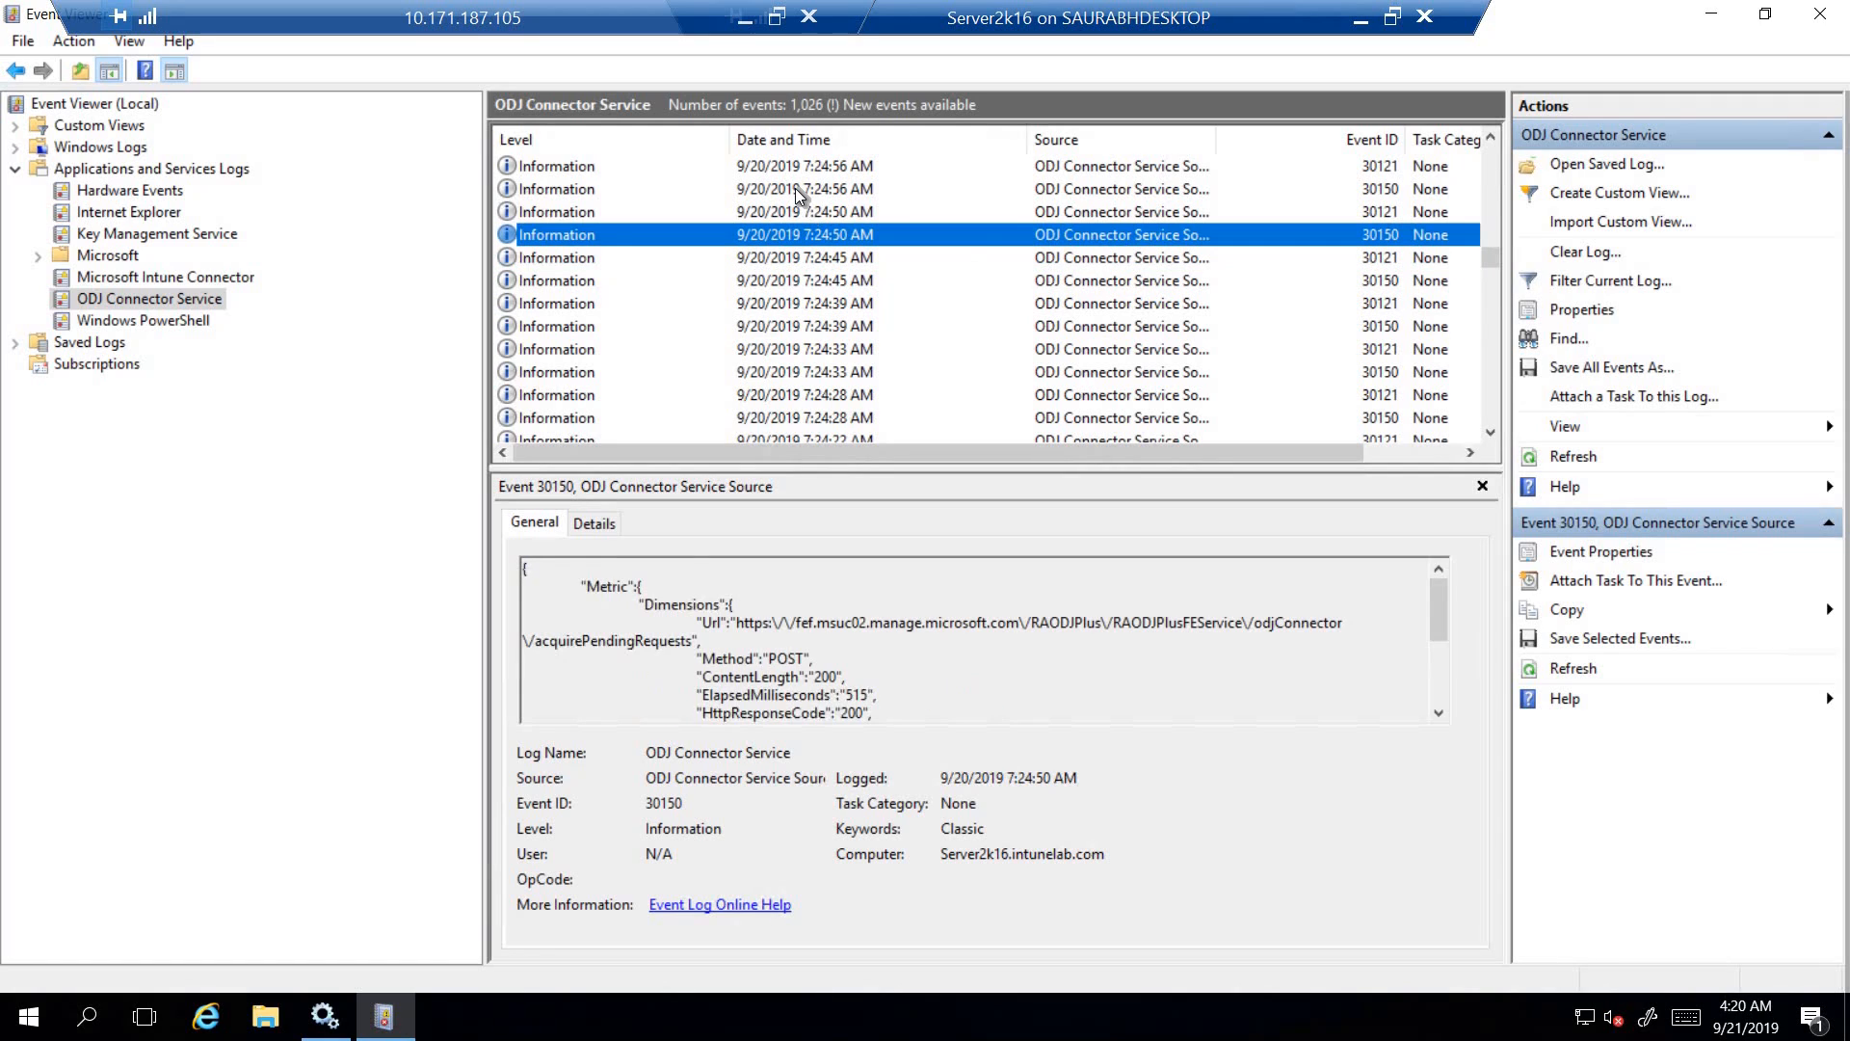
pyautogui.click(798, 208)
pyautogui.click(793, 182)
pyautogui.click(789, 169)
pyautogui.click(865, 264)
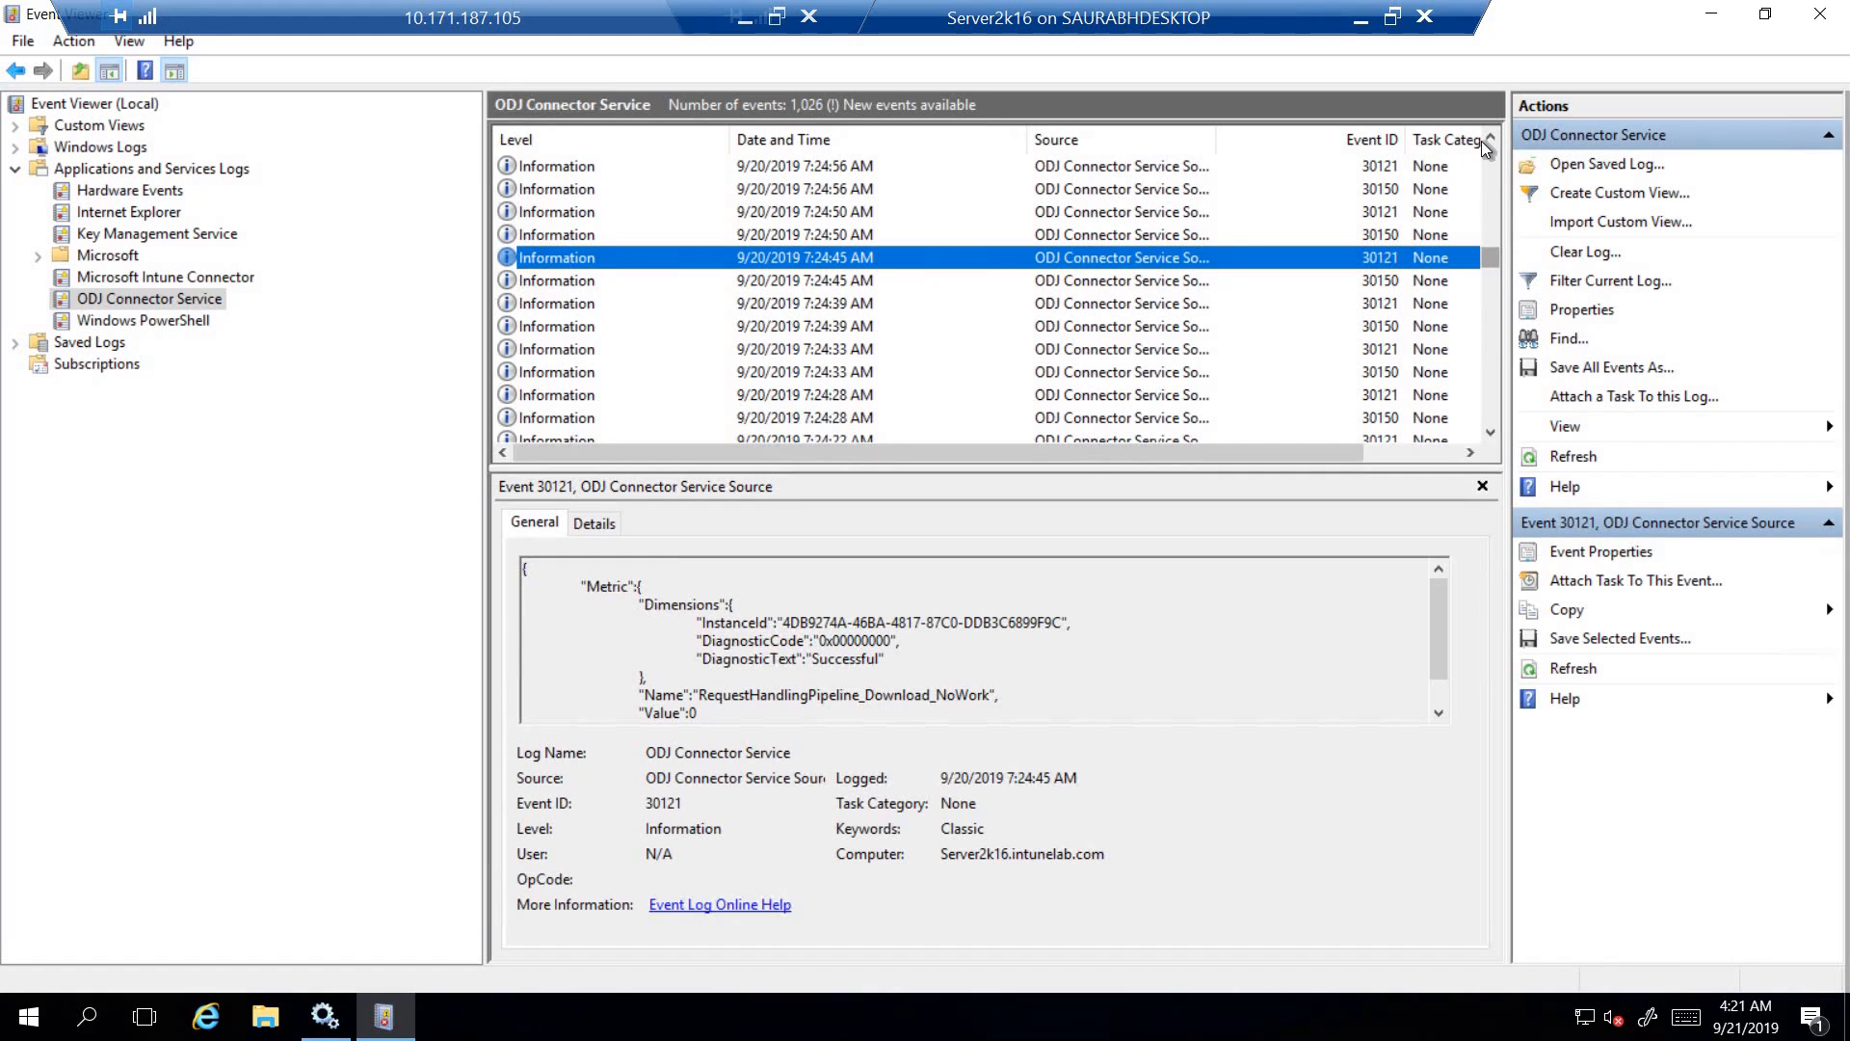
# - Examine the diagnostic text in the properties of the newest information event, ID 10200, and close Event Viewer
pyautogui.moveTo(1490, 258); pyautogui.dragTo(1484, 126)
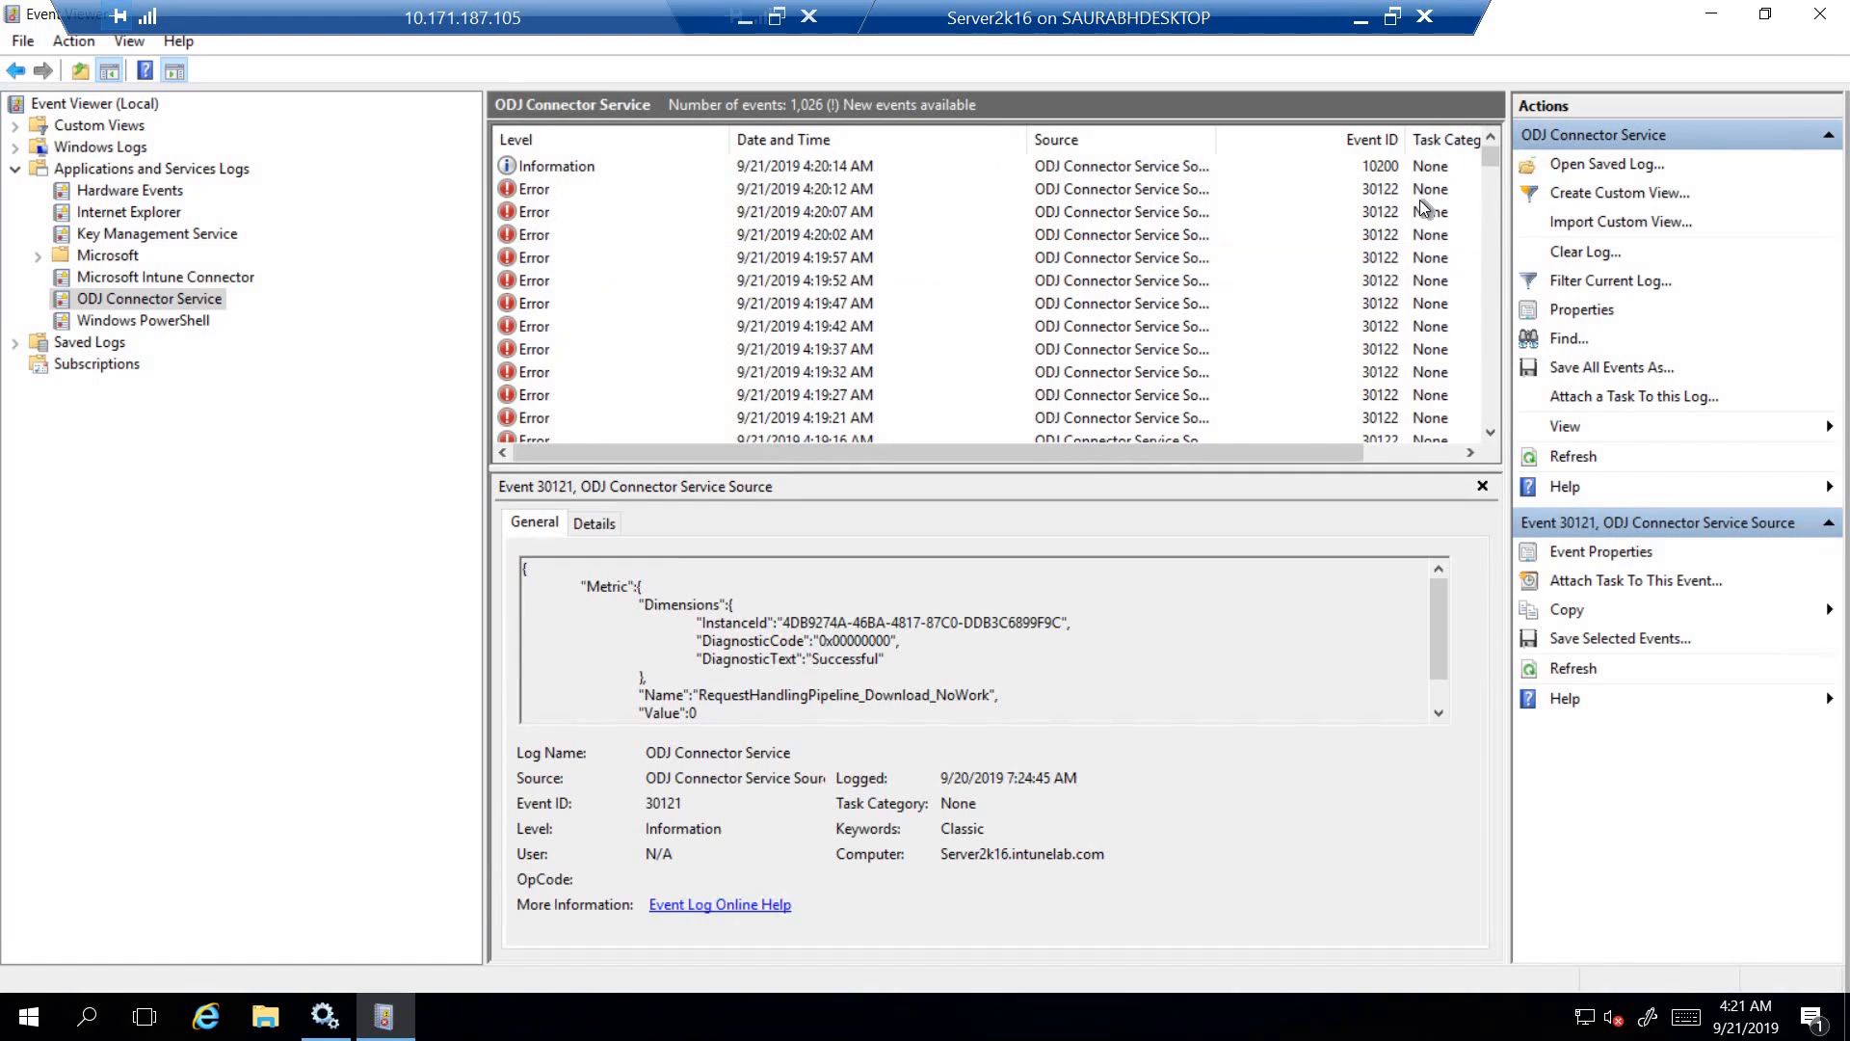
pyautogui.click(1376, 170)
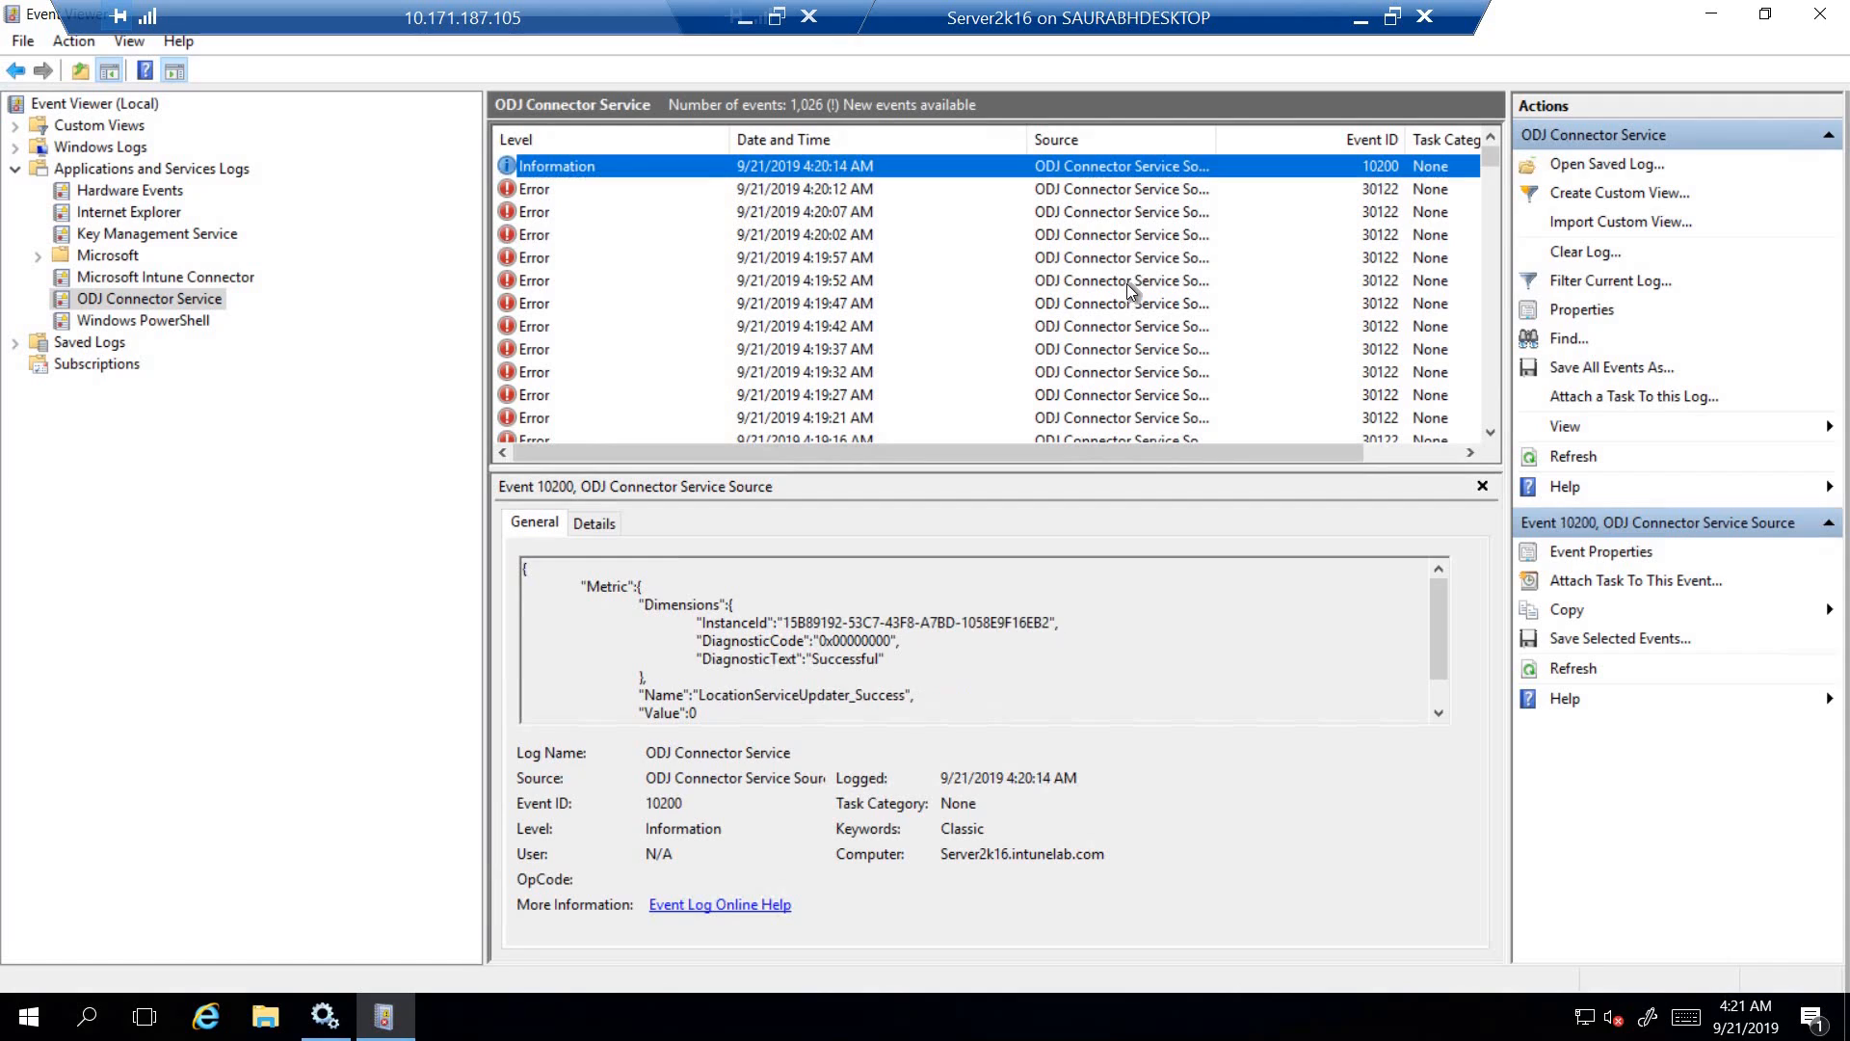
pyautogui.doubleClick(841, 168)
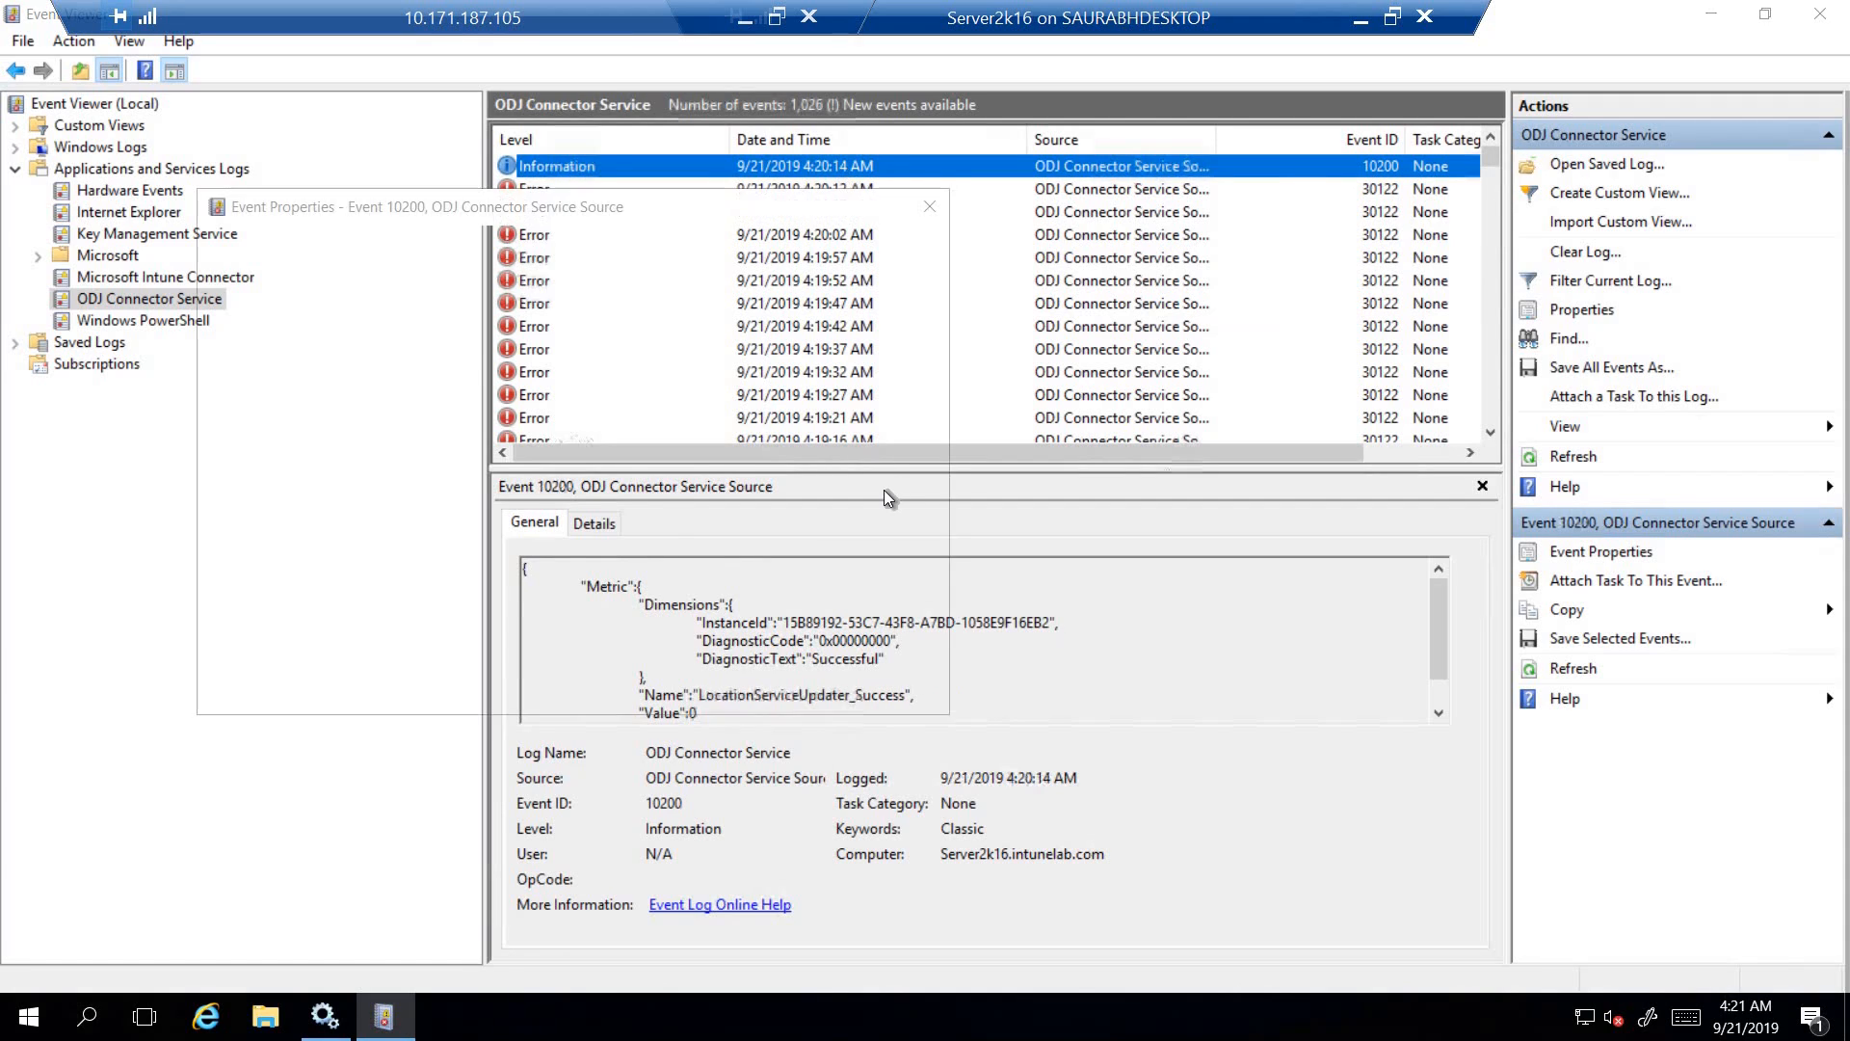
pyautogui.moveTo(591, 386); pyautogui.dragTo(344, 385)
pyautogui.click(844, 409)
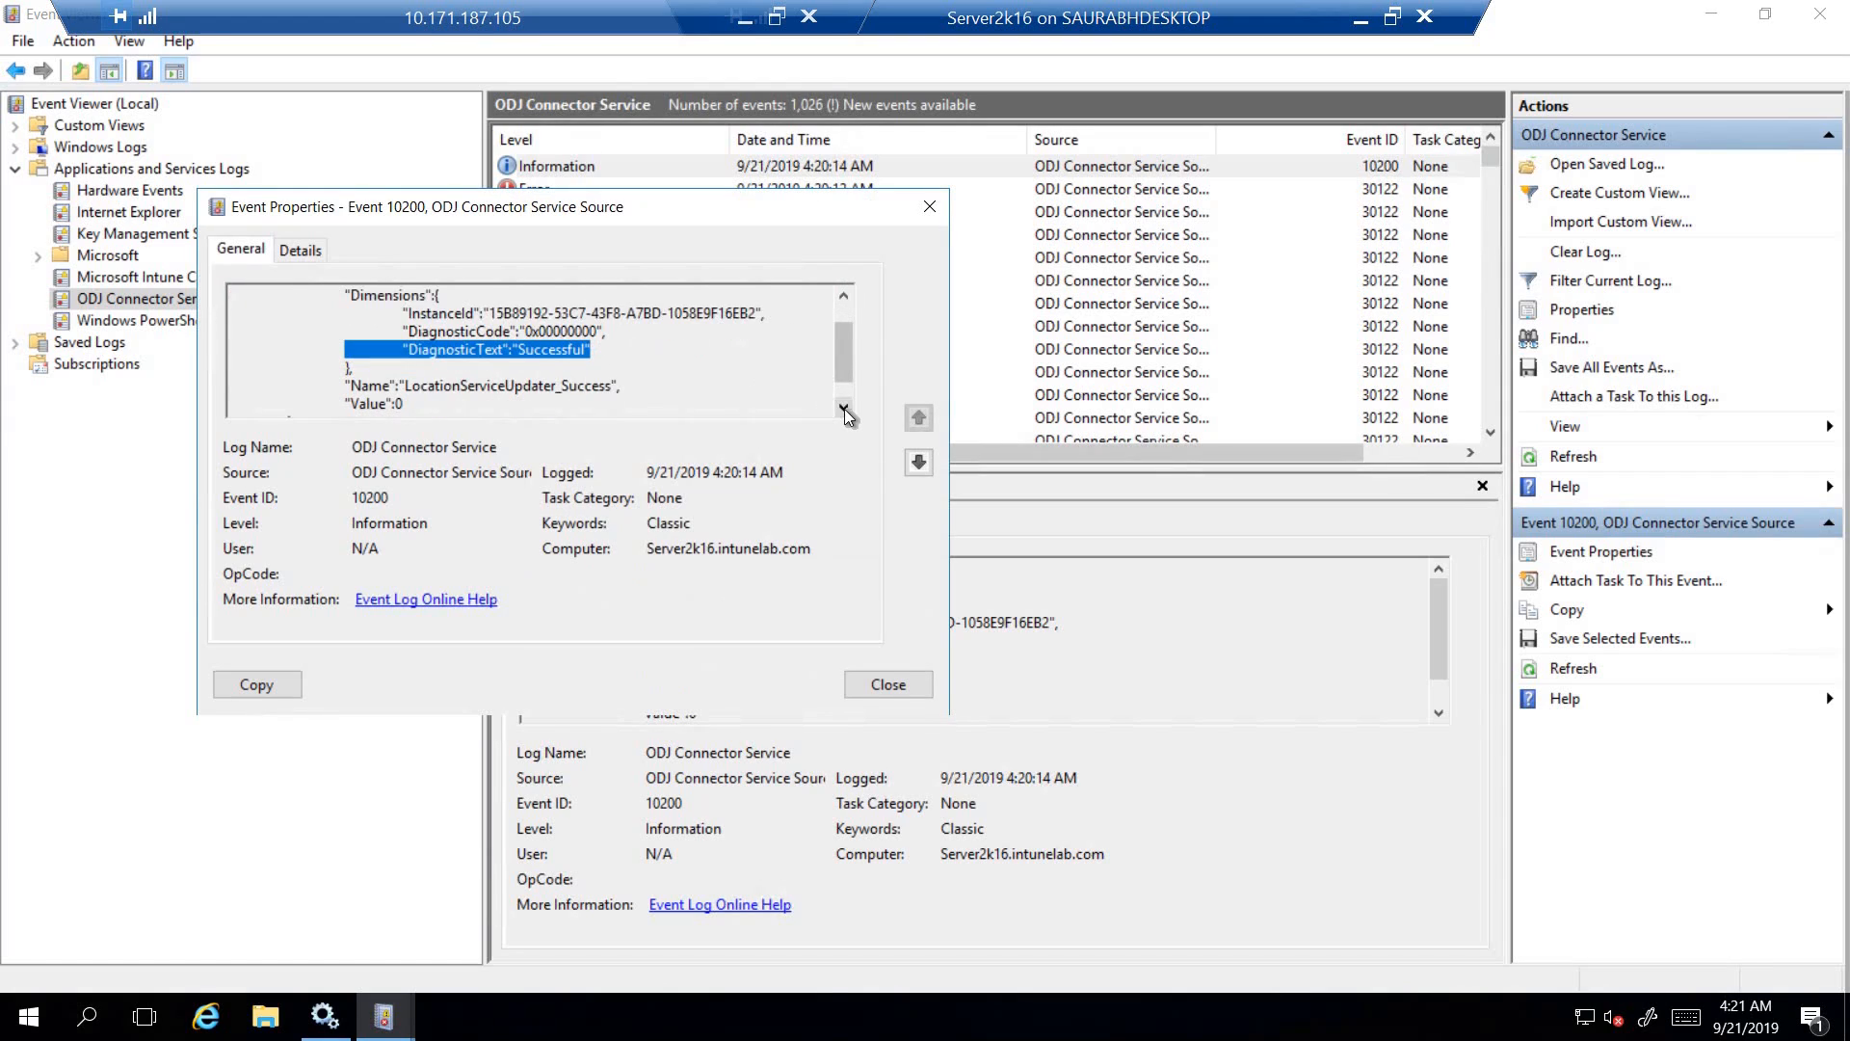
pyautogui.click(877, 682)
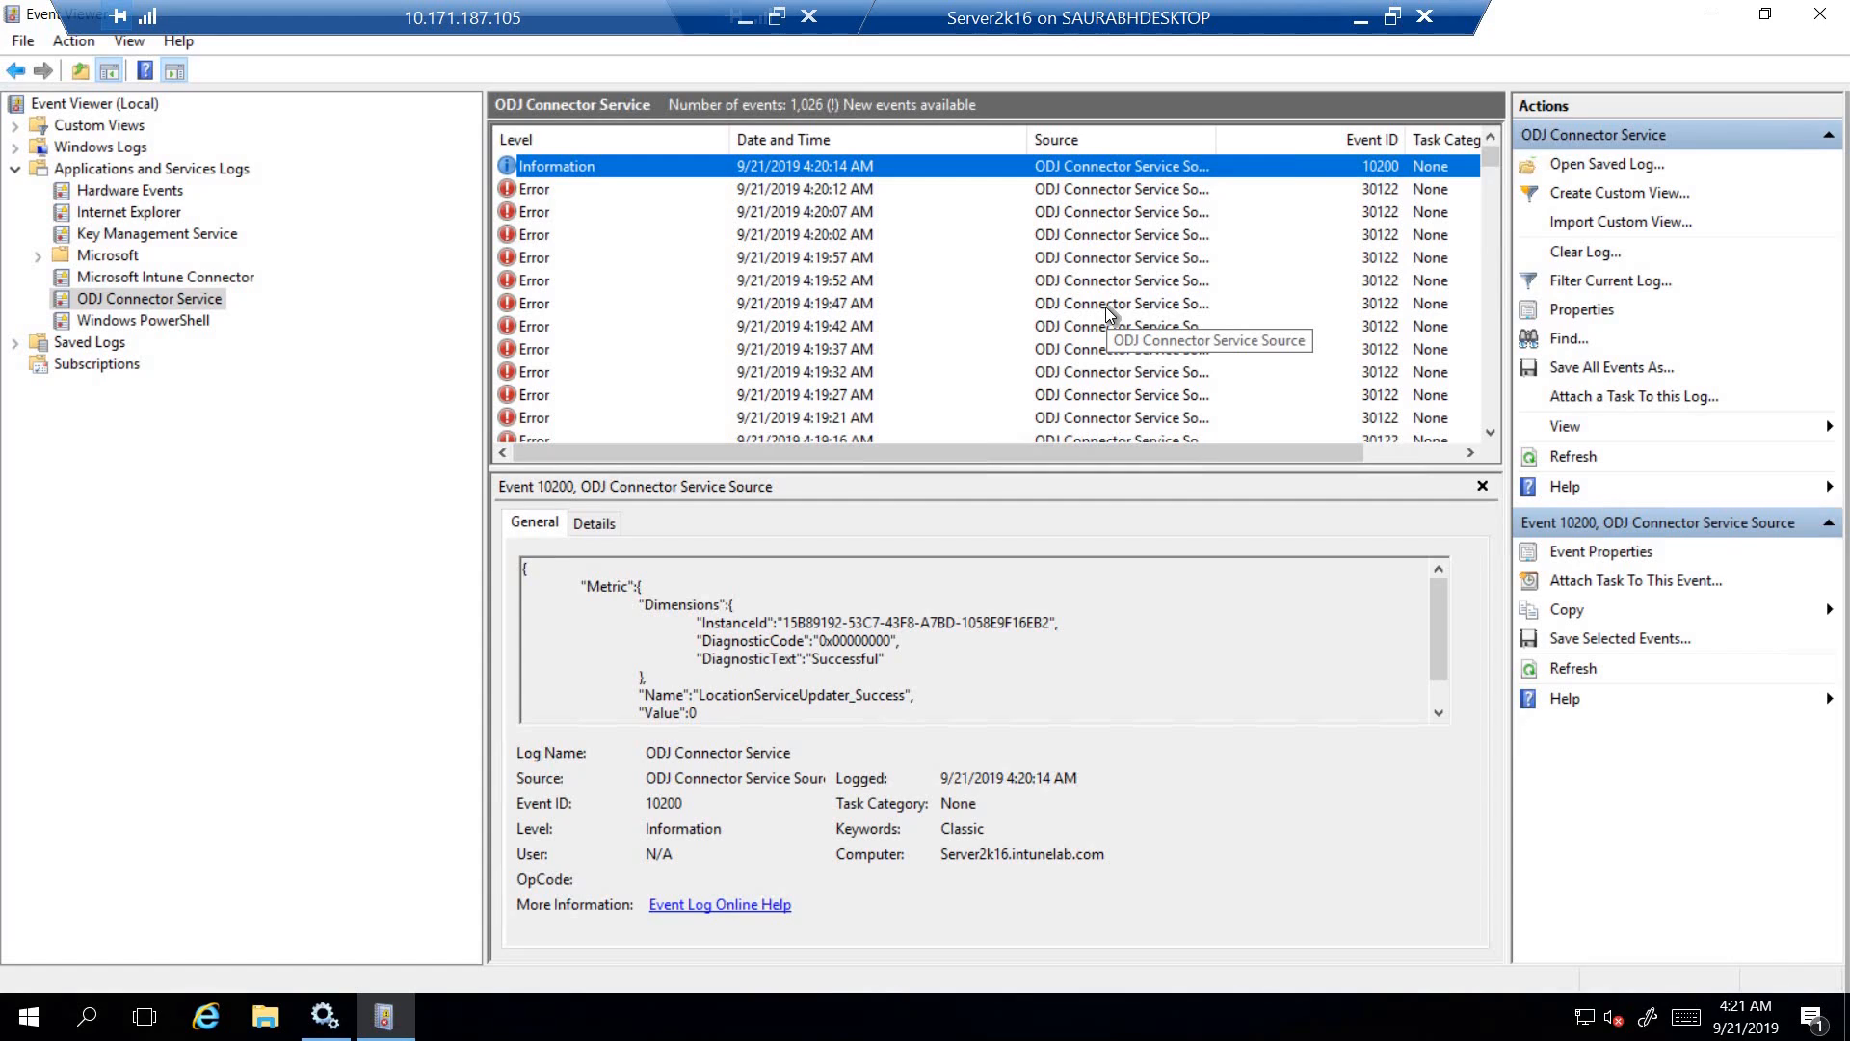
pyautogui.click(1831, 15)
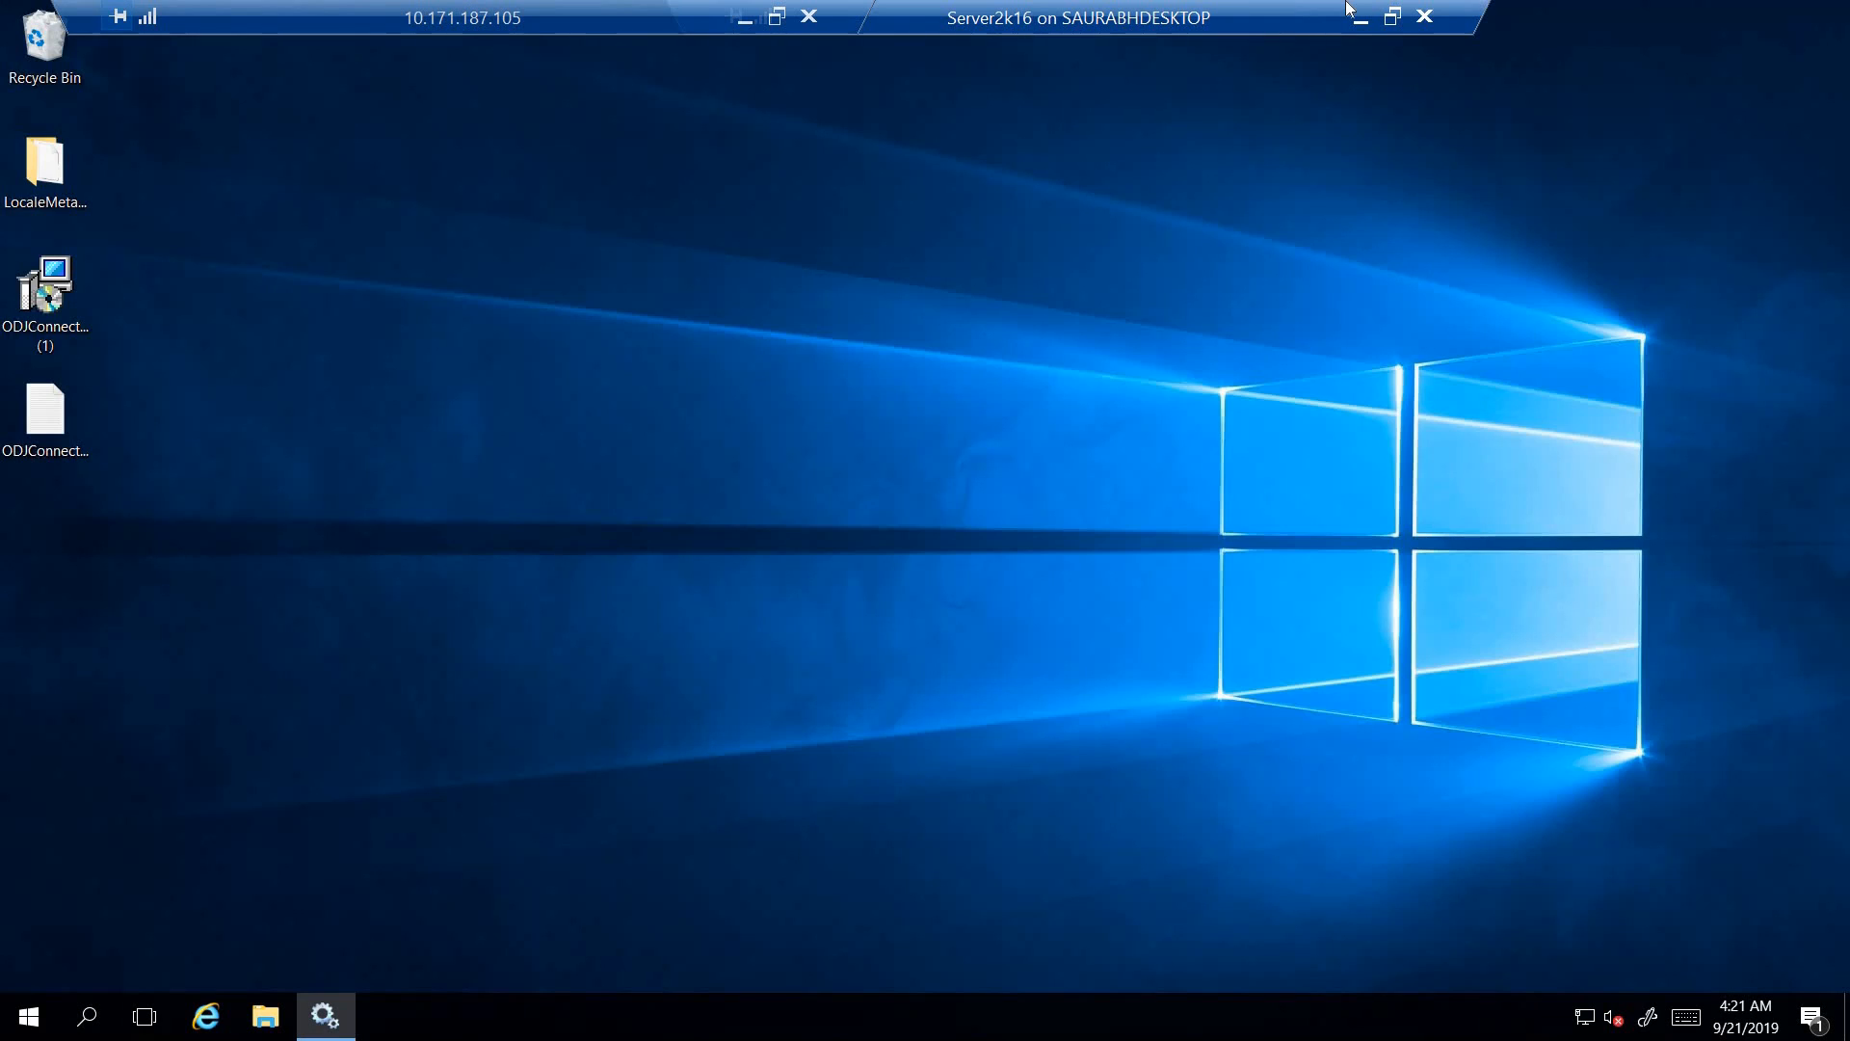
# - Minimize the Server2k16 session and move the HybridDemo window fully into view to check its reset progress
pyautogui.click(1359, 23)
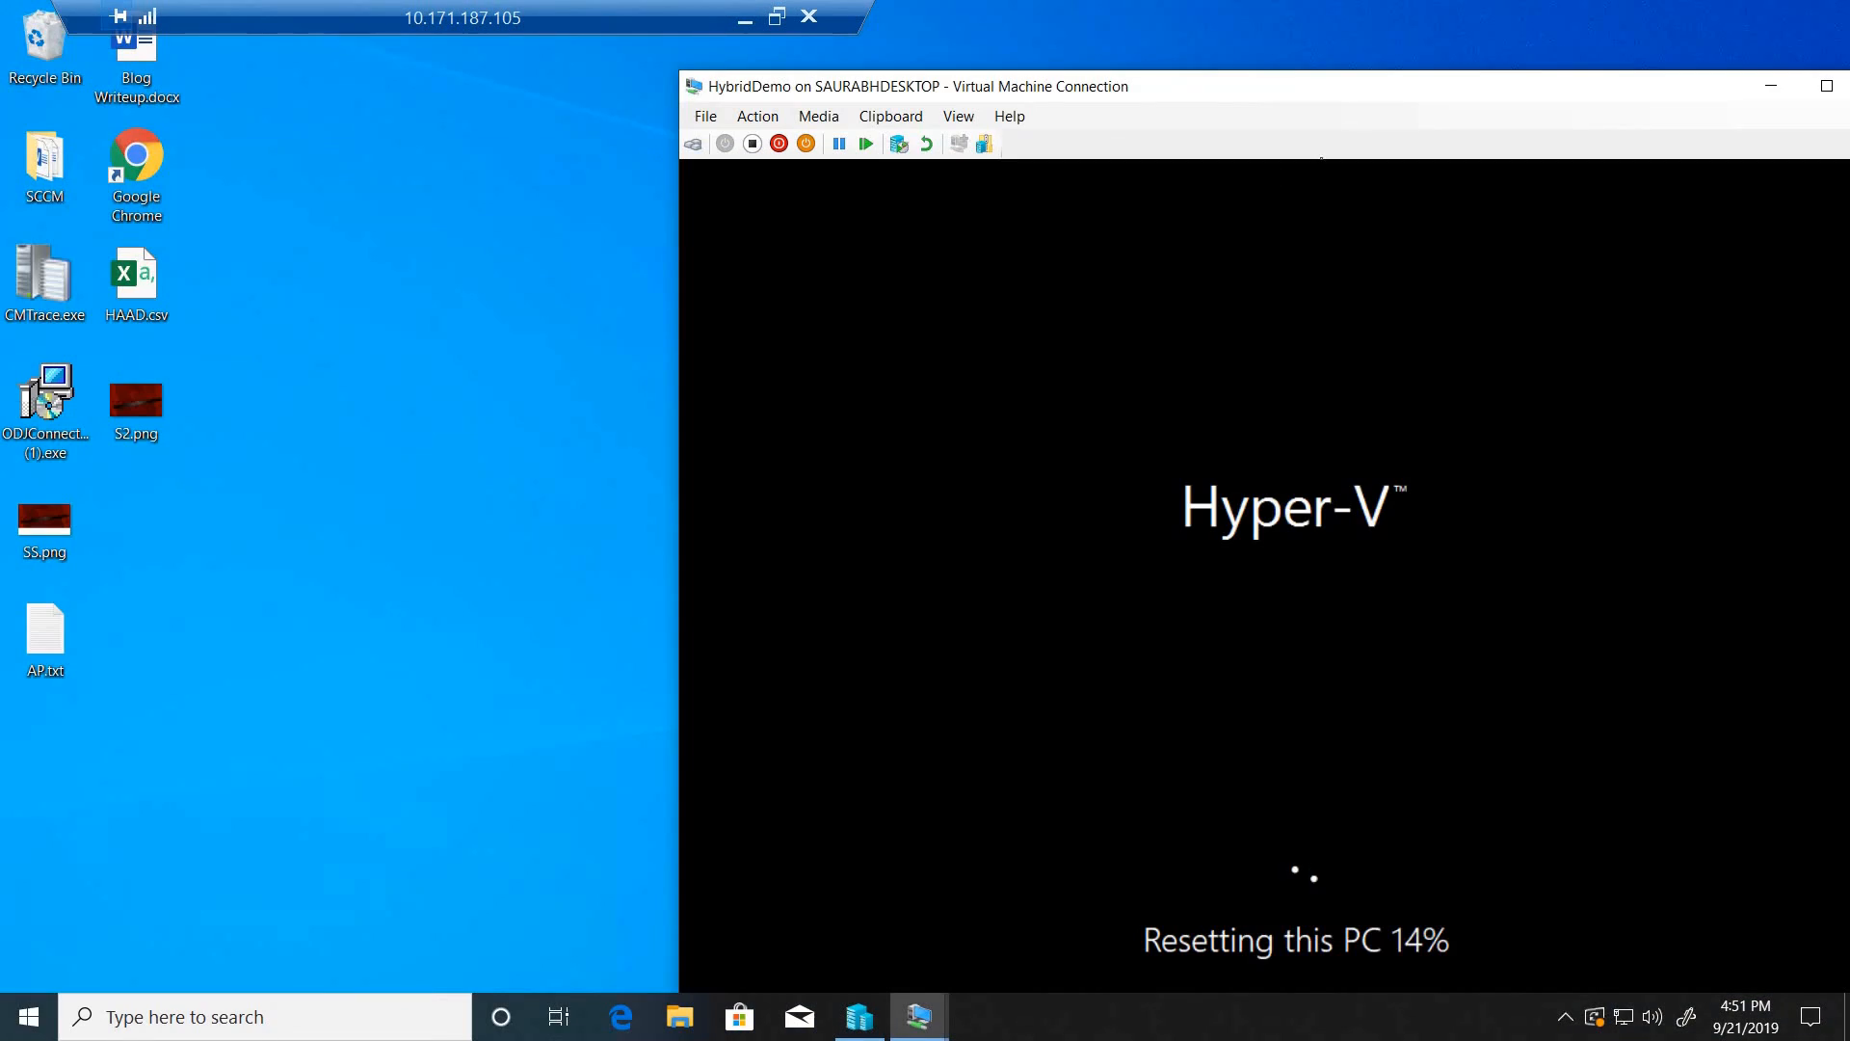
pyautogui.moveTo(1213, 91); pyautogui.dragTo(1029, 85)
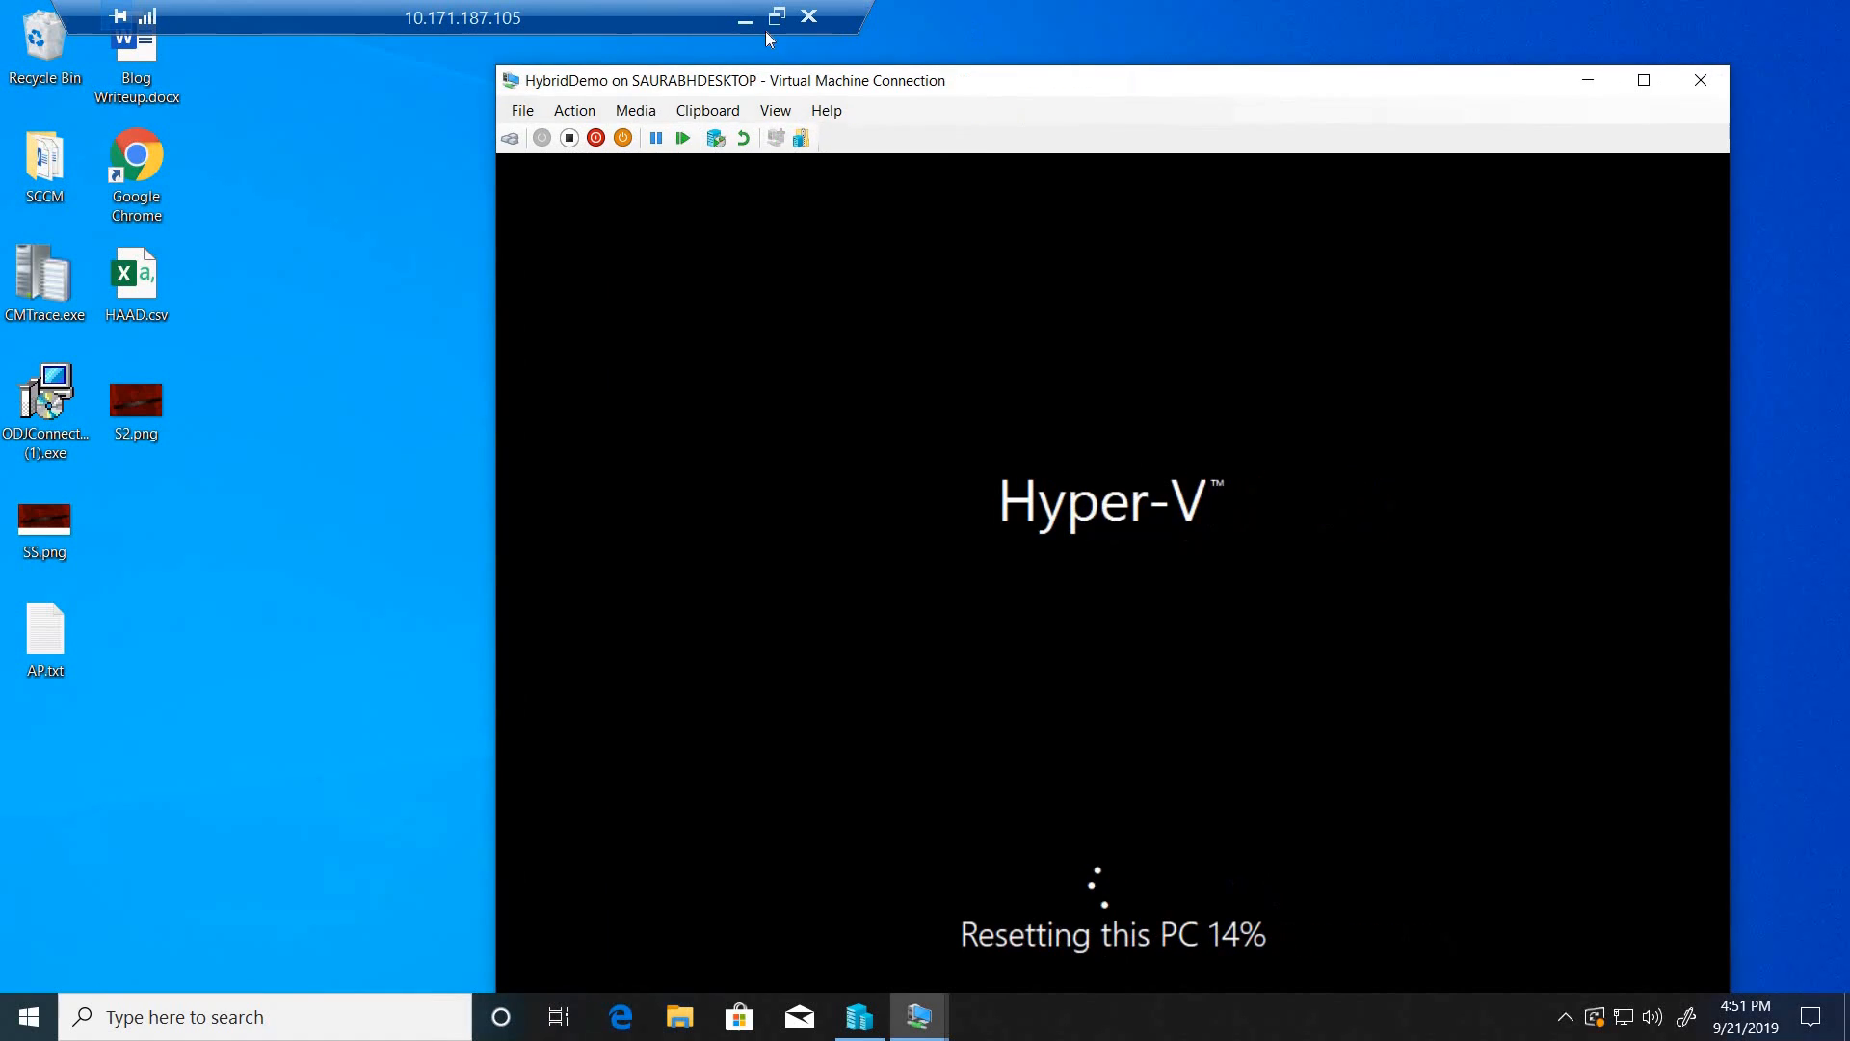
# - Minimize the remote desktop session, switch to the Azure portal in Chrome, and reopen Intune Connector for Active Directory under Windows enrollment
pyautogui.click(744, 21)
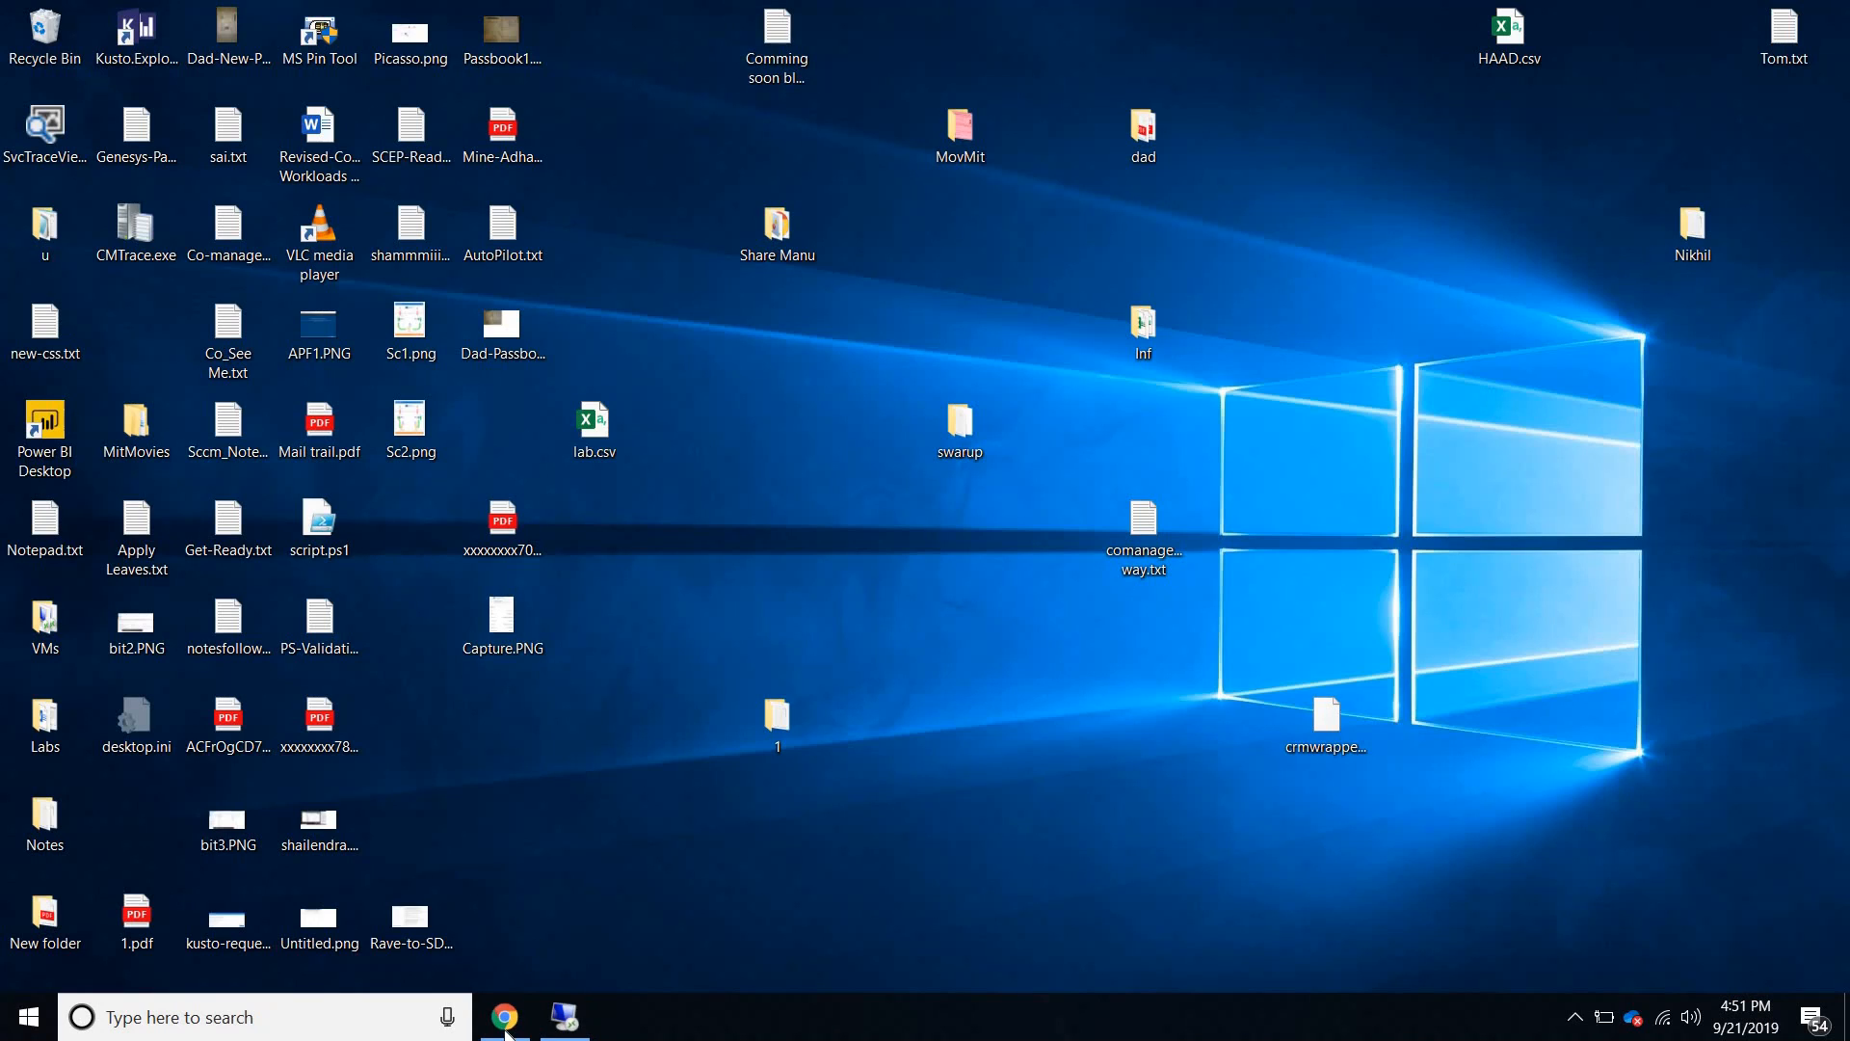
pyautogui.hotkey('alt', 'Tab')
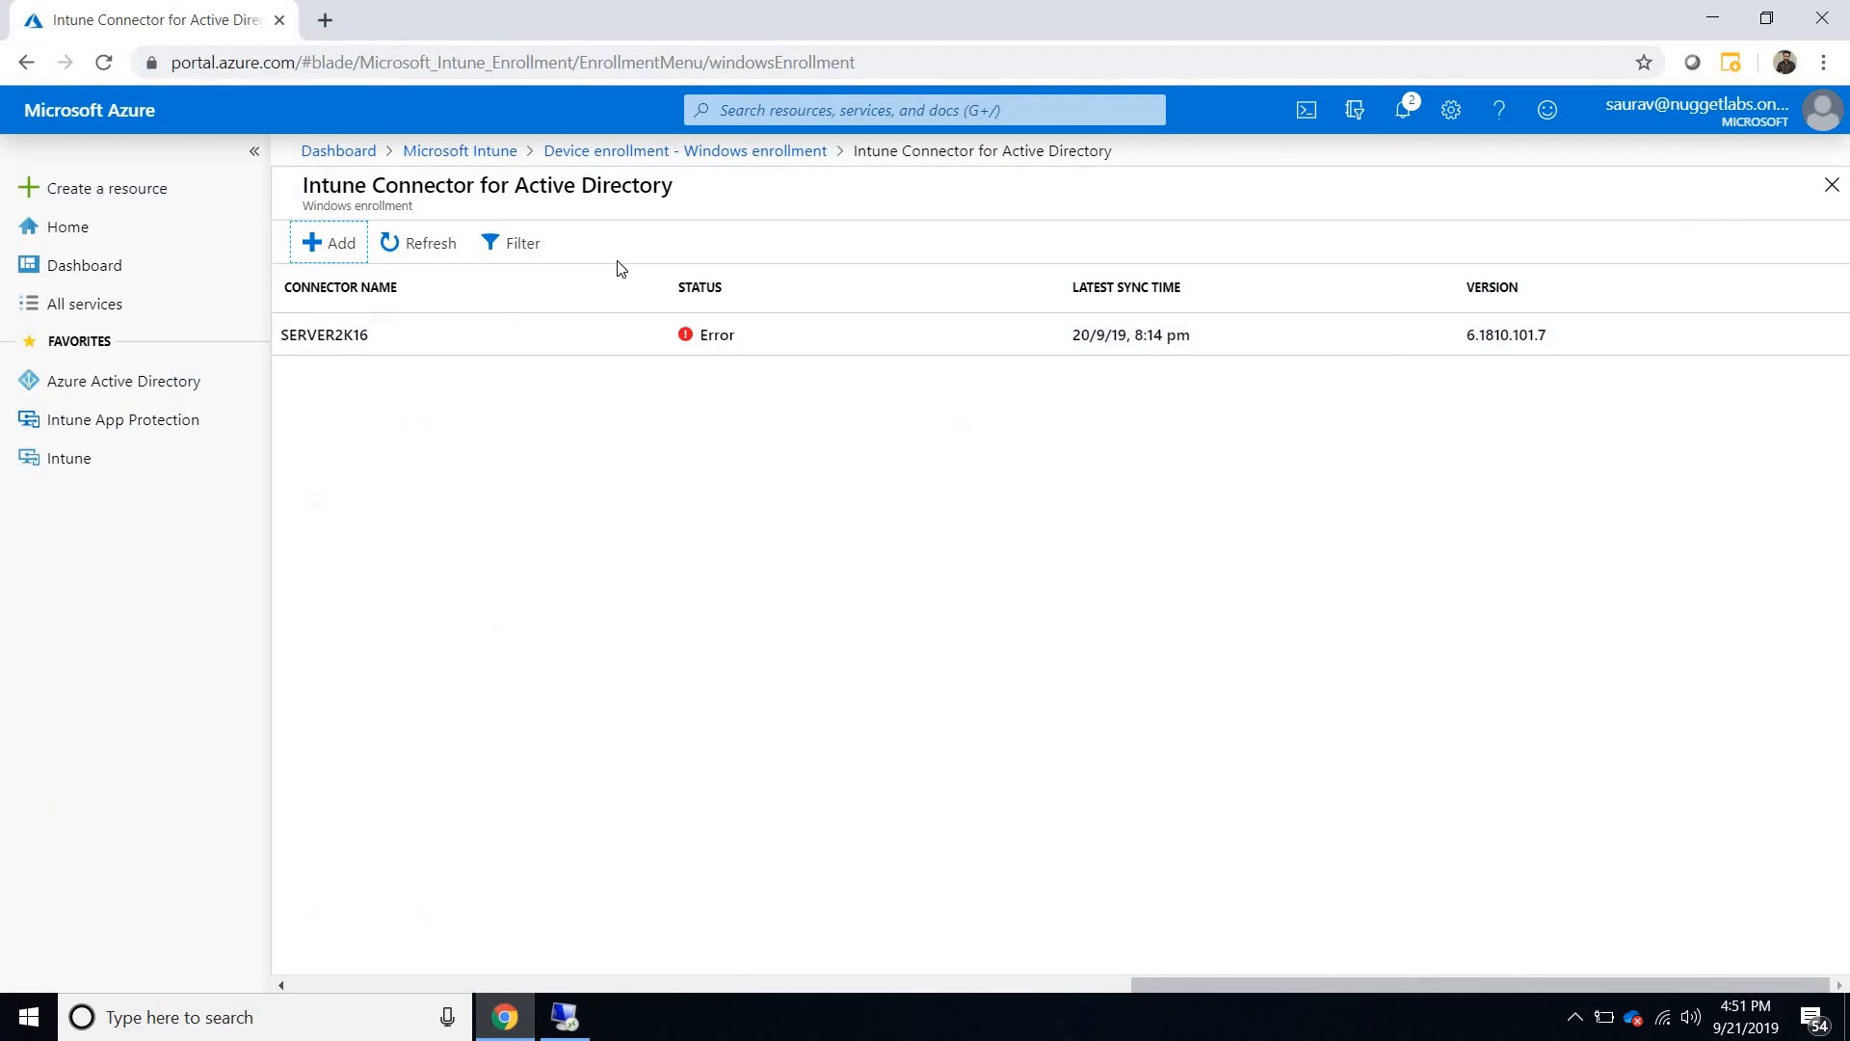
pyautogui.click(462, 152)
pyautogui.click(424, 417)
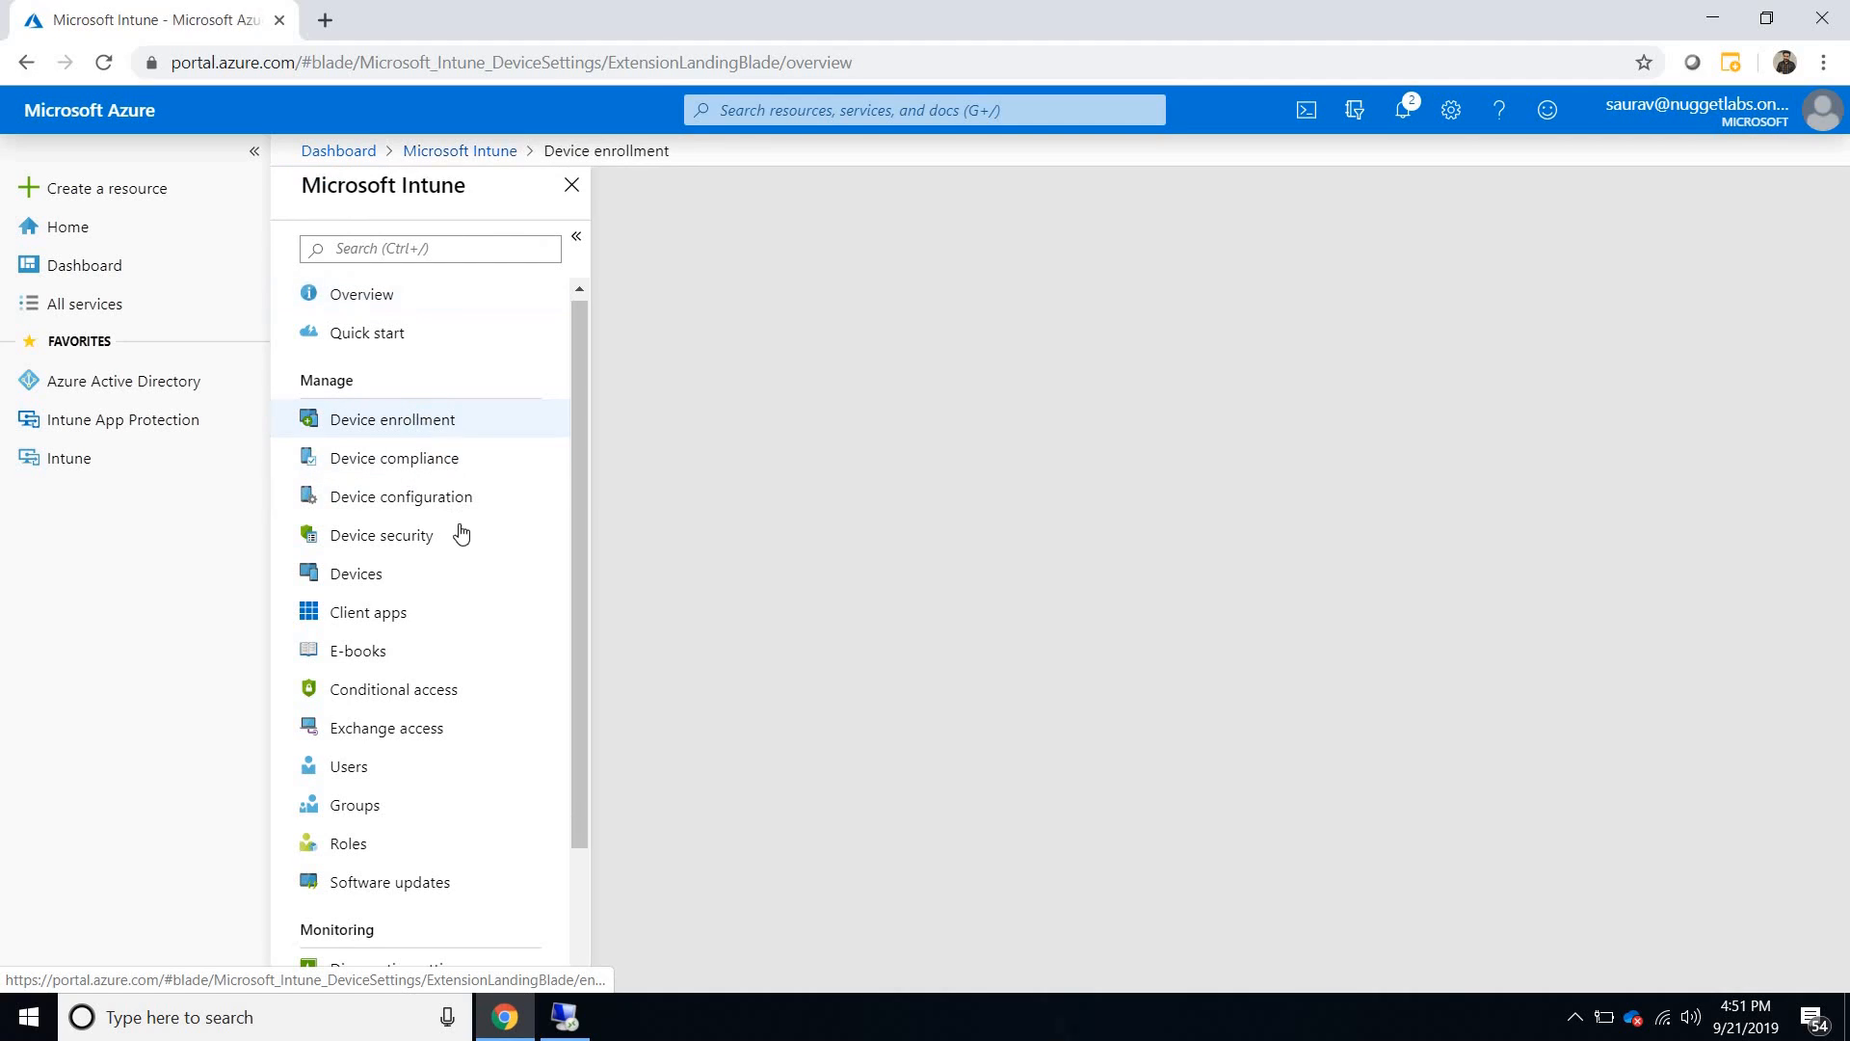
pyautogui.click(429, 511)
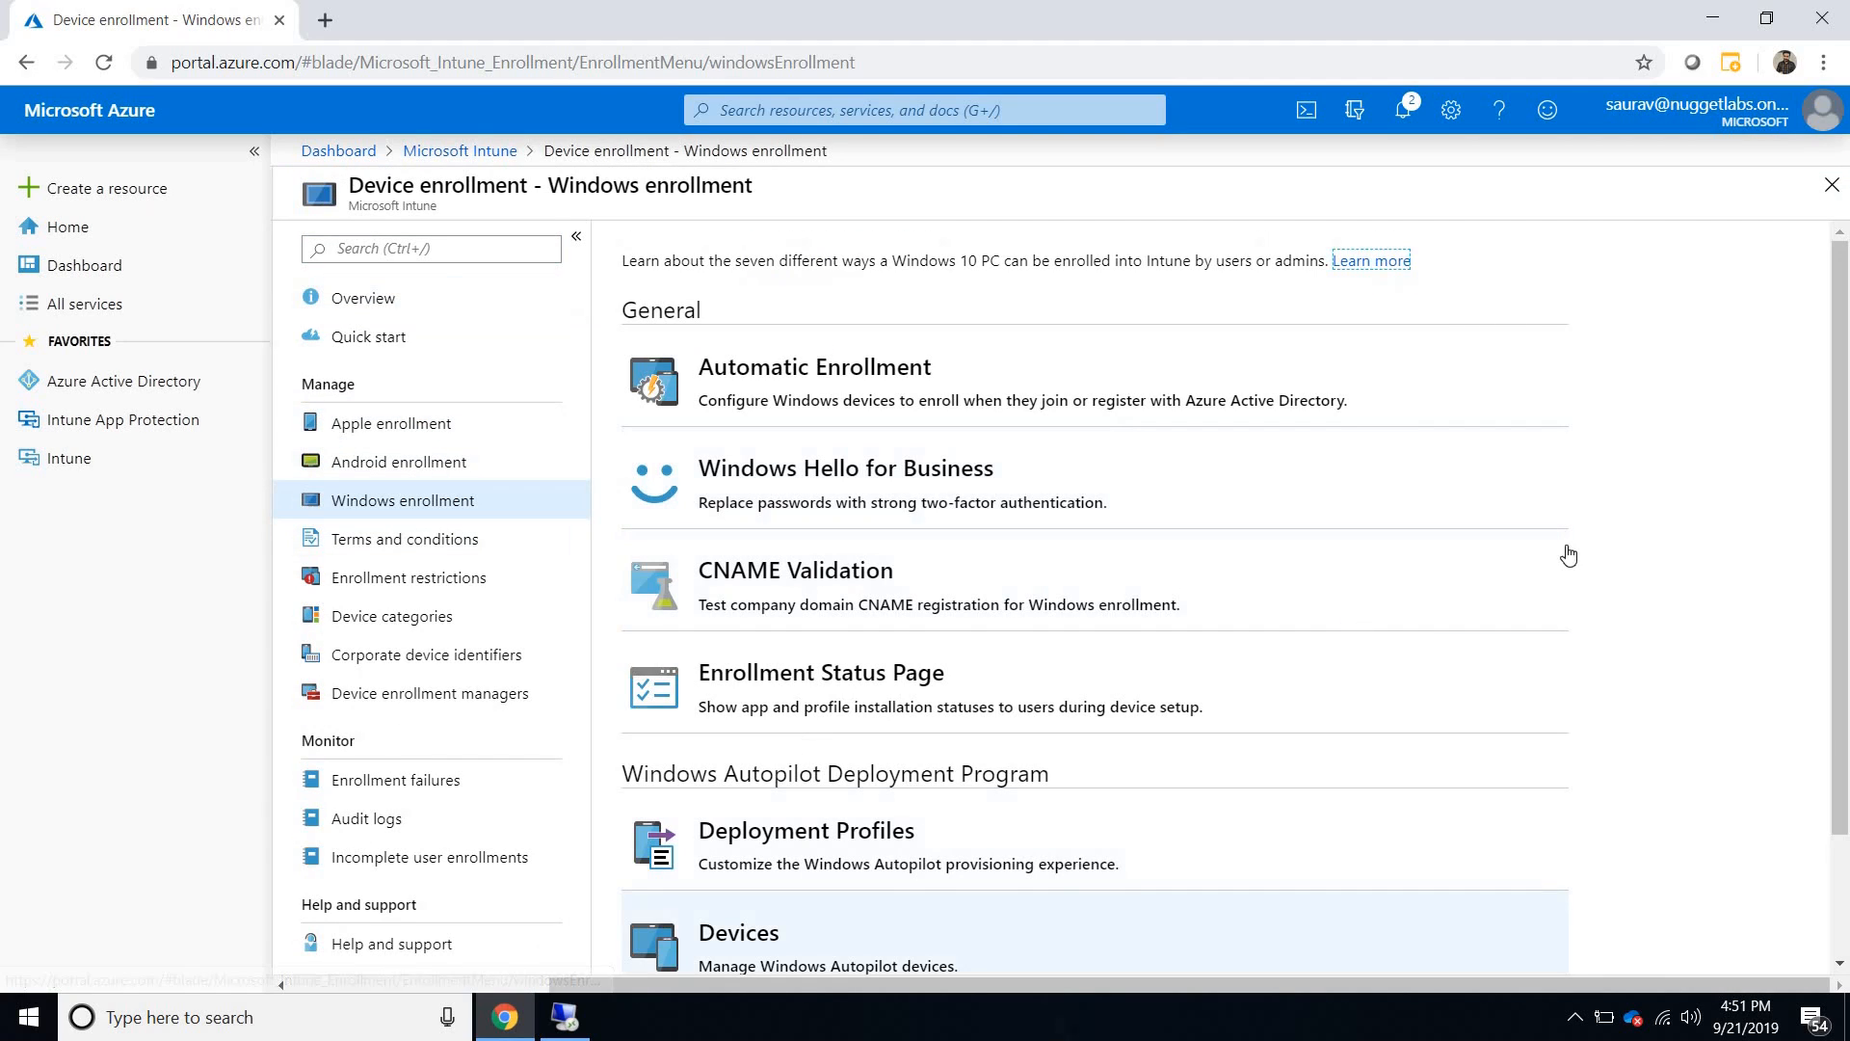
pyautogui.scroll(-2, 1087, 887)
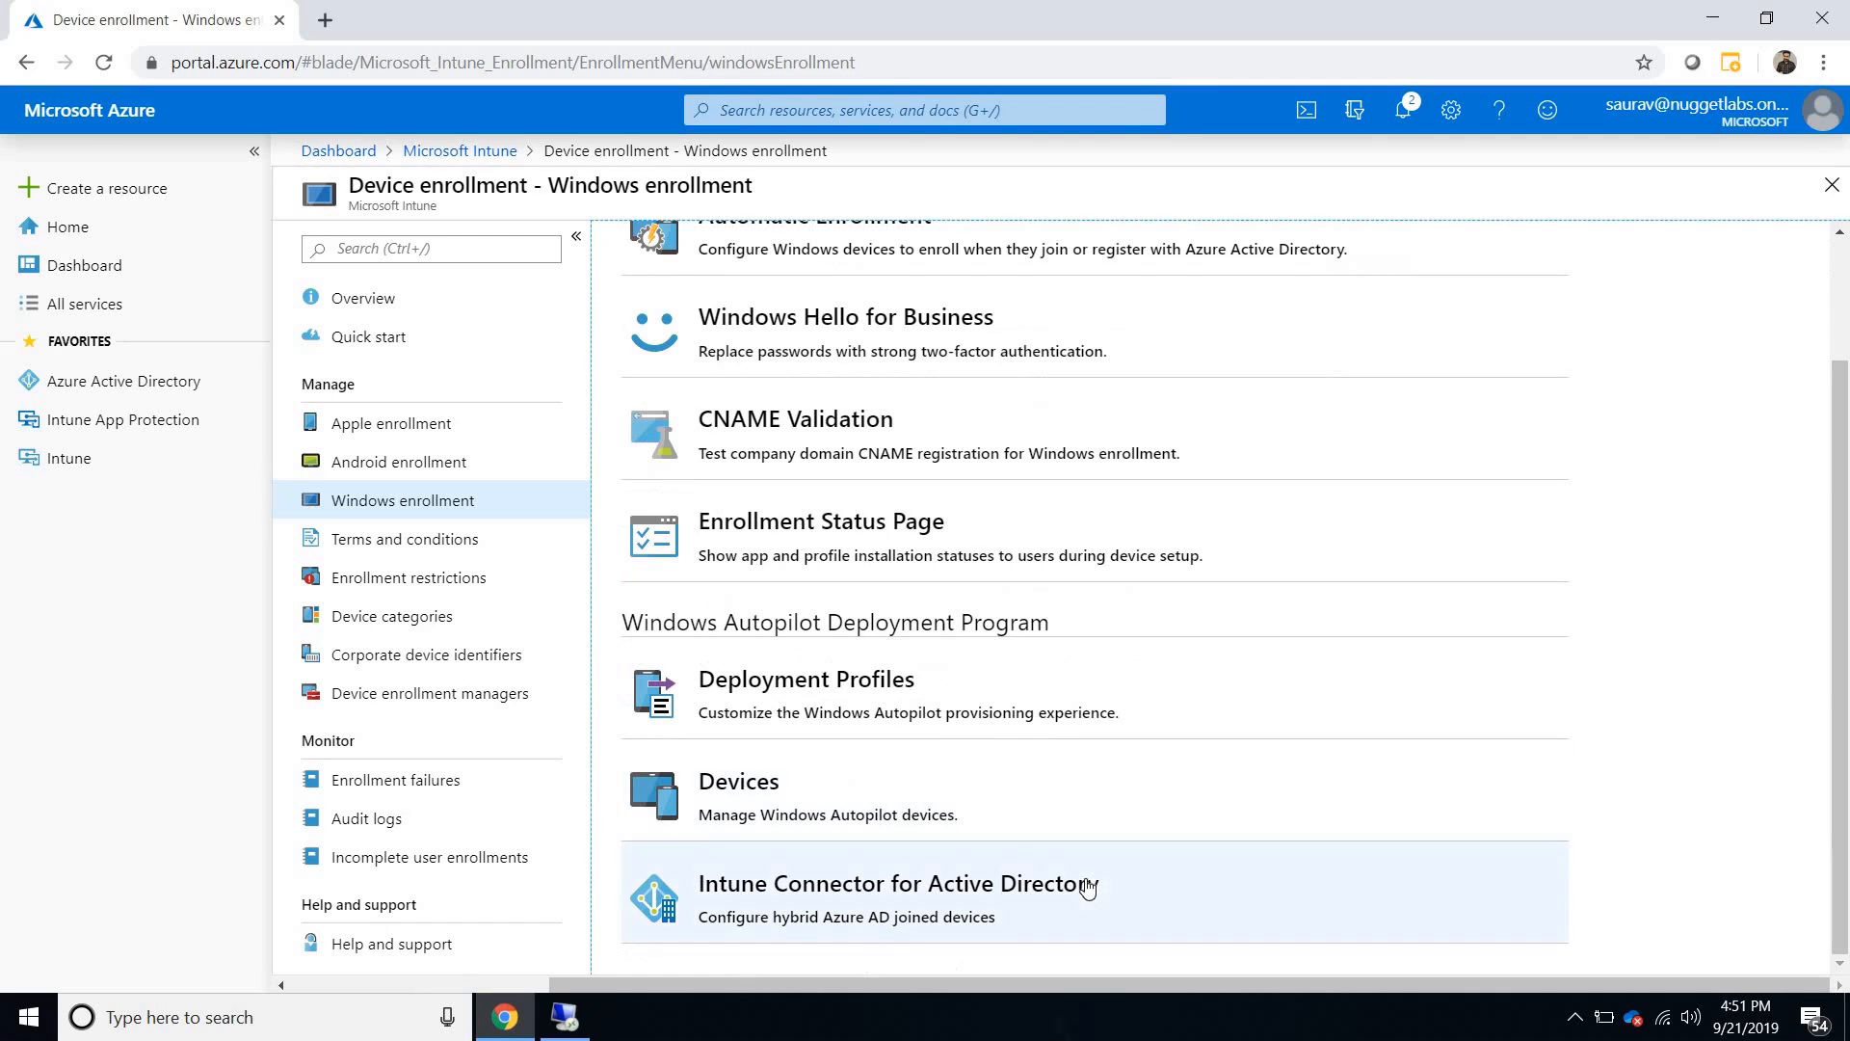
pyautogui.click(1087, 887)
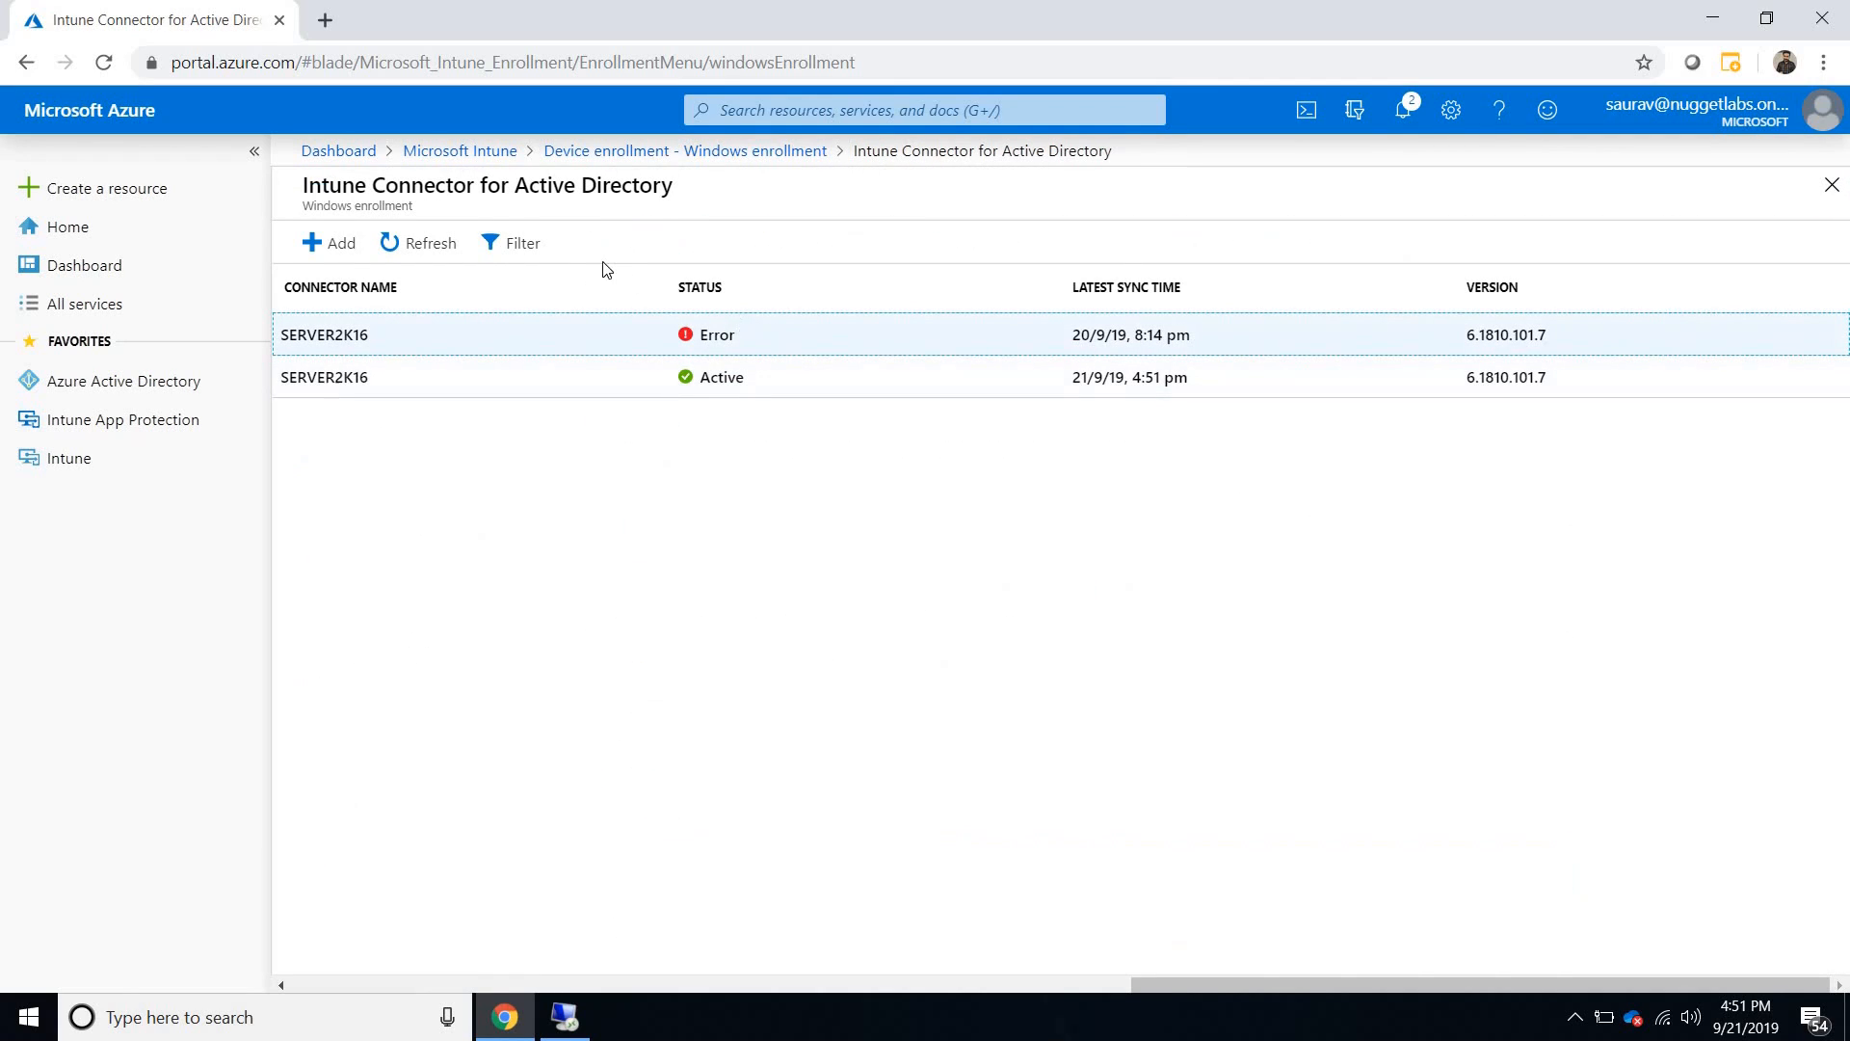
# - Refresh the Intune connector list and filter it by the Active status
pyautogui.click(439, 247)
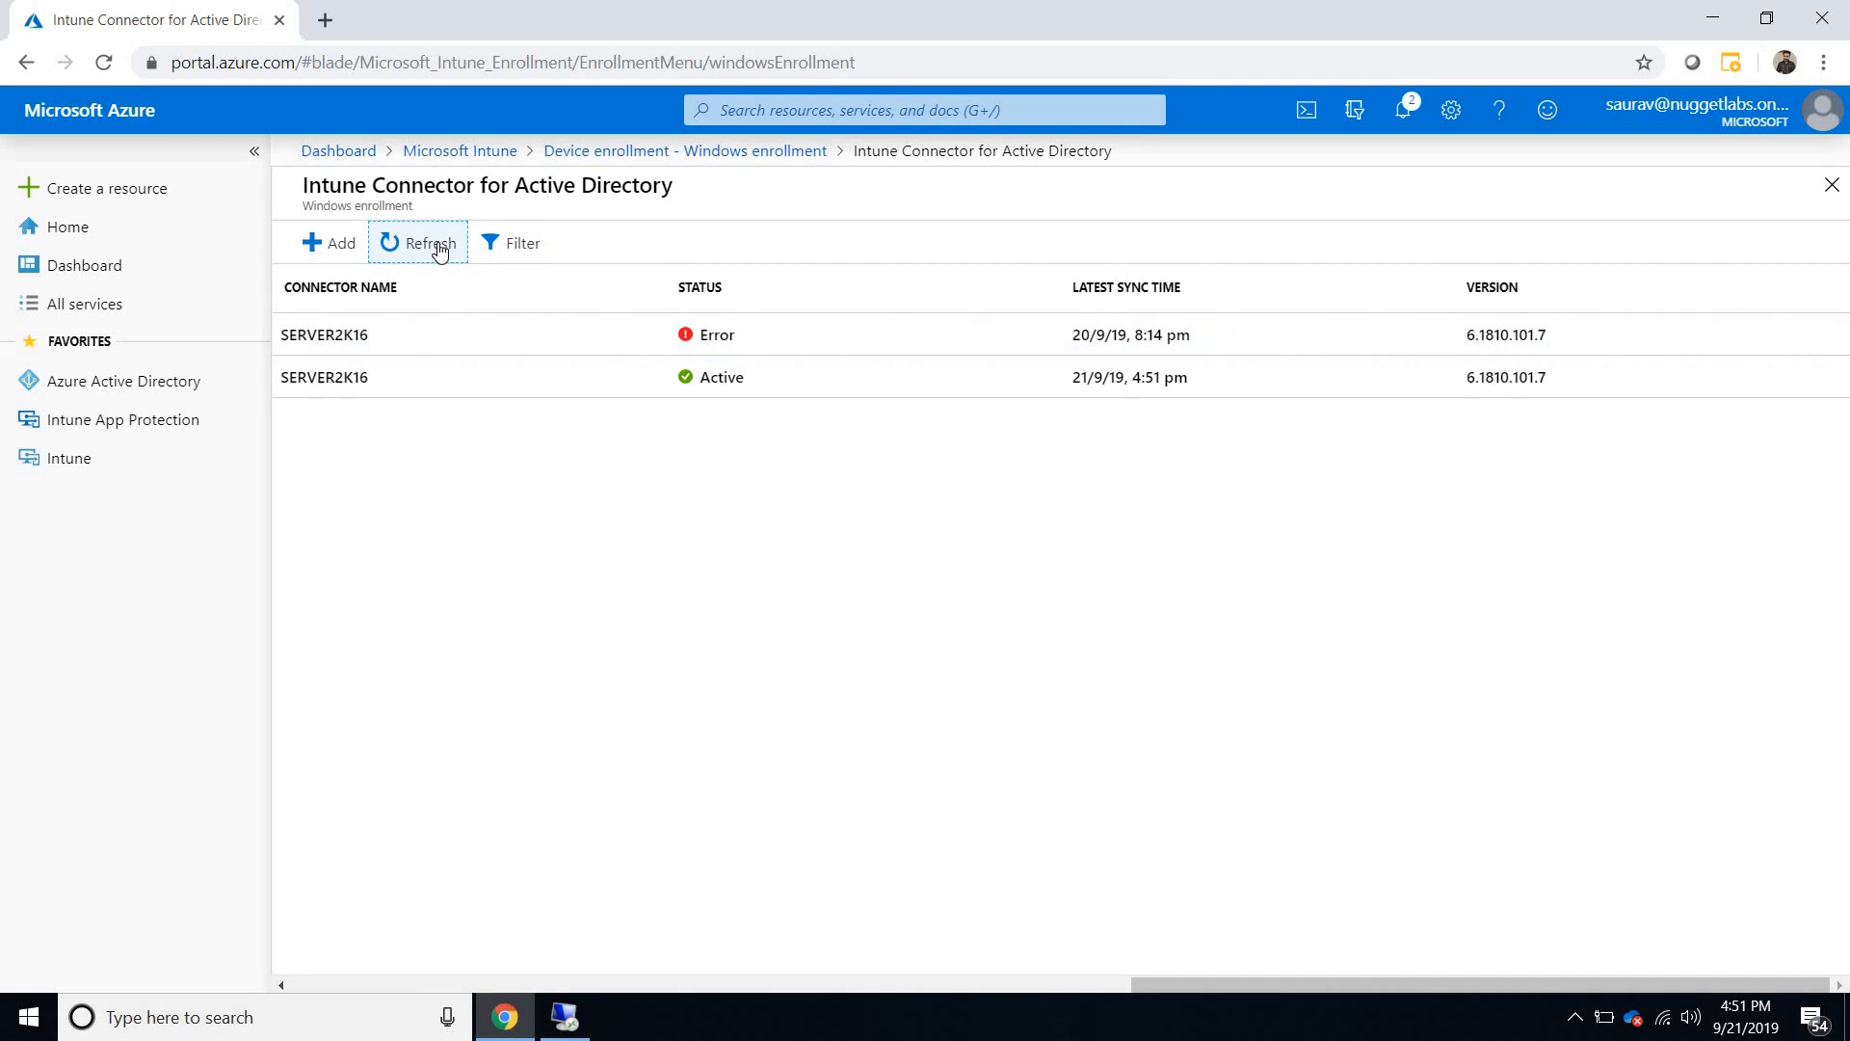
pyautogui.doubleClick(440, 248)
pyautogui.click(510, 243)
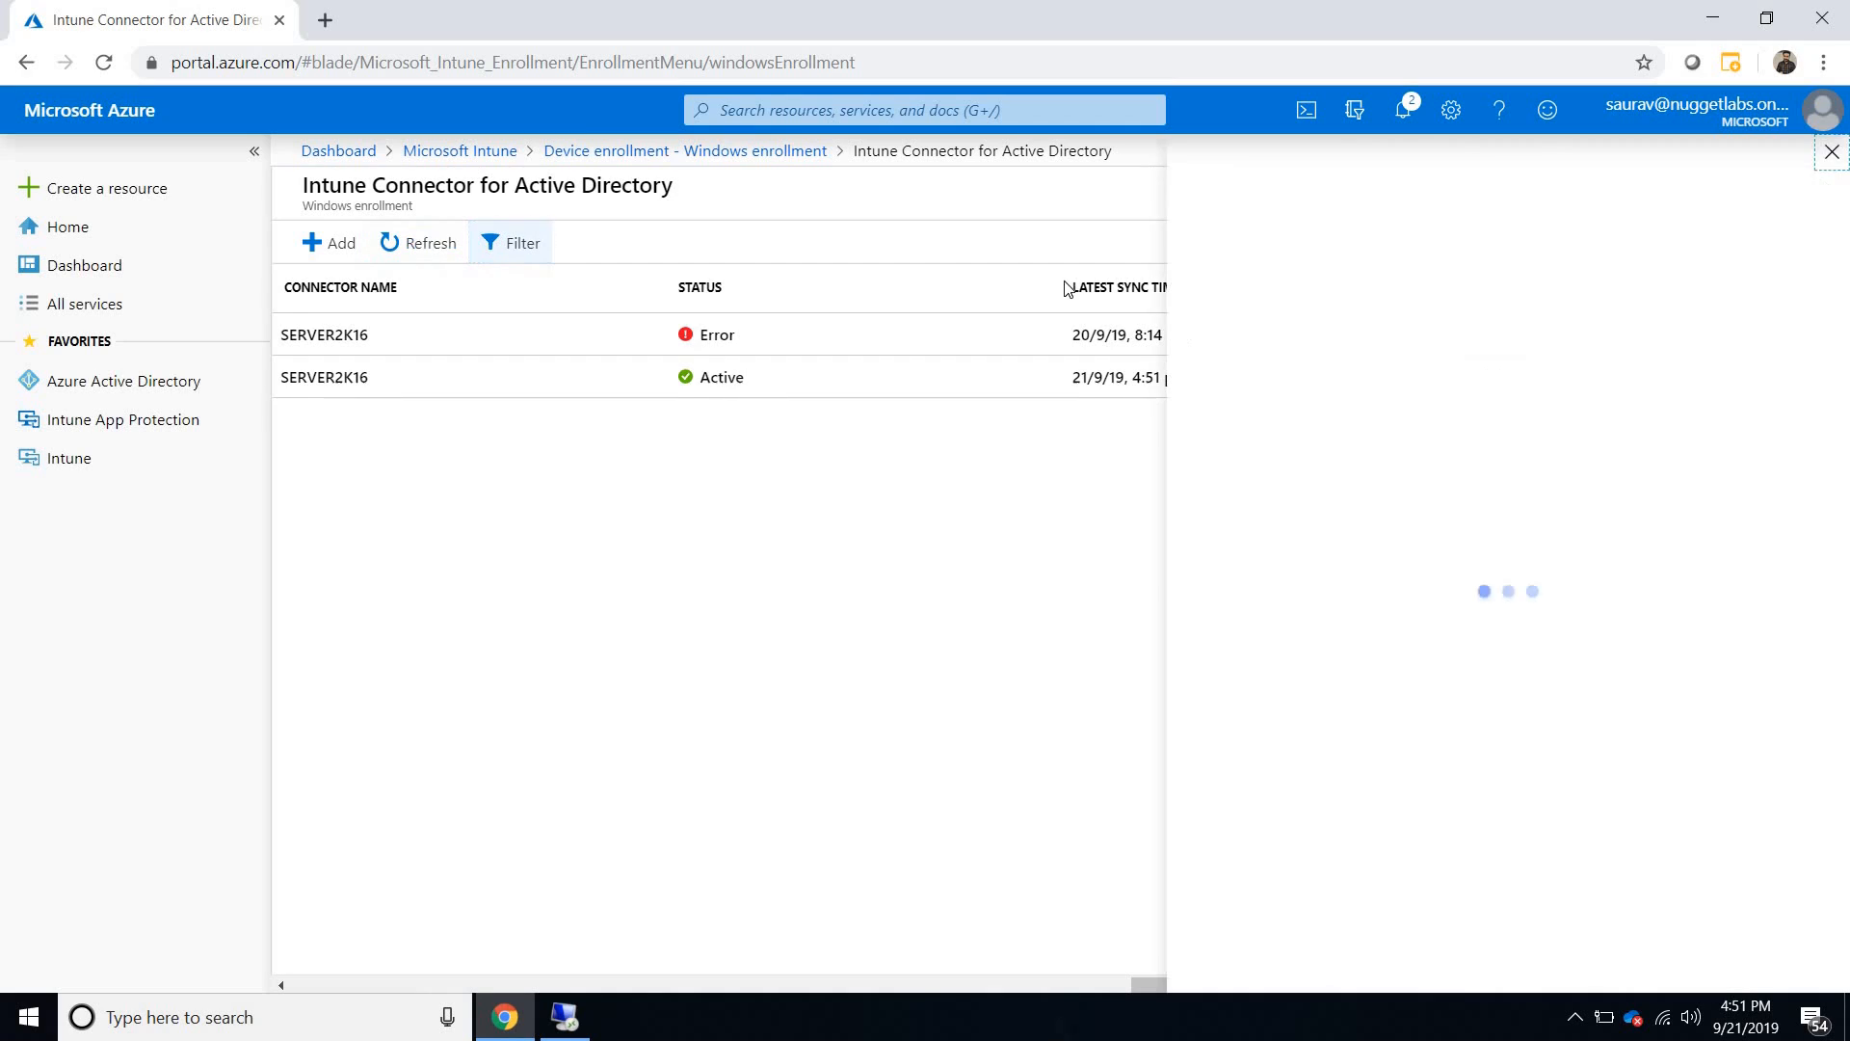
pyautogui.click(1618, 258)
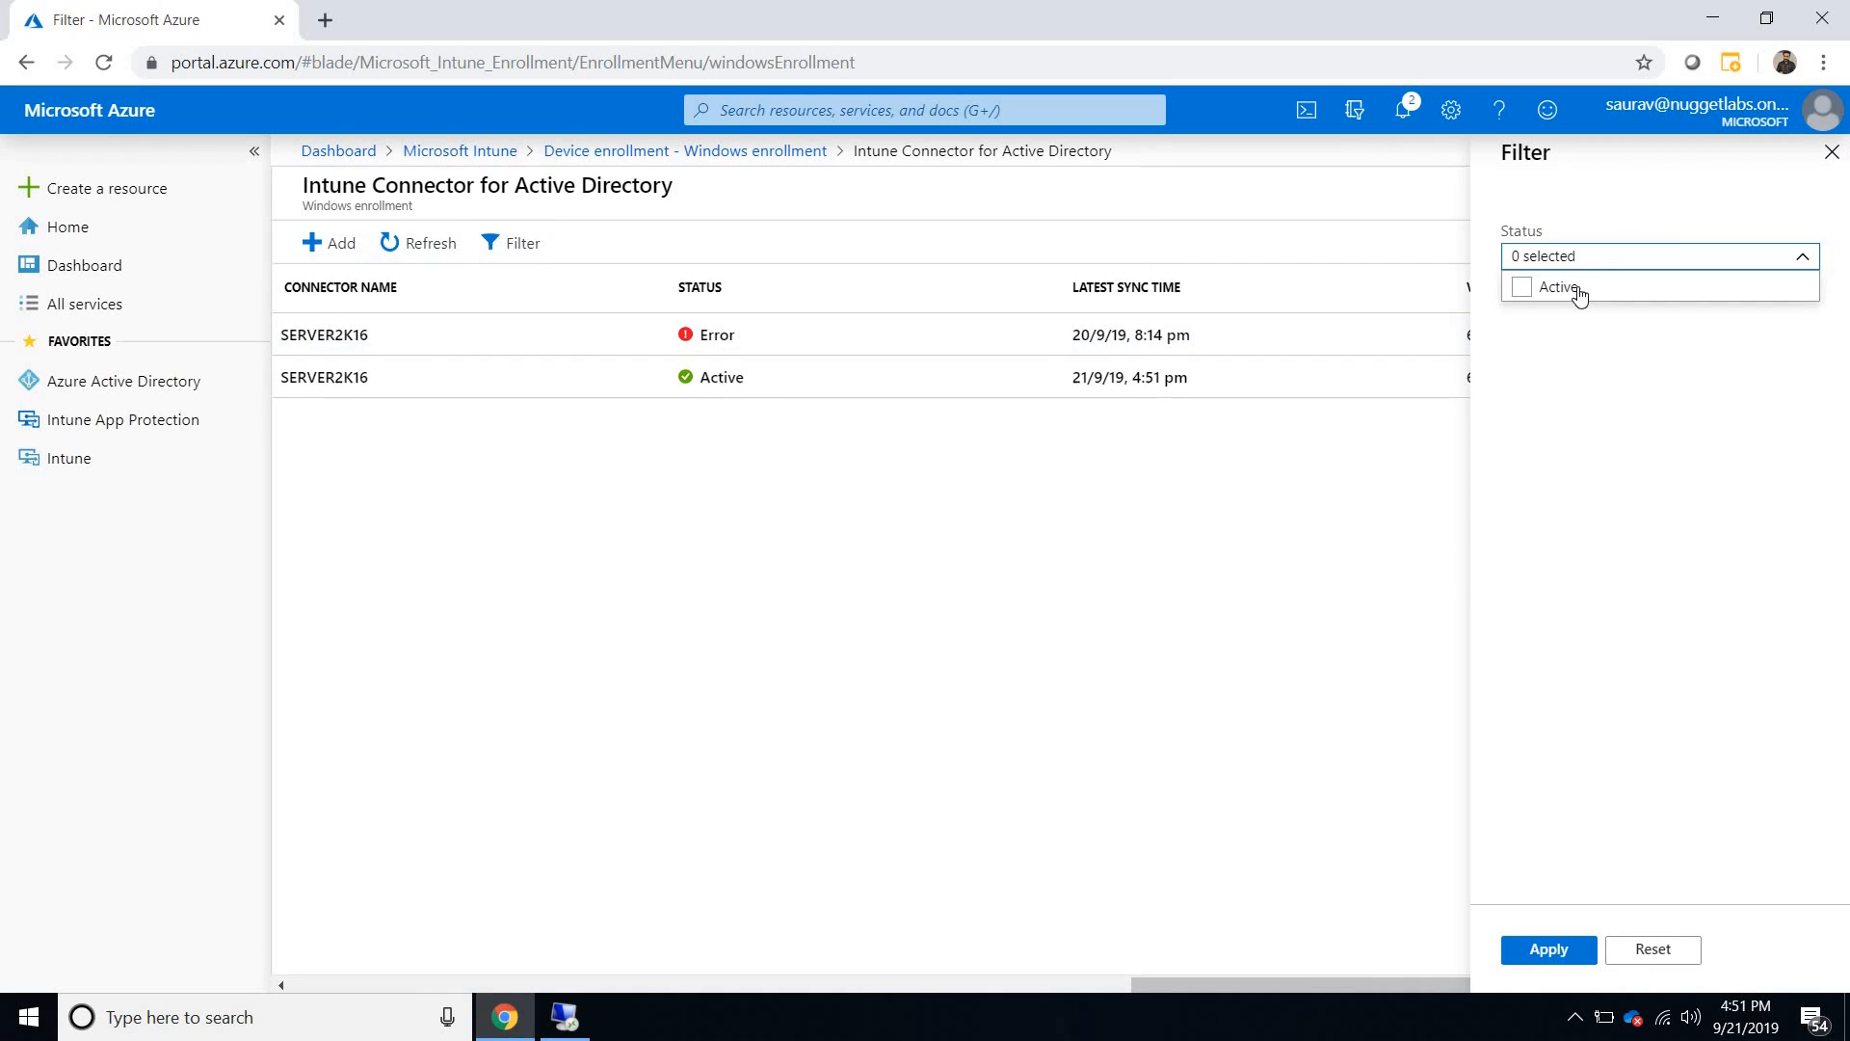
pyautogui.click(1571, 287)
pyautogui.click(1548, 950)
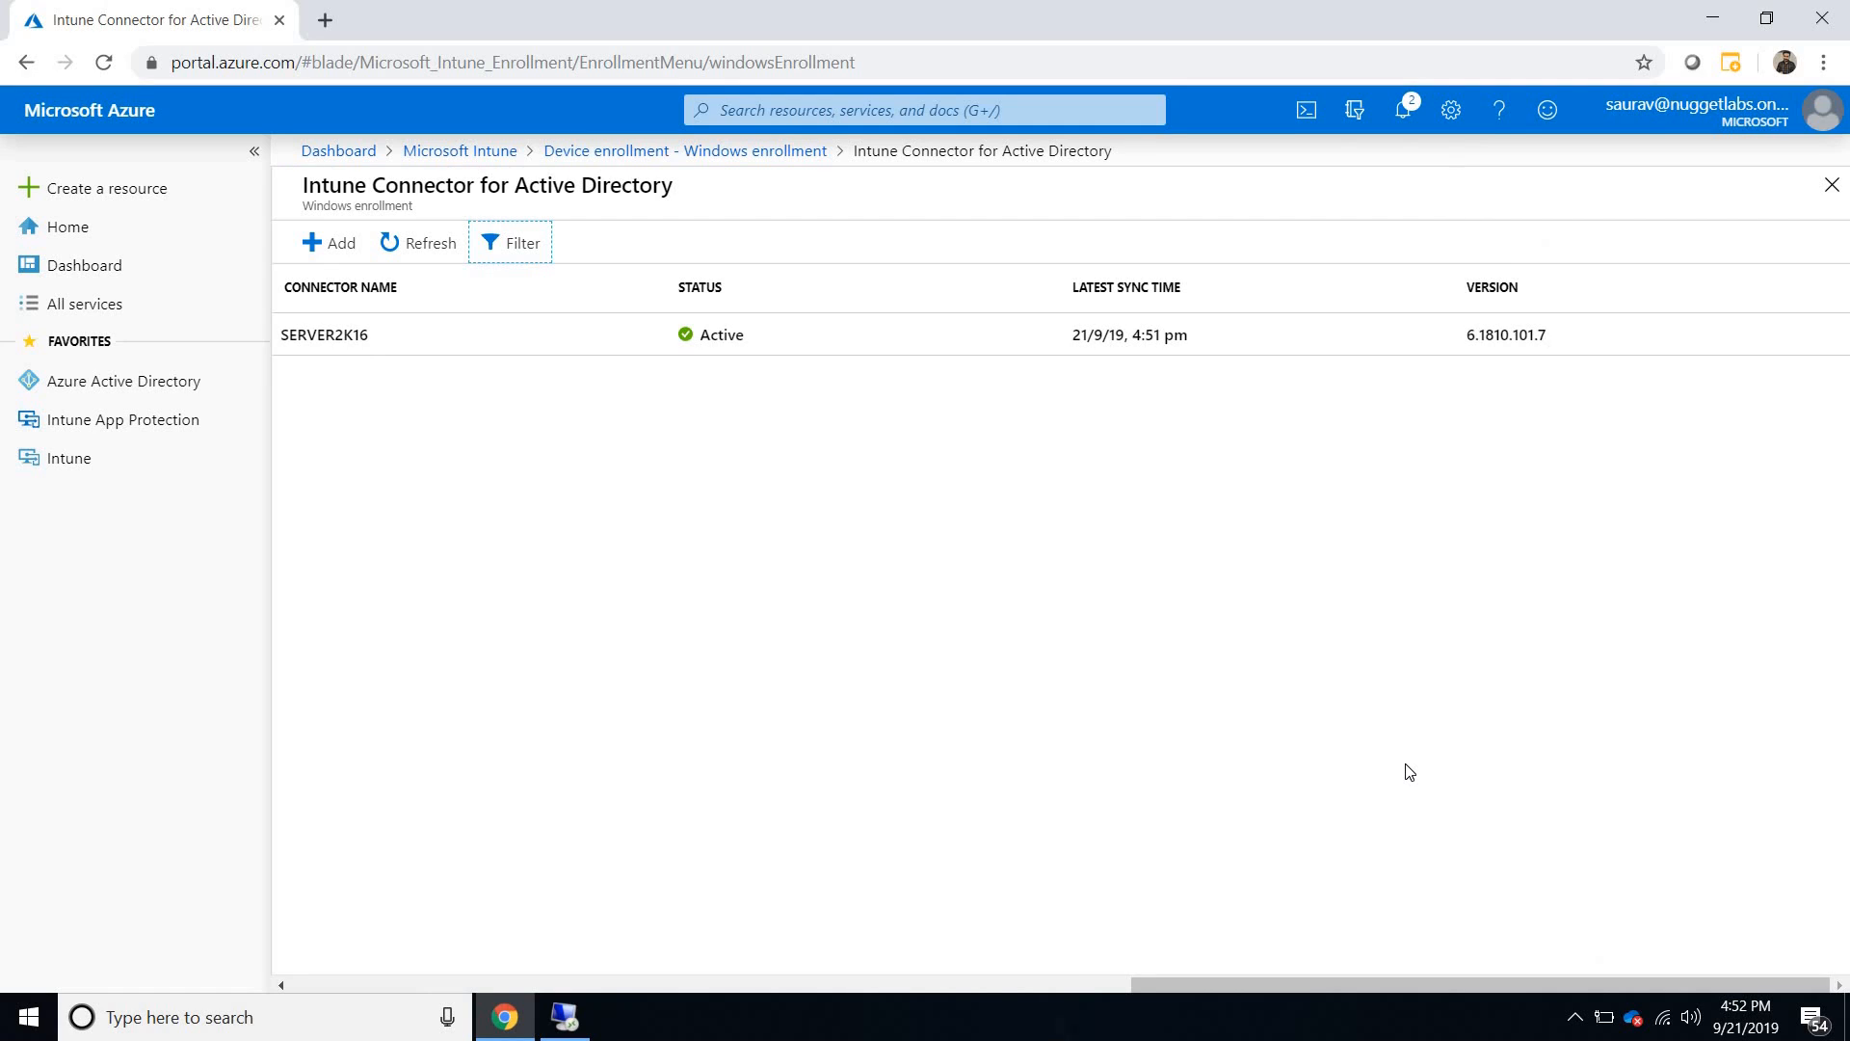
# - Check the details of the active SERVER2K16 connector, close them, and return to the Microsoft Intune overview
pyautogui.click(1118, 346)
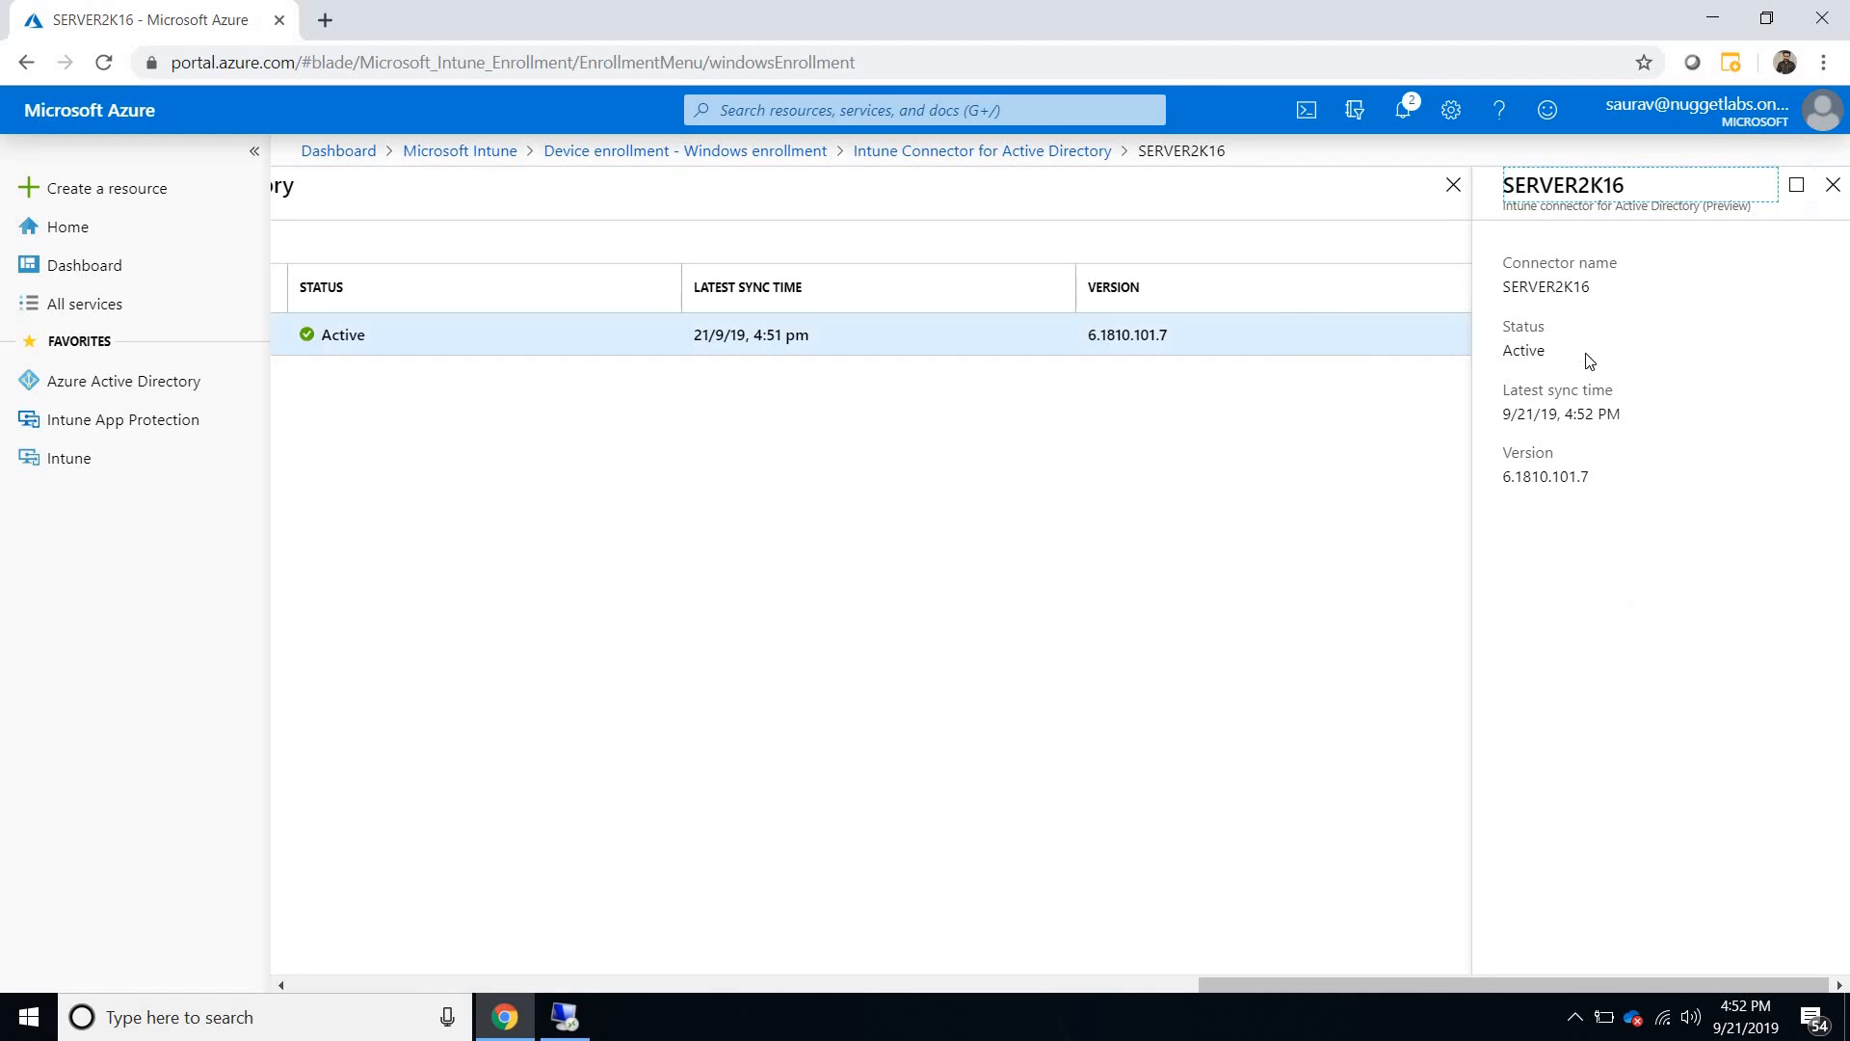
pyautogui.click(1833, 185)
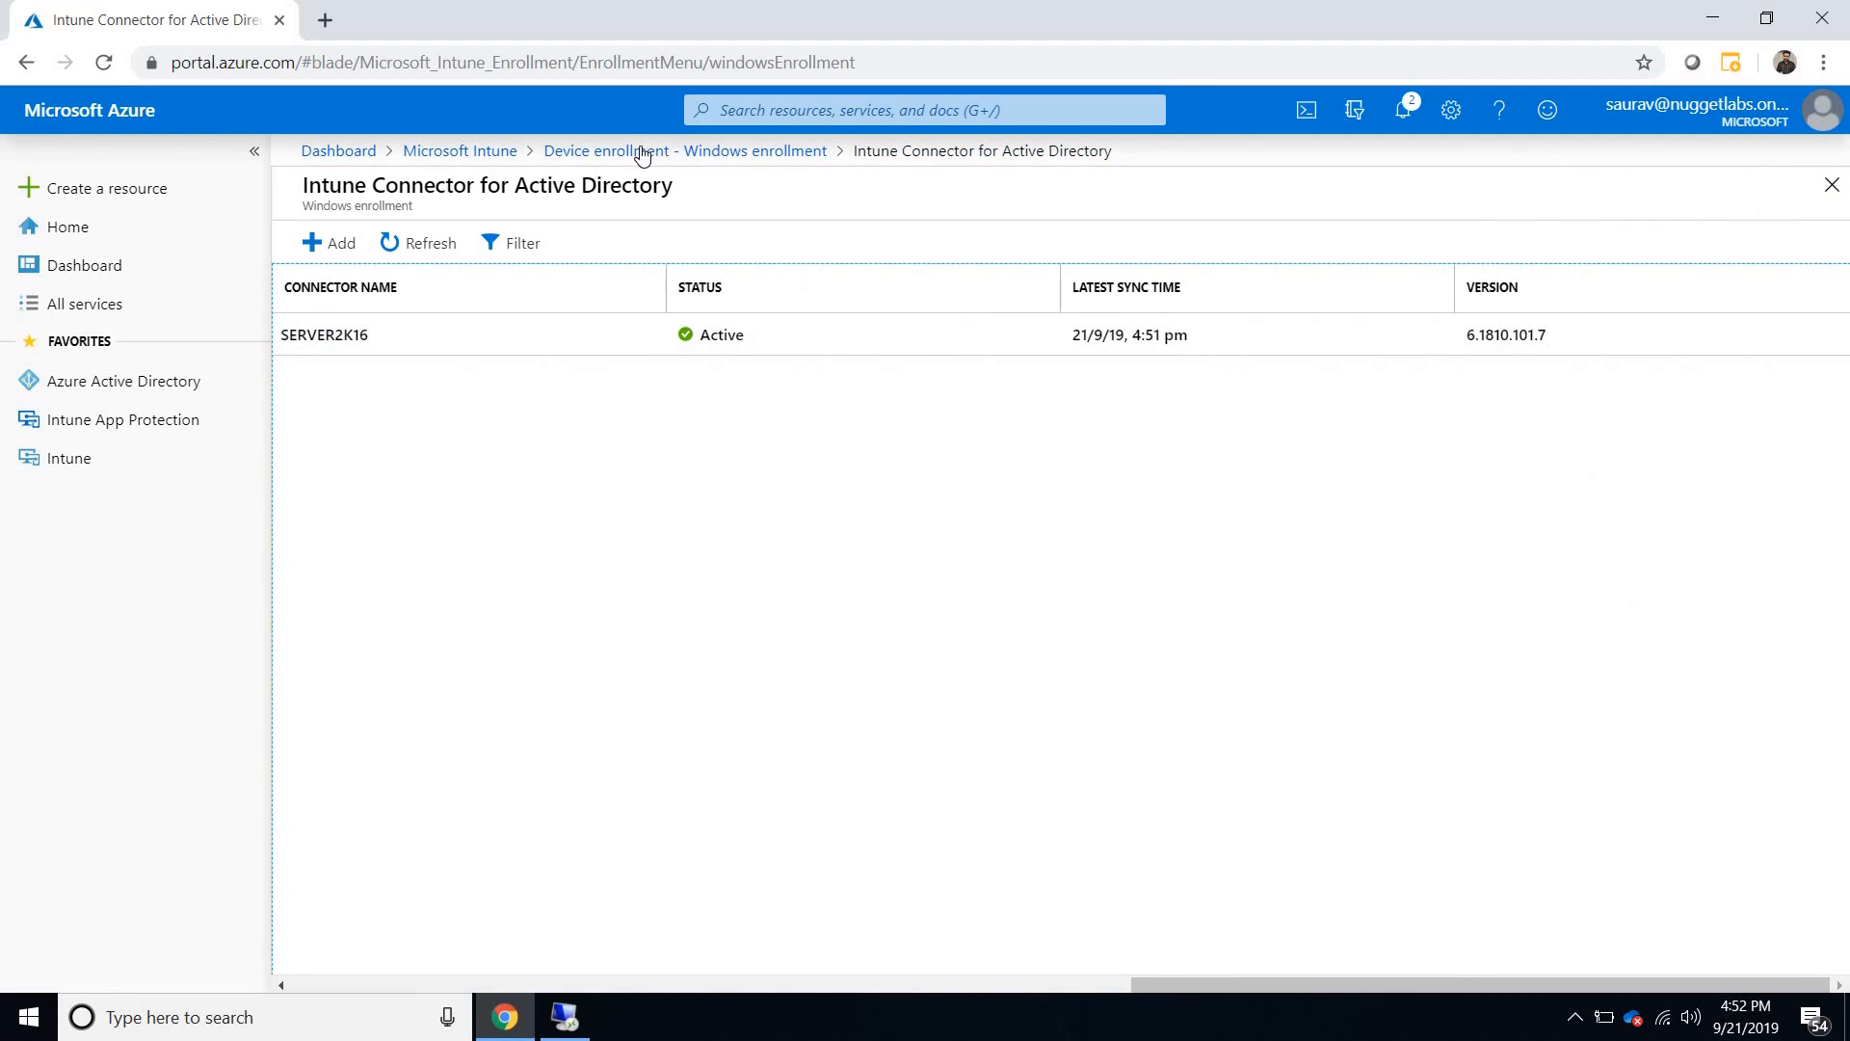
pyautogui.click(463, 152)
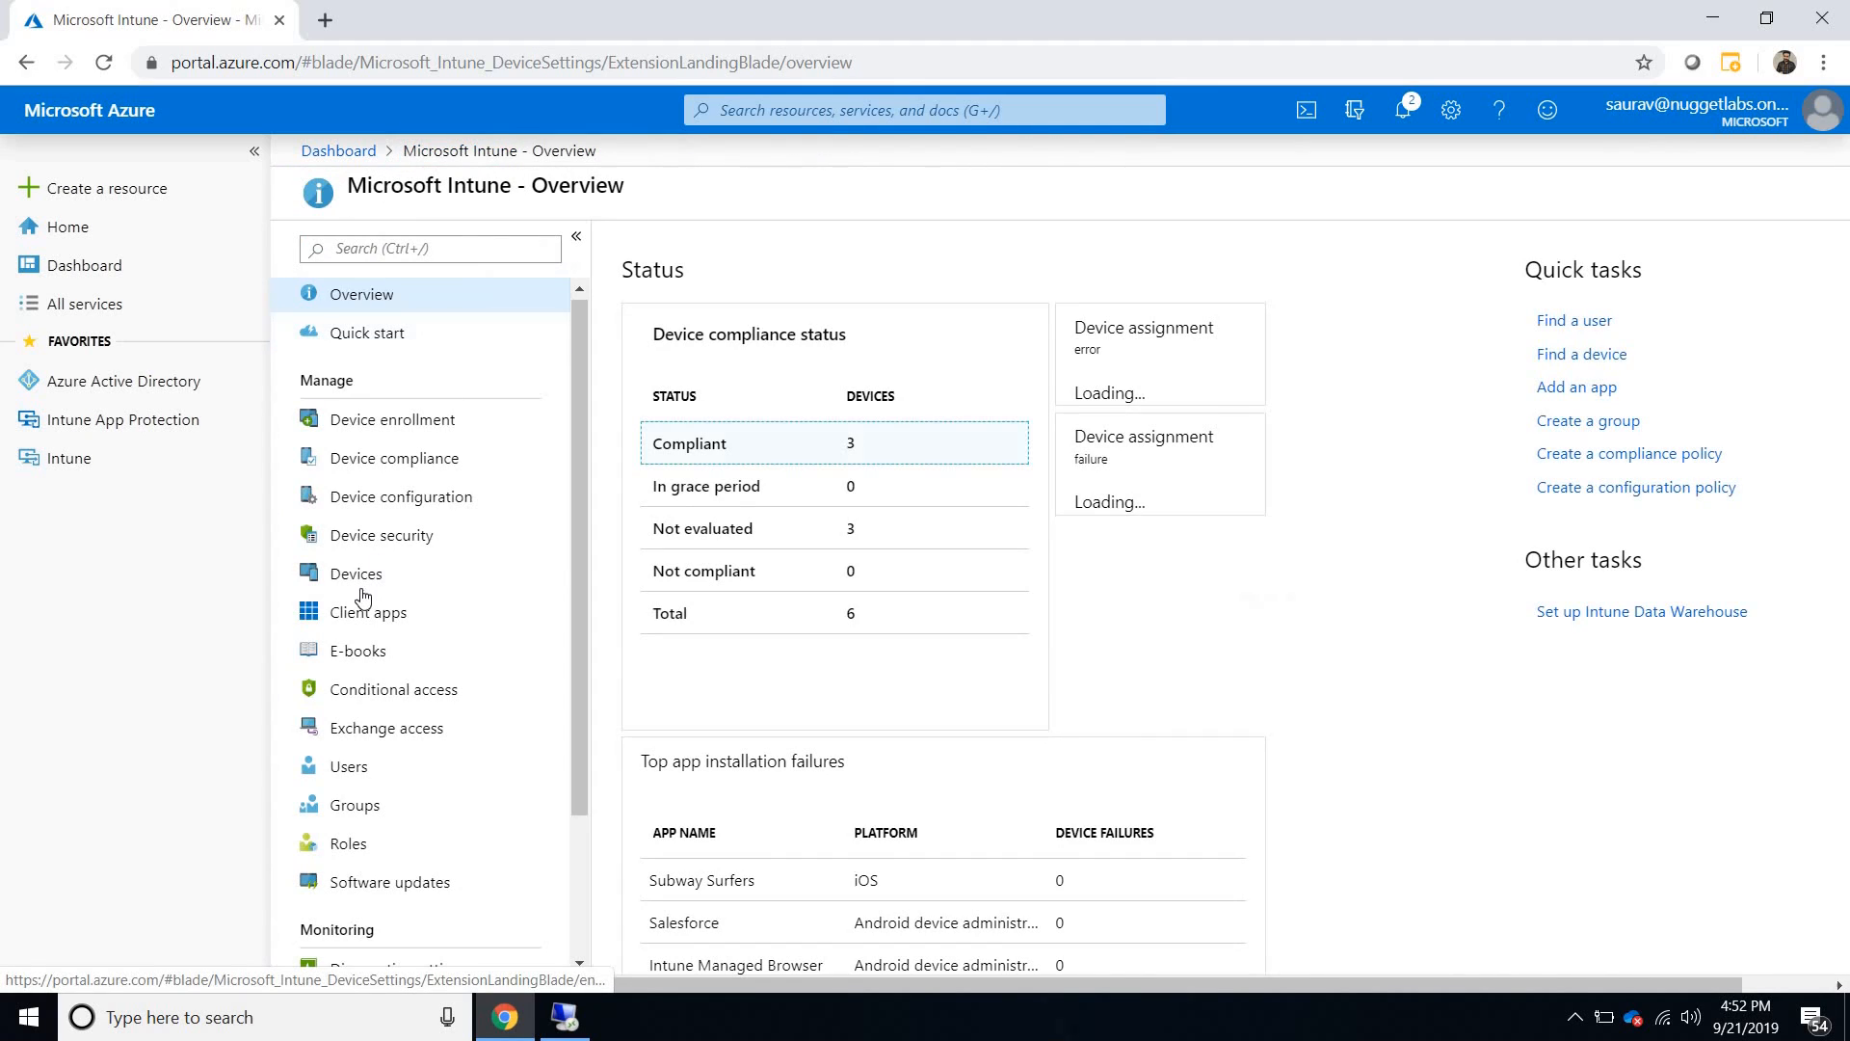
# - Return to the remote desktop session and connect to the DC virtual machine from Hyper-V Manager with a full-screen display
pyautogui.click(565, 1018)
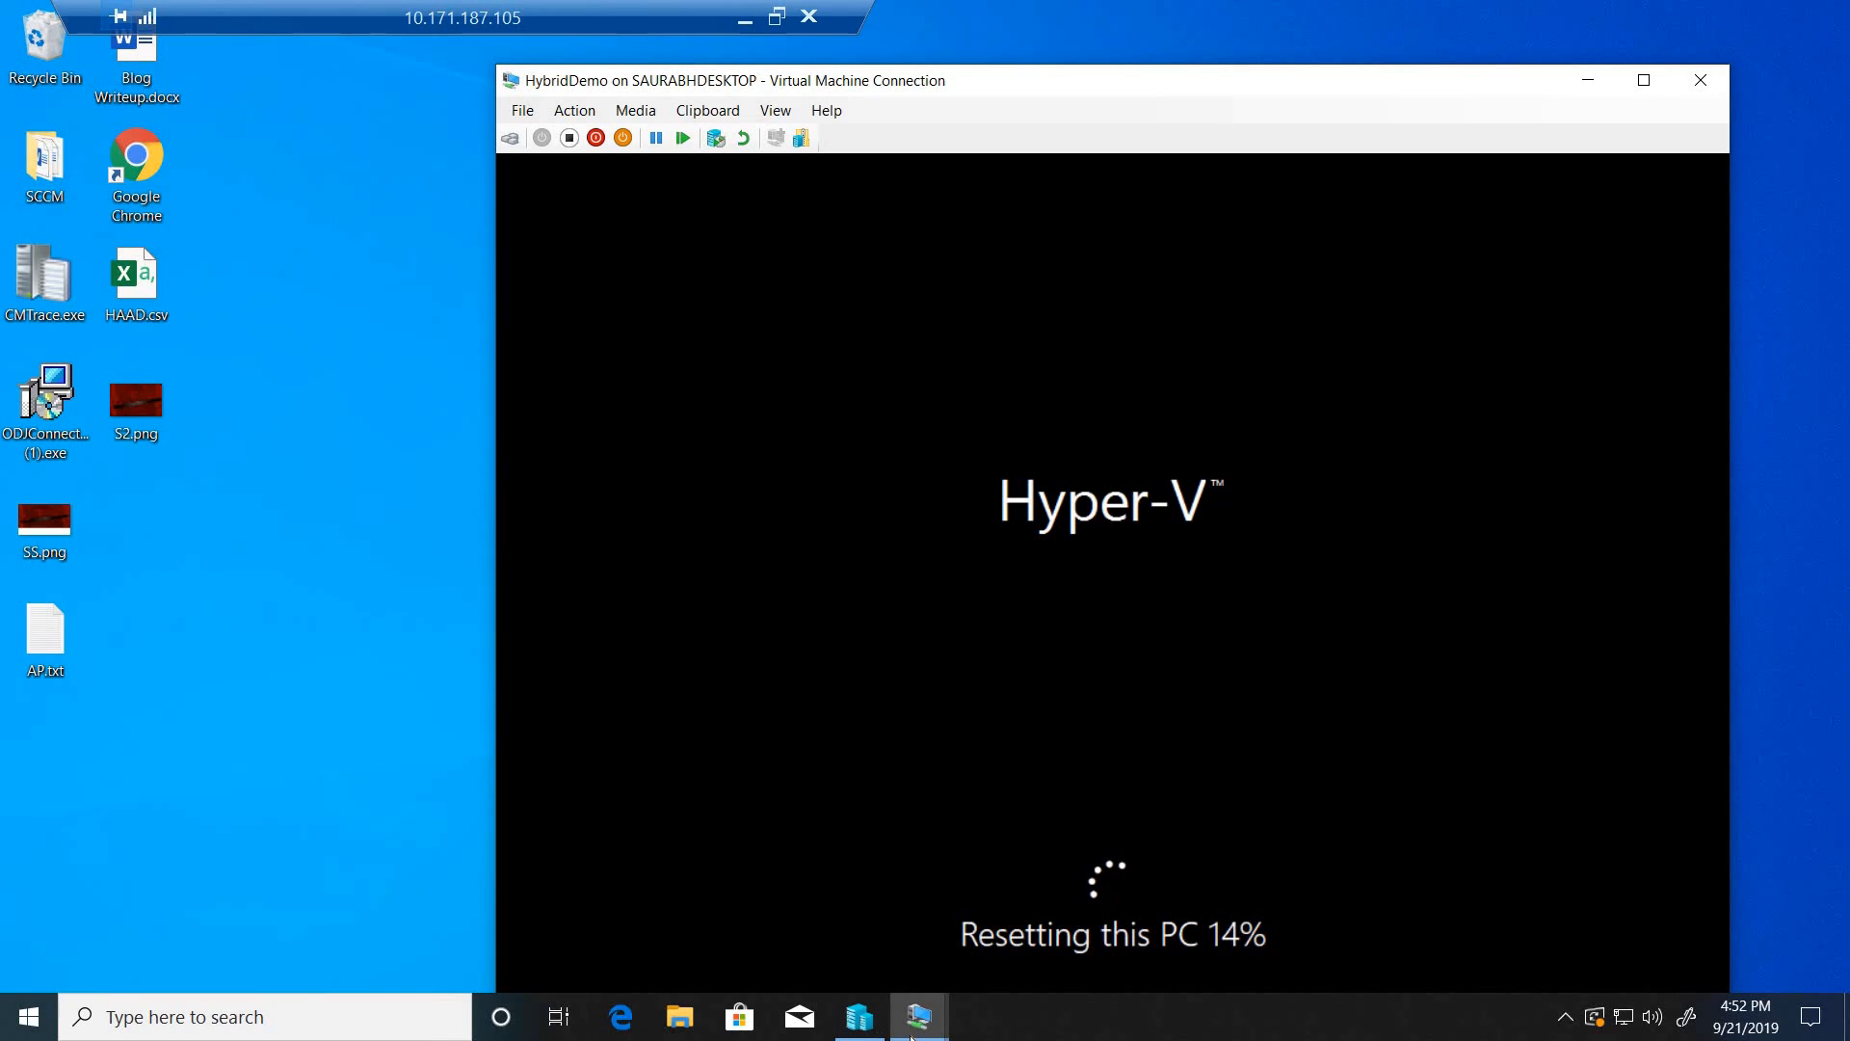
pyautogui.moveTo(911, 1037)
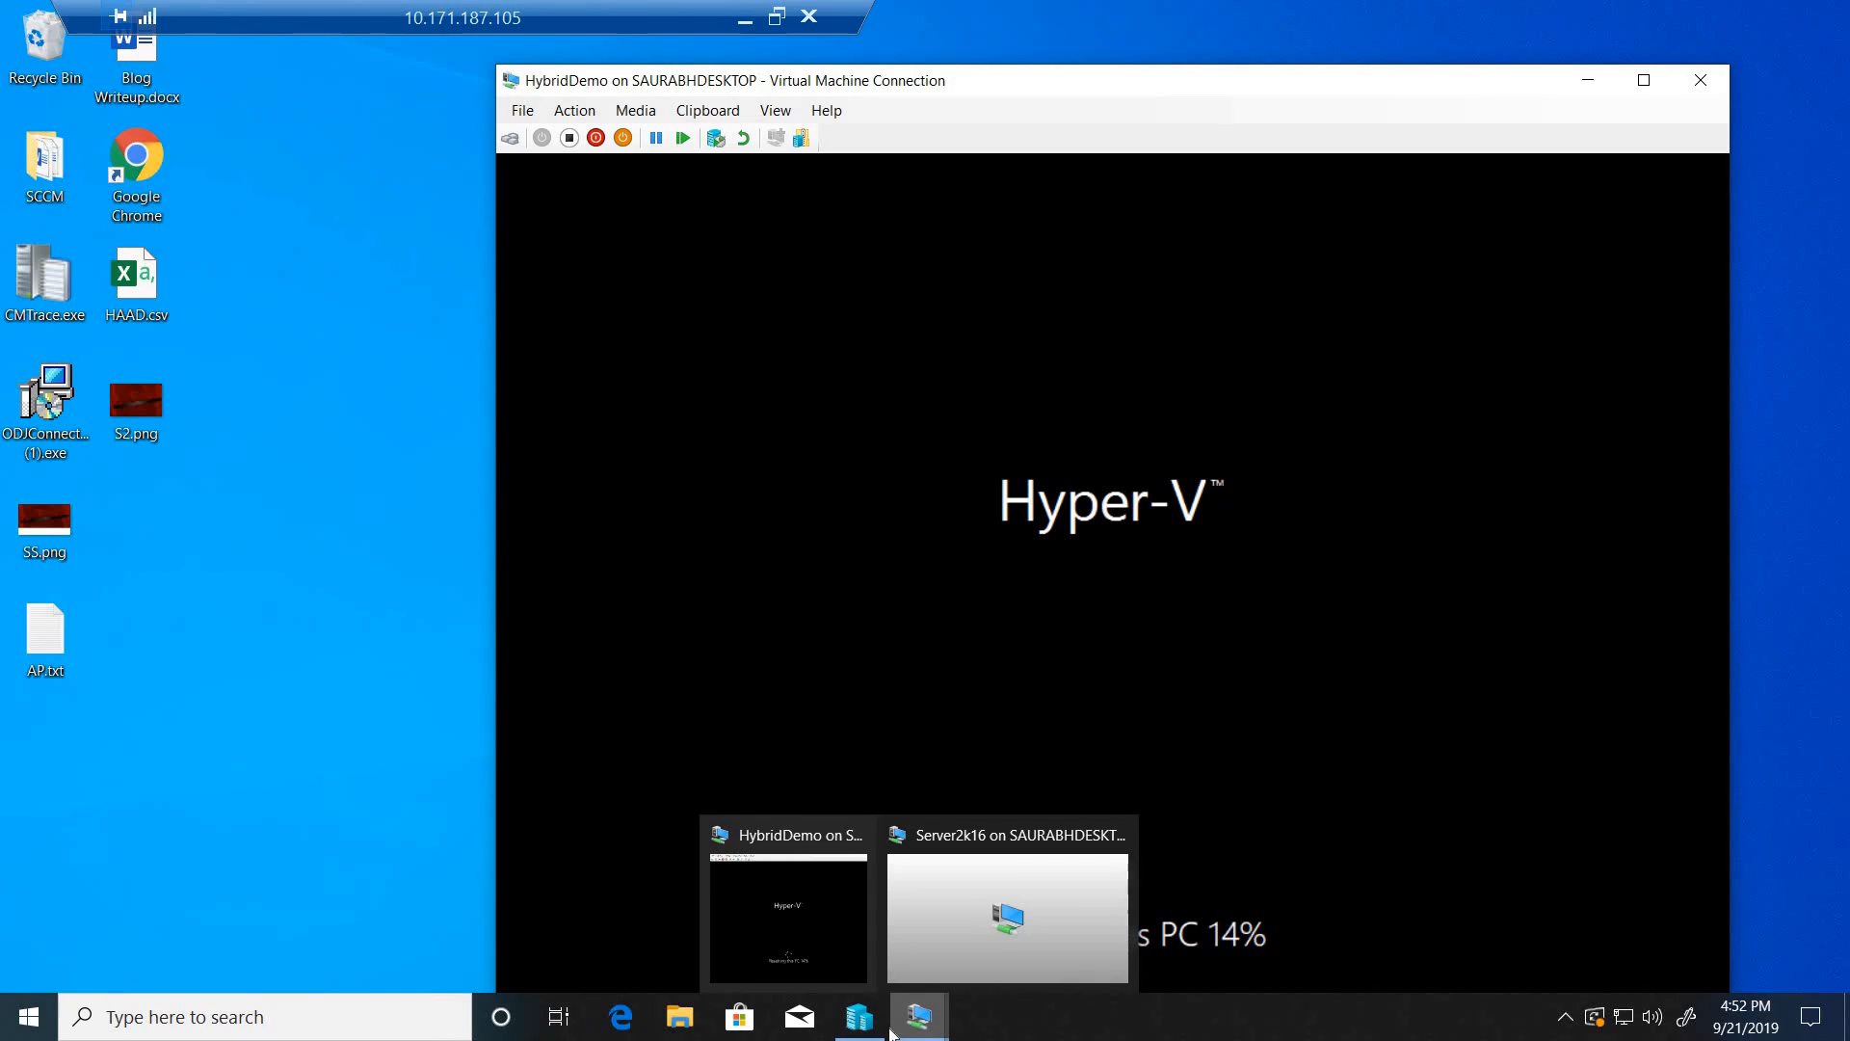
pyautogui.moveTo(861, 1021)
pyautogui.click(808, 864)
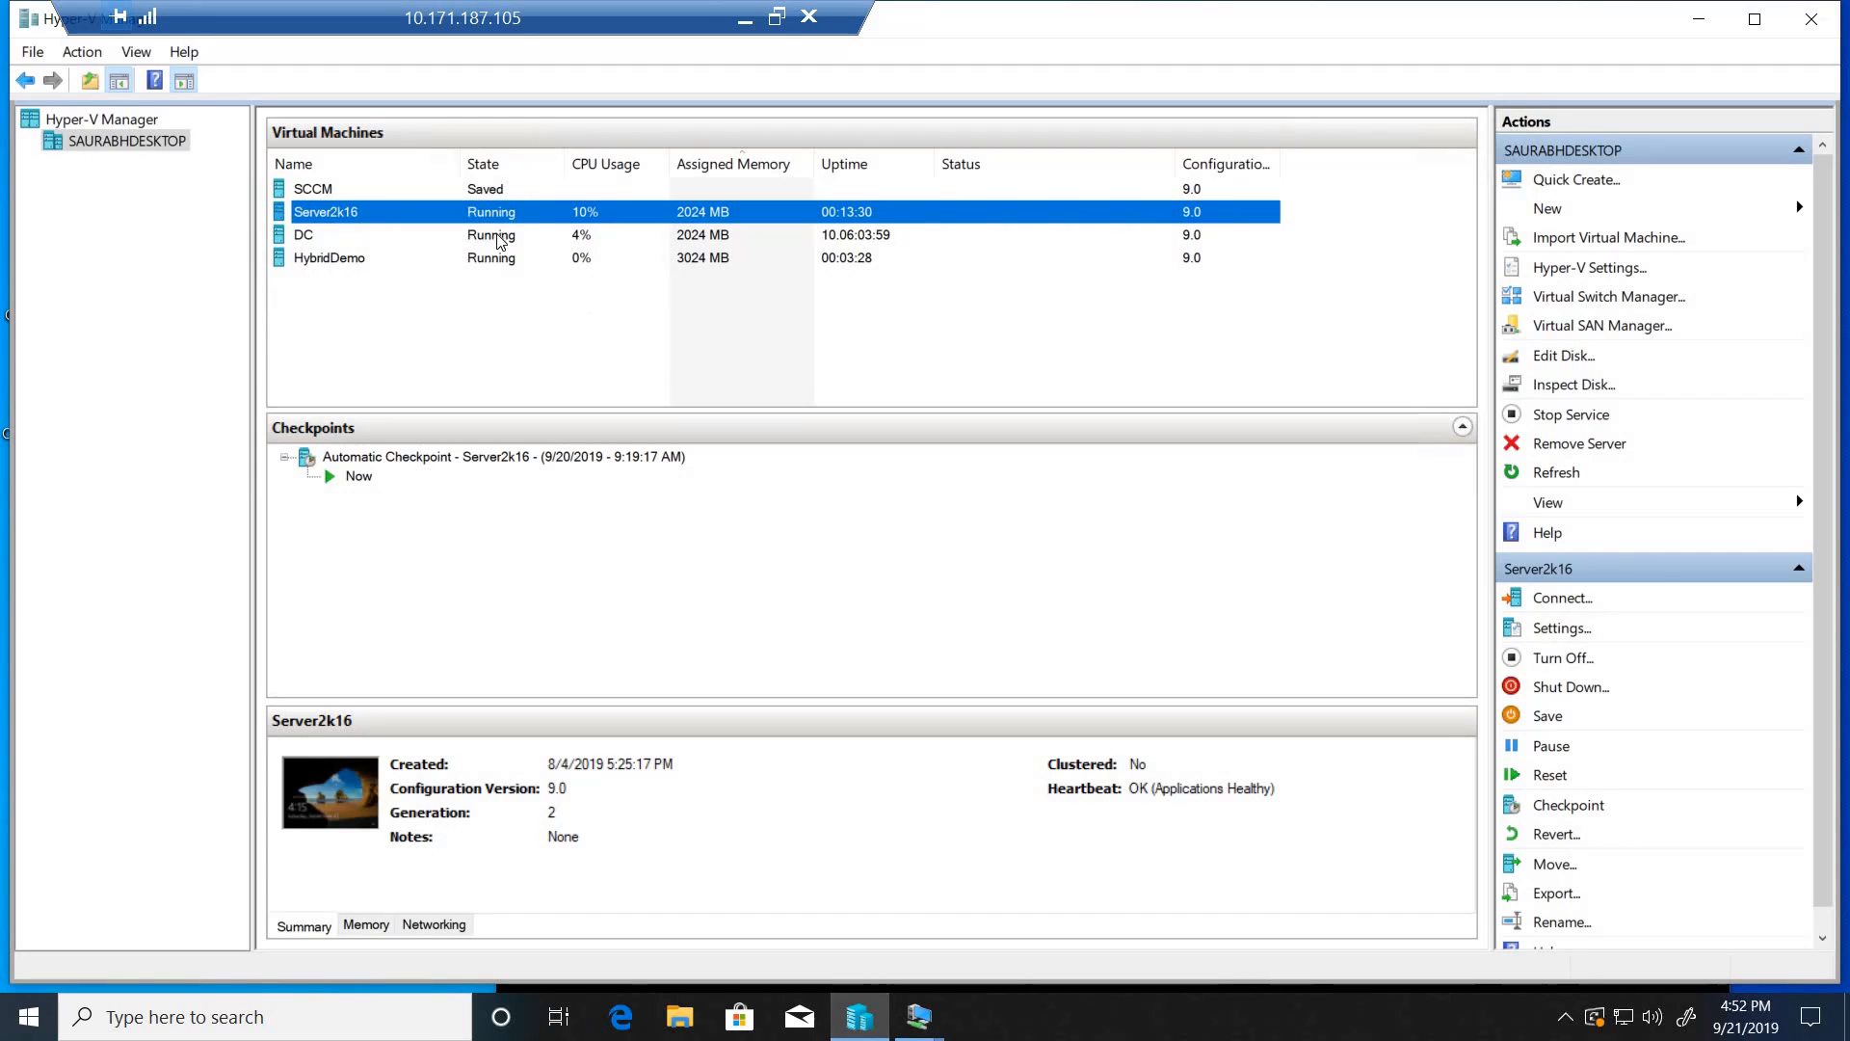
pyautogui.rightClick(446, 236)
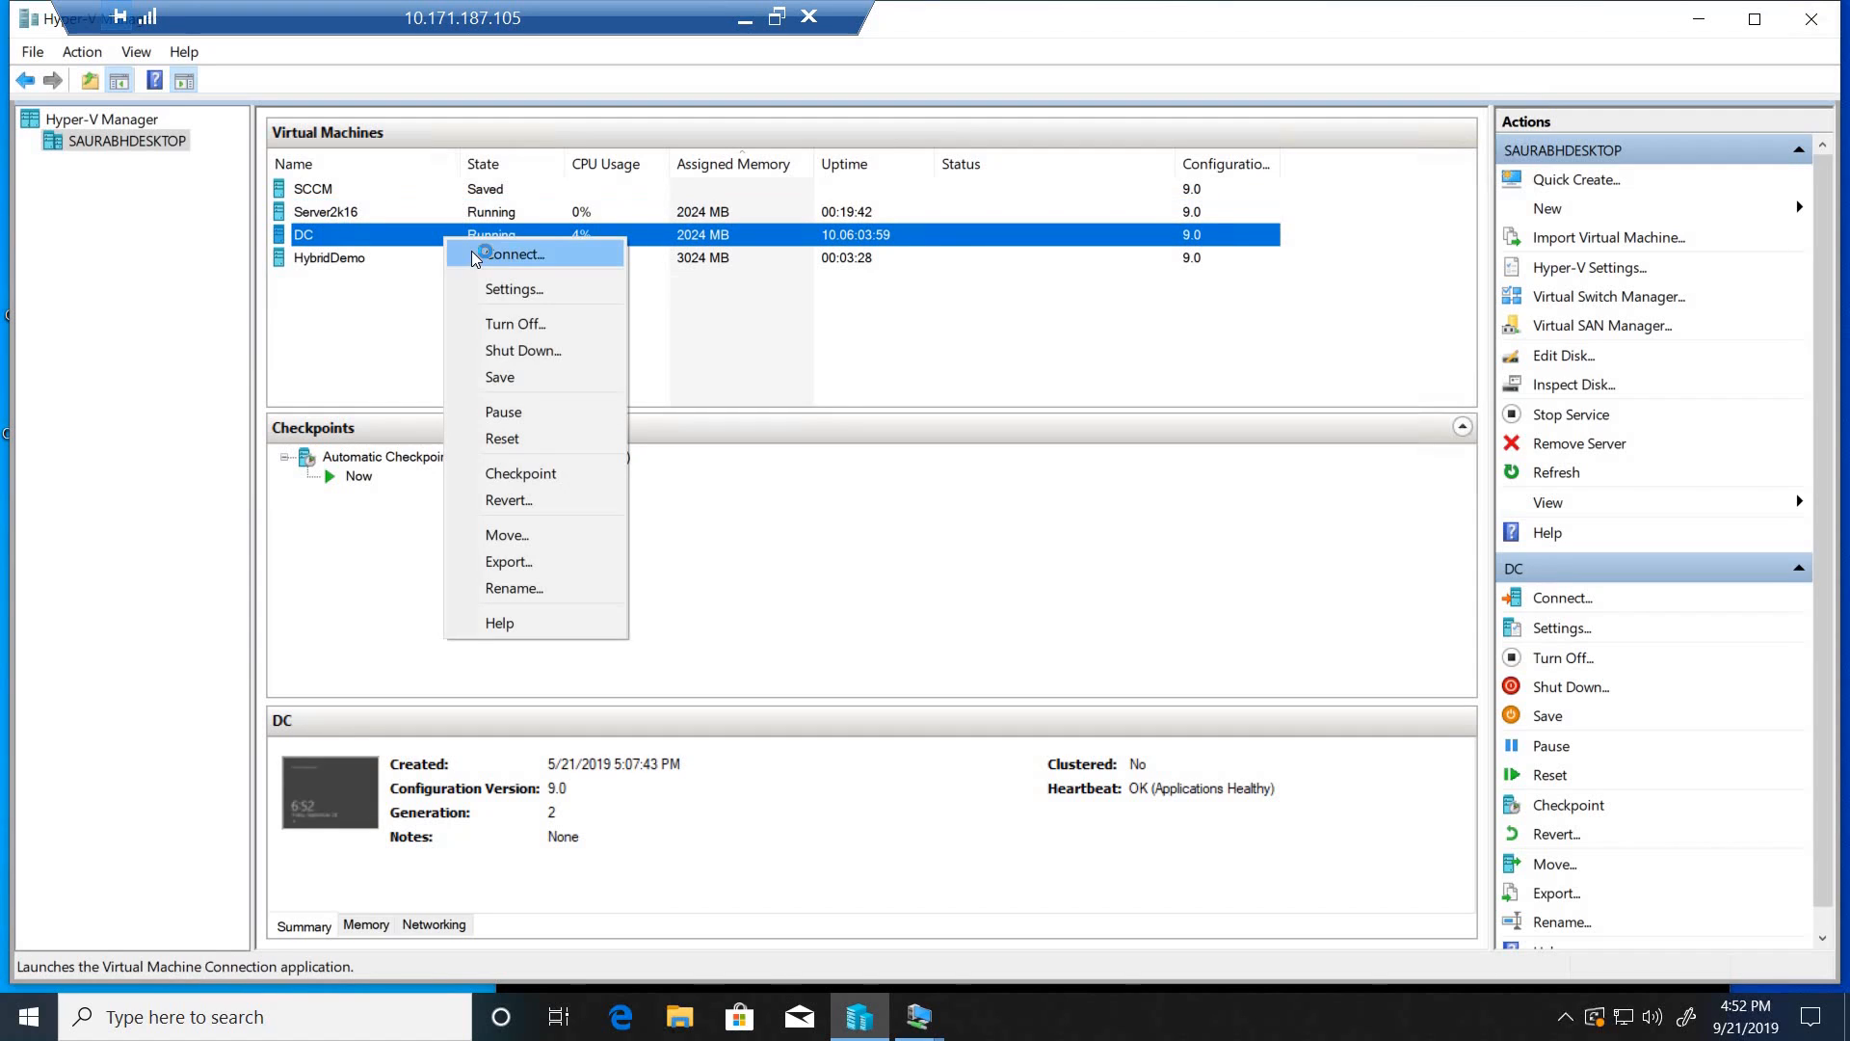
pyautogui.click(474, 256)
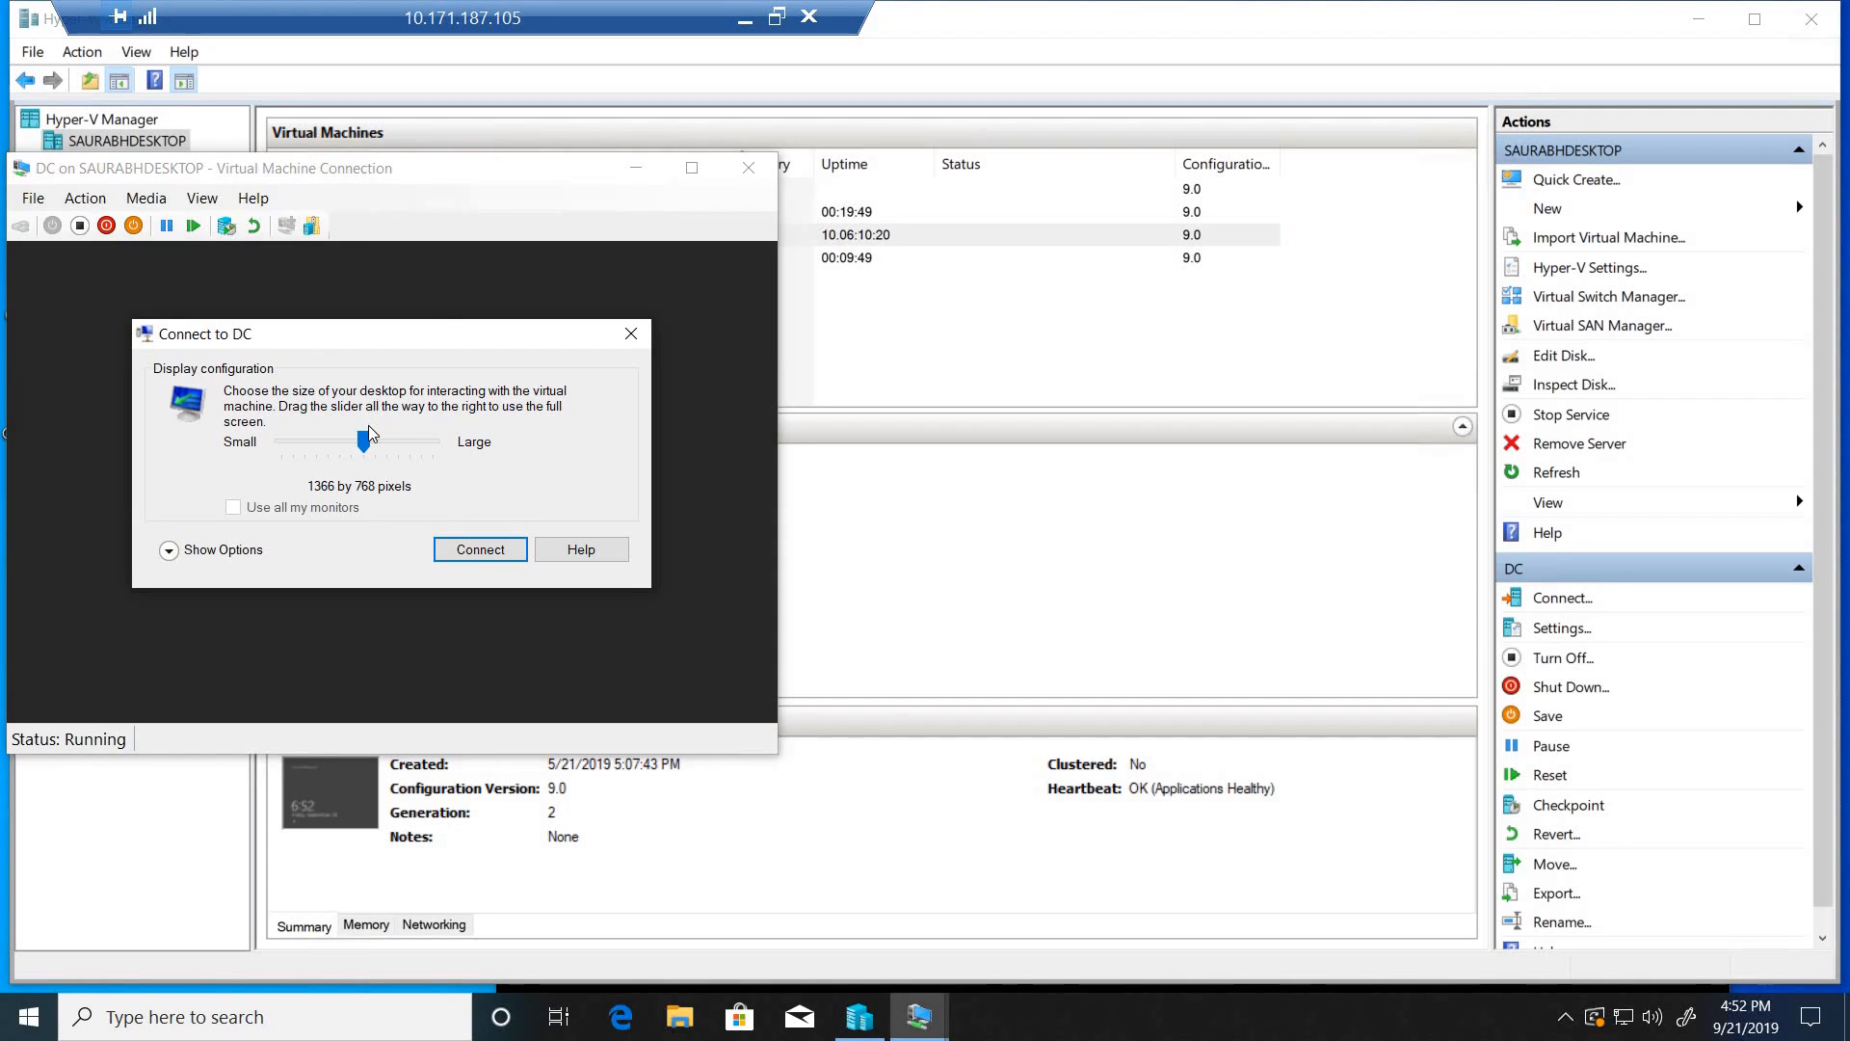
pyautogui.click(491, 443)
pyautogui.click(456, 554)
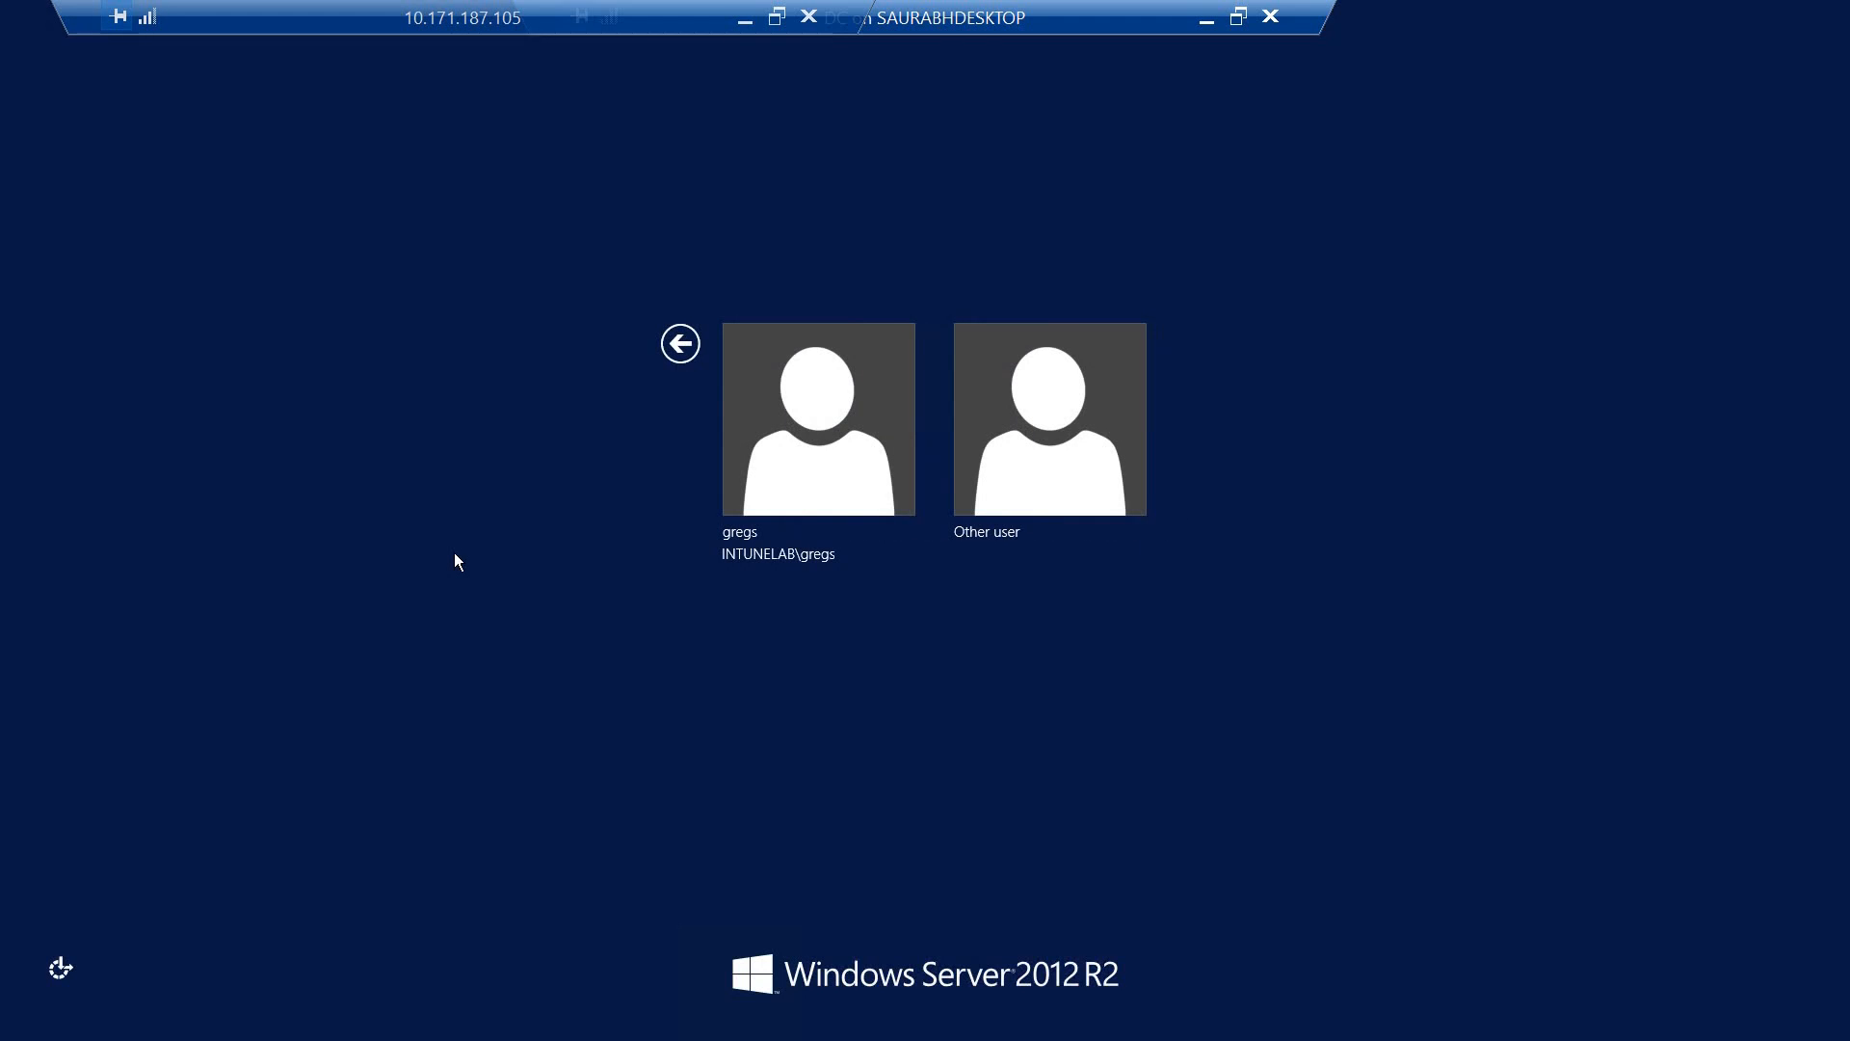
# - Sign in to the DC server with the listed INTUNELAB domain account by entering its password
pyautogui.click(800, 497)
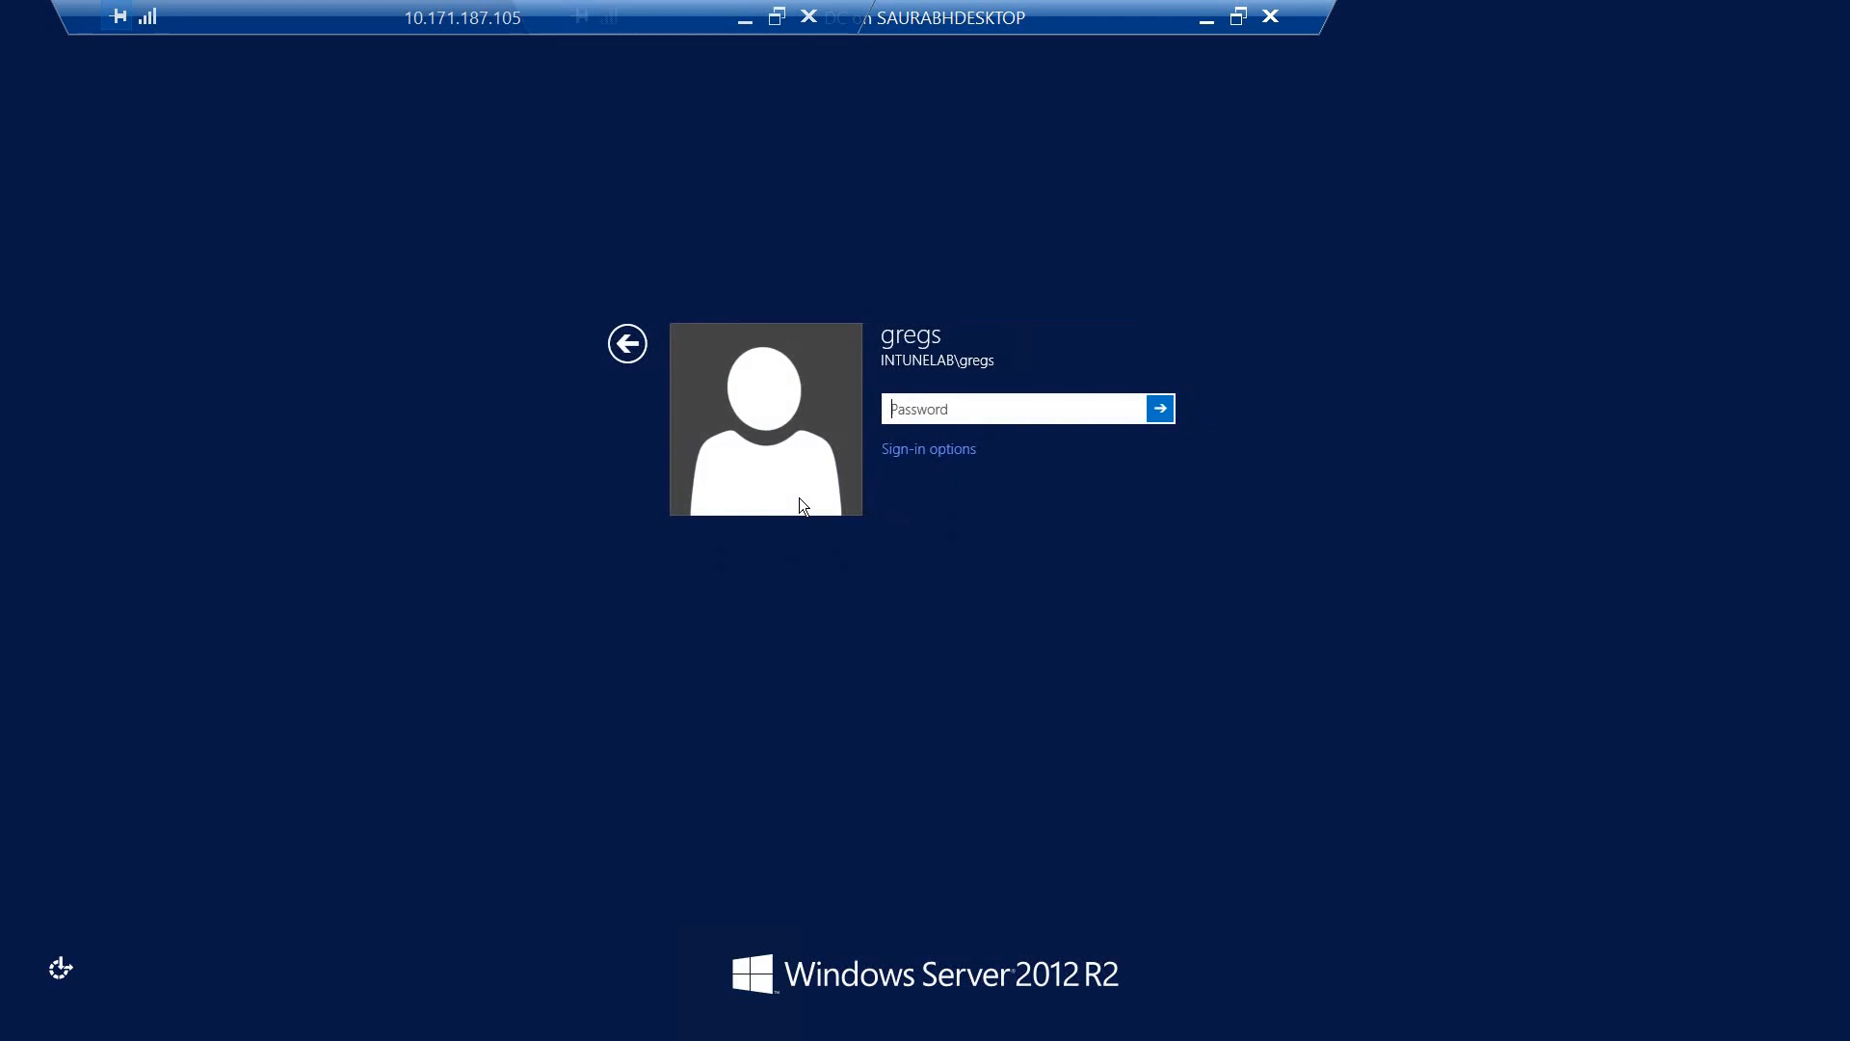
pyautogui.write('************')
pyautogui.press('Return')
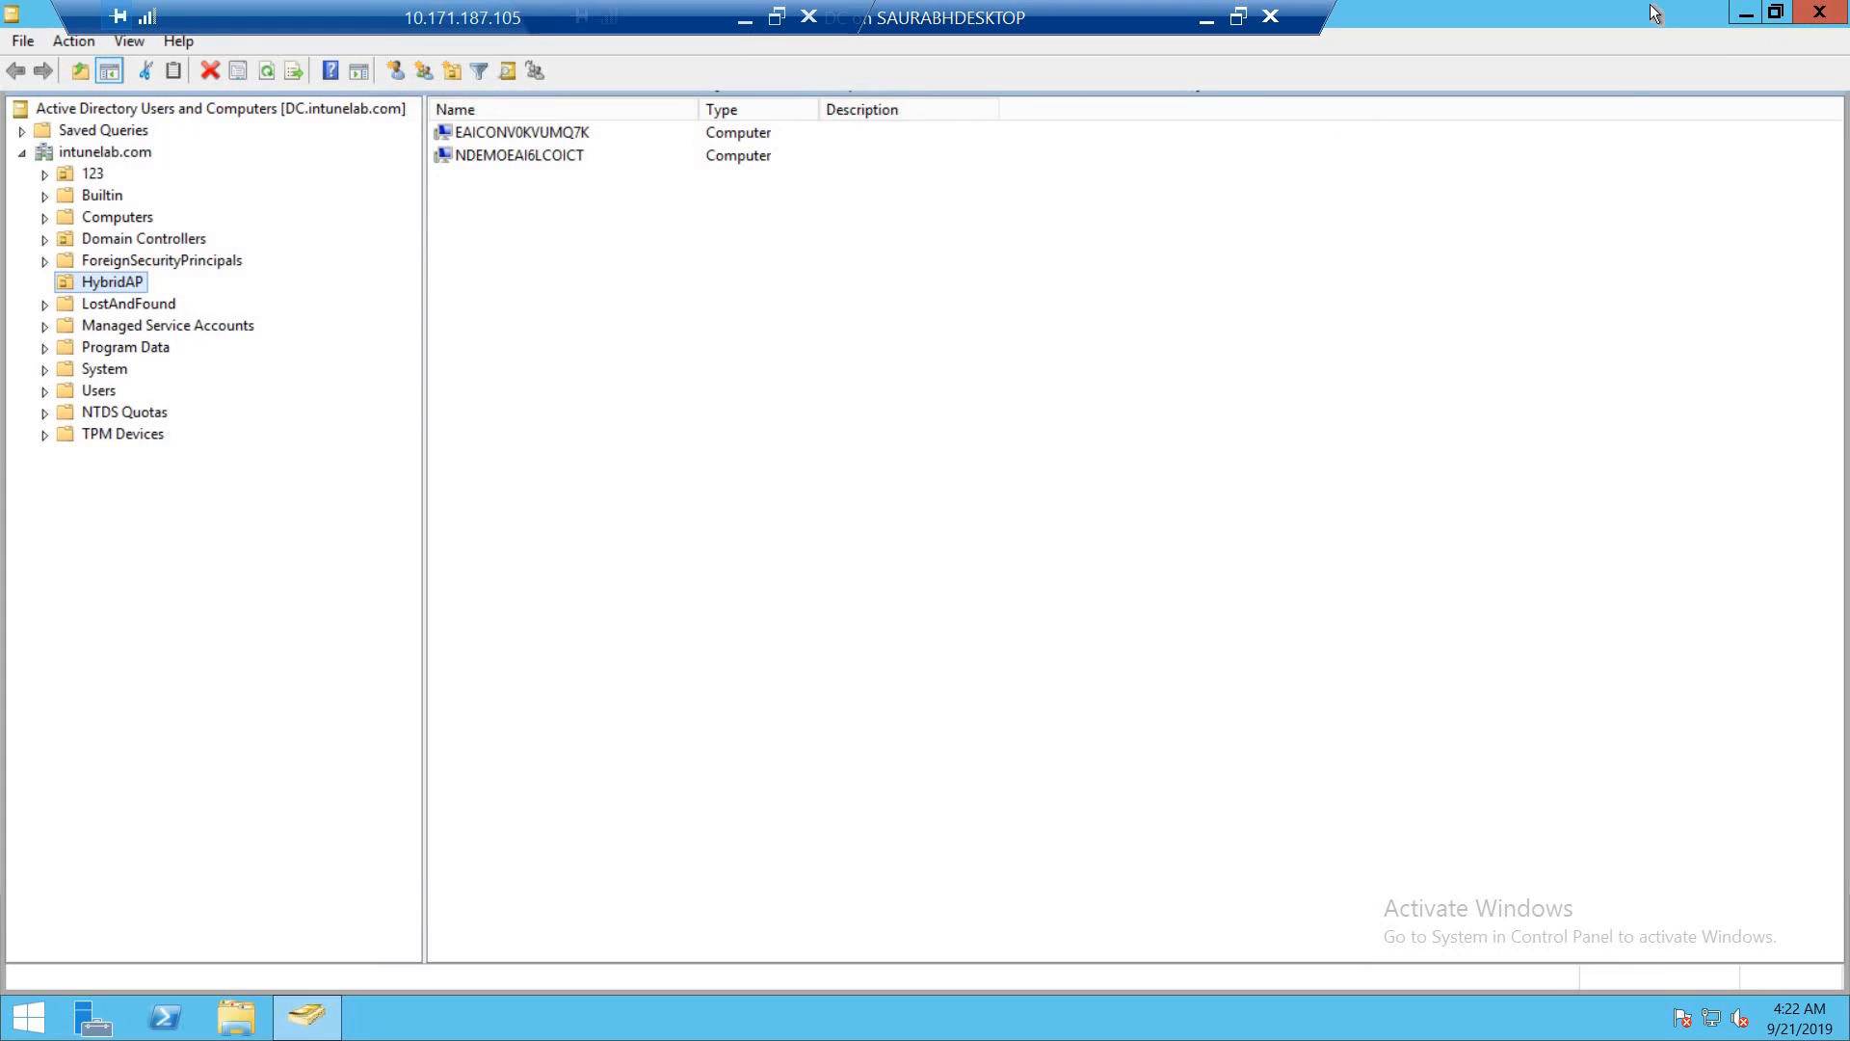
# - Close the open Active Directory Users and Computers window and relaunch the console with dsa.msc
pyautogui.click(1819, 11)
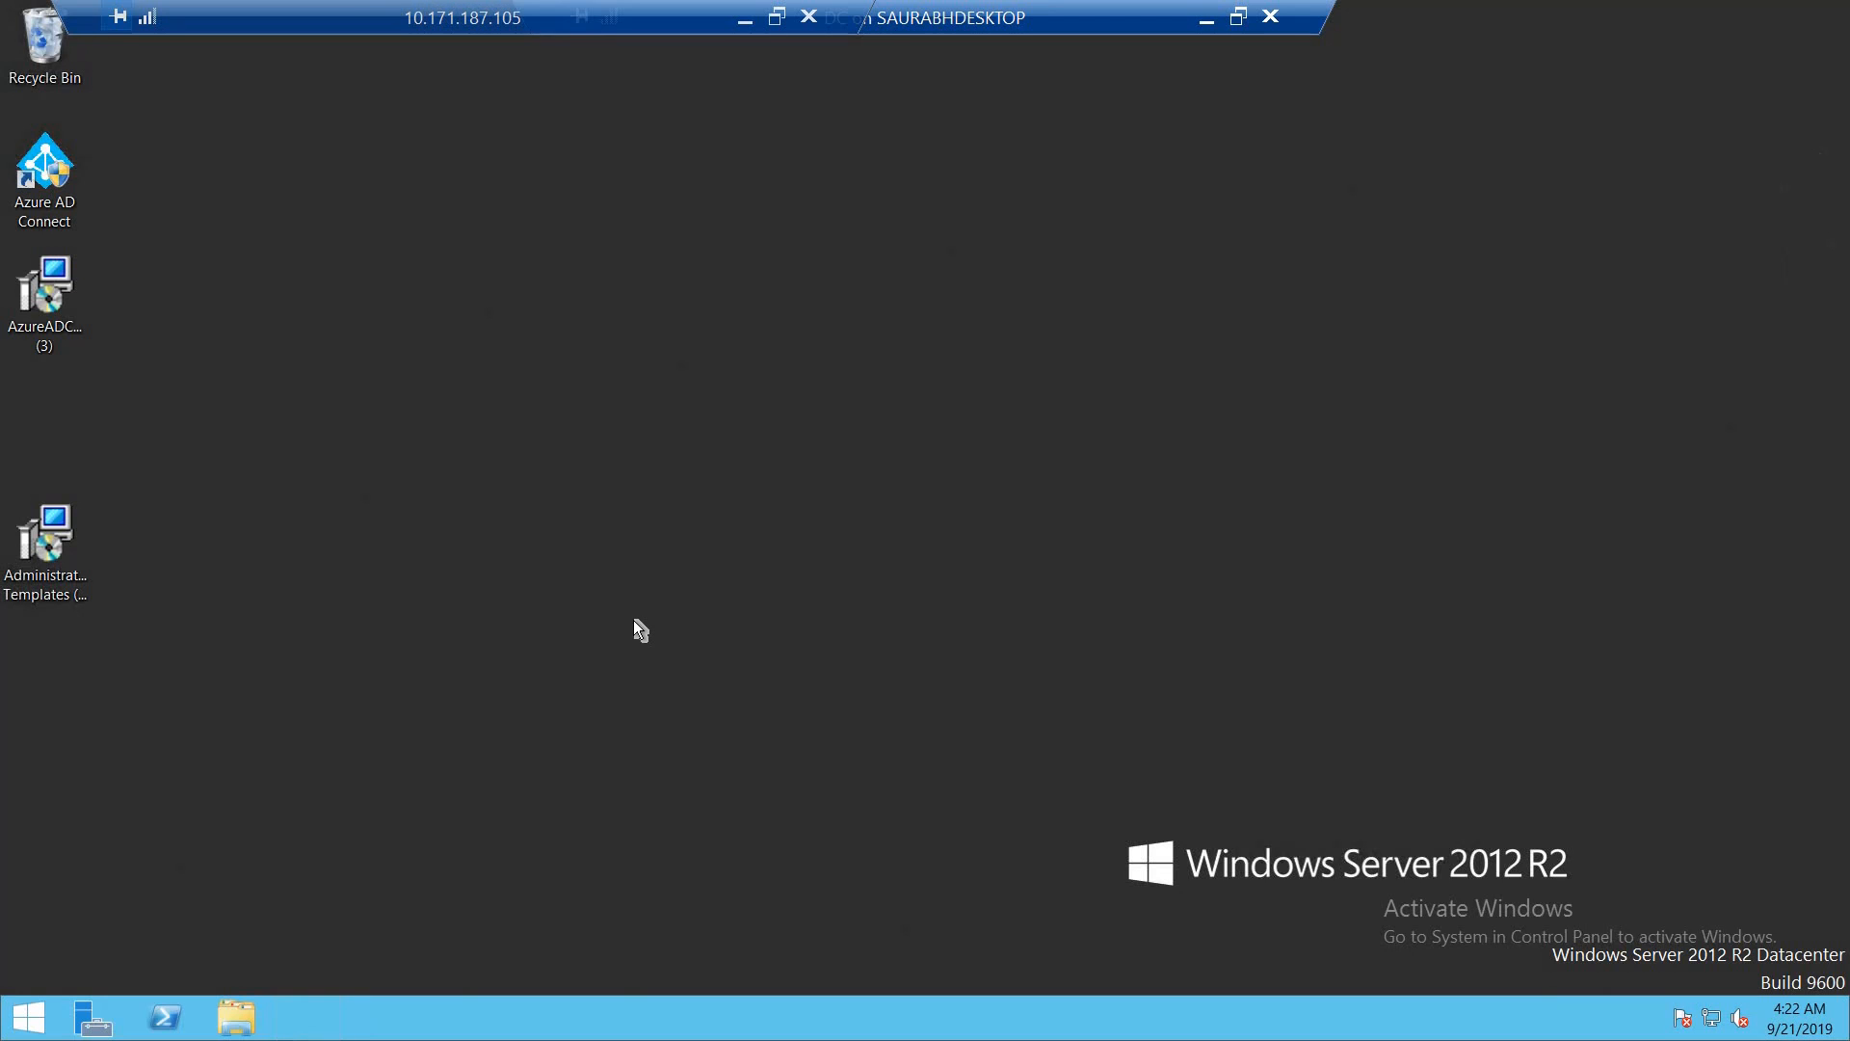
pyautogui.press('super+r')
pyautogui.write('dsa.msc')
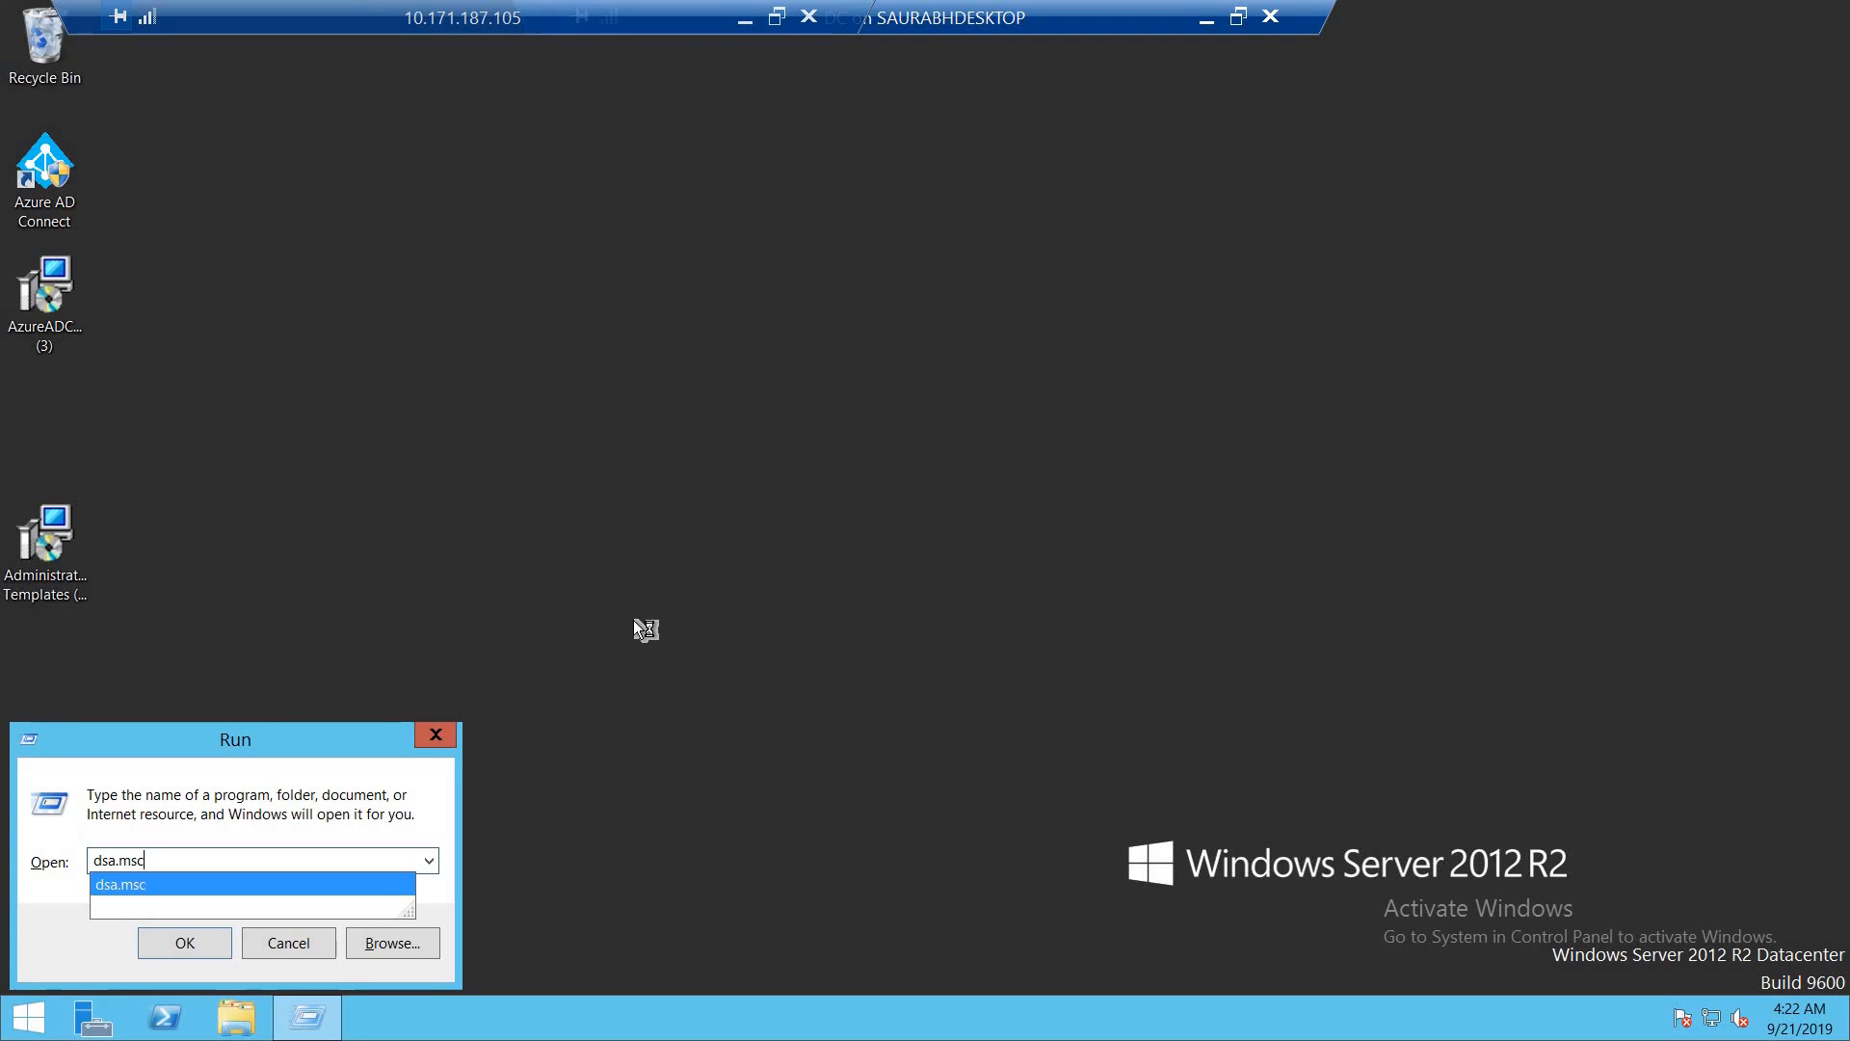
pyautogui.press('Return')
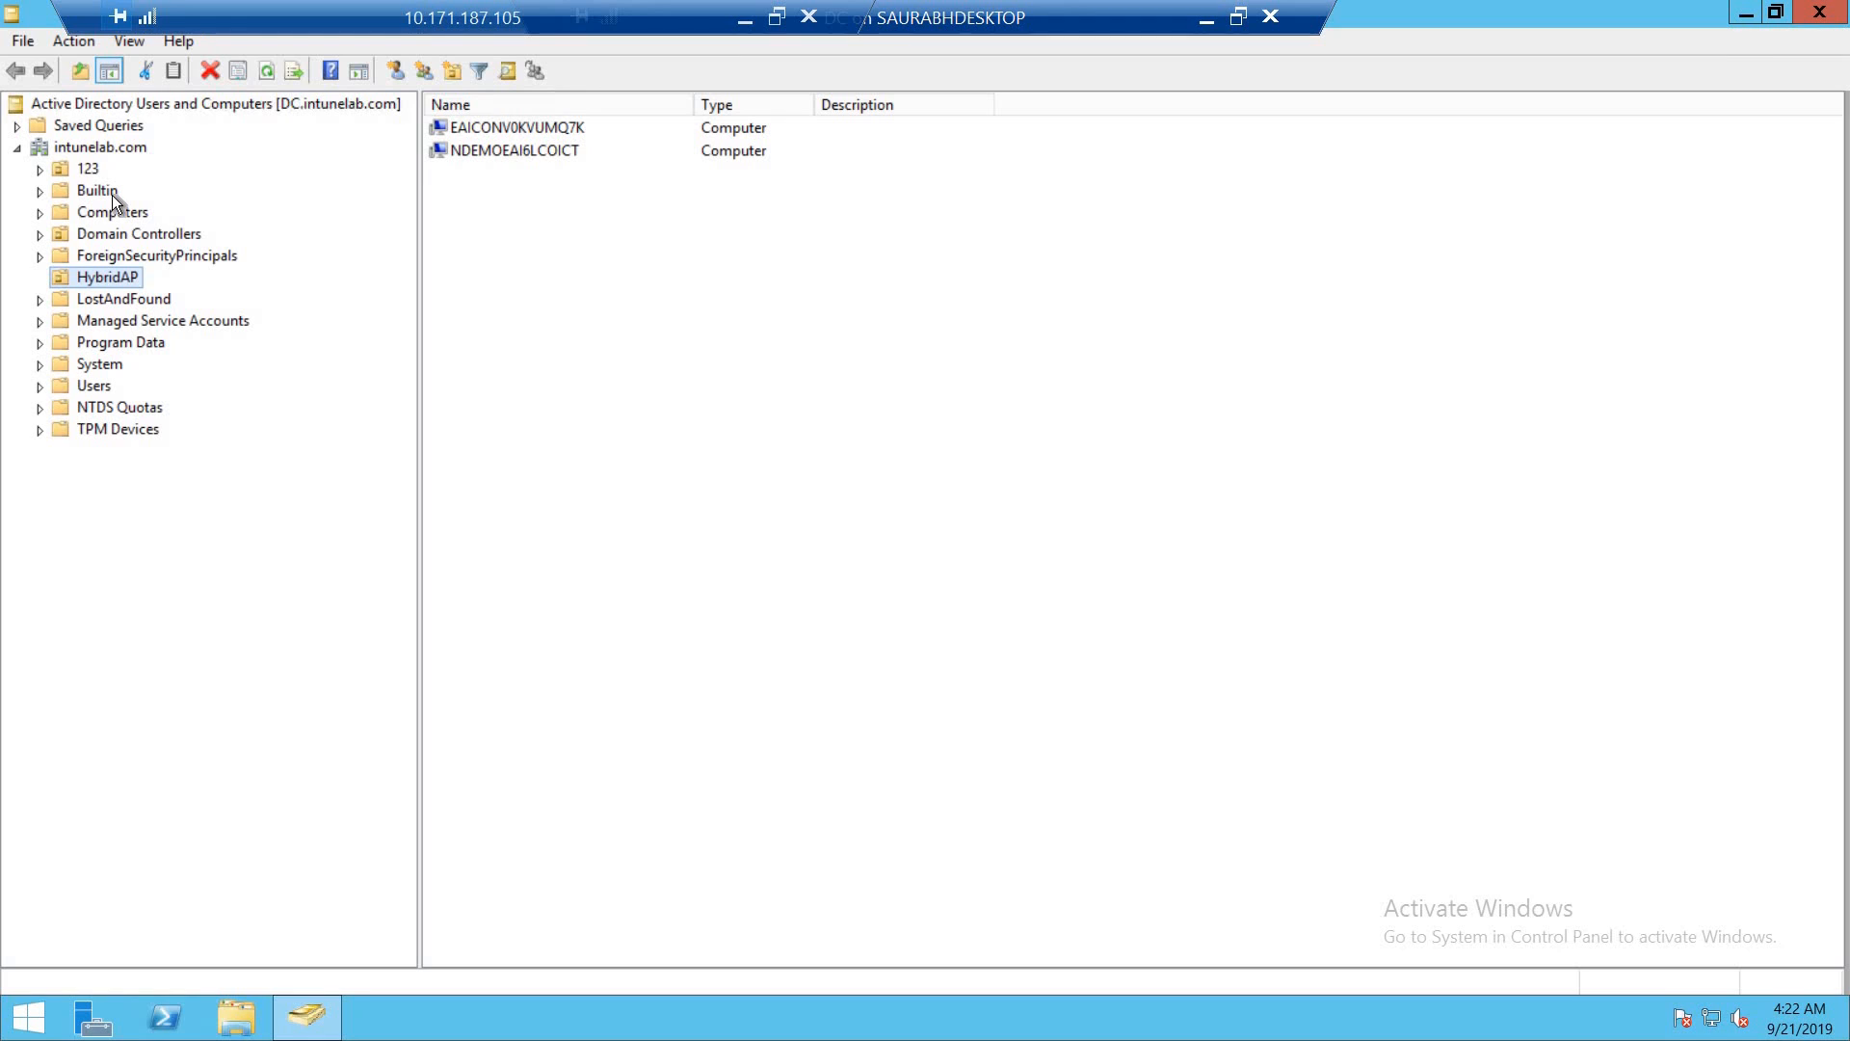
# - Examine the option for creating a new organizational unit under intunelab.com and the contents and available actions of the HybridAP unit
pyautogui.click(80, 151)
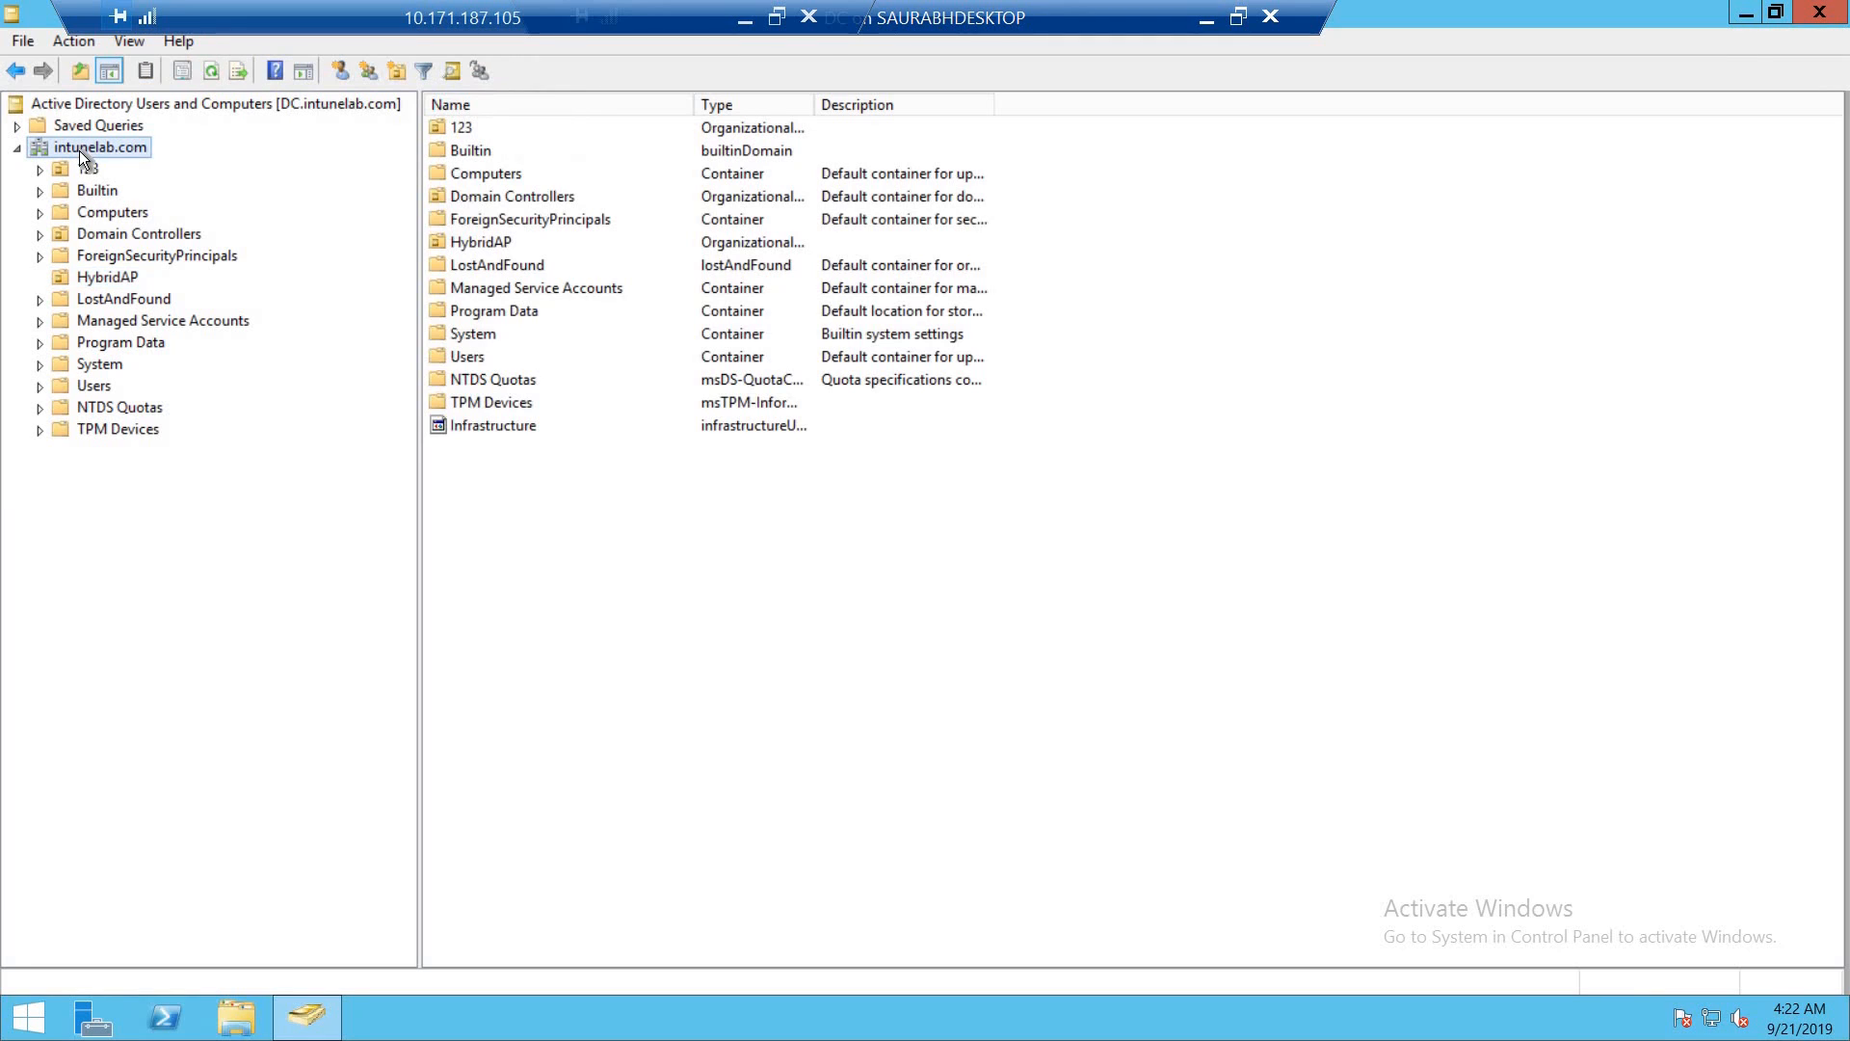
pyautogui.rightClick(80, 152)
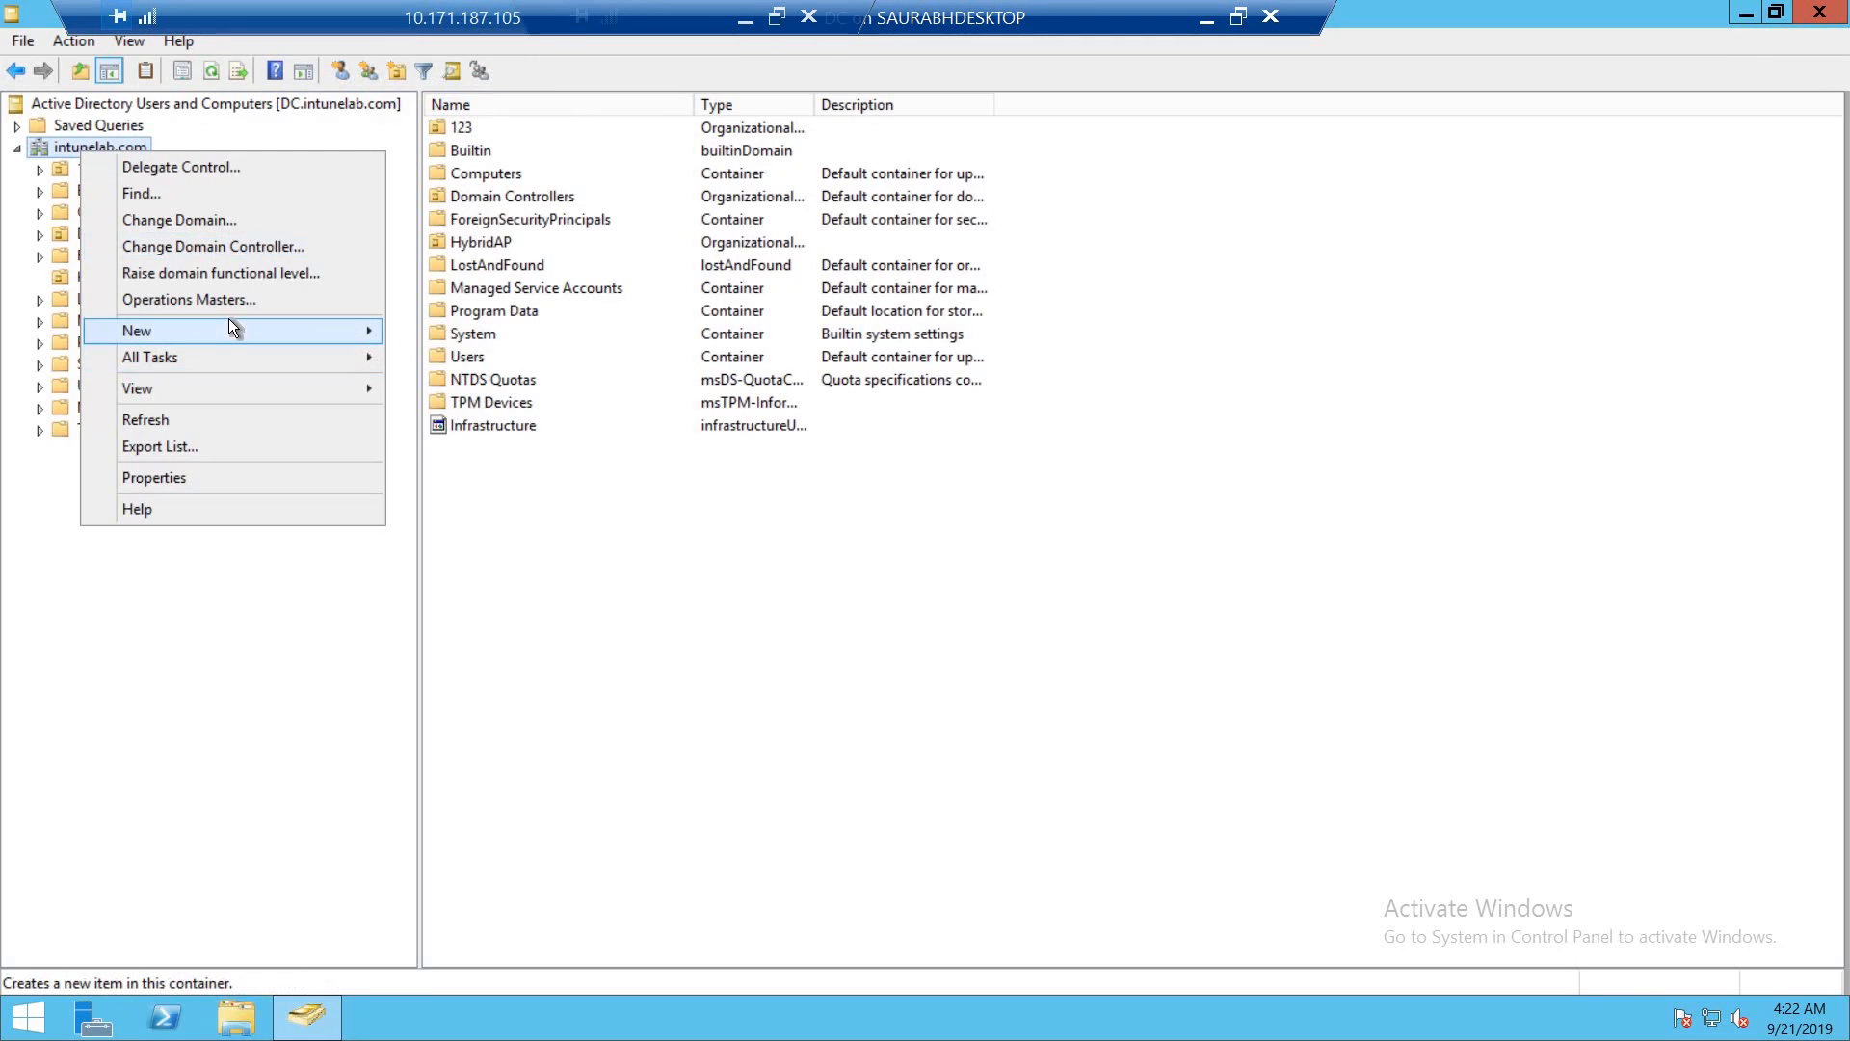
pyautogui.moveTo(230, 328)
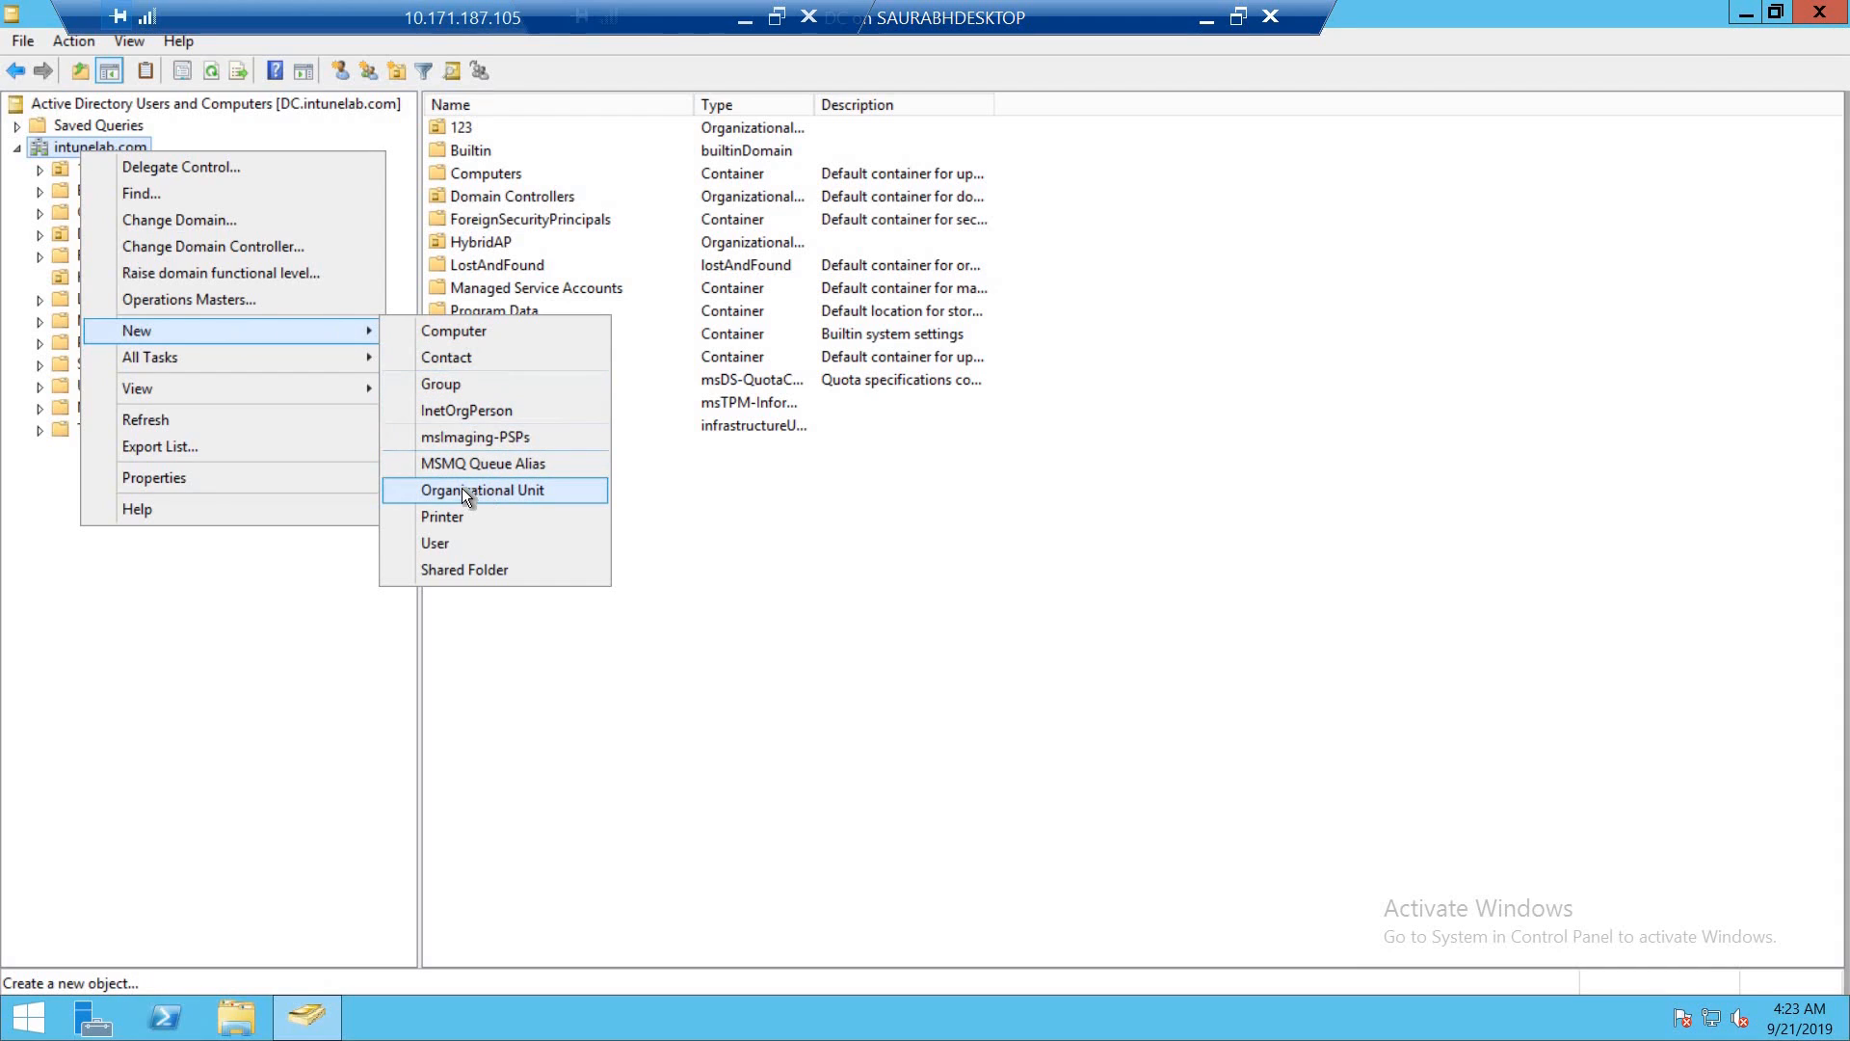
pyautogui.click(276, 667)
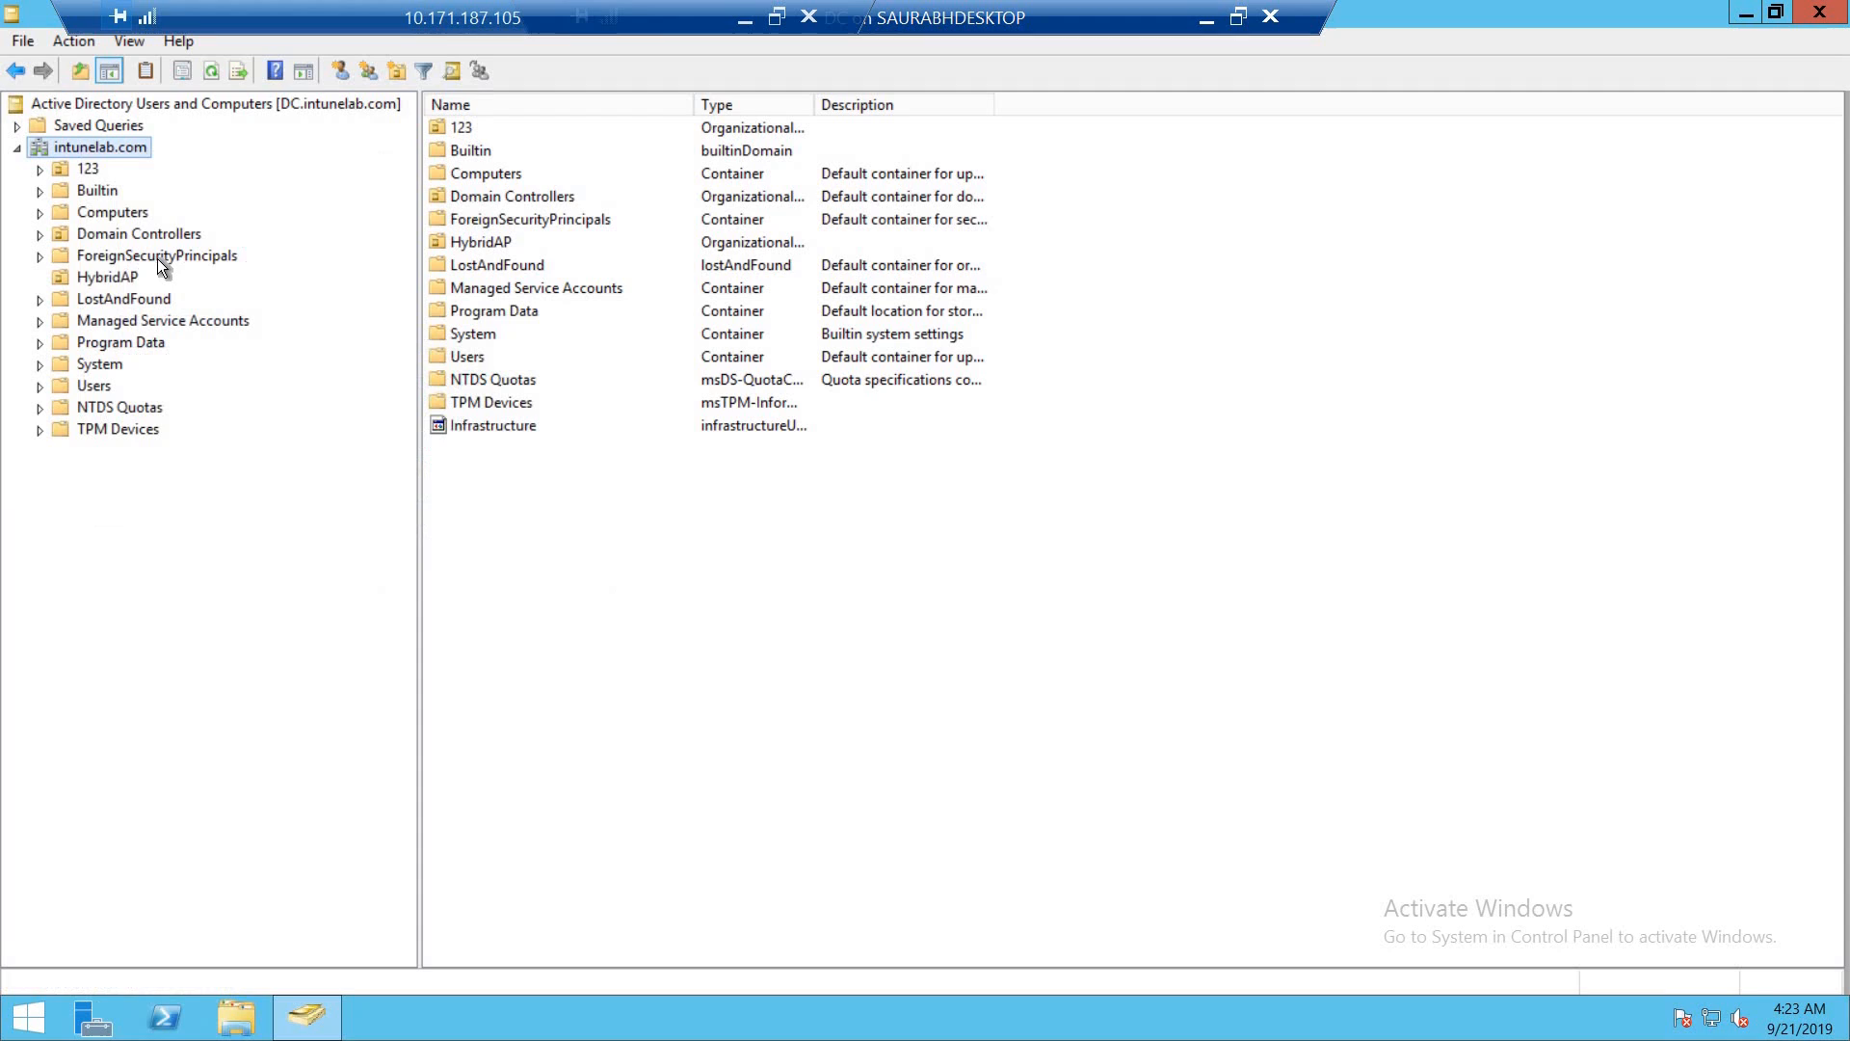
pyautogui.click(100, 278)
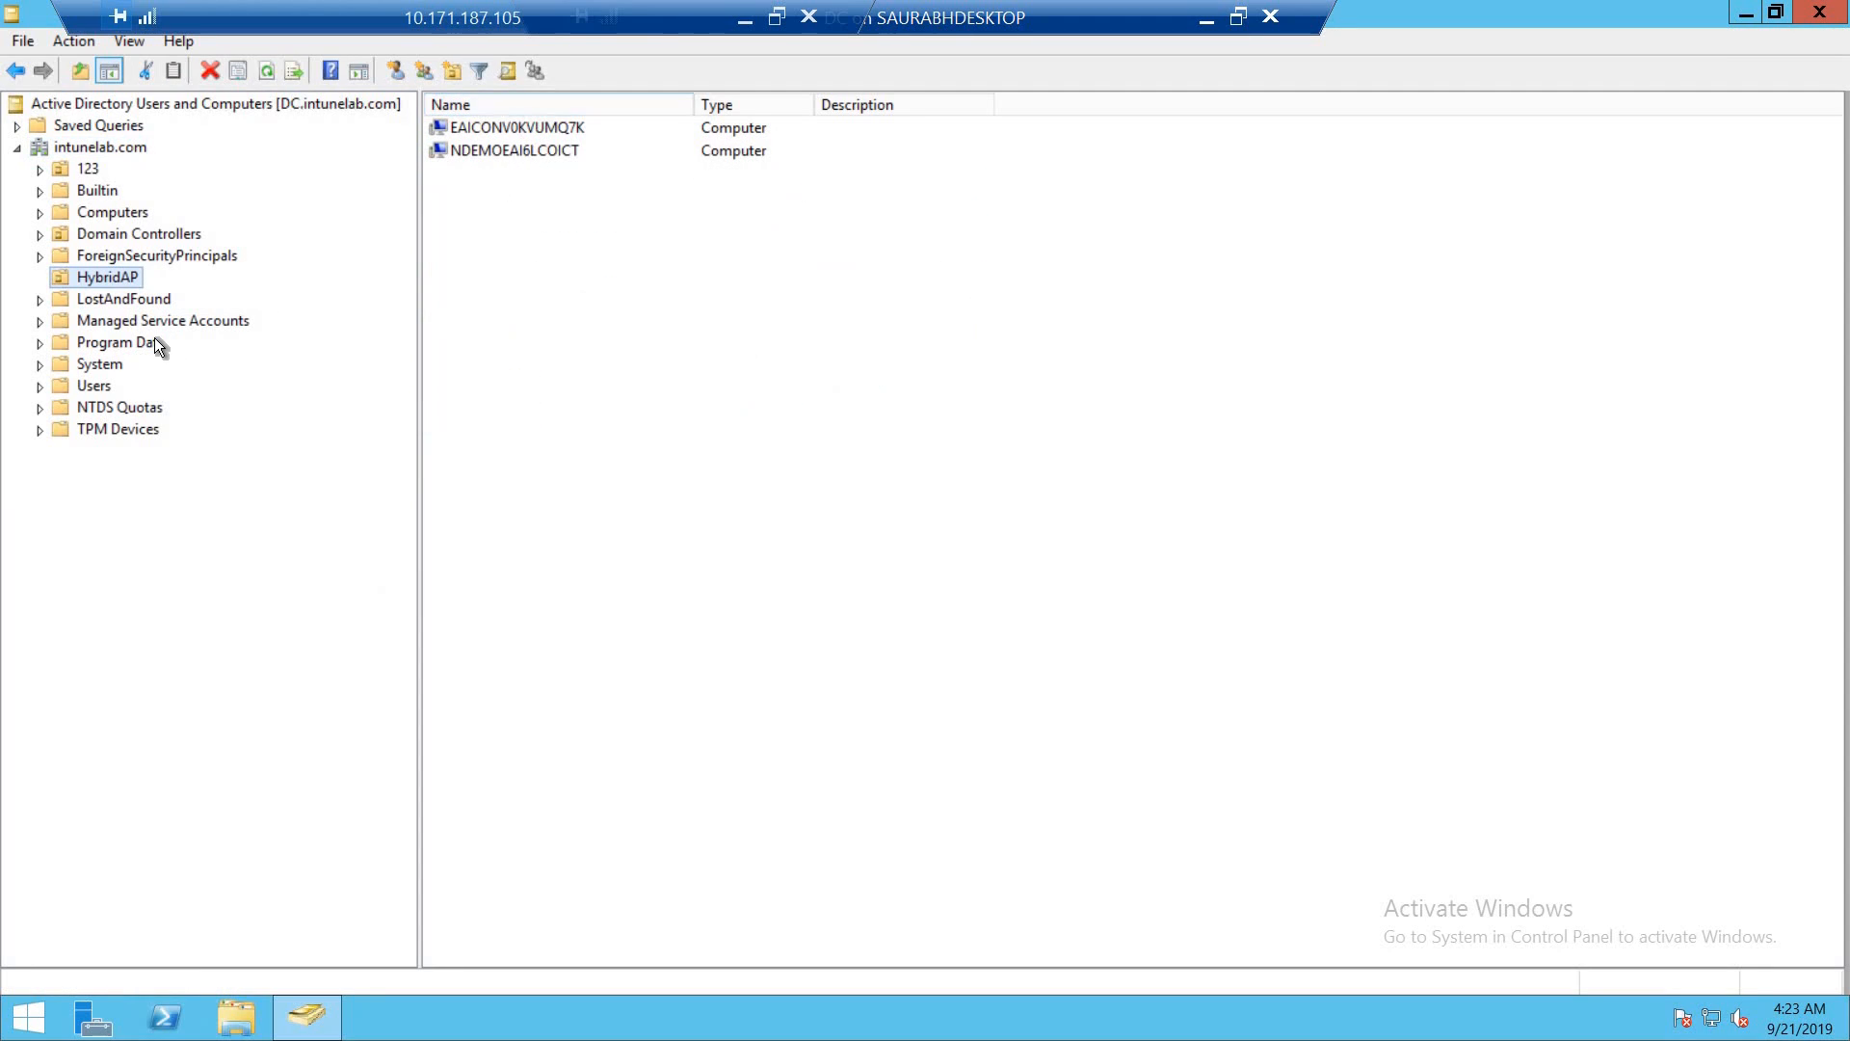
pyautogui.rightClick(90, 277)
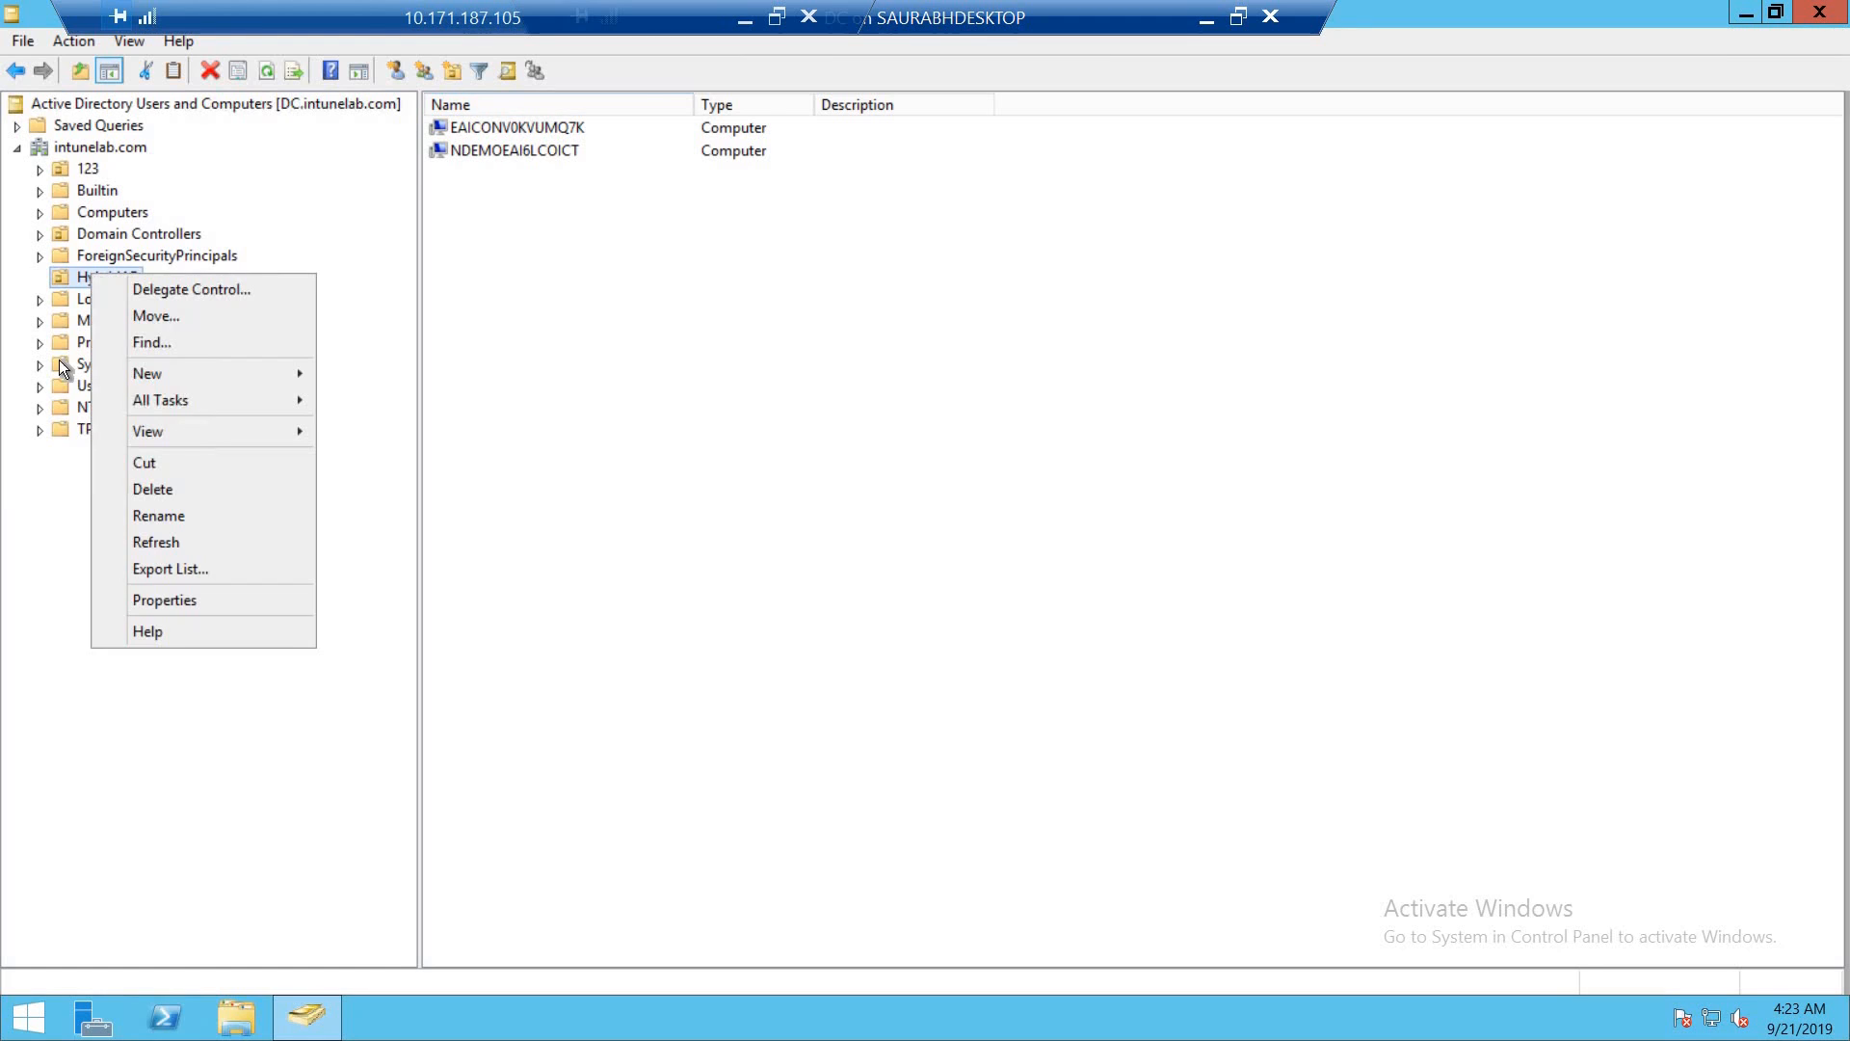
pyautogui.click(91, 152)
pyautogui.rightClick(91, 152)
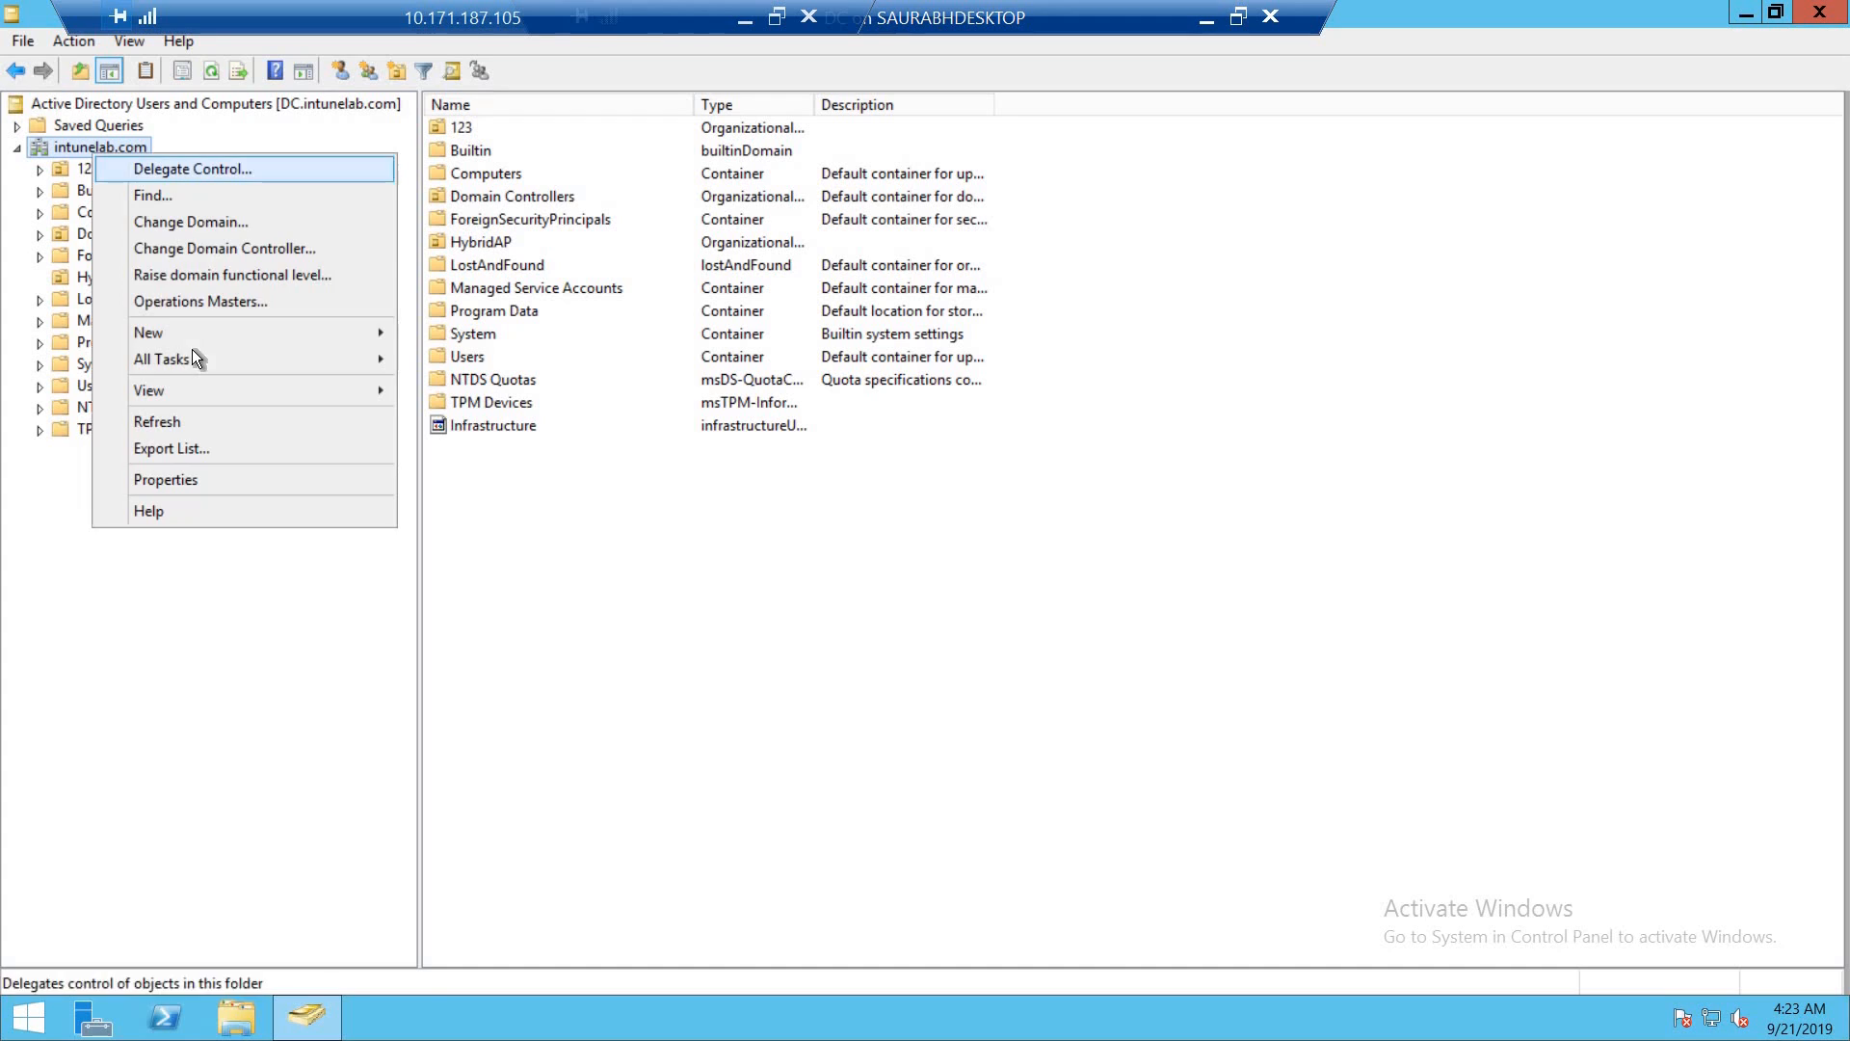
pyautogui.moveTo(279, 331)
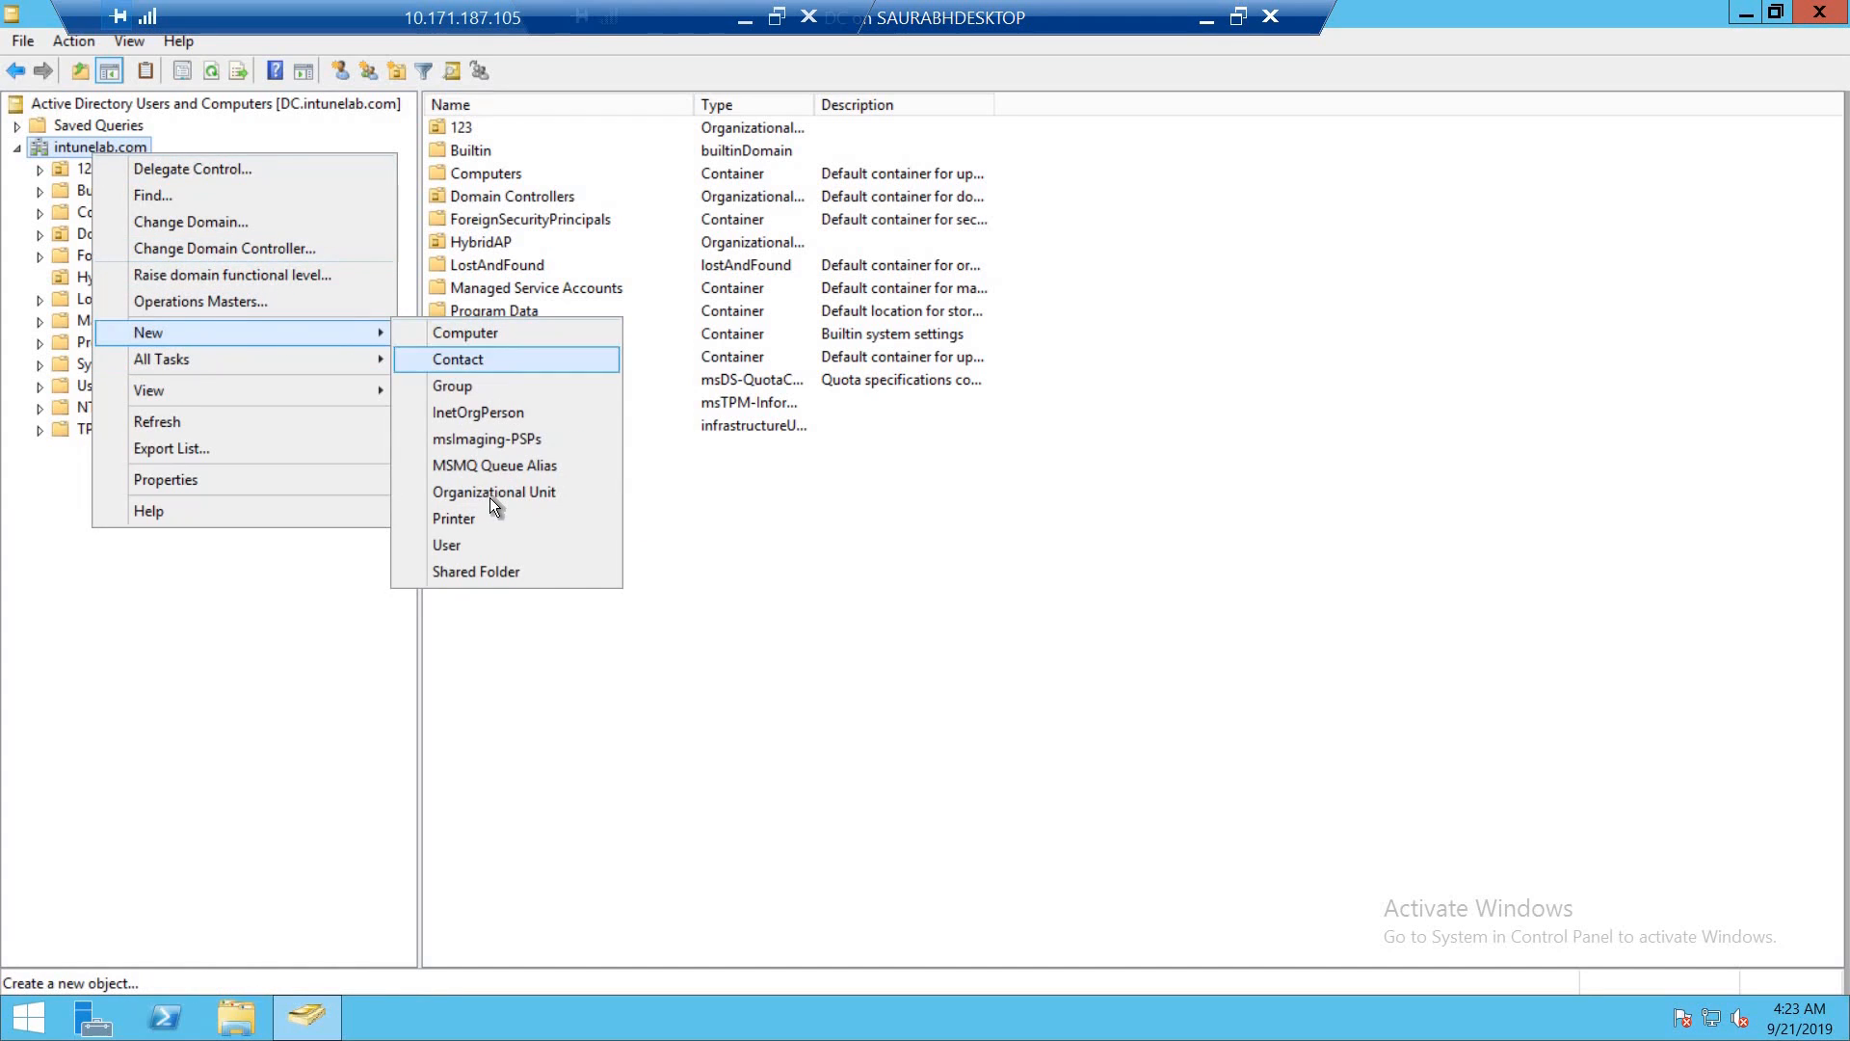
pyautogui.click(287, 634)
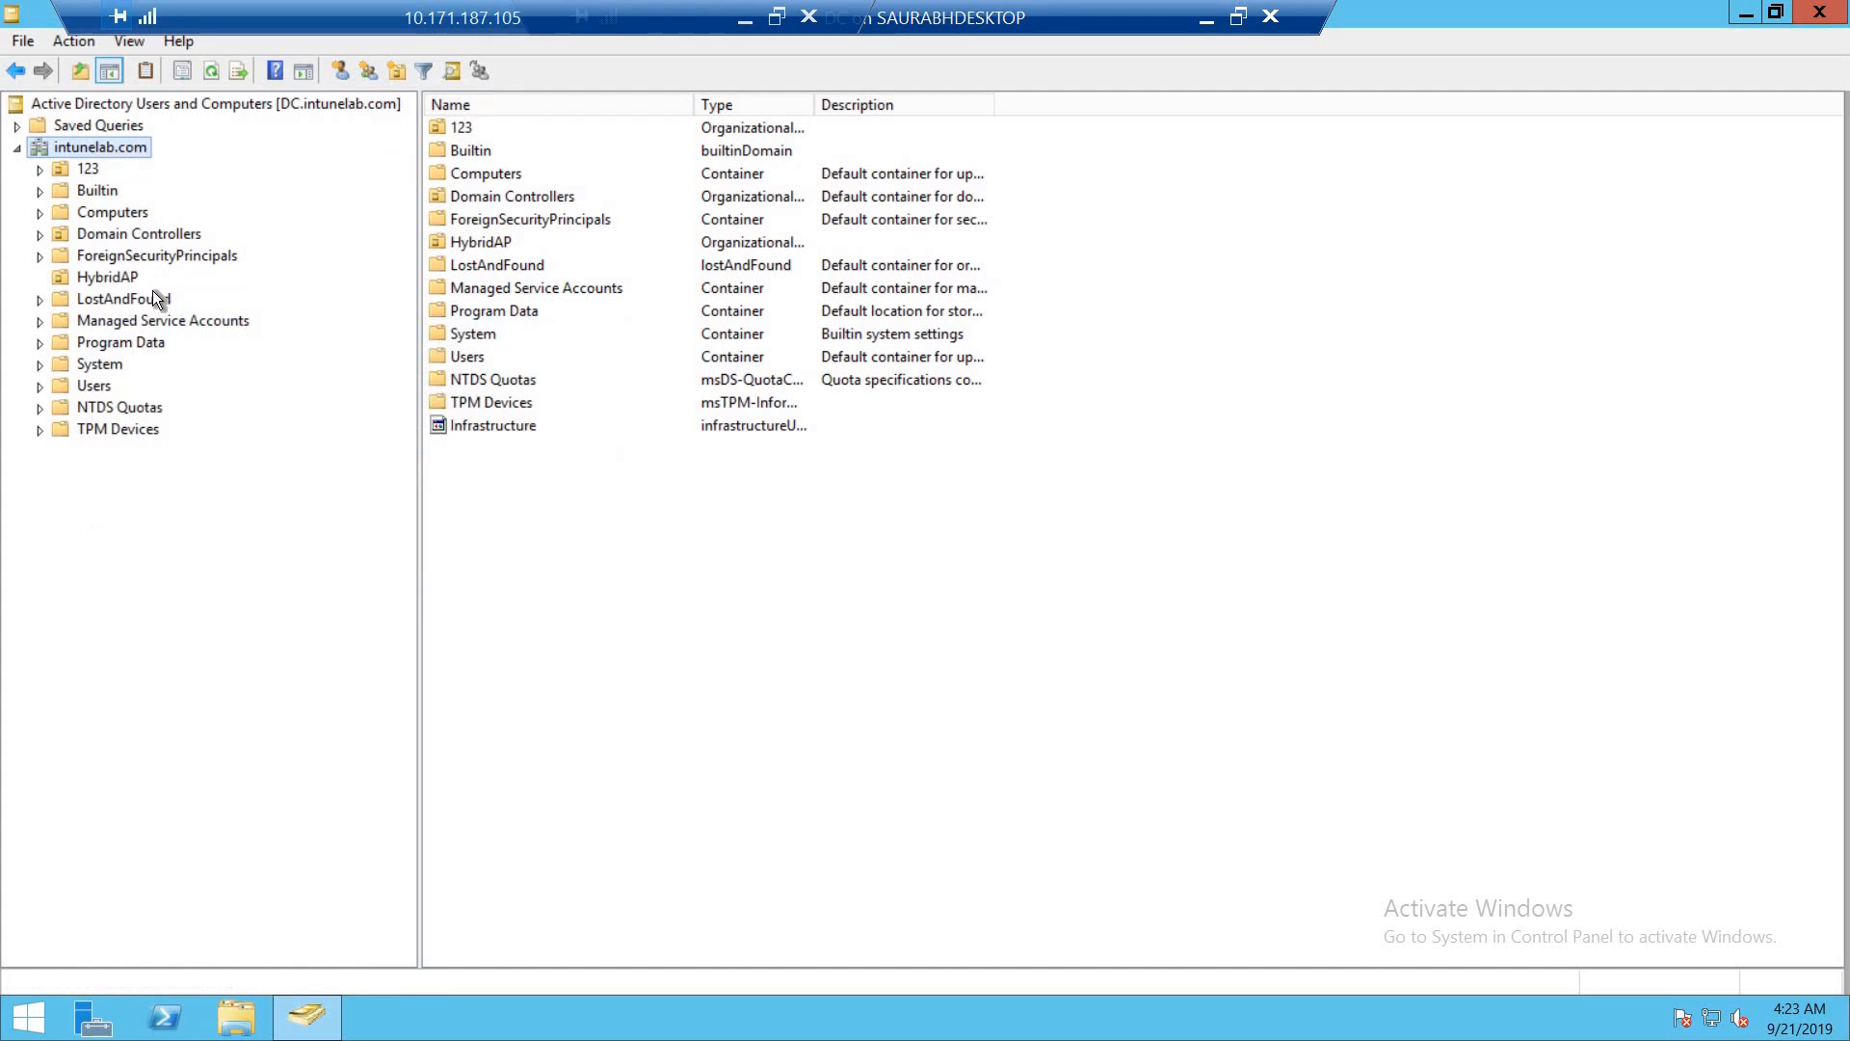
# - Start delegating control of the HybridAP organizational unit and advance the wizard to the users or groups selection
pyautogui.click(104, 276)
pyautogui.rightClick(104, 275)
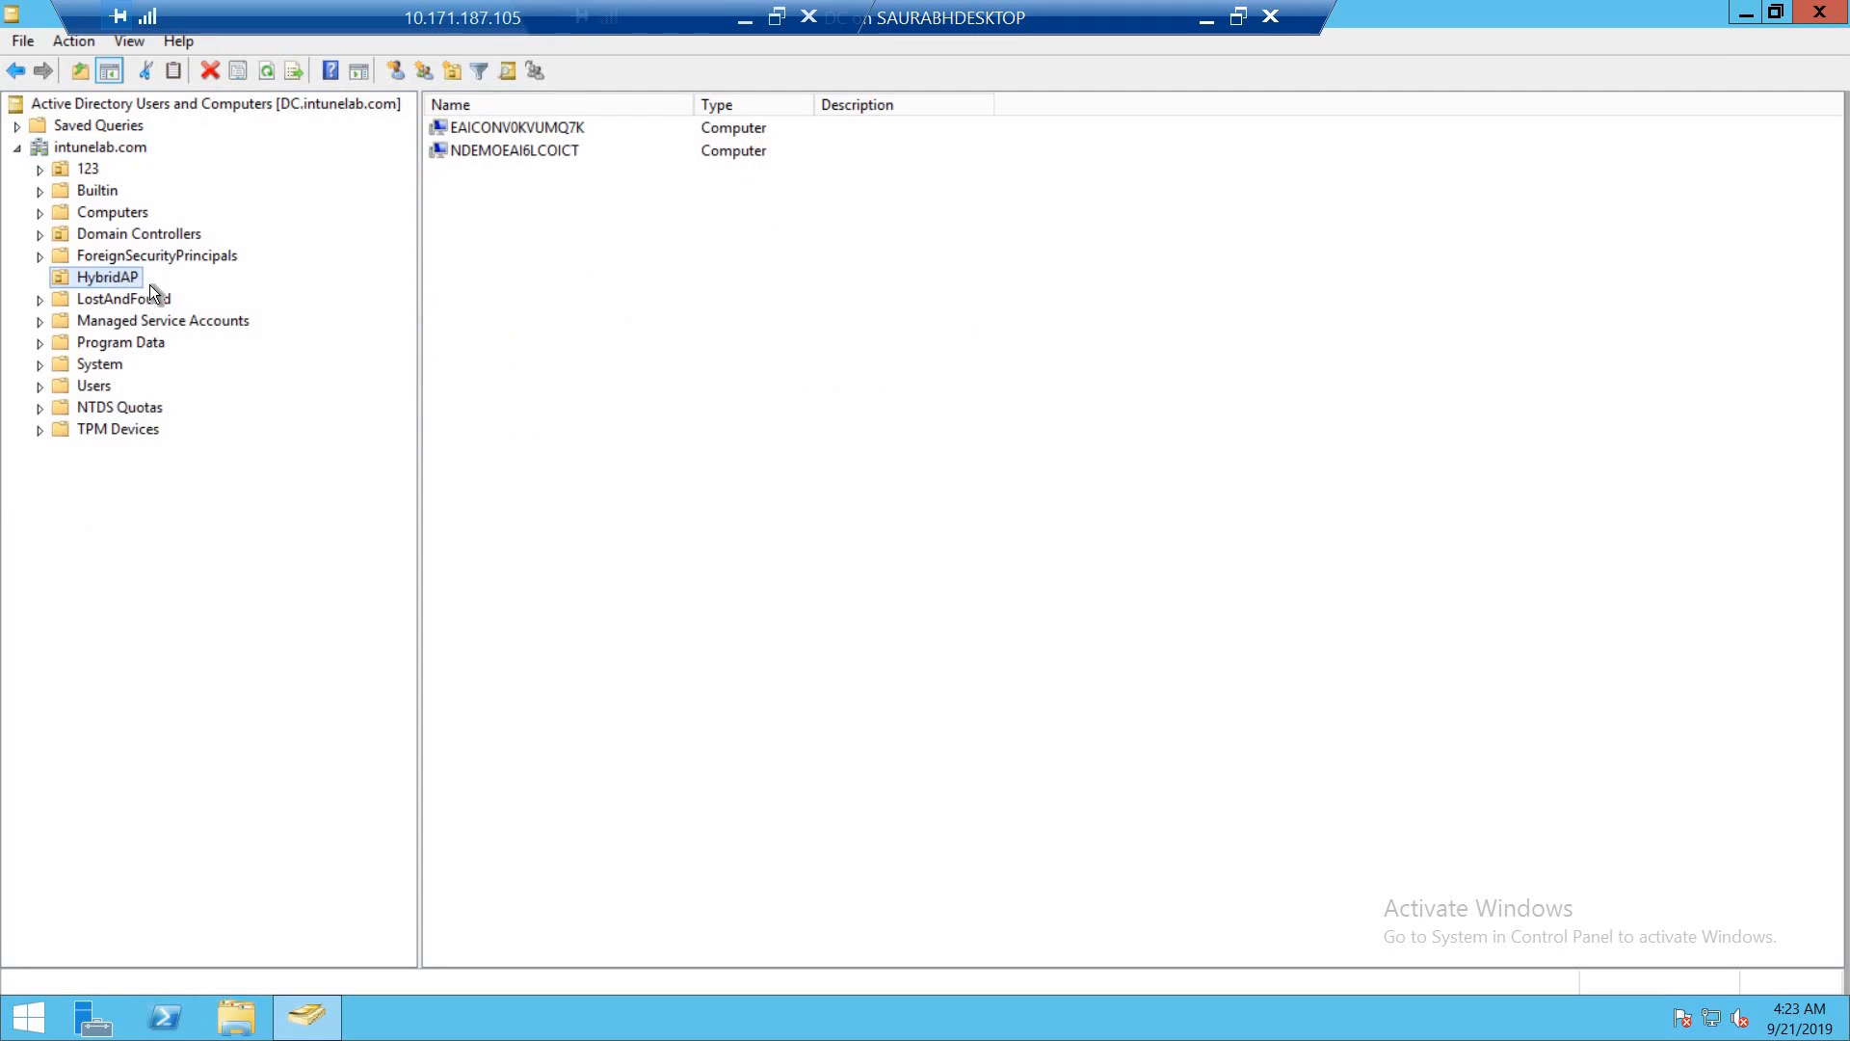
pyautogui.click(151, 289)
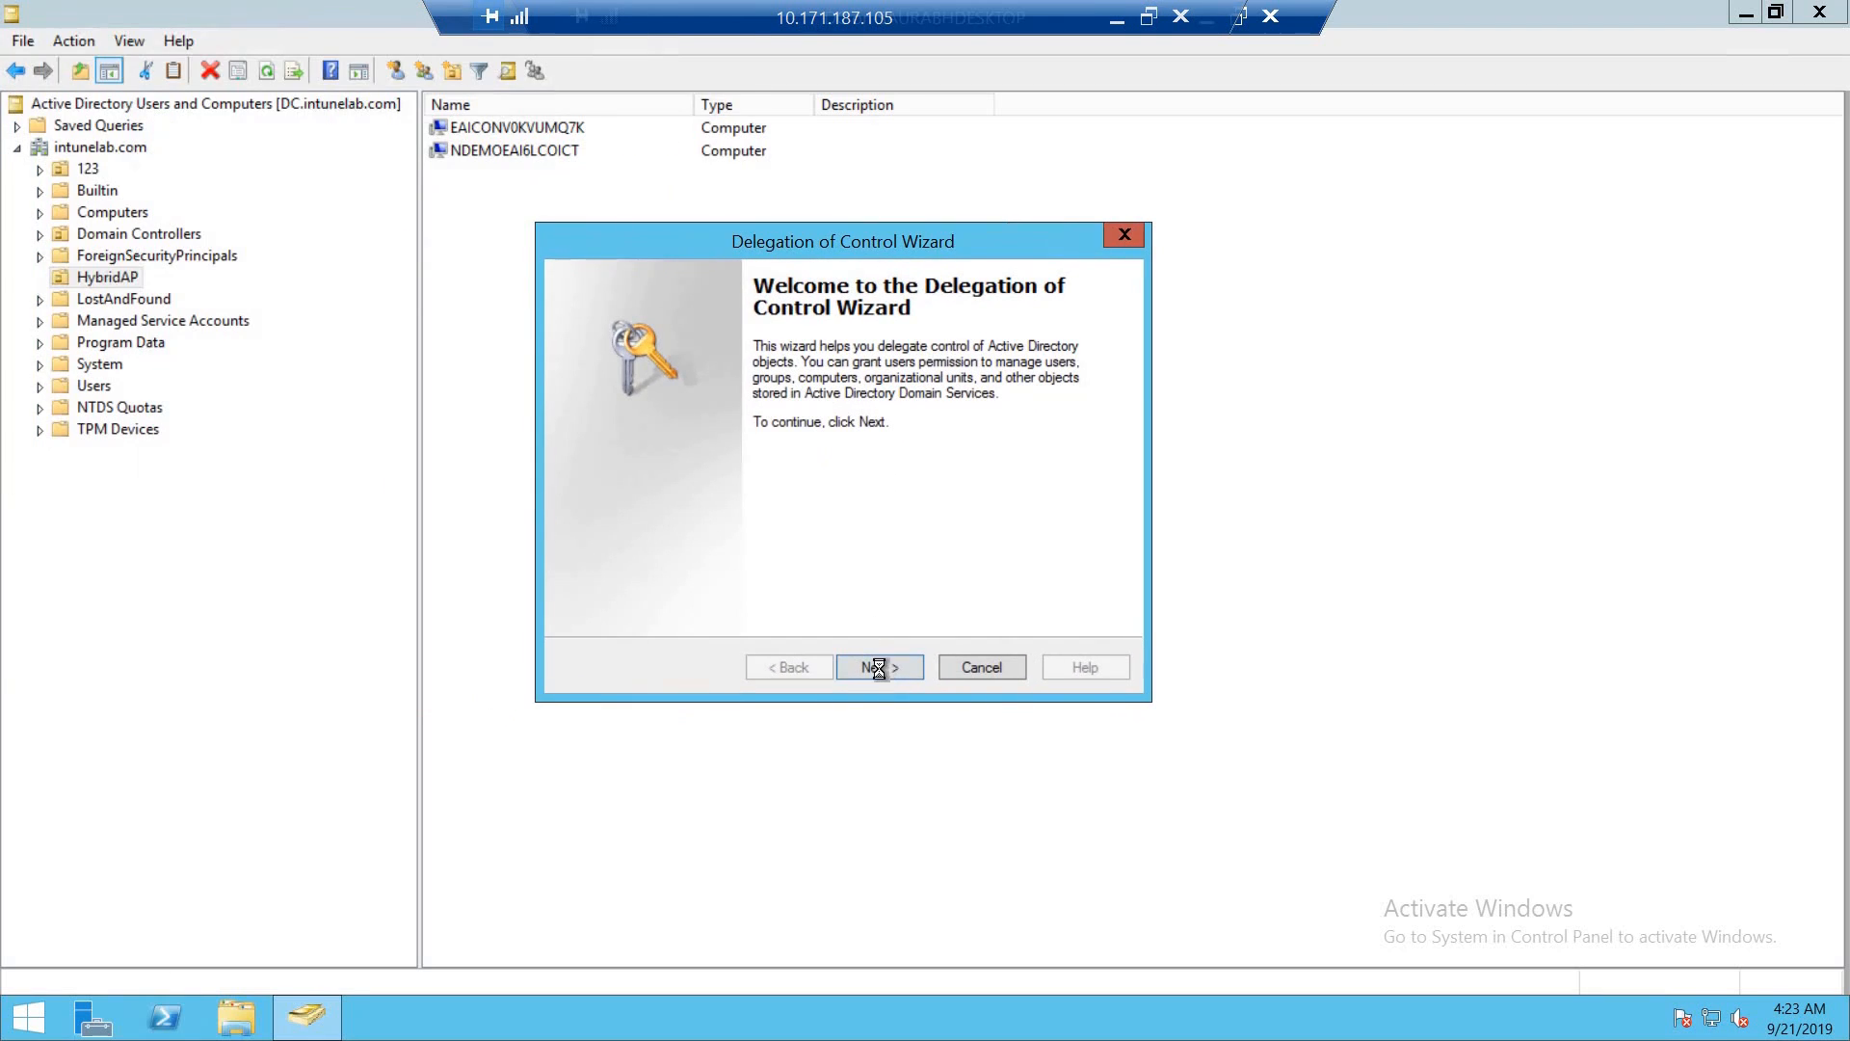
pyautogui.click(879, 668)
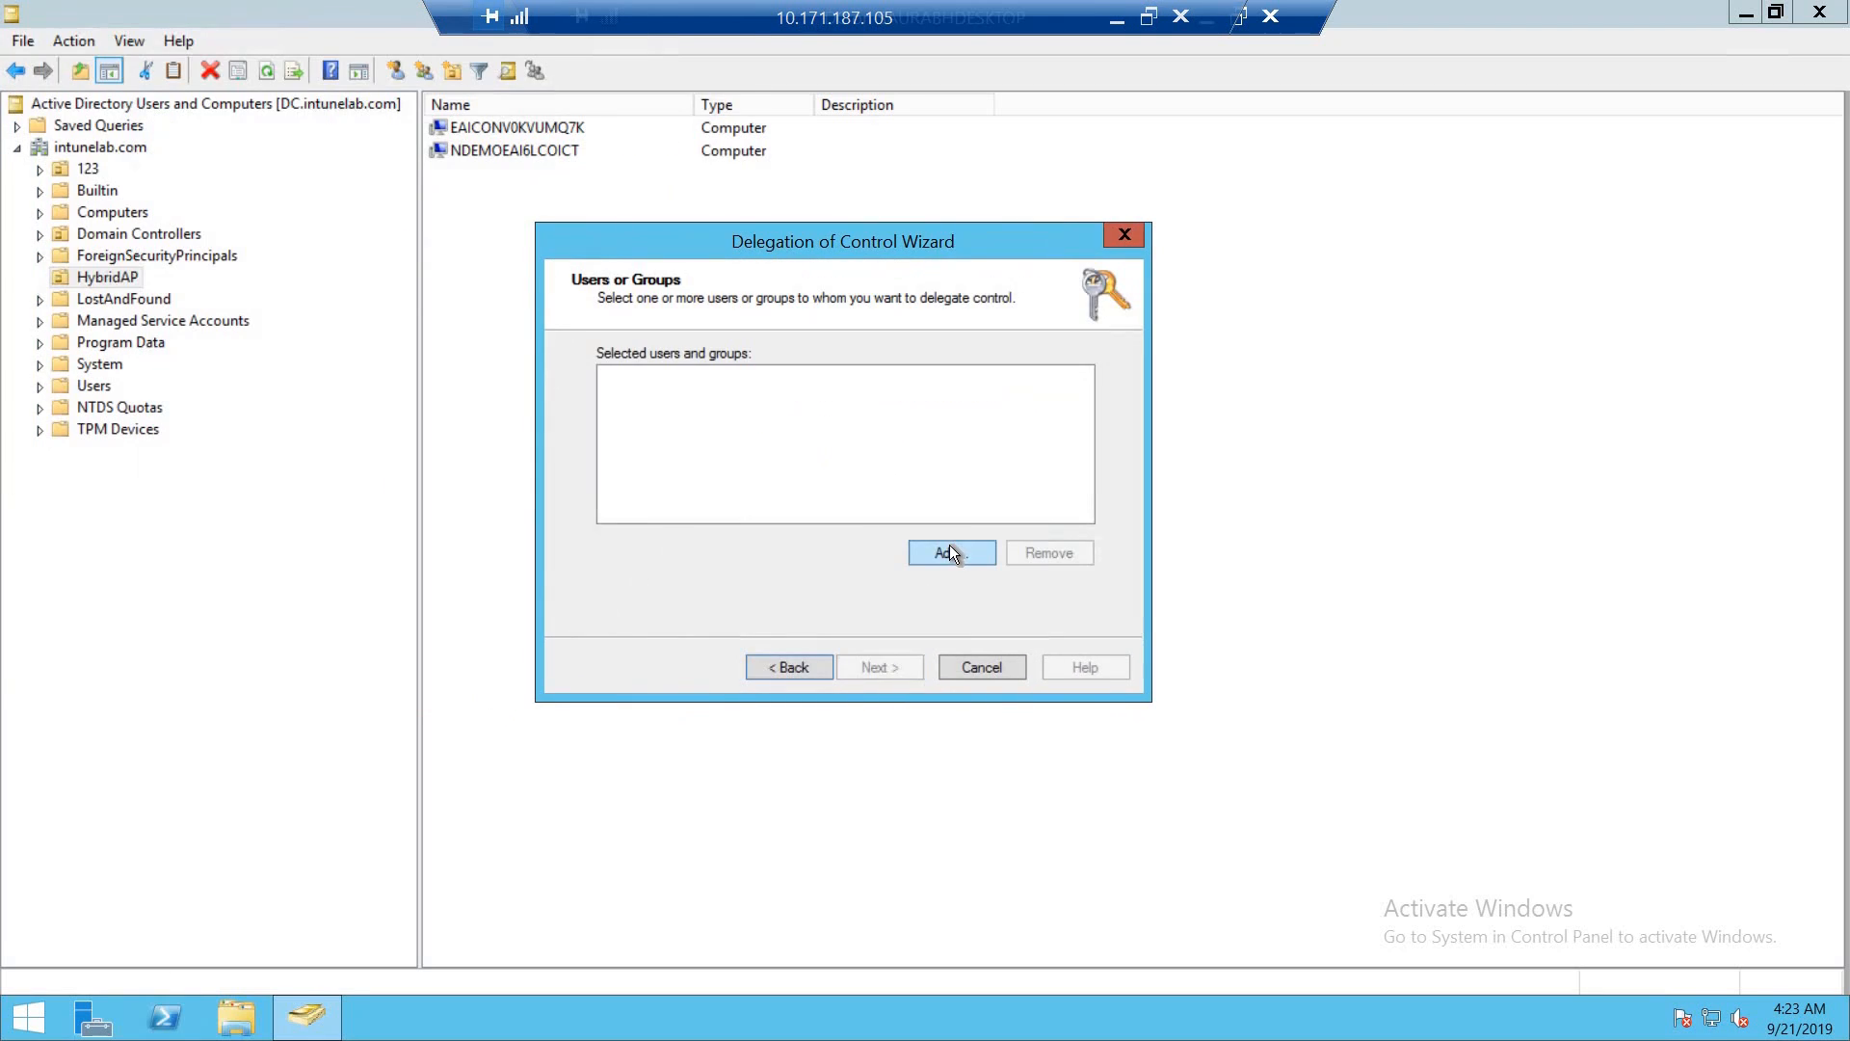
# - Include Computers in the searchable object types and add the computer SERVER2K16 as the account receiving control
pyautogui.click(950, 552)
pyautogui.write('se')
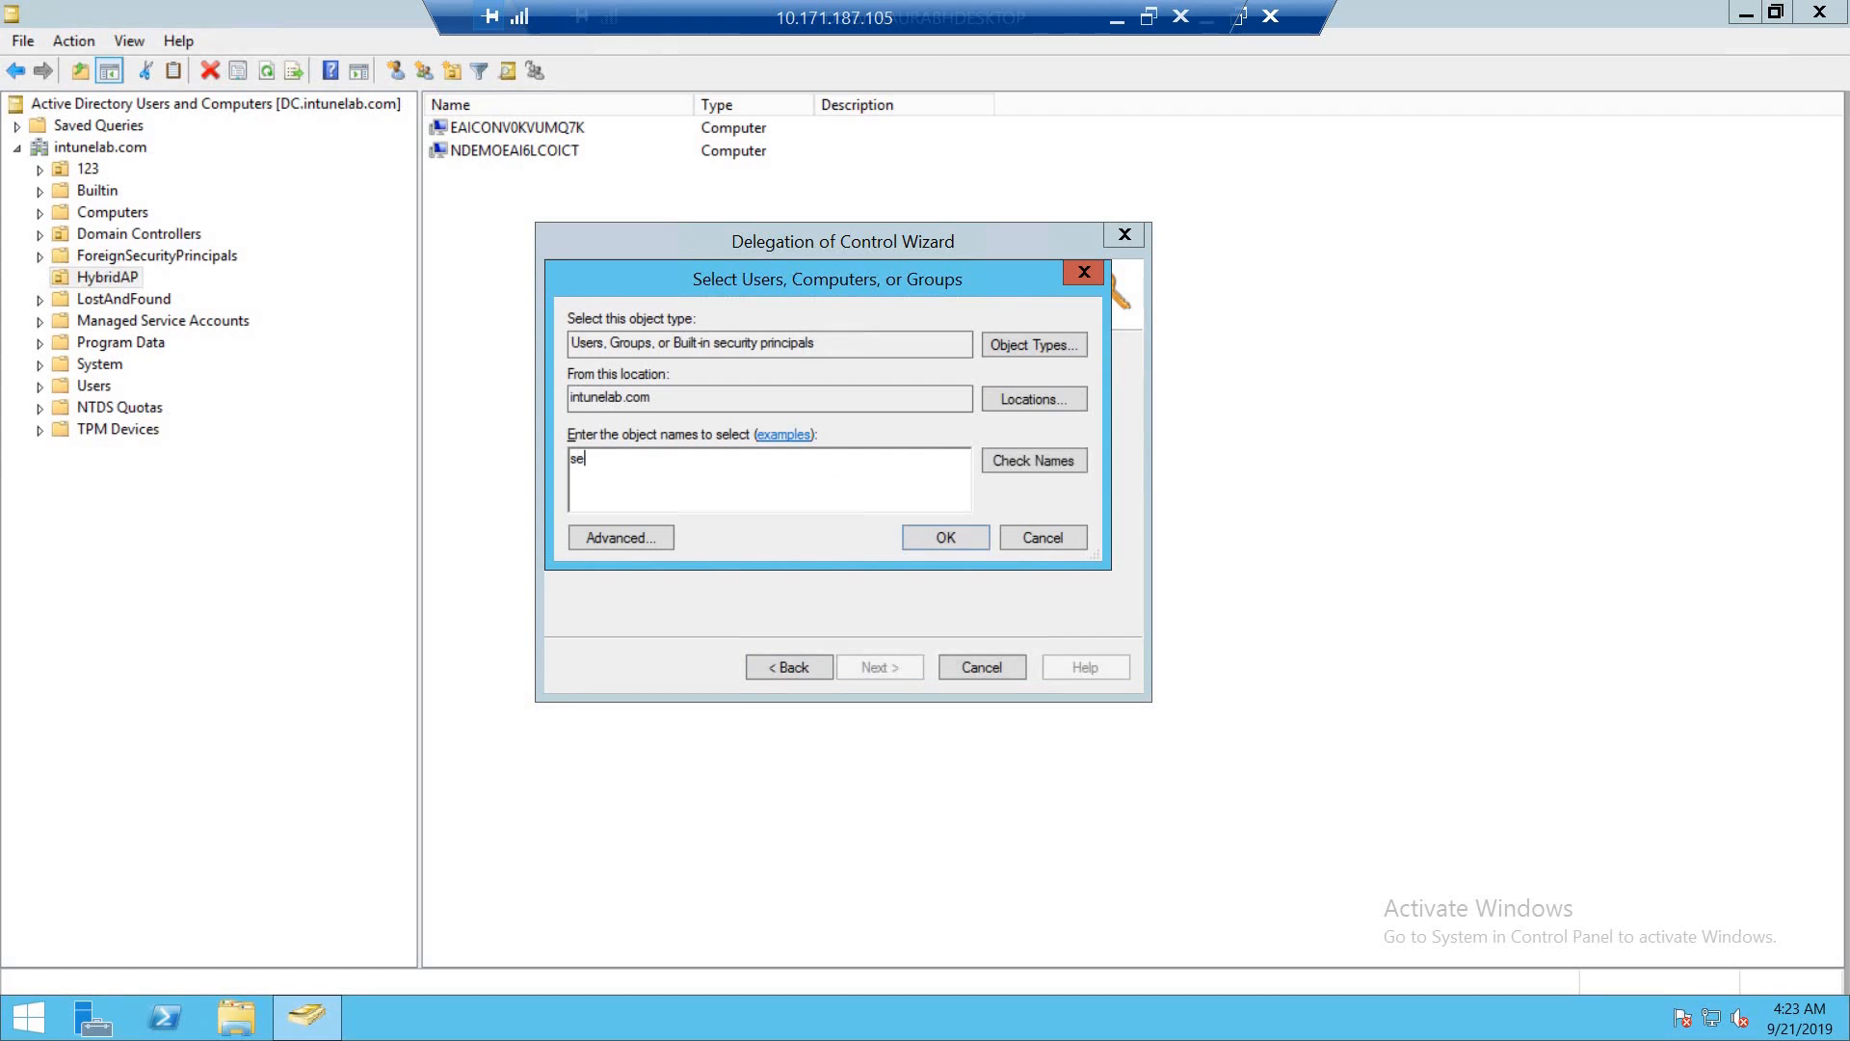
pyautogui.write('rver2k16')
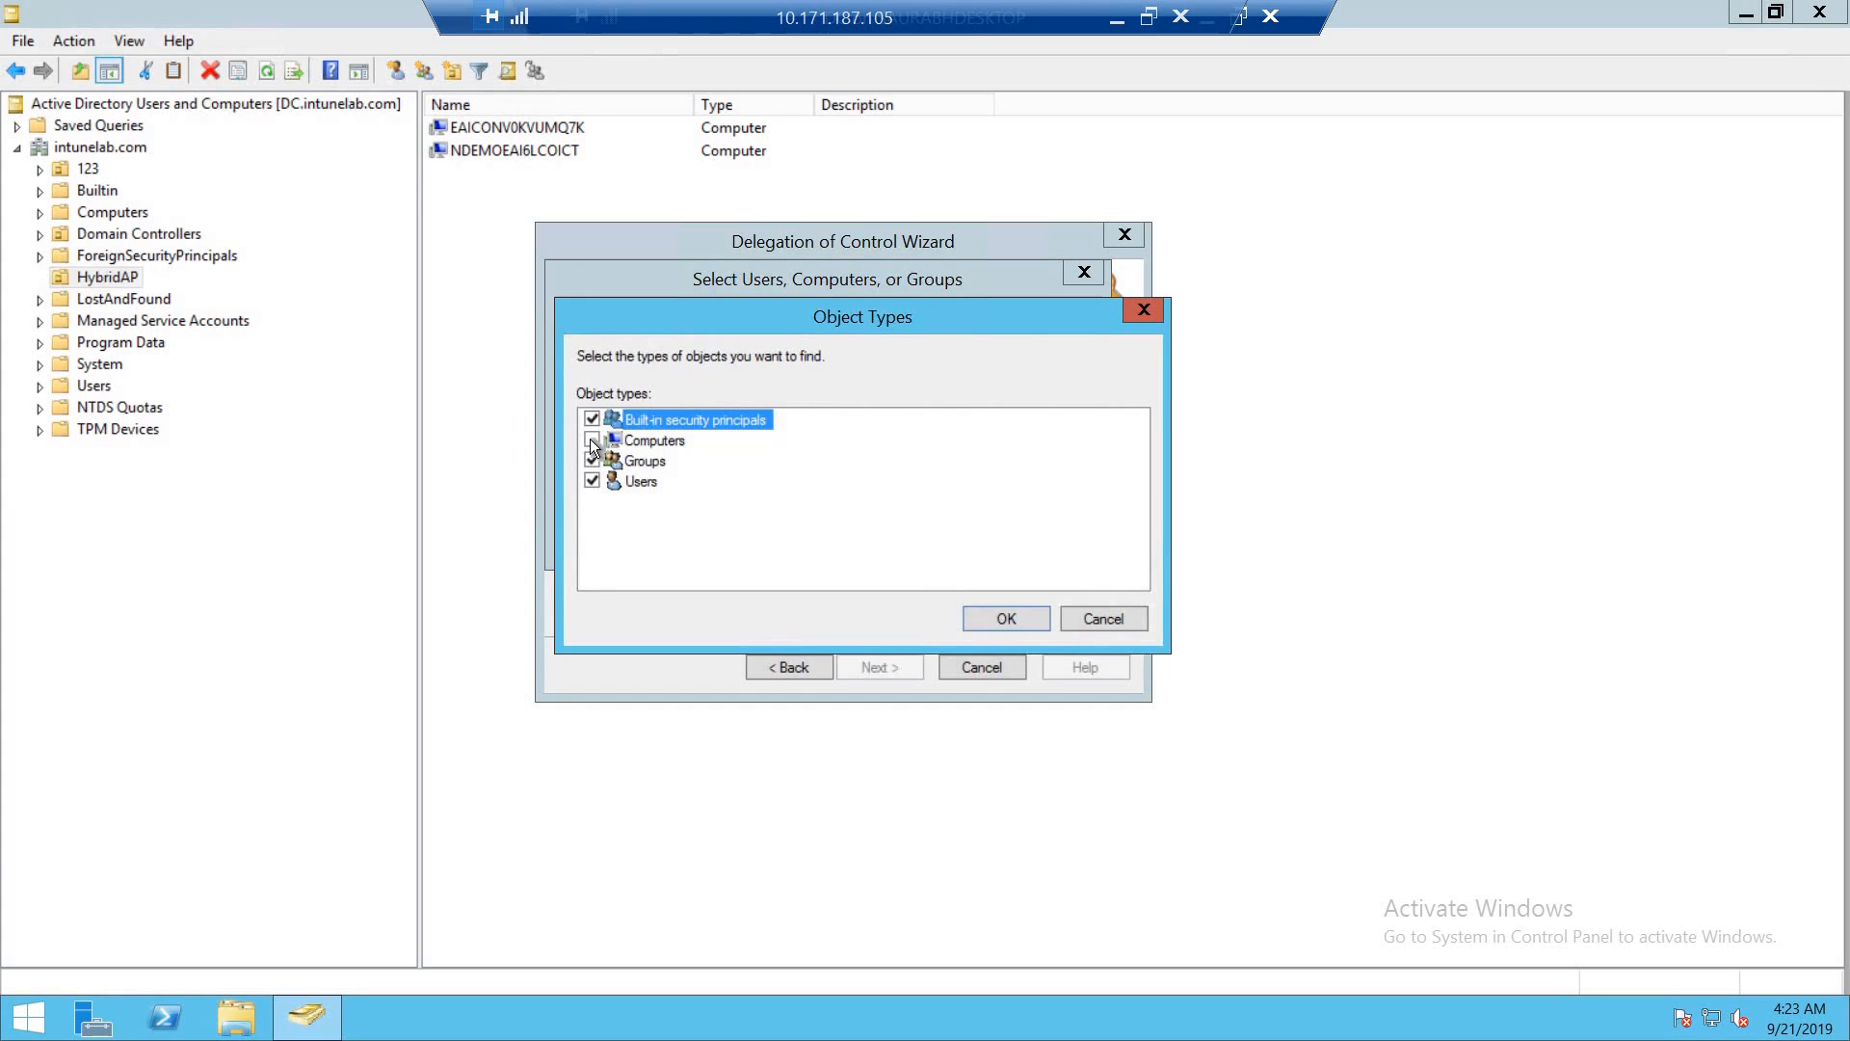
pyautogui.click(592, 441)
pyautogui.click(979, 609)
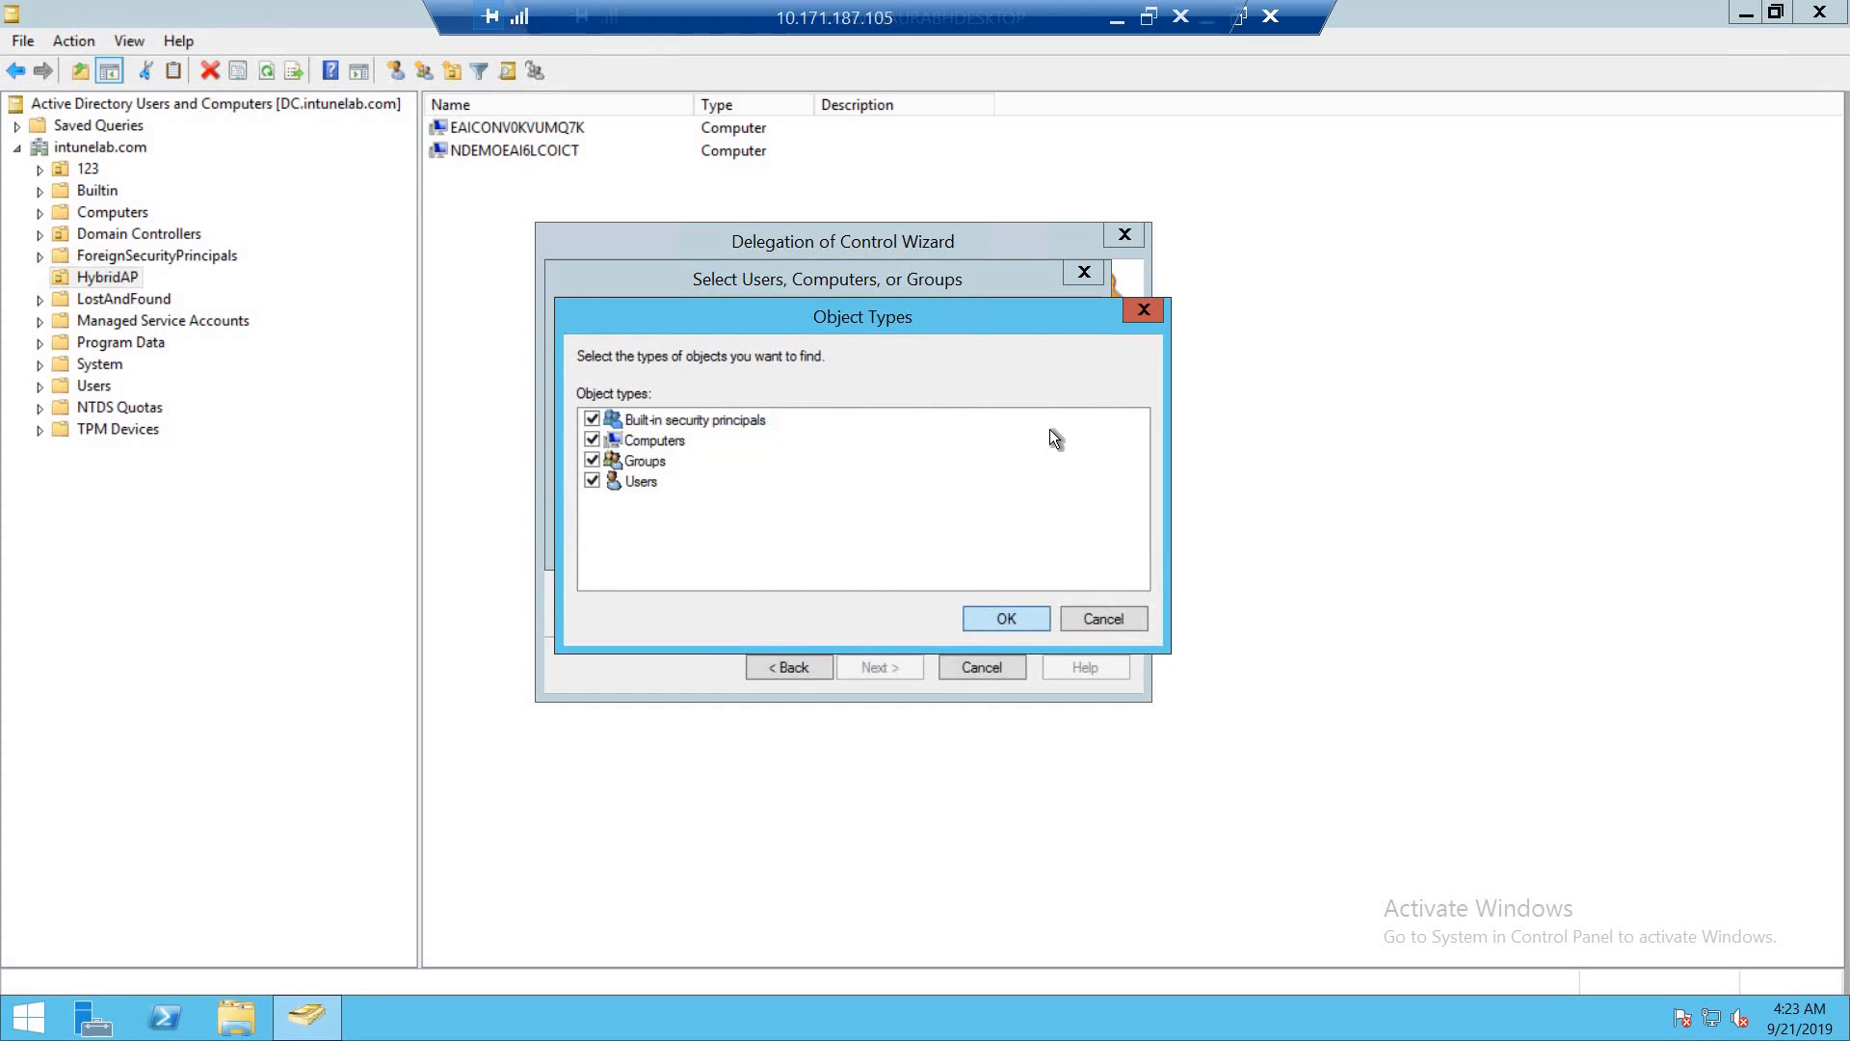
pyautogui.click(1044, 464)
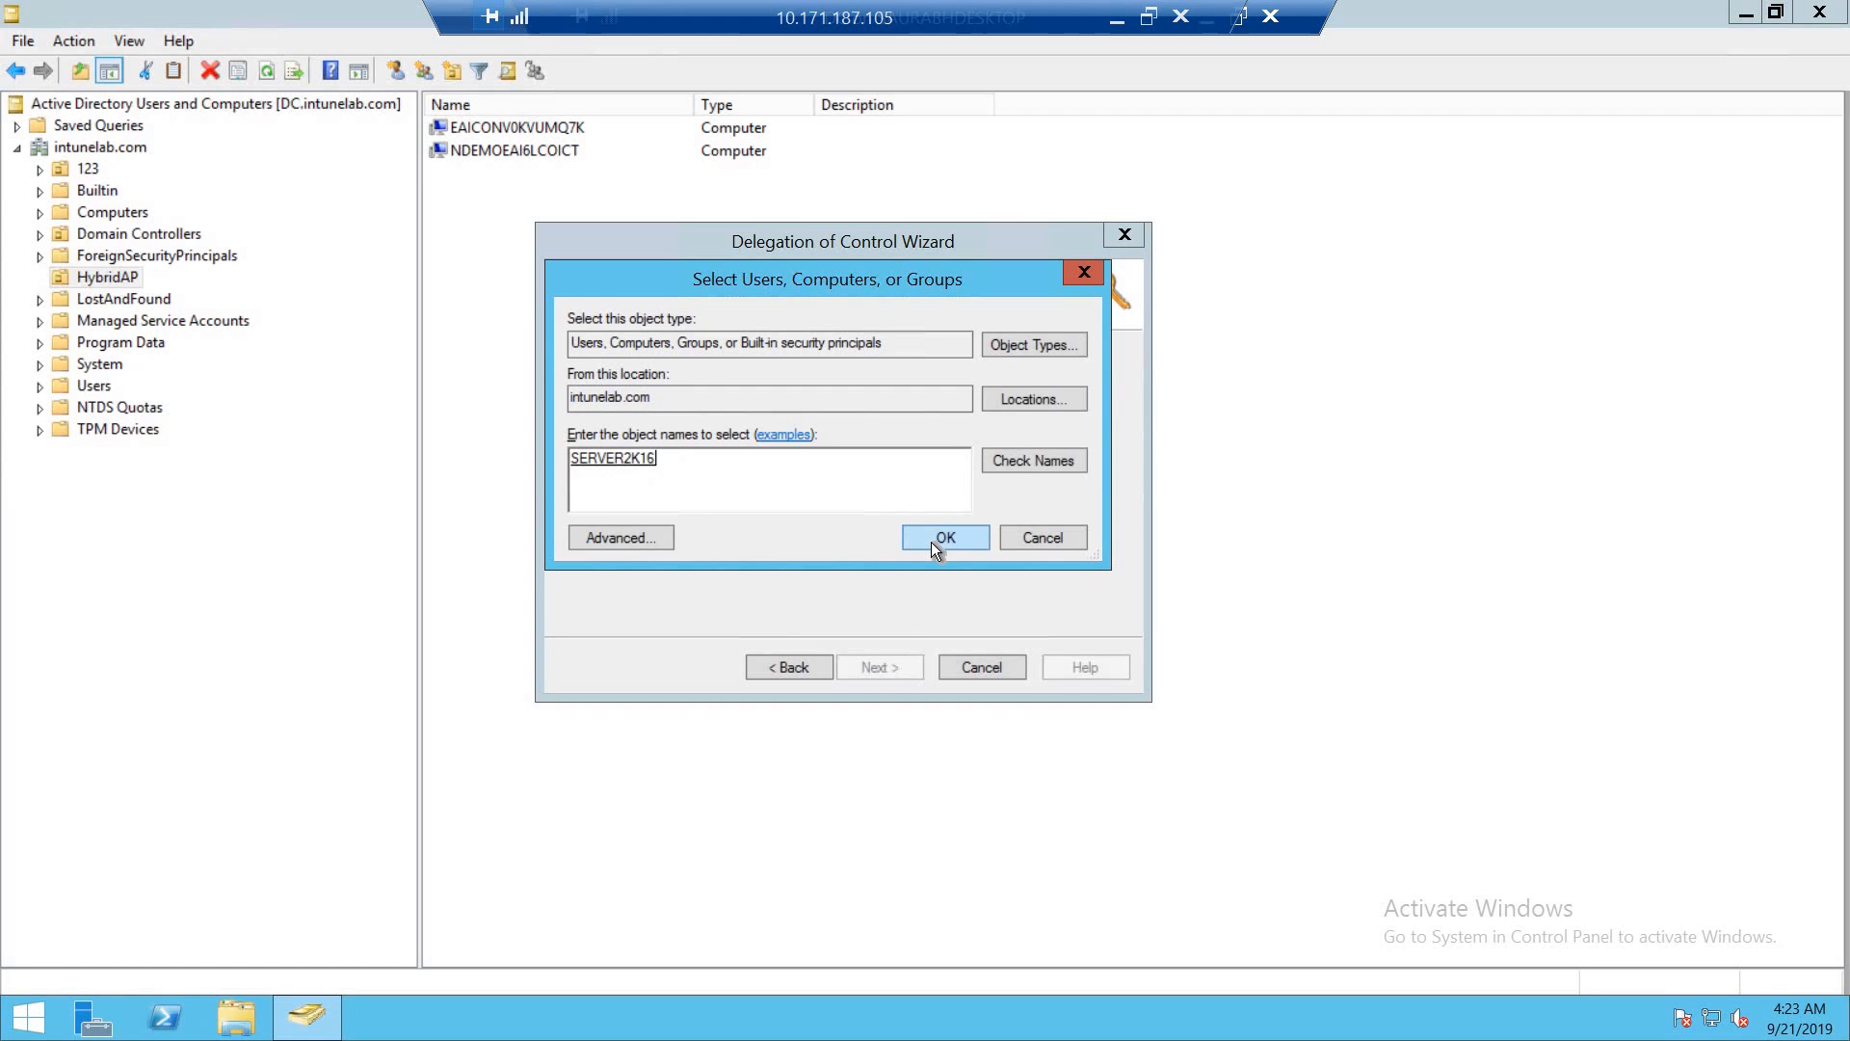
pyautogui.click(931, 539)
pyautogui.click(939, 557)
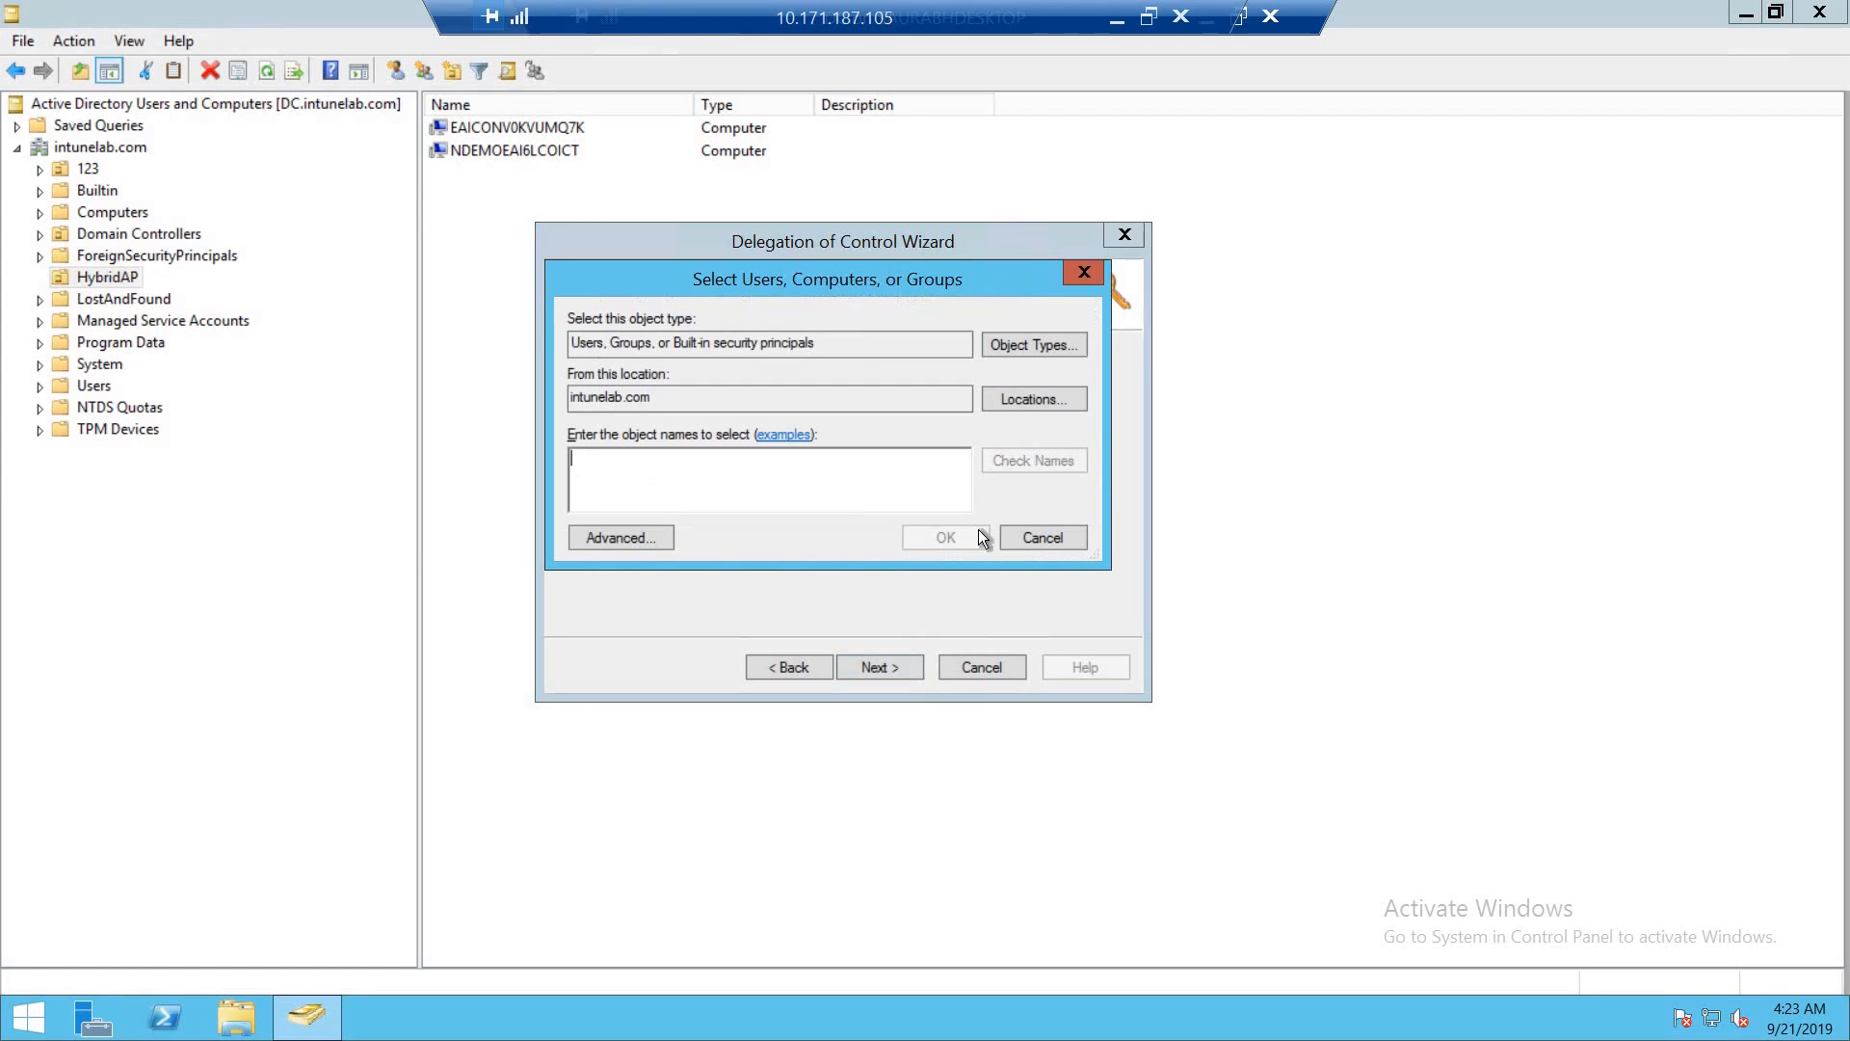
pyautogui.click(1032, 539)
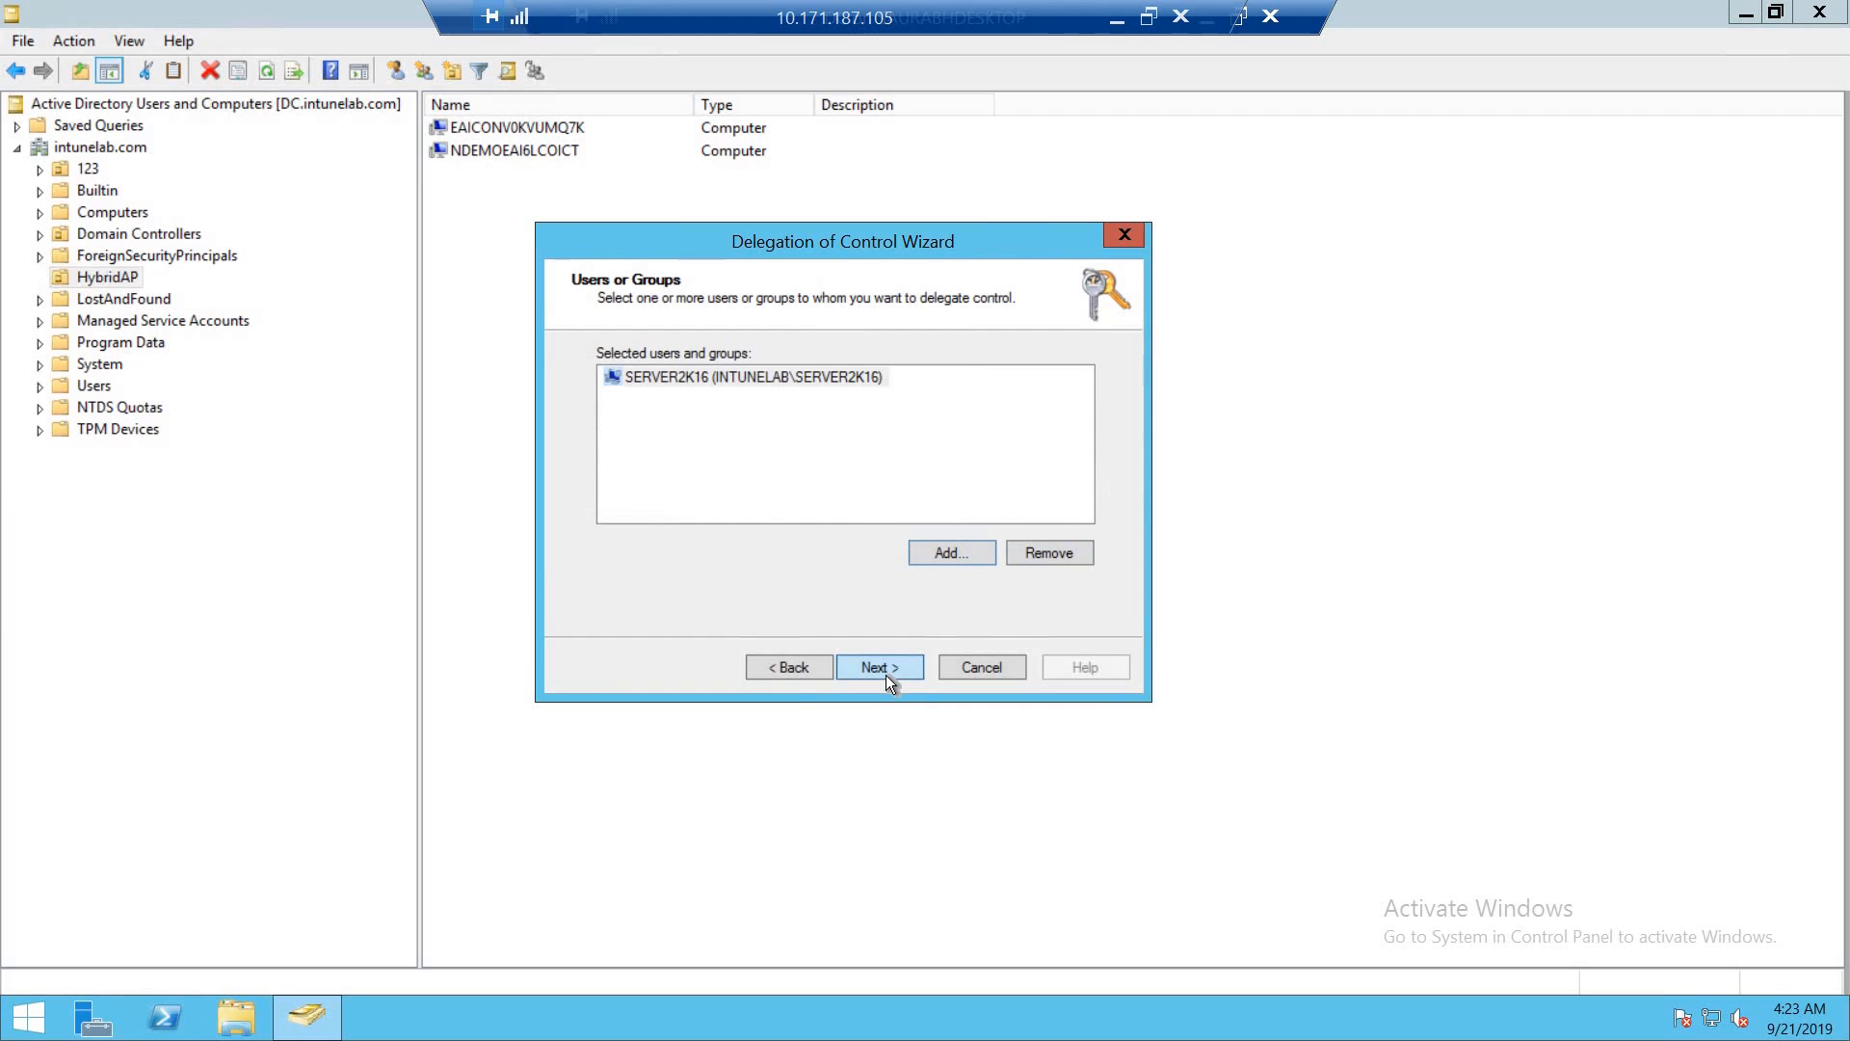
# - Choose to create a custom task to delegate and limit its scope to only specific objects in the folder
pyautogui.click(886, 674)
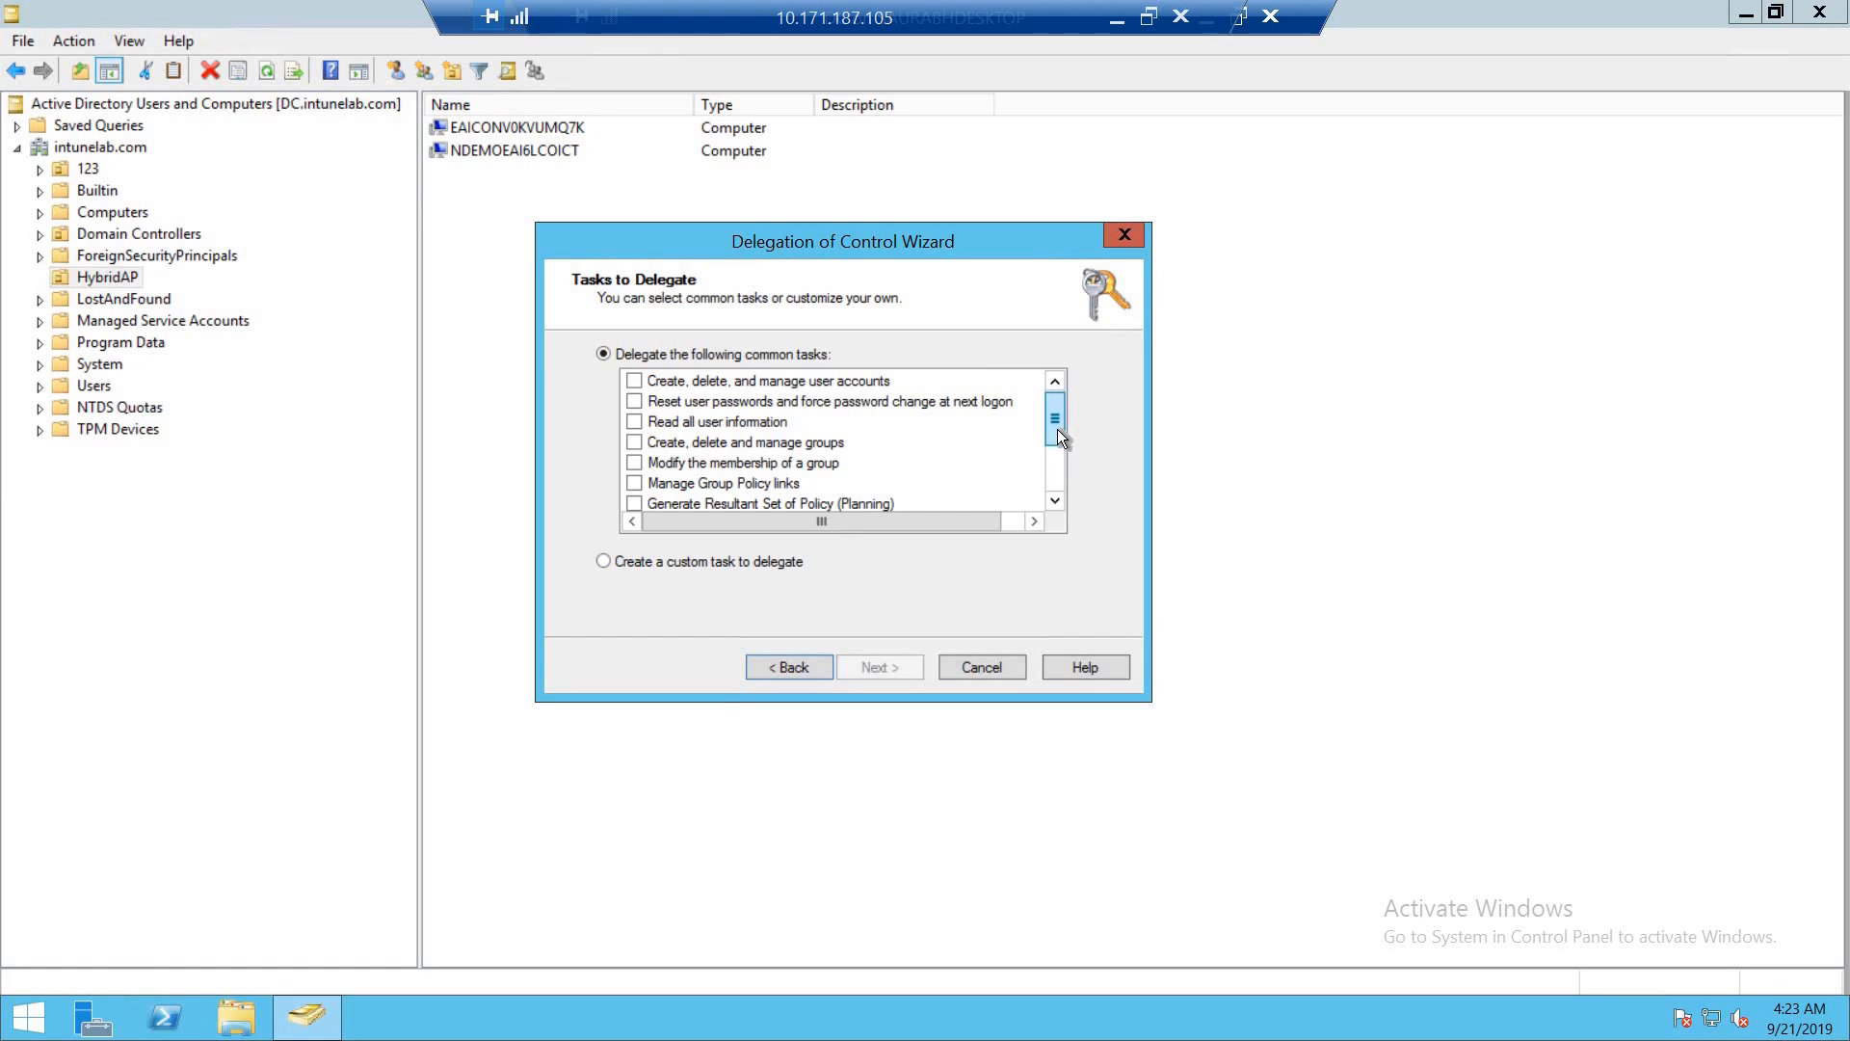
pyautogui.moveTo(1057, 430)
pyautogui.mouseDown()
pyautogui.moveTo(1060, 454)
pyautogui.moveTo(1055, 397)
pyautogui.mouseUp()
pyautogui.click(730, 561)
pyautogui.click(889, 664)
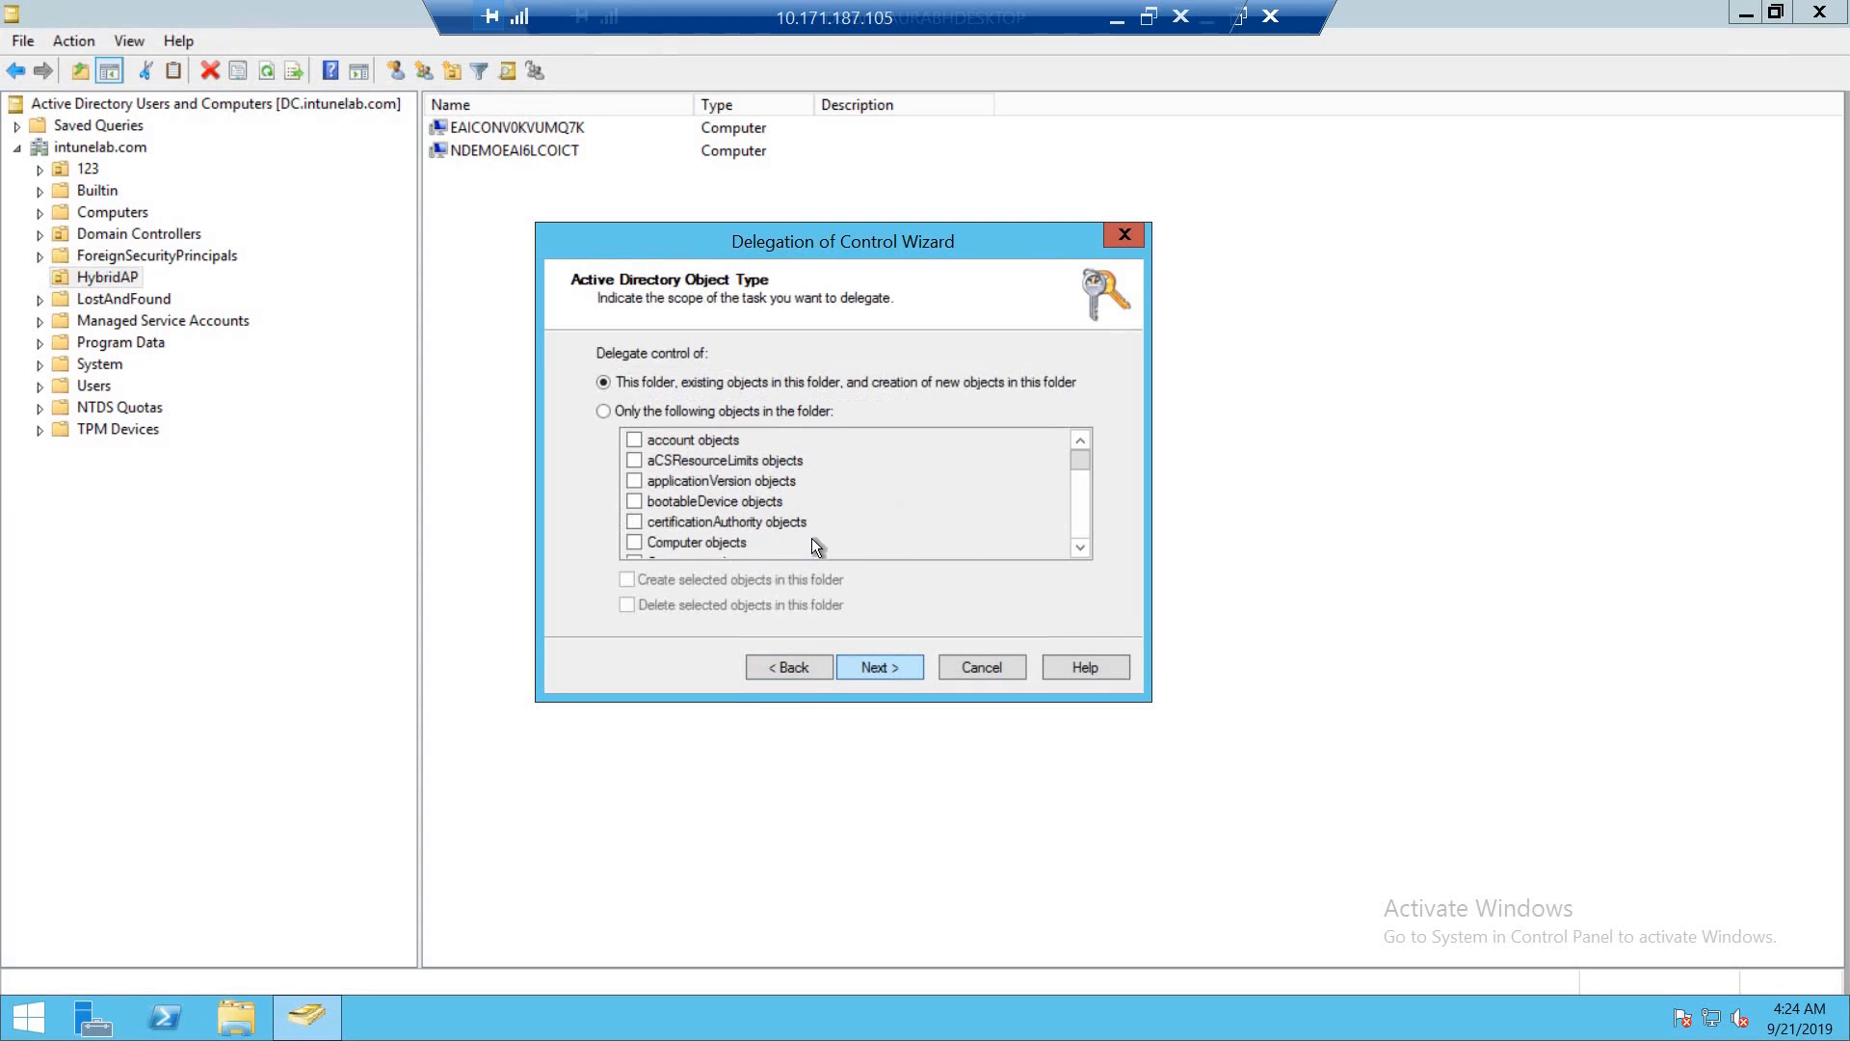
pyautogui.click(649, 410)
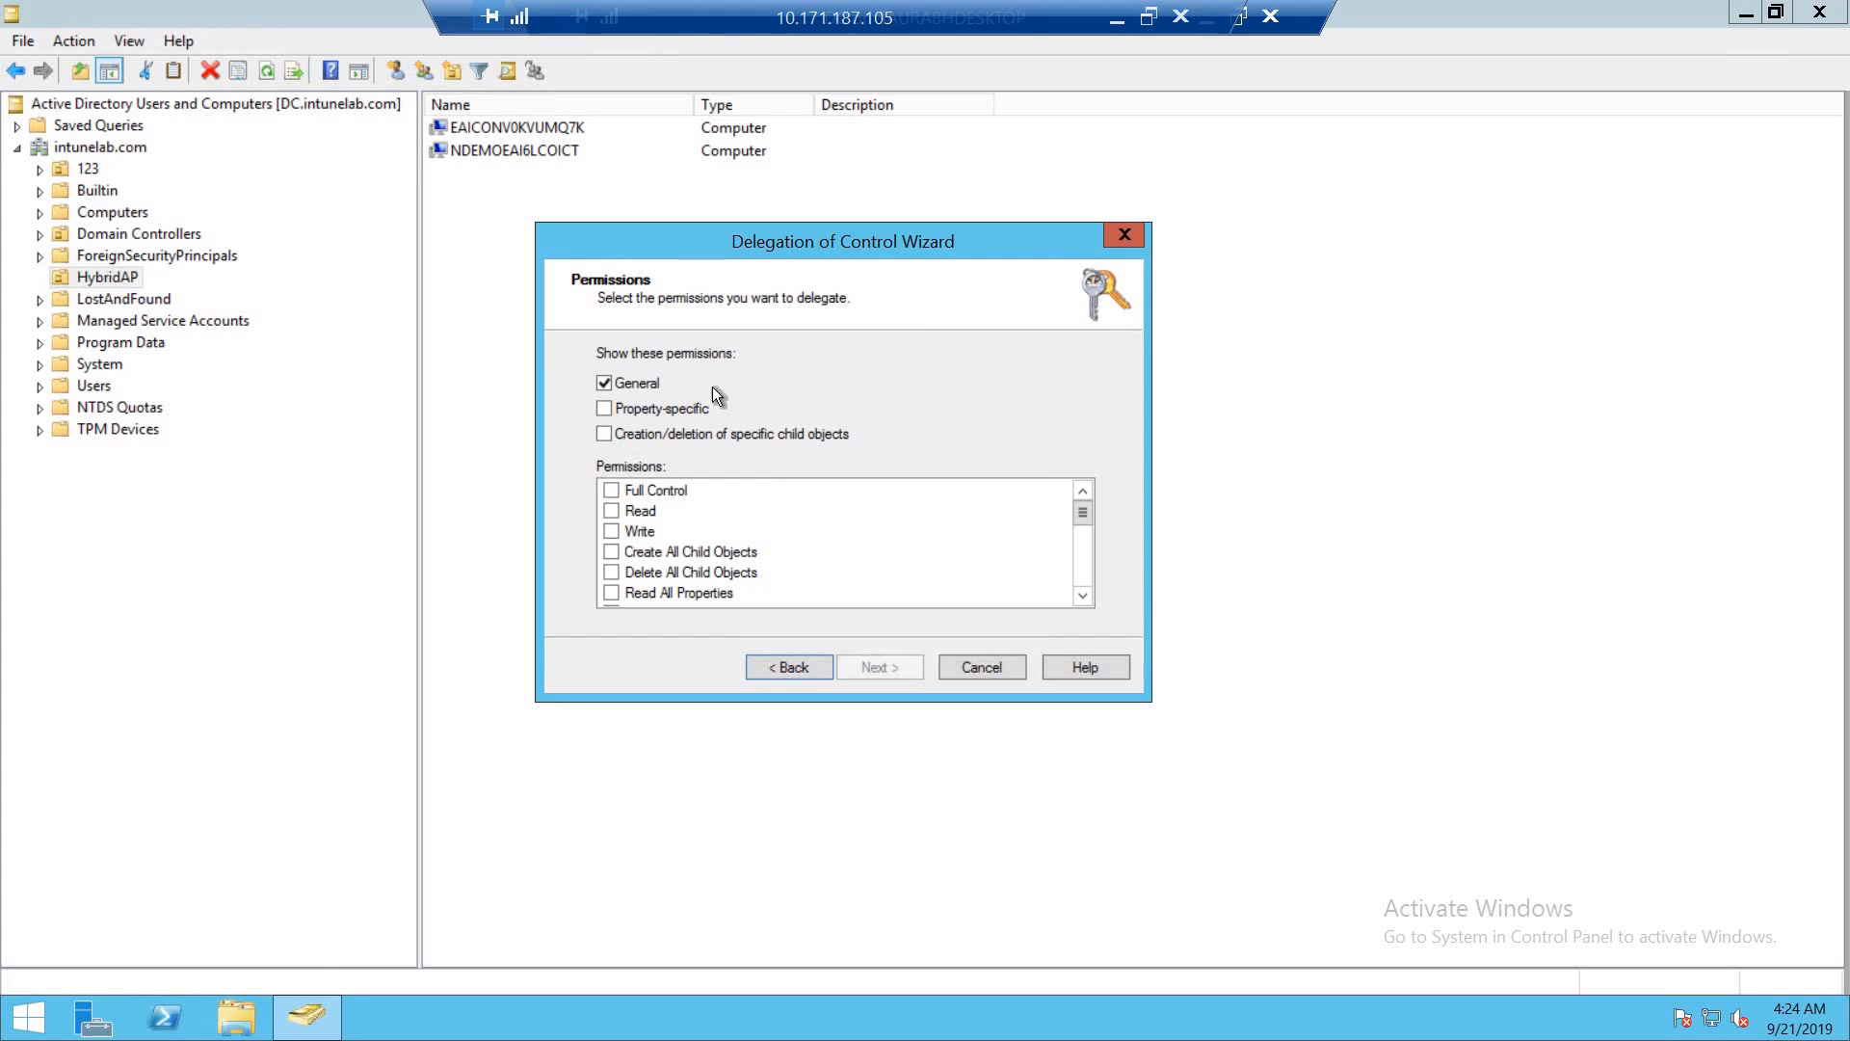
# - Grant the Full Control permission for the delegated objects and finish the Delegation of Control Wizard
pyautogui.click(611, 489)
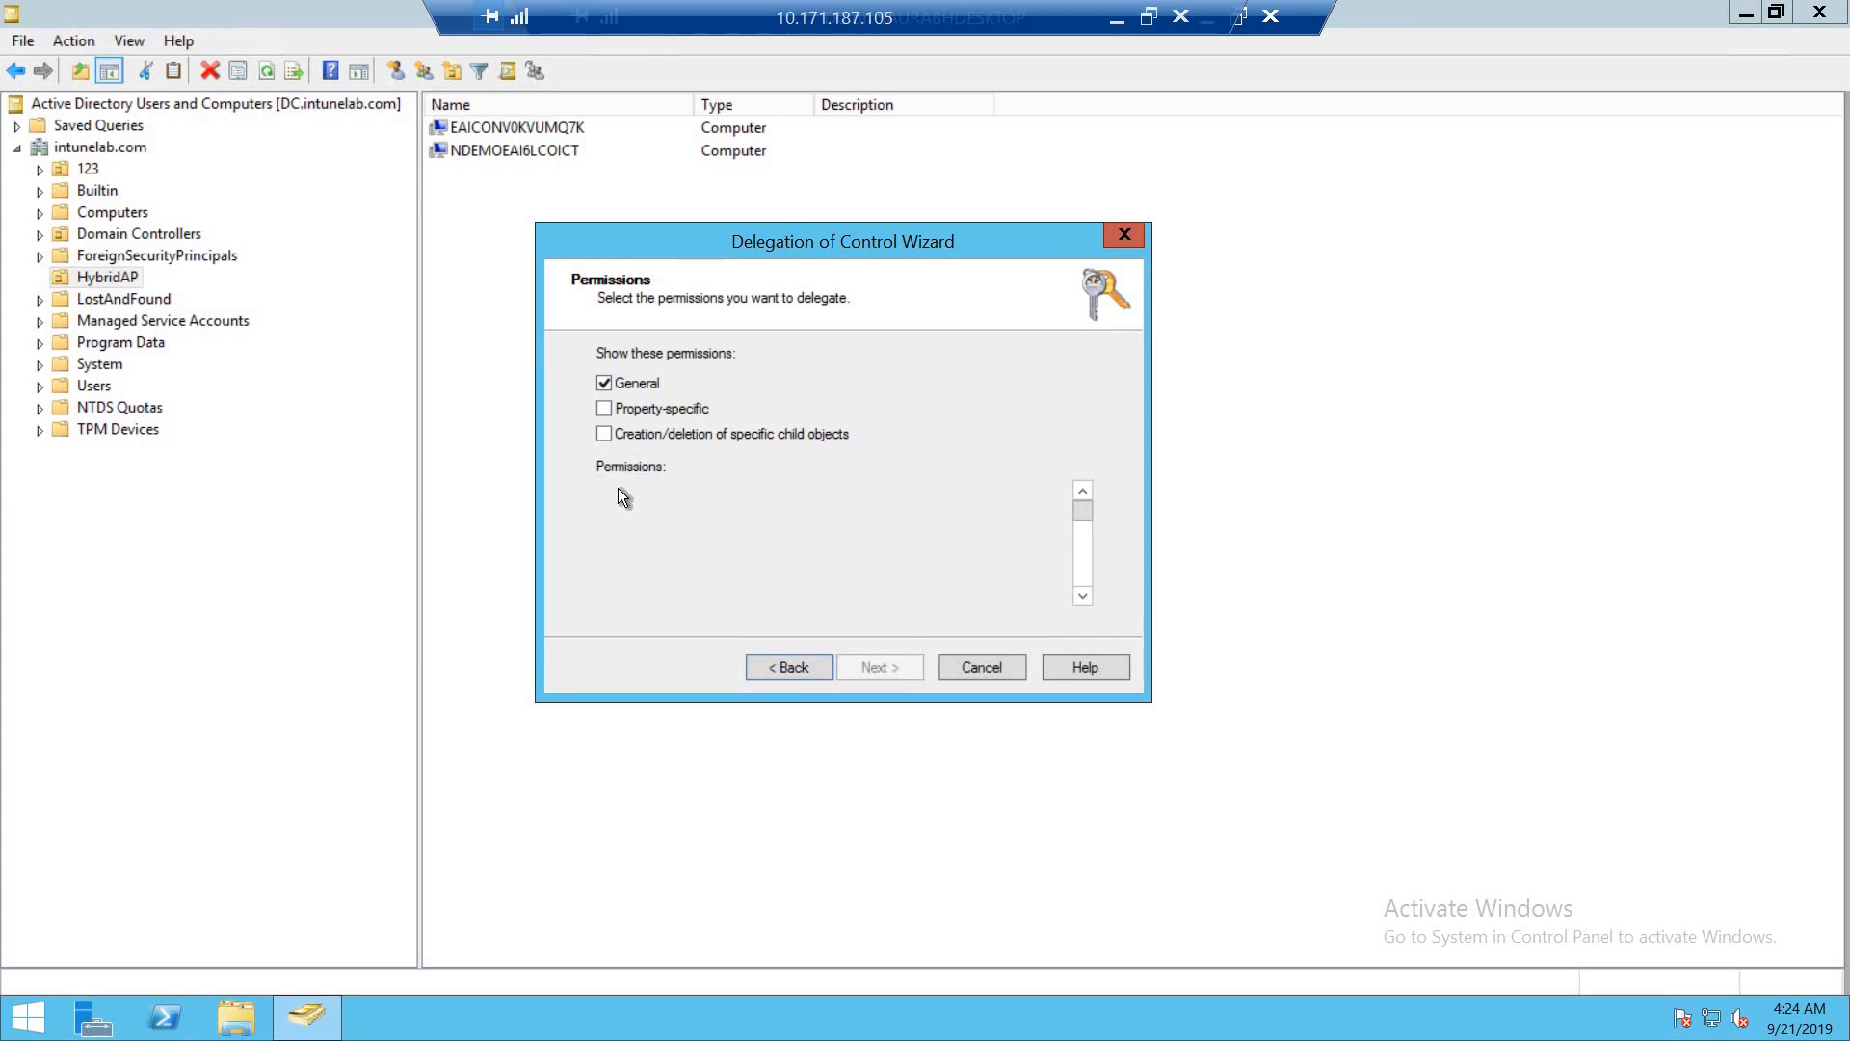
pyautogui.click(894, 667)
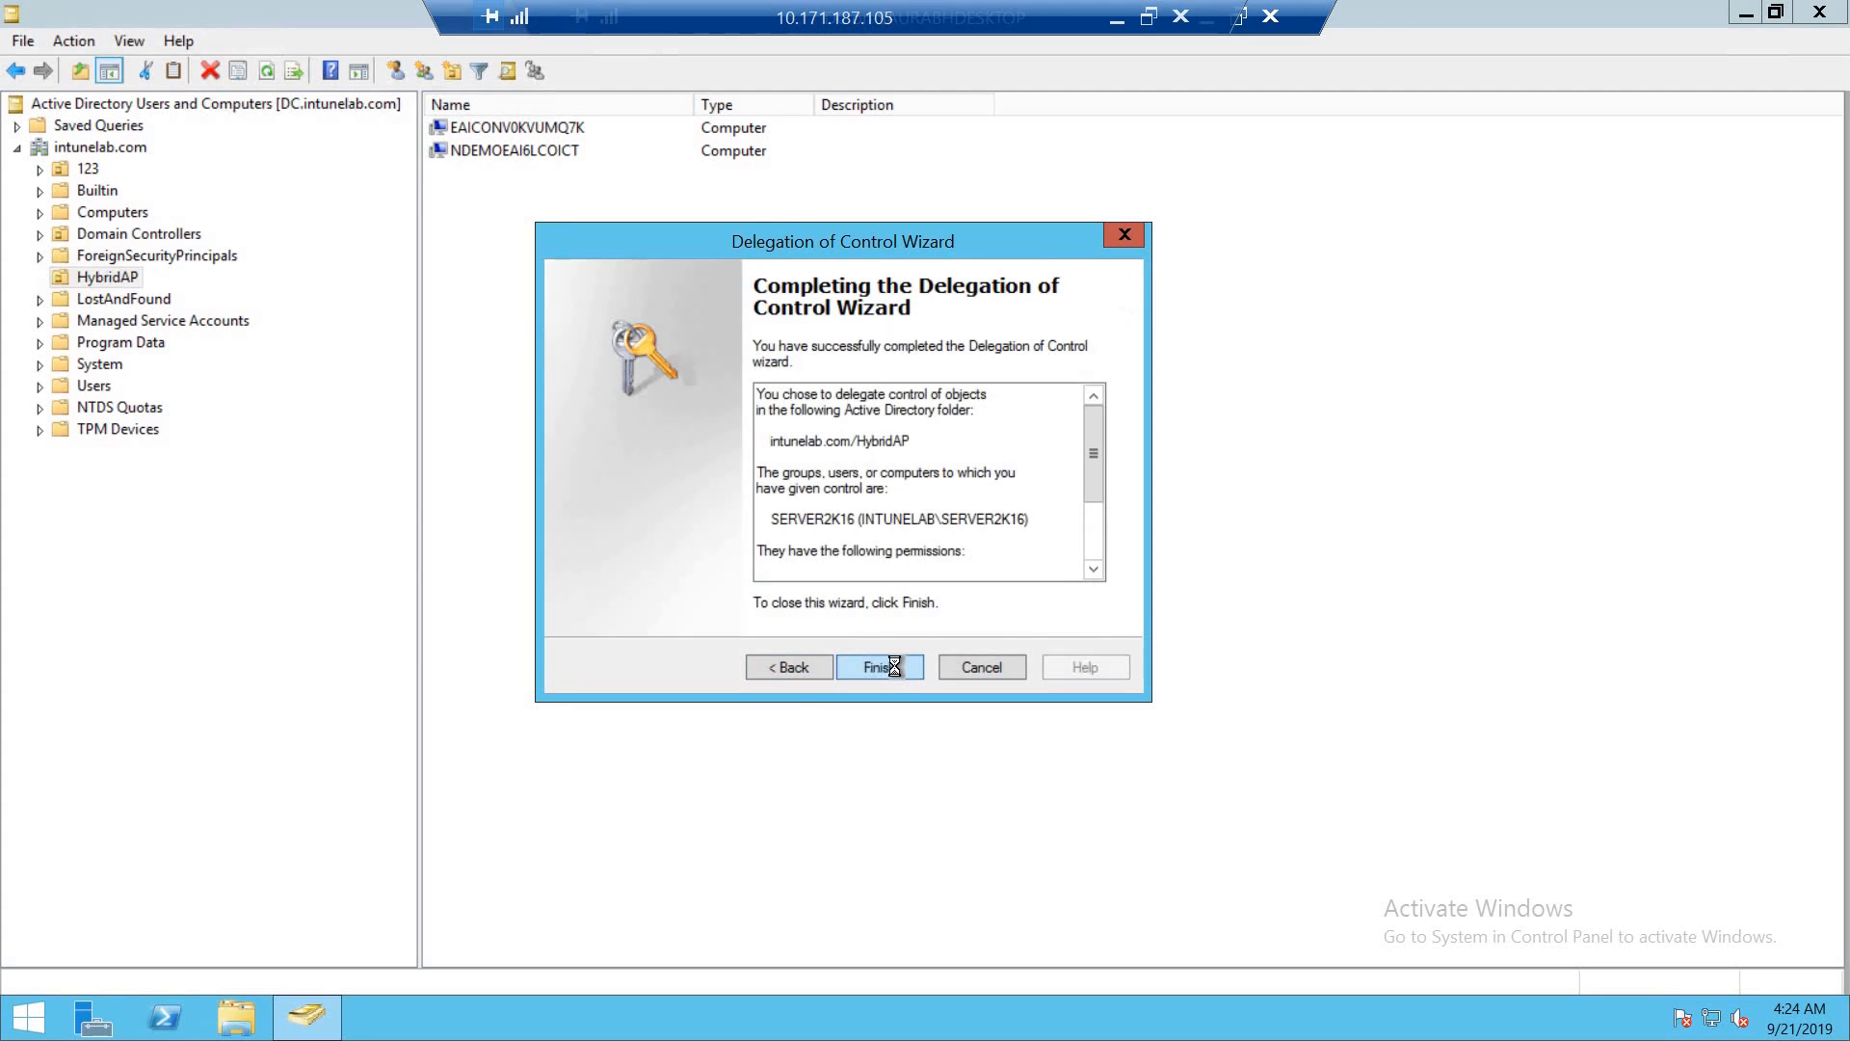
pyautogui.click(894, 667)
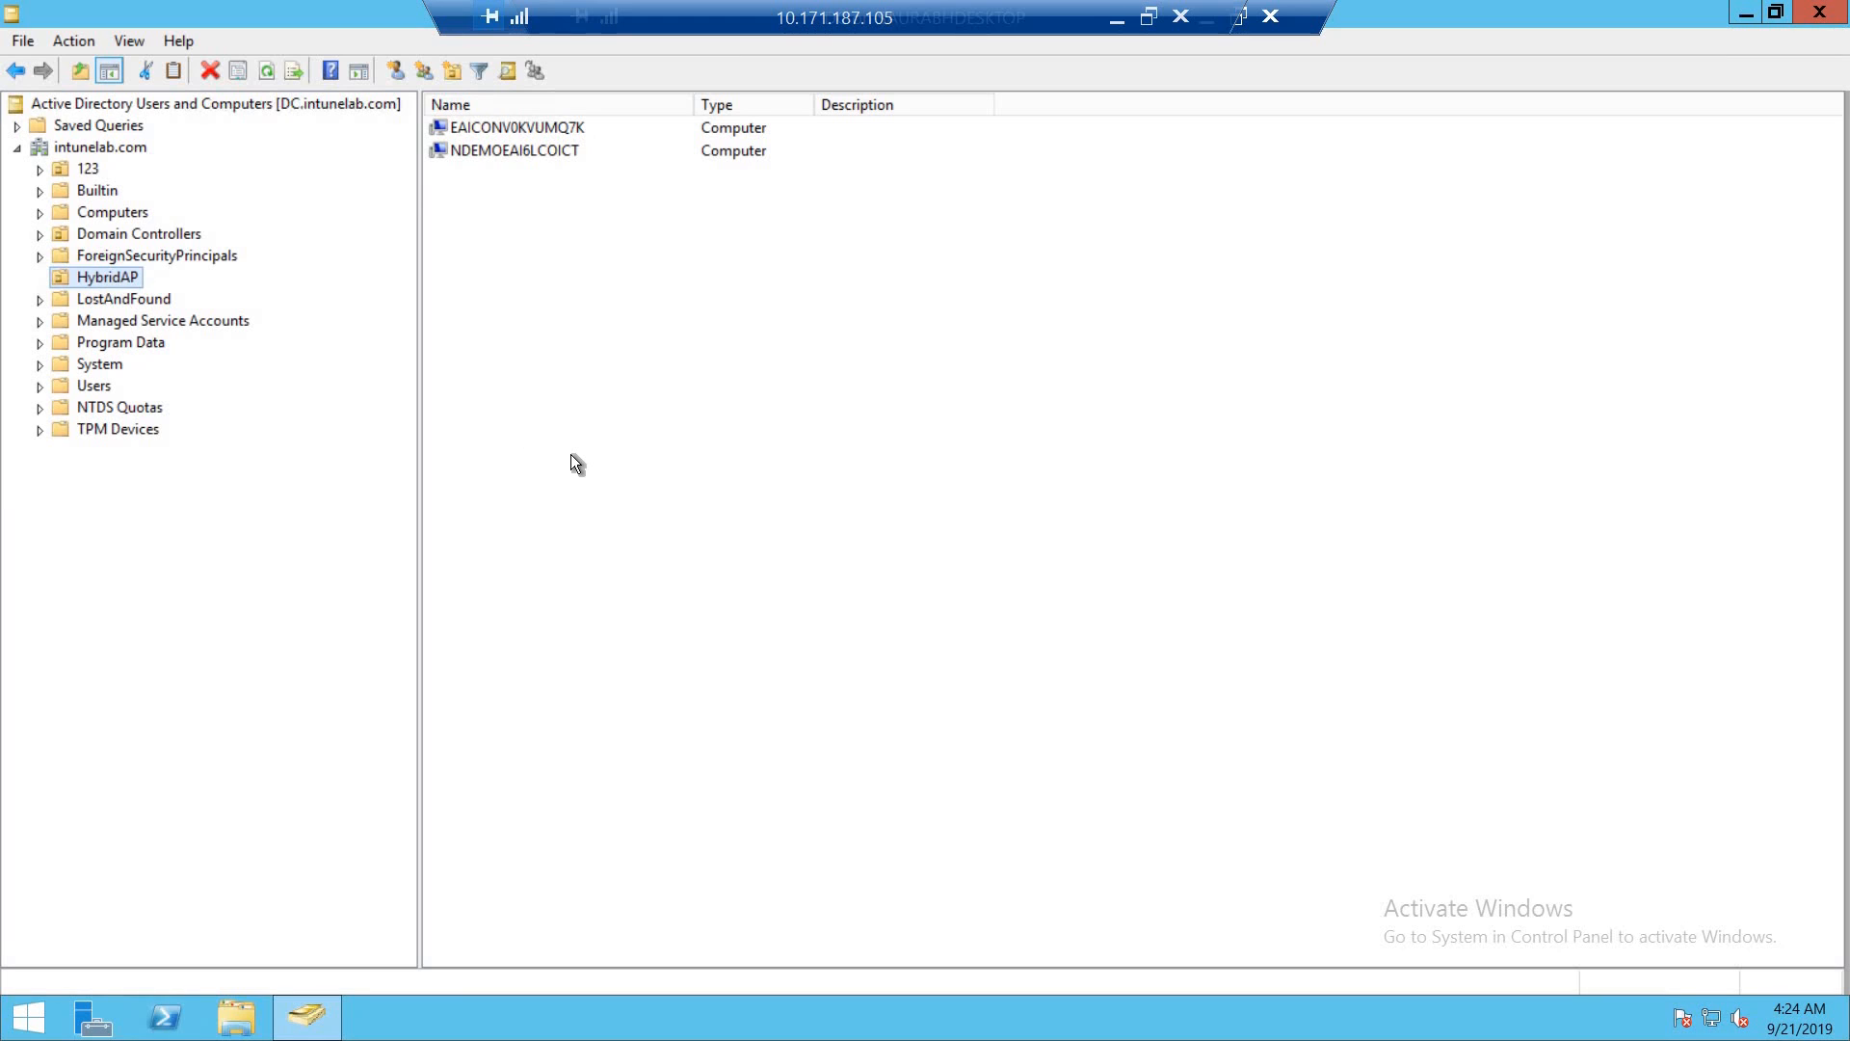
# - Open a command prompt on the domain controller and ping dc to look up its full domain name
pyautogui.press('super+r')
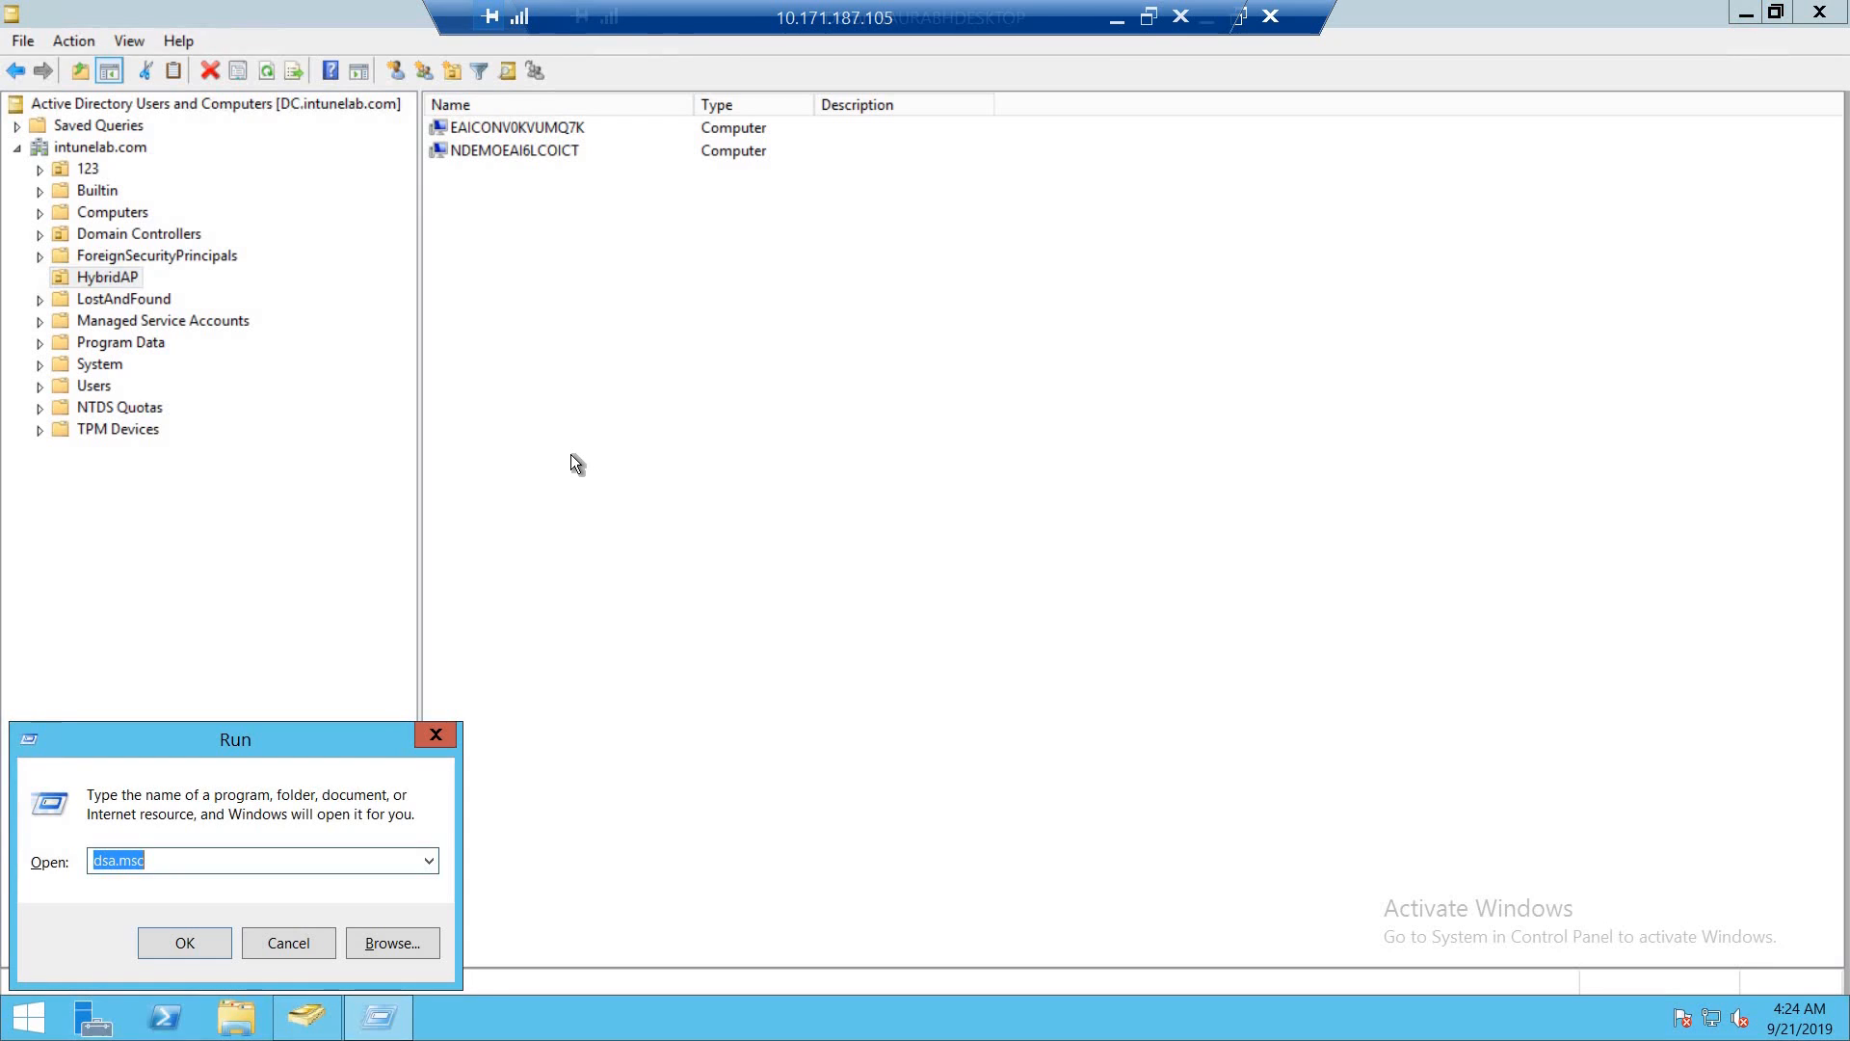
pyautogui.write('cmd')
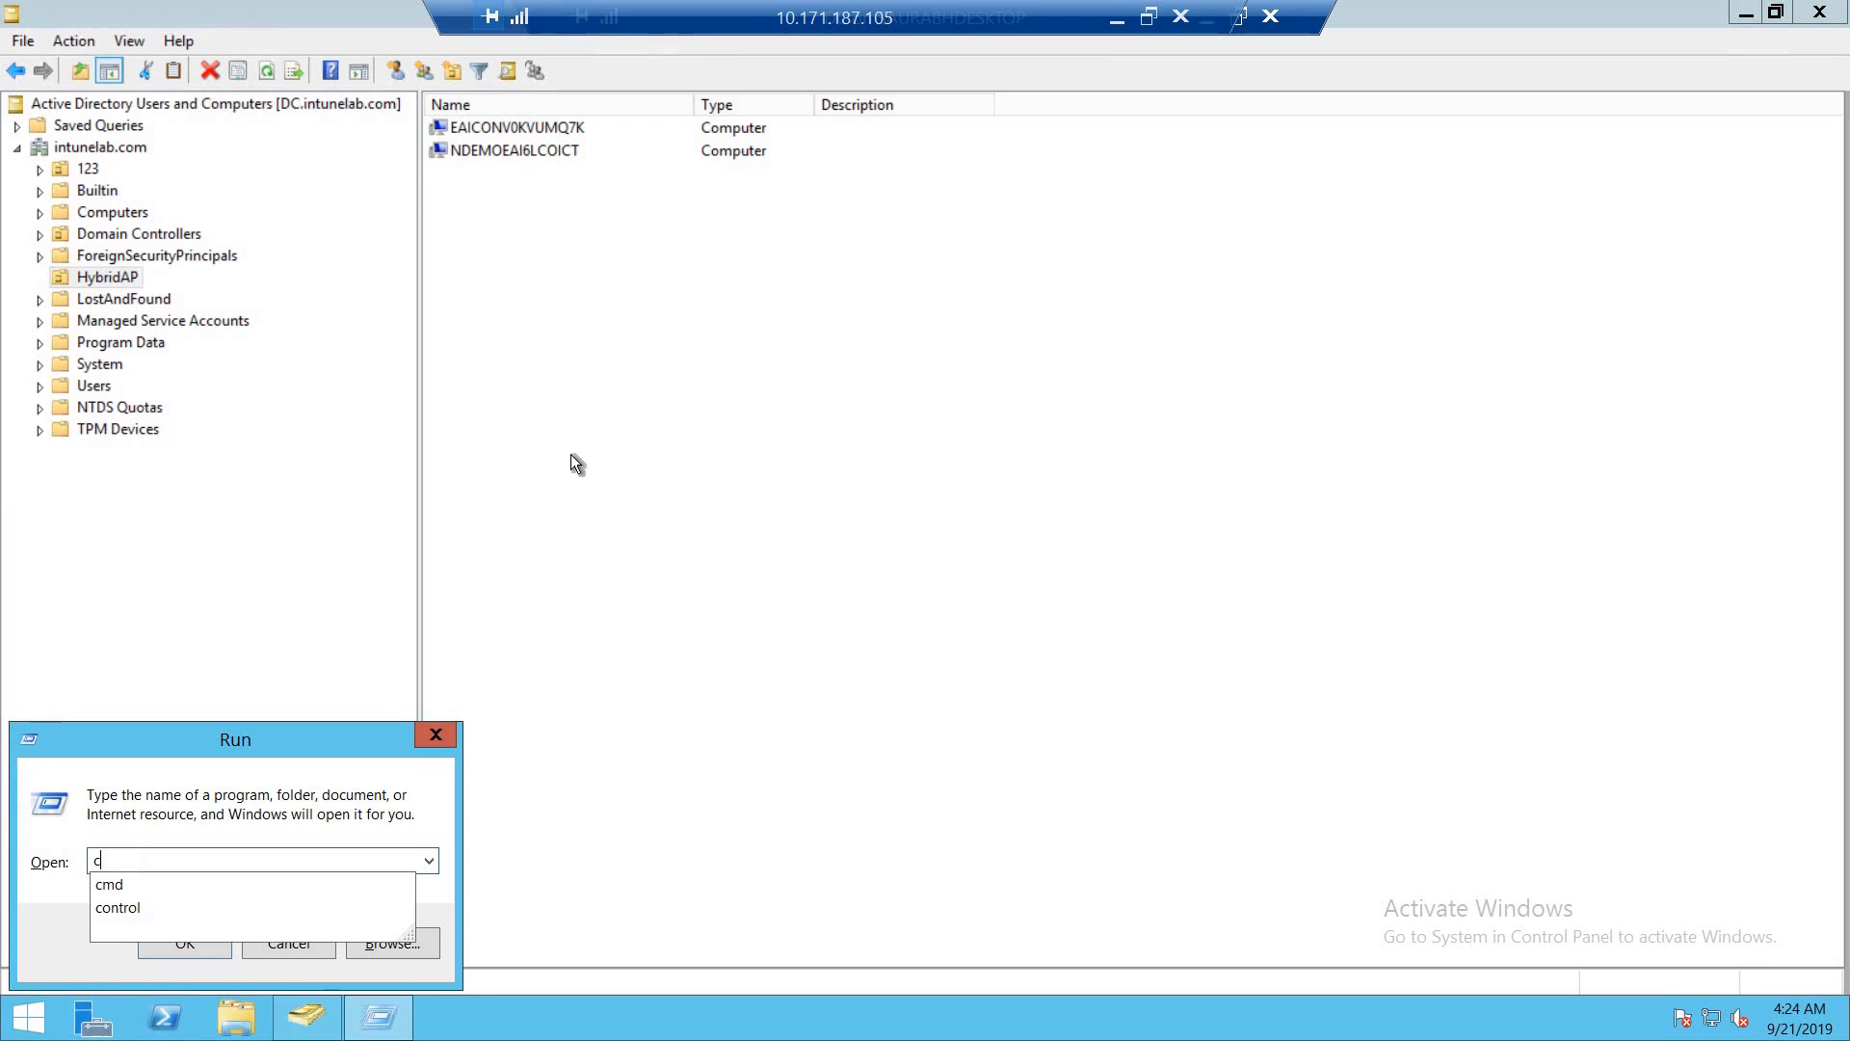
pyautogui.press('Return')
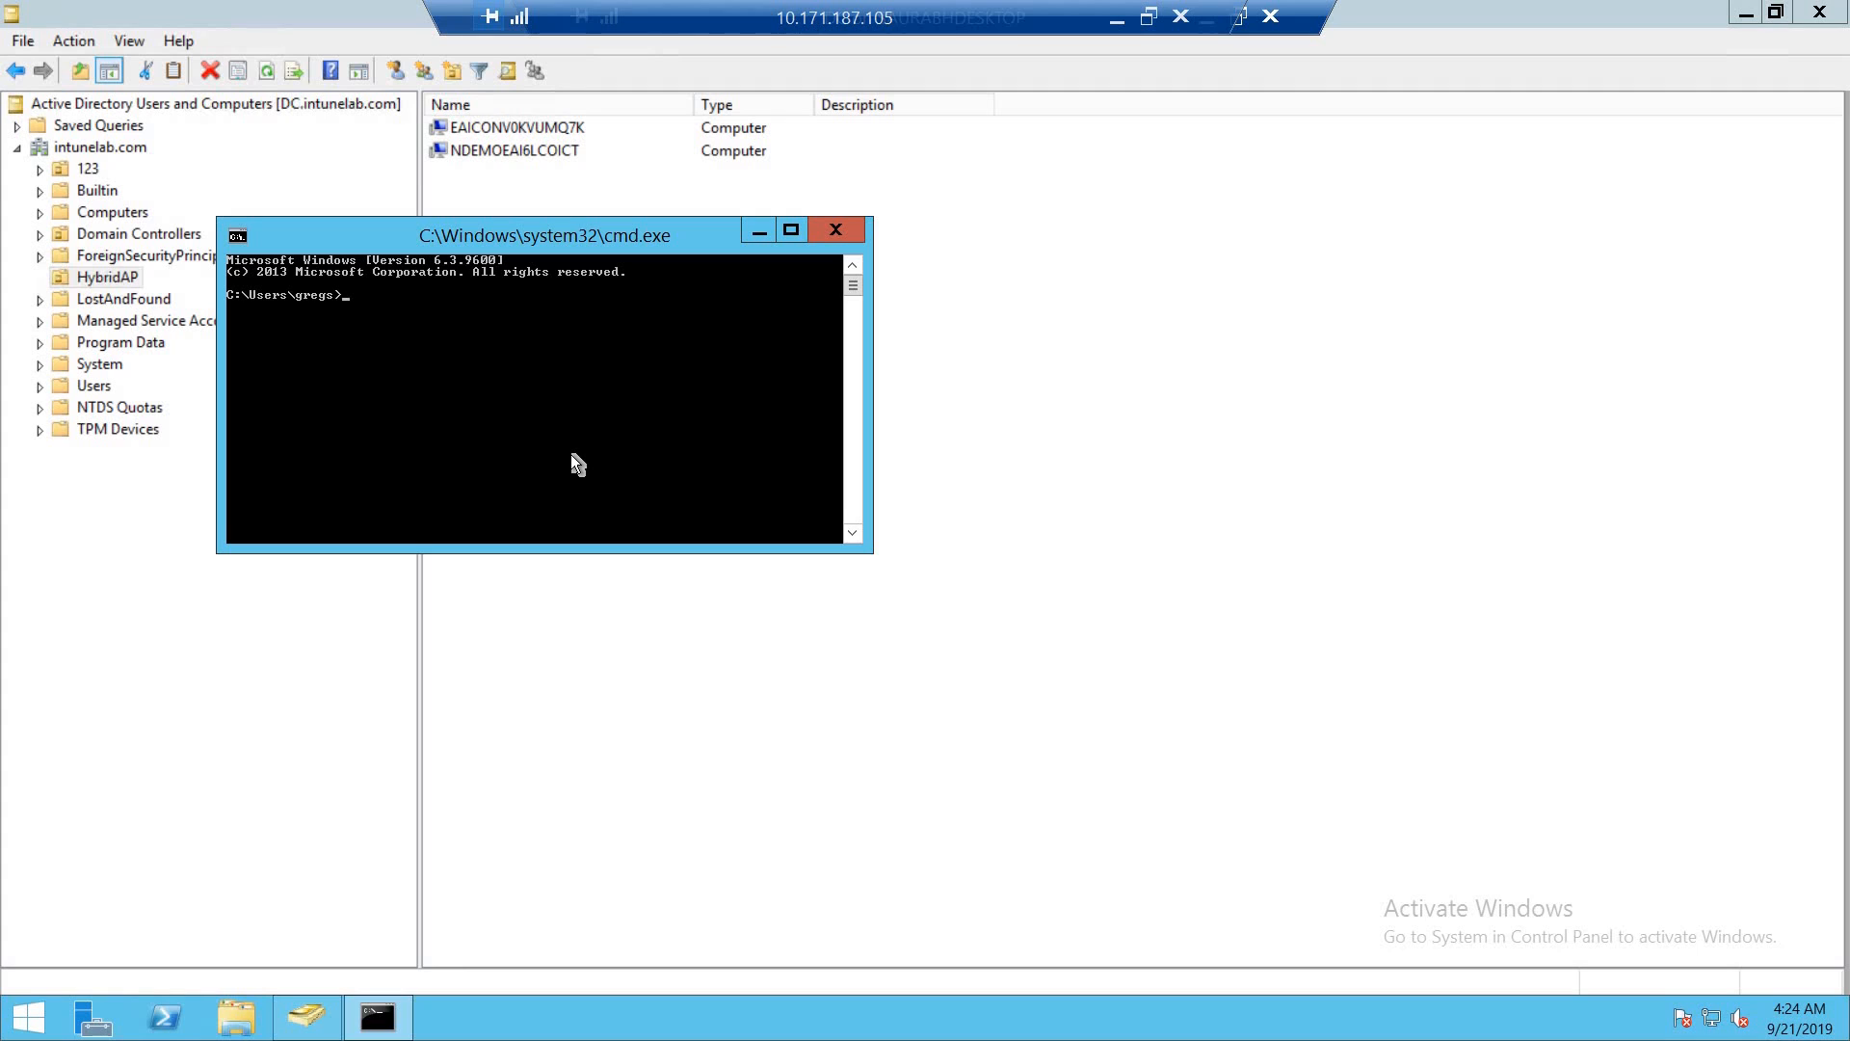
pyautogui.write('ping dc')
pyautogui.press('Return')
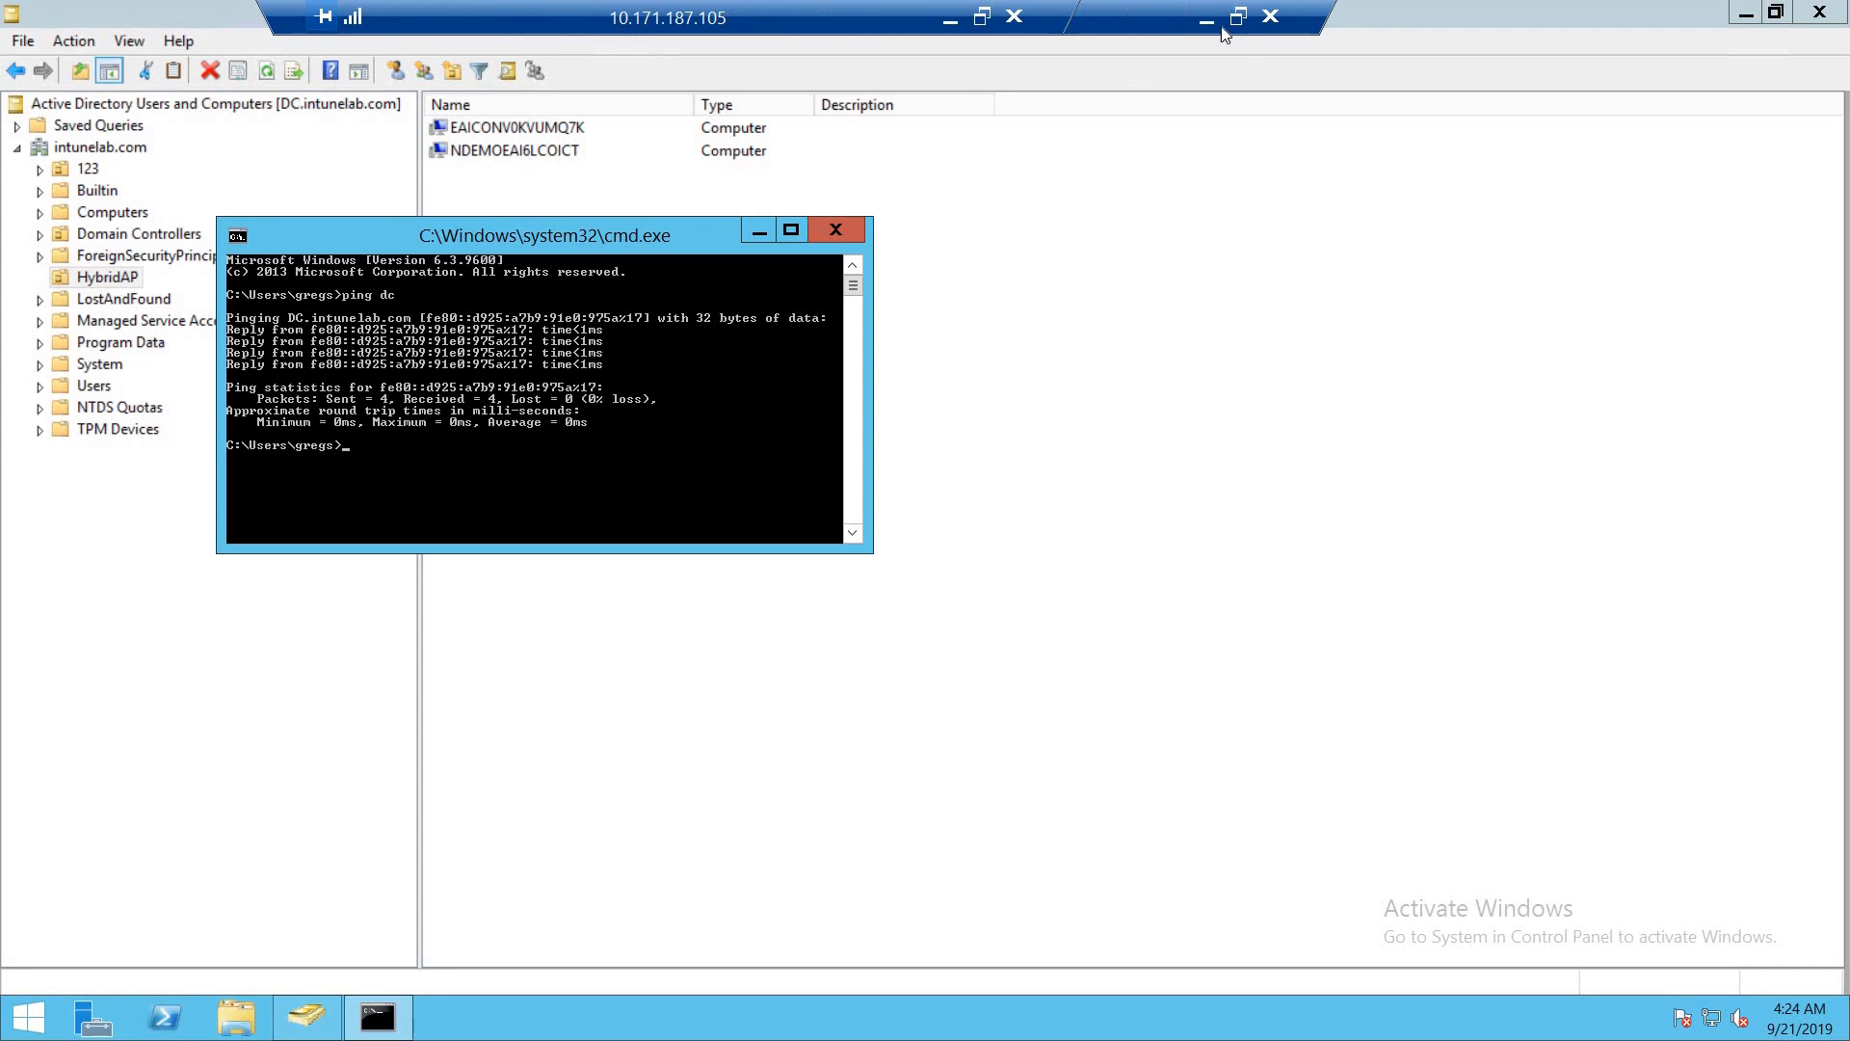
# - Switch to the Intune portal in the local browser and open the Domain Join settings of the HAP device configuration profile
pyautogui.click(950, 18)
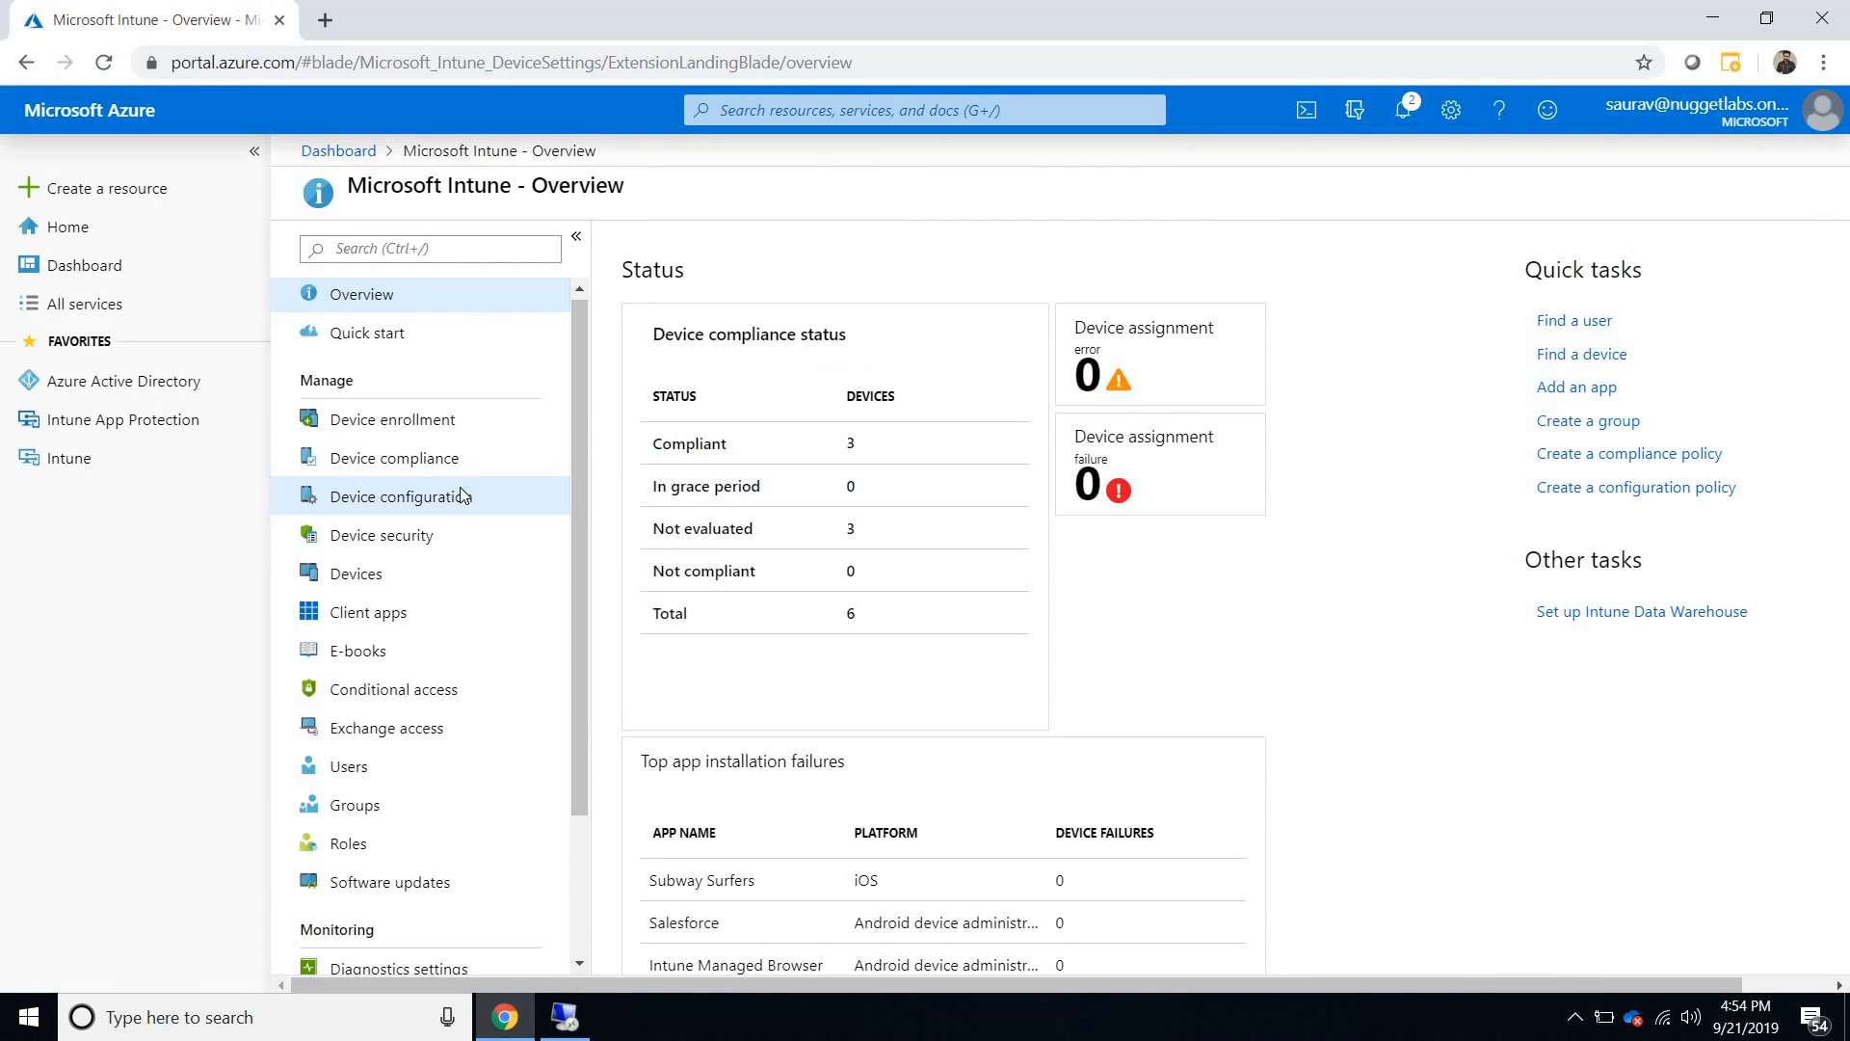
pyautogui.click(404, 491)
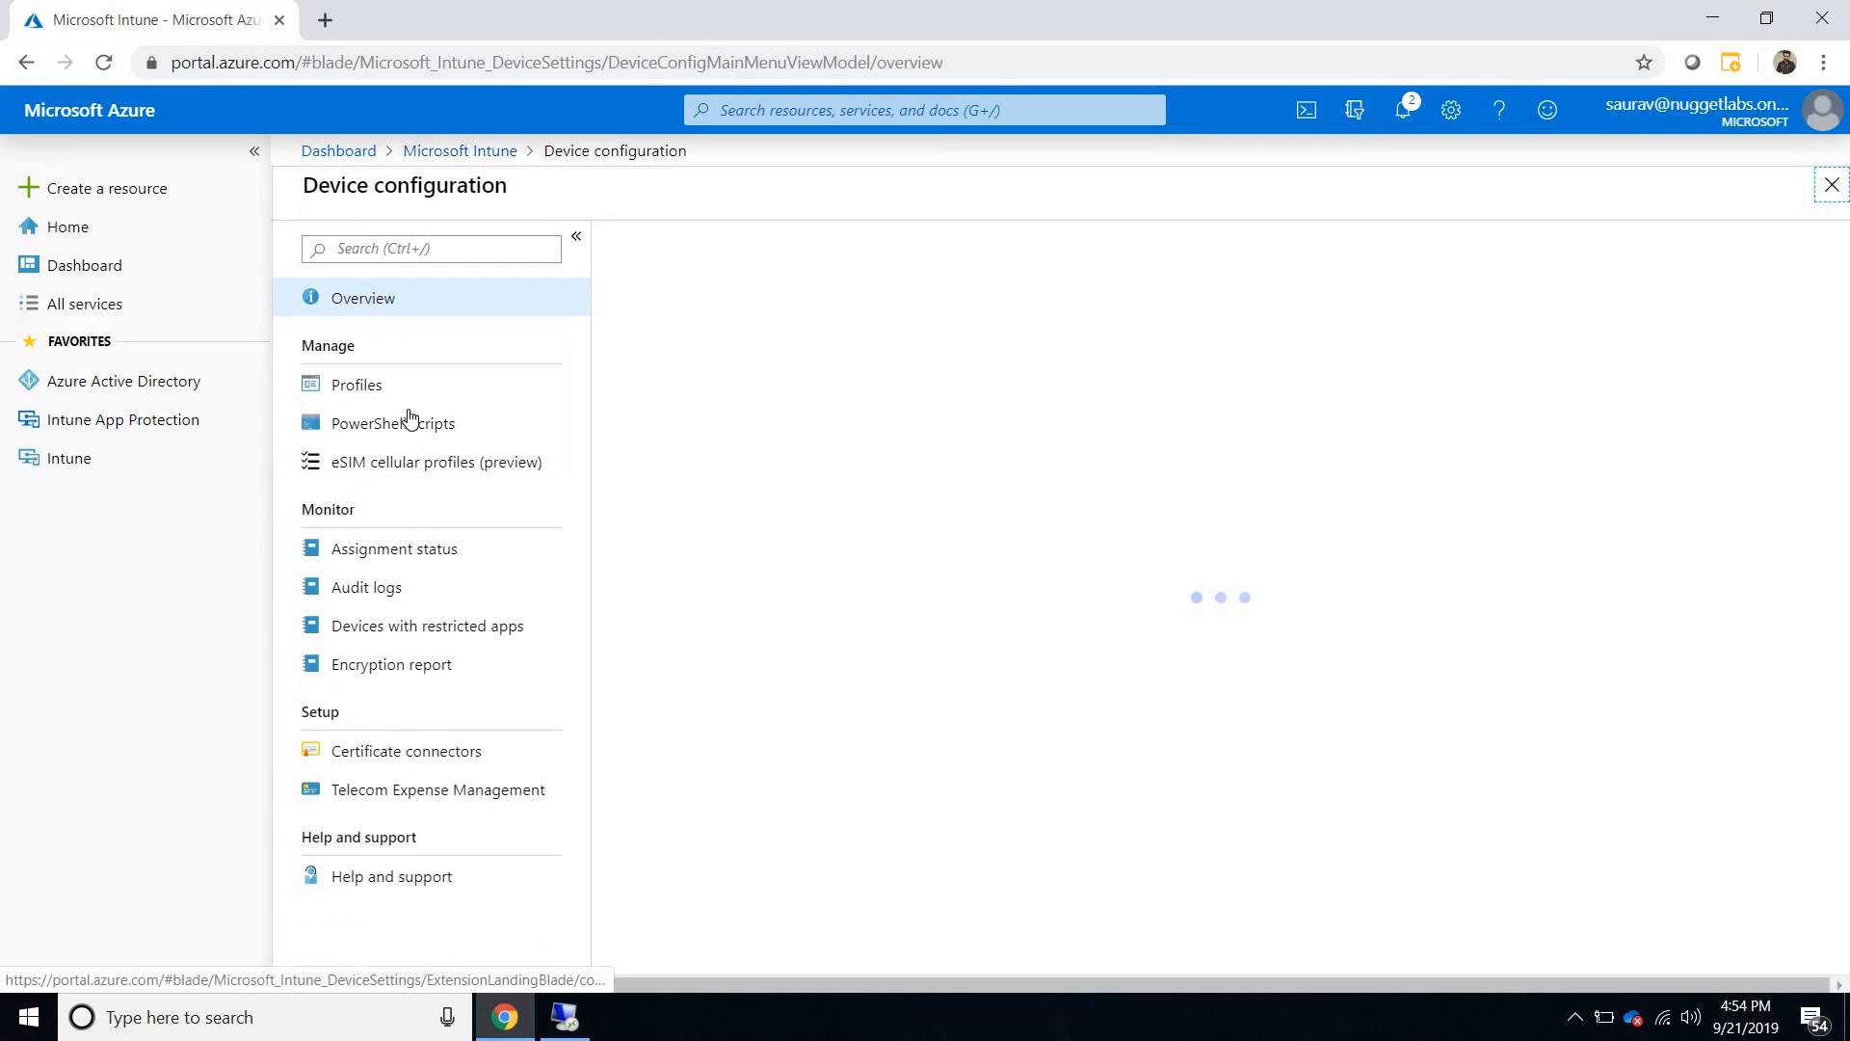
pyautogui.click(390, 389)
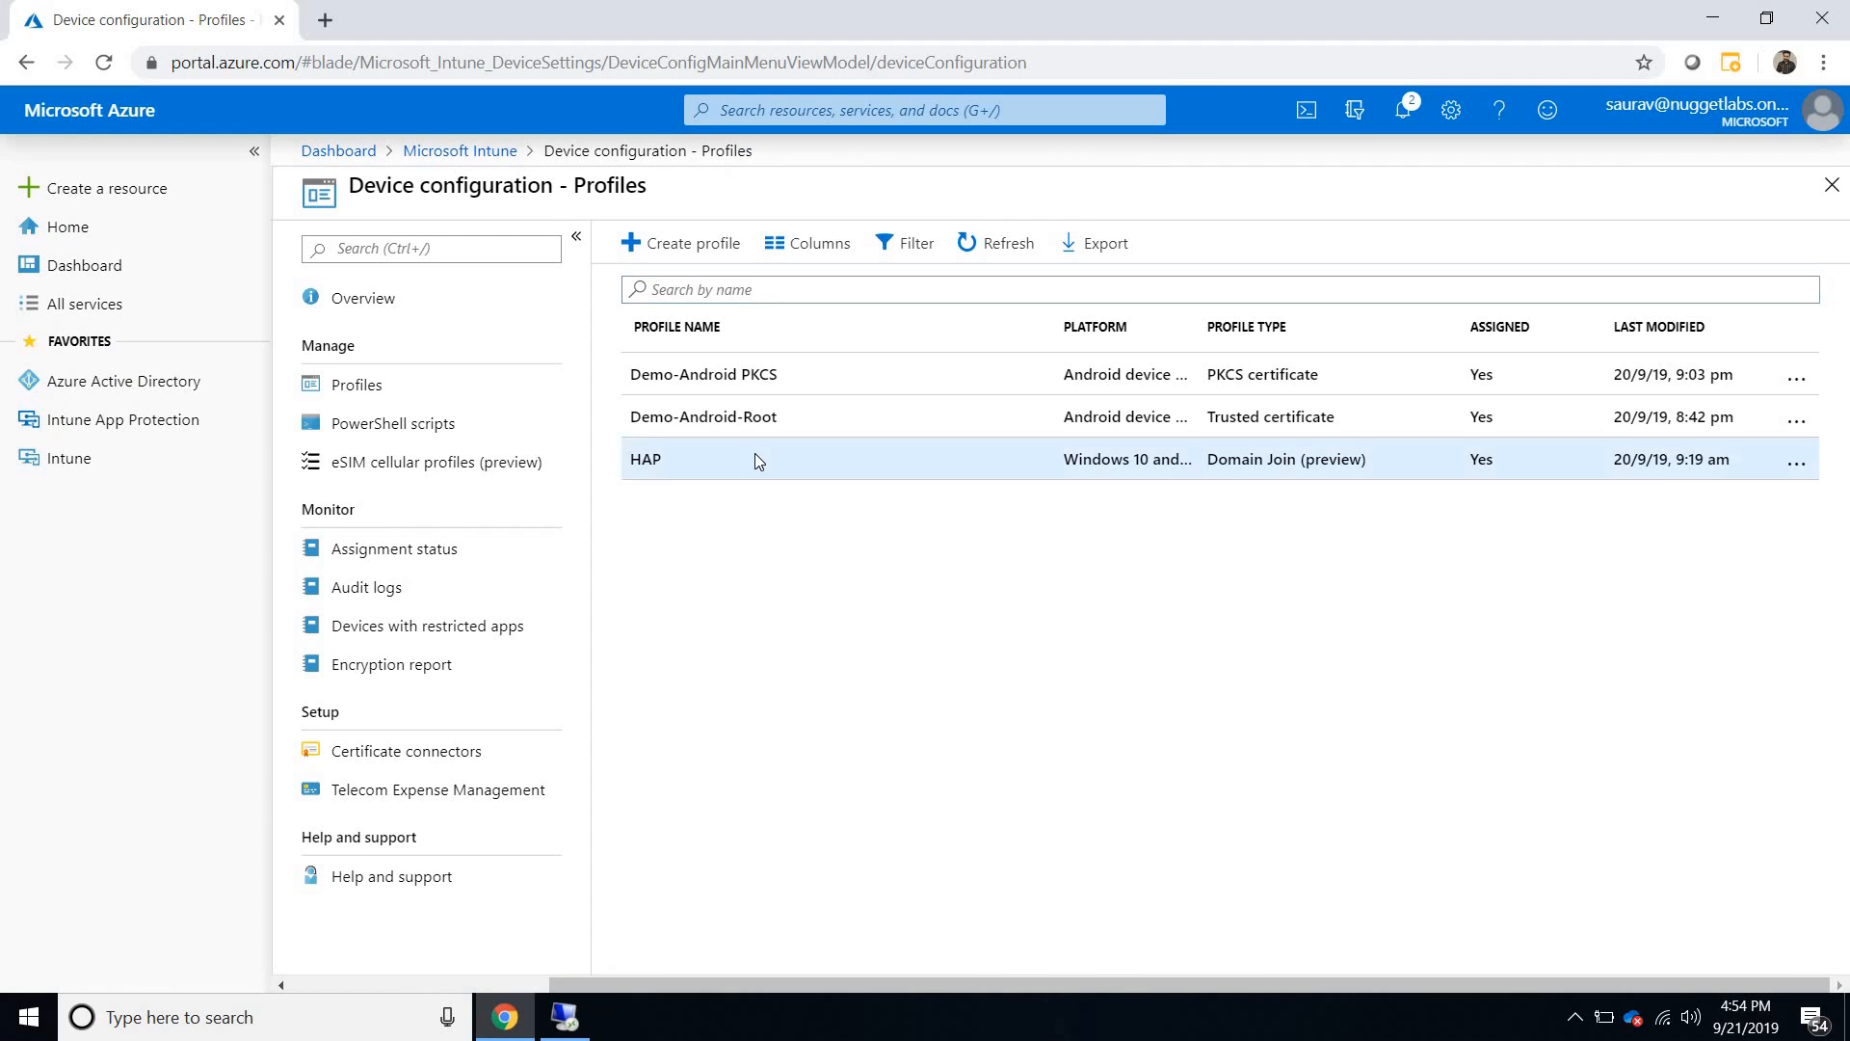
pyautogui.click(754, 460)
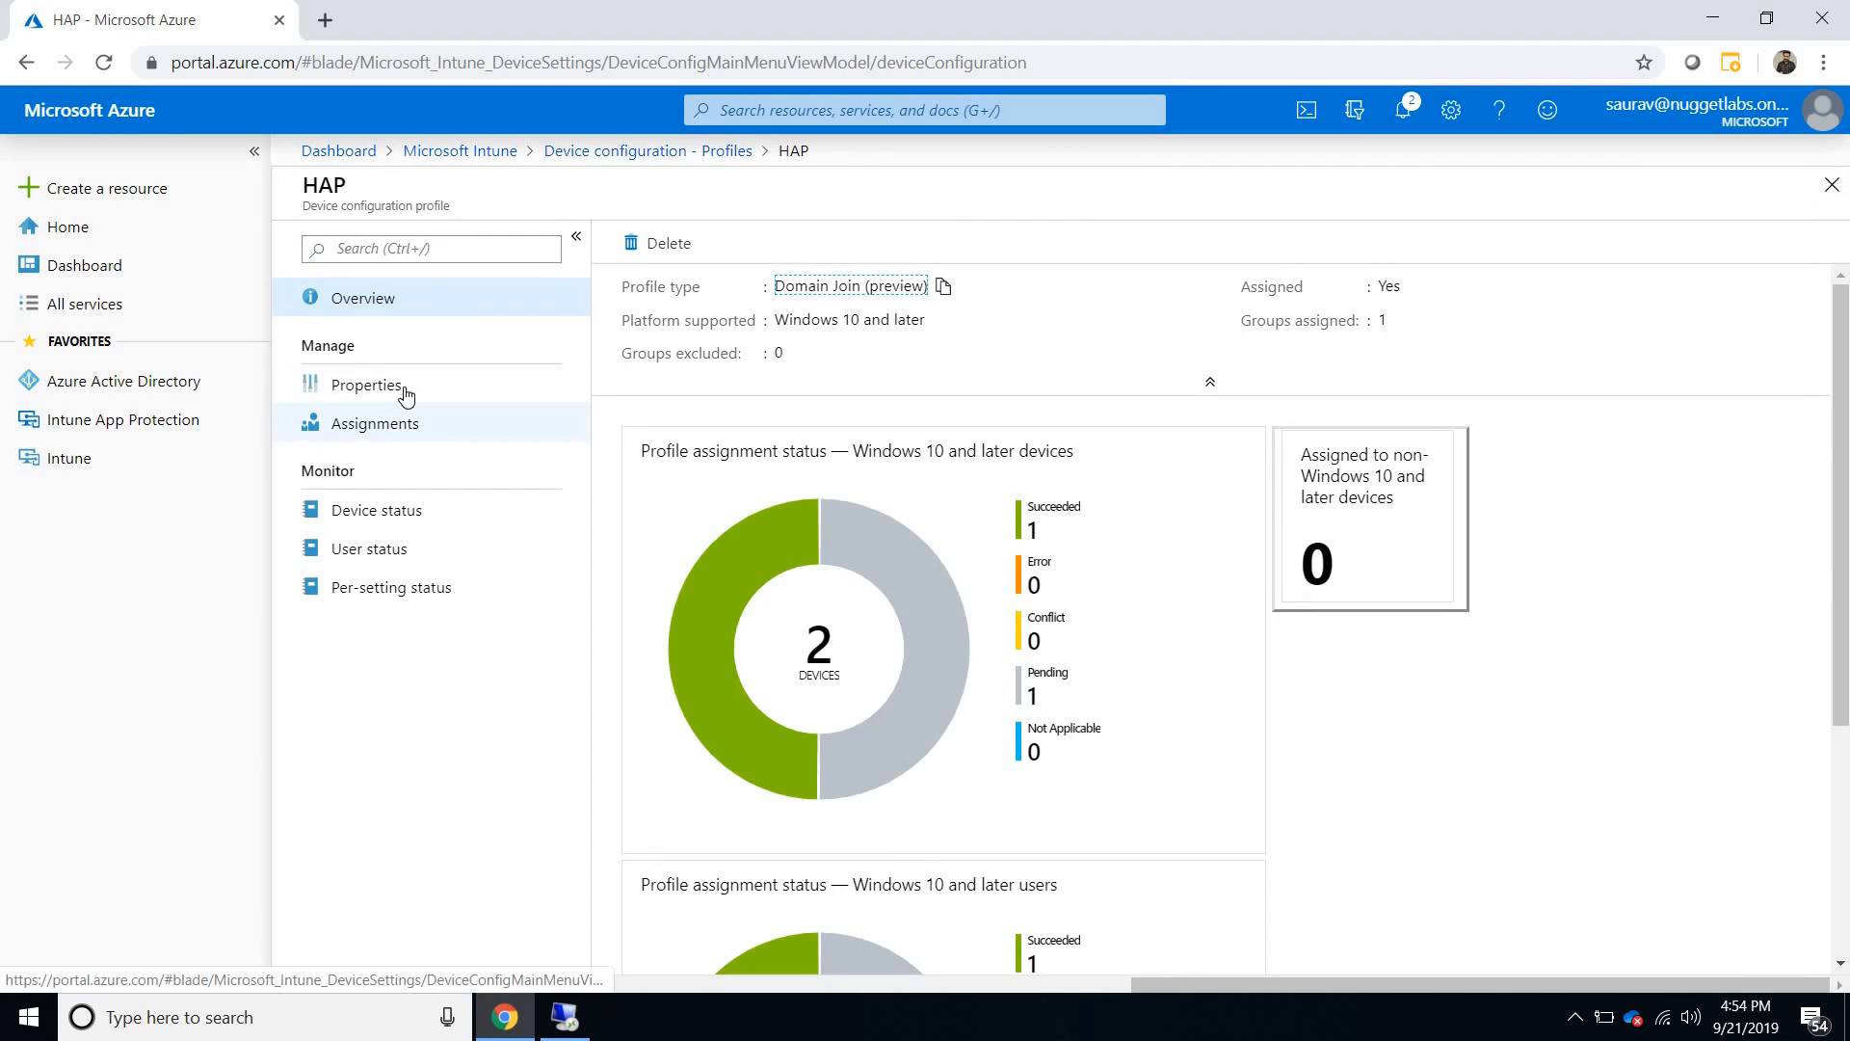
pyautogui.click(405, 390)
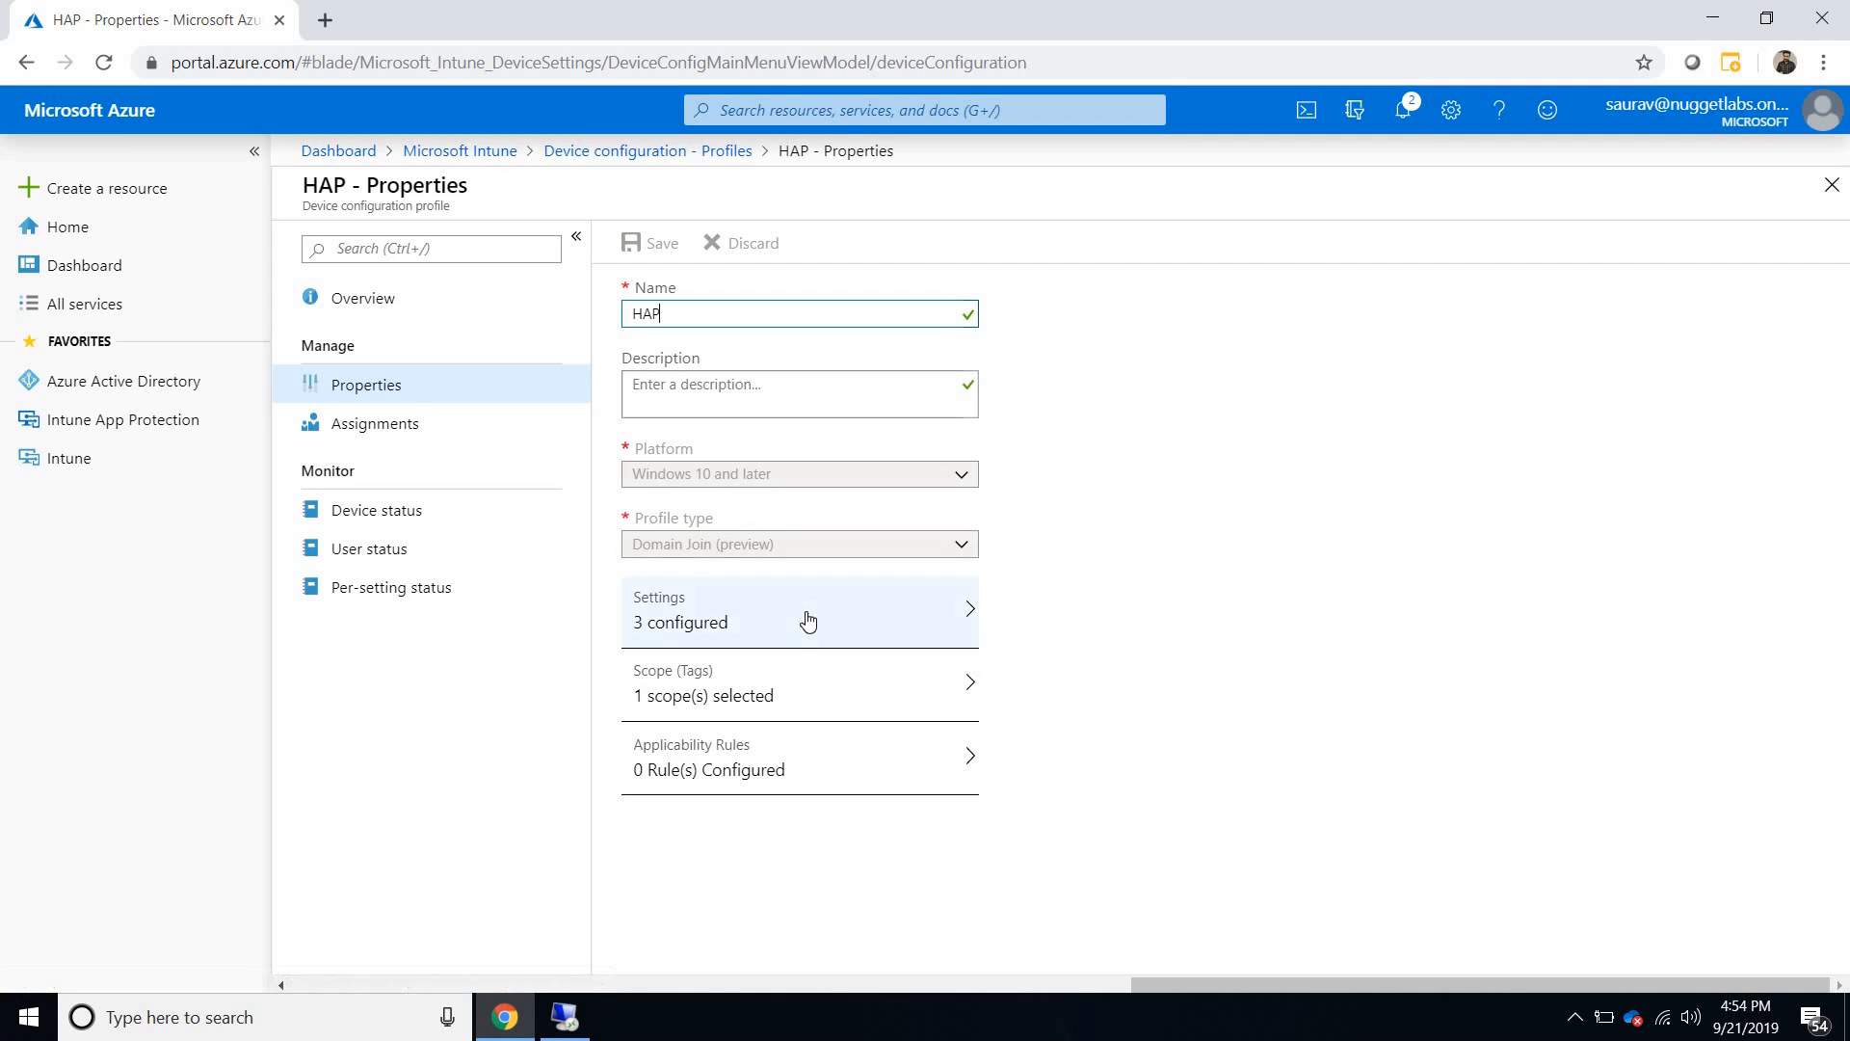
pyautogui.click(808, 621)
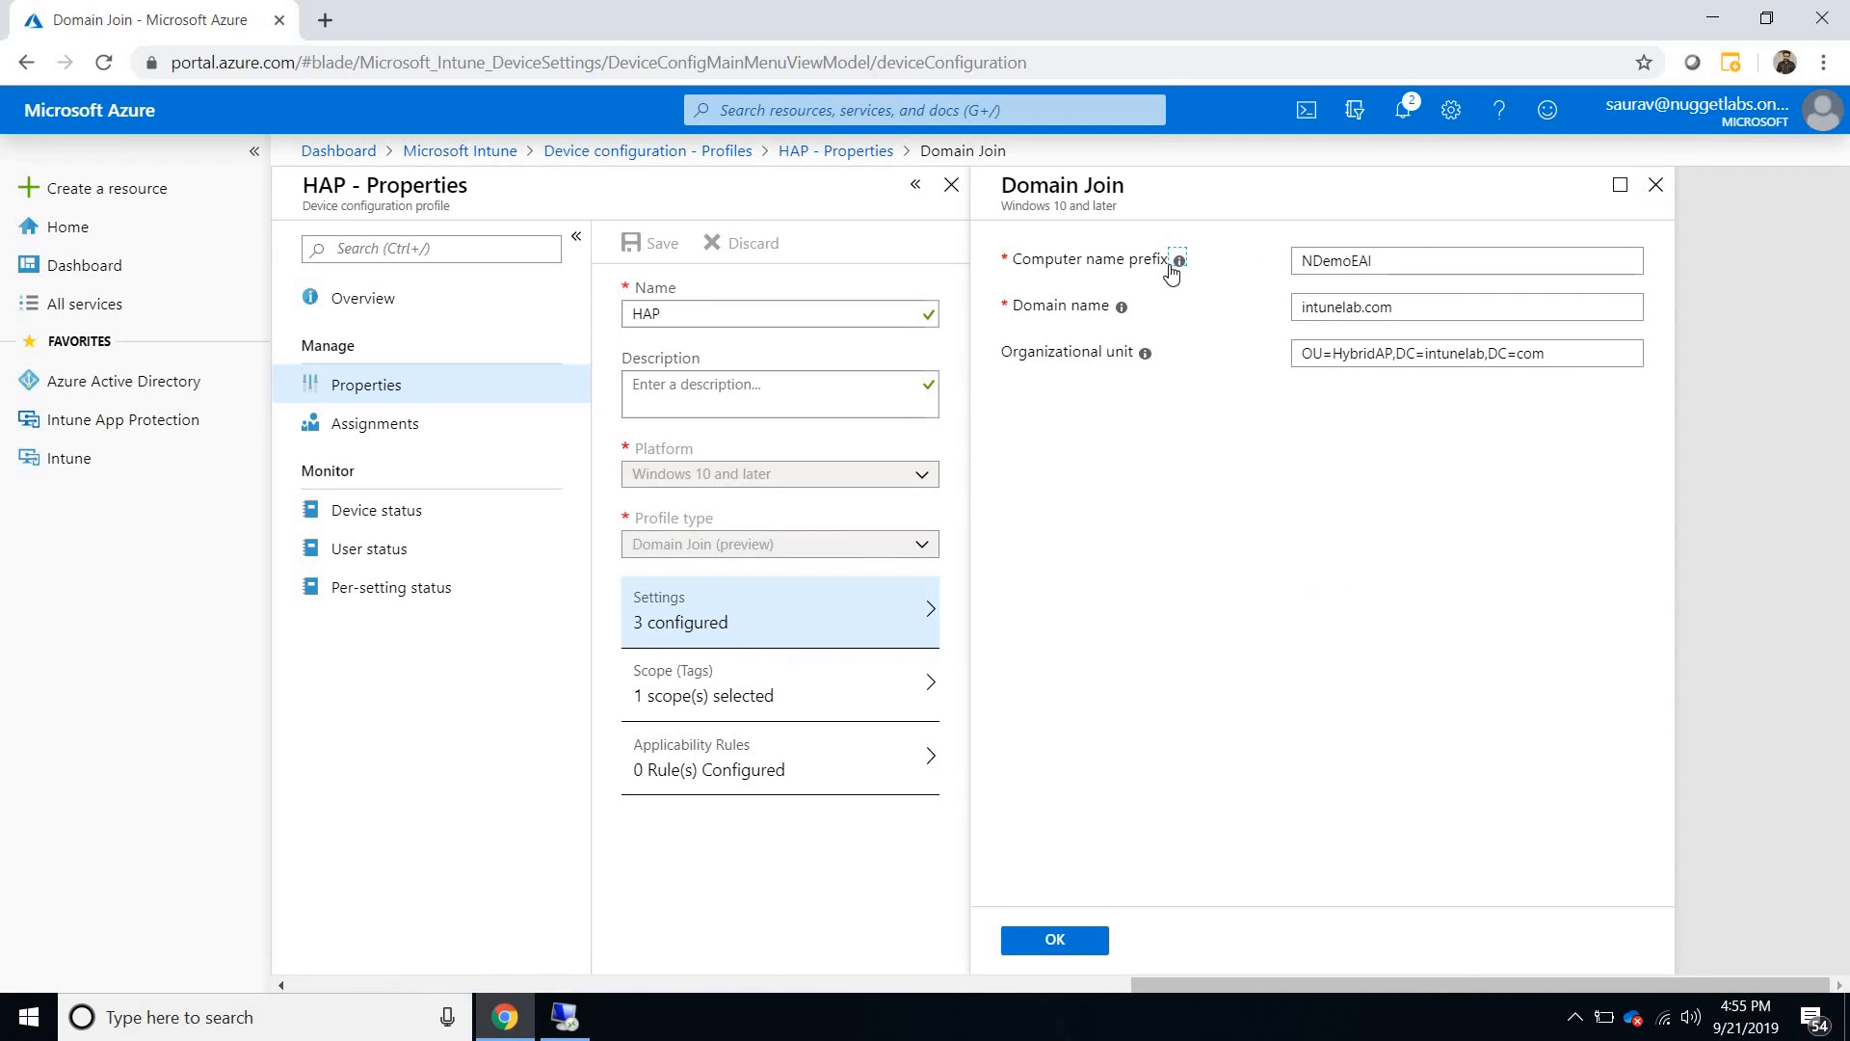
# - Set the computer name prefix to HAADEAI in the Domain Join settings and save the HAP profile
pyautogui.moveTo(1178, 270)
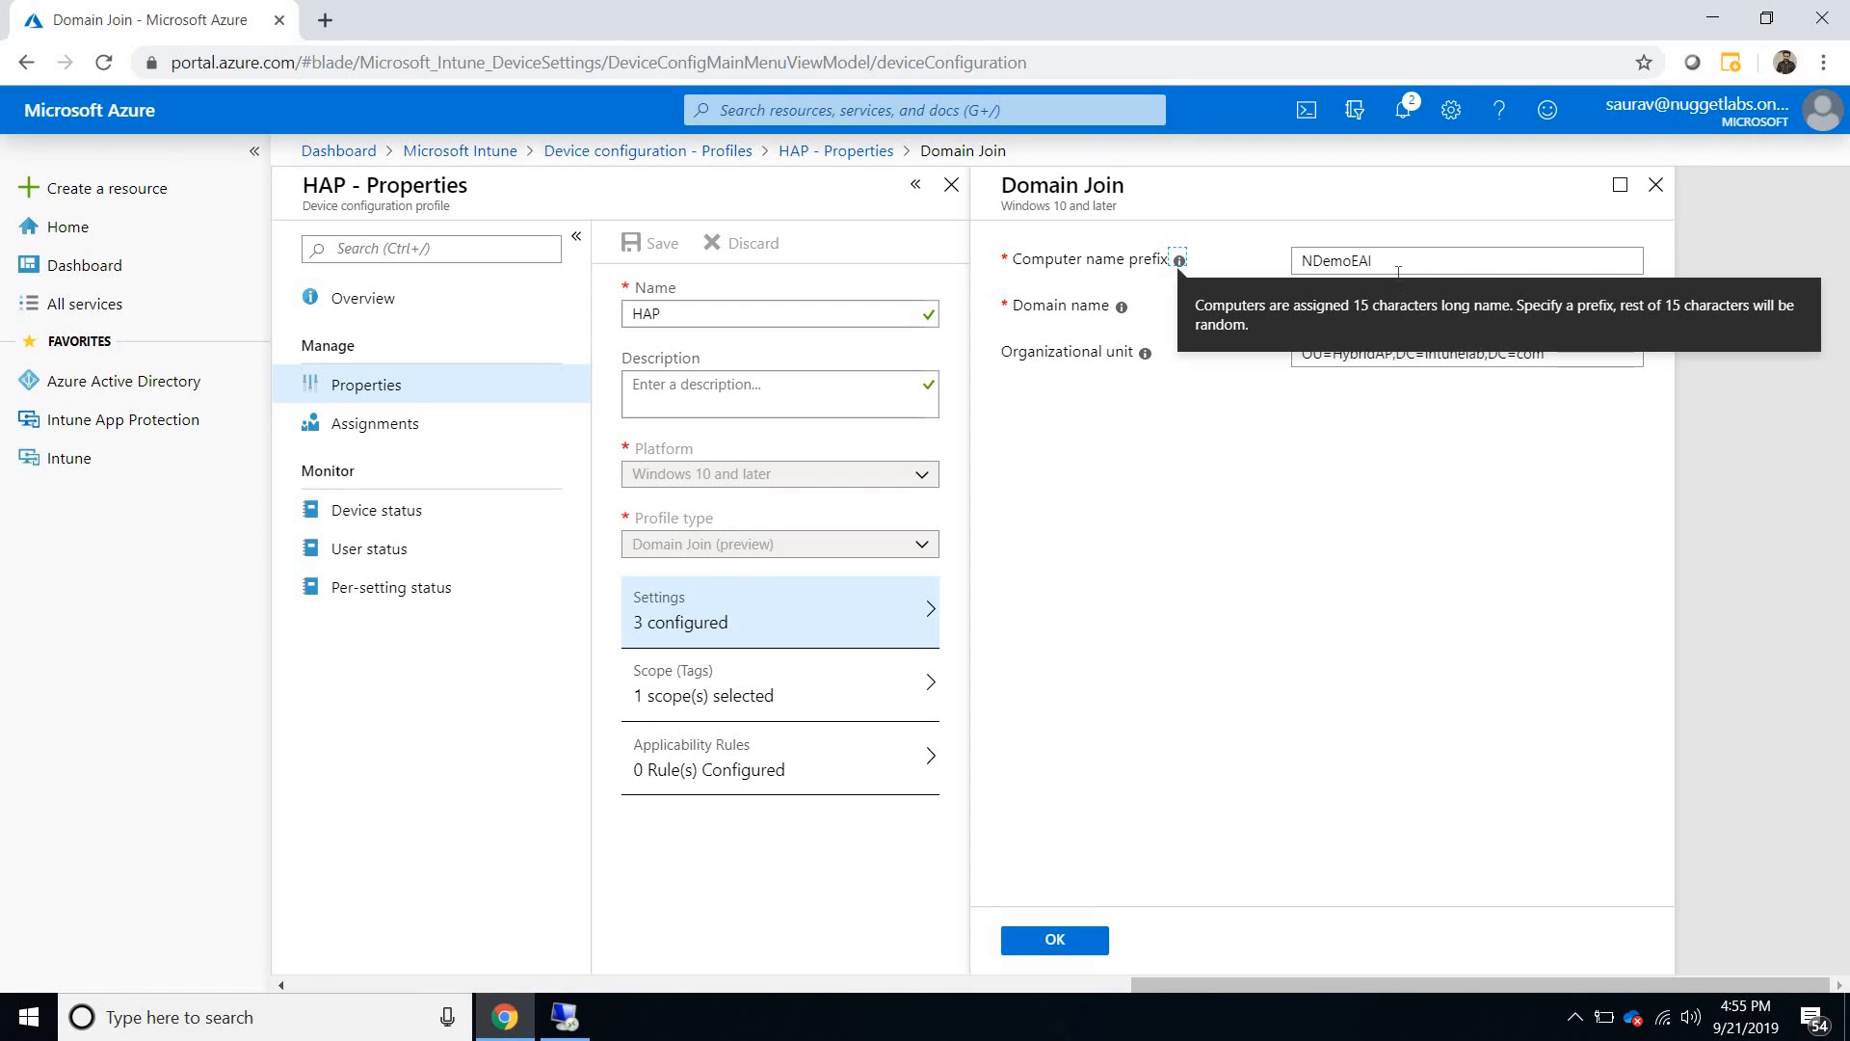
pyautogui.click(1397, 268)
pyautogui.hotkey('ctrl', 'a')
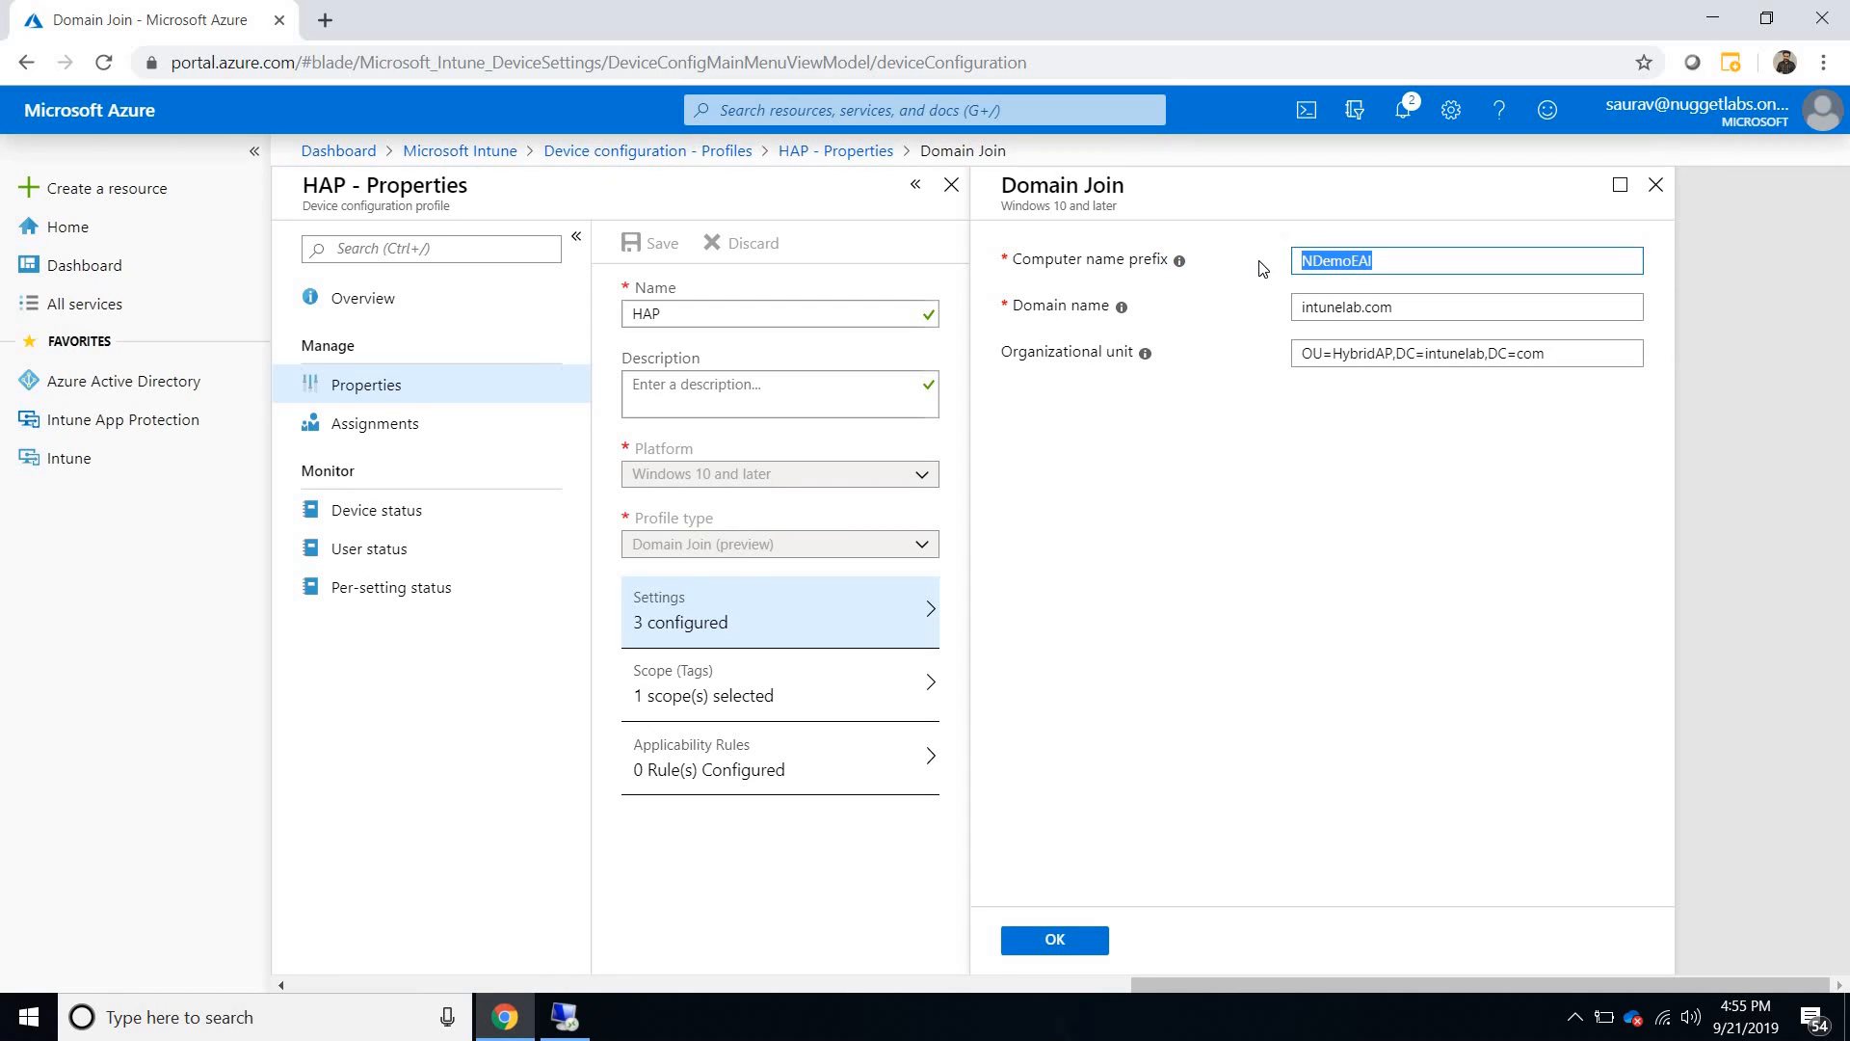
pyautogui.write('HAADEAI')
pyautogui.moveTo(1385, 355); pyautogui.dragTo(1298, 490)
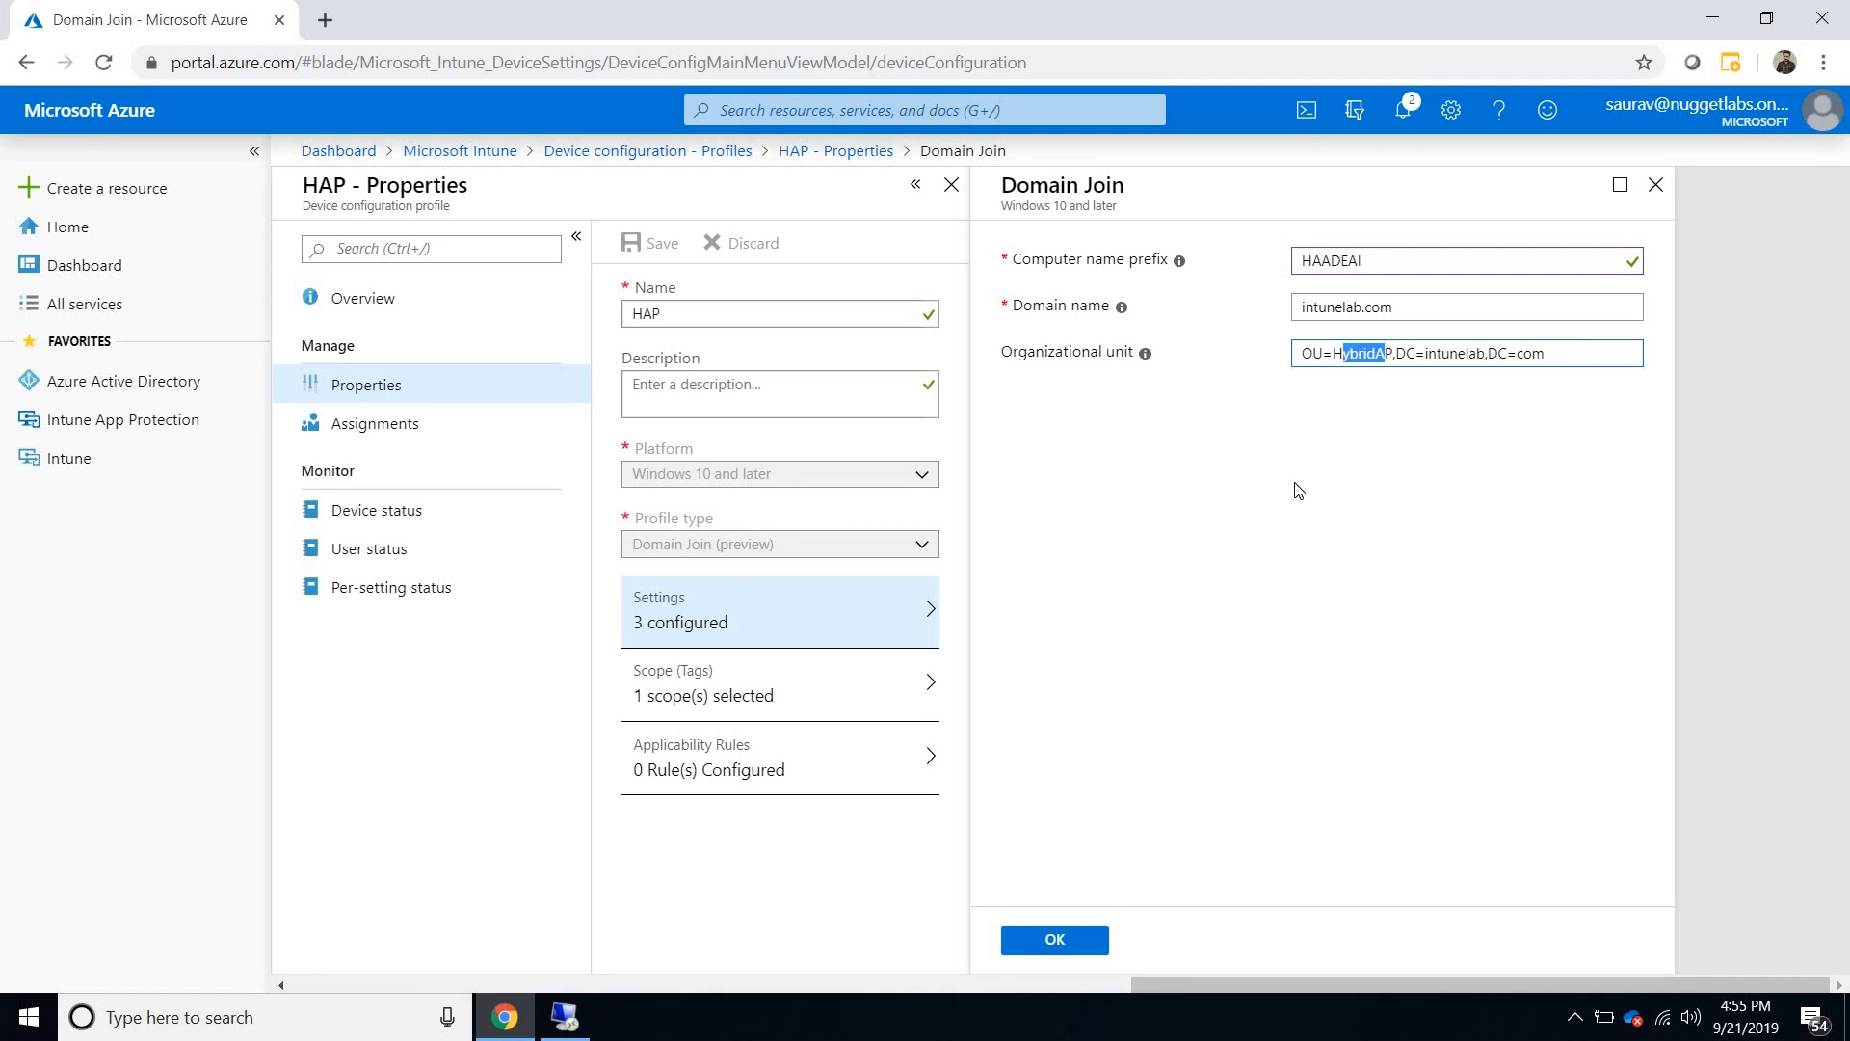
pyautogui.click(1243, 585)
pyautogui.click(1065, 941)
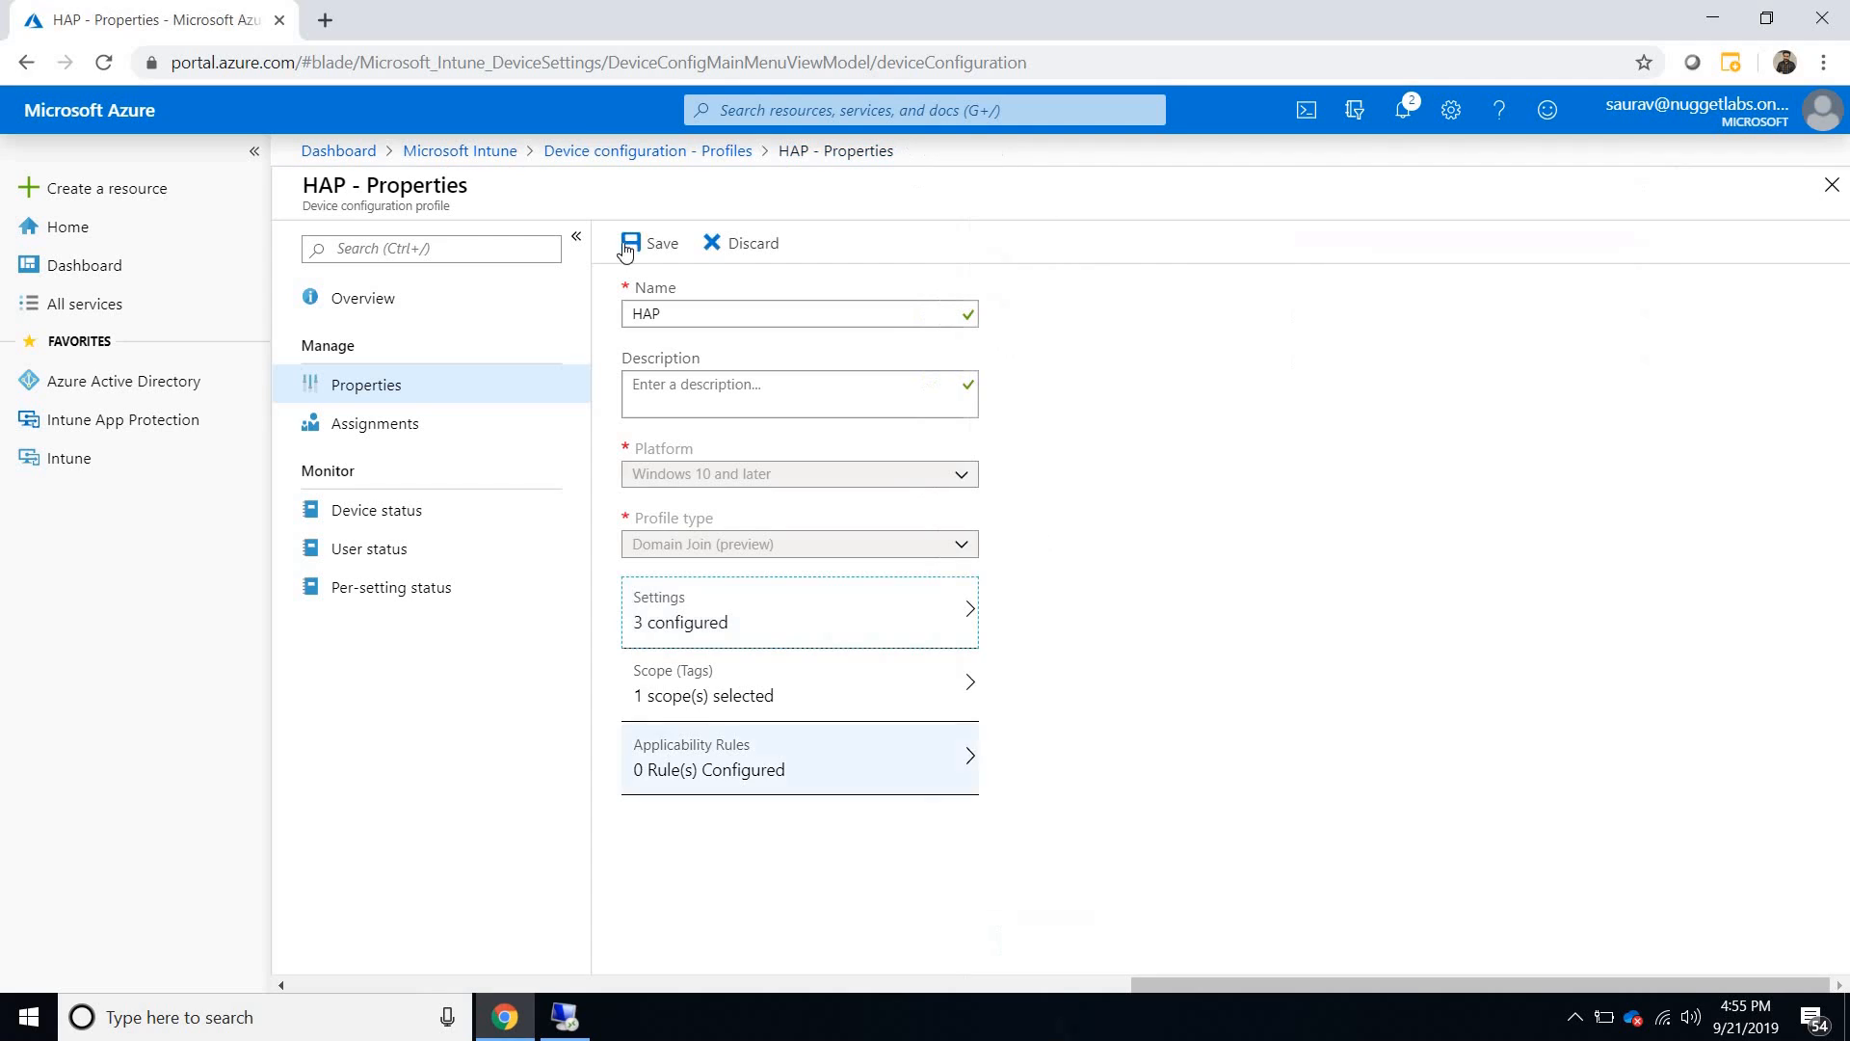
pyautogui.click(652, 243)
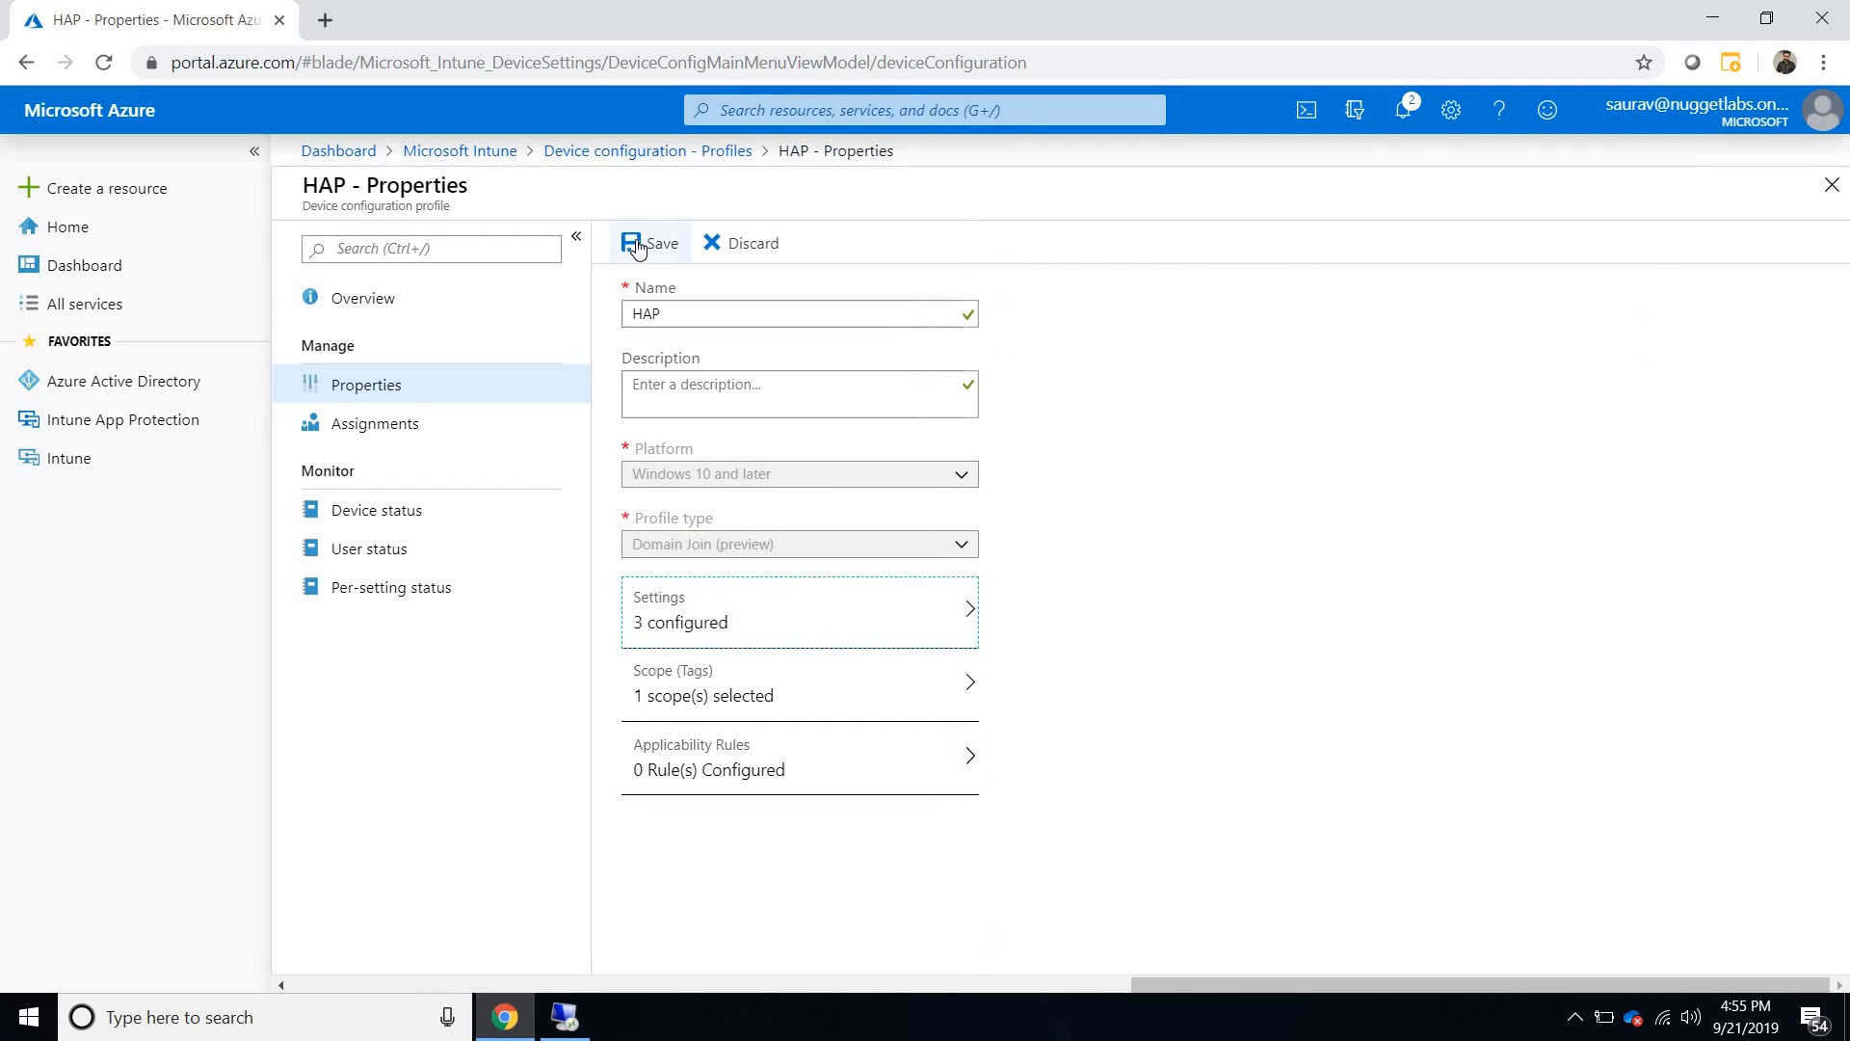
# - Check which groups the HAP profile is assigned to and return to the Microsoft Intune overview
pyautogui.click(400, 427)
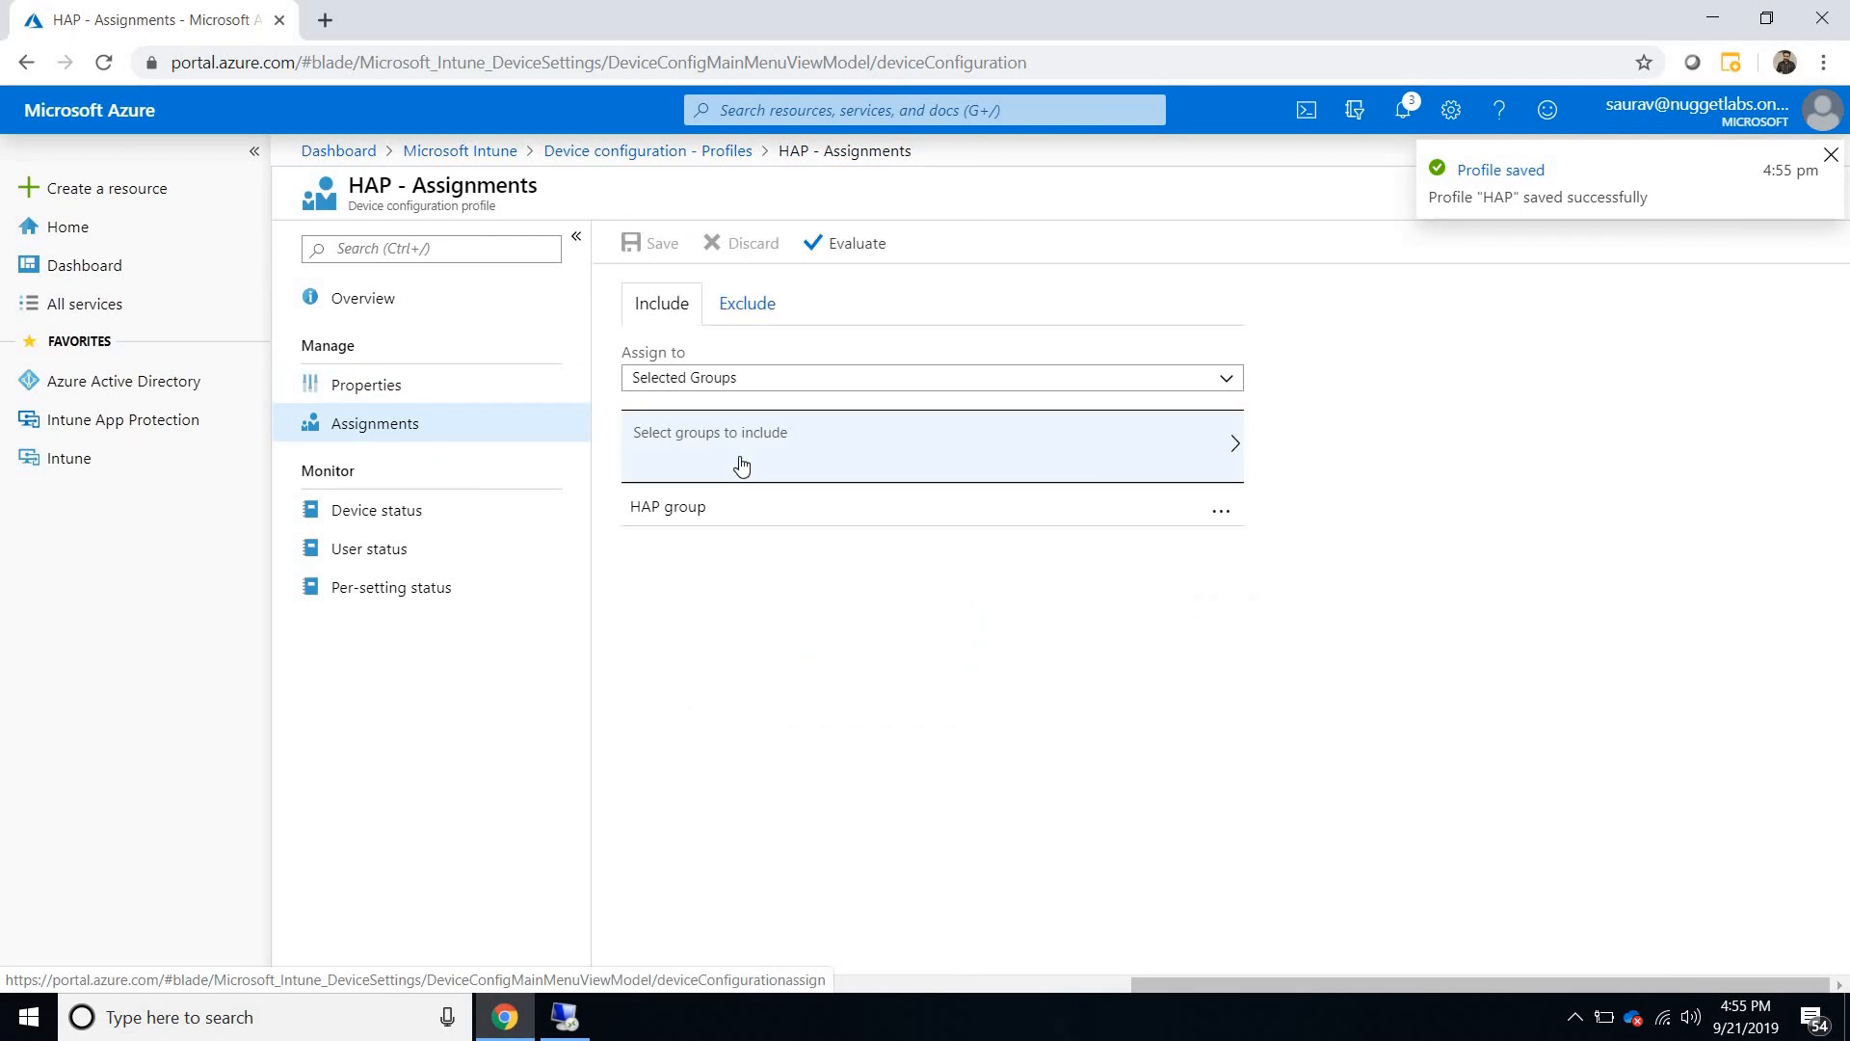
pyautogui.click(454, 152)
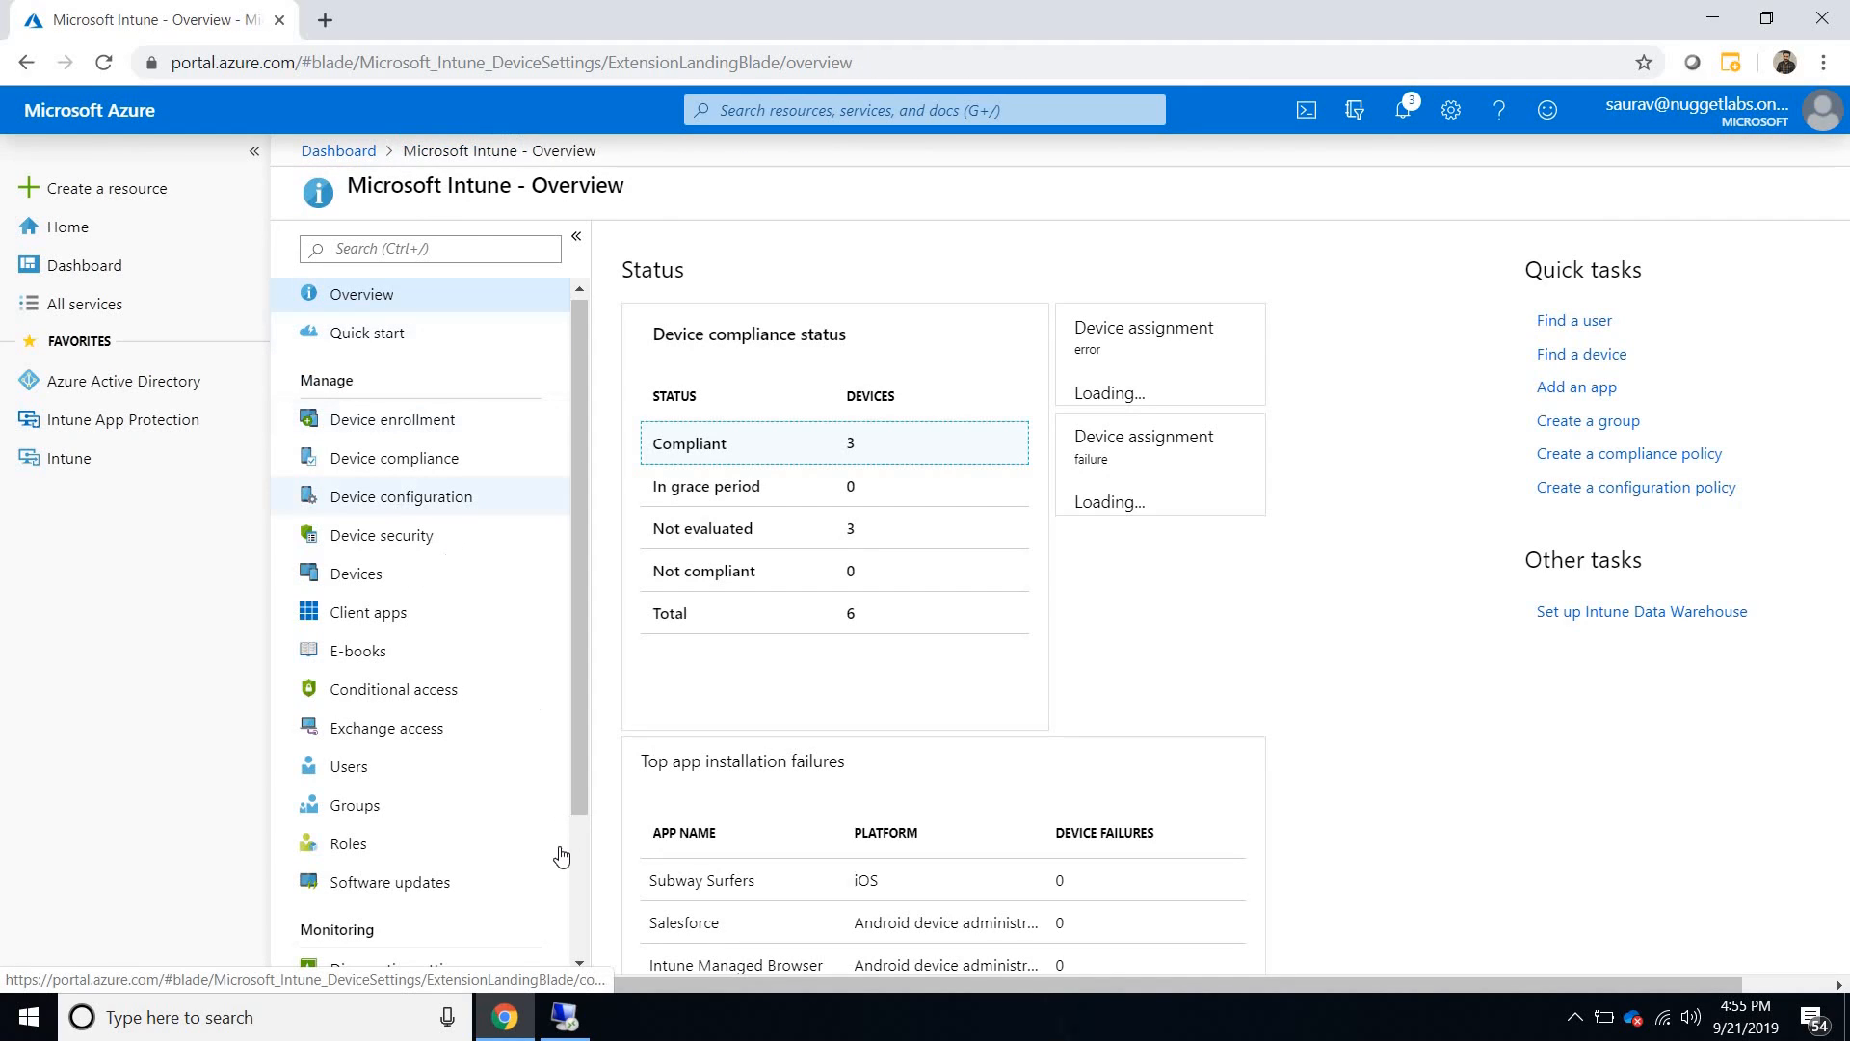
# - Return to the remote desktop session and minimize Hyper-V Manager to reveal the HybridDemo virtual machine window
pyautogui.click(1712, 17)
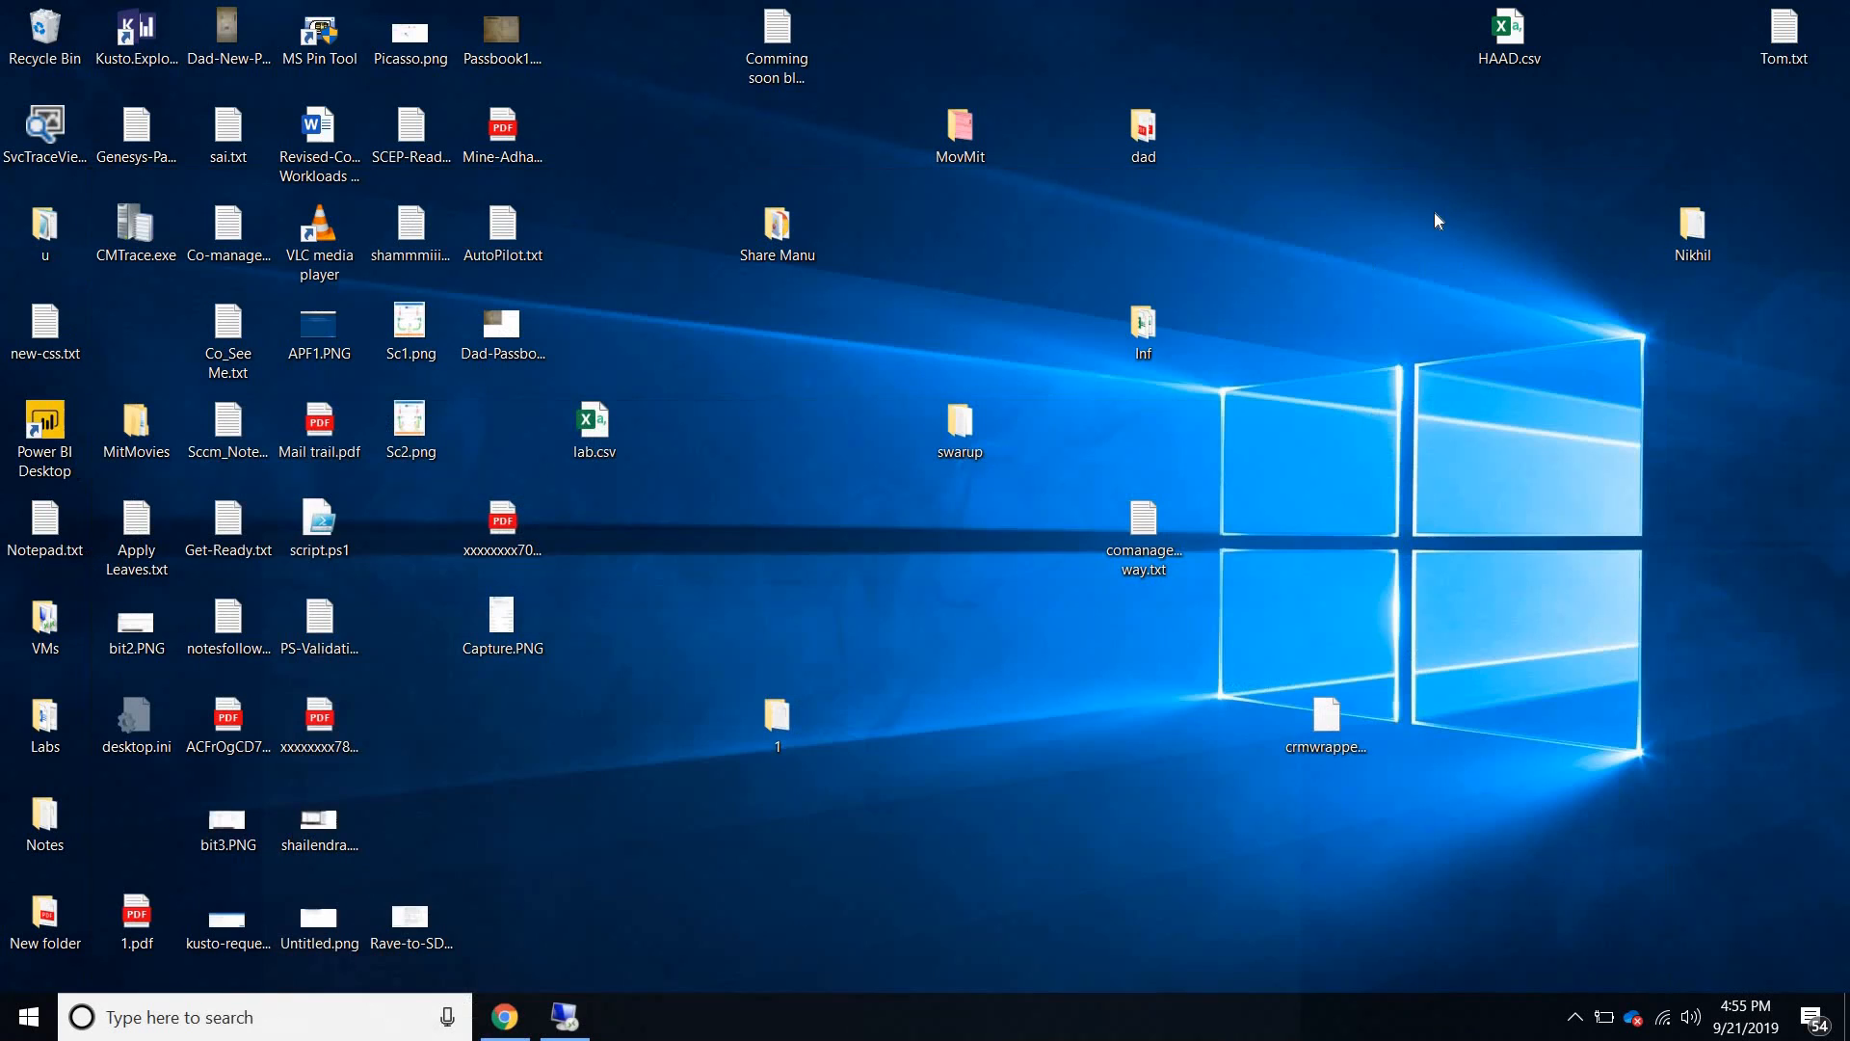
pyautogui.click(569, 1017)
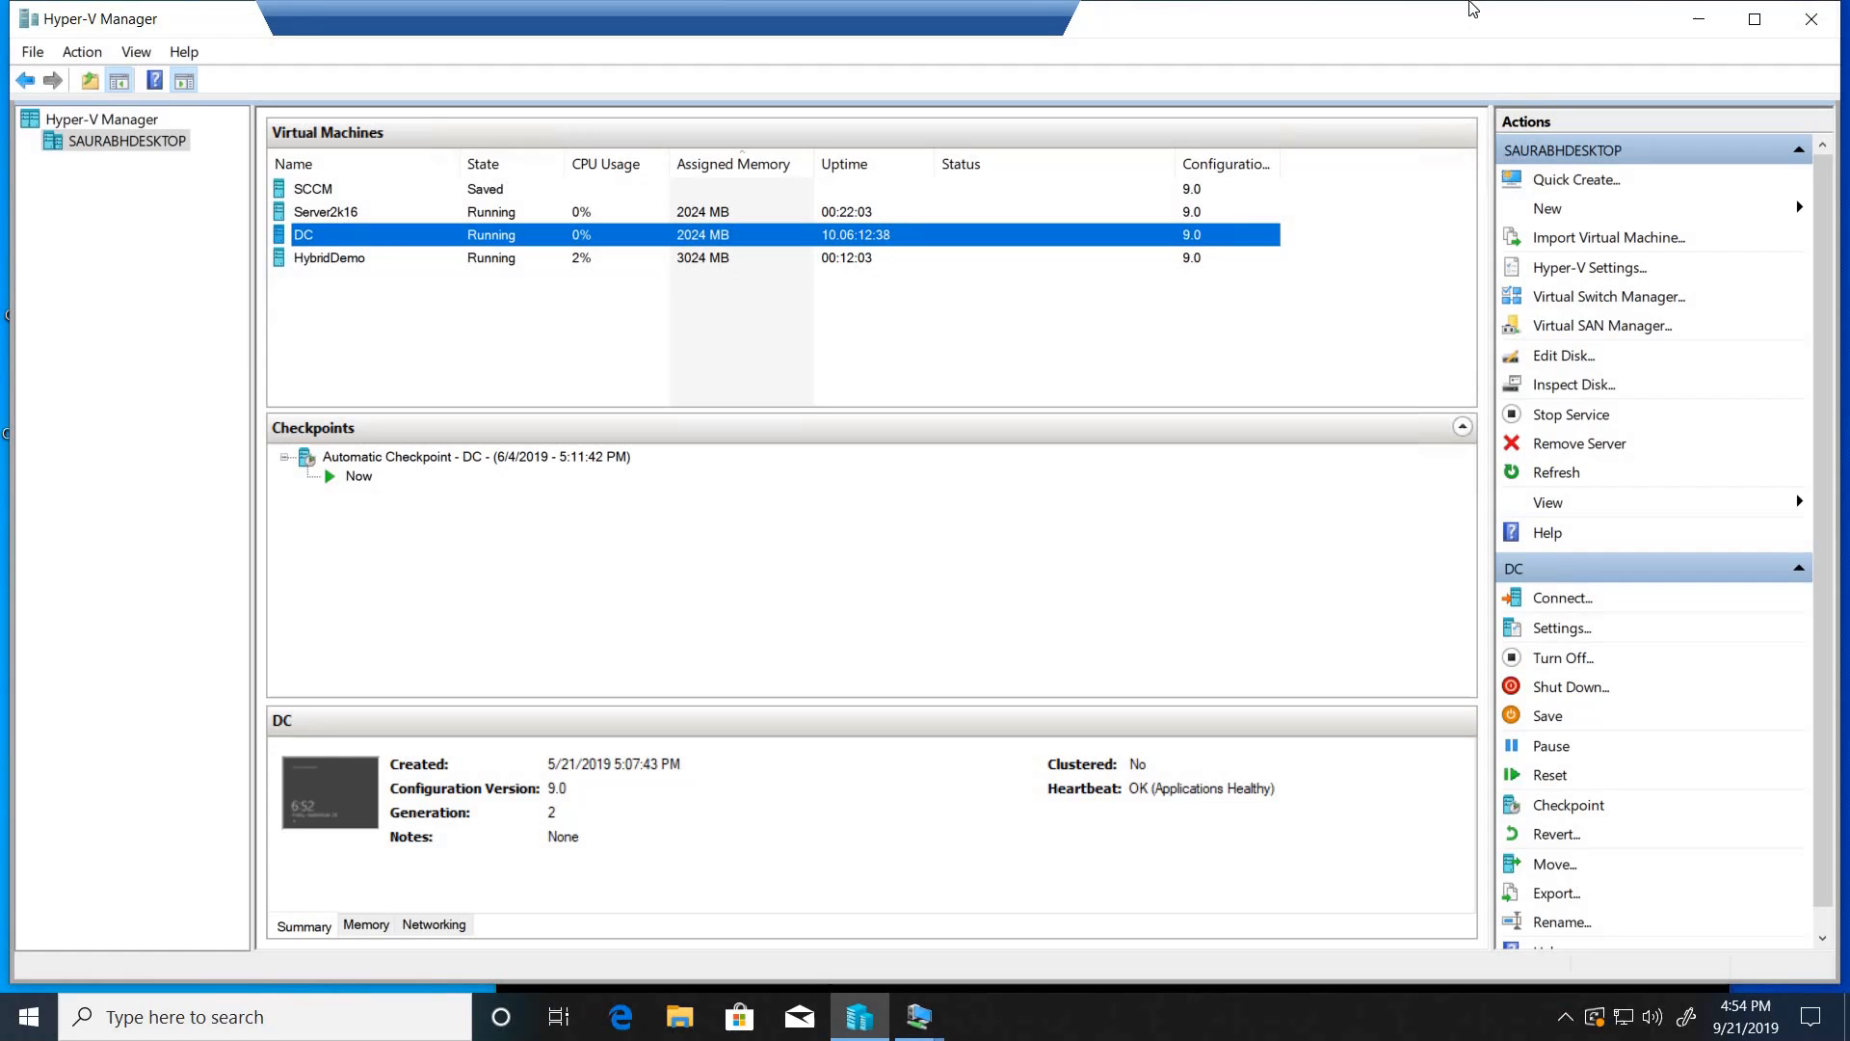
pyautogui.click(1699, 19)
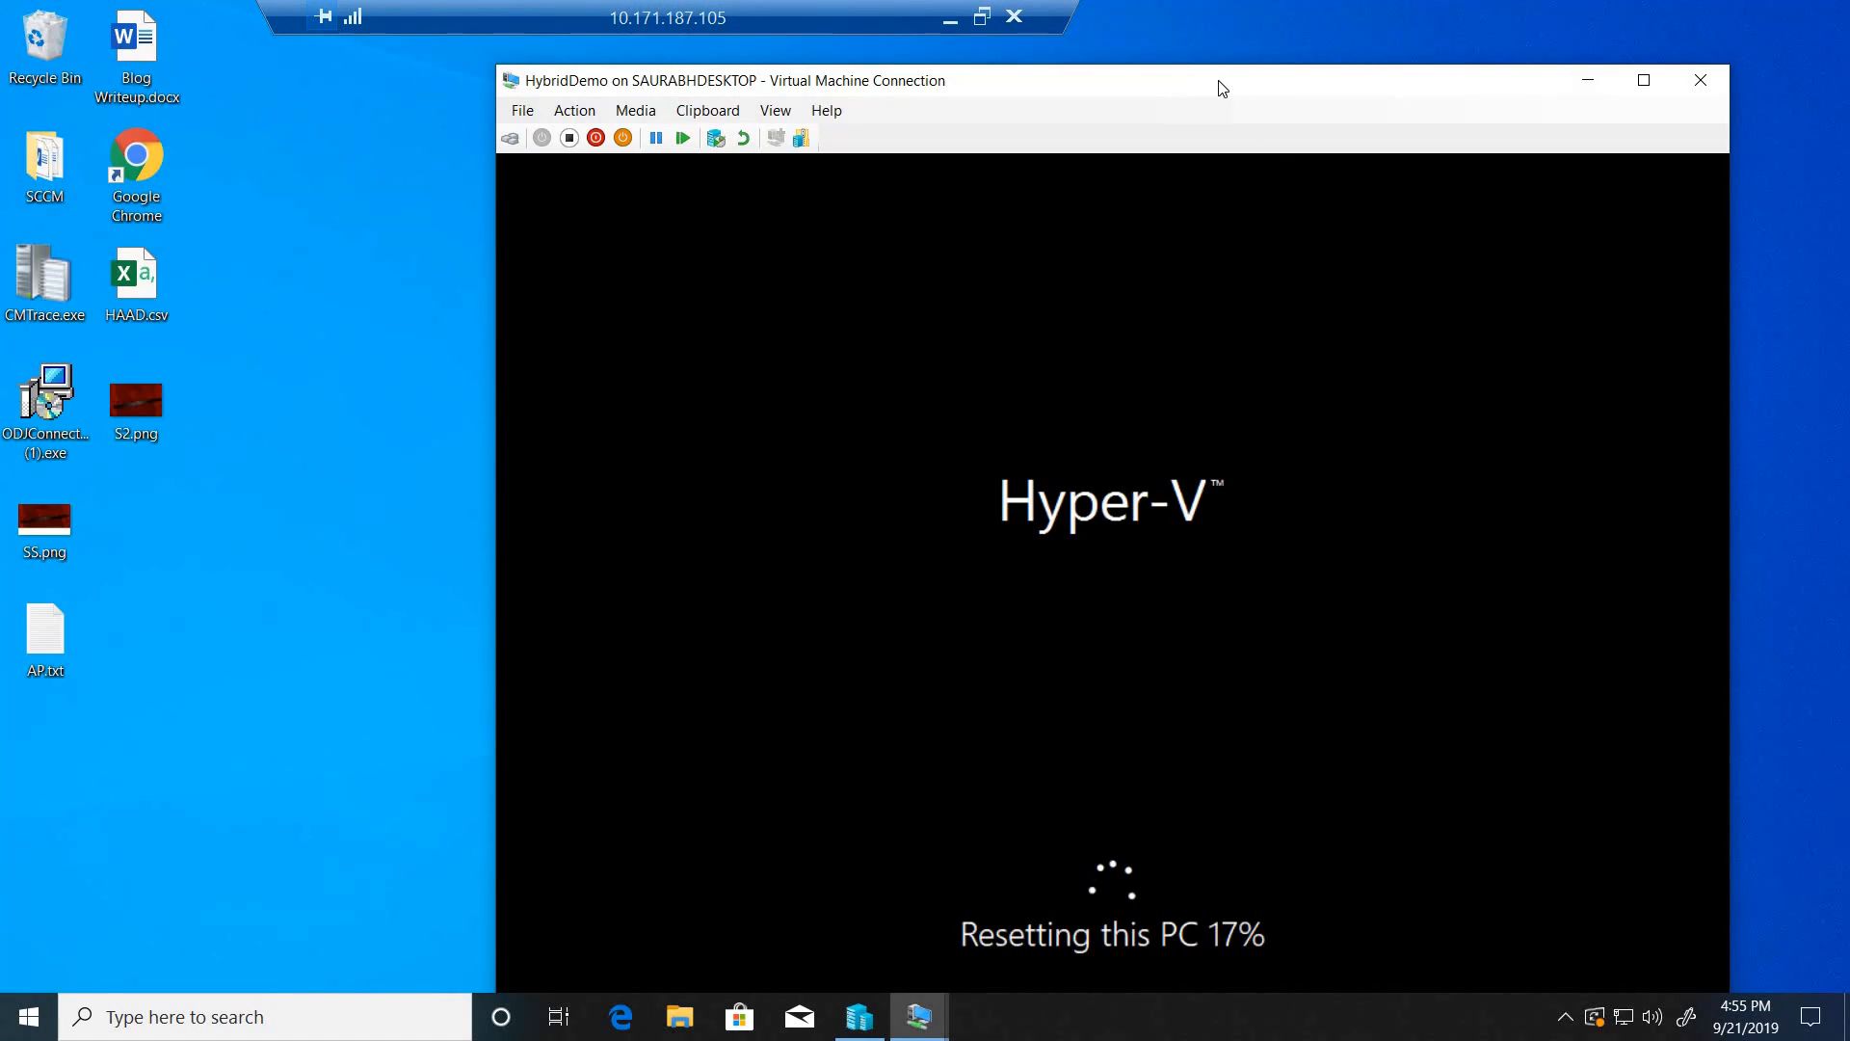
# - Move the HybridDemo virtual machine window aside and bring up the Server2k16 virtual machine's desktop
pyautogui.moveTo(1222, 88); pyautogui.dragTo(1350, 59)
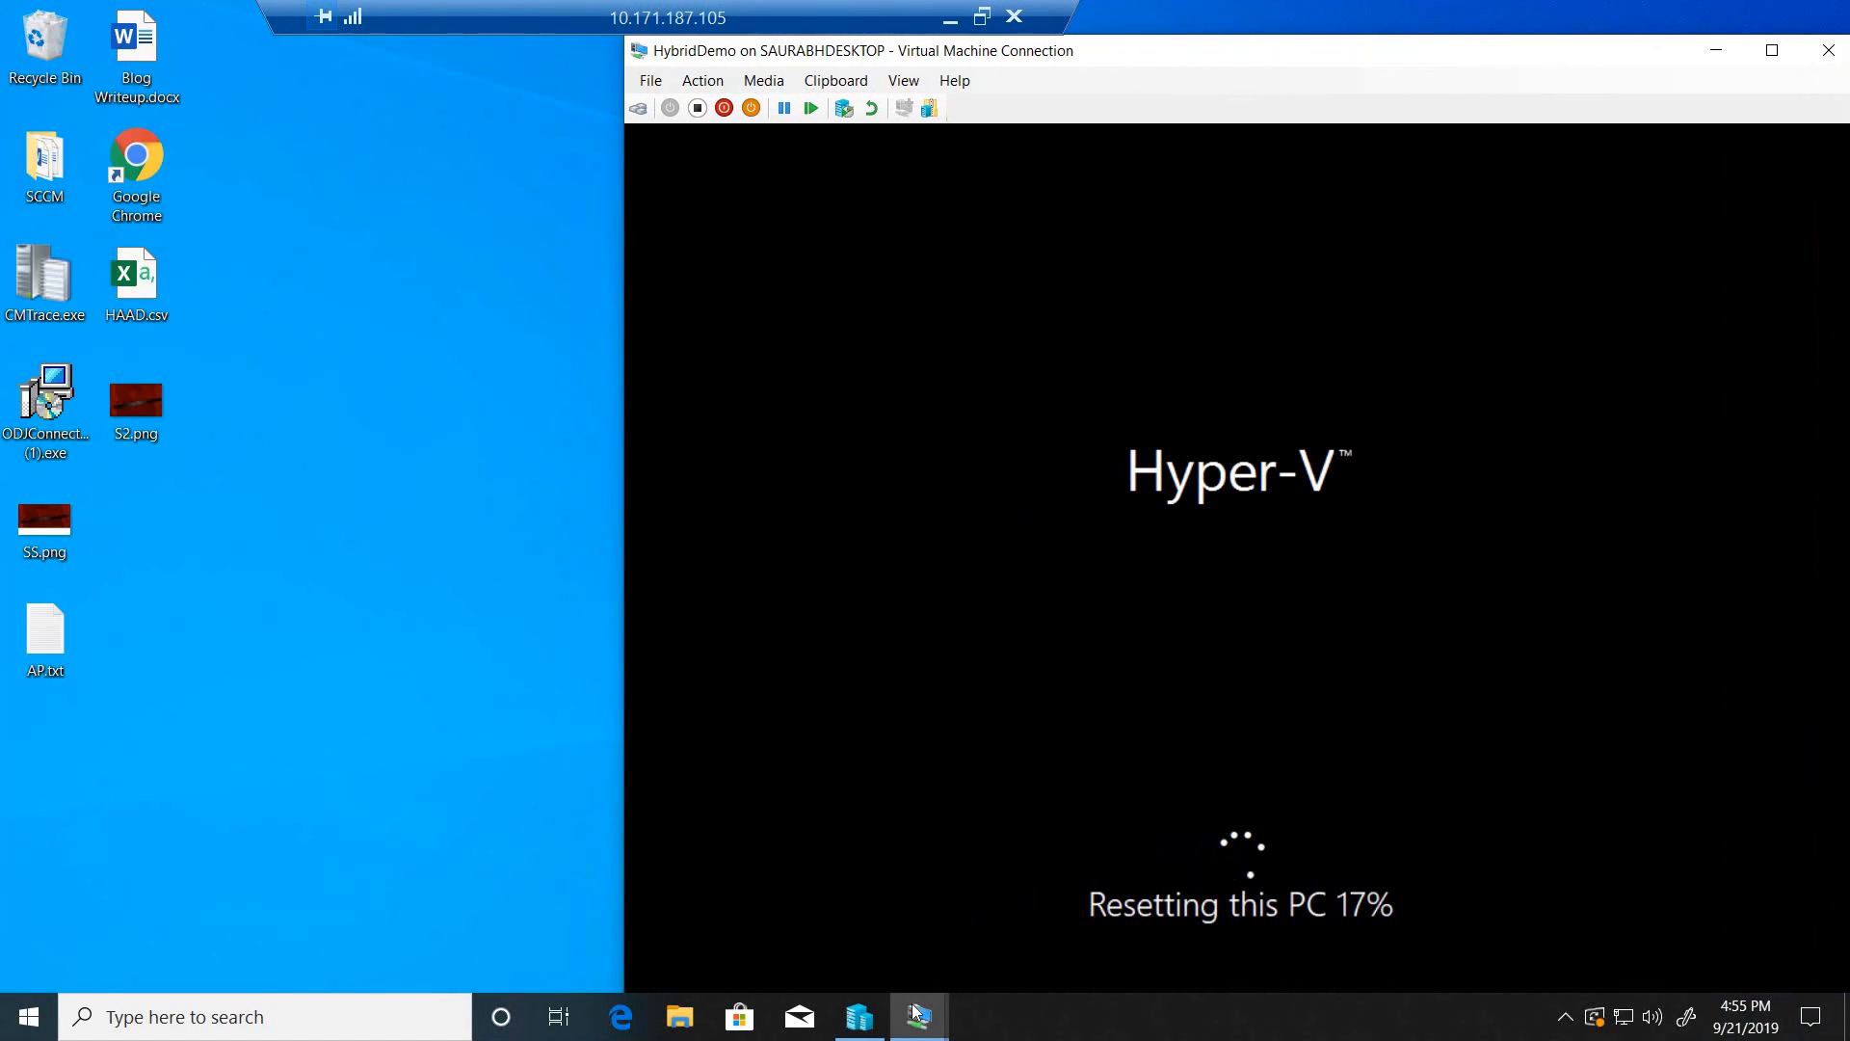
pyautogui.moveTo(921, 1033)
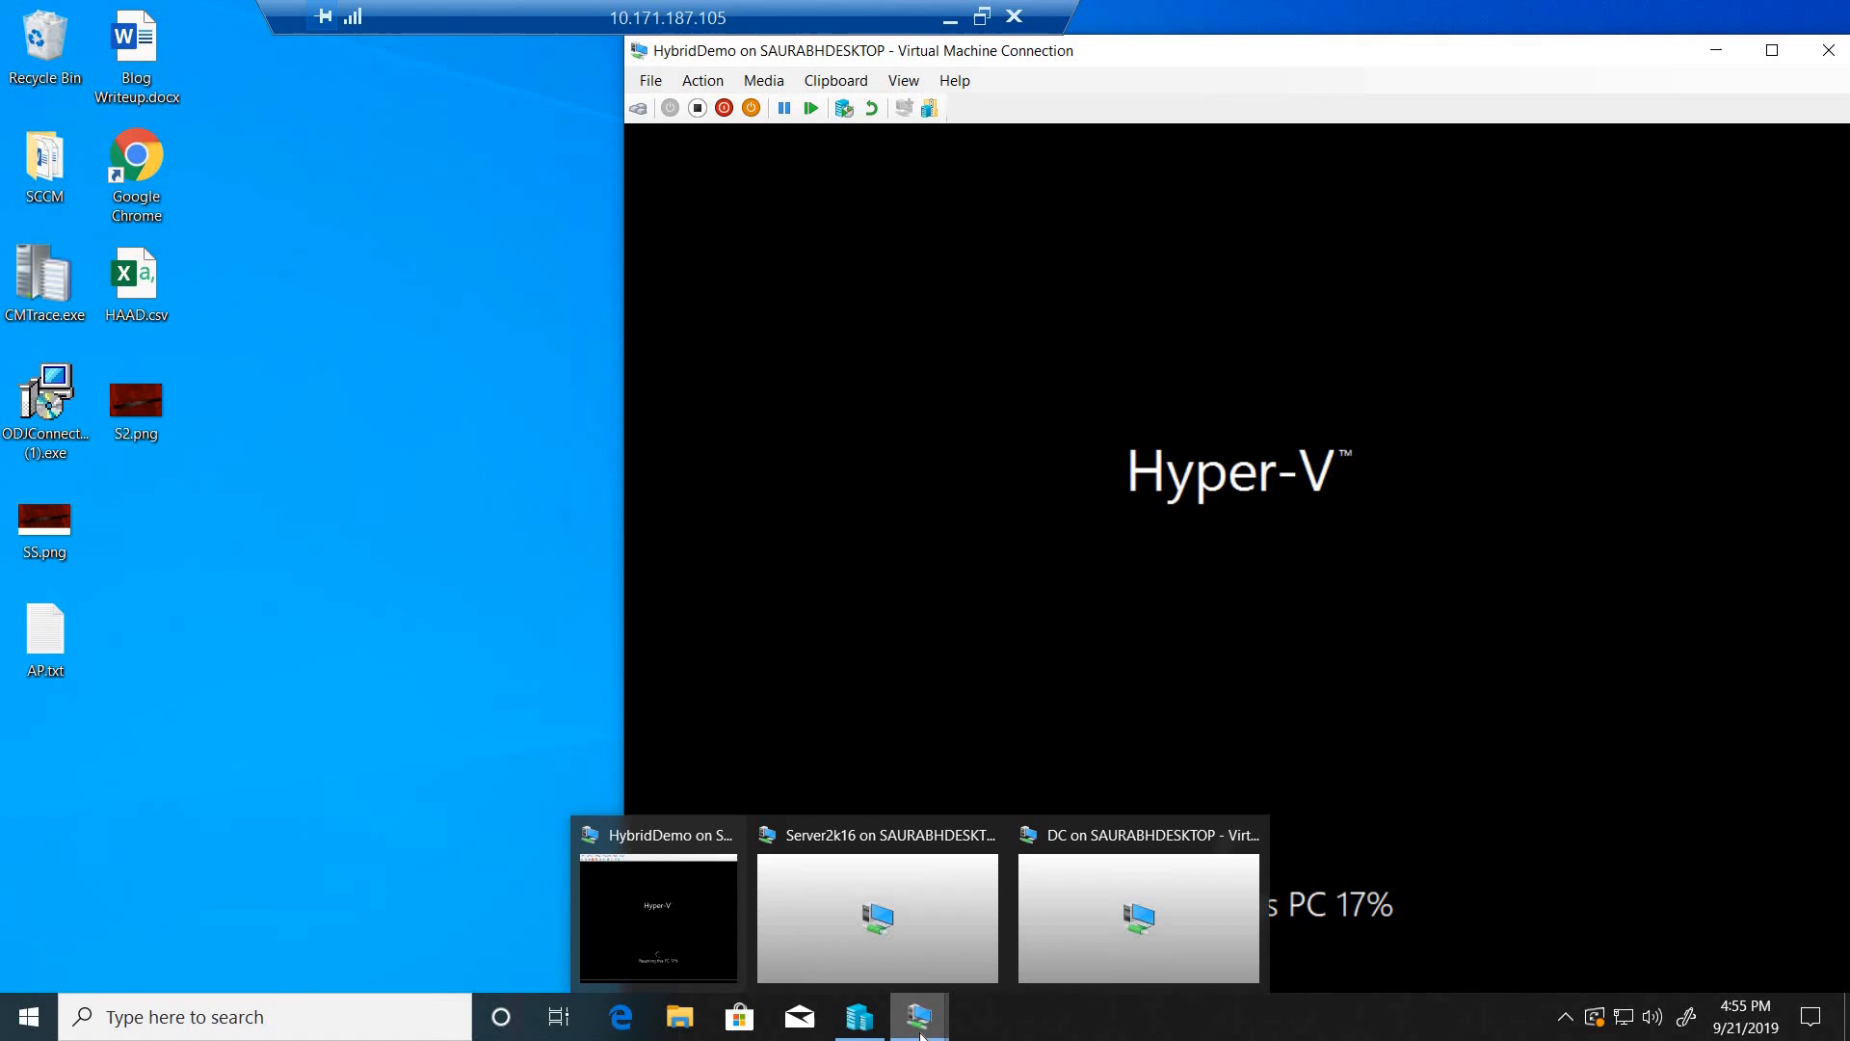
pyautogui.click(889, 954)
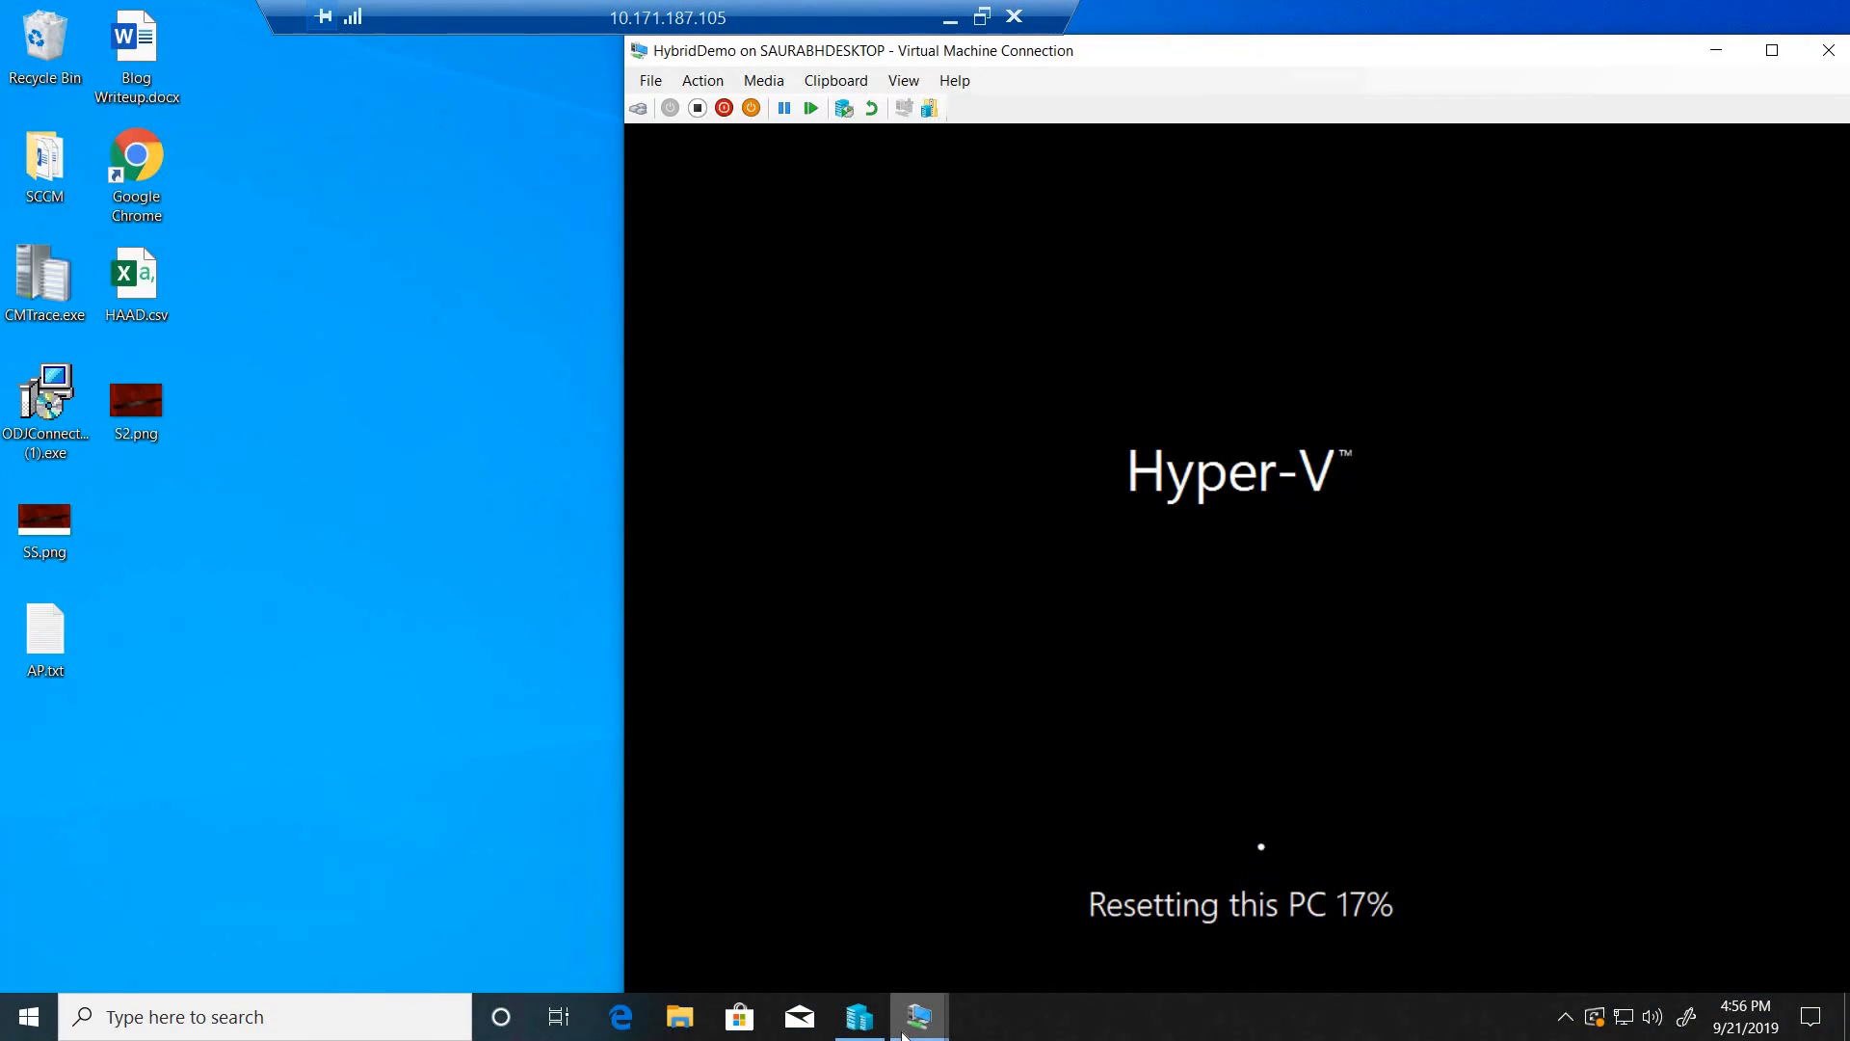
# - Close Active Directory Users and Computers on the DC virtual machine and minimize its session
pyautogui.moveTo(905, 1023)
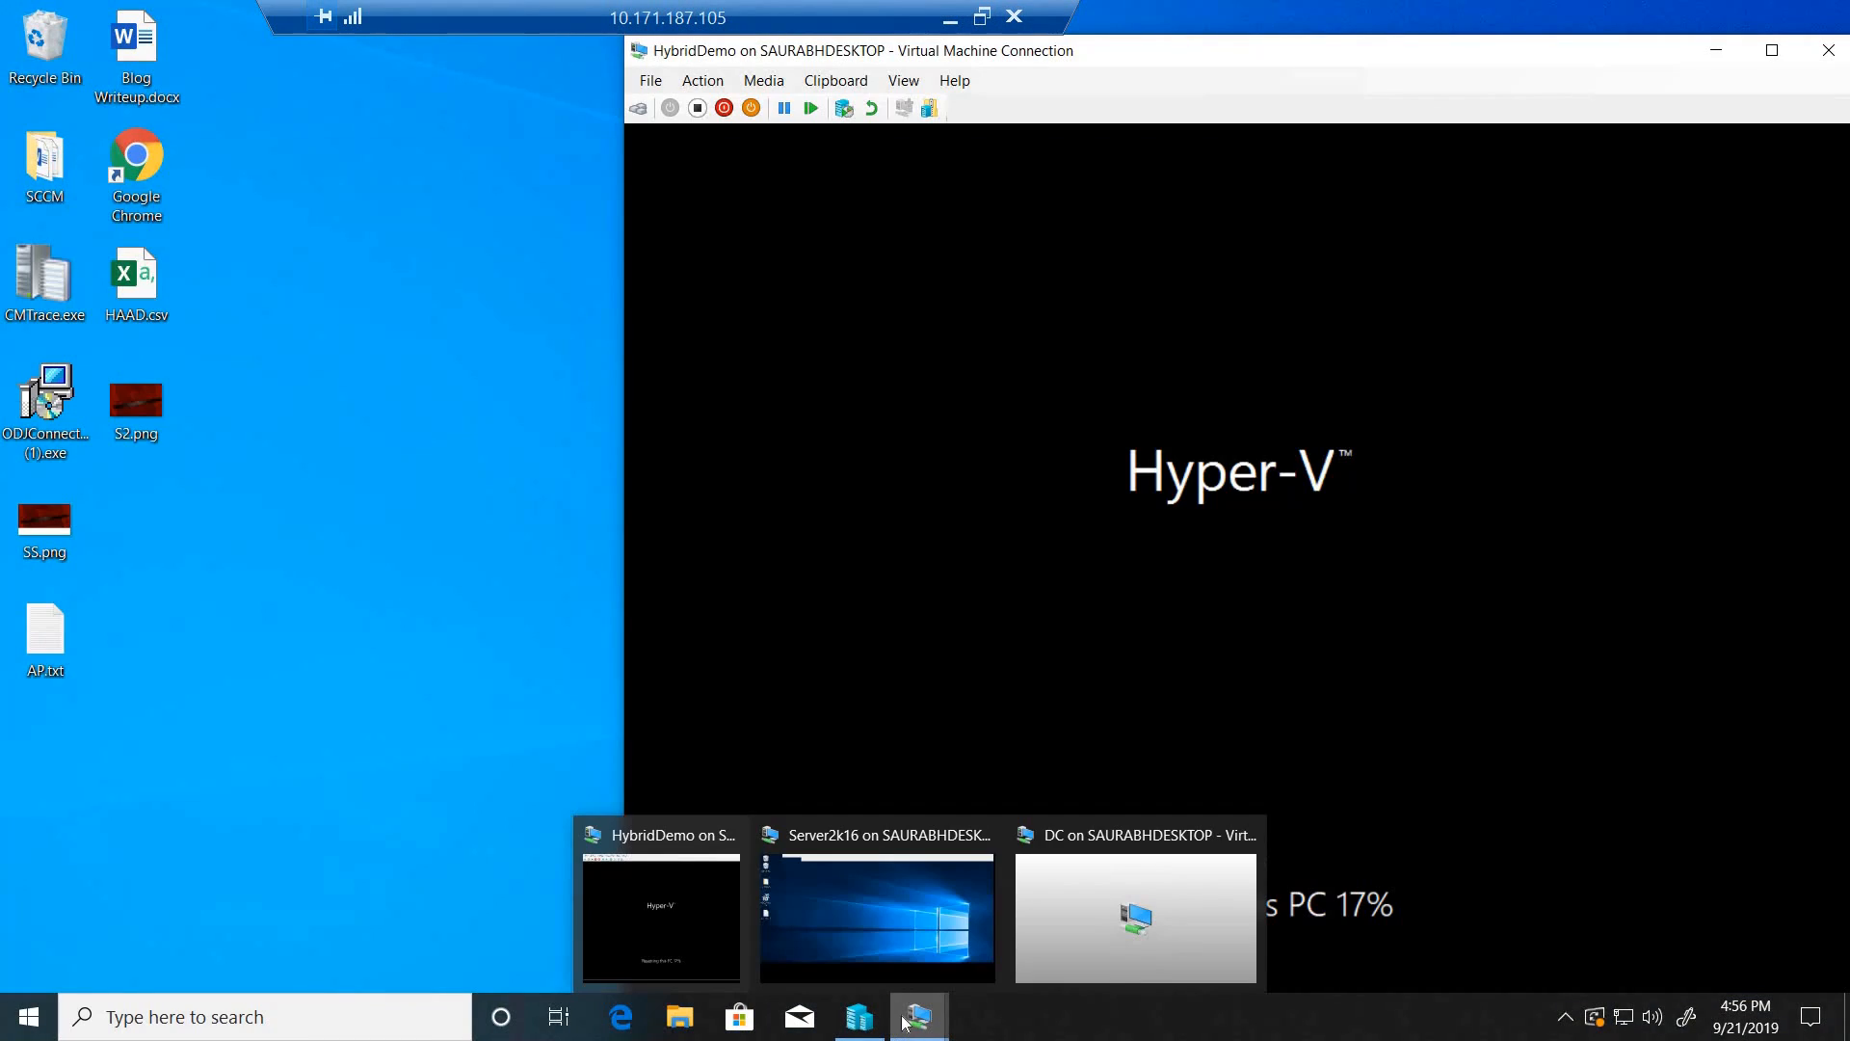
pyautogui.click(1102, 888)
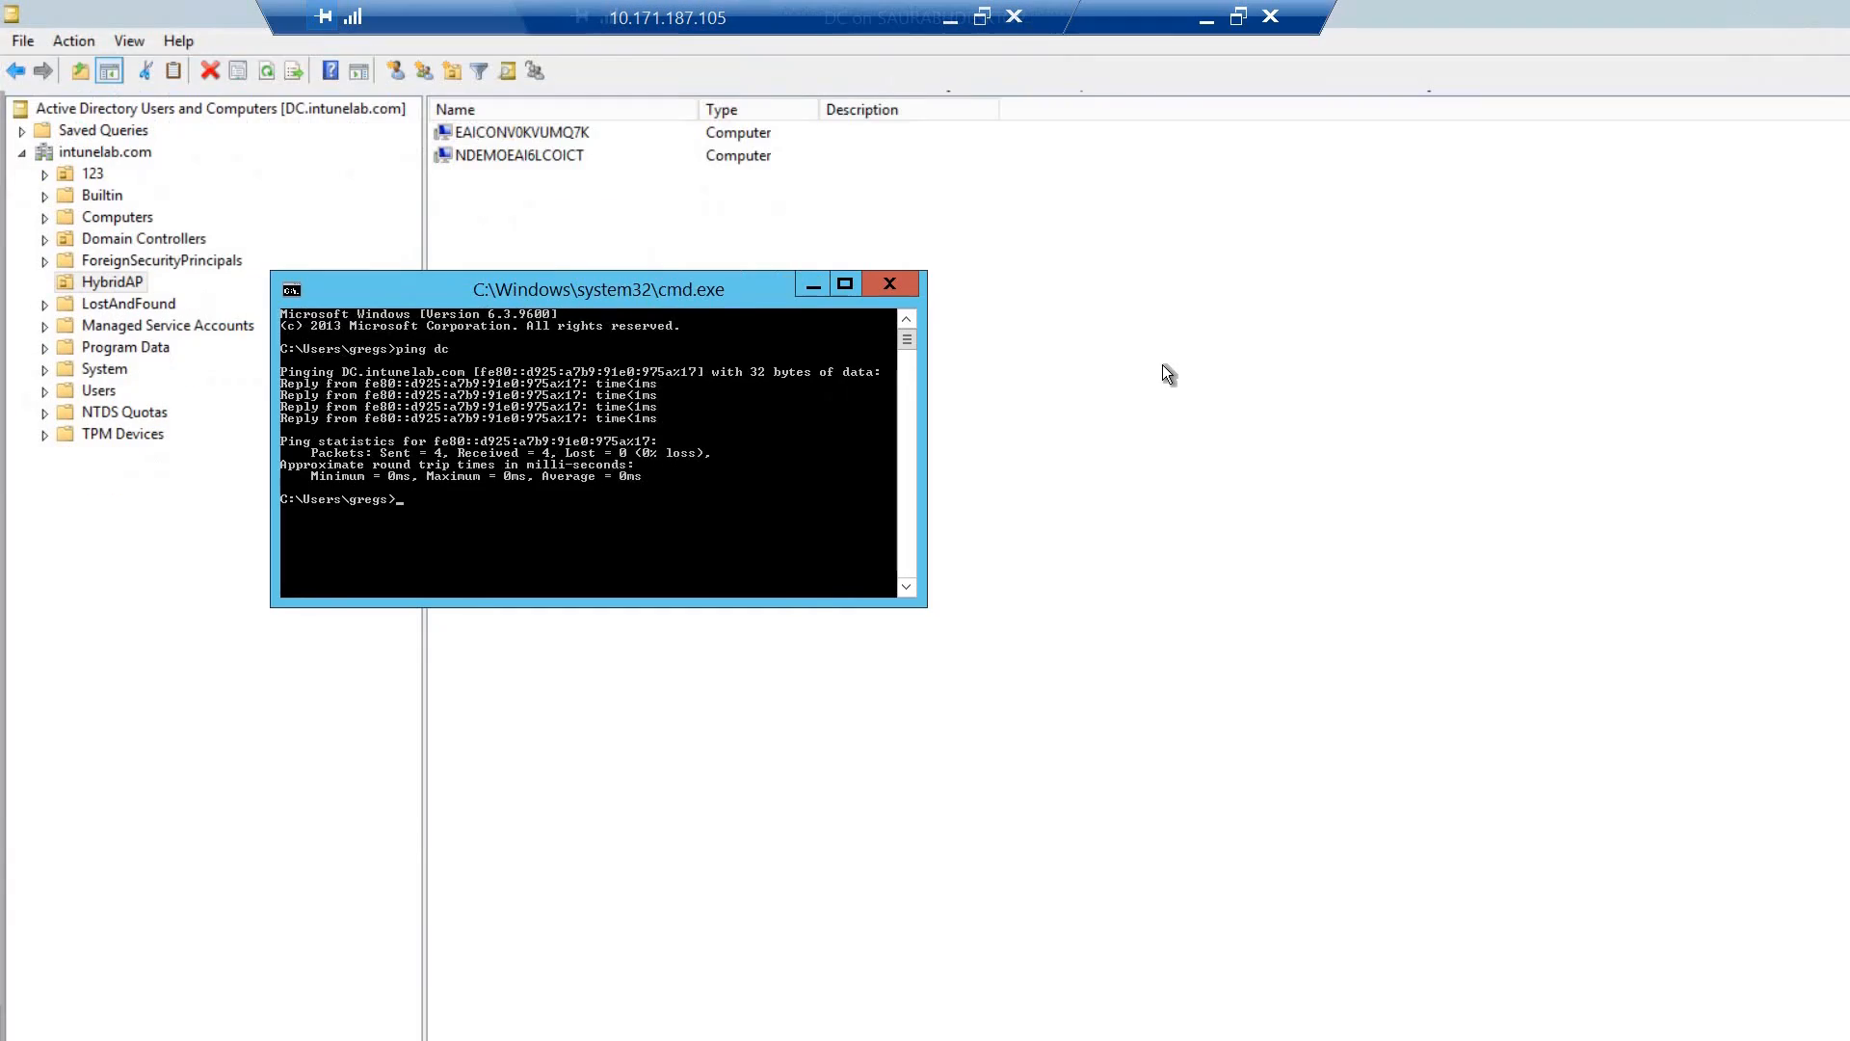
pyautogui.click(833, 233)
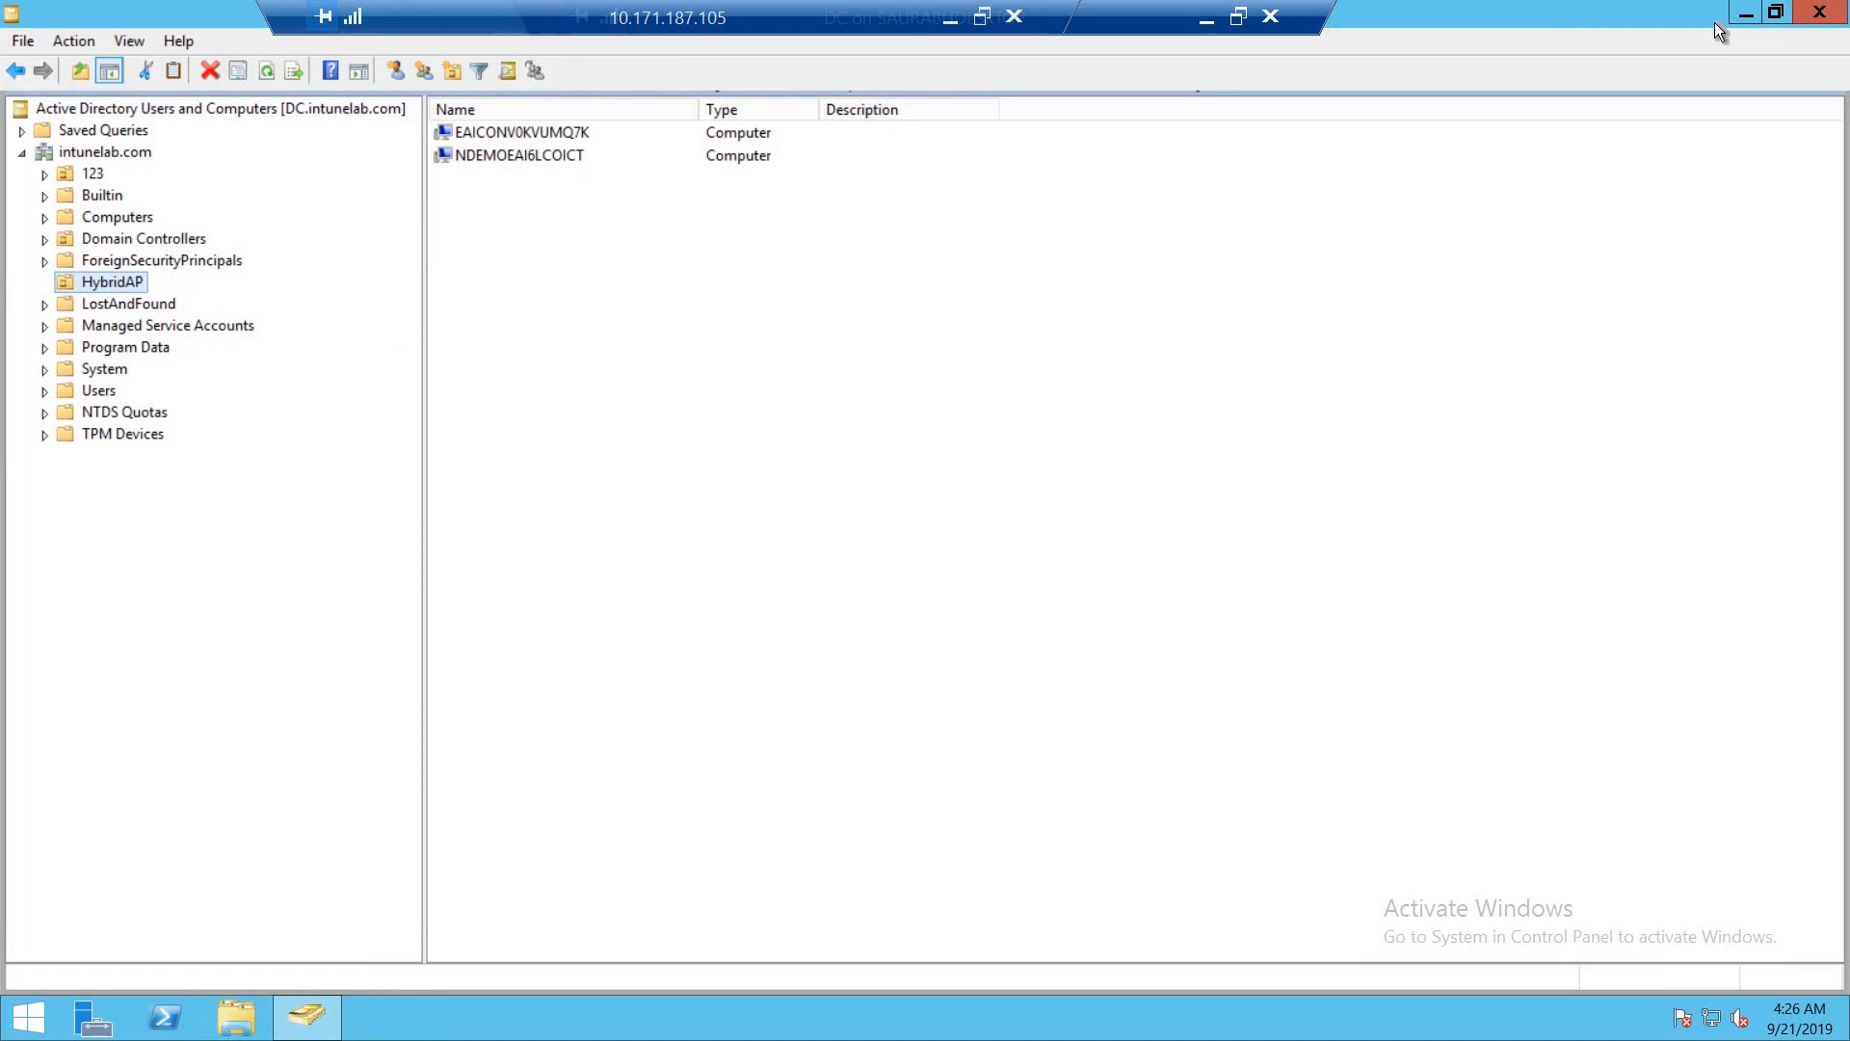
pyautogui.click(1820, 11)
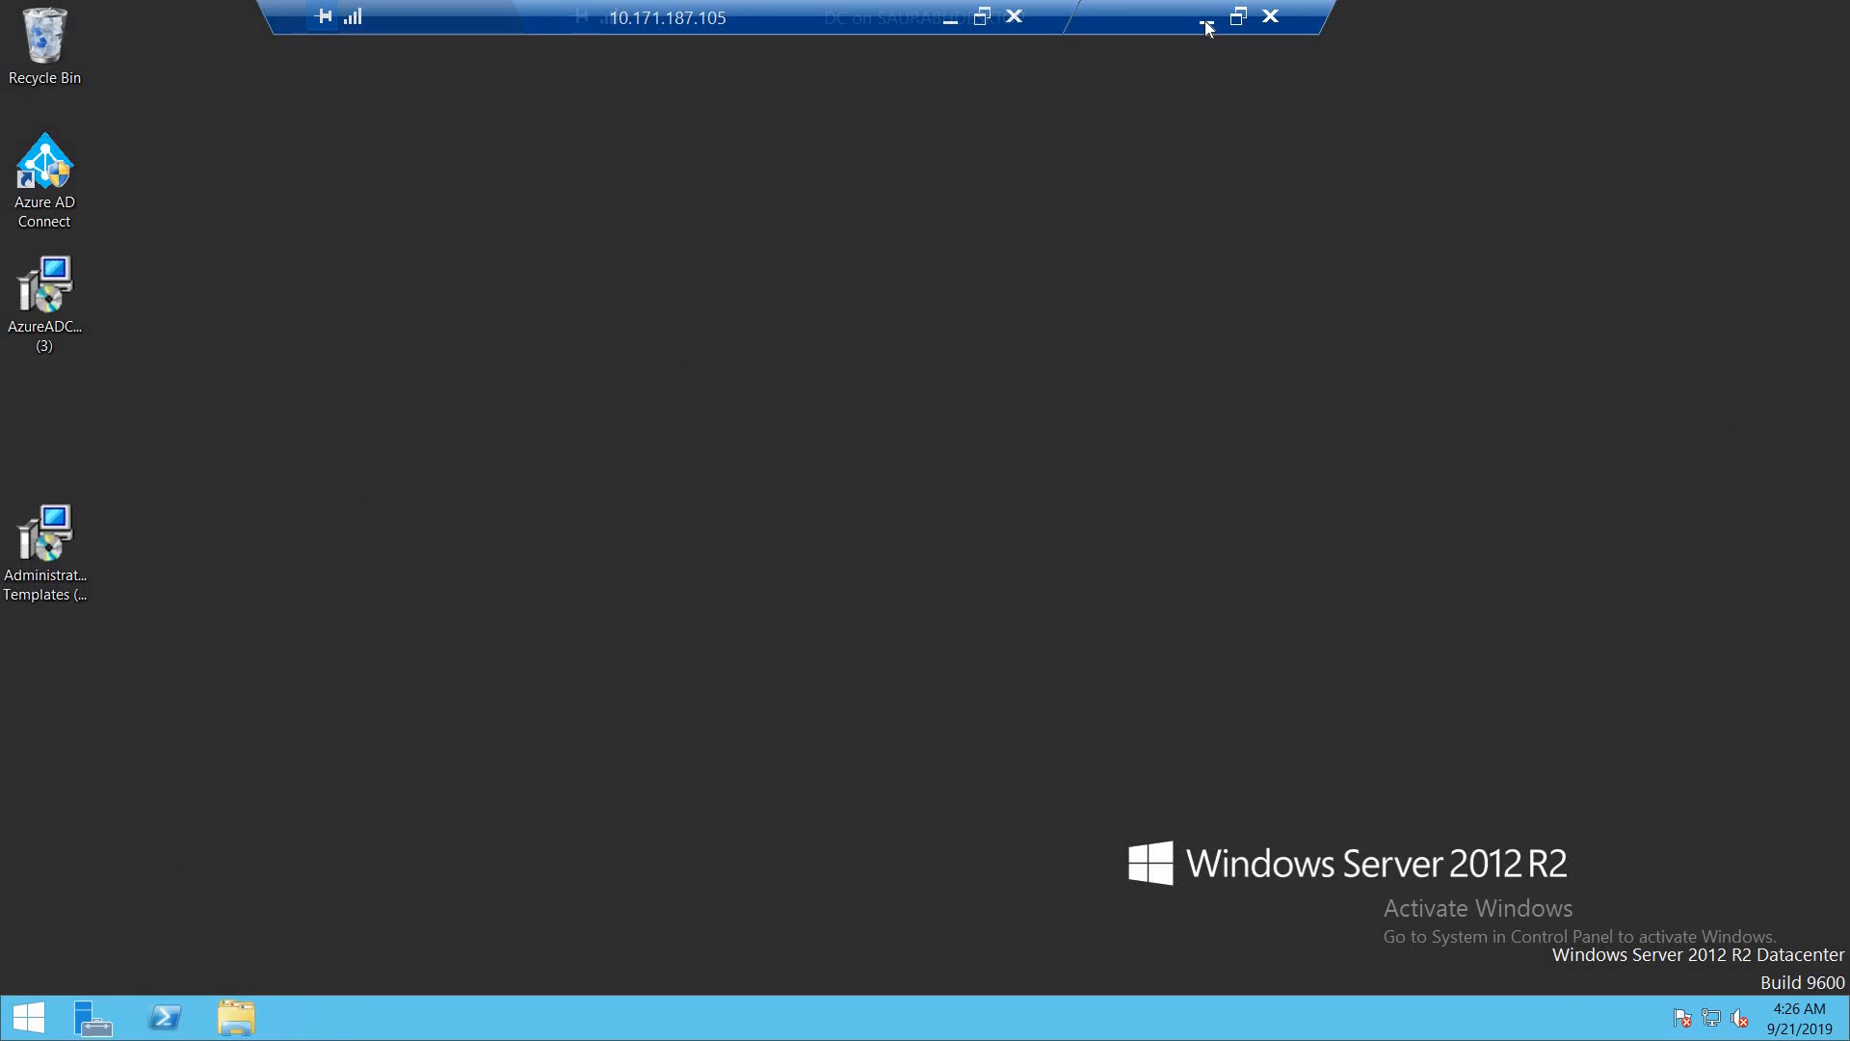
pyautogui.click(1205, 23)
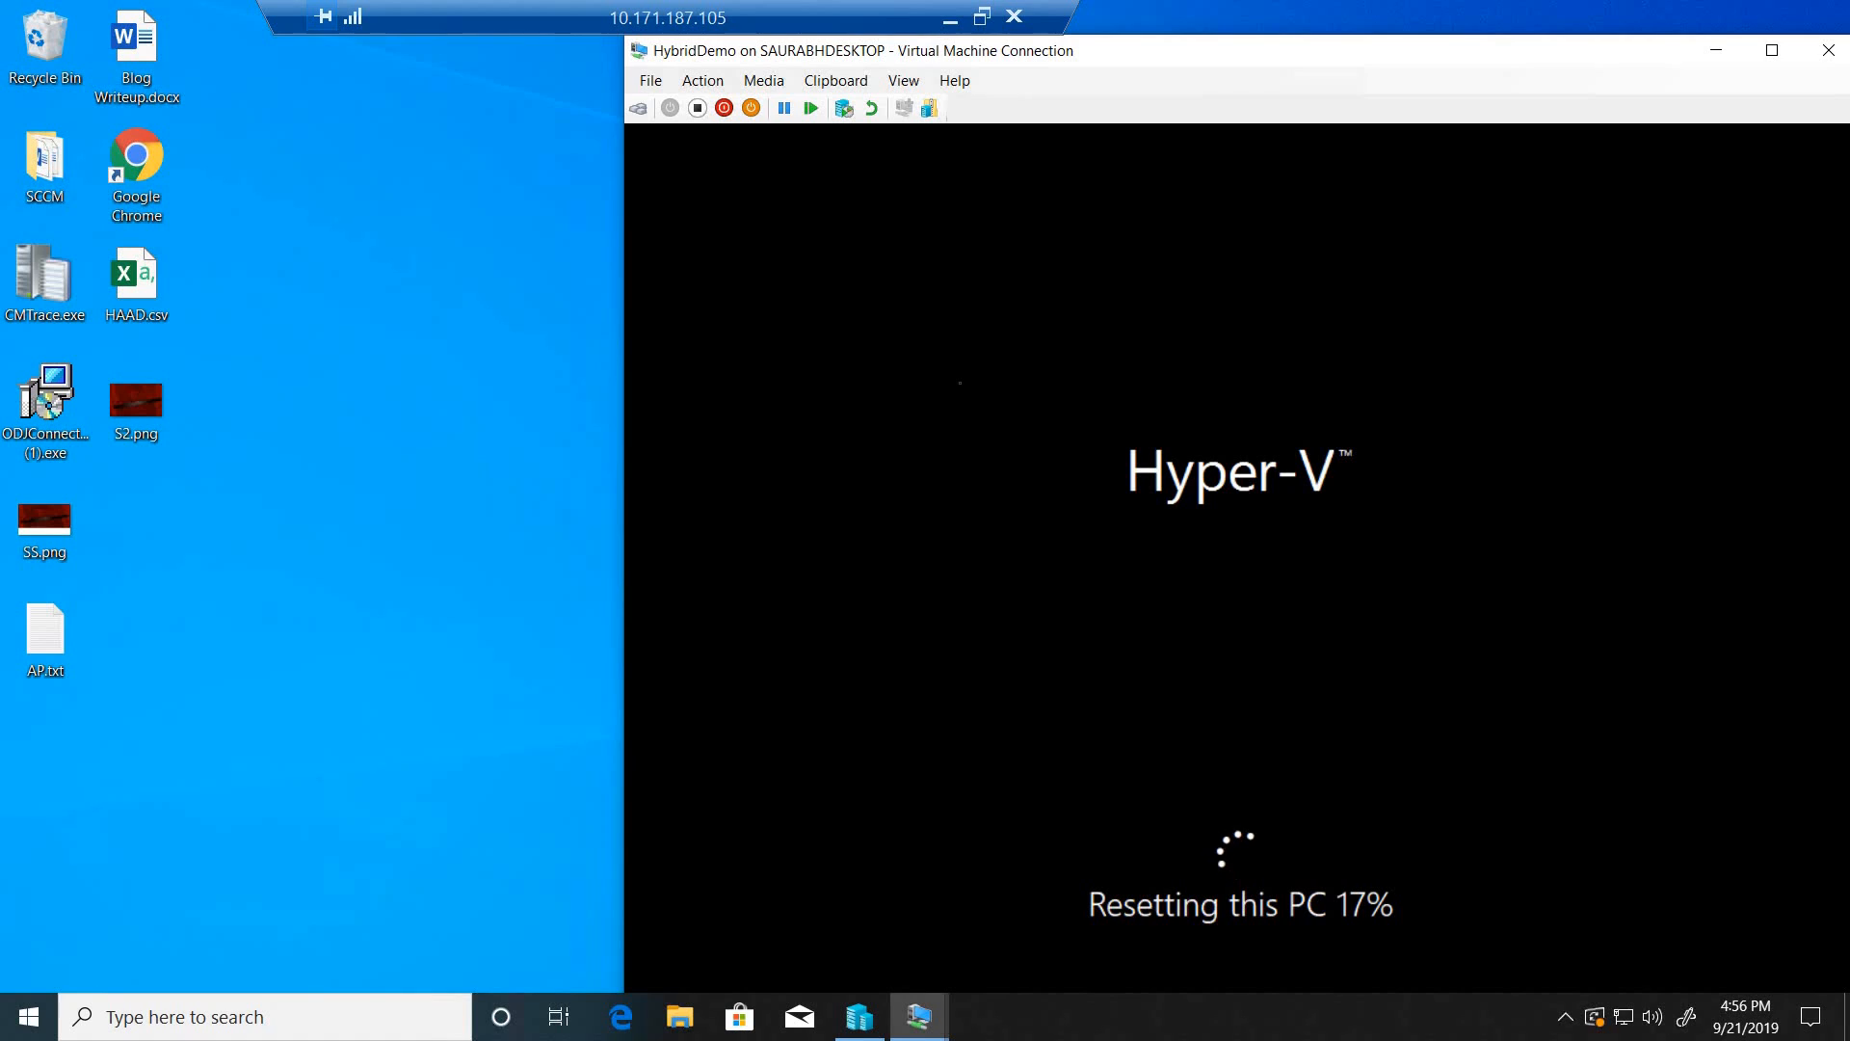
# - Switch to the Intune portal in the local browser and open the Windows Autopilot devices list under Windows enrollment
pyautogui.click(950, 18)
pyautogui.click(502, 1021)
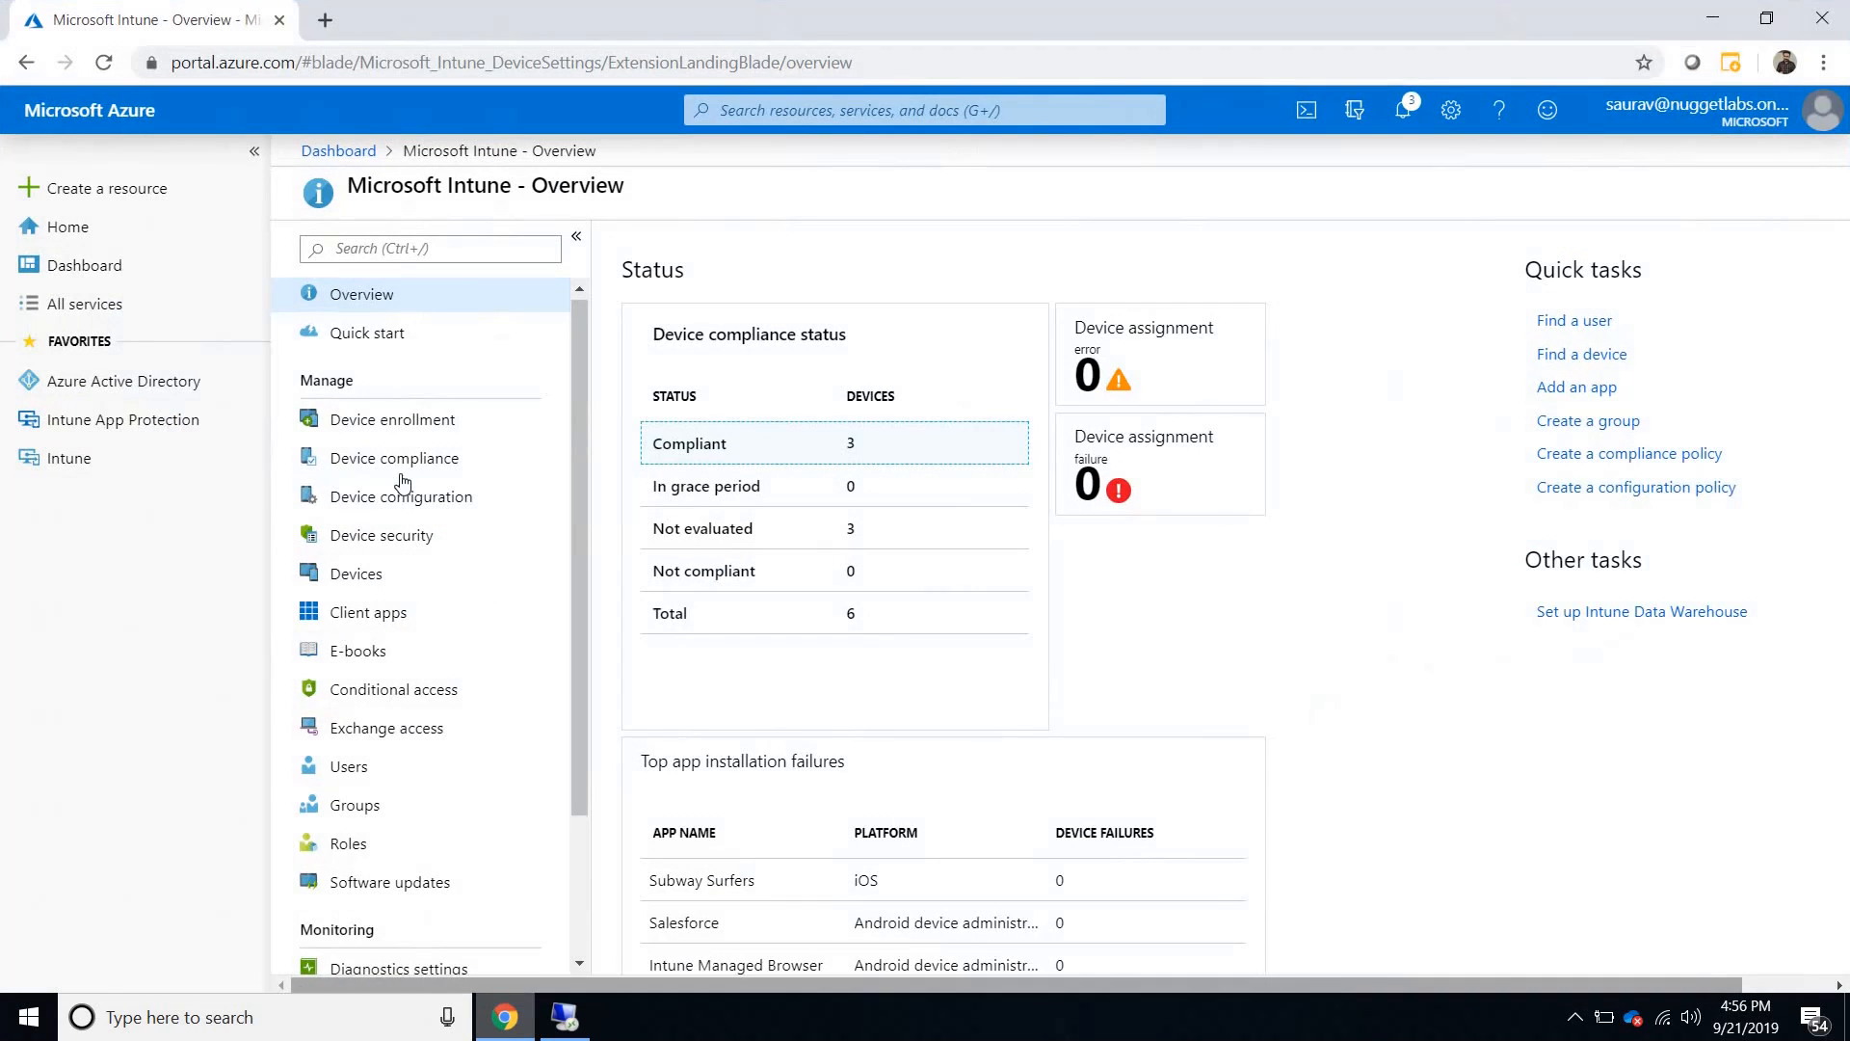
pyautogui.click(412, 421)
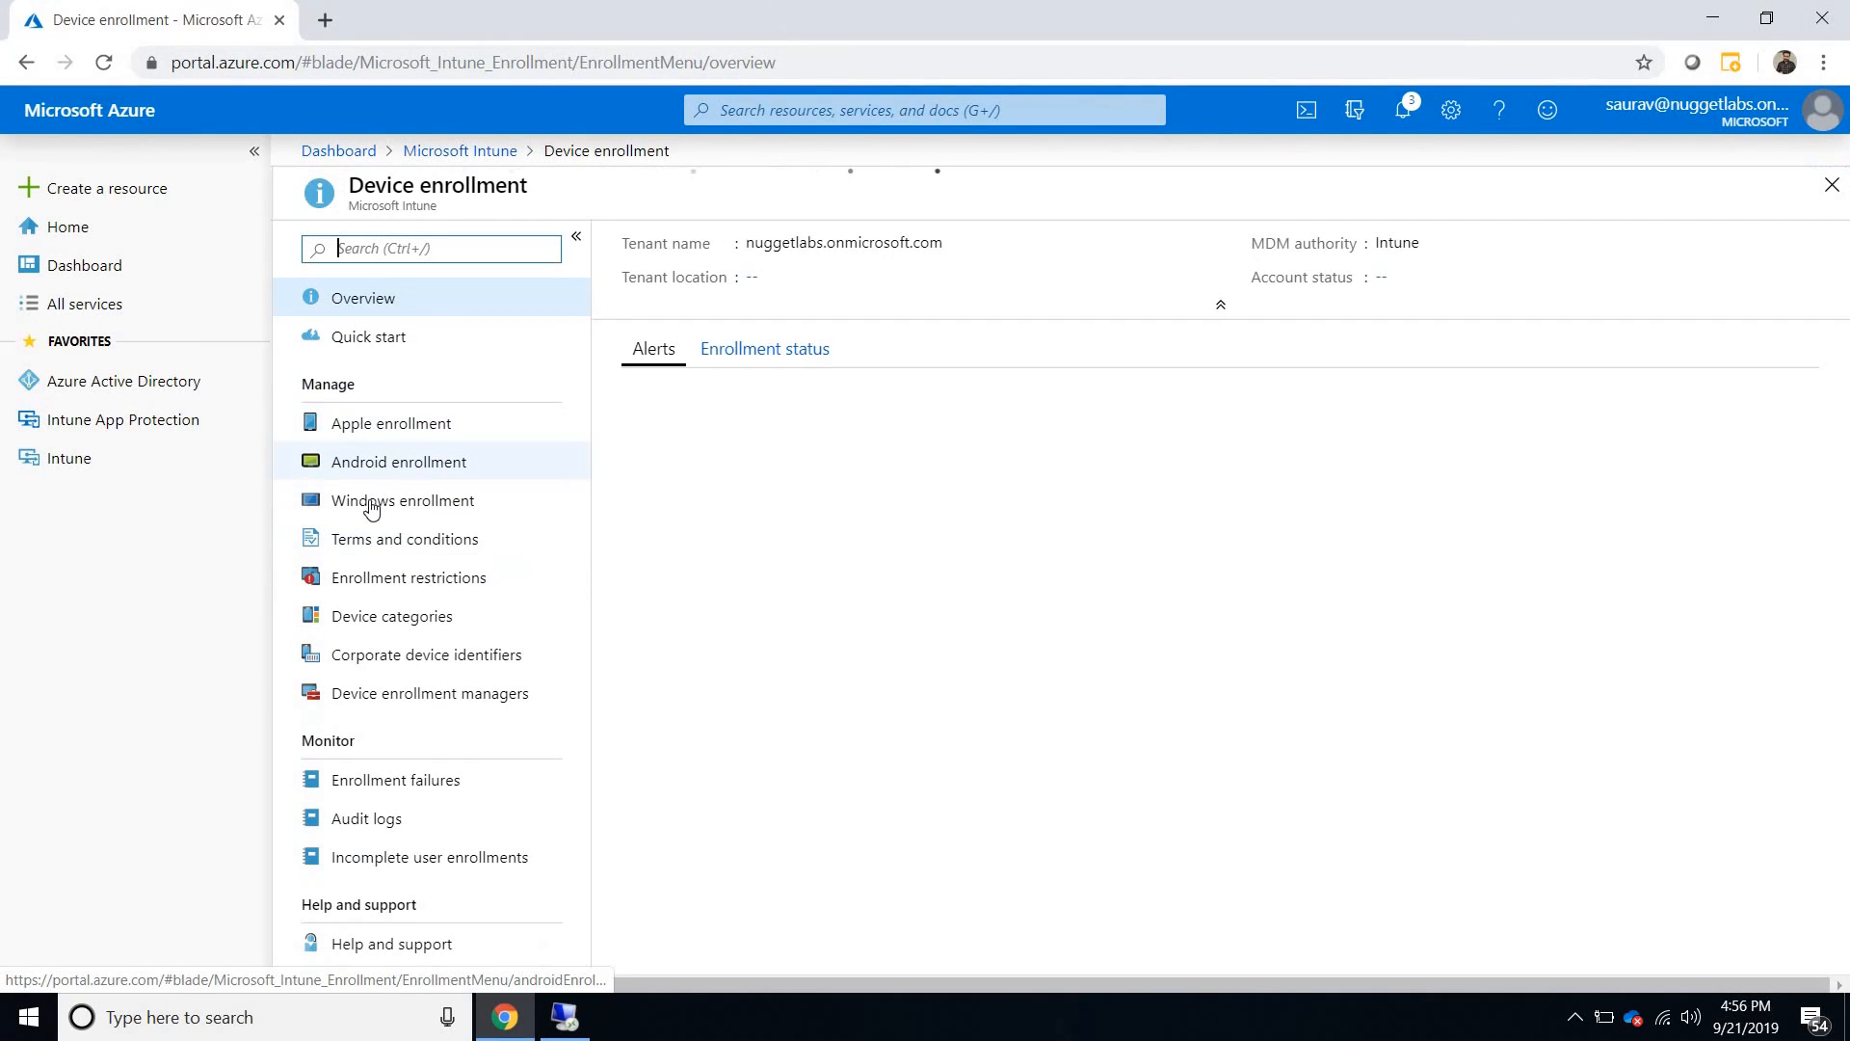
pyautogui.click(374, 501)
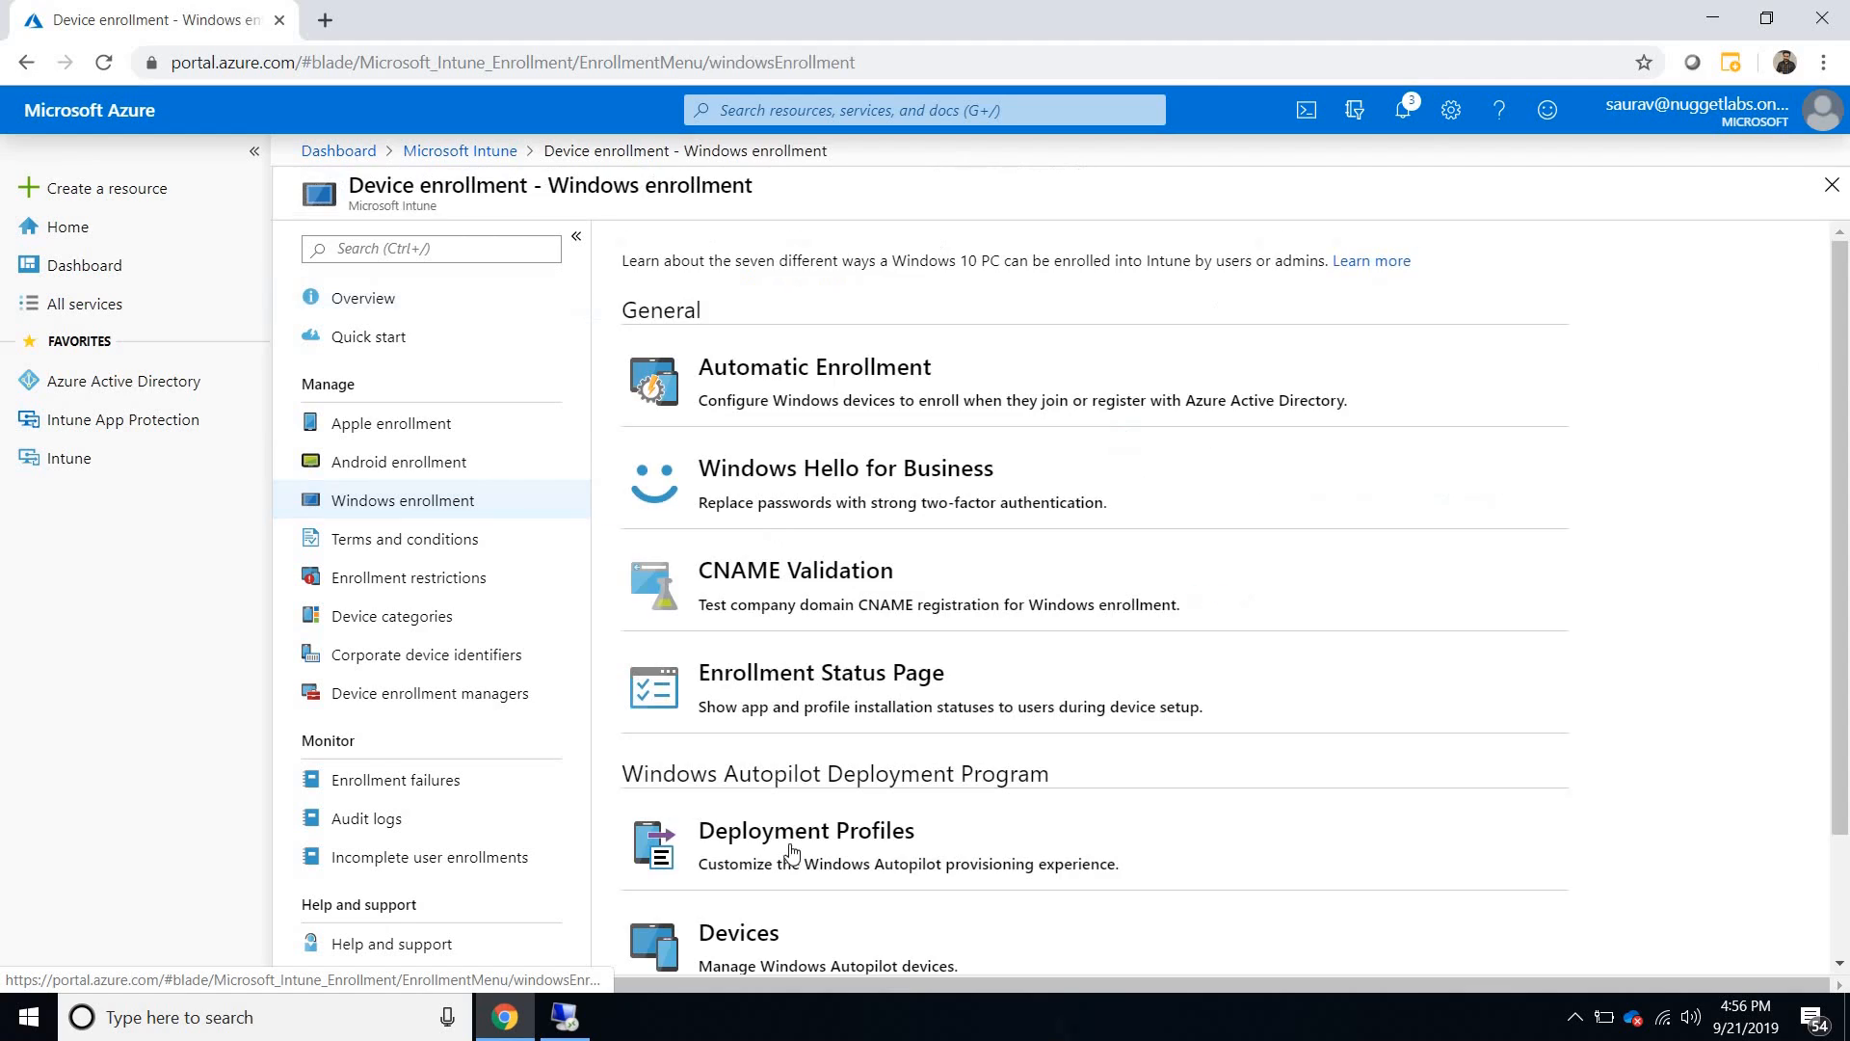
pyautogui.scroll(-2, 785, 810)
pyautogui.click(784, 785)
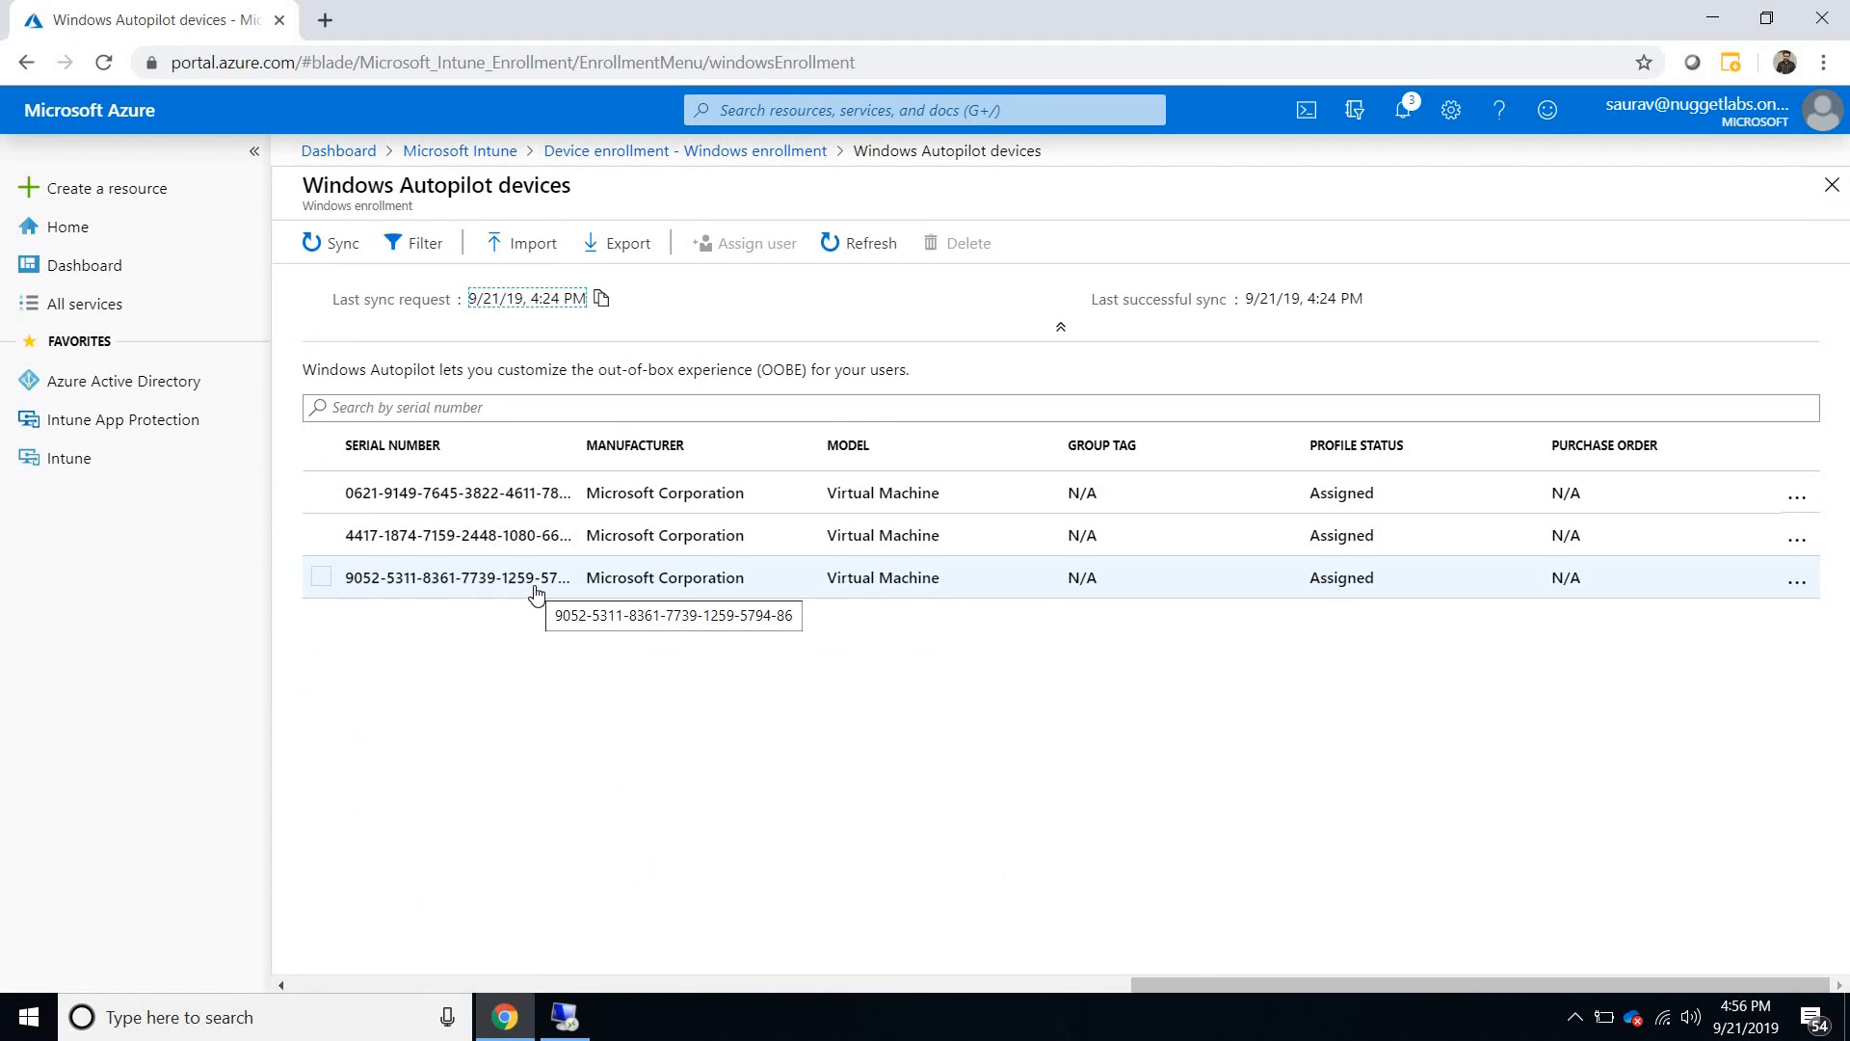
# - Check the profile status and assignment details of the last Autopilot device in the list
pyautogui.moveTo(1375, 578); pyautogui.dragTo(1300, 572)
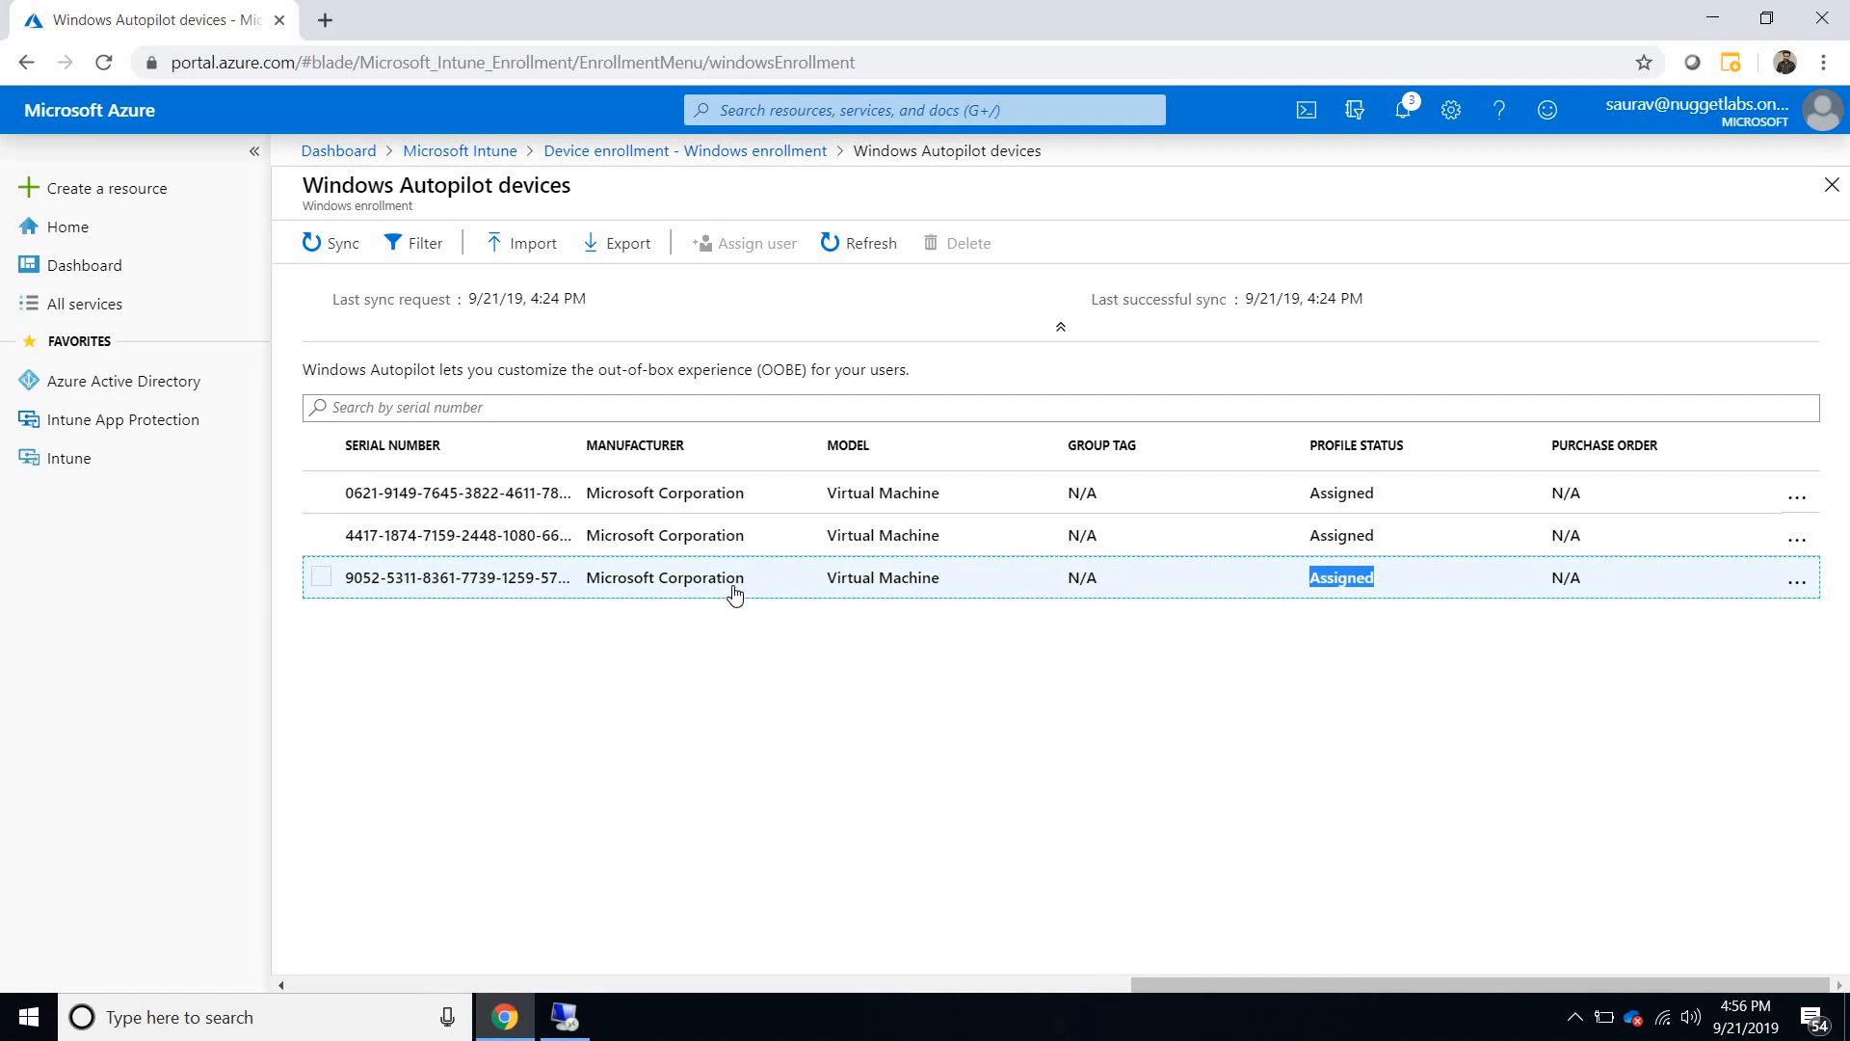
pyautogui.click(446, 579)
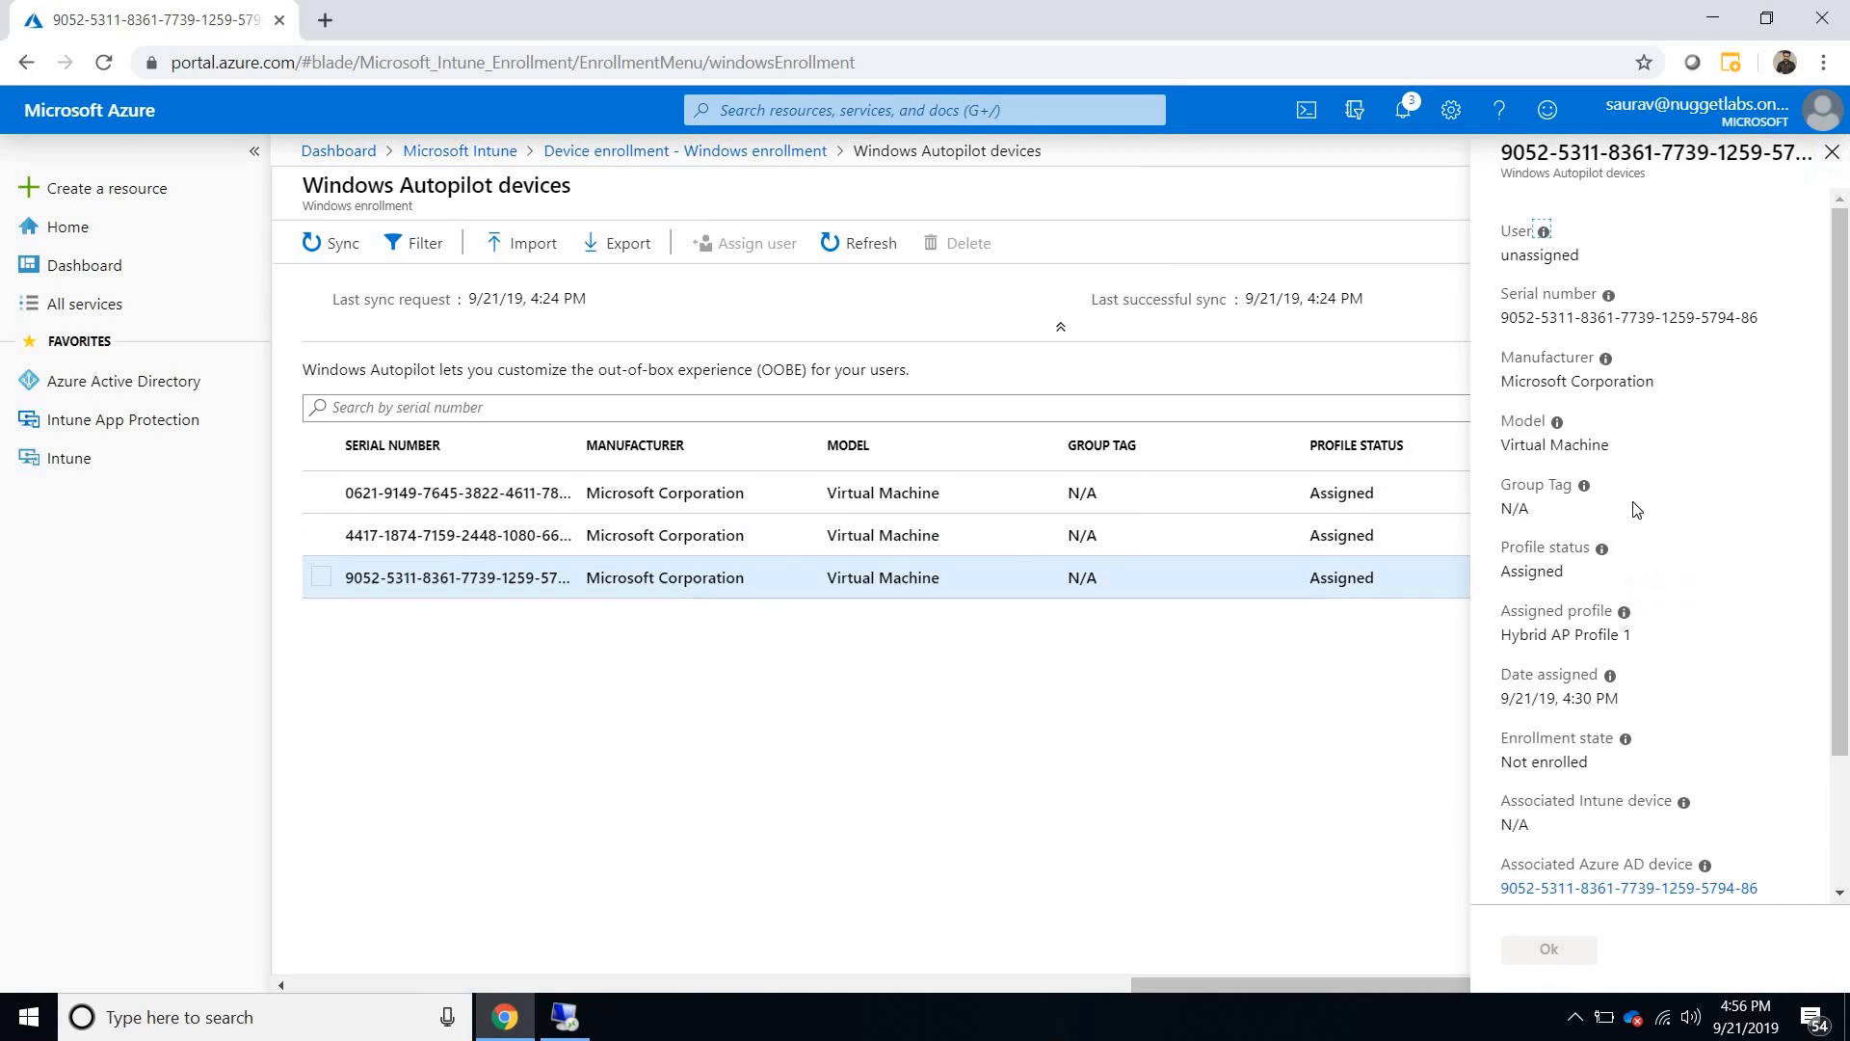
pyautogui.scroll(-2, 1635, 508)
pyautogui.scroll(2, 1635, 509)
pyautogui.click(1831, 156)
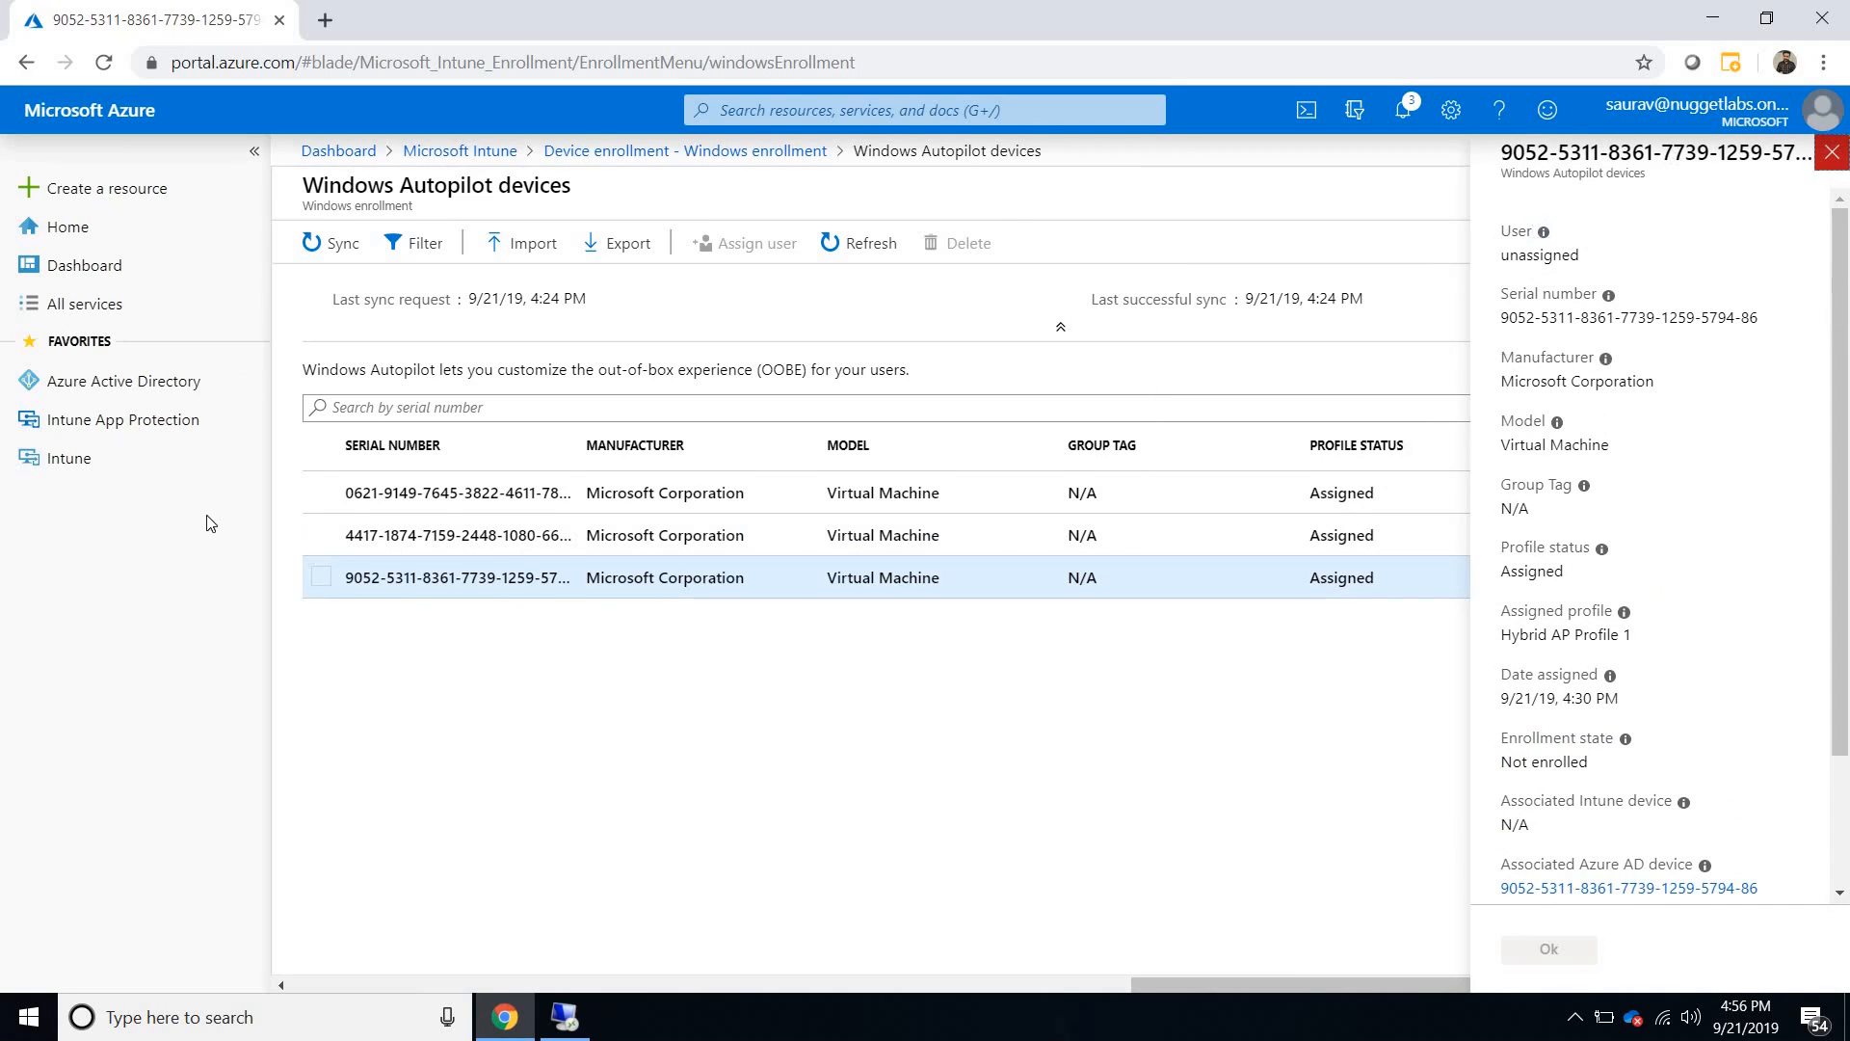
# - Assign the demo user to the last Autopilot device in the list and save the assignment
pyautogui.click(320, 578)
pyautogui.click(757, 242)
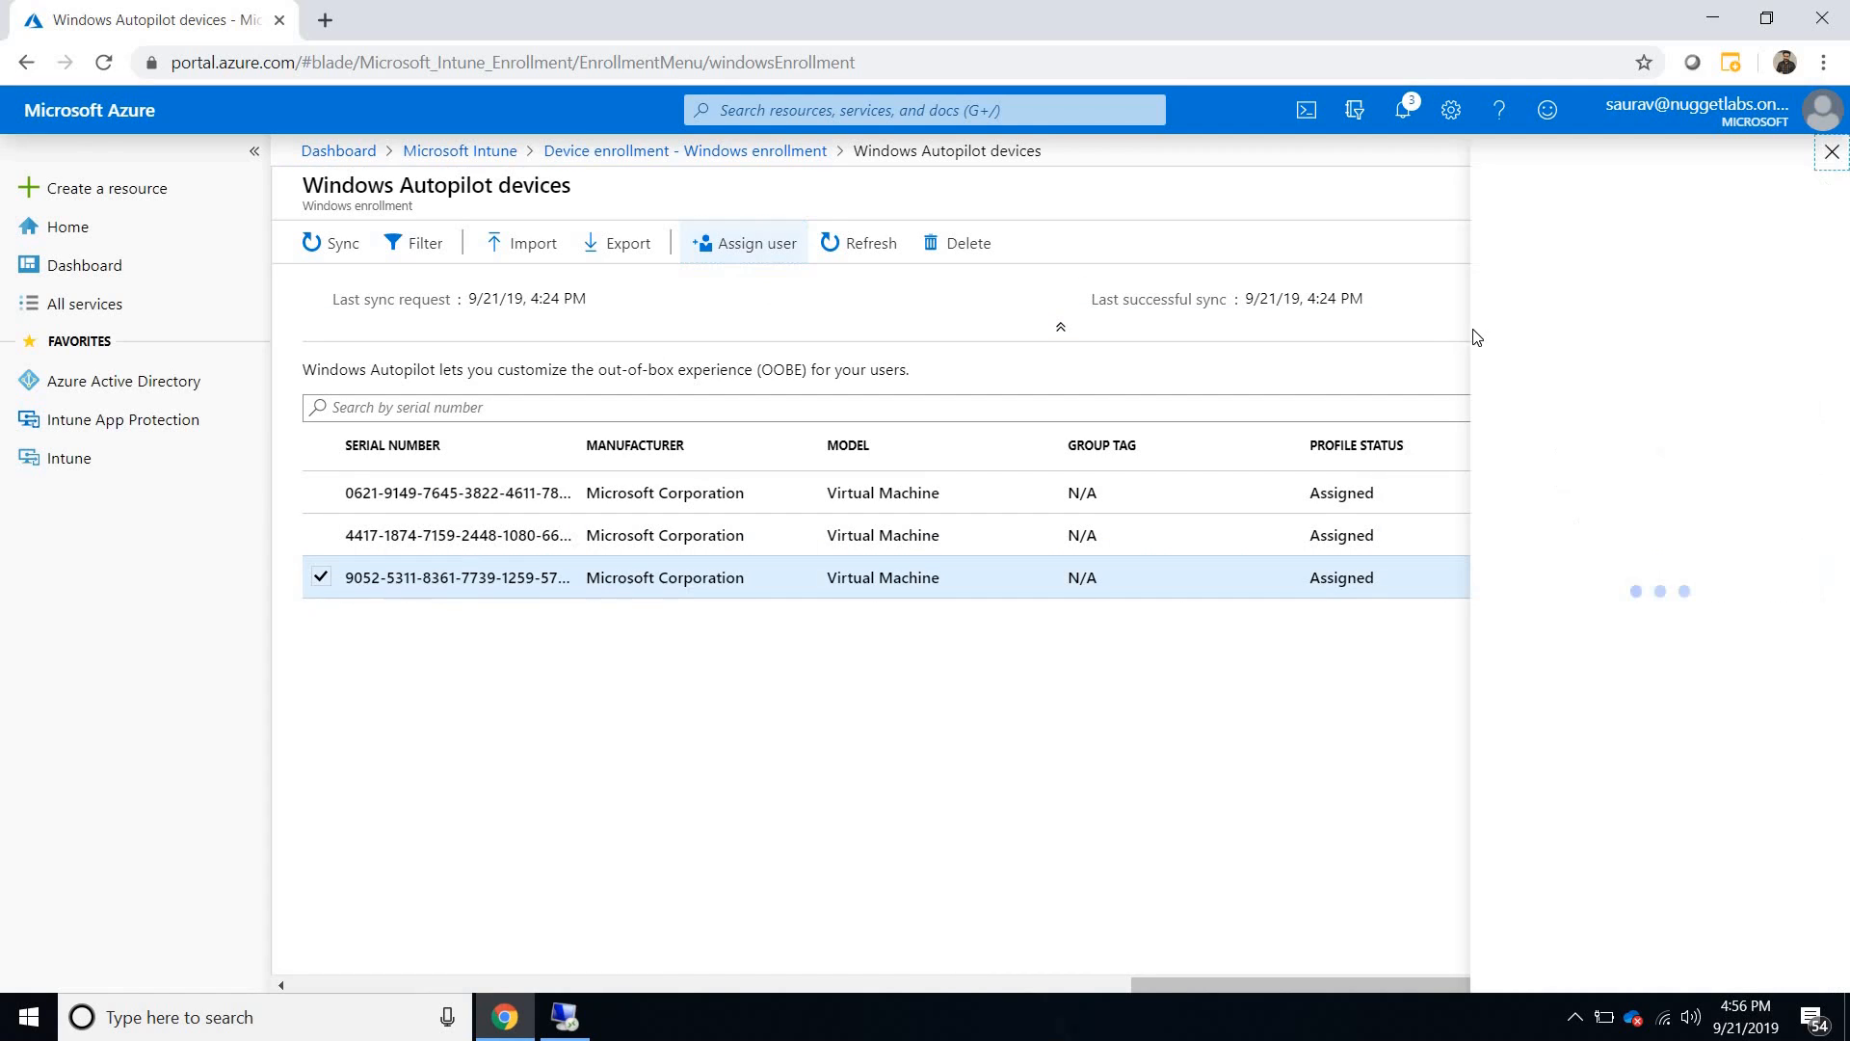
pyautogui.click(1533, 255)
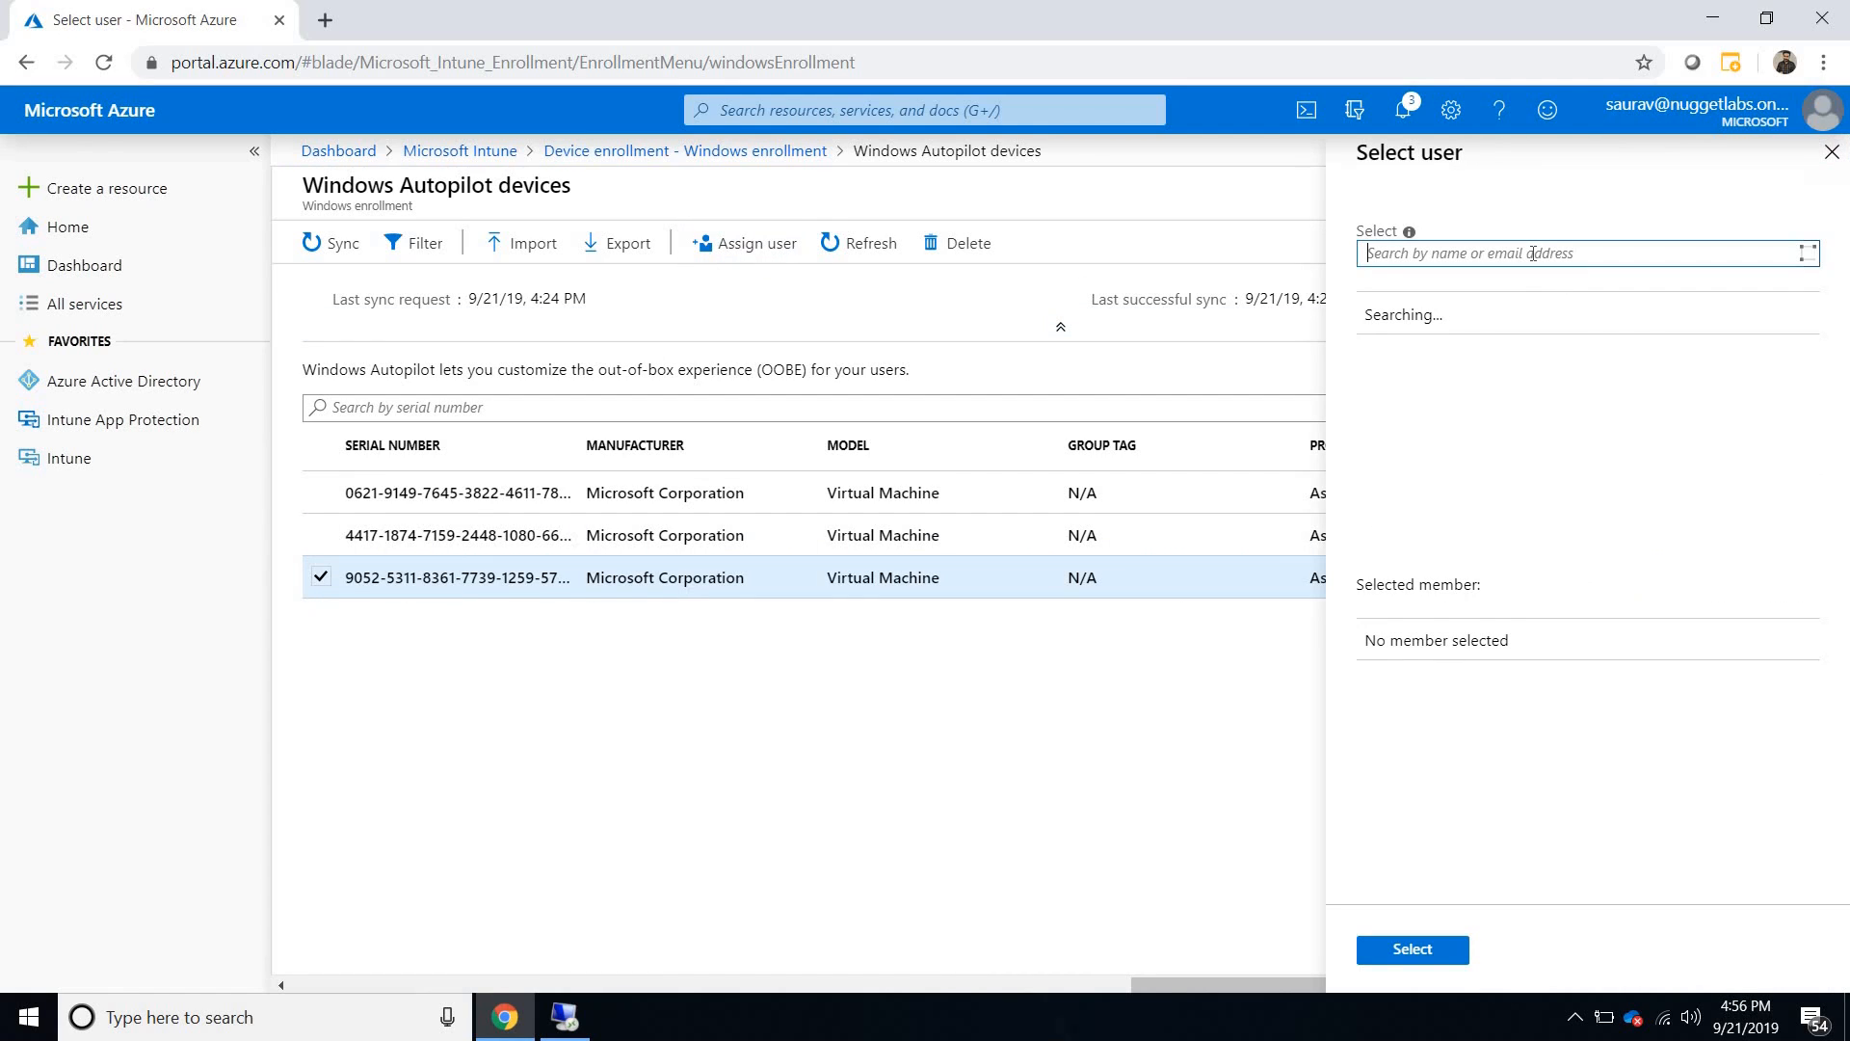
pyautogui.write('tom')
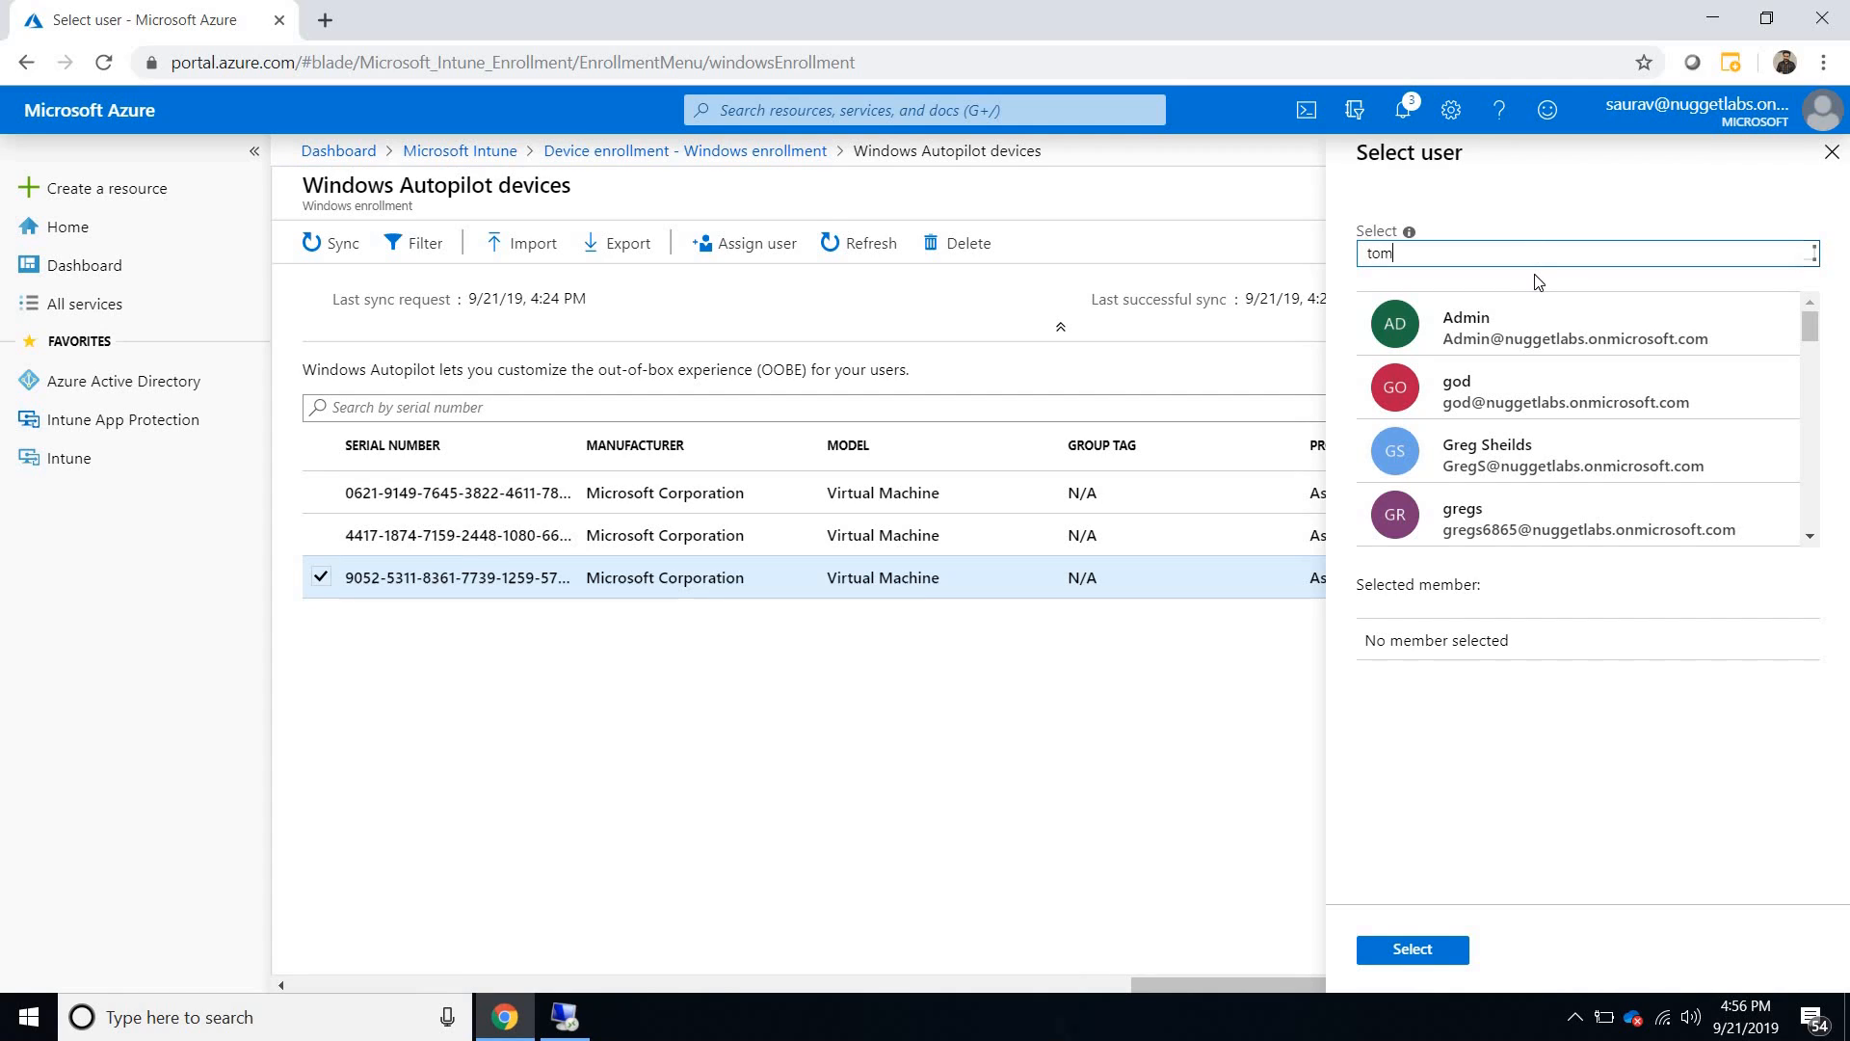
pyautogui.click(1523, 330)
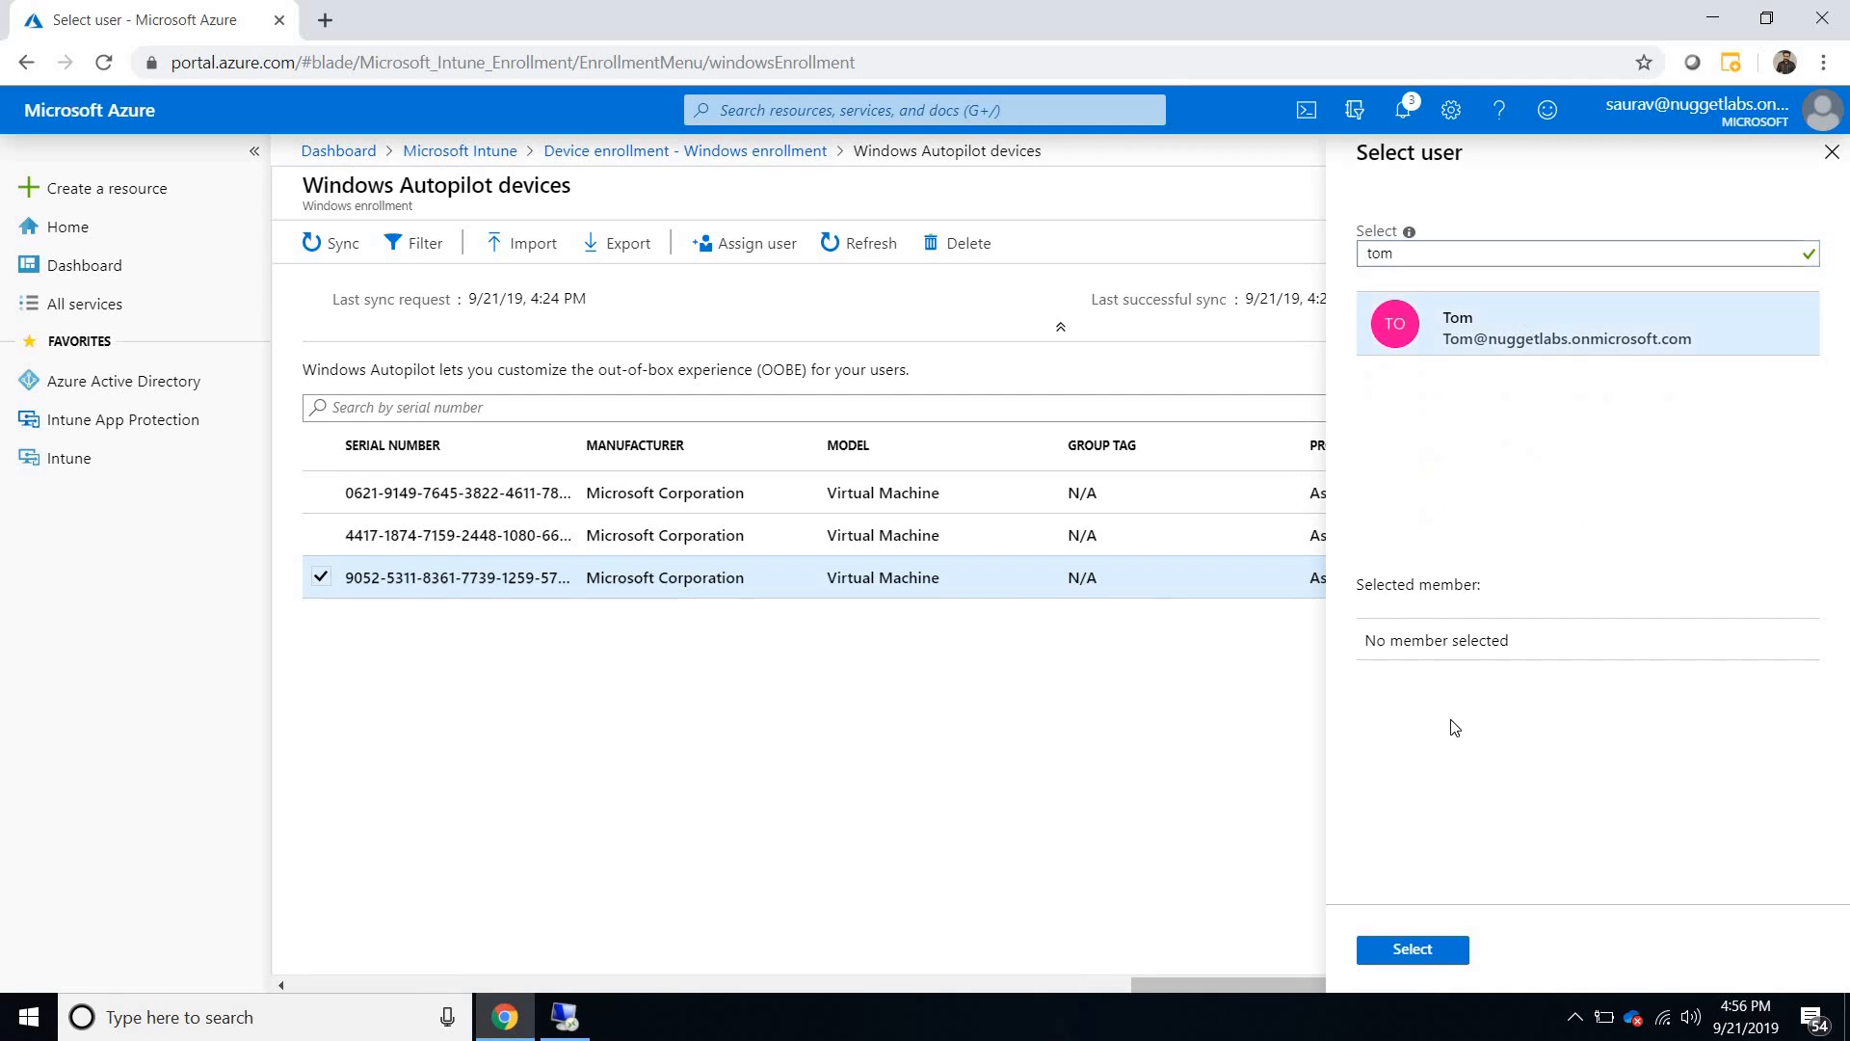
pyautogui.click(1413, 950)
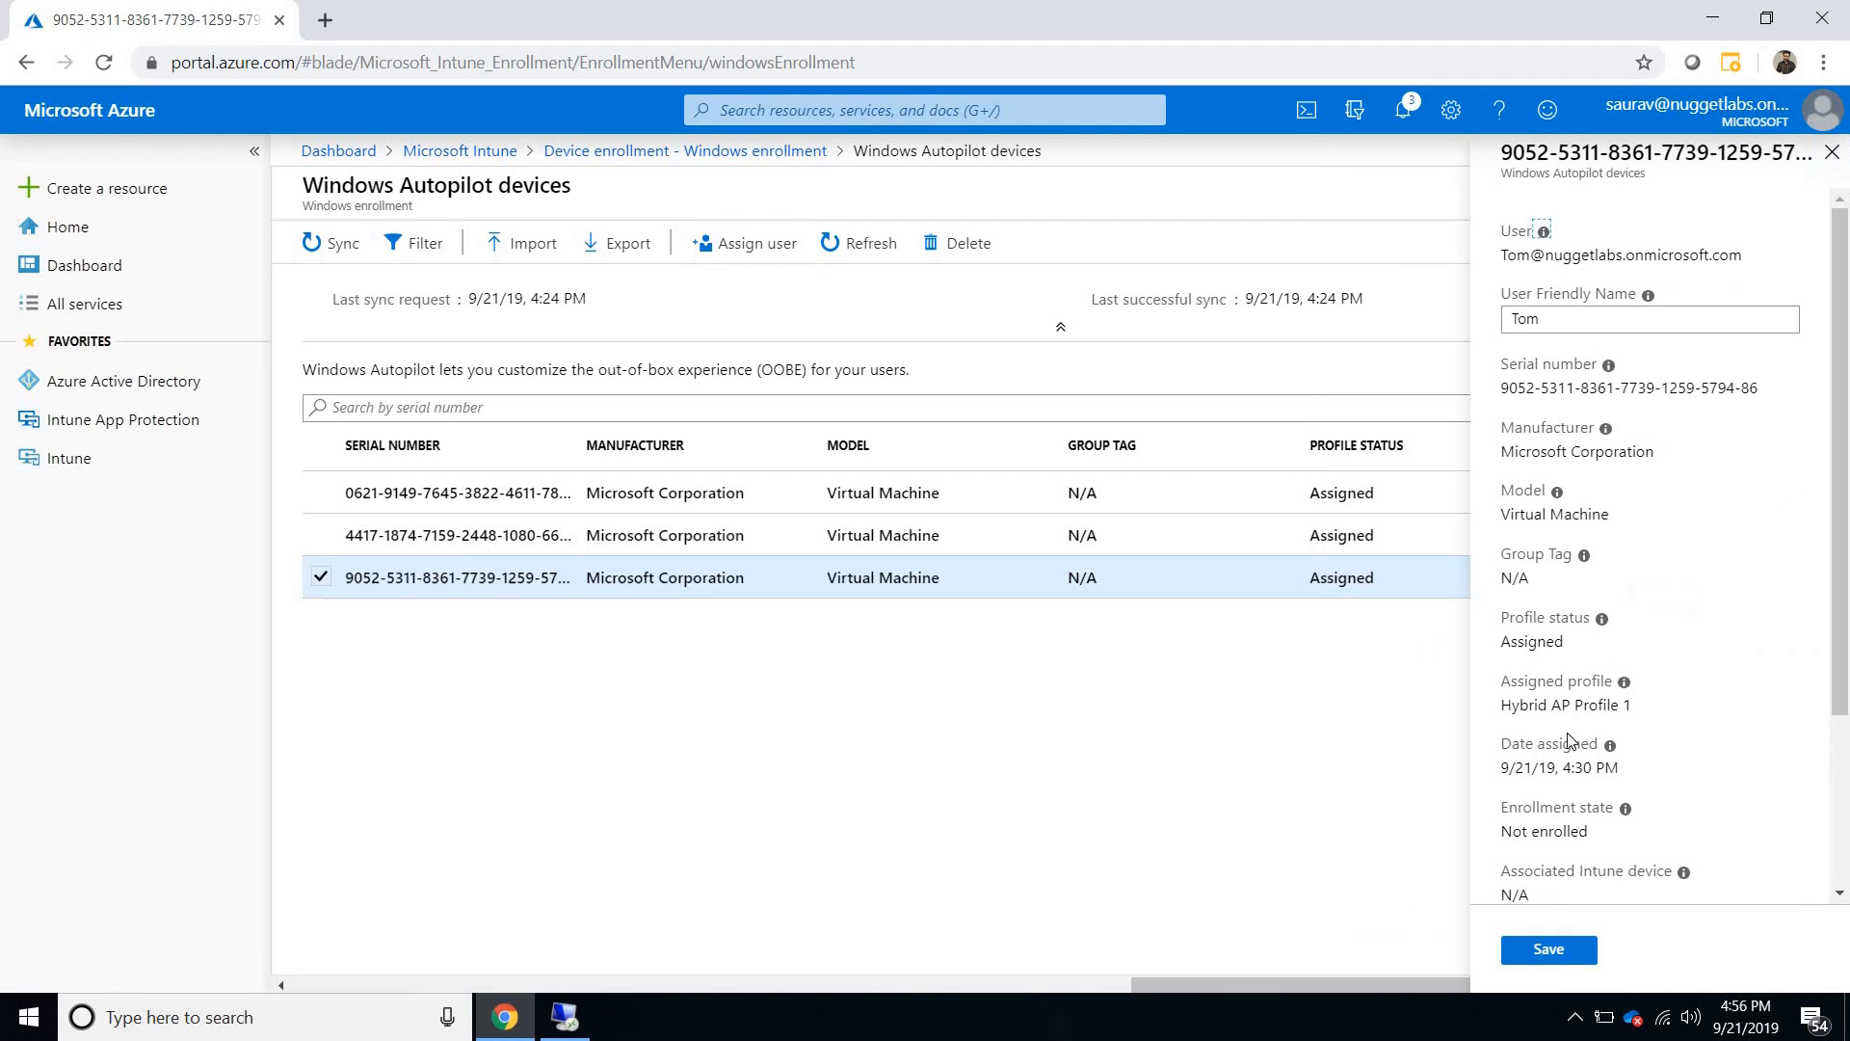
pyautogui.scroll(-5, 1526, 971)
pyautogui.click(1524, 962)
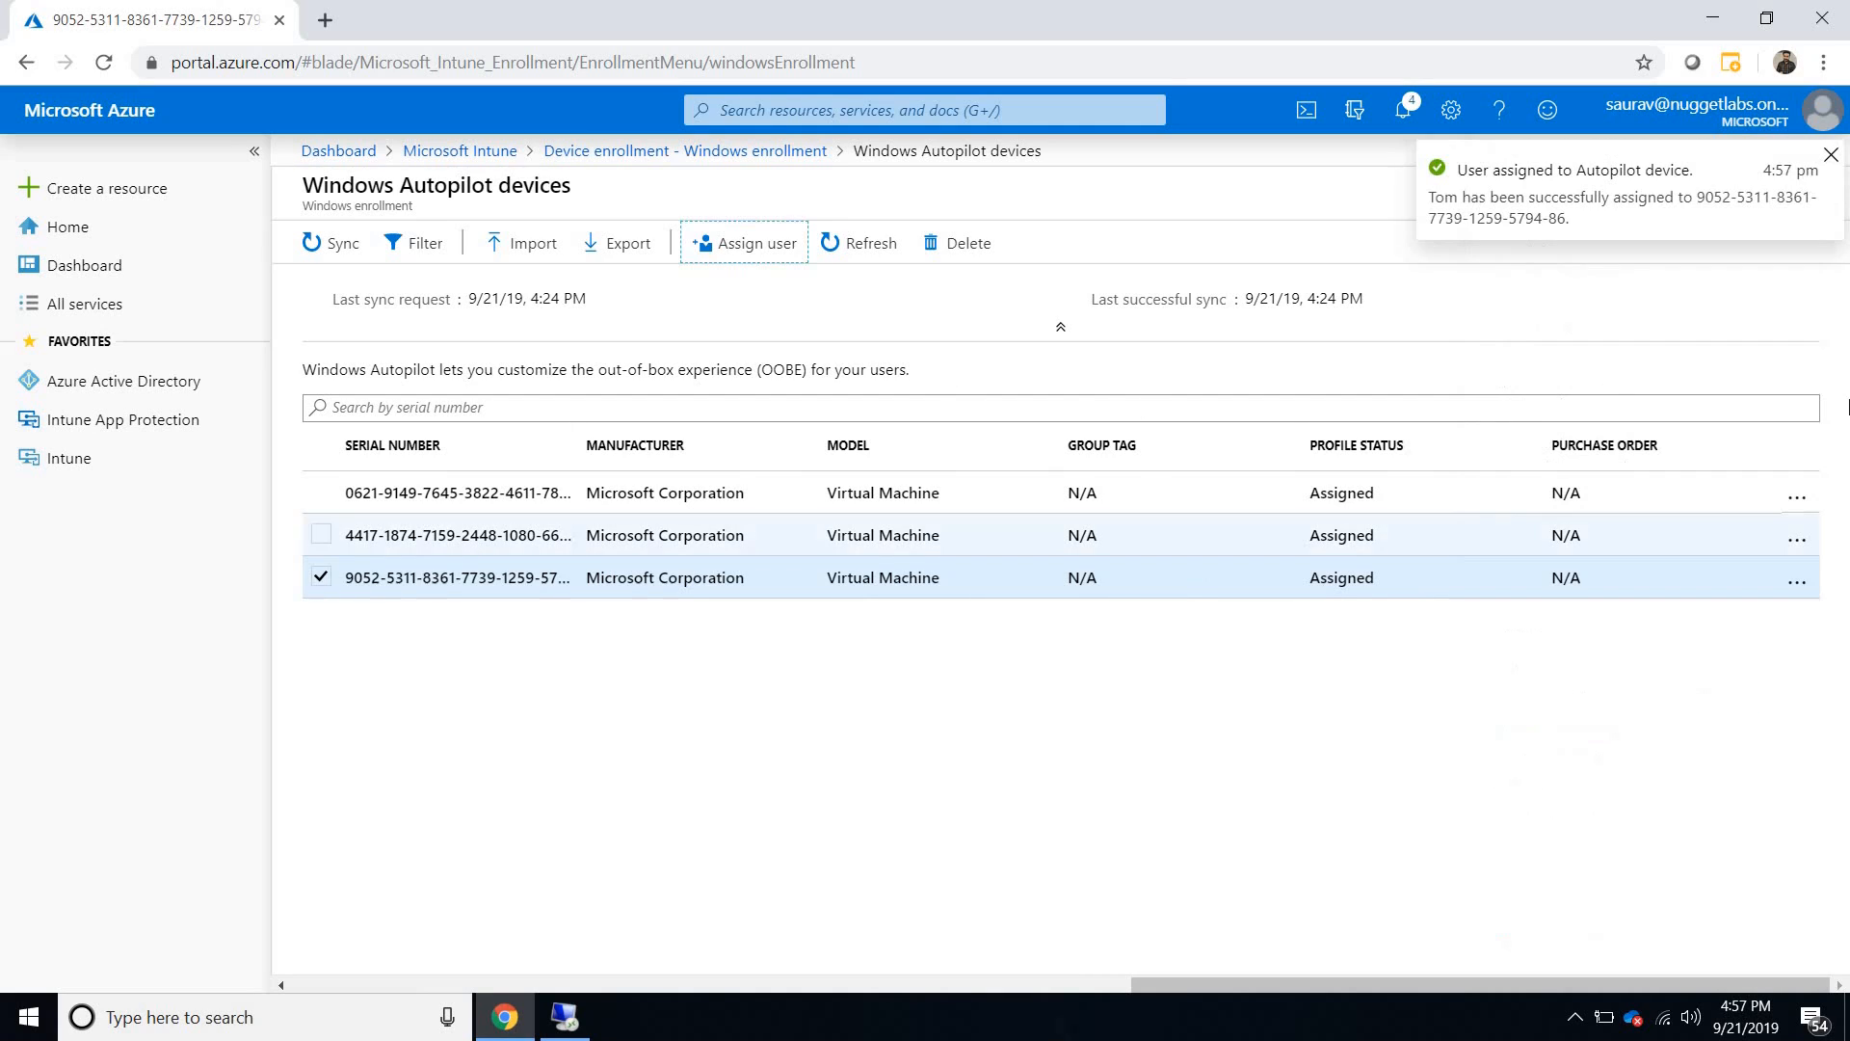
pyautogui.click(1833, 164)
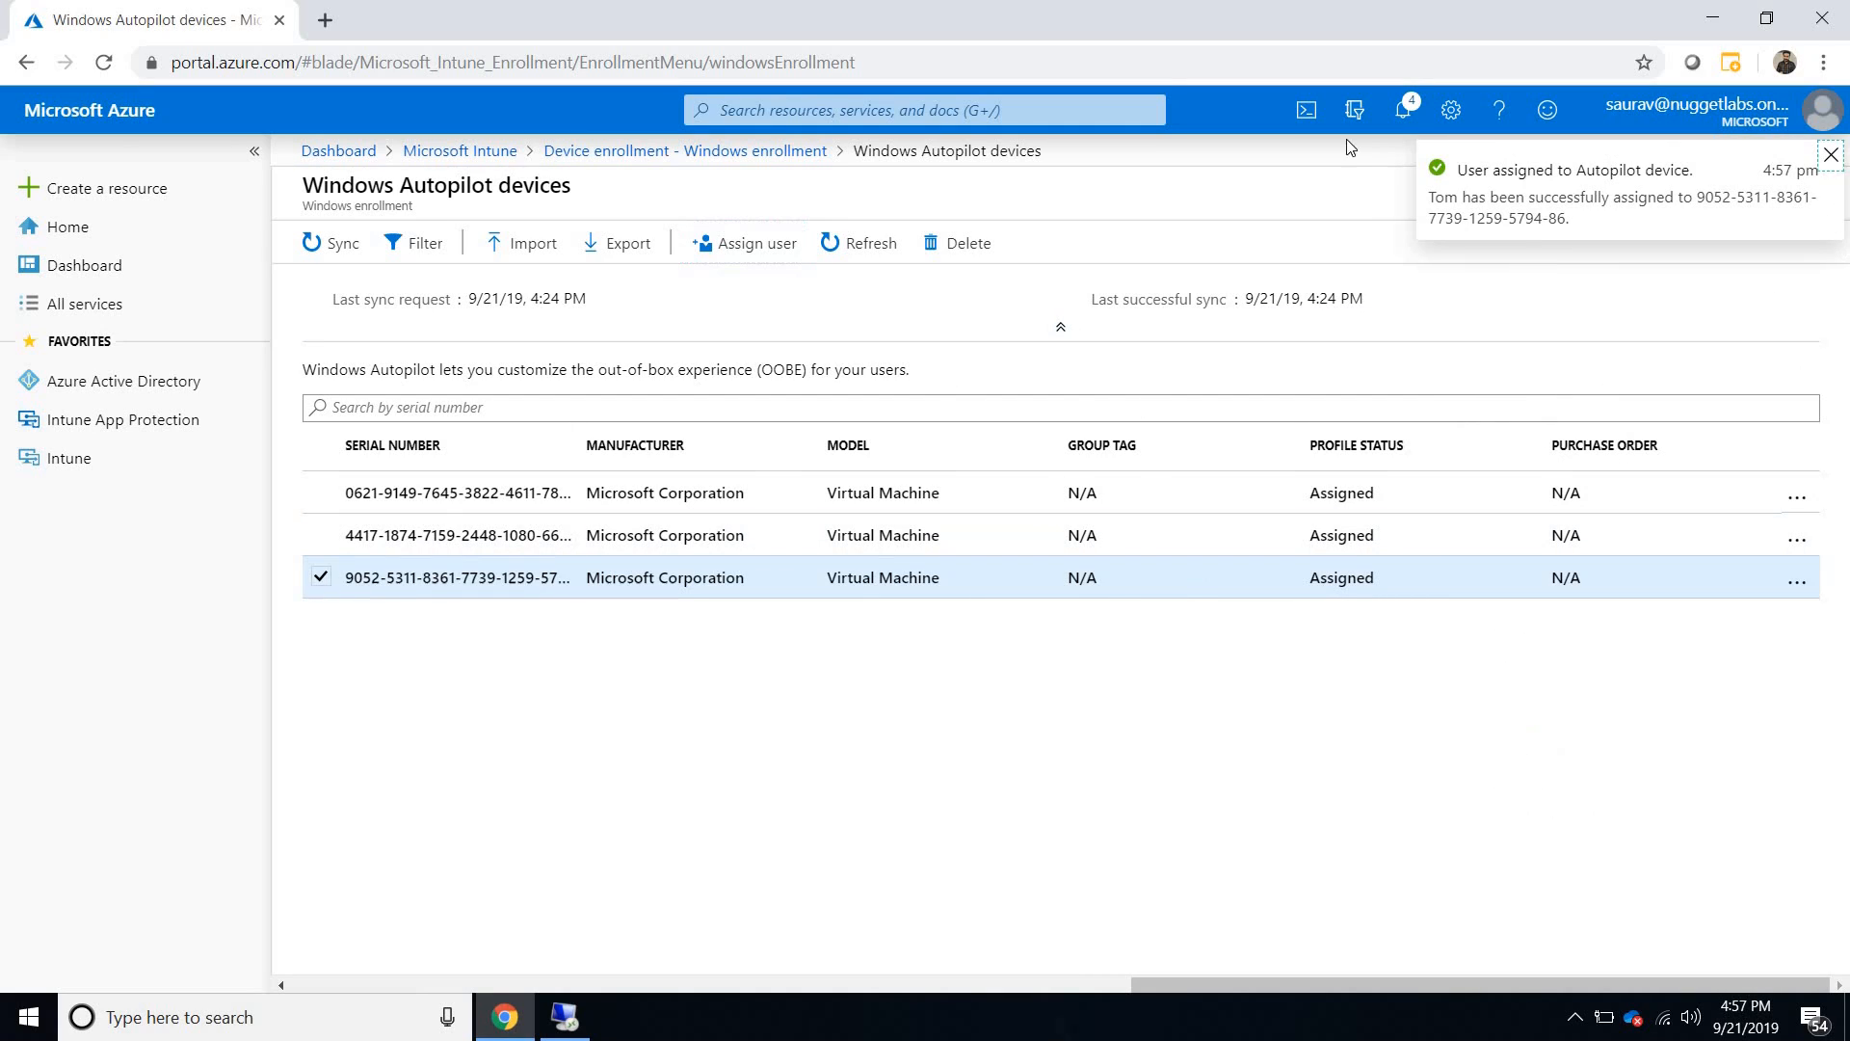
# - Open the Azure AD devices list in Intune and filter it to a date range of 7 days
pyautogui.click(482, 151)
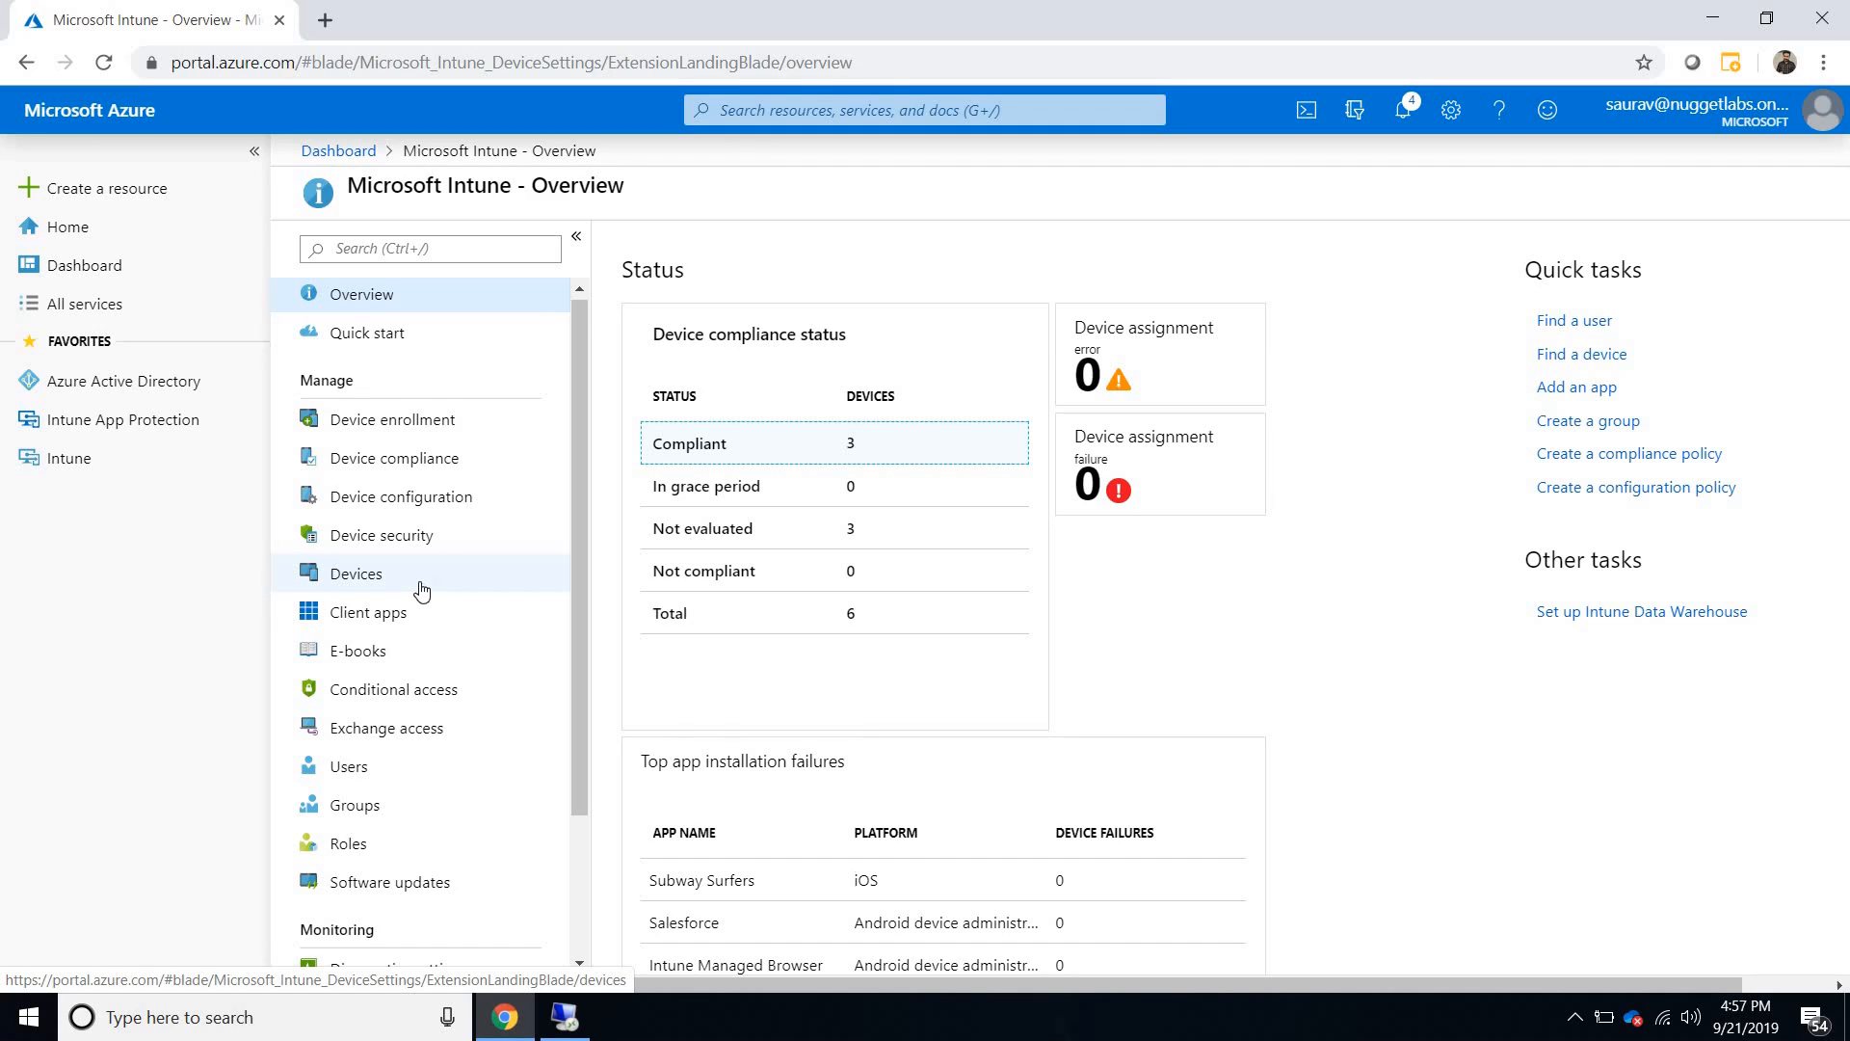
pyautogui.click(421, 590)
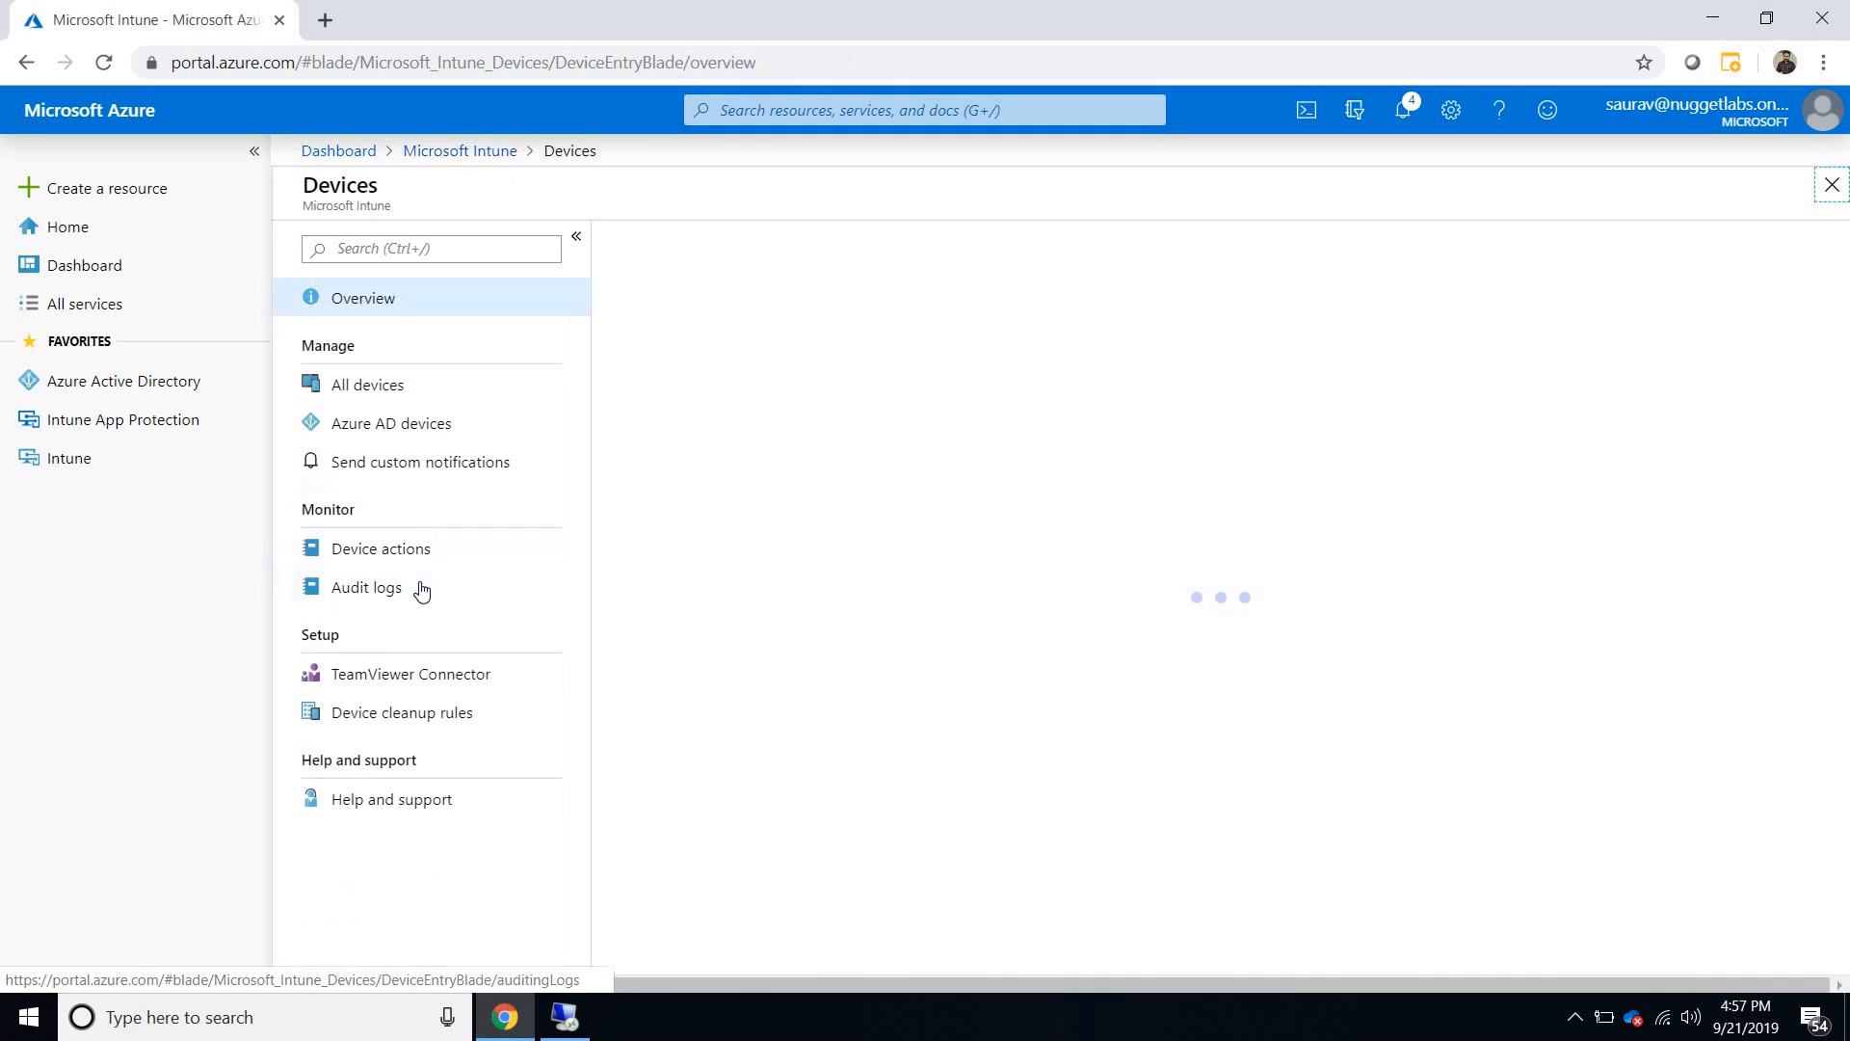
pyautogui.click(399, 431)
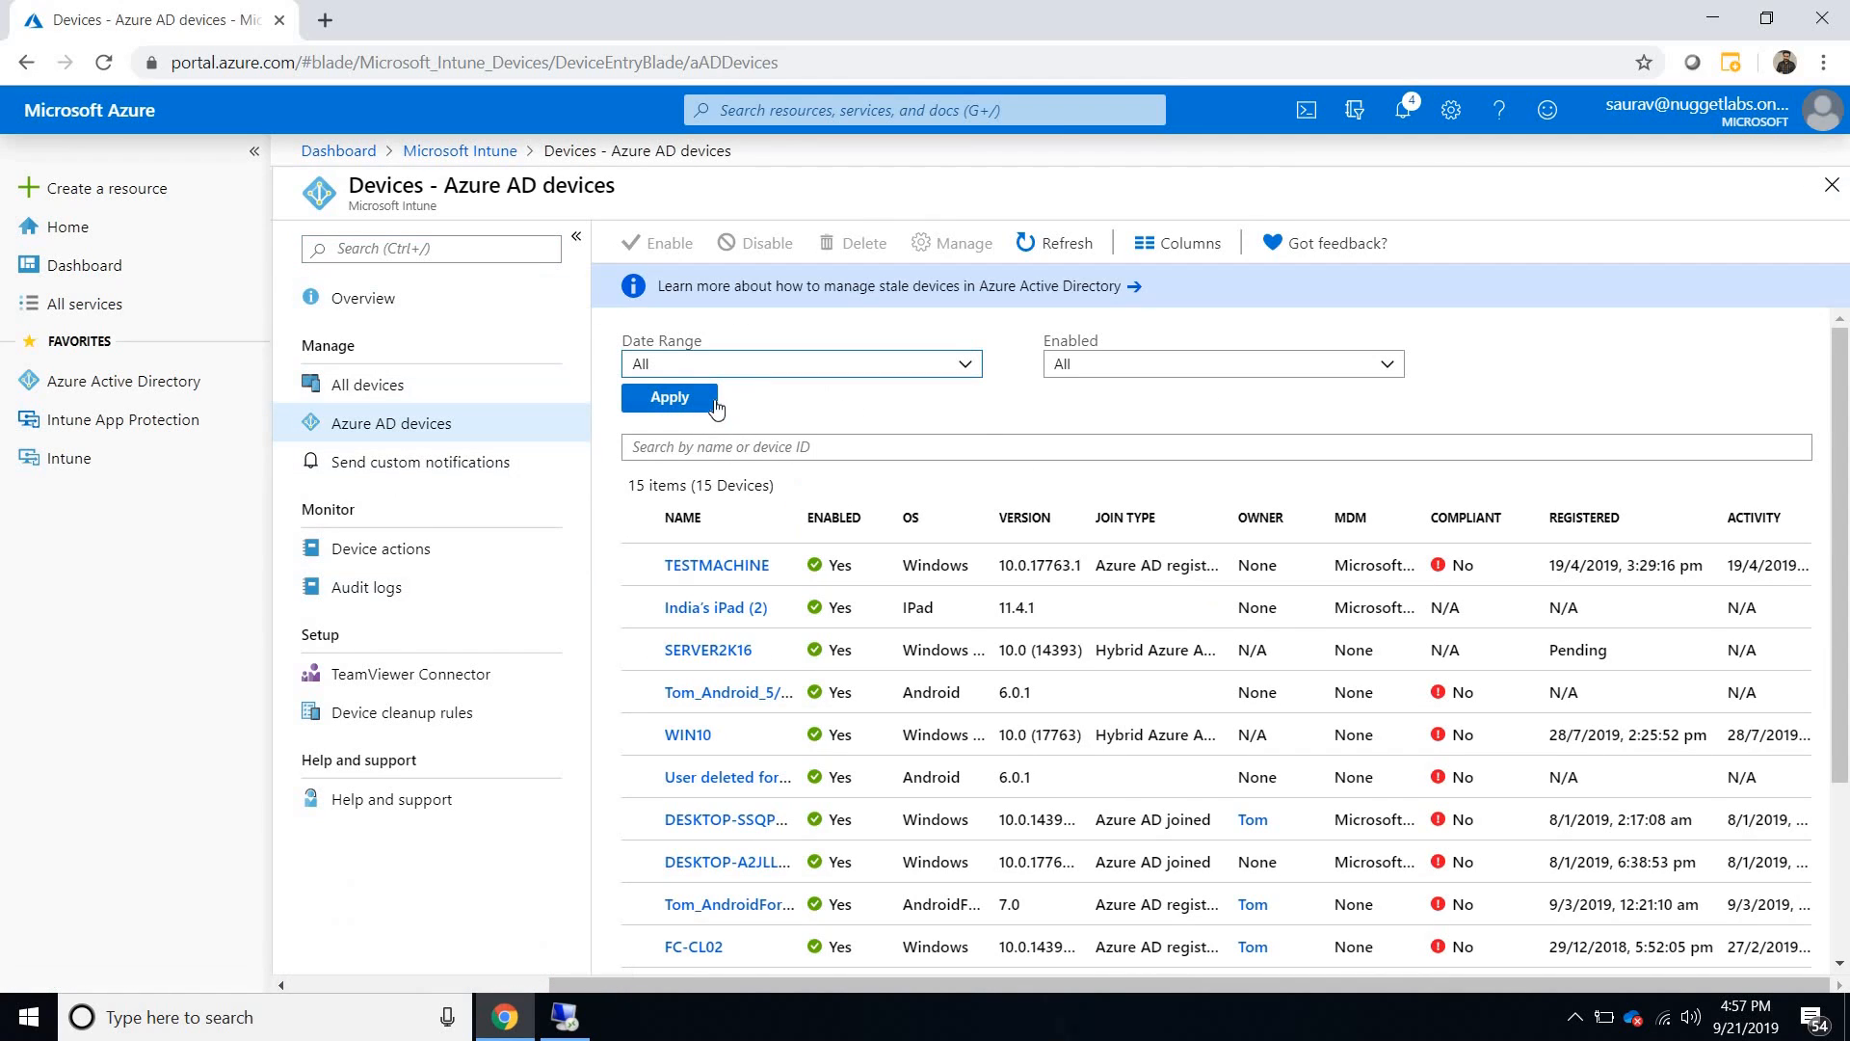
pyautogui.click(718, 364)
pyautogui.click(663, 419)
pyautogui.click(667, 400)
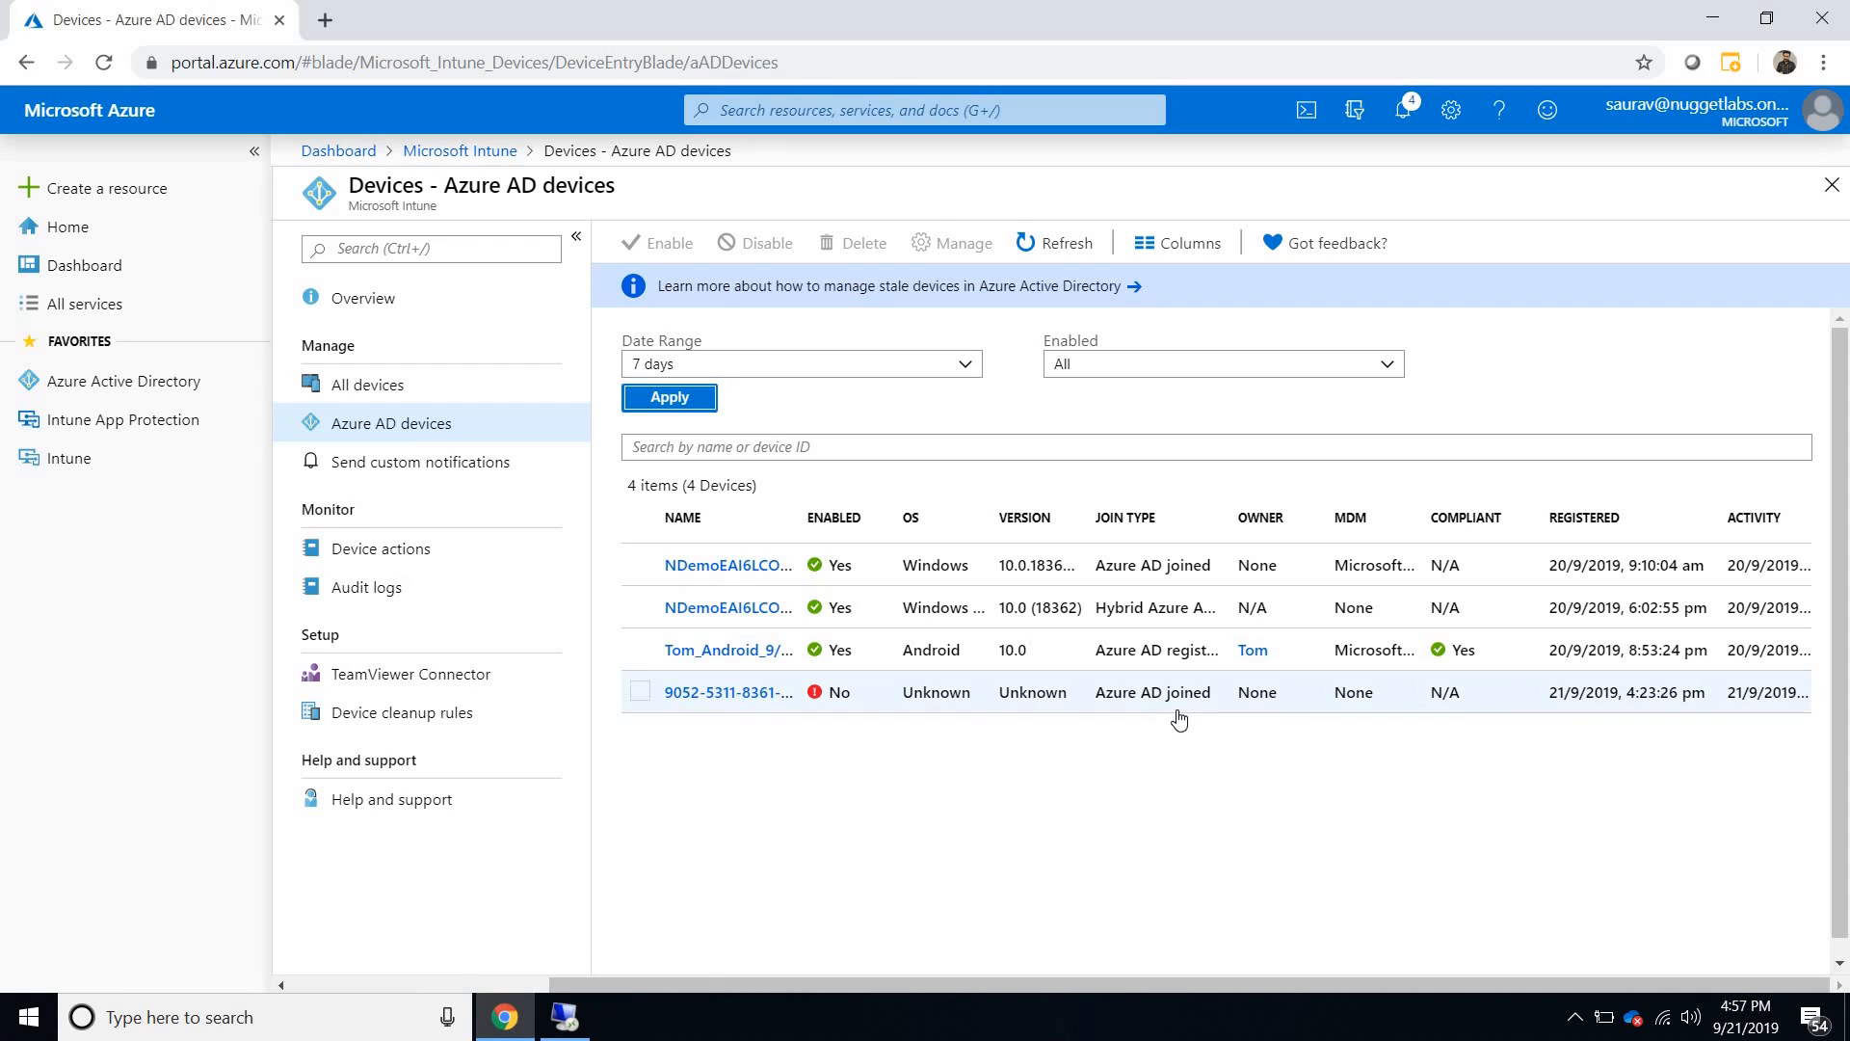
# - Delete every device in Intune's All devices list and close the bulk delete results
pyautogui.click(430, 384)
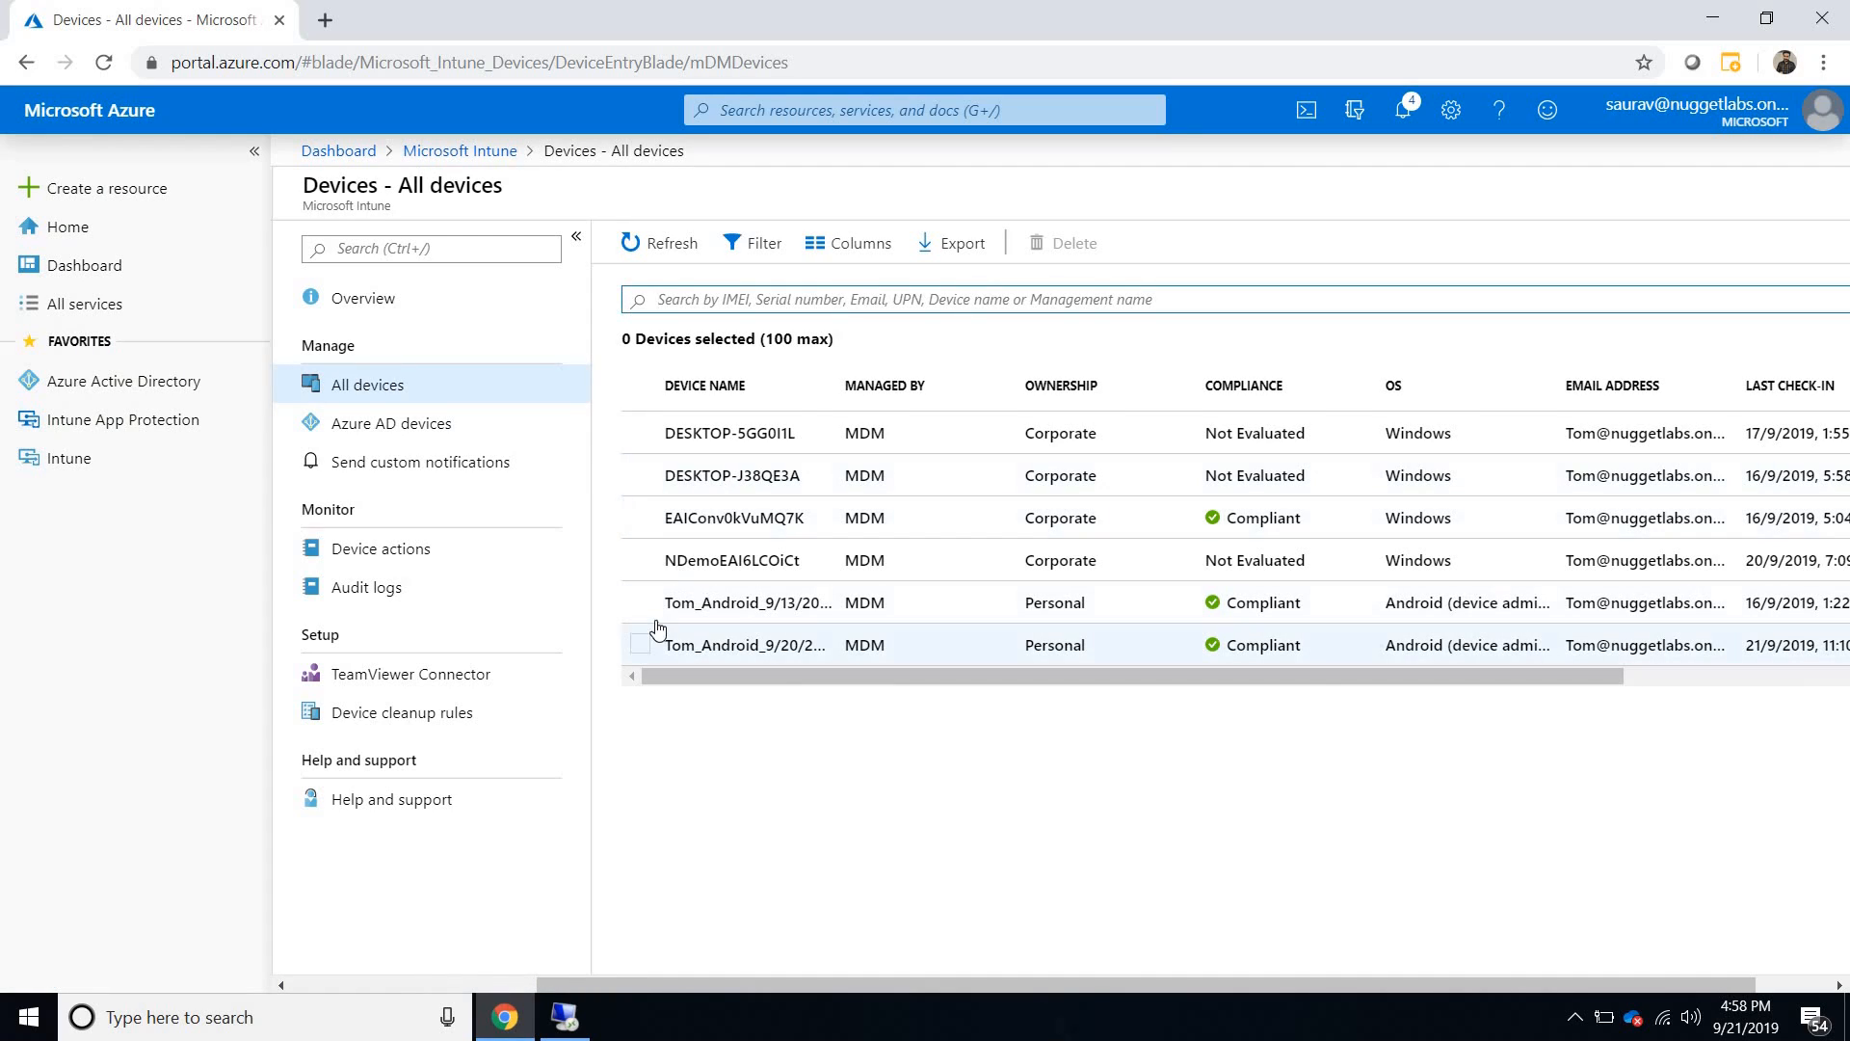
pyautogui.click(640, 603)
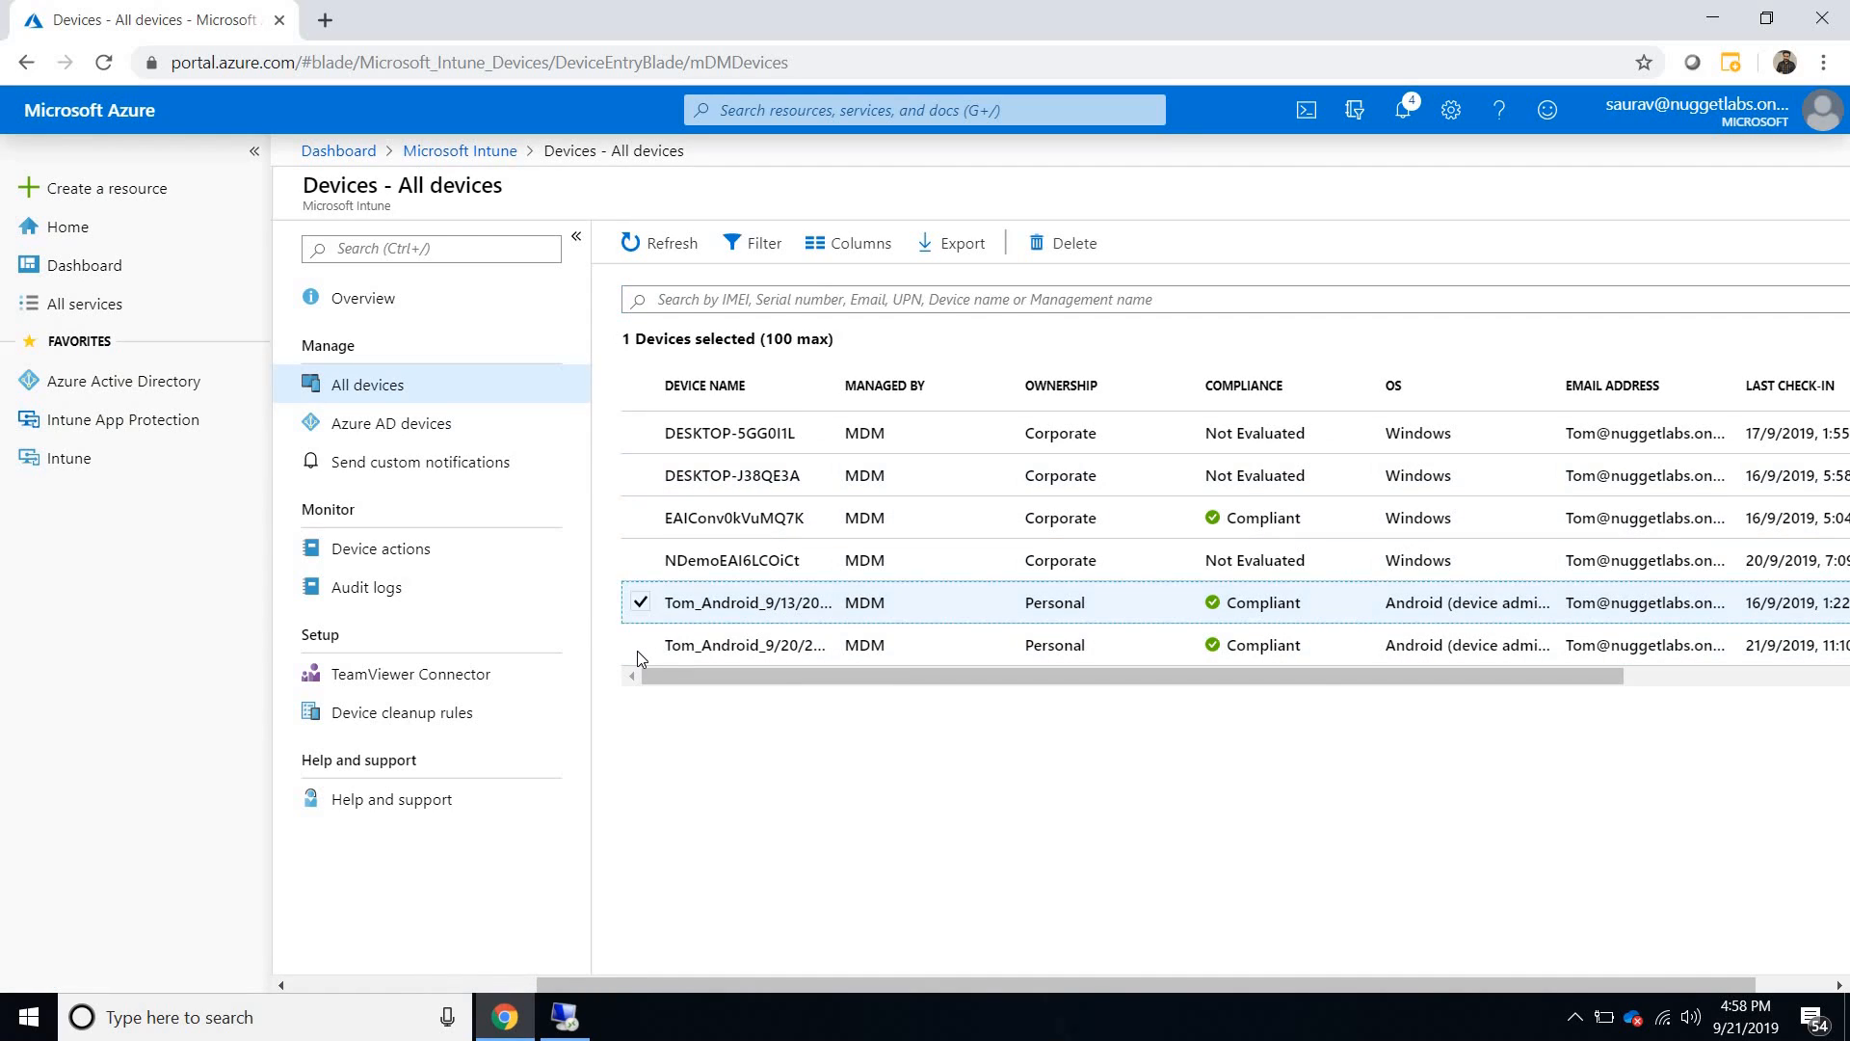
pyautogui.click(640, 645)
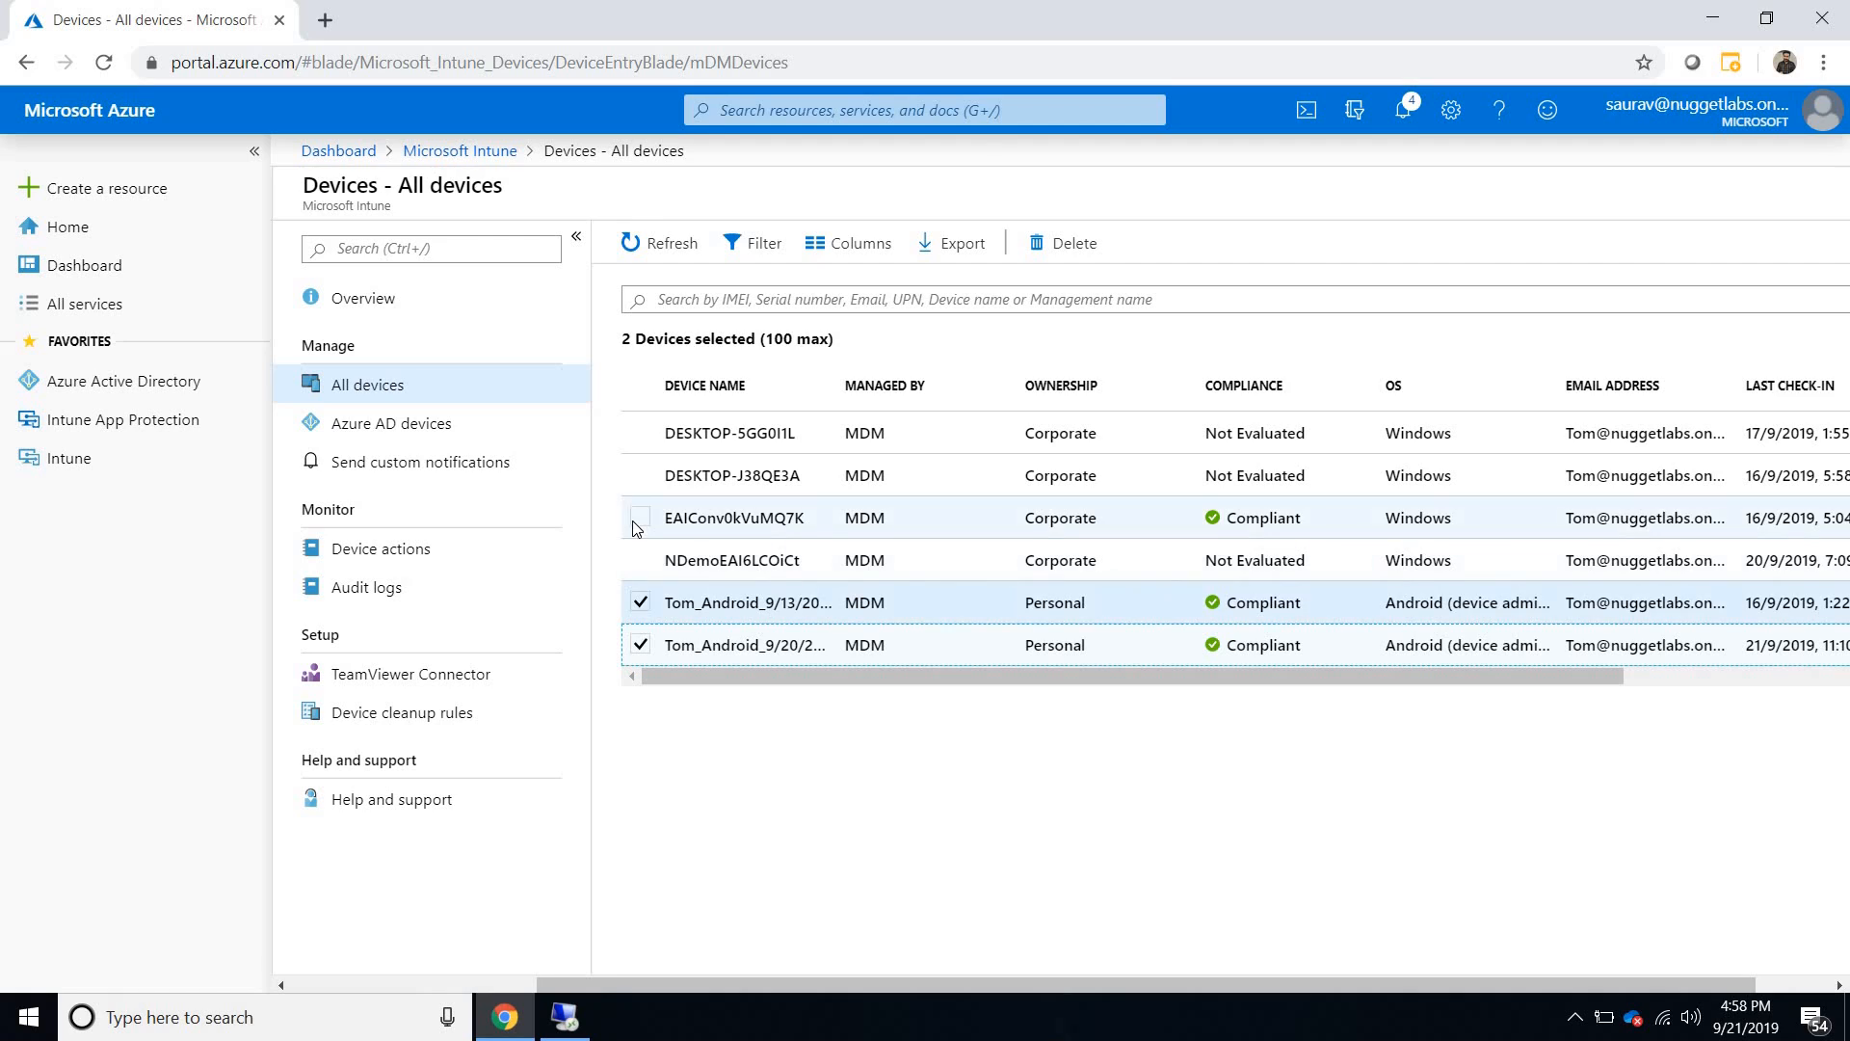
pyautogui.click(640, 517)
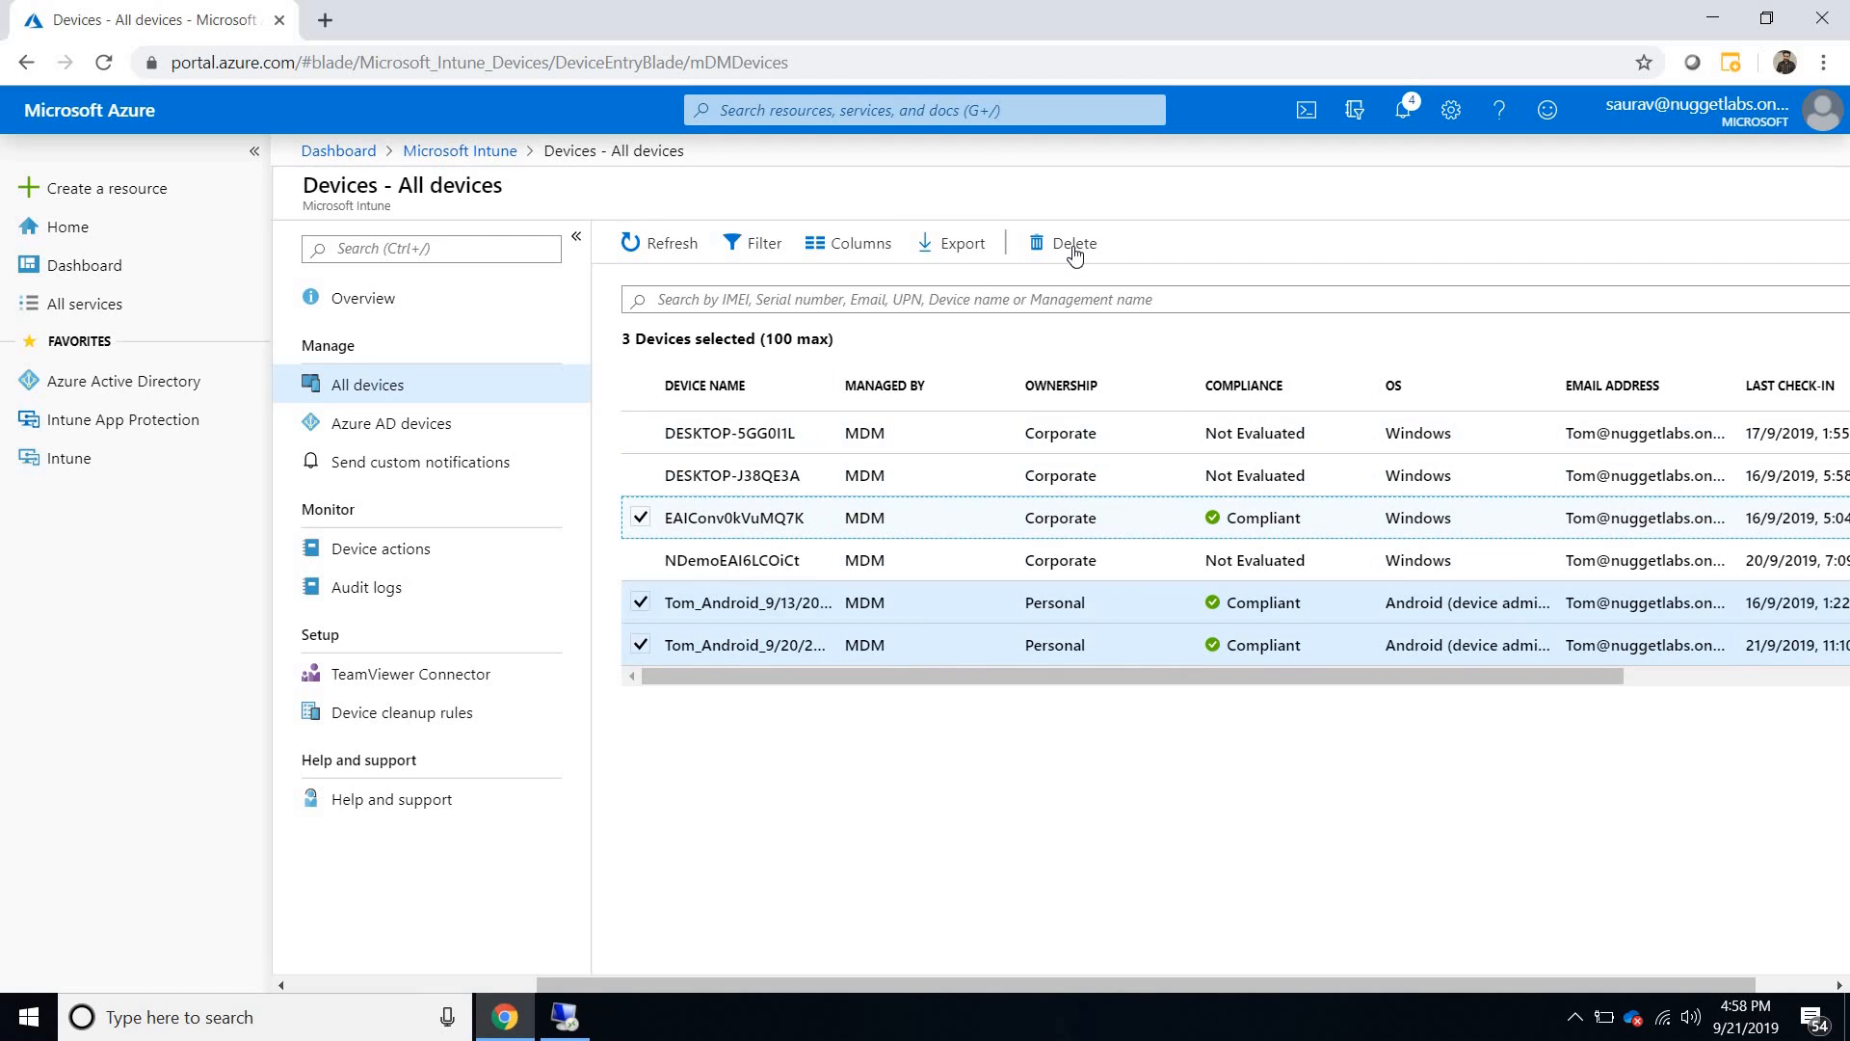
pyautogui.click(640, 433)
pyautogui.click(639, 475)
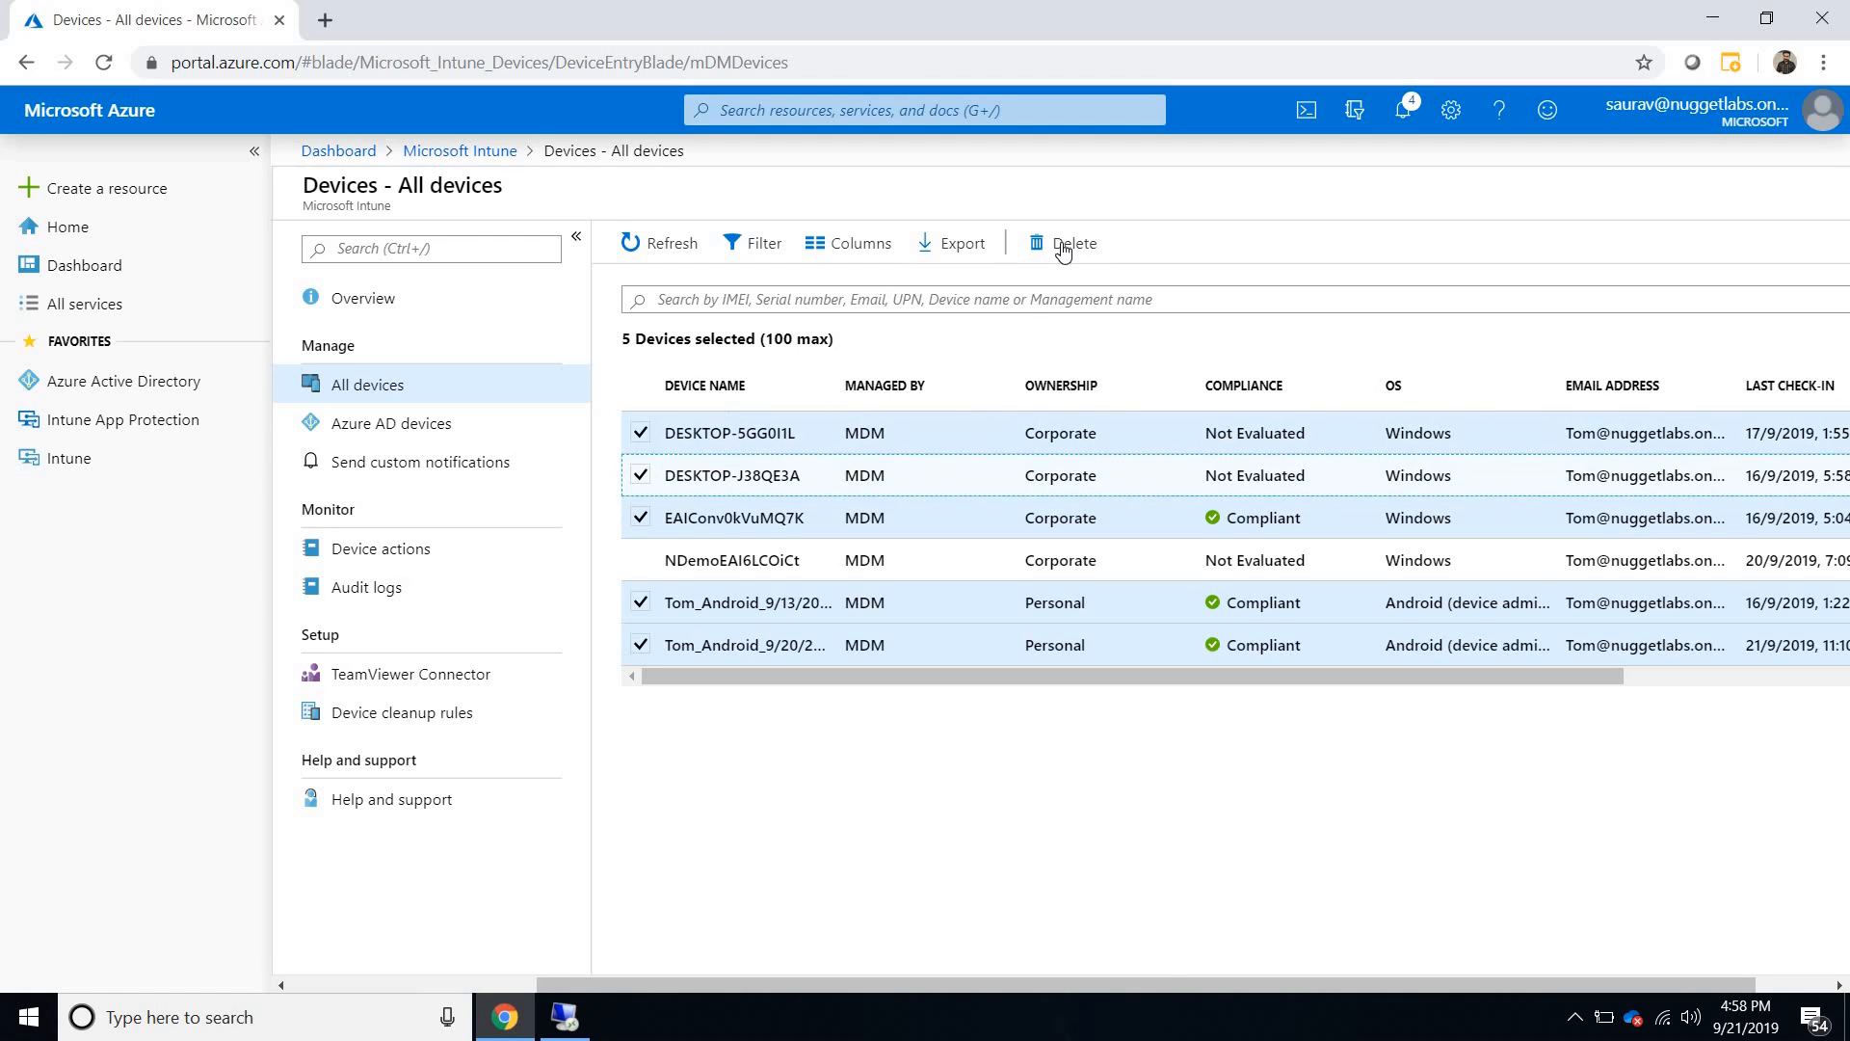
pyautogui.click(640, 560)
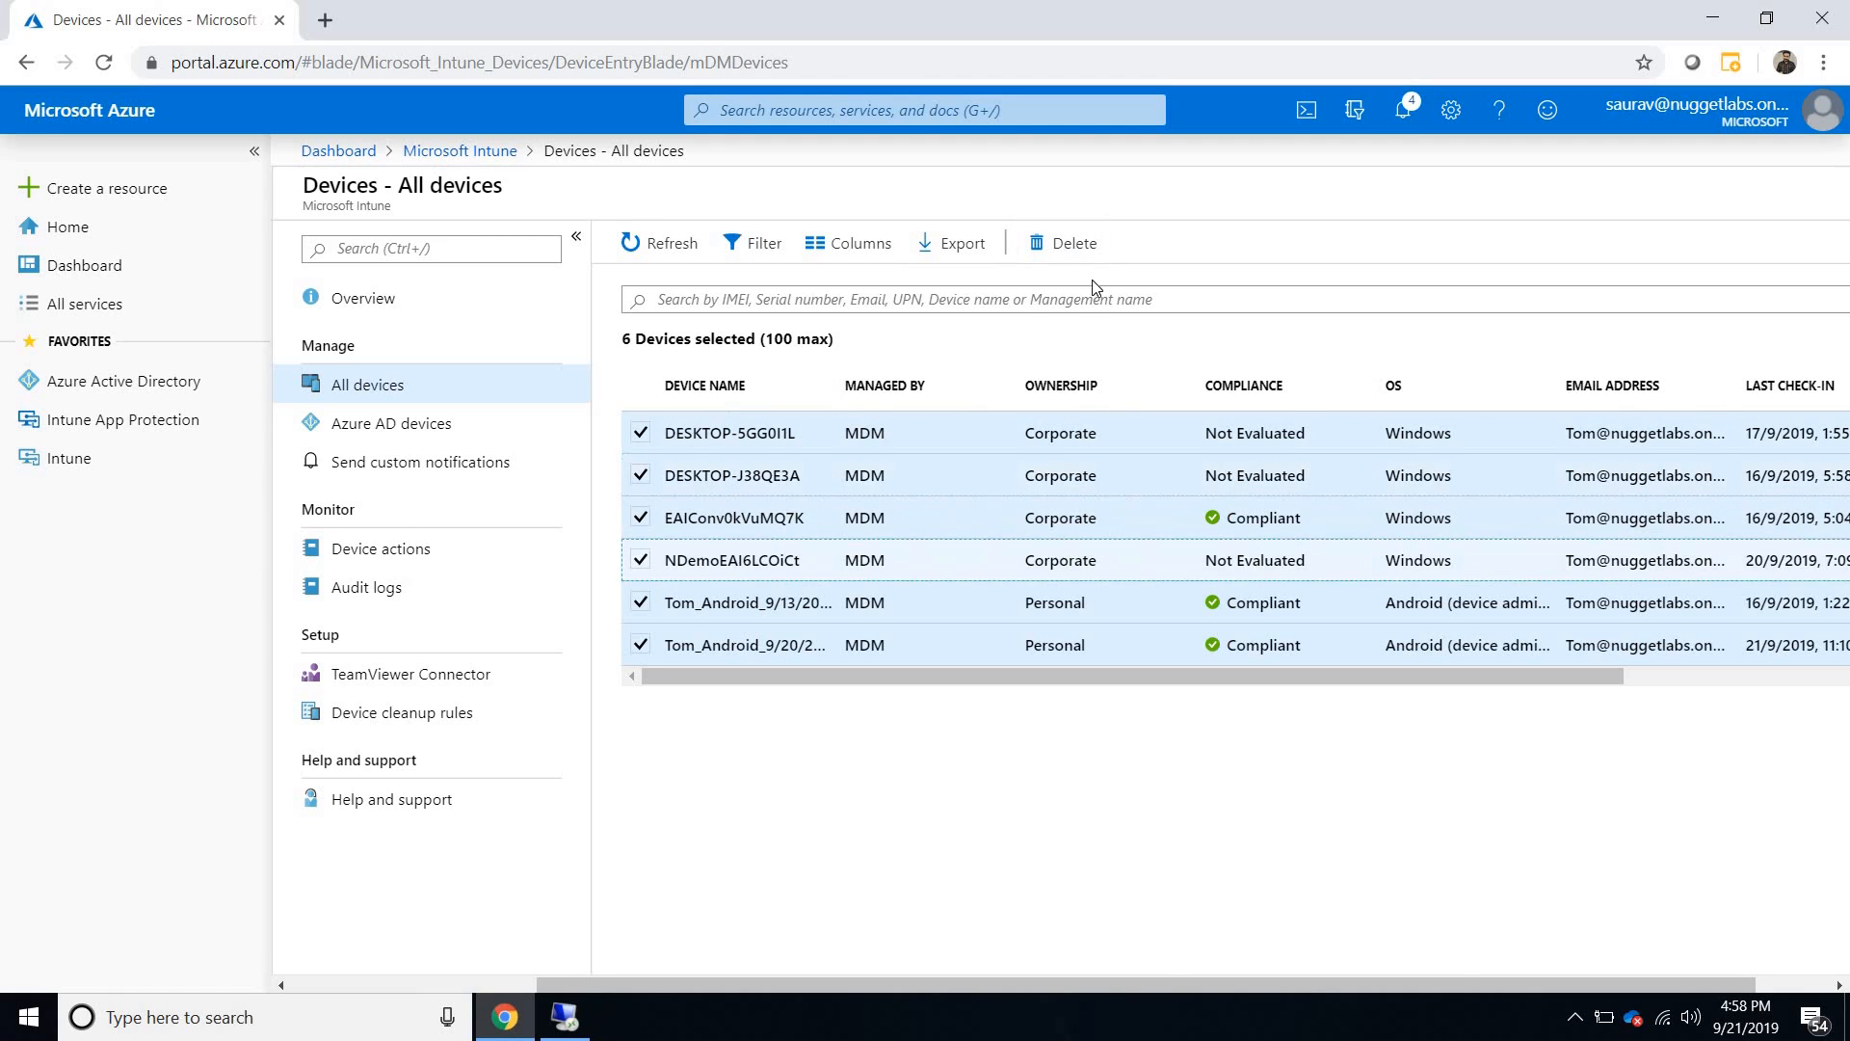
pyautogui.click(1075, 245)
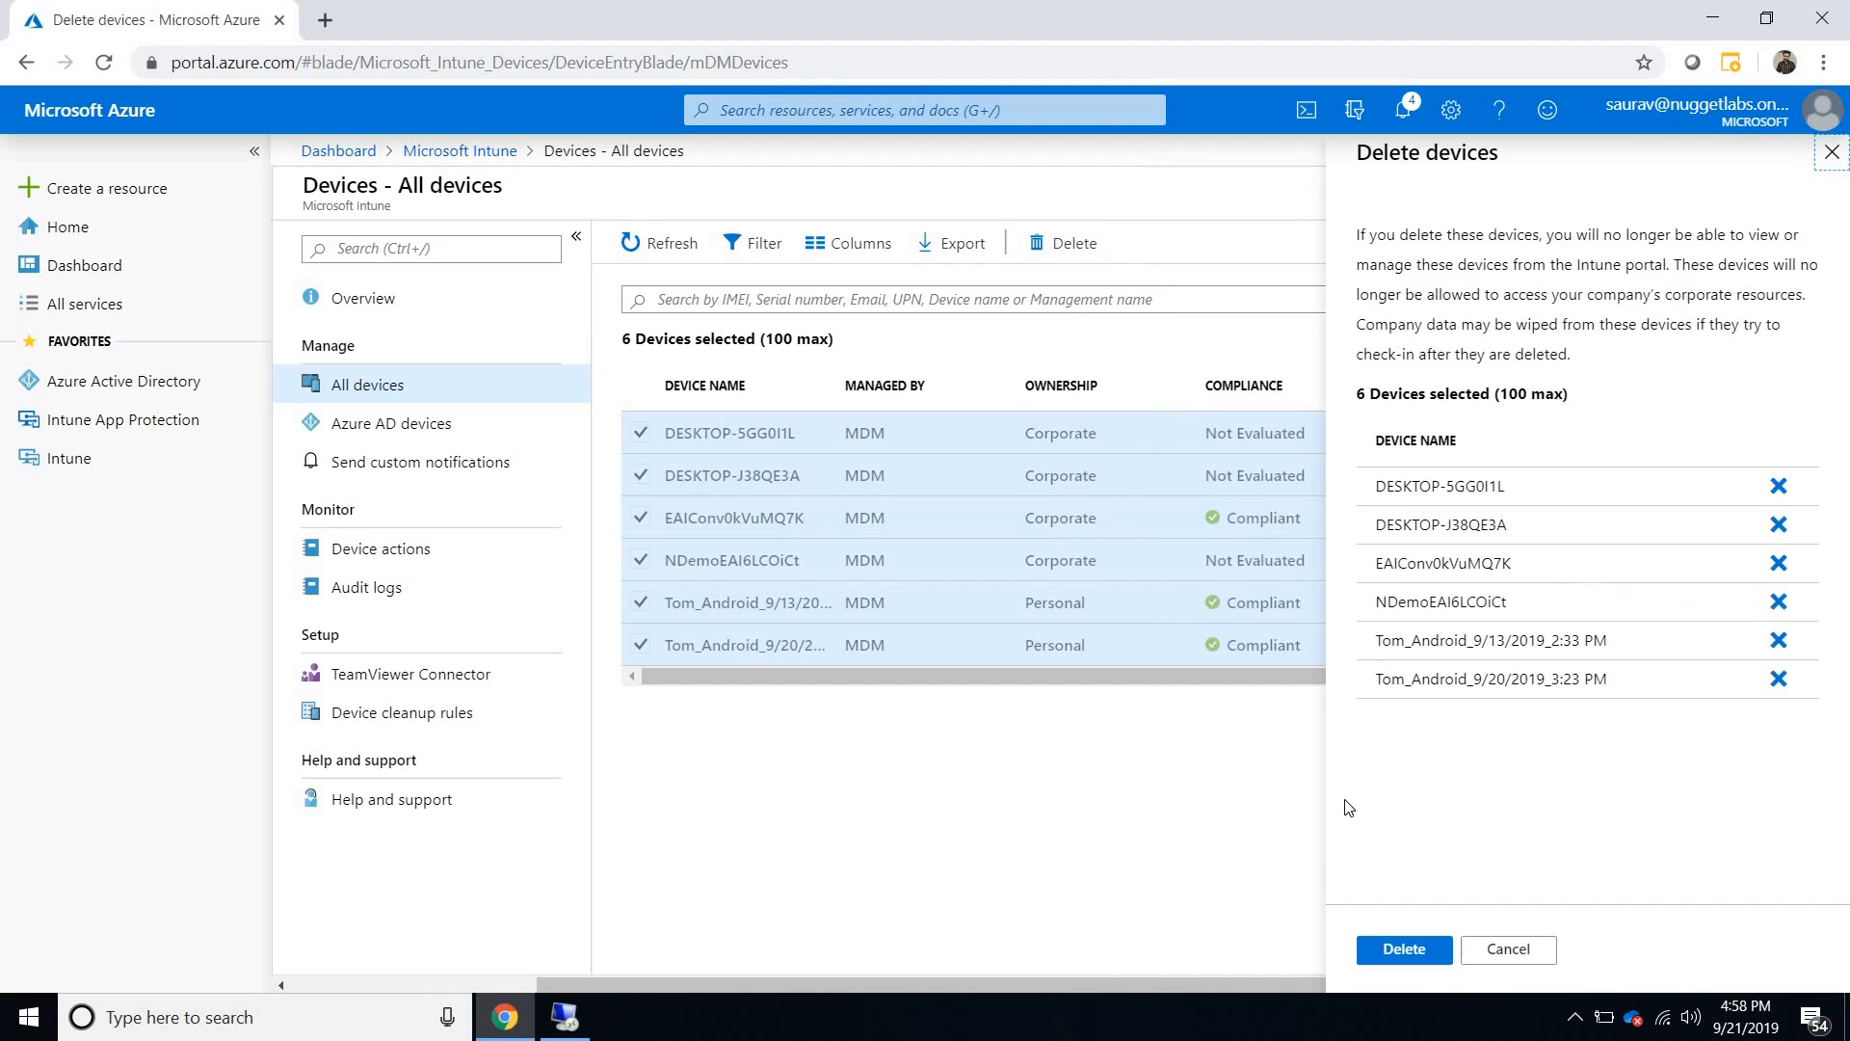
pyautogui.click(1387, 950)
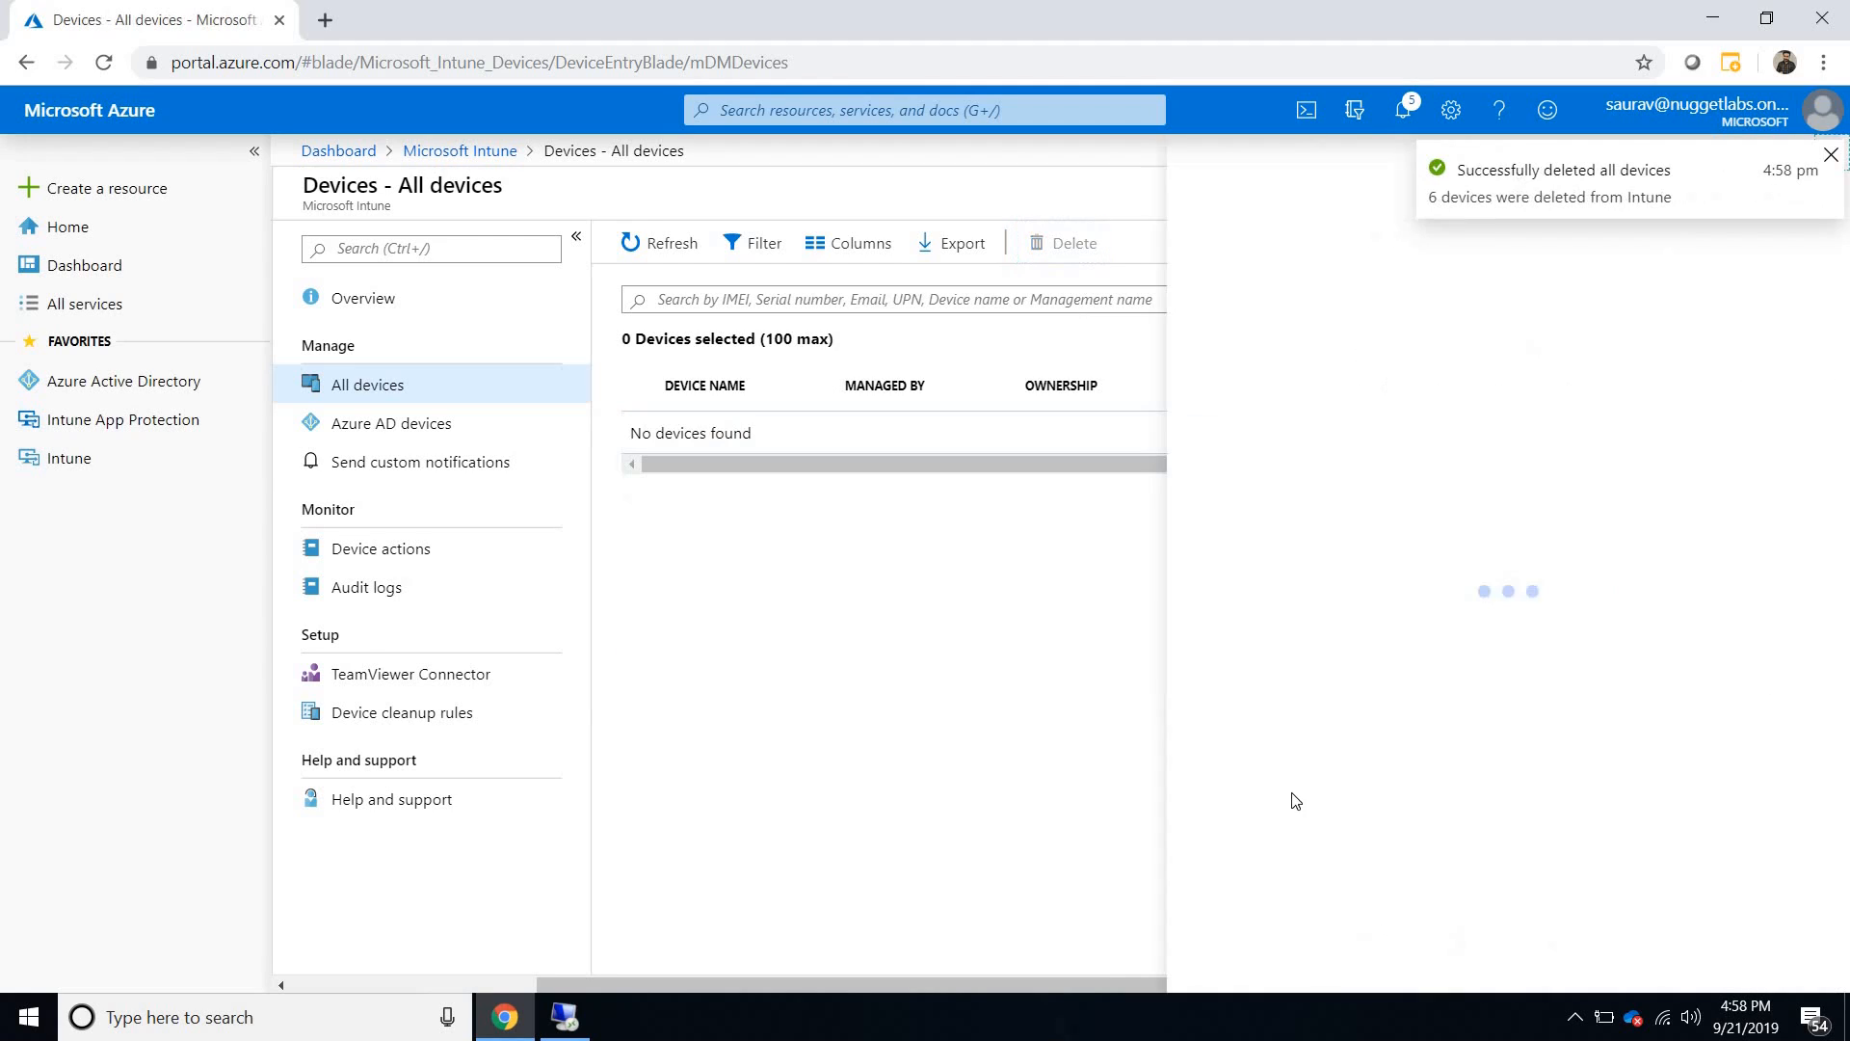
pyautogui.click(1831, 157)
pyautogui.click(1829, 151)
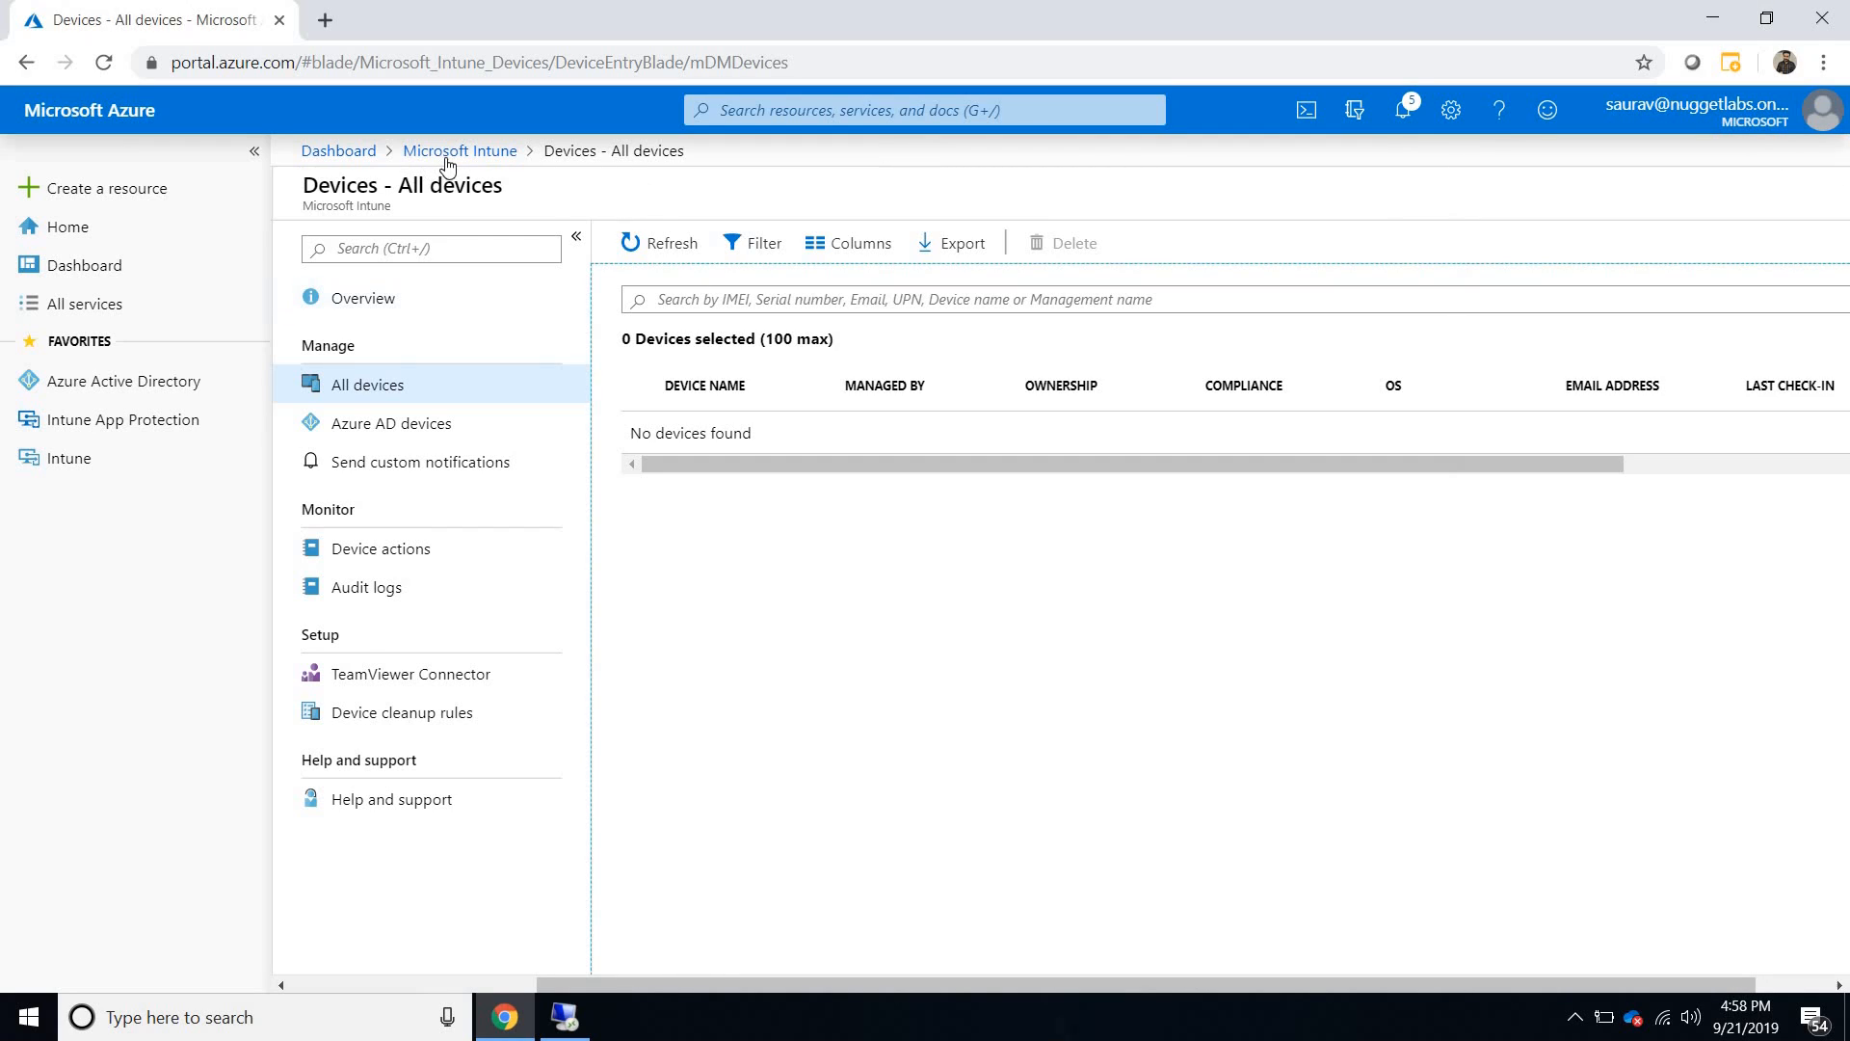
# - Open the Azure AD devices list in Intune again and limit it to a date range of 7 days
pyautogui.click(358, 425)
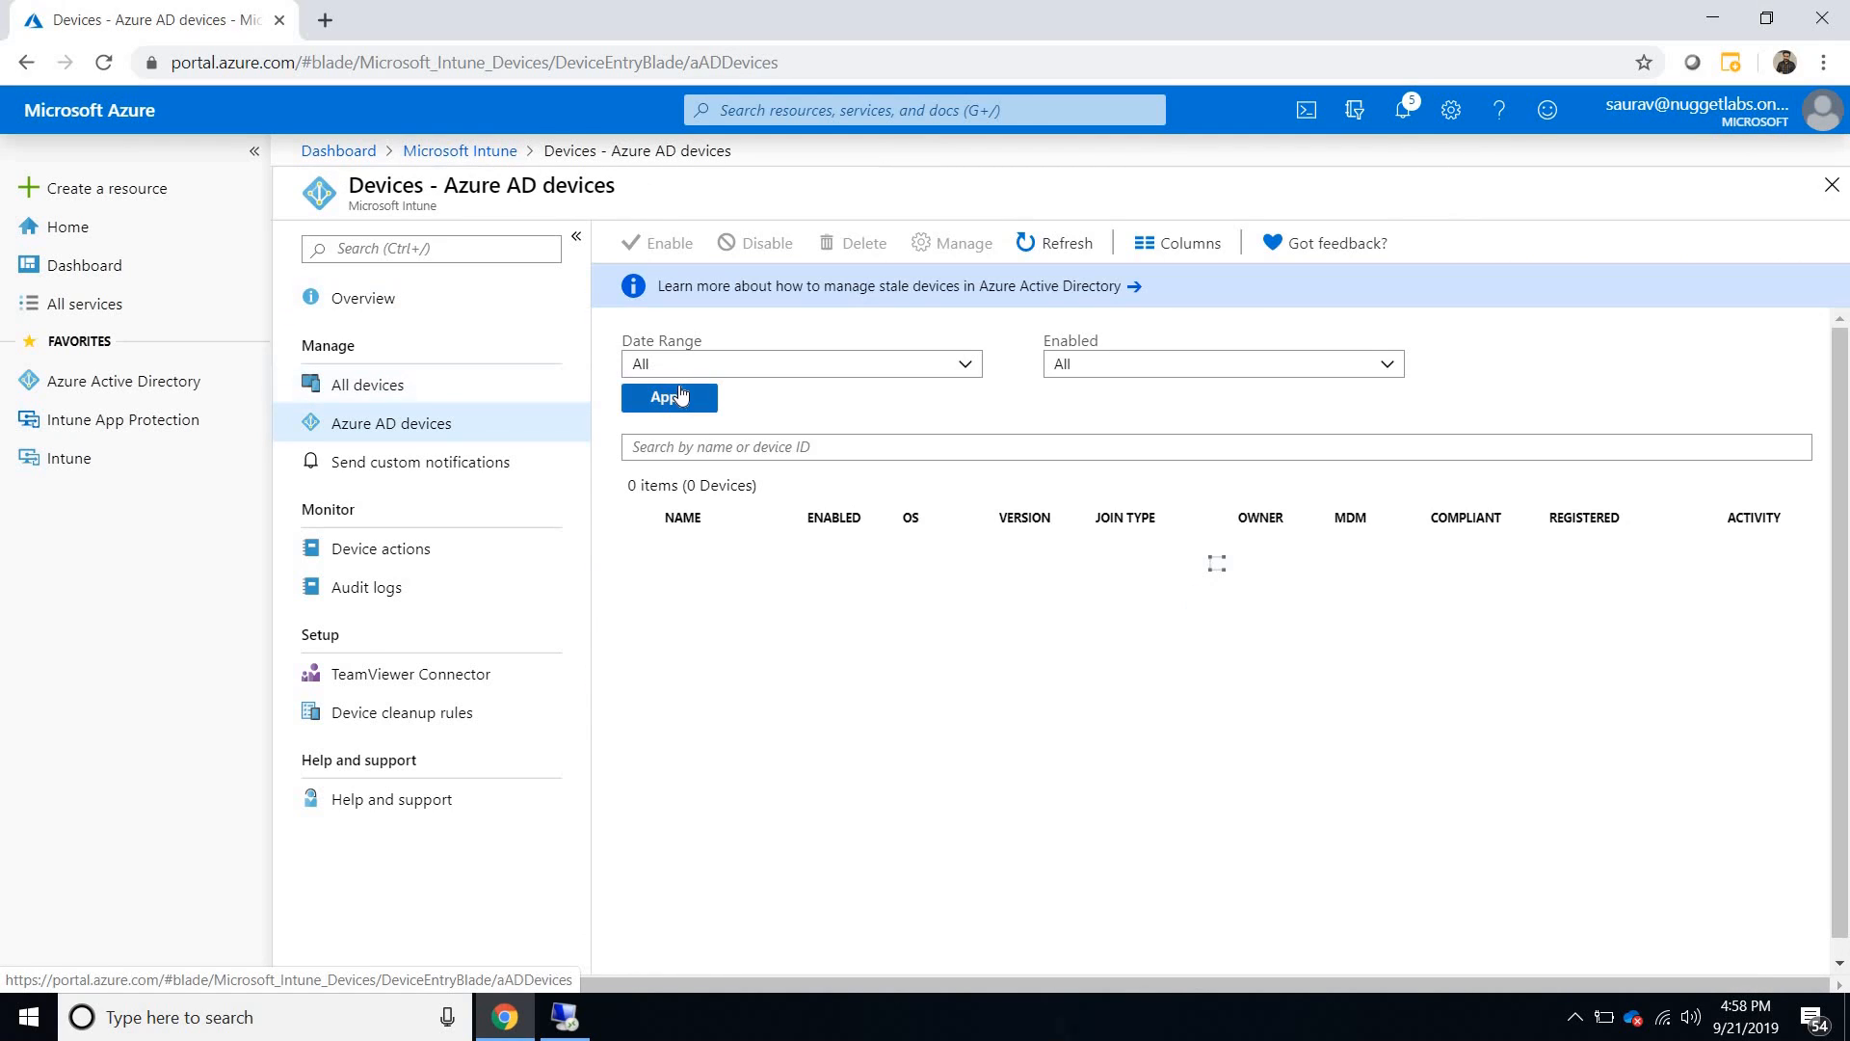
pyautogui.click(679, 370)
pyautogui.click(674, 404)
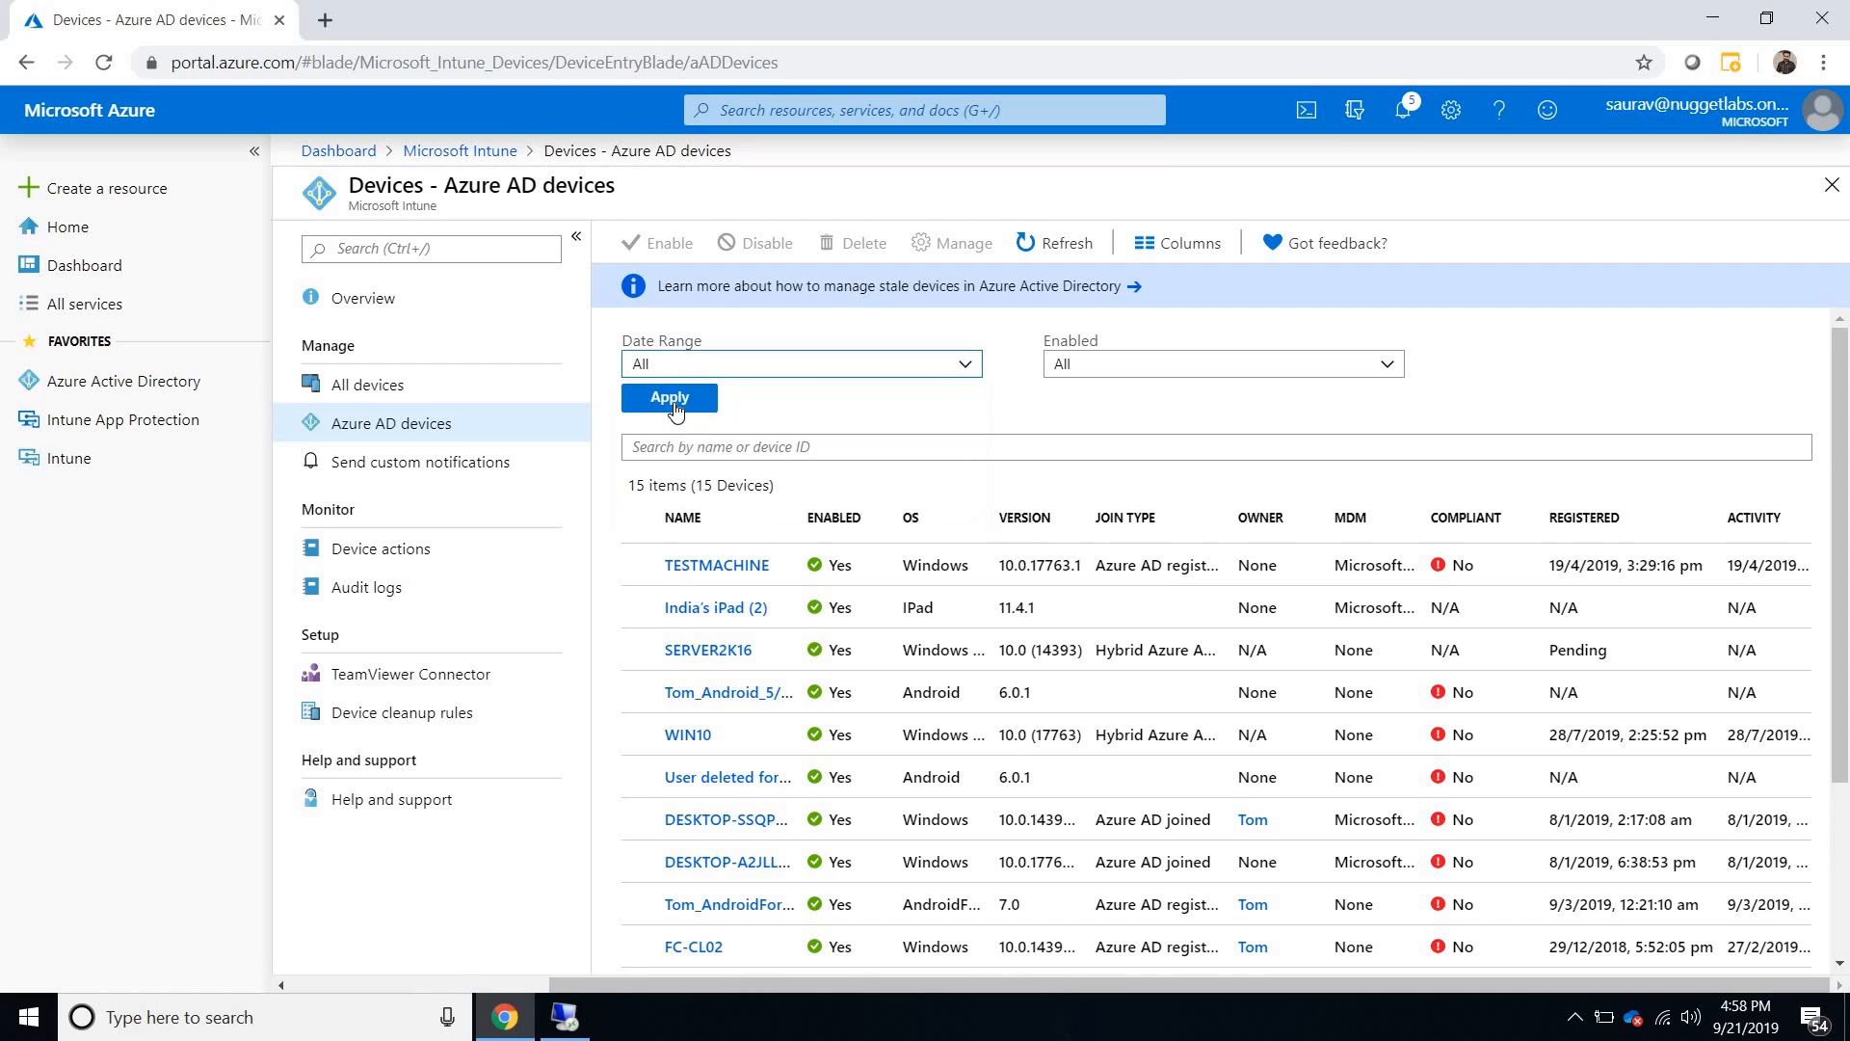
pyautogui.click(674, 403)
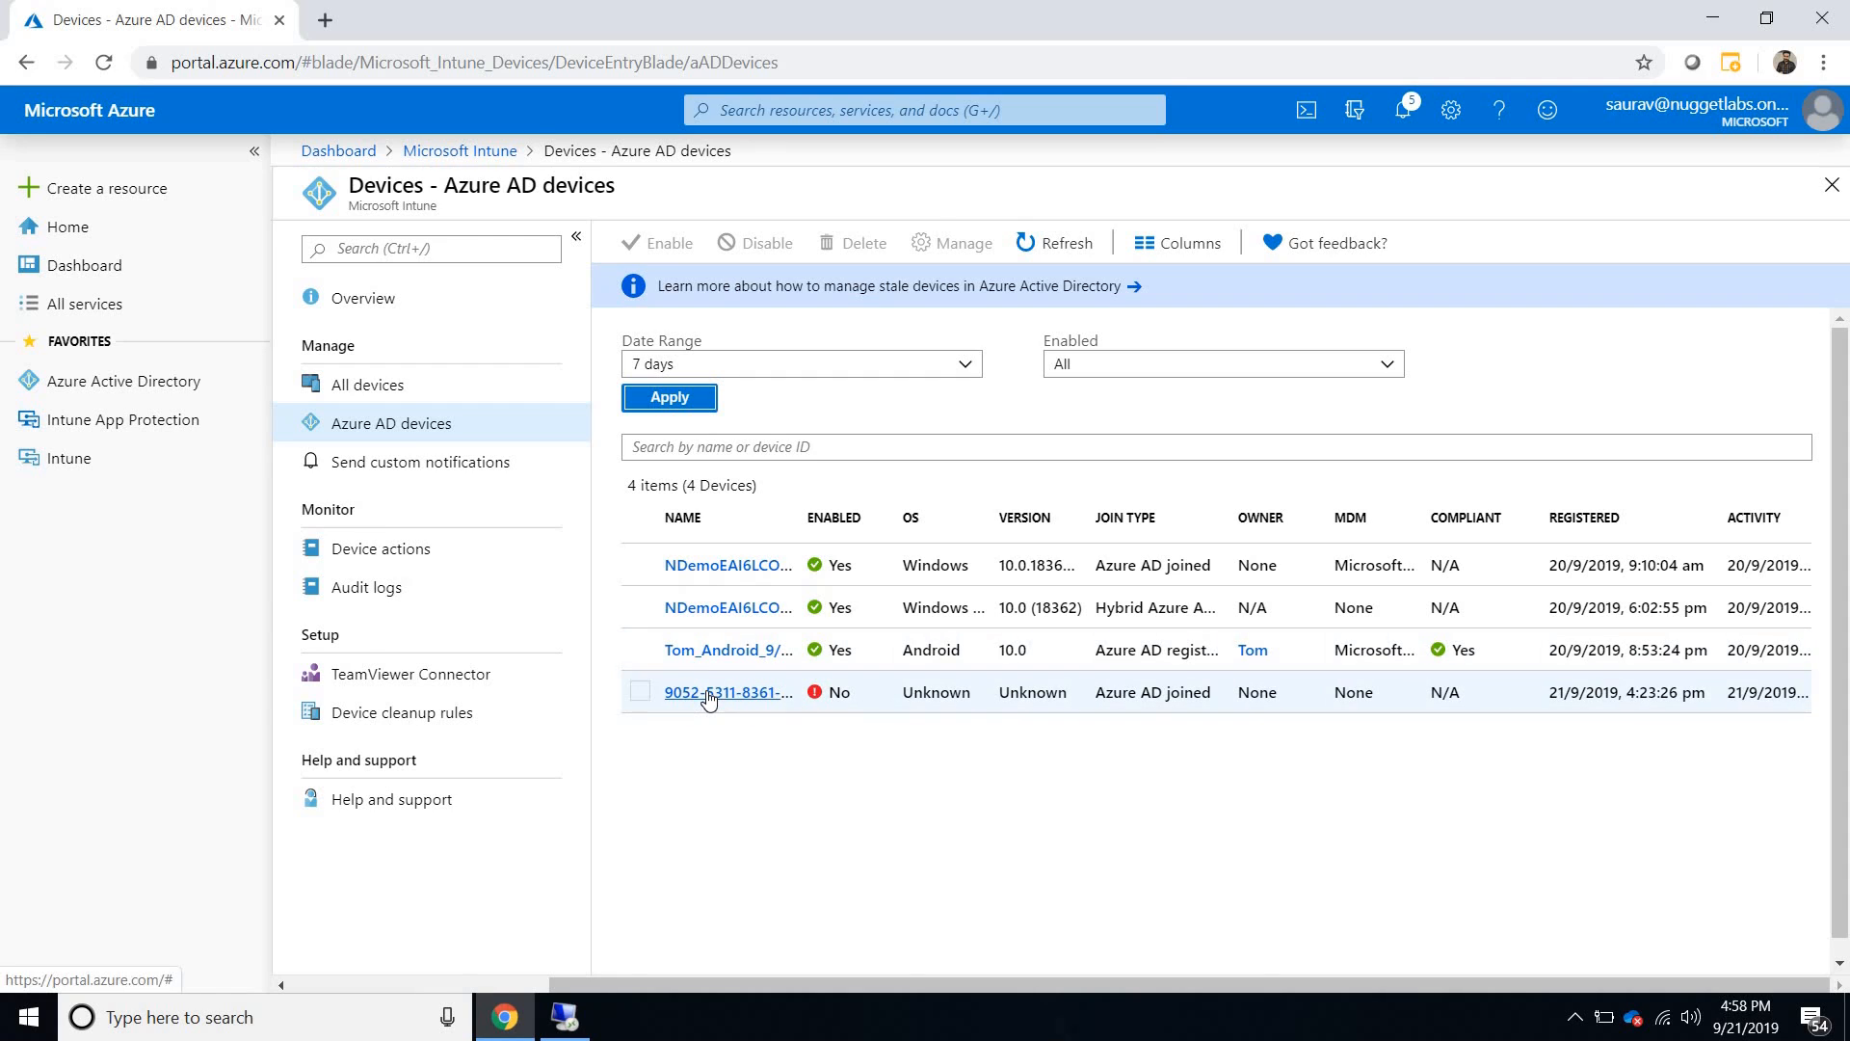
# - Delete the Hybrid AutoPilot Profile 2 from the Windows Autopilot deployment profiles in Intune's Windows enrollment
pyautogui.click(468, 154)
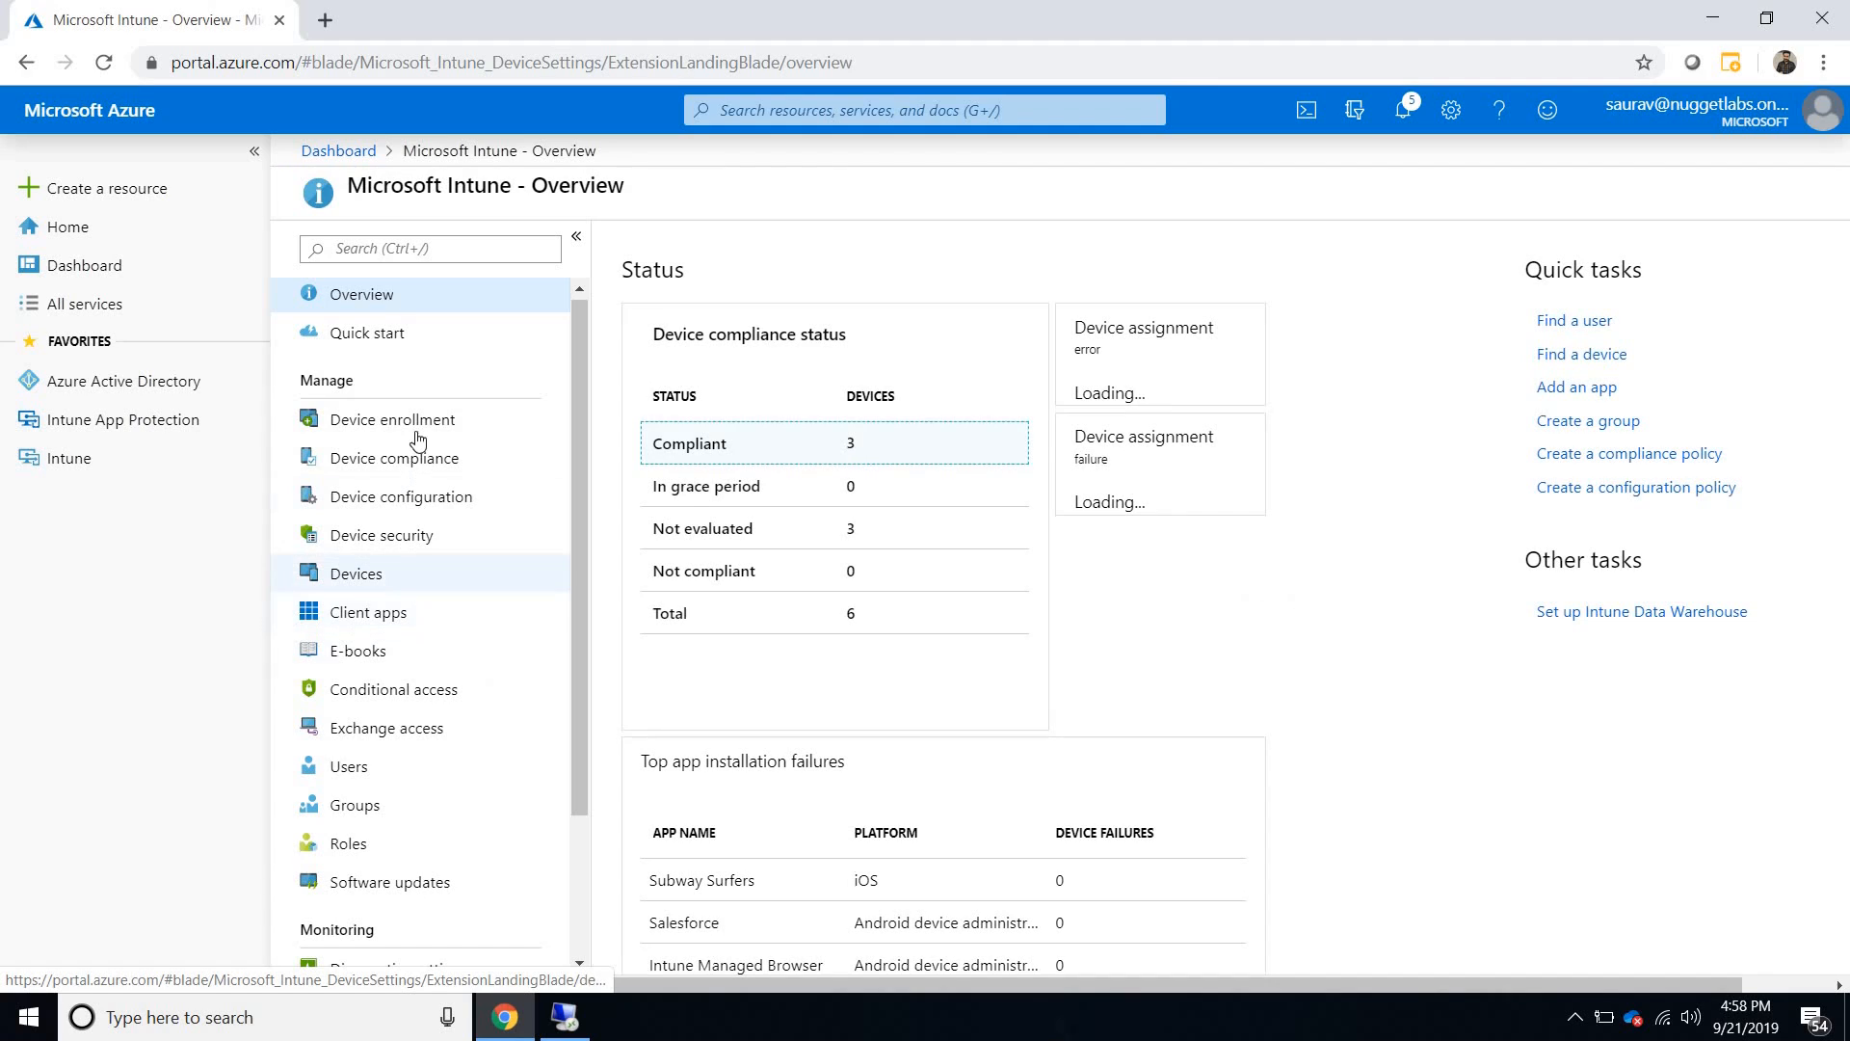
pyautogui.click(412, 422)
pyautogui.click(424, 500)
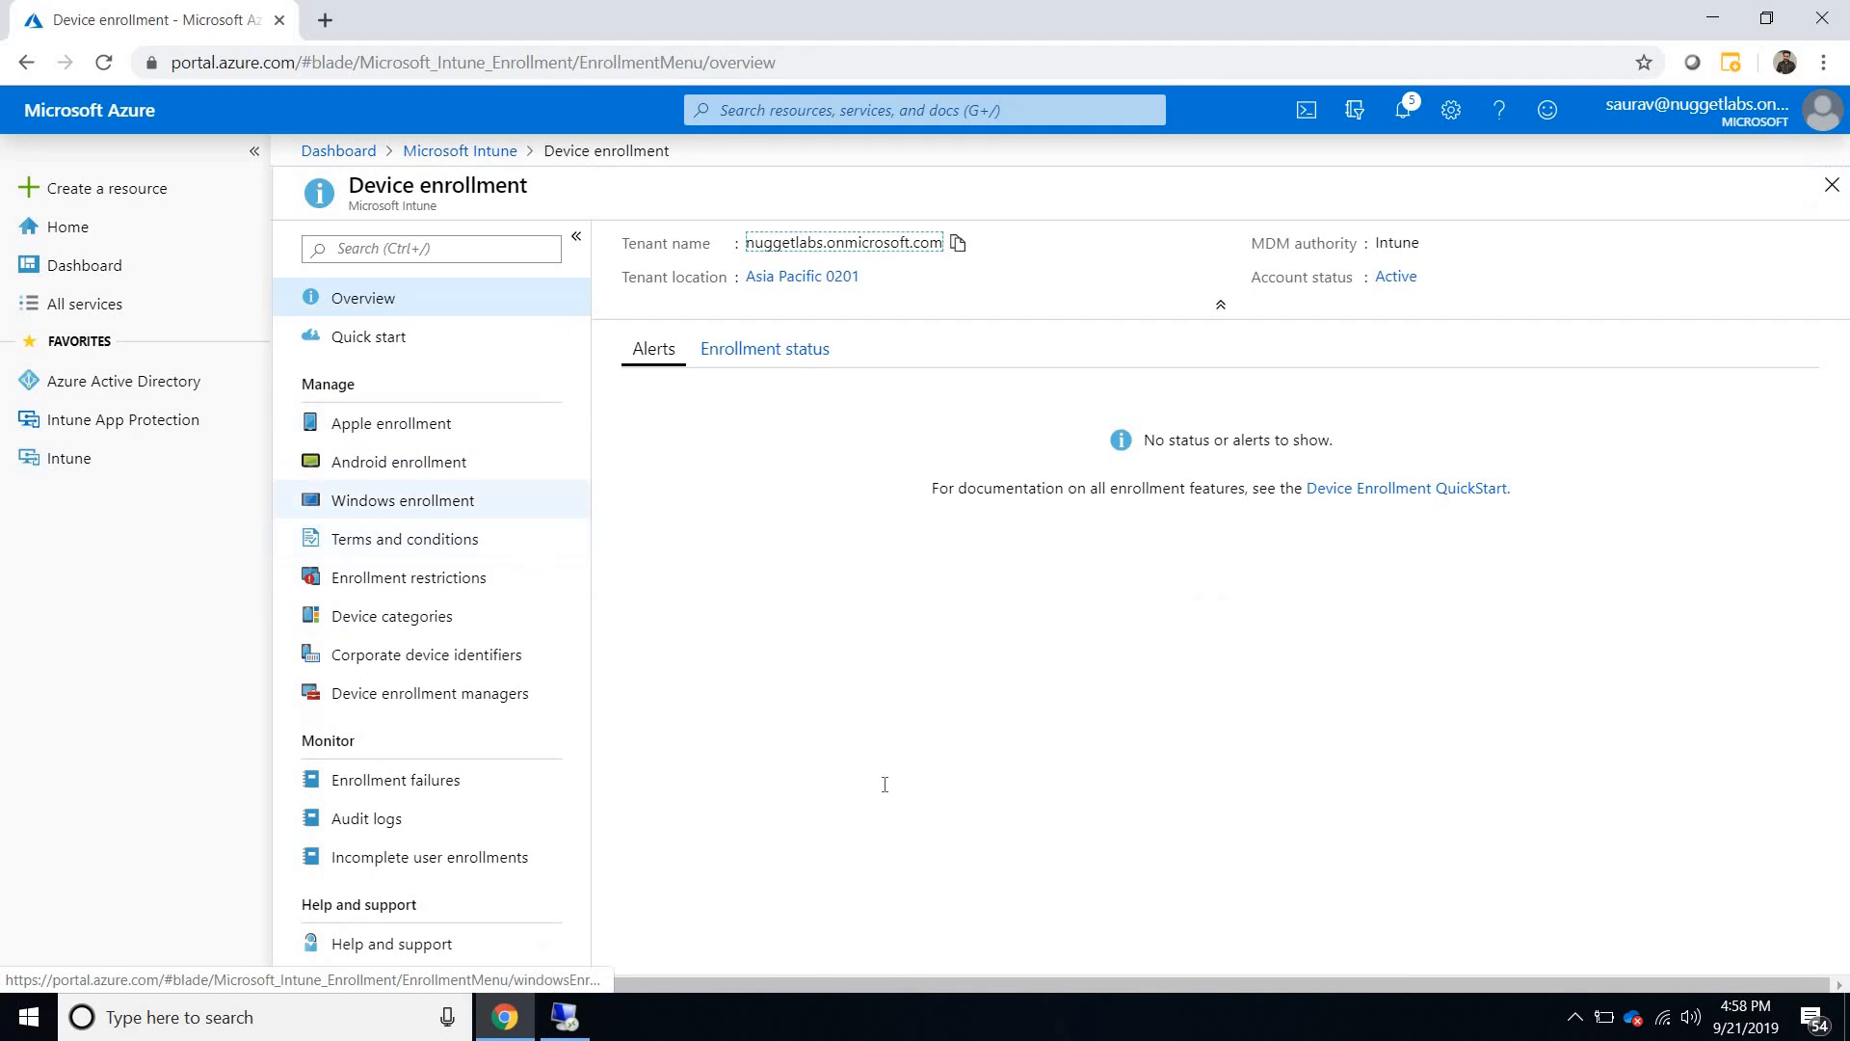
pyautogui.scroll(-2, 733, 690)
pyautogui.click(732, 693)
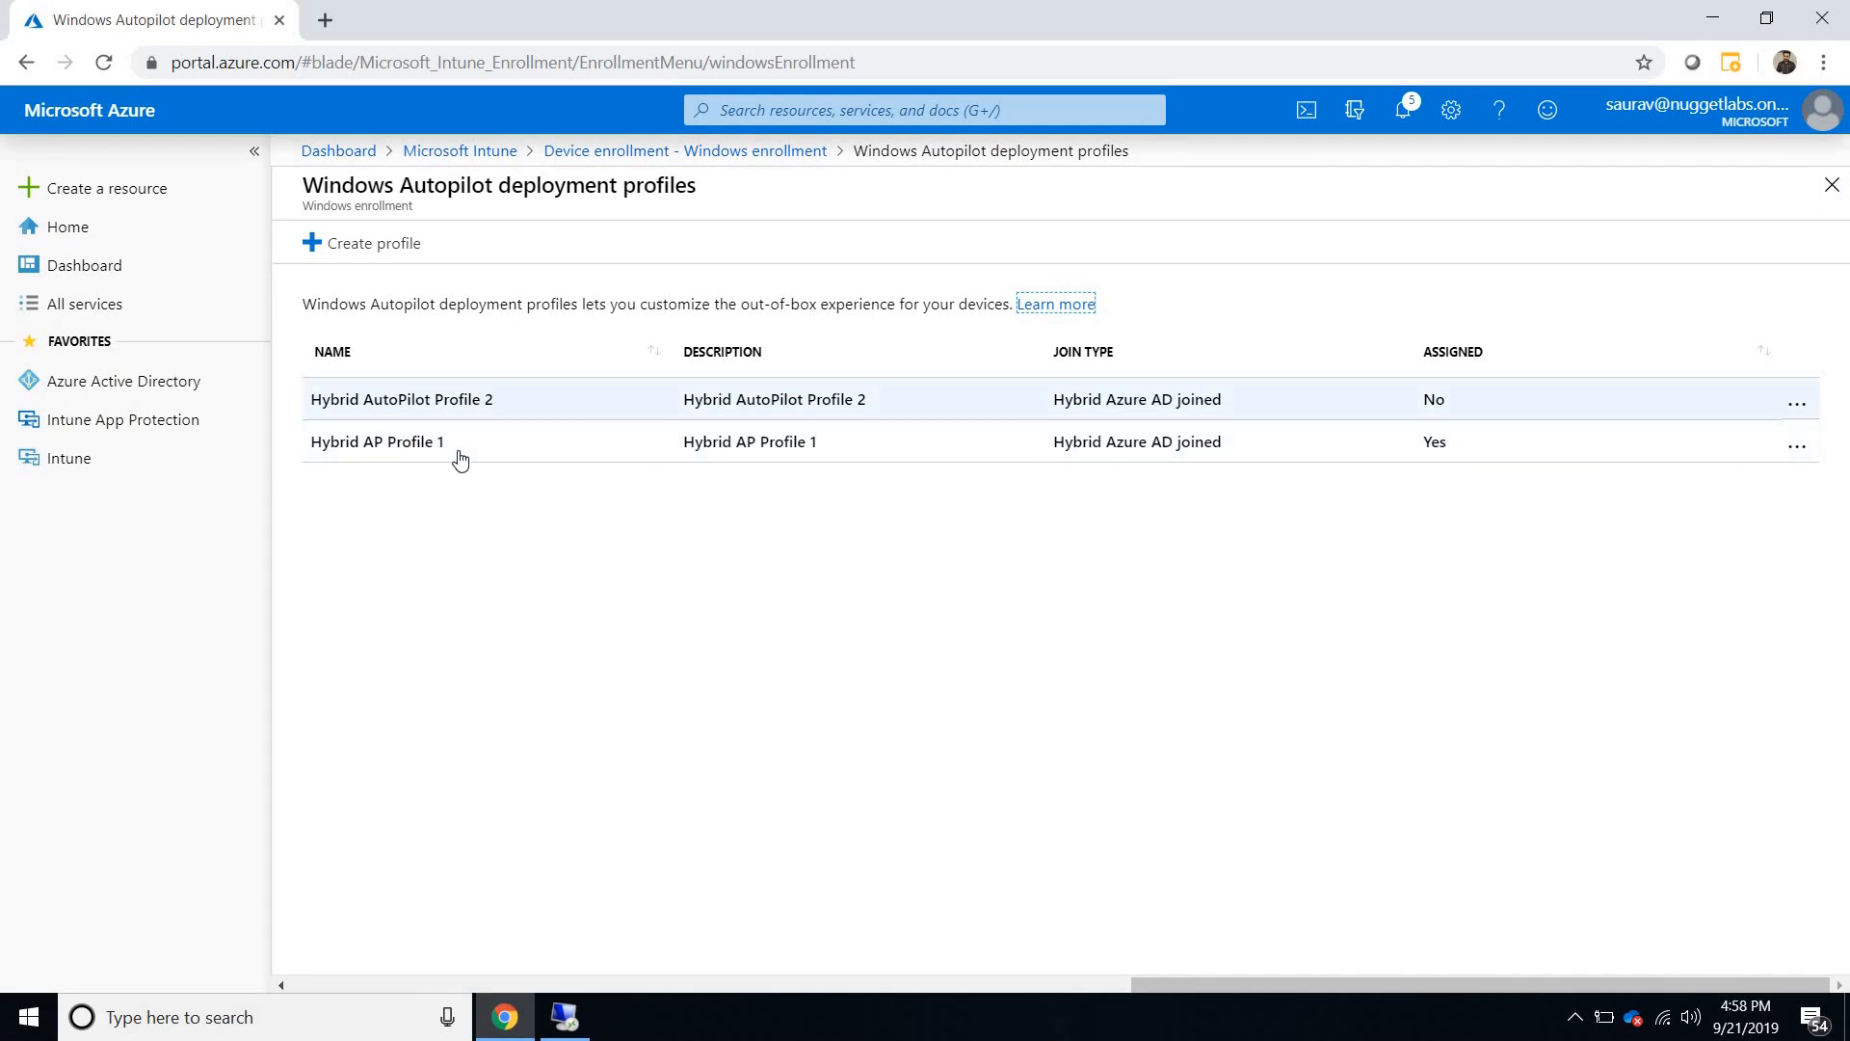
pyautogui.click(1797, 406)
pyautogui.click(1590, 405)
pyautogui.click(1162, 331)
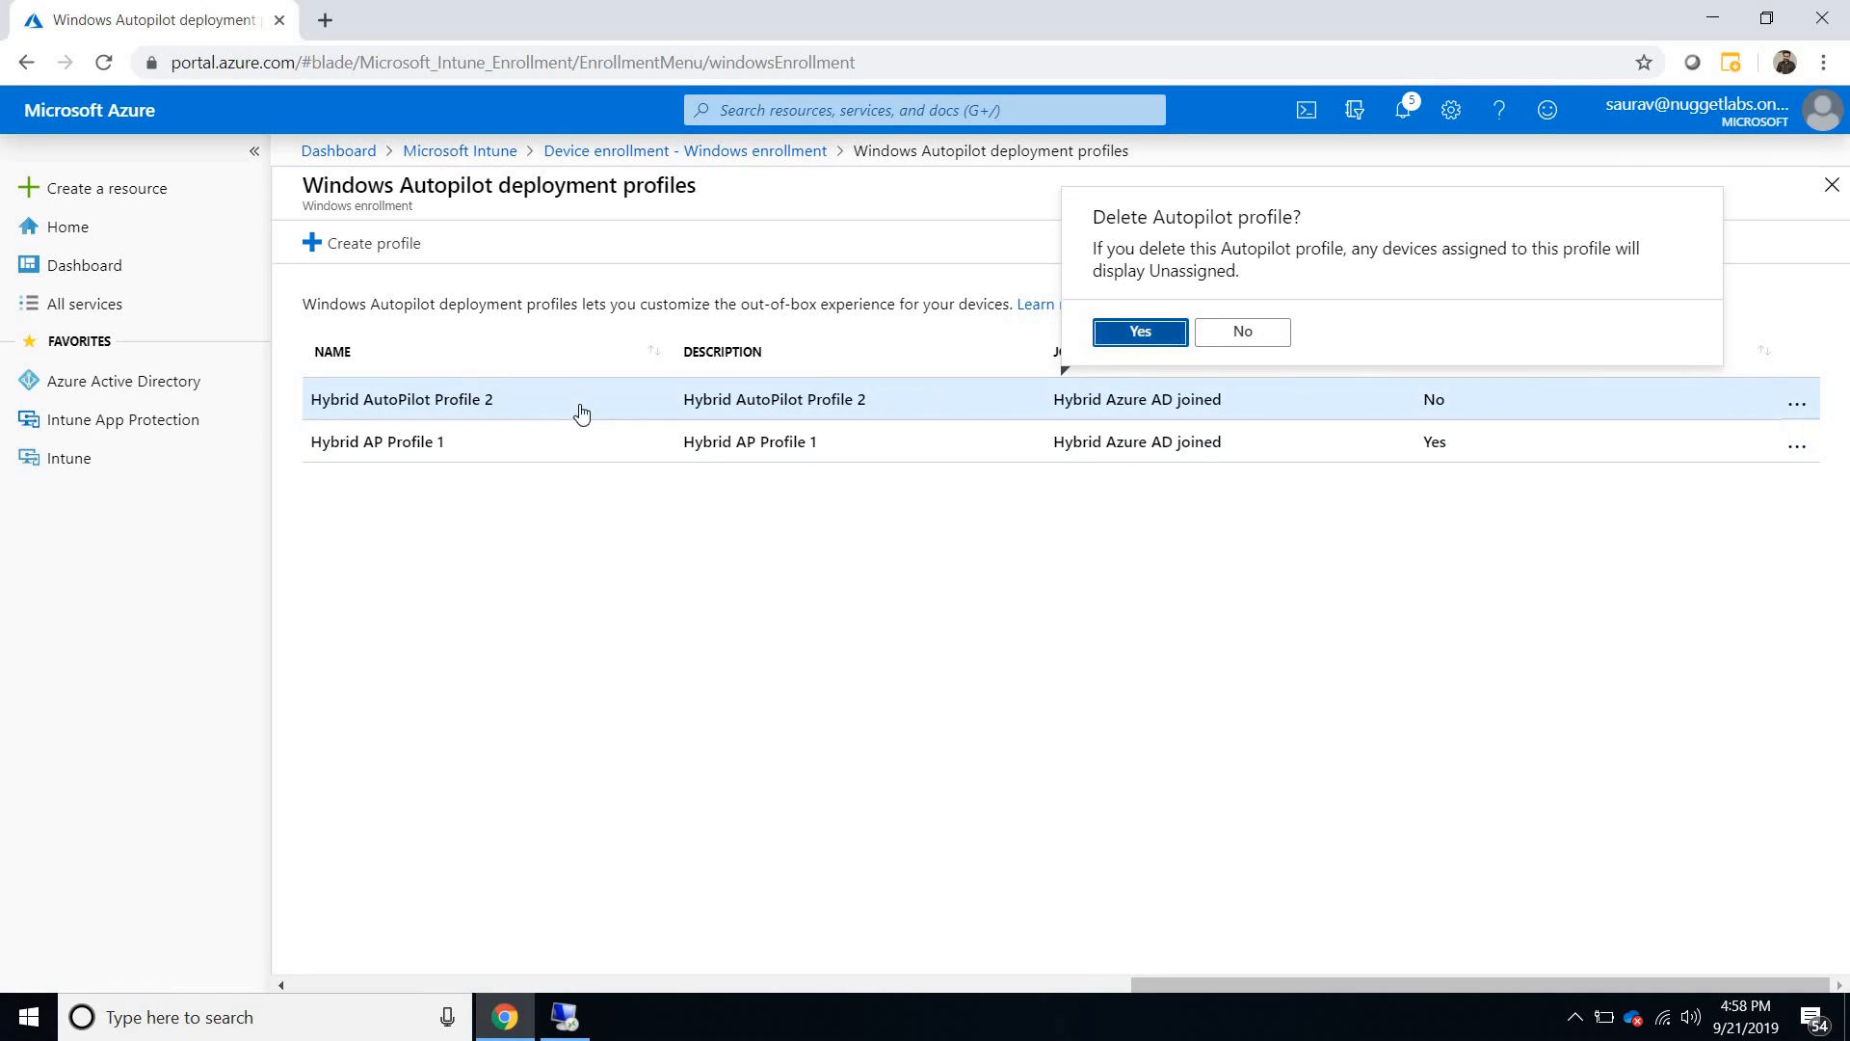
# - Check which devices are assigned to Hybrid AP Profile 1, and return to the deployment profiles list
pyautogui.click(560, 381)
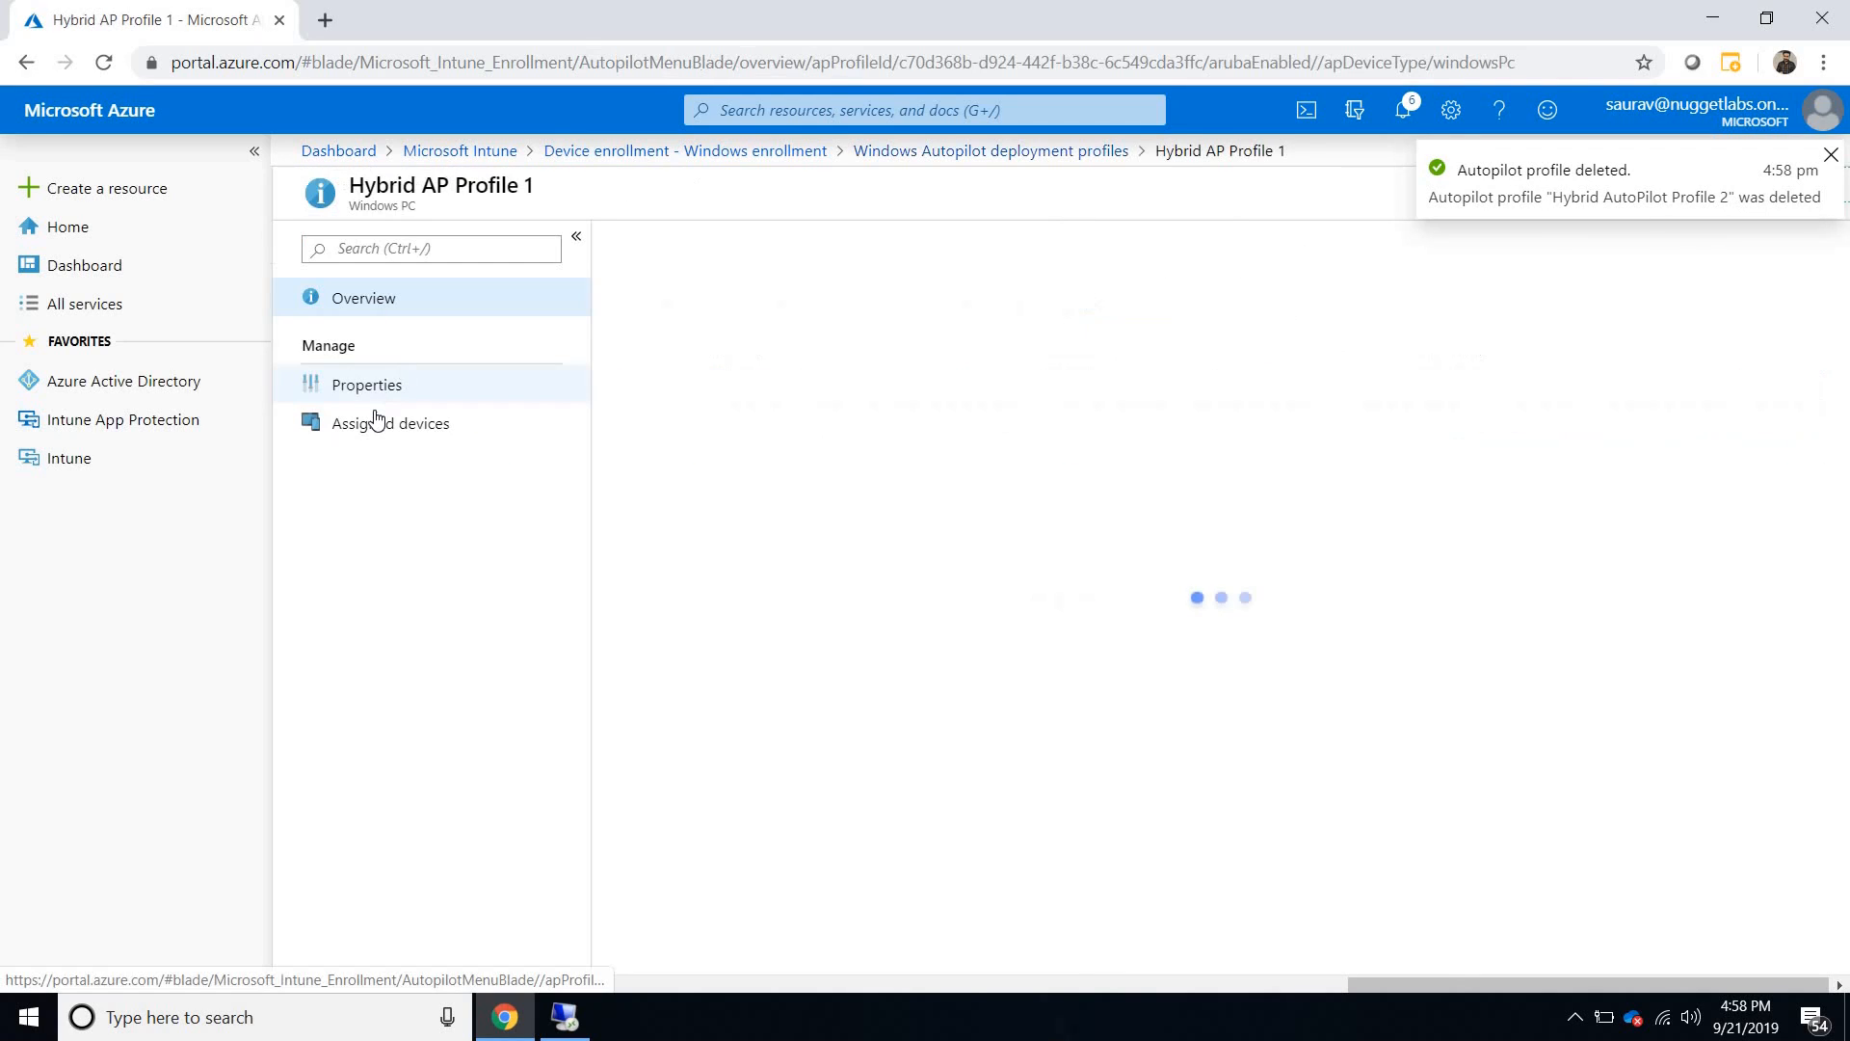
pyautogui.click(375, 434)
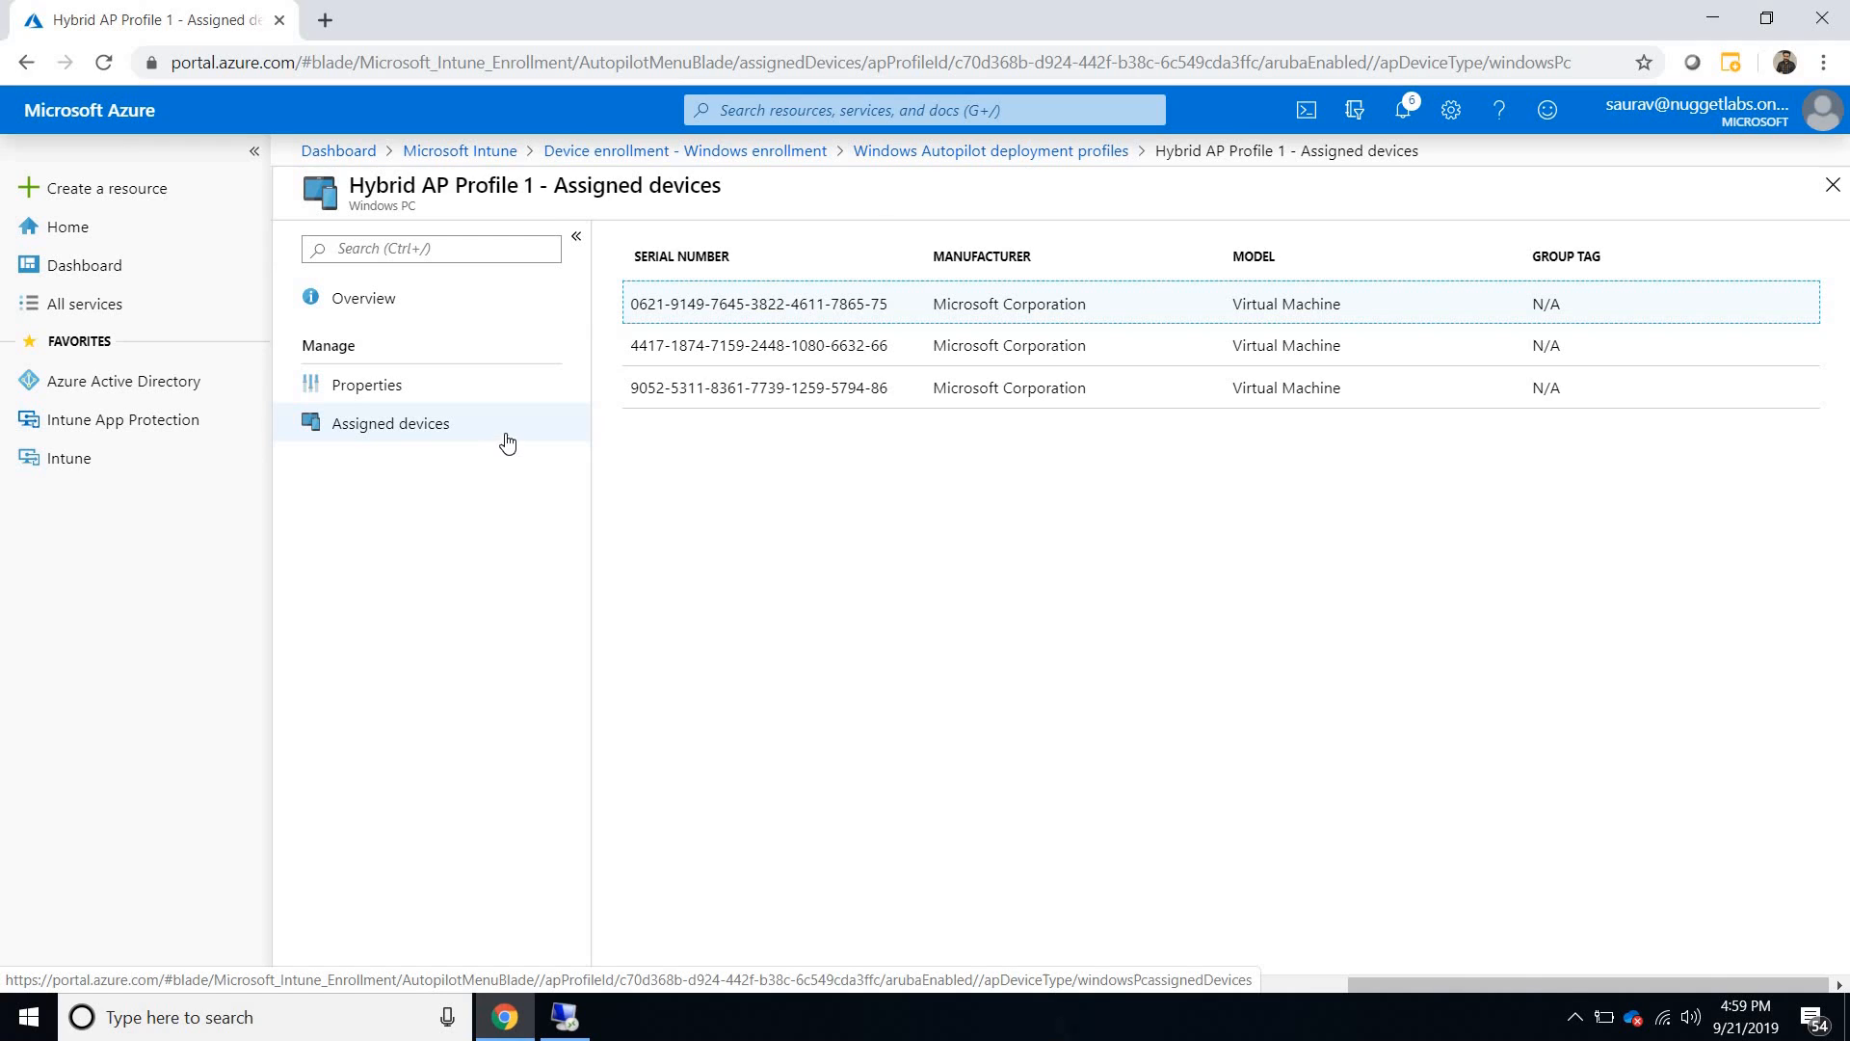
pyautogui.click(1011, 150)
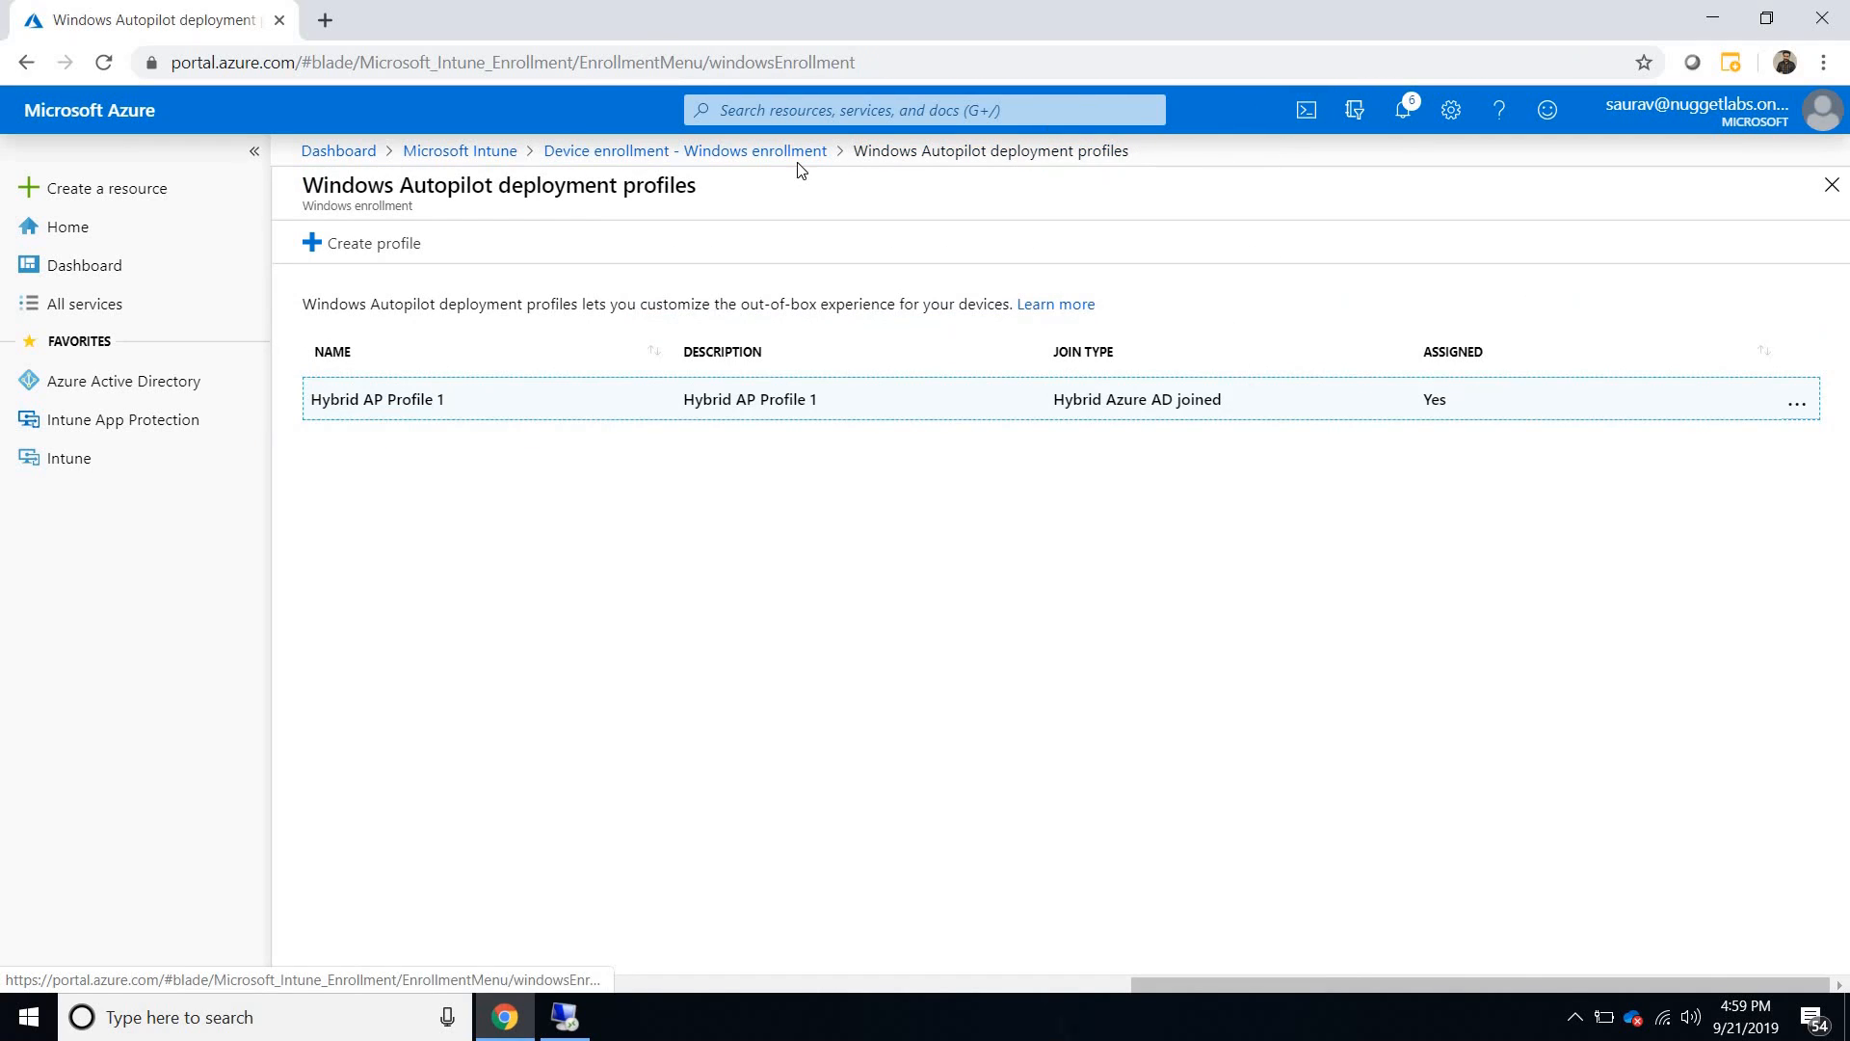
# - Reopen Hybrid AP Profile 1 and review its properties, including group assignment and Azure AD join type, and the last assigned device's entry
pyautogui.click(685, 150)
pyautogui.scroll(-1, 944, 765)
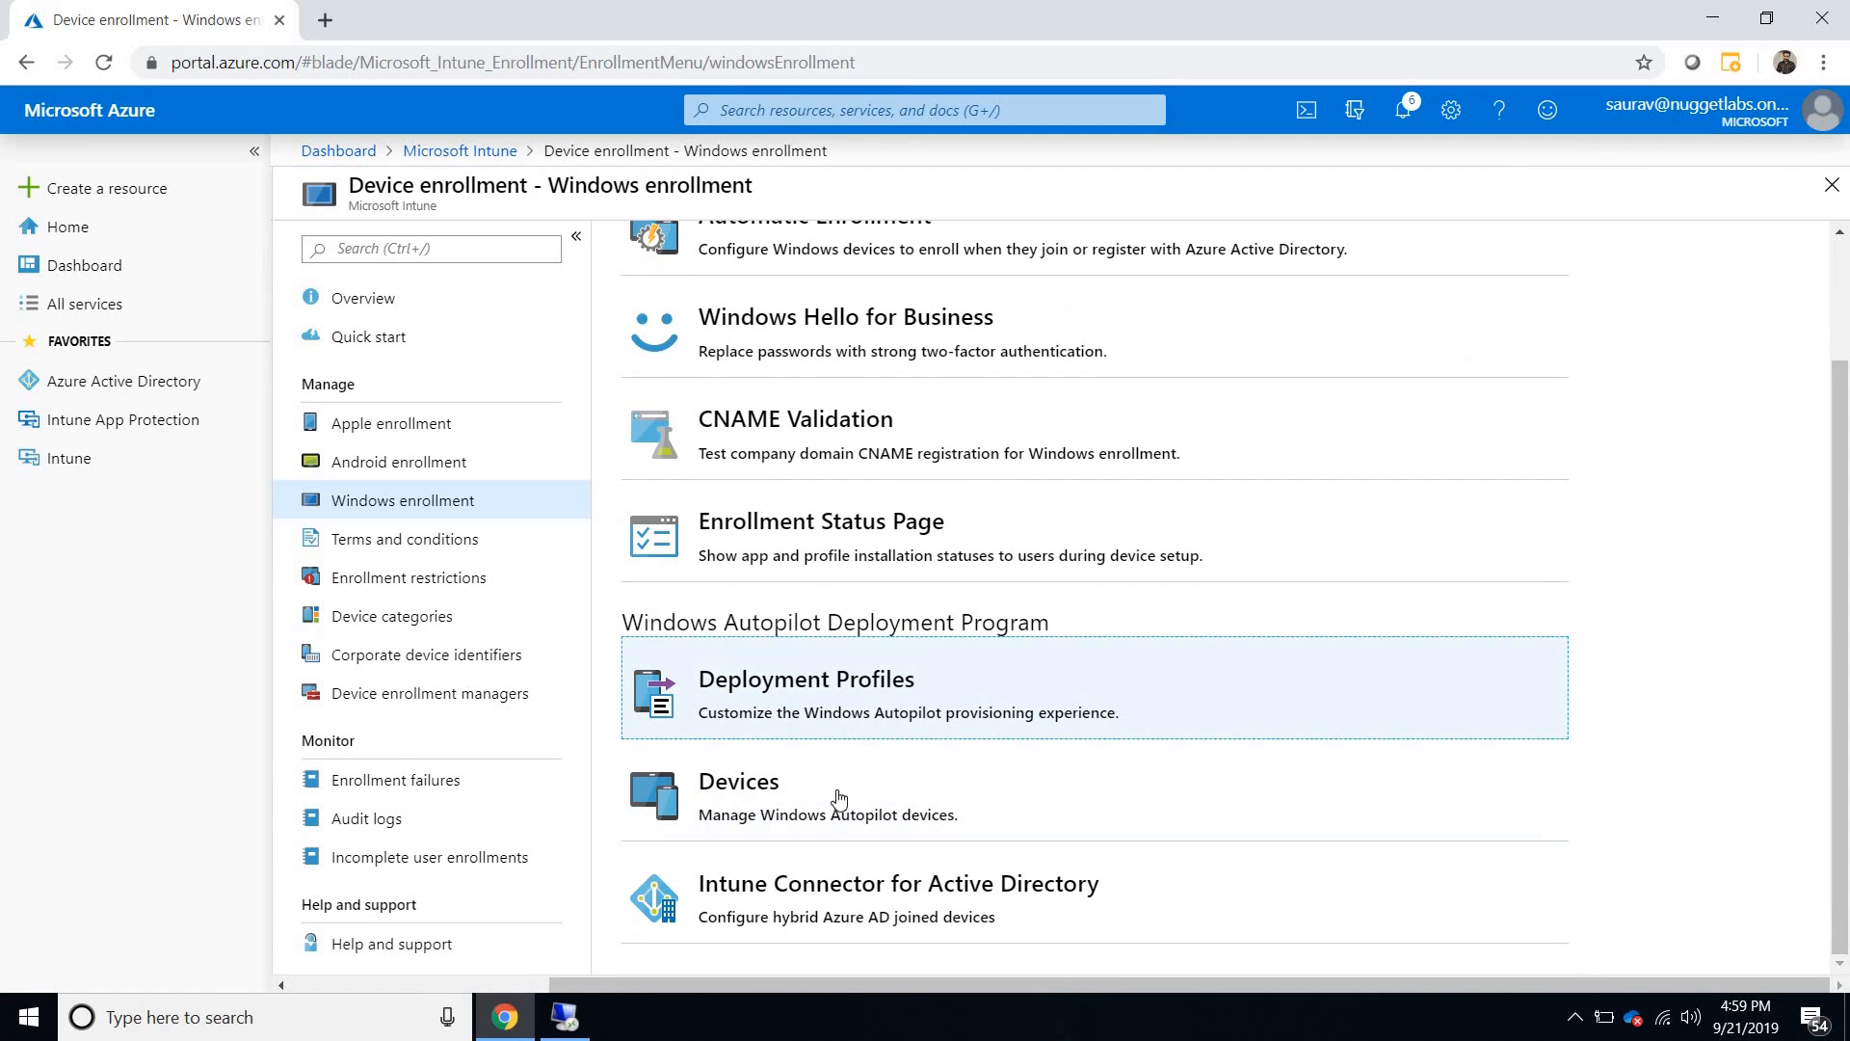
pyautogui.click(836, 718)
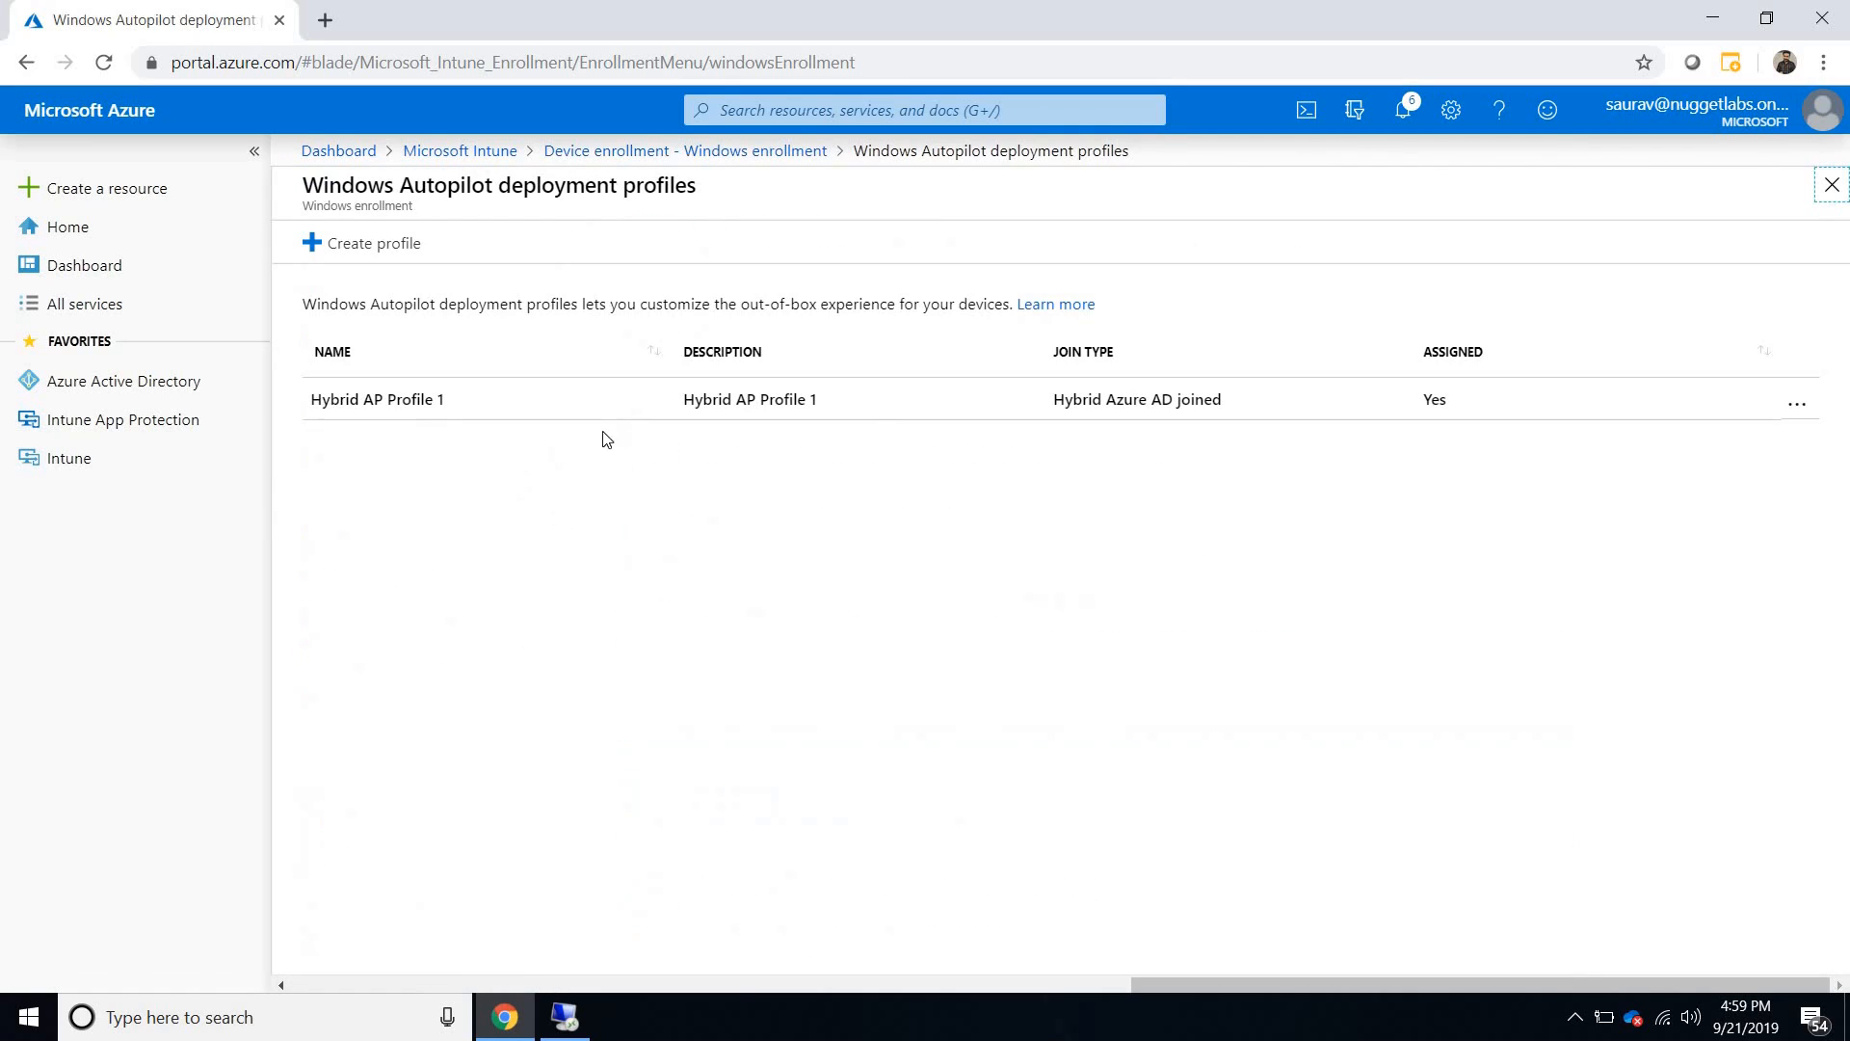
pyautogui.click(635, 397)
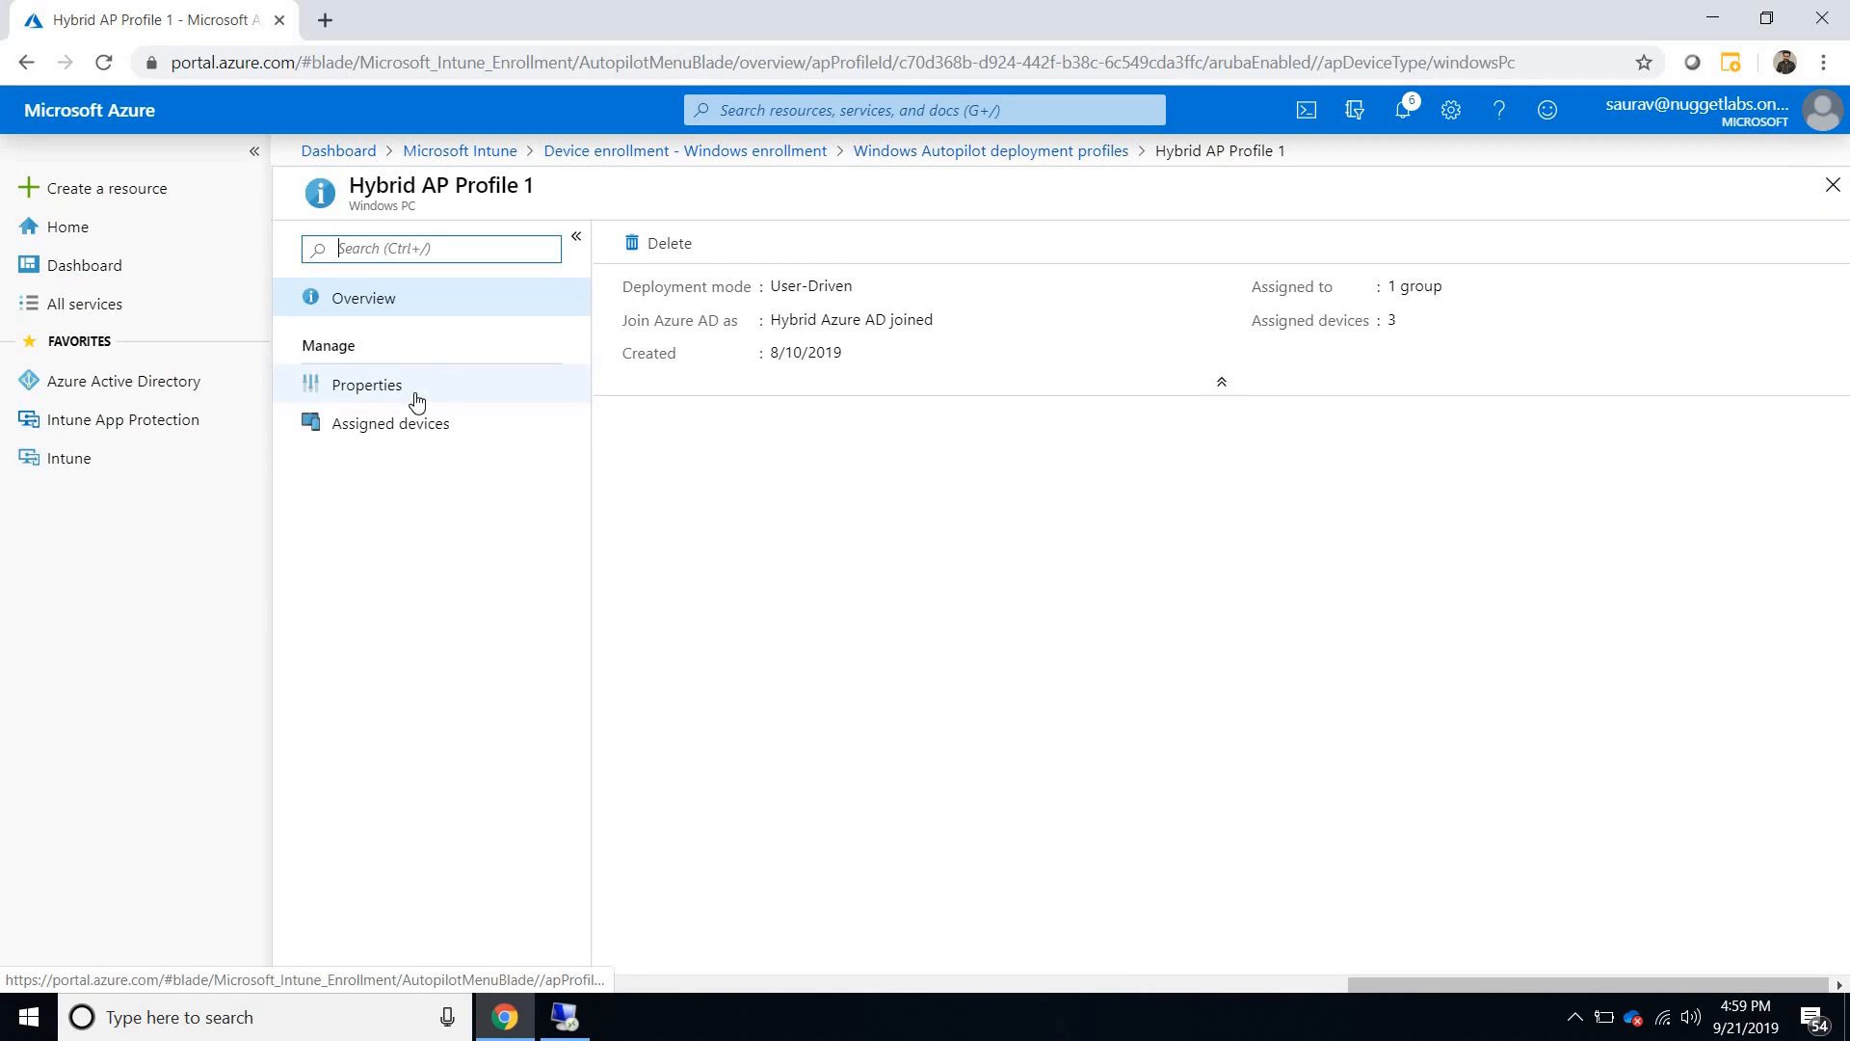
pyautogui.click(417, 400)
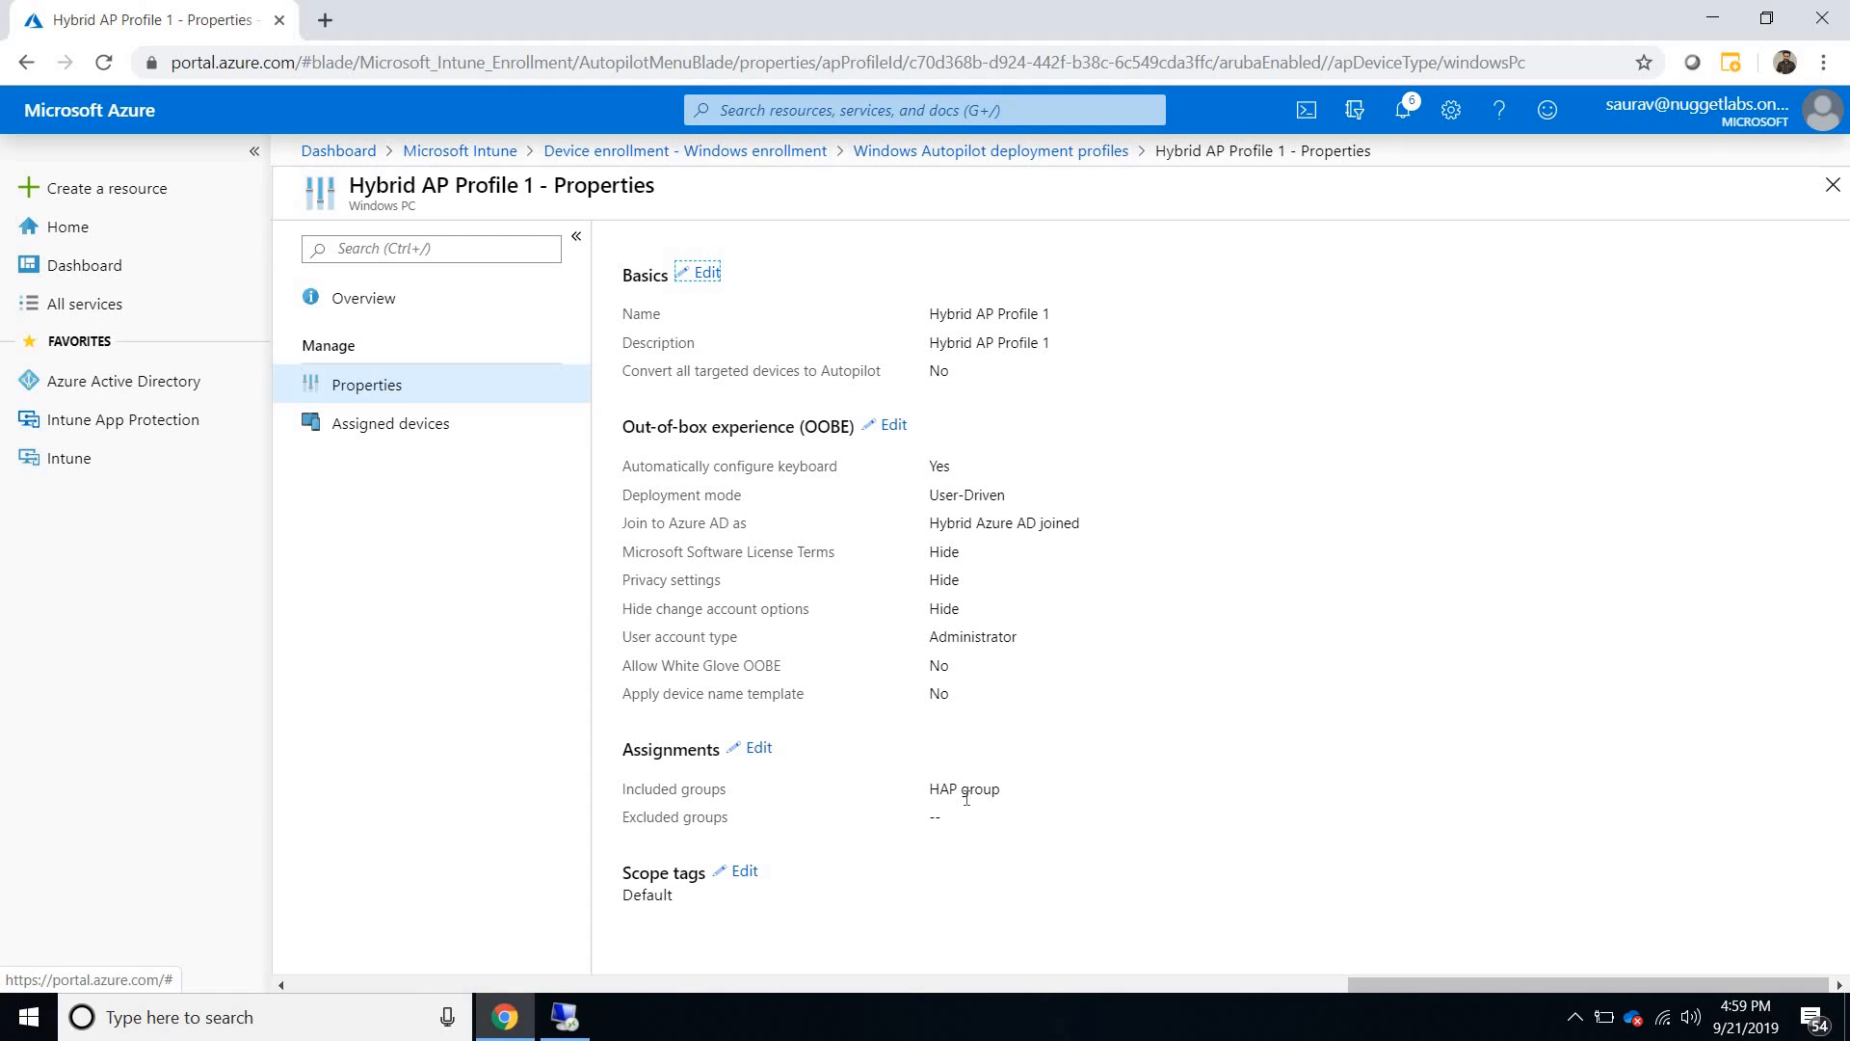
pyautogui.click(416, 436)
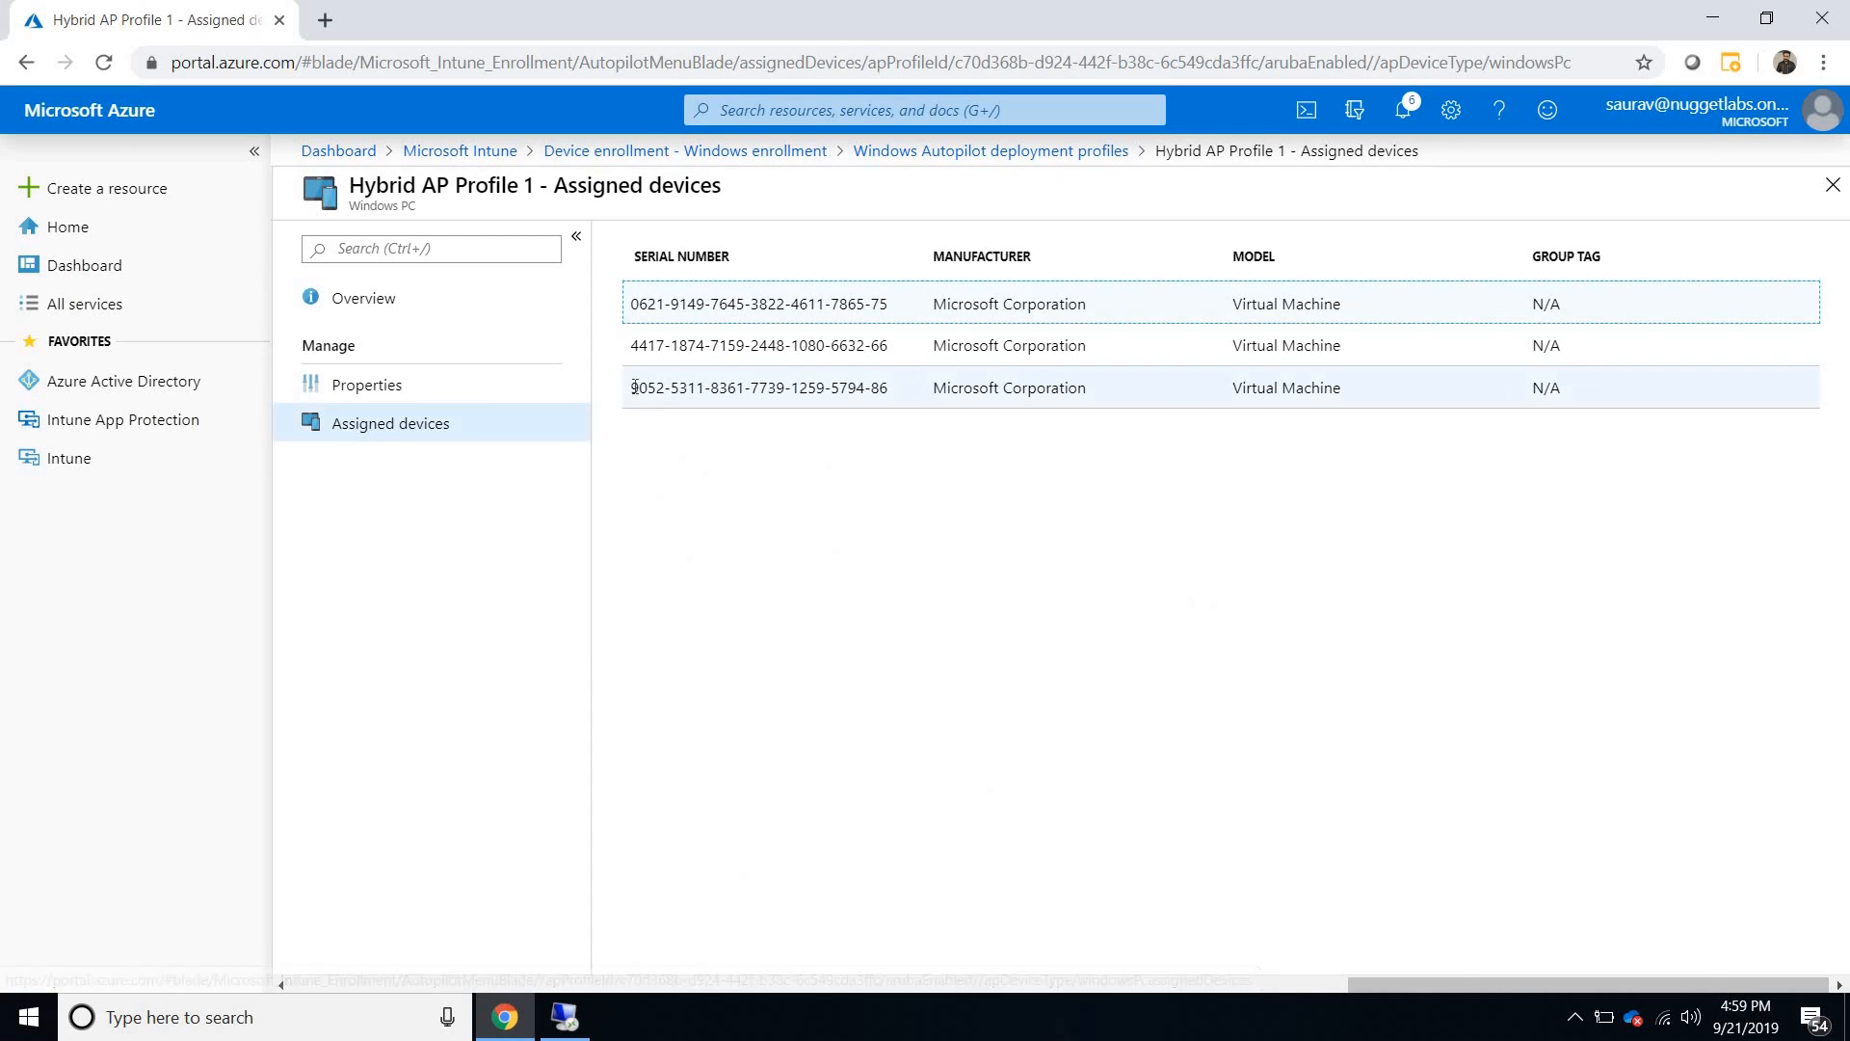
pyautogui.moveTo(634, 387); pyautogui.dragTo(889, 388)
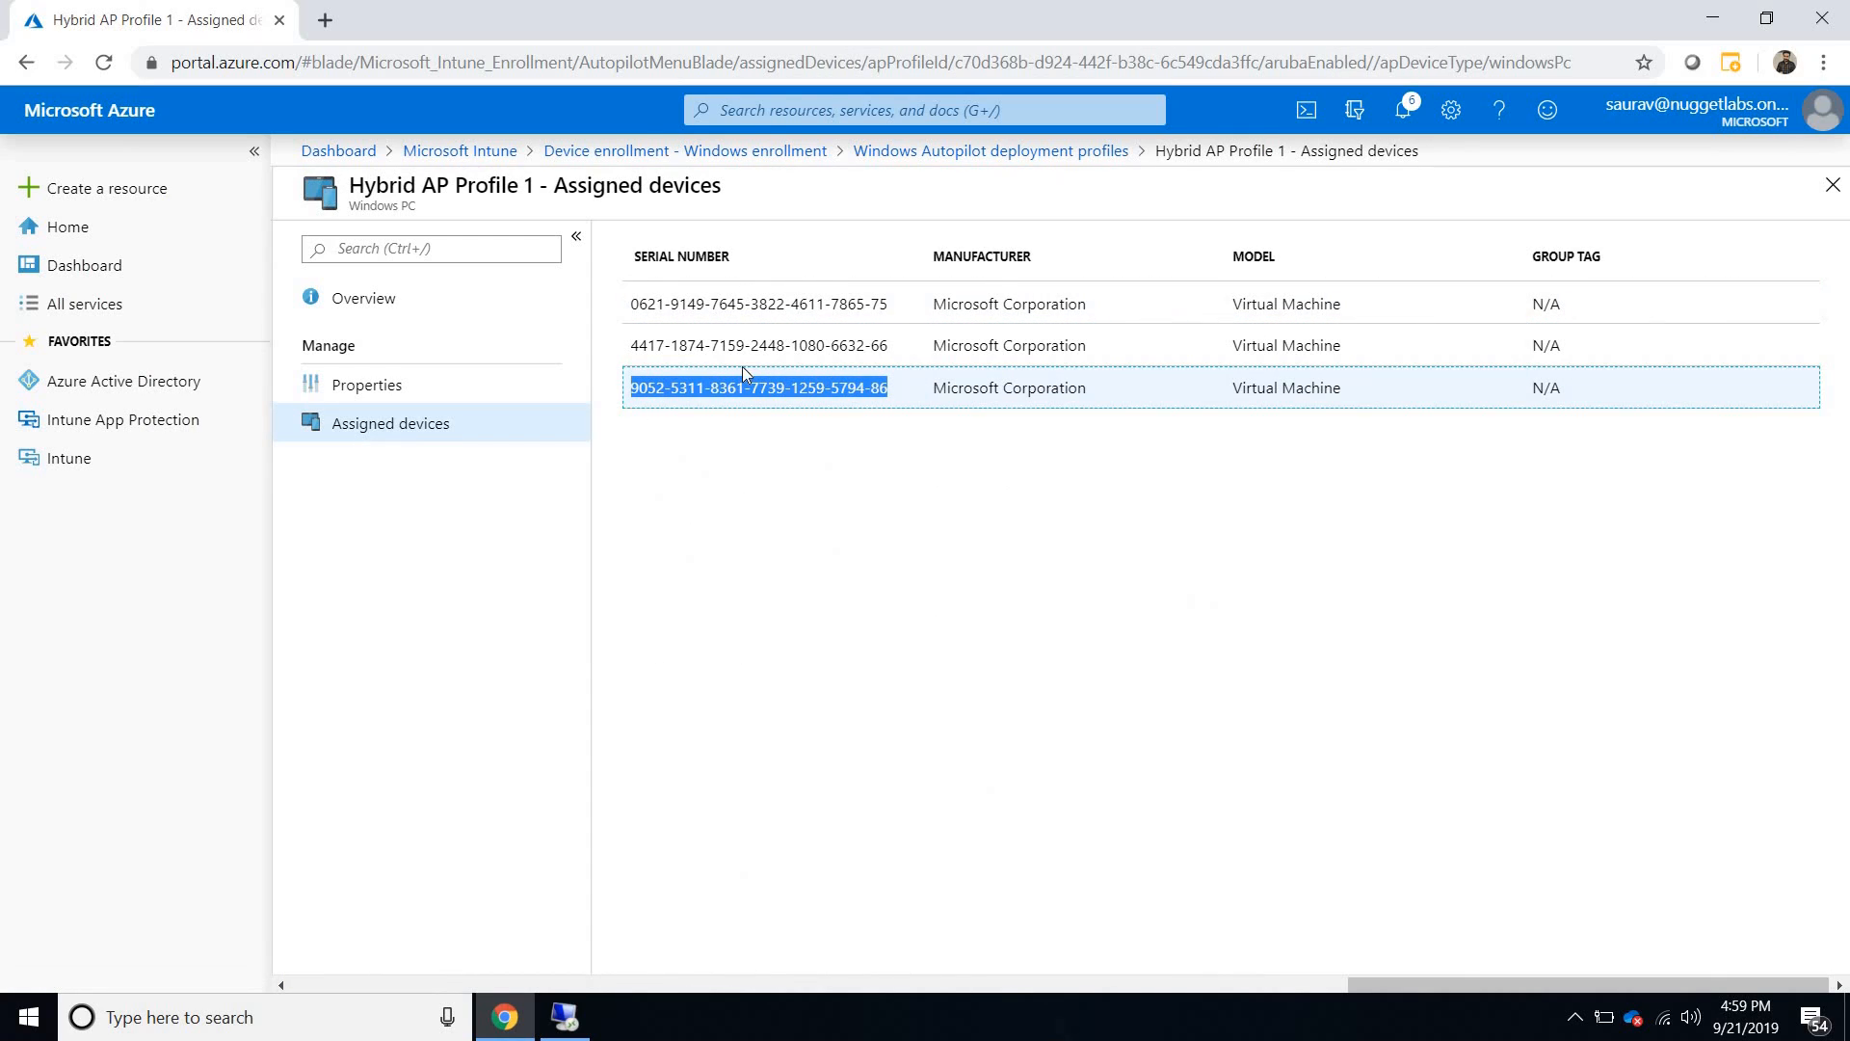
pyautogui.click(431, 380)
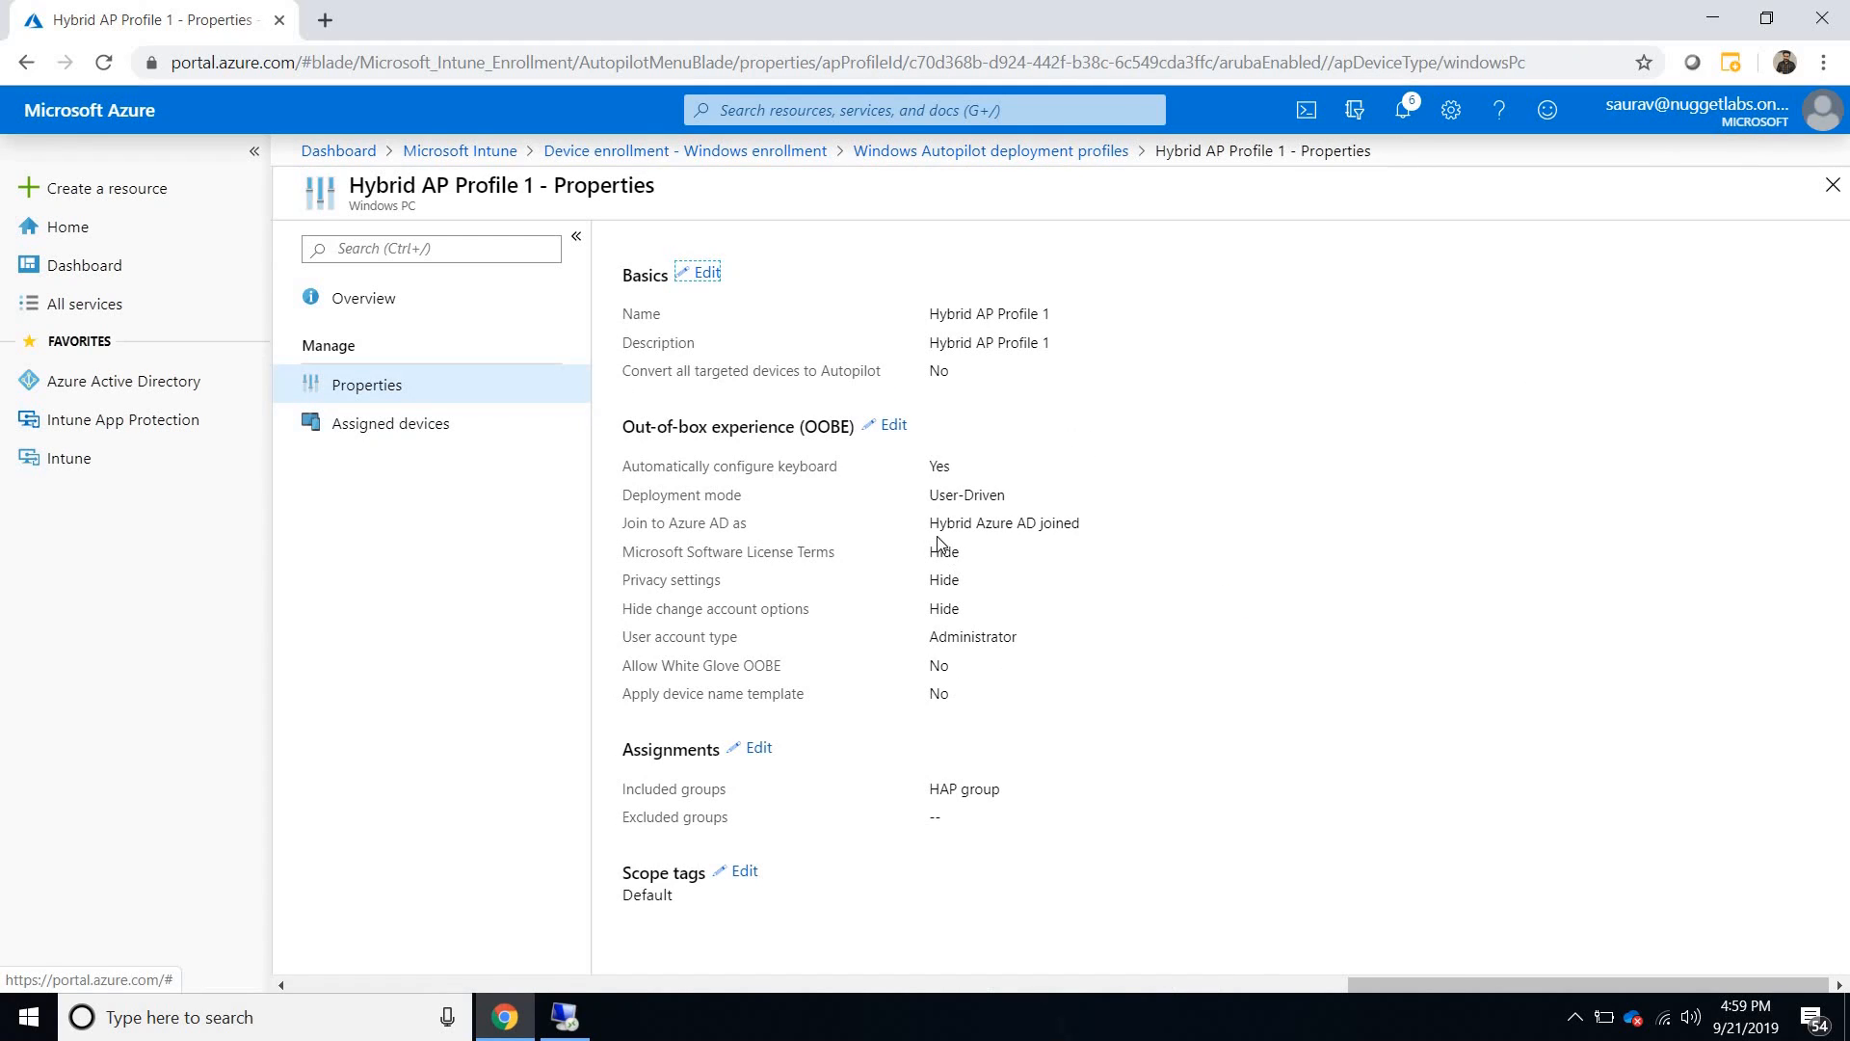
pyautogui.moveTo(930, 524); pyautogui.dragTo(1092, 529)
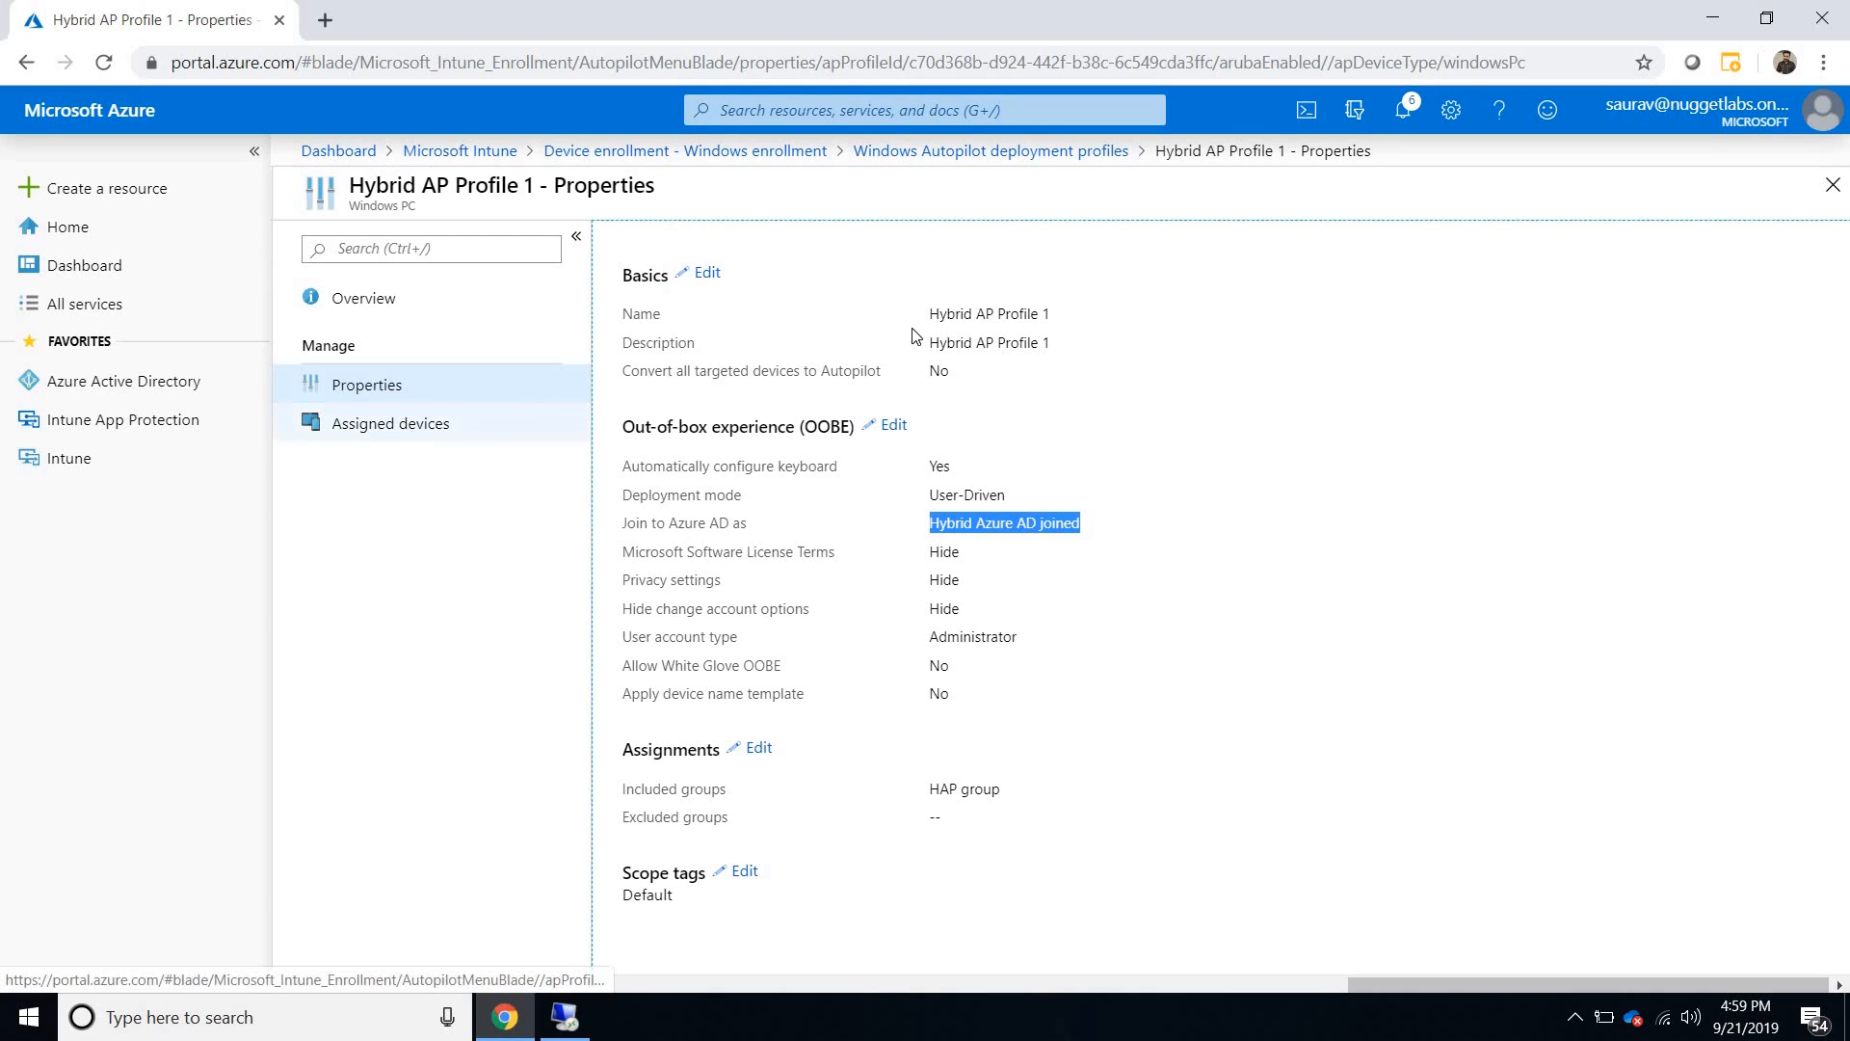
# - Open the Intune Connector for Active Directory and filter the connectors to Active status
pyautogui.click(955, 149)
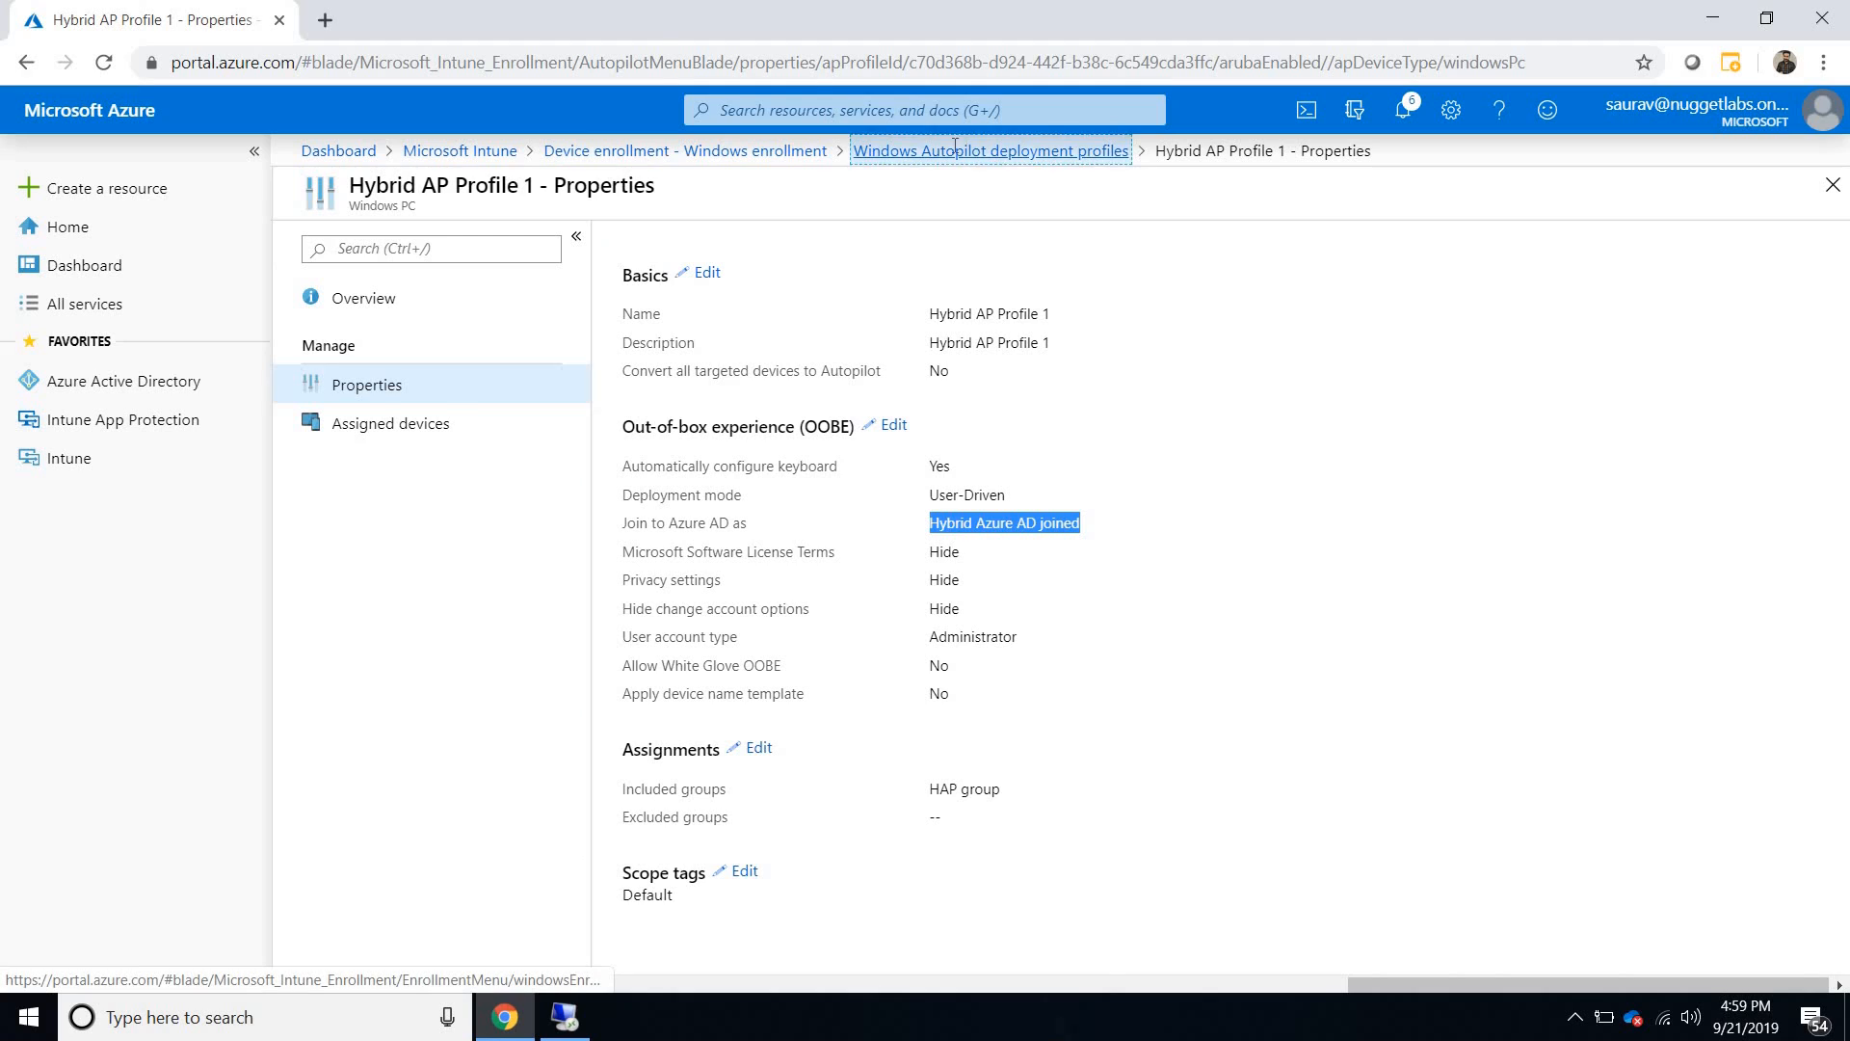
pyautogui.click(685, 150)
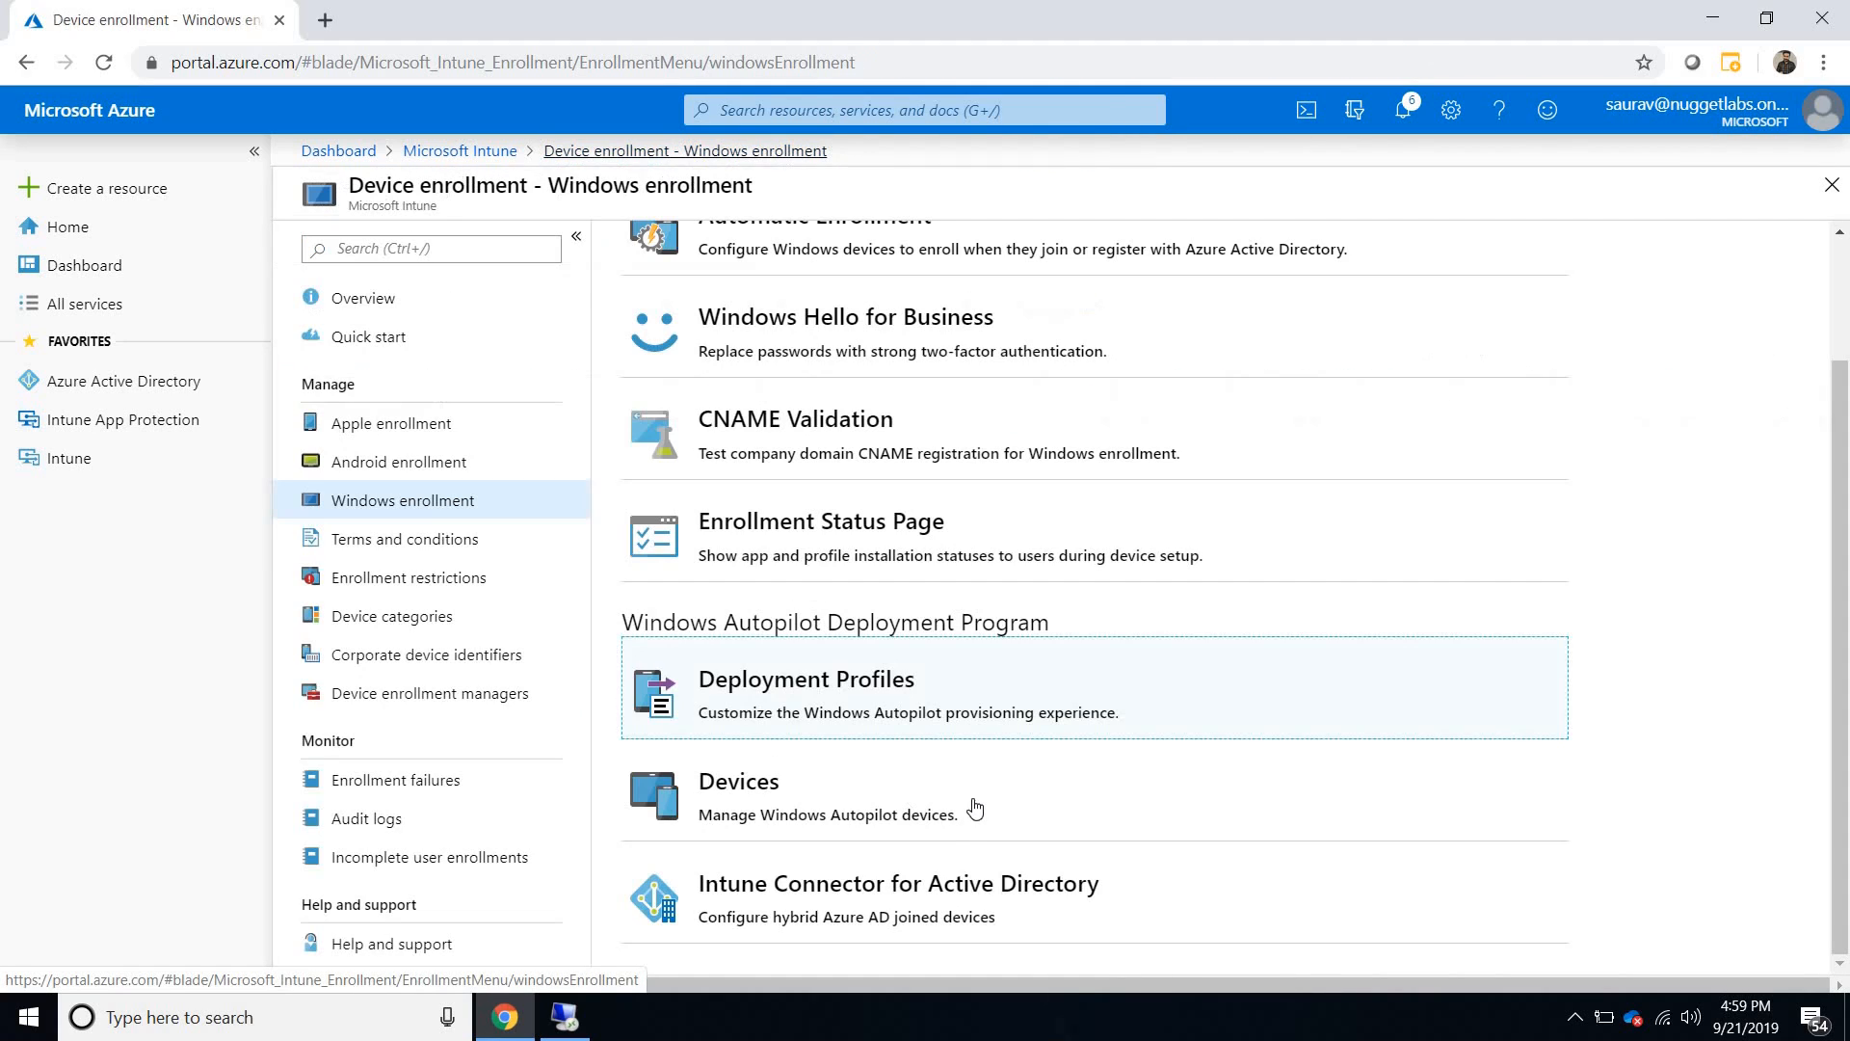
pyautogui.click(890, 882)
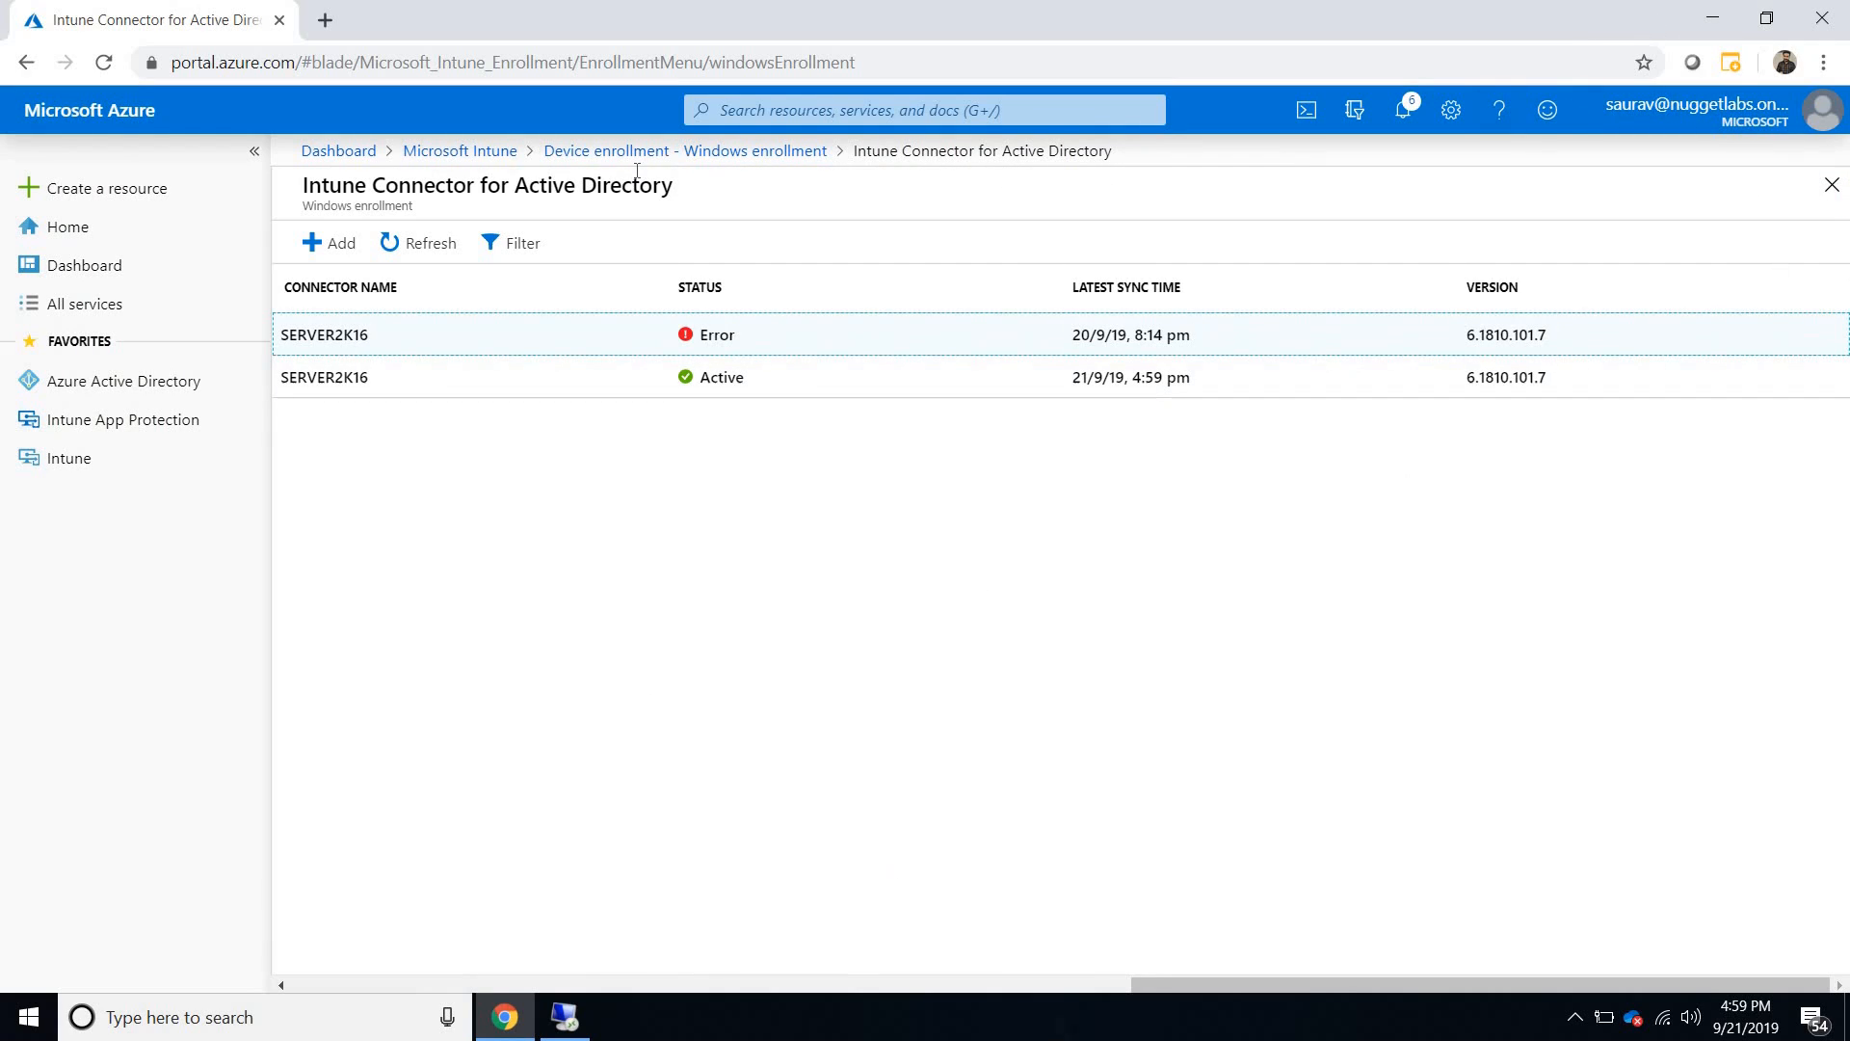
pyautogui.click(557, 244)
pyautogui.click(1676, 259)
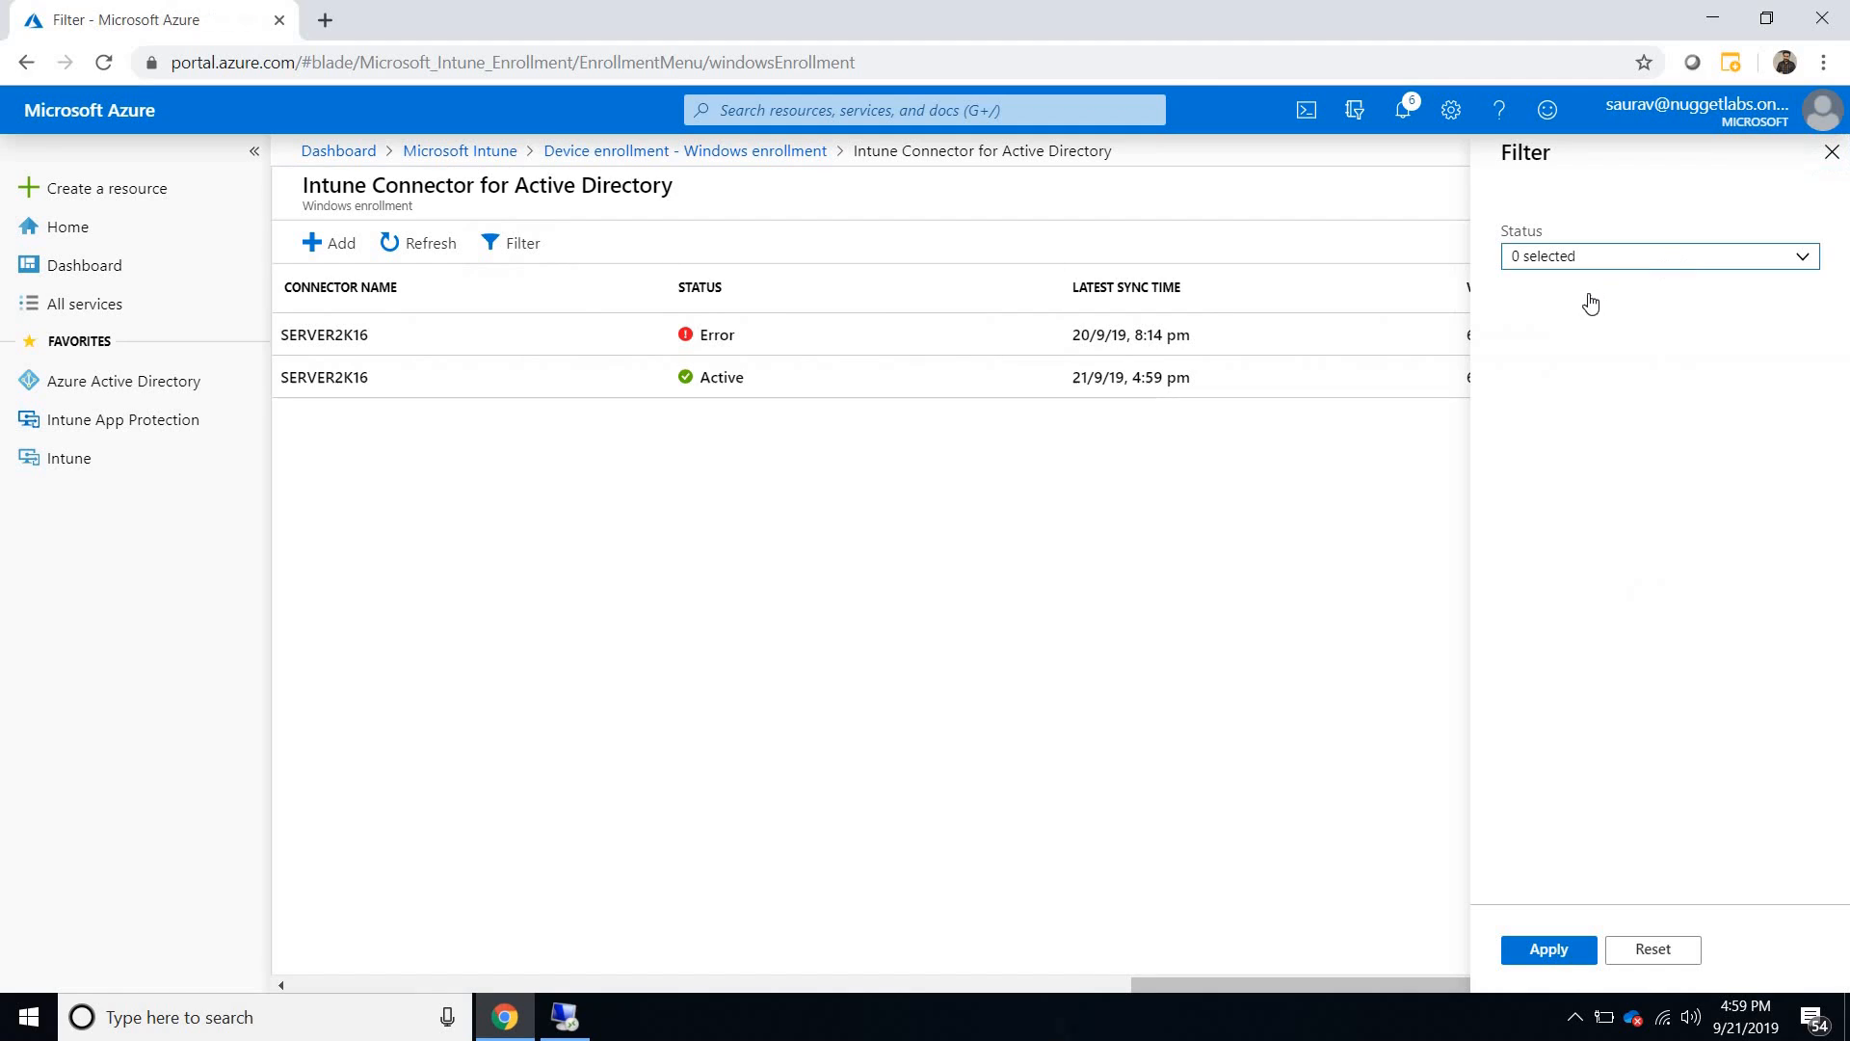
pyautogui.click(1522, 287)
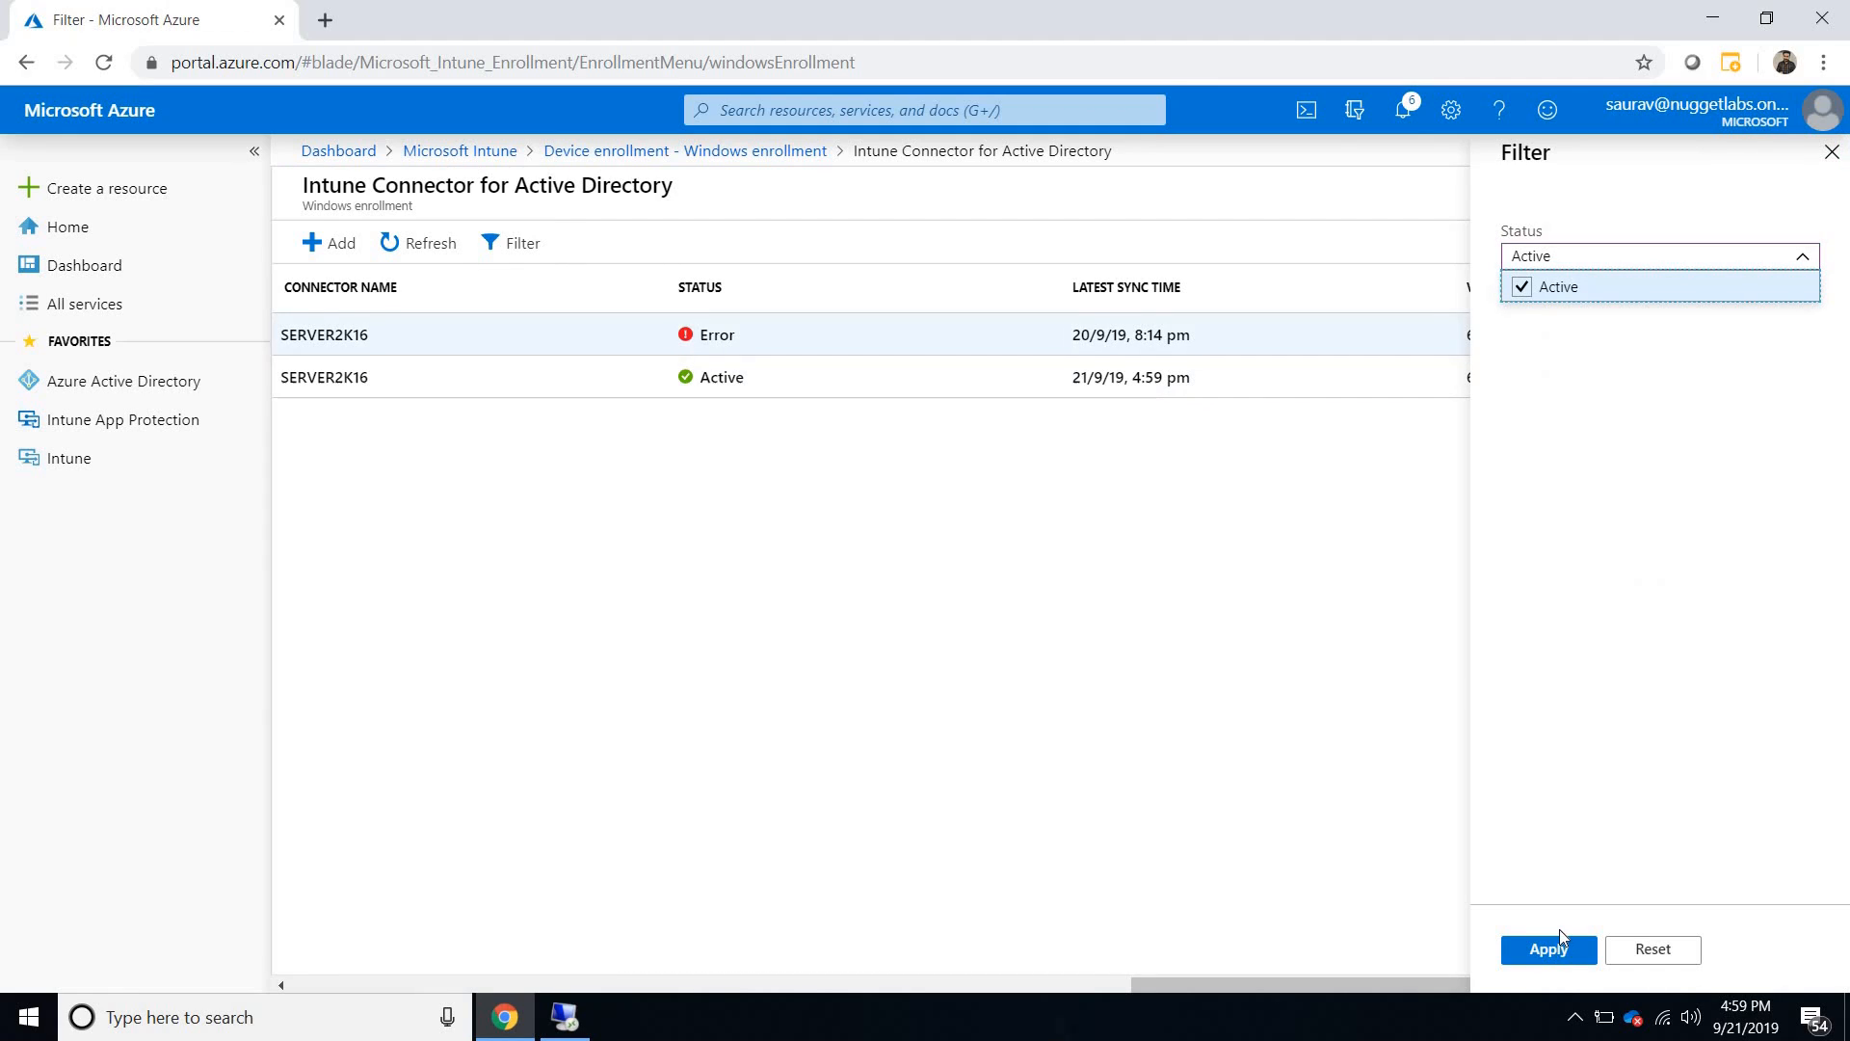
pyautogui.click(1546, 950)
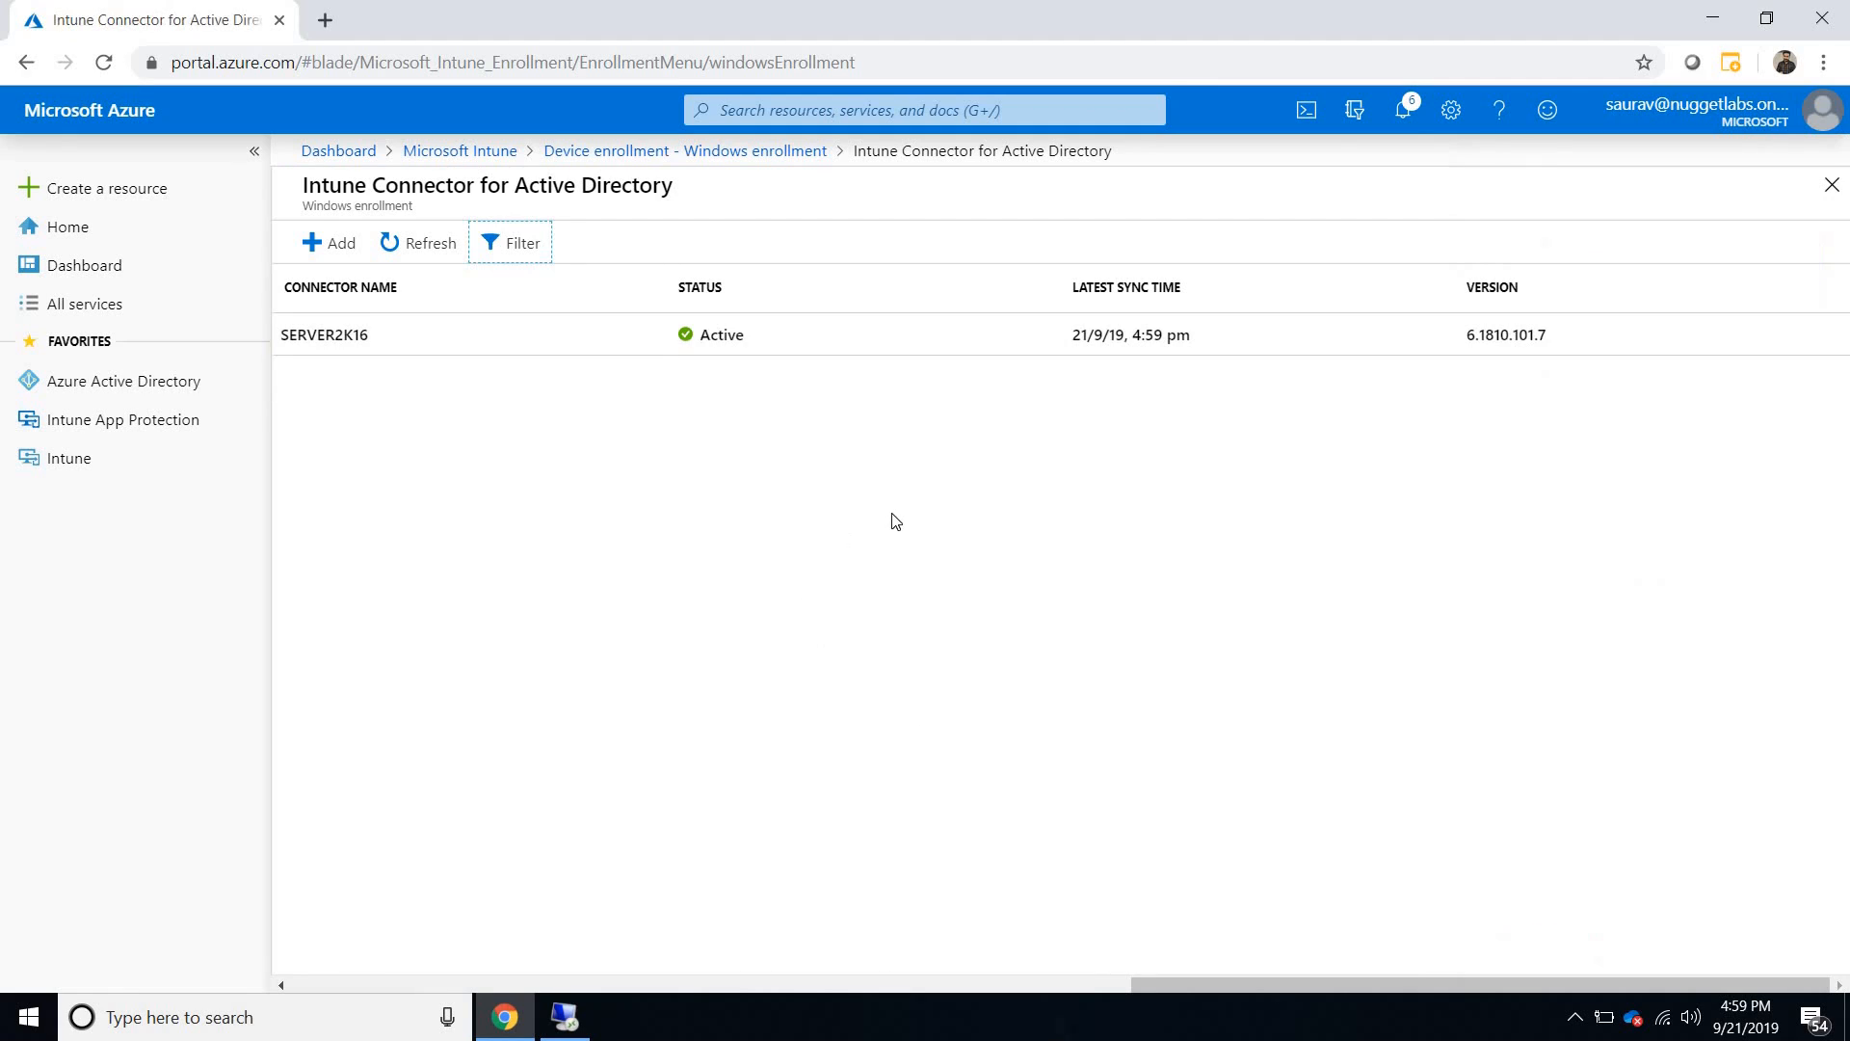
# - Switch to the Remote Desktop session and reposition the HybridDemo virtual machine window to show its full setup screen
pyautogui.click(1710, 13)
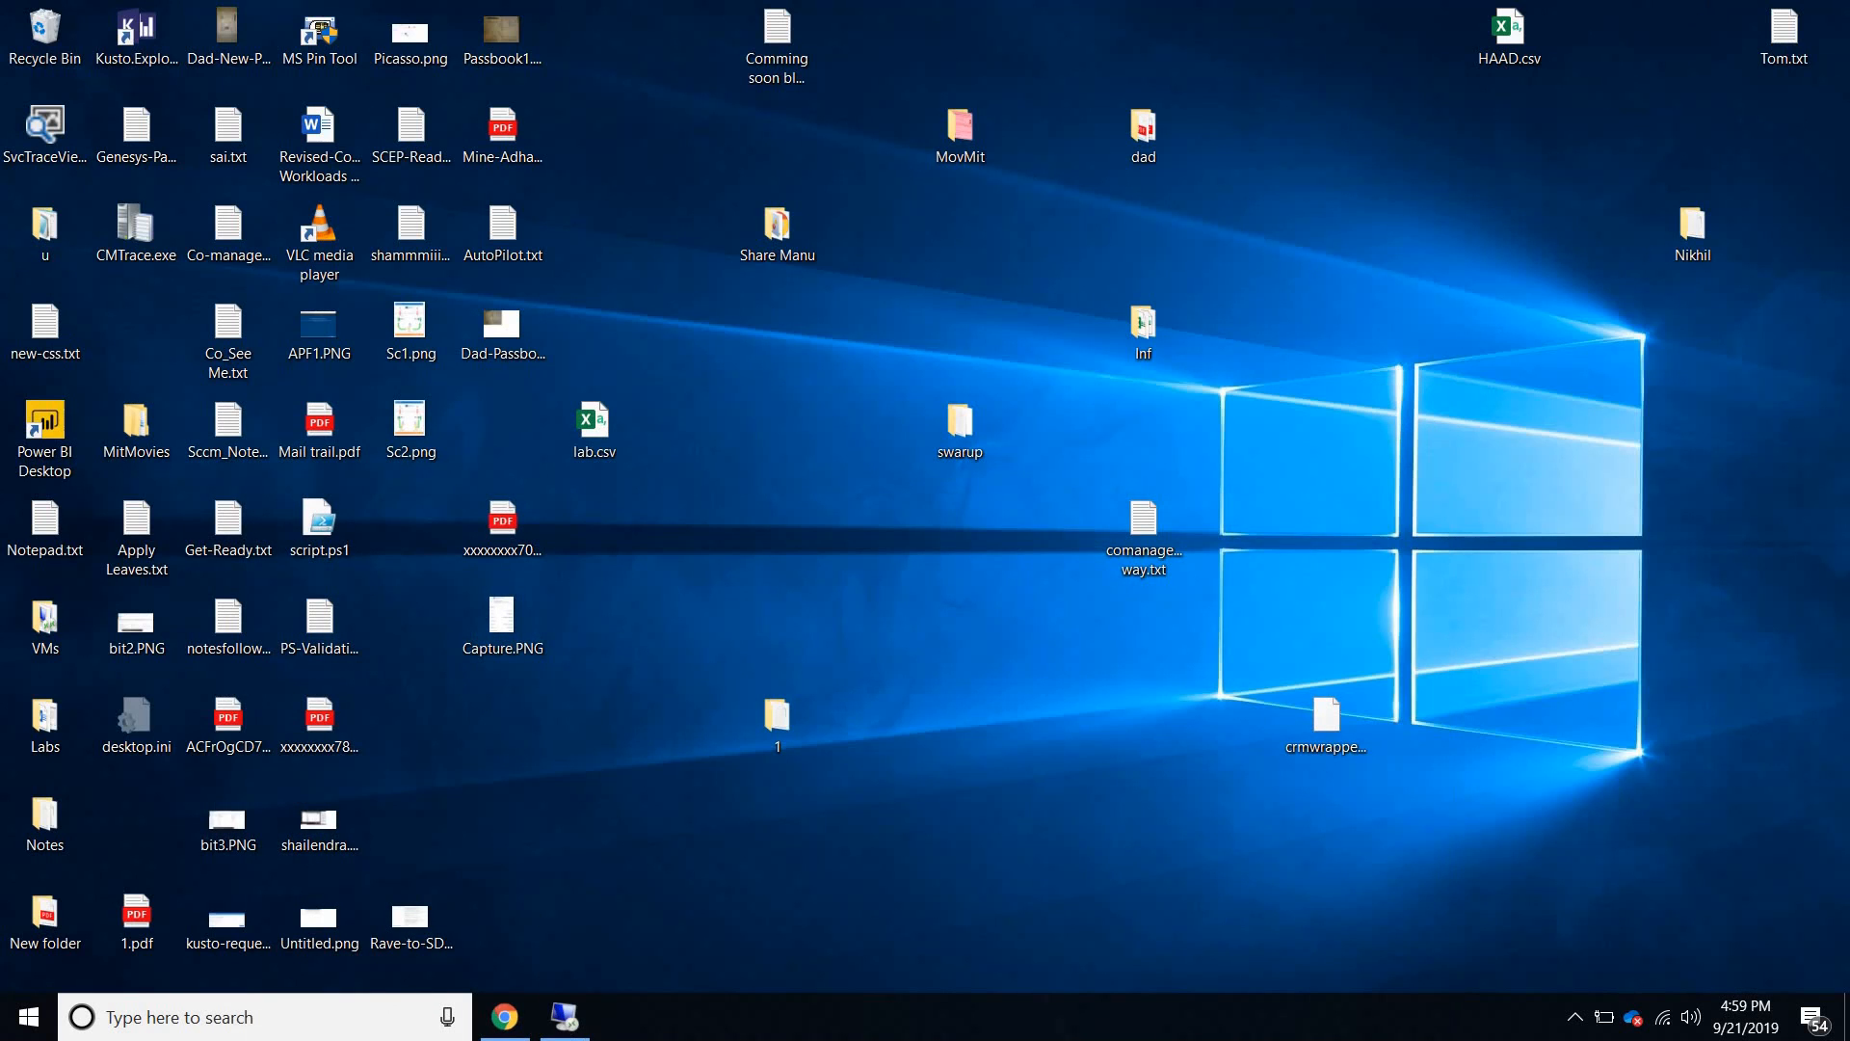
pyautogui.click(564, 1016)
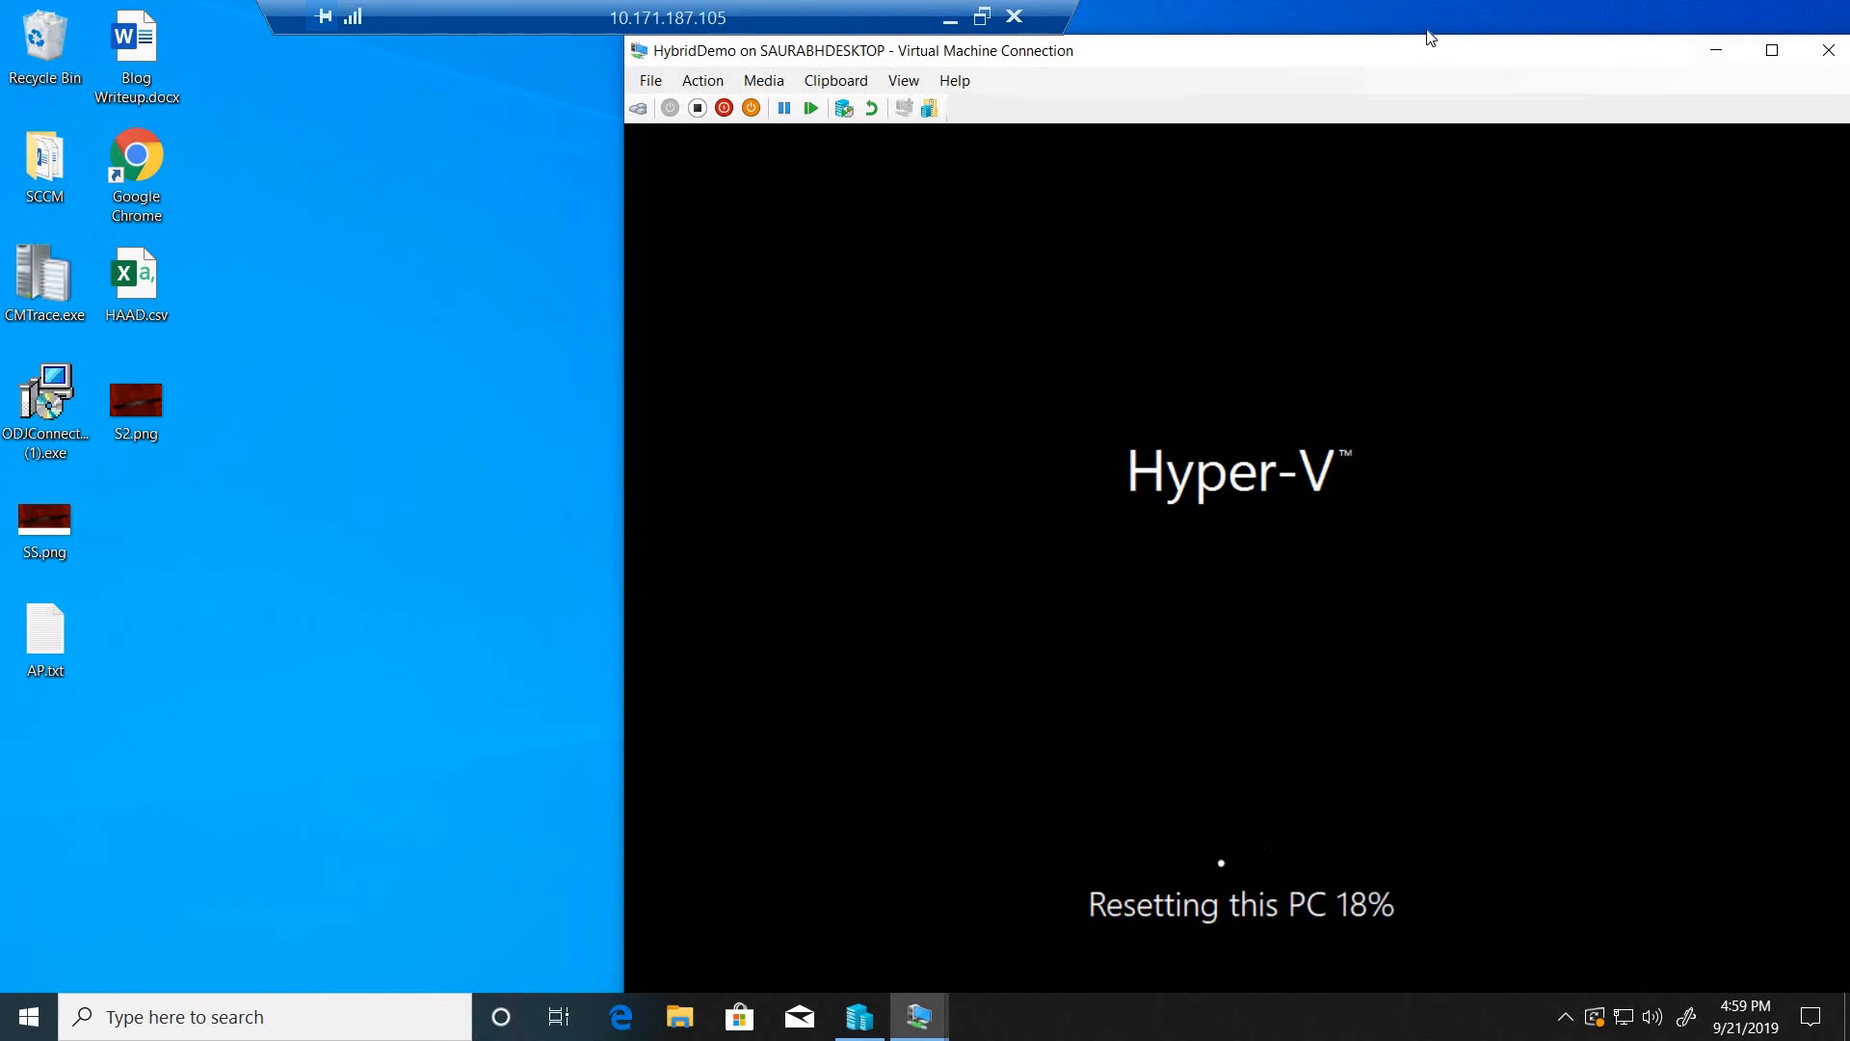
pyautogui.moveTo(1427, 35); pyautogui.dragTo(1427, 22)
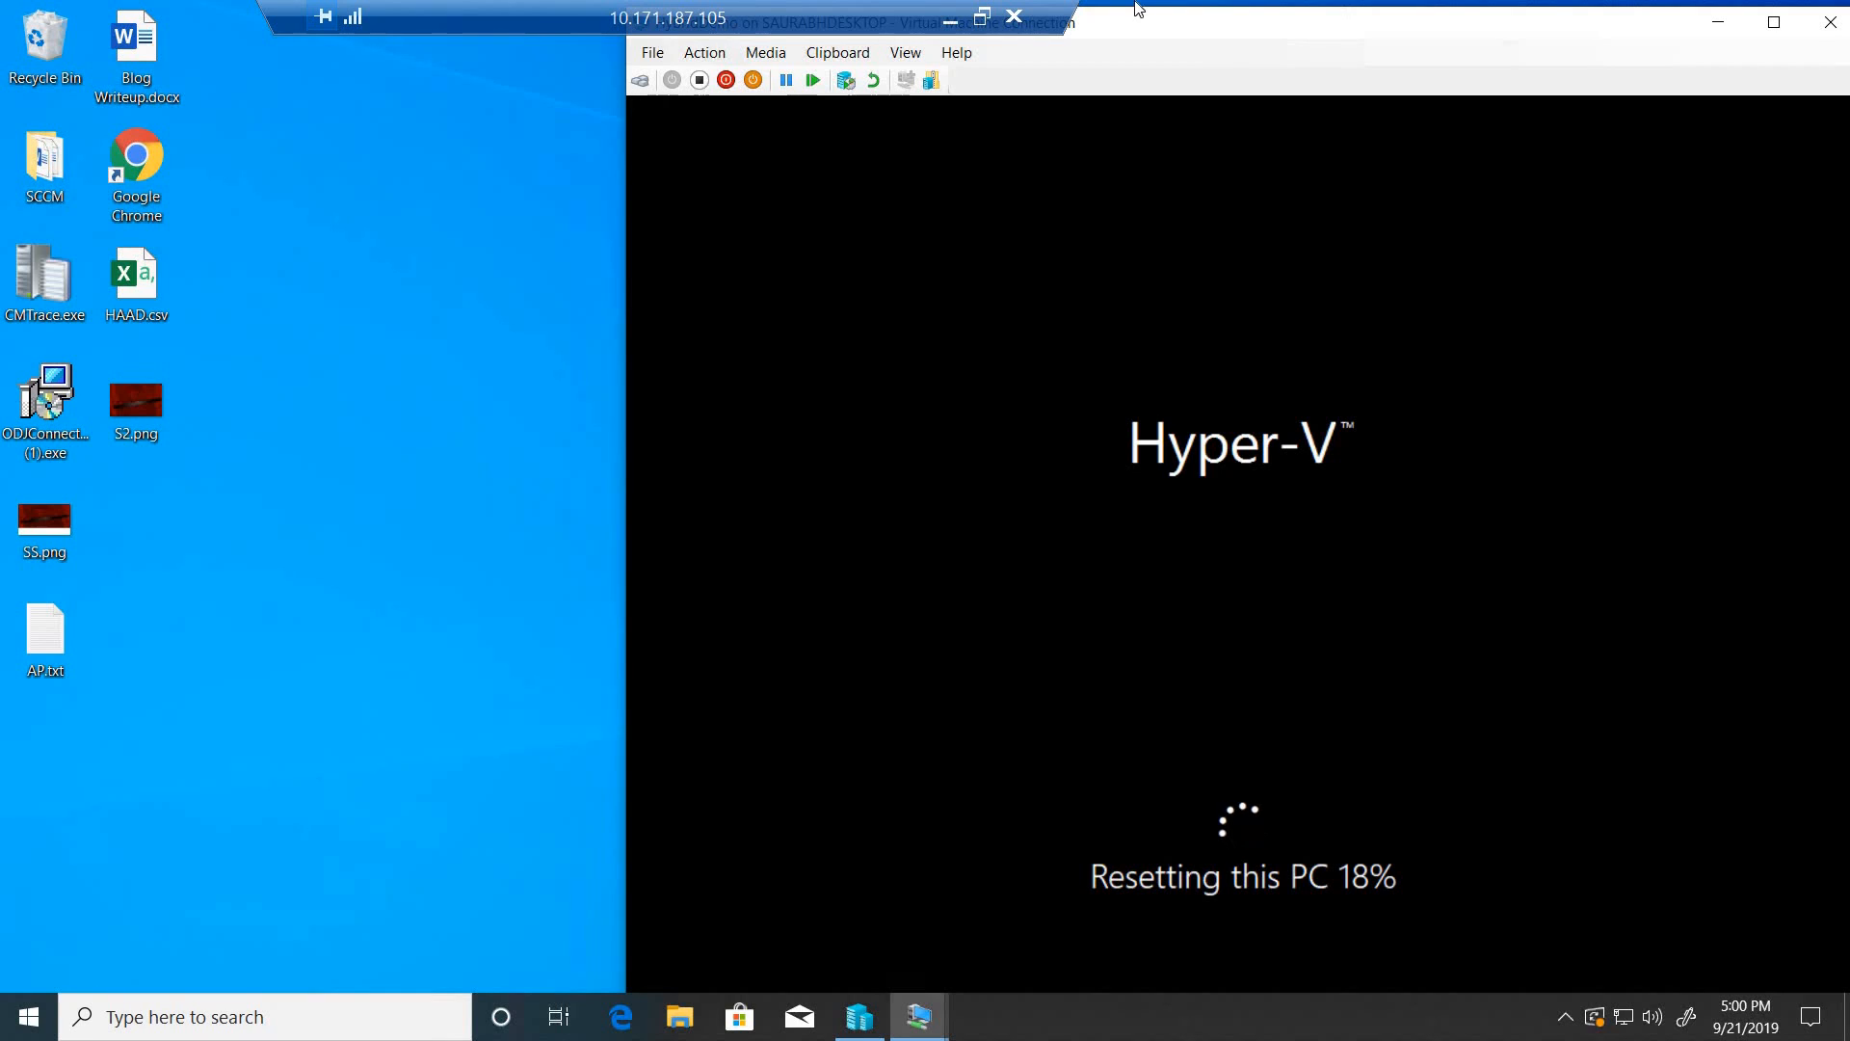
pyautogui.click(947, 22)
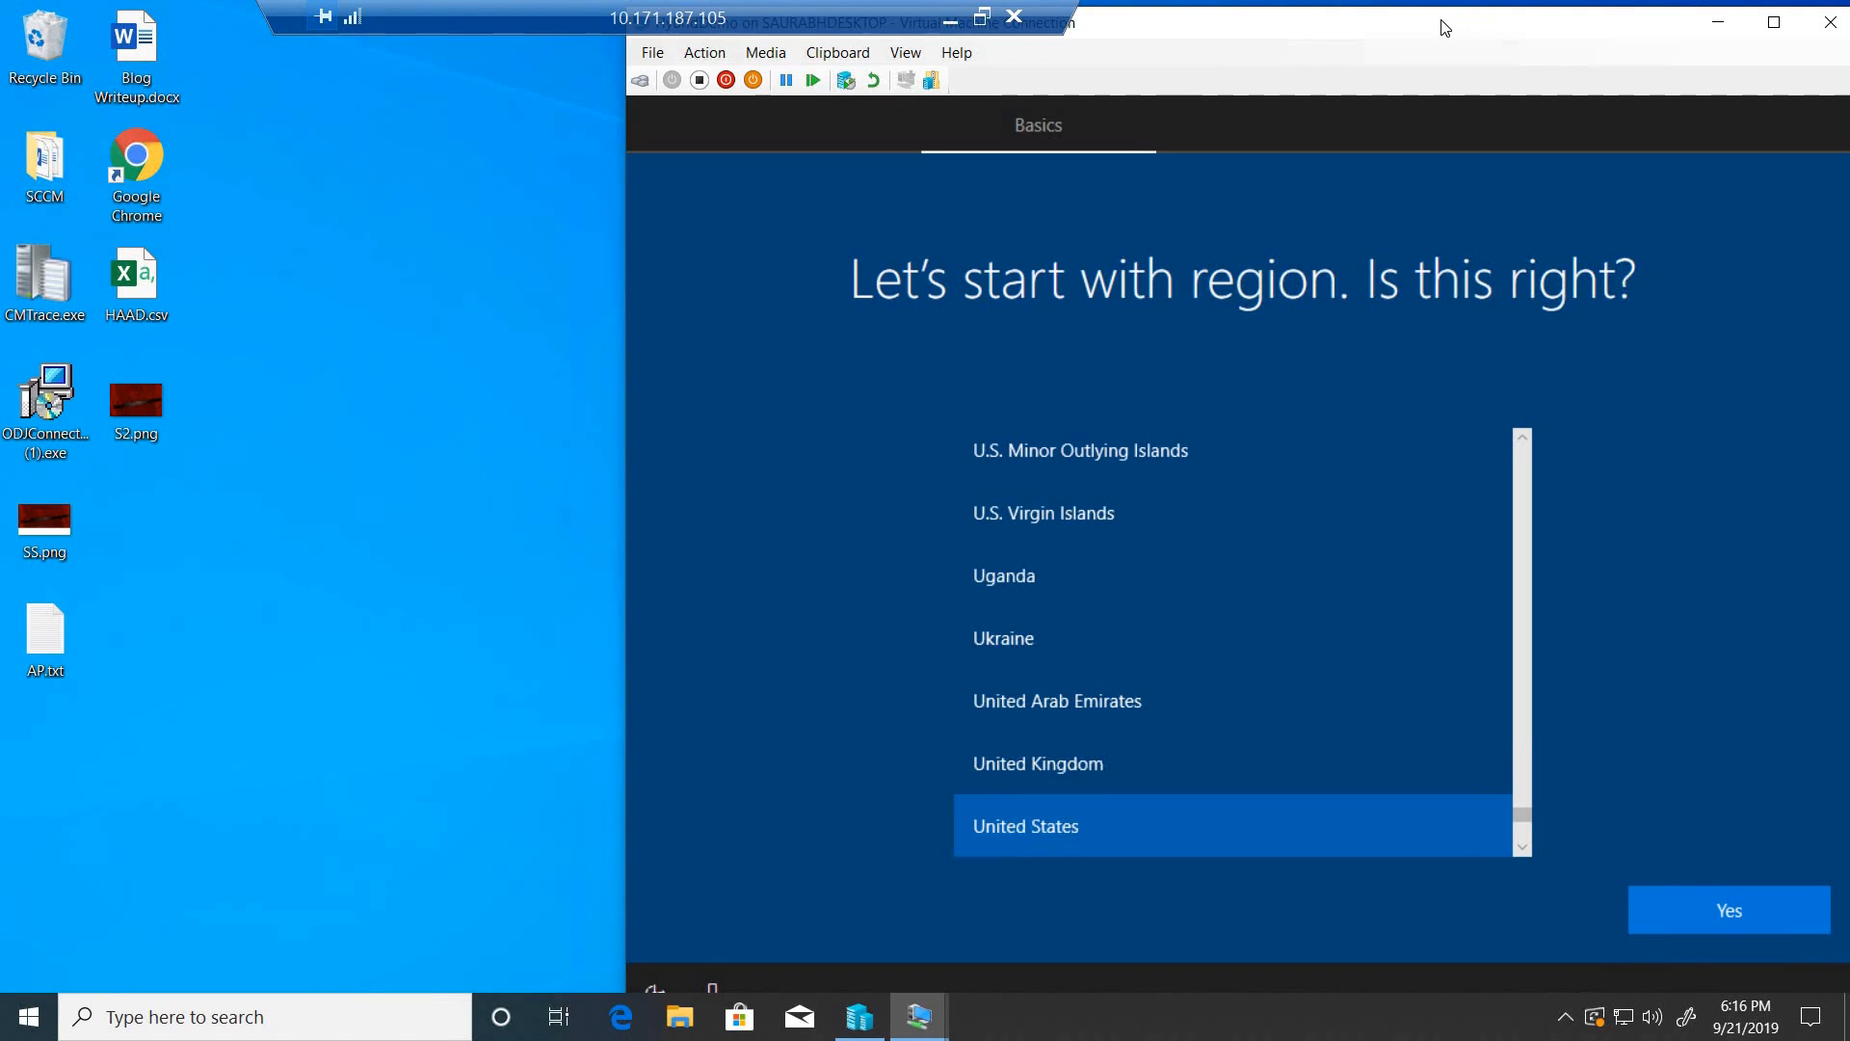
pyautogui.moveTo(1446, 27); pyautogui.dragTo(1395, 27)
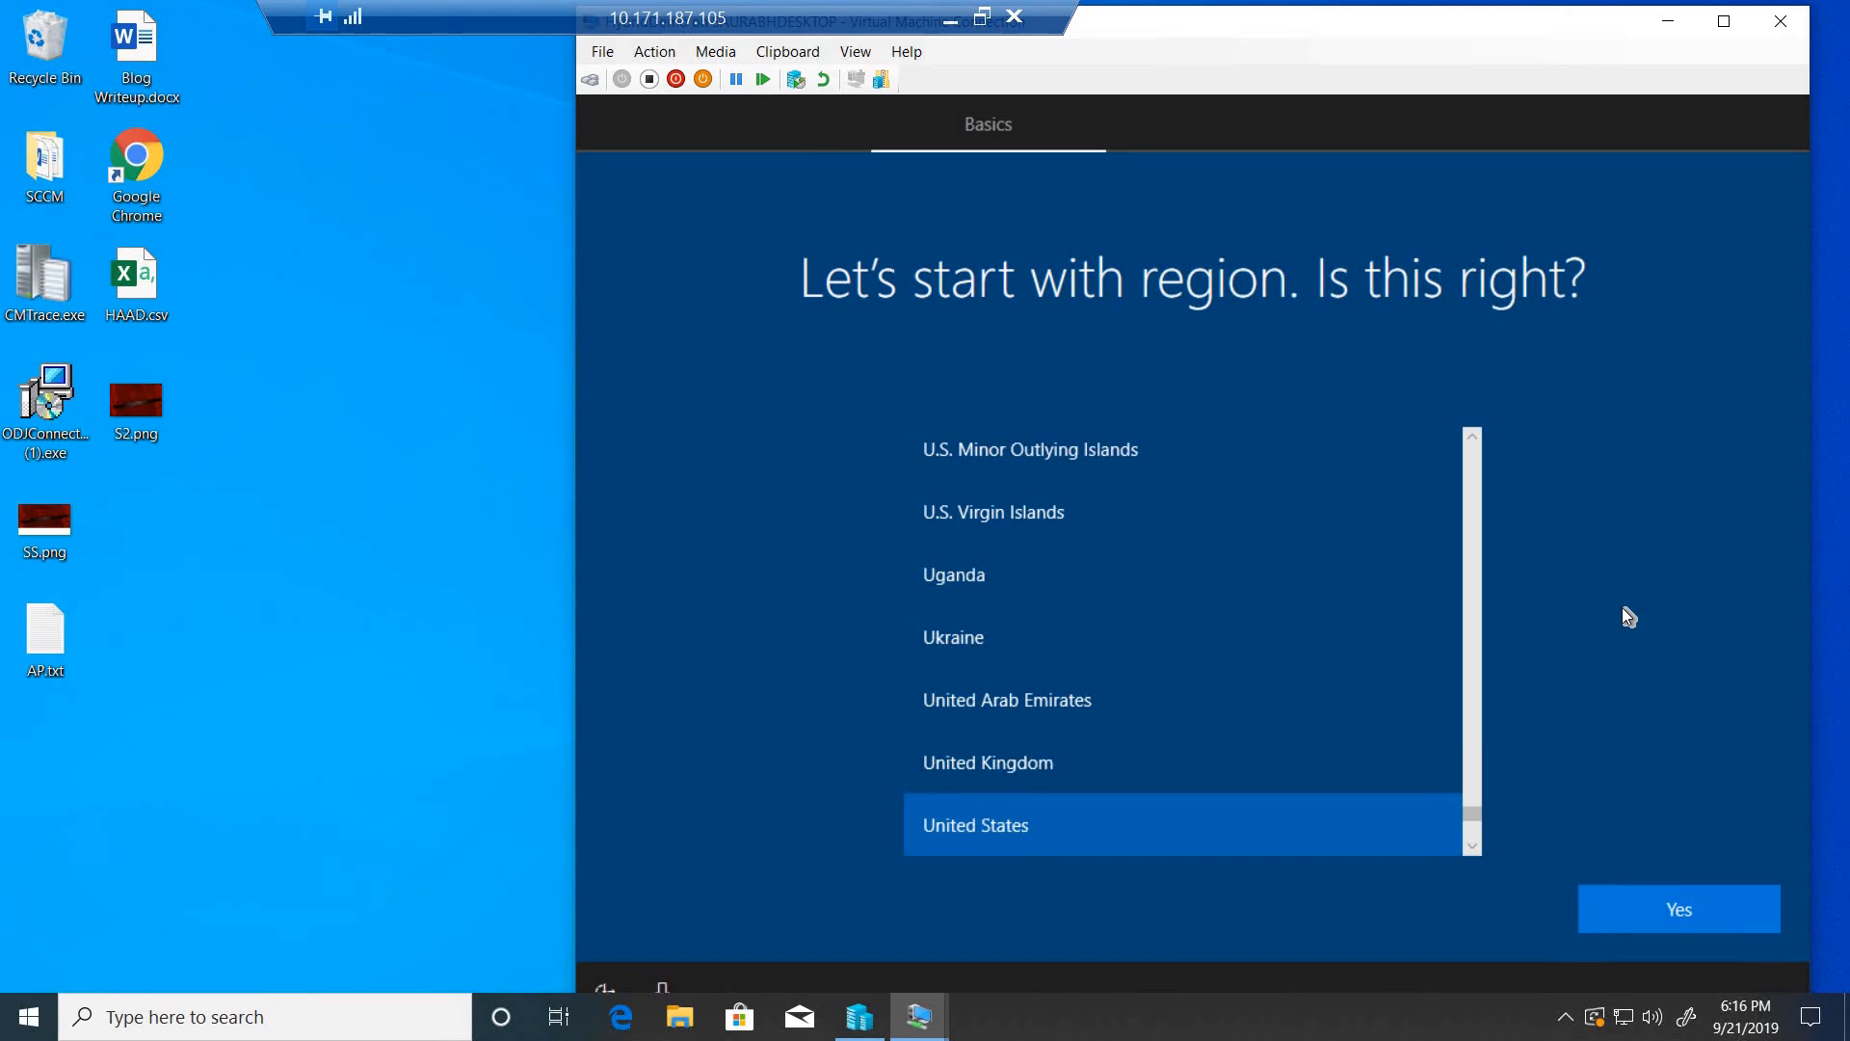
# - Open a command prompt on the HybridDemo setup screen, run ipconfig and check the first Ethernet adapter's DNS suffix and IPv4 address
pyautogui.hotkey('shift', 'F10')
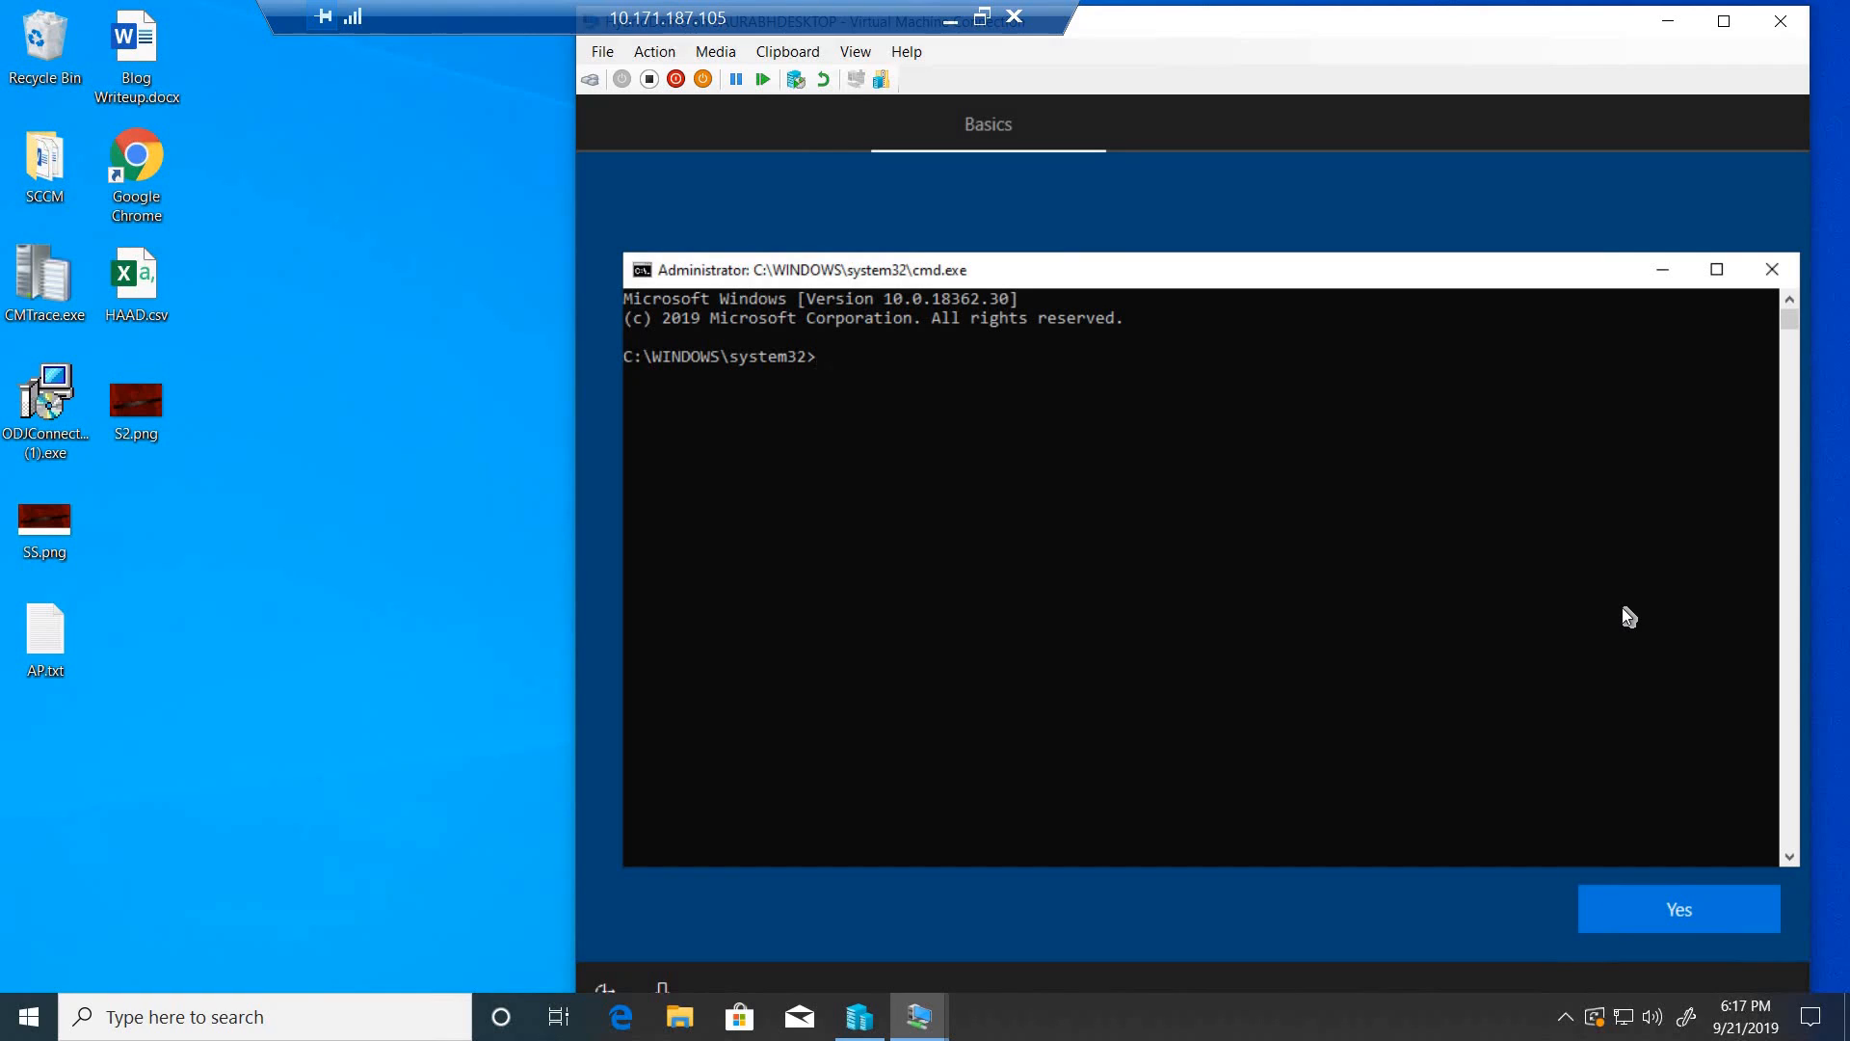
pyautogui.write('ipconfig')
pyautogui.press('Return')
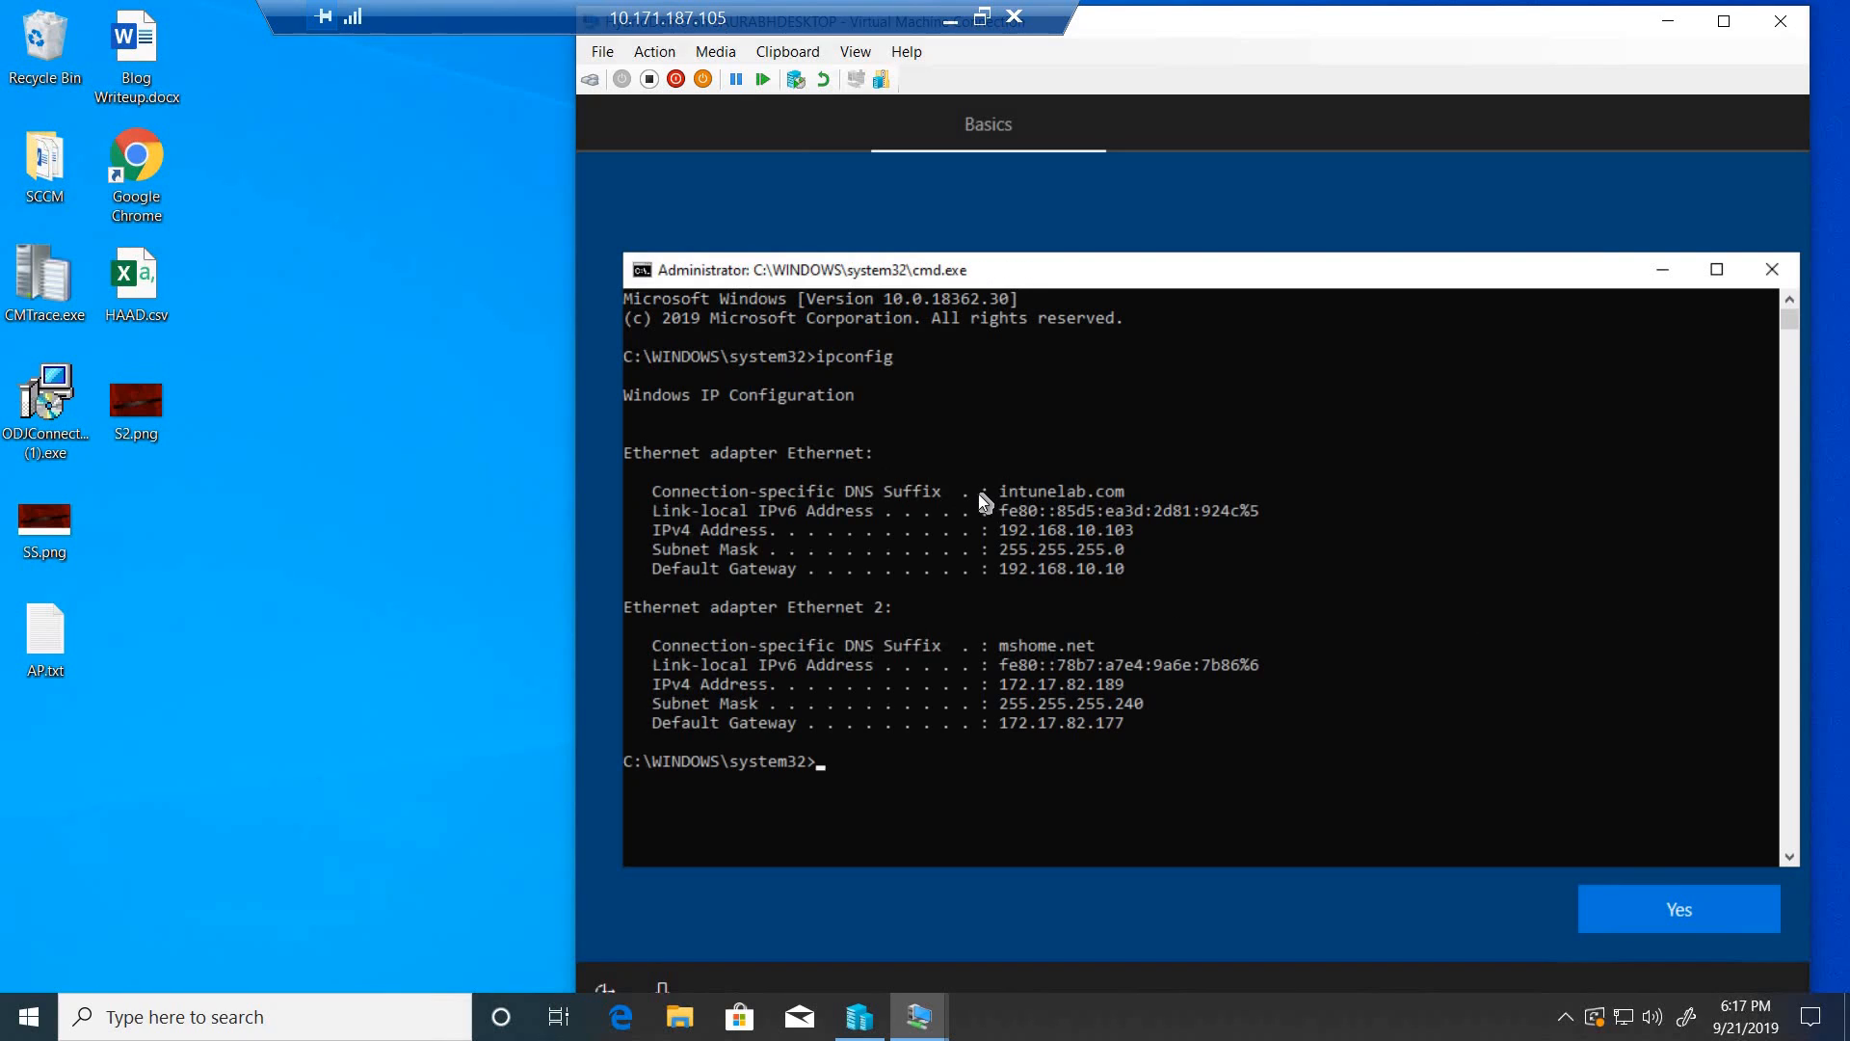
pyautogui.moveTo(976, 491); pyautogui.dragTo(1128, 500)
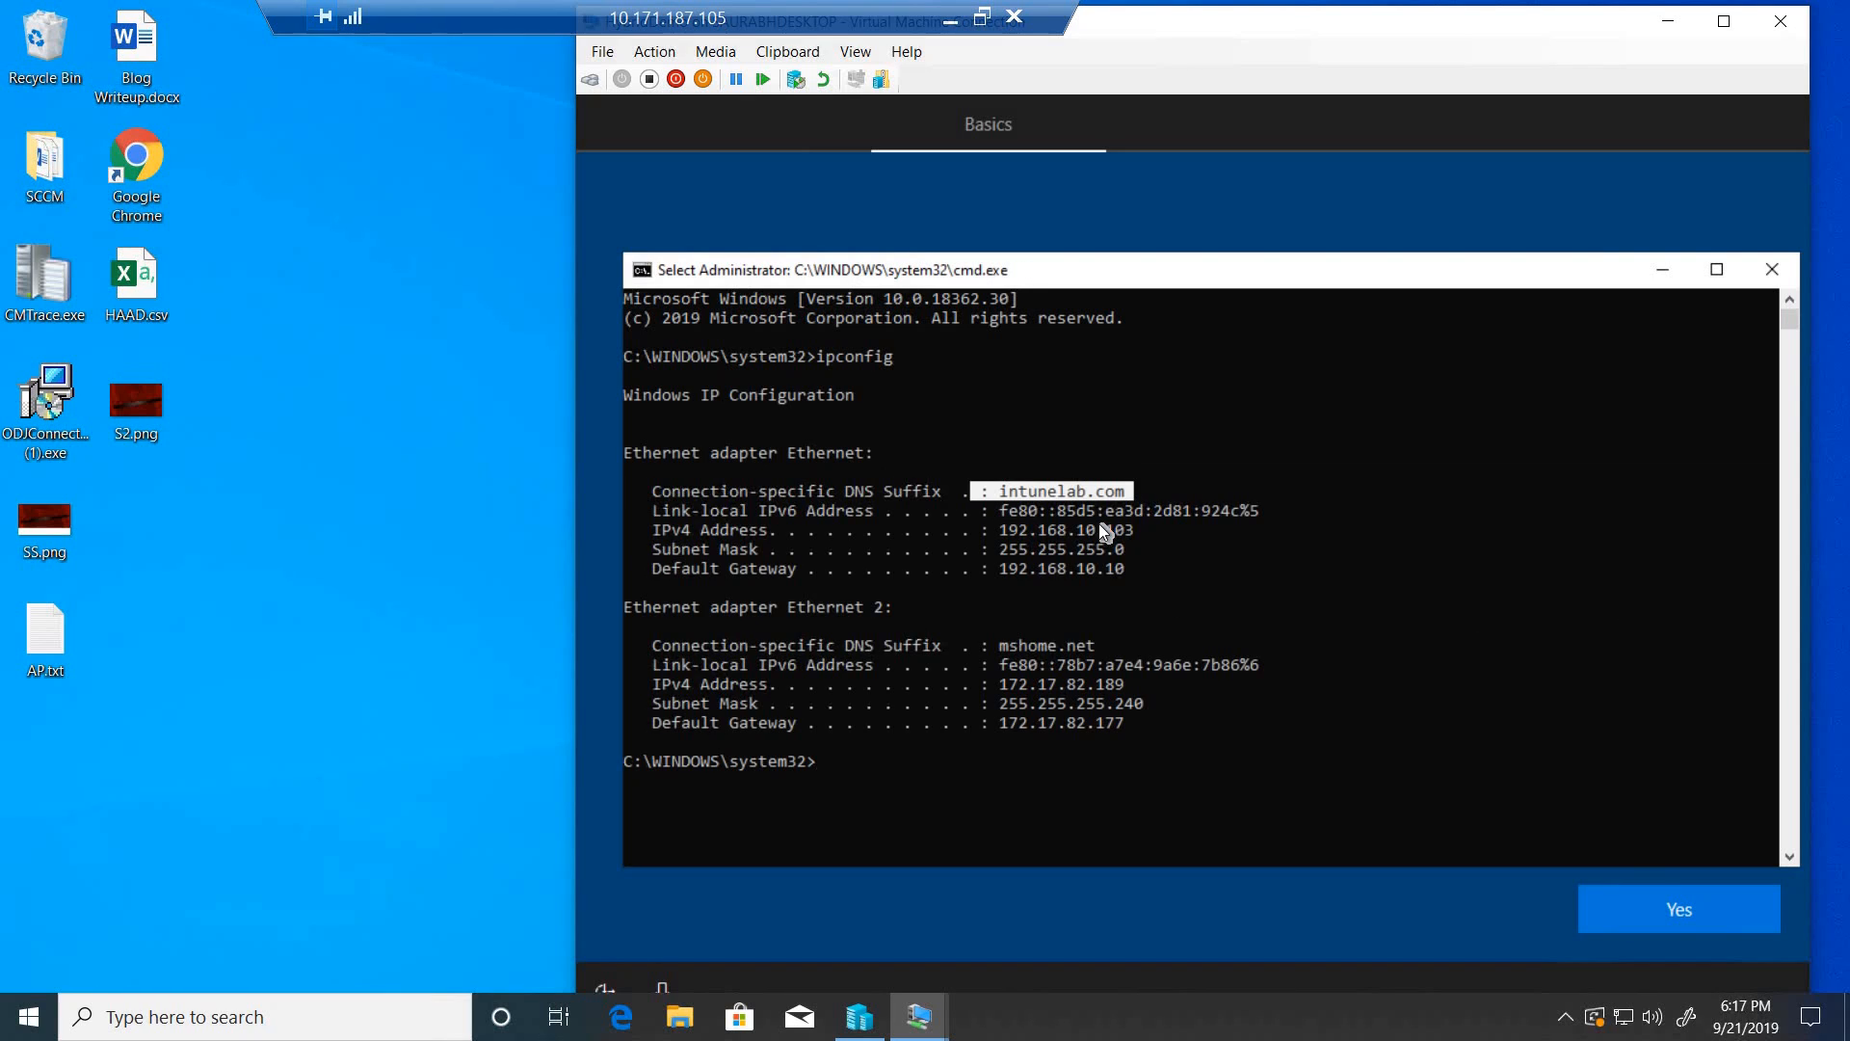
pyautogui.click(992, 493)
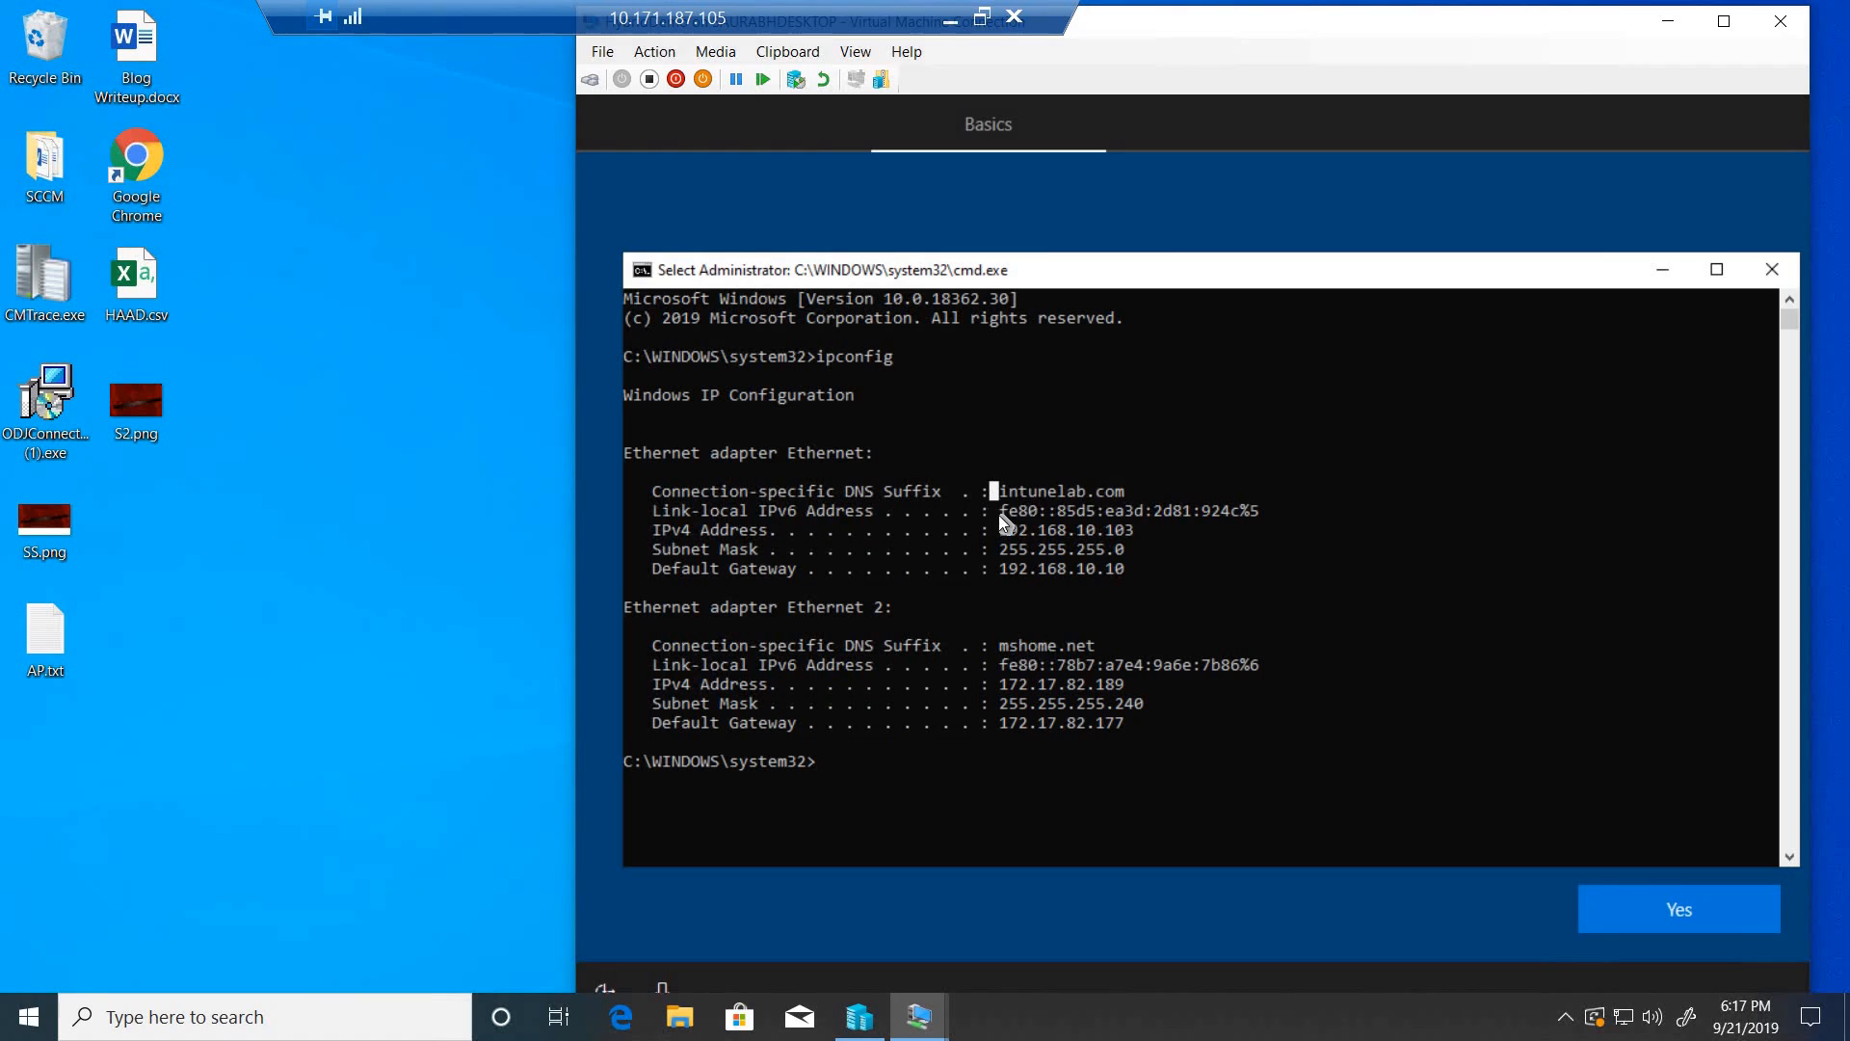
pyautogui.doubleClick(1113, 533)
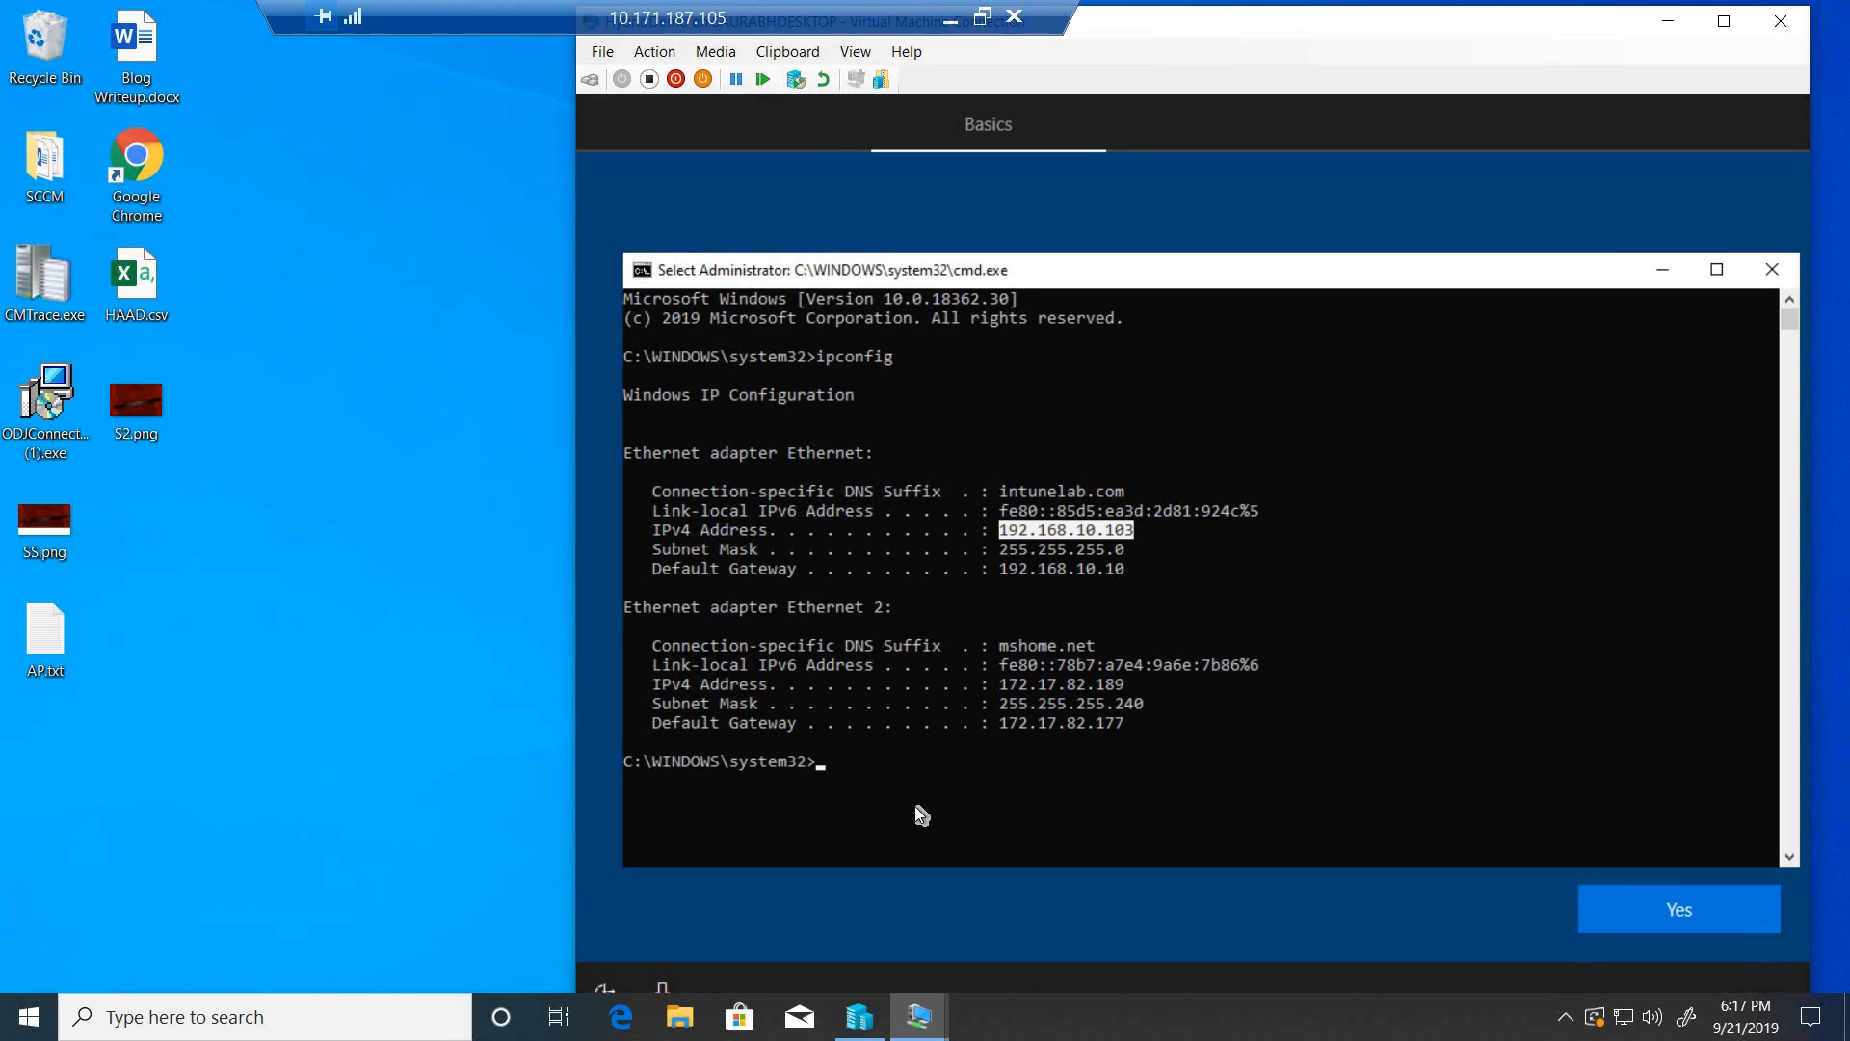
# - Clear the command prompt, ping intunelab.com to test domain connectivity, and close the prompt
pyautogui.hotkey('ctrl', 'c')
pyautogui.write('cls')
pyautogui.press('Return')
pyautogui.write('ping ')
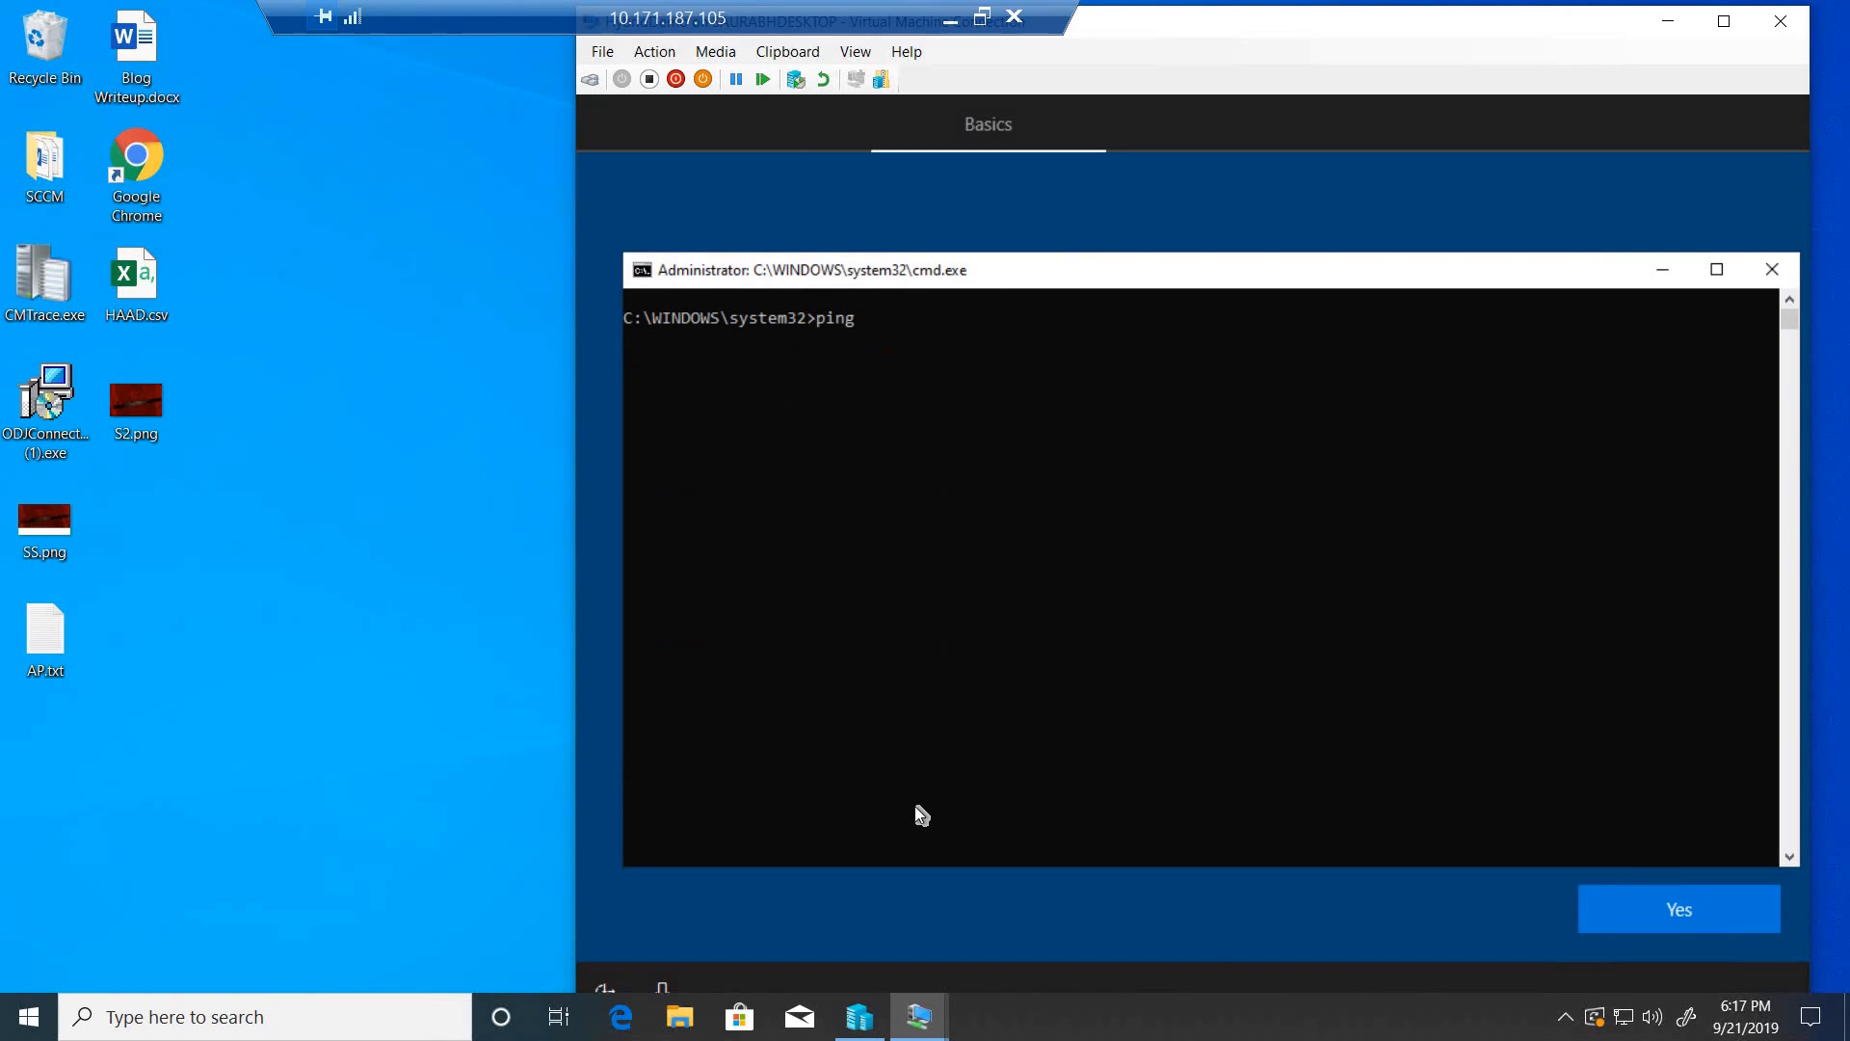
pyautogui.write('intunelab.com')
pyautogui.press('Return')
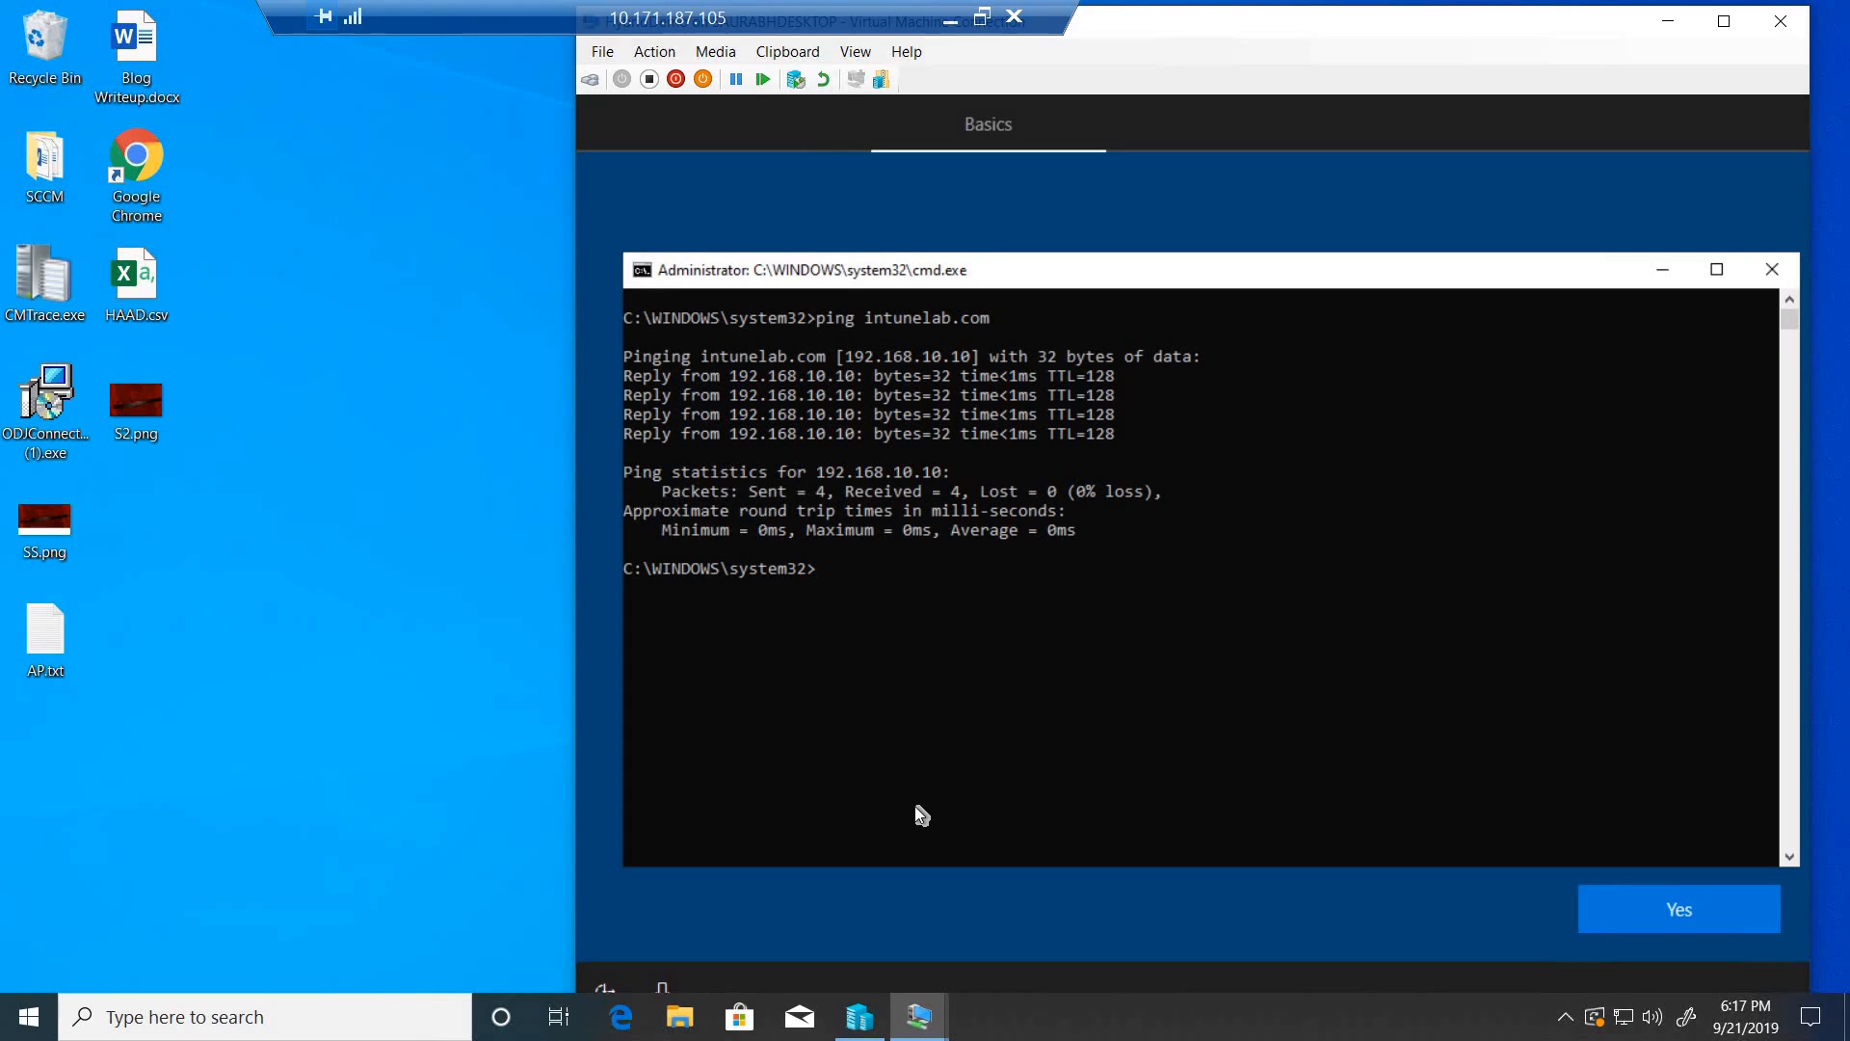
pyautogui.click(1772, 269)
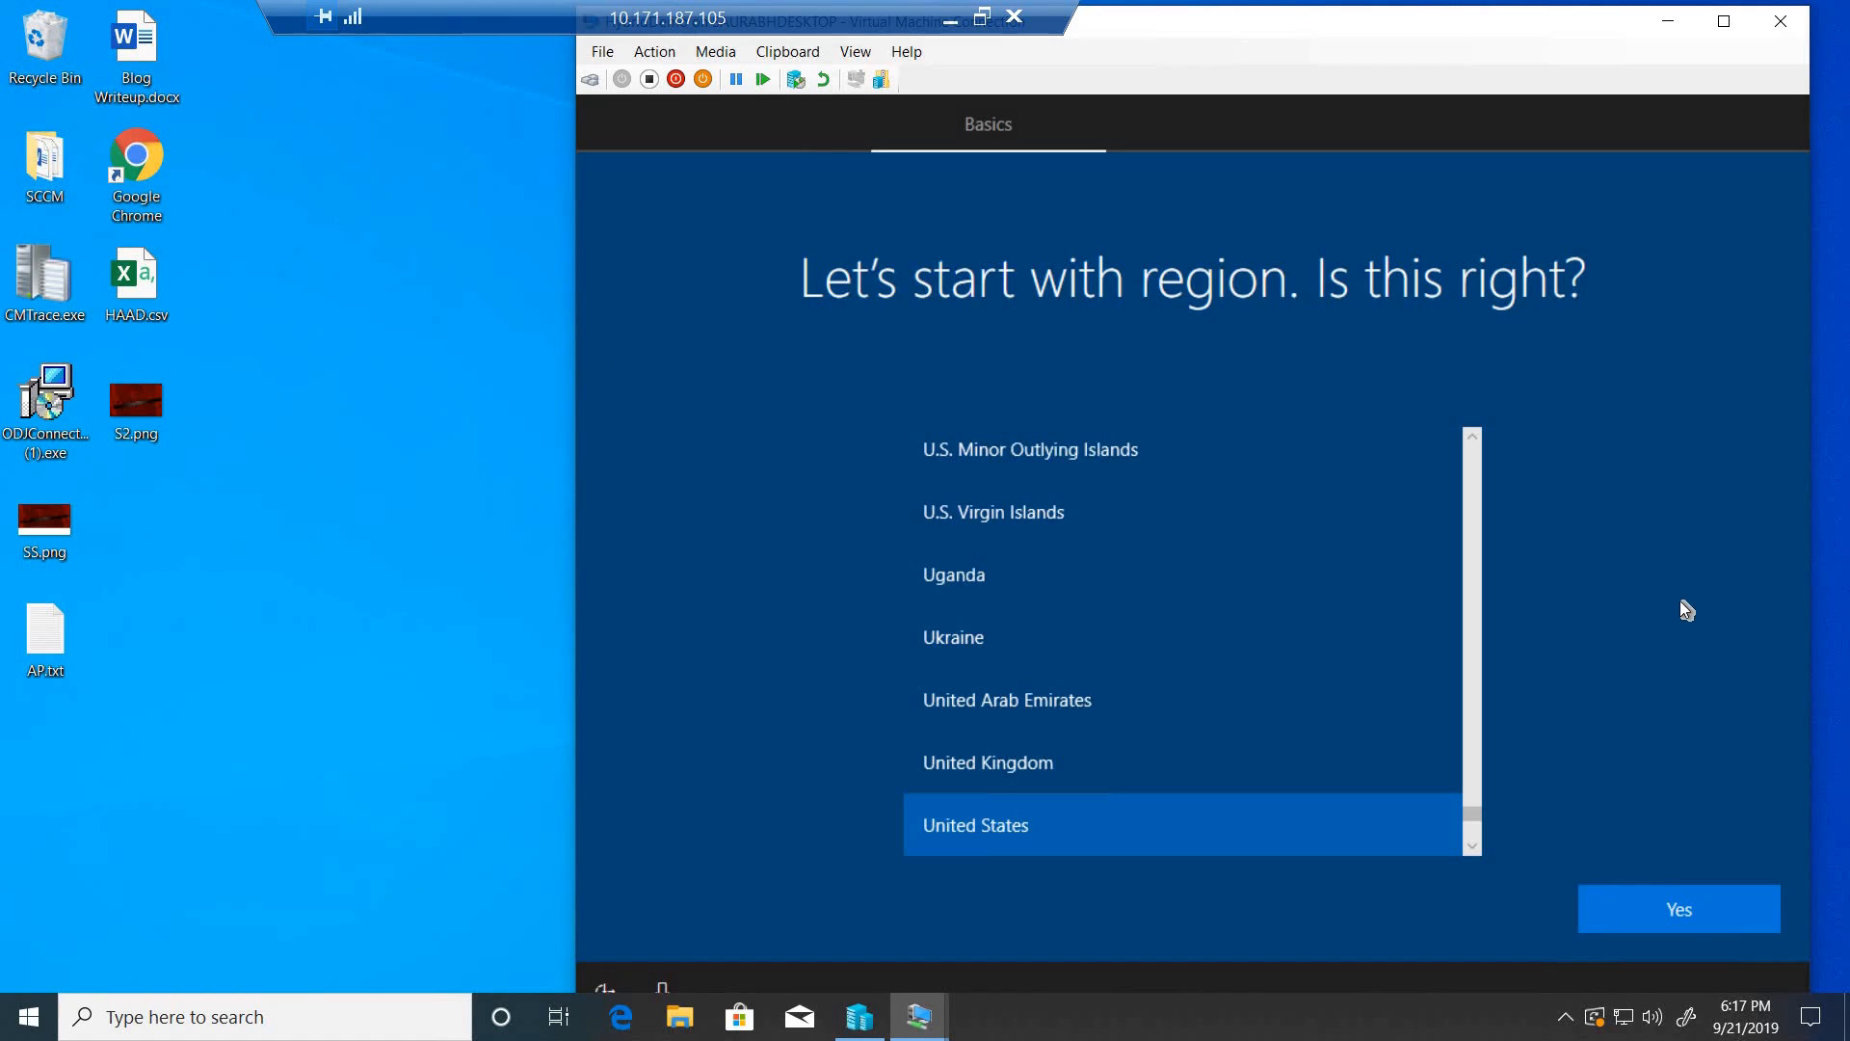
# - Accept United States as the region and US as the keyboard layout, and skip adding a second layout
pyautogui.click(1672, 913)
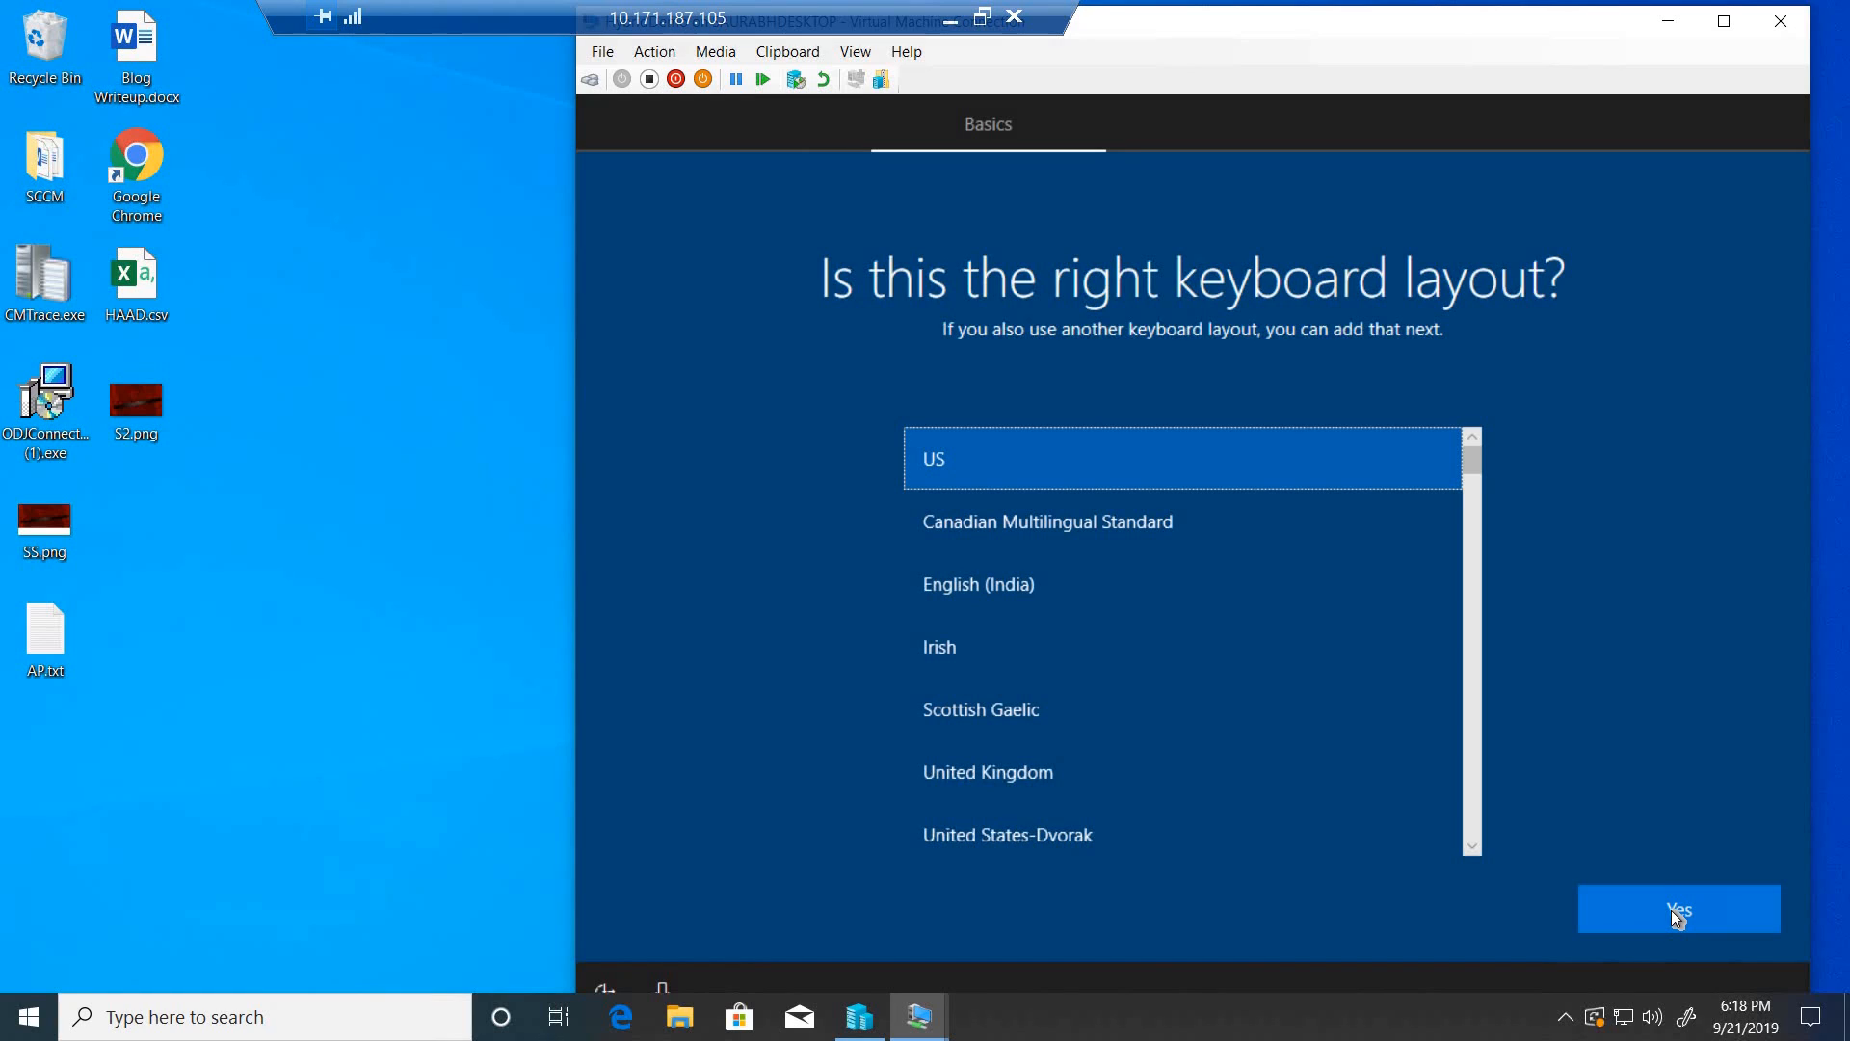
pyautogui.click(1677, 912)
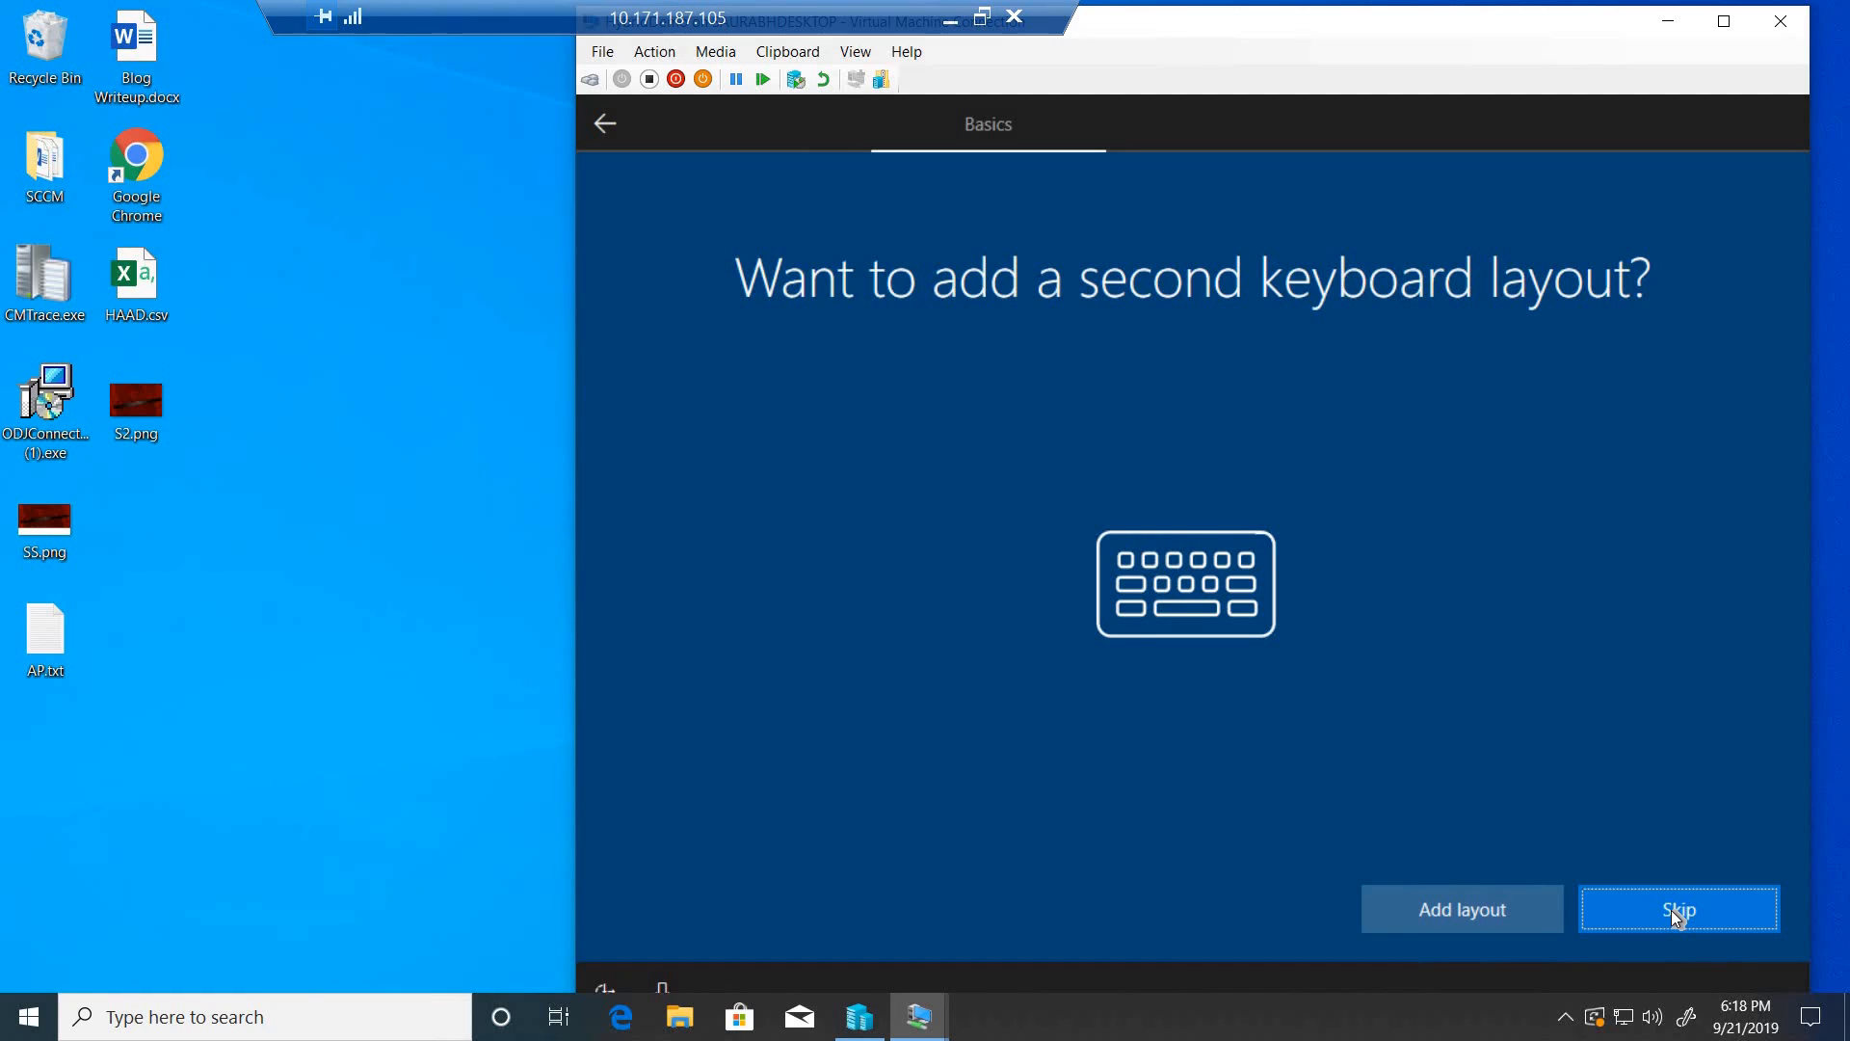
pyautogui.click(1677, 916)
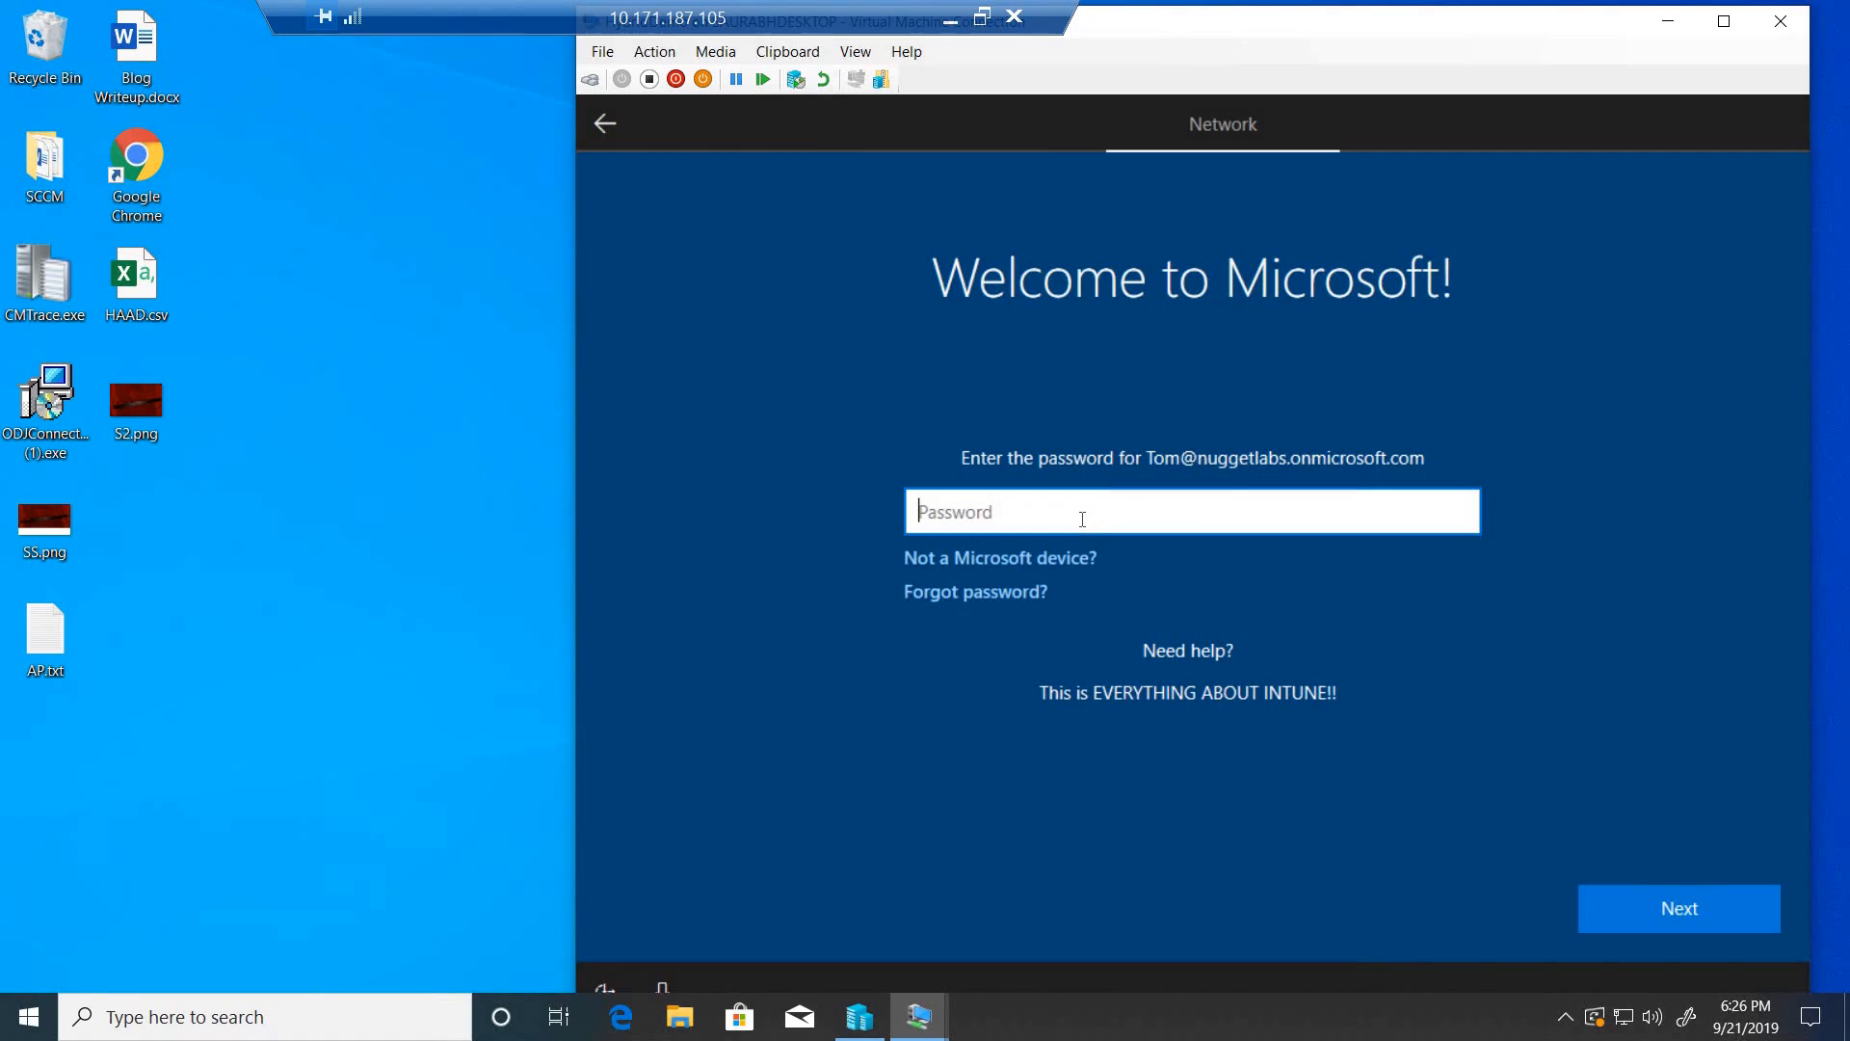
# - Begin entering the account password, check the credentials text file on the local desktop, and return to the remote session
pyautogui.write('****')
pyautogui.click(948, 19)
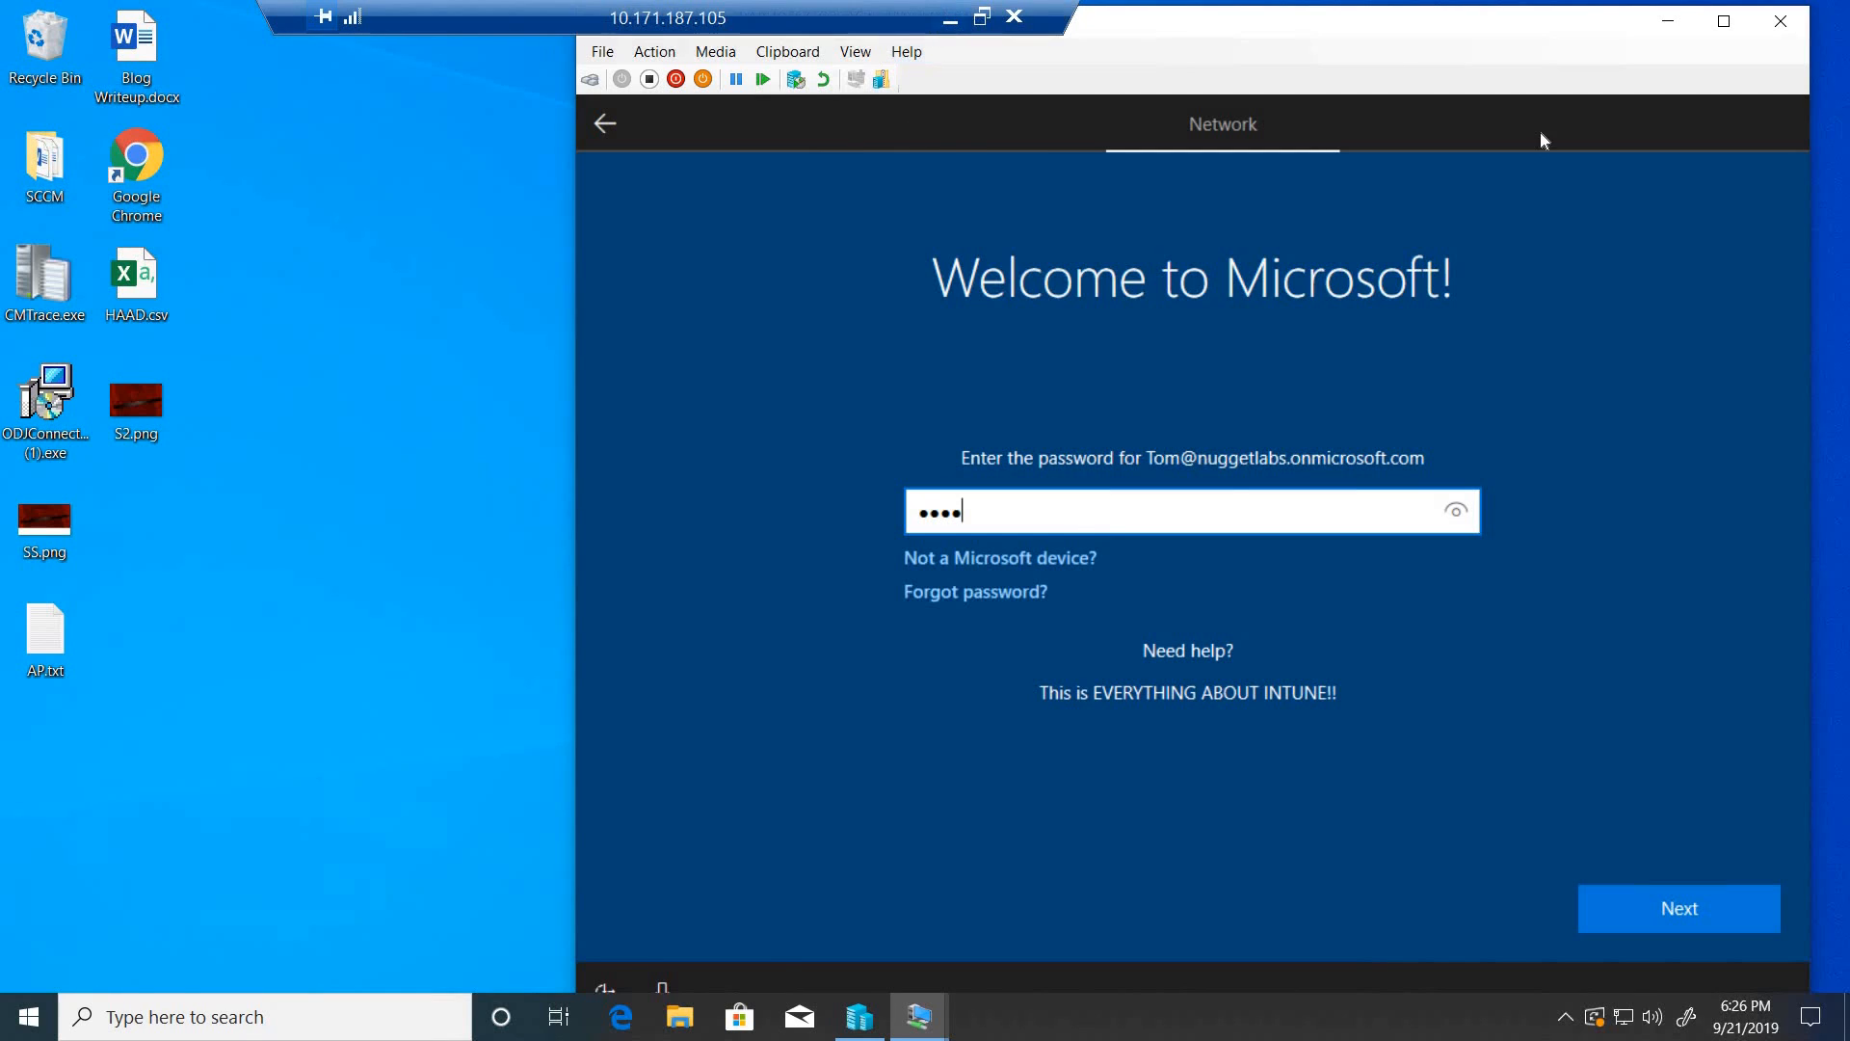
pyautogui.doubleClick(1794, 49)
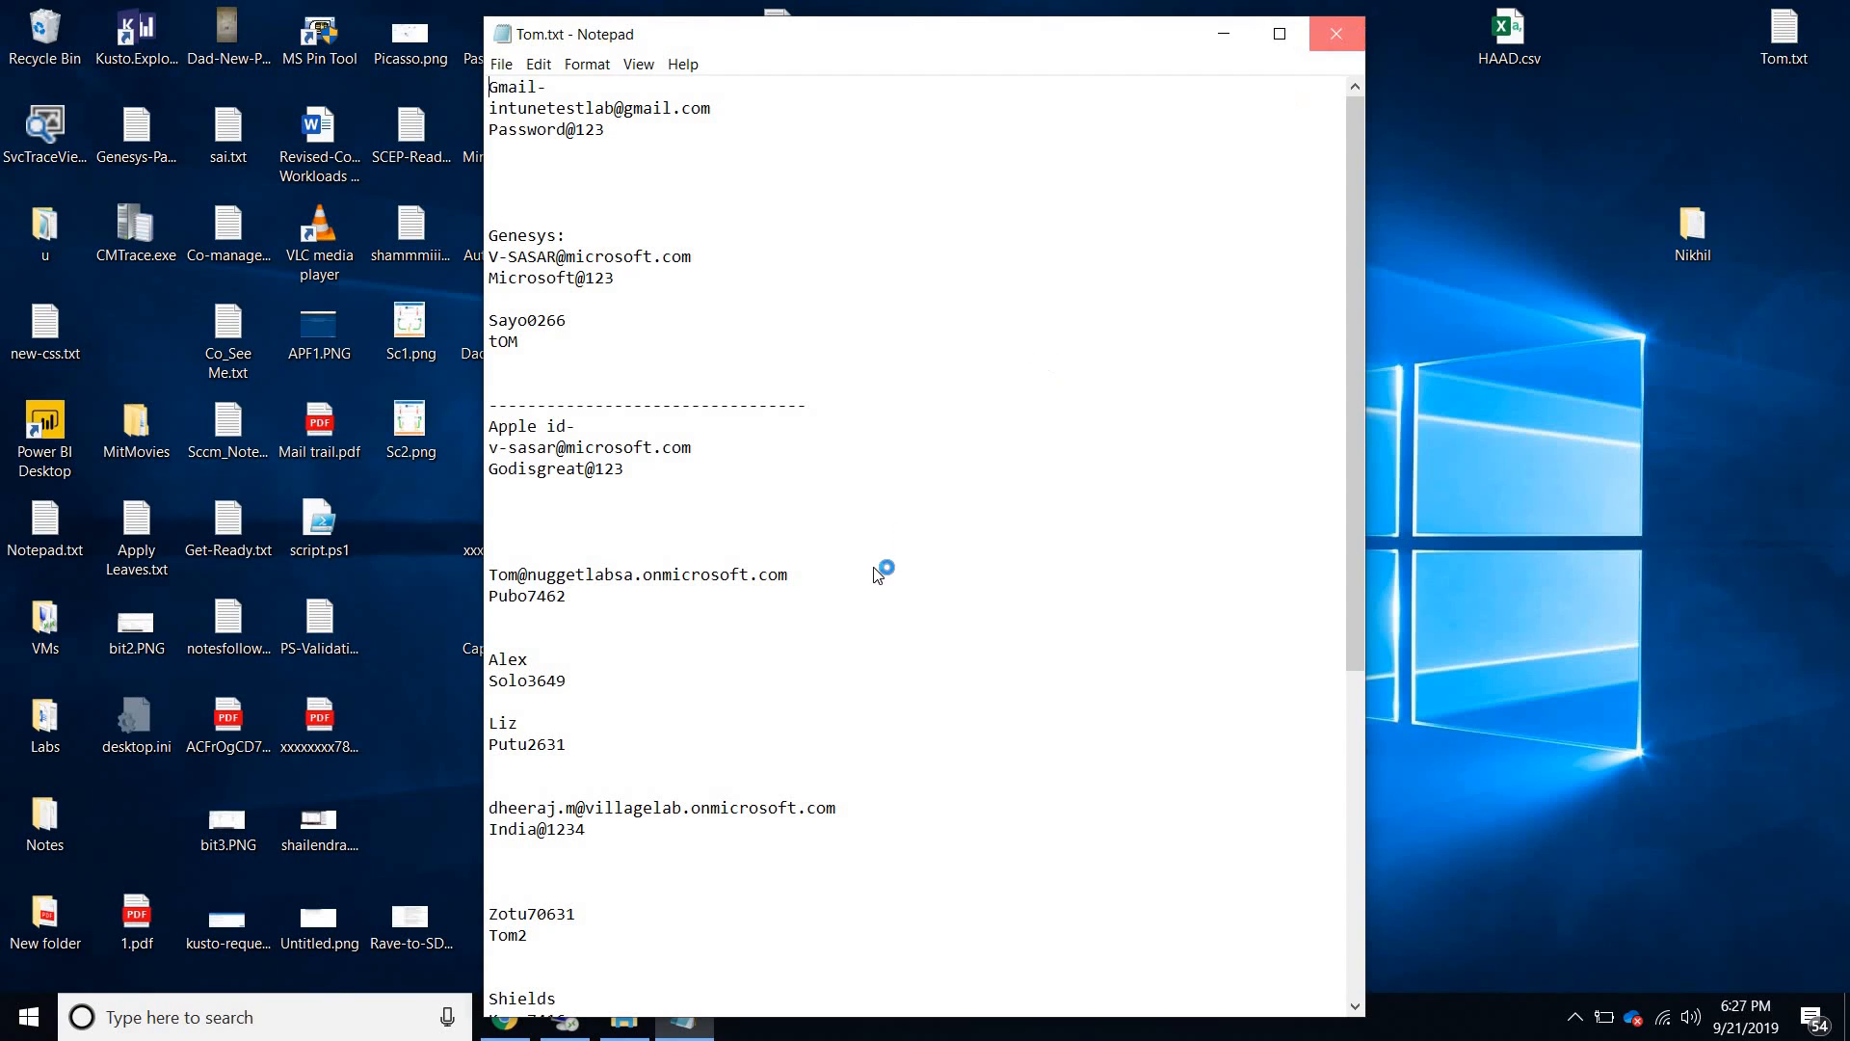
pyautogui.click(1349, 37)
pyautogui.hotkey('alt', 'Tab')
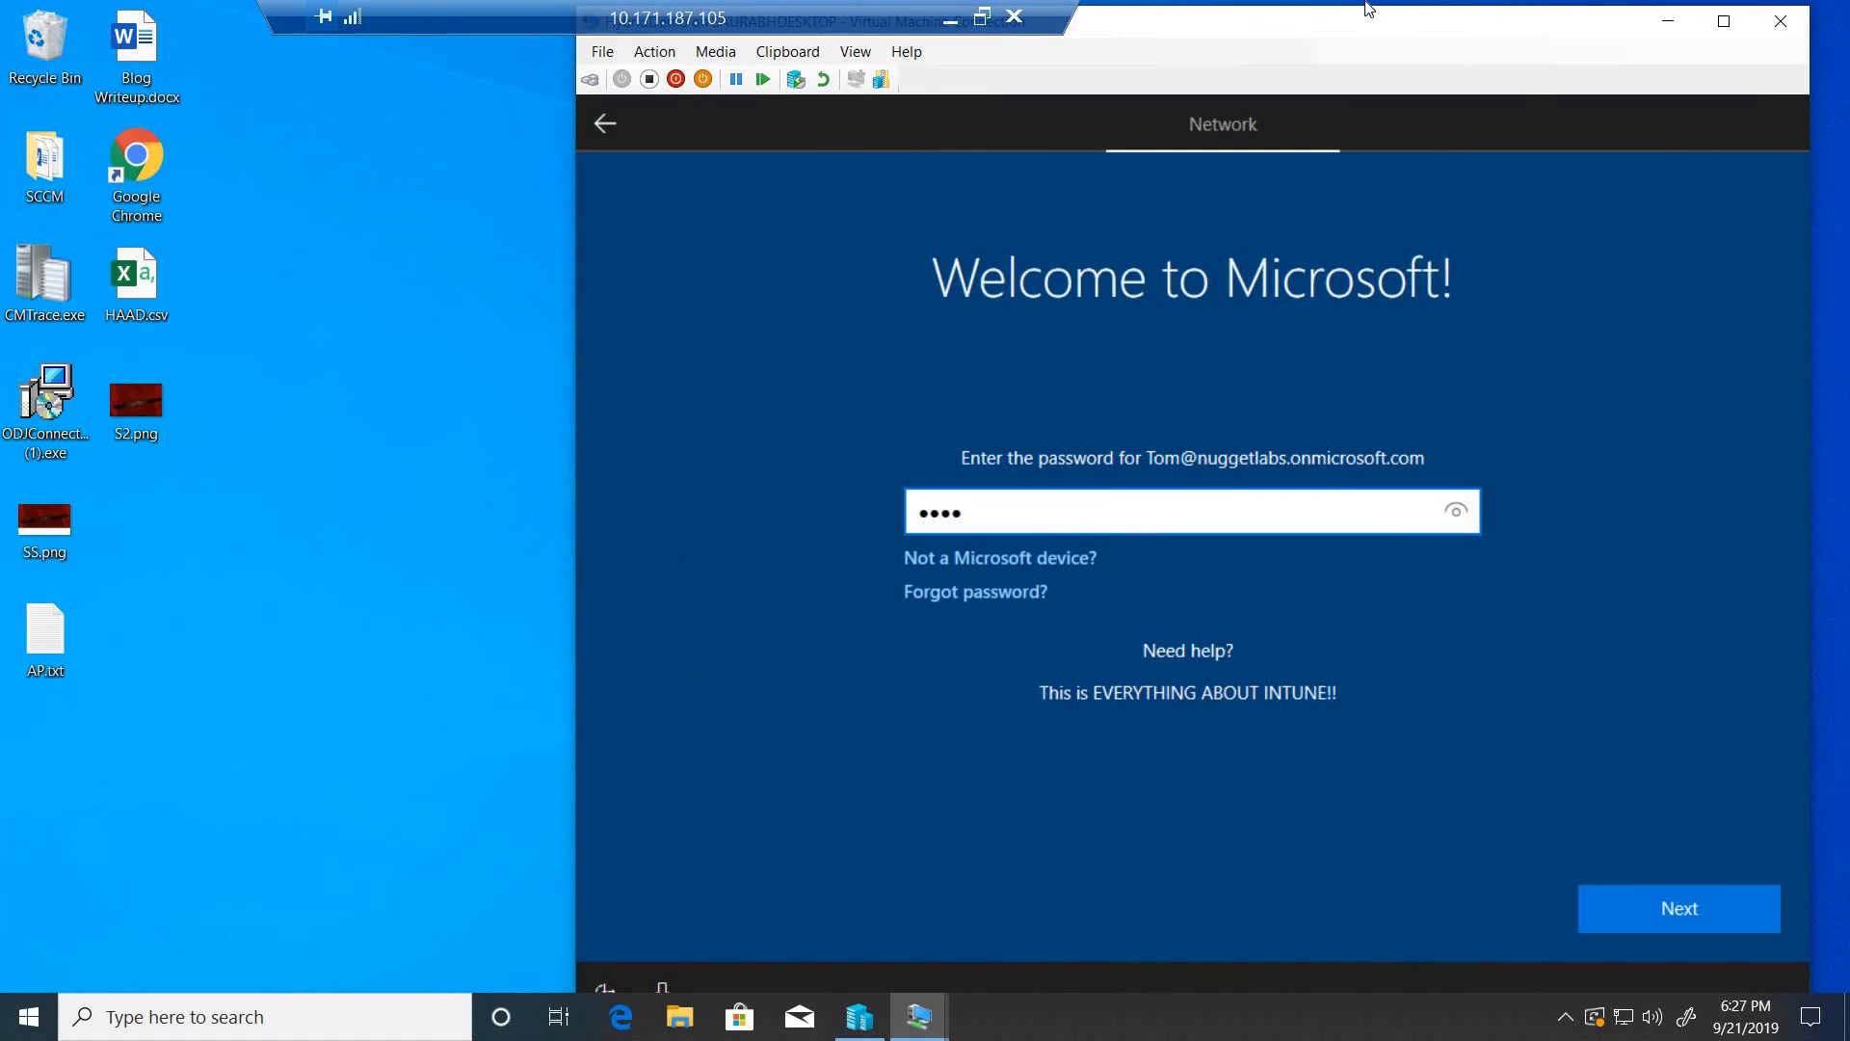
# - Replace the partial entry with the full account password on the Welcome to Microsoft! screen and continue
pyautogui.press('BackSpace')
pyautogui.press('BackSpace')
pyautogui.press('BackSpace')
pyautogui.press('BackSpace')
pyautogui.write('••••••••••')
pyautogui.click(1673, 916)
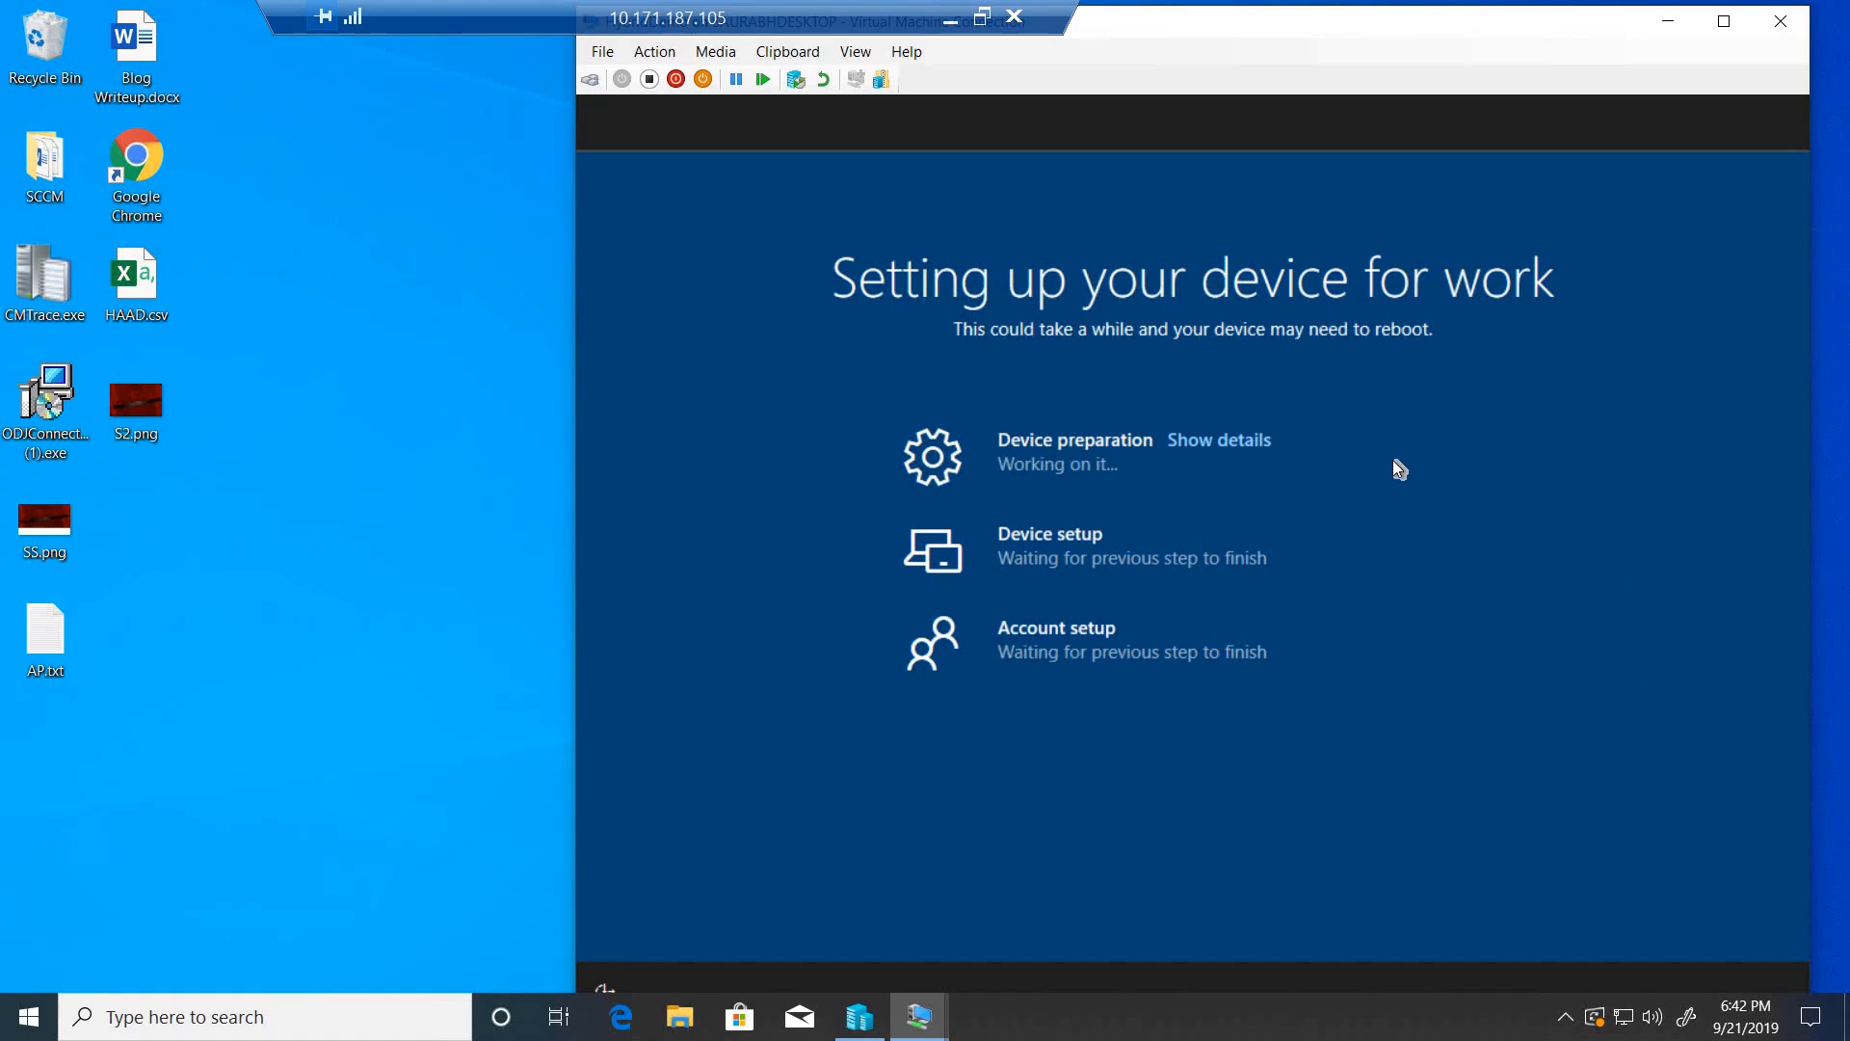
# - Show the Device preparation details, and switch to the Azure portal to check the enrolled device's name in Intune's All devices list
pyautogui.click(1241, 439)
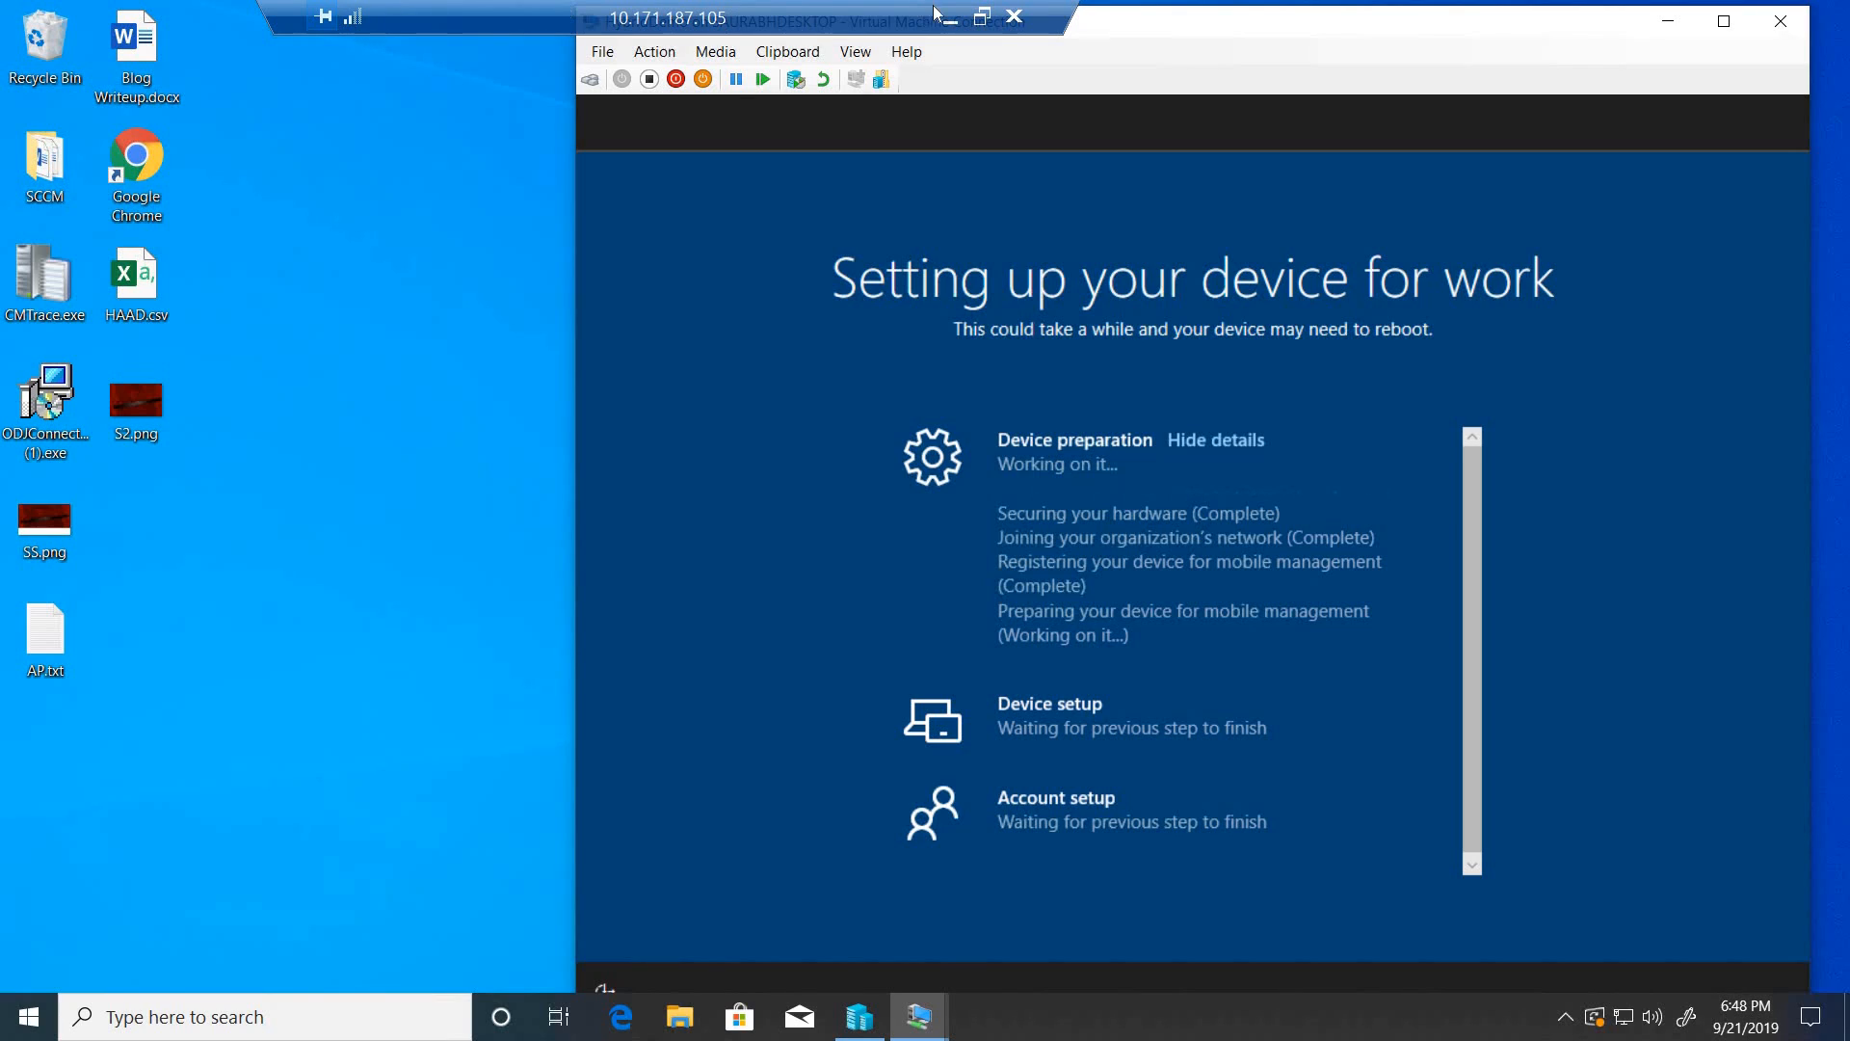
pyautogui.click(983, 17)
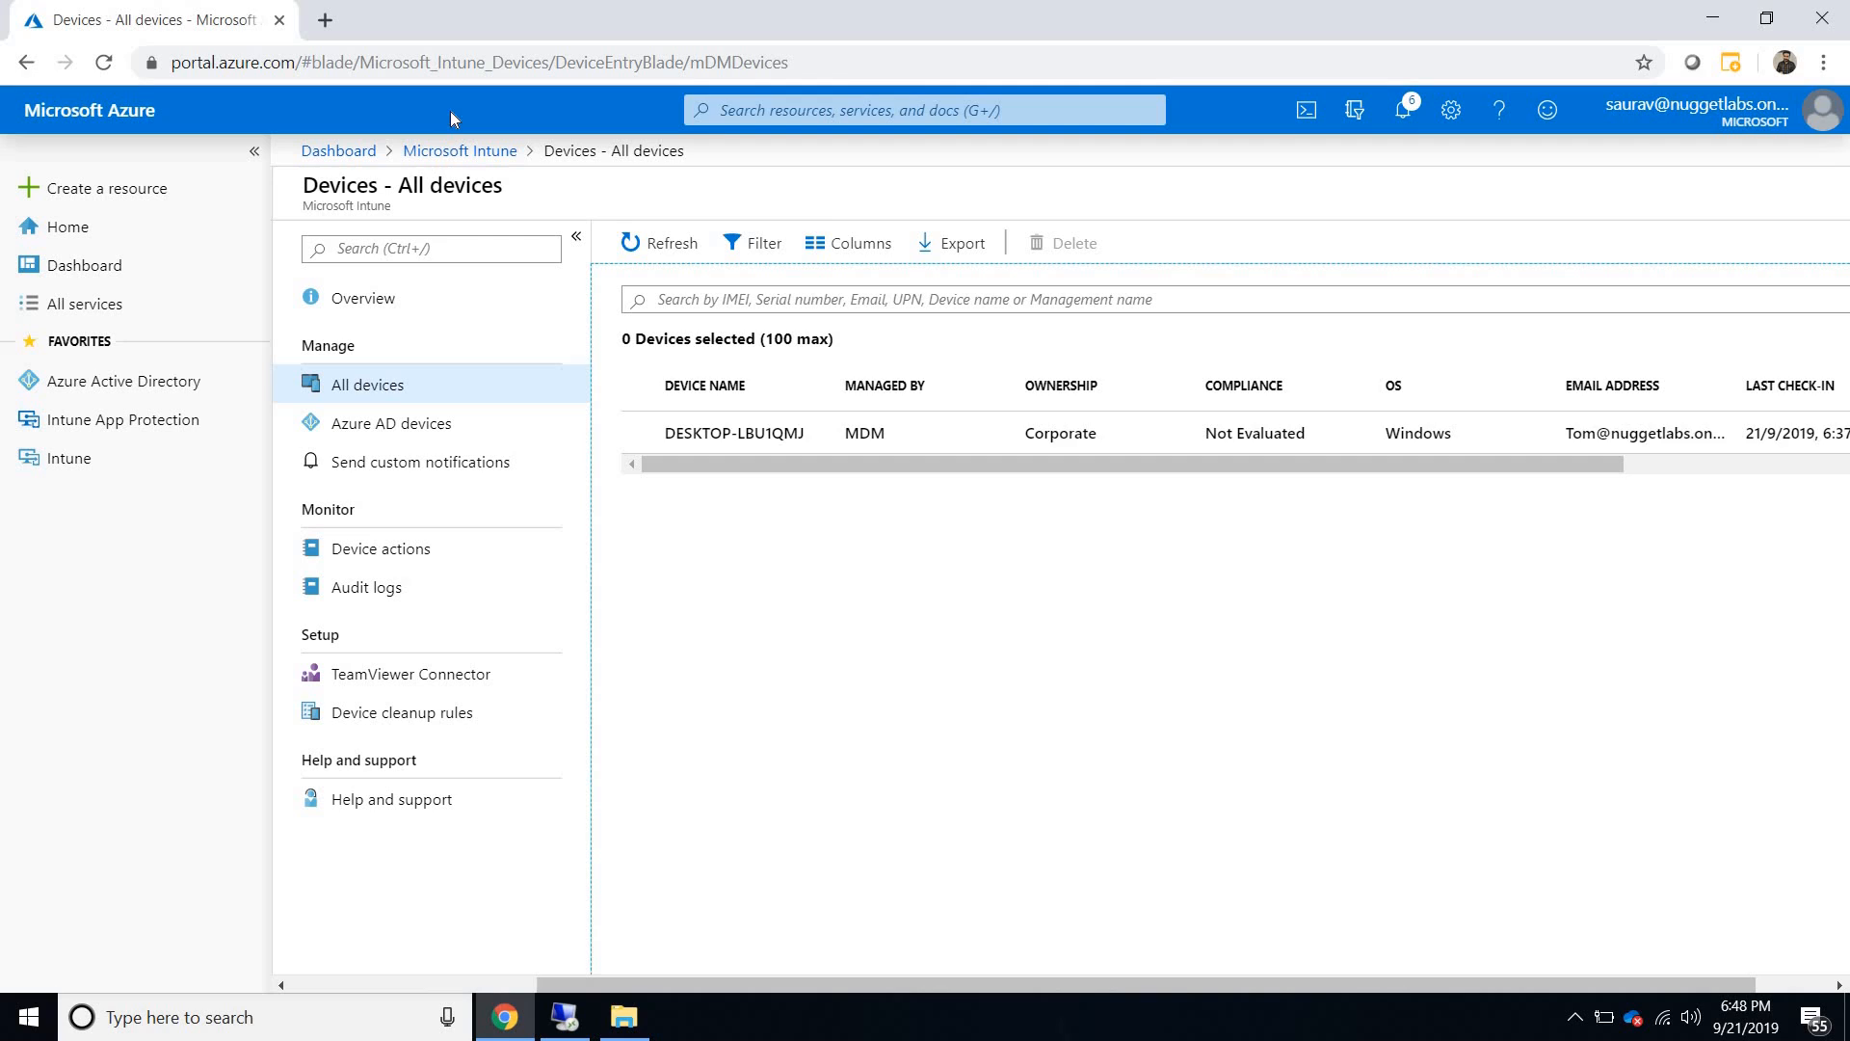
pyautogui.click(1755, 655)
pyautogui.click(442, 152)
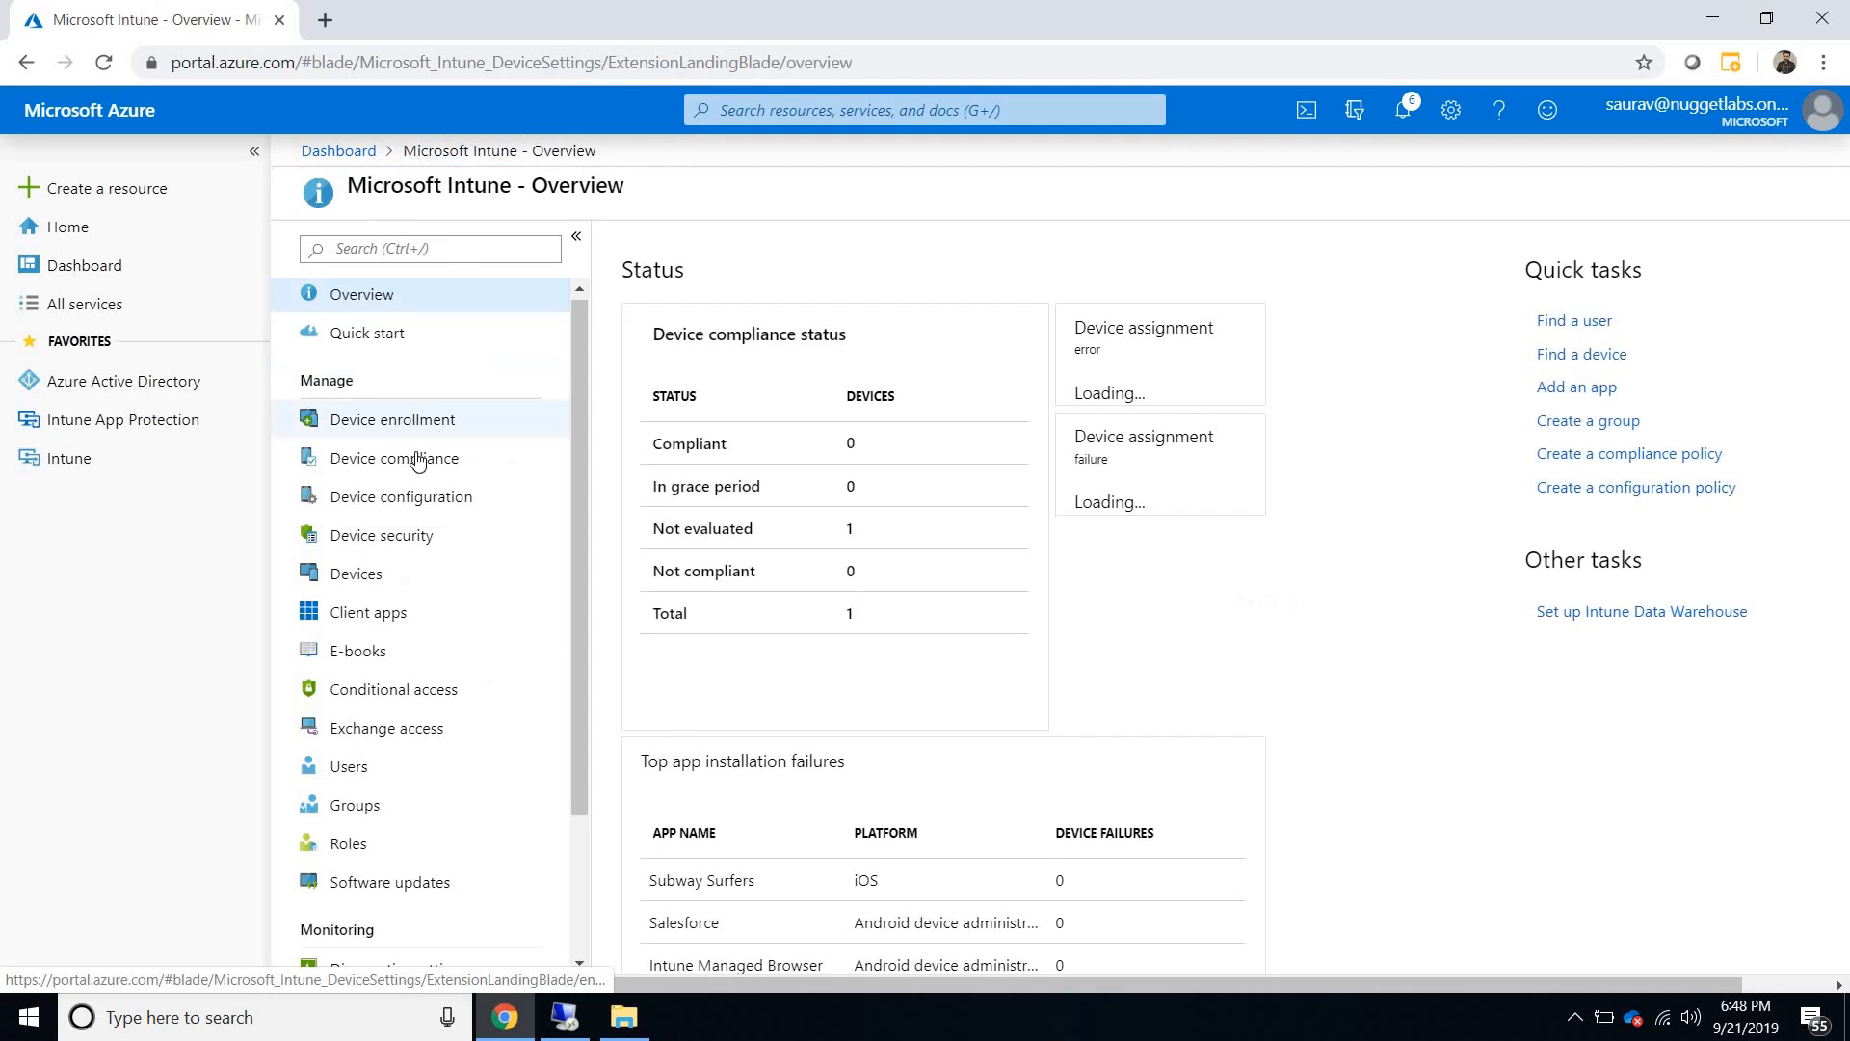
pyautogui.click(385, 573)
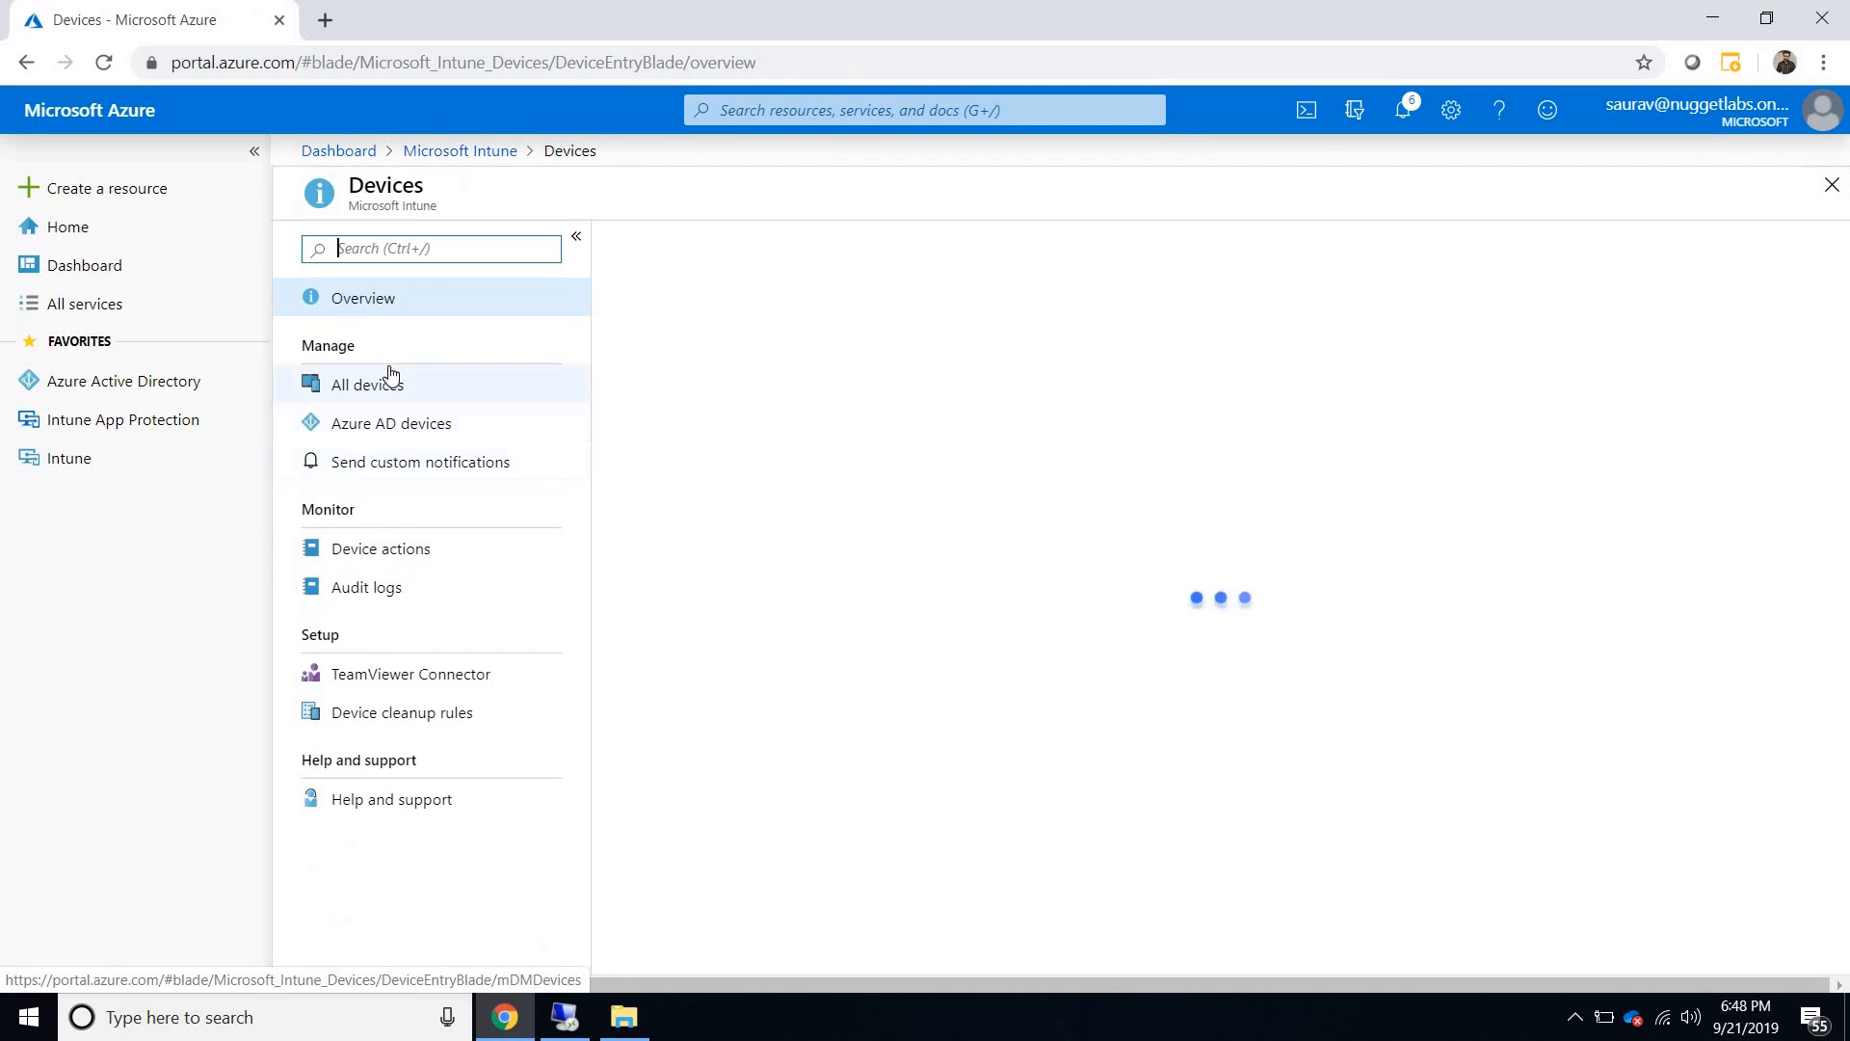
pyautogui.click(384, 382)
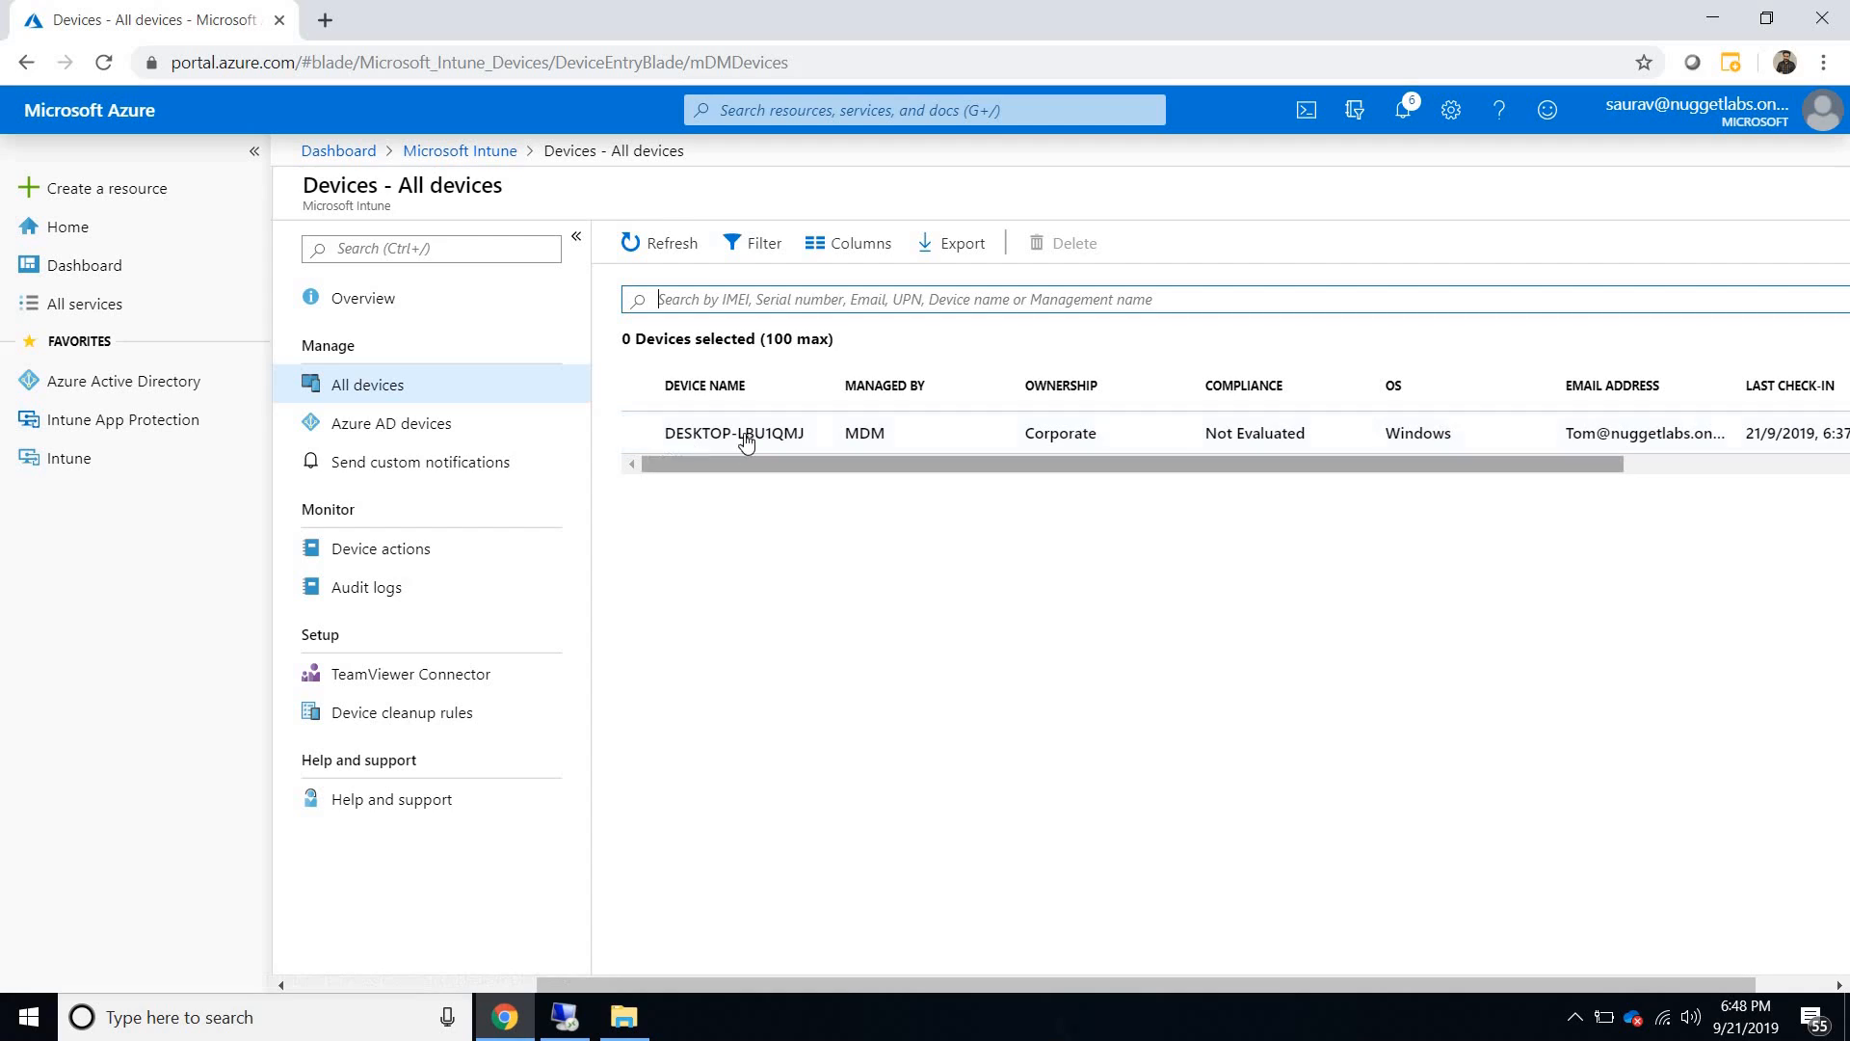
pyautogui.moveTo(805, 442); pyautogui.dragTo(669, 442)
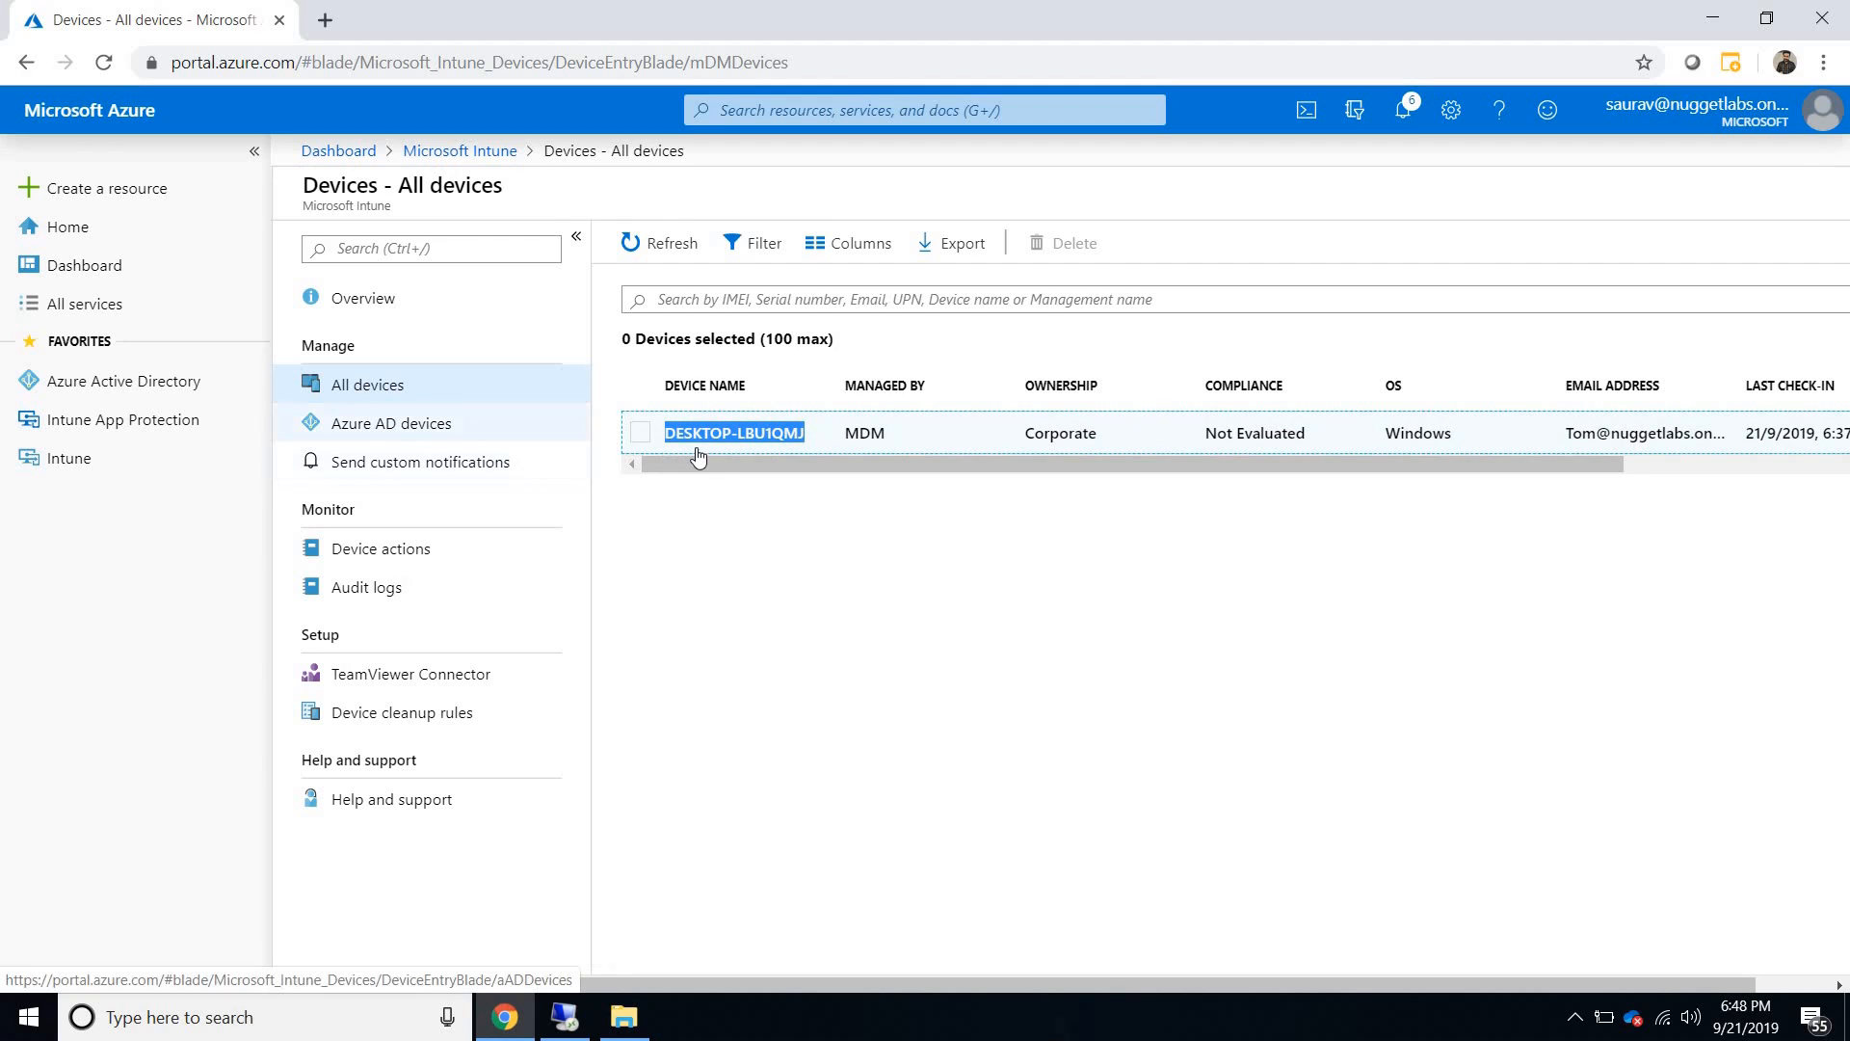
pyautogui.click(456, 153)
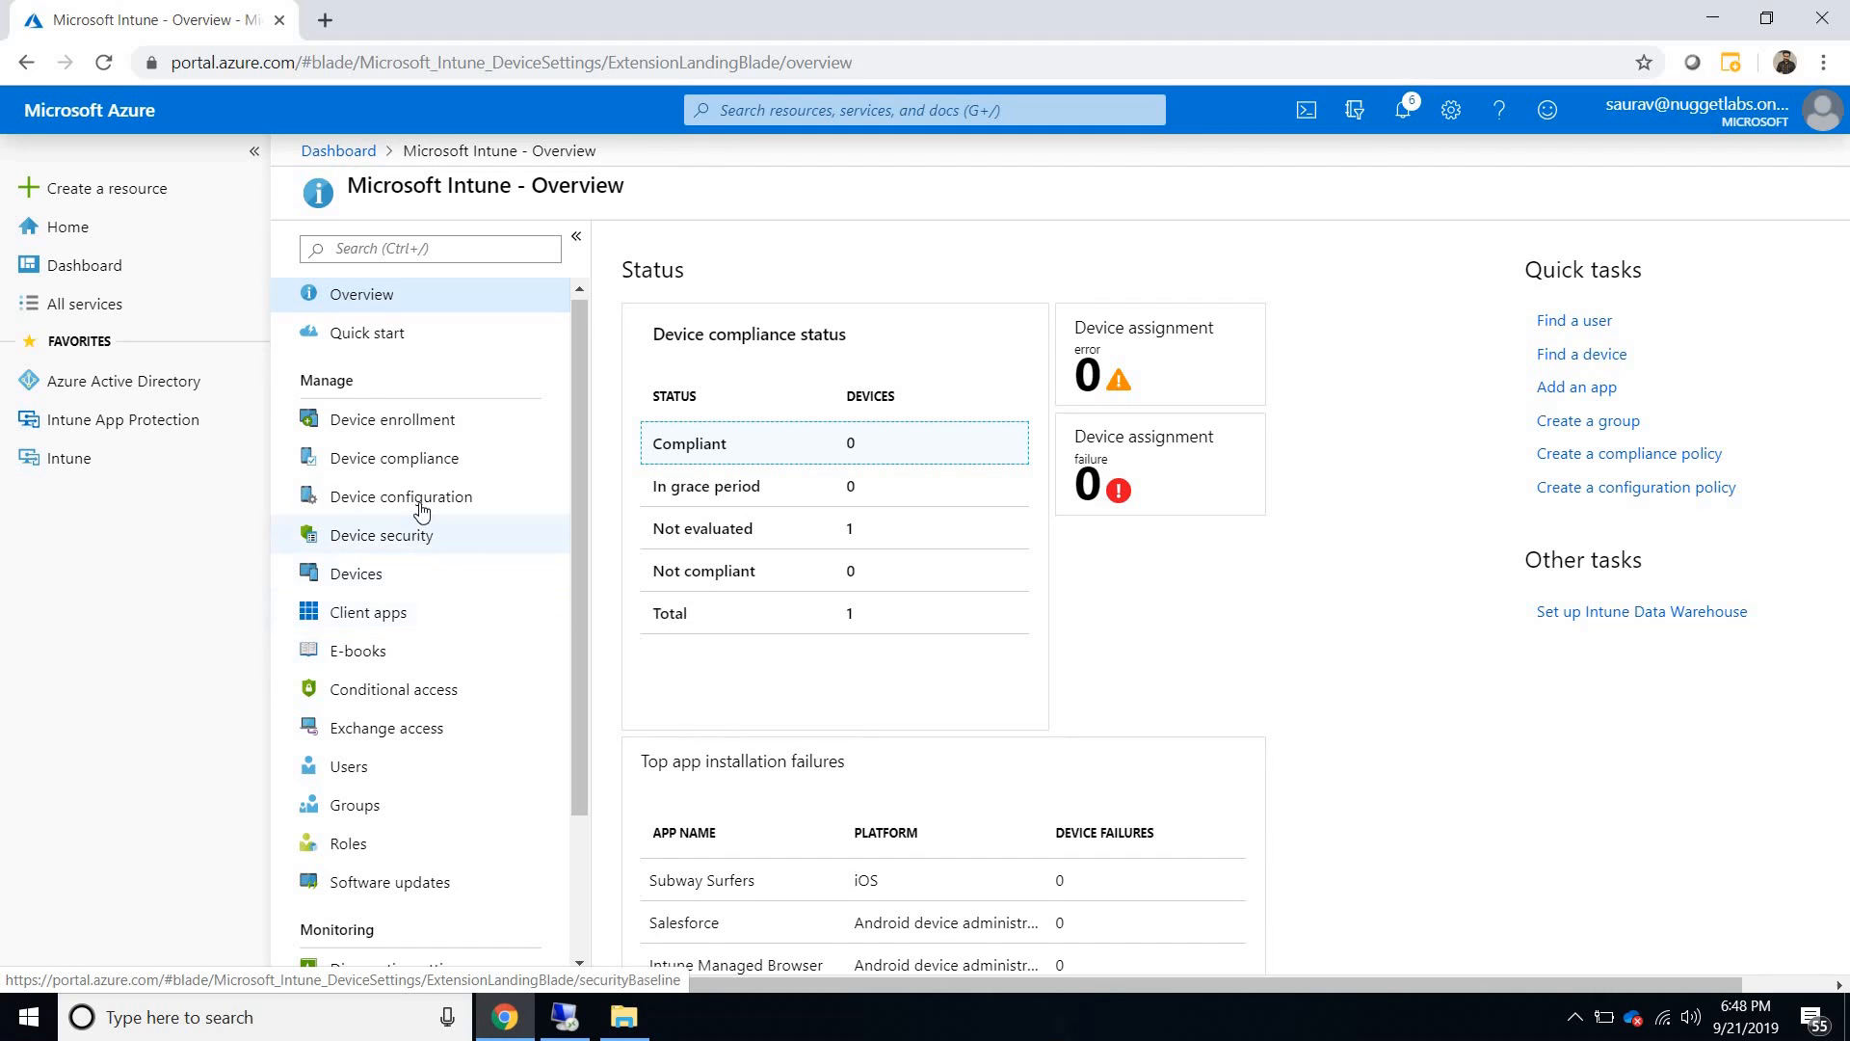
pyautogui.click(449, 486)
pyautogui.click(414, 391)
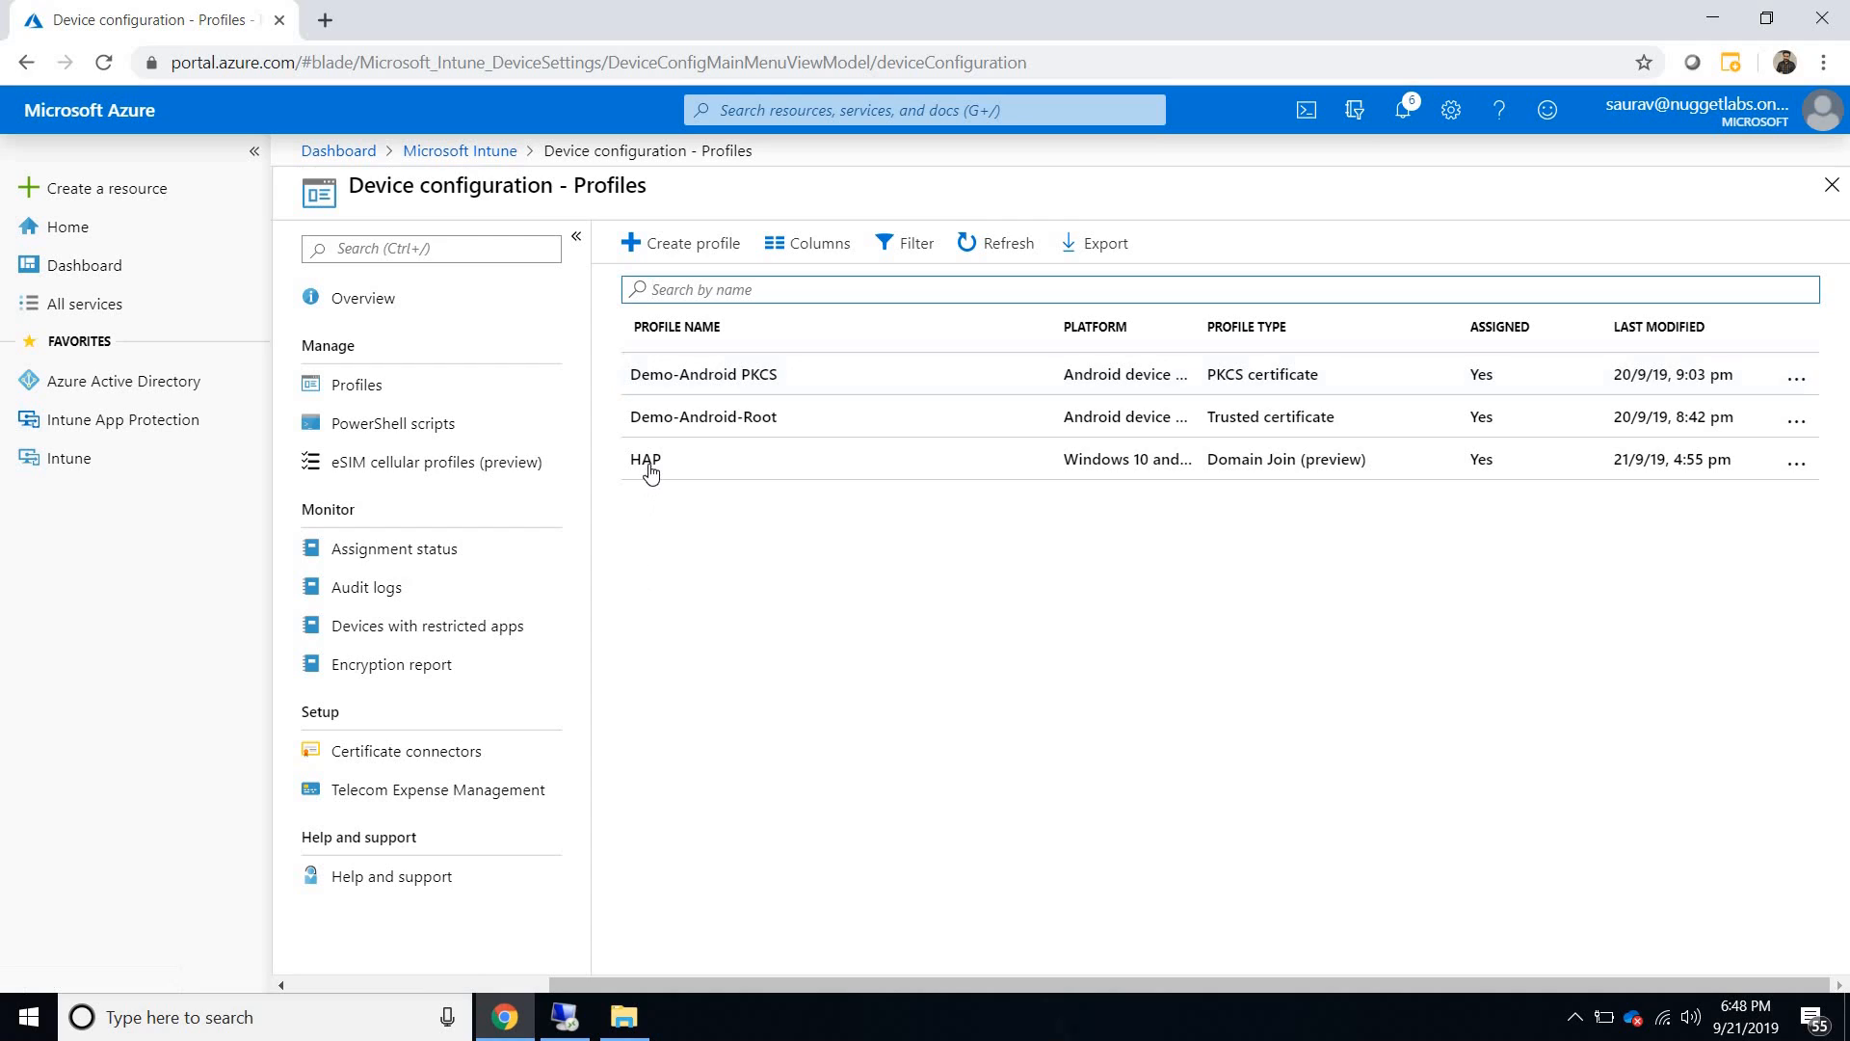
pyautogui.click(653, 465)
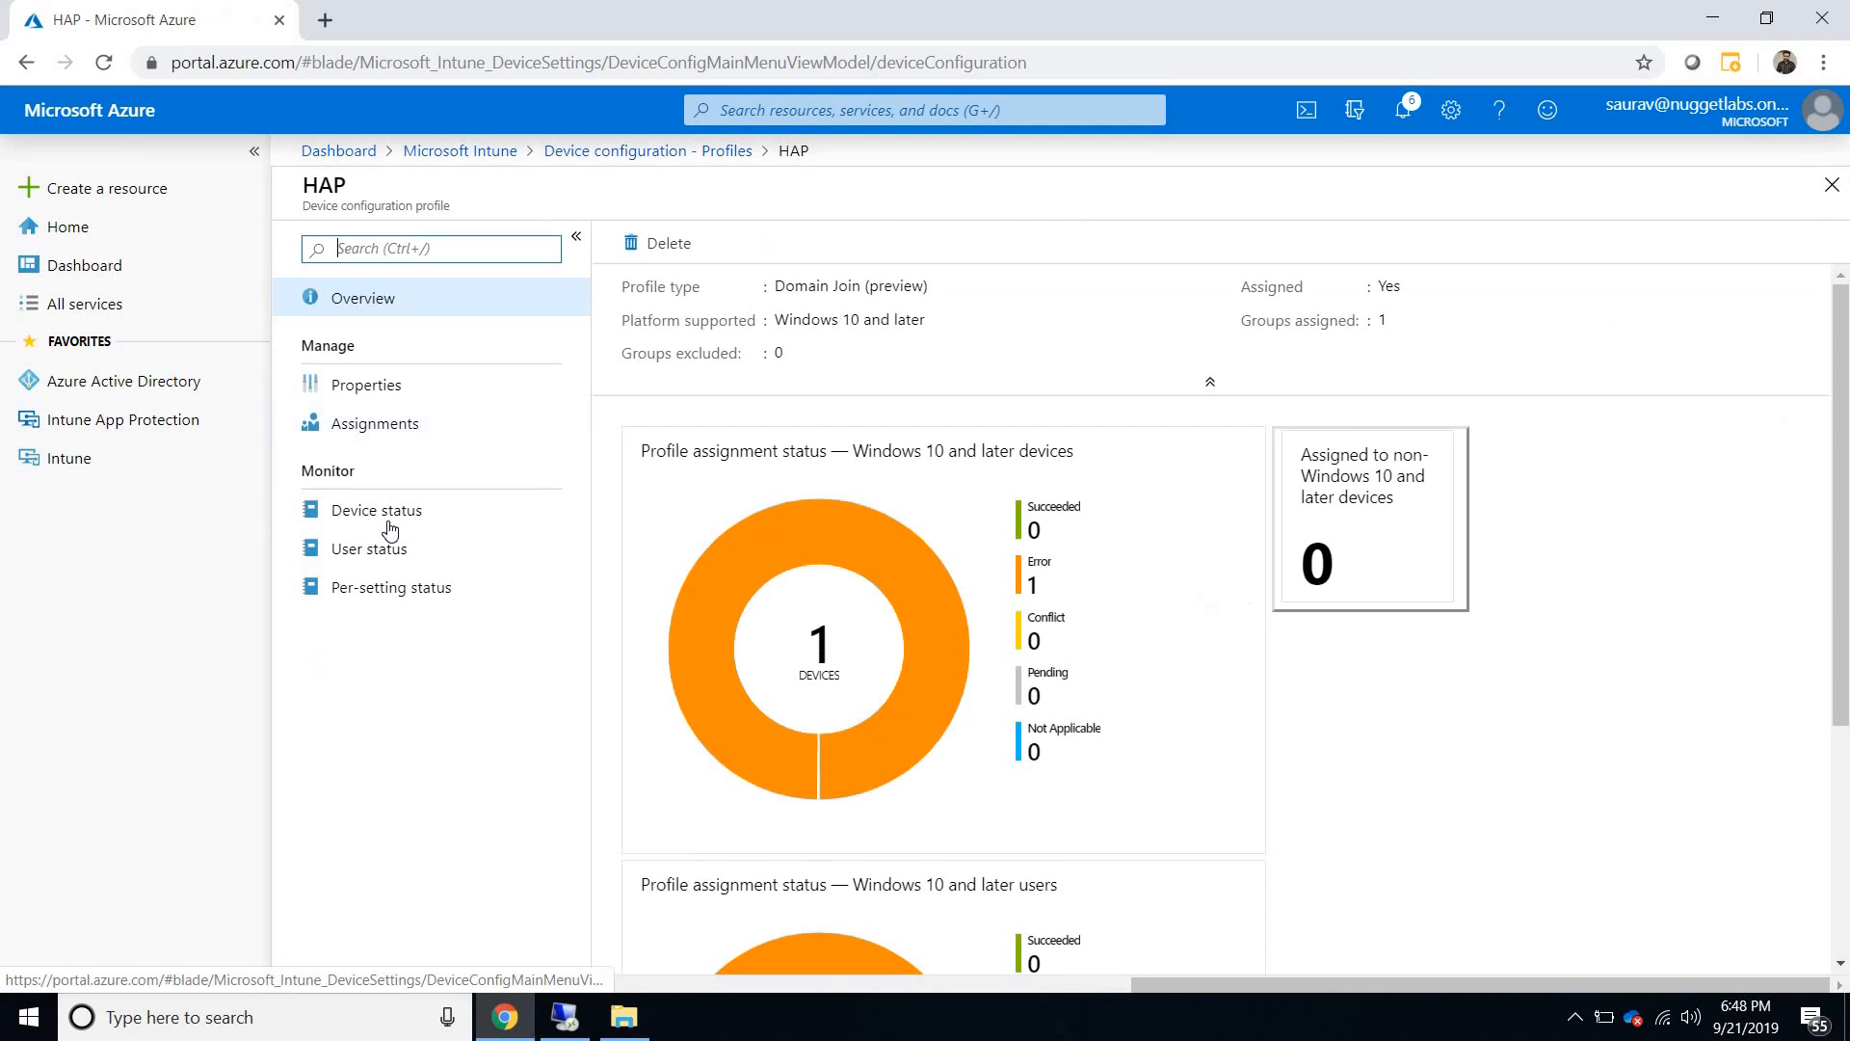
pyautogui.click(390, 529)
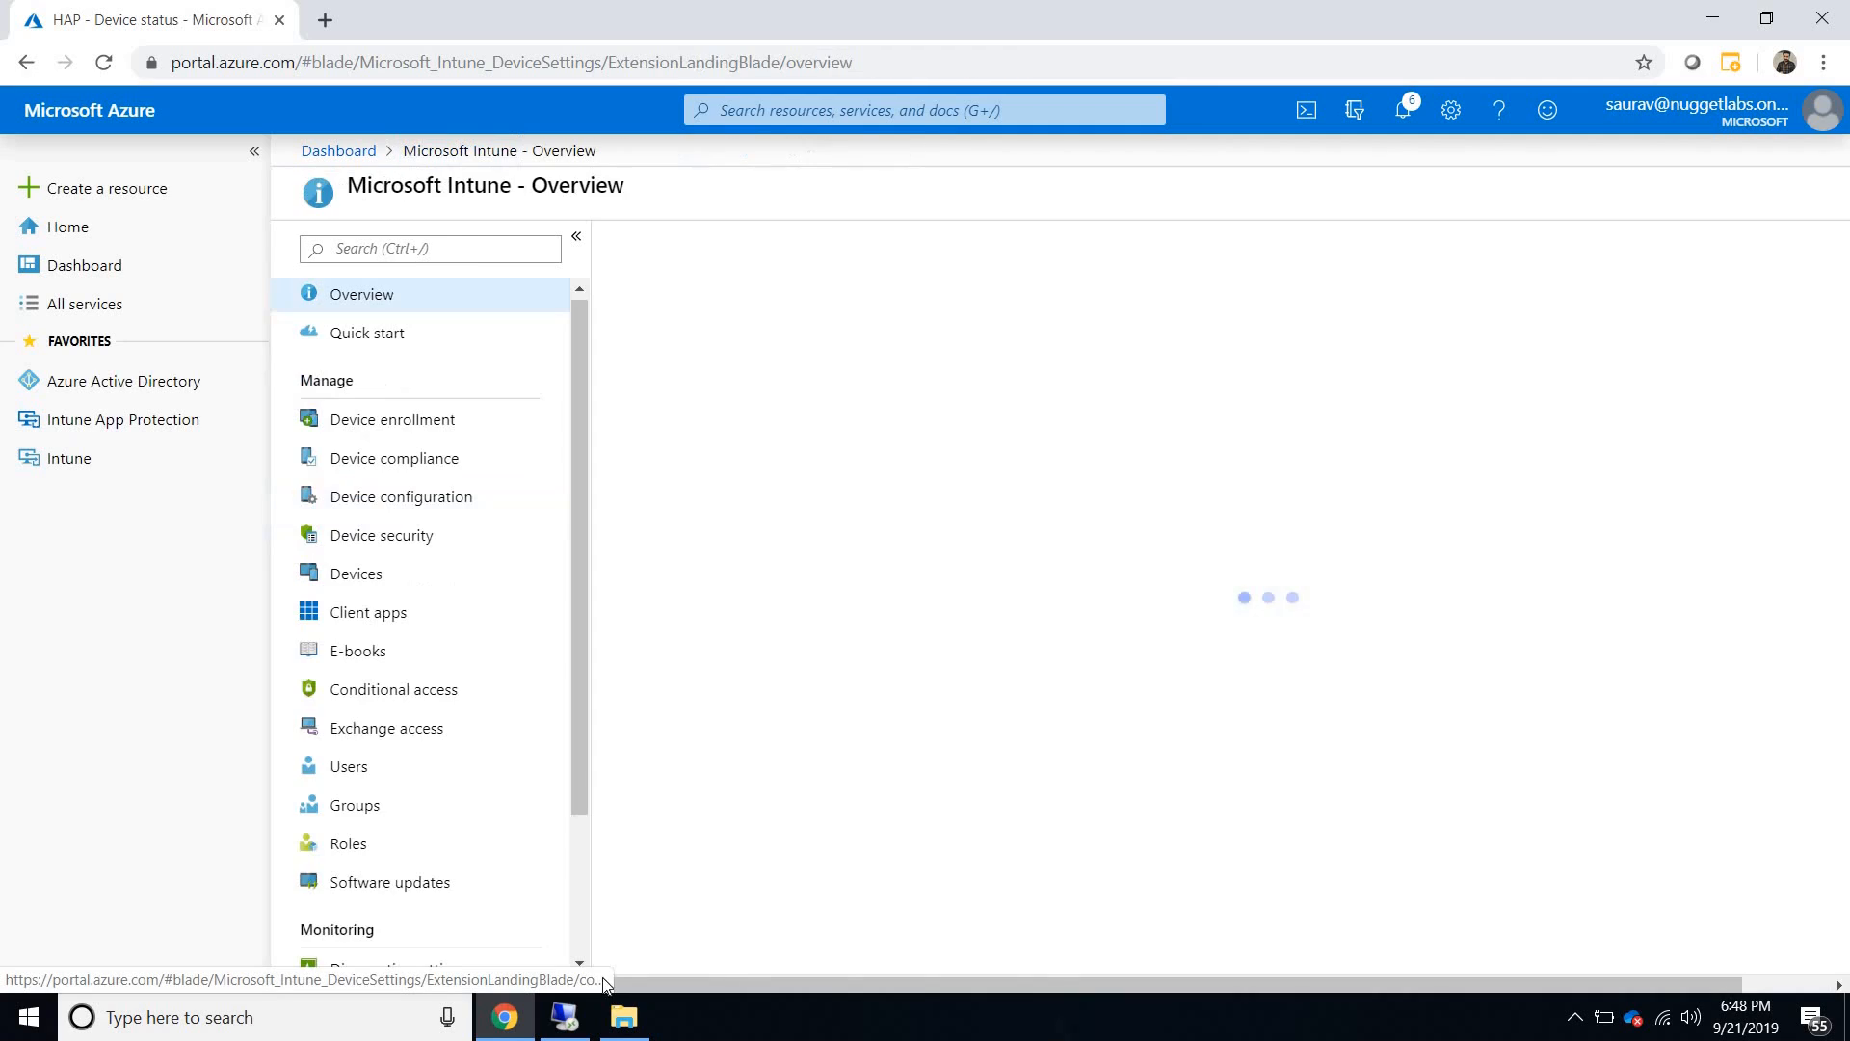
# - Switch back to the Remote Desktop session in full screen and examine the Device setup details on HybridDemo
pyautogui.click(567, 1017)
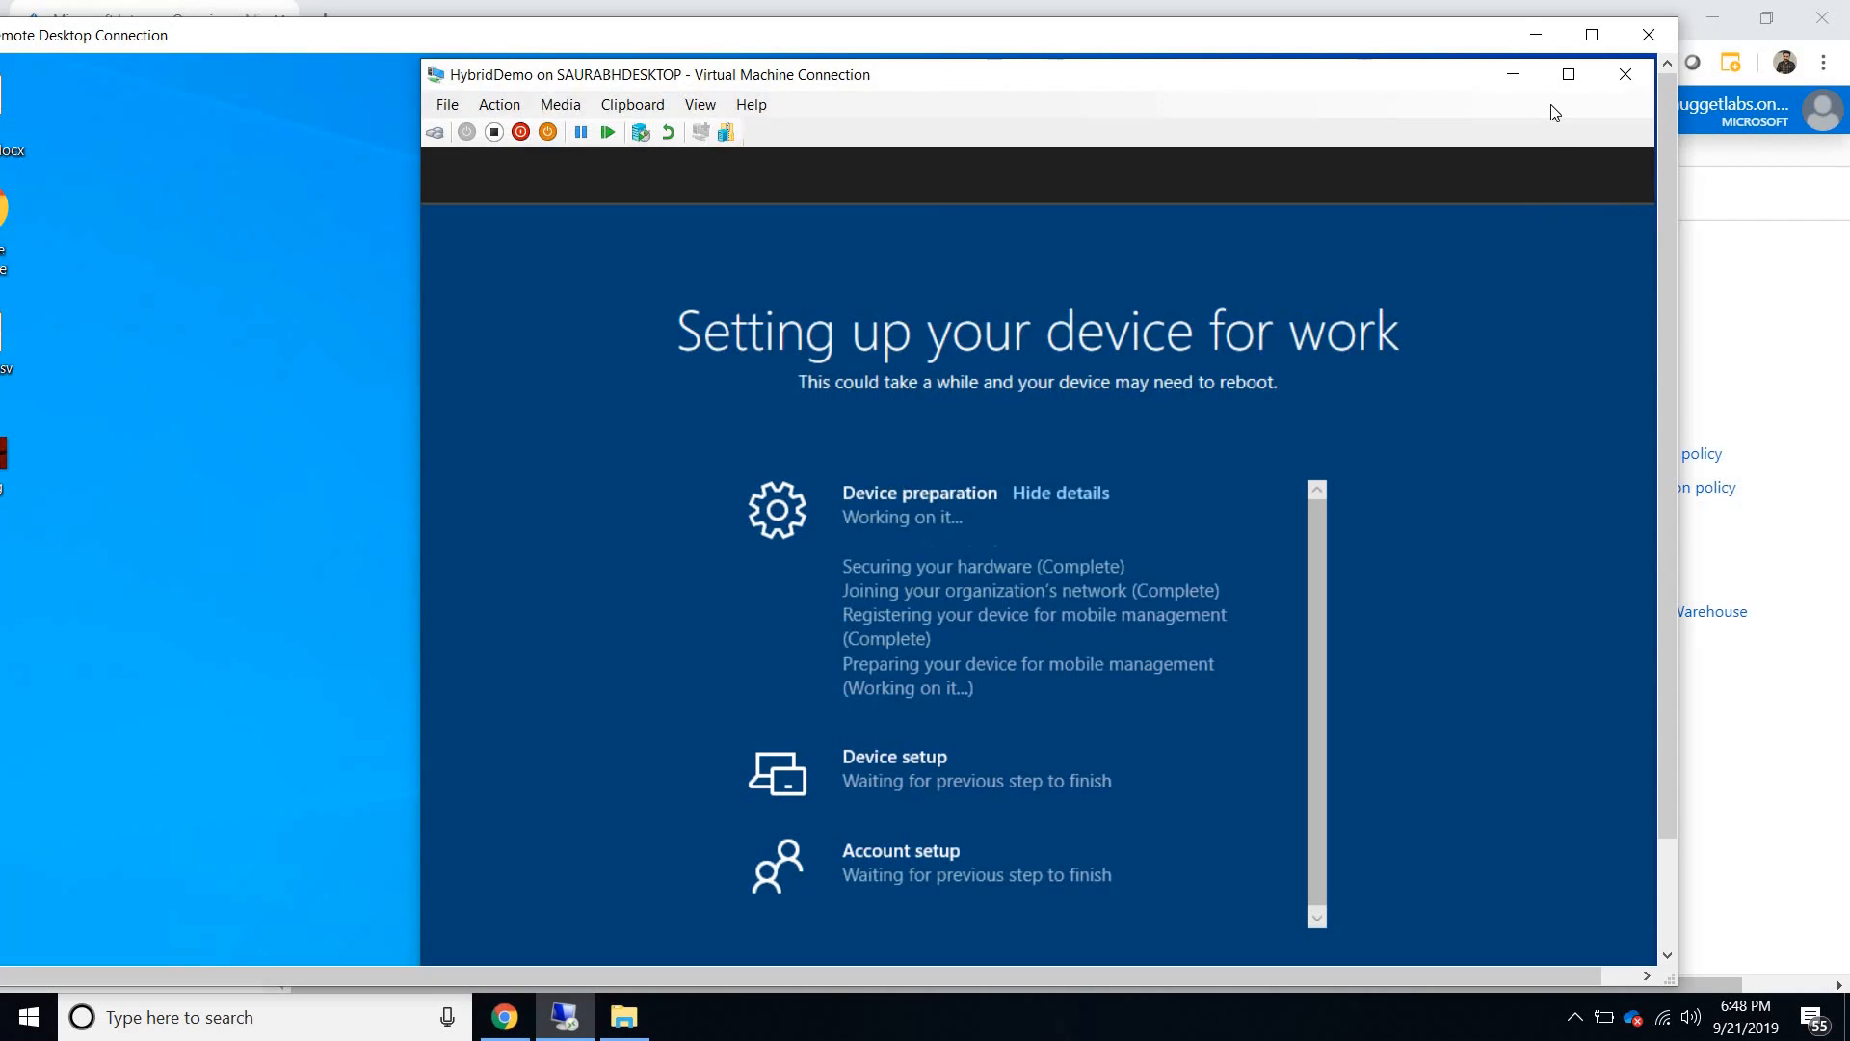
pyautogui.doubleClick(952, 38)
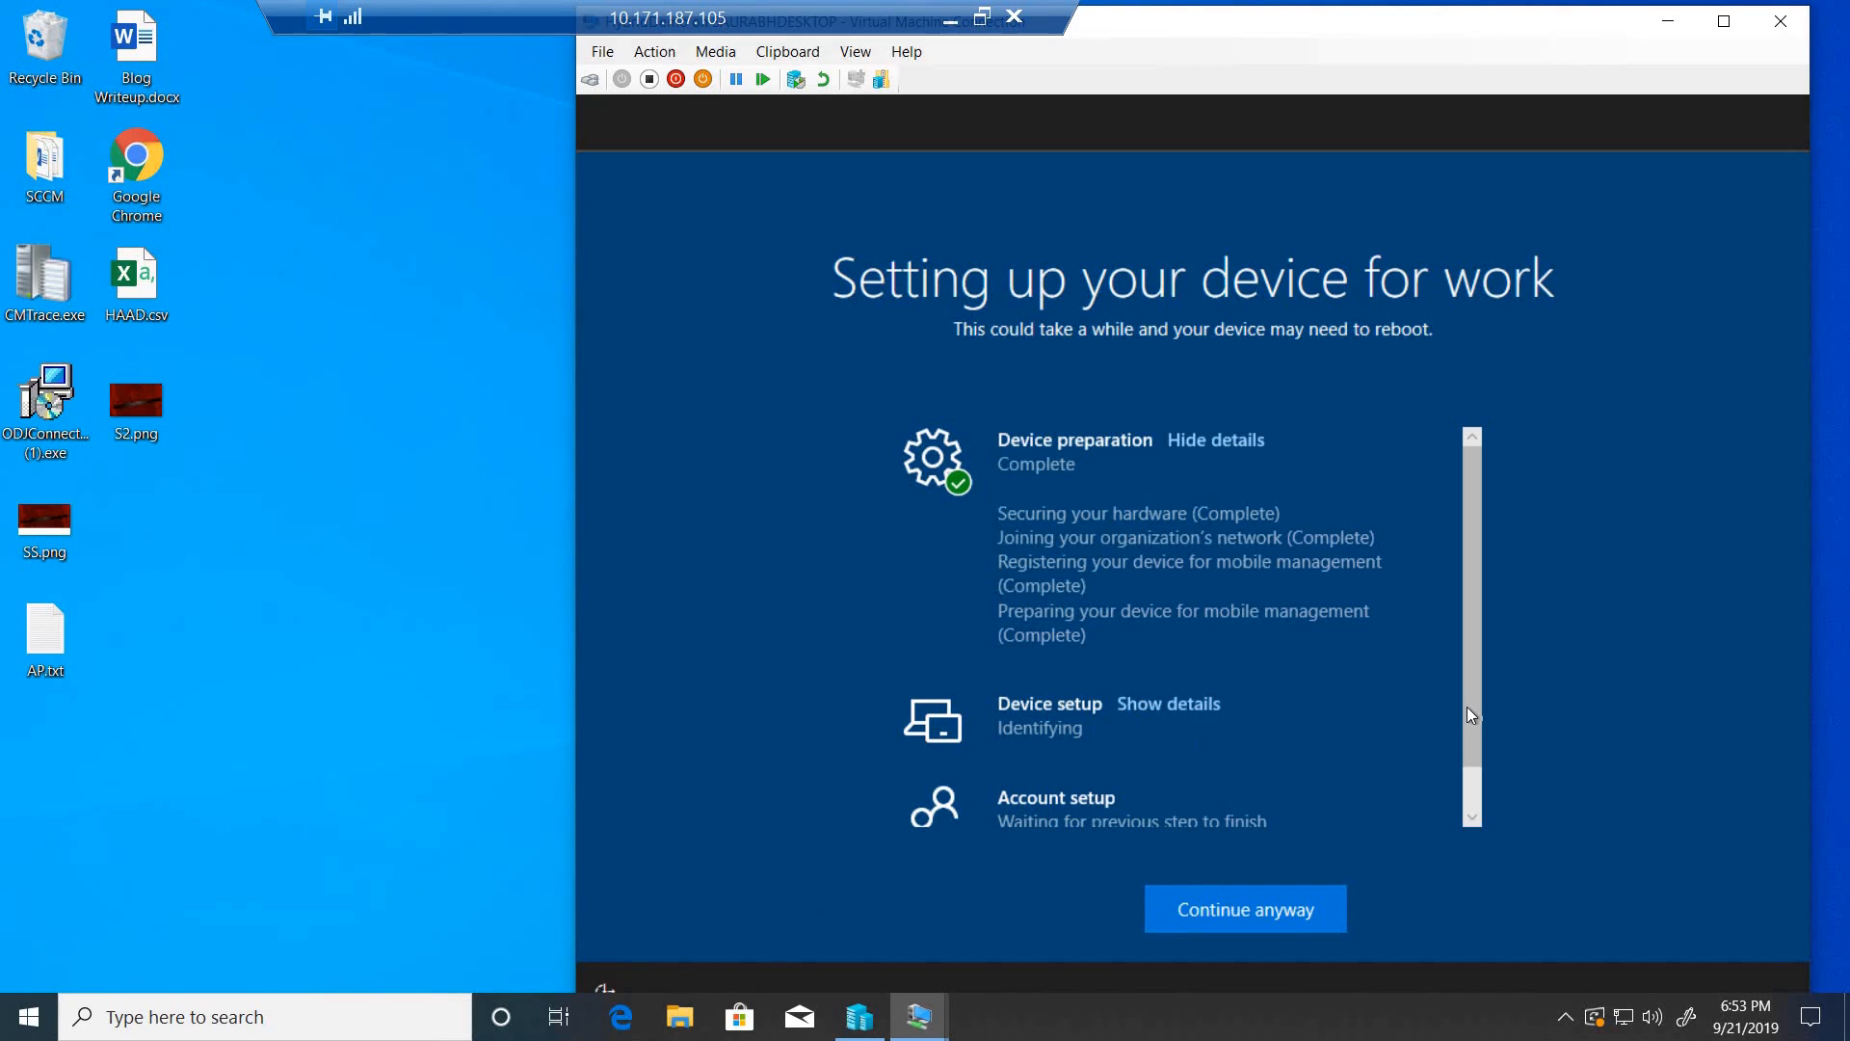
pyautogui.moveTo(1466, 707); pyautogui.dragTo(1466, 765)
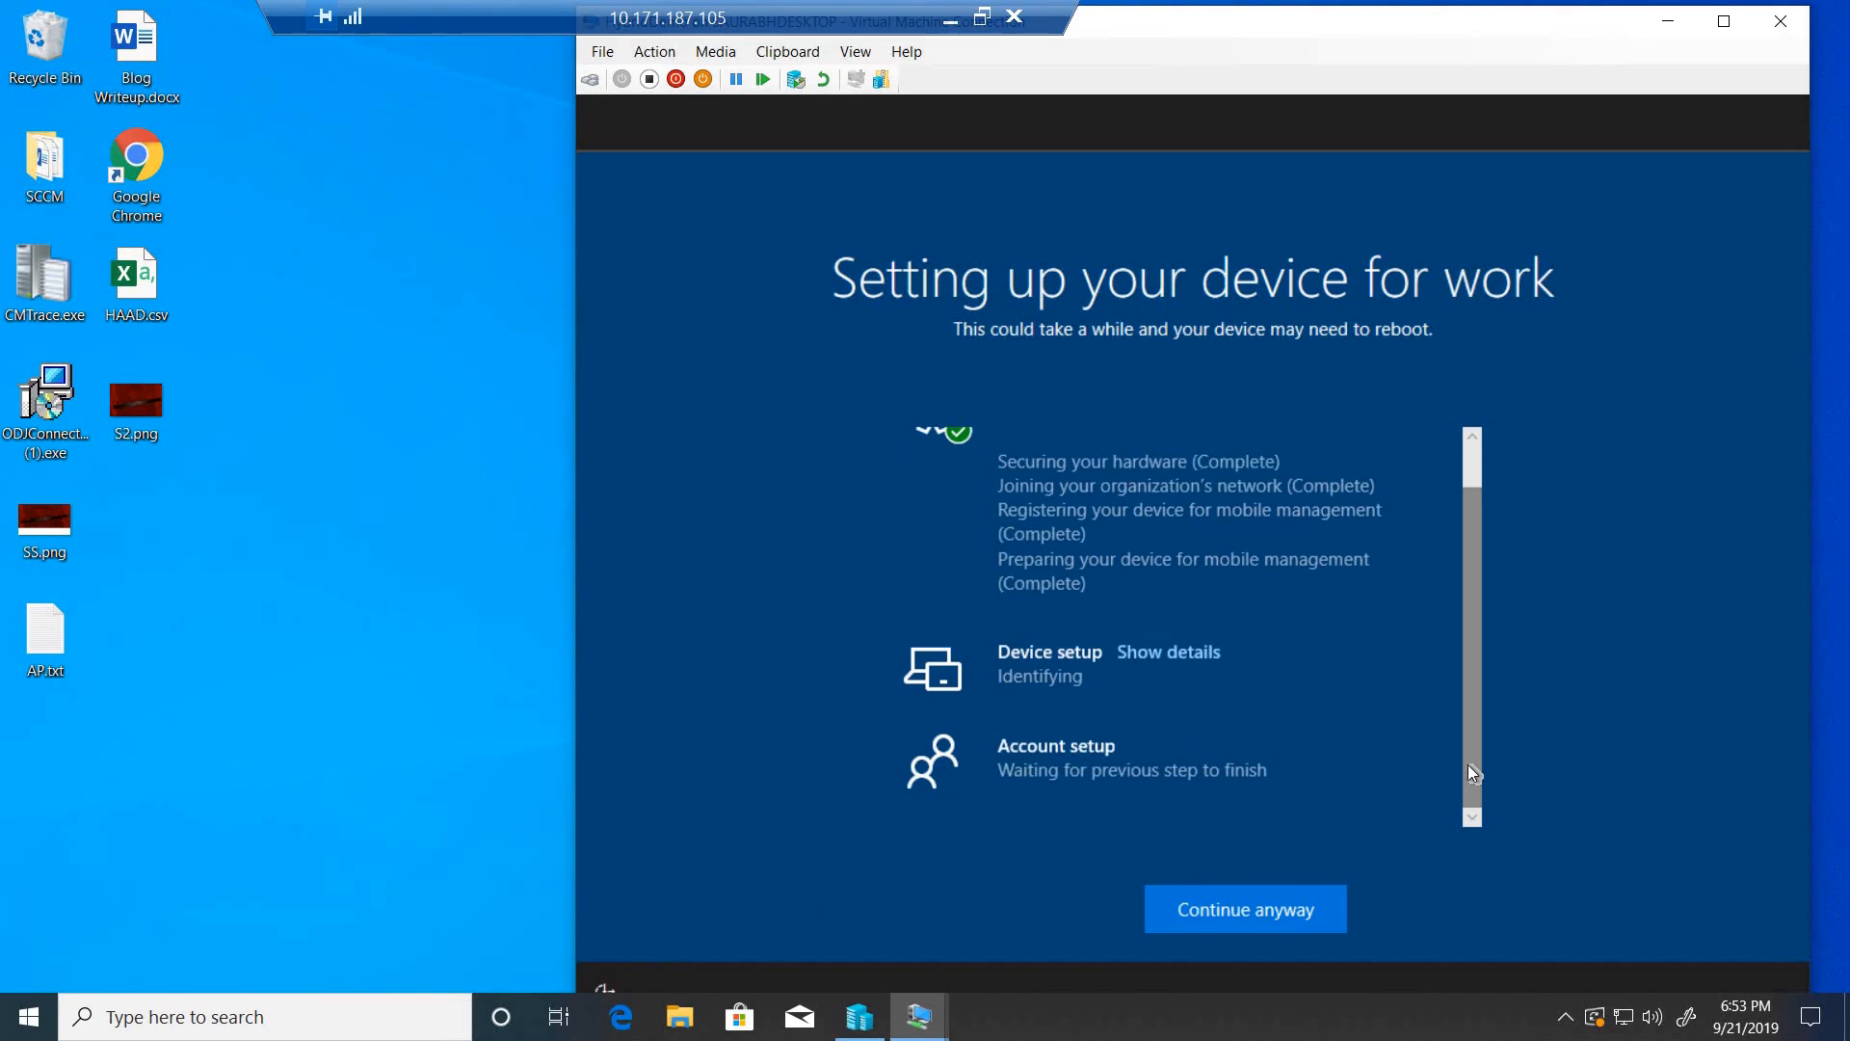
pyautogui.click(1189, 654)
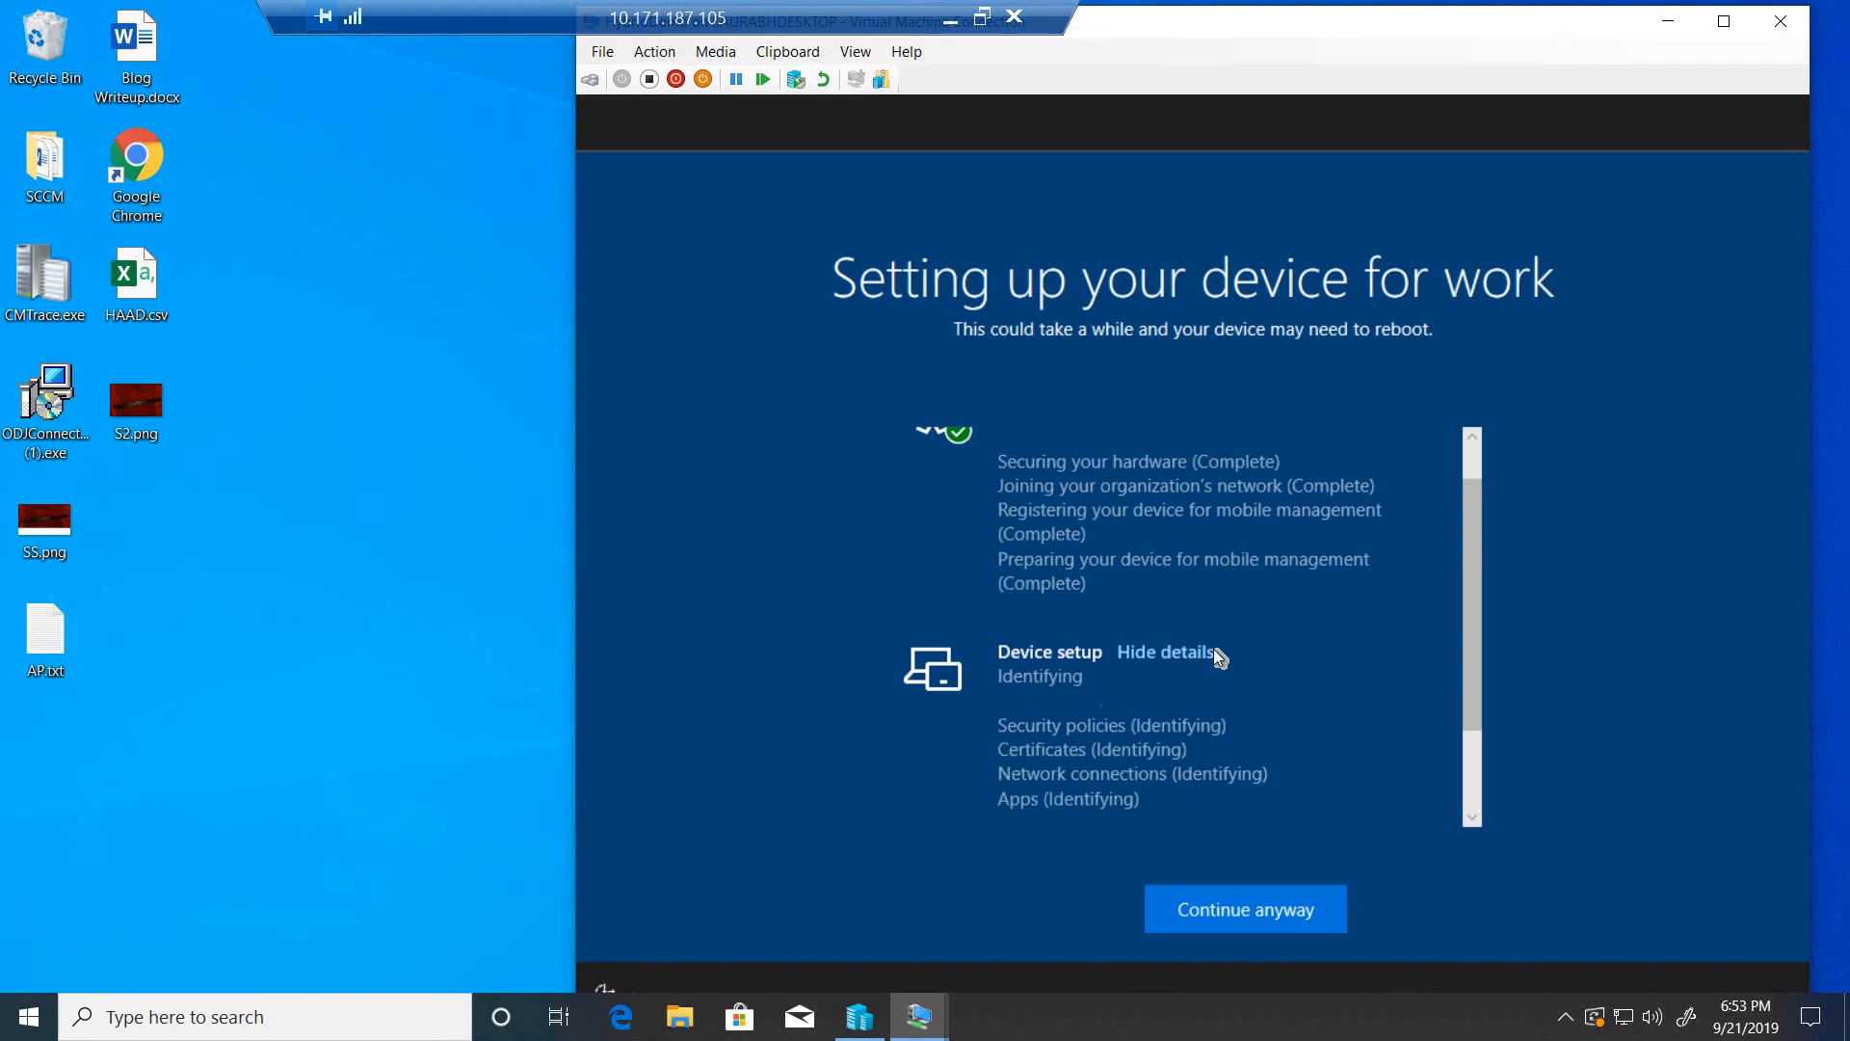
pyautogui.moveTo(1476, 632); pyautogui.dragTo(1467, 731)
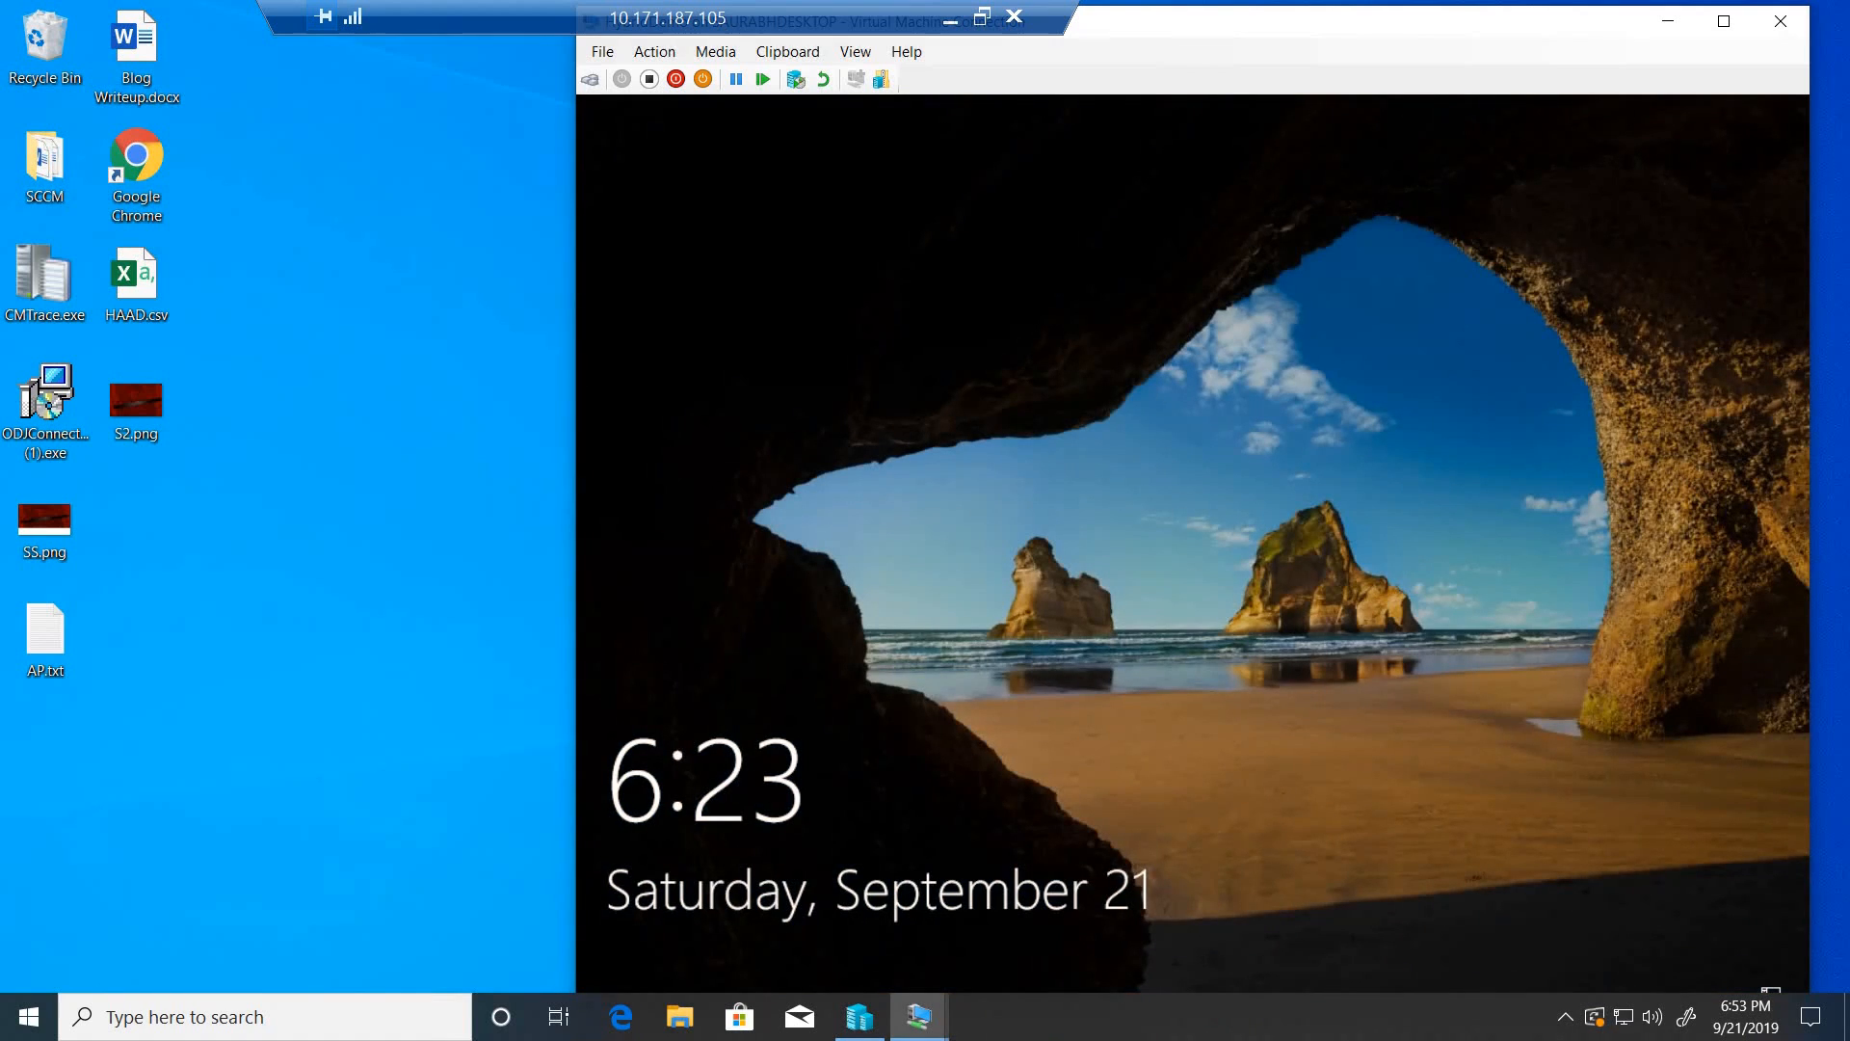
# - Unlock the HybridDemo lock screen and sign in with the intunelab domain user name and account password
pyautogui.click(654, 51)
pyautogui.click(679, 76)
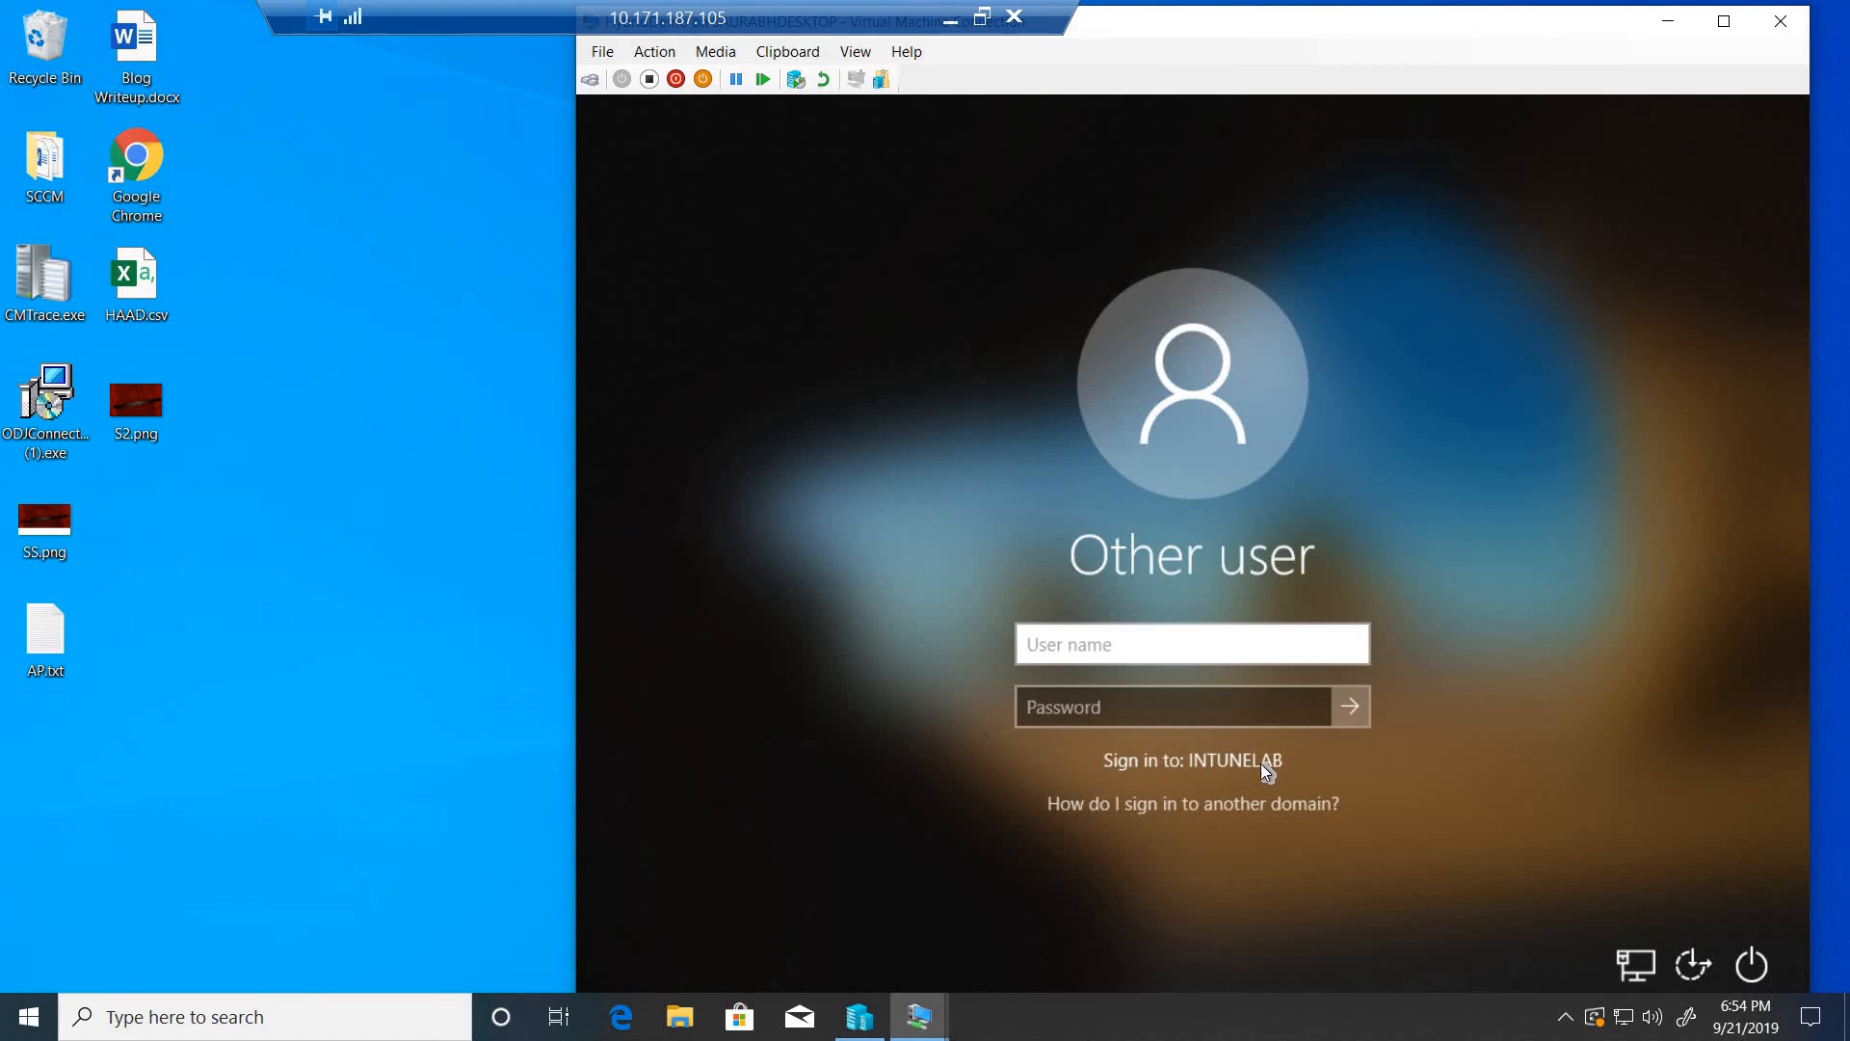
pyautogui.click(1167, 636)
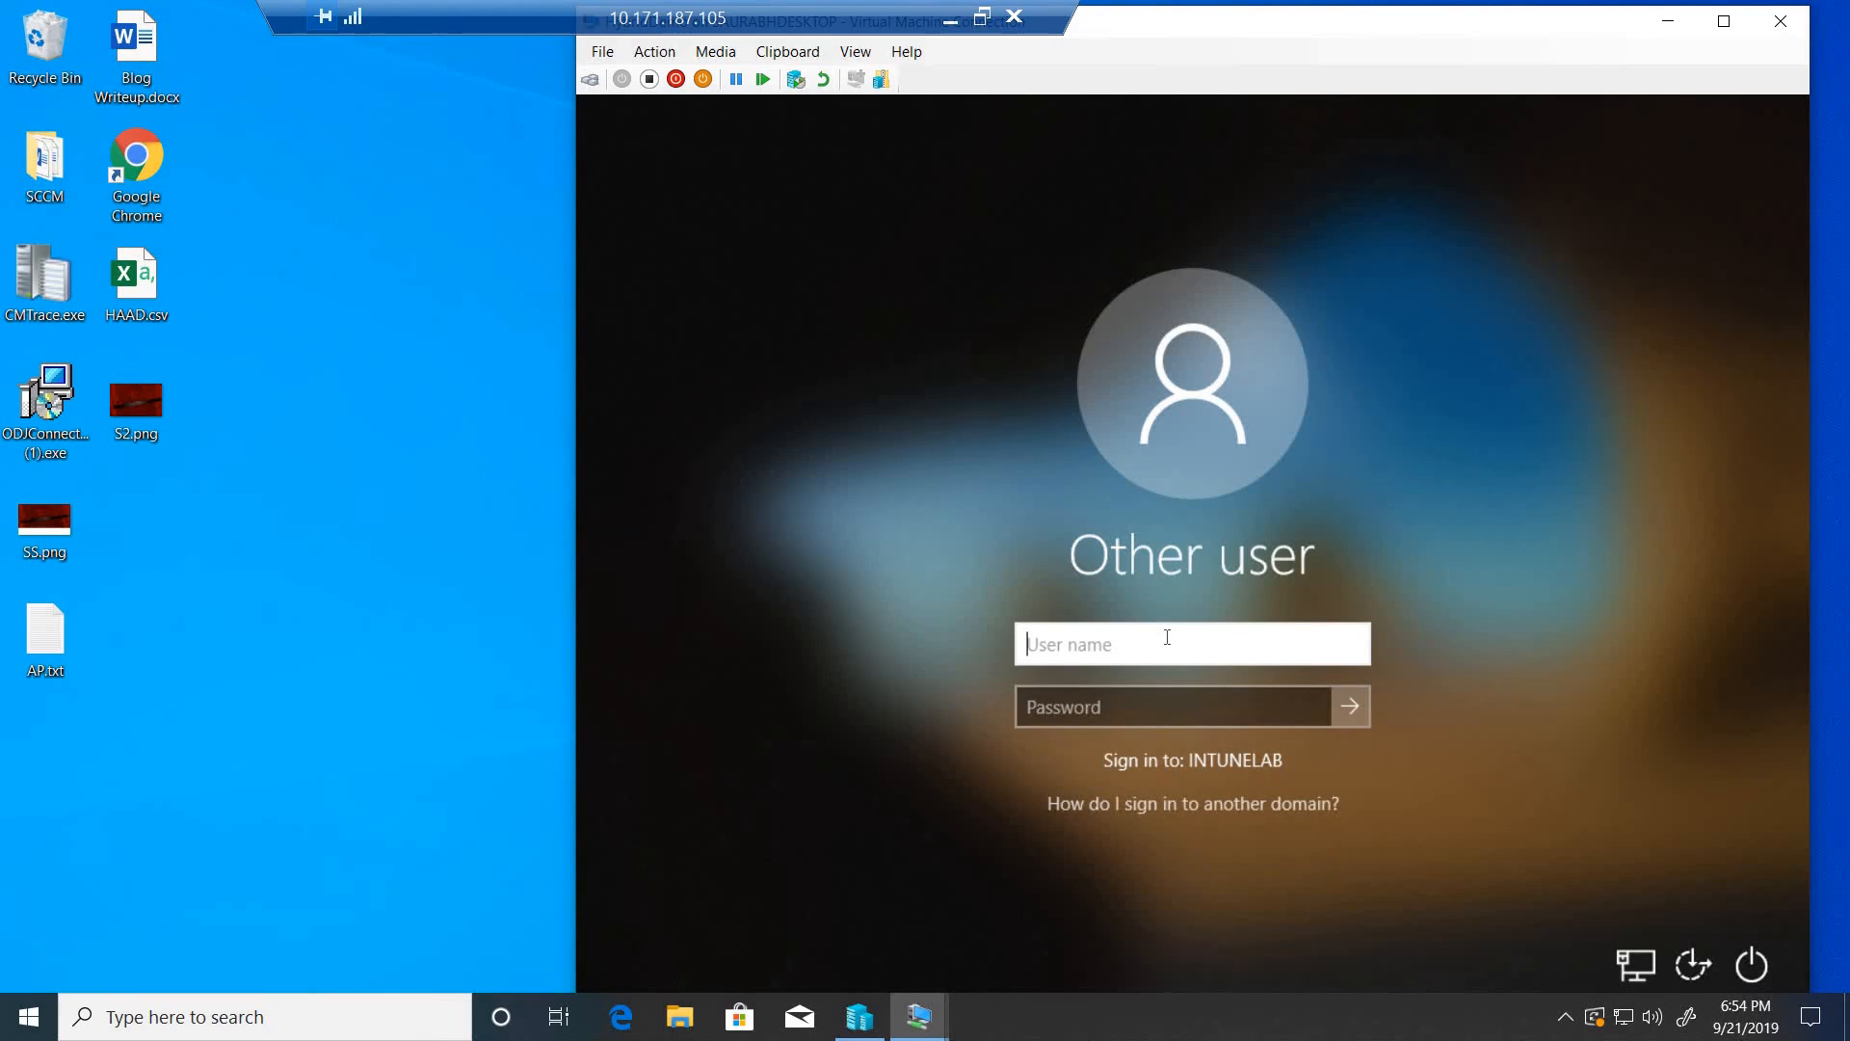
pyautogui.write('intunelab\\gregs')
pyautogui.press('Tab')
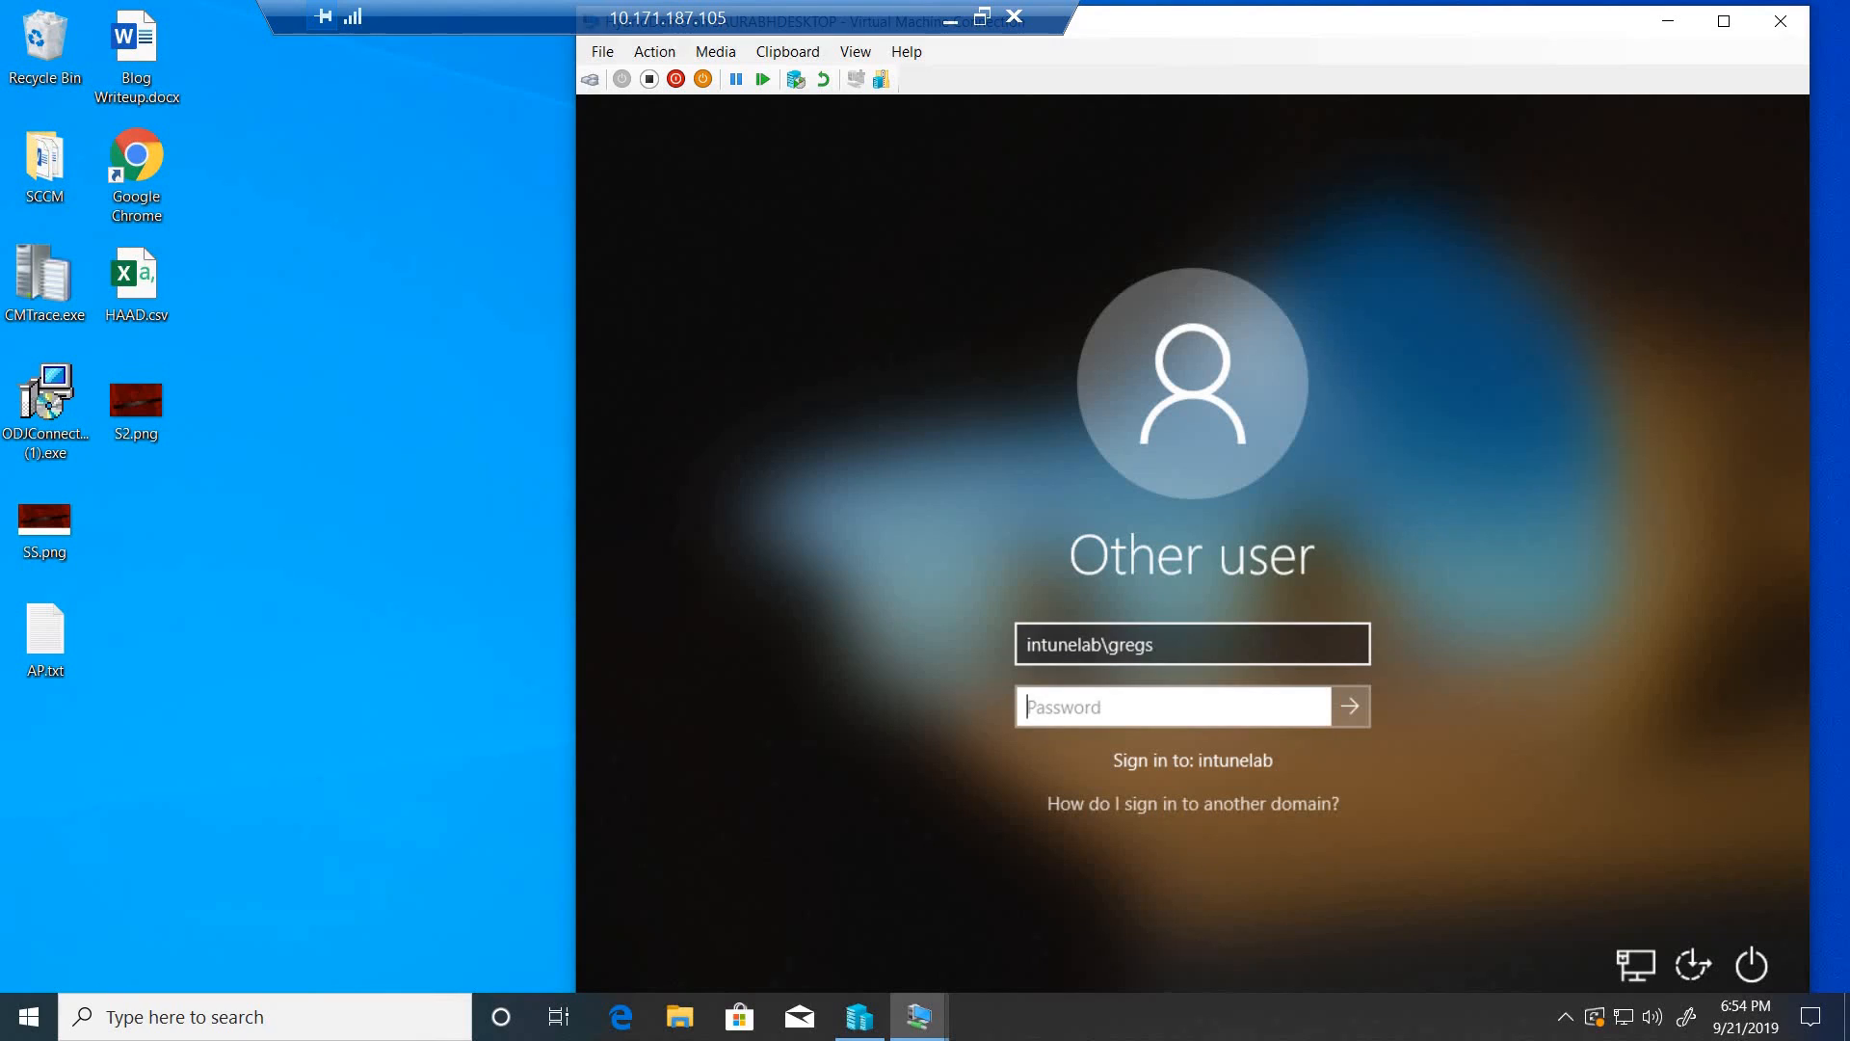
pyautogui.write('************')
pyautogui.press('Return')
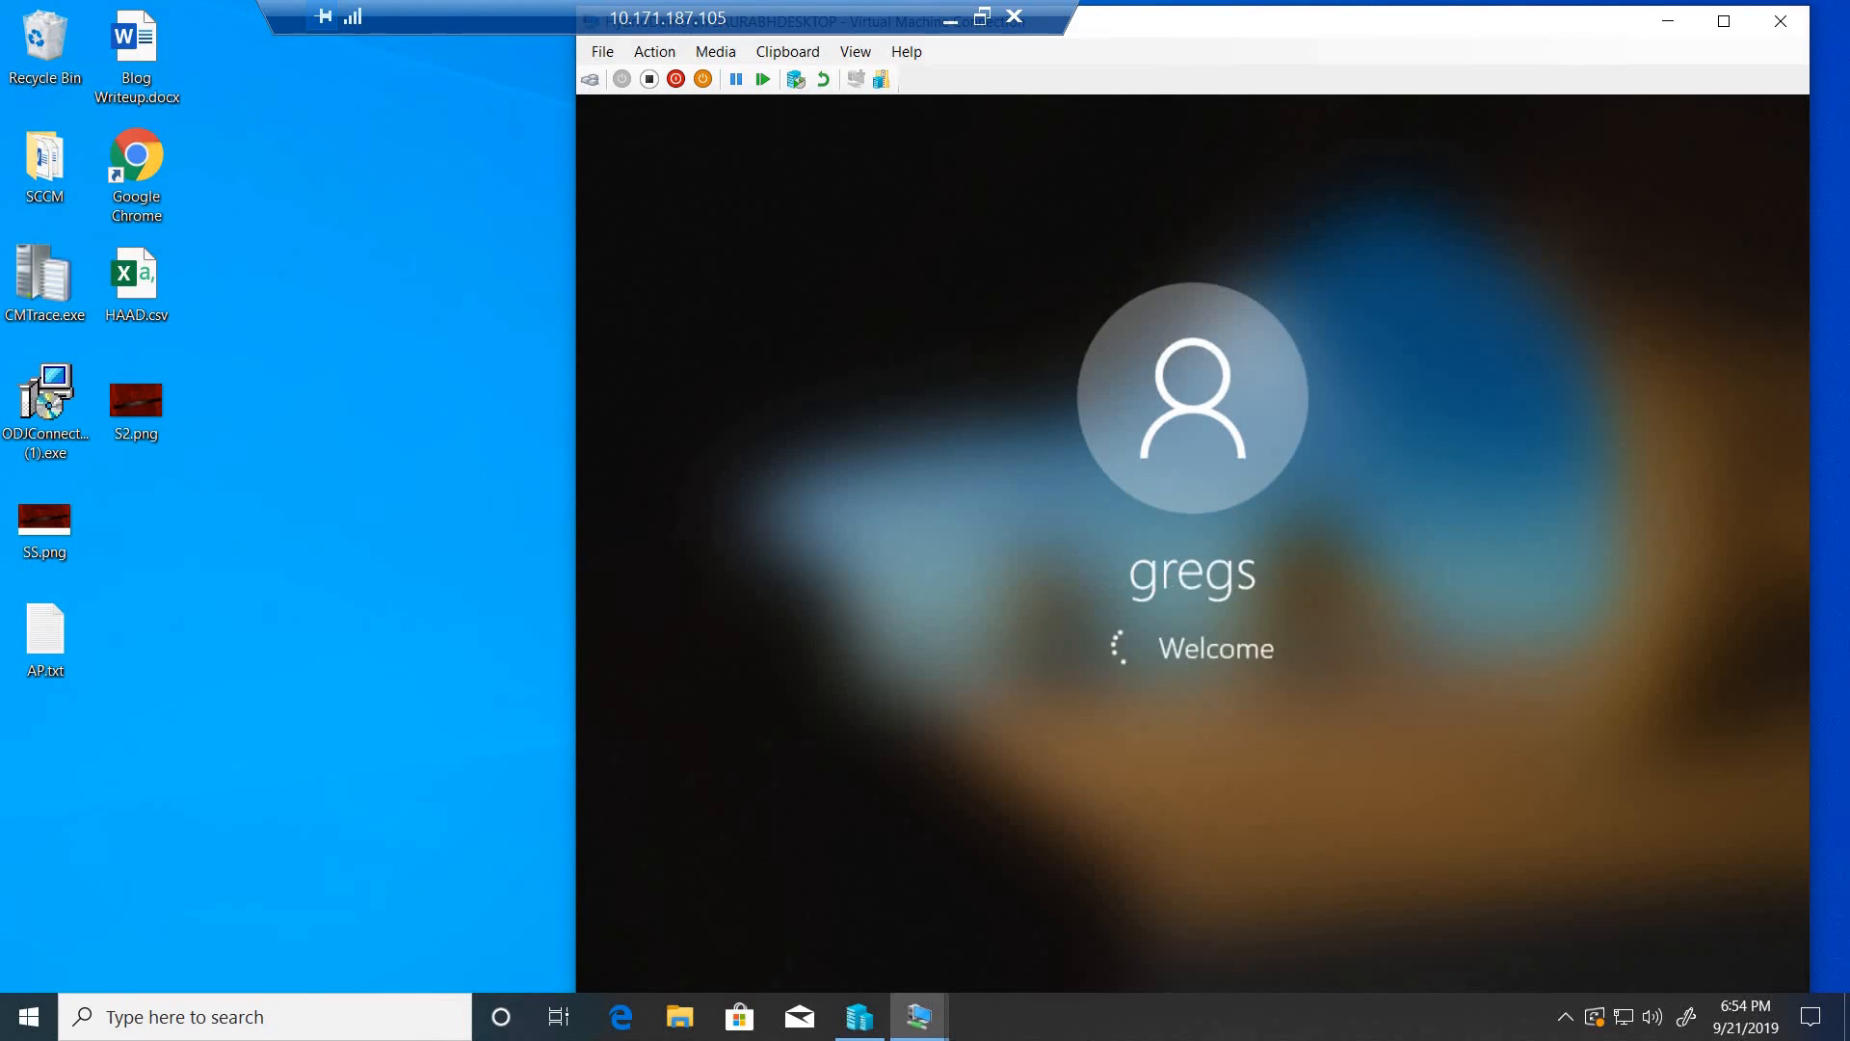
# - Reposition the HybridDemo connection window and sign in through Other user with the intunelab domain user name and account password
pyautogui.doubleClick(1483, 25)
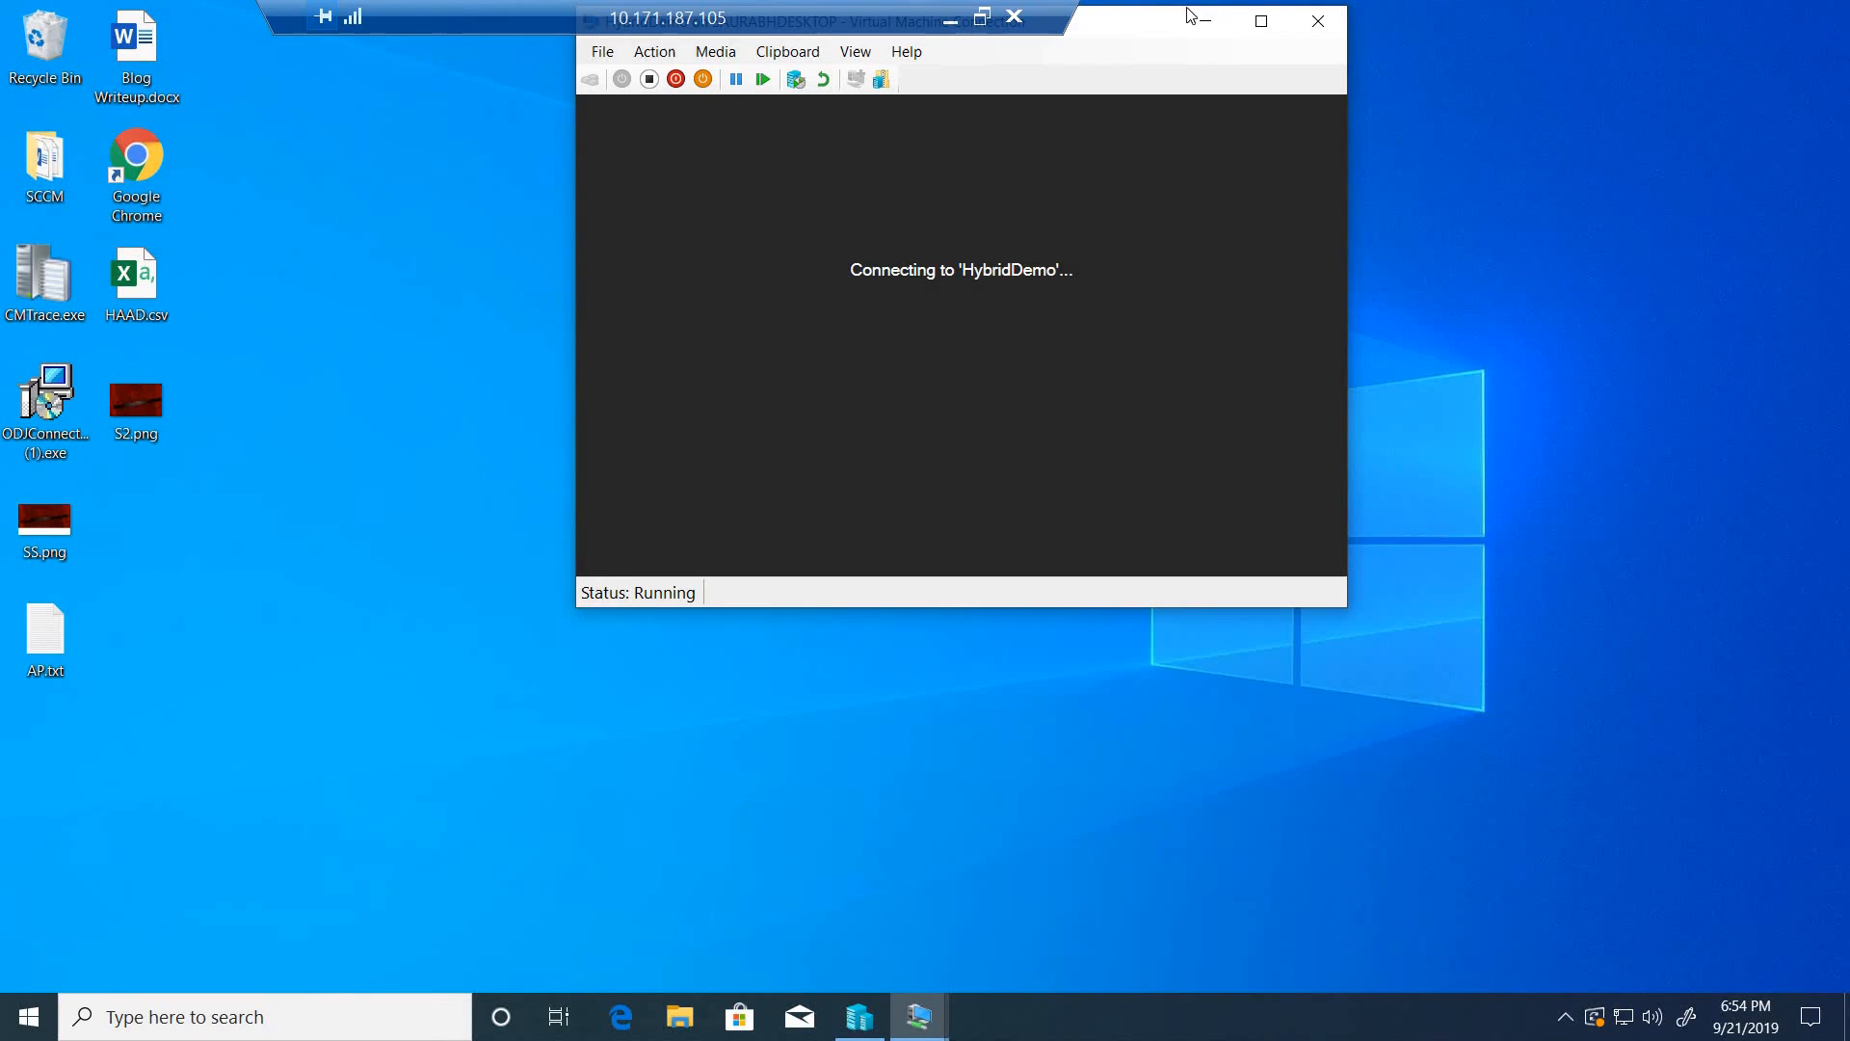
pyautogui.moveTo(1148, 29); pyautogui.dragTo(1346, 91)
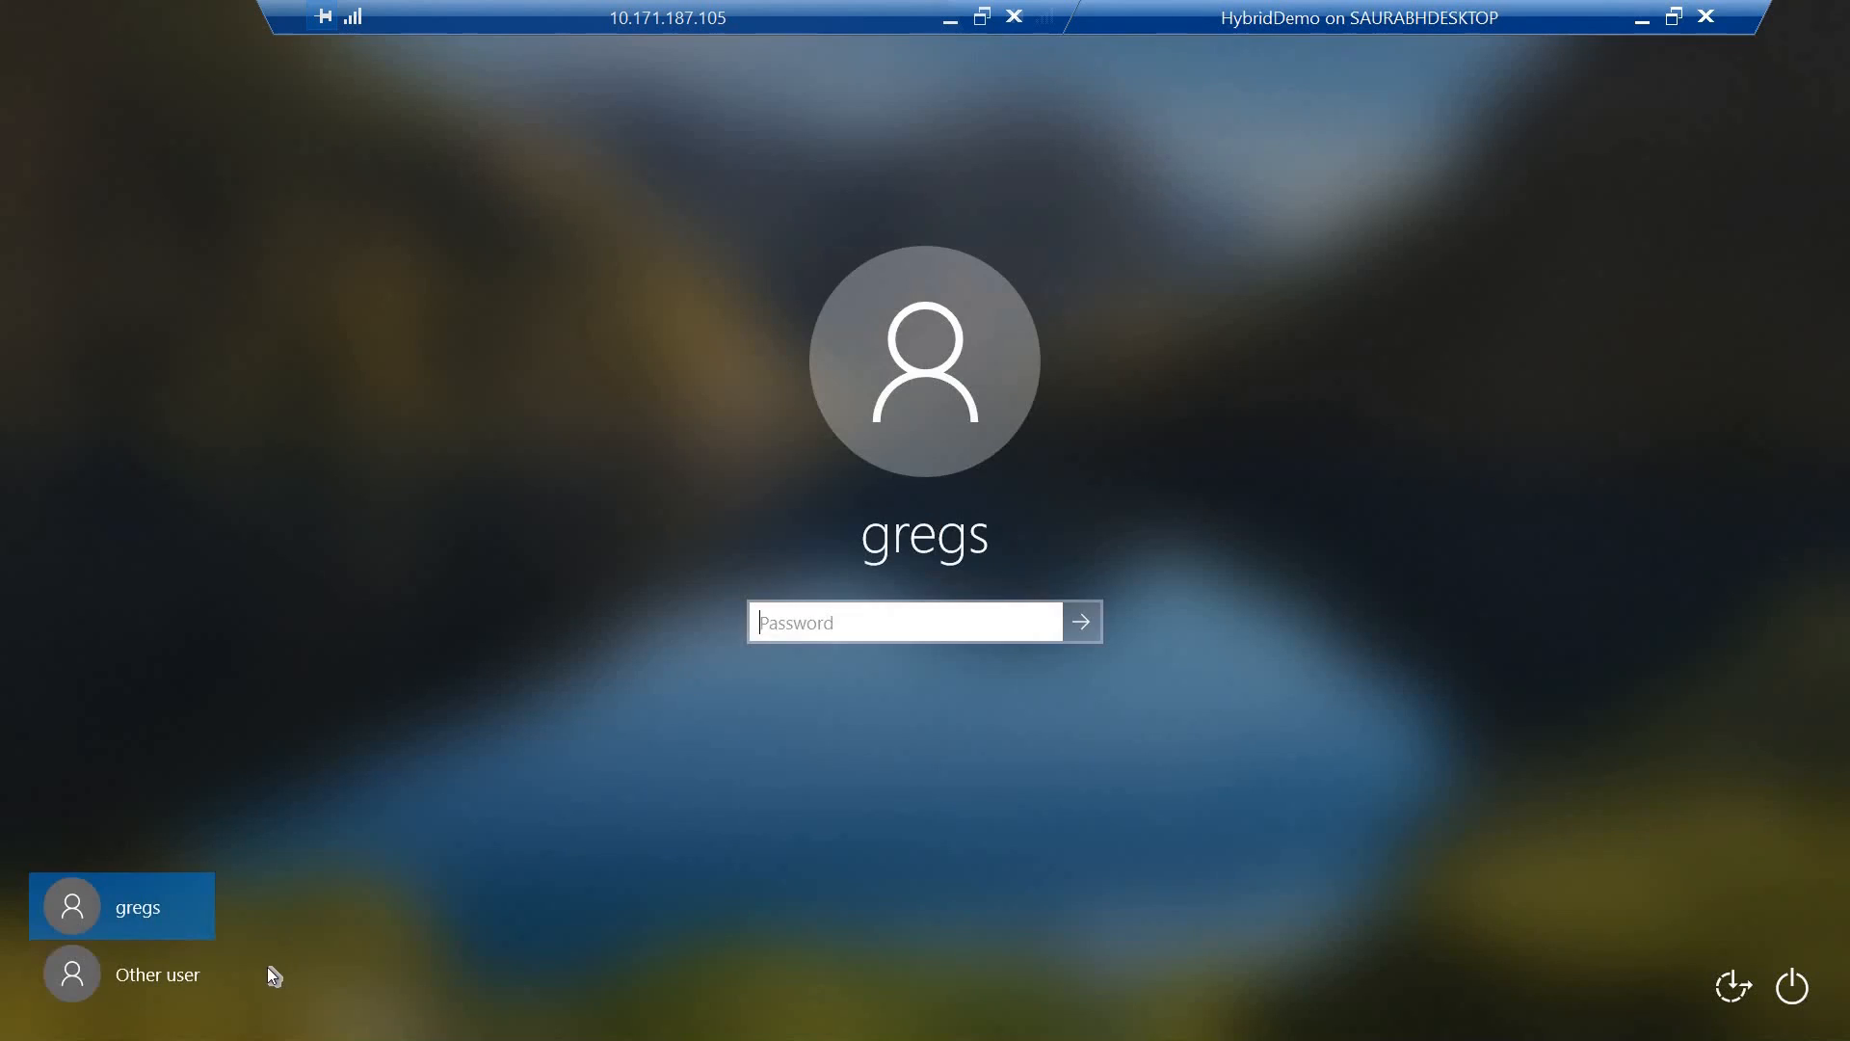
pyautogui.click(171, 976)
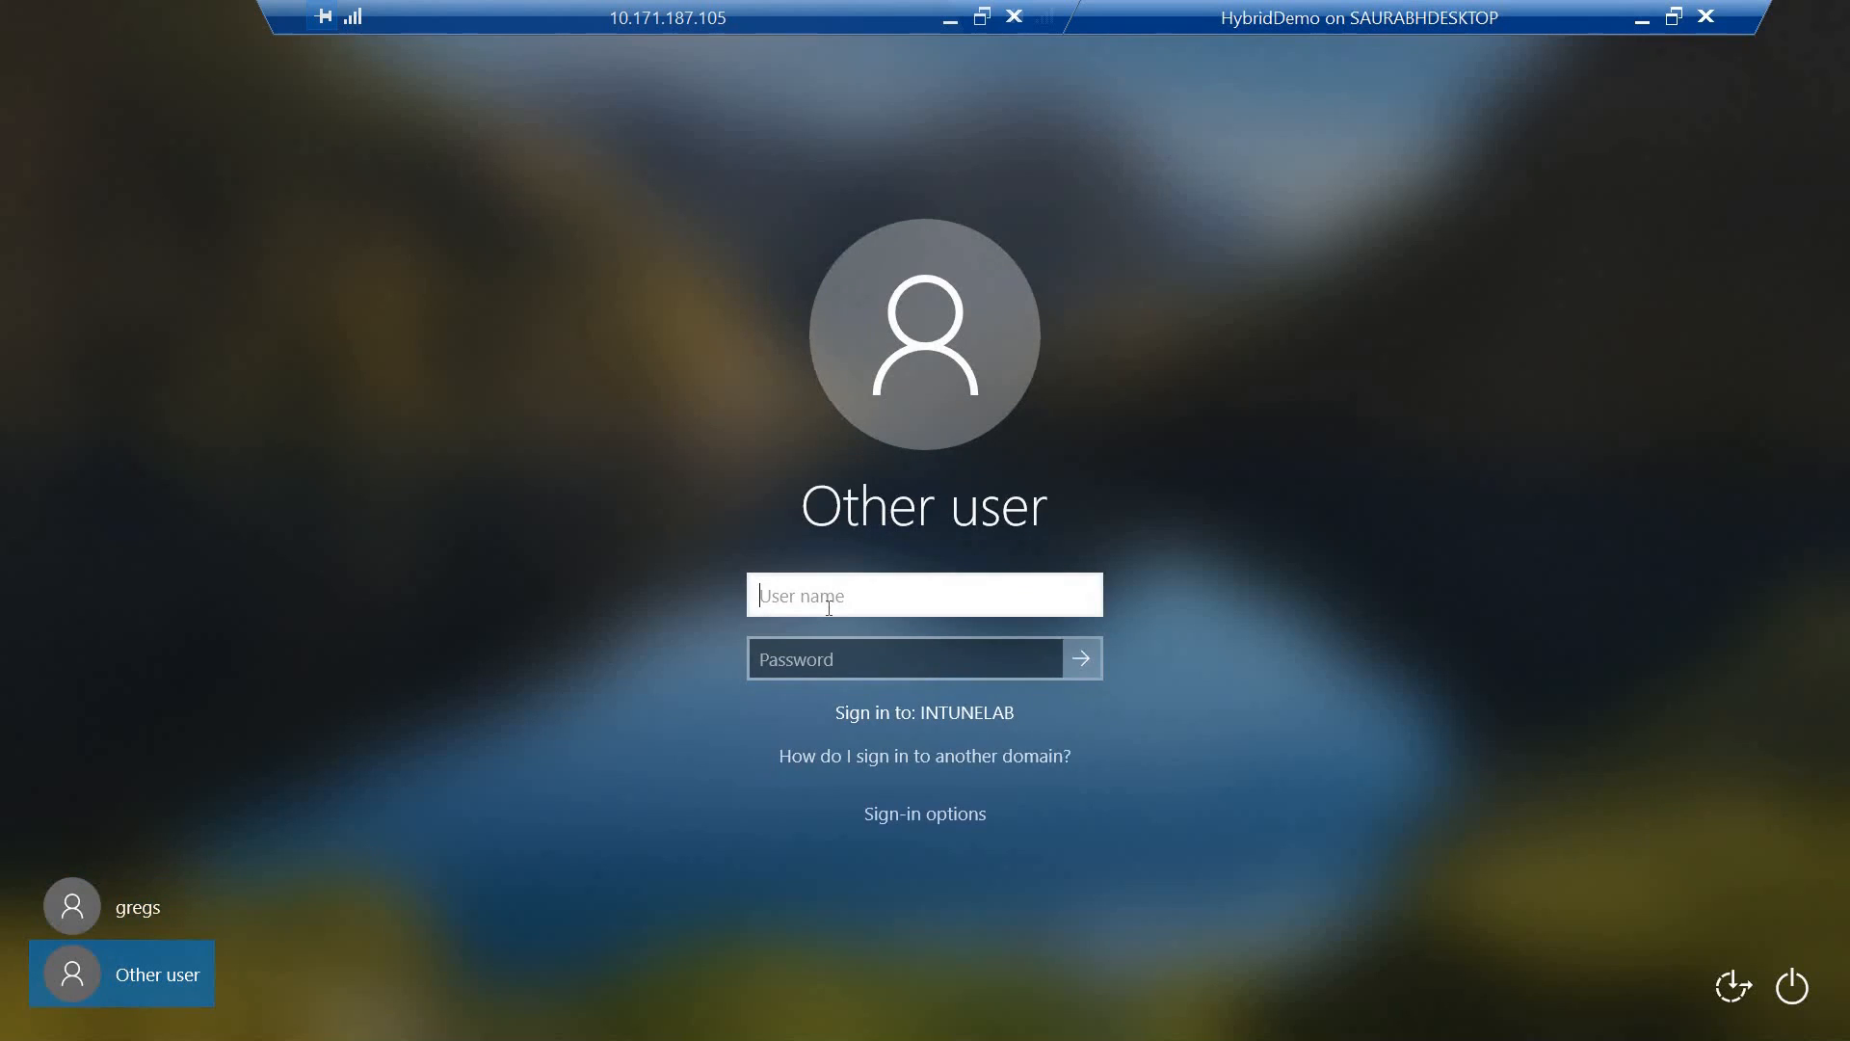
pyautogui.write('intunelab\\gregs')
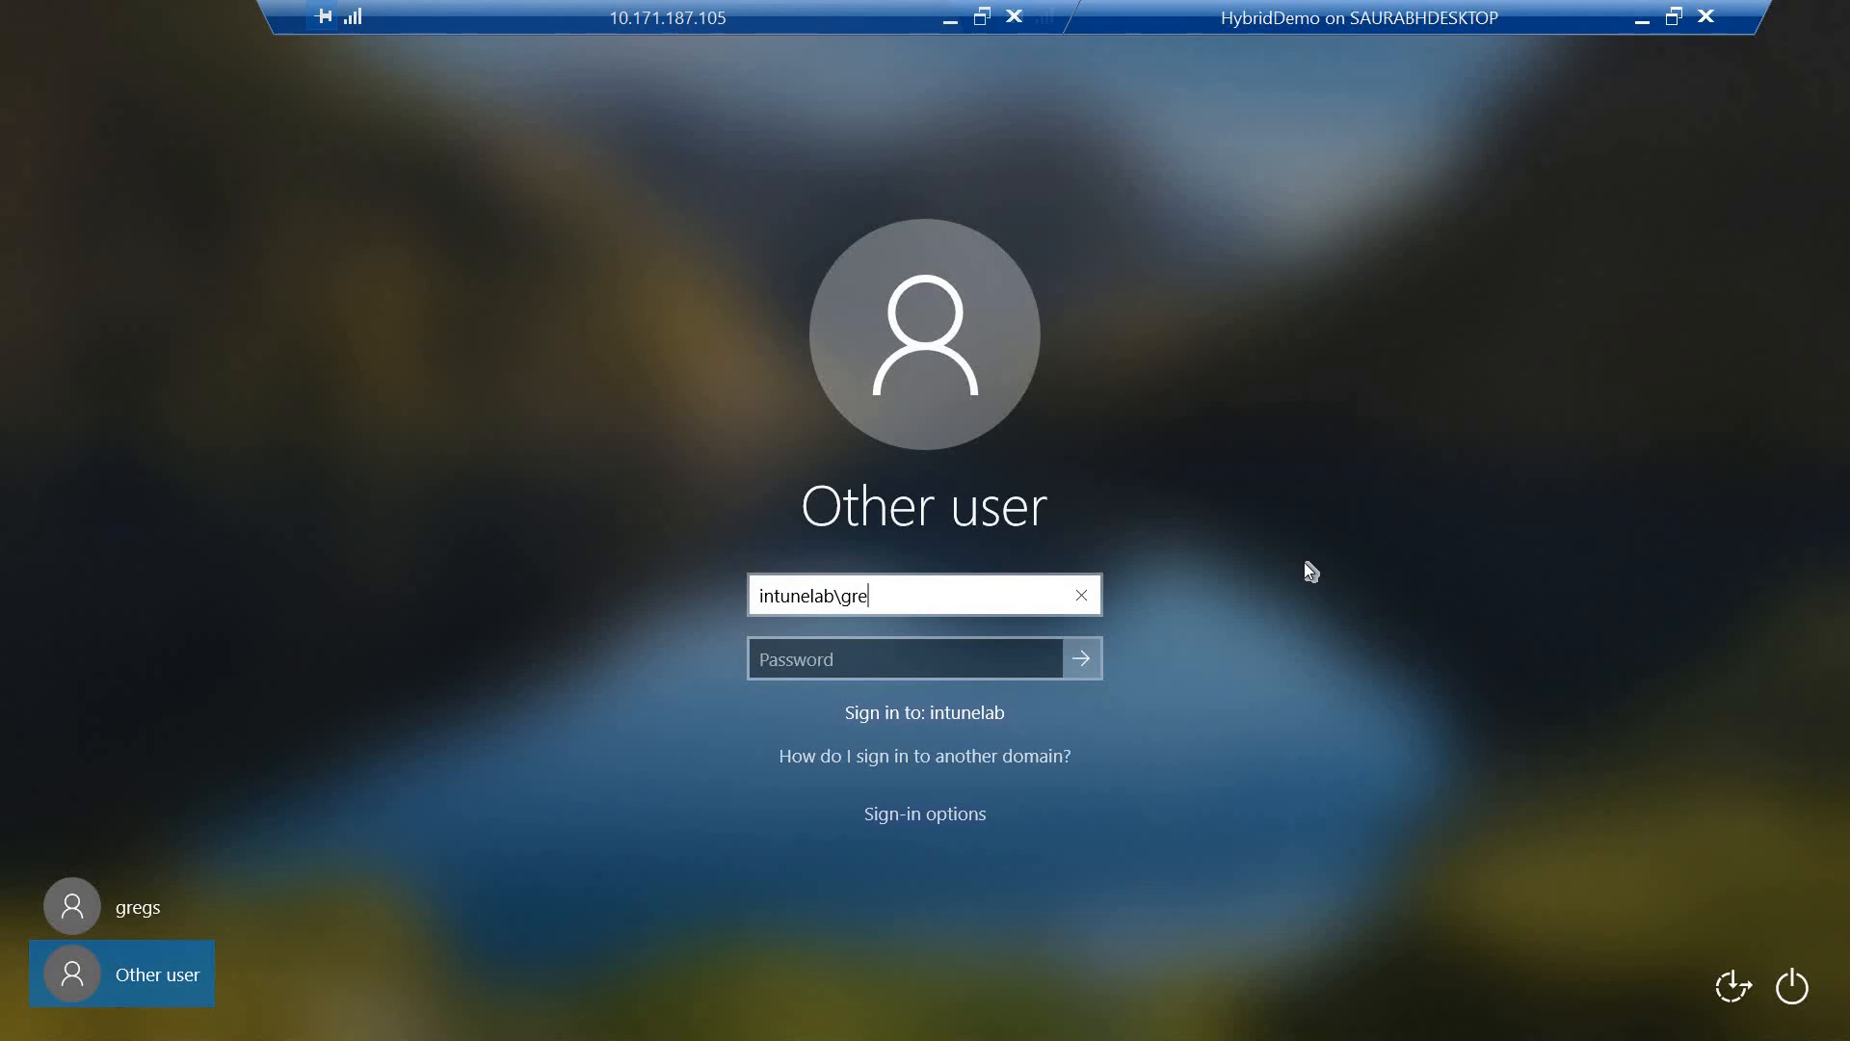
pyautogui.press('Tab')
pyautogui.write('Password1!')
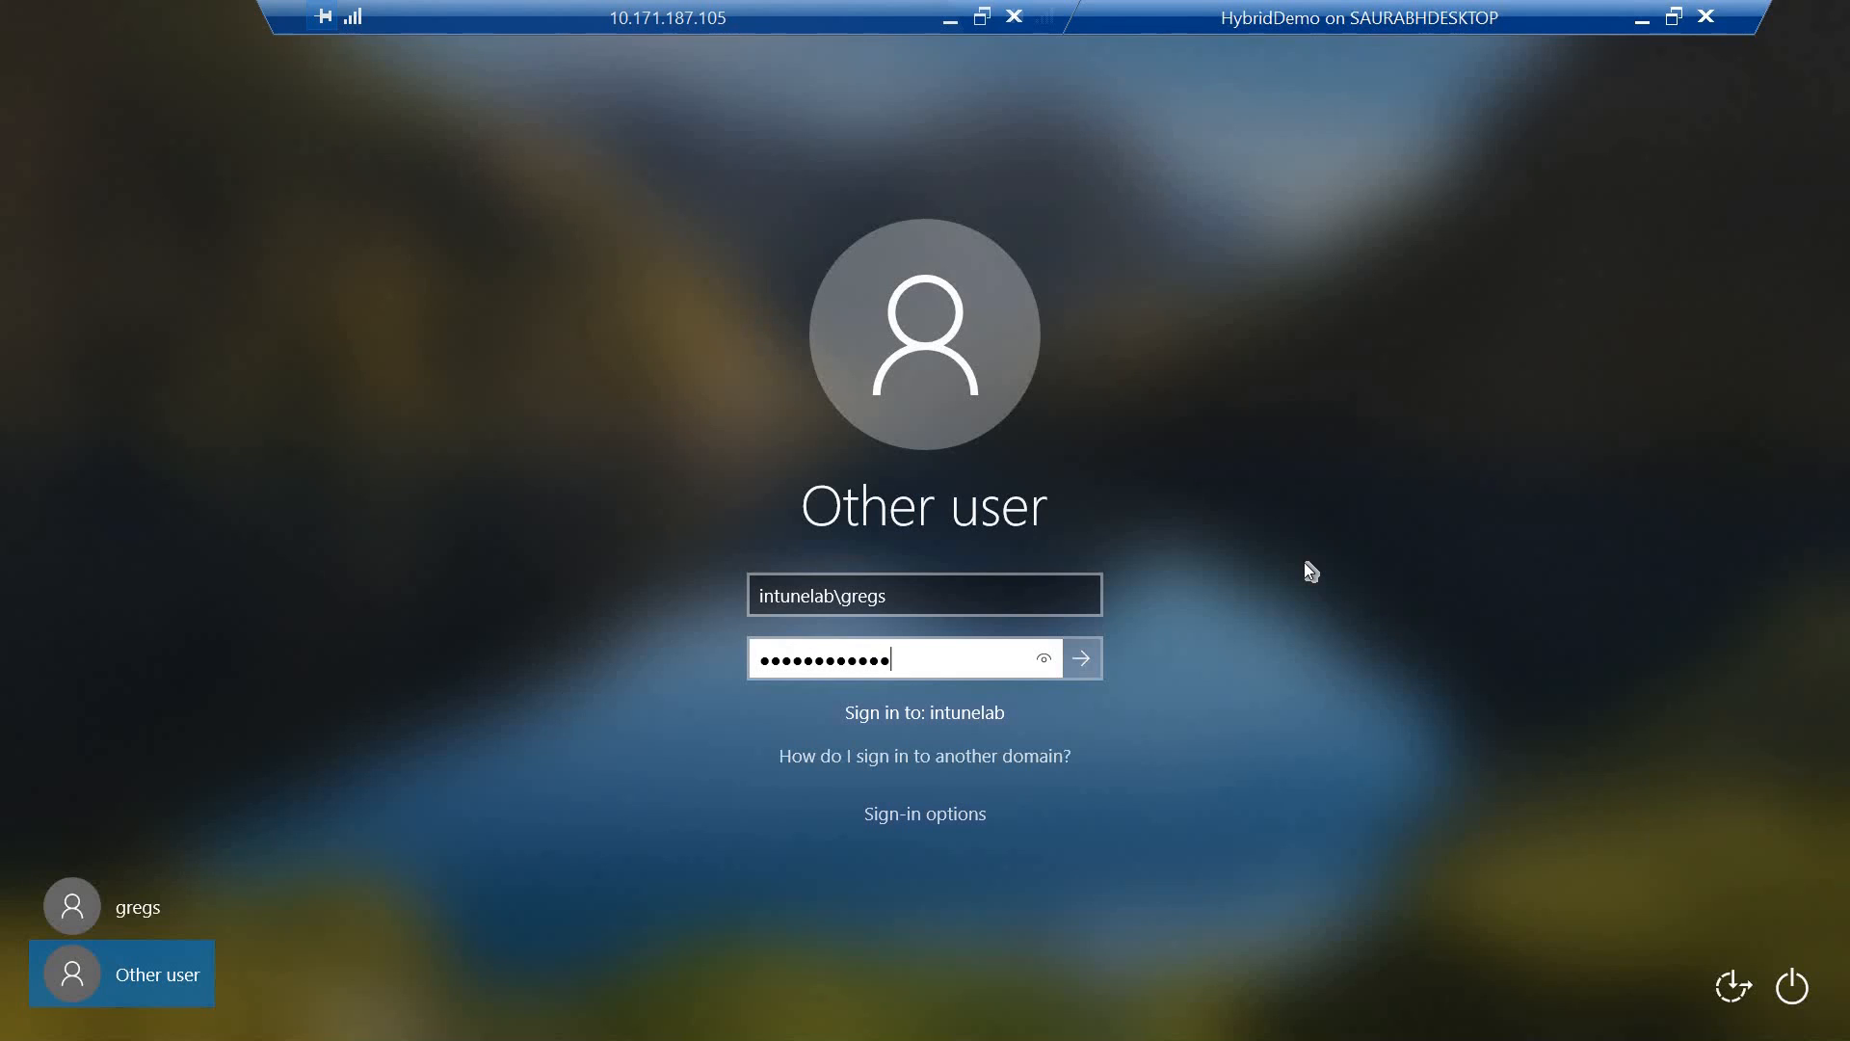
pyautogui.press('Return')
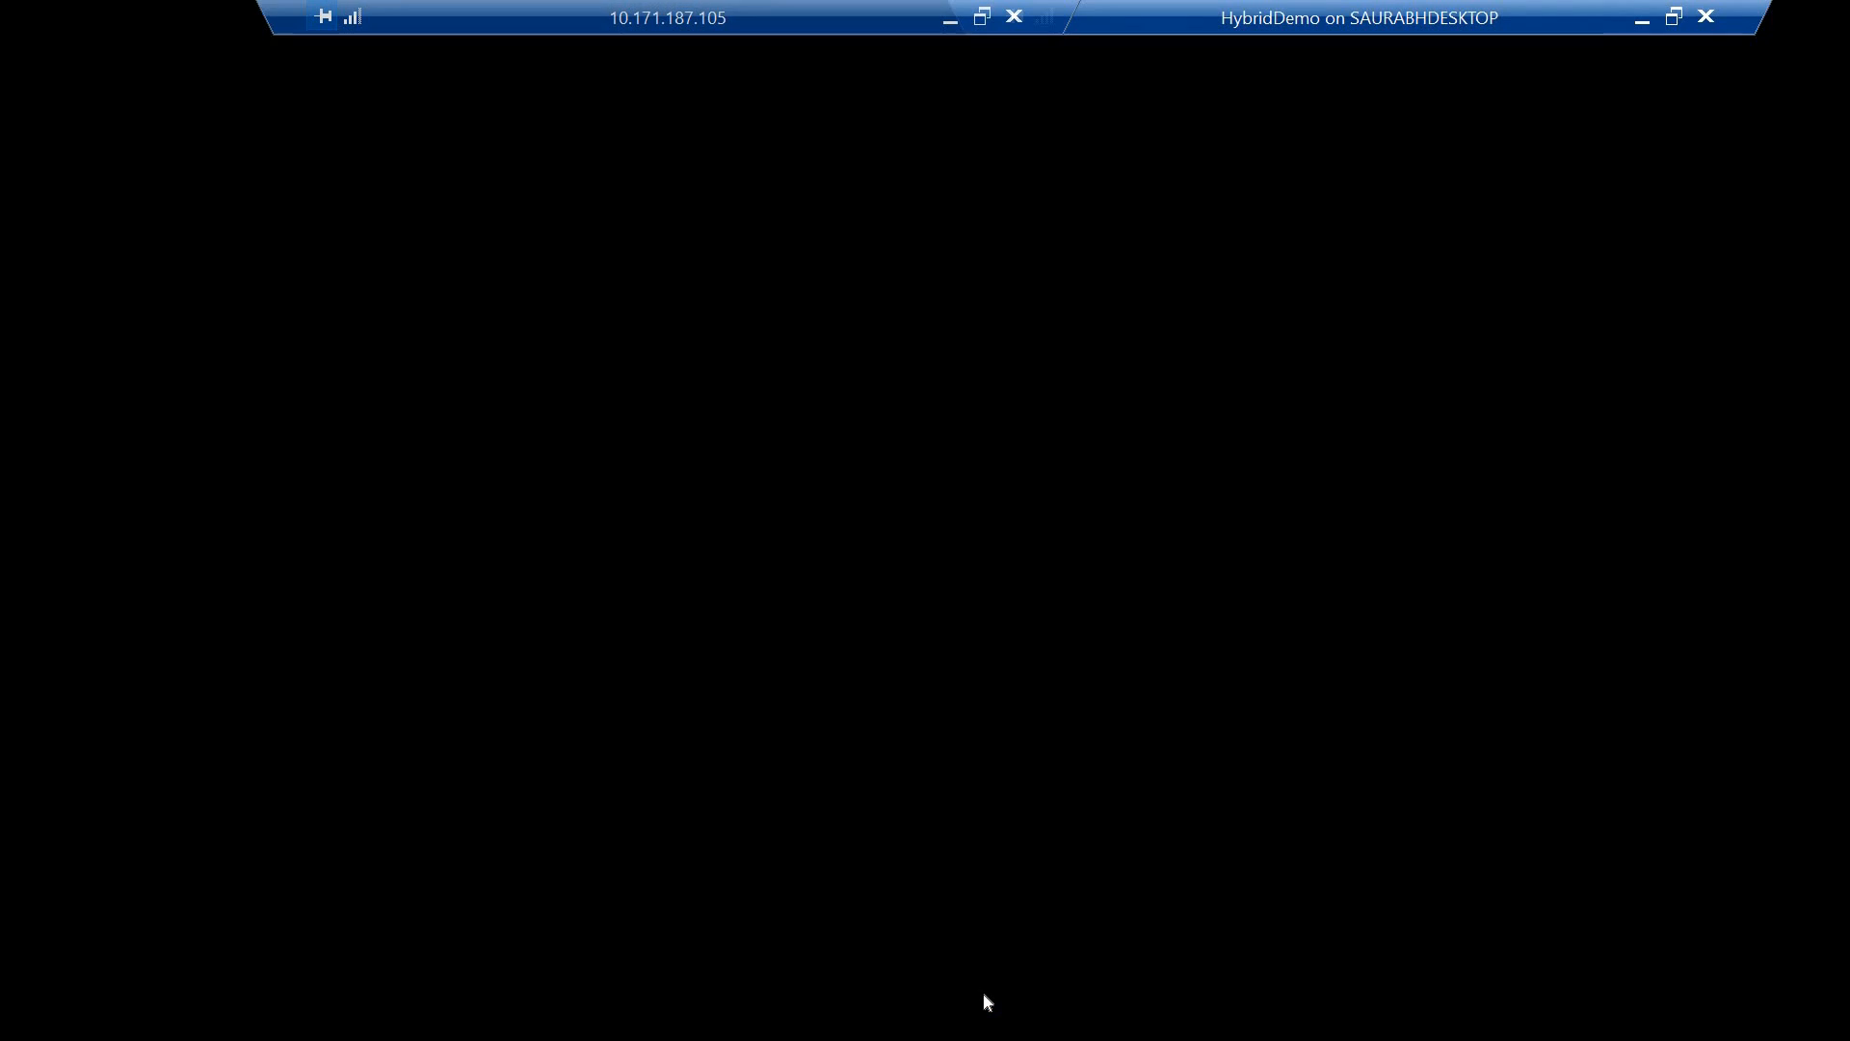
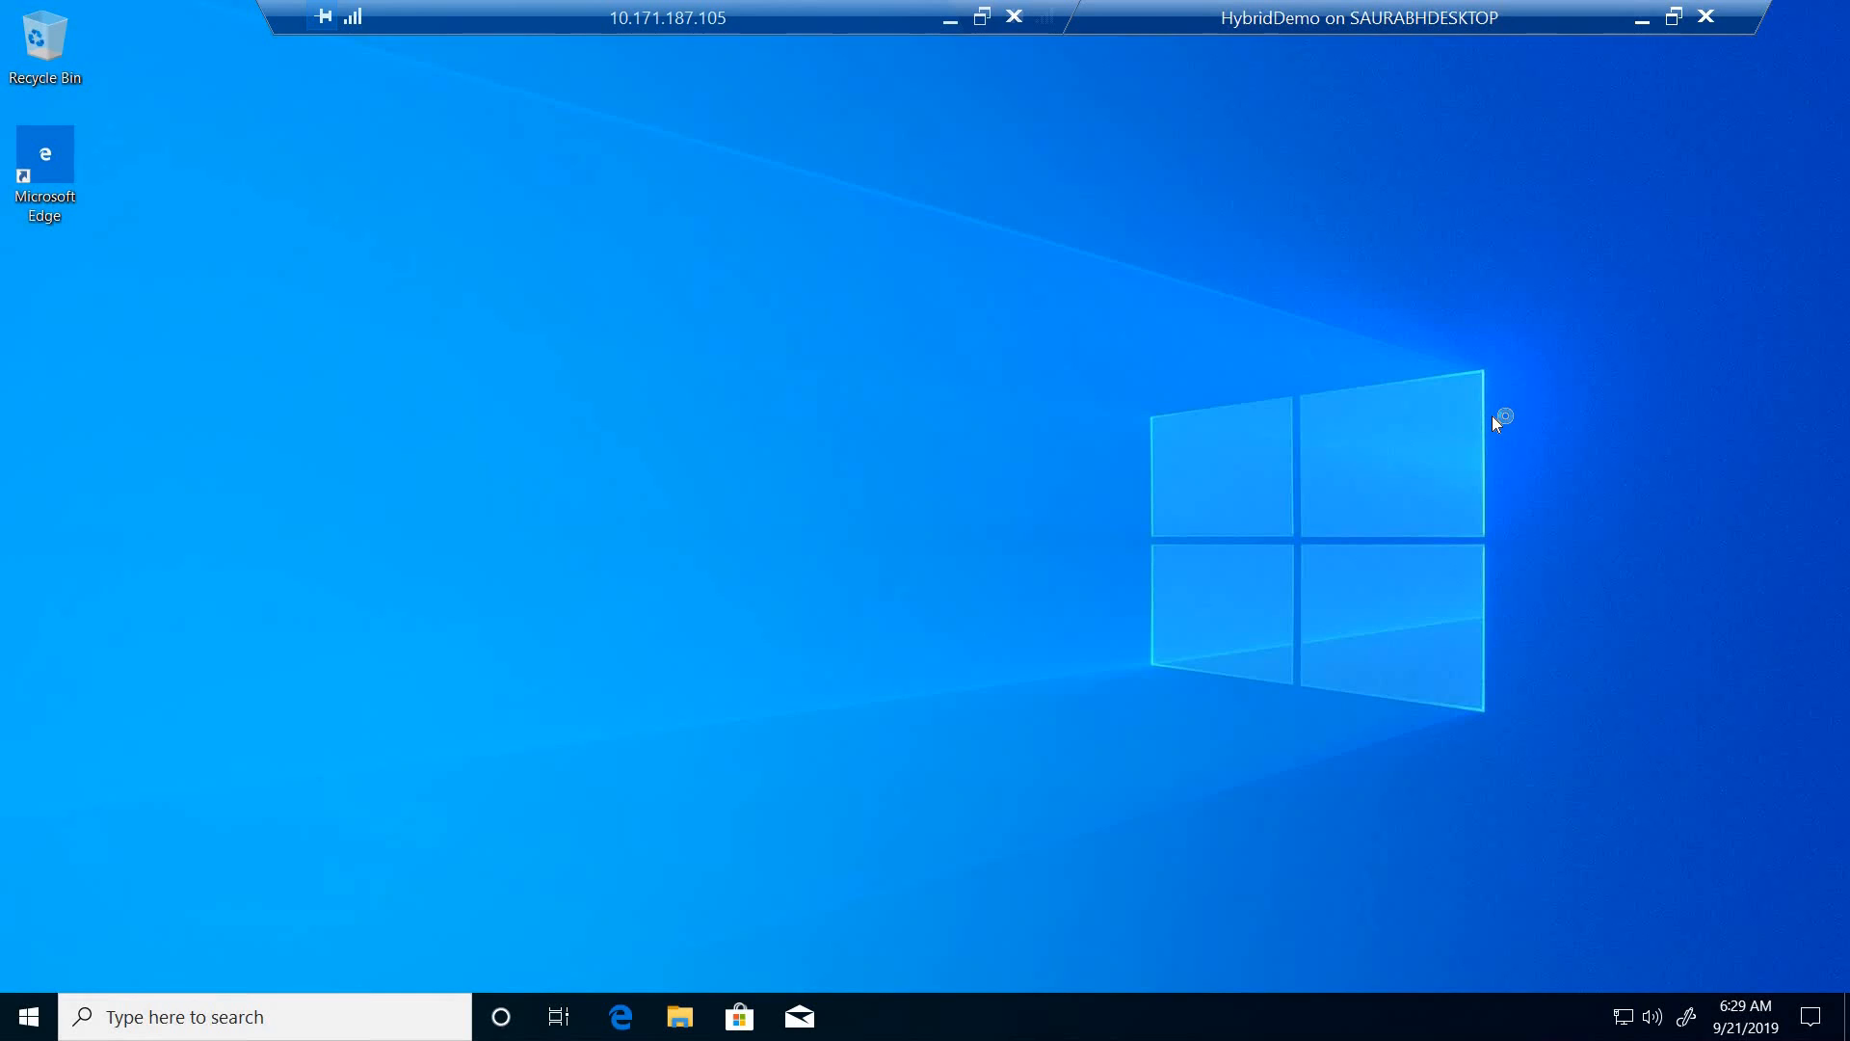
# - Open a Command Prompt on HybridDemo and allow the PC to be discoverable on the network
pyautogui.press('super+r')
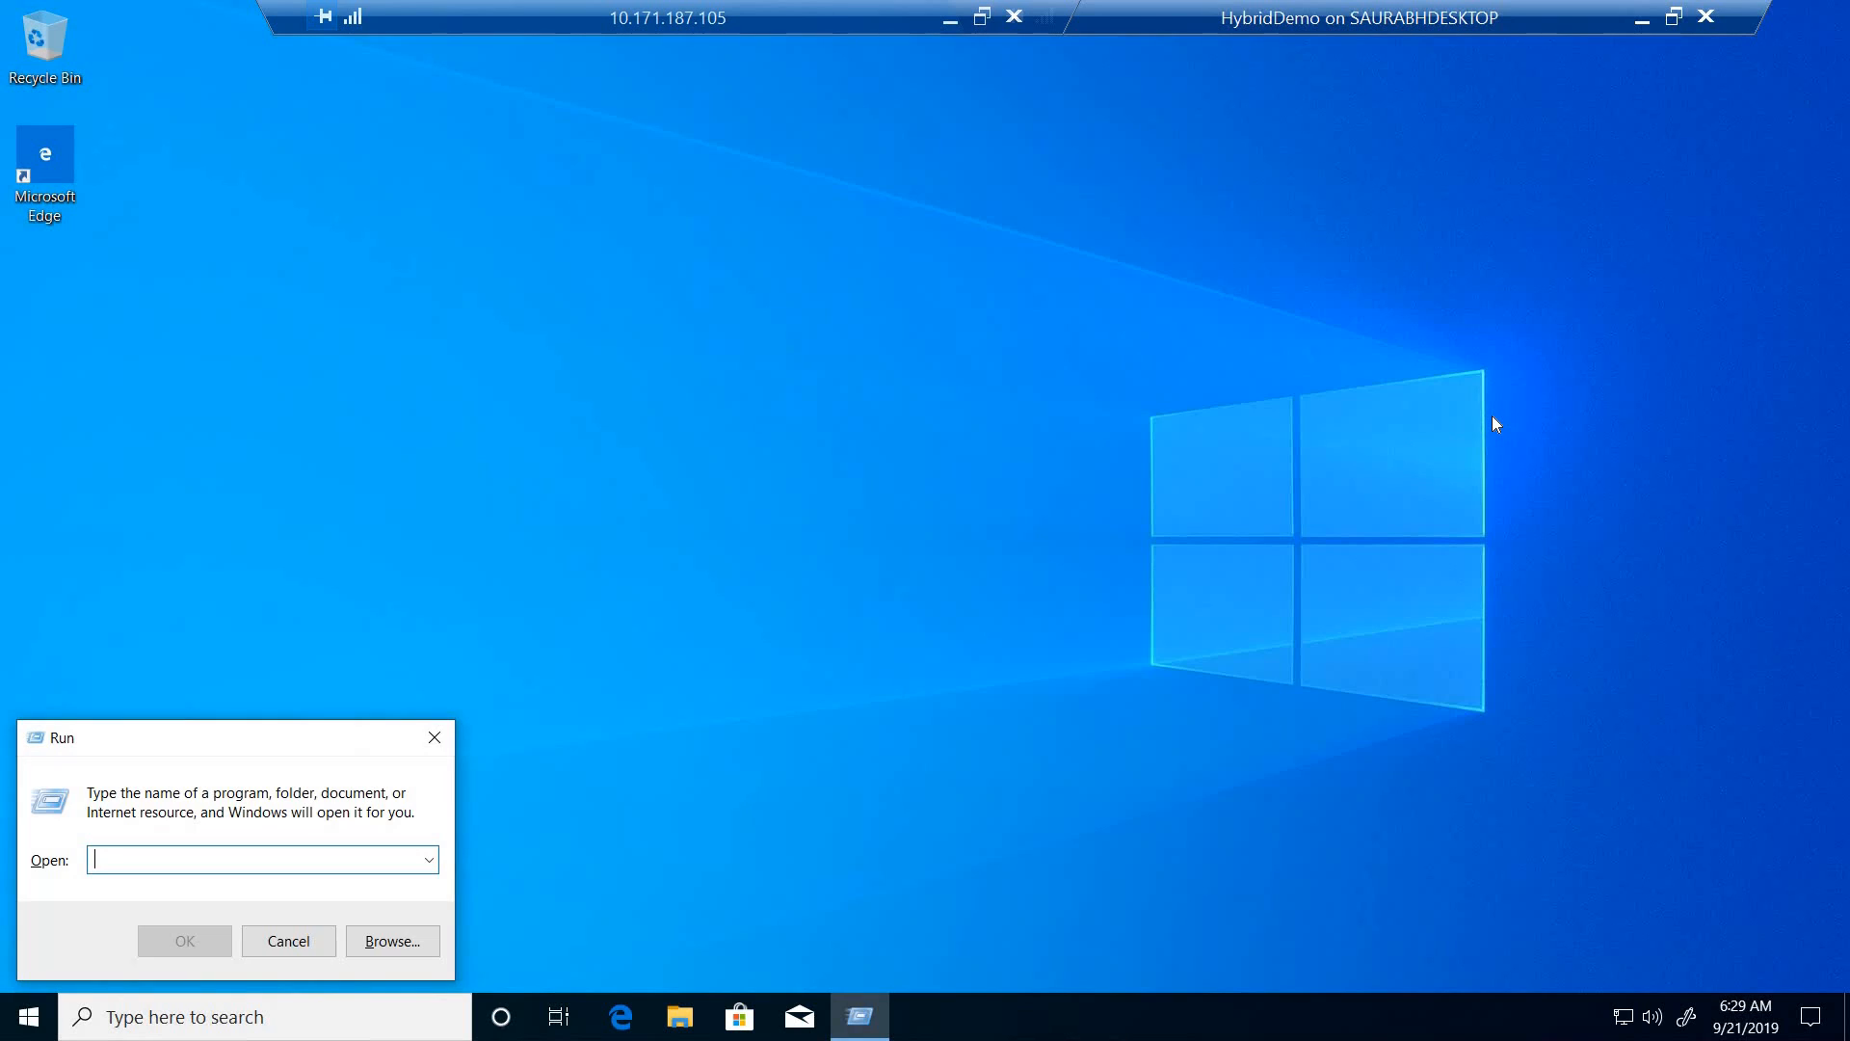
pyautogui.write('cmd')
pyautogui.press('Return')
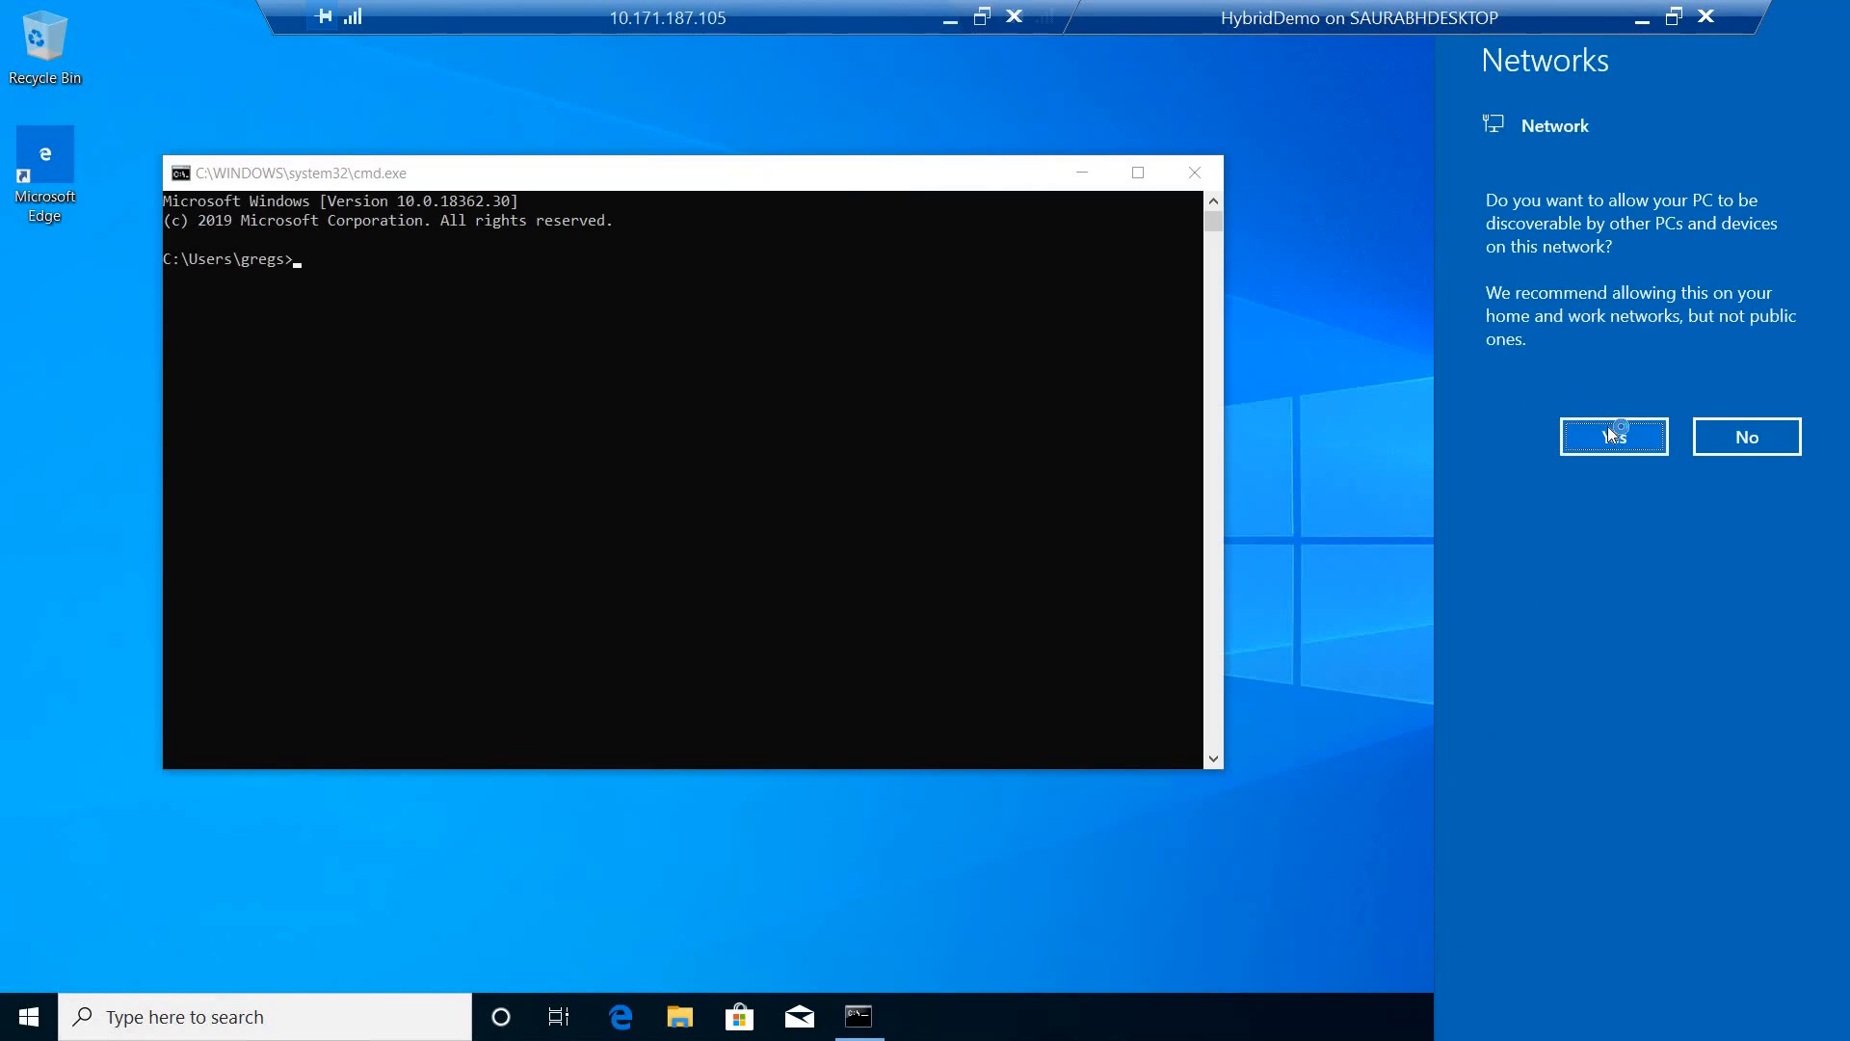
pyautogui.click(1606, 446)
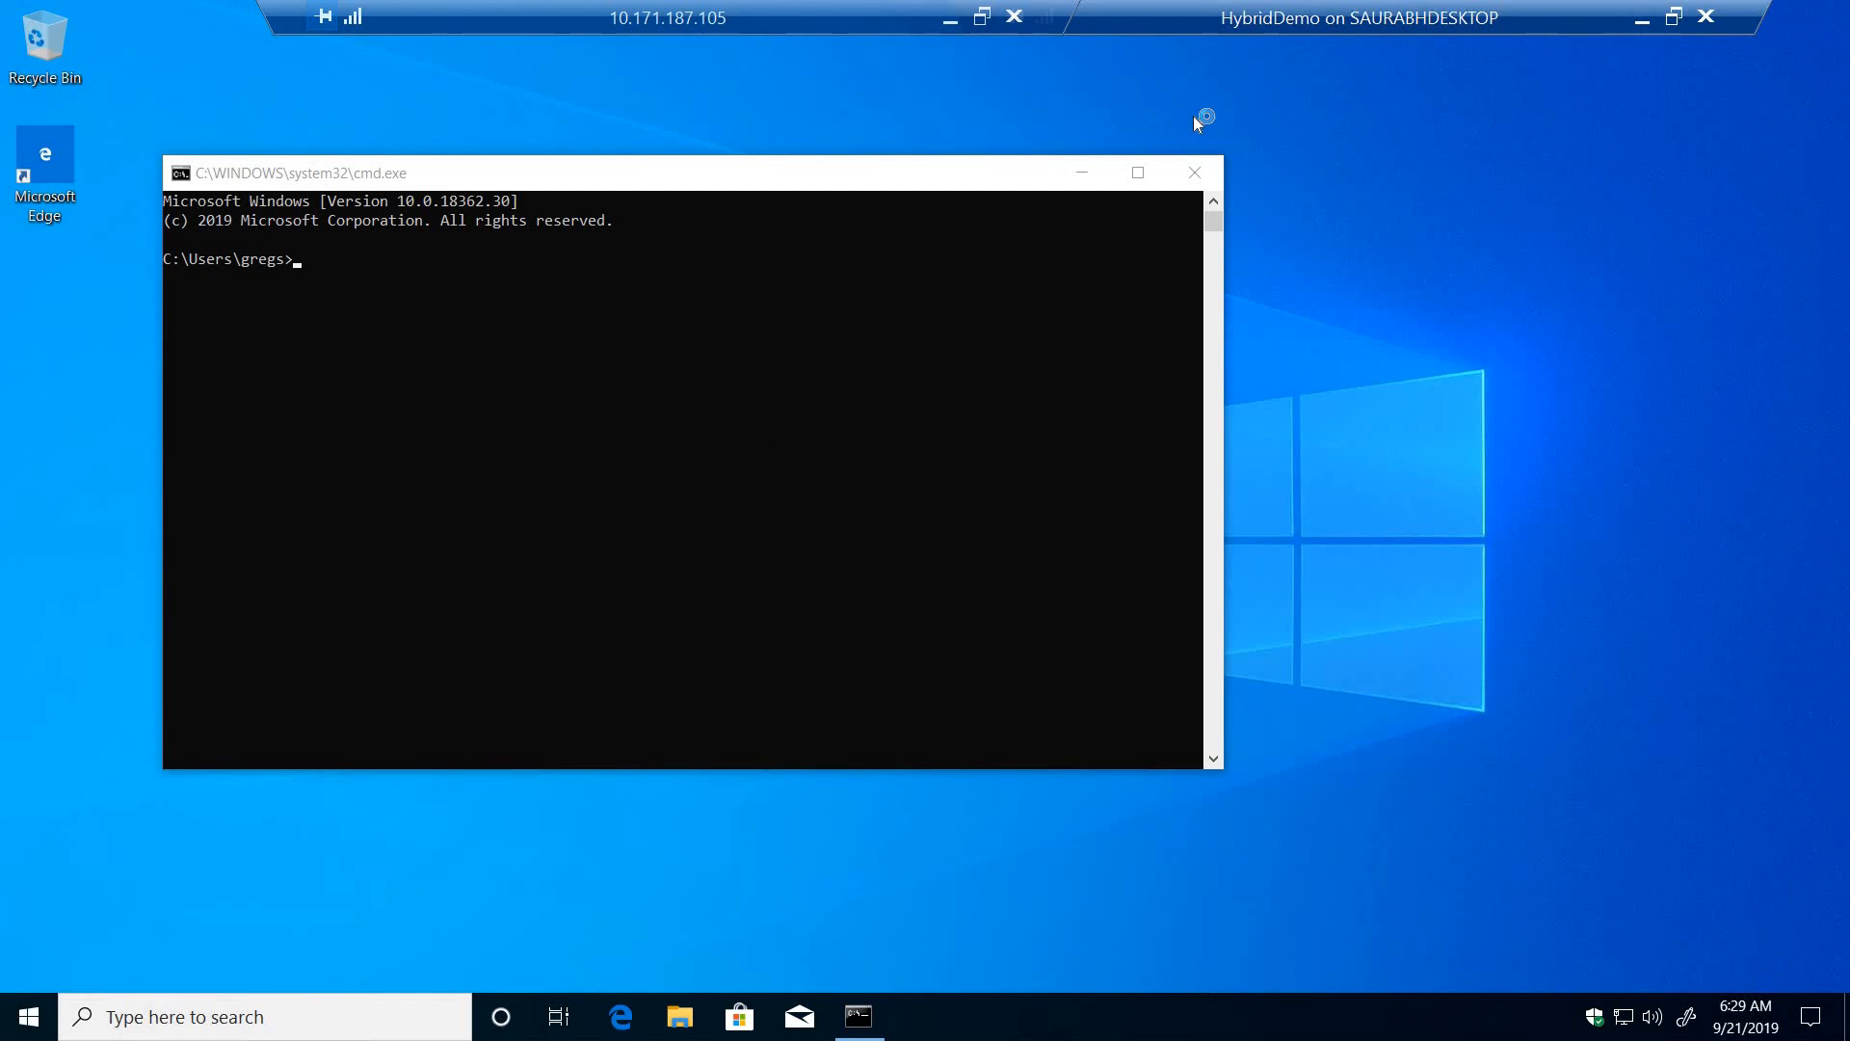
pyautogui.rightClick(147, 372)
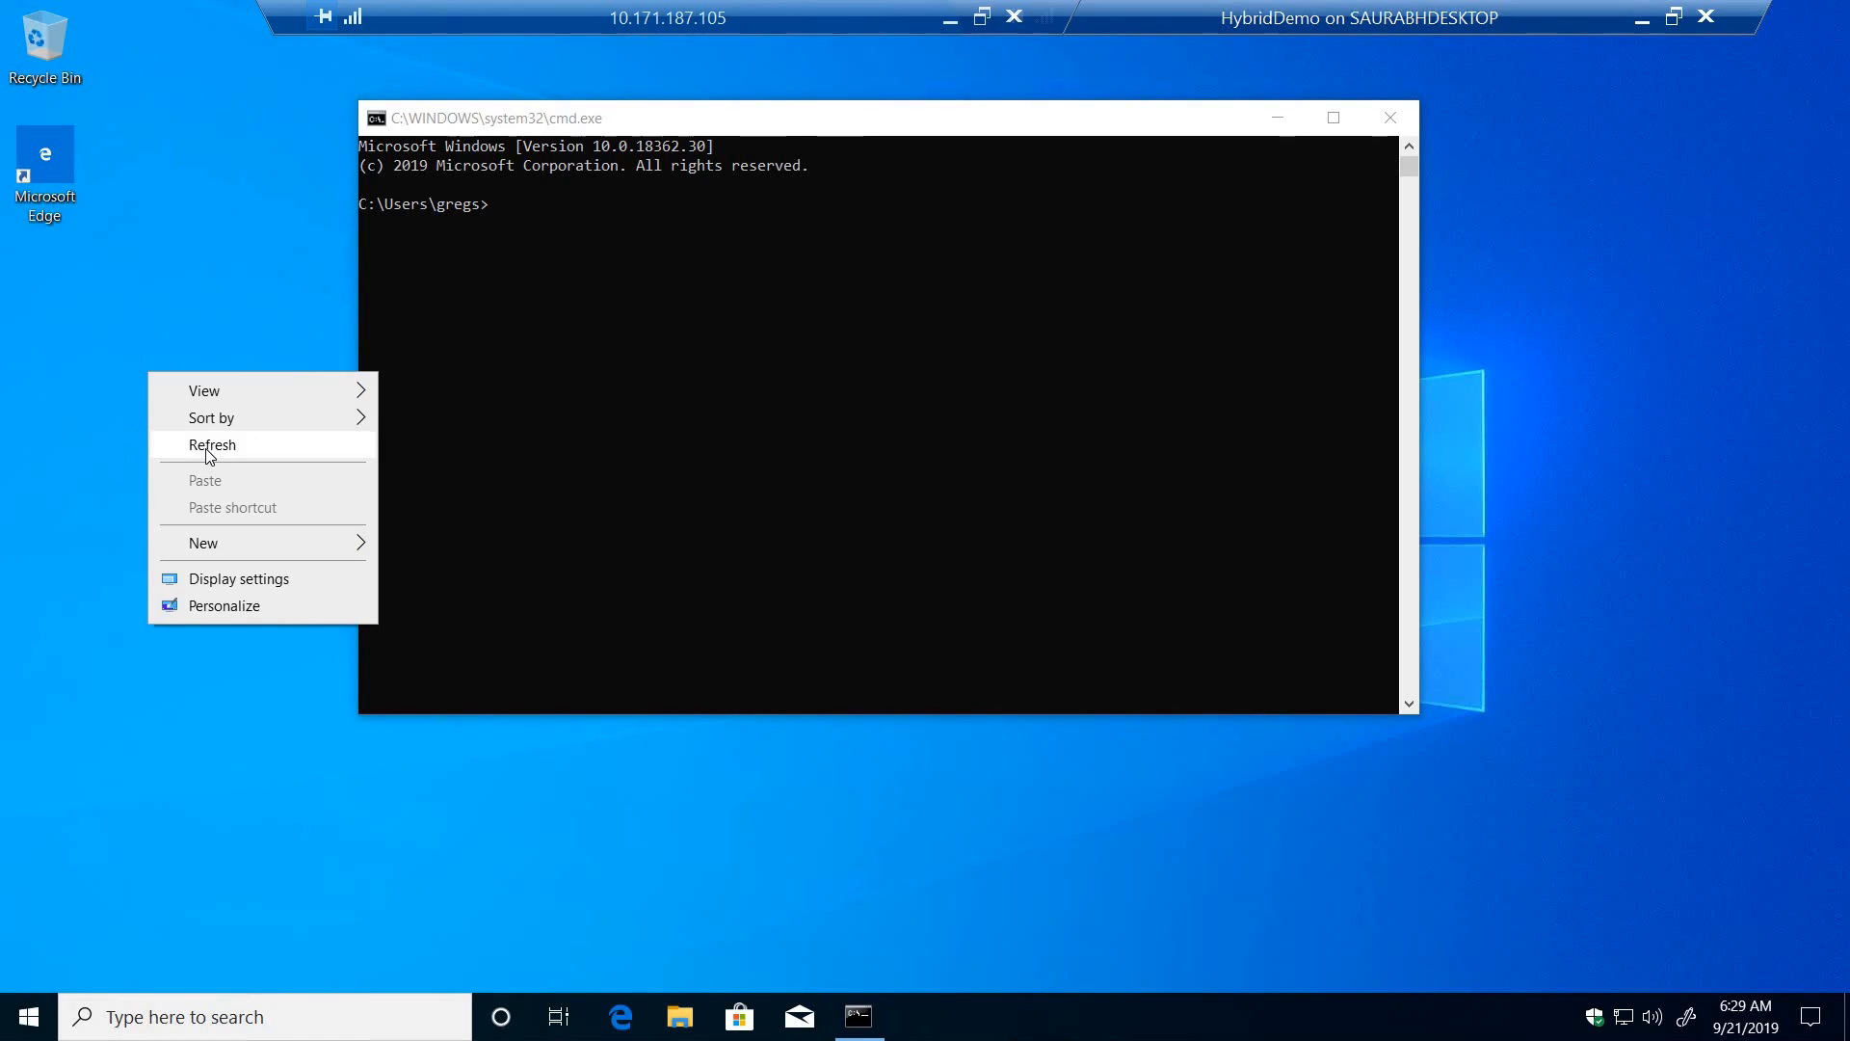
pyautogui.click(210, 446)
pyautogui.rightClick(166, 344)
pyautogui.click(205, 416)
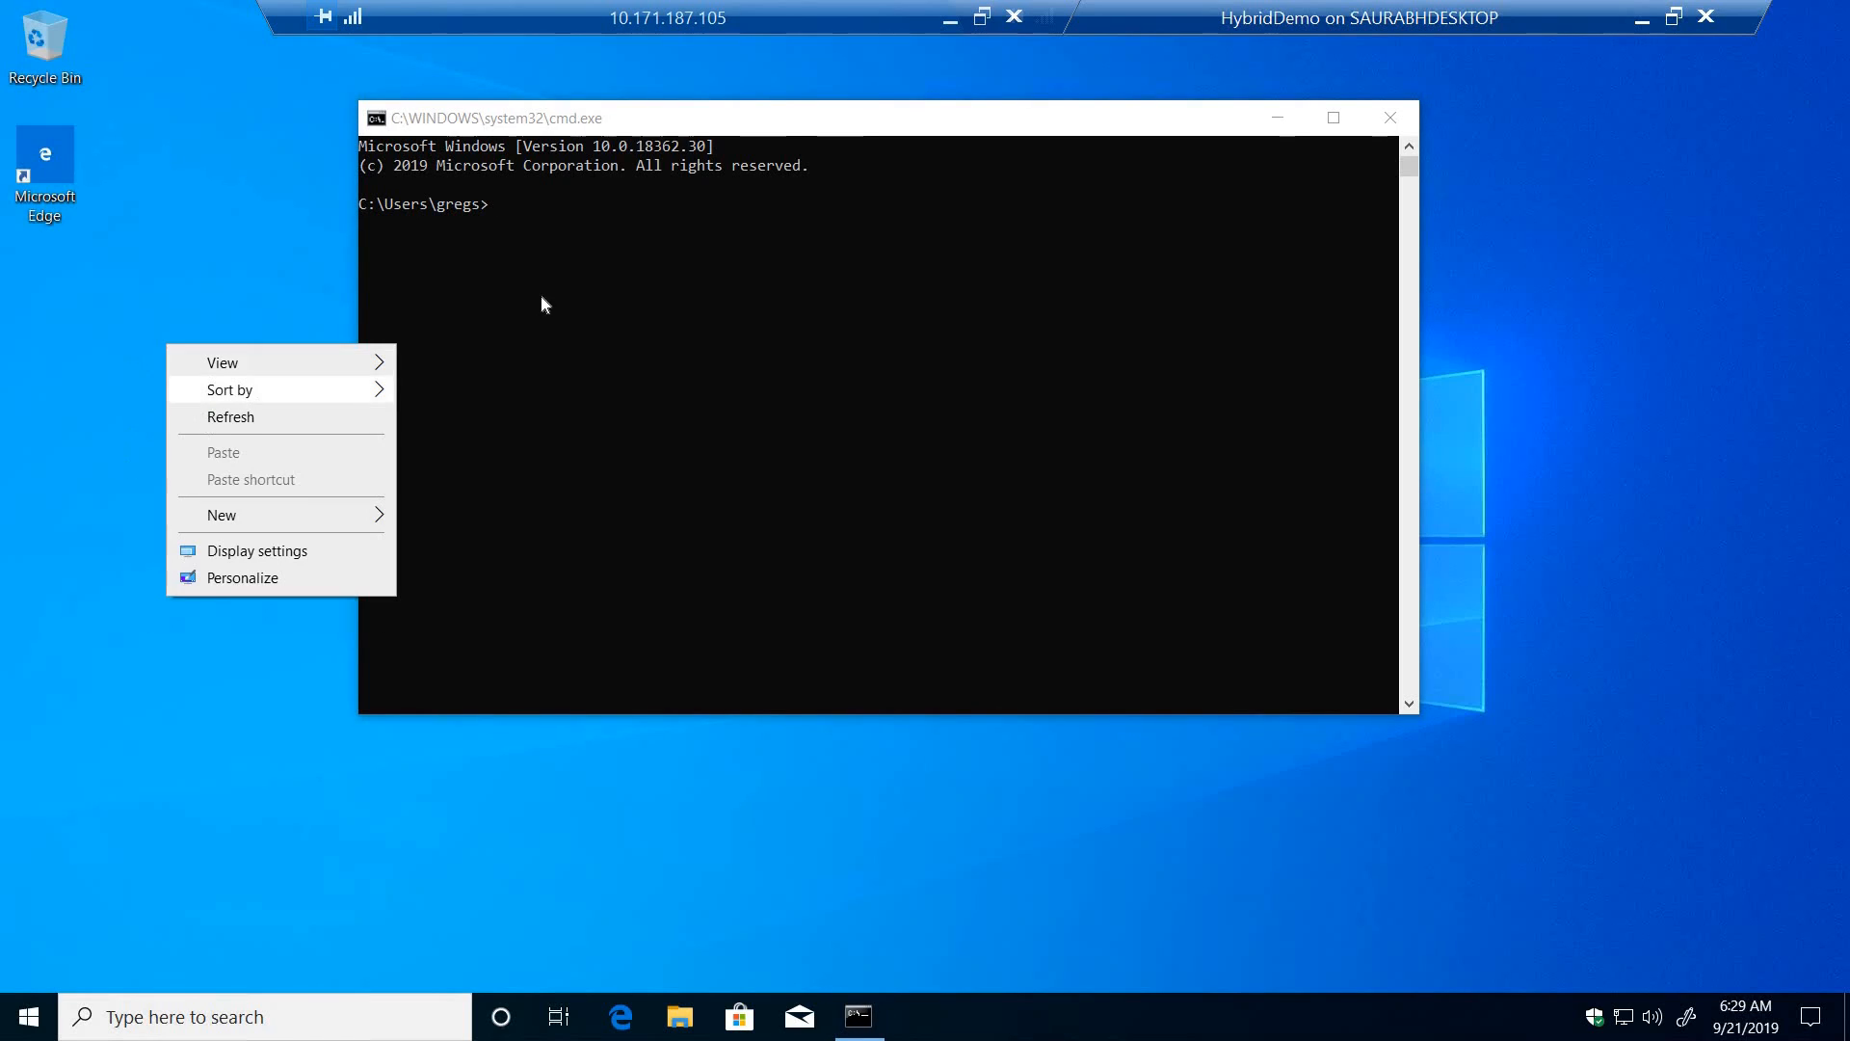
# - Run hostname in the Command Prompt to check the computer name, and close the window
pyautogui.click(596, 295)
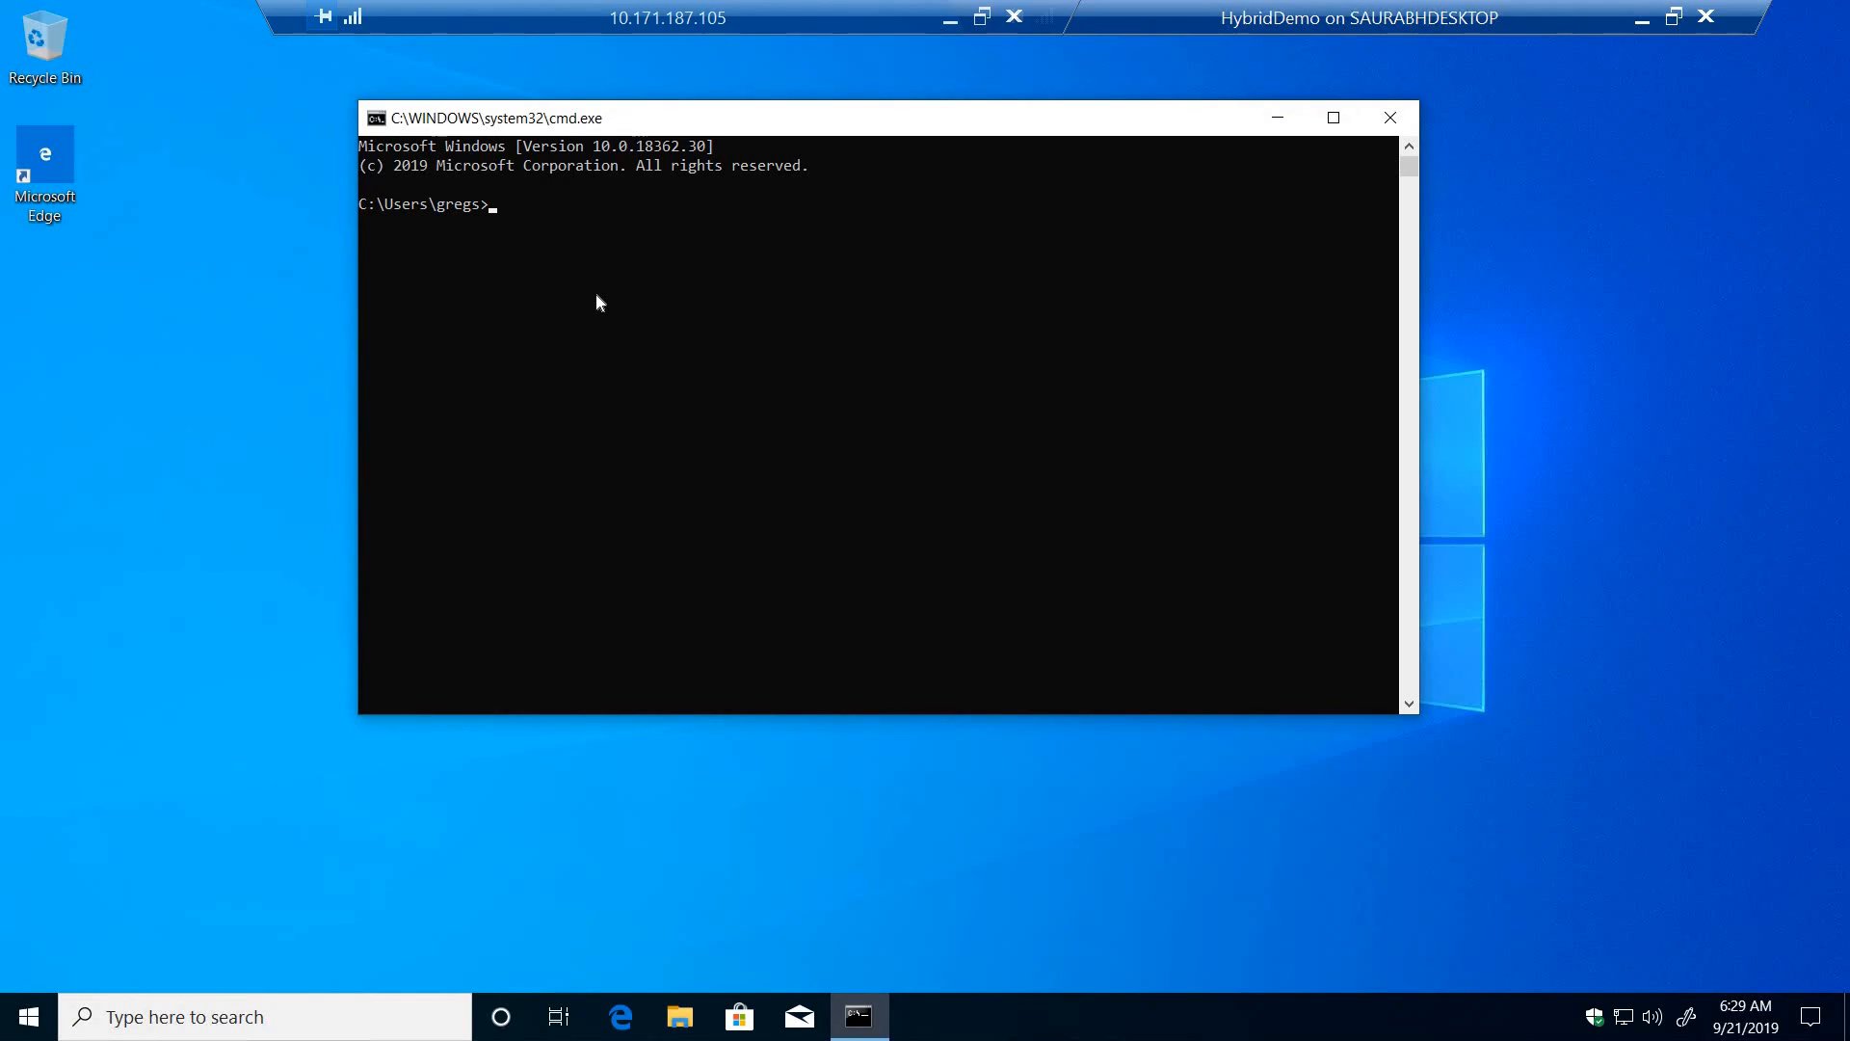
pyautogui.write('hostname')
pyautogui.press('Return')
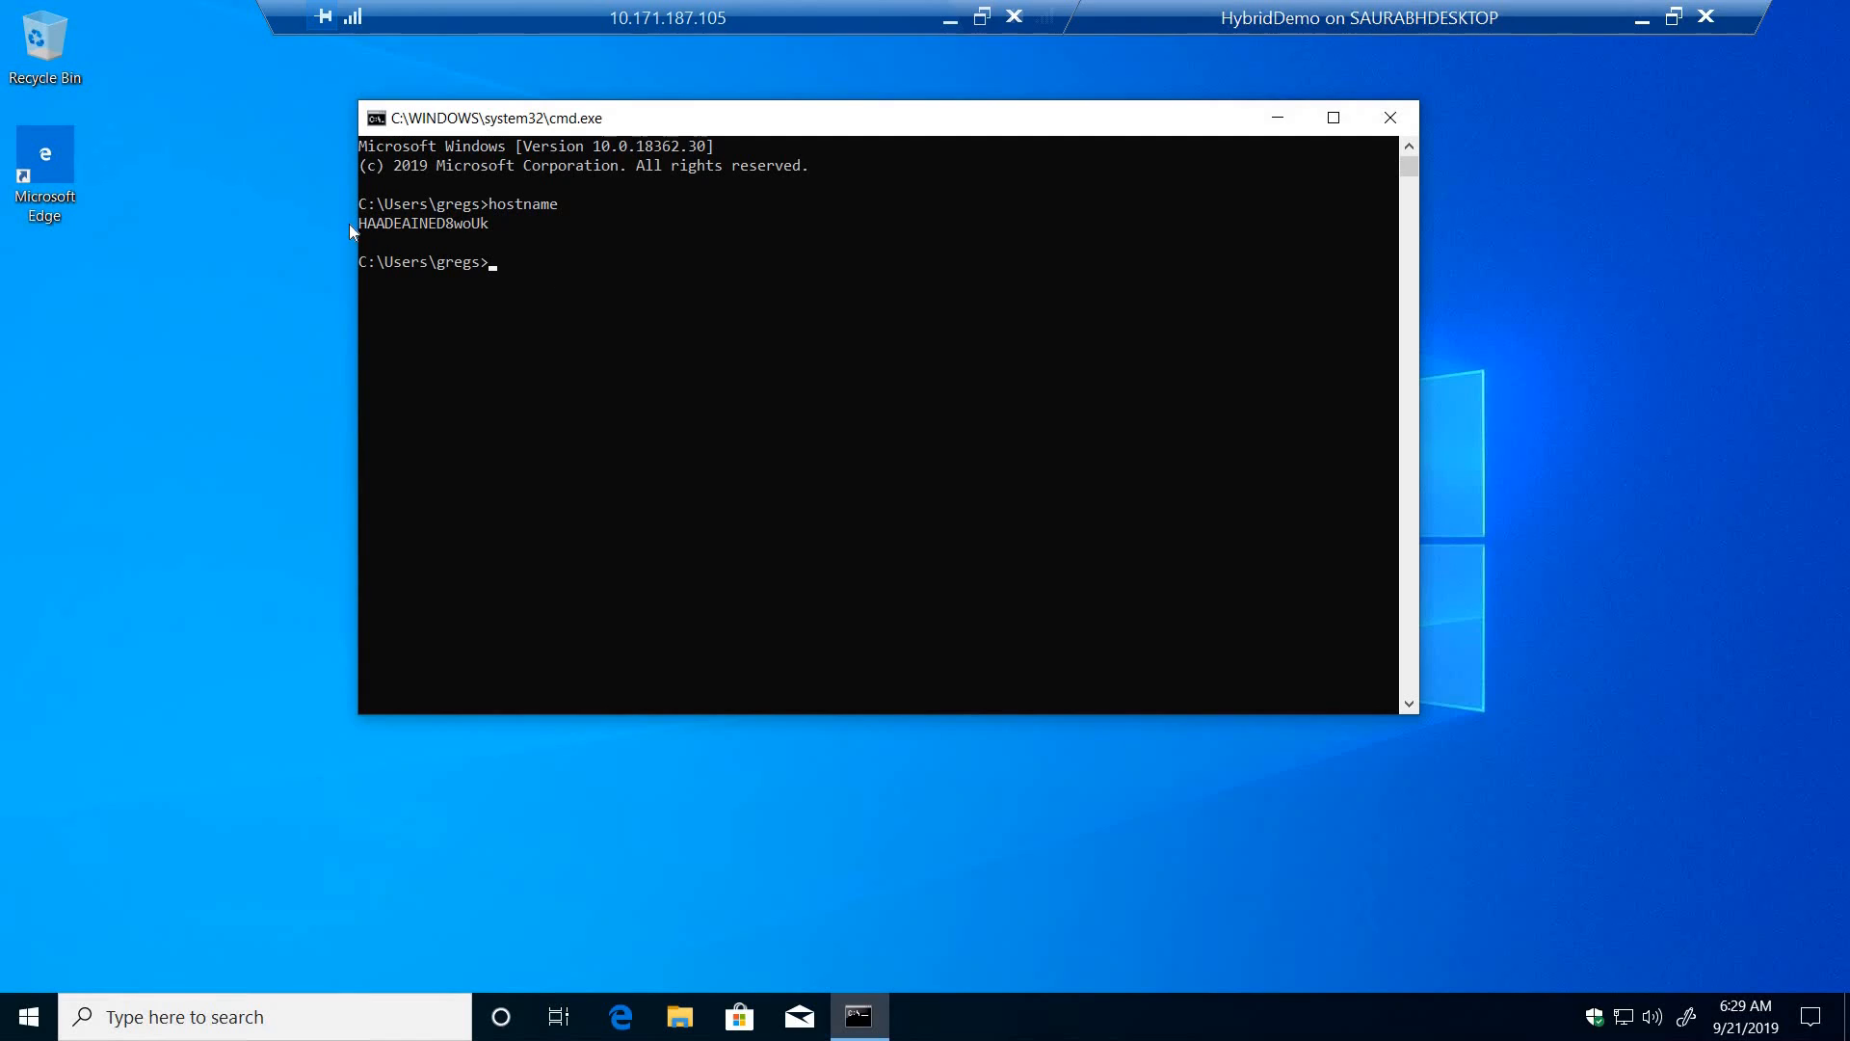
pyautogui.moveTo(372, 231); pyautogui.dragTo(492, 235)
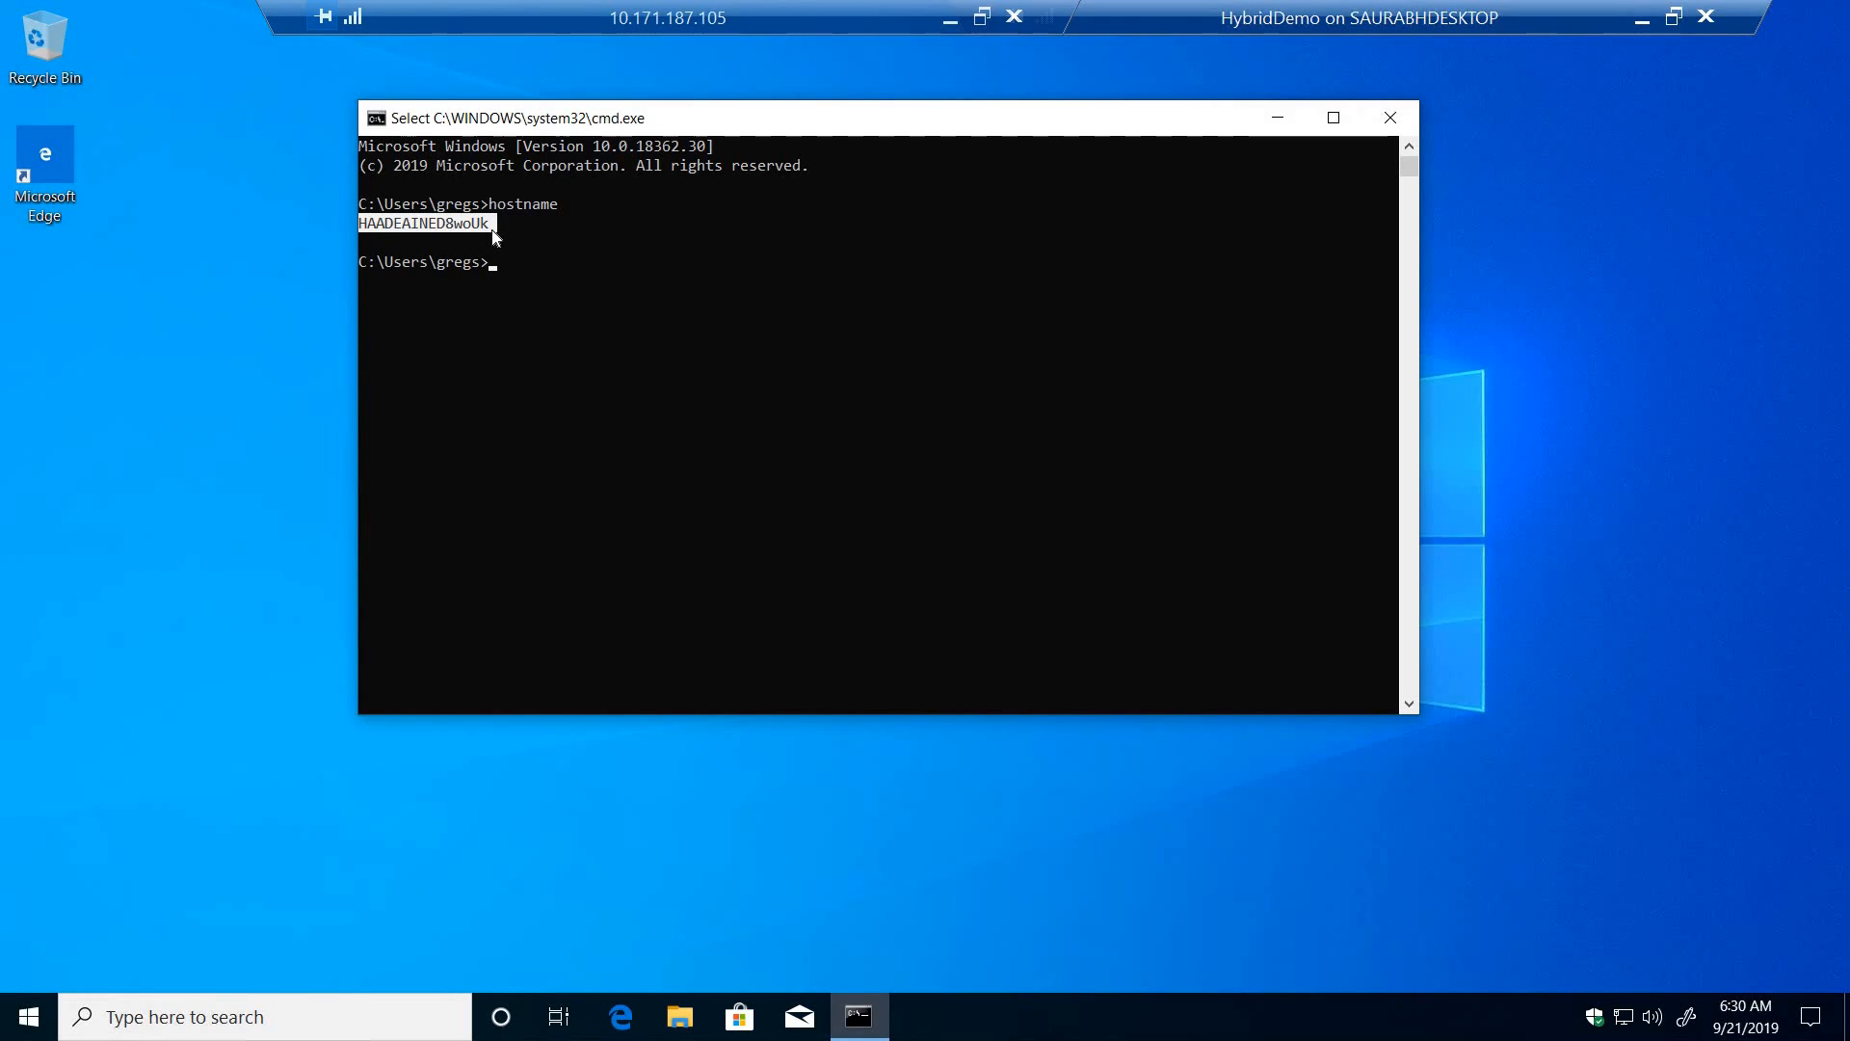
pyautogui.click(467, 237)
pyautogui.moveTo(421, 229); pyautogui.dragTo(501, 240)
pyautogui.click(1390, 123)
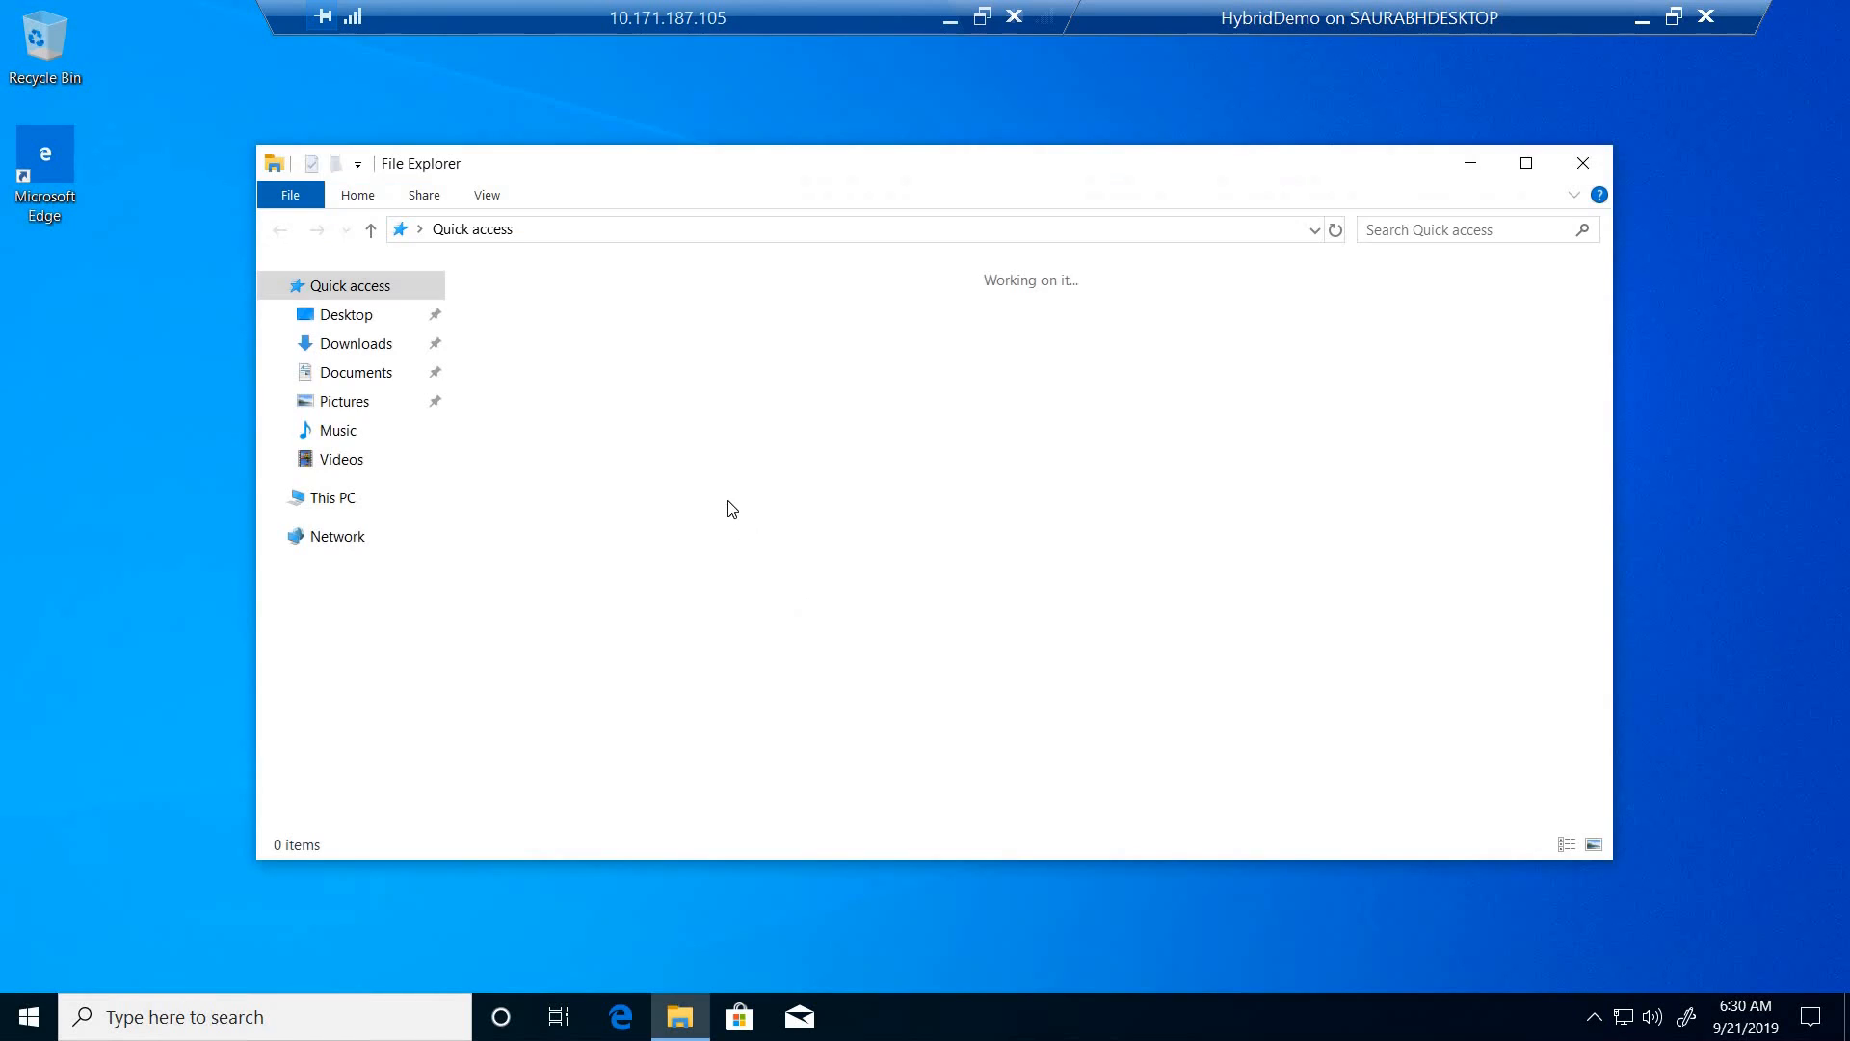
# - Open the properties of This PC and check the computer name and domain of HybridDemo
pyautogui.rightClick(333, 497)
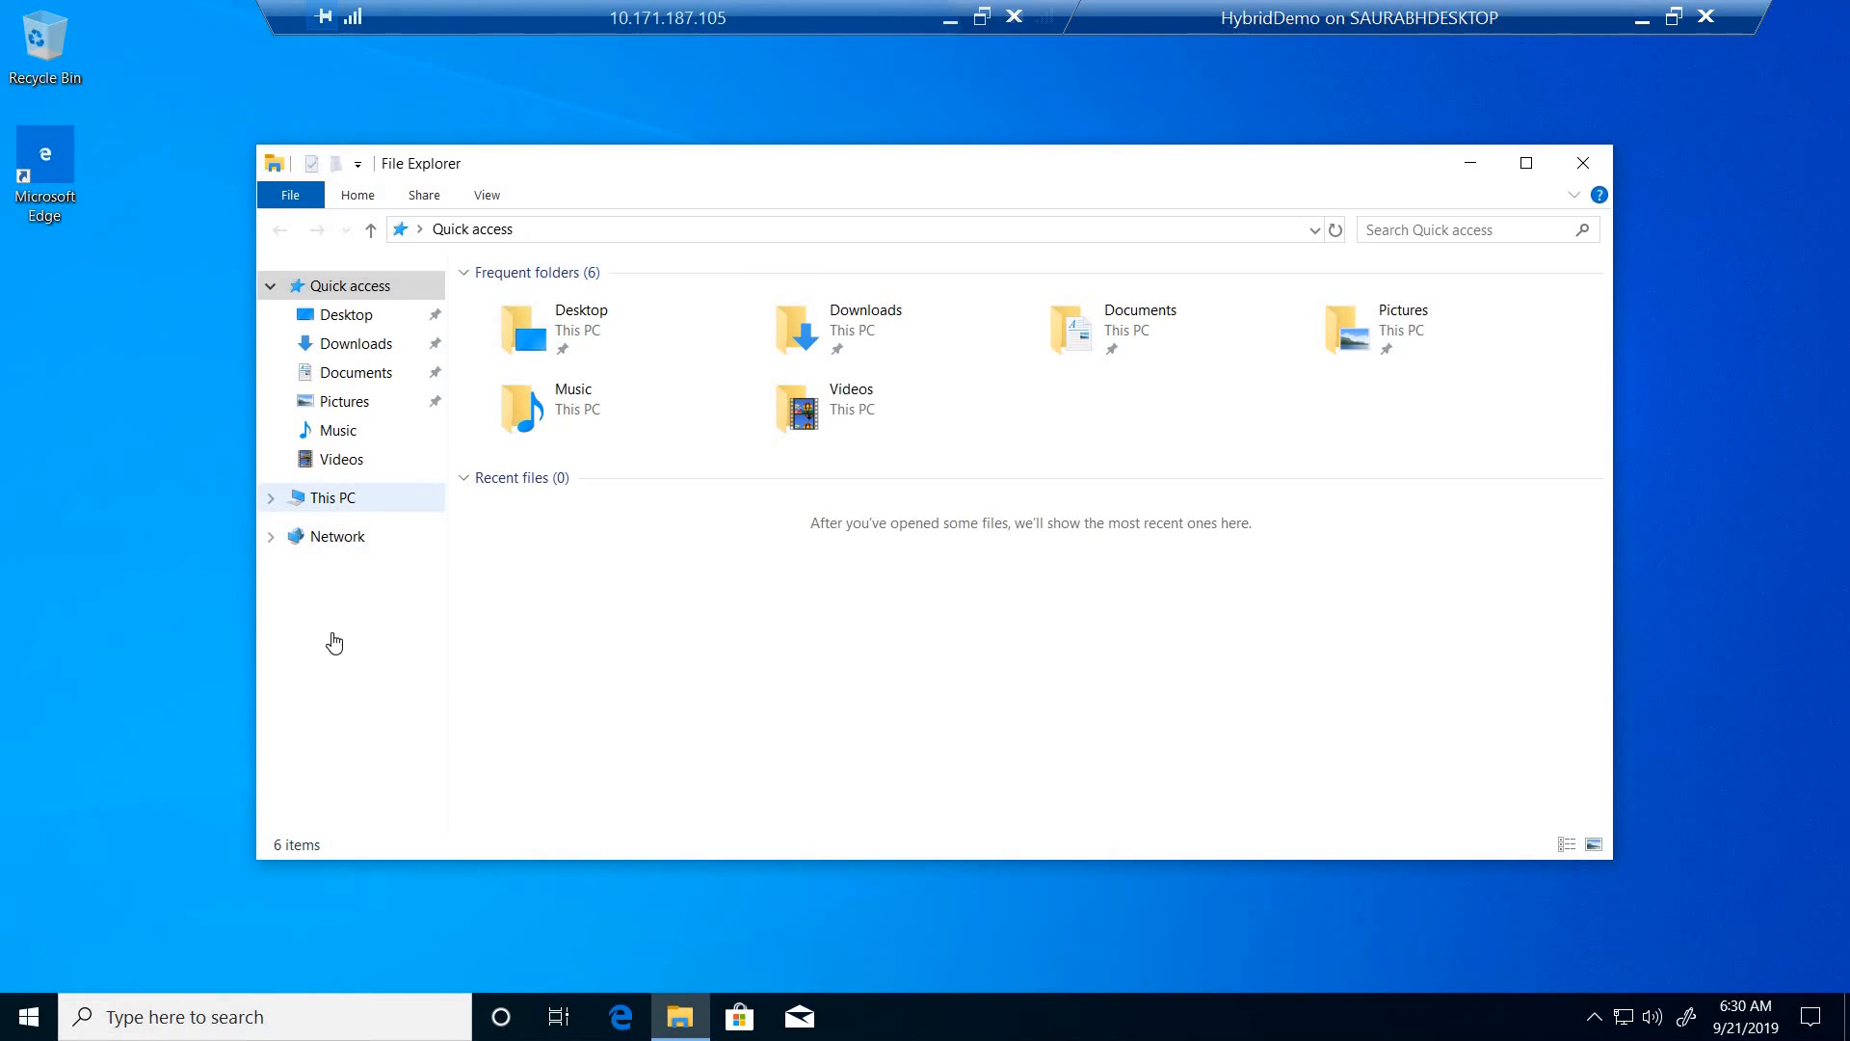
pyautogui.click(405, 819)
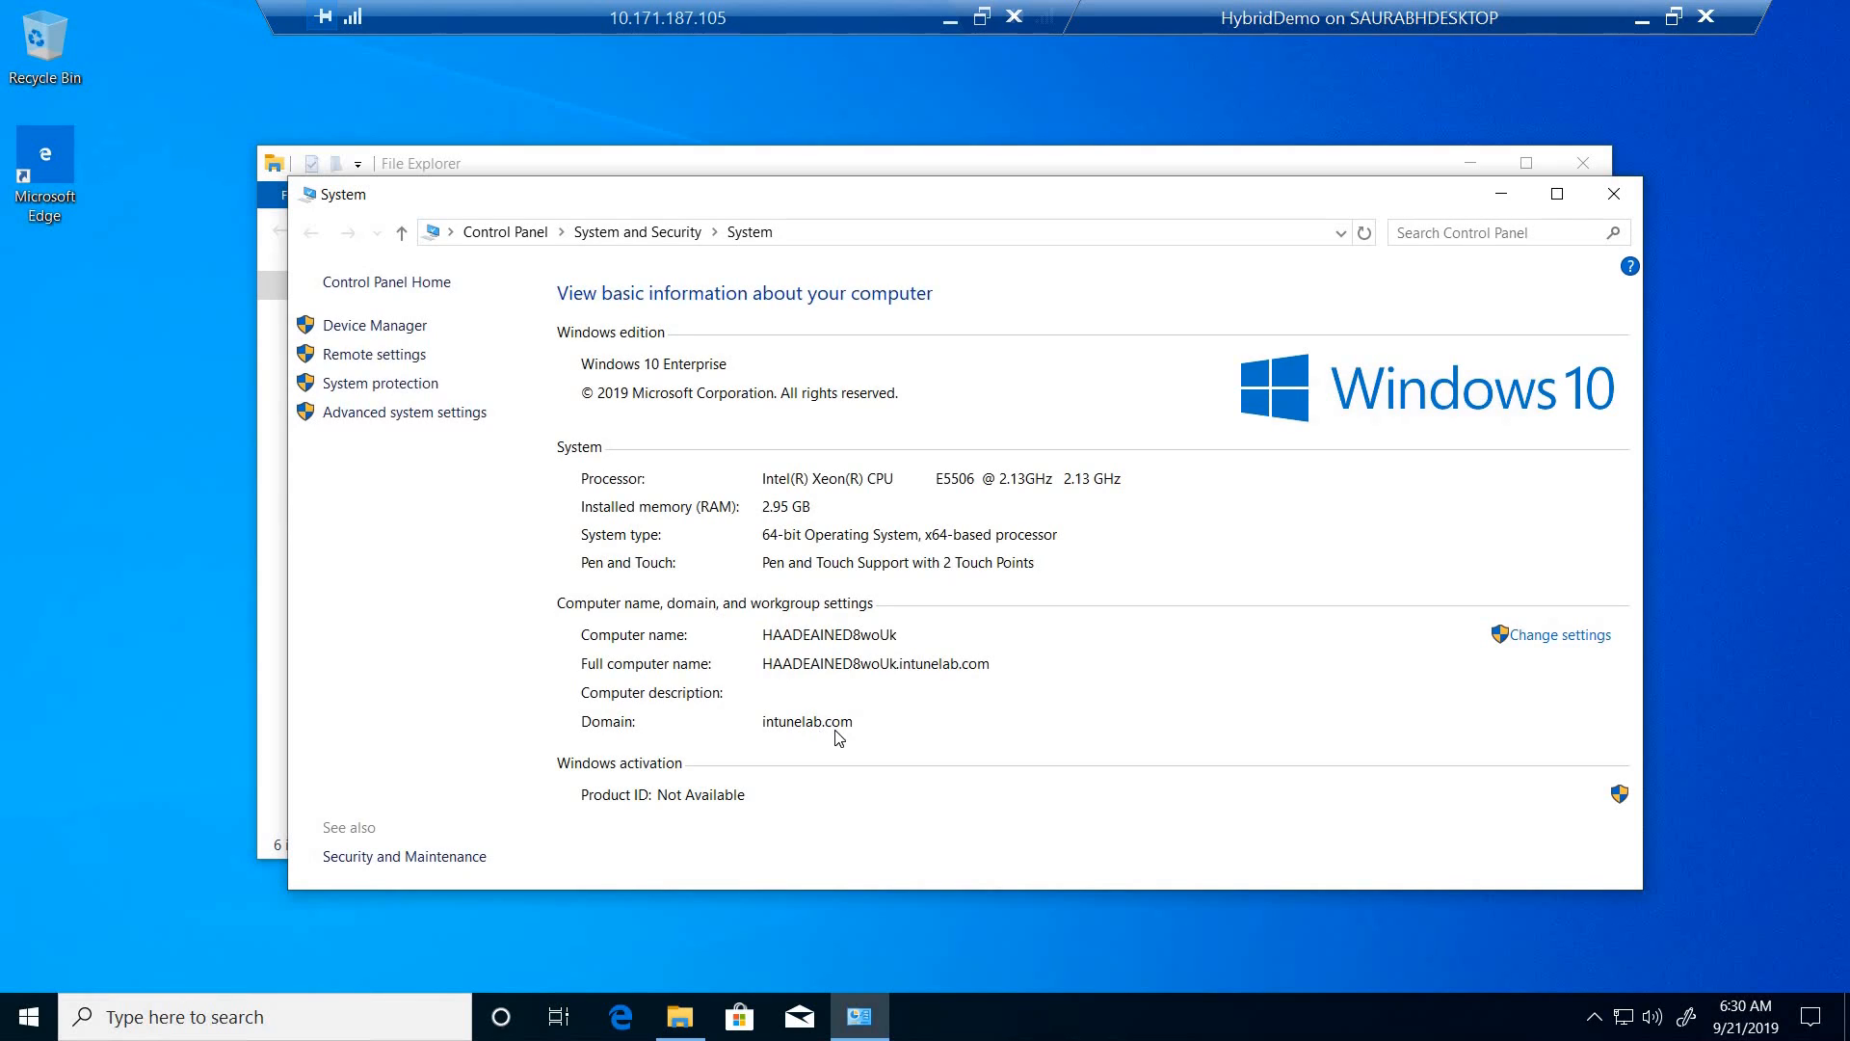
pyautogui.click(1643, 18)
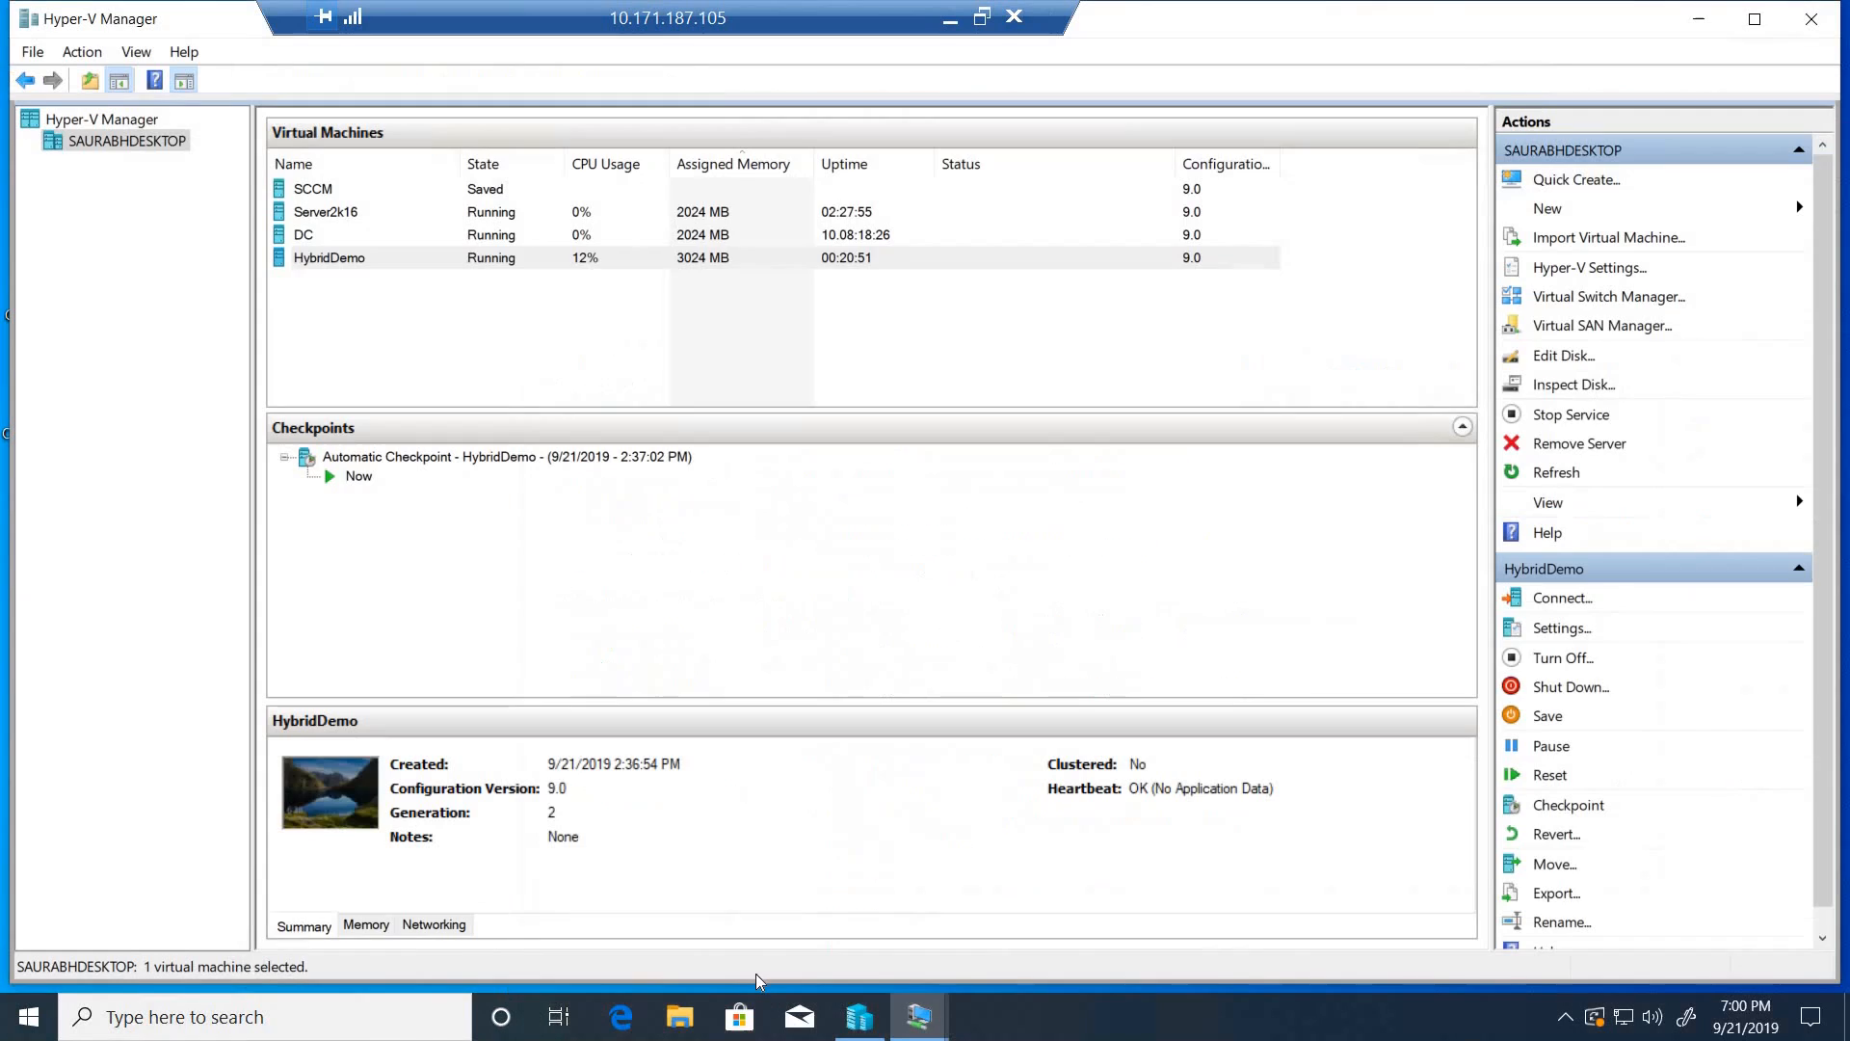
# - Switch to the DC virtual machine and use dsa.msc to find the HAADEAINED8WOUK computer in the HybridAP organizational unit
pyautogui.click(901, 1020)
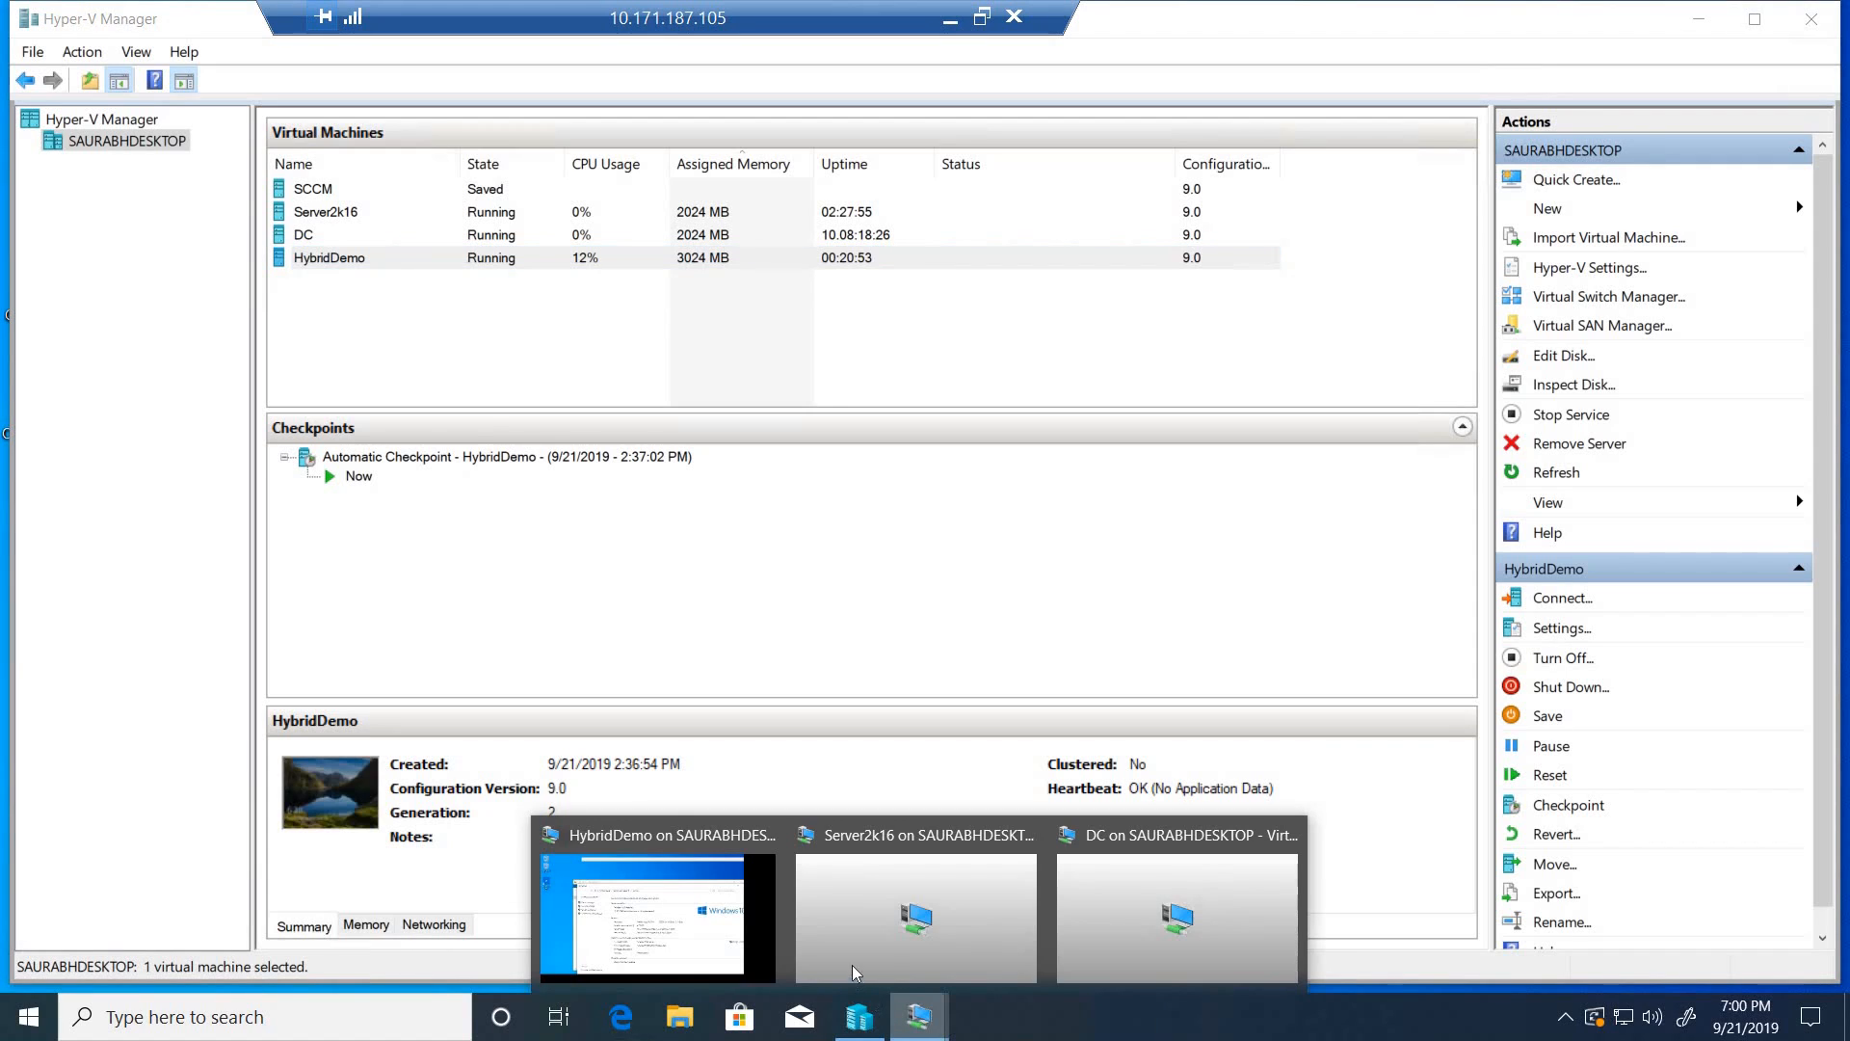
pyautogui.click(1229, 869)
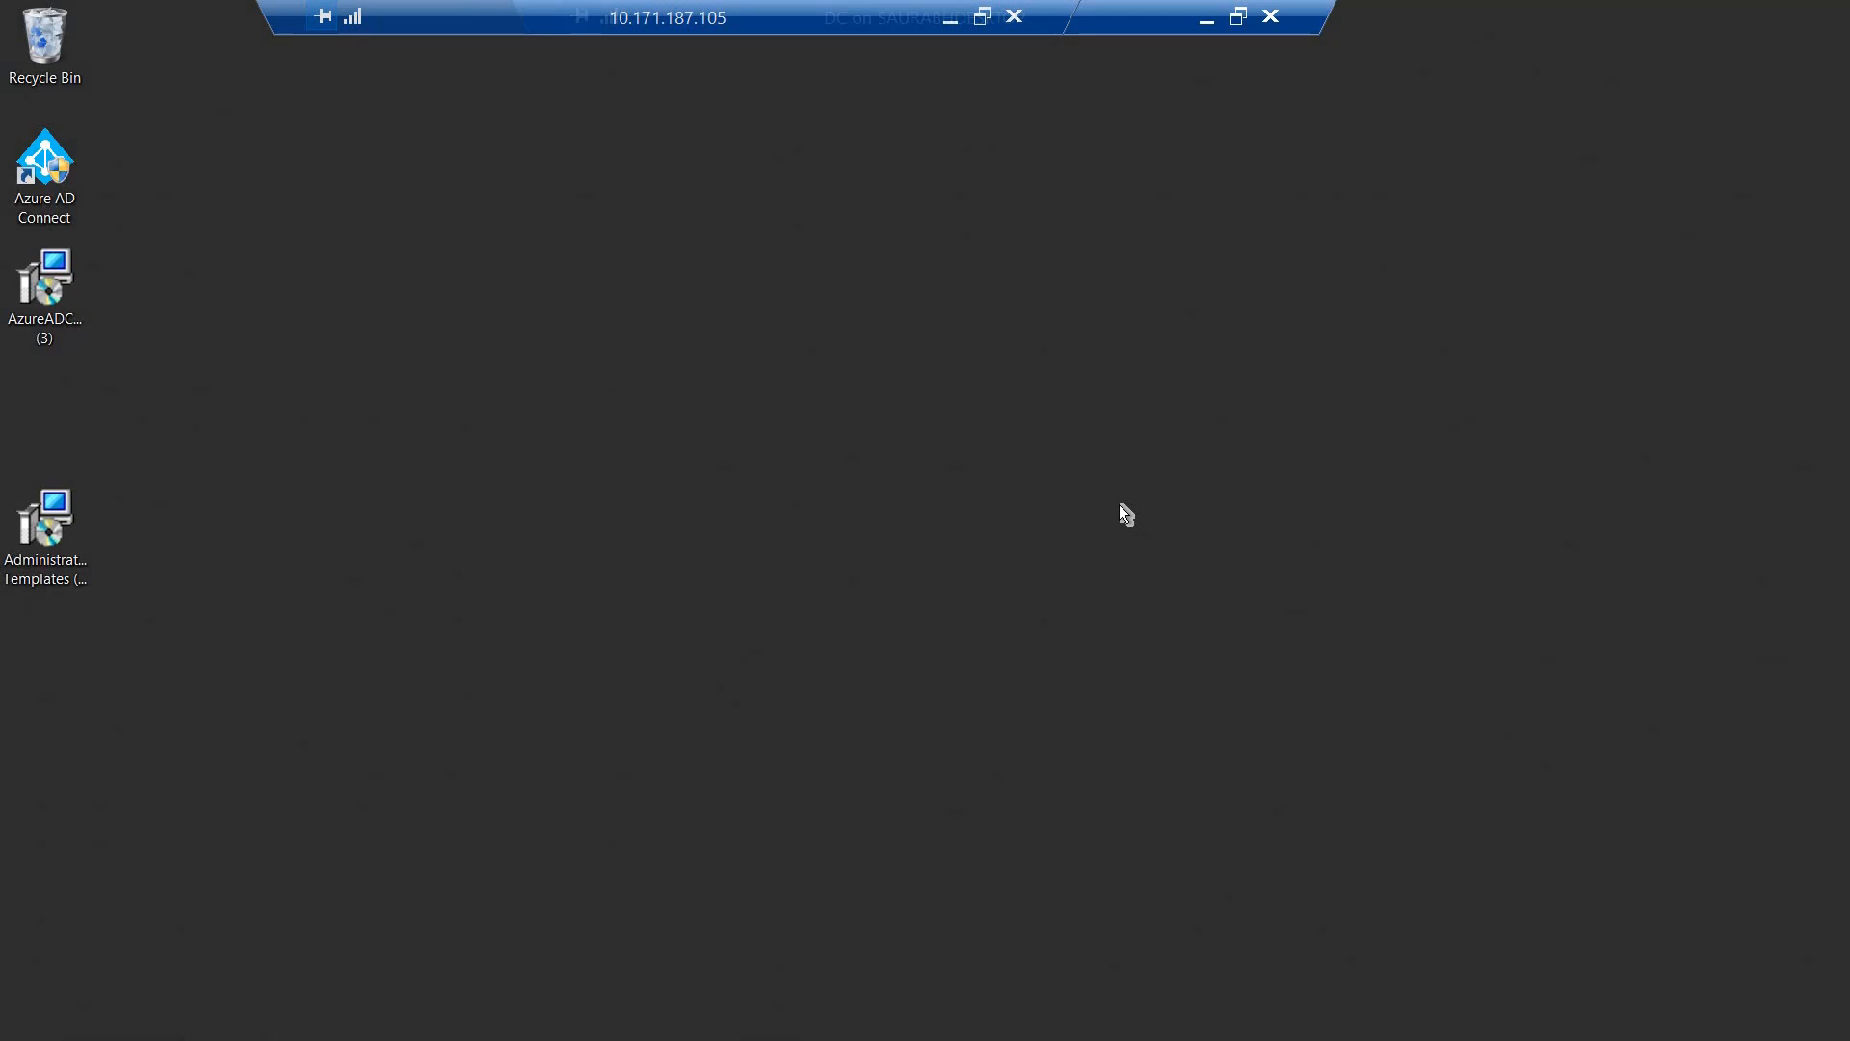
pyautogui.press('super+r')
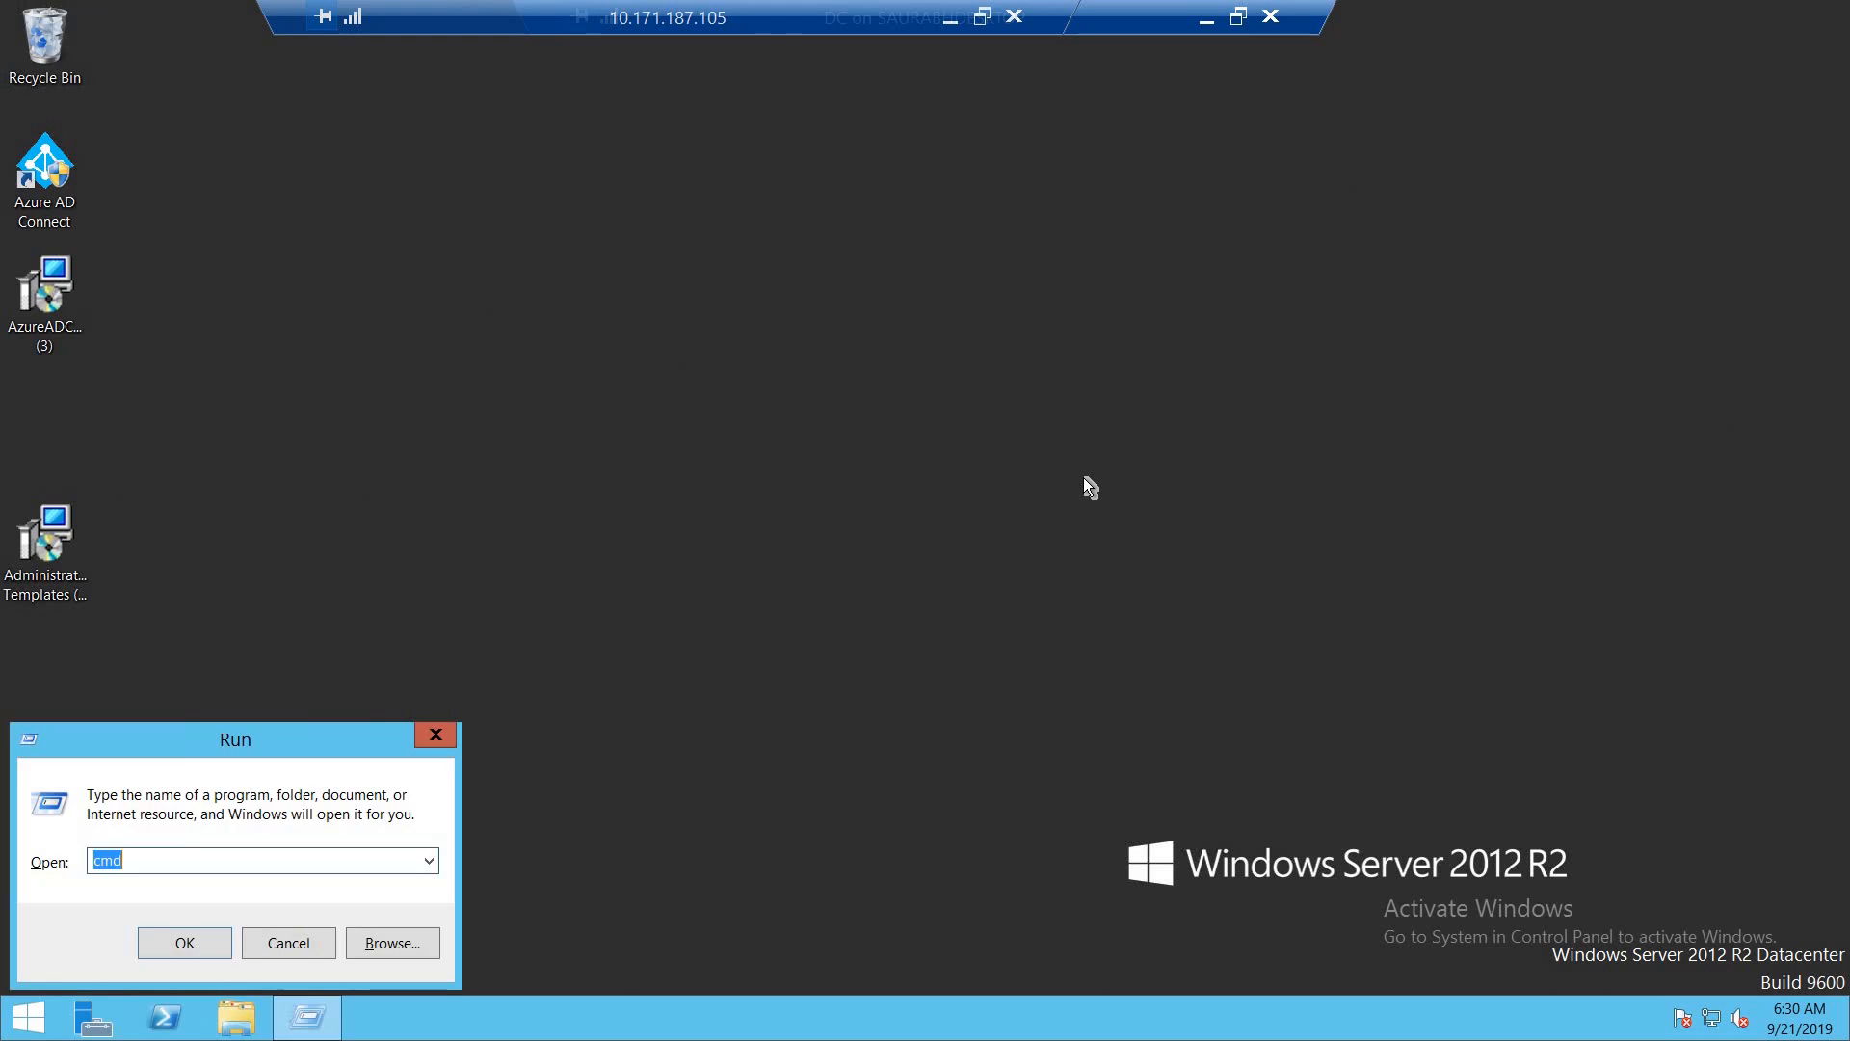
pyautogui.write('dsa.msc')
pyautogui.press('Return')
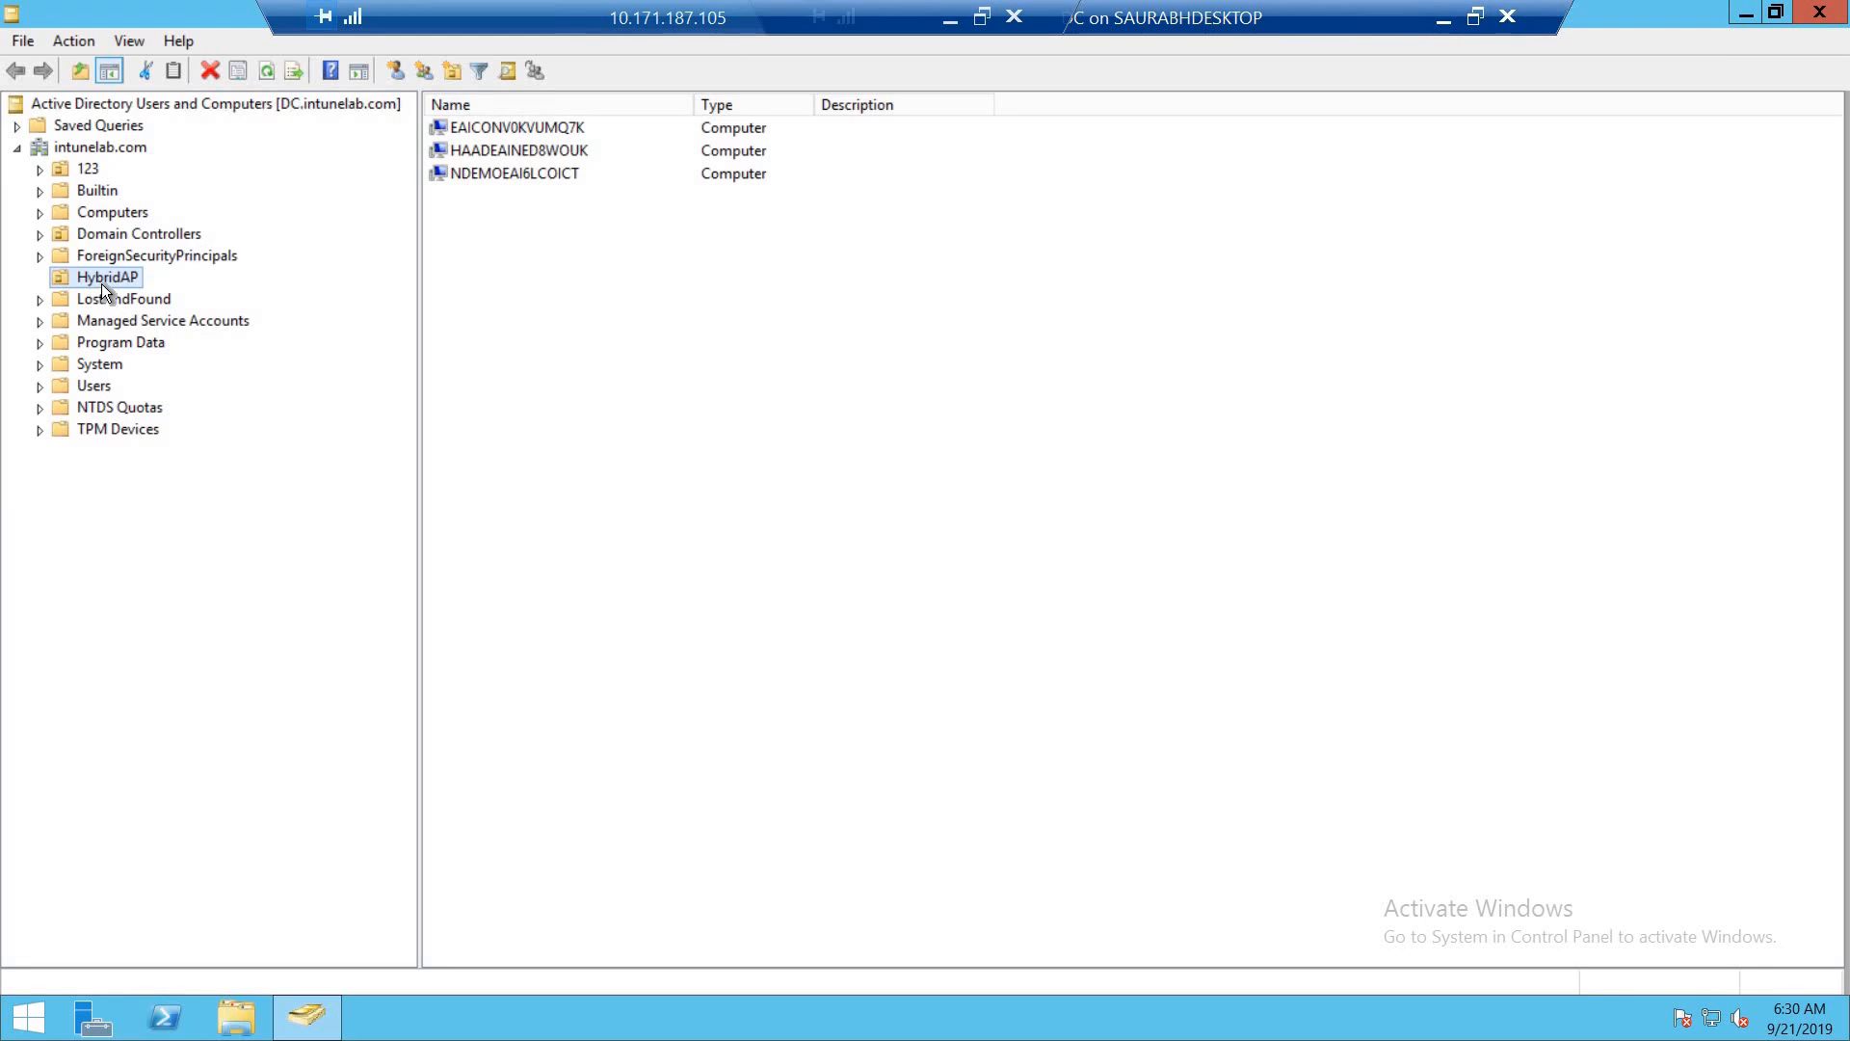
pyautogui.click(478, 153)
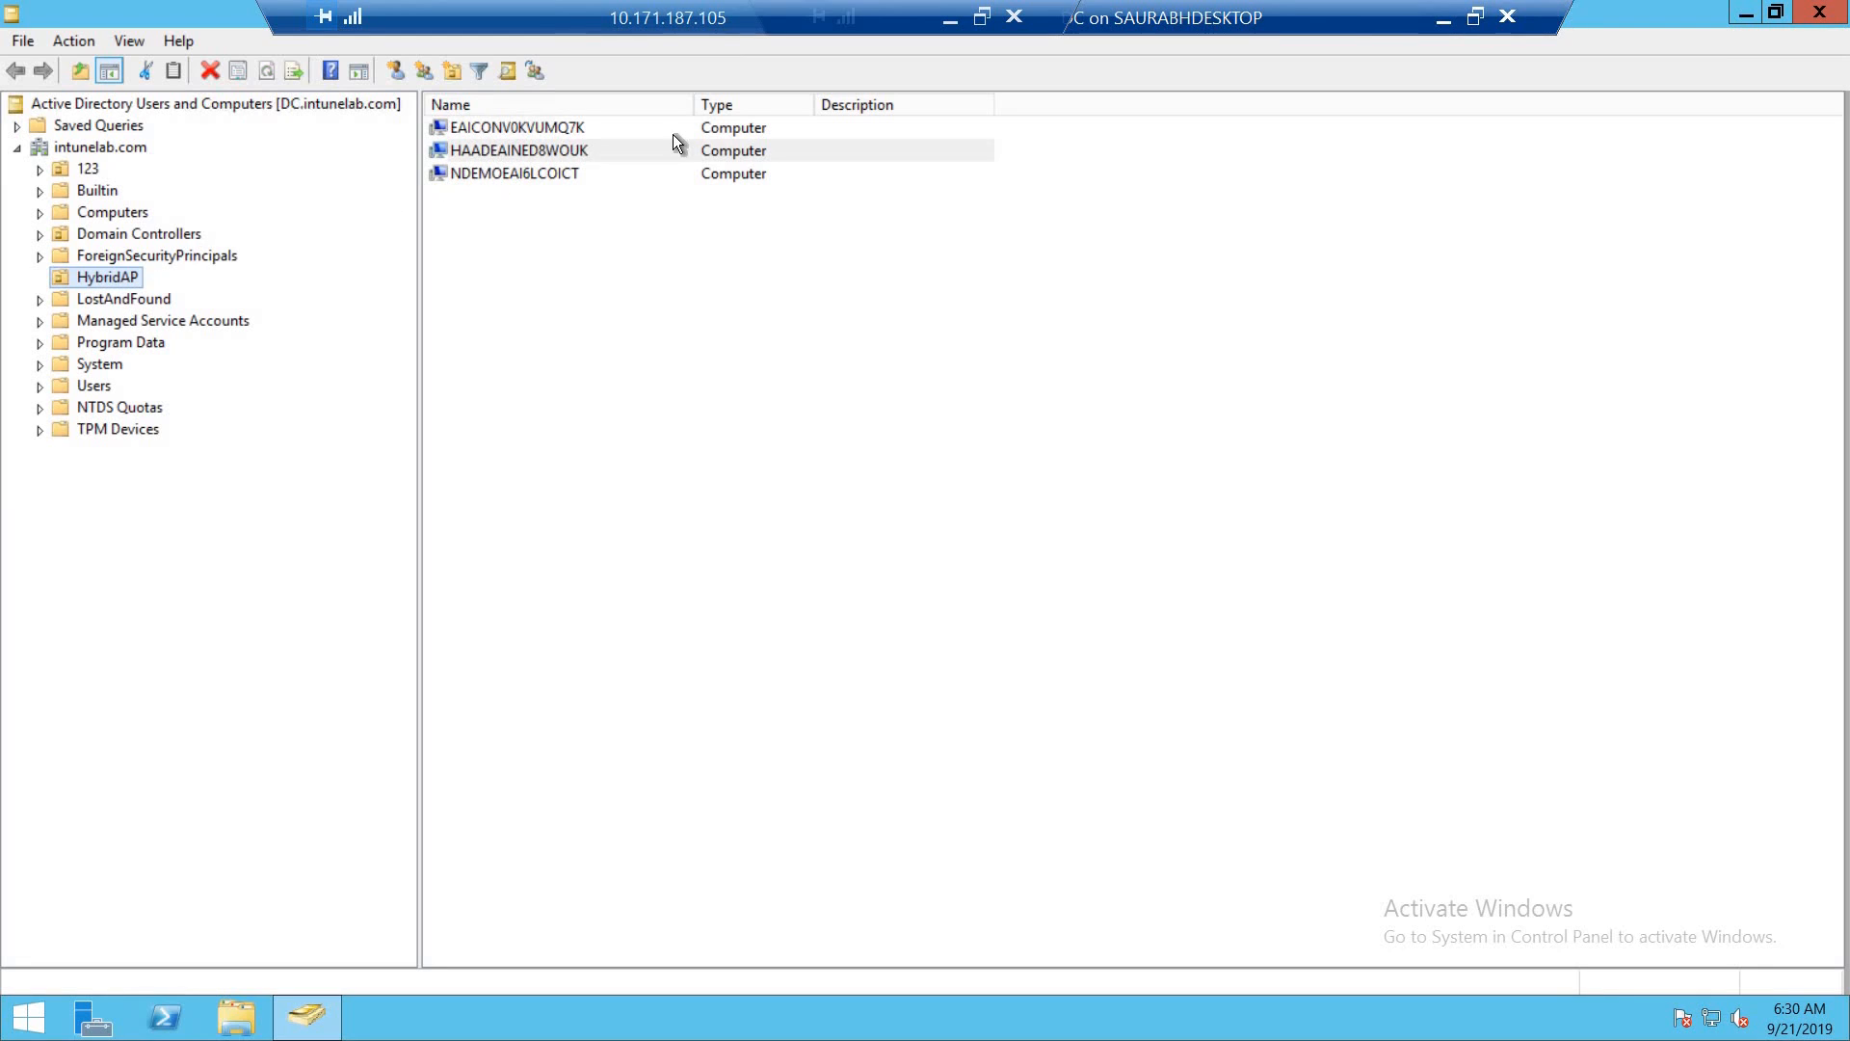
# - Switch back to the Azure portal in Chrome and open Intune's Windows Autopilot devices list under Windows enrollment
pyautogui.click(1439, 18)
pyautogui.click(950, 22)
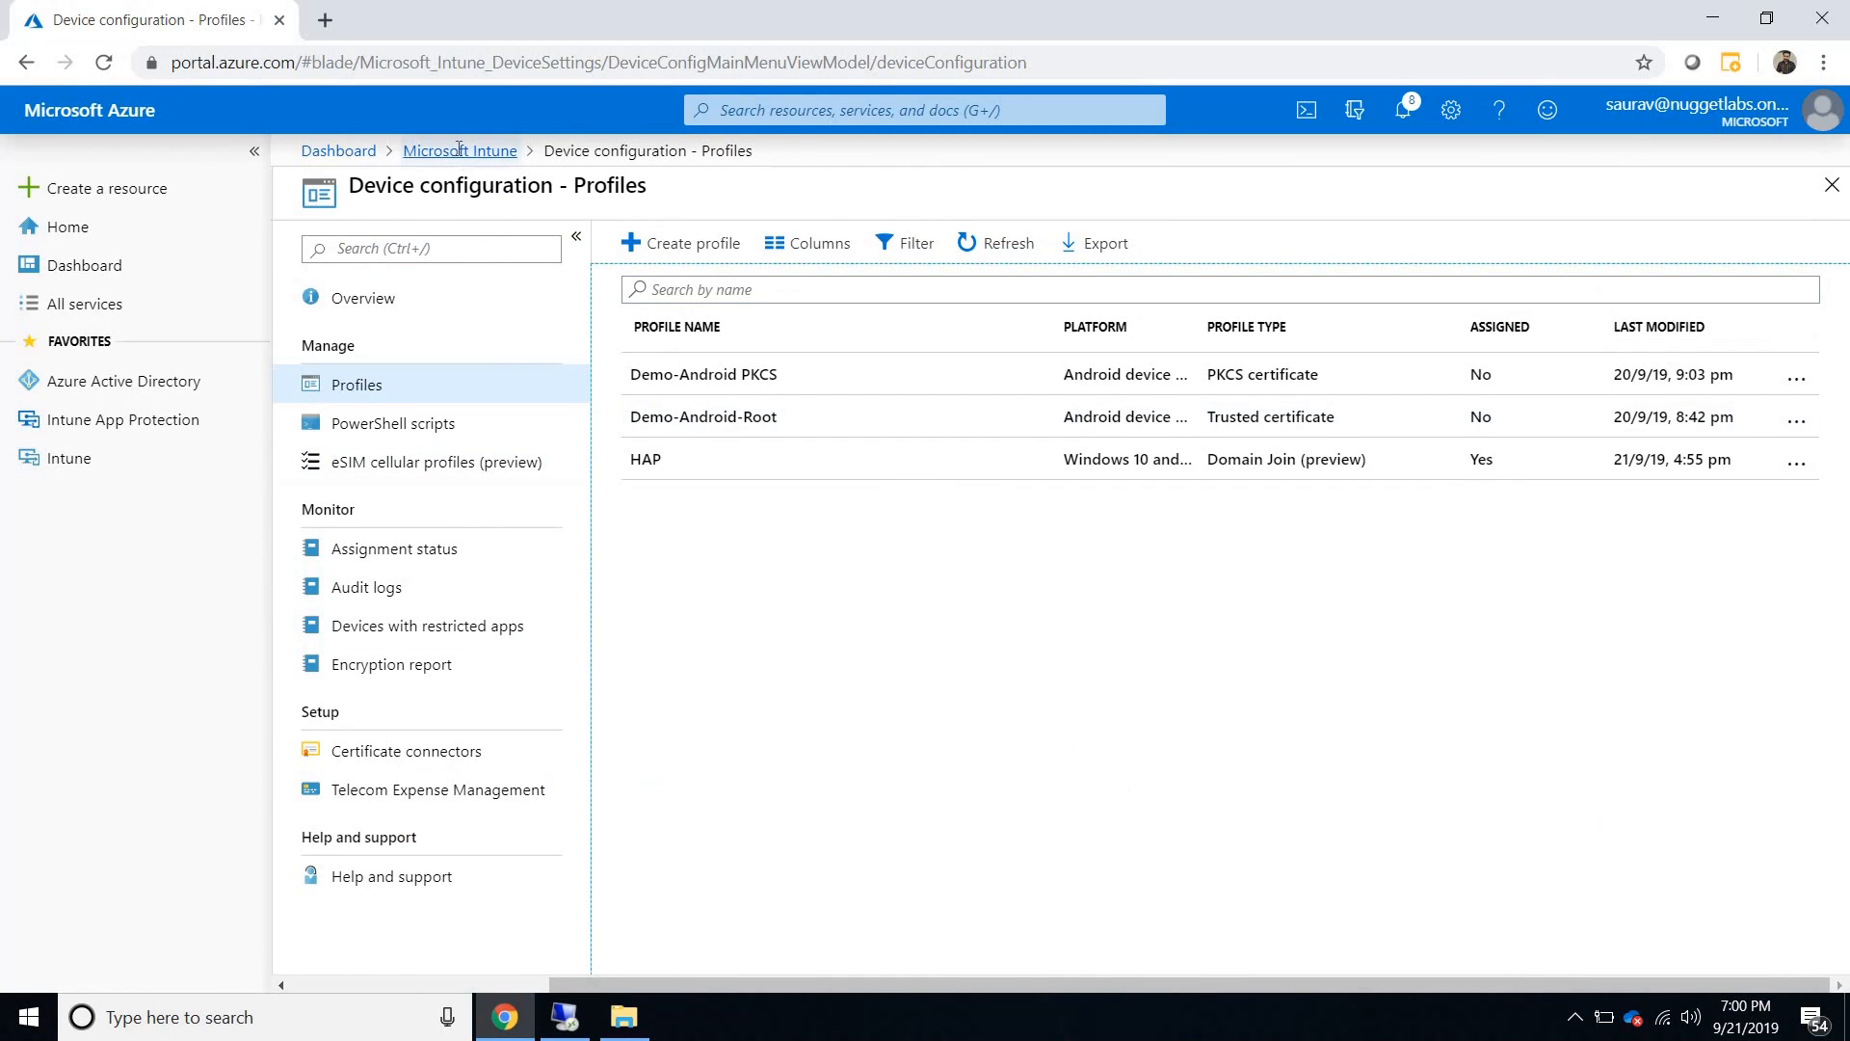
pyautogui.click(459, 150)
pyautogui.click(360, 418)
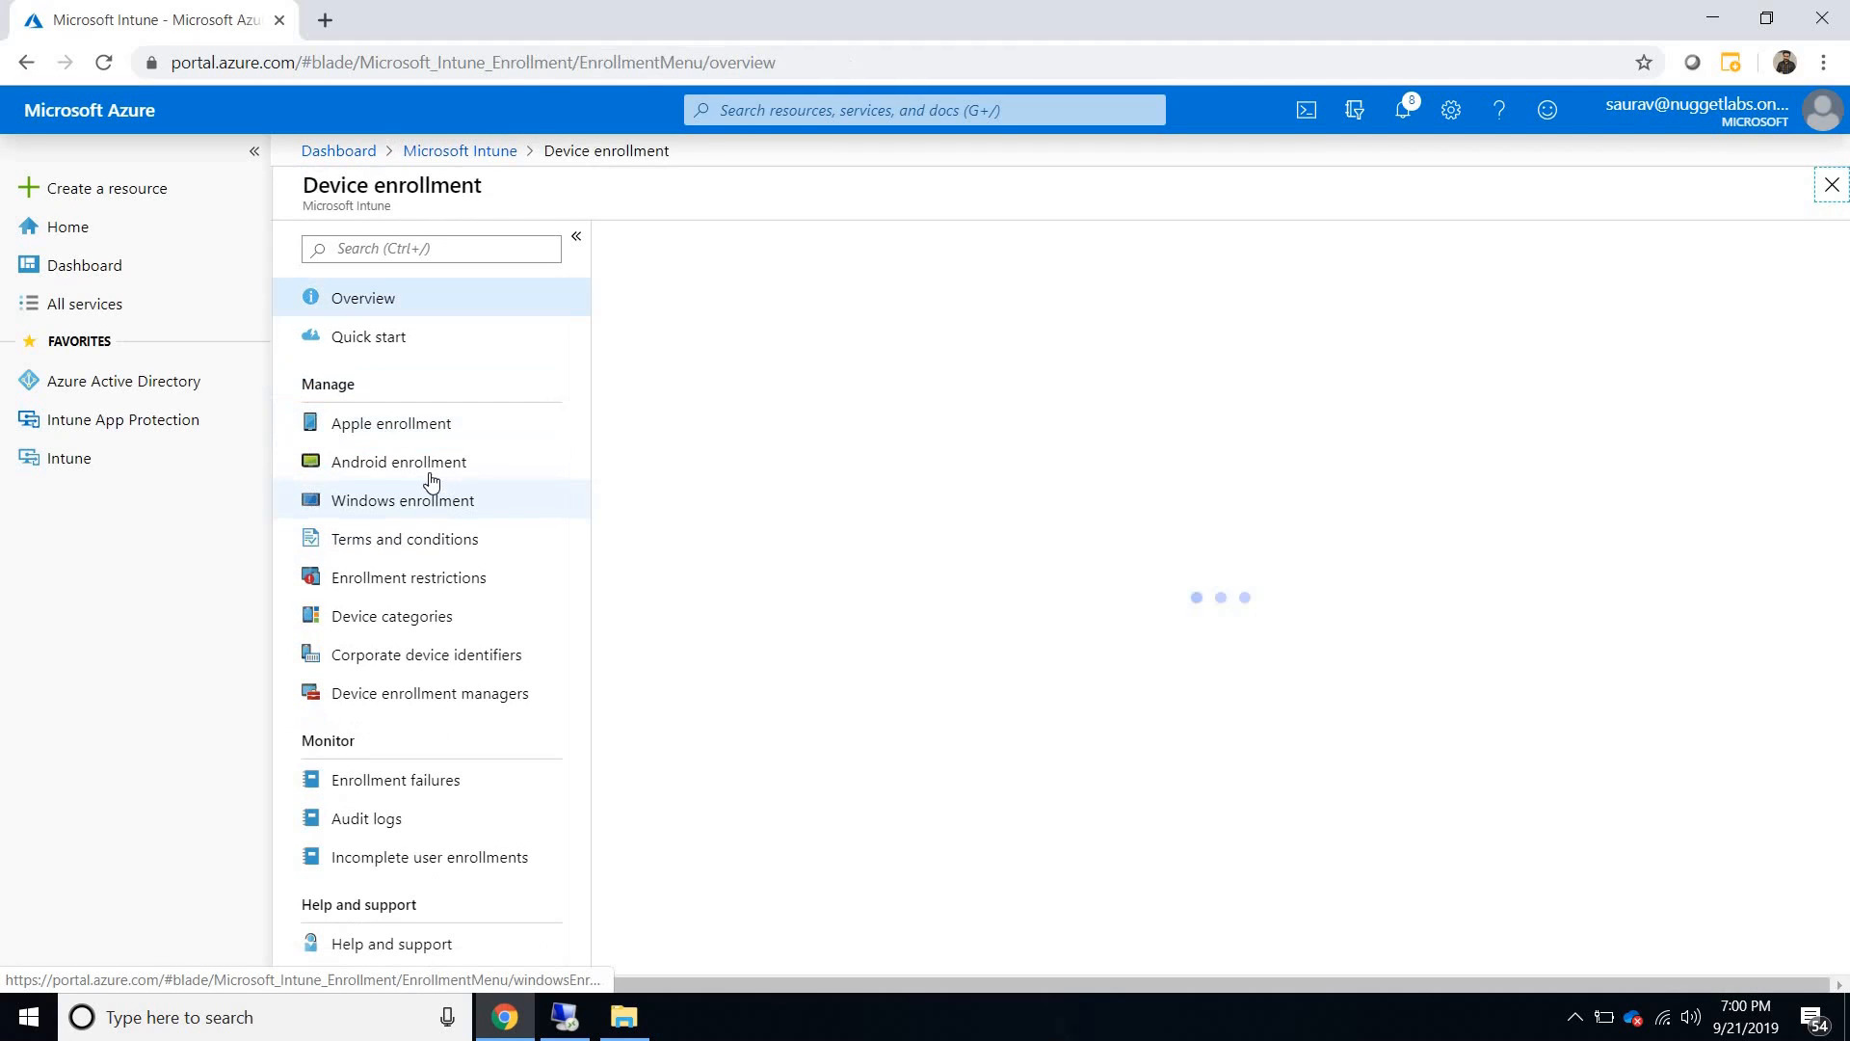
pyautogui.click(416, 503)
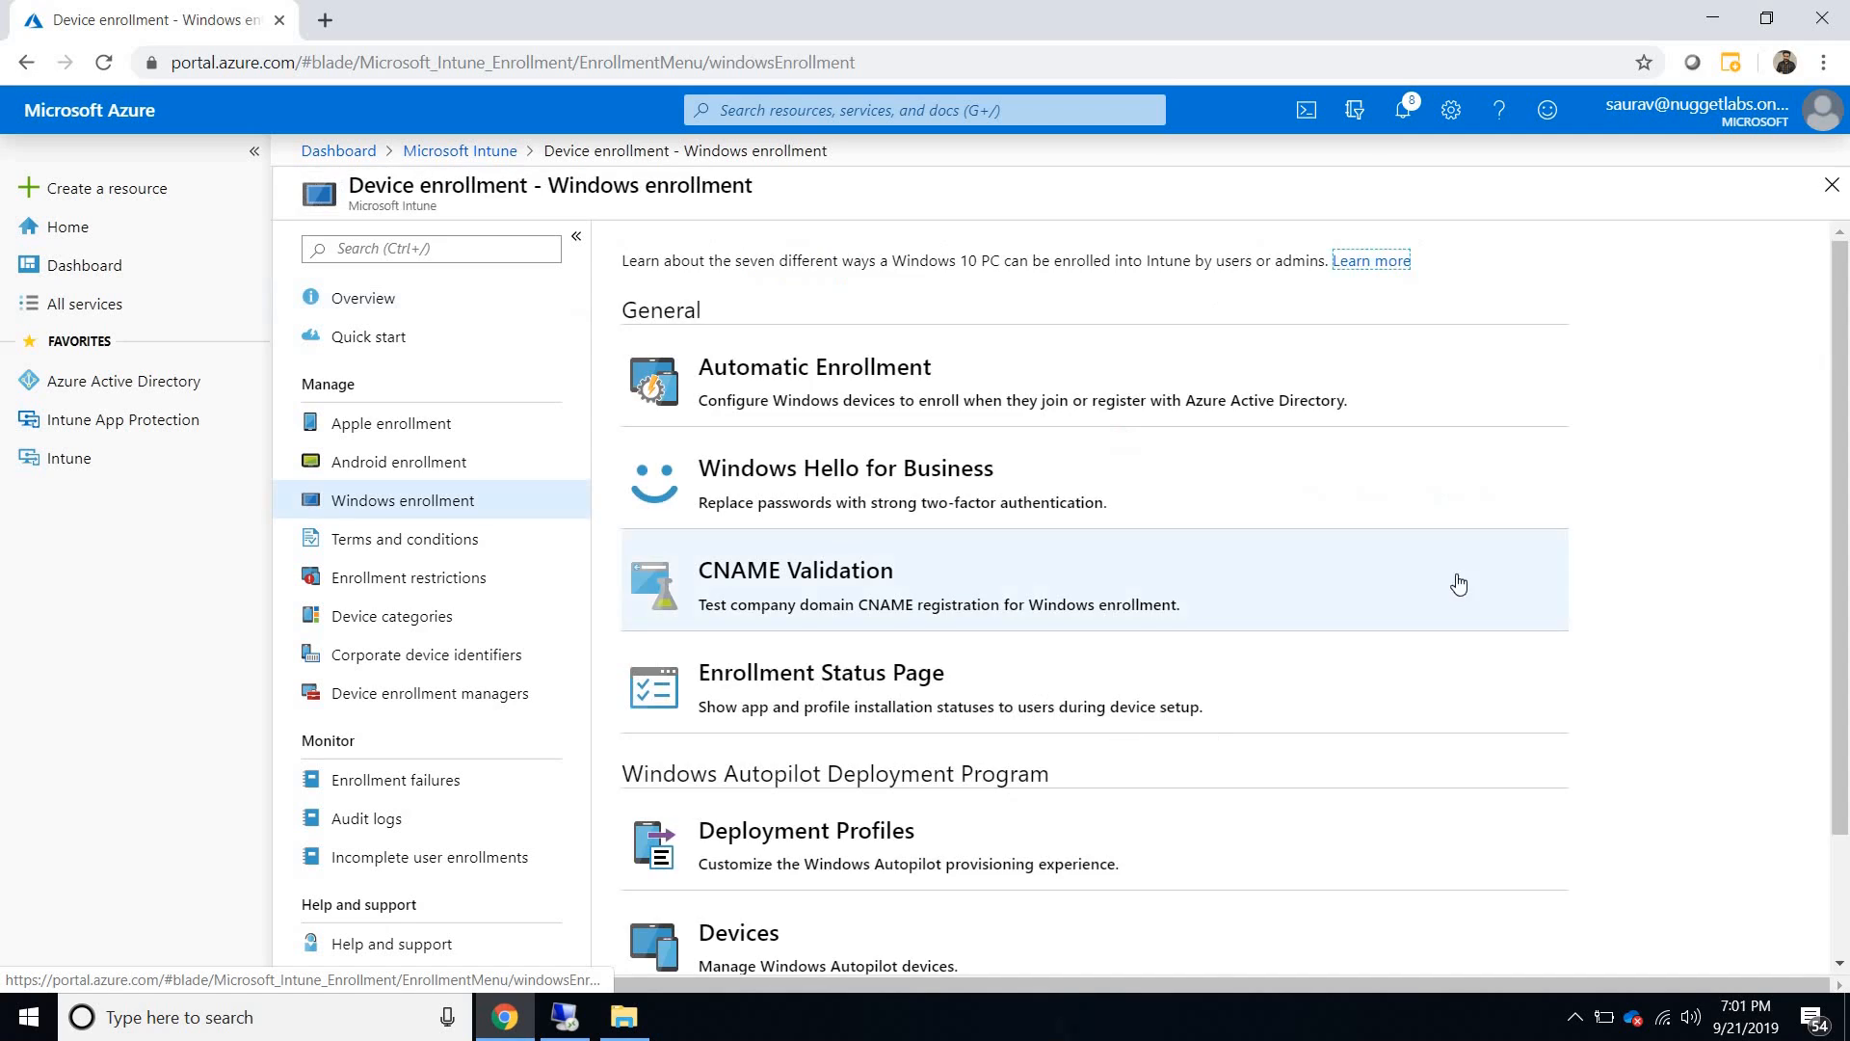
pyautogui.scroll(-2, 1053, 755)
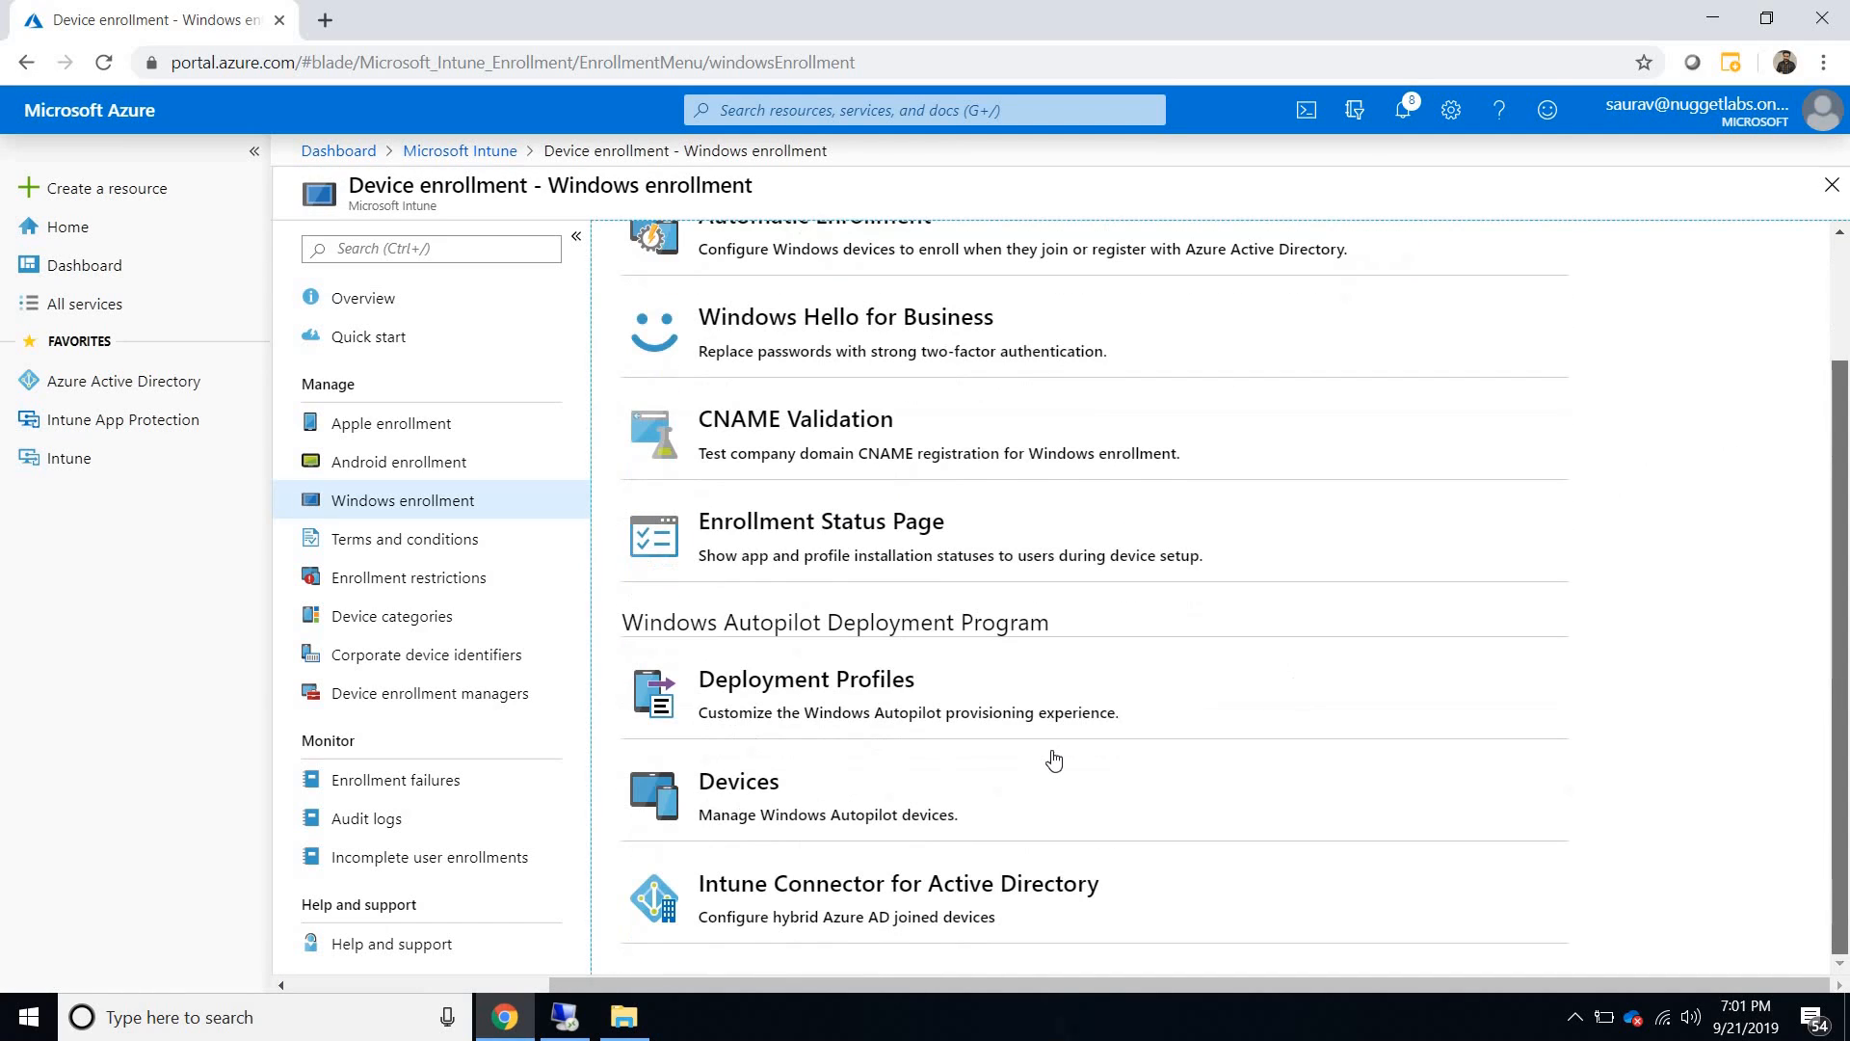
pyautogui.click(917, 790)
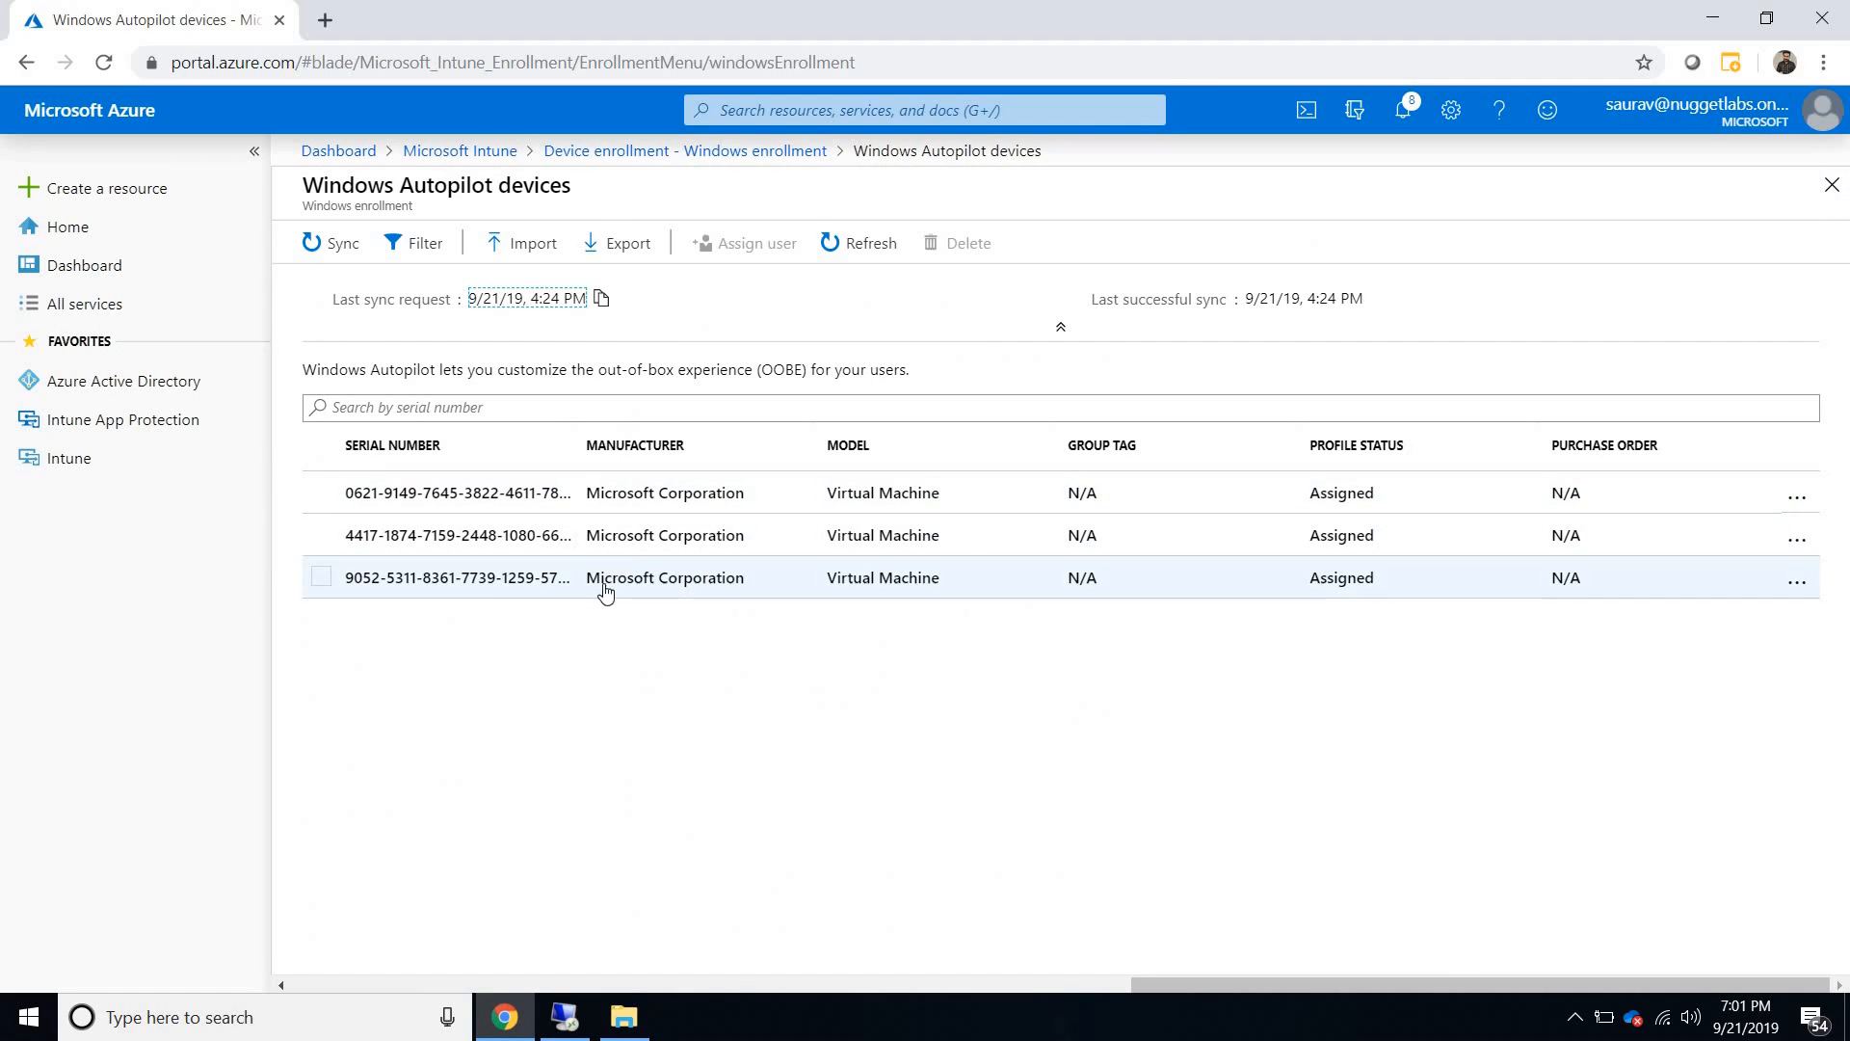
# - Examine the last listed Autopilot device's properties, including its associated Intune device and last contacted time, and close them
pyautogui.click(604, 591)
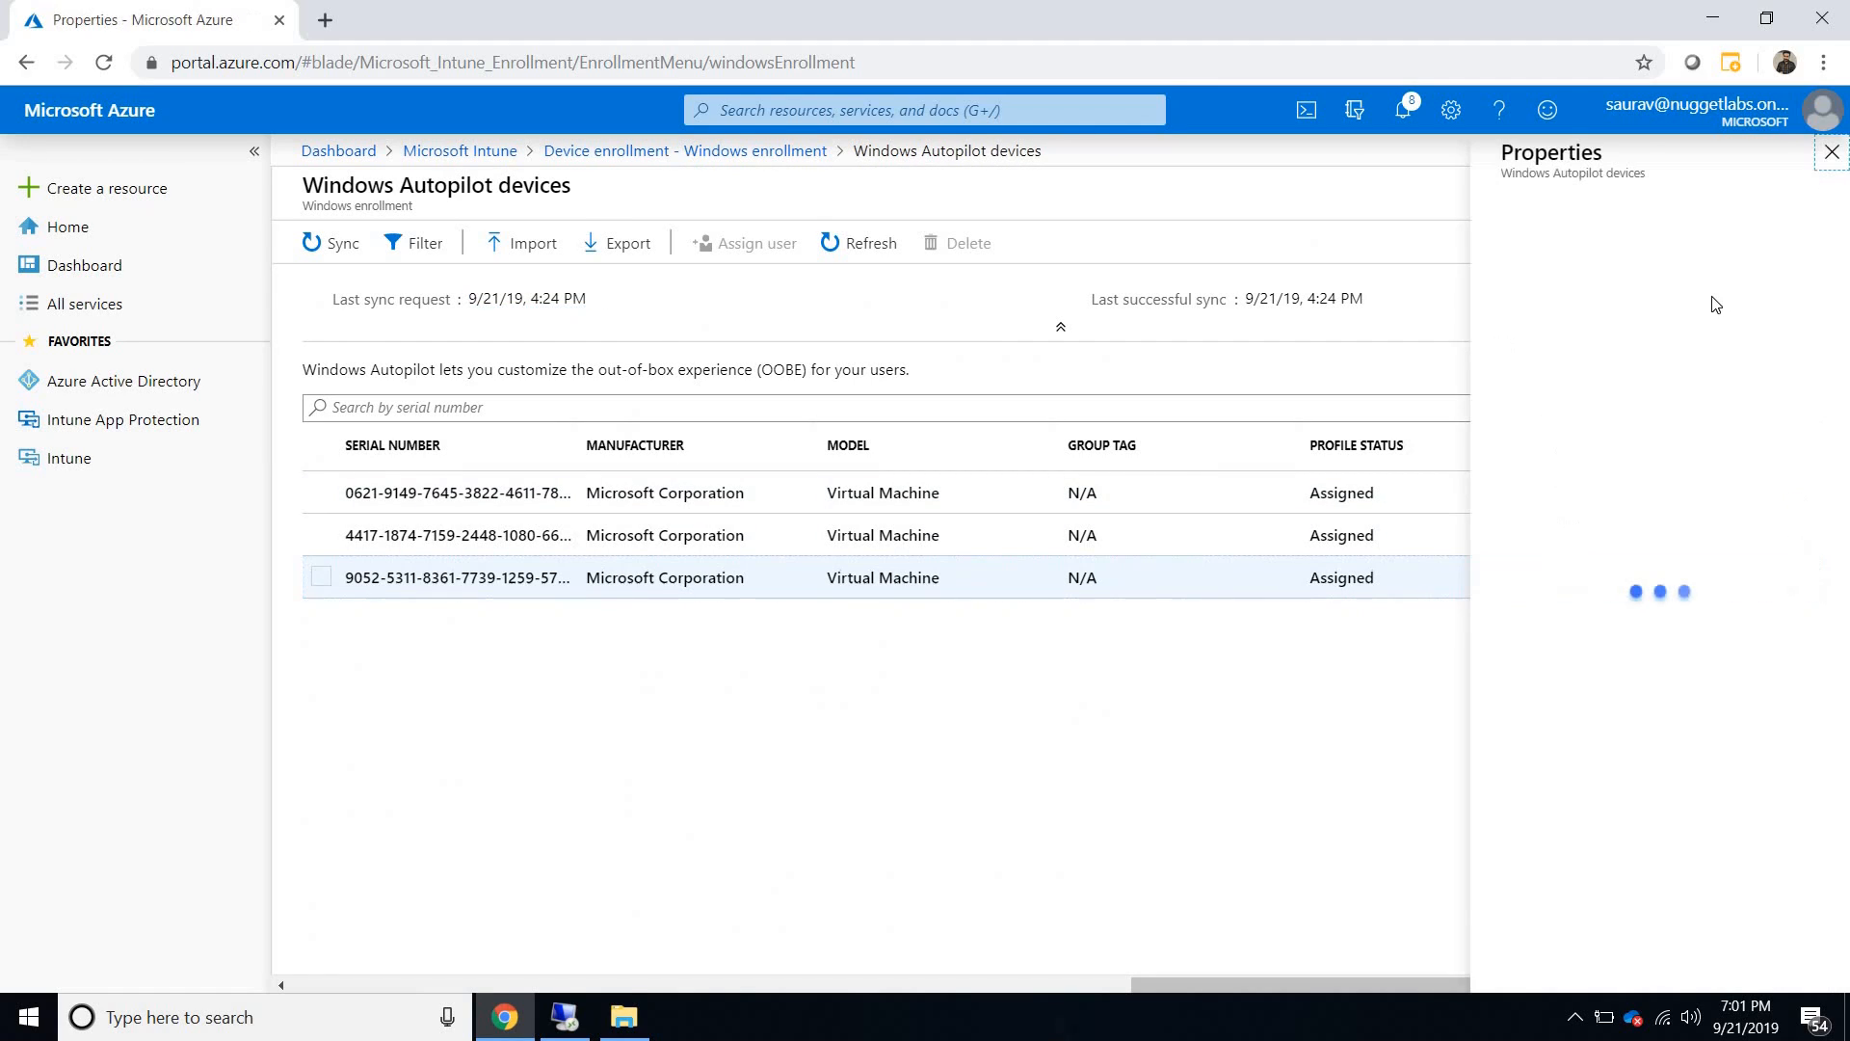
pyautogui.scroll(-3, 1847, 333)
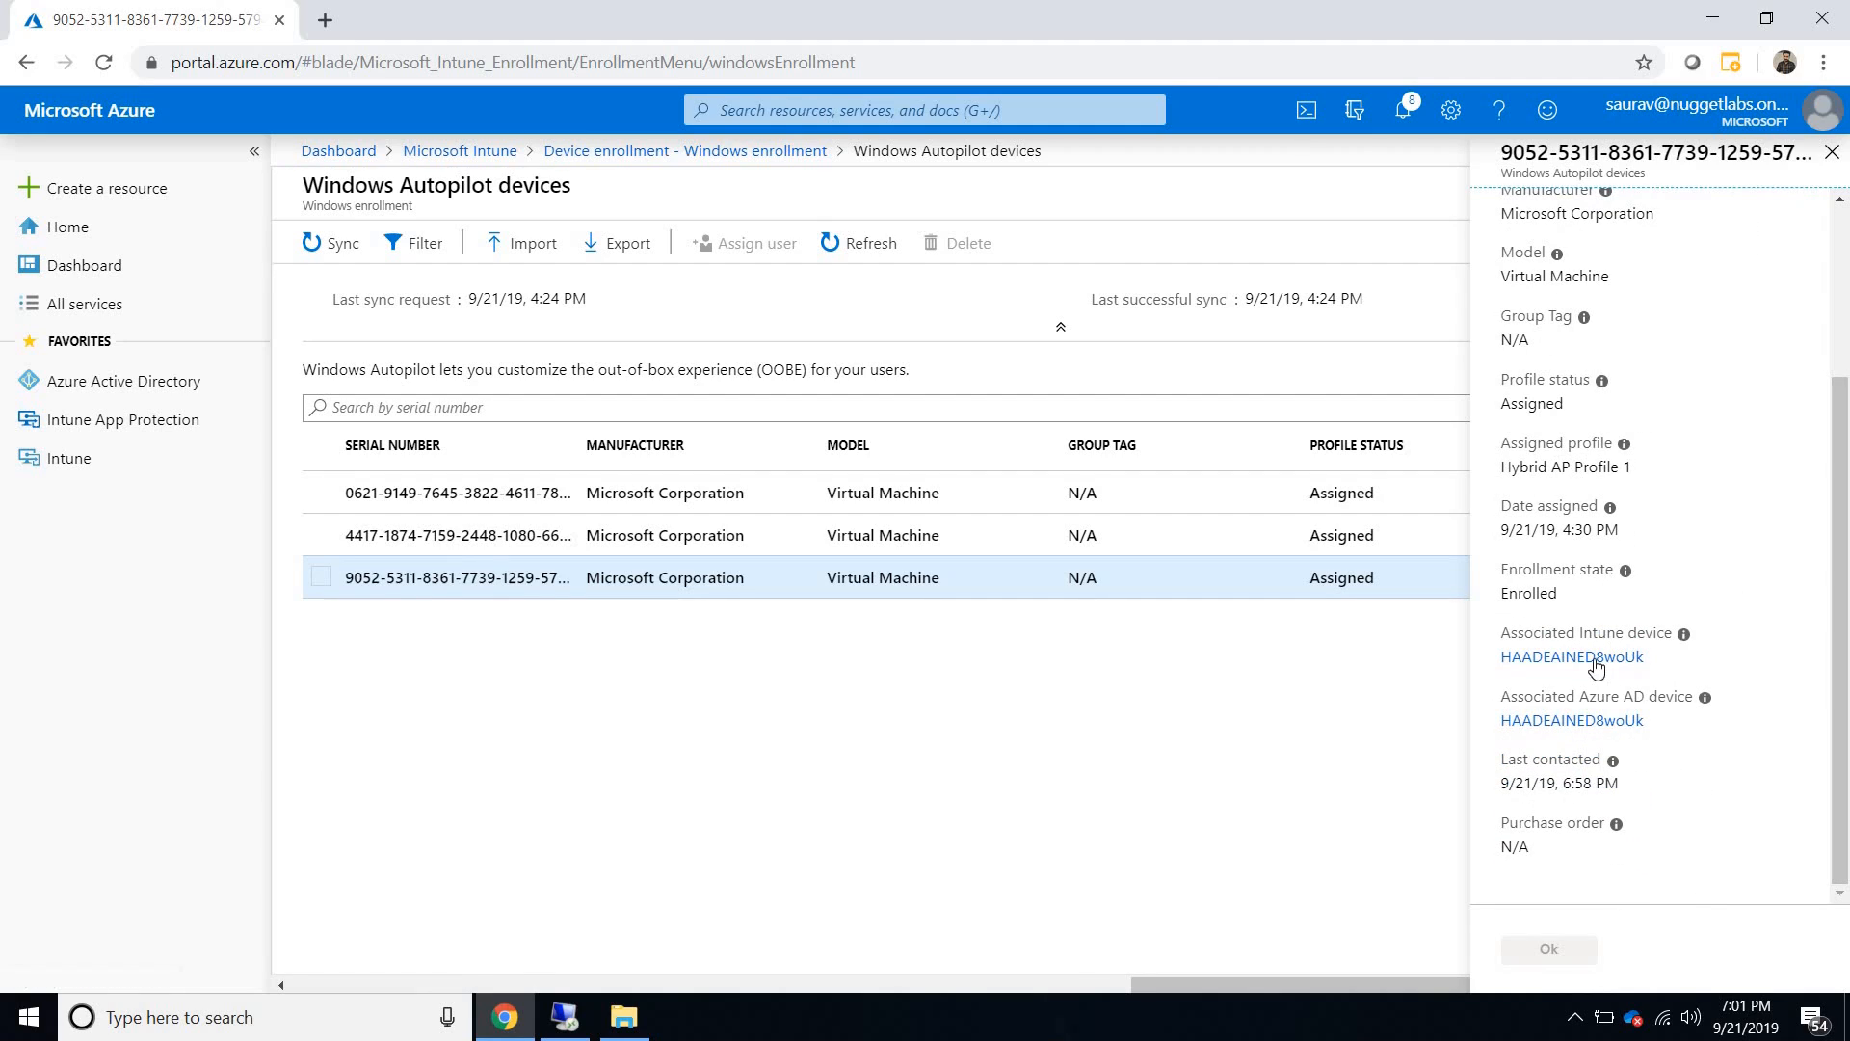
pyautogui.doubleClick(1589, 659)
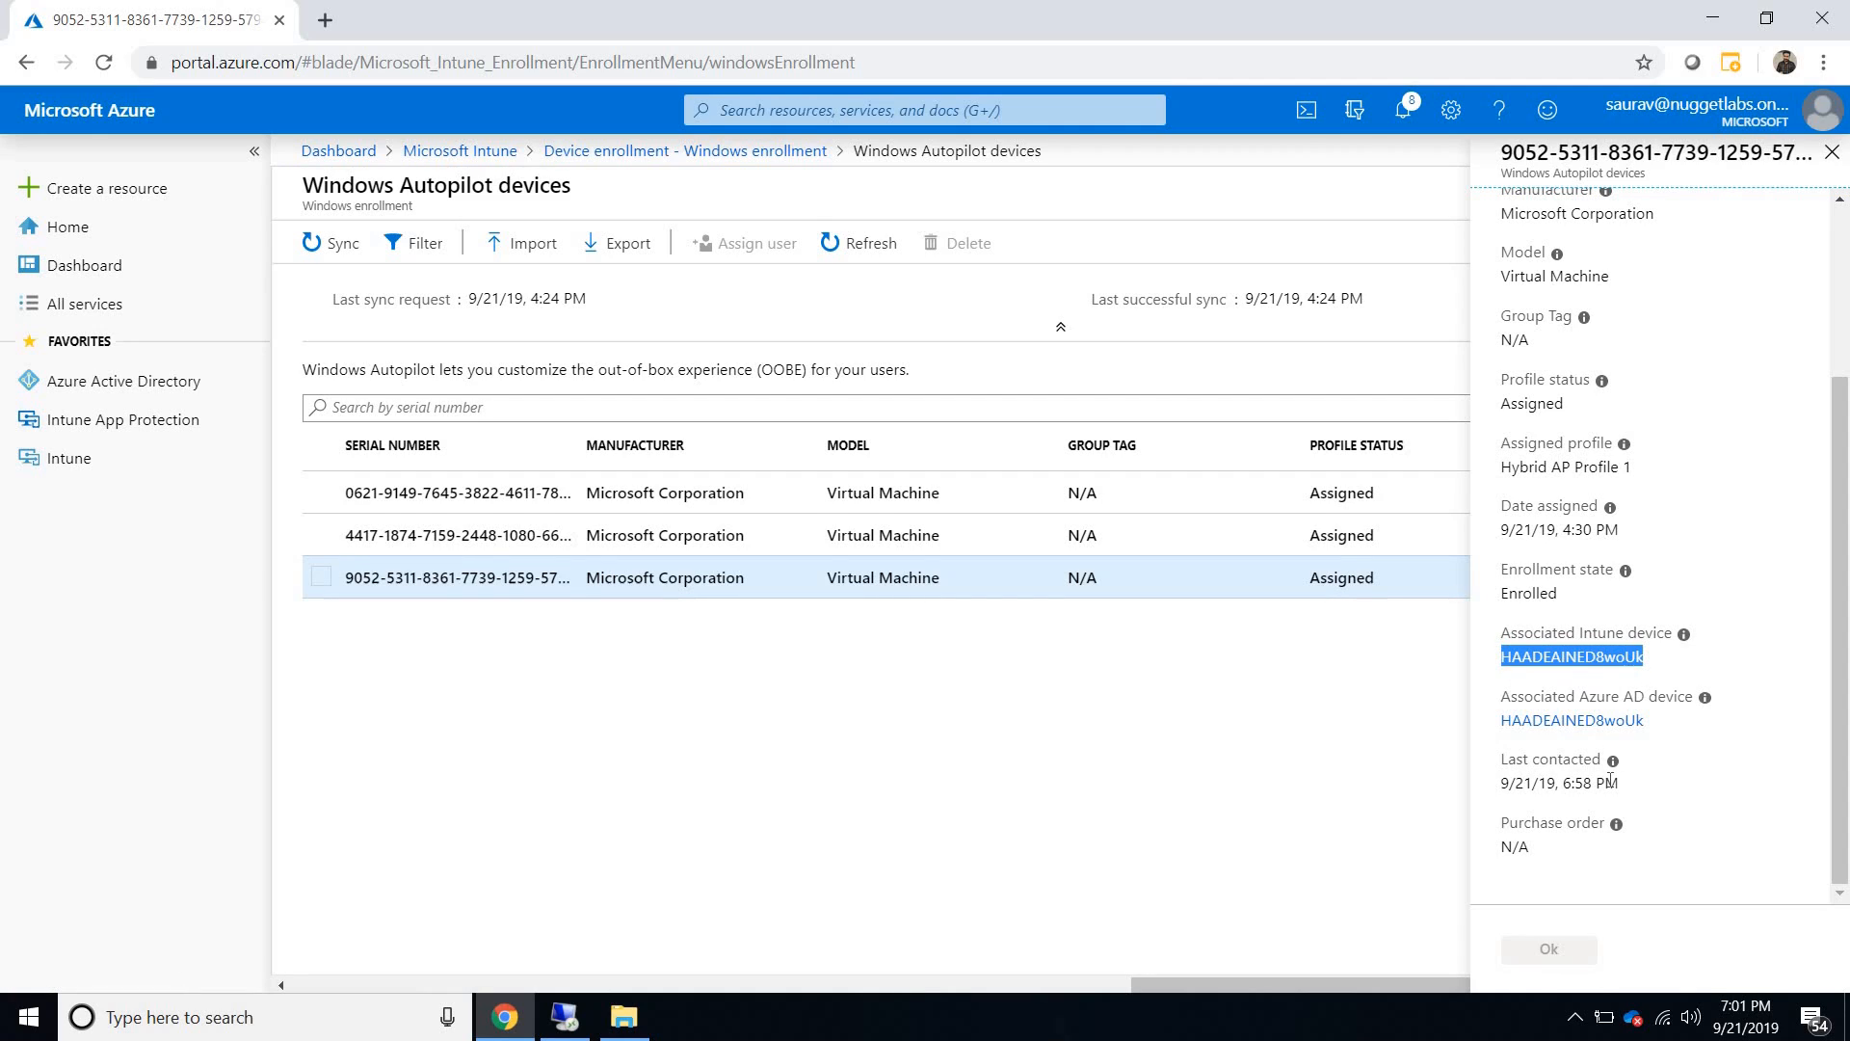
pyautogui.moveTo(1503, 792); pyautogui.dragTo(1621, 793)
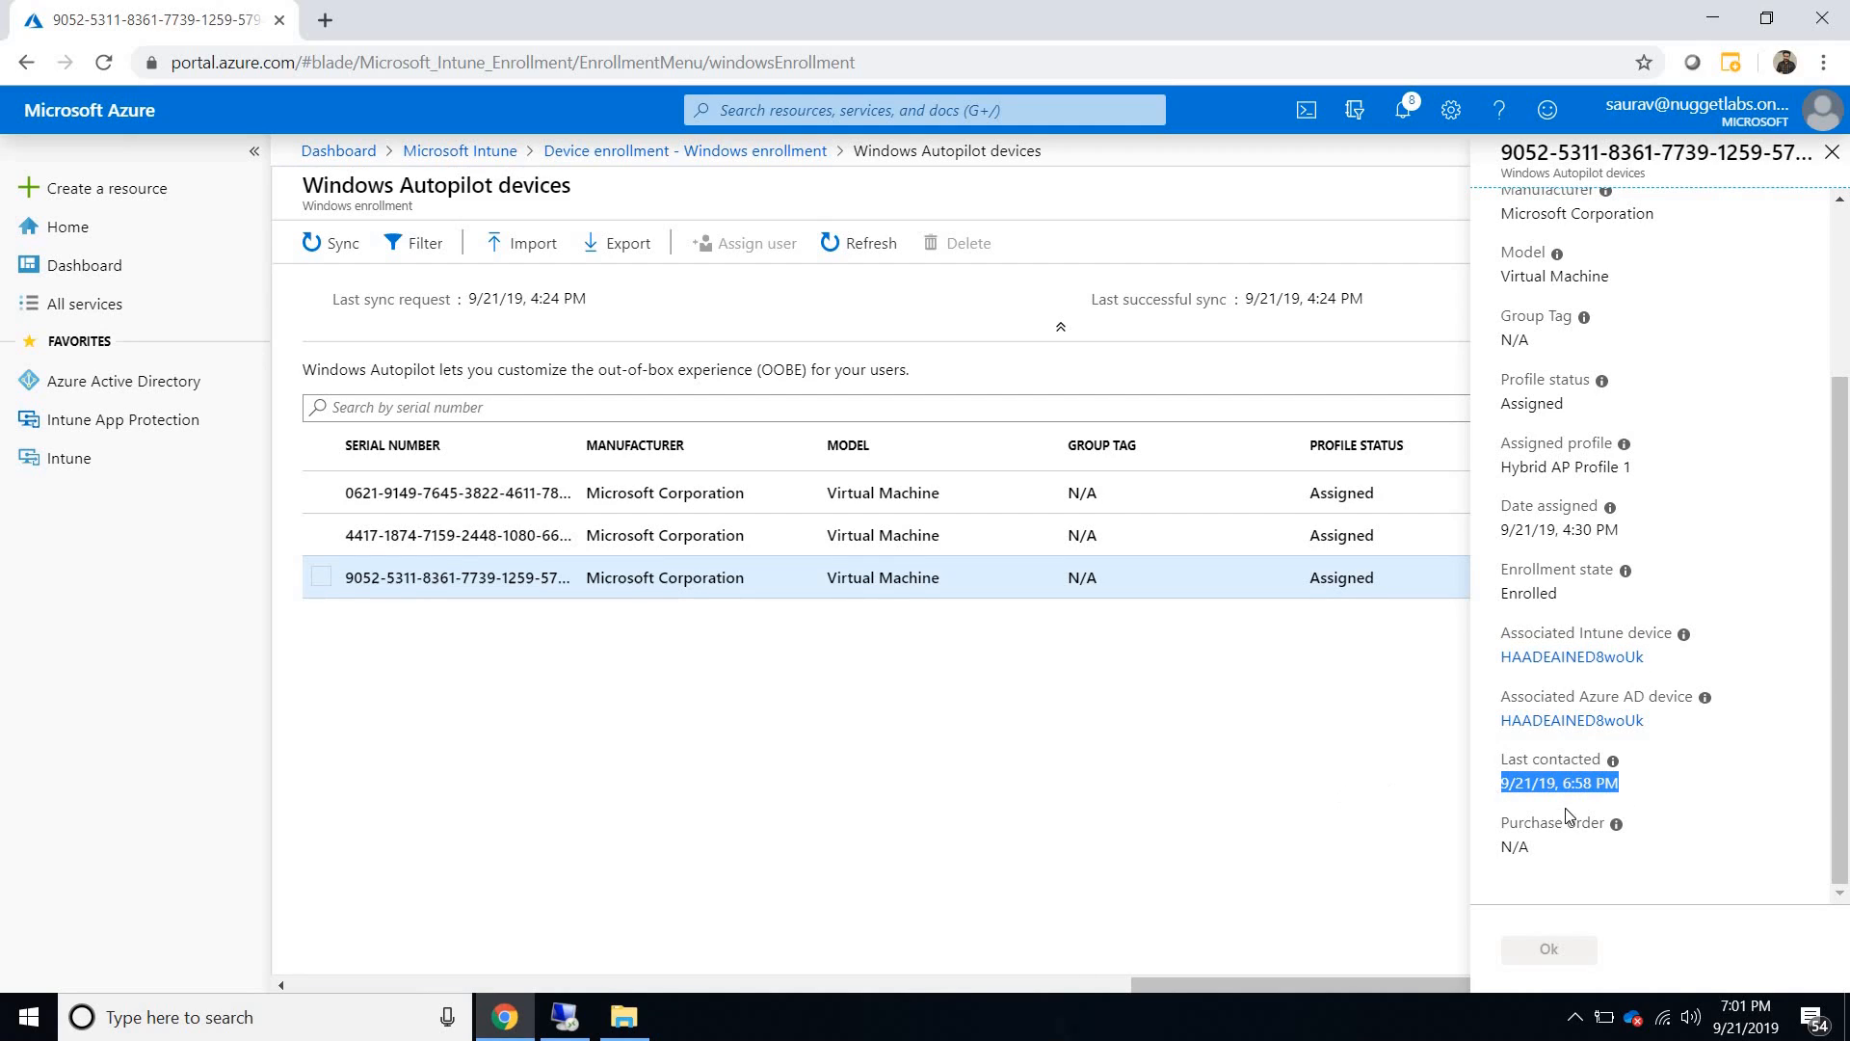
pyautogui.click(1235, 819)
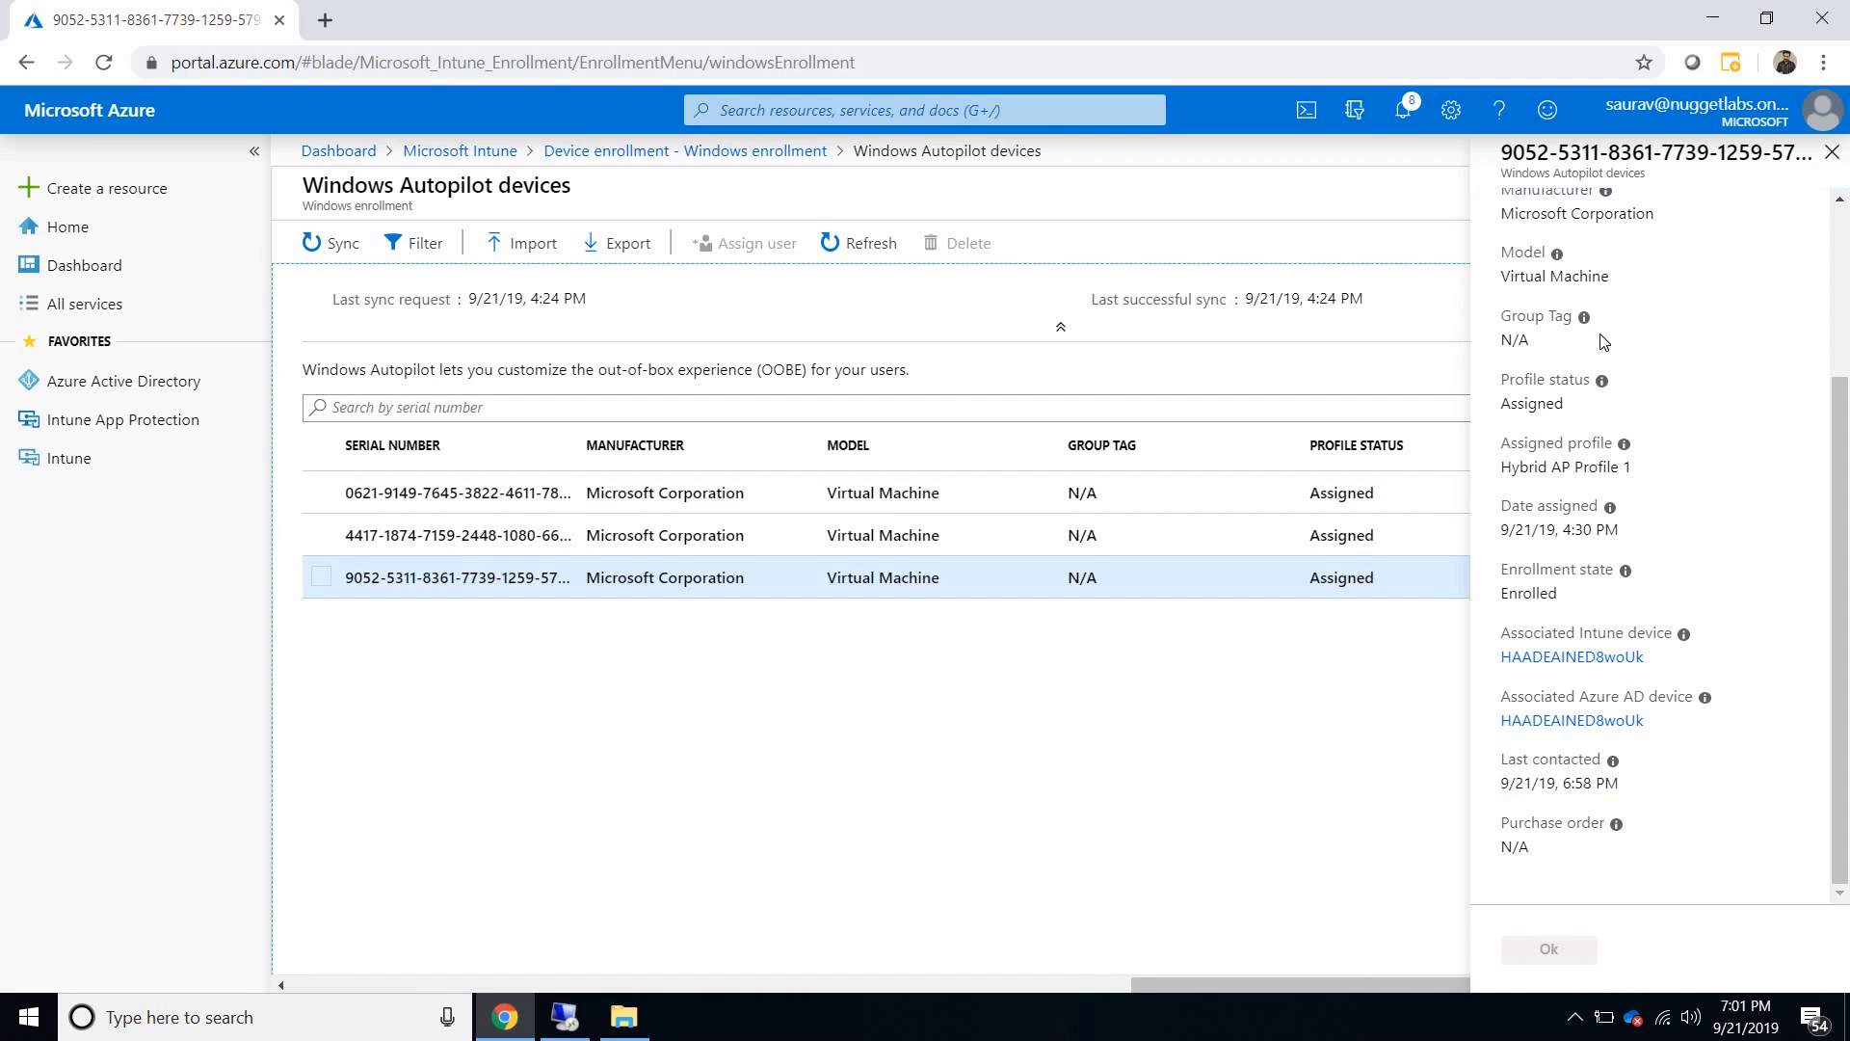
pyautogui.click(1836, 152)
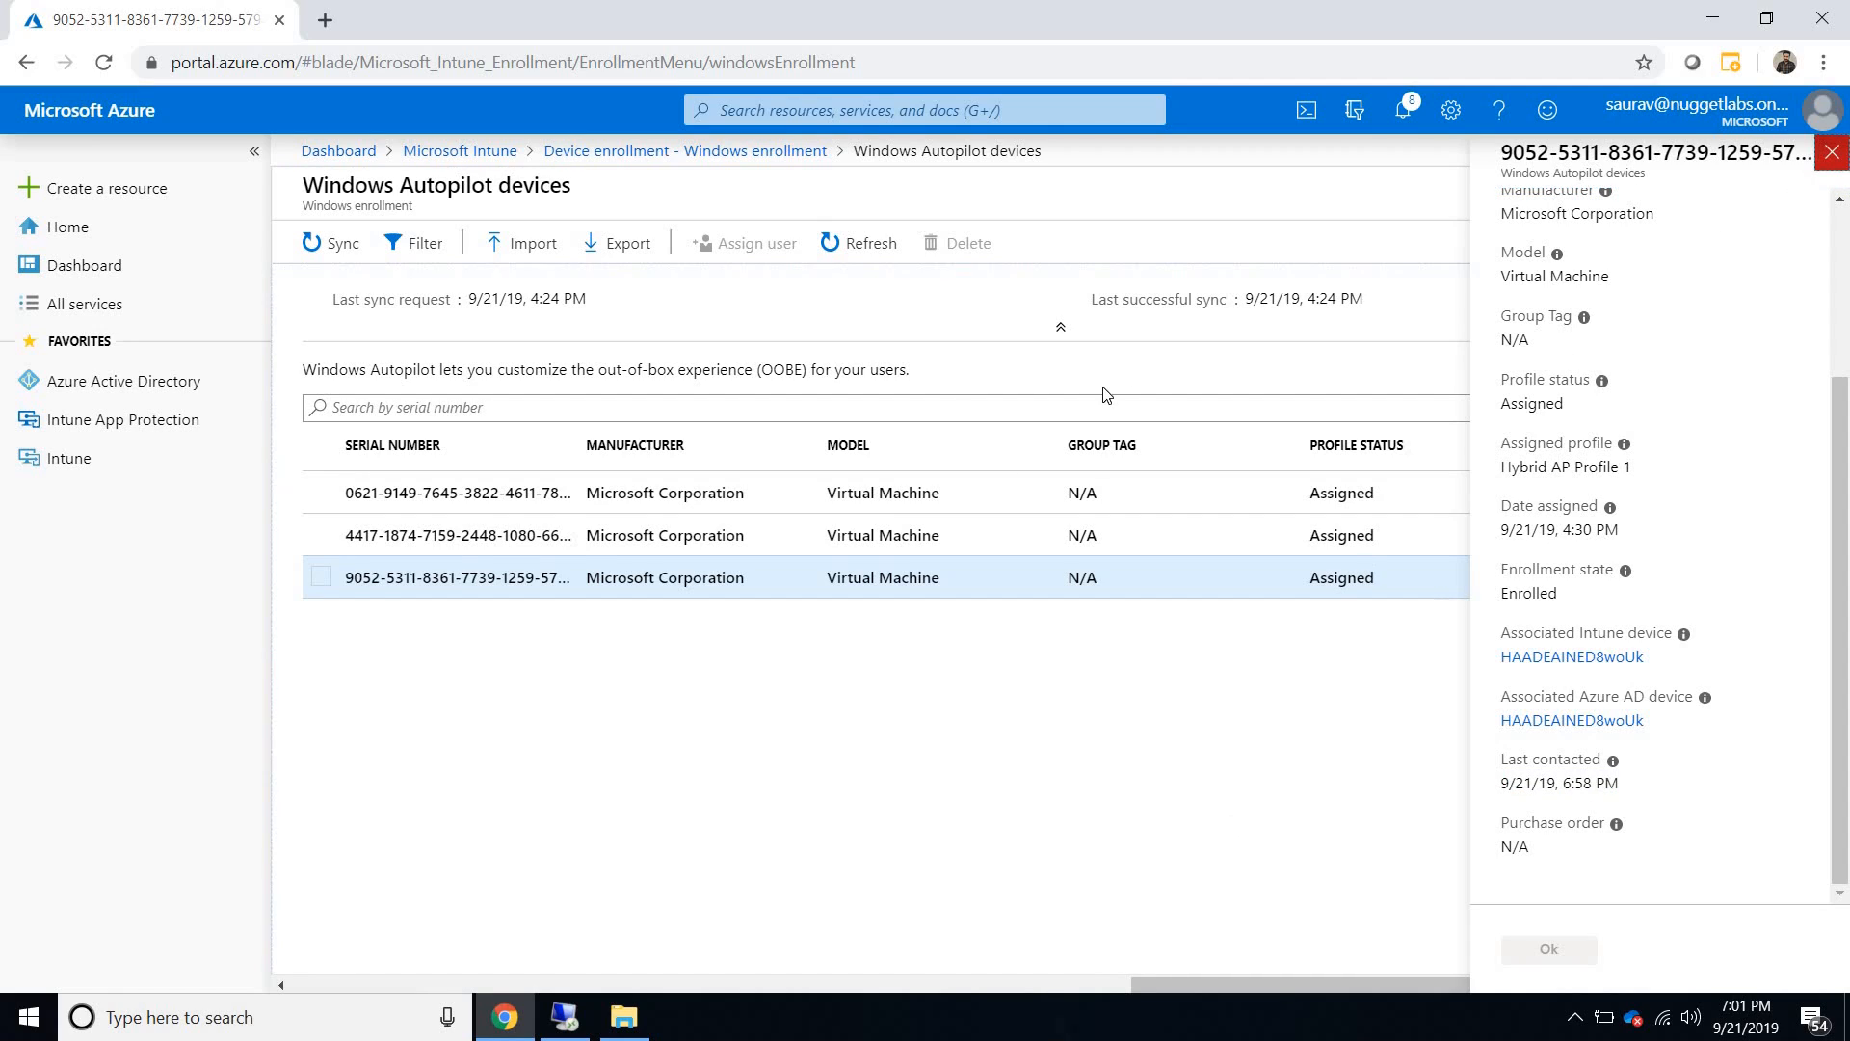
# - Open Hybrid AP Profile 1 from the Windows Autopilot deployment profiles and review its assigned devices
pyautogui.click(732, 159)
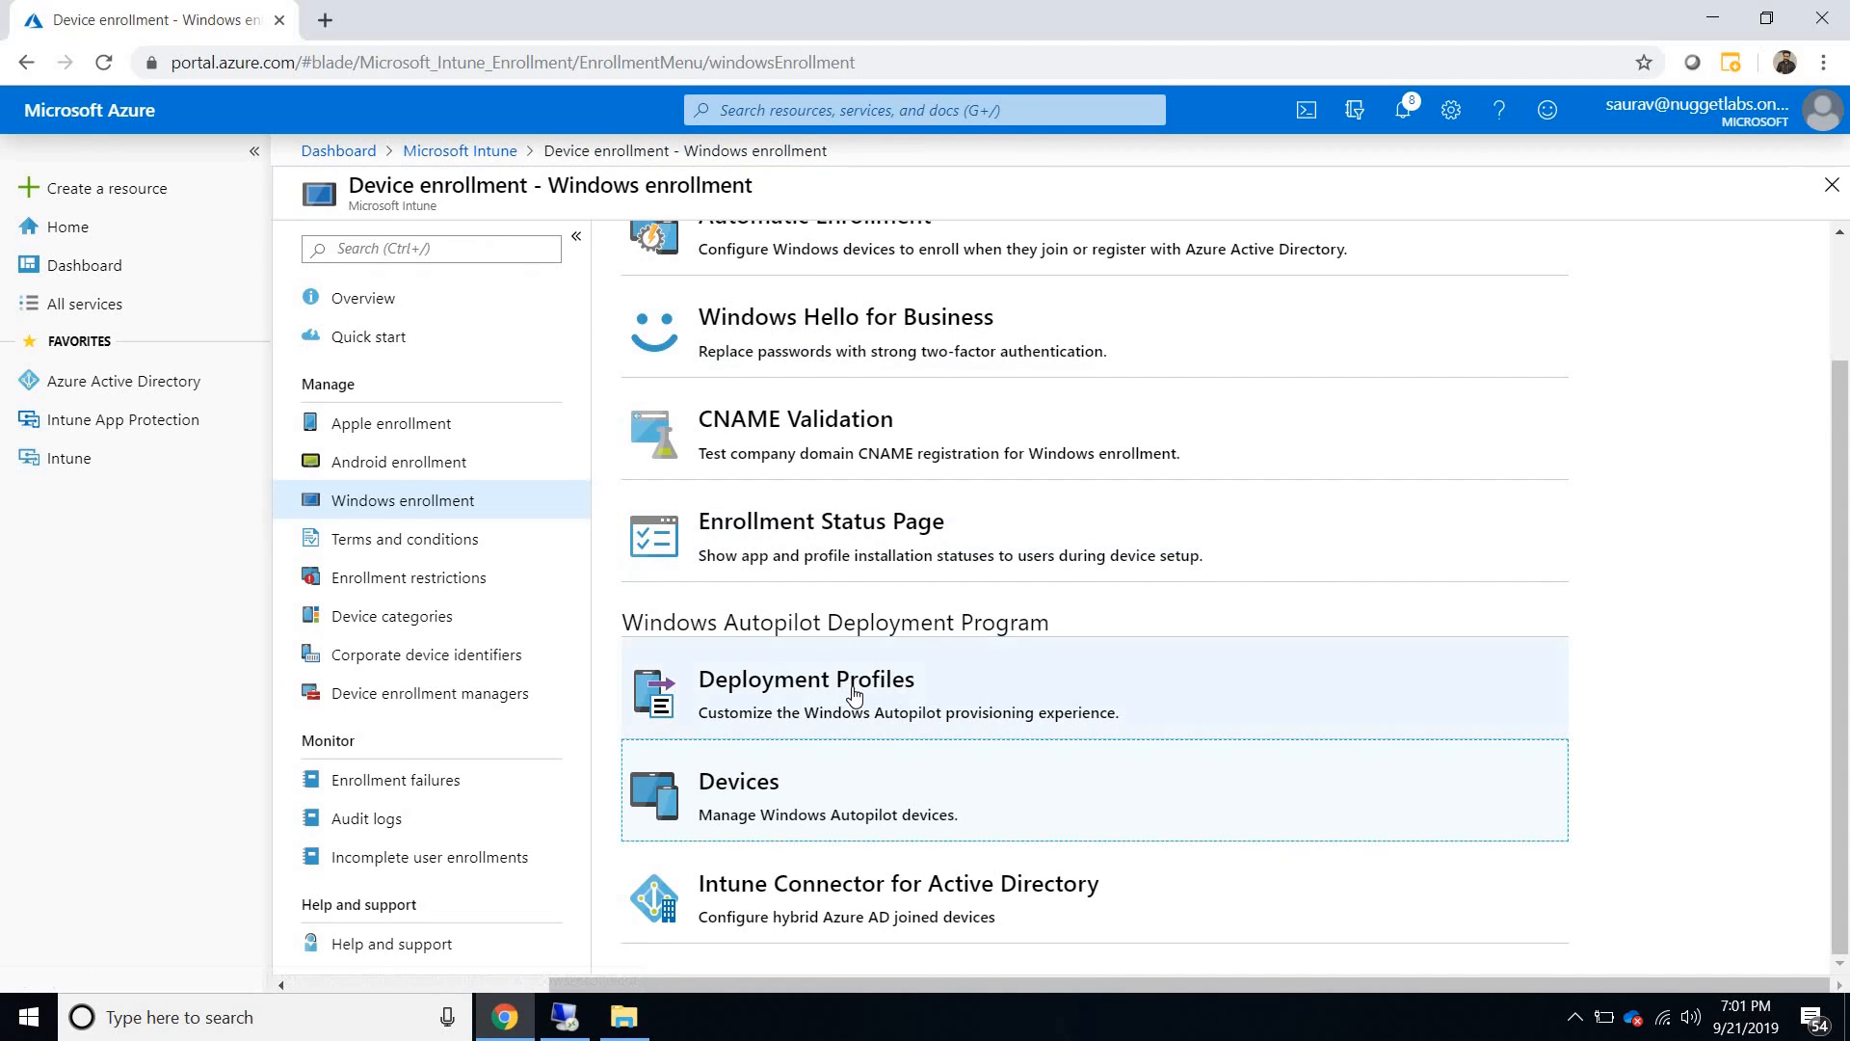
pyautogui.click(853, 692)
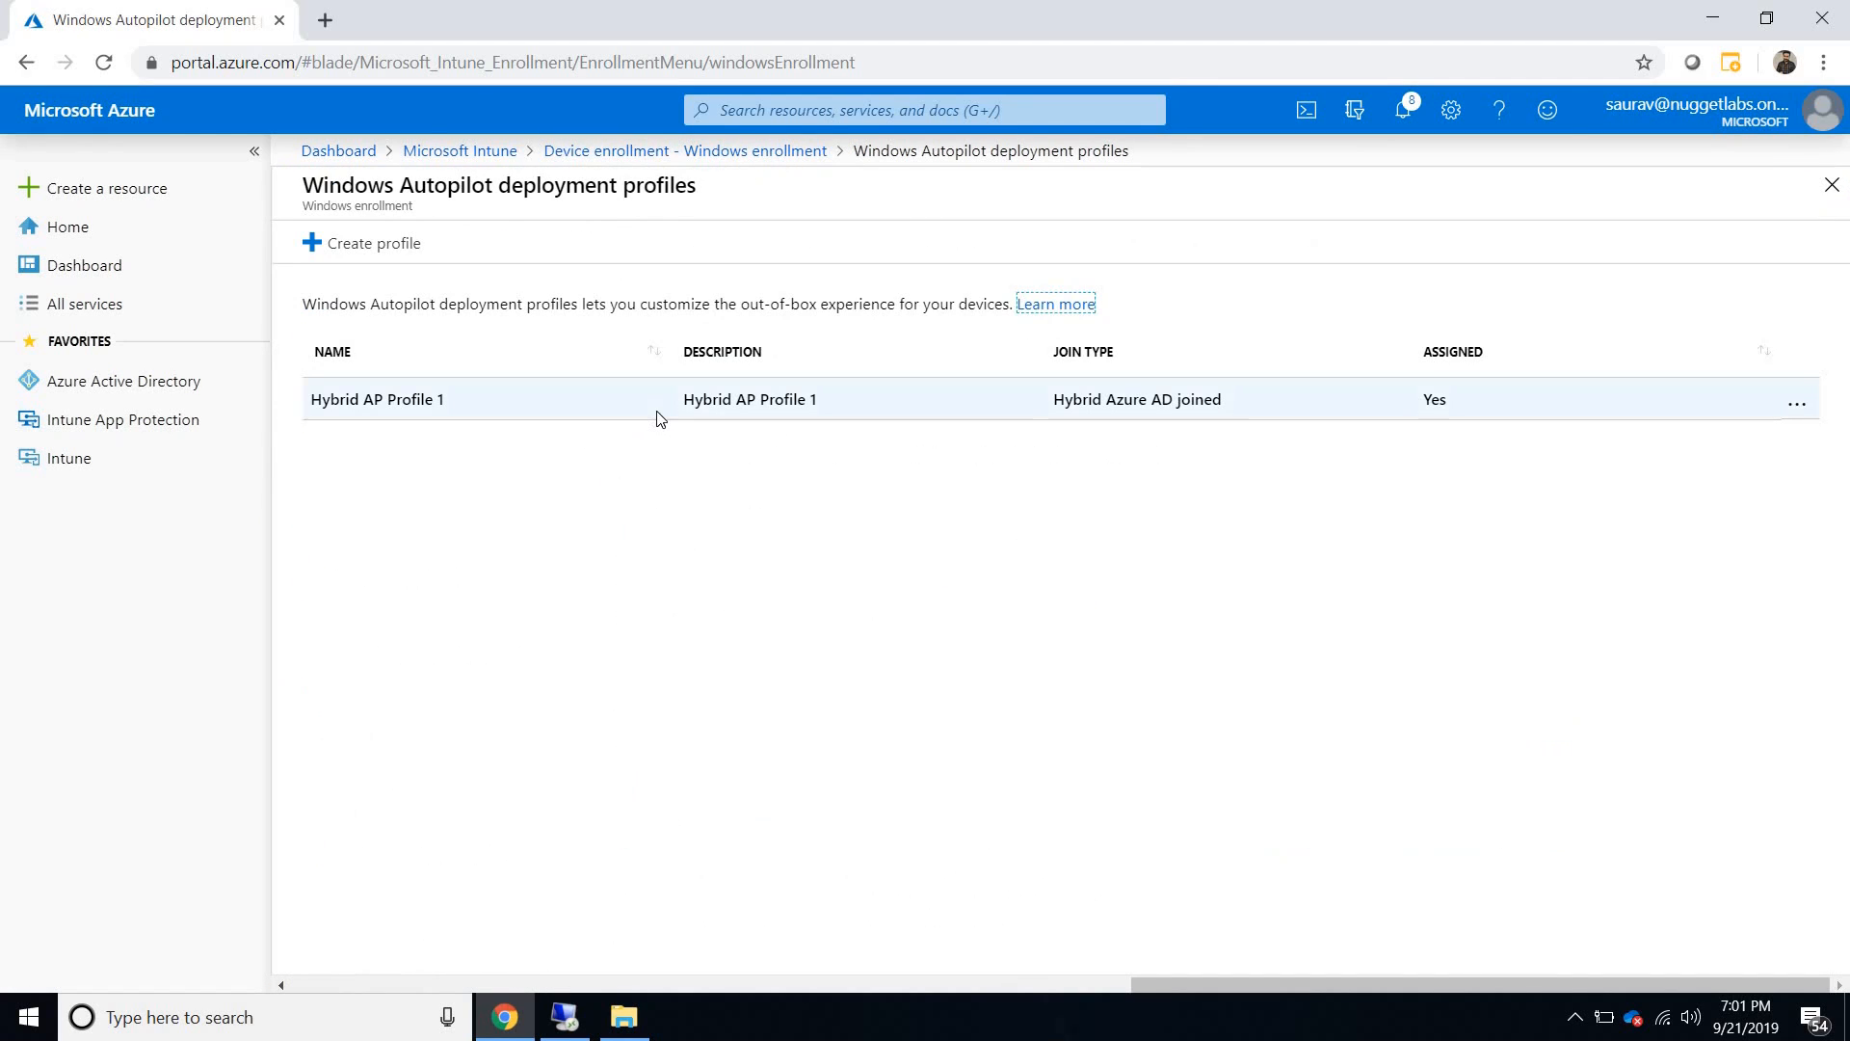
pyautogui.click(660, 417)
pyautogui.click(479, 422)
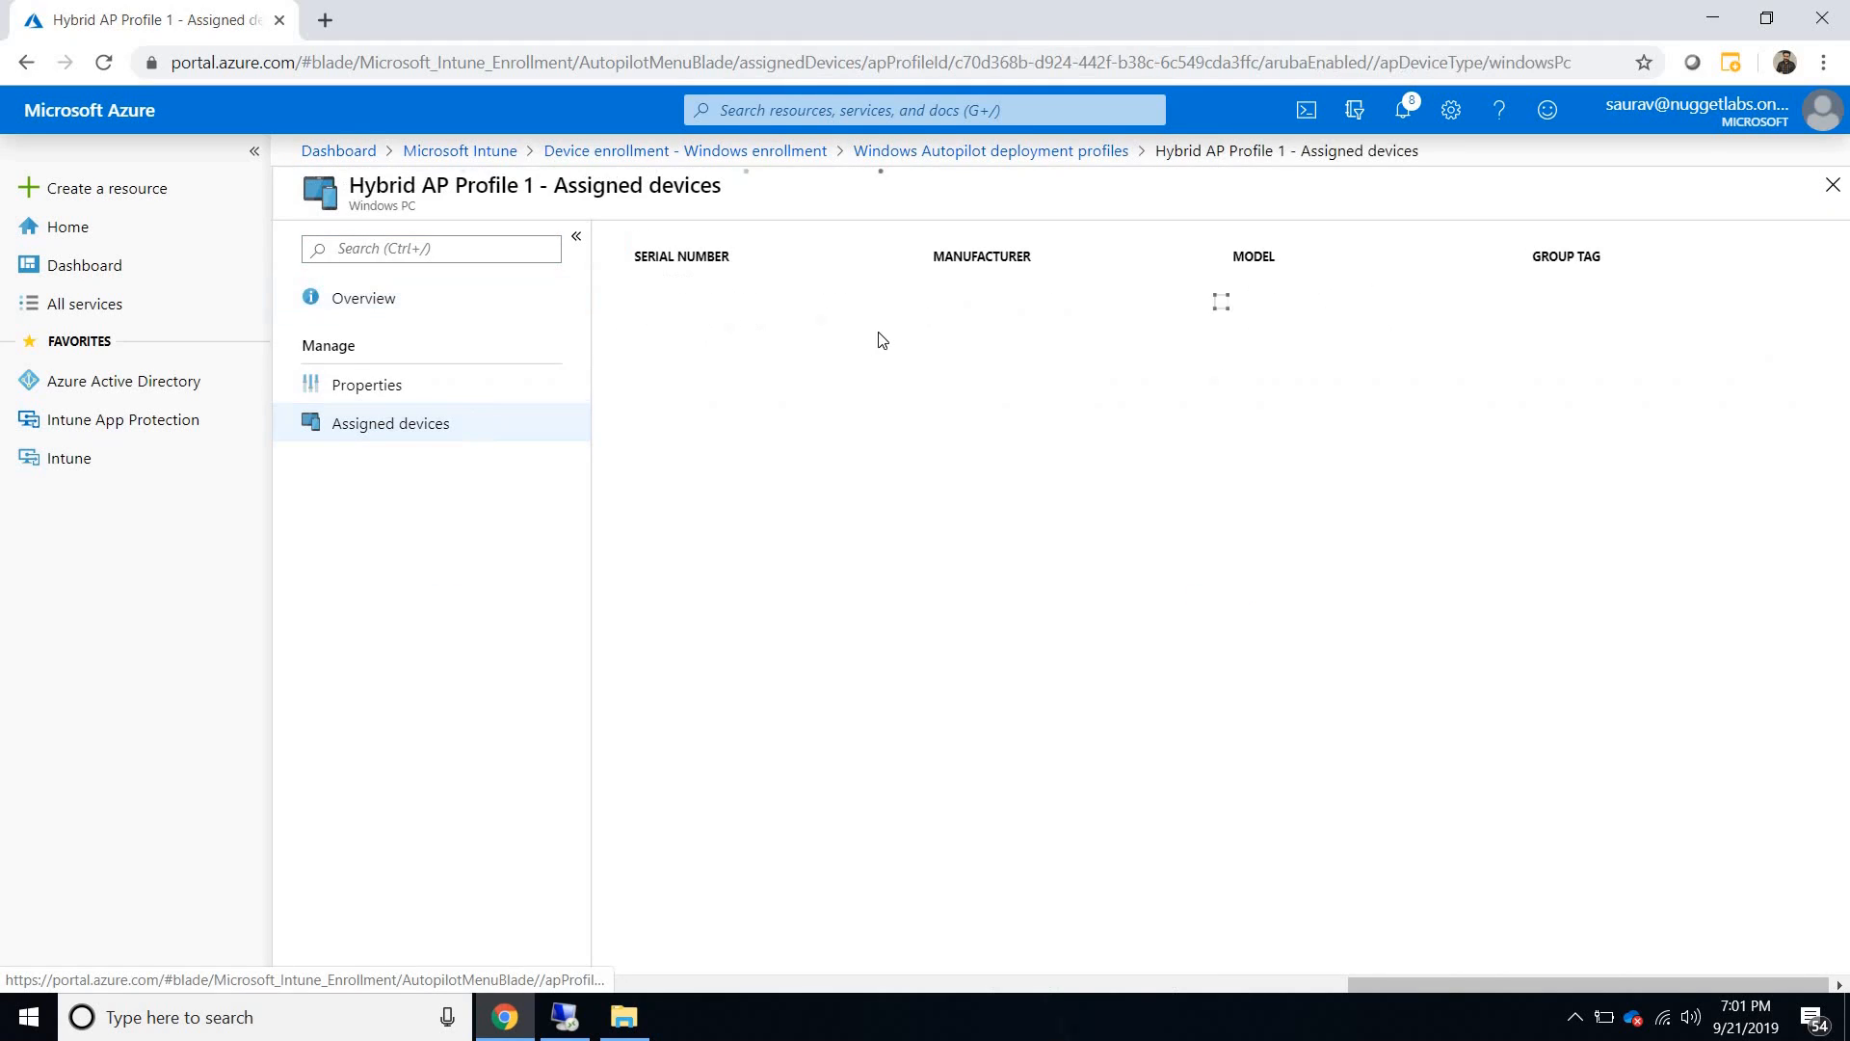
pyautogui.click(1832, 185)
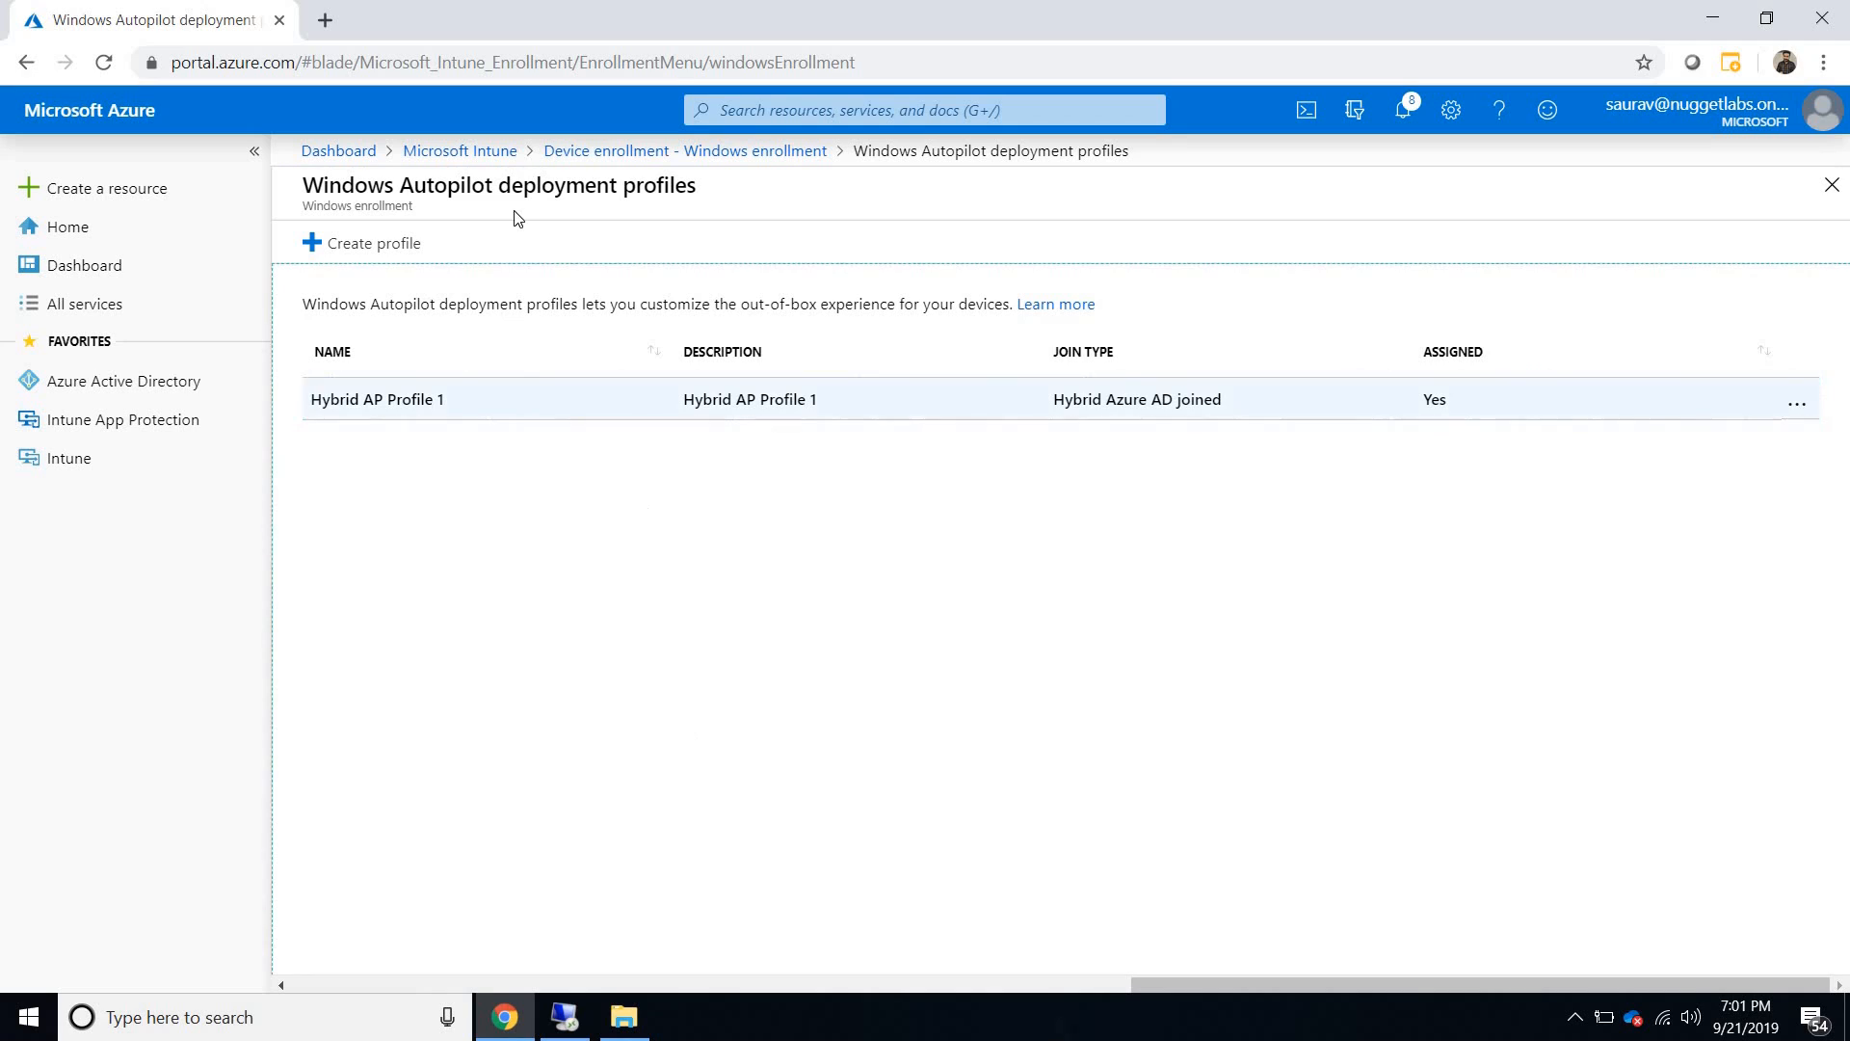
pyautogui.click(459, 152)
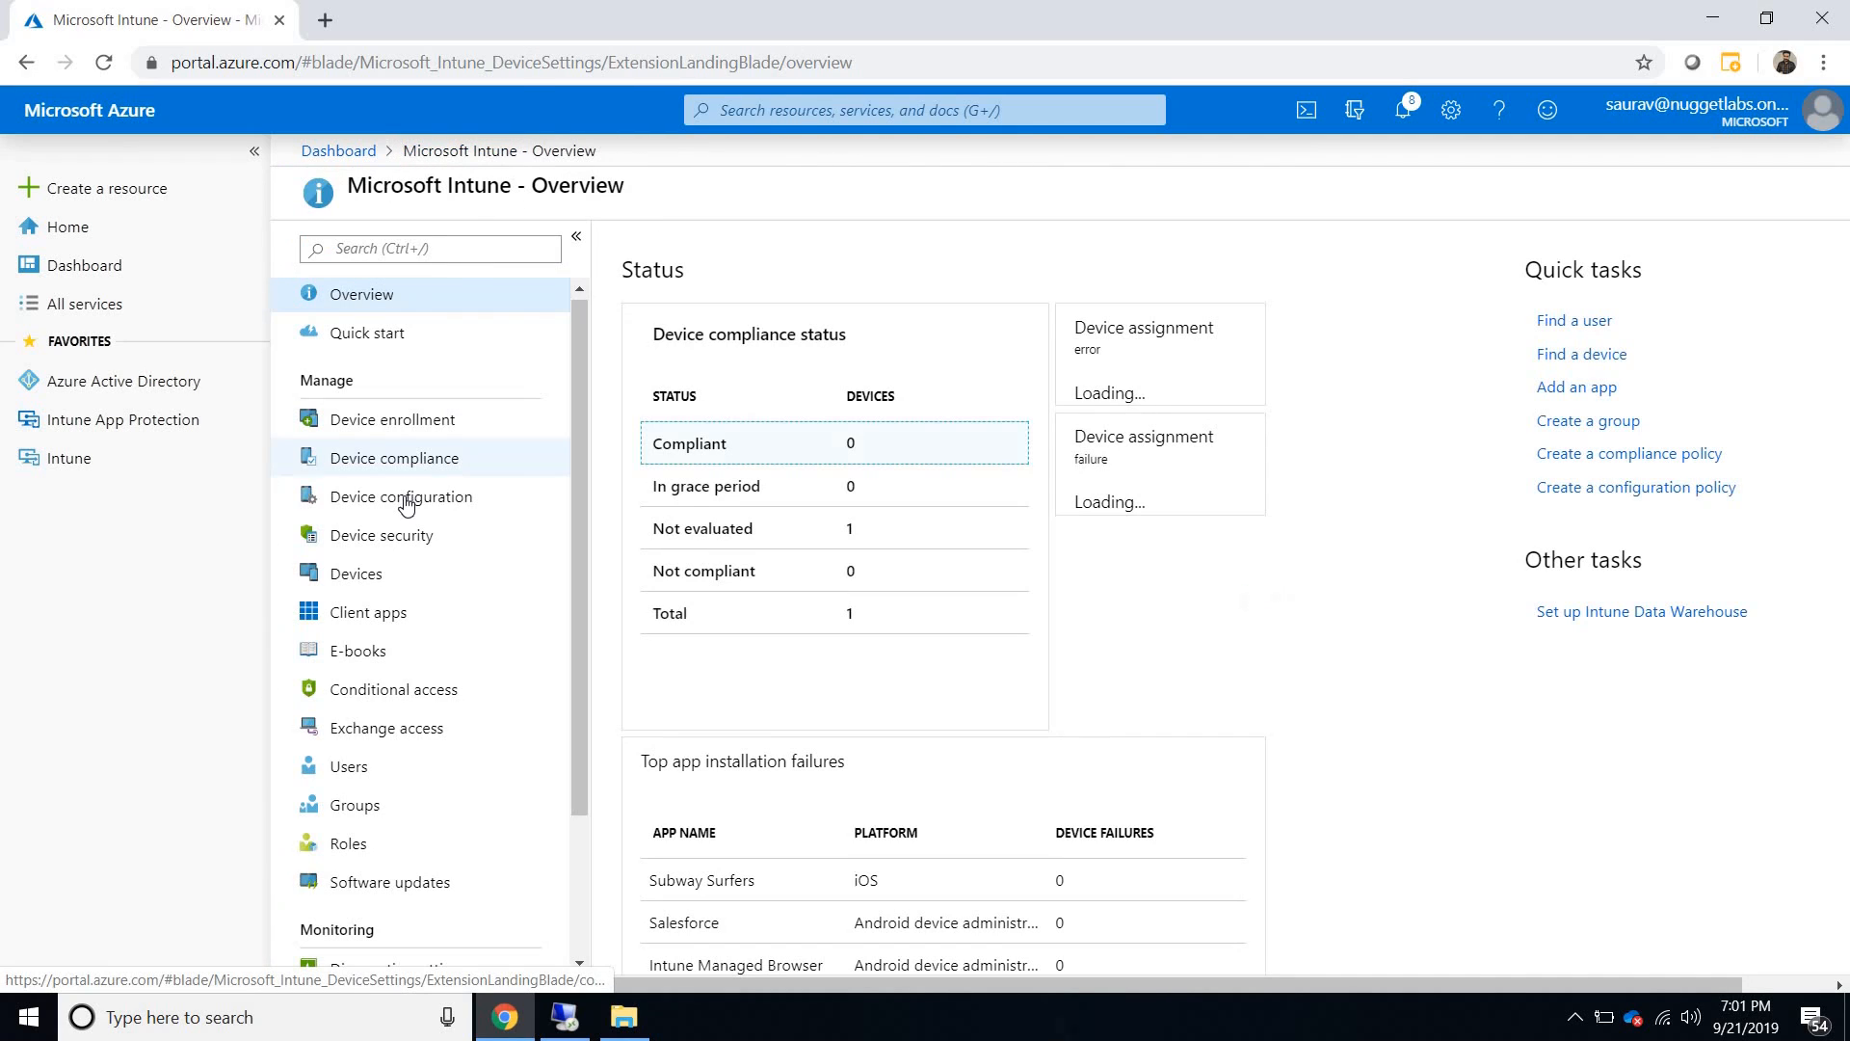
pyautogui.click(406, 499)
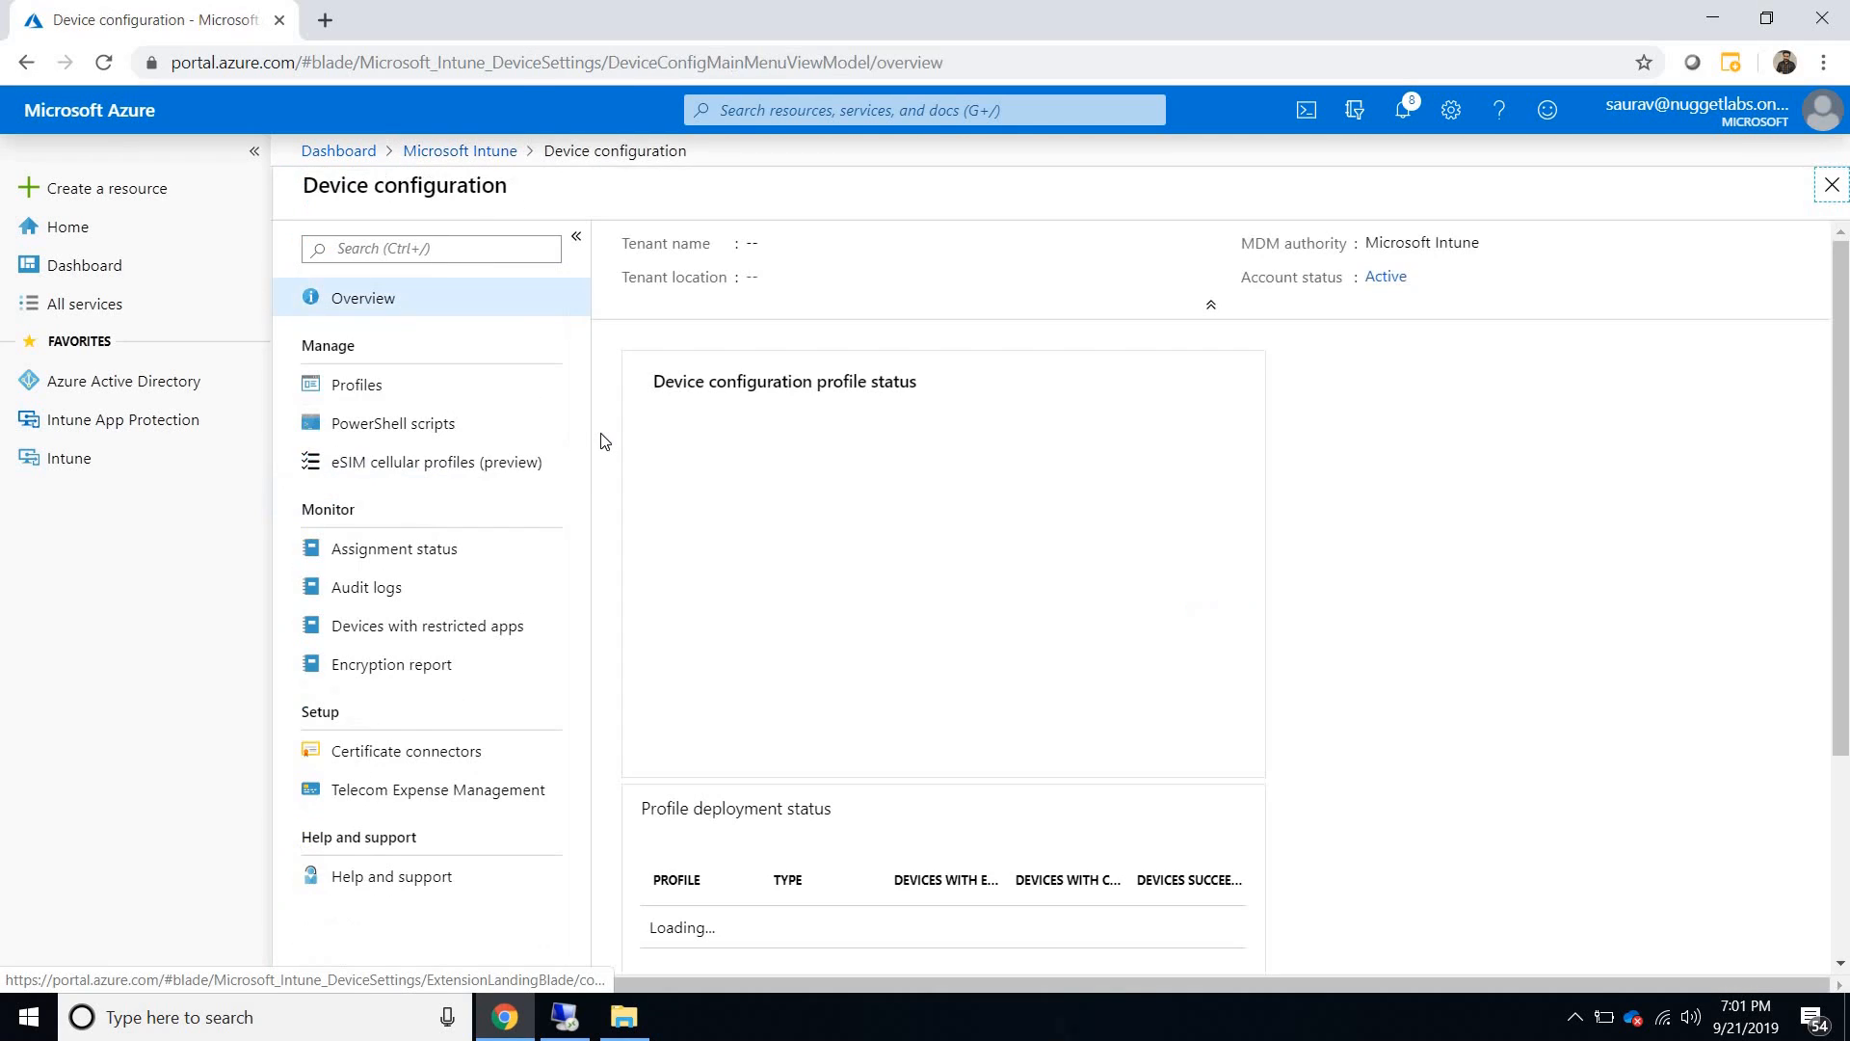
pyautogui.click(488, 395)
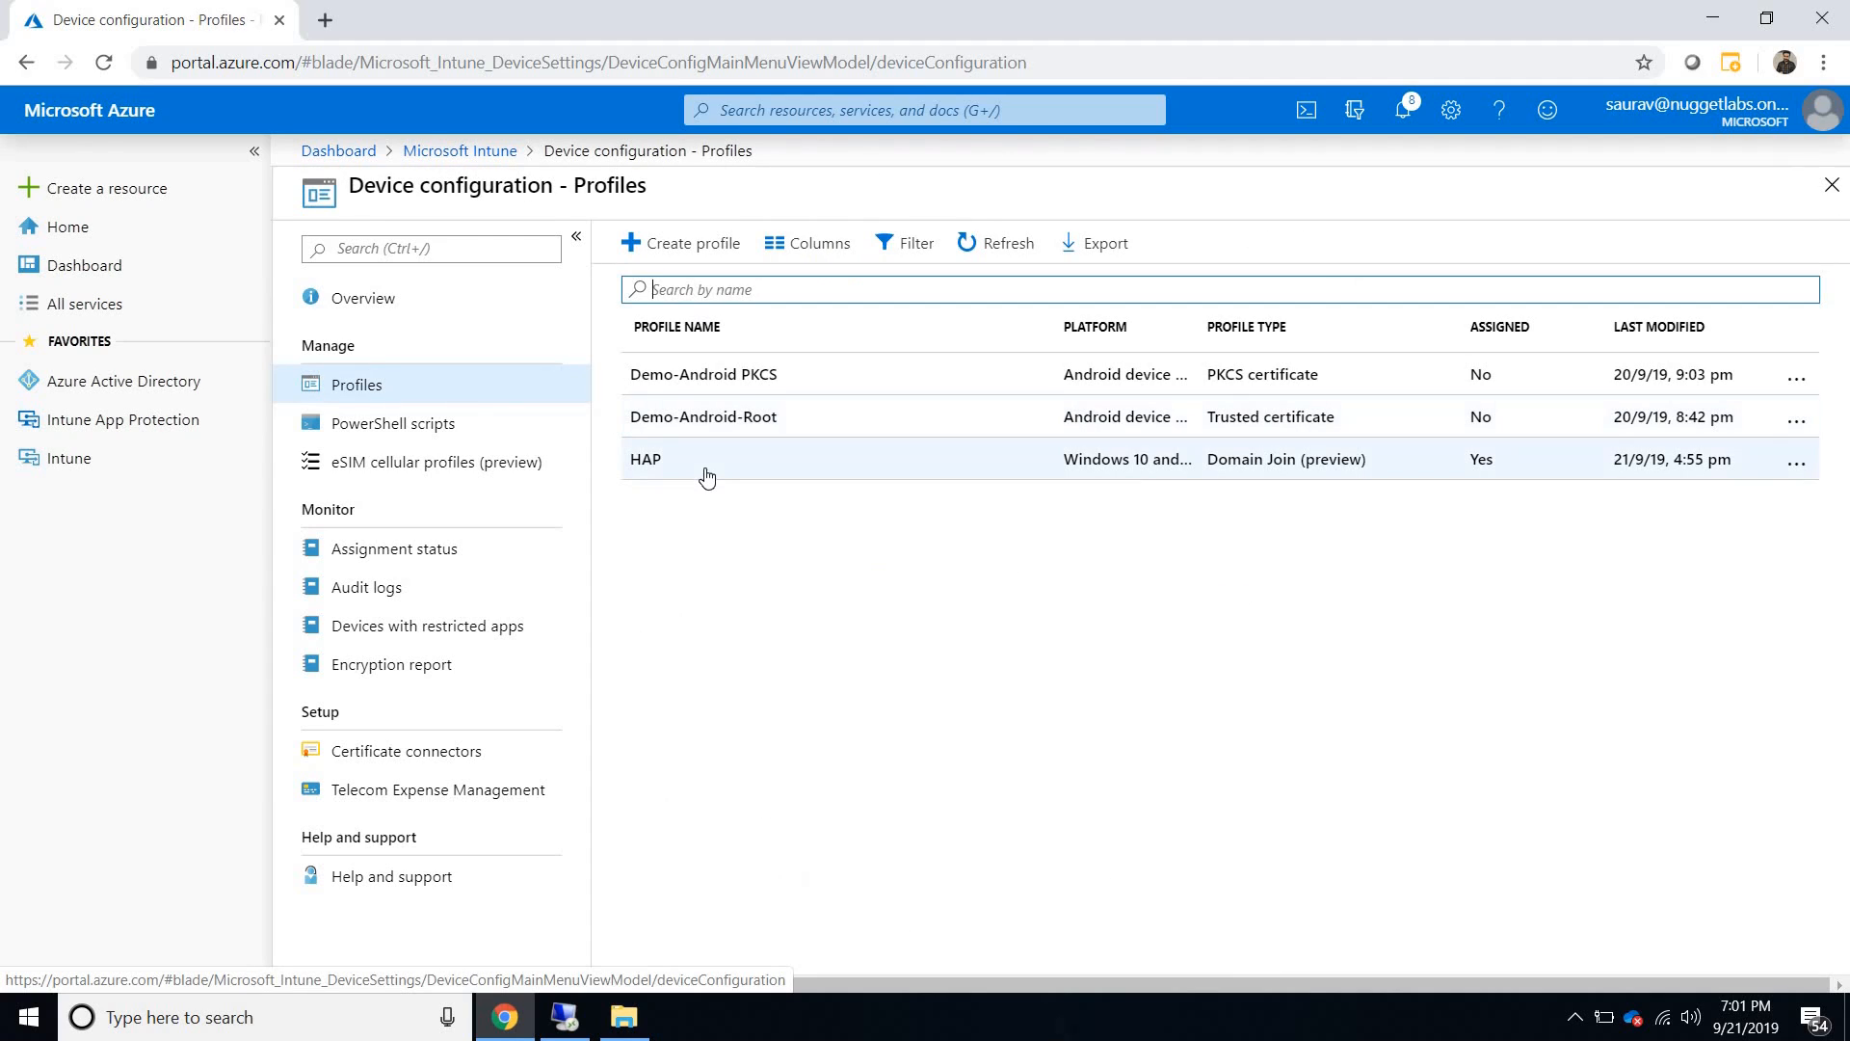
pyautogui.click(706, 476)
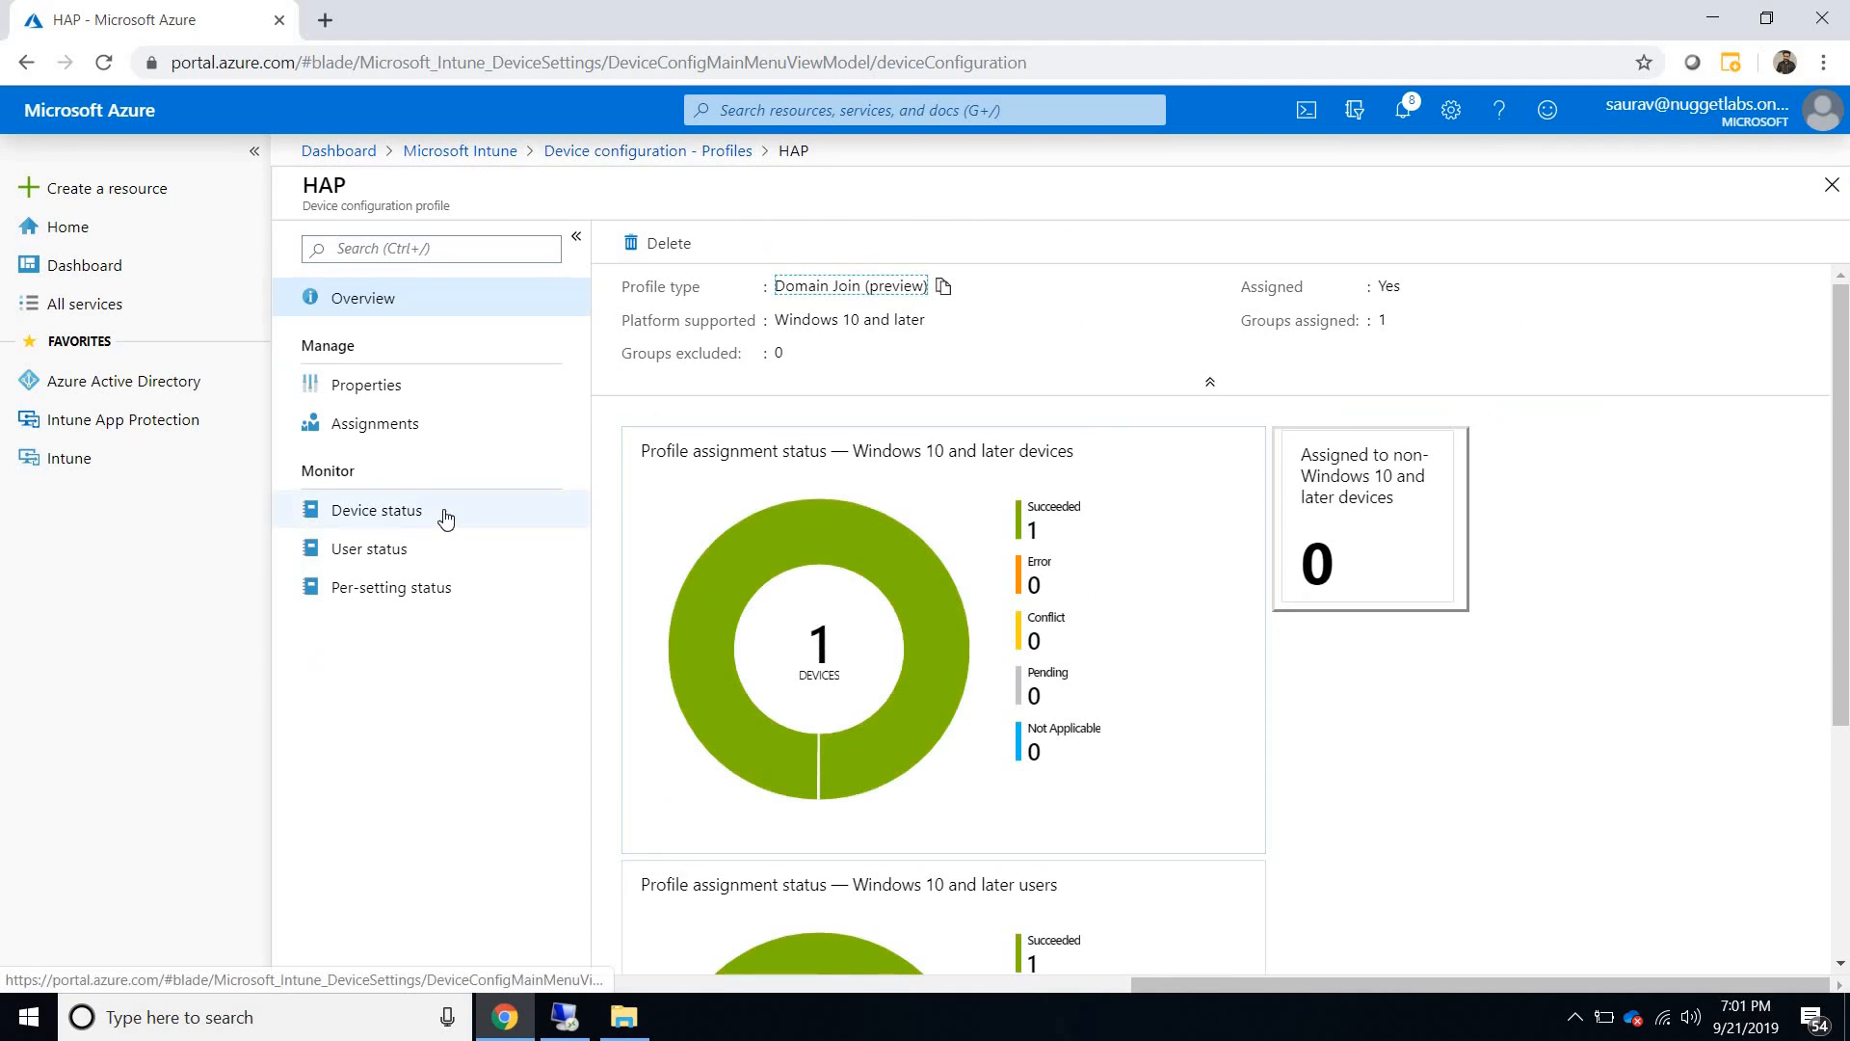
pyautogui.click(446, 519)
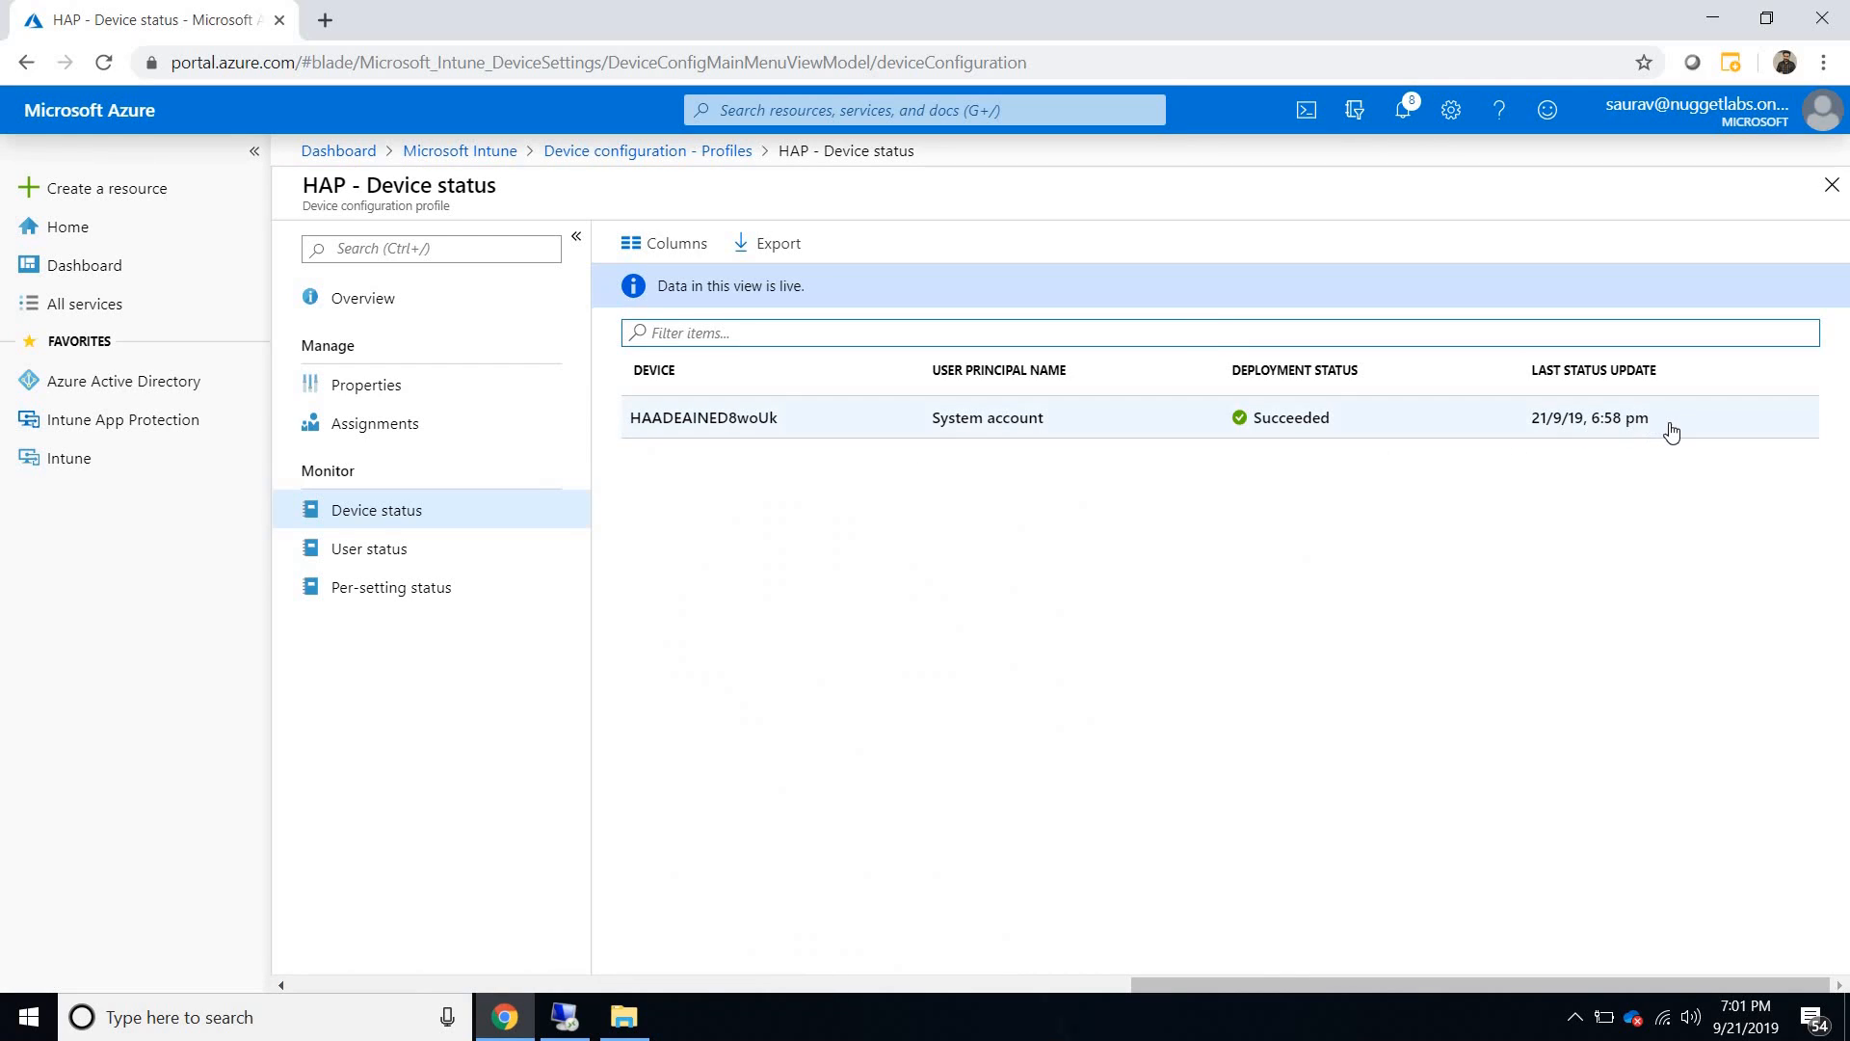
pyautogui.moveTo(1652, 424); pyautogui.dragTo(1520, 425)
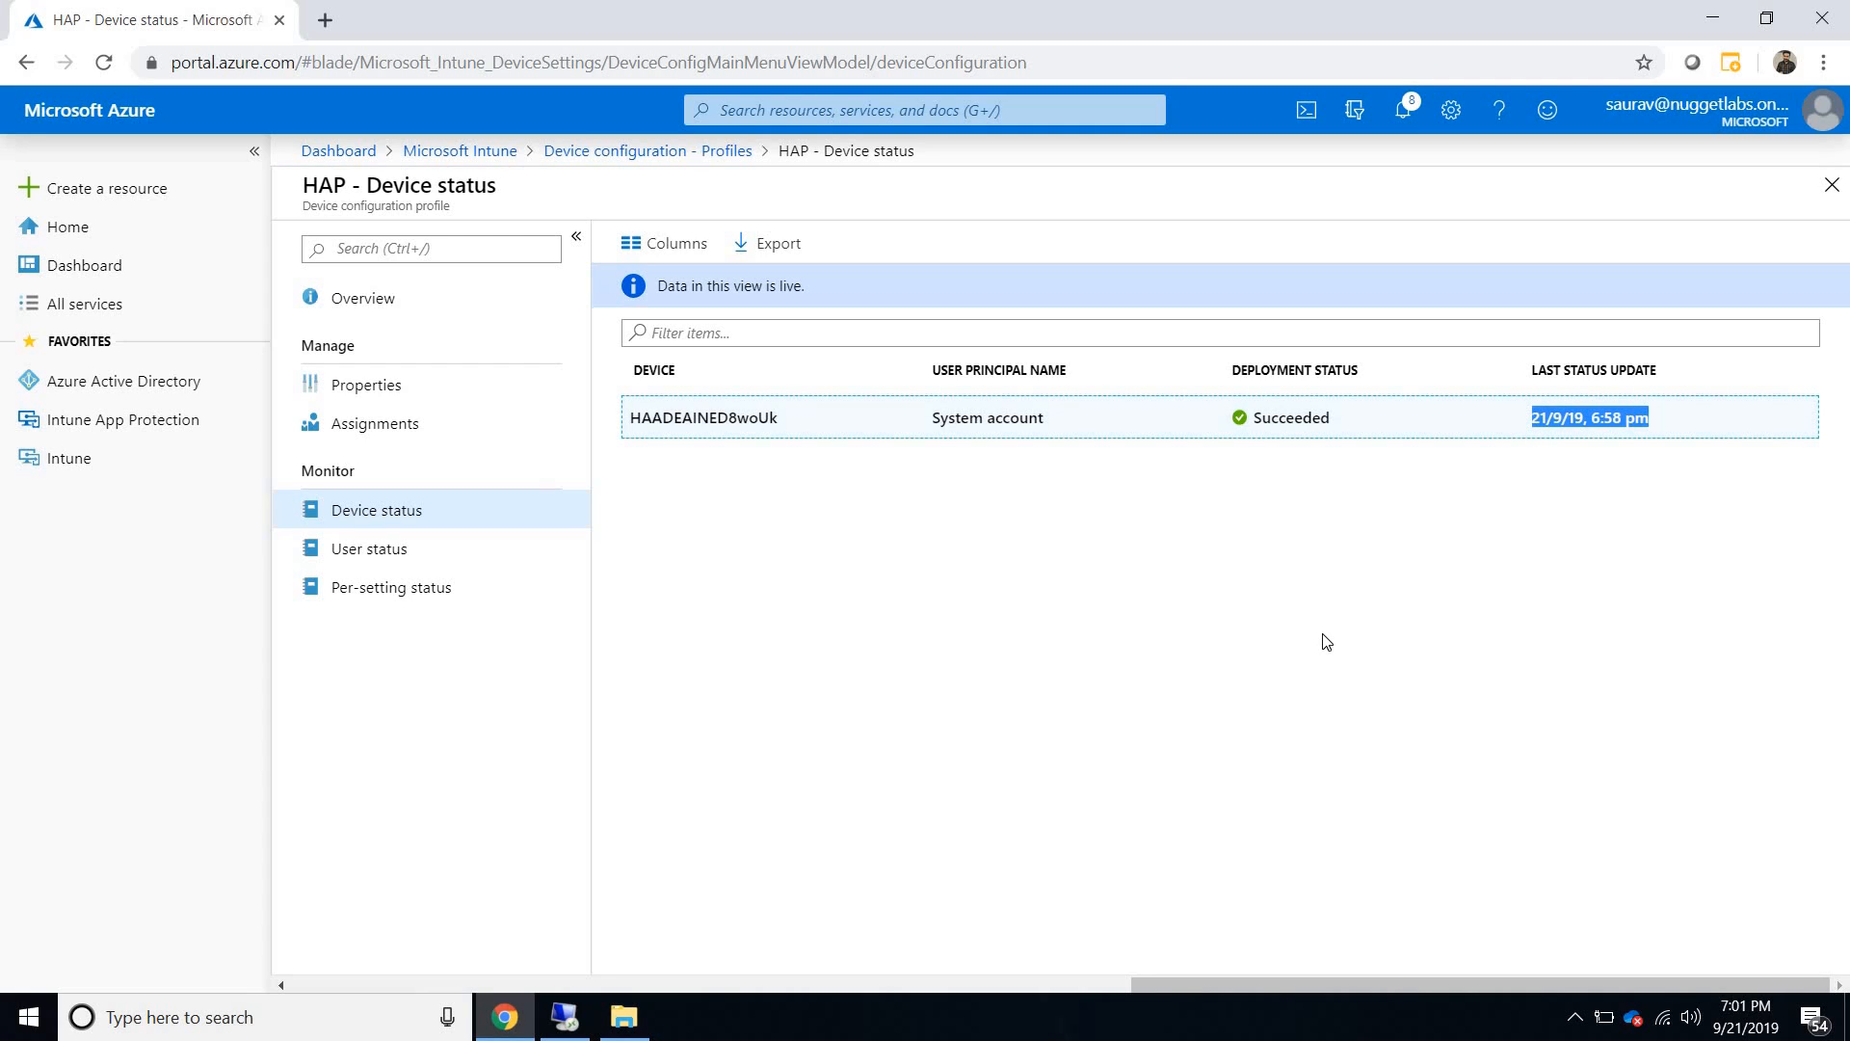
pyautogui.click(1327, 641)
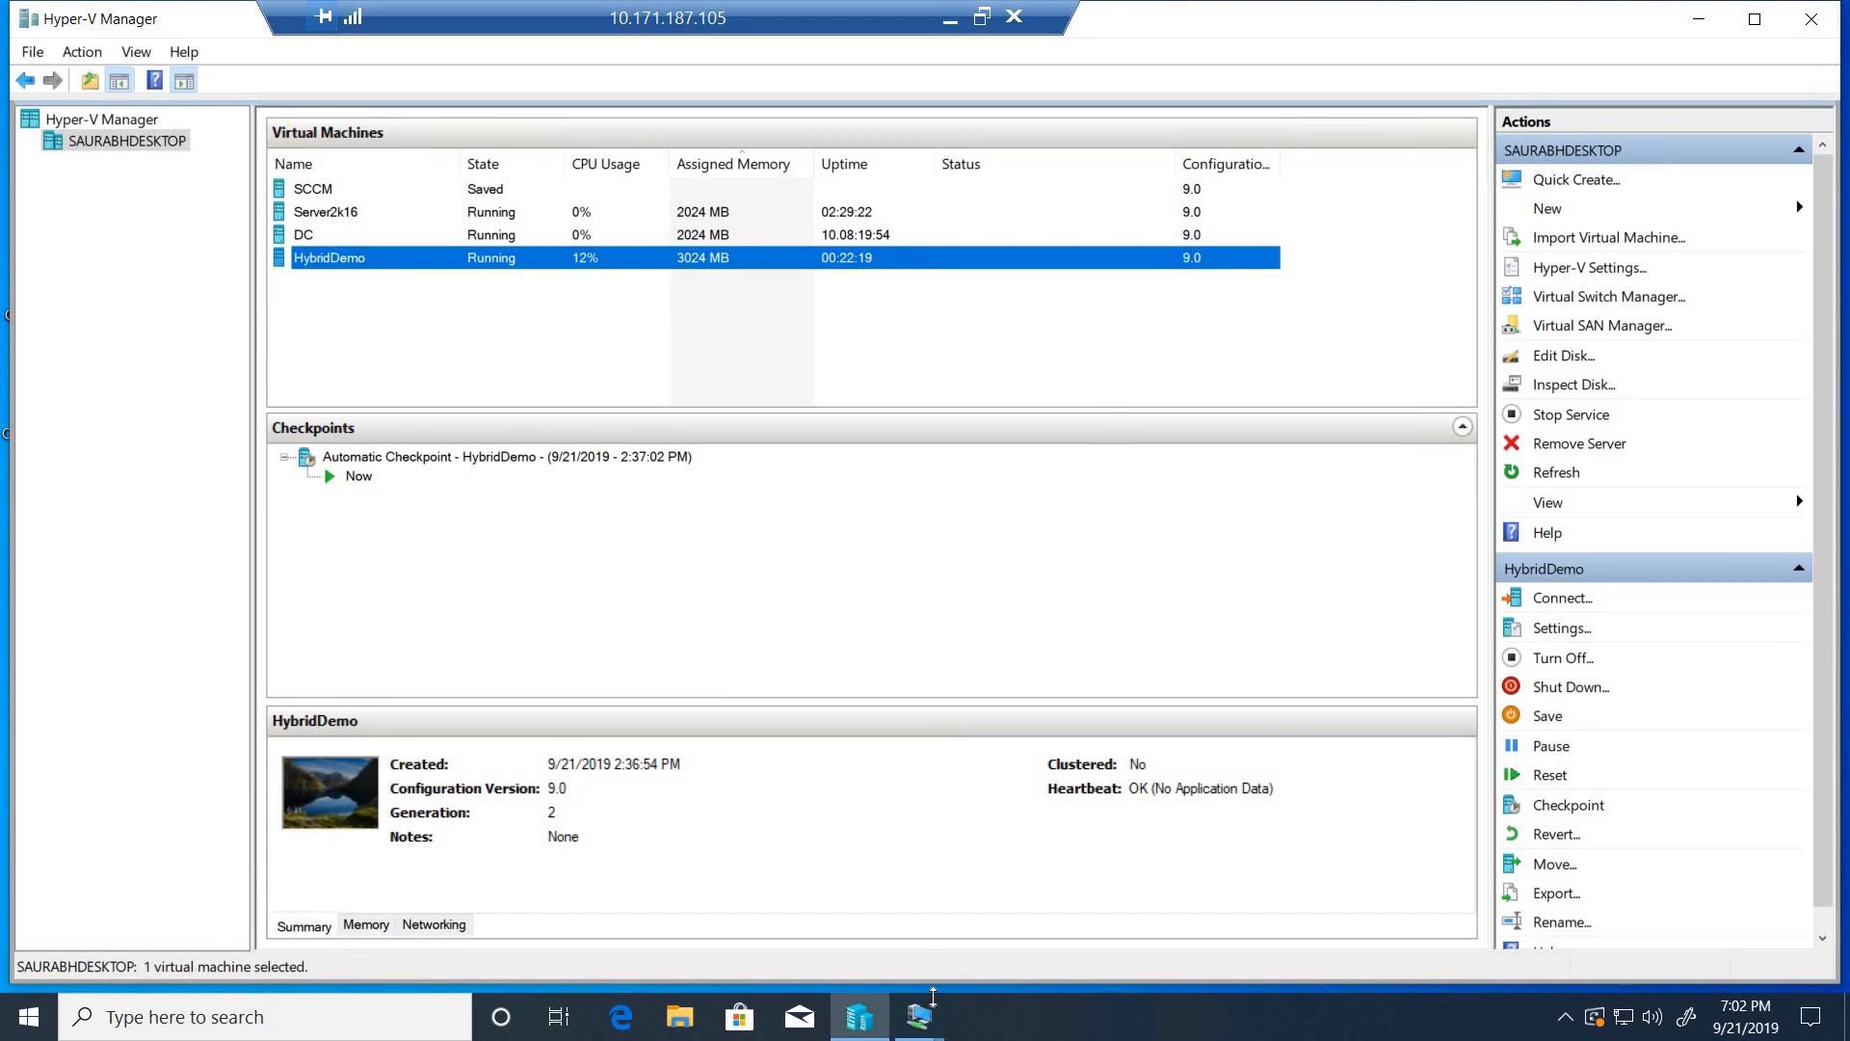
# - Switch to the Server2k16 virtual machine, launch Event Viewer with eventvwr, and open the ODJ Connector Service log under Applications and Services Logs
pyautogui.moveTo(932, 1019)
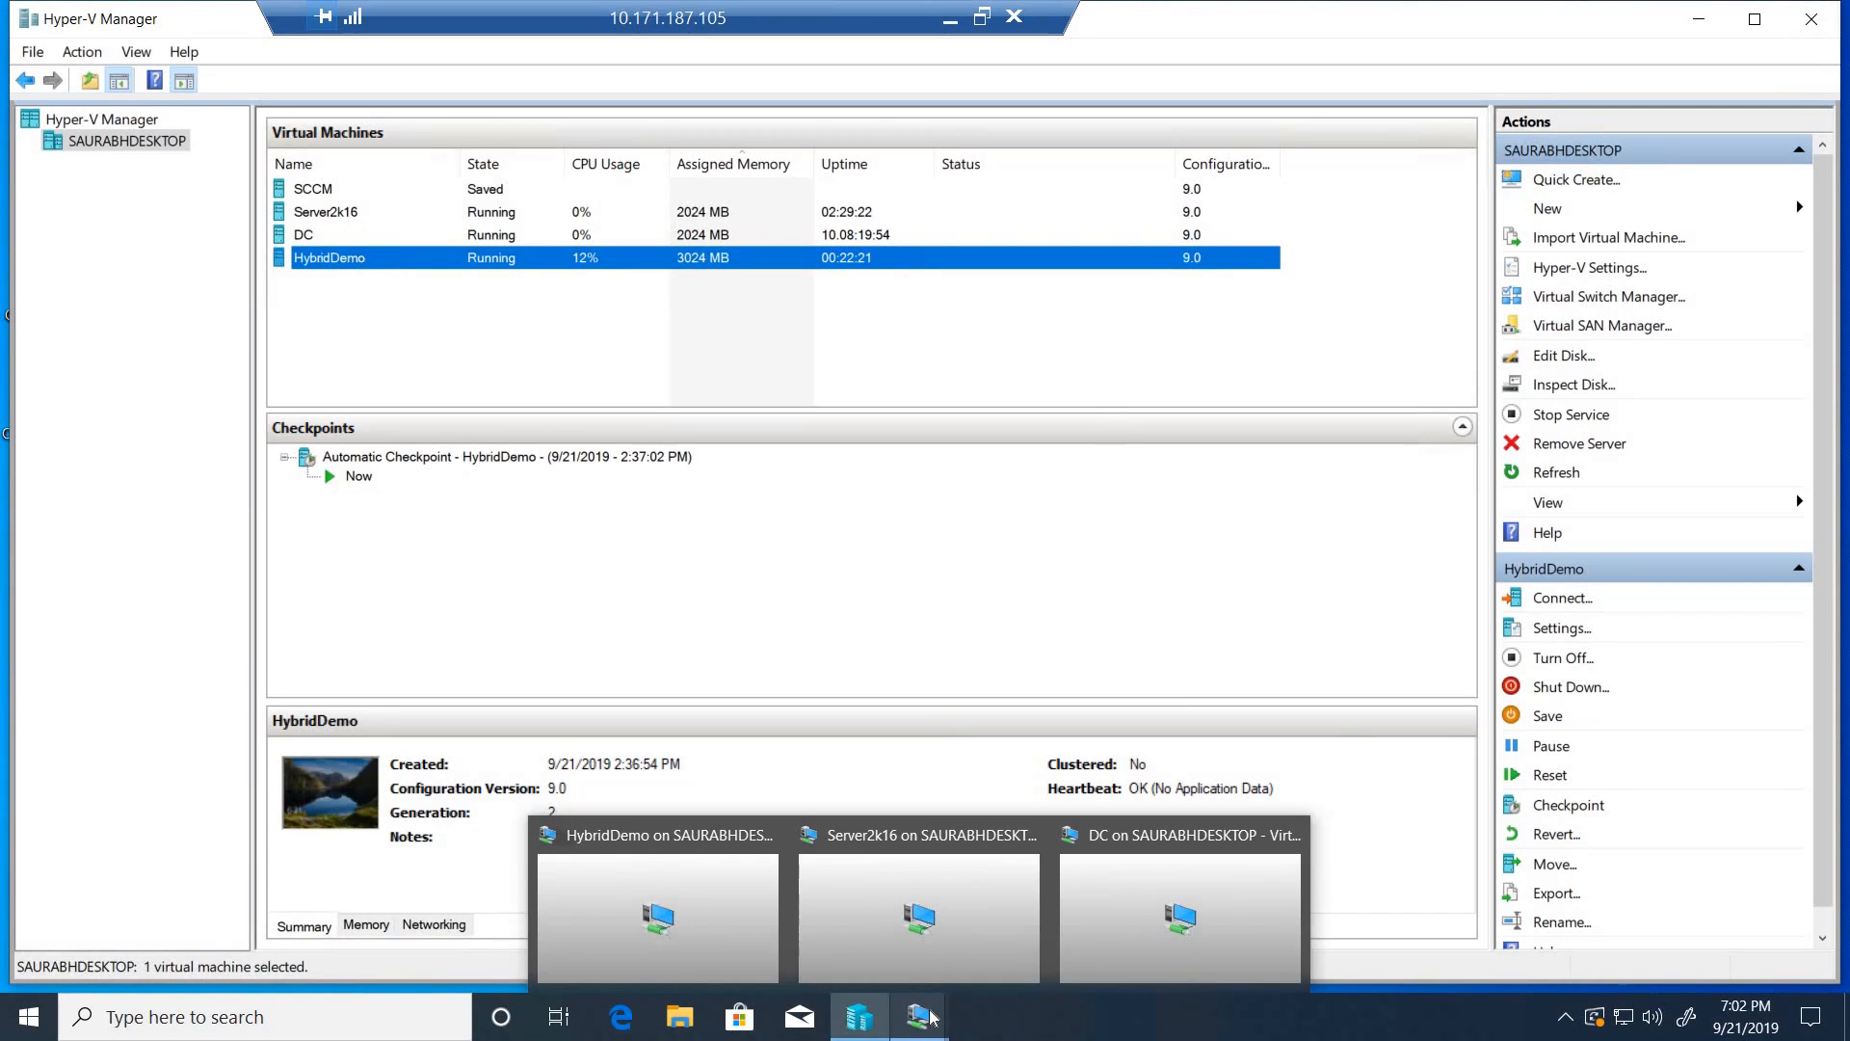
pyautogui.click(925, 935)
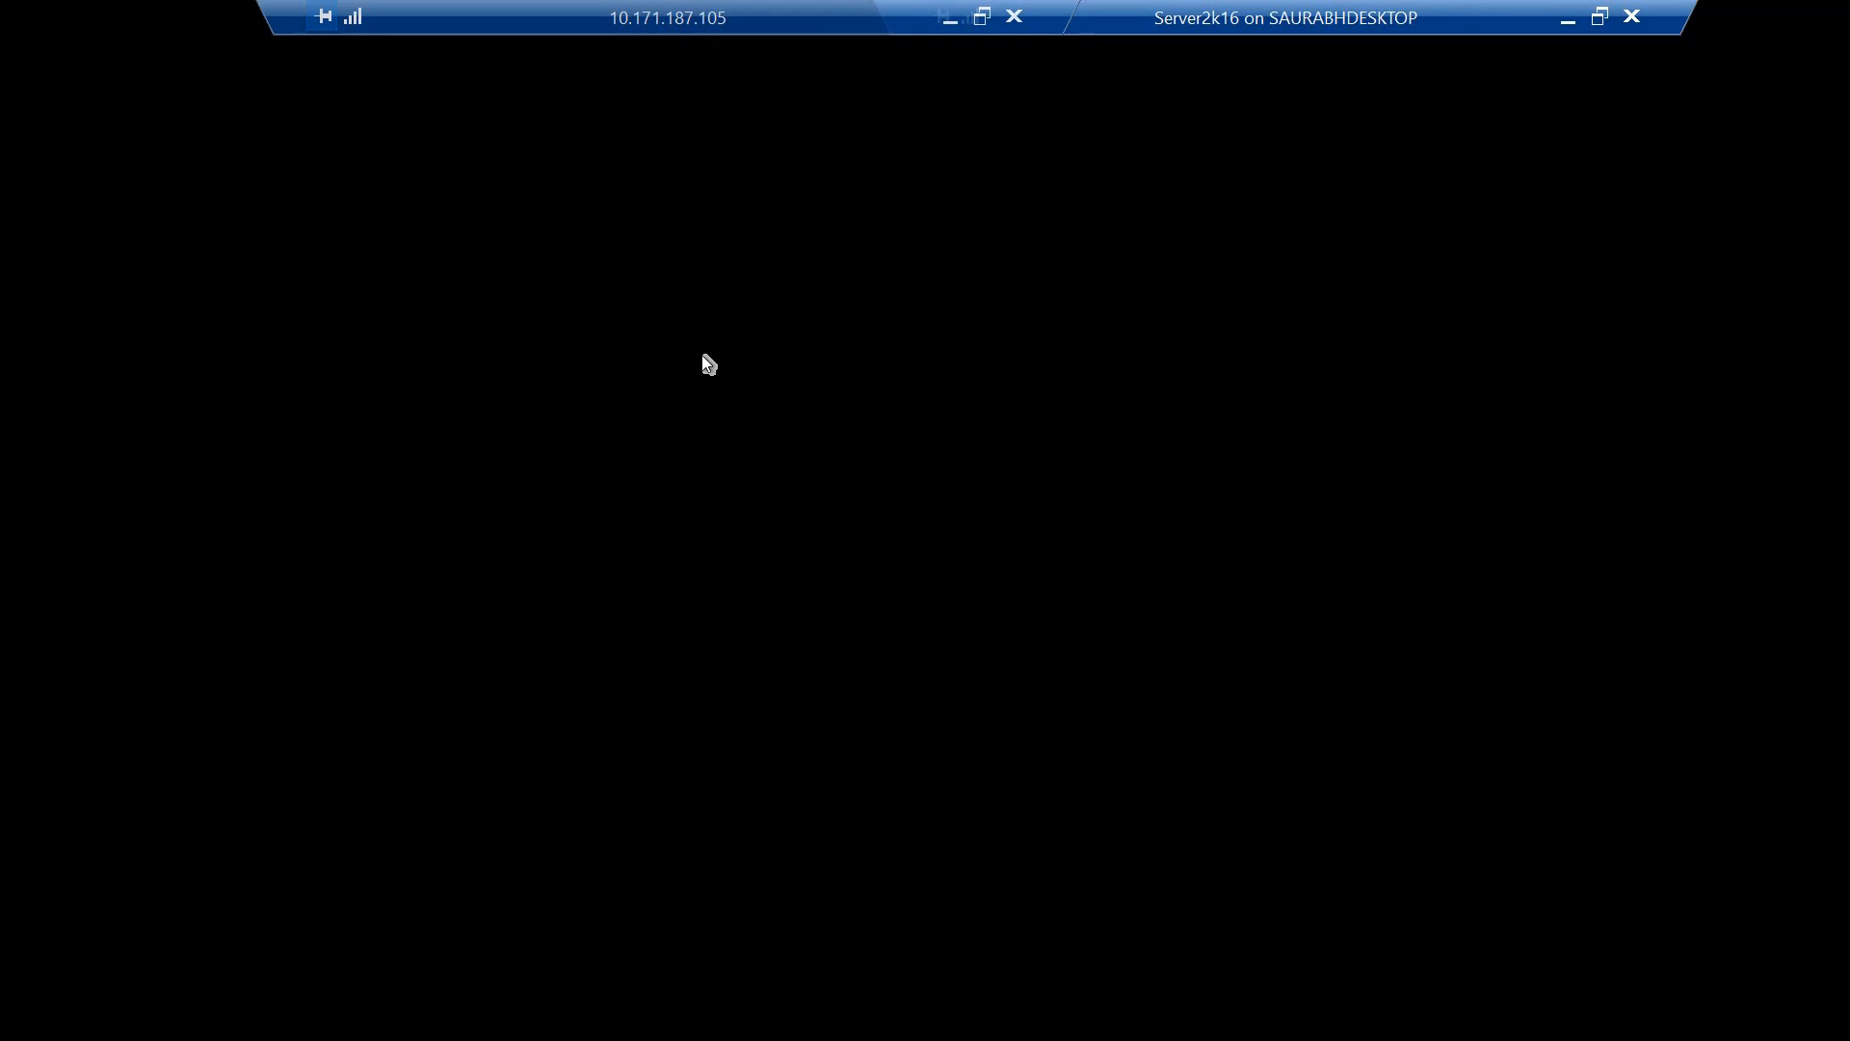
pyautogui.press('super+r')
pyautogui.write('eventvw')
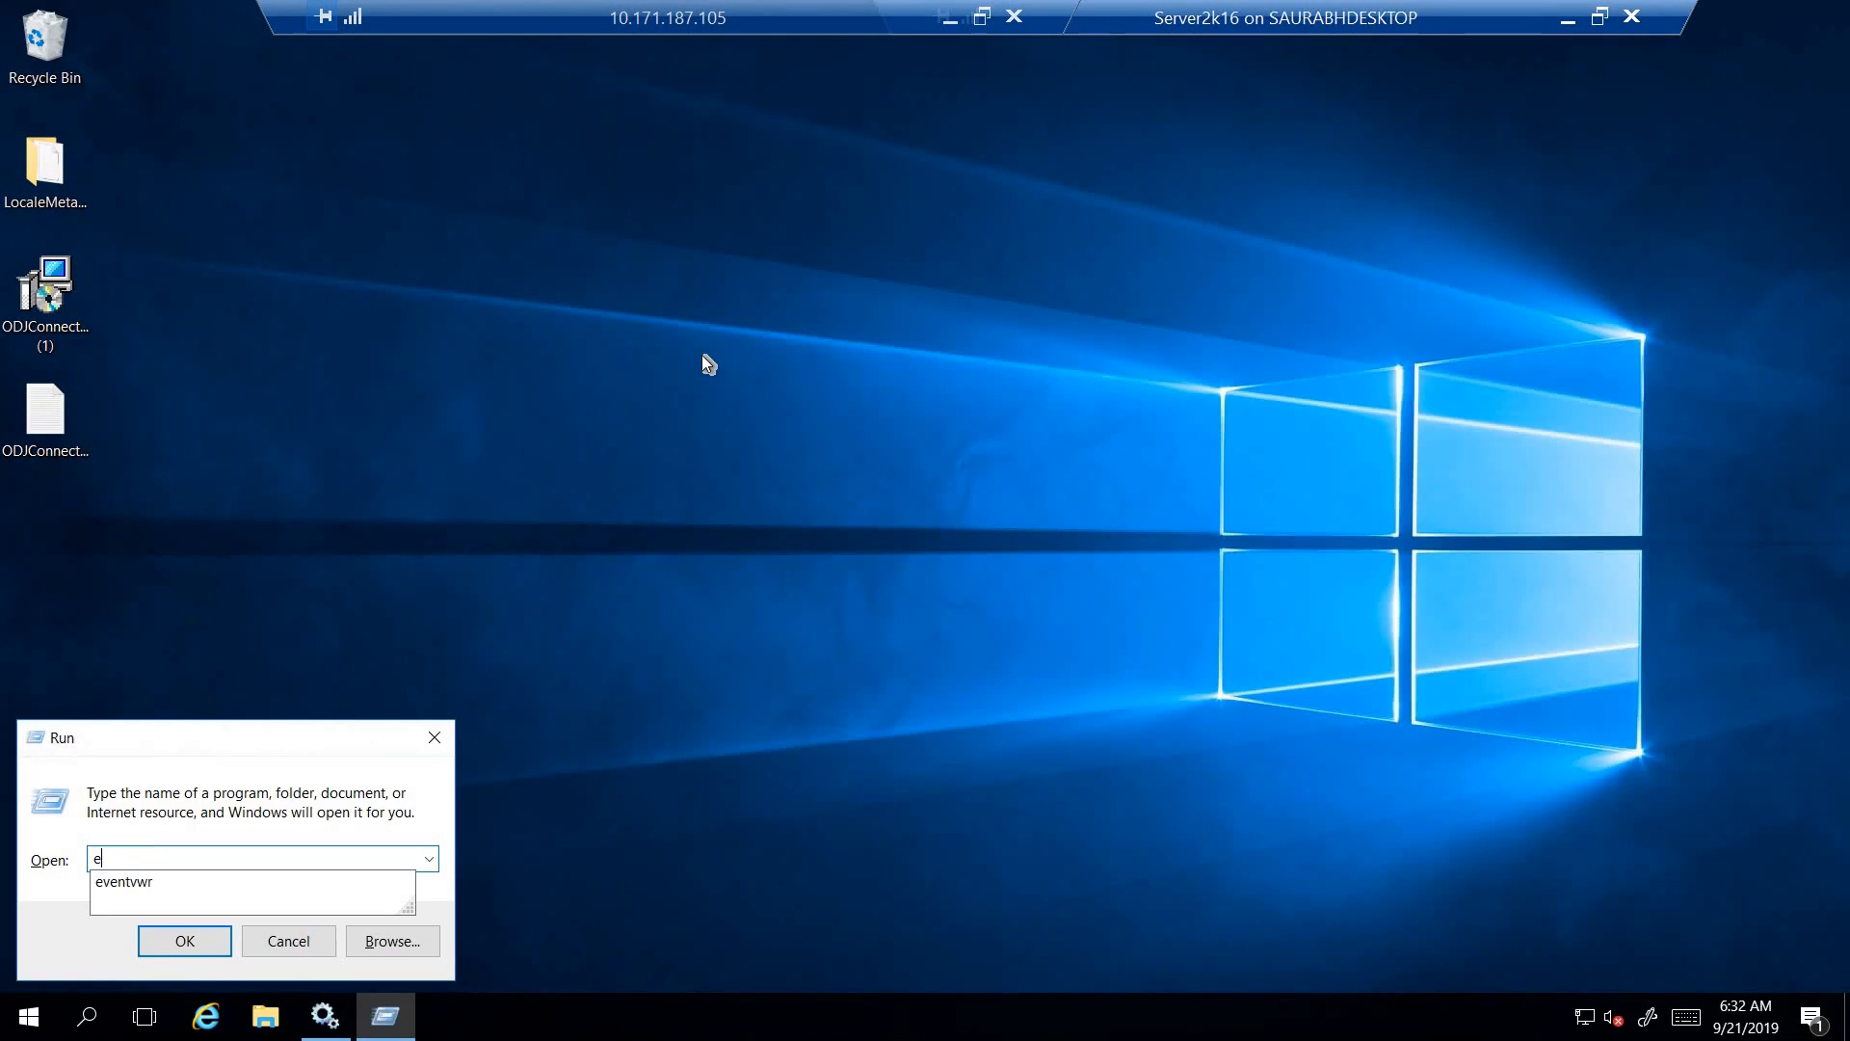
pyautogui.write('r')
pyautogui.press('Return')
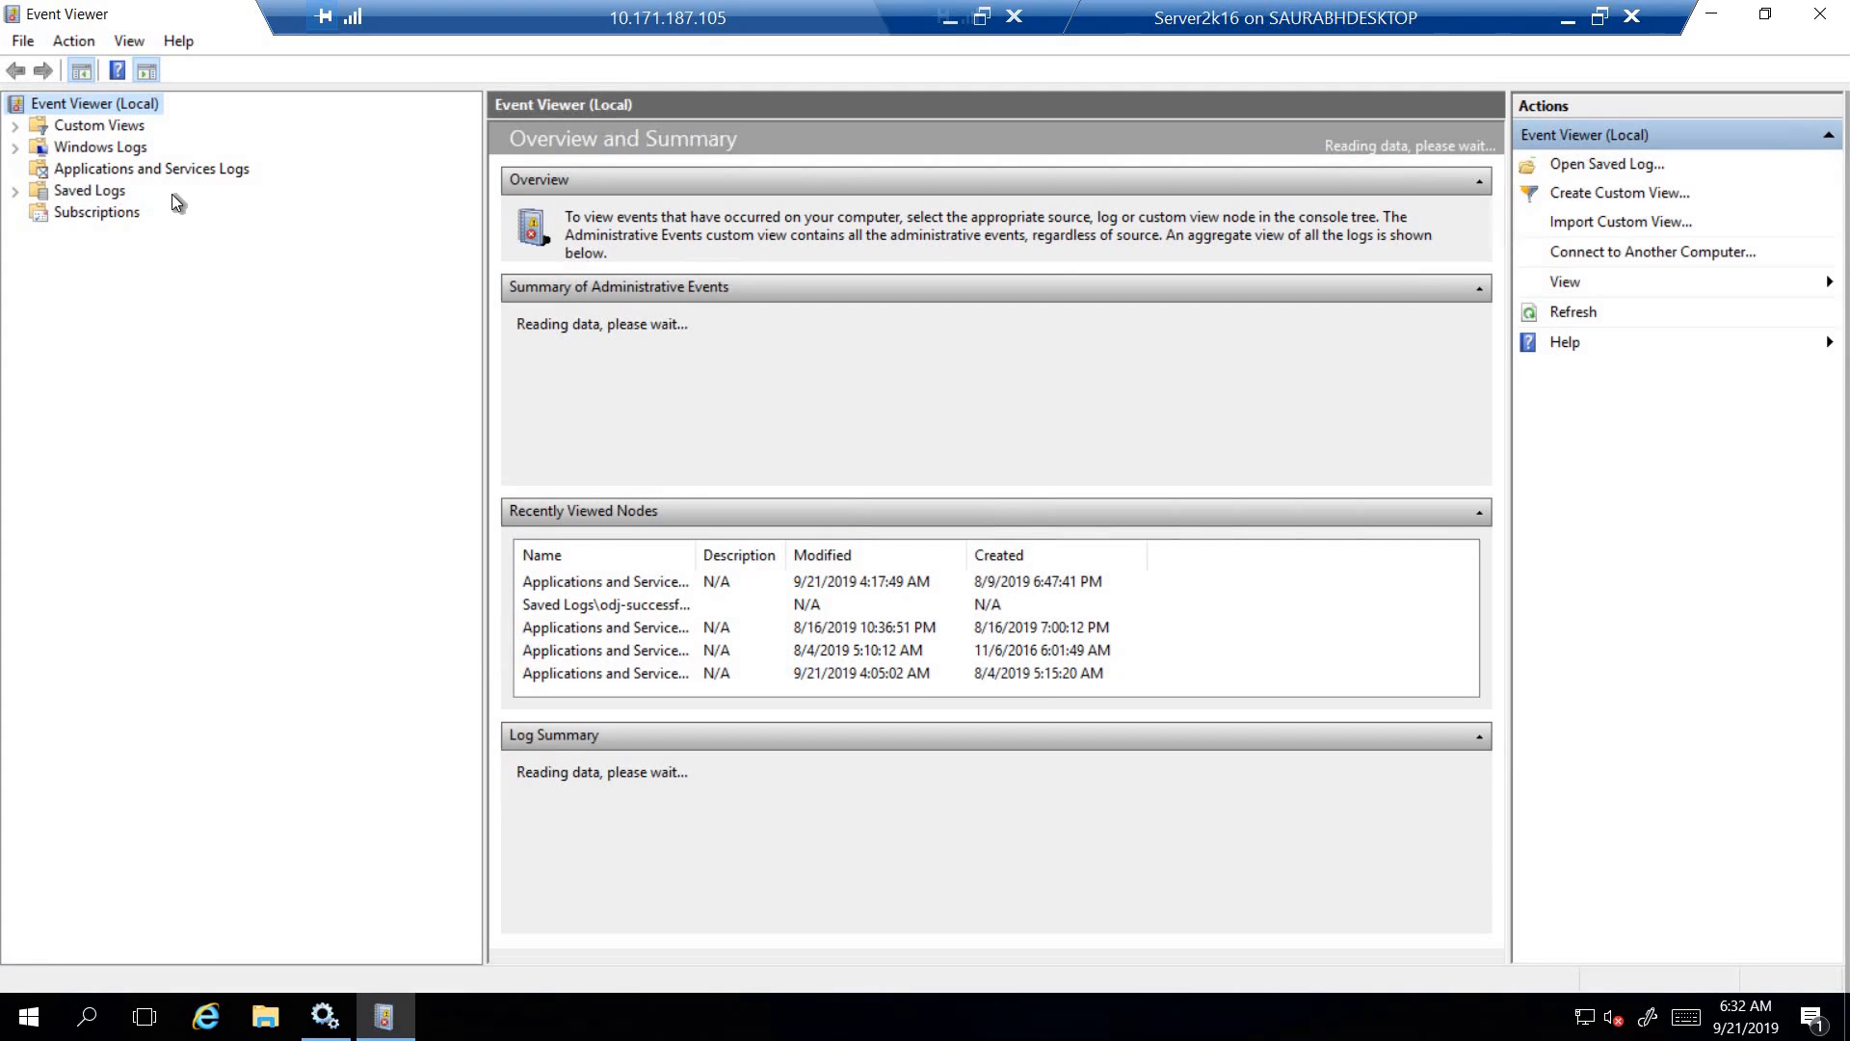
pyautogui.click(113, 300)
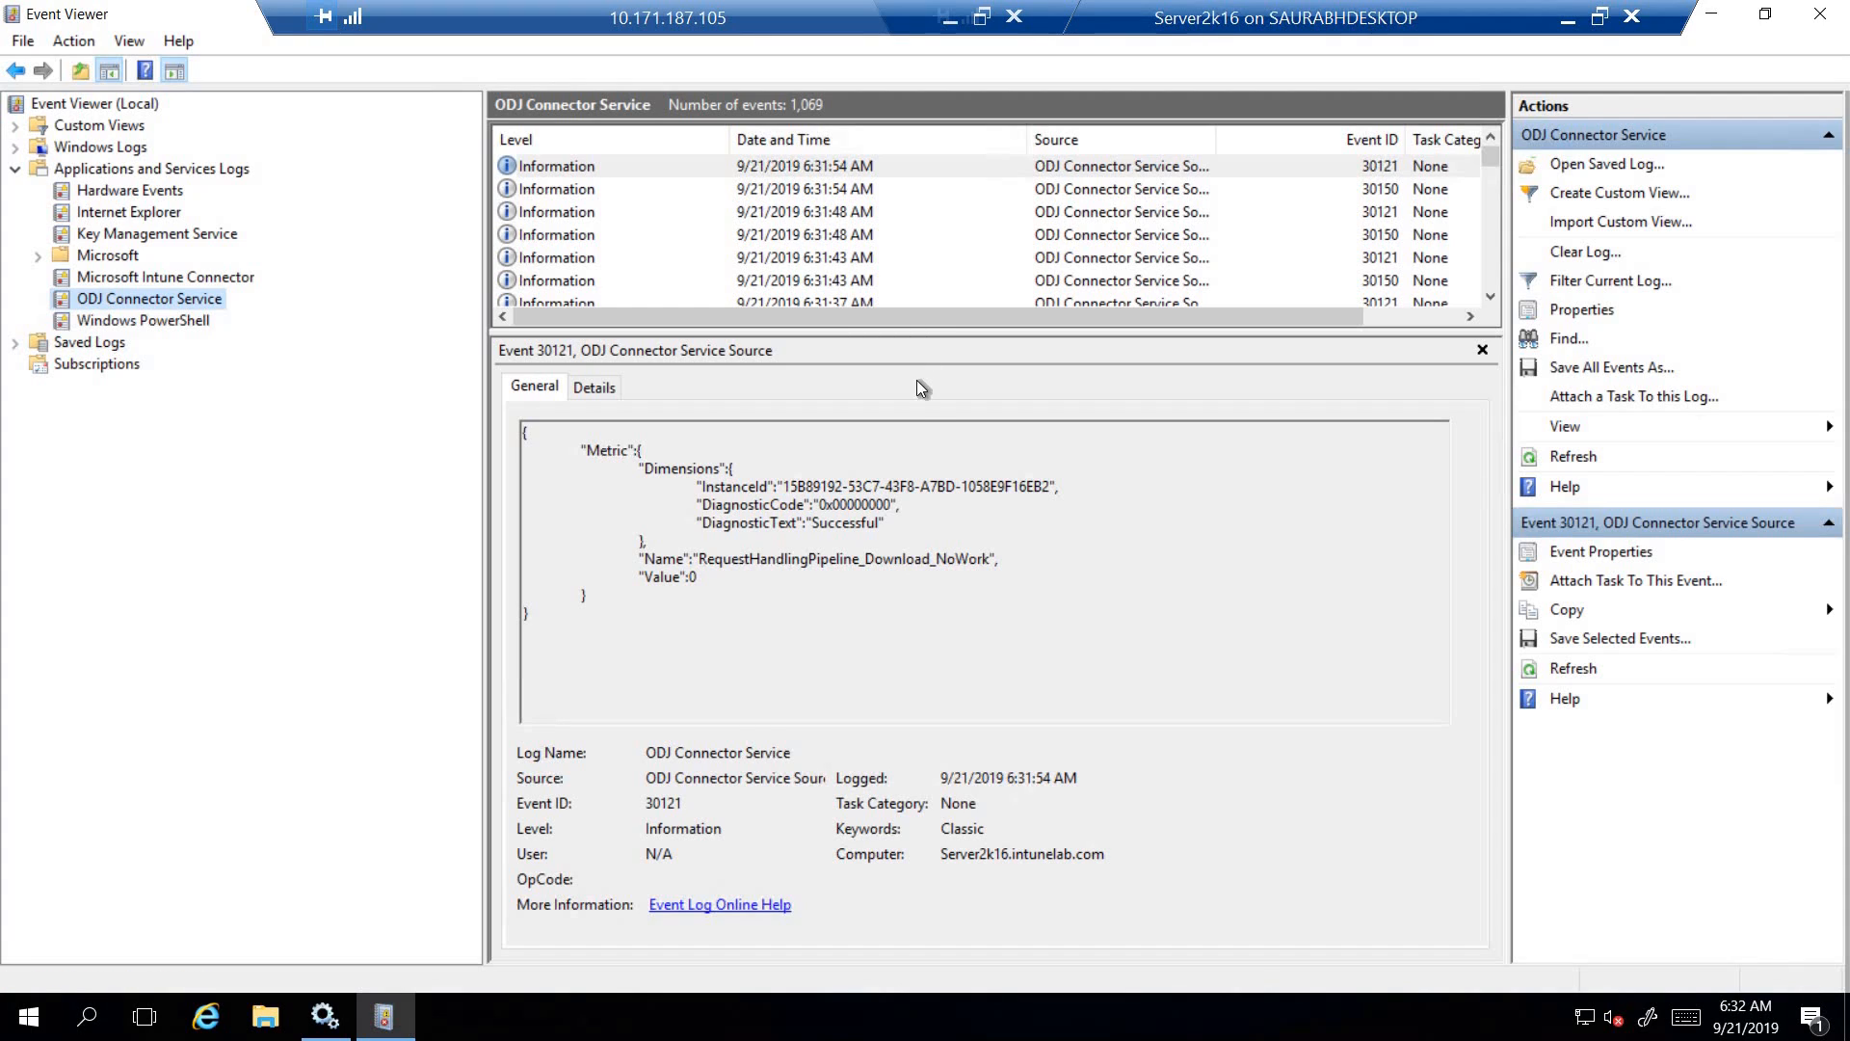
# - Enlarge the event list and examine successive ODJ Connector Service events and their general details
pyautogui.moveTo(917, 334); pyautogui.dragTo(917, 460)
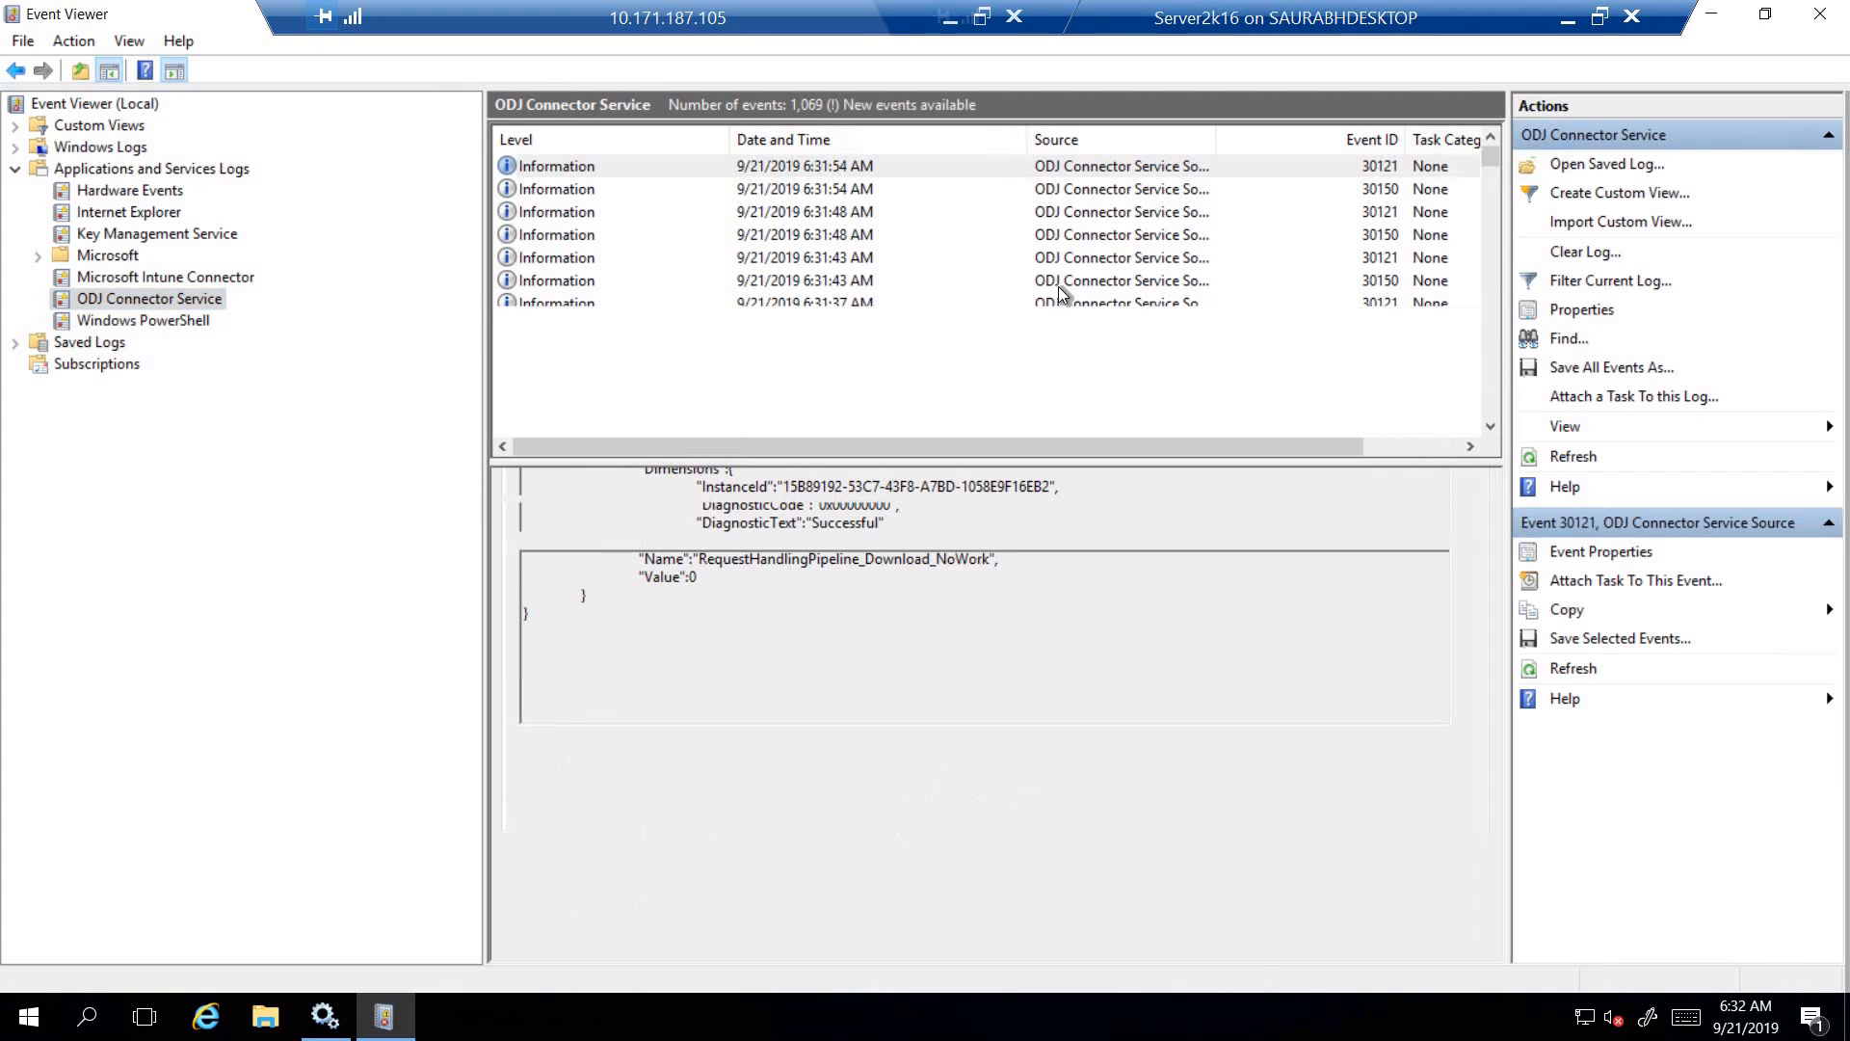
pyautogui.click(892, 190)
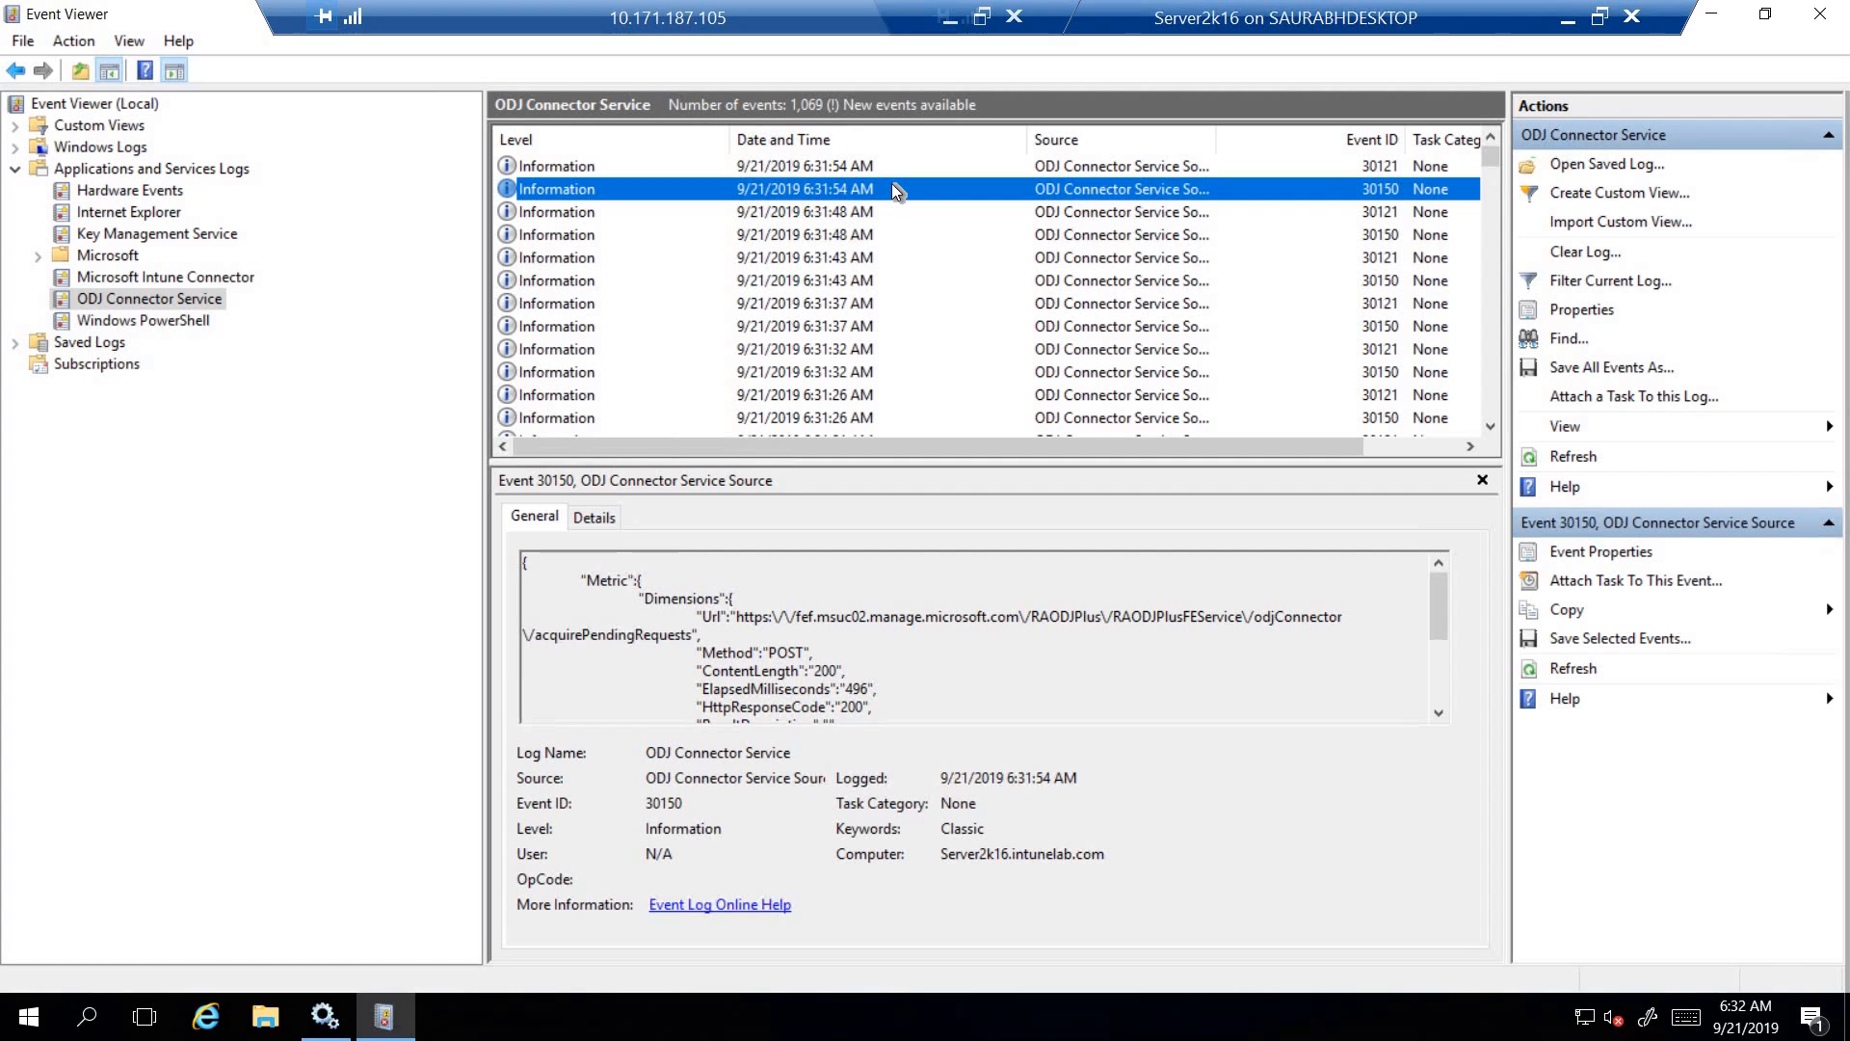
pyautogui.press('Down')
pyautogui.press('Down')
pyautogui.press('Down')
pyautogui.press('Down')
pyautogui.press('Down')
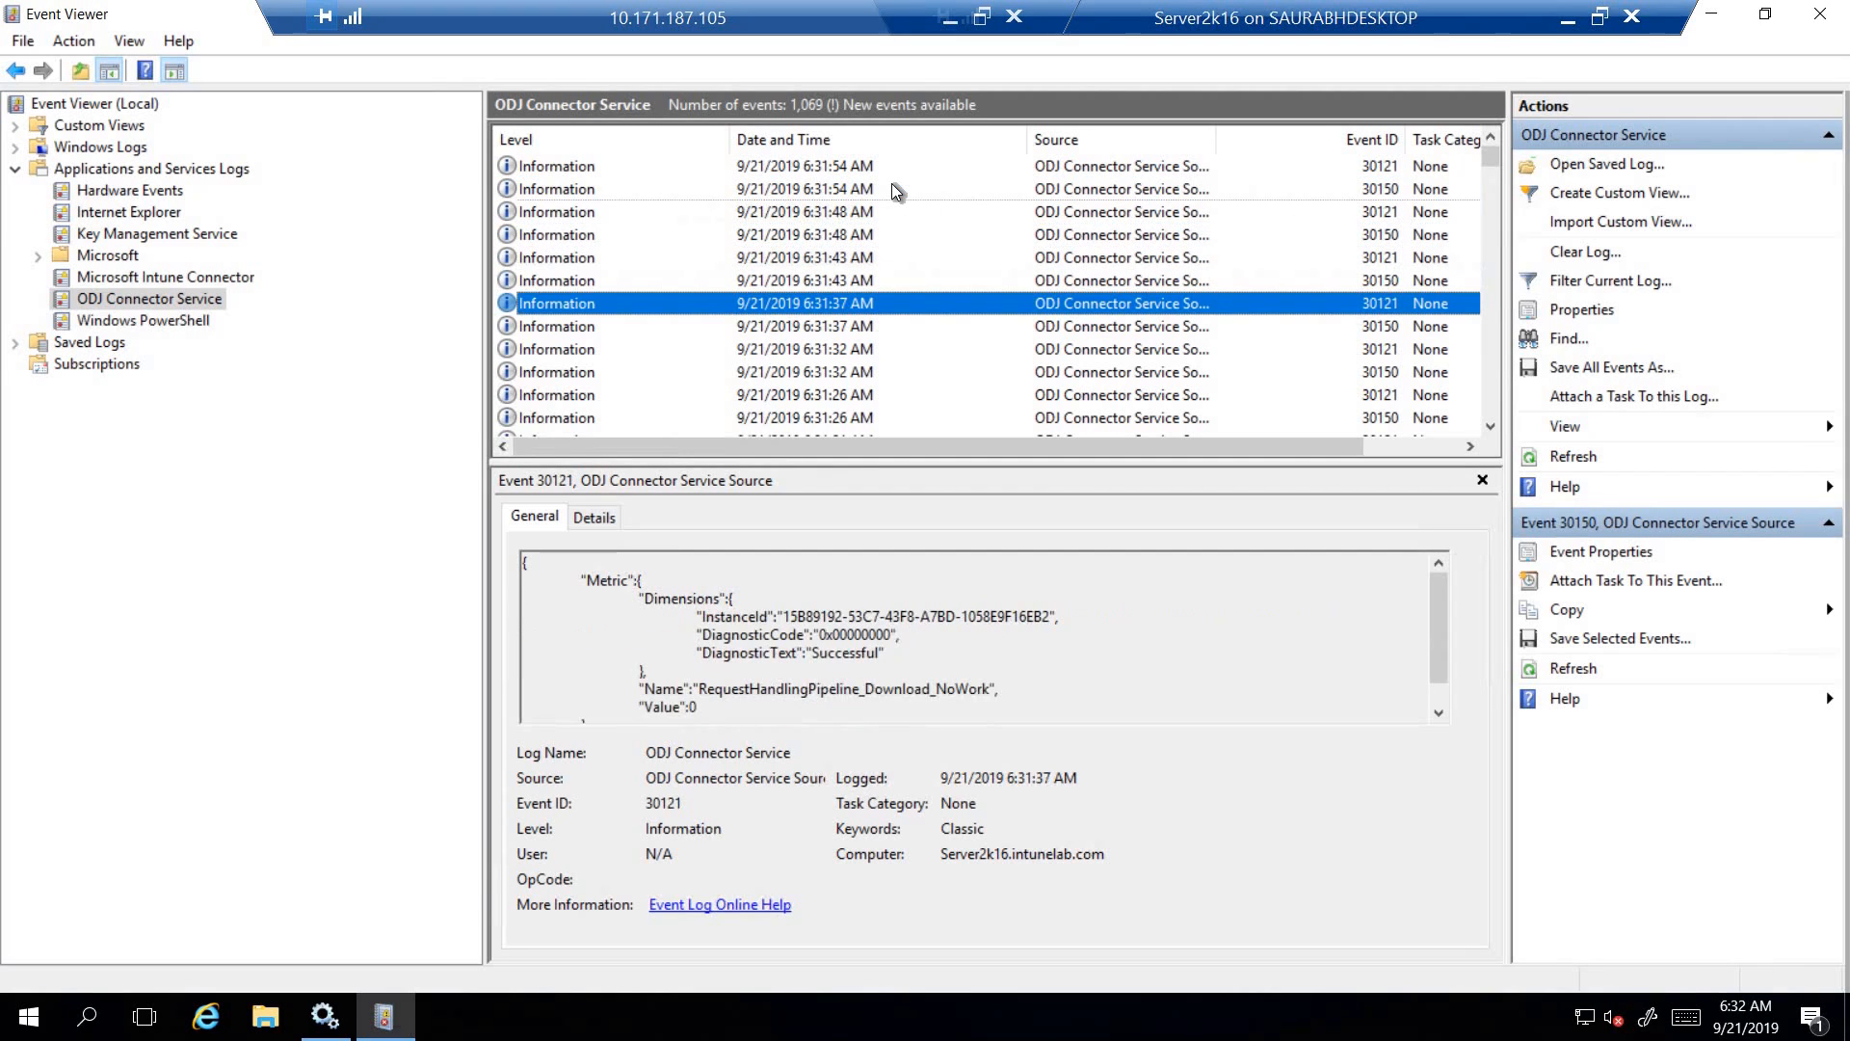
pyautogui.press('Down')
pyautogui.press('Down')
pyautogui.press('Down')
pyautogui.press('Down')
pyautogui.press('Down')
pyautogui.press('Down')
pyautogui.press('Down')
pyautogui.press('Down')
pyautogui.press('Down')
pyautogui.press('Down')
pyautogui.press('Down')
pyautogui.press('Down')
pyautogui.press('Down')
pyautogui.press('Down')
pyautogui.press('Down')
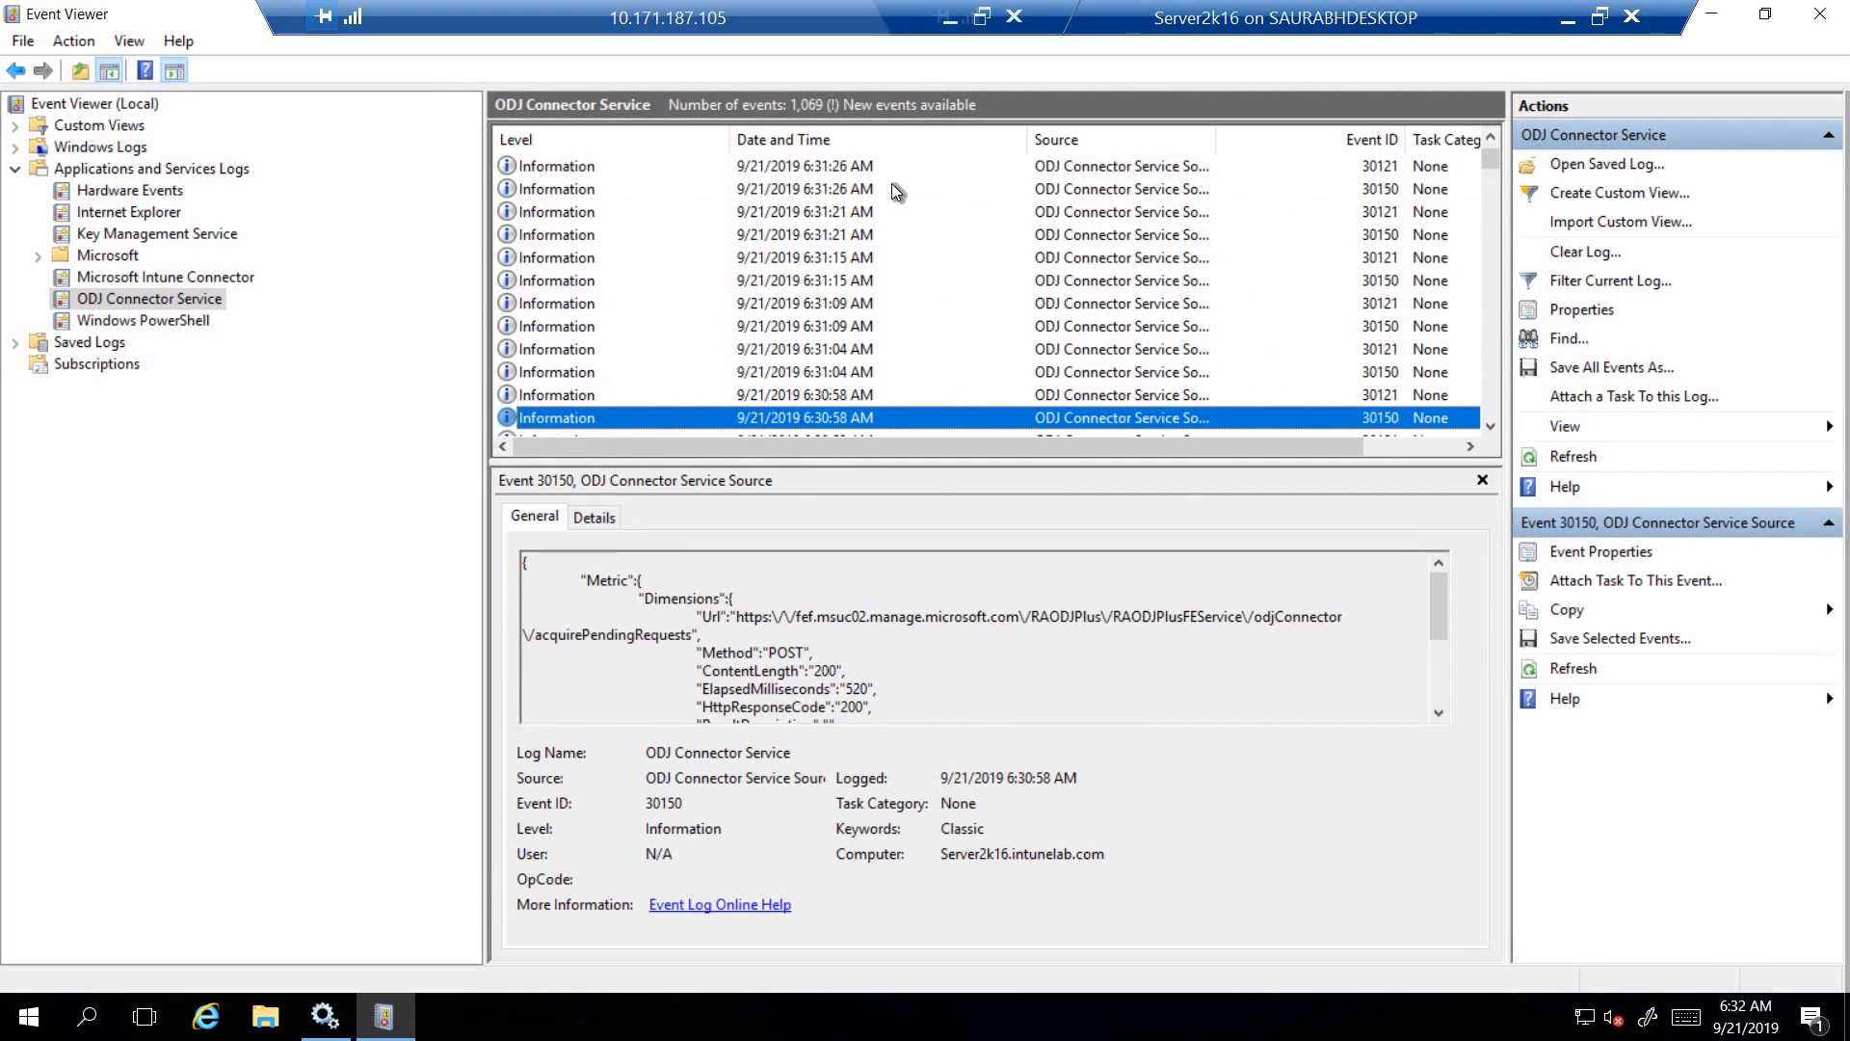
pyautogui.press('Down')
pyautogui.press('Down')
pyautogui.press('Down')
pyautogui.press('Down')
pyautogui.press('Down')
pyautogui.press('Down')
pyautogui.press('Down')
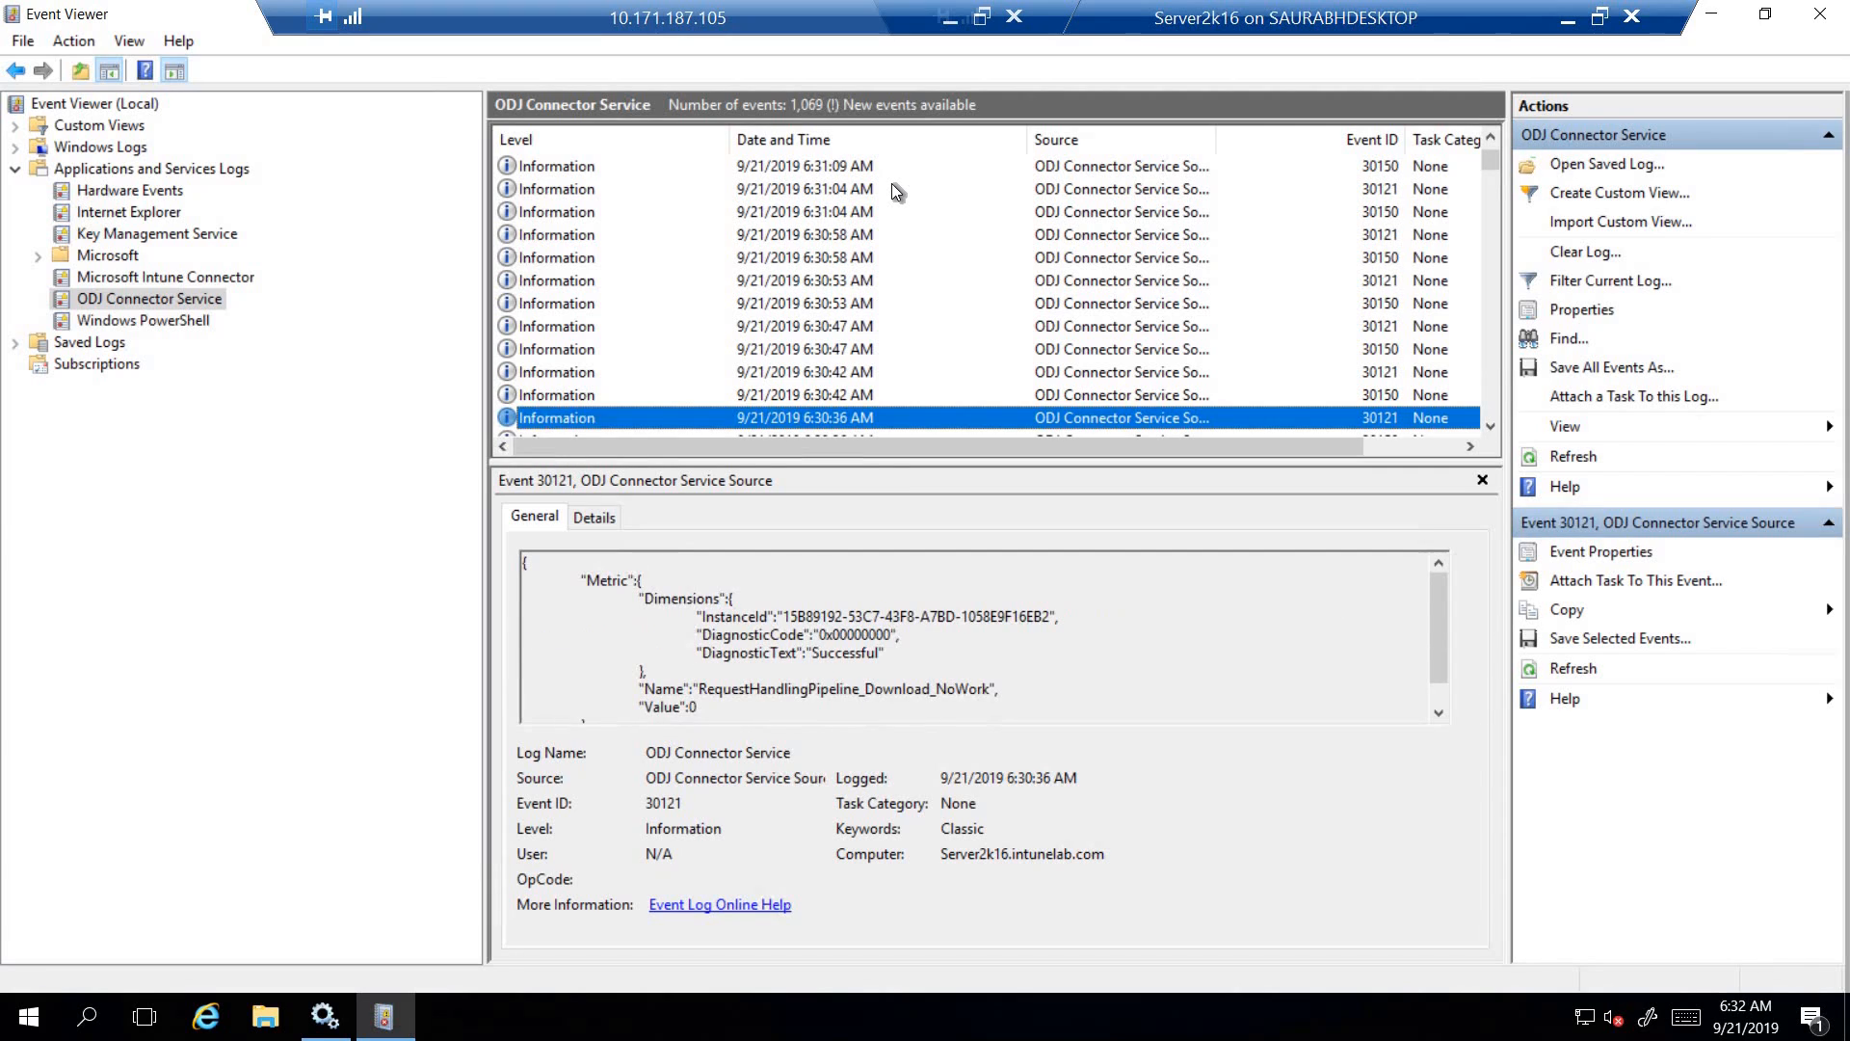
pyautogui.press('Down')
pyautogui.press('Down')
pyautogui.press('Down')
pyautogui.press('Down')
pyautogui.press('Down')
pyautogui.press('Down')
pyautogui.press('Down')
pyautogui.press('Down')
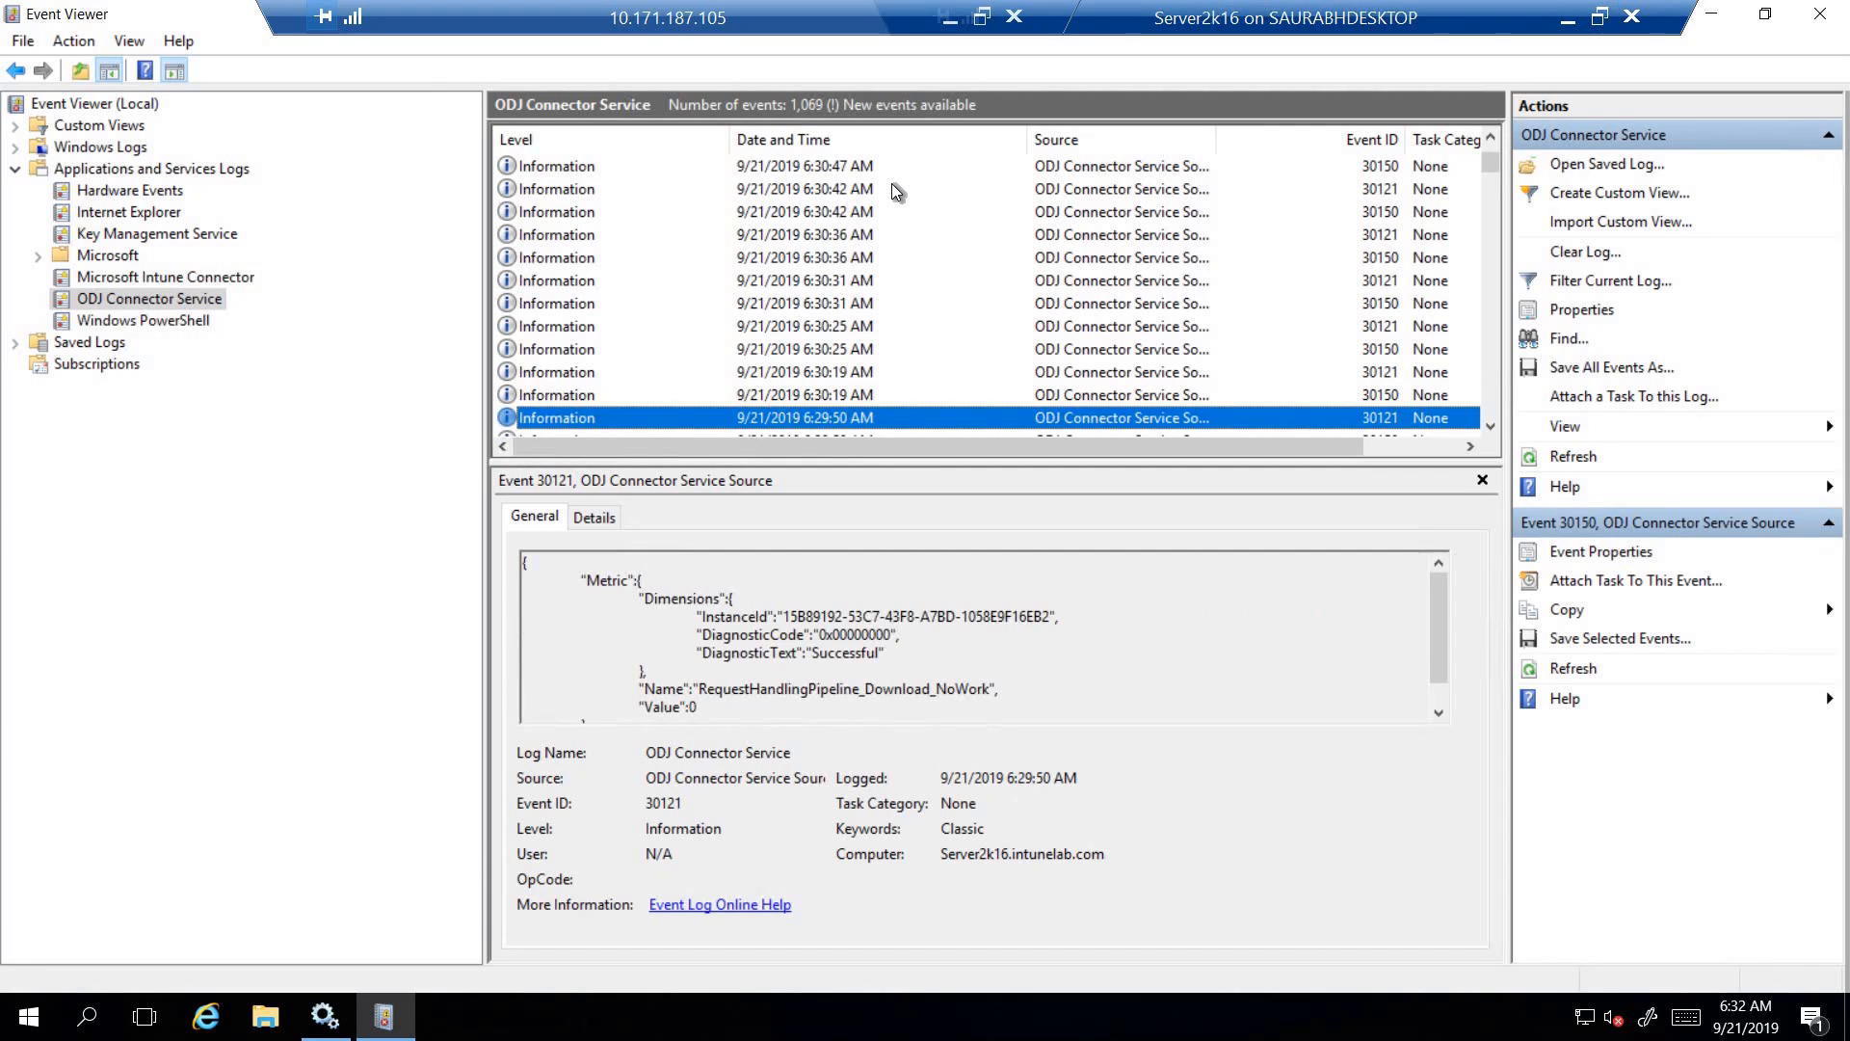
pyautogui.press('Down')
pyautogui.press('Down')
pyautogui.press('Down')
pyautogui.press('Down')
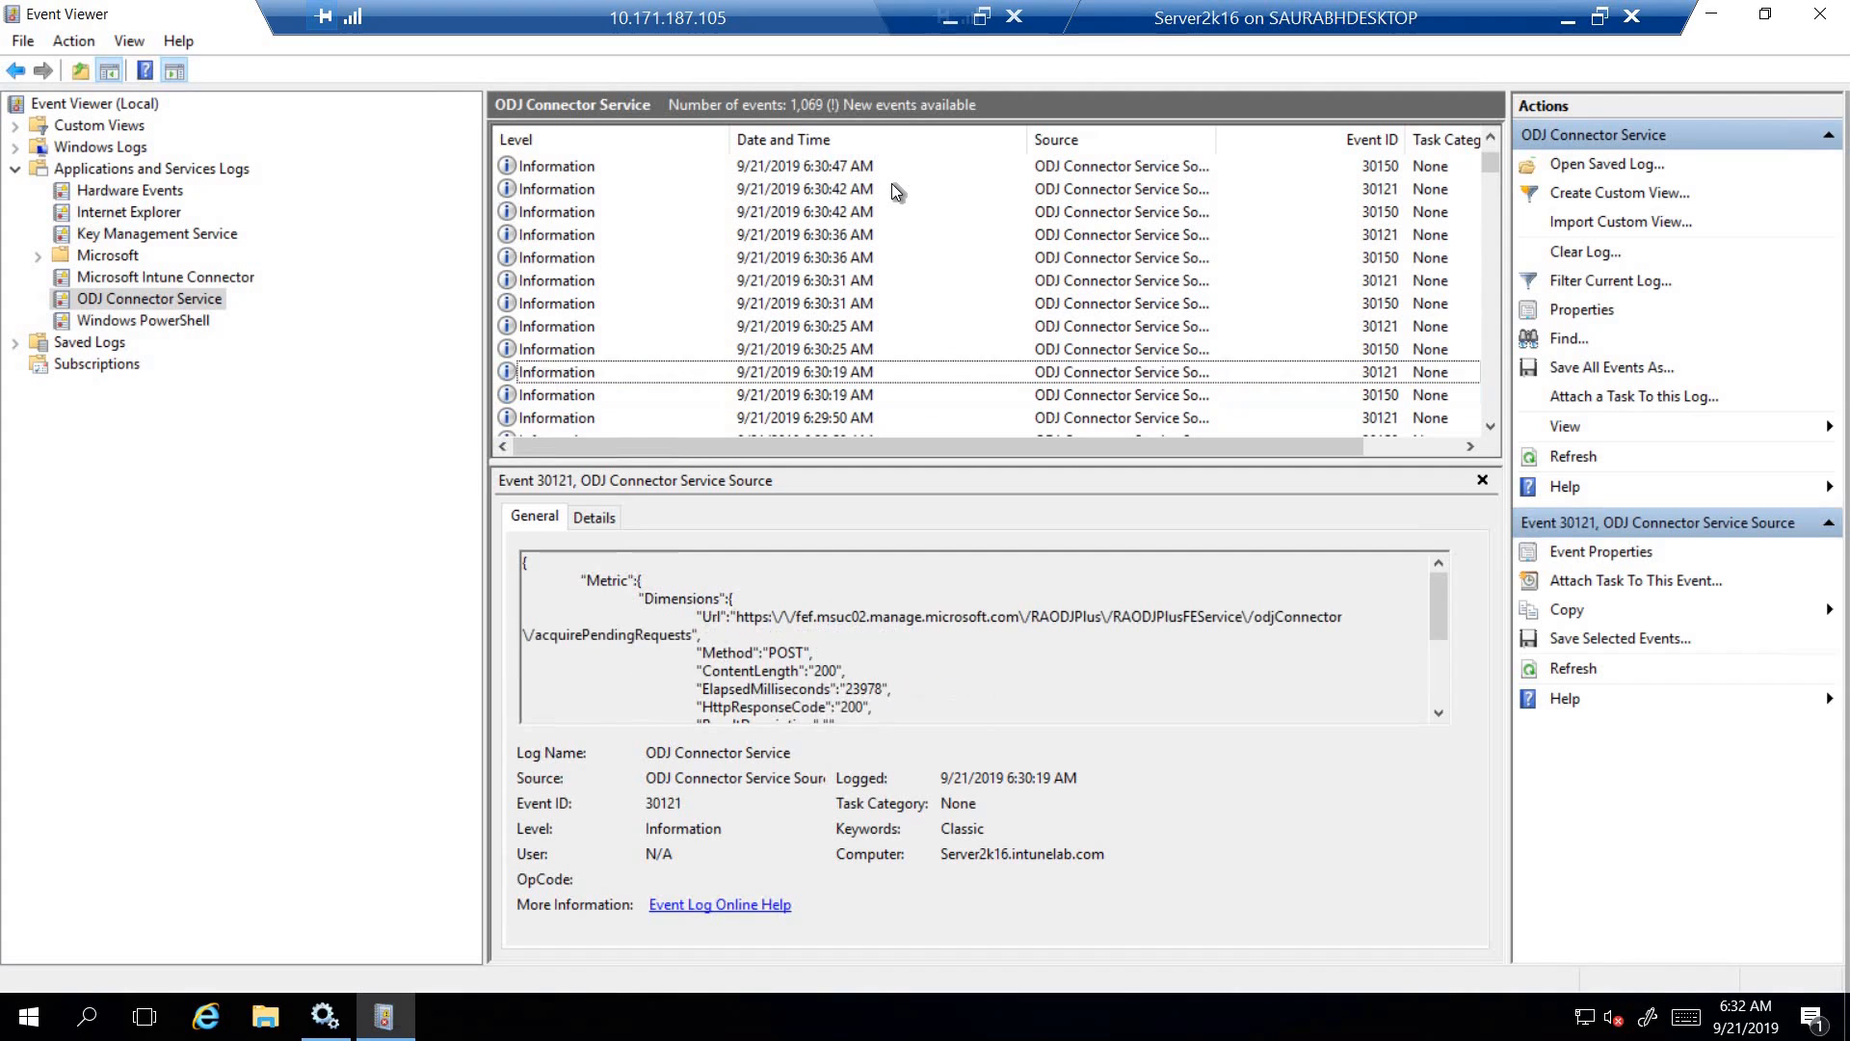
pyautogui.press('Down')
pyautogui.press('Down')
pyautogui.press('Down')
pyautogui.press('Down')
pyautogui.press('Down')
pyautogui.press('Down')
pyautogui.press('Down')
pyautogui.press('Down')
pyautogui.press('Down')
pyautogui.press('Down')
pyautogui.press('Down')
pyautogui.press('Down')
pyautogui.press('Down')
pyautogui.press('Down')
pyautogui.press('Down')
pyautogui.press('Down')
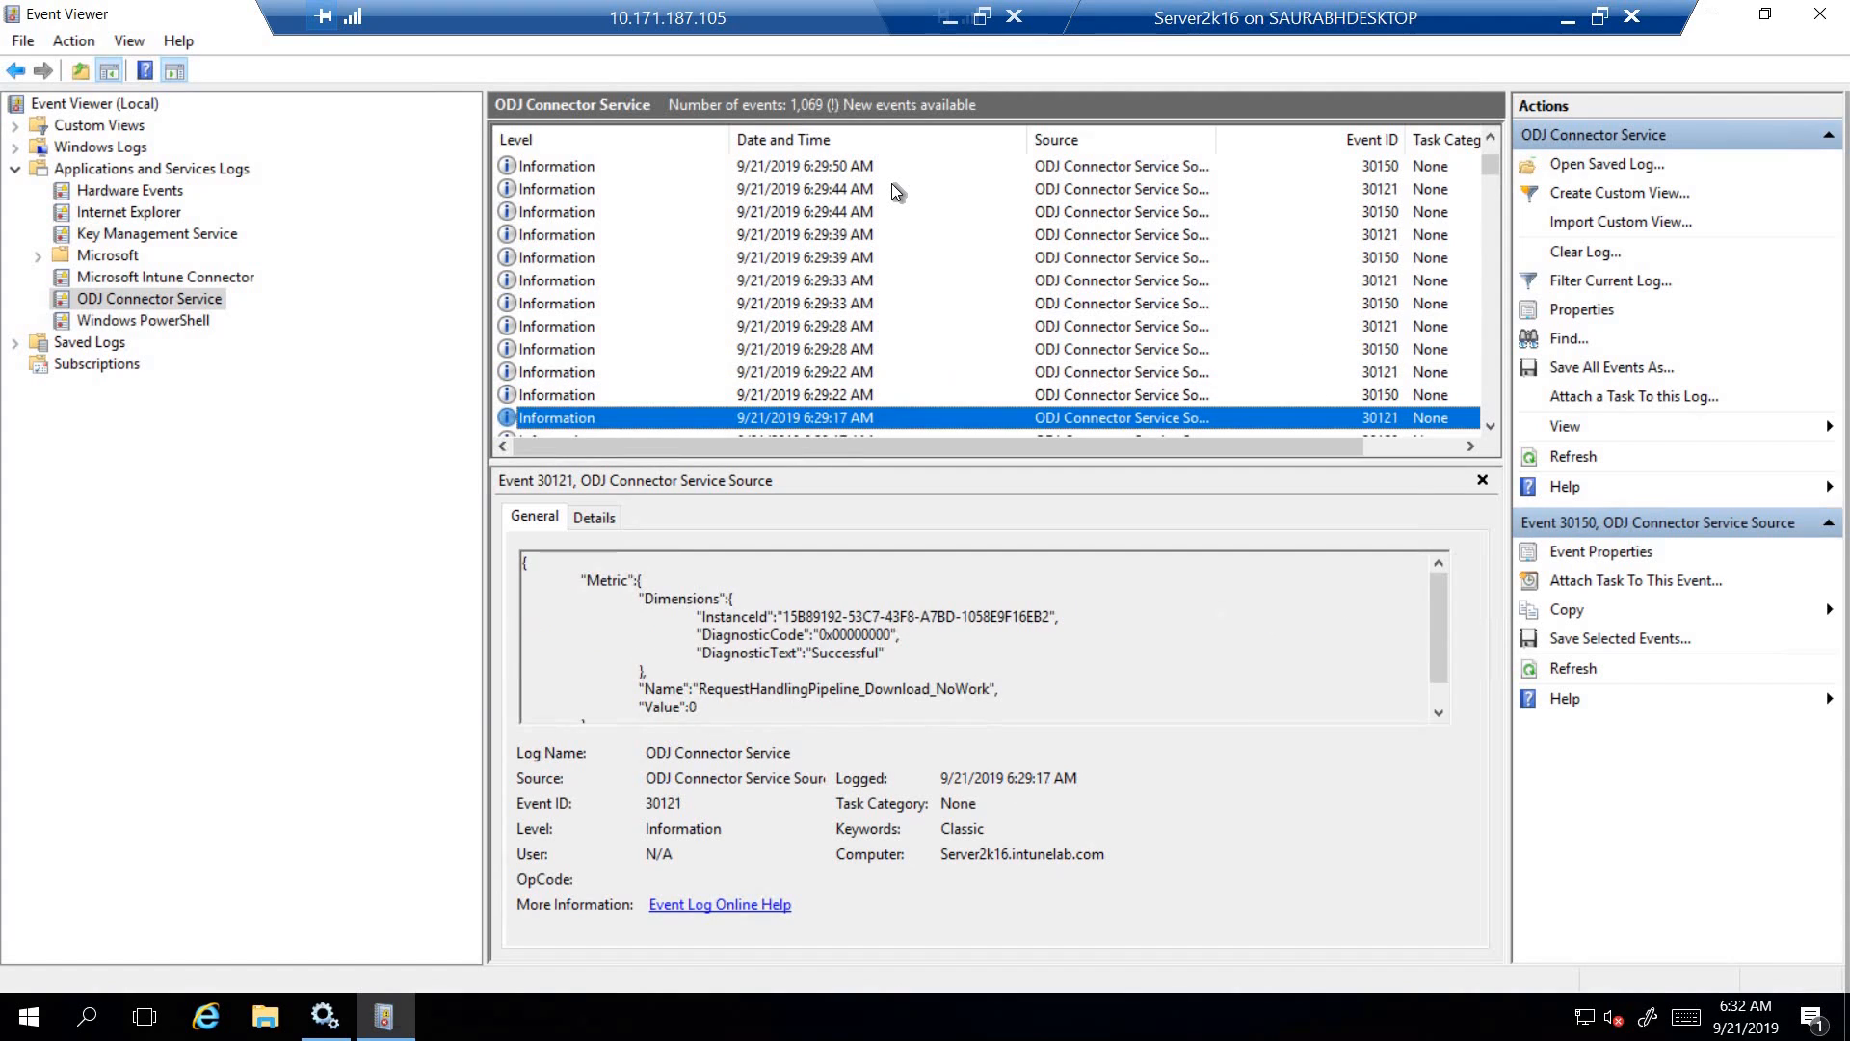
pyautogui.press('Down')
pyautogui.press('Down')
pyautogui.press('Down')
pyautogui.press('Down')
pyautogui.press('Down')
pyautogui.press('Down')
pyautogui.press('Down')
pyautogui.press('Down')
pyautogui.press('Down')
pyautogui.press('Down')
pyautogui.press('Down')
pyautogui.press('Down')
pyautogui.press('Down')
pyautogui.press('Down')
pyautogui.press('Down')
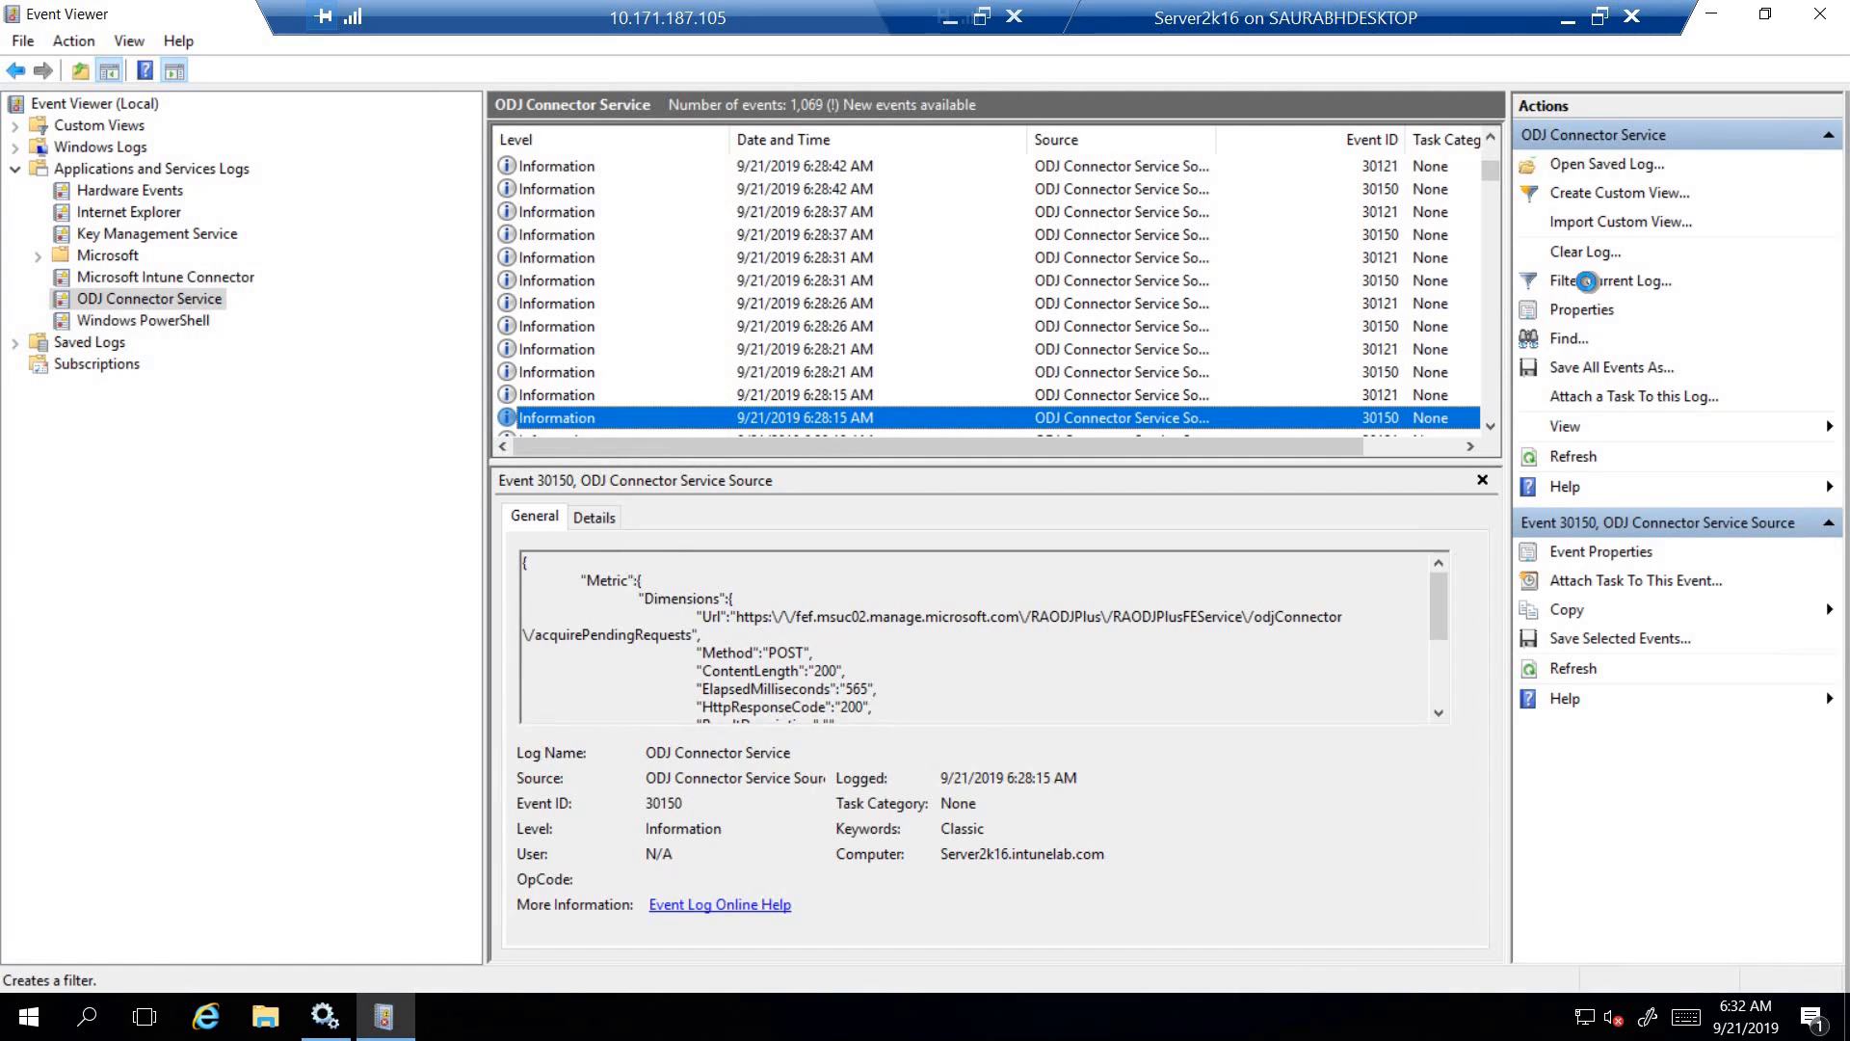
# - Filter the ODJ Connector Service log to event IDs 30120 and 30140
pyautogui.click(1588, 281)
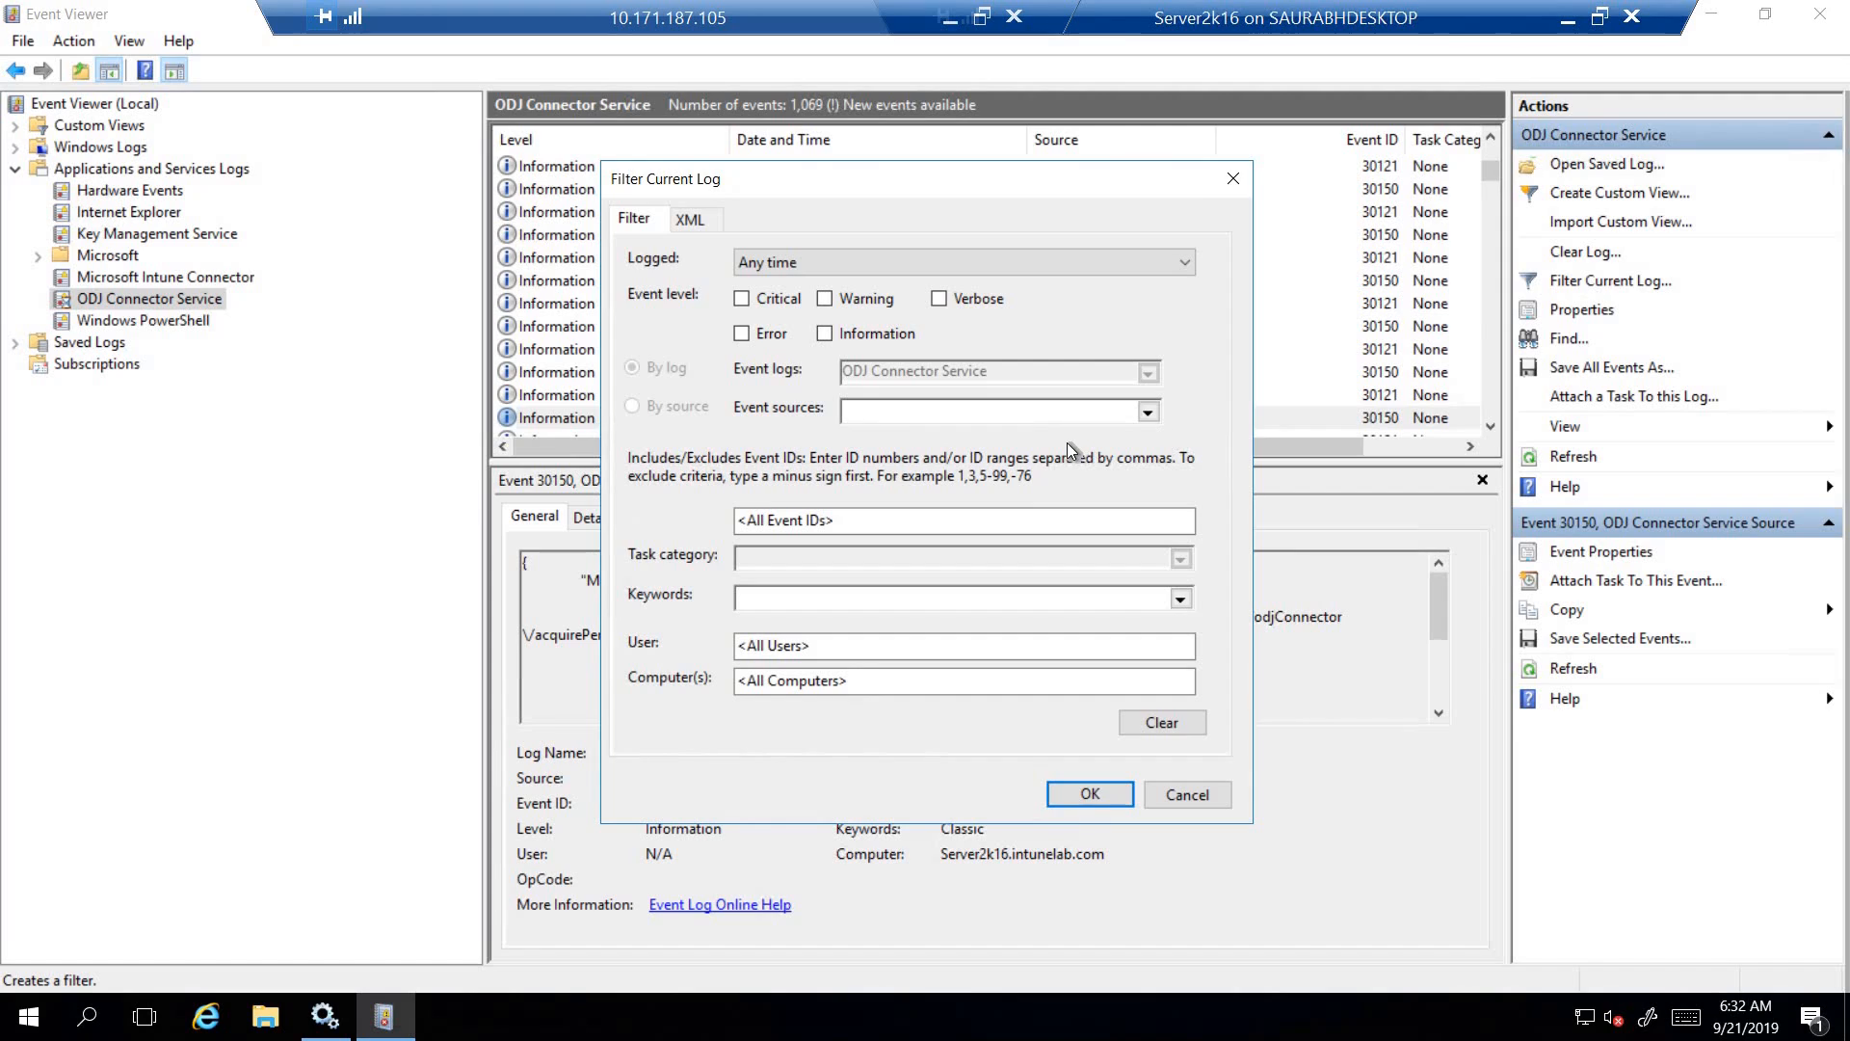
pyautogui.click(883, 527)
pyautogui.write('3')
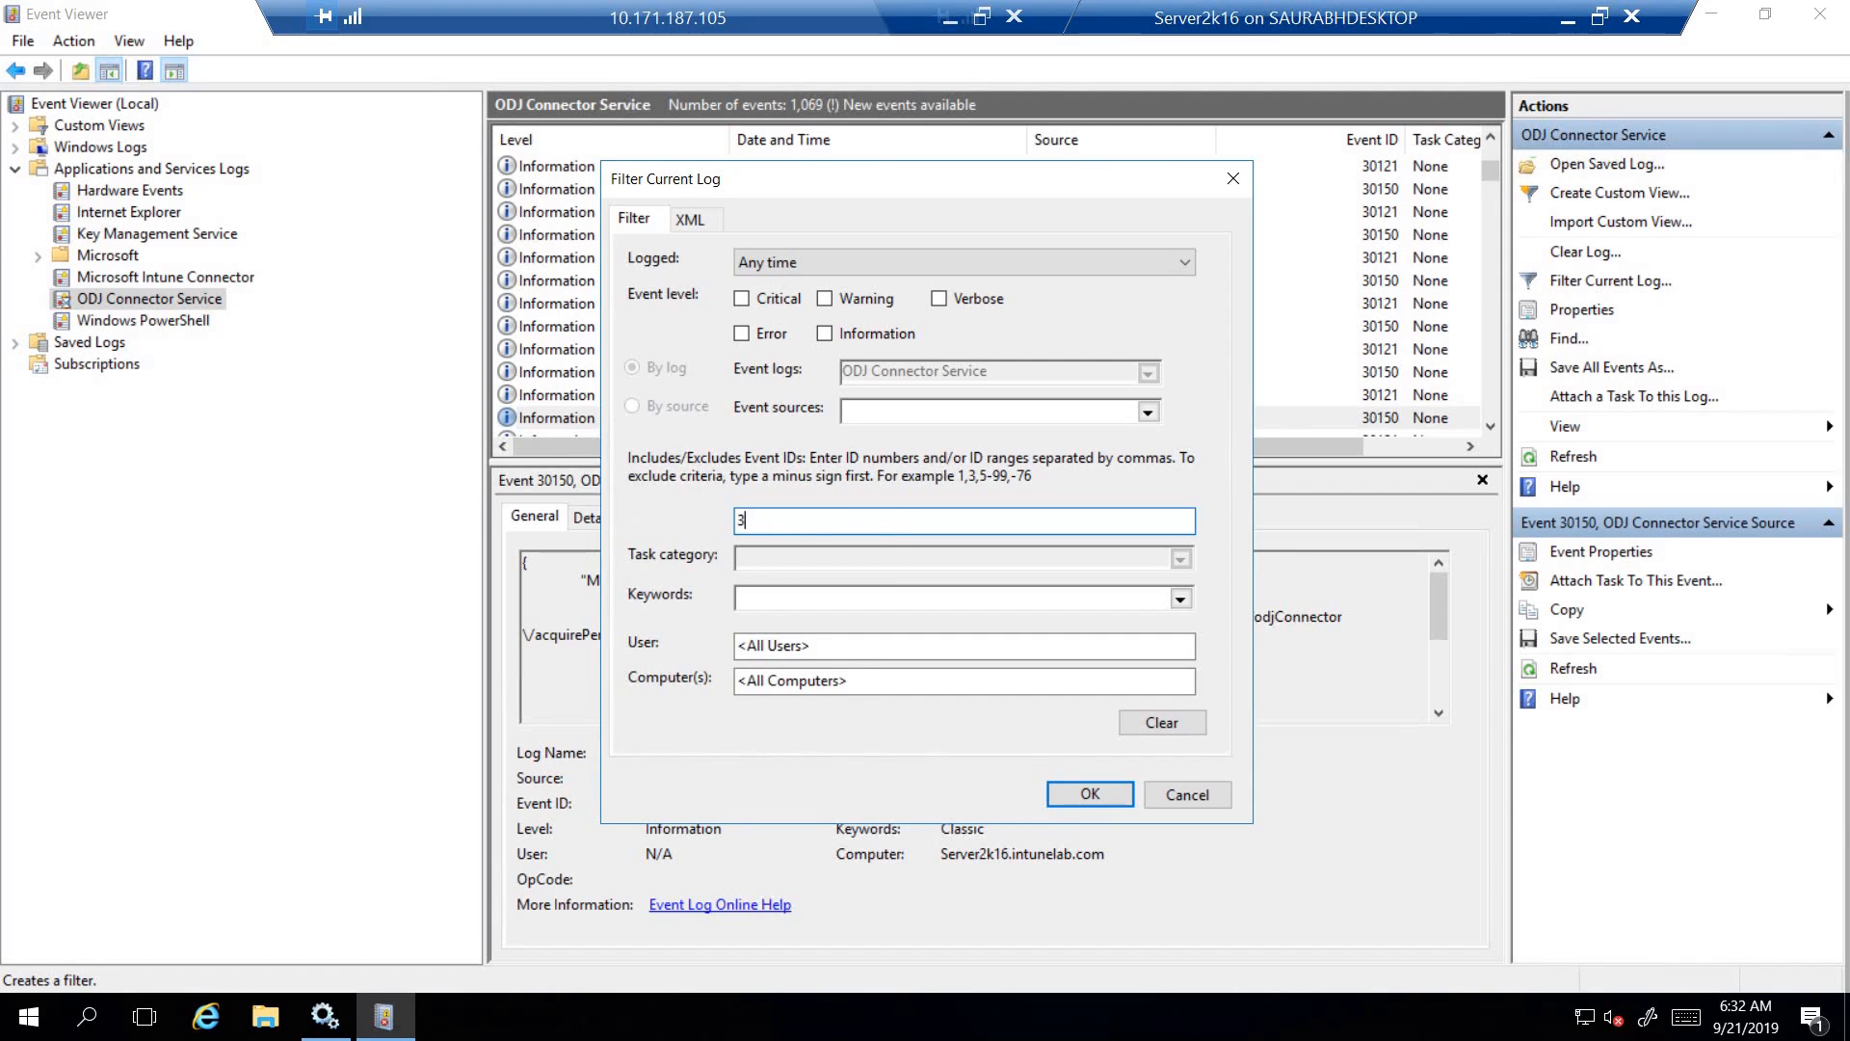
pyautogui.write('0120, 30140')
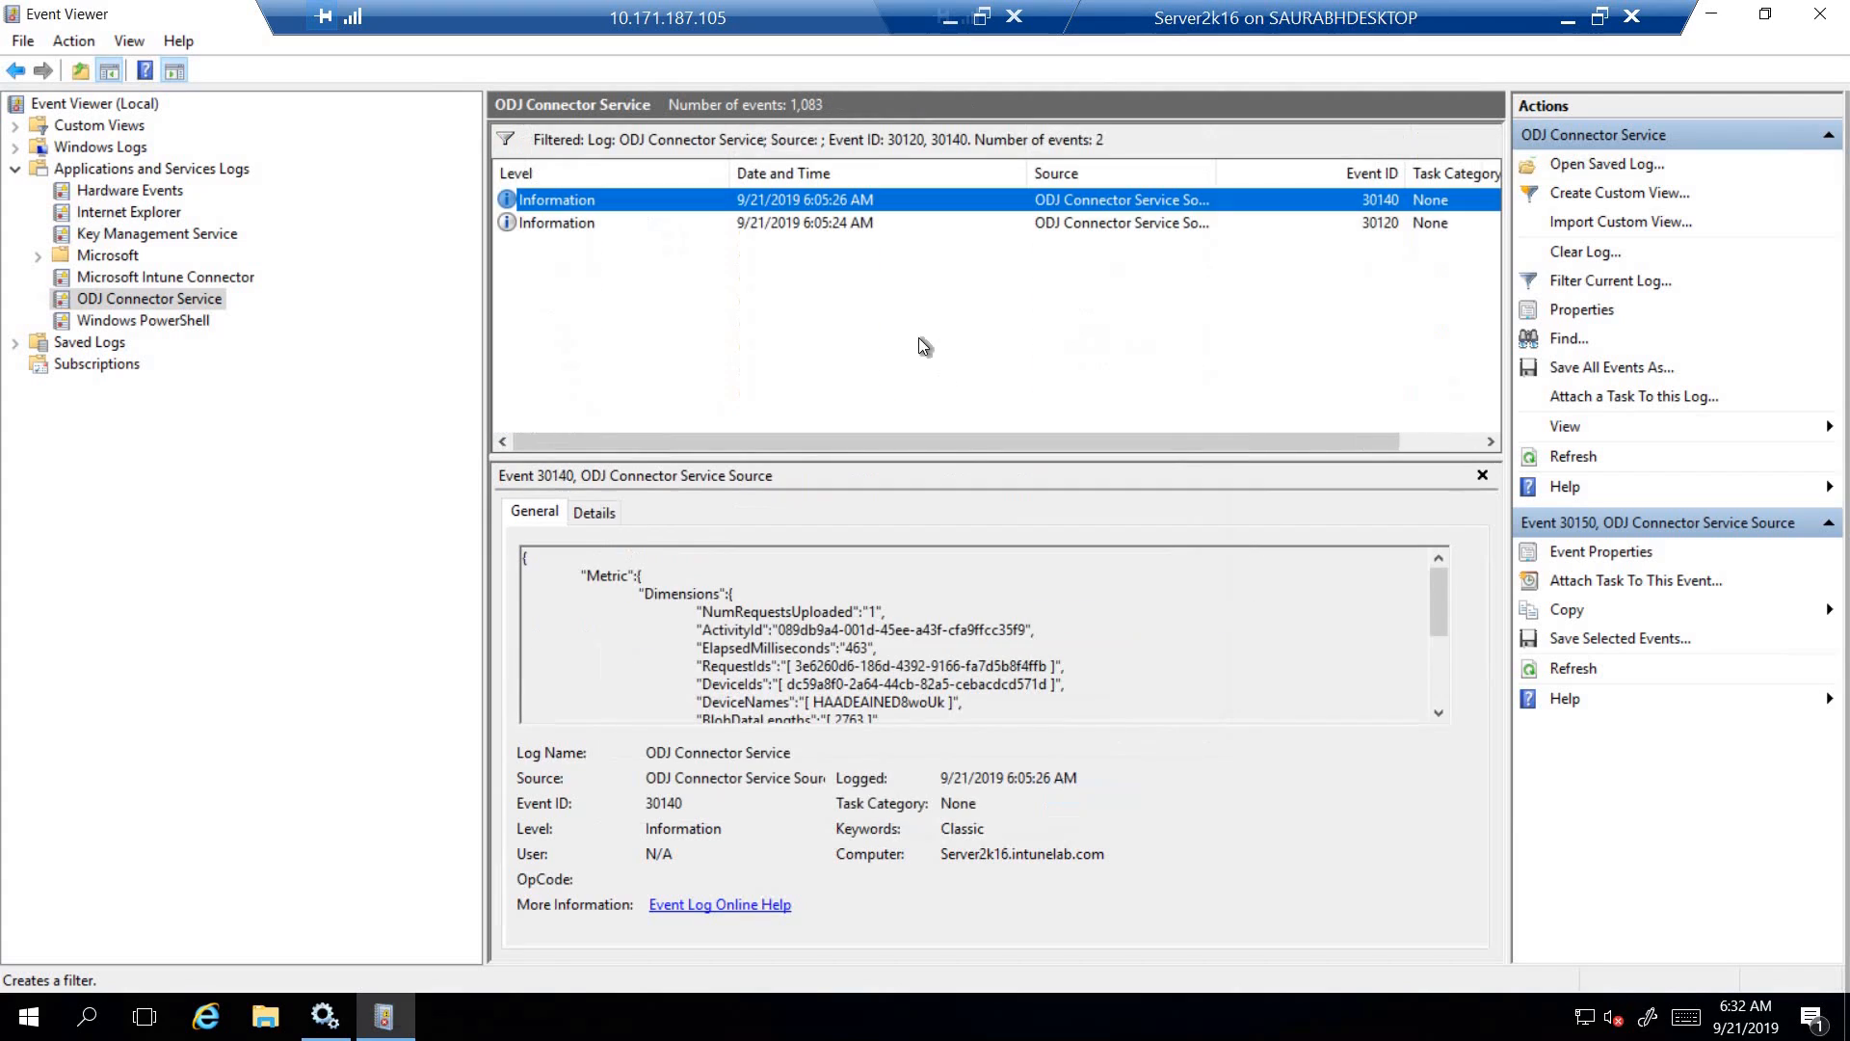
# - Open the properties of event 30120 and highlight the device ID in its general details
pyautogui.click(832, 225)
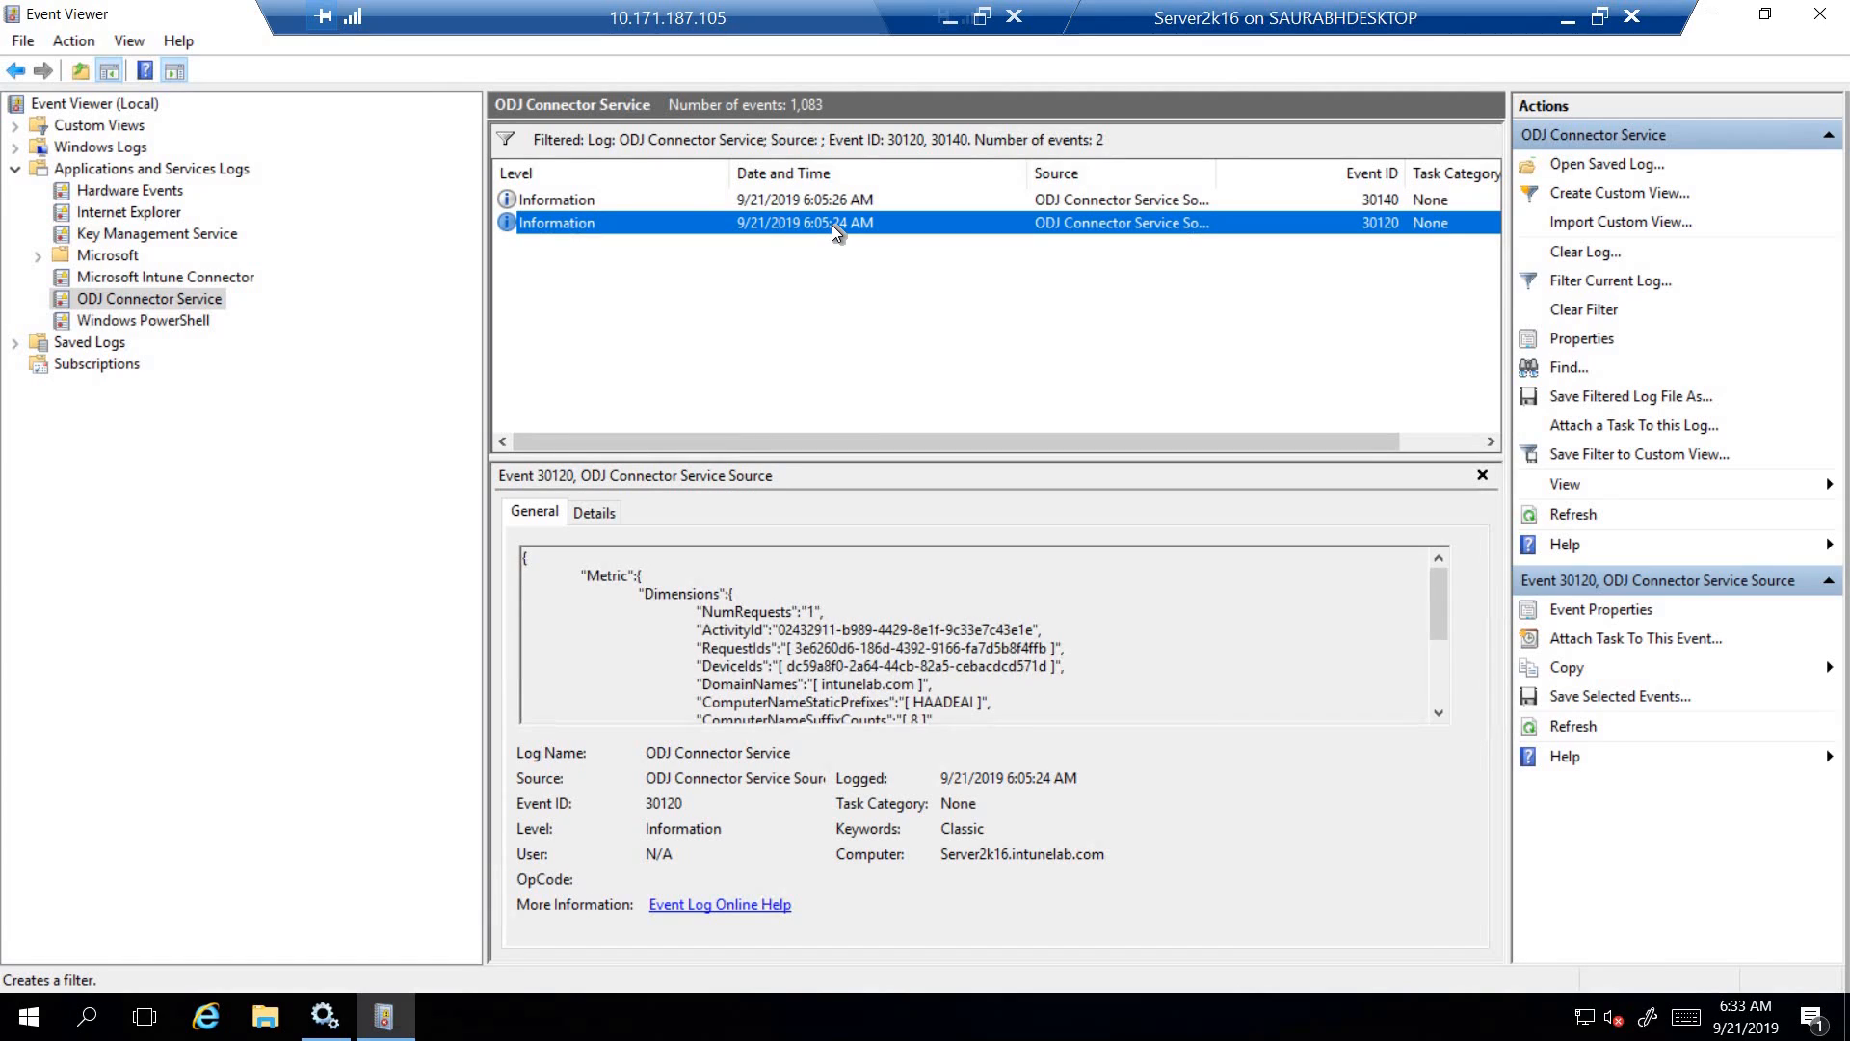
pyautogui.doubleClick(819, 227)
pyautogui.moveTo(696, 73); pyautogui.dragTo(964, 184)
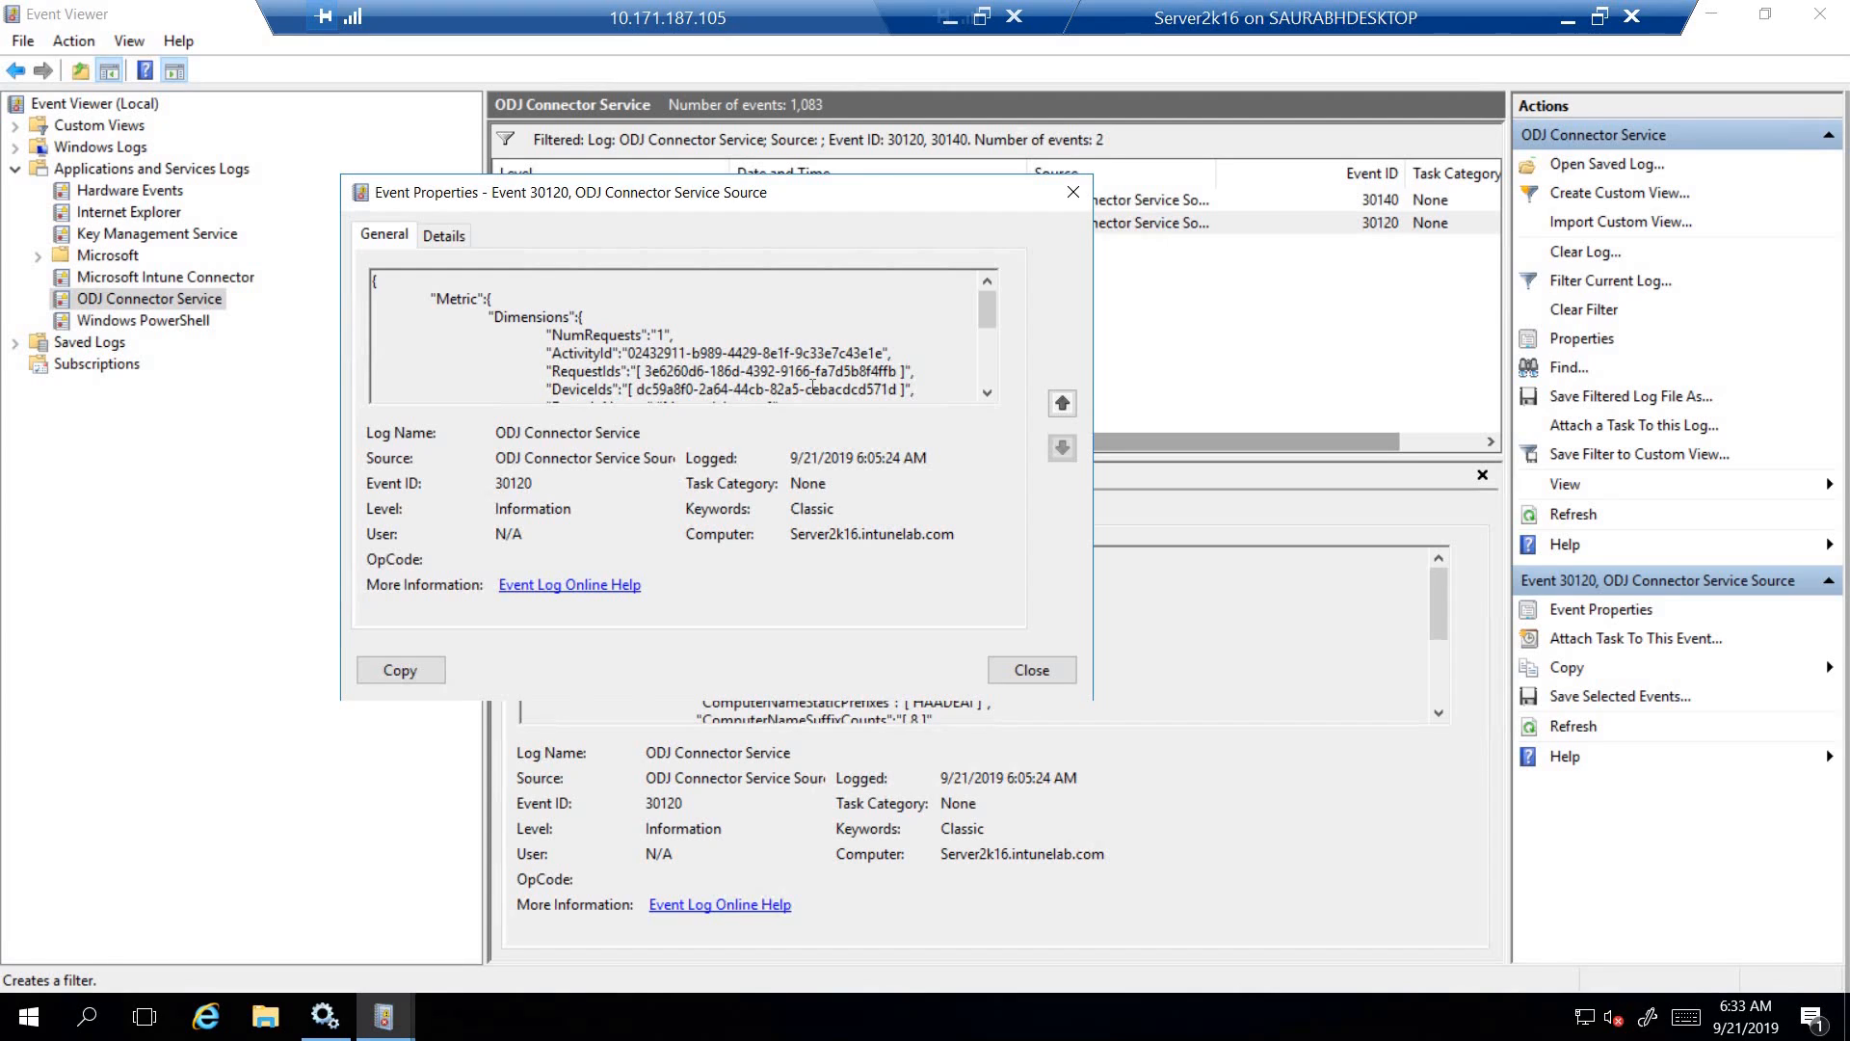
pyautogui.moveTo(637, 389); pyautogui.dragTo(869, 389)
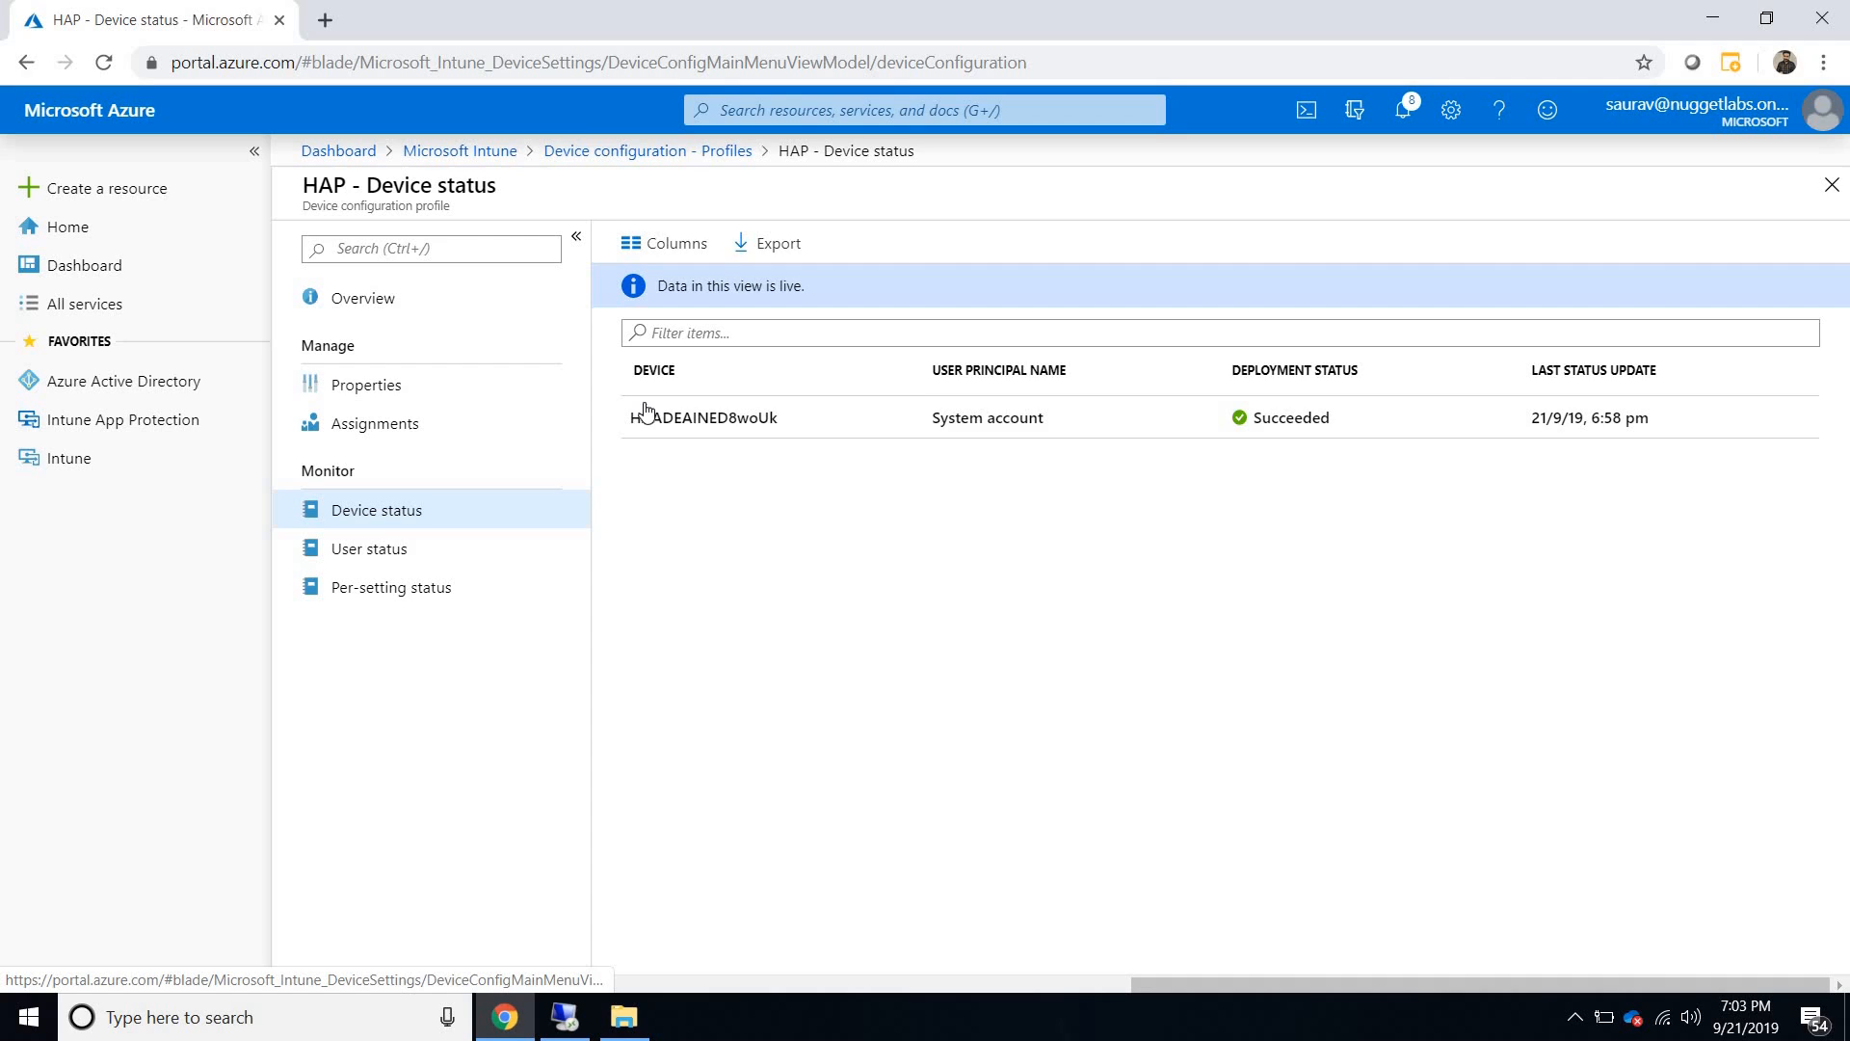
# - Switch back to the Azure portal in Chrome, open the HAADEAINED8woUk device from Intune's All devices, and check the device ID ending in its URL
pyautogui.click(506, 151)
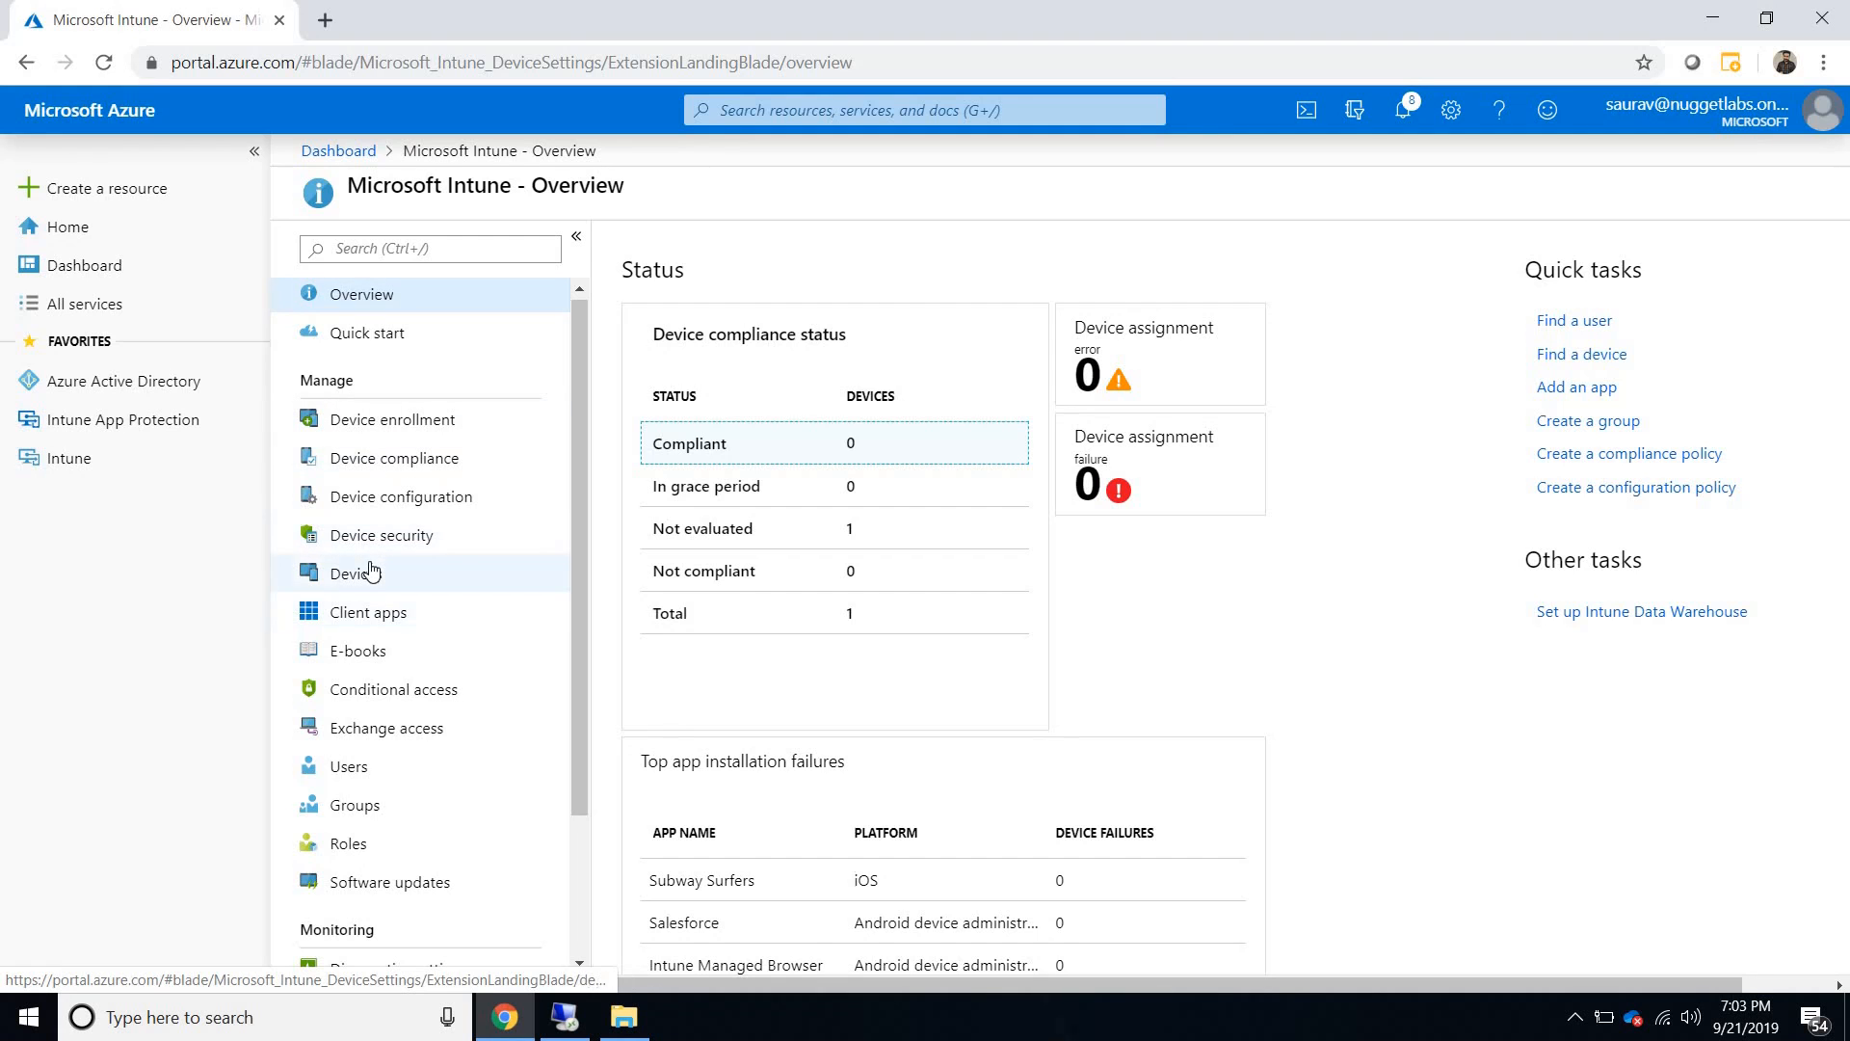
pyautogui.click(370, 576)
pyautogui.click(366, 383)
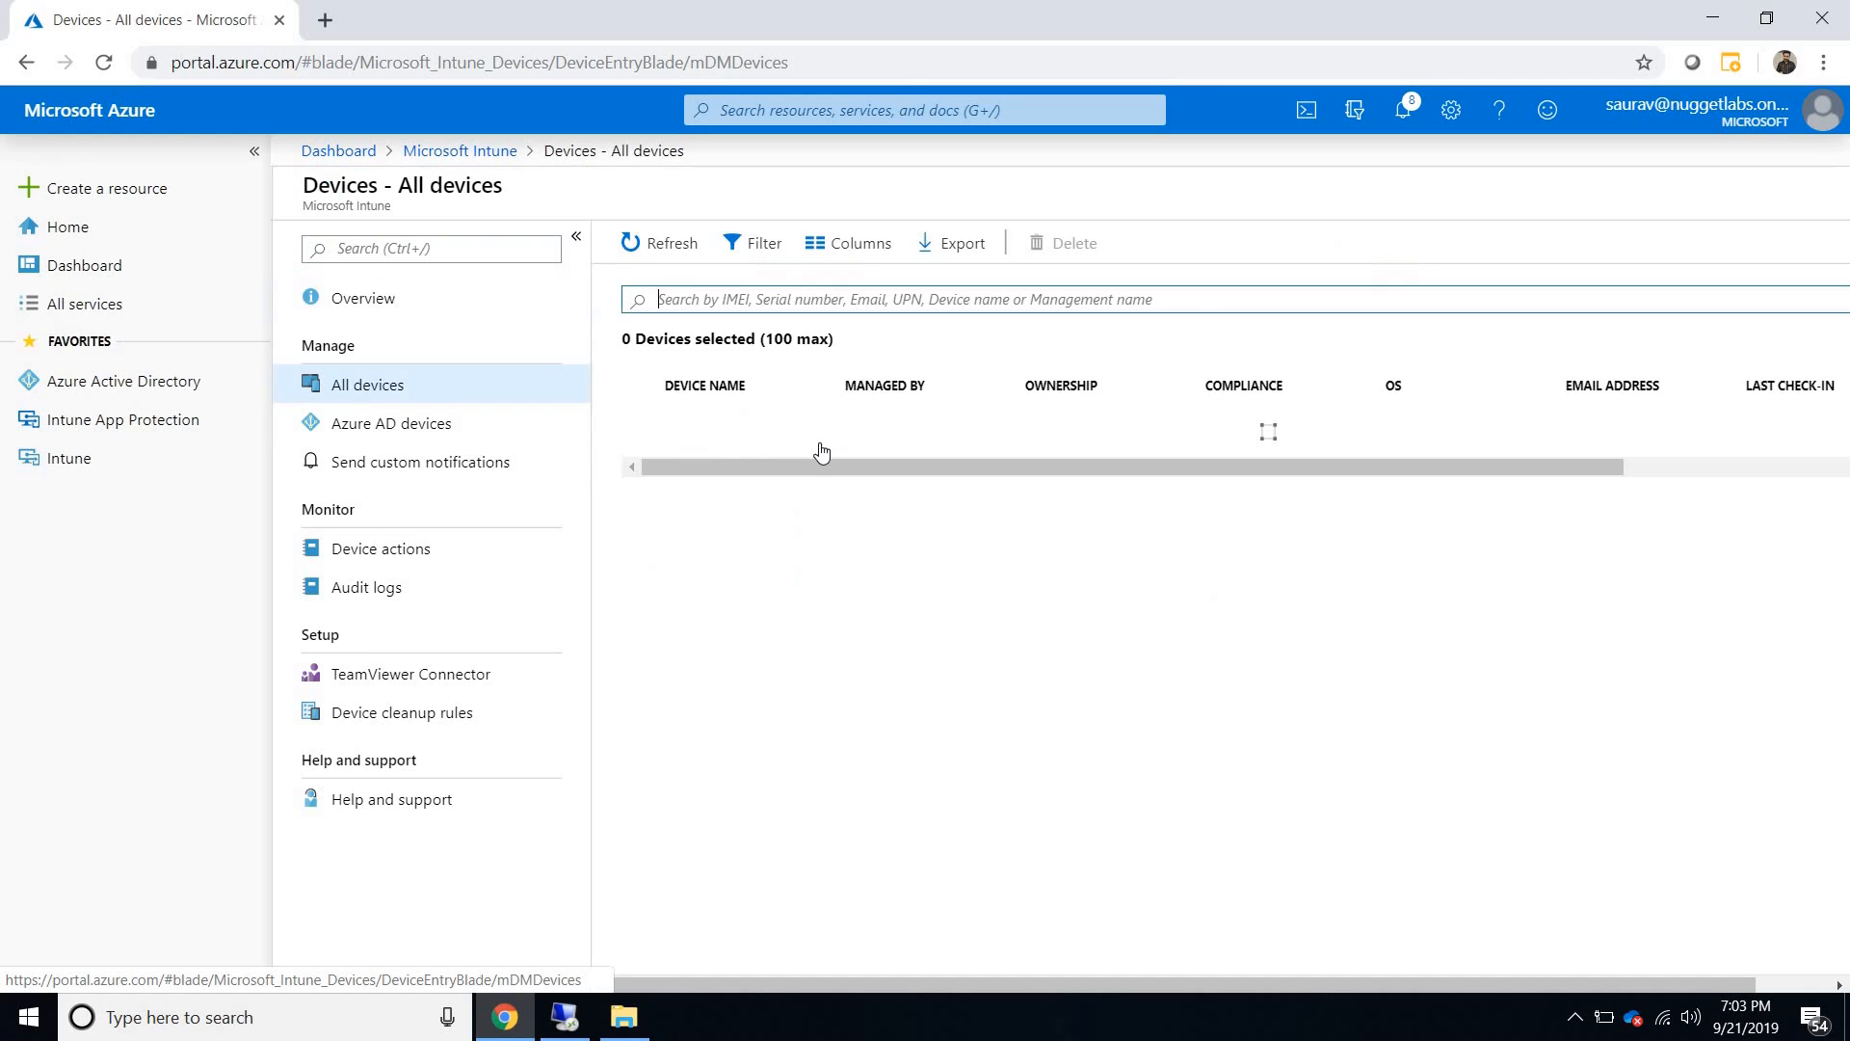
pyautogui.click(814, 438)
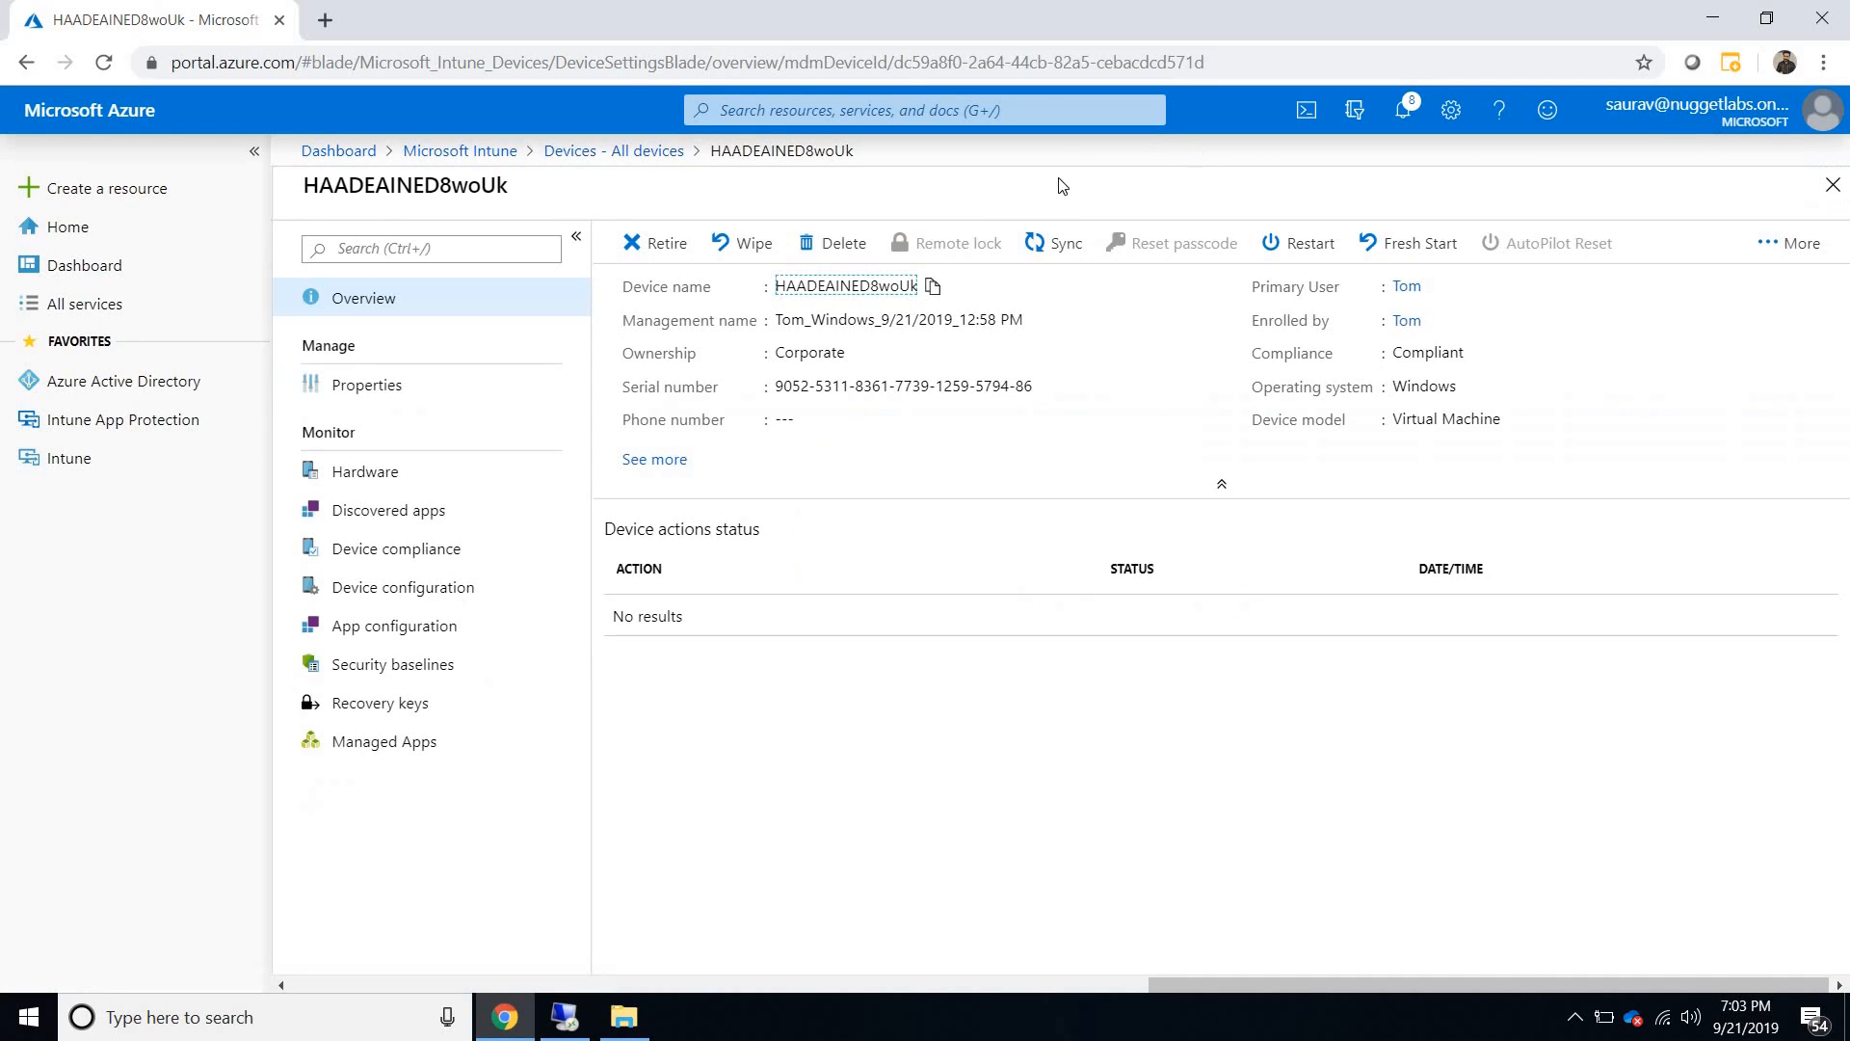
pyautogui.moveTo(1205, 61); pyautogui.dragTo(1157, 60)
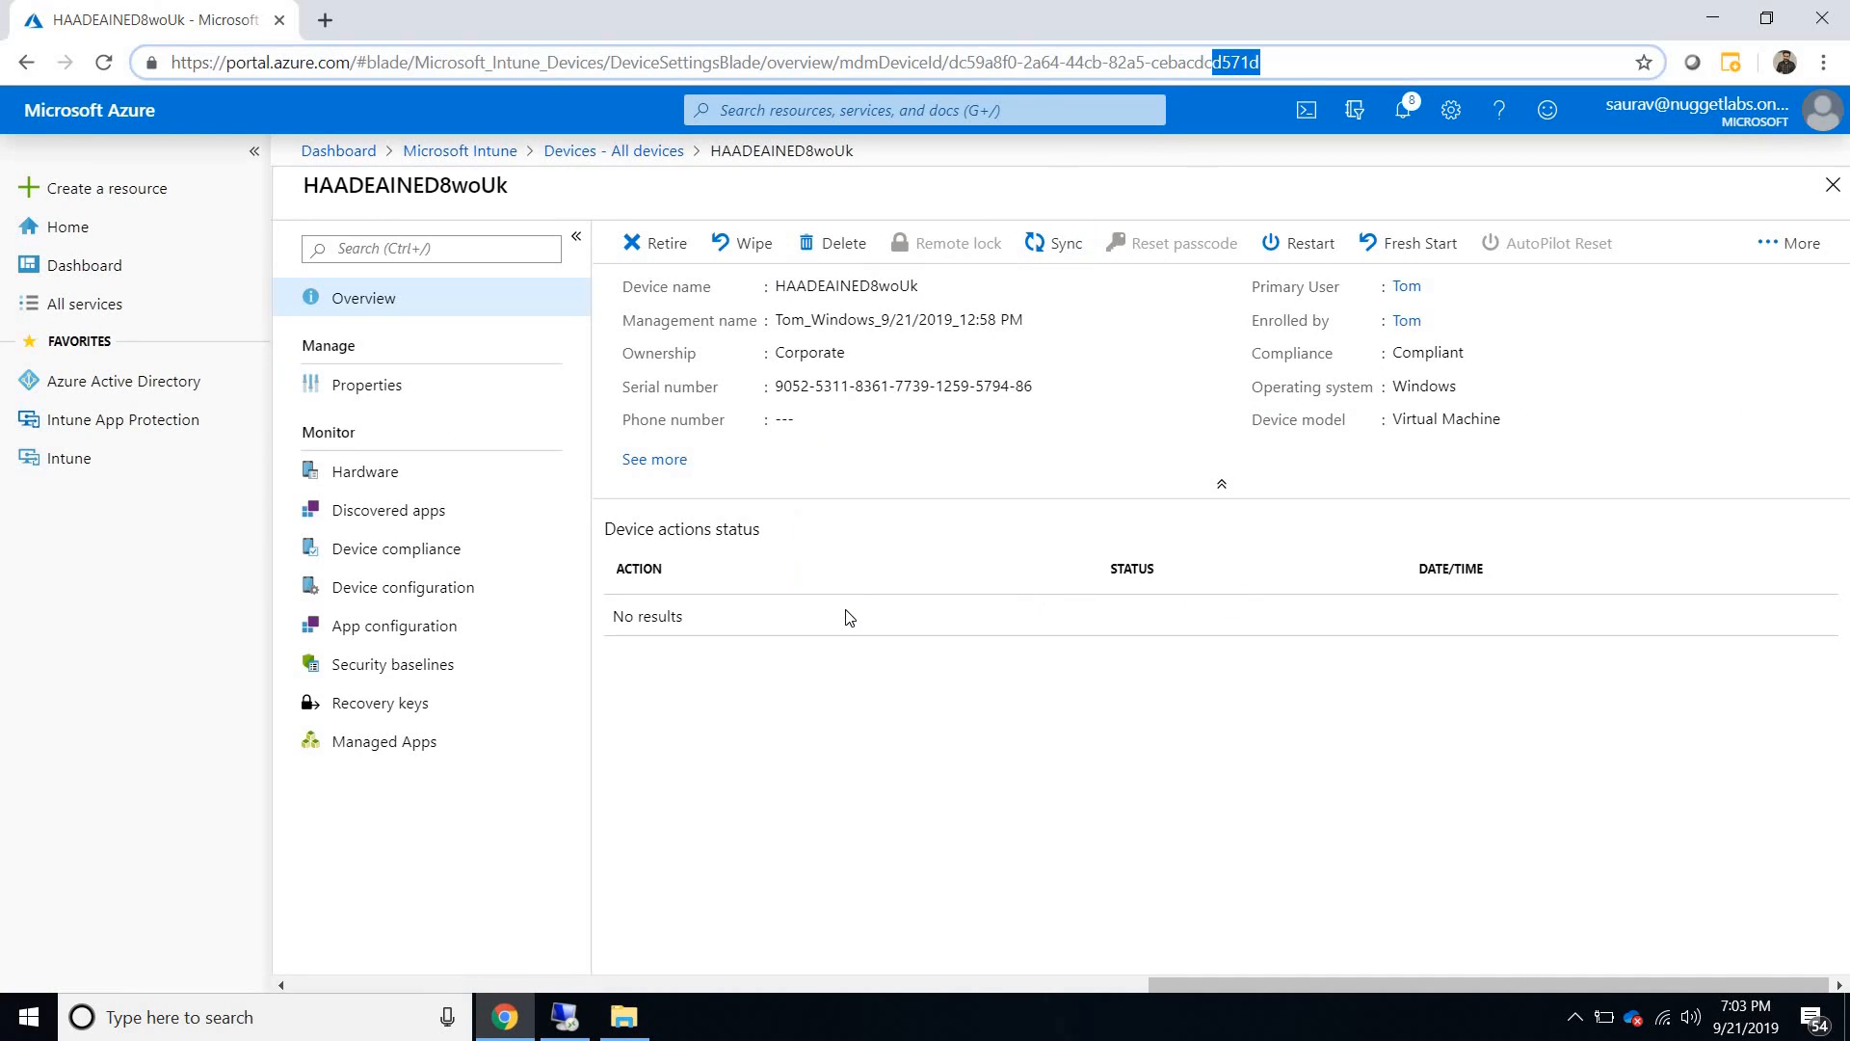
# - Return to Event Viewer on Server2k16 and compare event 30120's device ID, then review its domain name and computer name prefix entries
pyautogui.click(563, 1017)
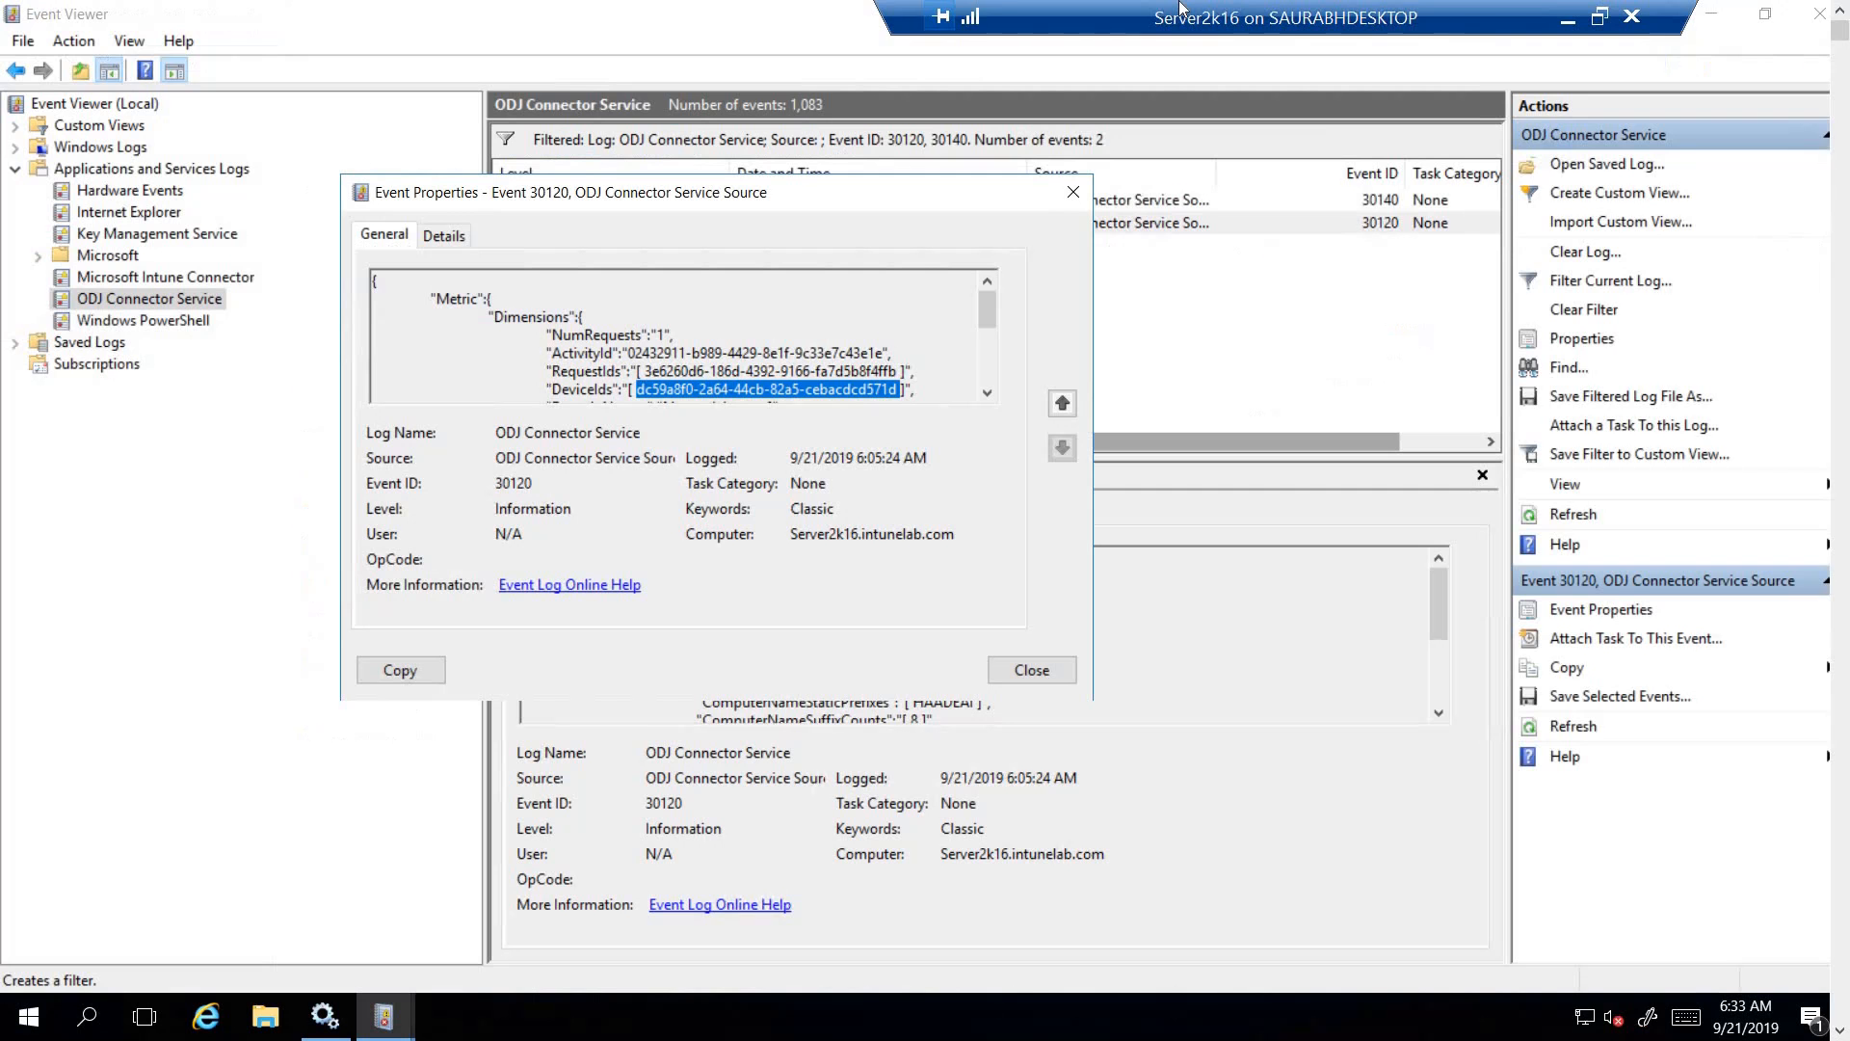
pyautogui.moveTo(989, 352); pyautogui.dragTo(987, 281)
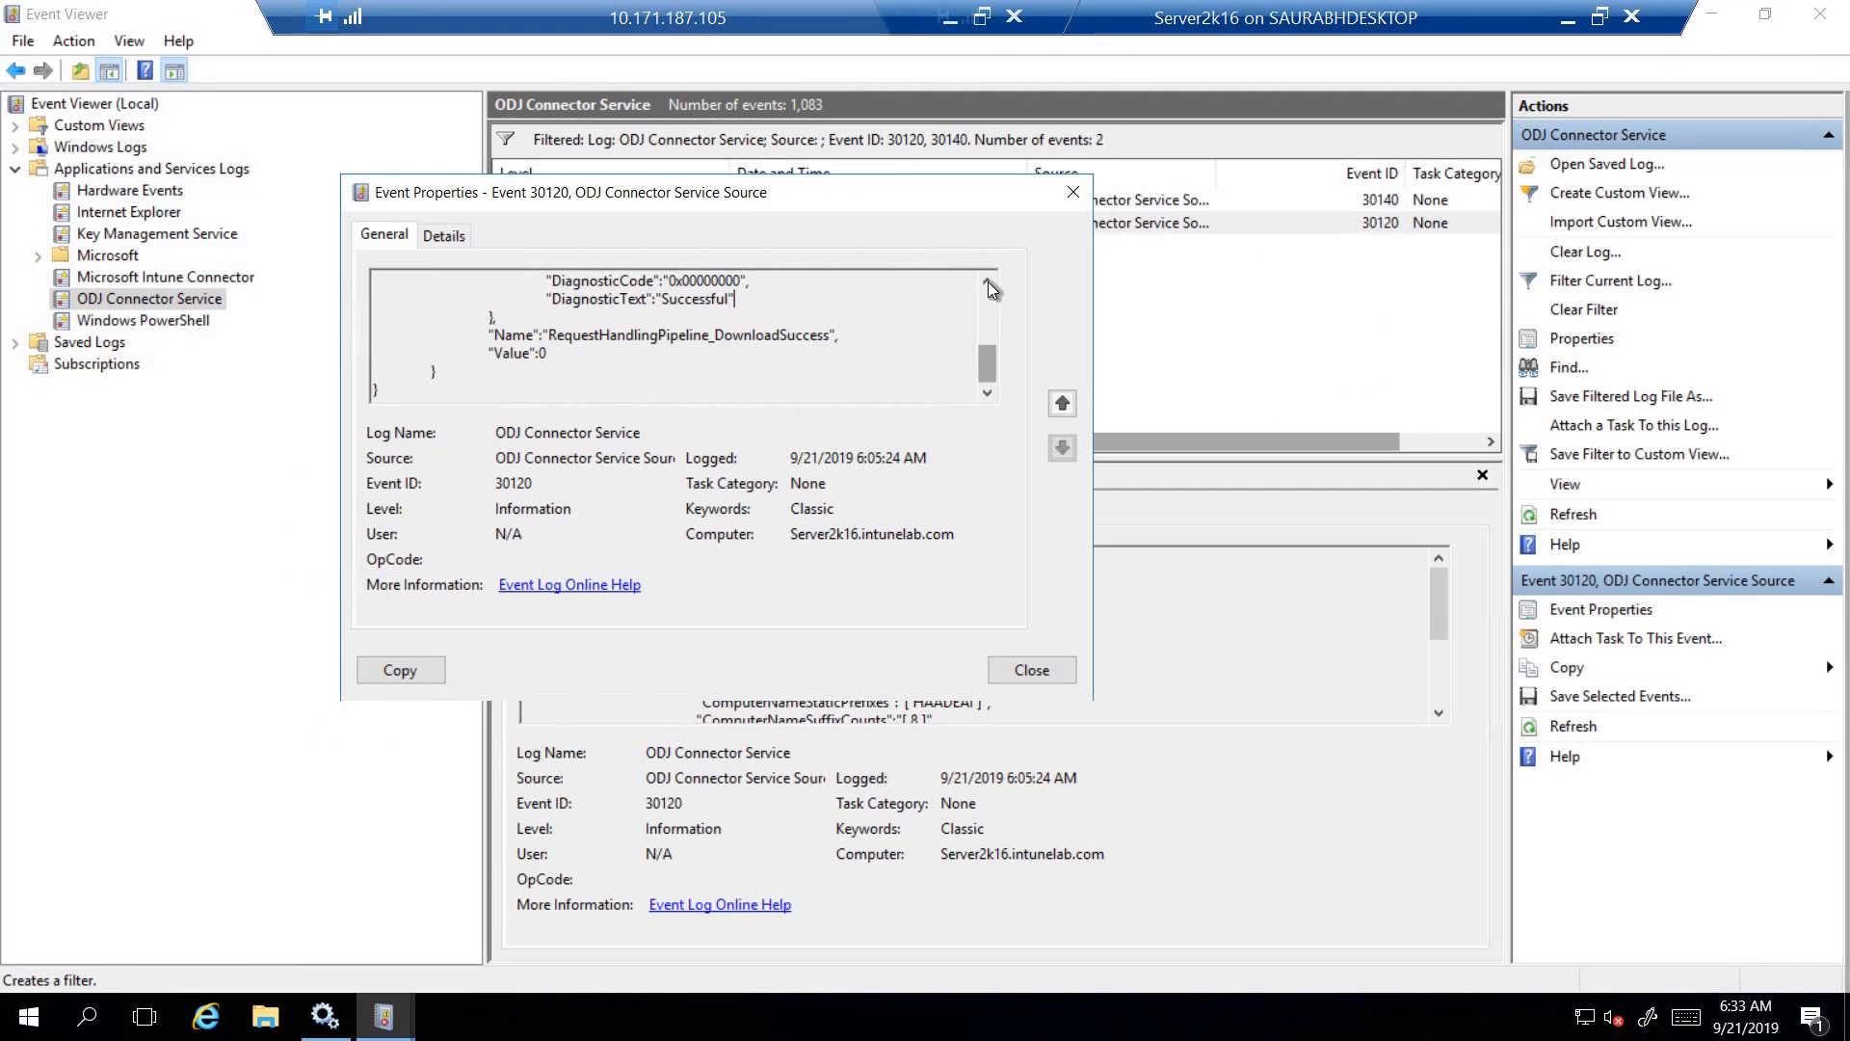
pyautogui.moveTo(866, 388); pyautogui.dragTo(903, 388)
pyautogui.click(985, 396)
pyautogui.click(986, 396)
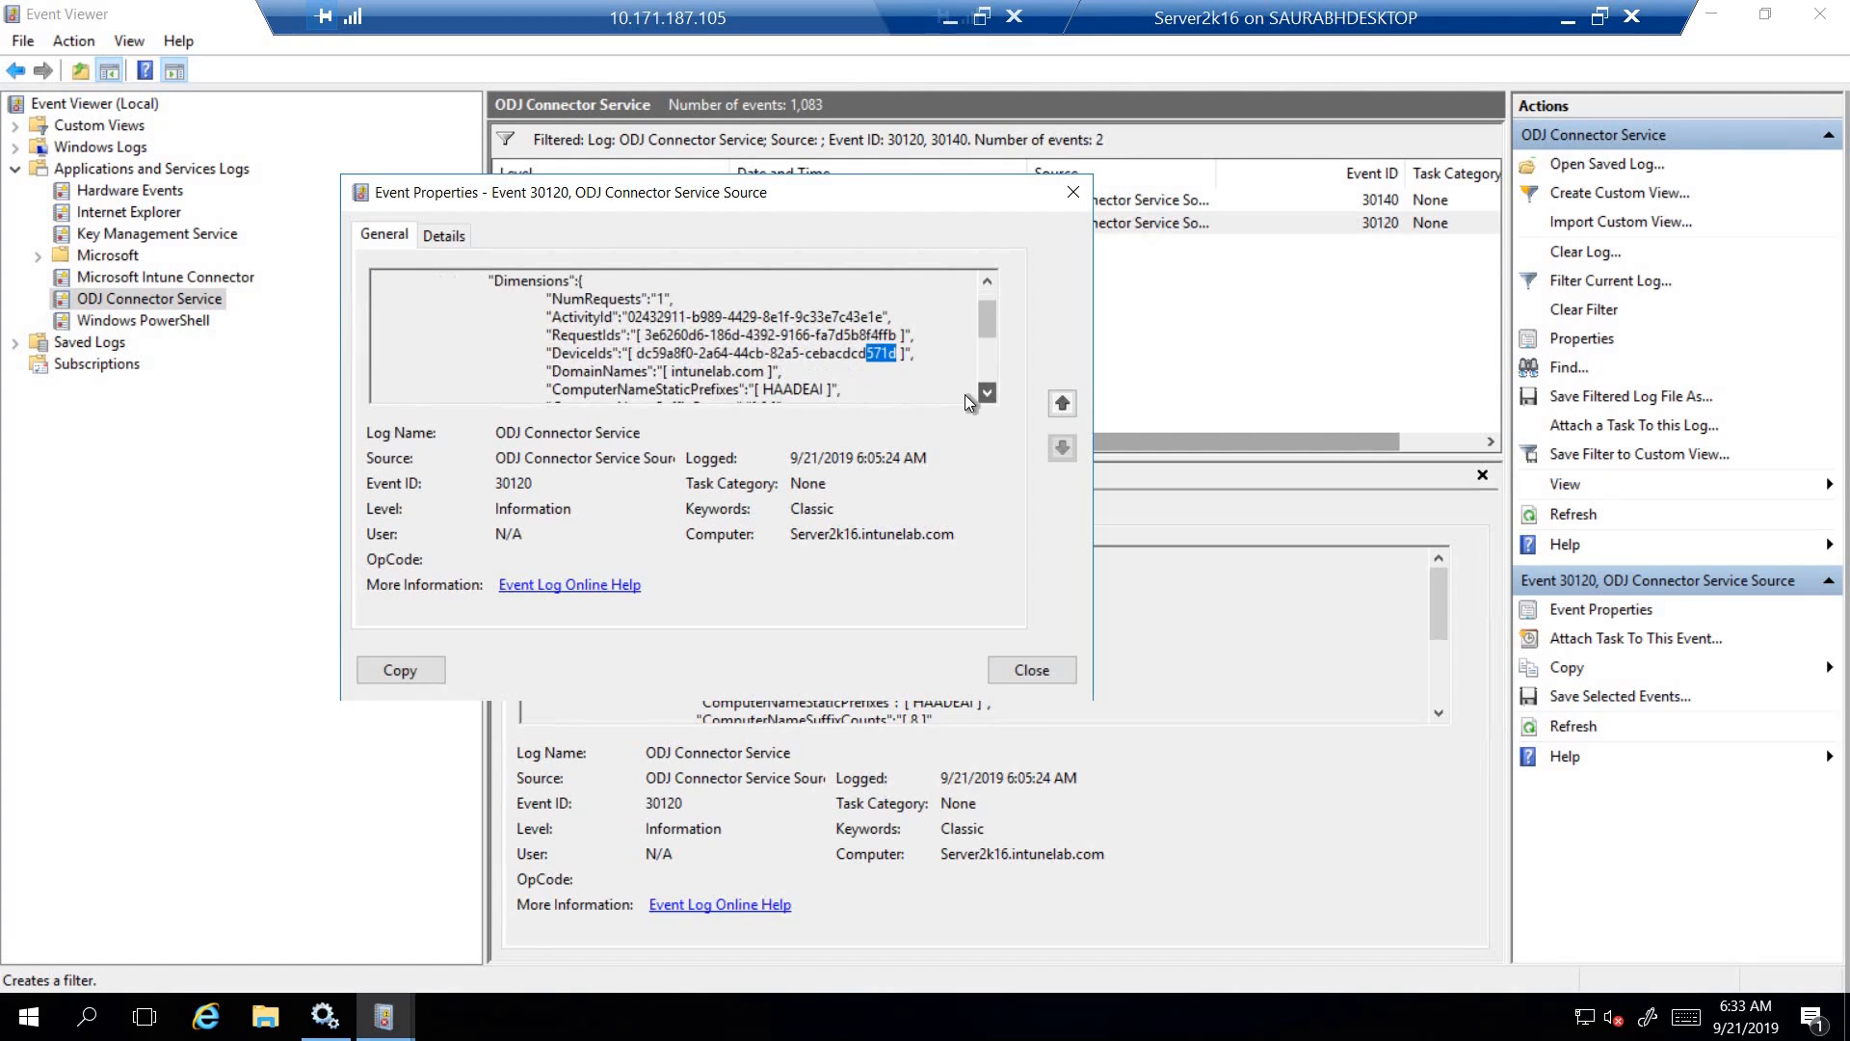
pyautogui.click(986, 396)
pyautogui.click(986, 396)
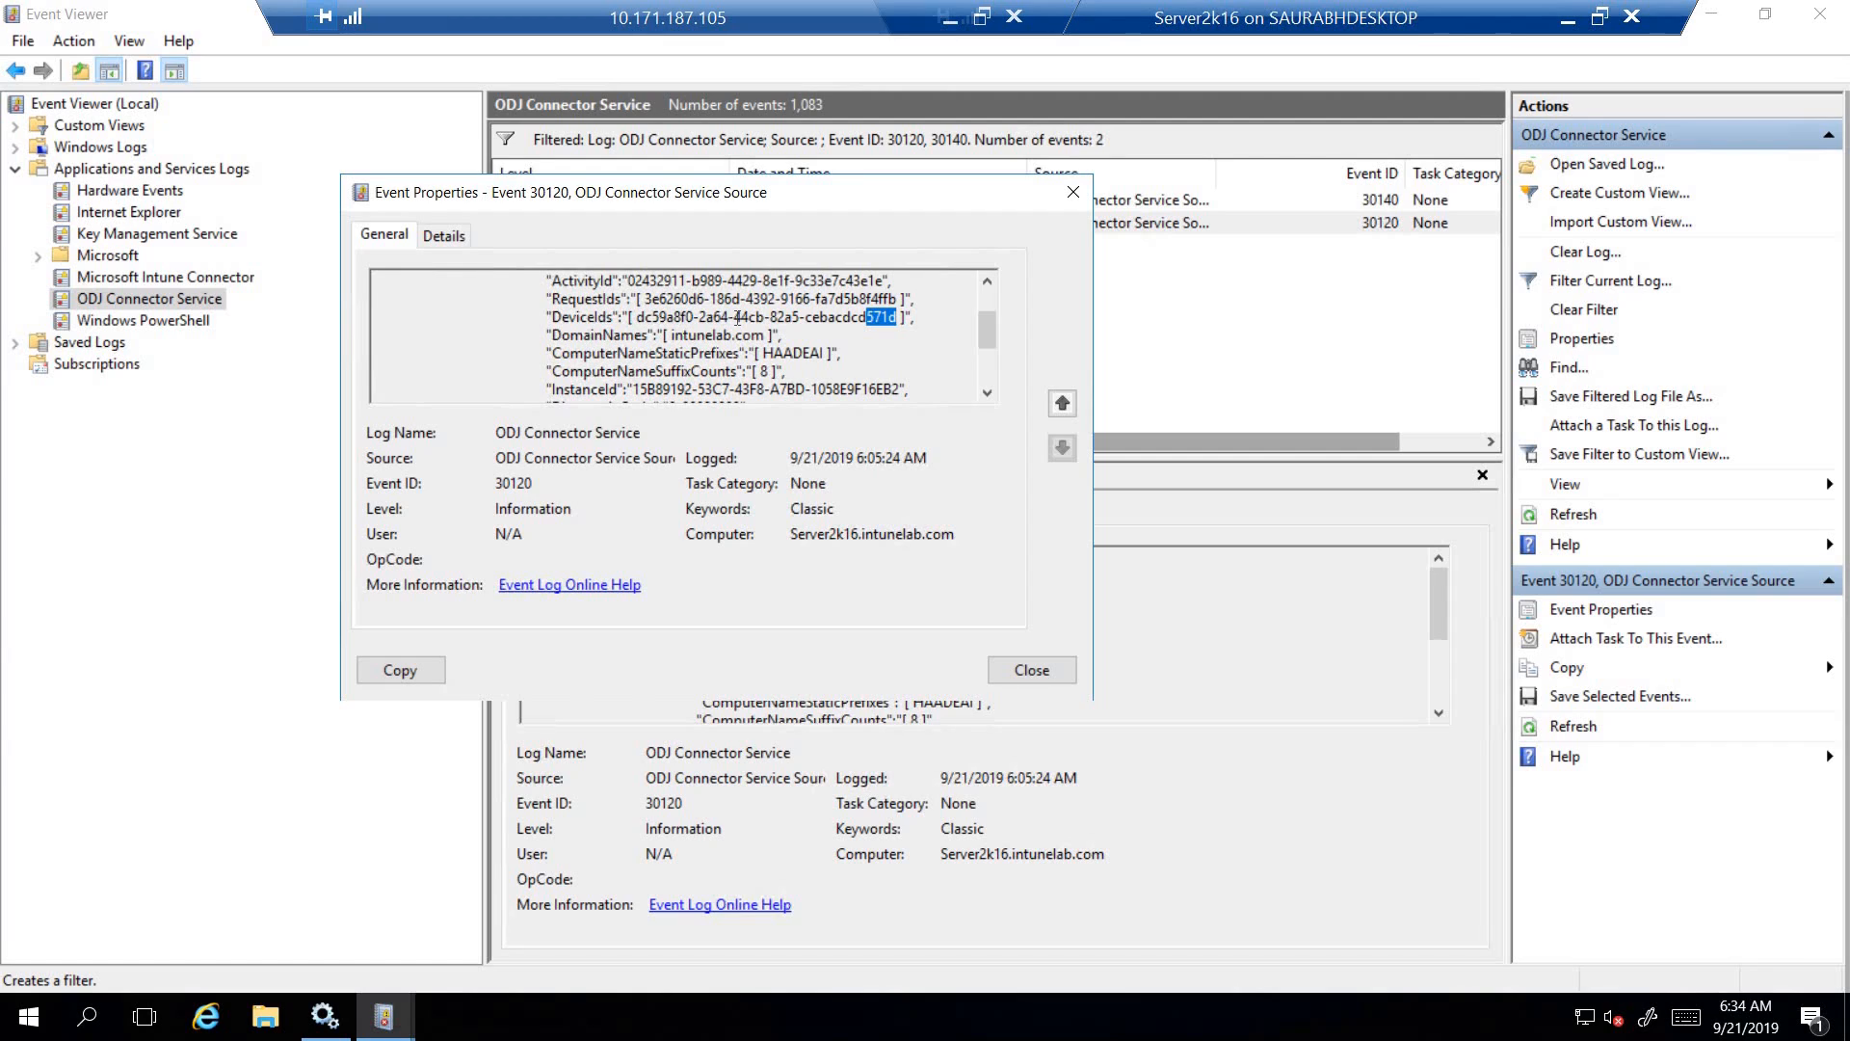
# - Highlight the domain name and computer name prefix in event 30120's details and check the suffix count entry
pyautogui.moveTo(637, 317); pyautogui.dragTo(769, 334)
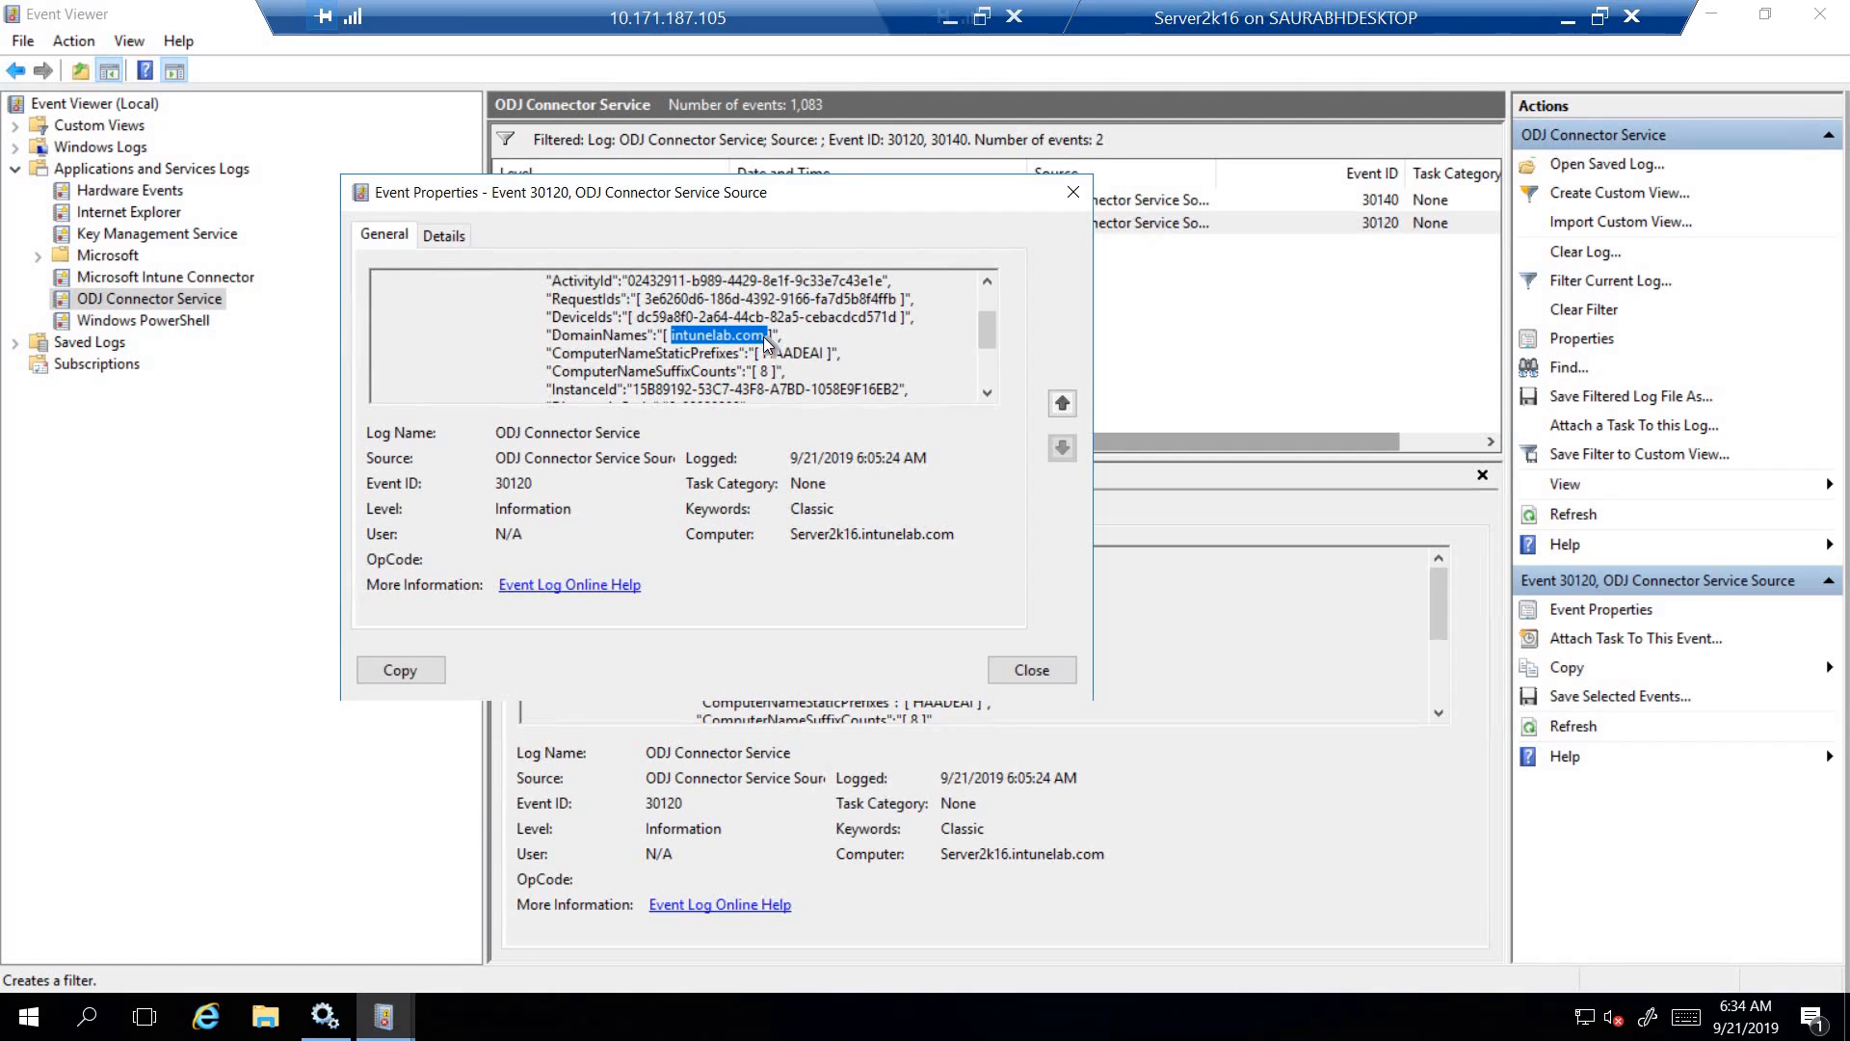
pyautogui.moveTo(766, 353); pyautogui.dragTo(825, 356)
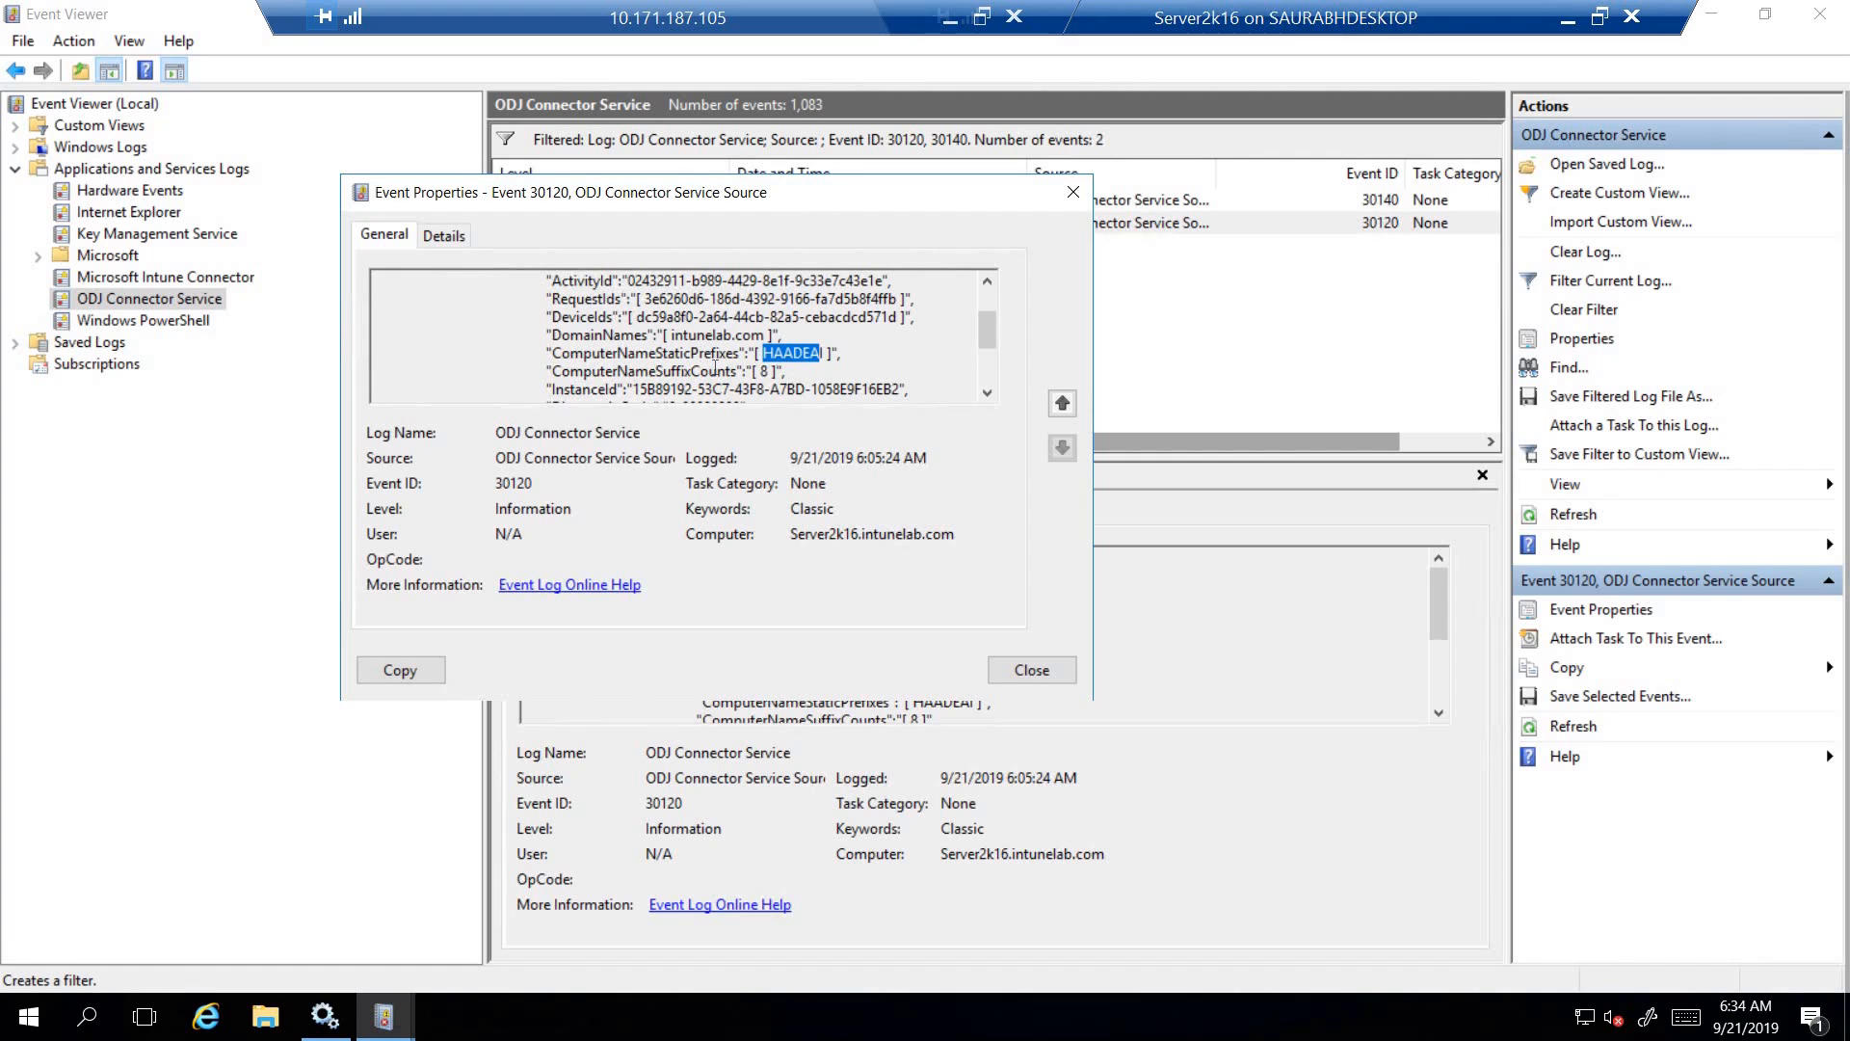
pyautogui.click(764, 372)
pyautogui.doubleClick(793, 353)
# - Review event 30120's diagnostic text and logged time, and close its properties
pyautogui.click(986, 393)
pyautogui.click(987, 393)
pyautogui.click(987, 393)
pyautogui.click(987, 393)
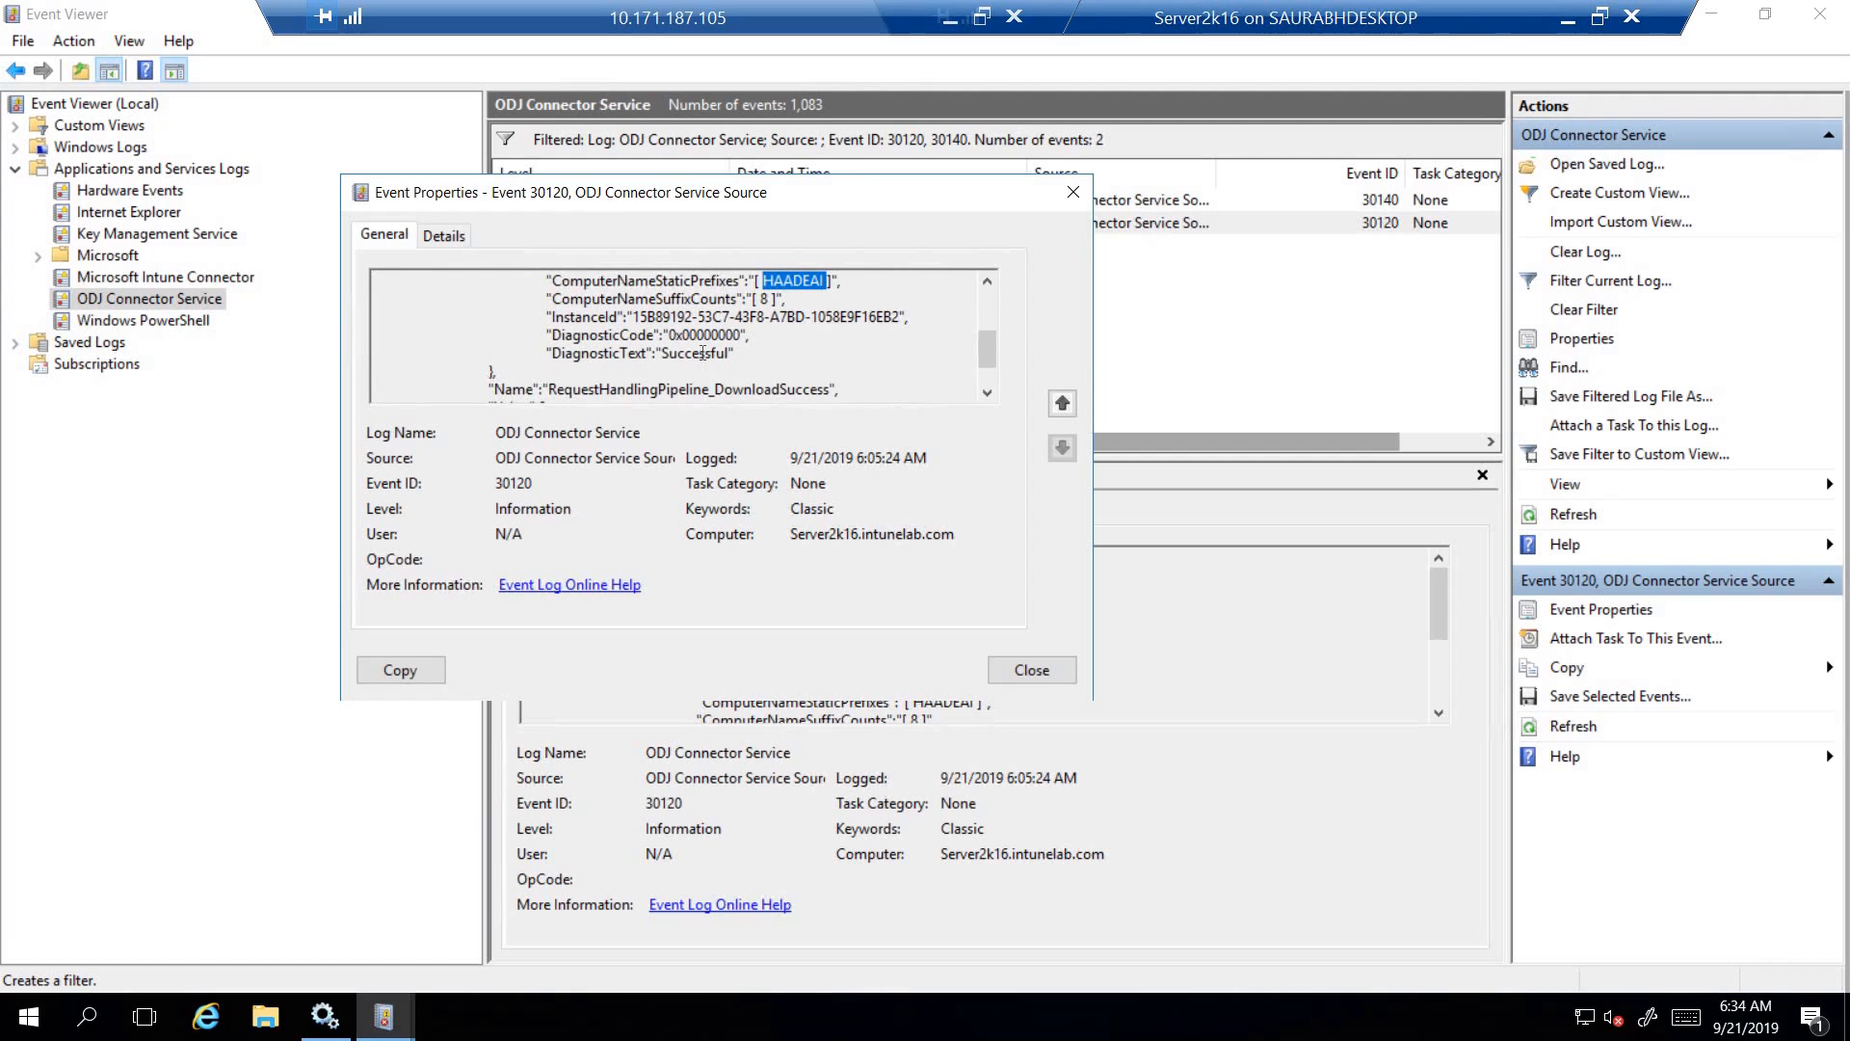
pyautogui.doubleClick(699, 353)
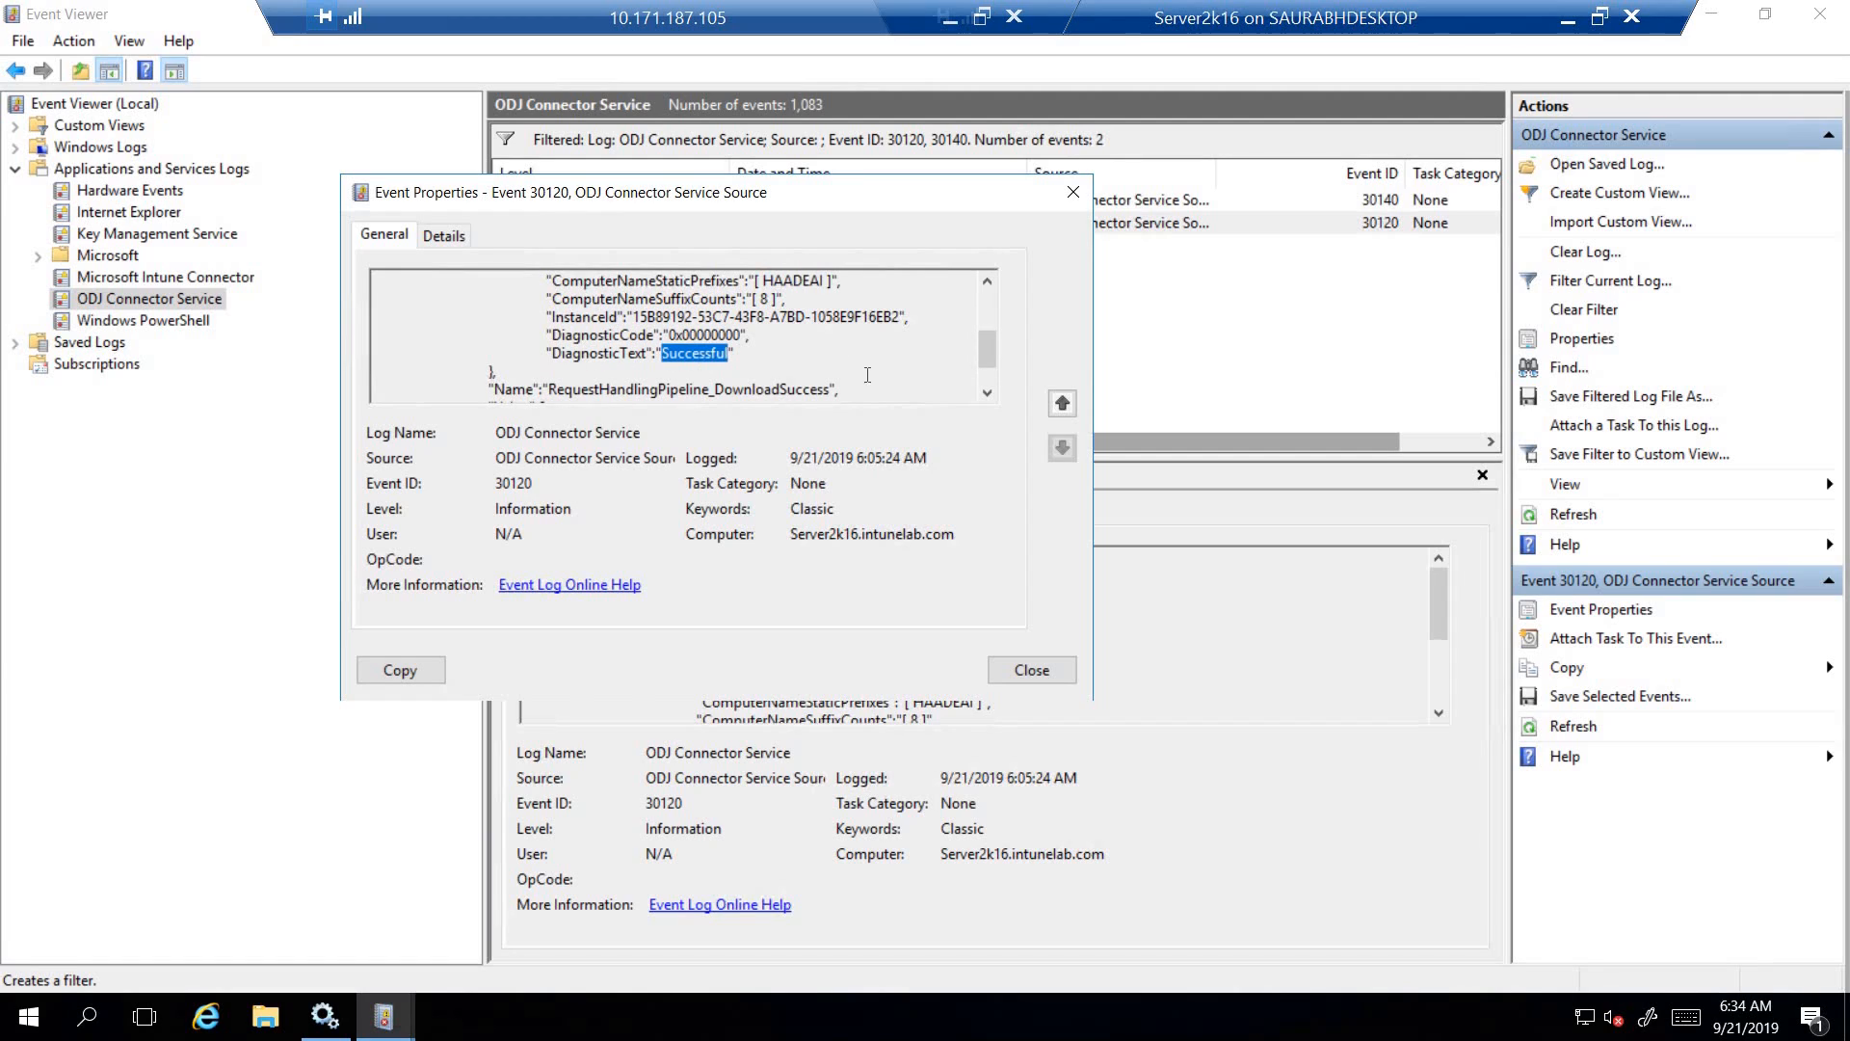
pyautogui.click(987, 393)
pyautogui.click(986, 393)
pyautogui.click(986, 393)
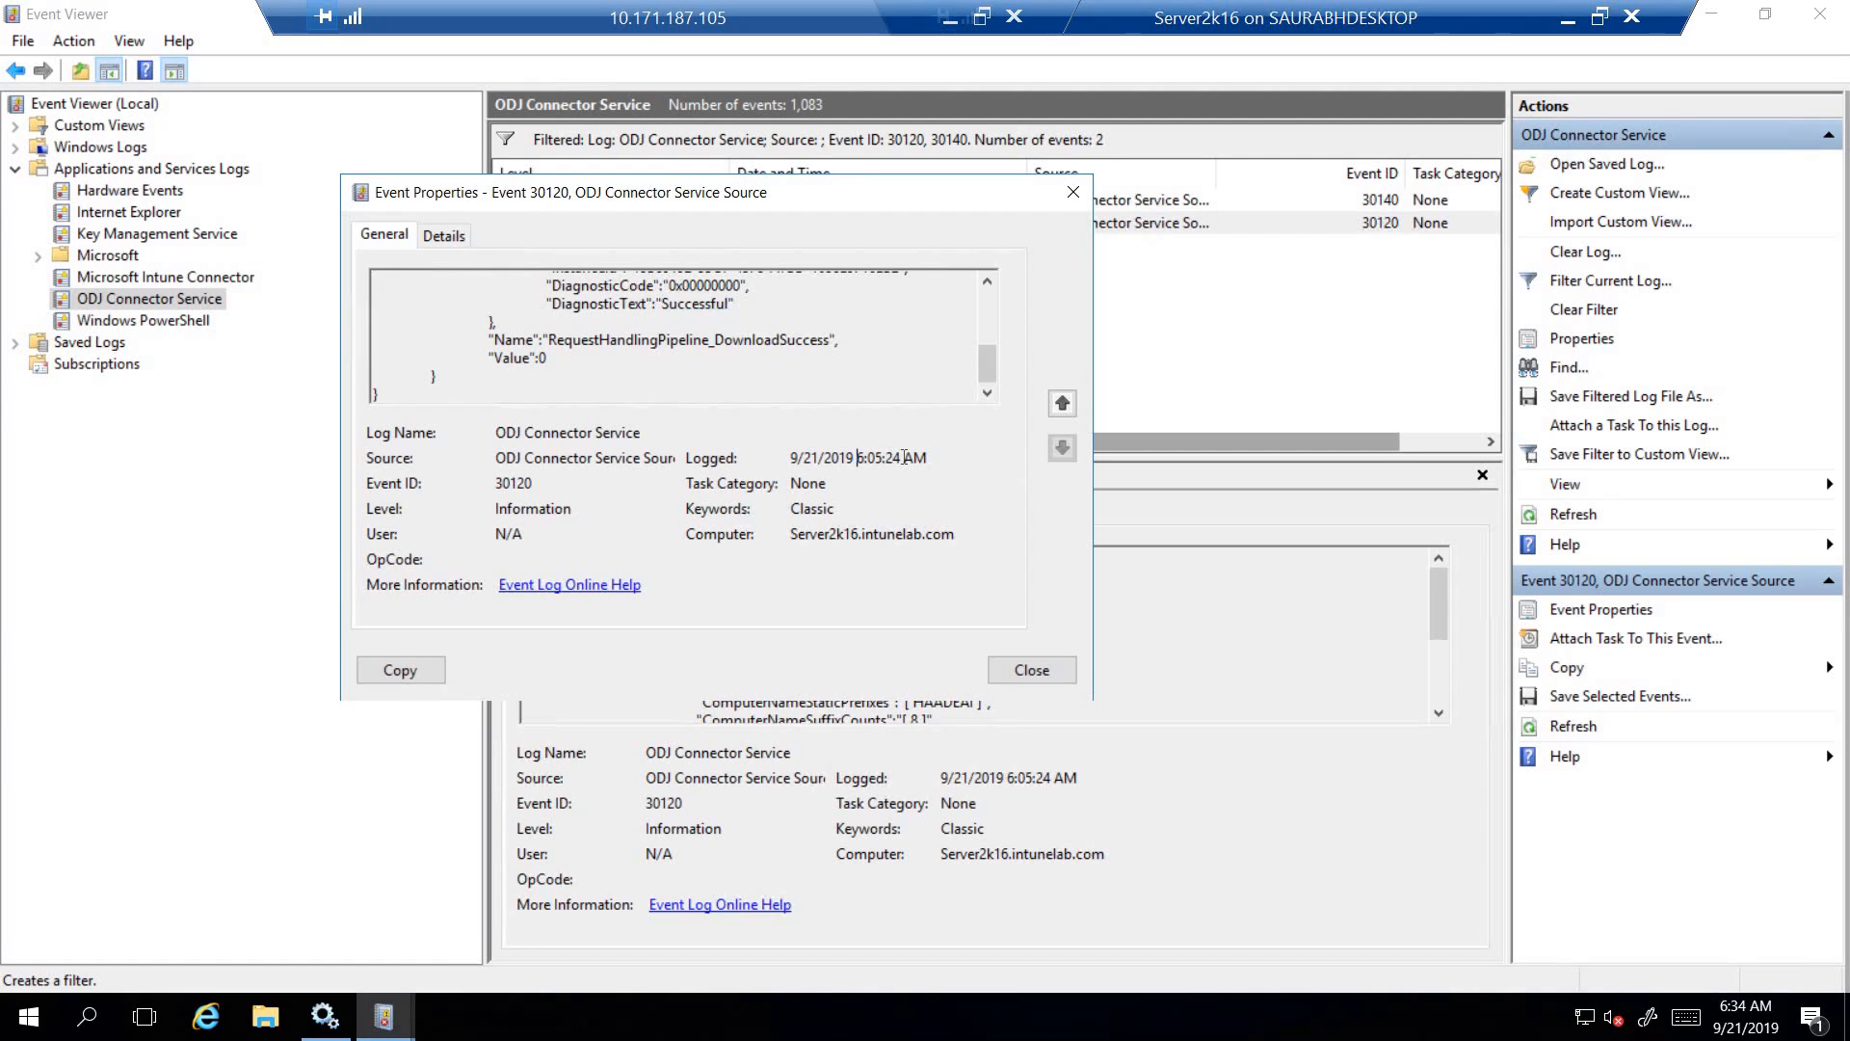
pyautogui.doubleClick(868, 457)
pyautogui.click(1073, 192)
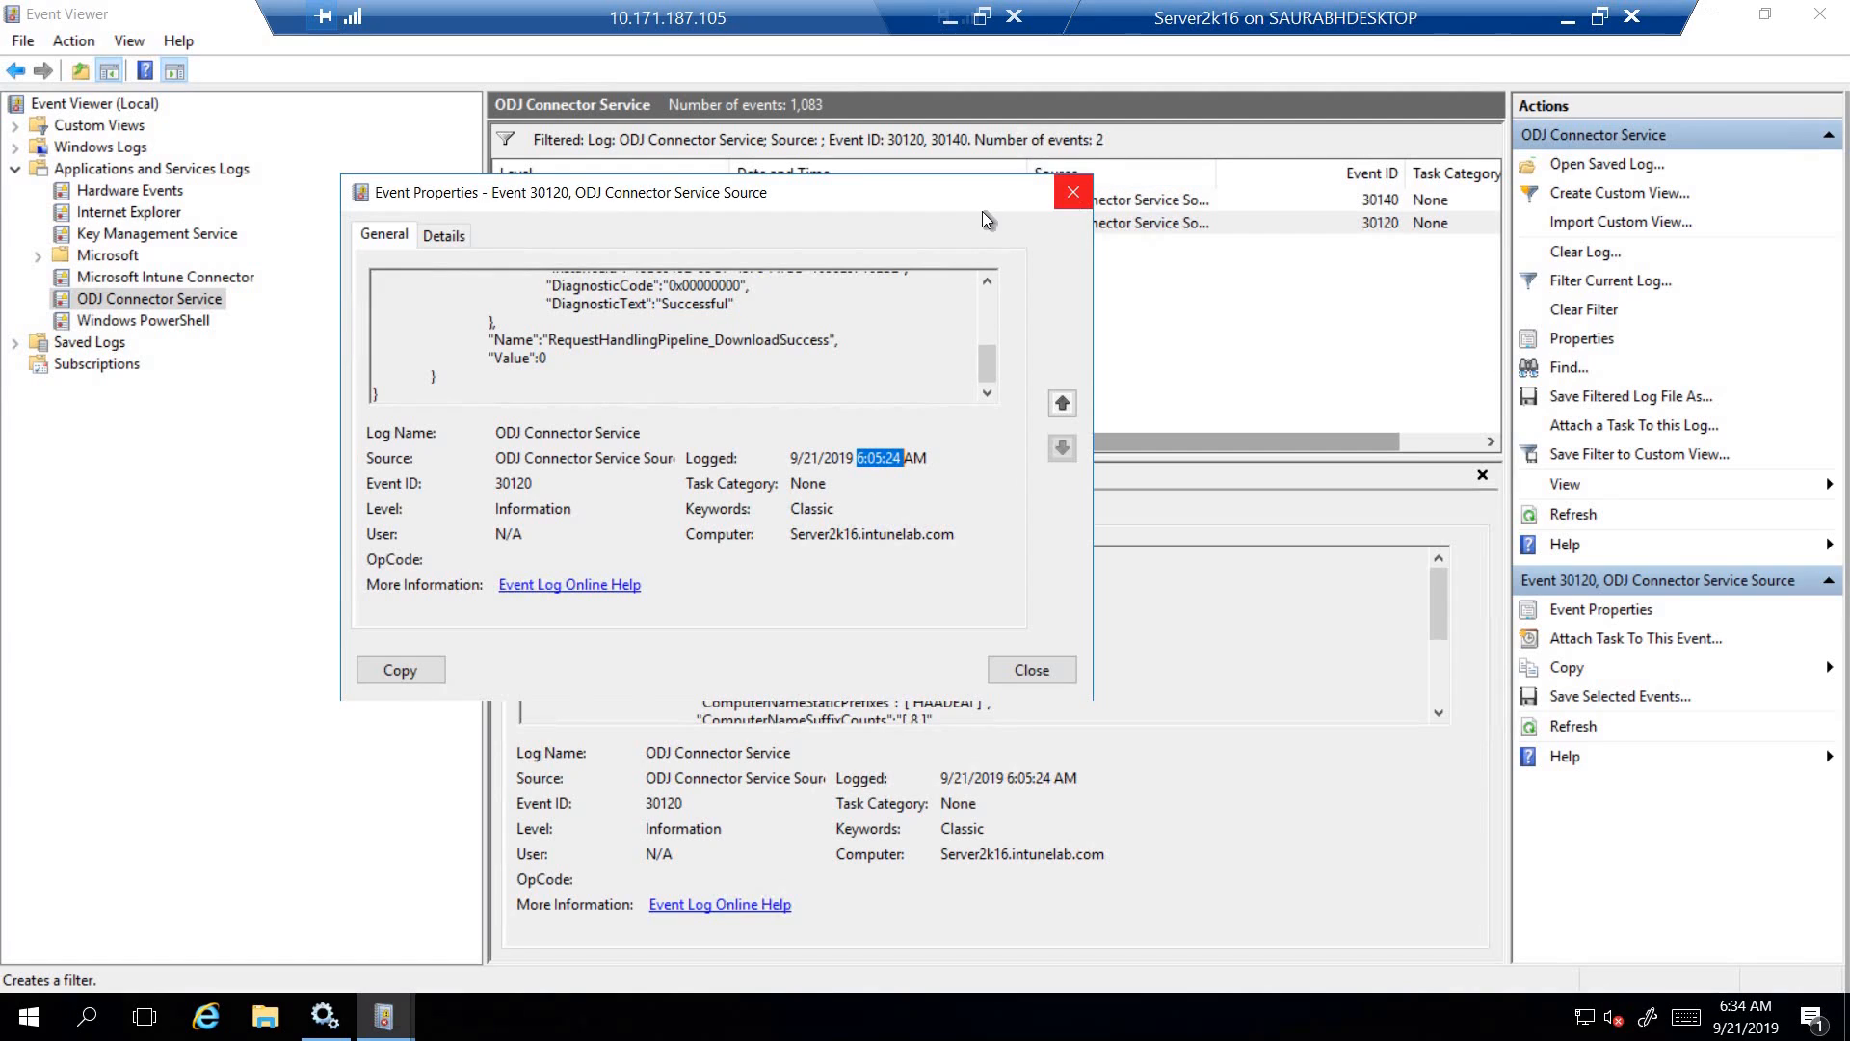
# - Open the properties of event 30140 and highlight its event ID, request ID, device ID and device name
pyautogui.click(878, 202)
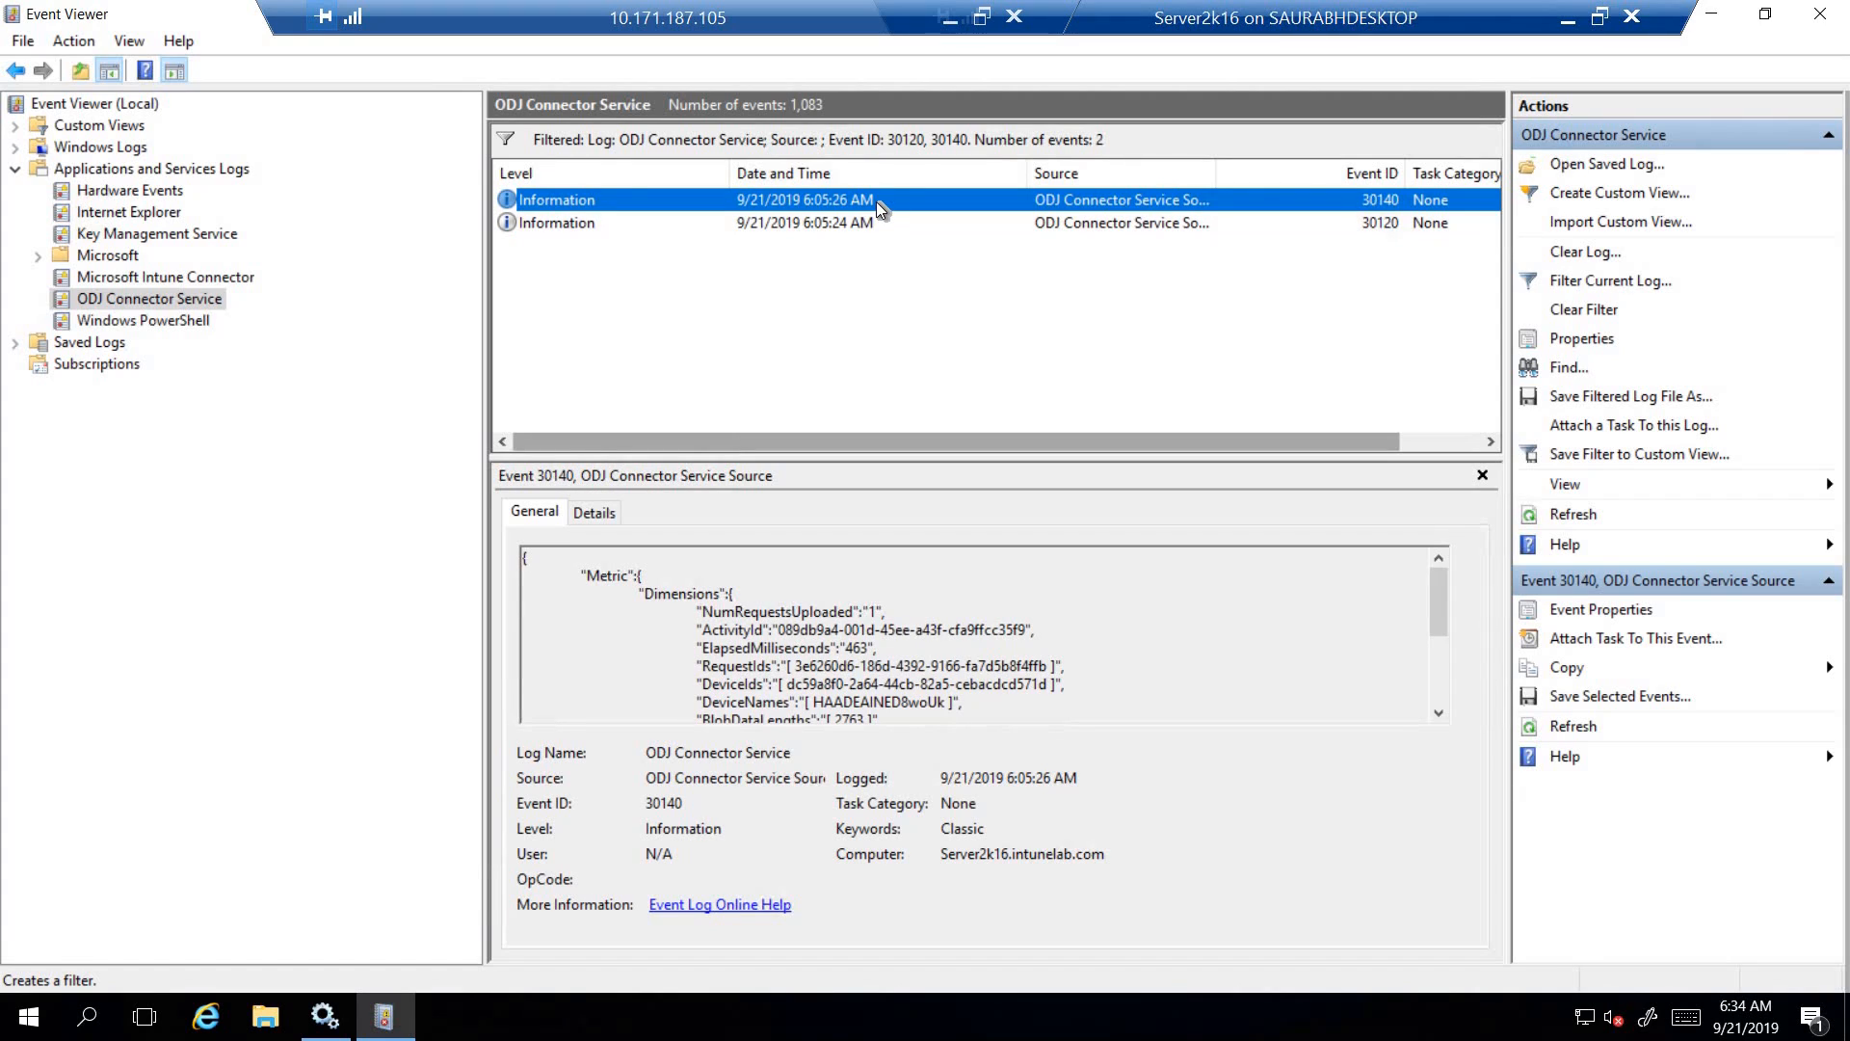
pyautogui.doubleClick(875, 200)
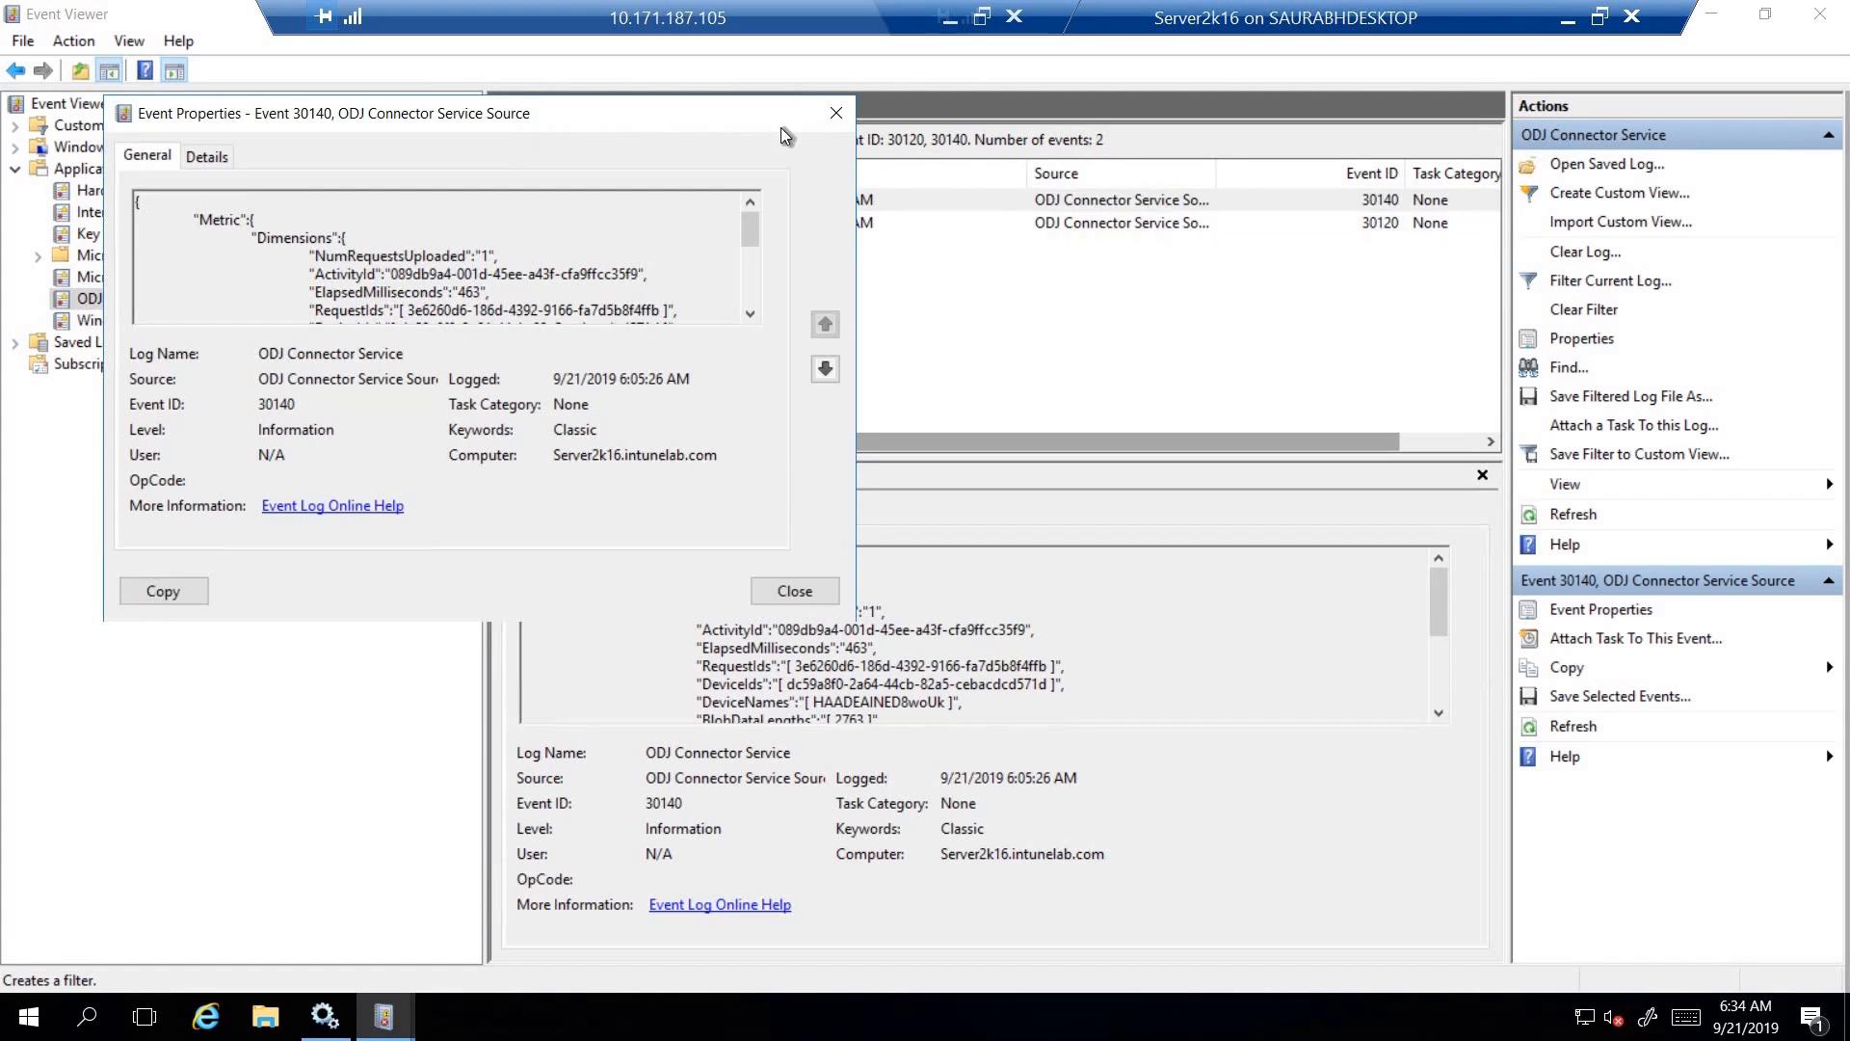
pyautogui.moveTo(780, 127); pyautogui.dragTo(1007, 193)
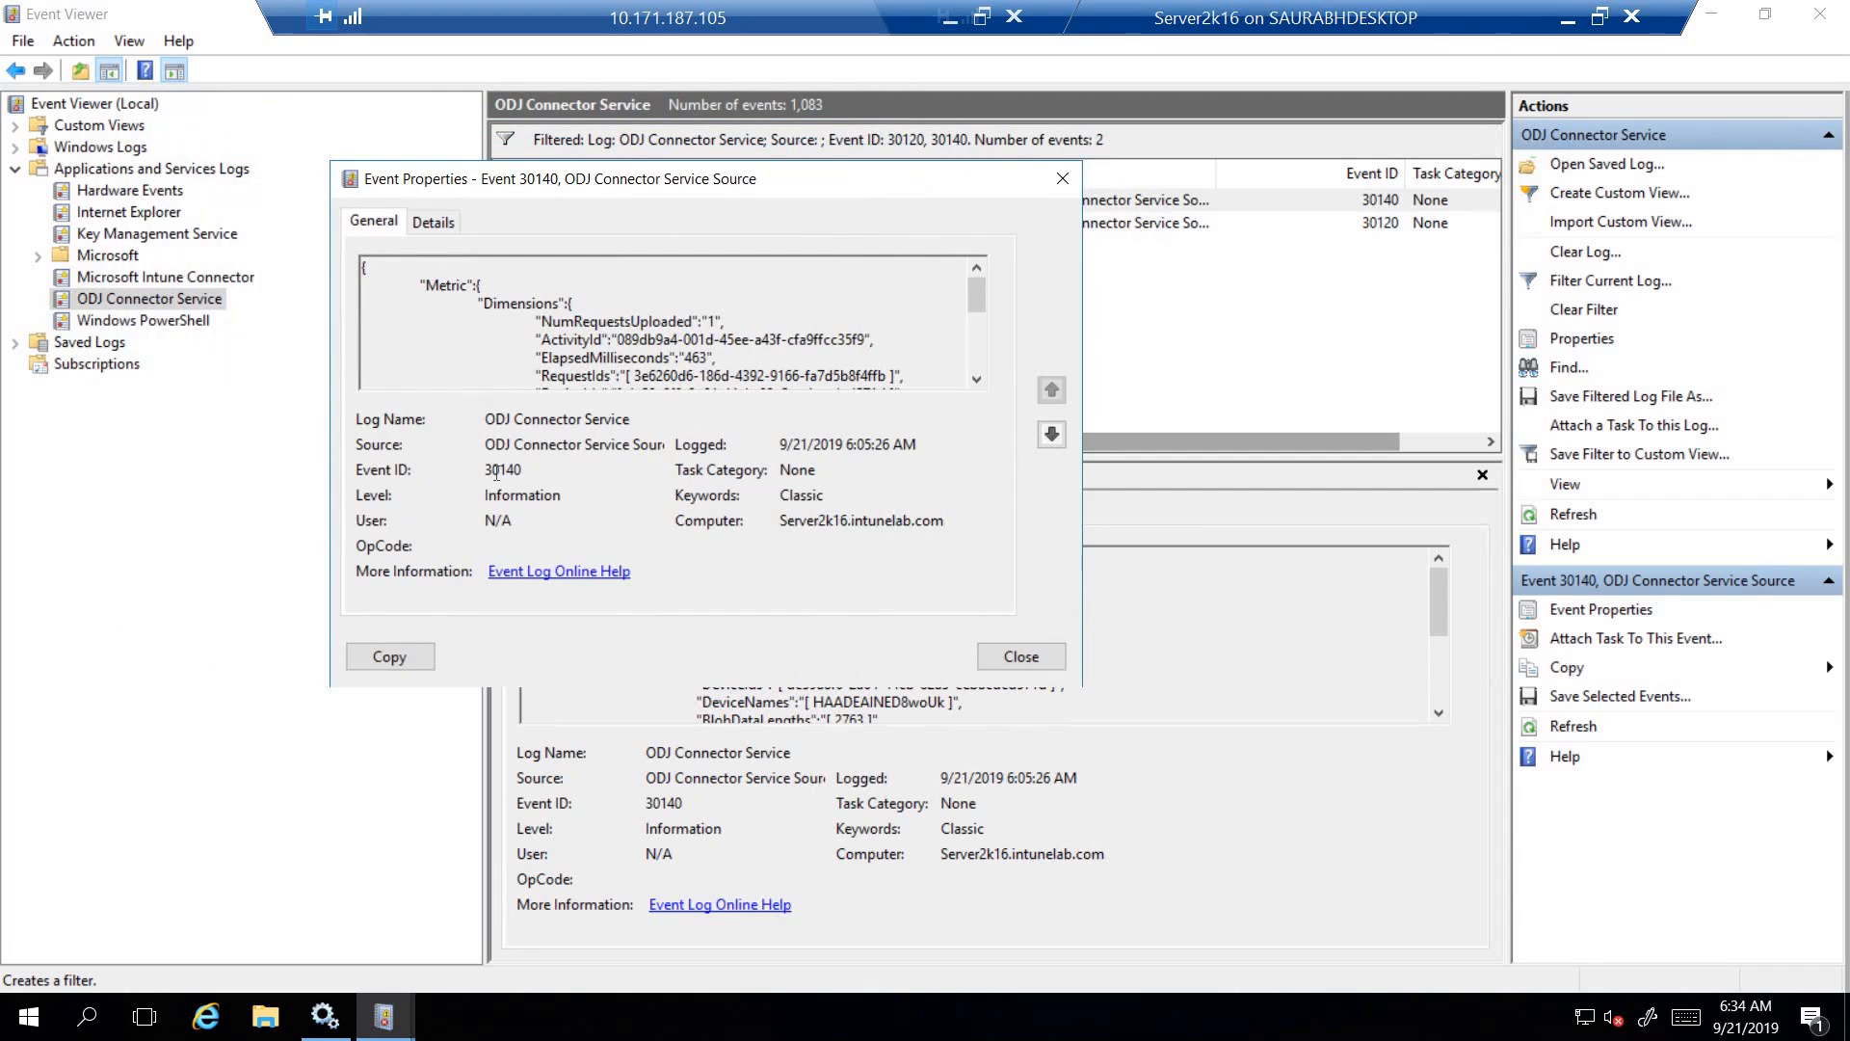
pyautogui.doubleClick(496, 471)
pyautogui.doubleClick(692, 357)
pyautogui.doubleClick(715, 376)
pyautogui.doubleClick(975, 379)
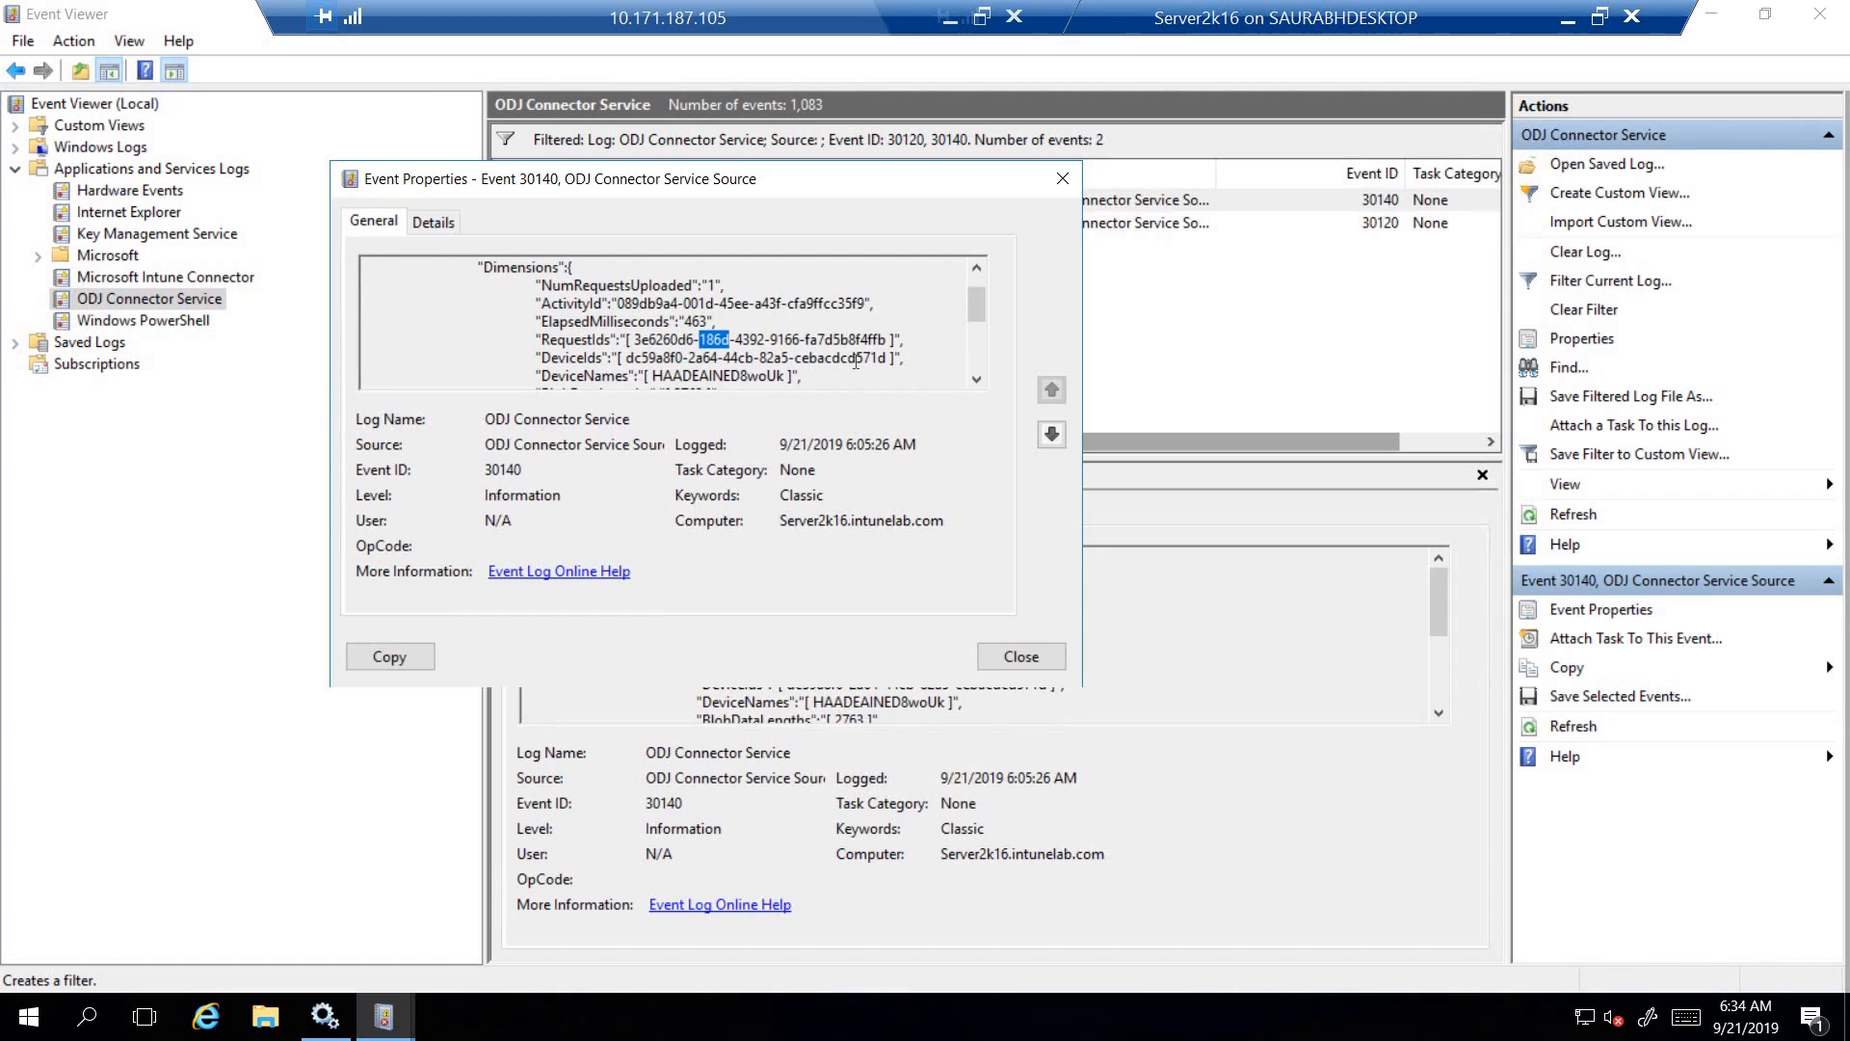
pyautogui.moveTo(856, 357); pyautogui.dragTo(888, 358)
pyautogui.moveTo(654, 375); pyautogui.dragTo(788, 374)
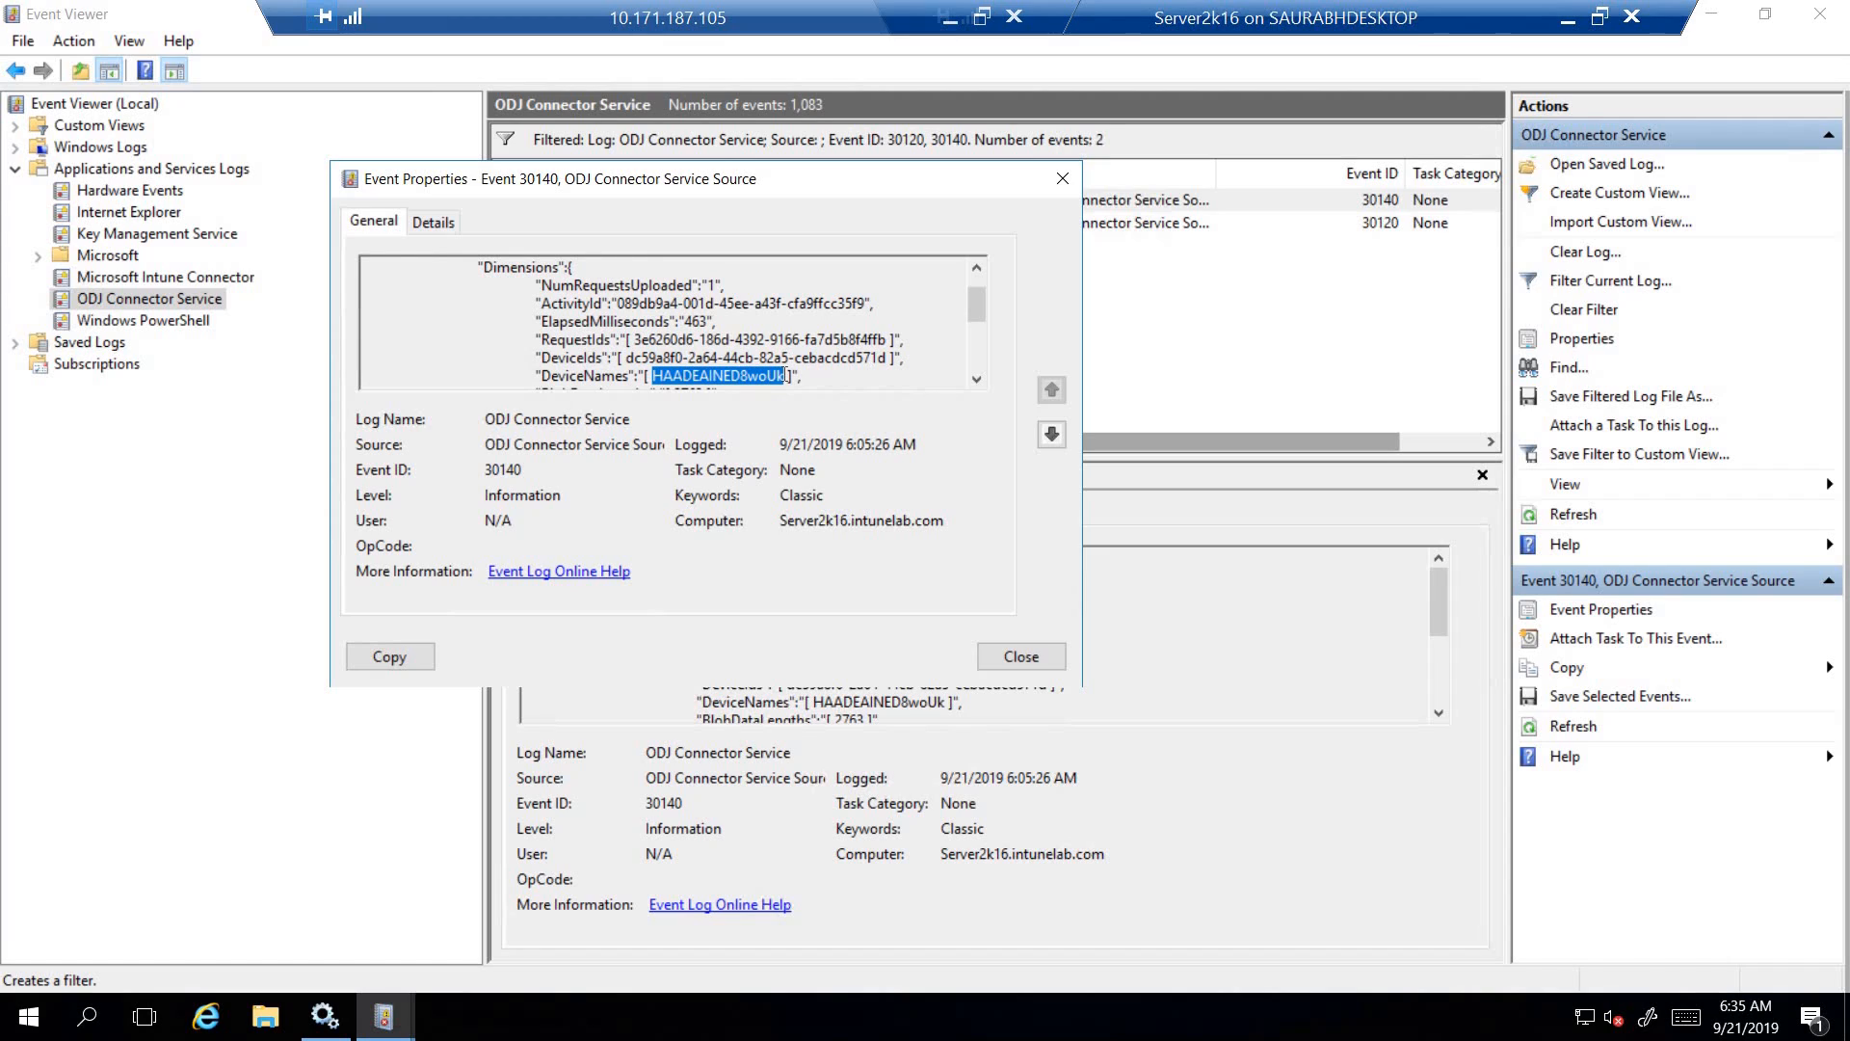
# - Review the rest of event 30140's general details through the diagnostic text and event name, and close its properties
pyautogui.click(977, 381)
pyautogui.click(977, 381)
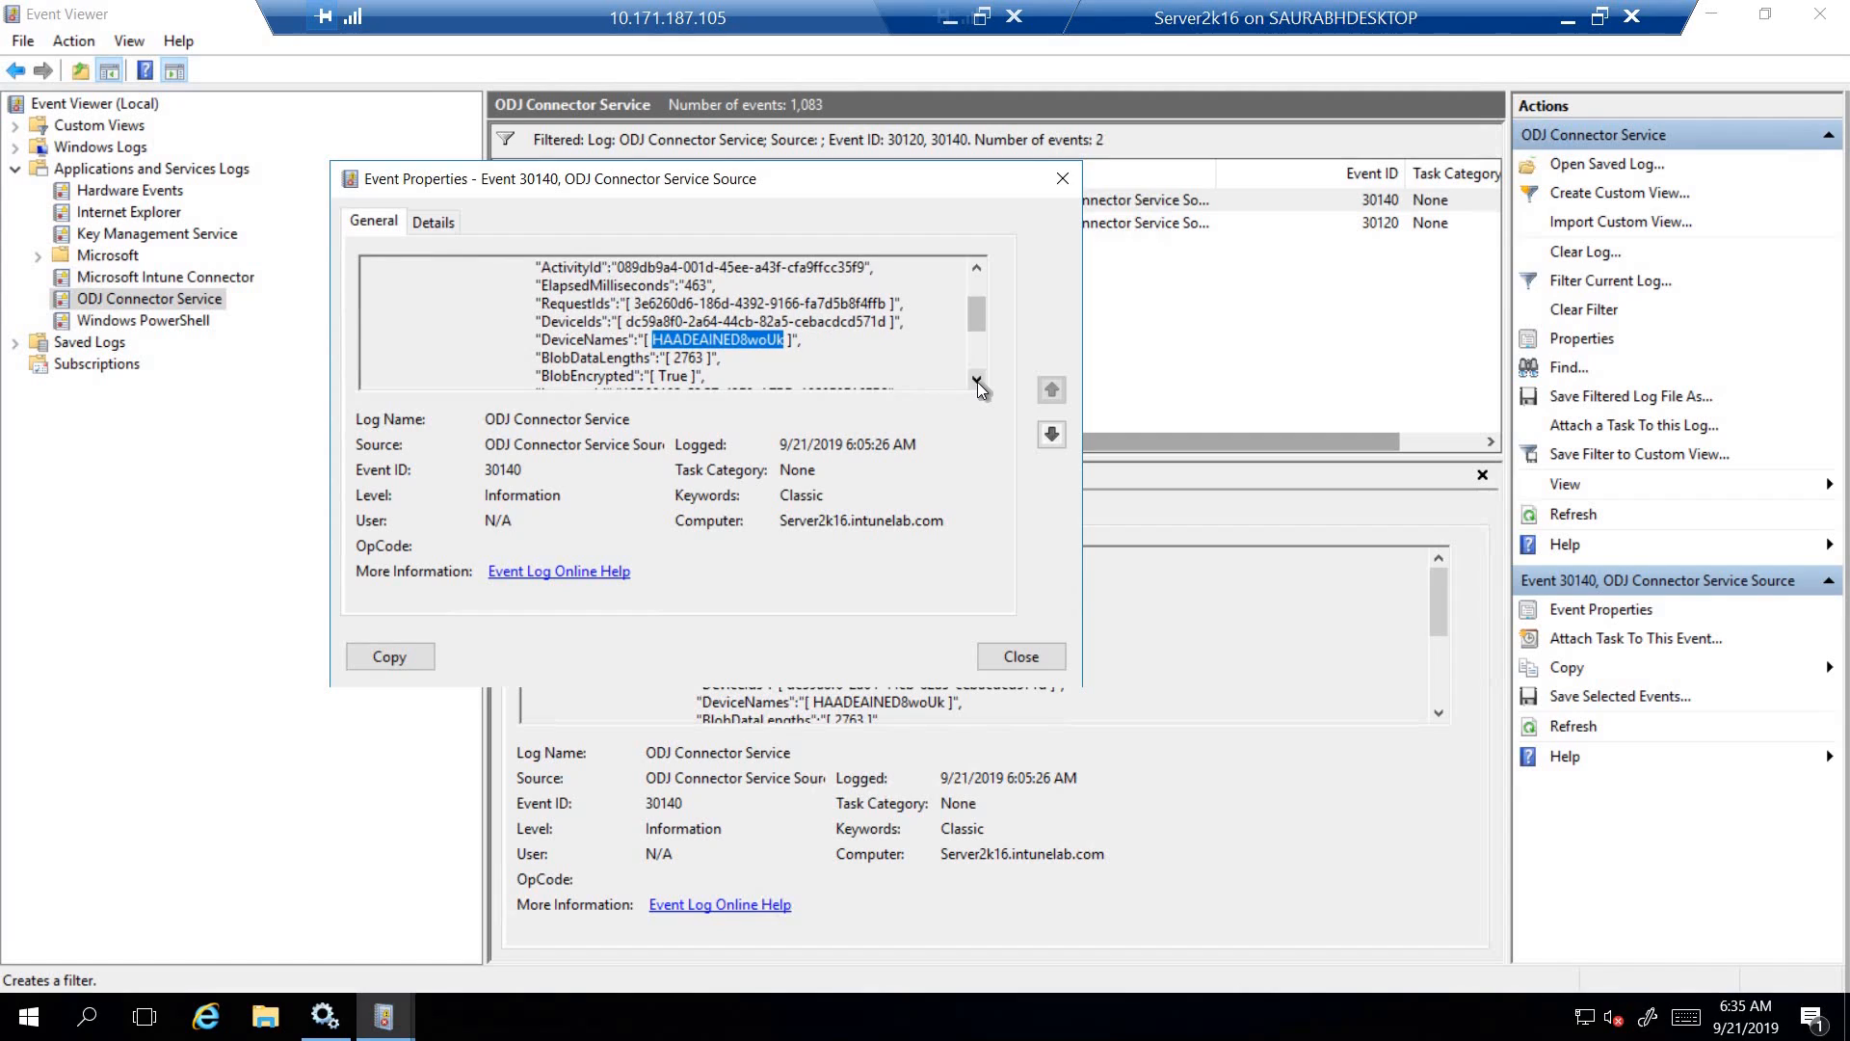
pyautogui.click(977, 381)
pyautogui.click(977, 381)
pyautogui.click(977, 381)
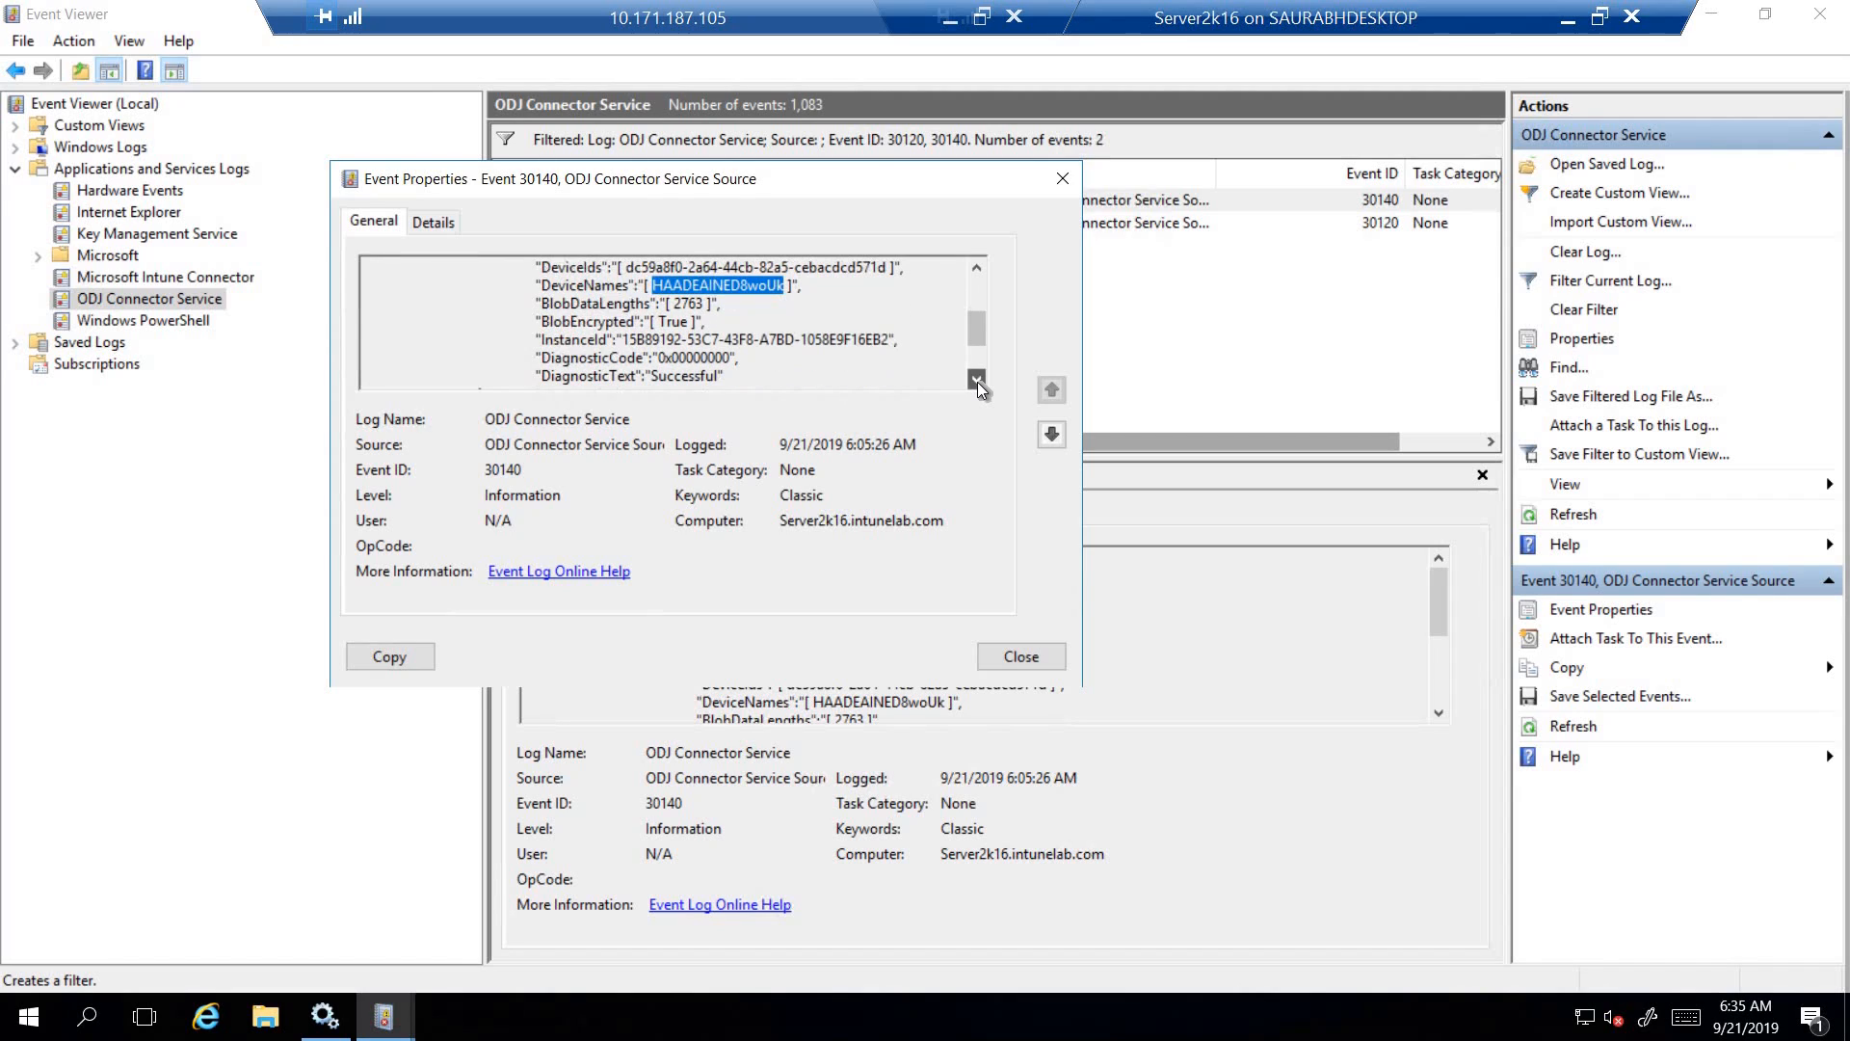
pyautogui.click(977, 381)
pyautogui.click(977, 380)
pyautogui.click(977, 381)
pyautogui.click(977, 380)
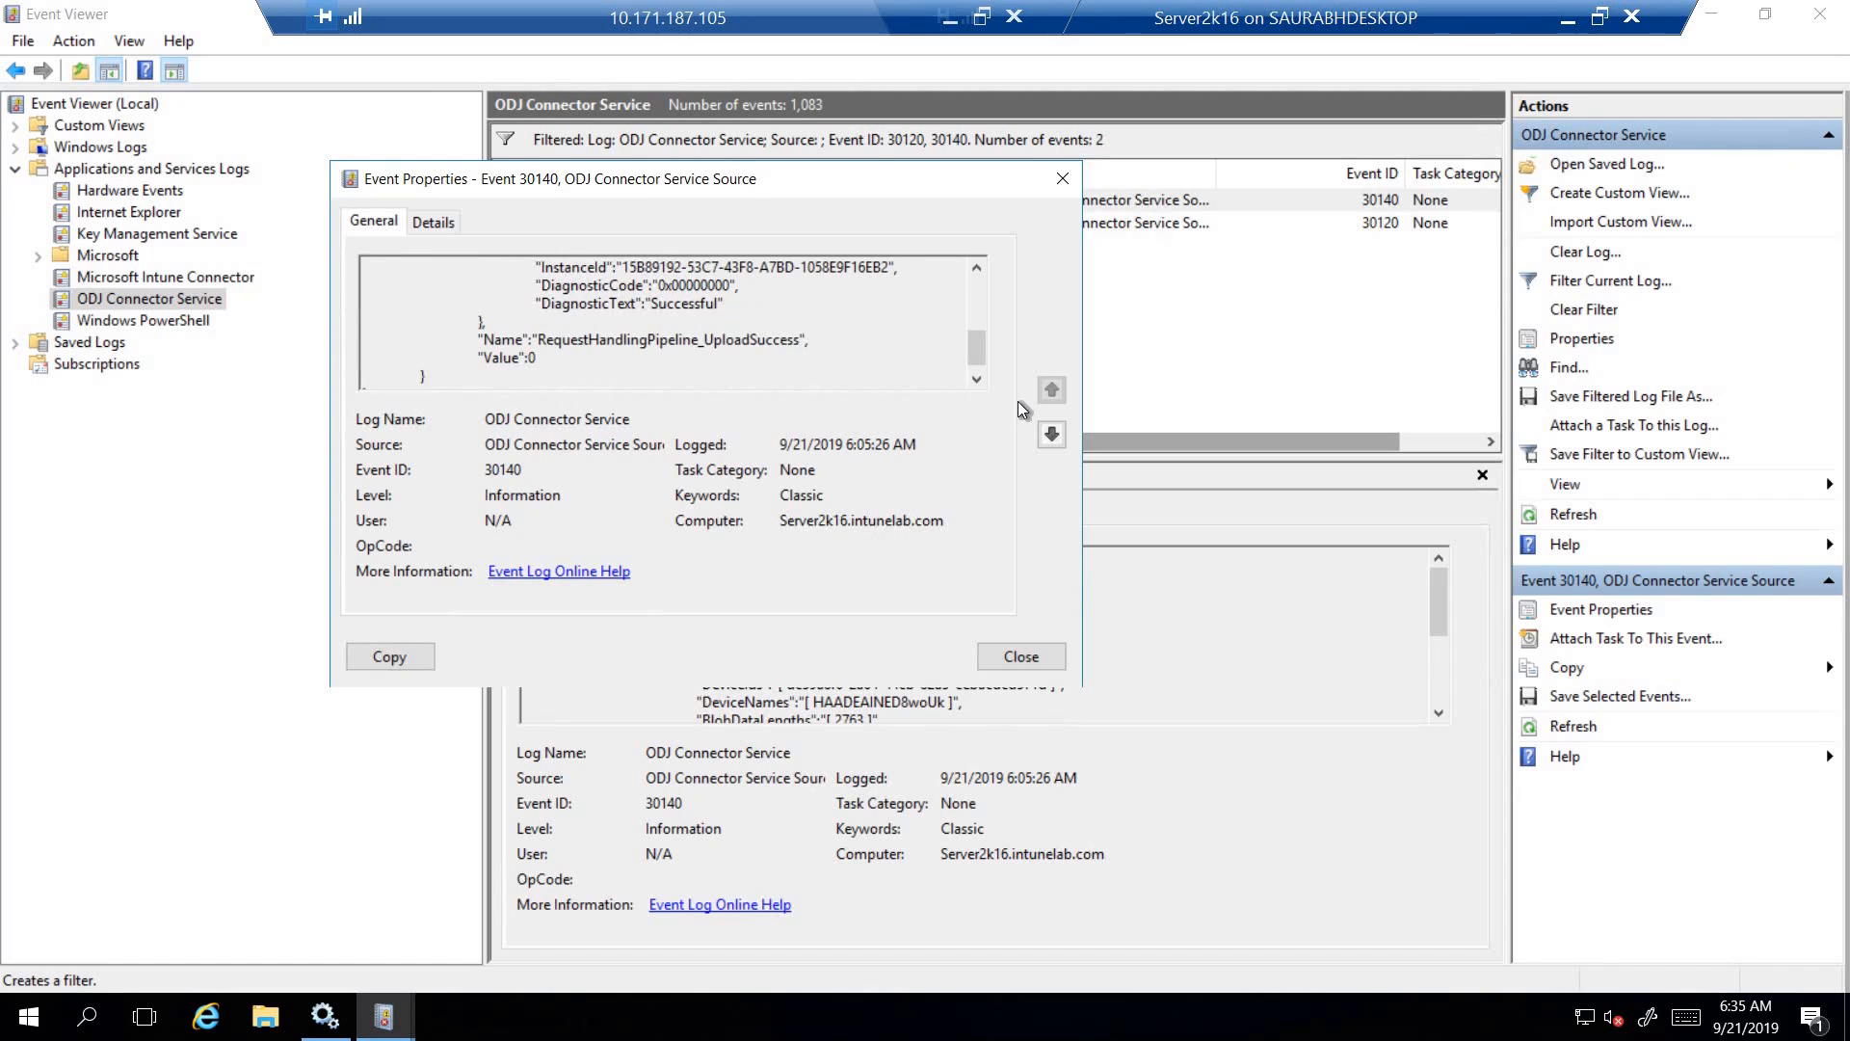
pyautogui.click(977, 381)
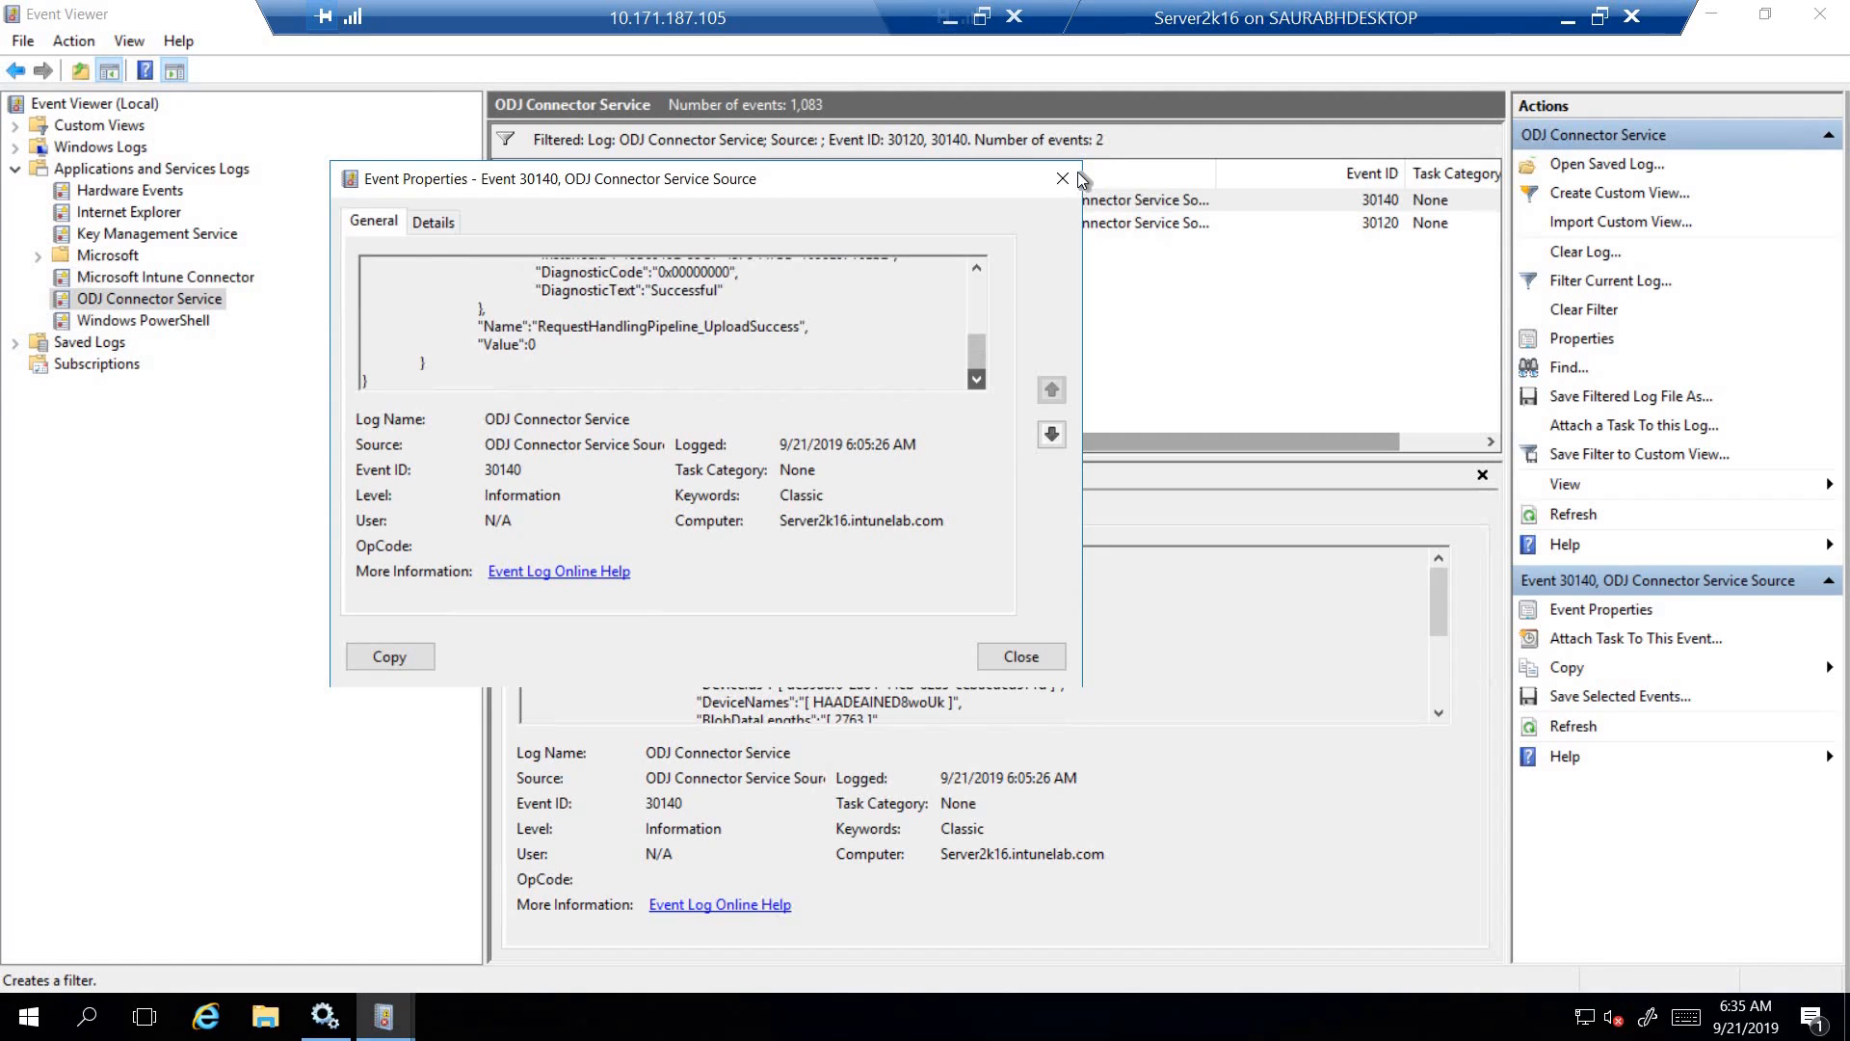
pyautogui.press('Escape')
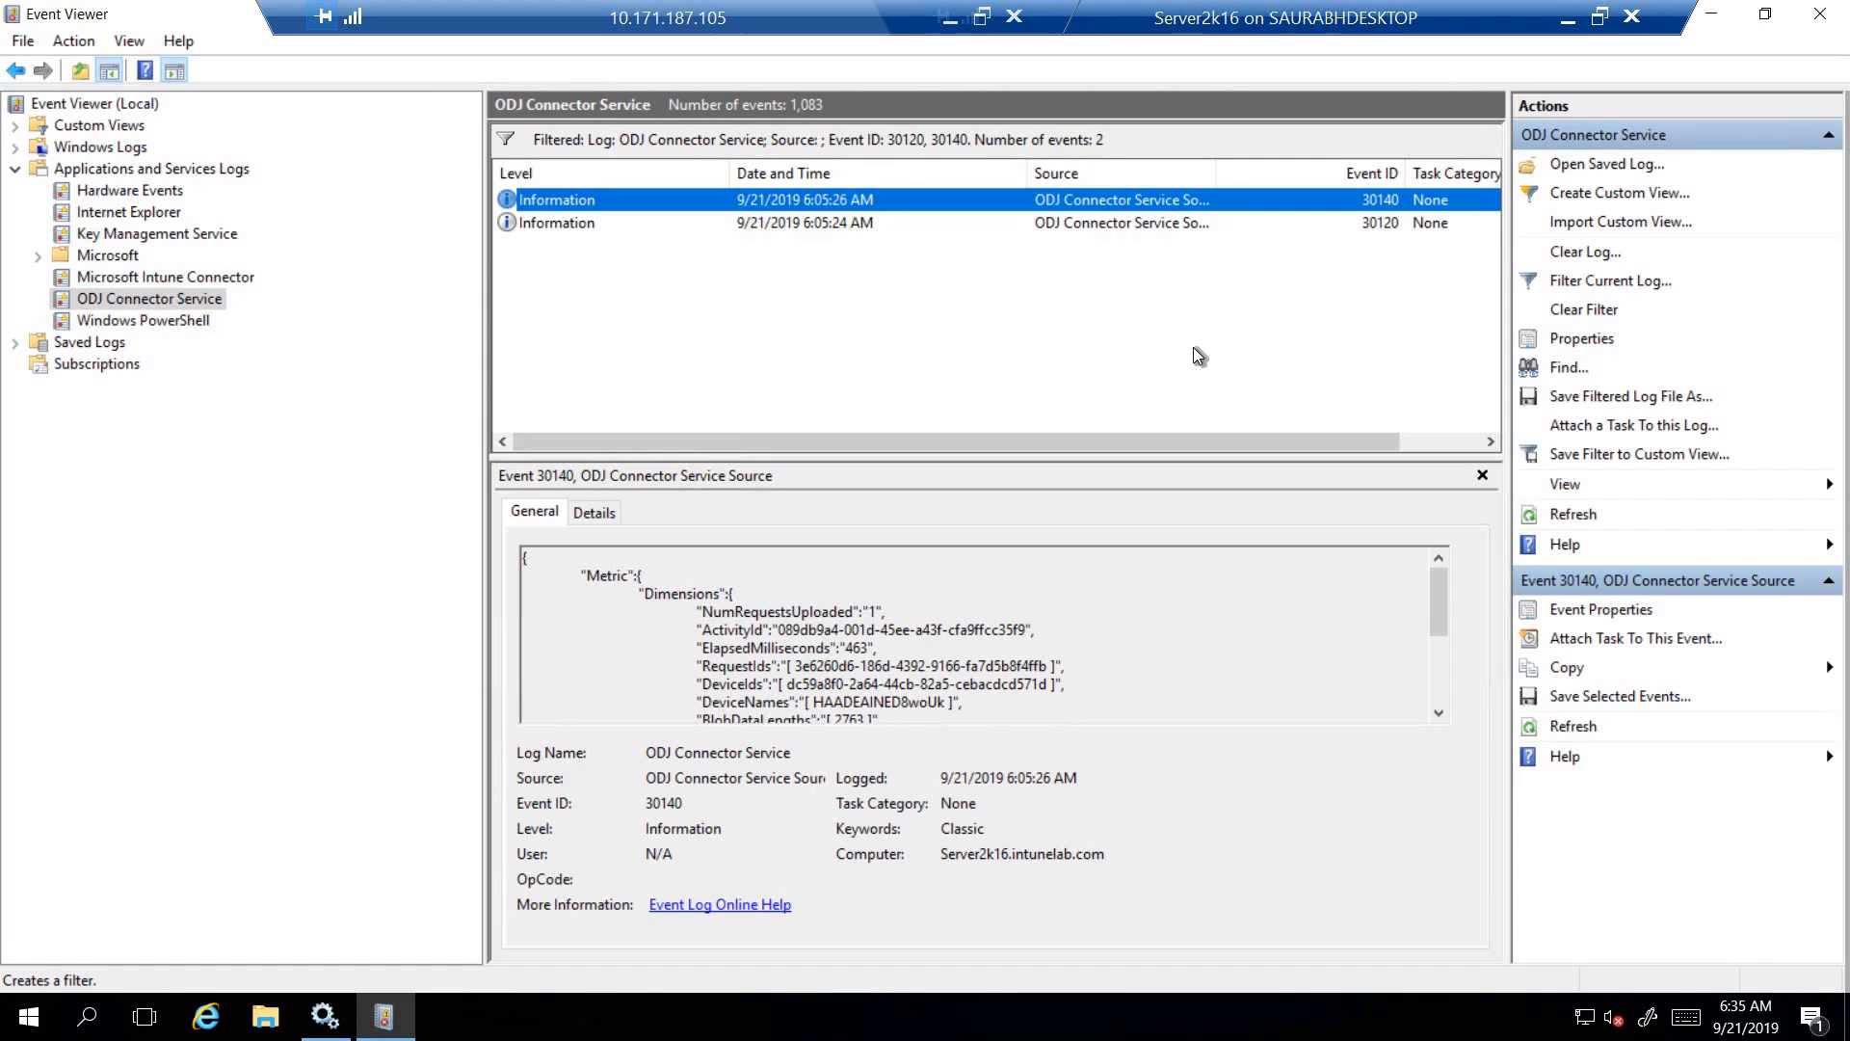
# - Close Event Viewer on Server2k16 and minimize that virtual machine's connection window
pyautogui.moveTo(1316, 19); pyautogui.dragTo(1243, 8)
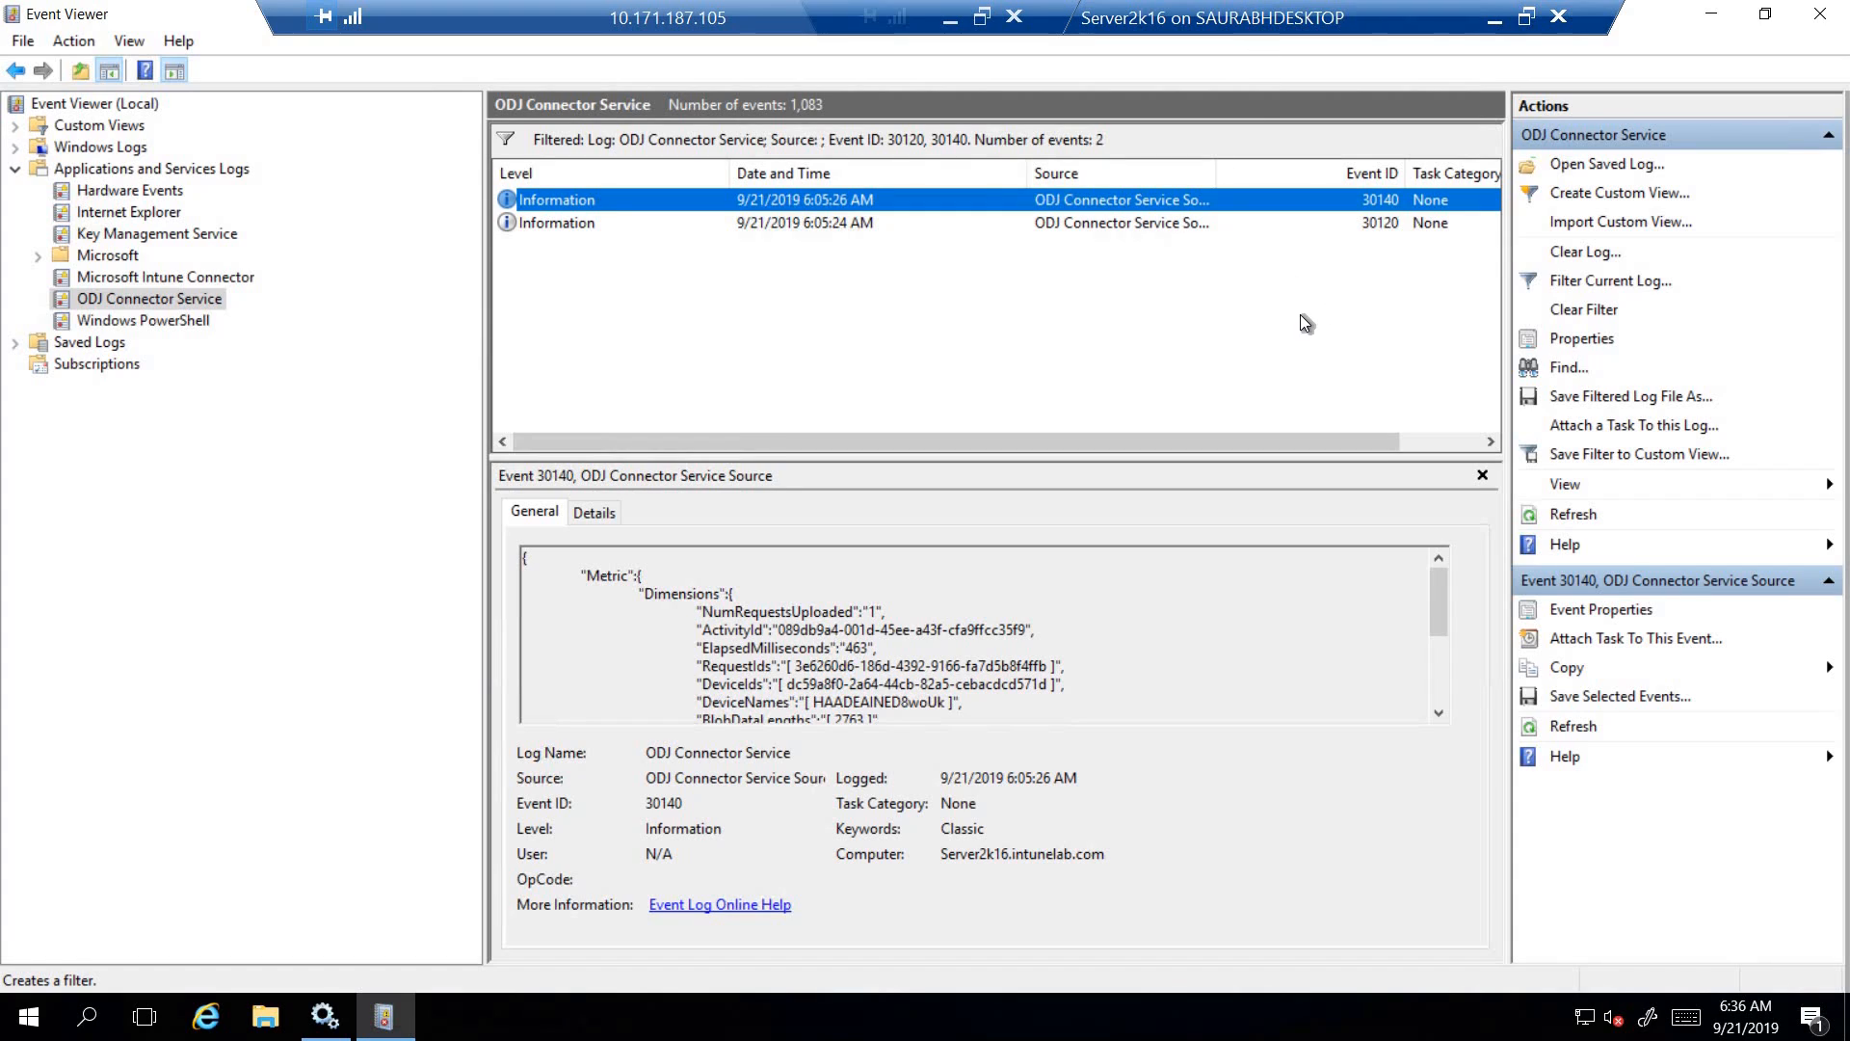
pyautogui.click(160, 321)
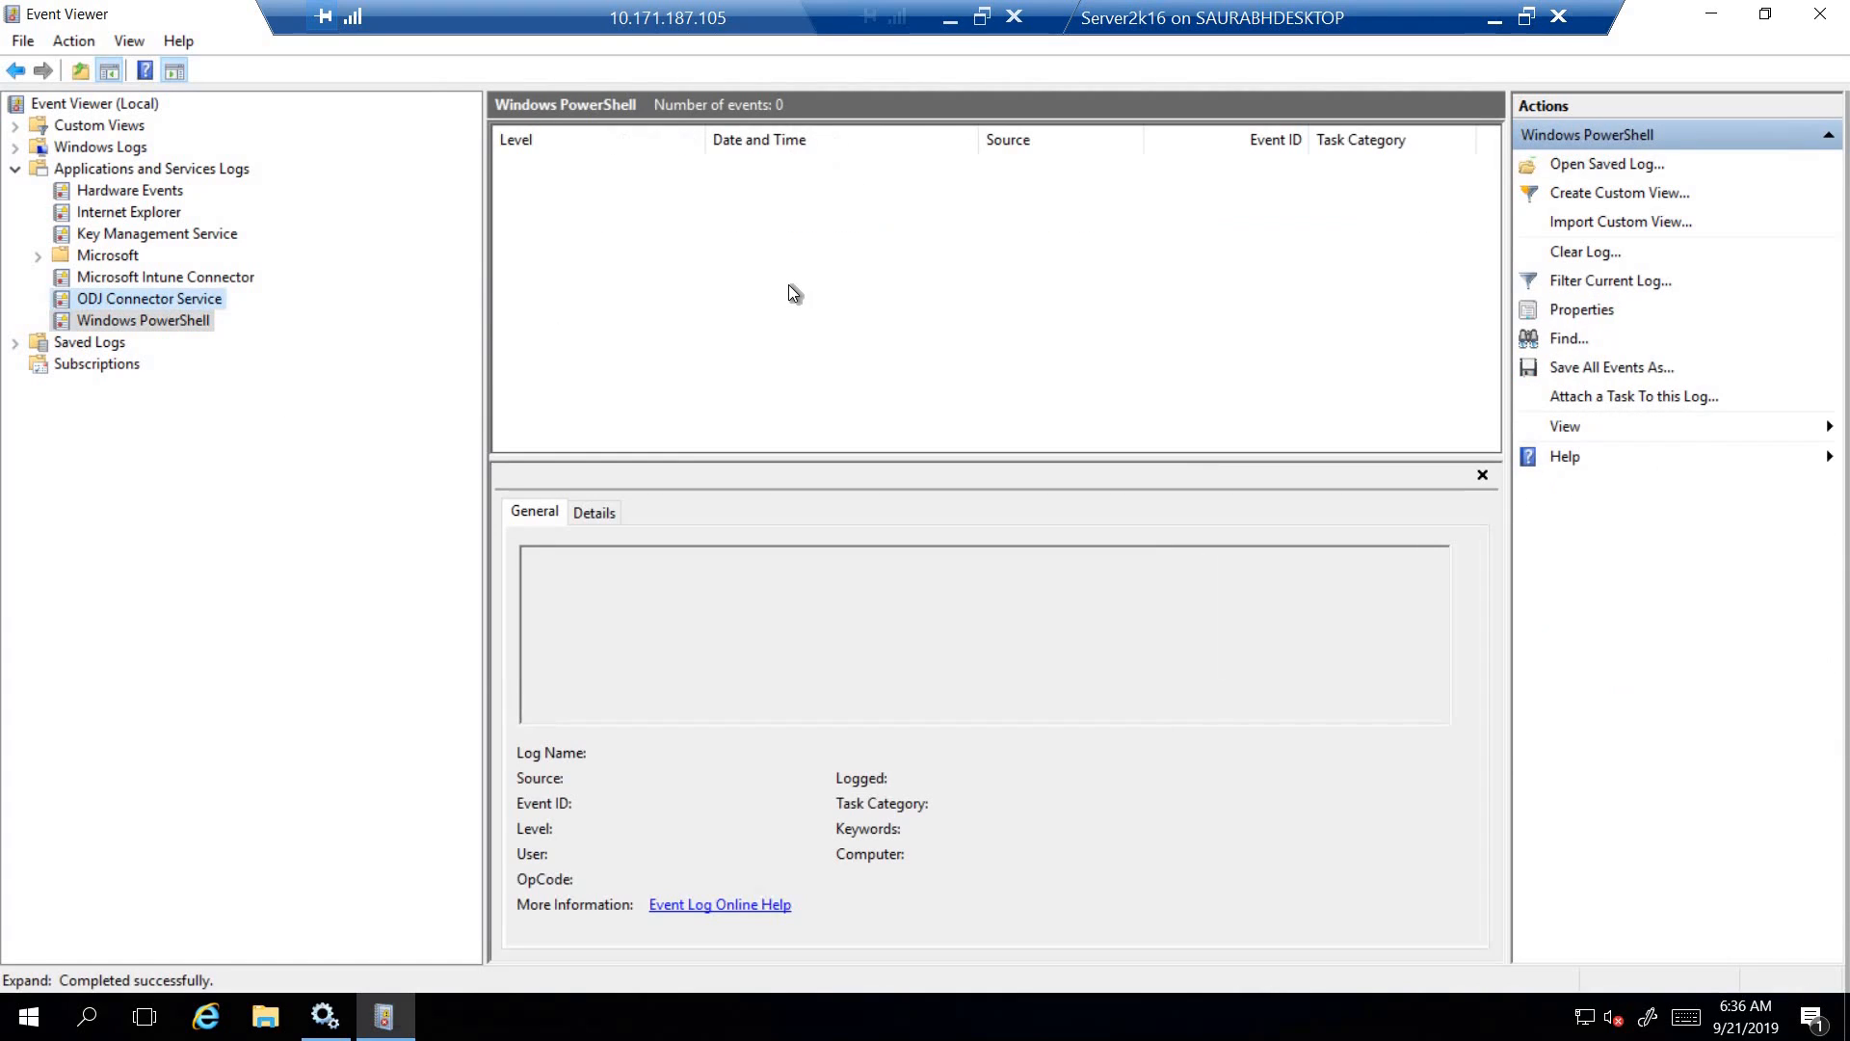
pyautogui.click(1820, 15)
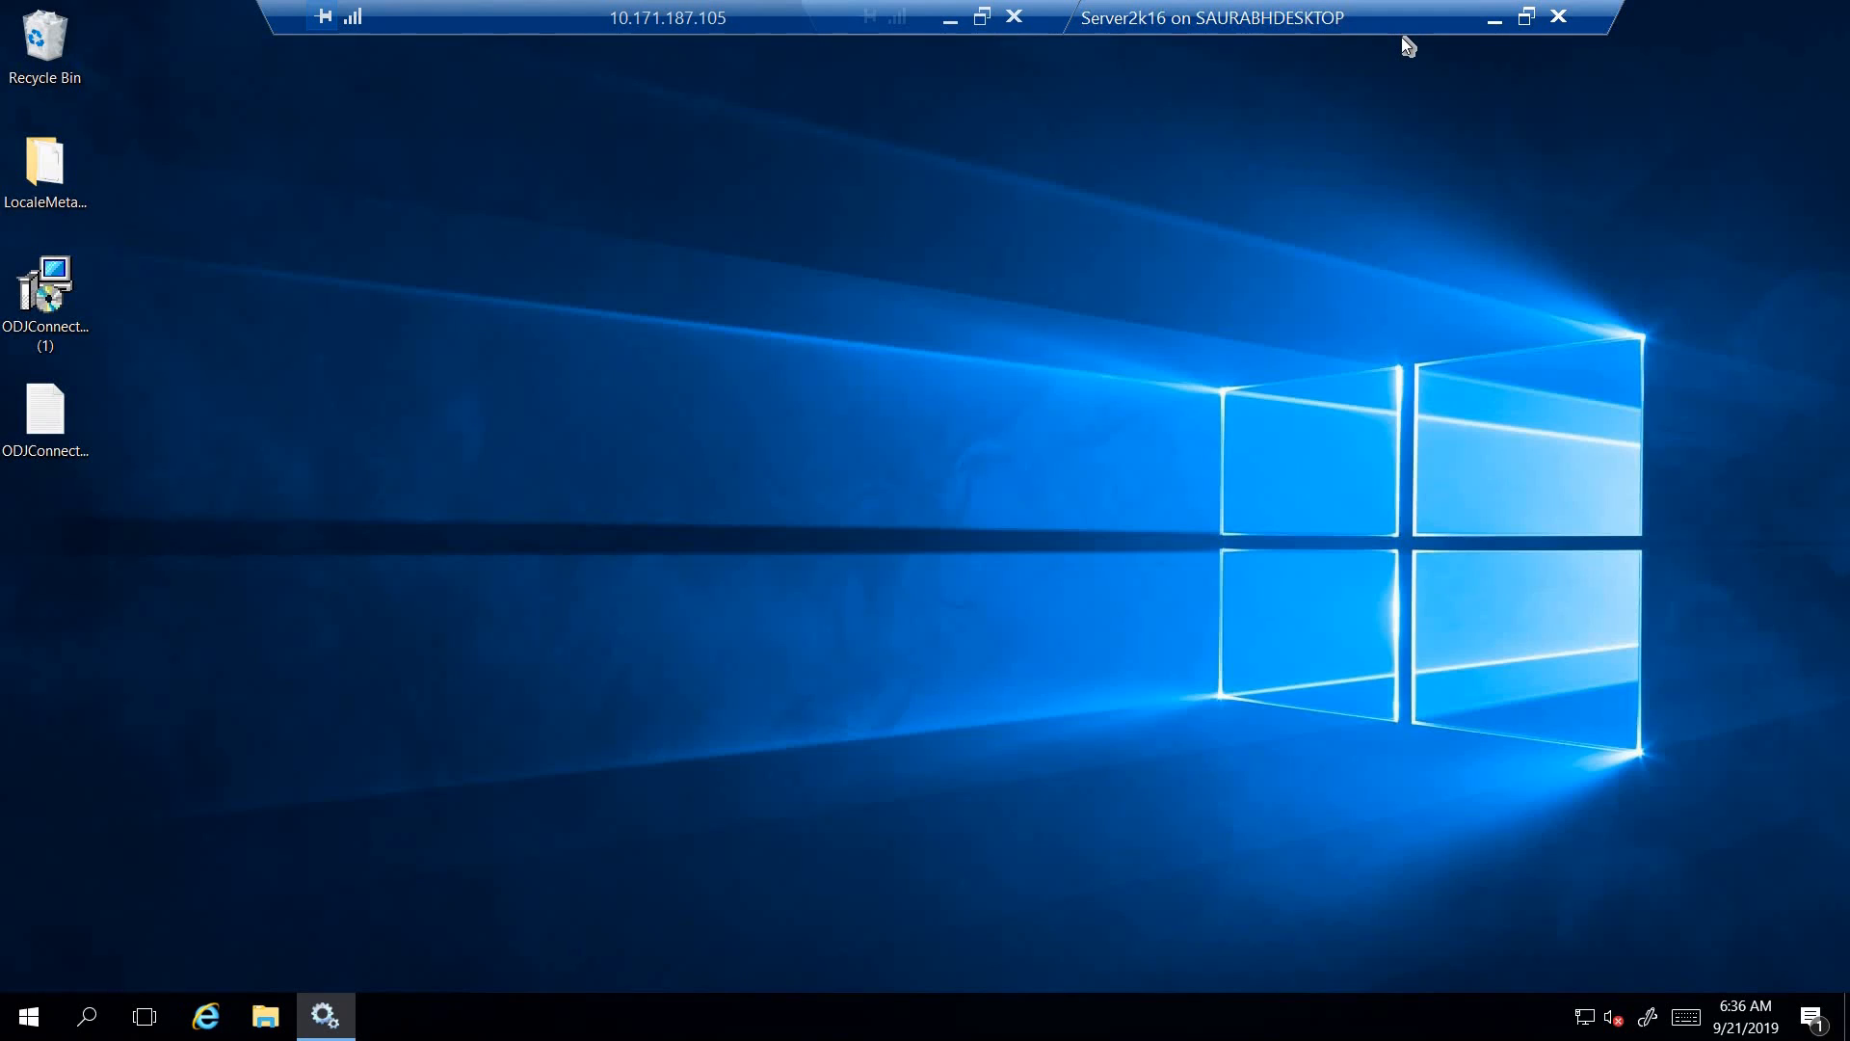
pyautogui.click(1492, 23)
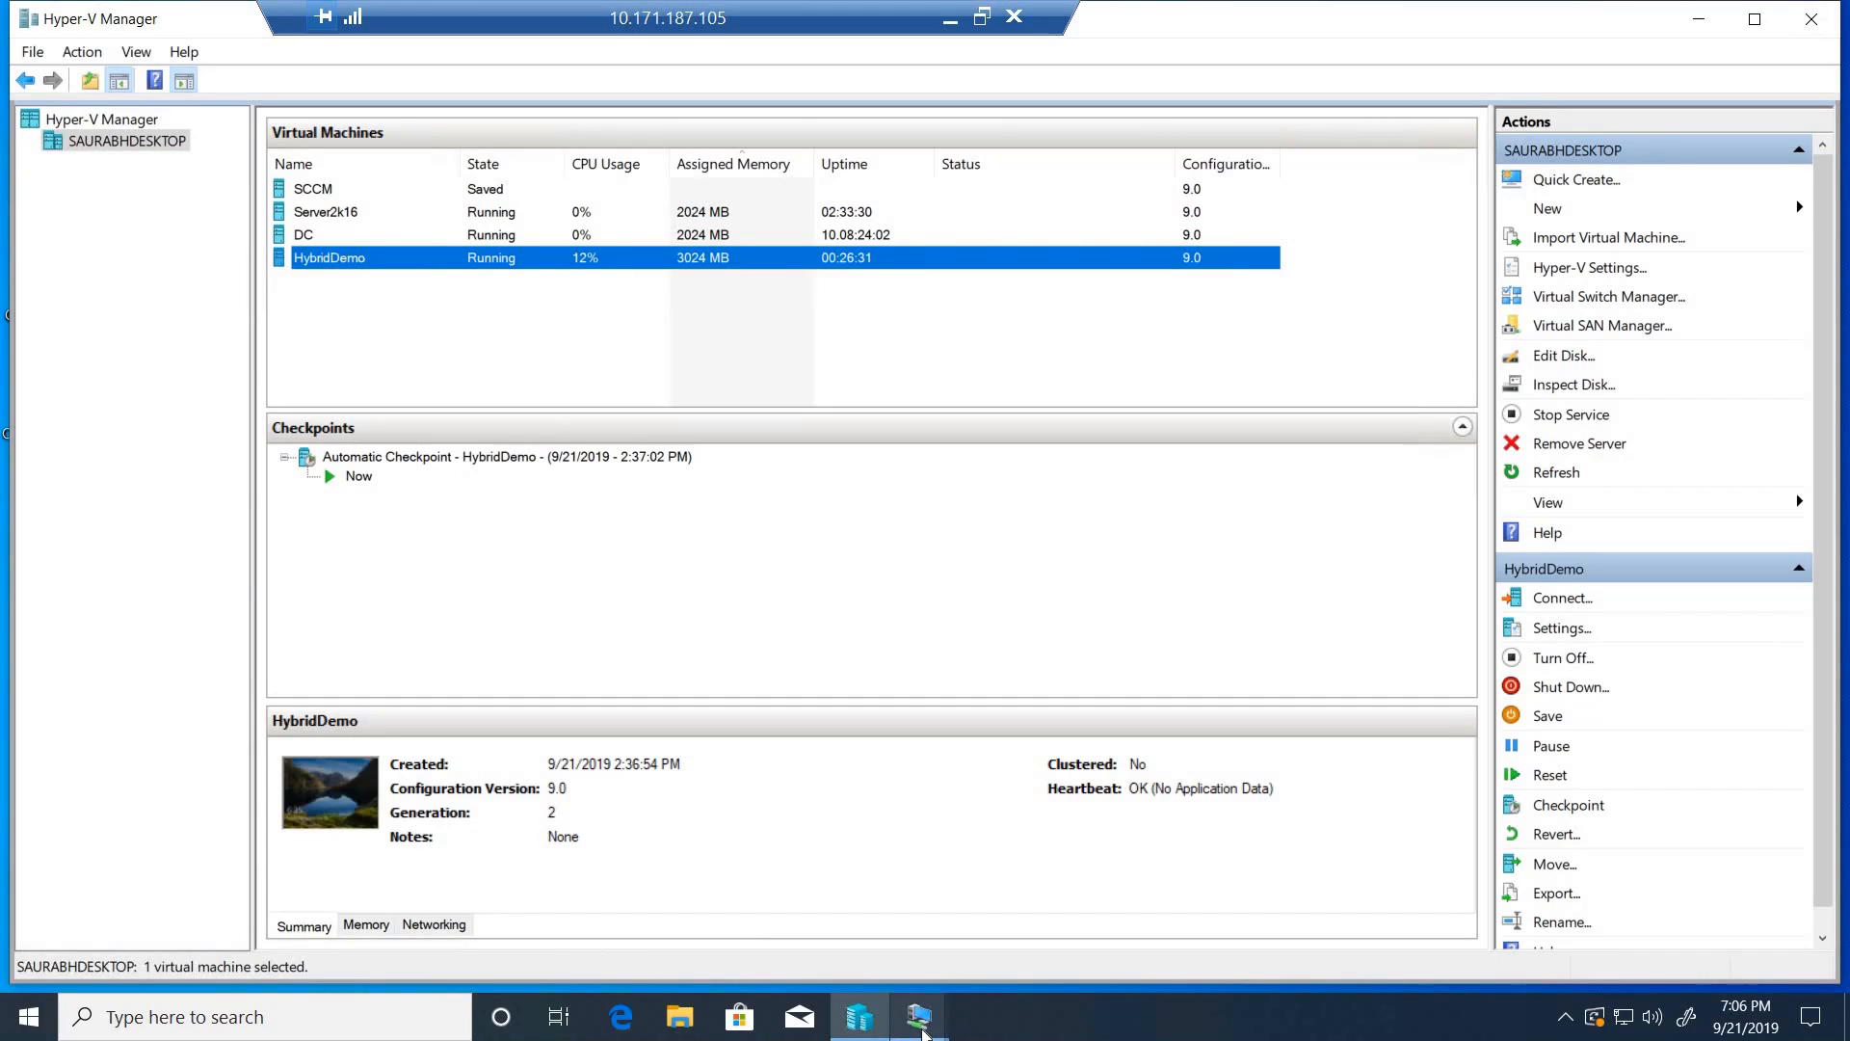
# - Switch to the HybridDemo virtual machine, close its System and File Explorer windows, and minimize the connection
pyautogui.moveTo(922, 1029)
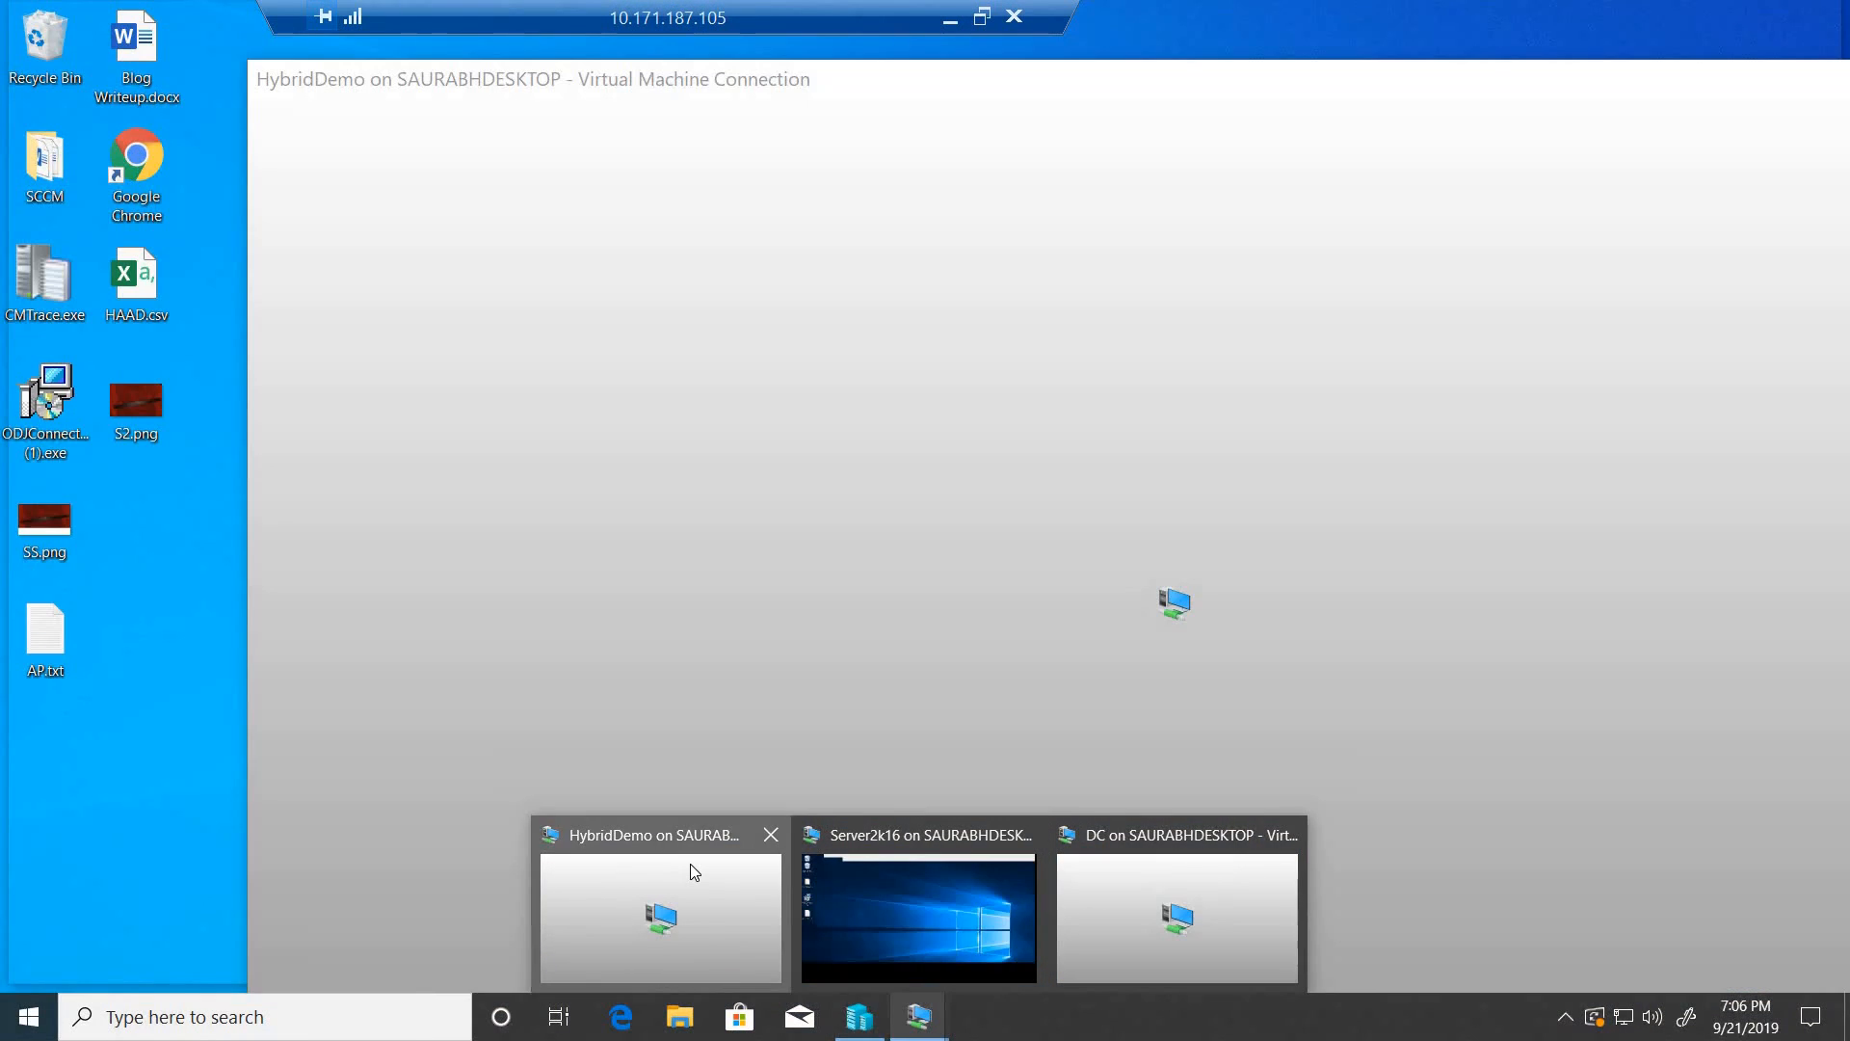
pyautogui.click(690, 864)
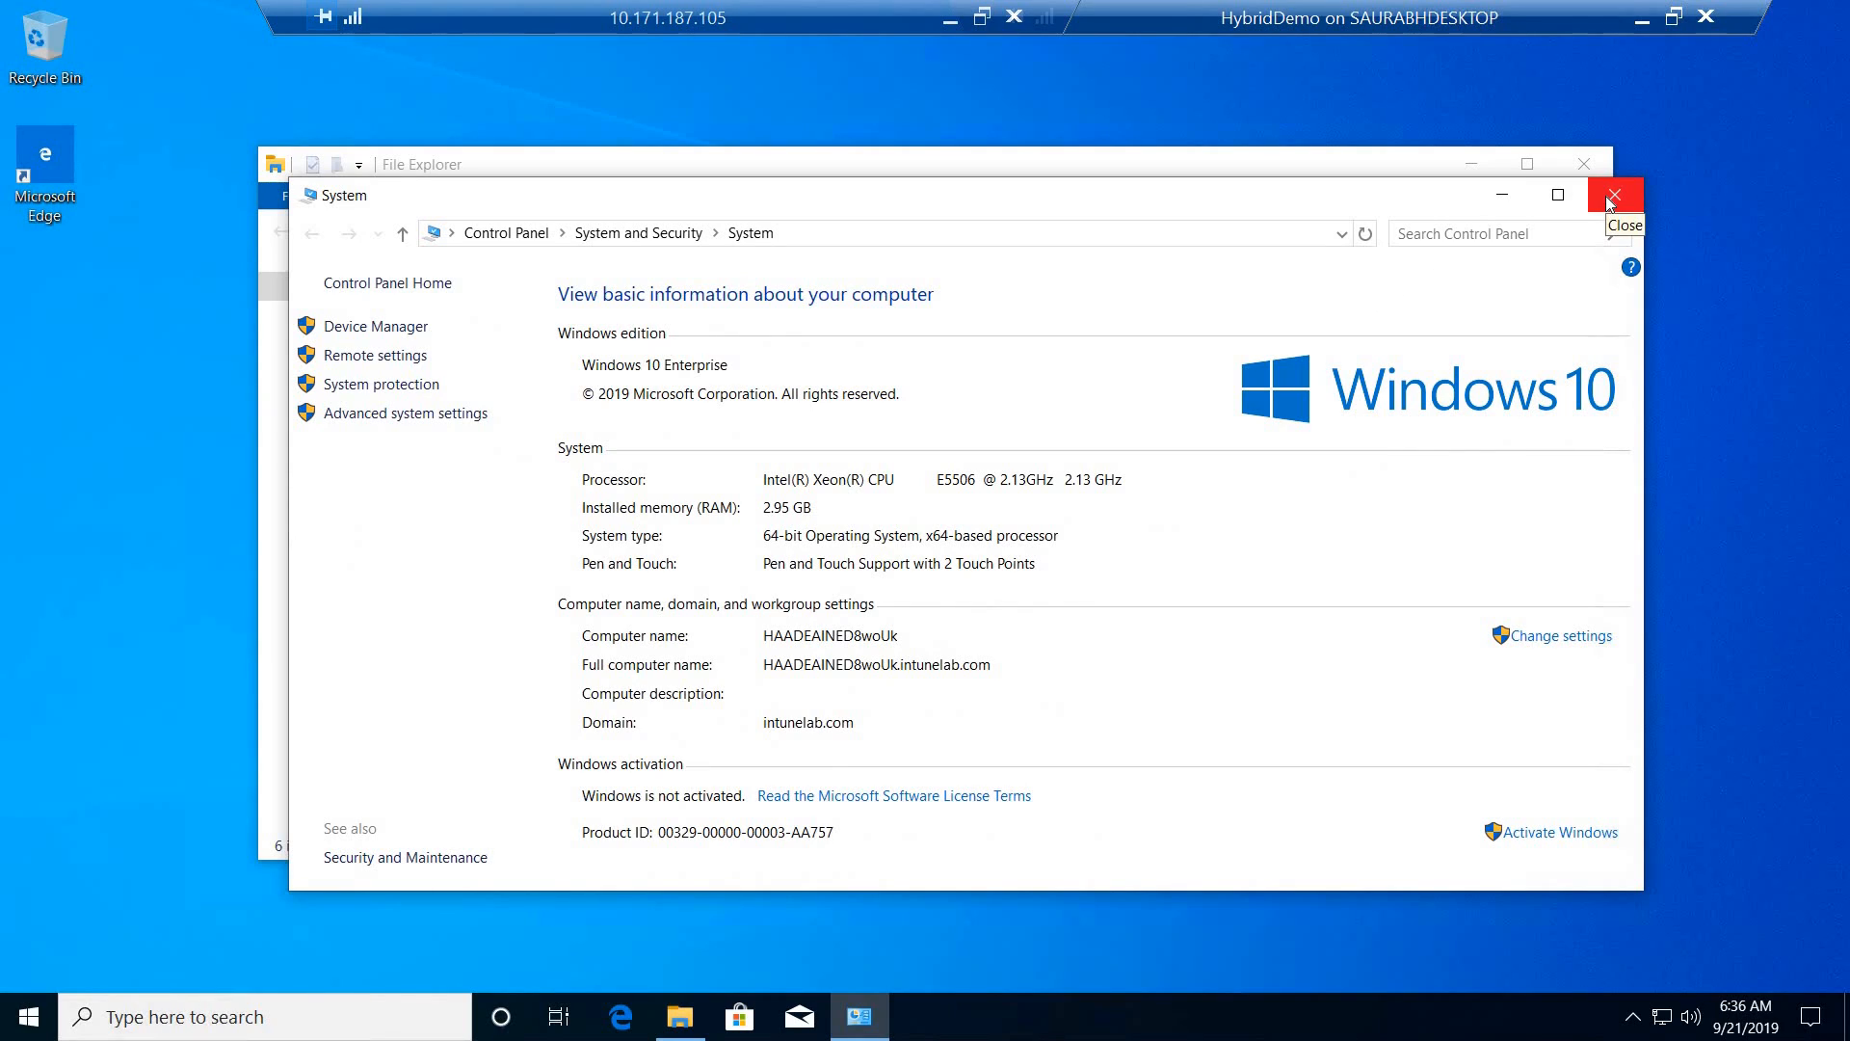
pyautogui.click(1602, 185)
pyautogui.click(1583, 164)
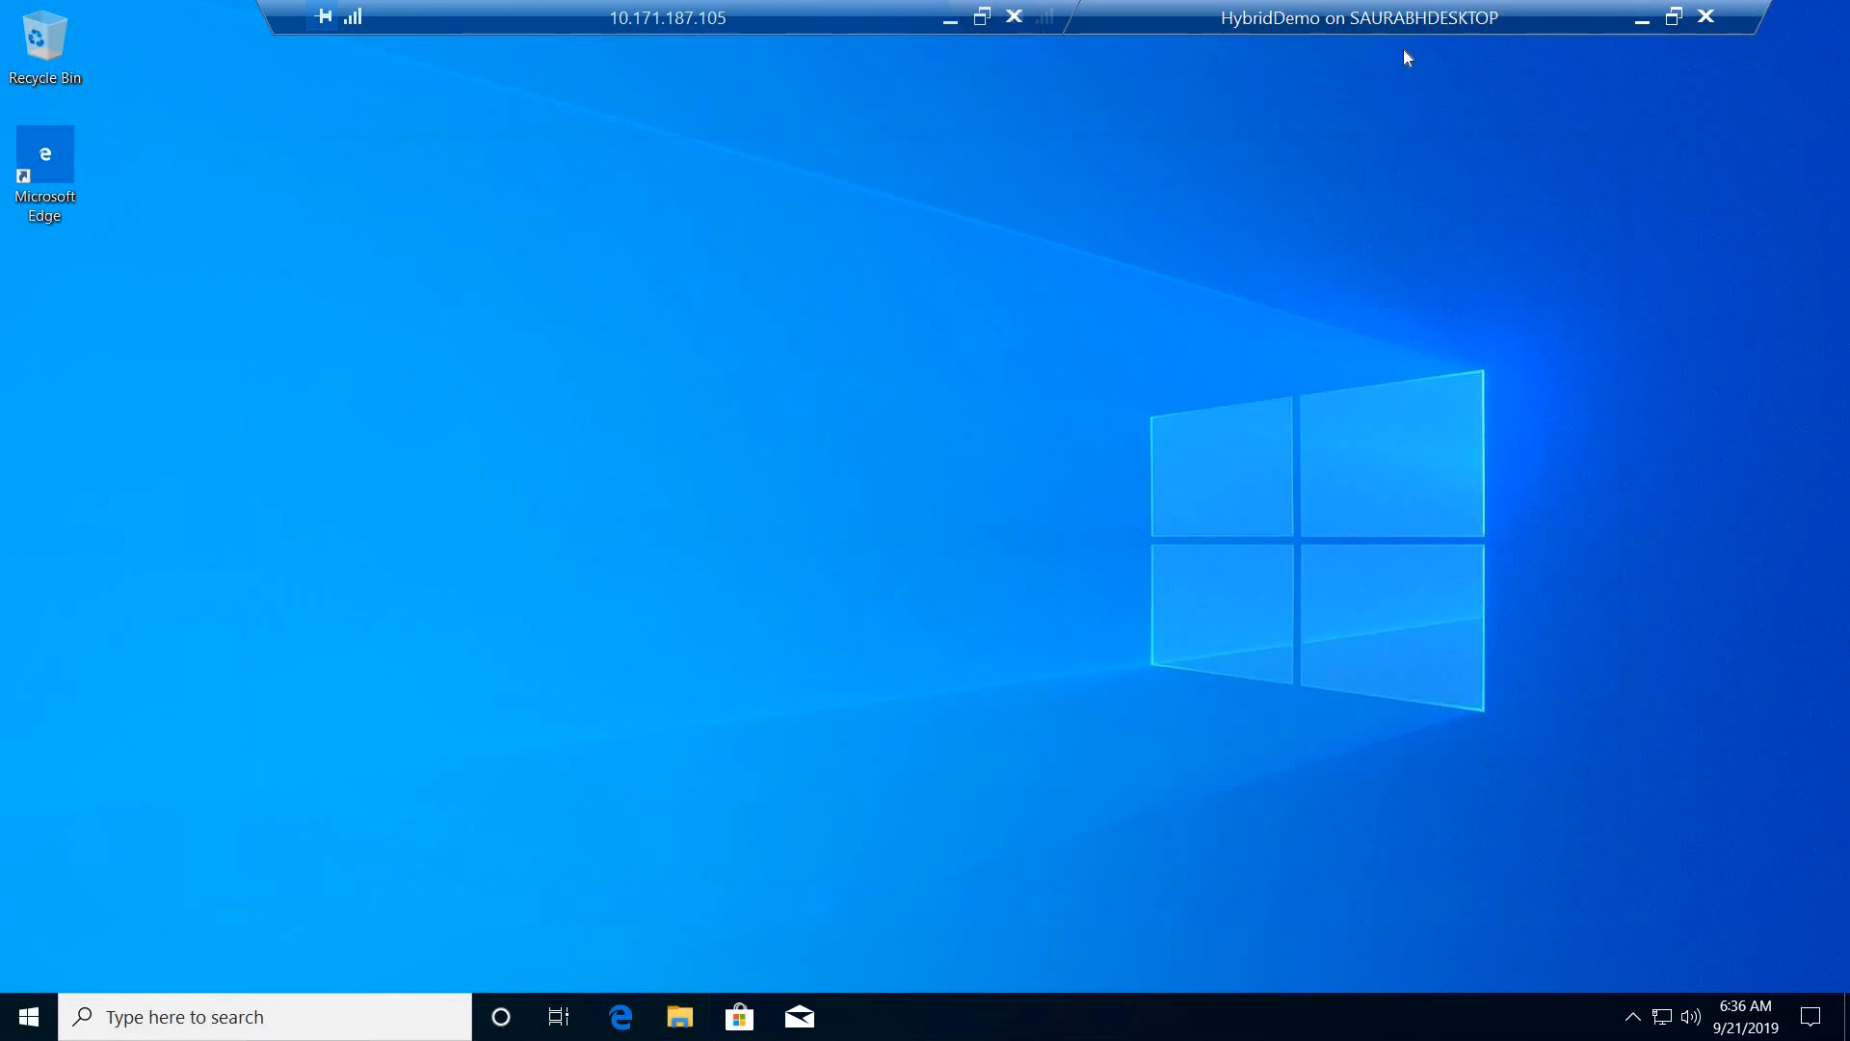
pyautogui.click(1642, 19)
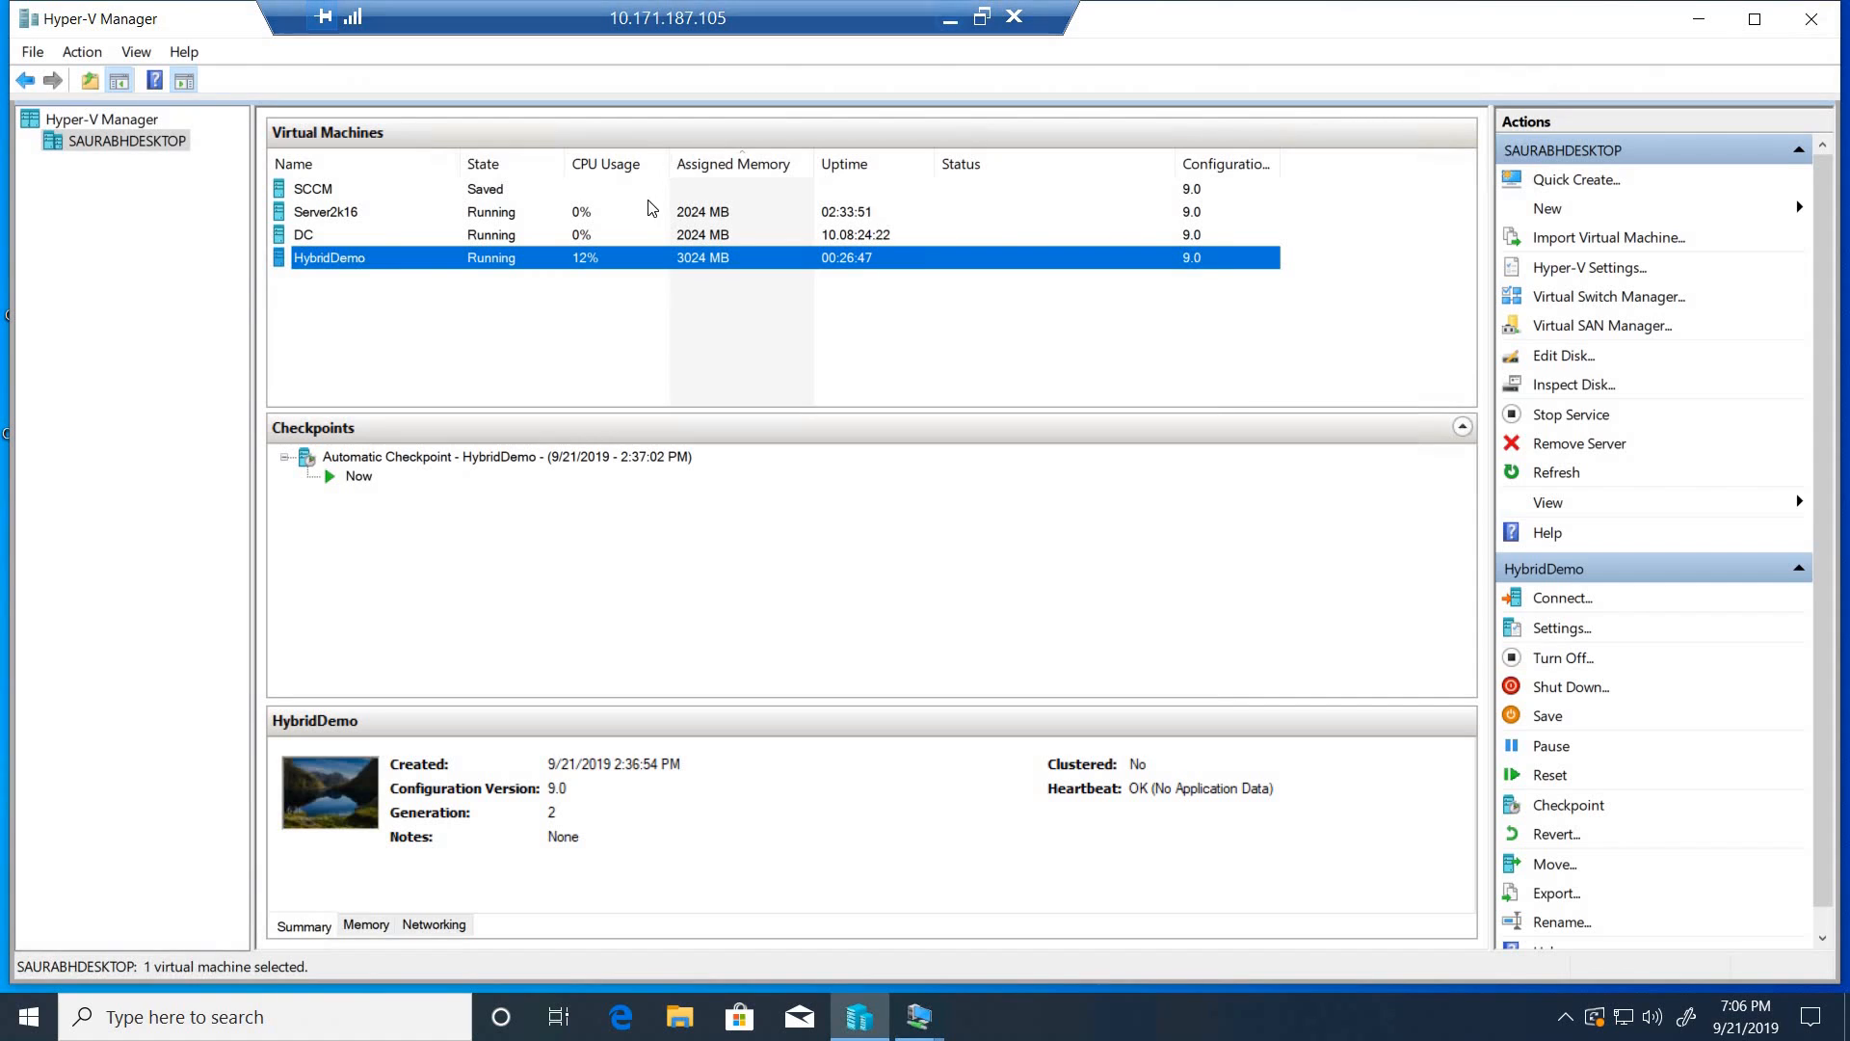
# - Switch to the DC virtual machine and close Active Directory Users and Computers
pyautogui.click(636, 238)
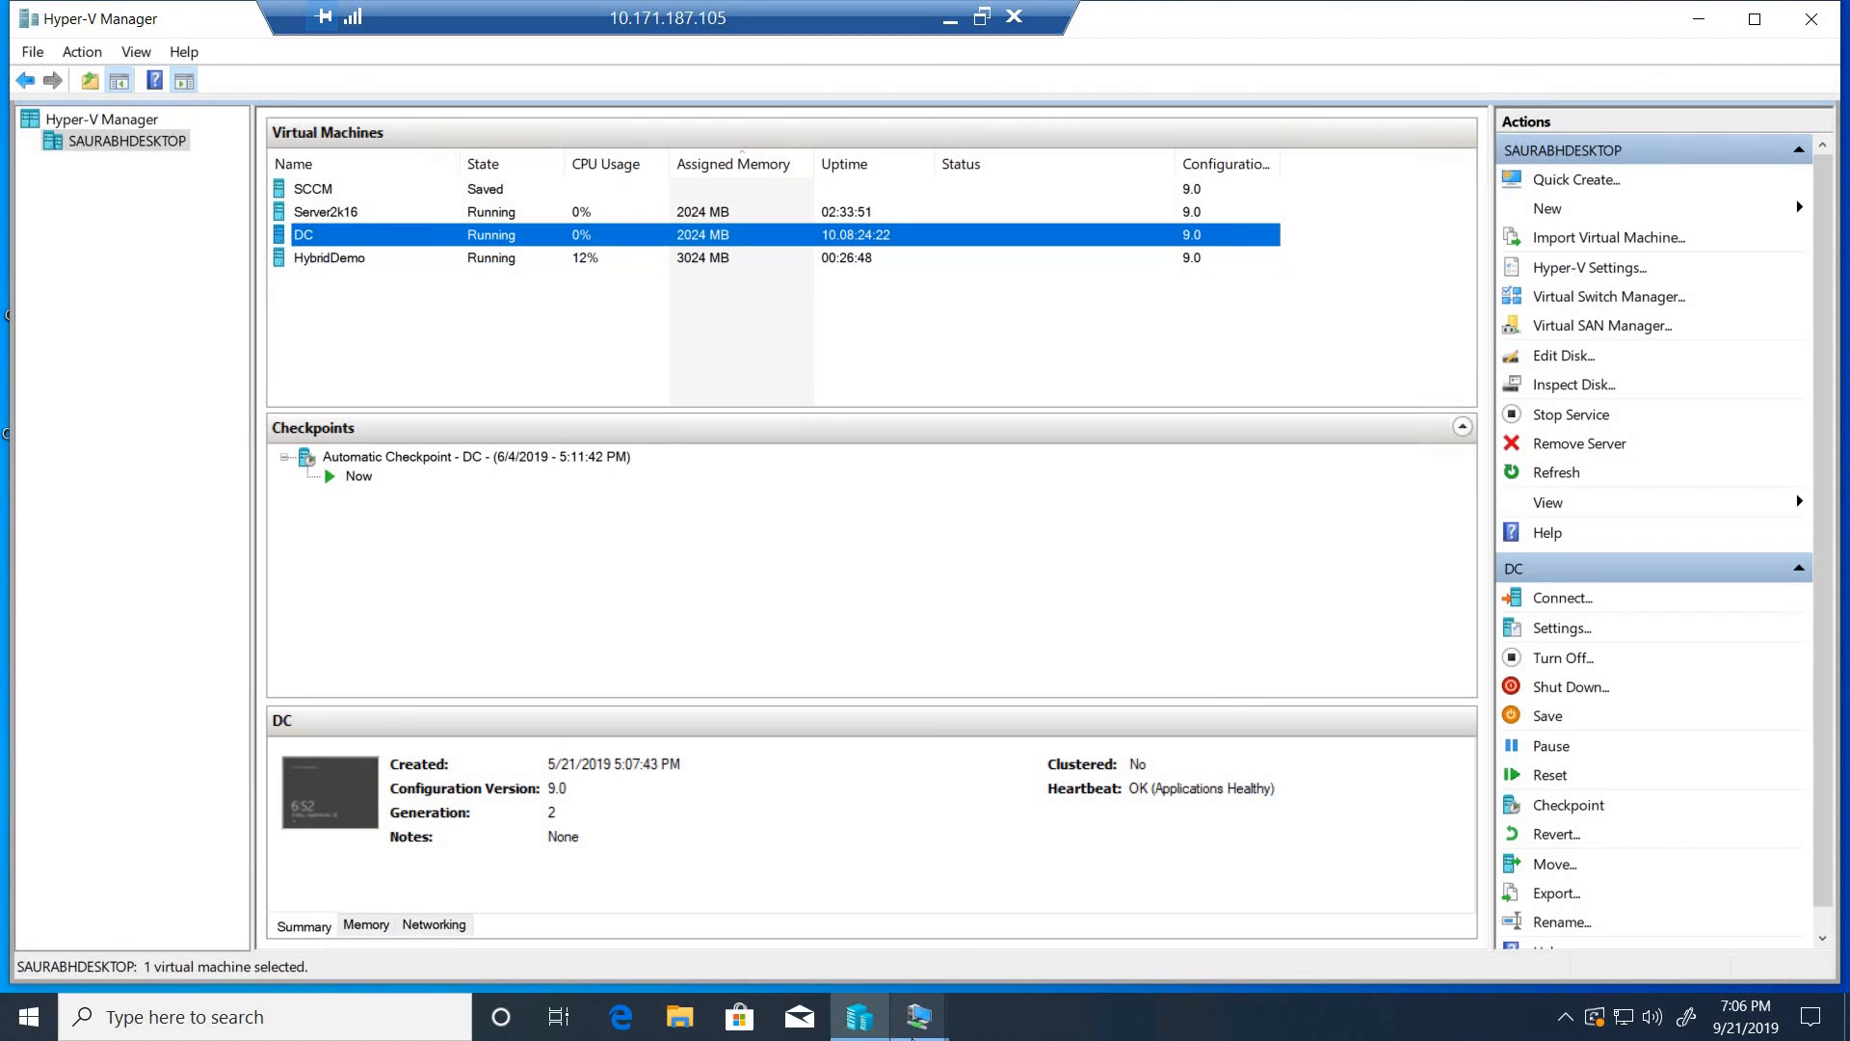
pyautogui.moveTo(919, 1016)
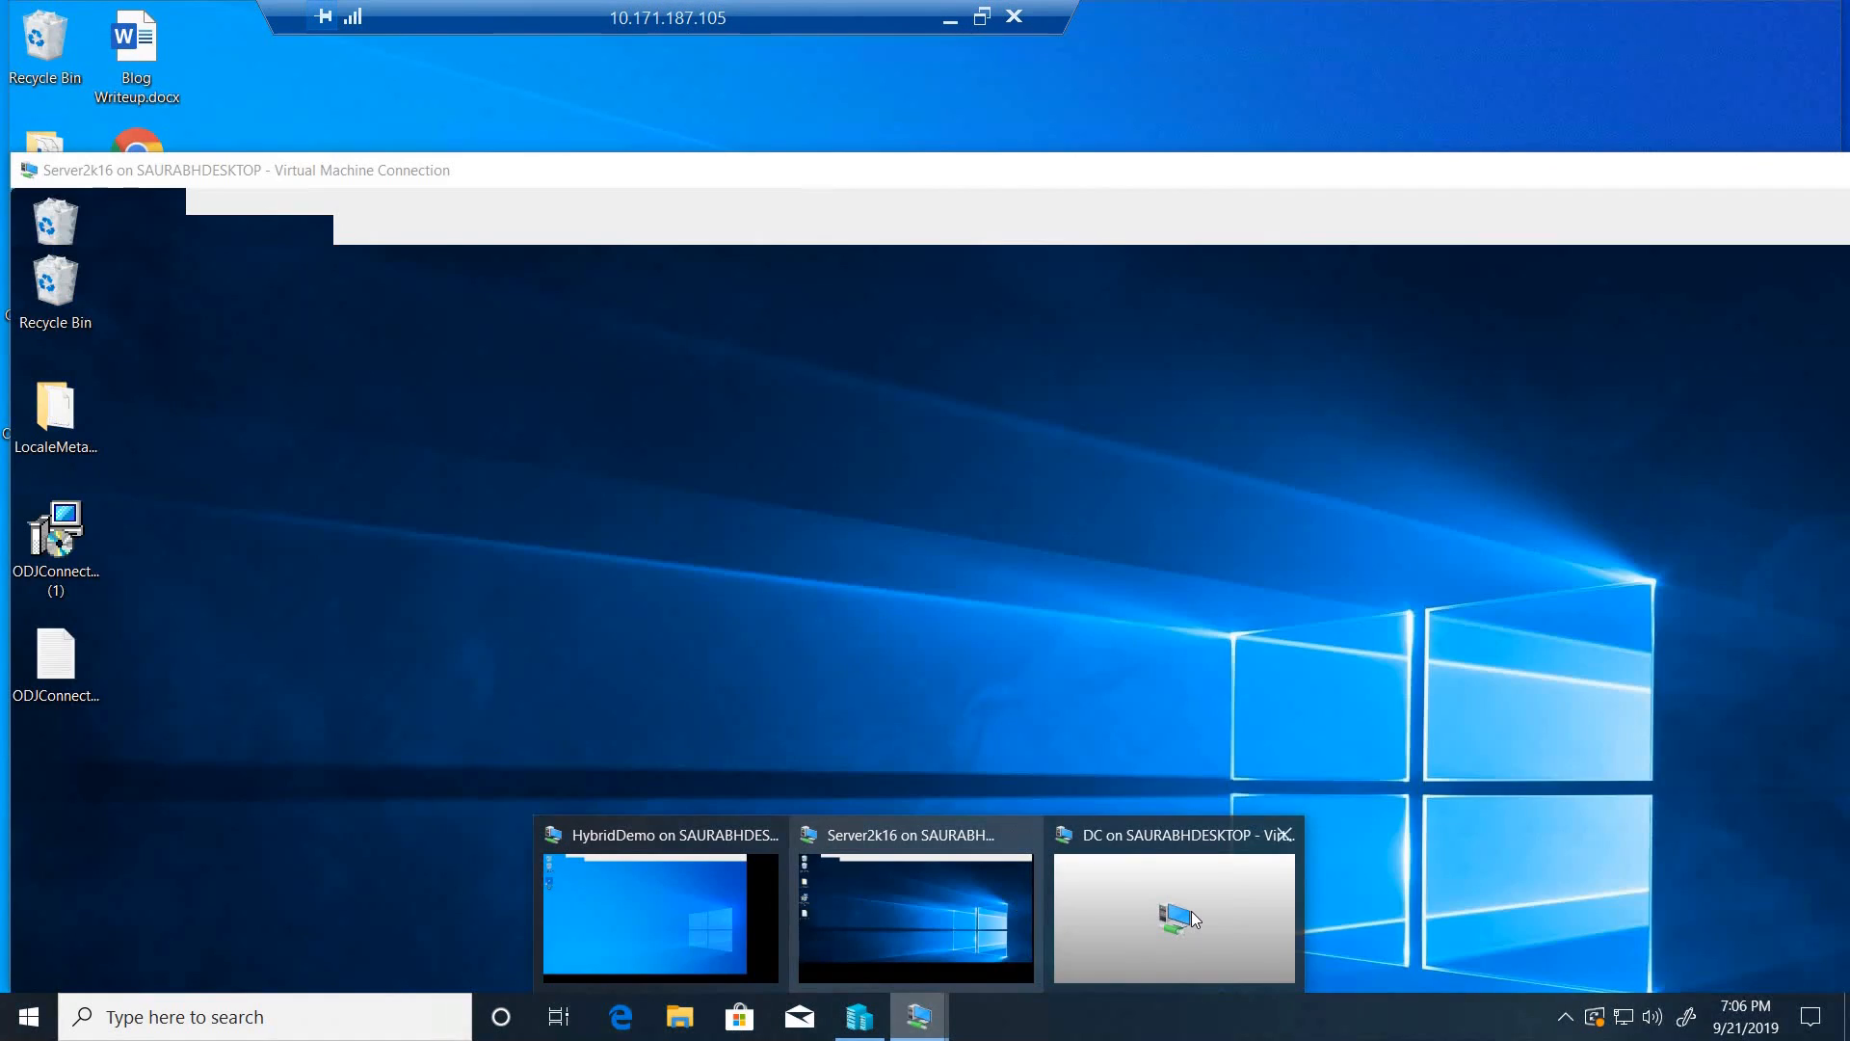
pyautogui.click(1176, 892)
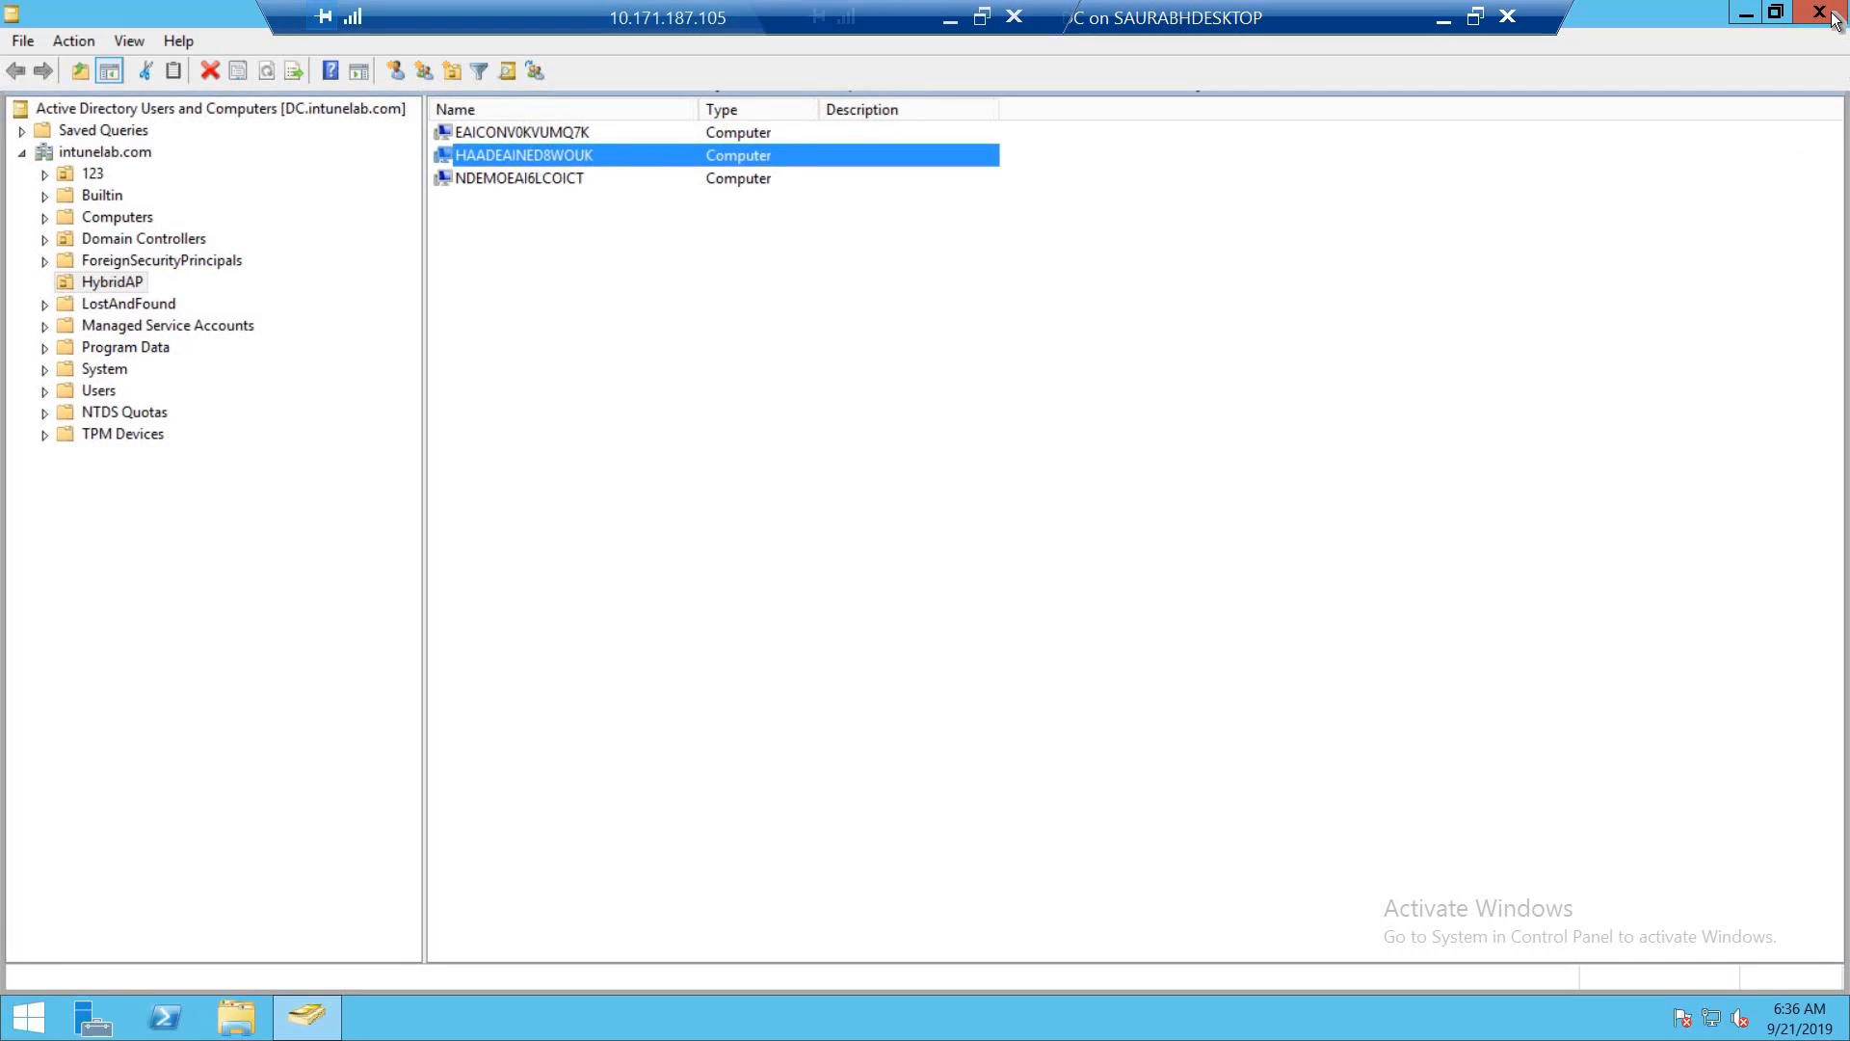
pyautogui.click(1835, 20)
# - Search for Windows PowerShell on the DC and launch it as administrator, allowing the elevation request
pyautogui.press('super')
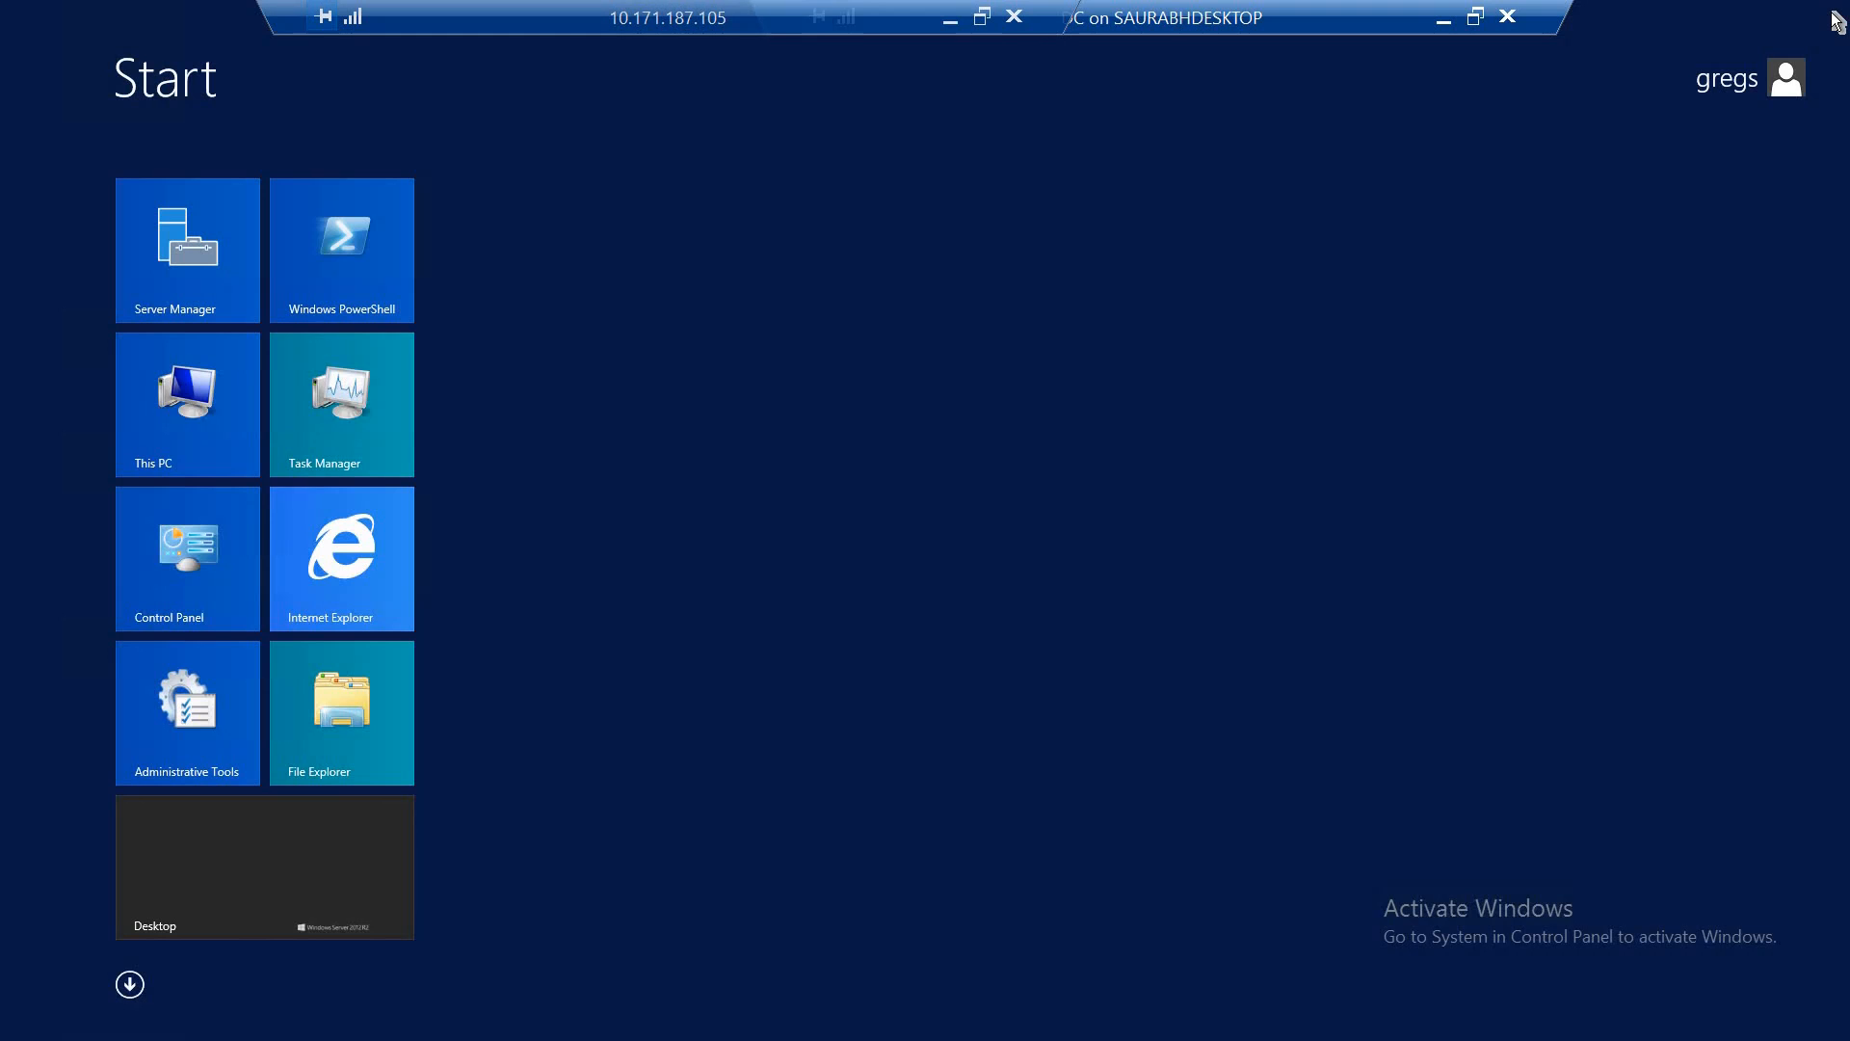
pyautogui.write('pow')
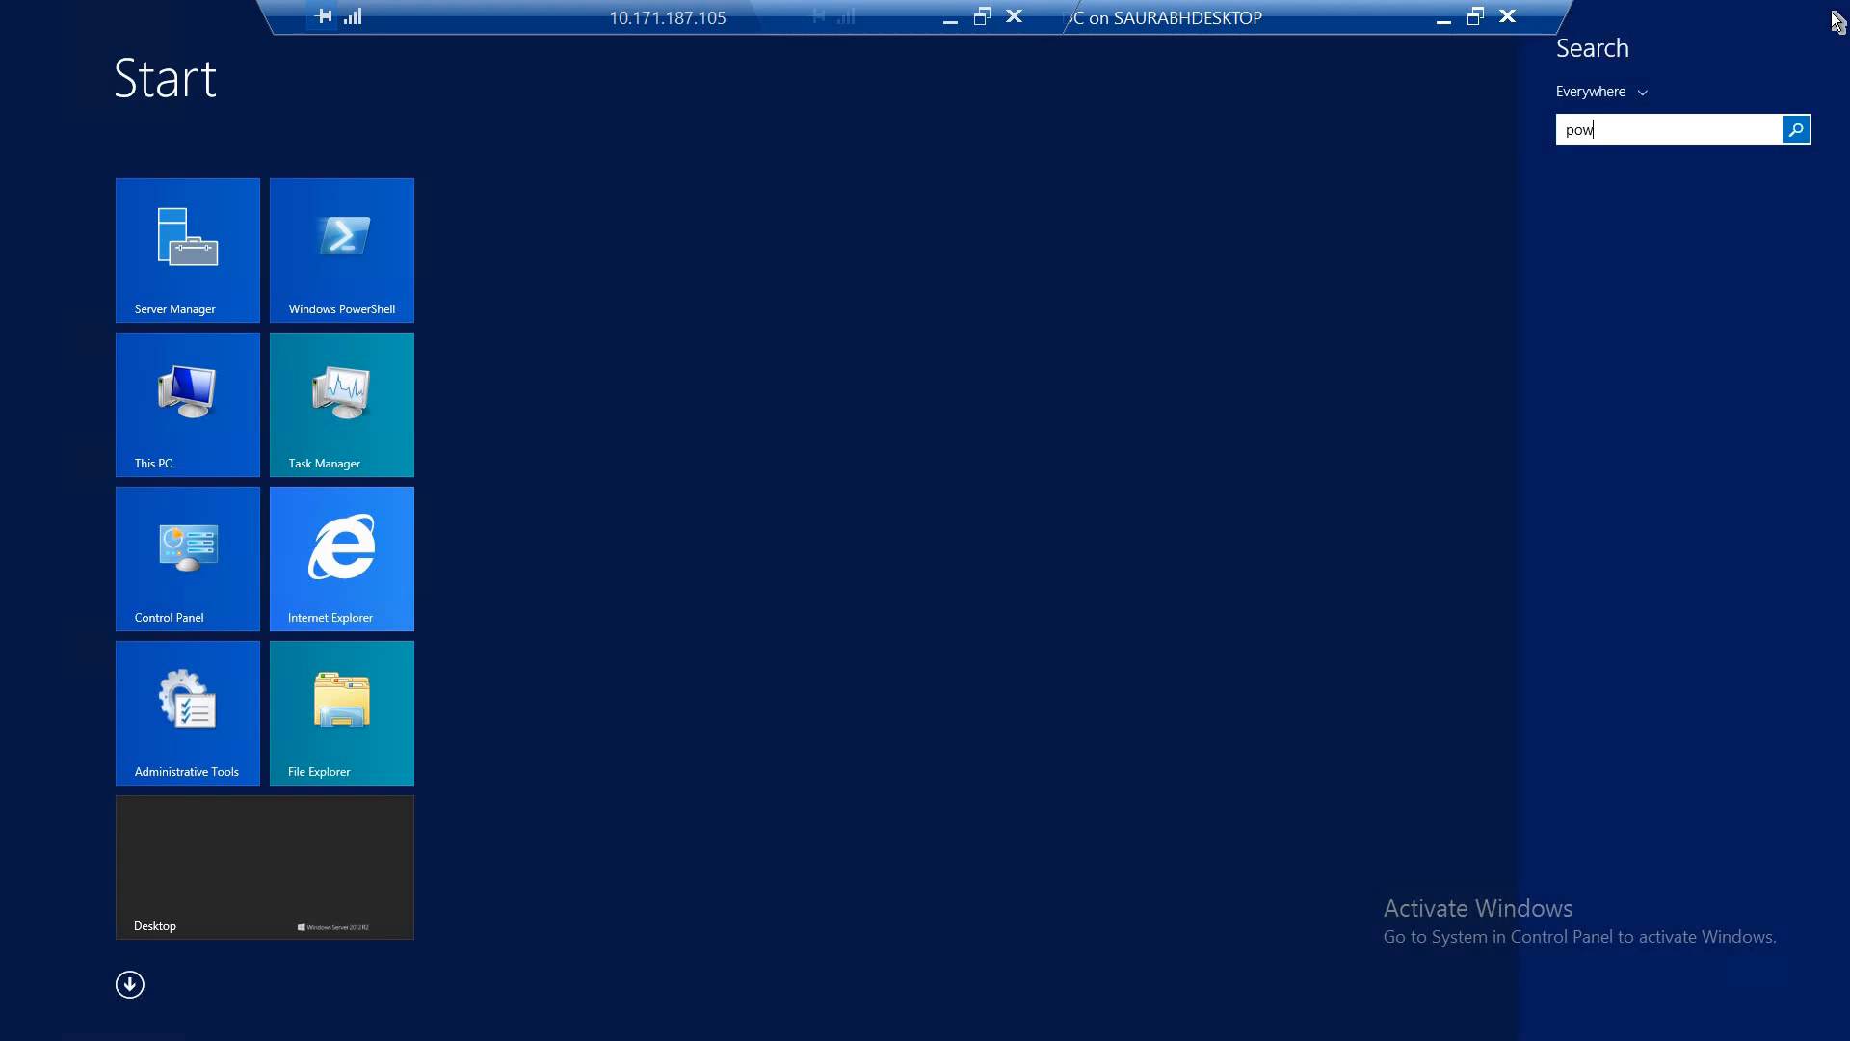
pyautogui.write('erShell')
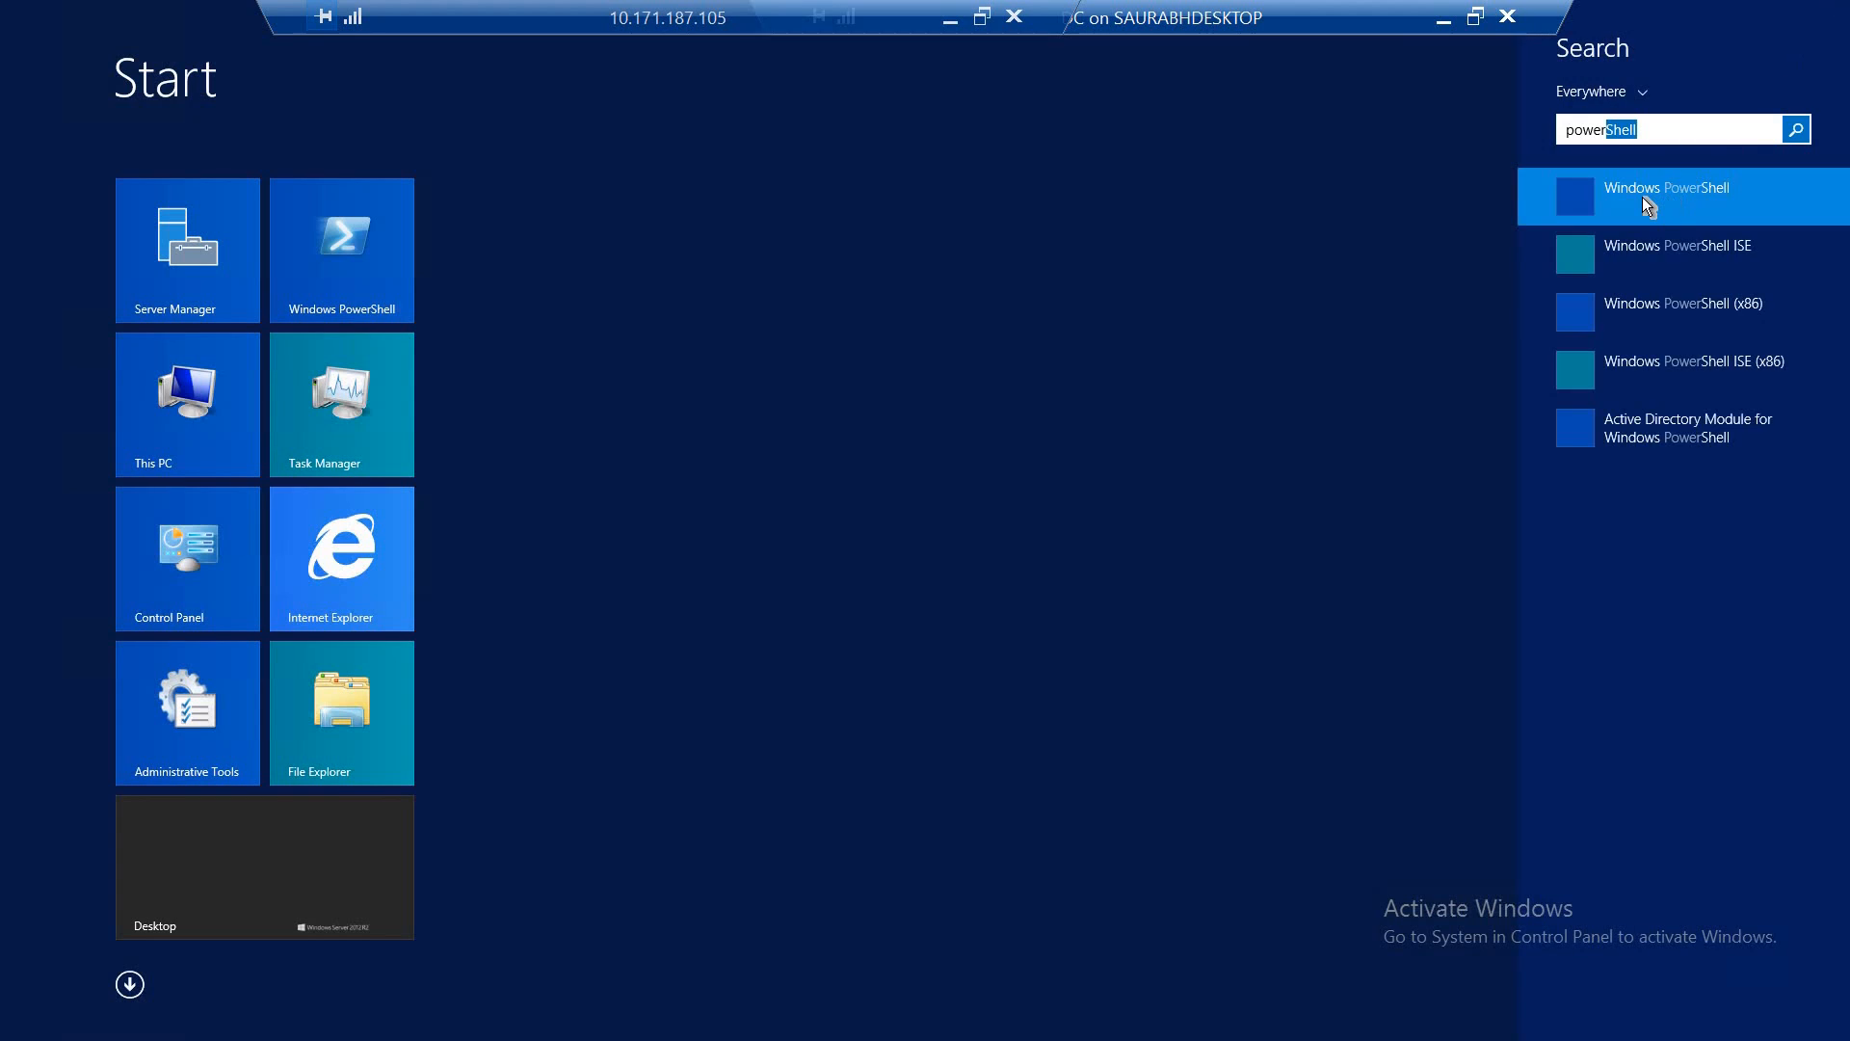
pyautogui.rightClick(1642, 198)
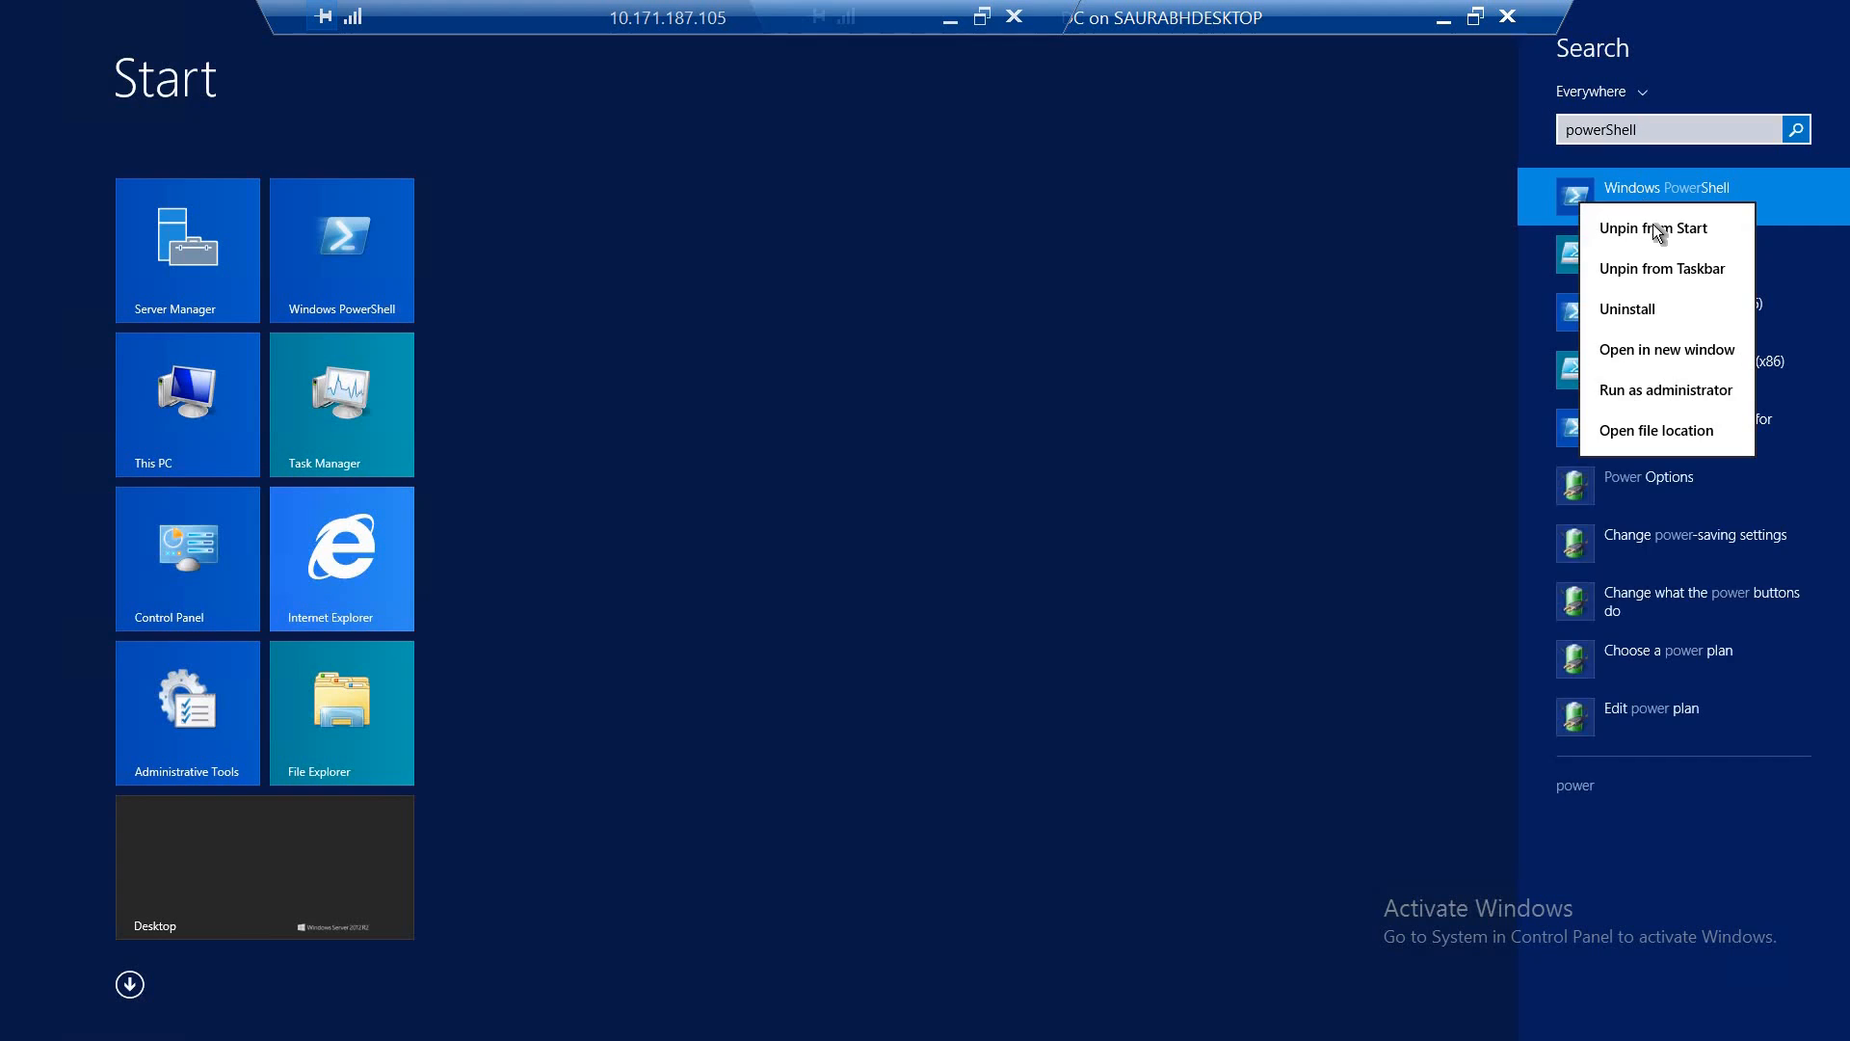
pyautogui.click(1642, 393)
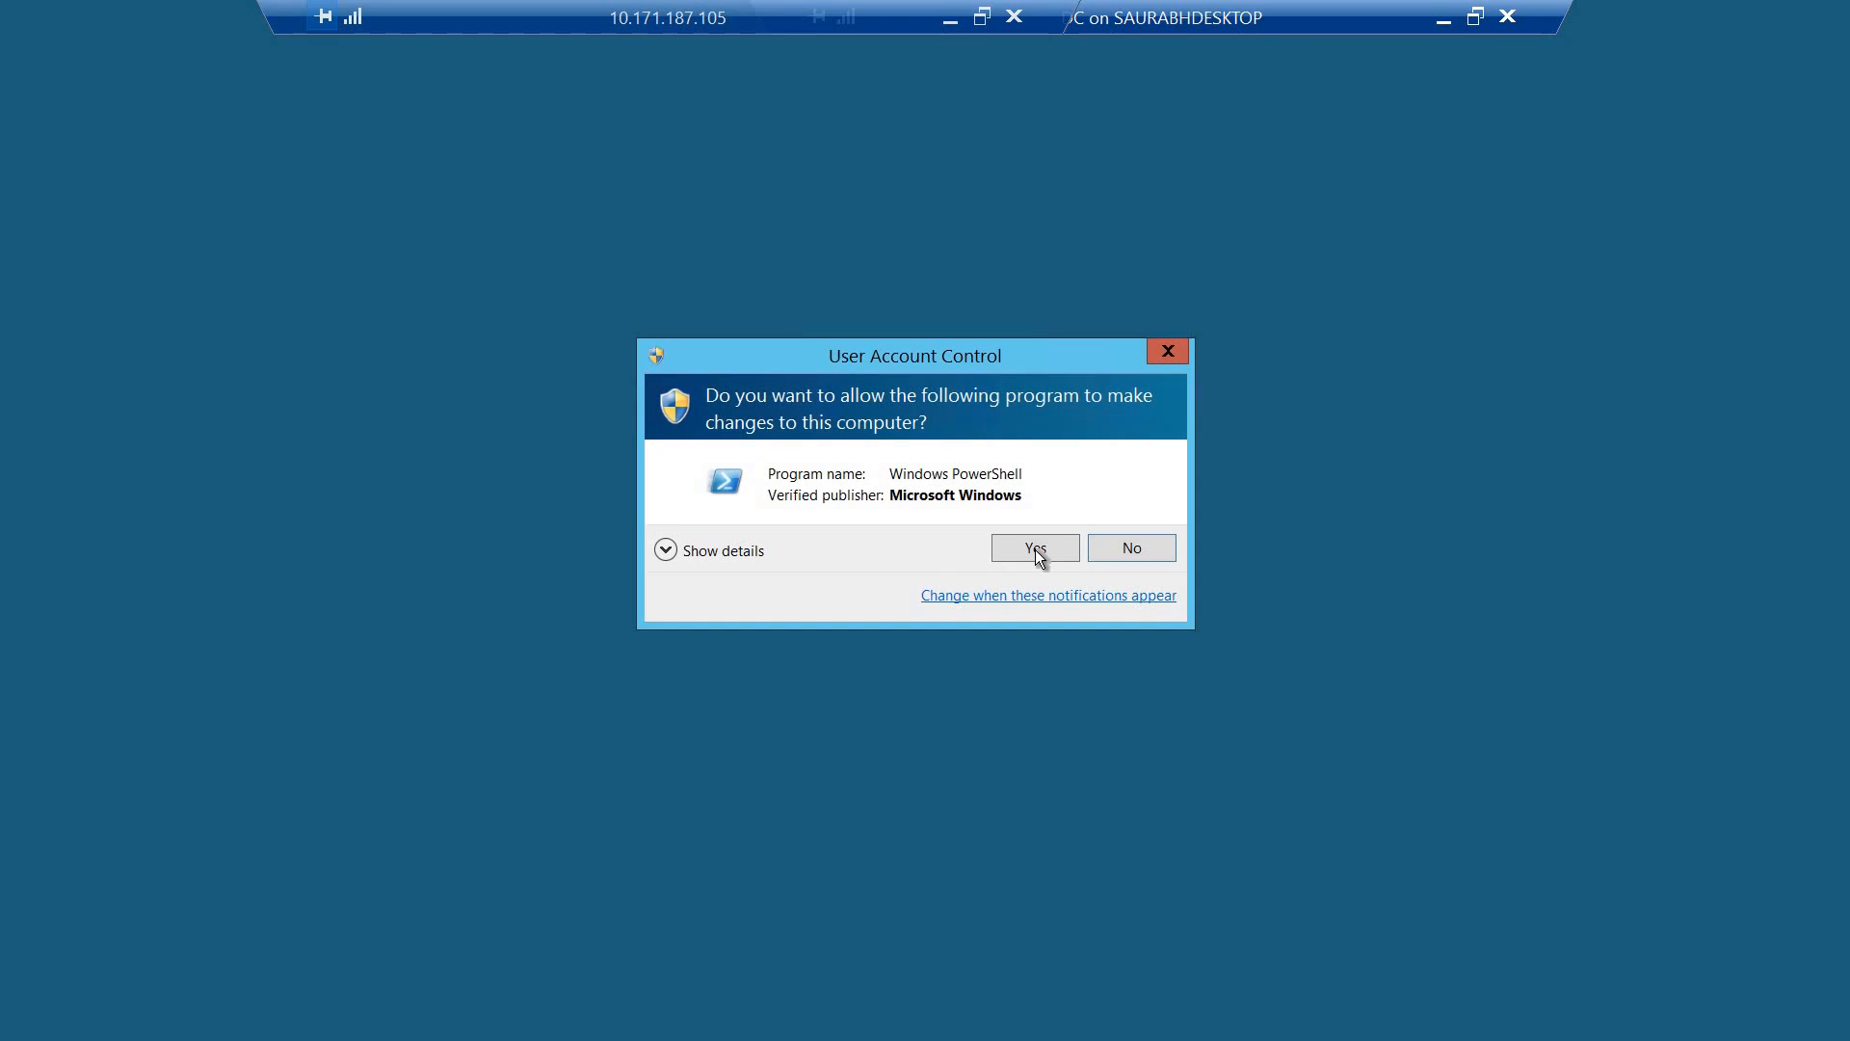
pyautogui.click(1035, 548)
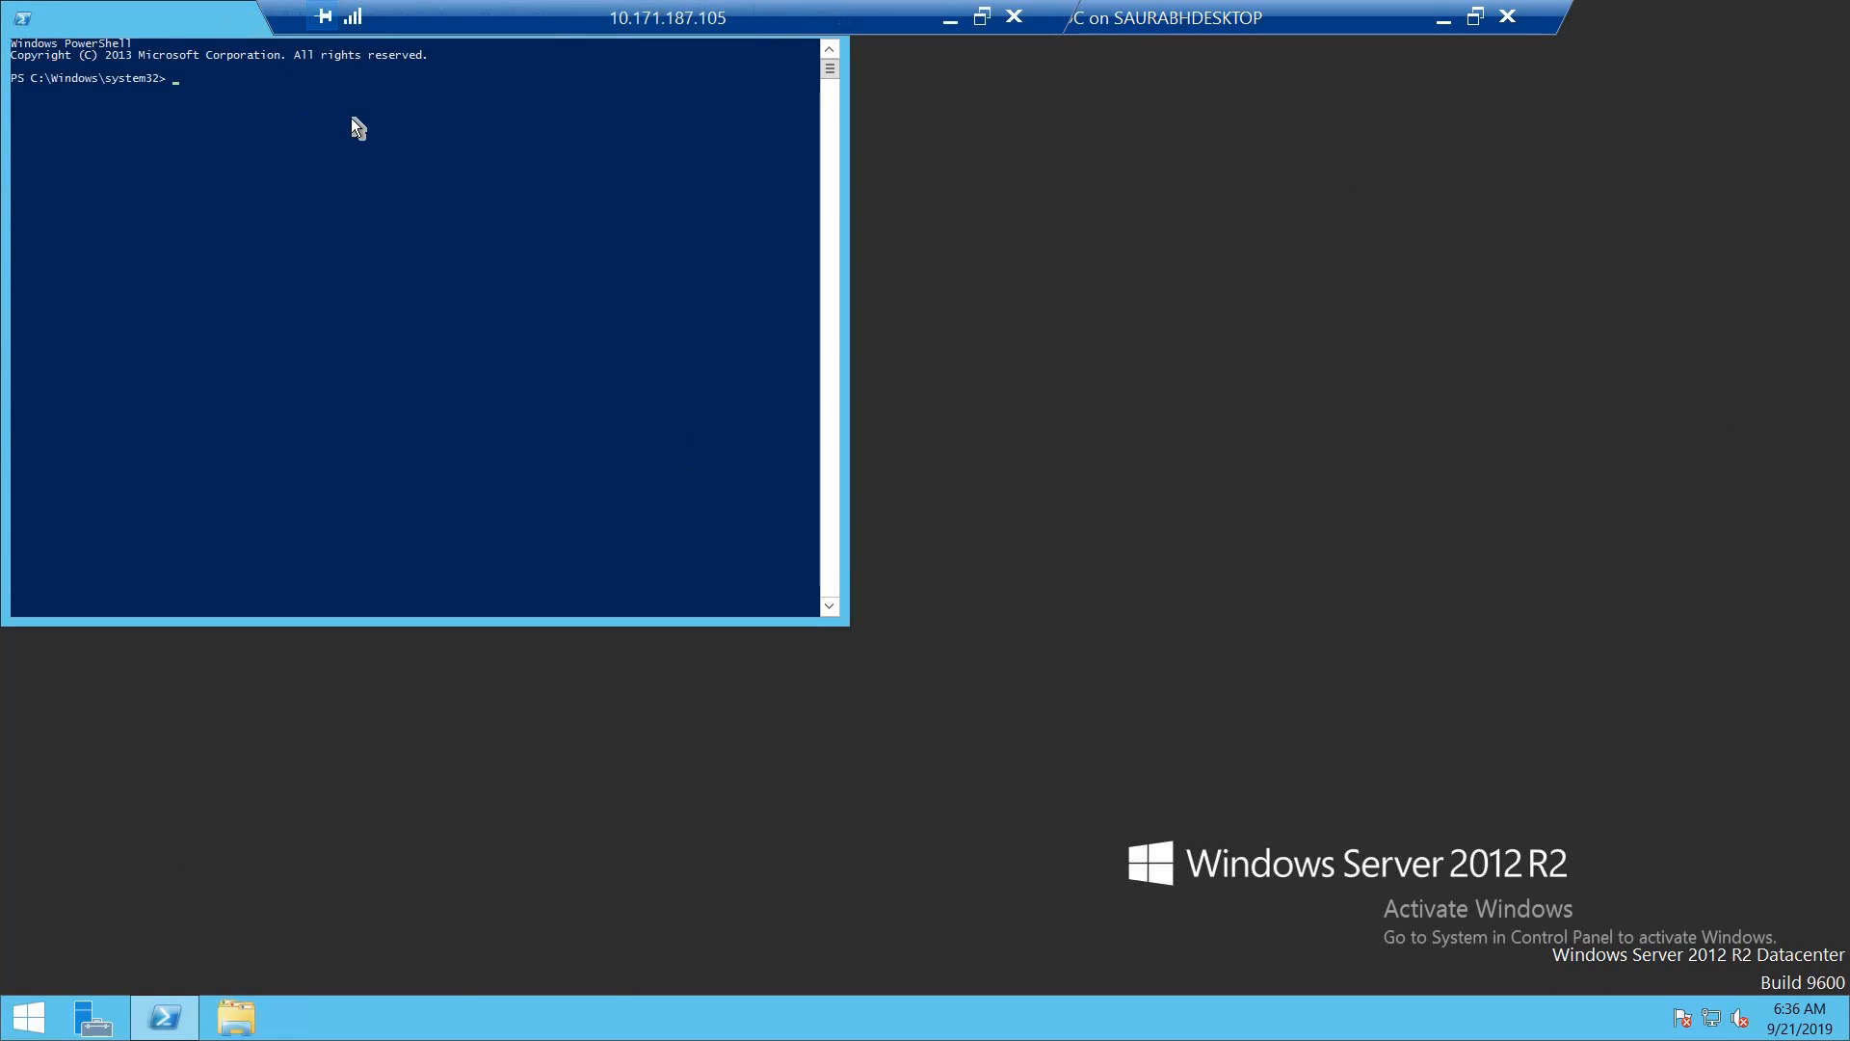
# - Run Start-ADSyncSyncCycle in the elevated PowerShell session on the DC
pyautogui.click(628, 379)
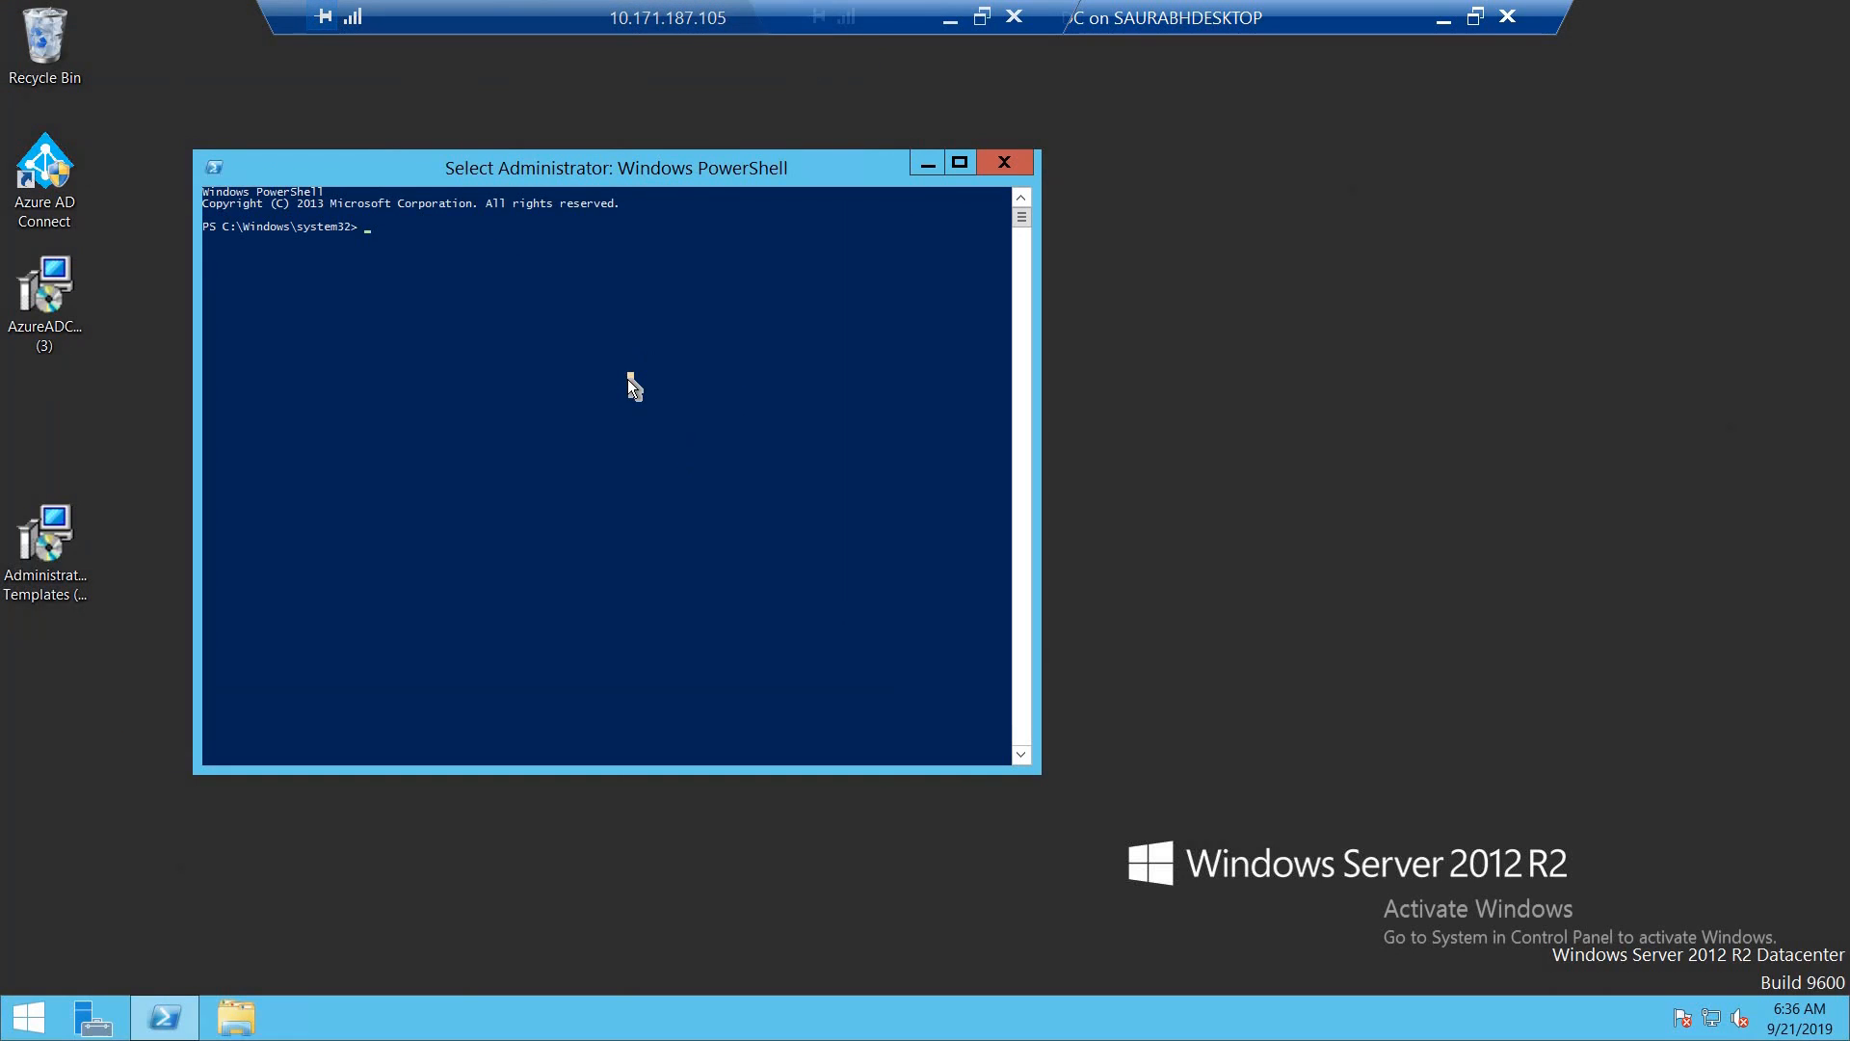
pyautogui.click(528, 356)
pyautogui.write('start-ads')
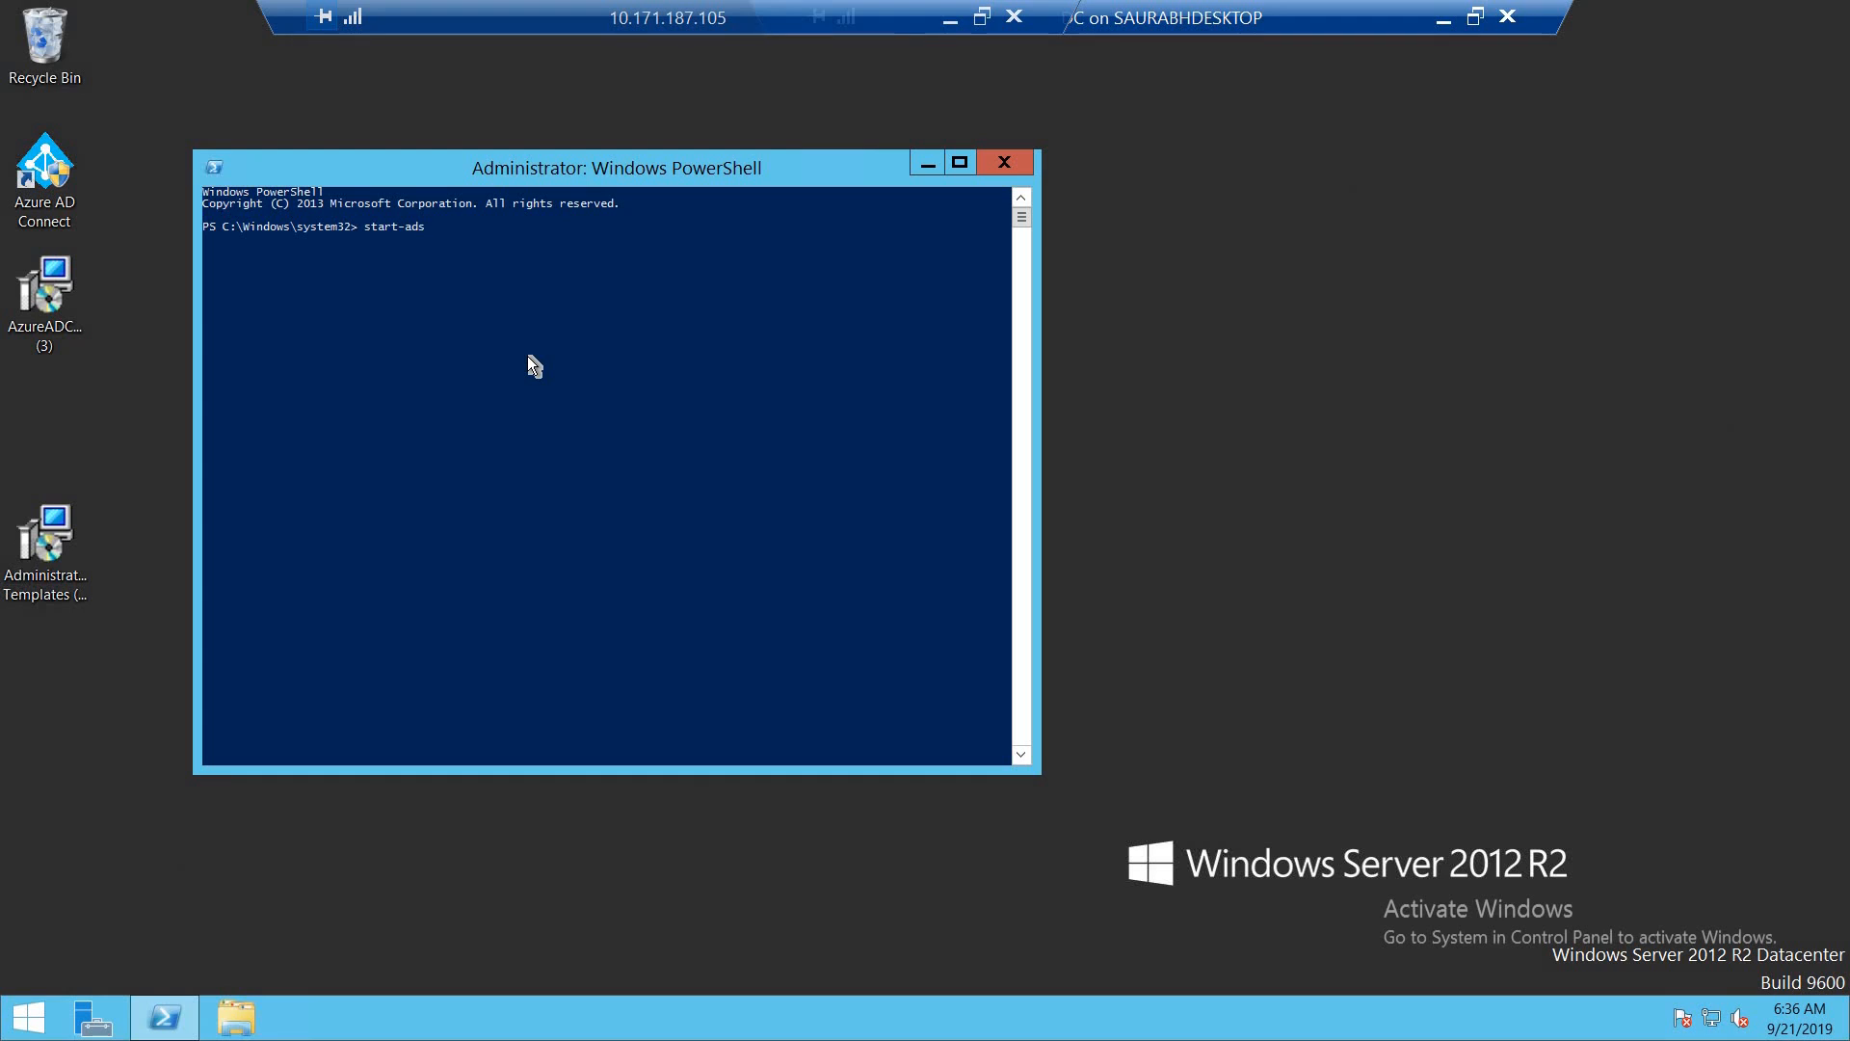
pyautogui.write('cync')
pyautogui.press('BackSpace')
pyautogui.press('BackSpace')
pyautogui.press('BackSpace')
pyautogui.press('Tab')
pyautogui.press('Tab')
pyautogui.press('Tab')
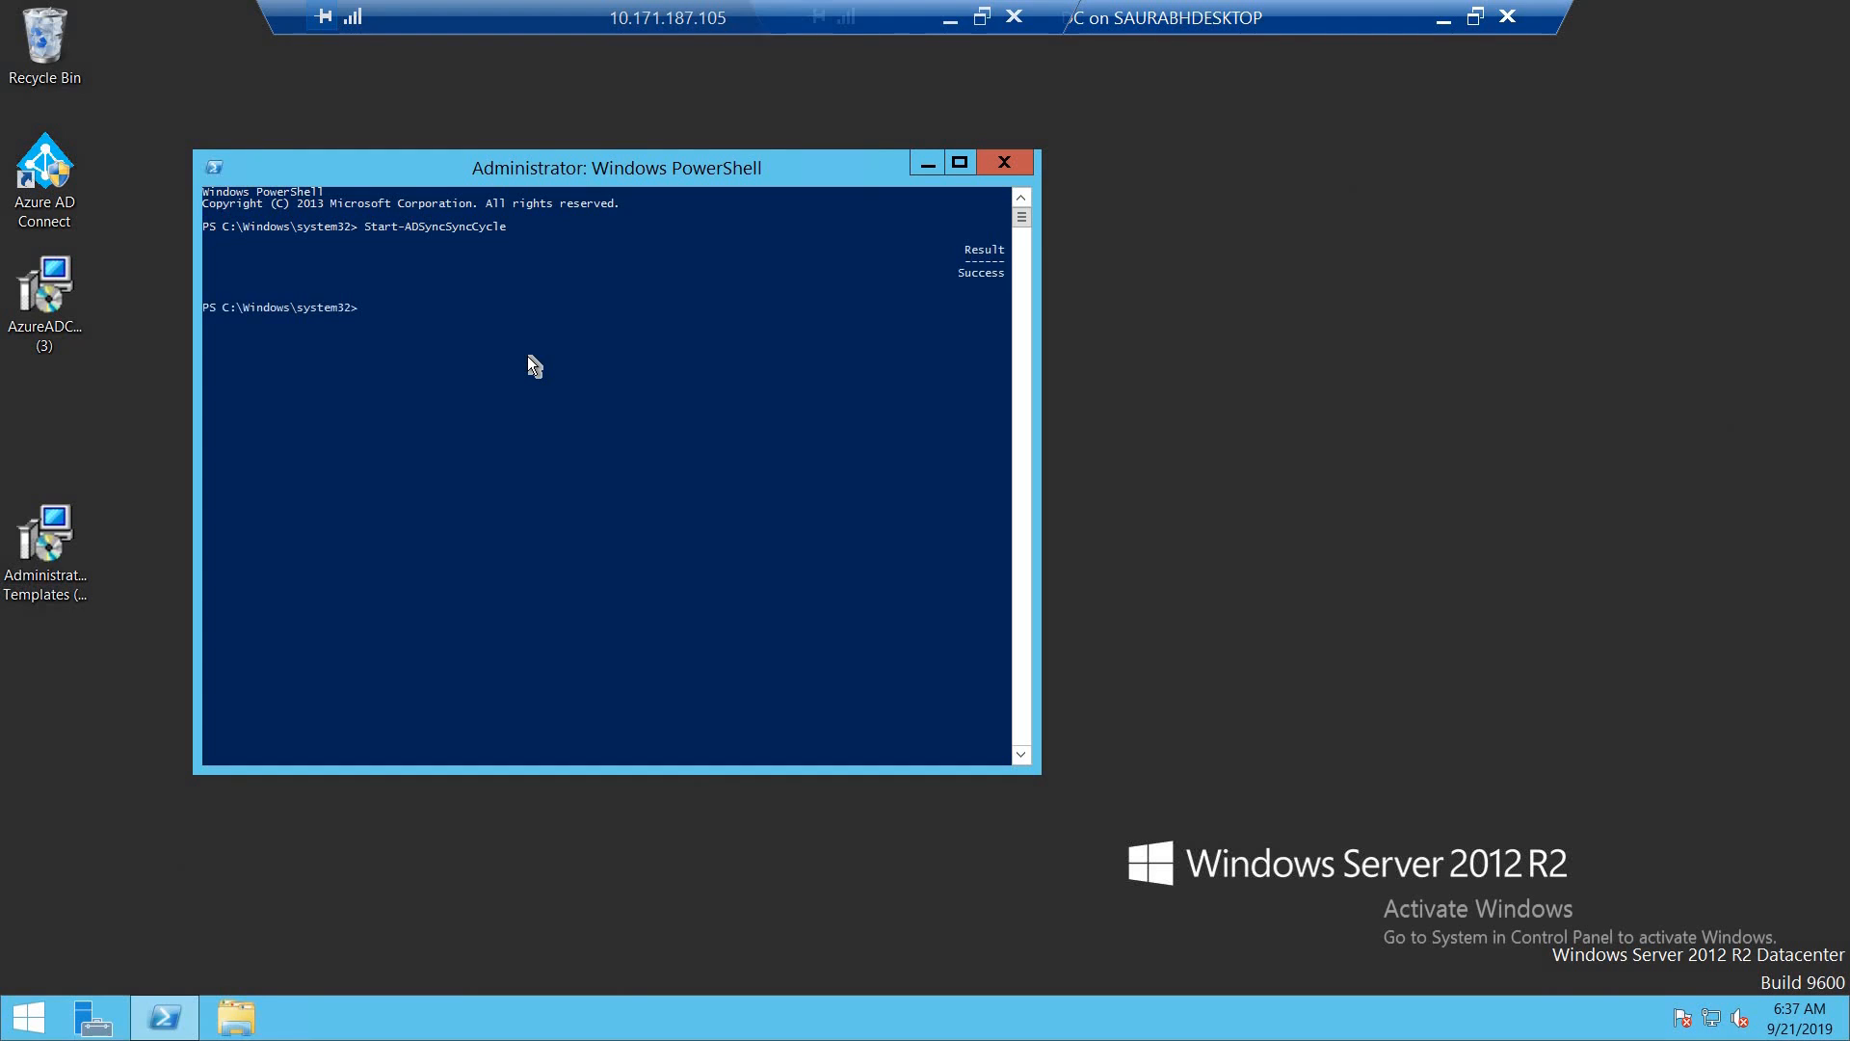
# - Close PowerShell on the DC, switch to the Azure portal, and open the list of all Intune devices
pyautogui.click(1002, 165)
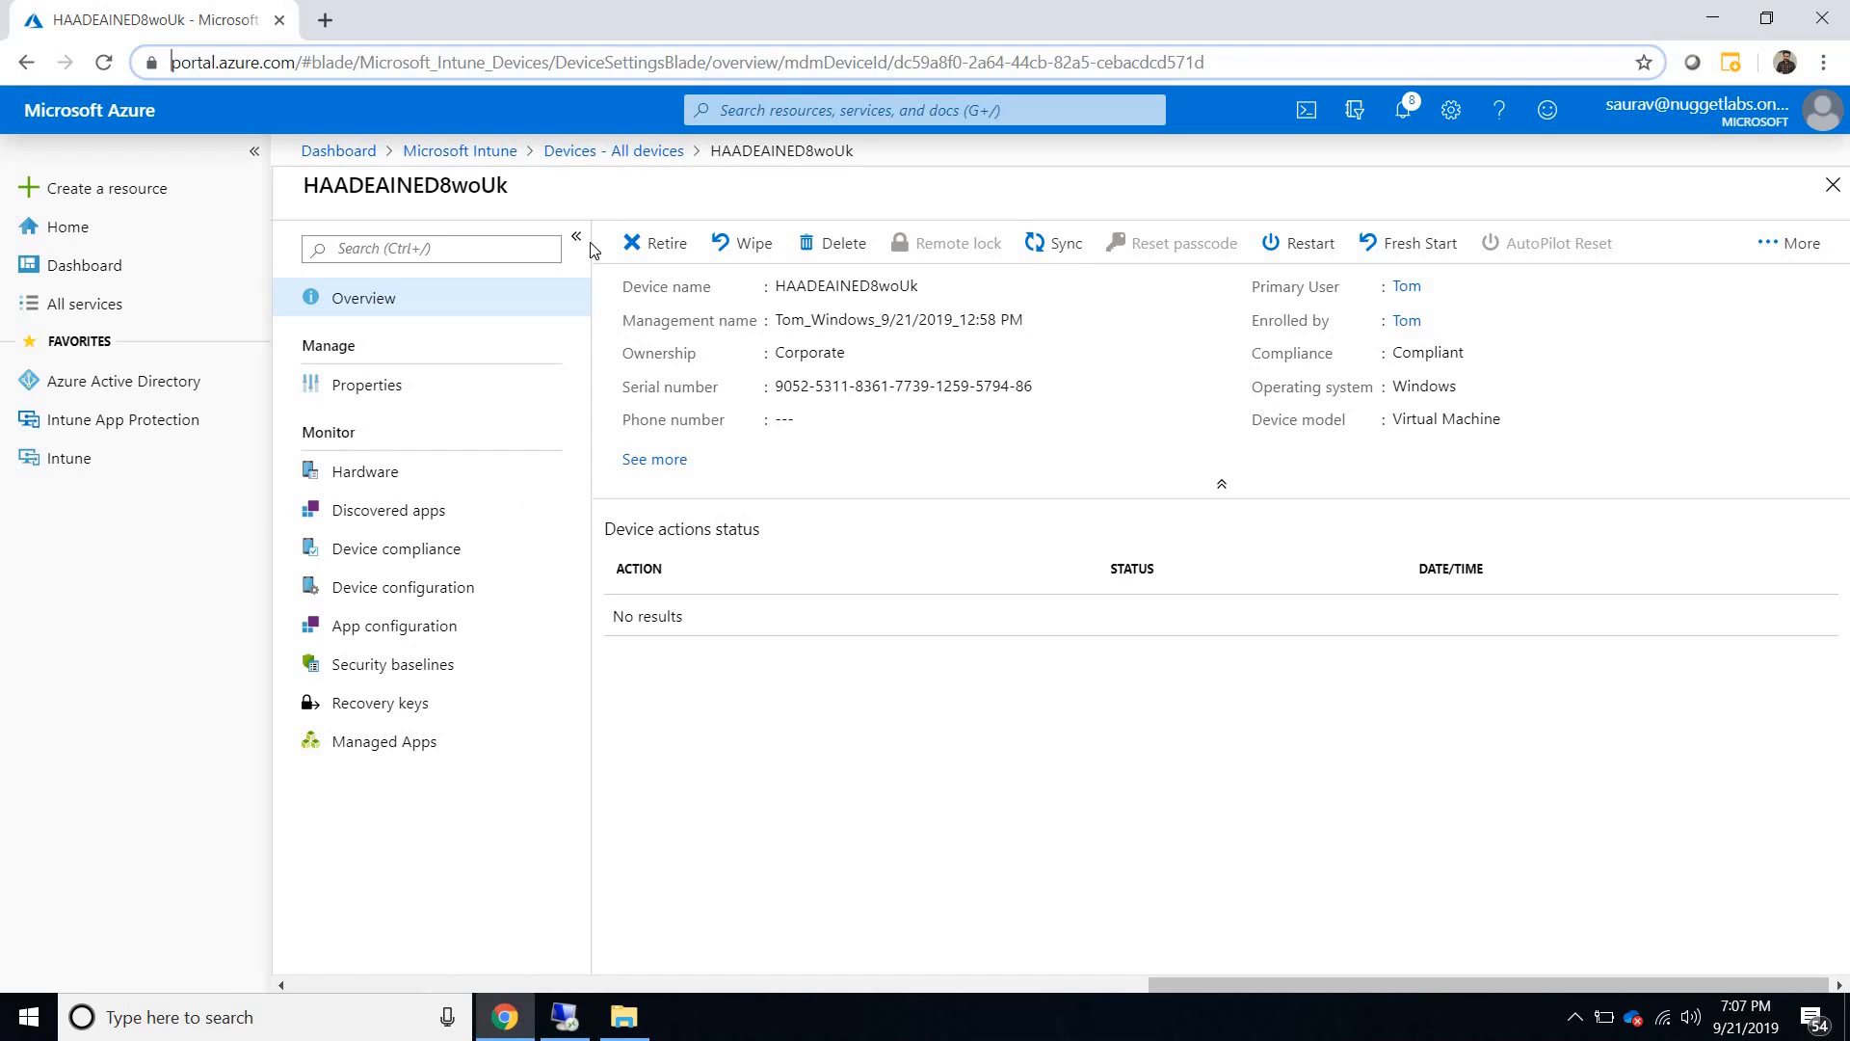
pyautogui.click(477, 151)
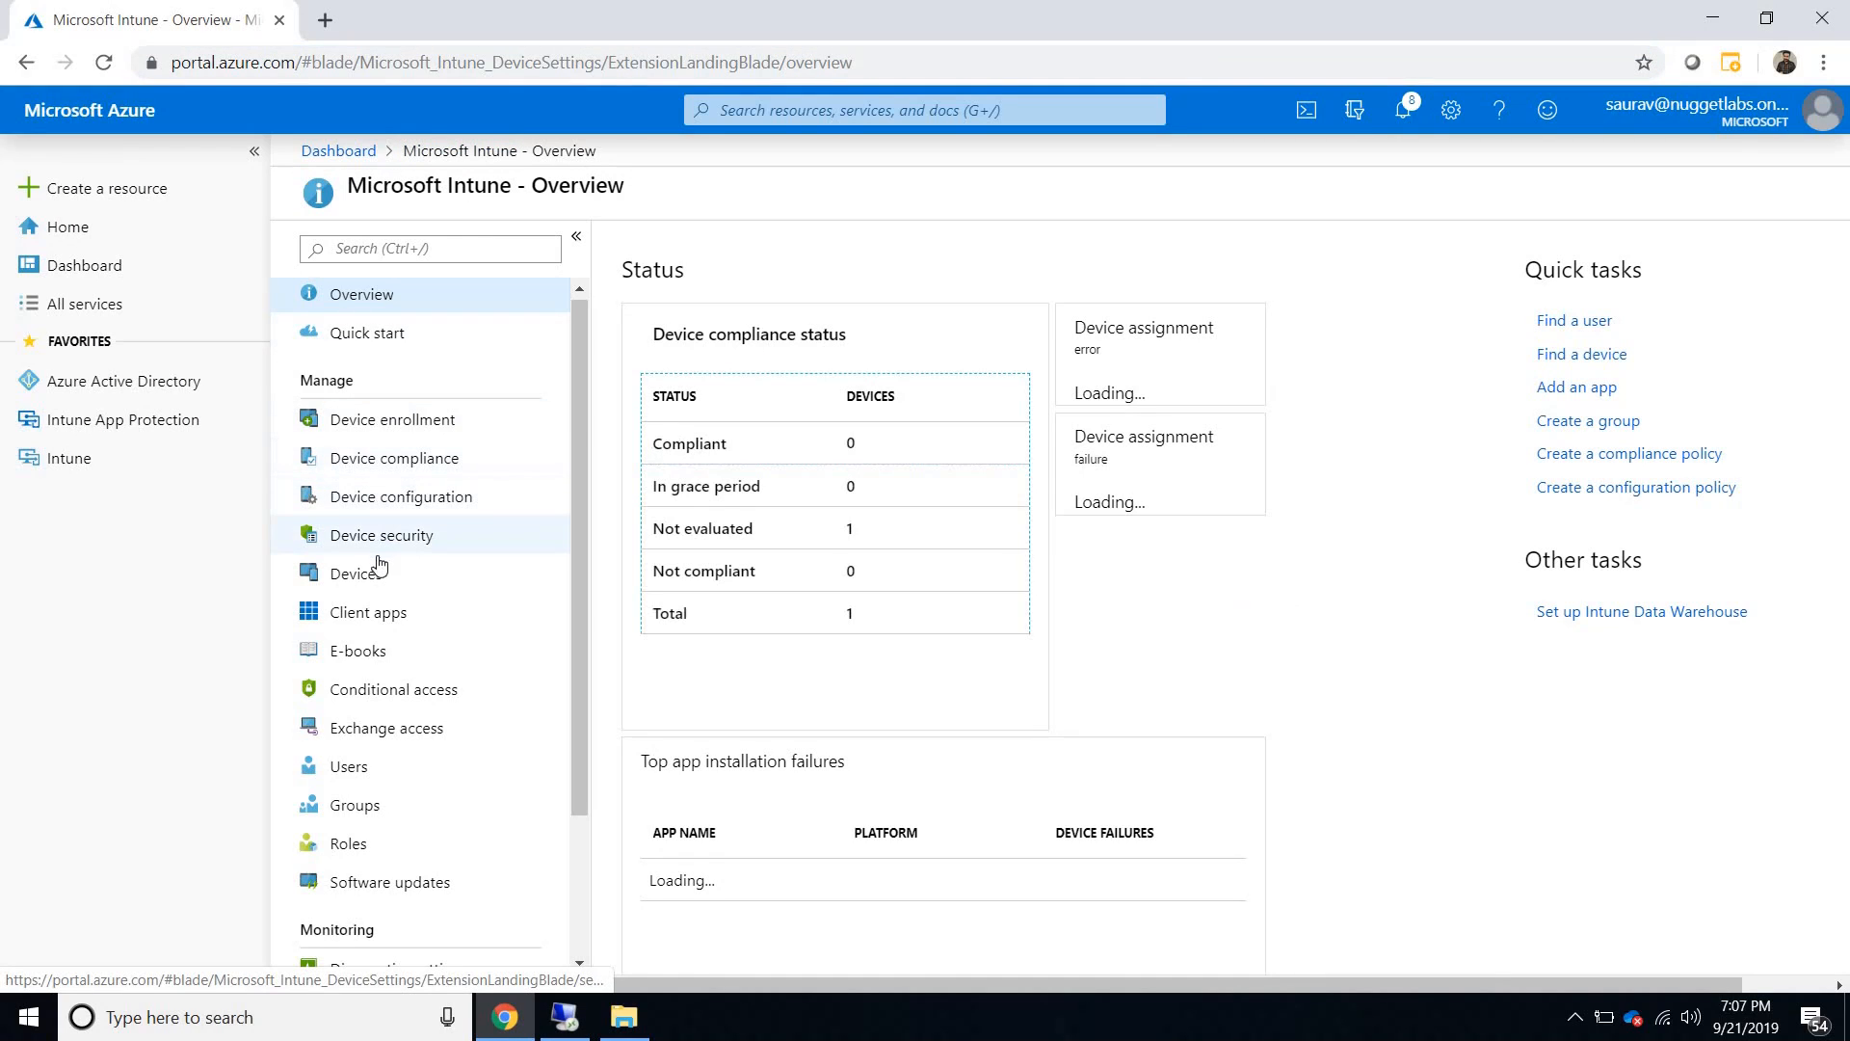
pyautogui.click(356, 574)
pyautogui.click(375, 385)
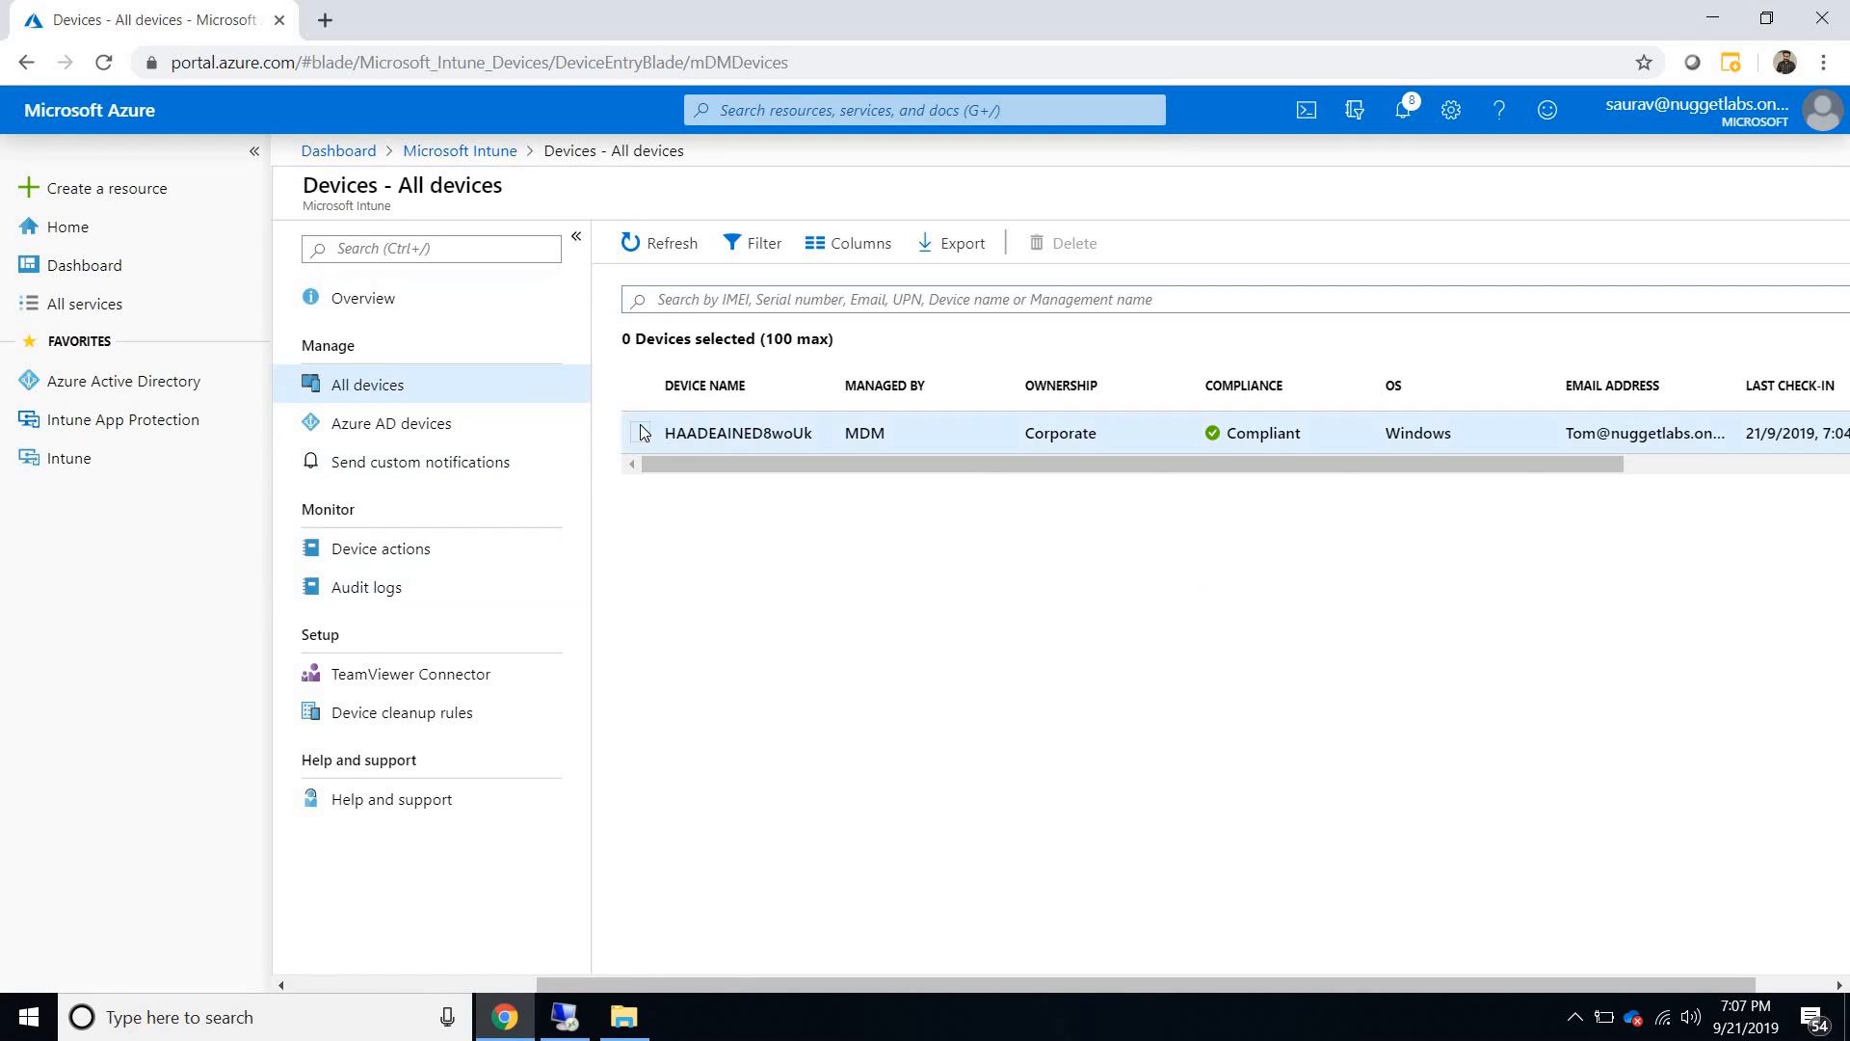
# - Examine the HAADEAINED8woUk record in the device list, including its ownership, compliance and last check-in
pyautogui.doubleClick(658, 436)
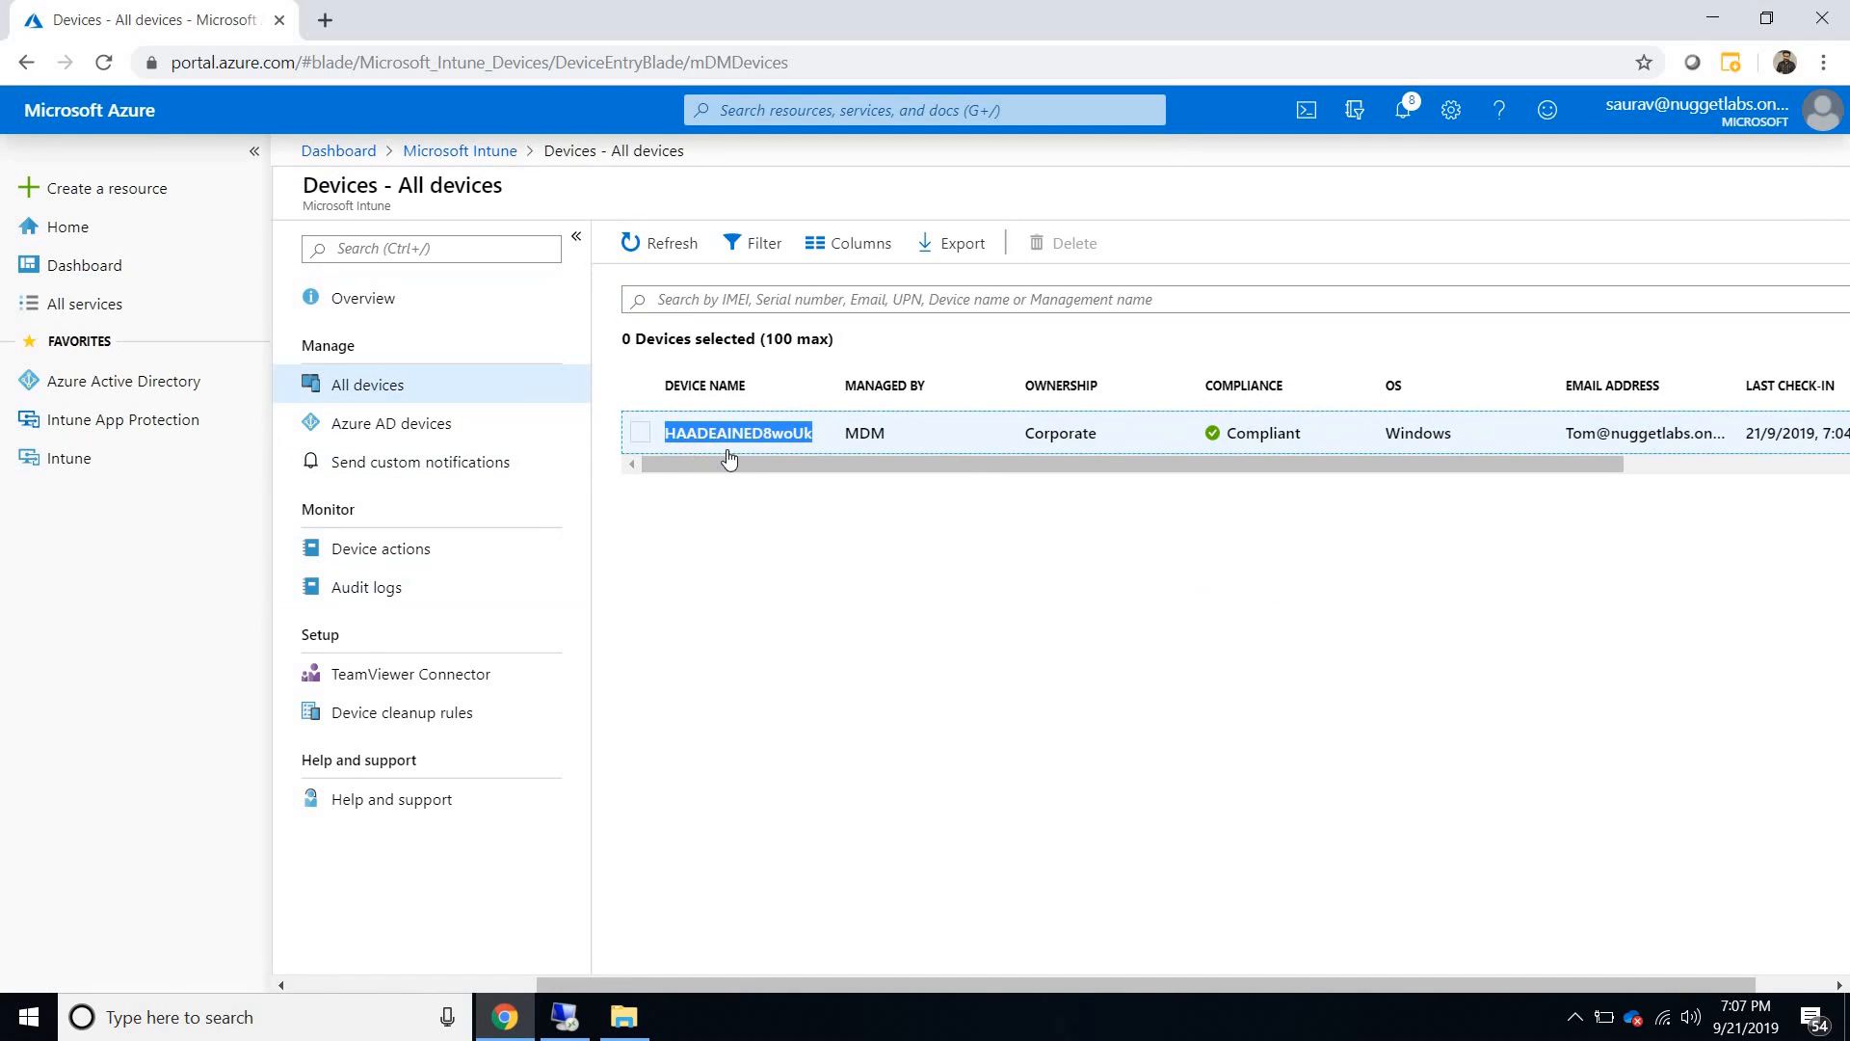
pyautogui.moveTo(822, 455); pyautogui.dragTo(1520, 430)
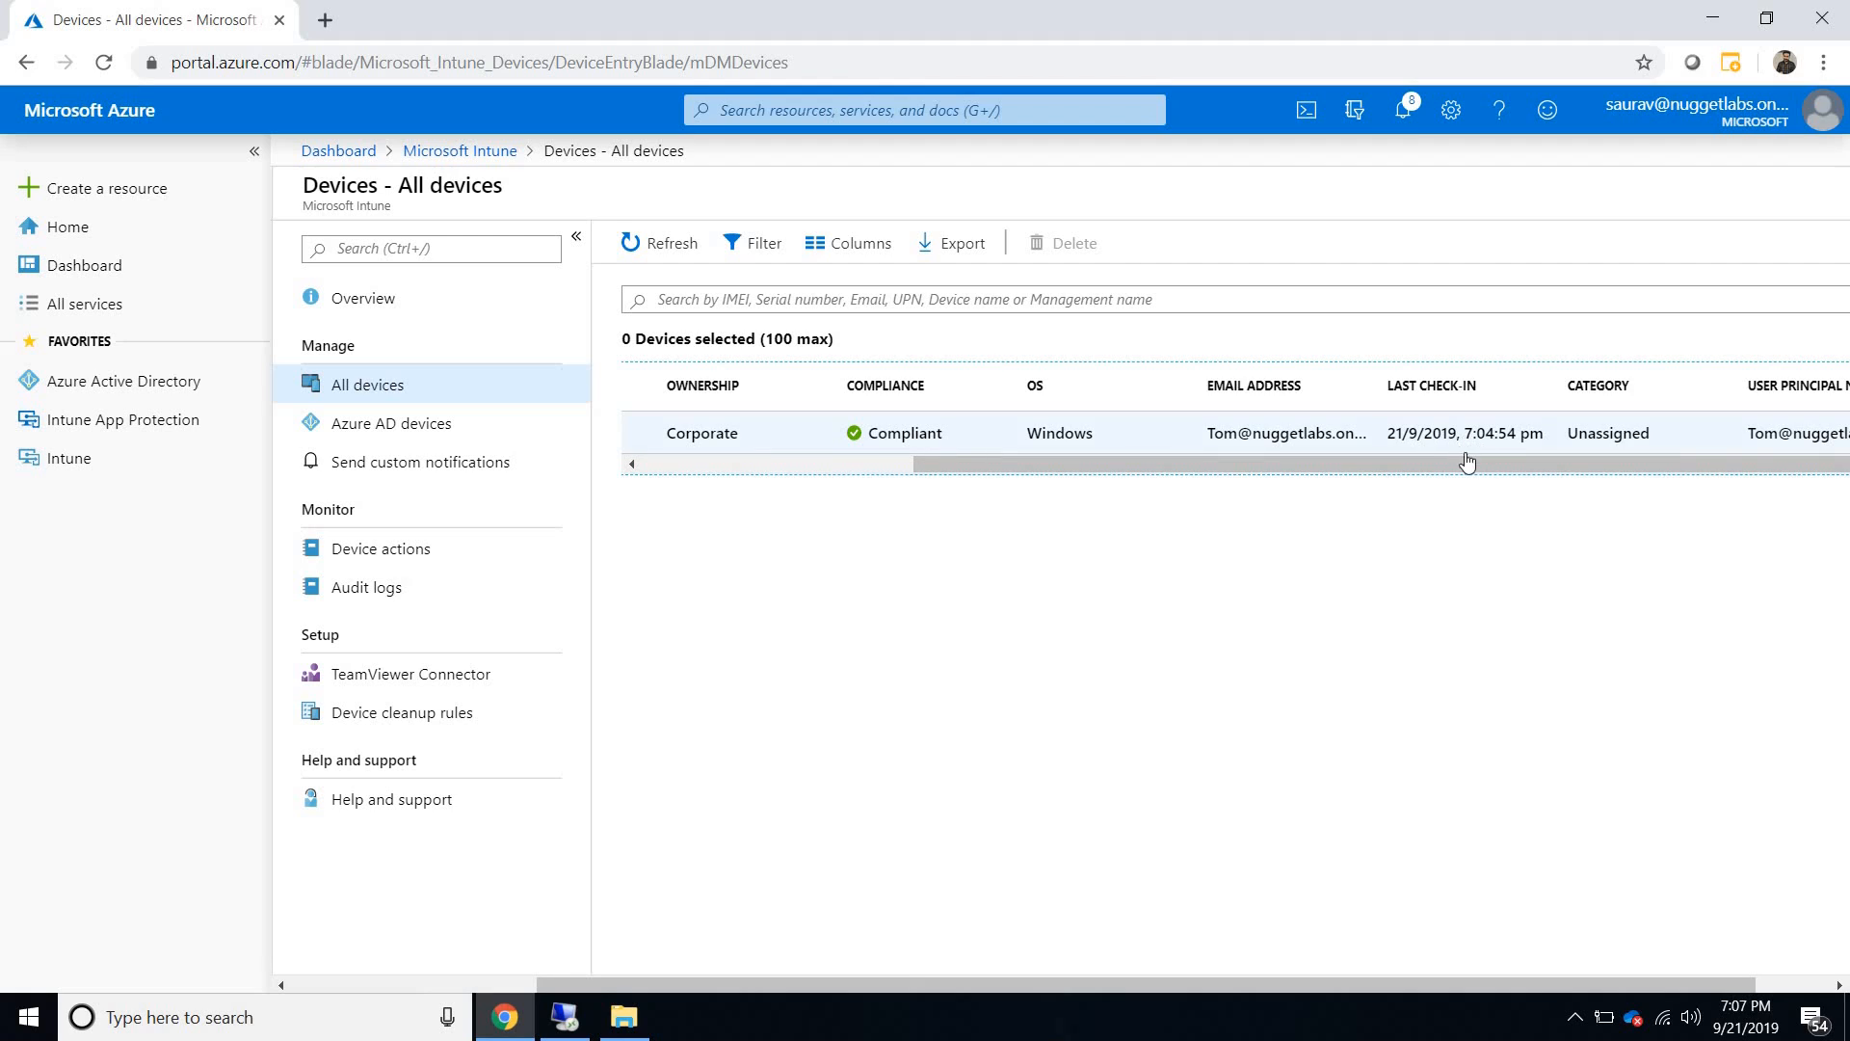
pyautogui.moveTo(1085, 462); pyautogui.dragTo(562, 417)
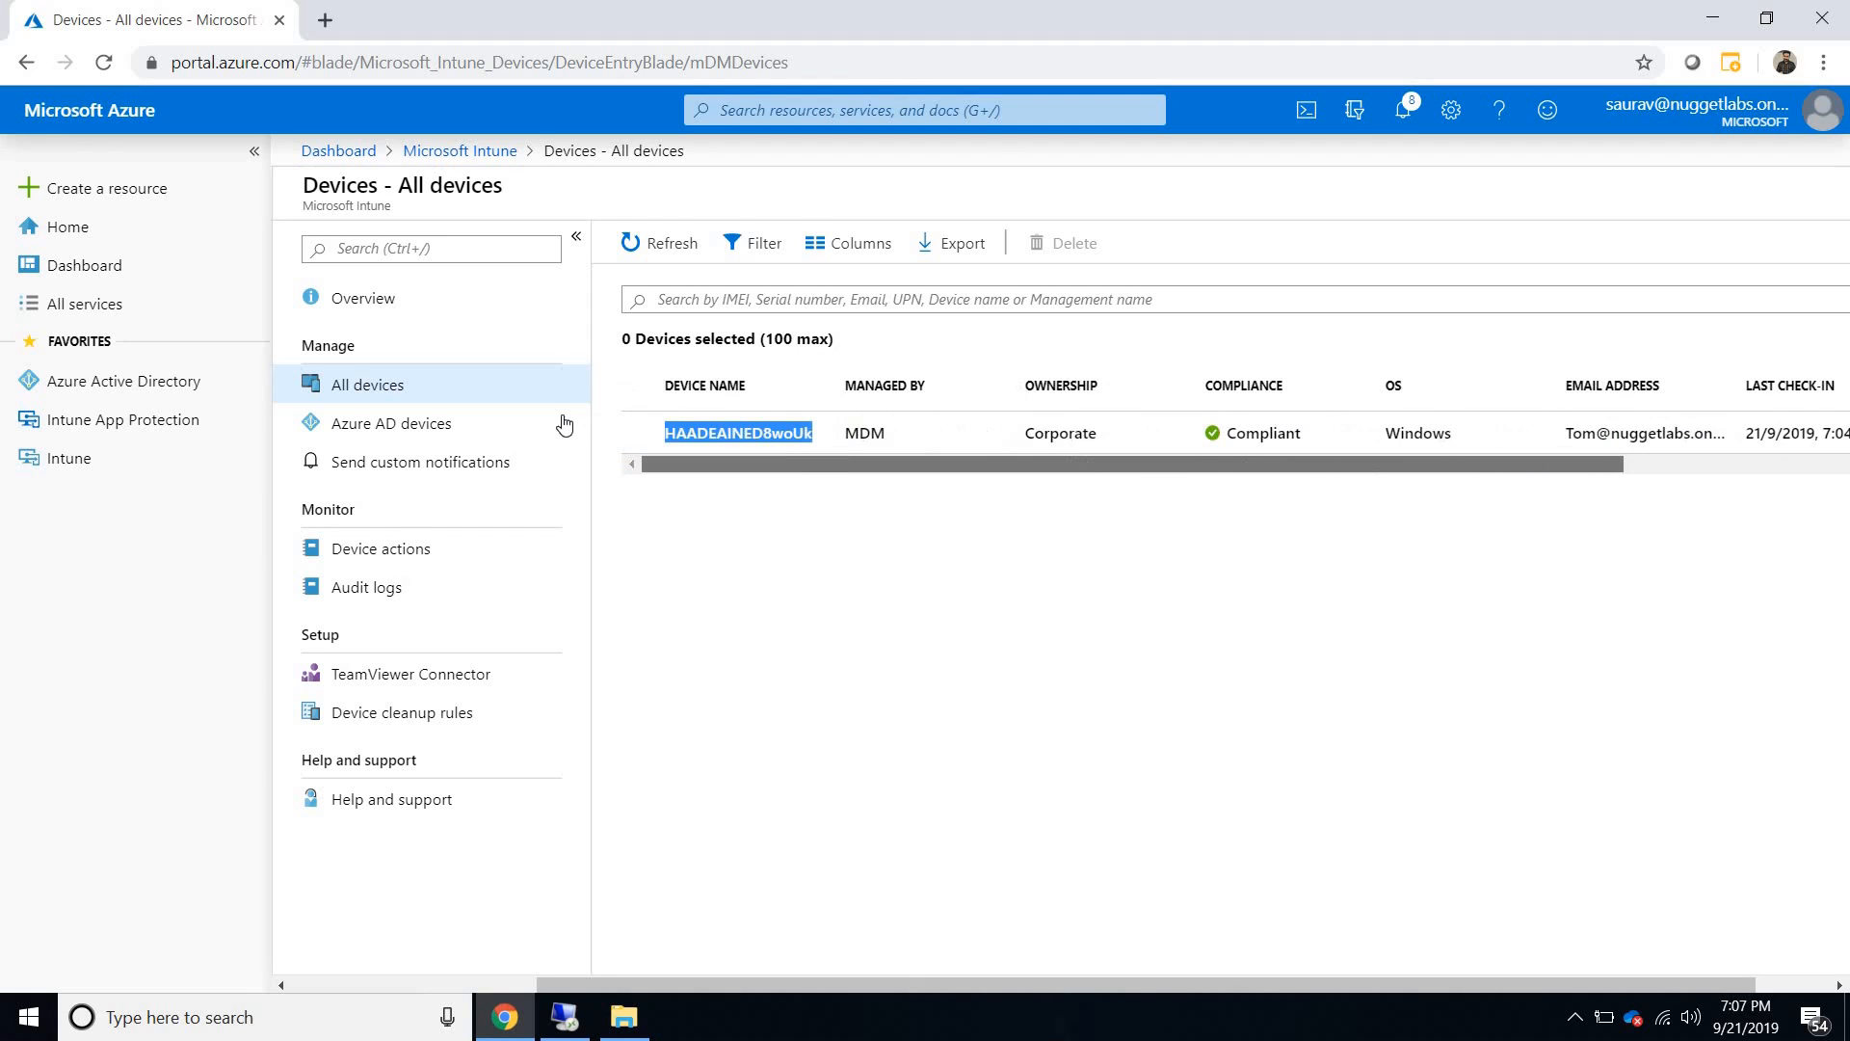
# - Open the Azure AD devices list, filter it to a date range of 7 days, and widen the name column
pyautogui.click(491, 427)
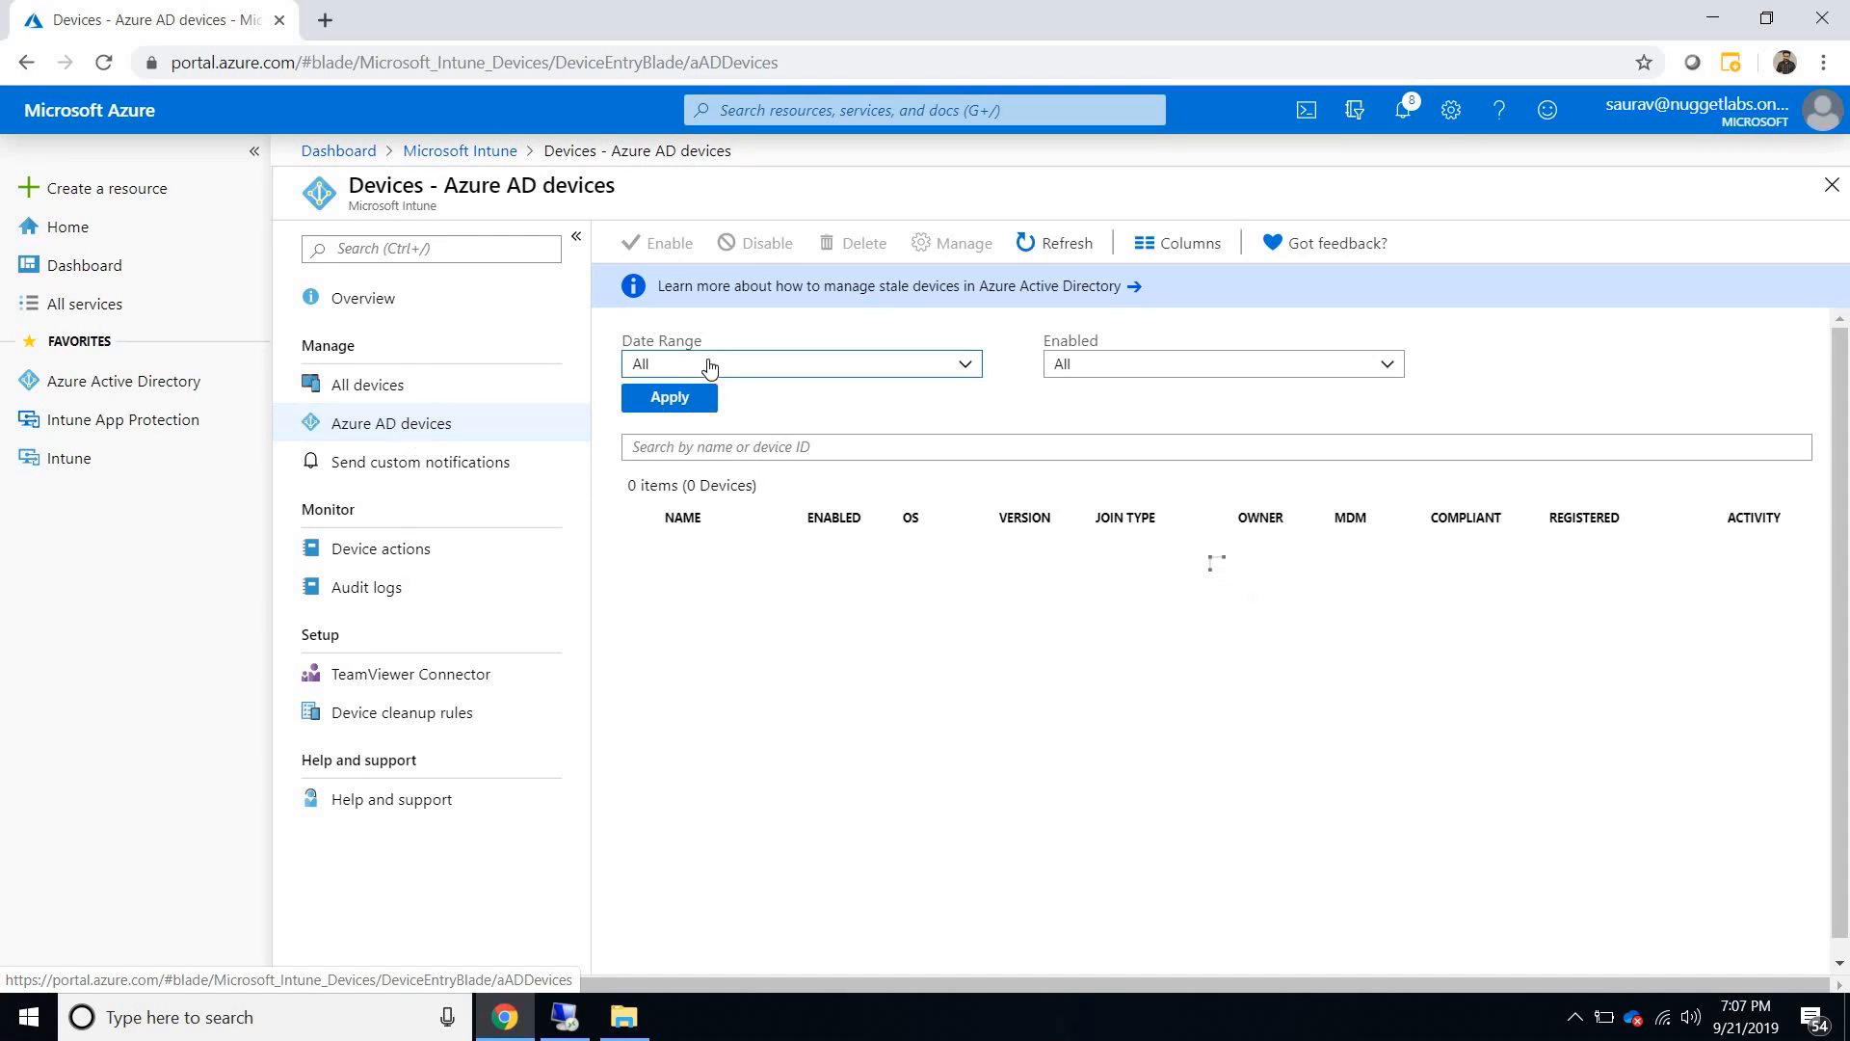
pyautogui.click(699, 371)
pyautogui.click(663, 424)
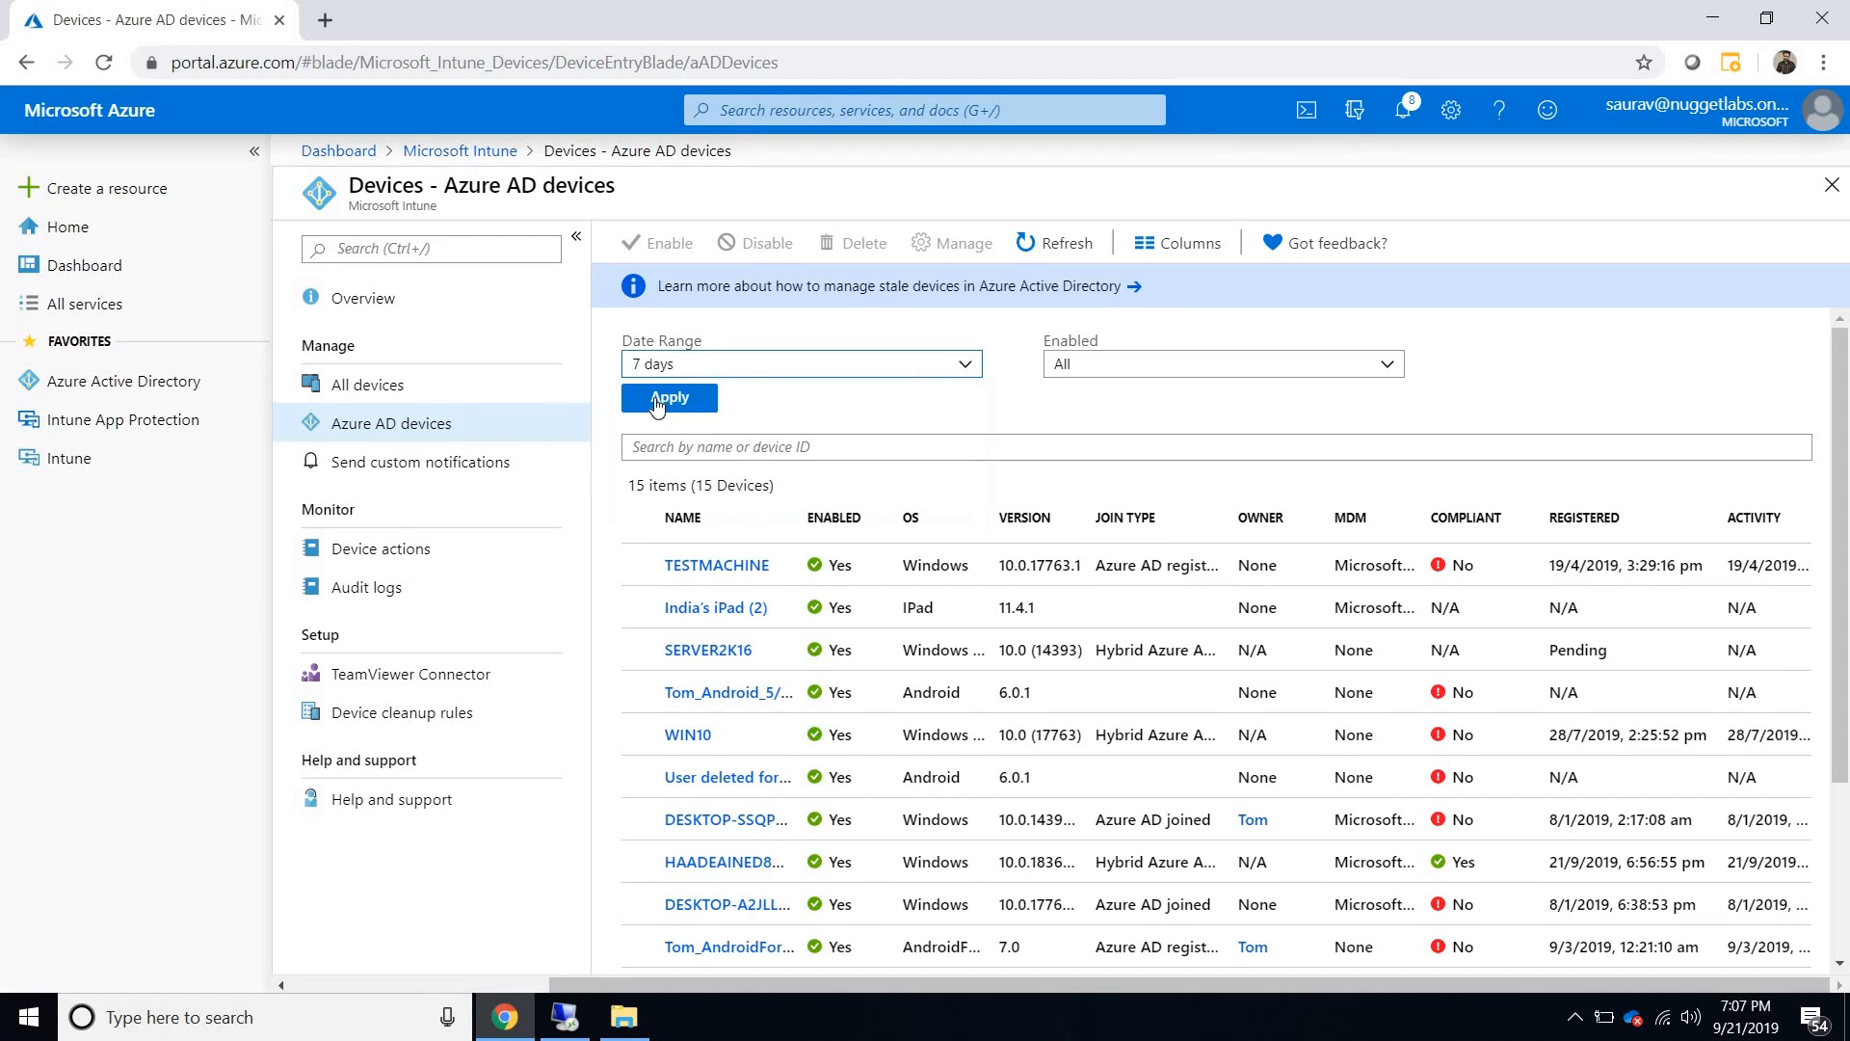
pyautogui.click(657, 401)
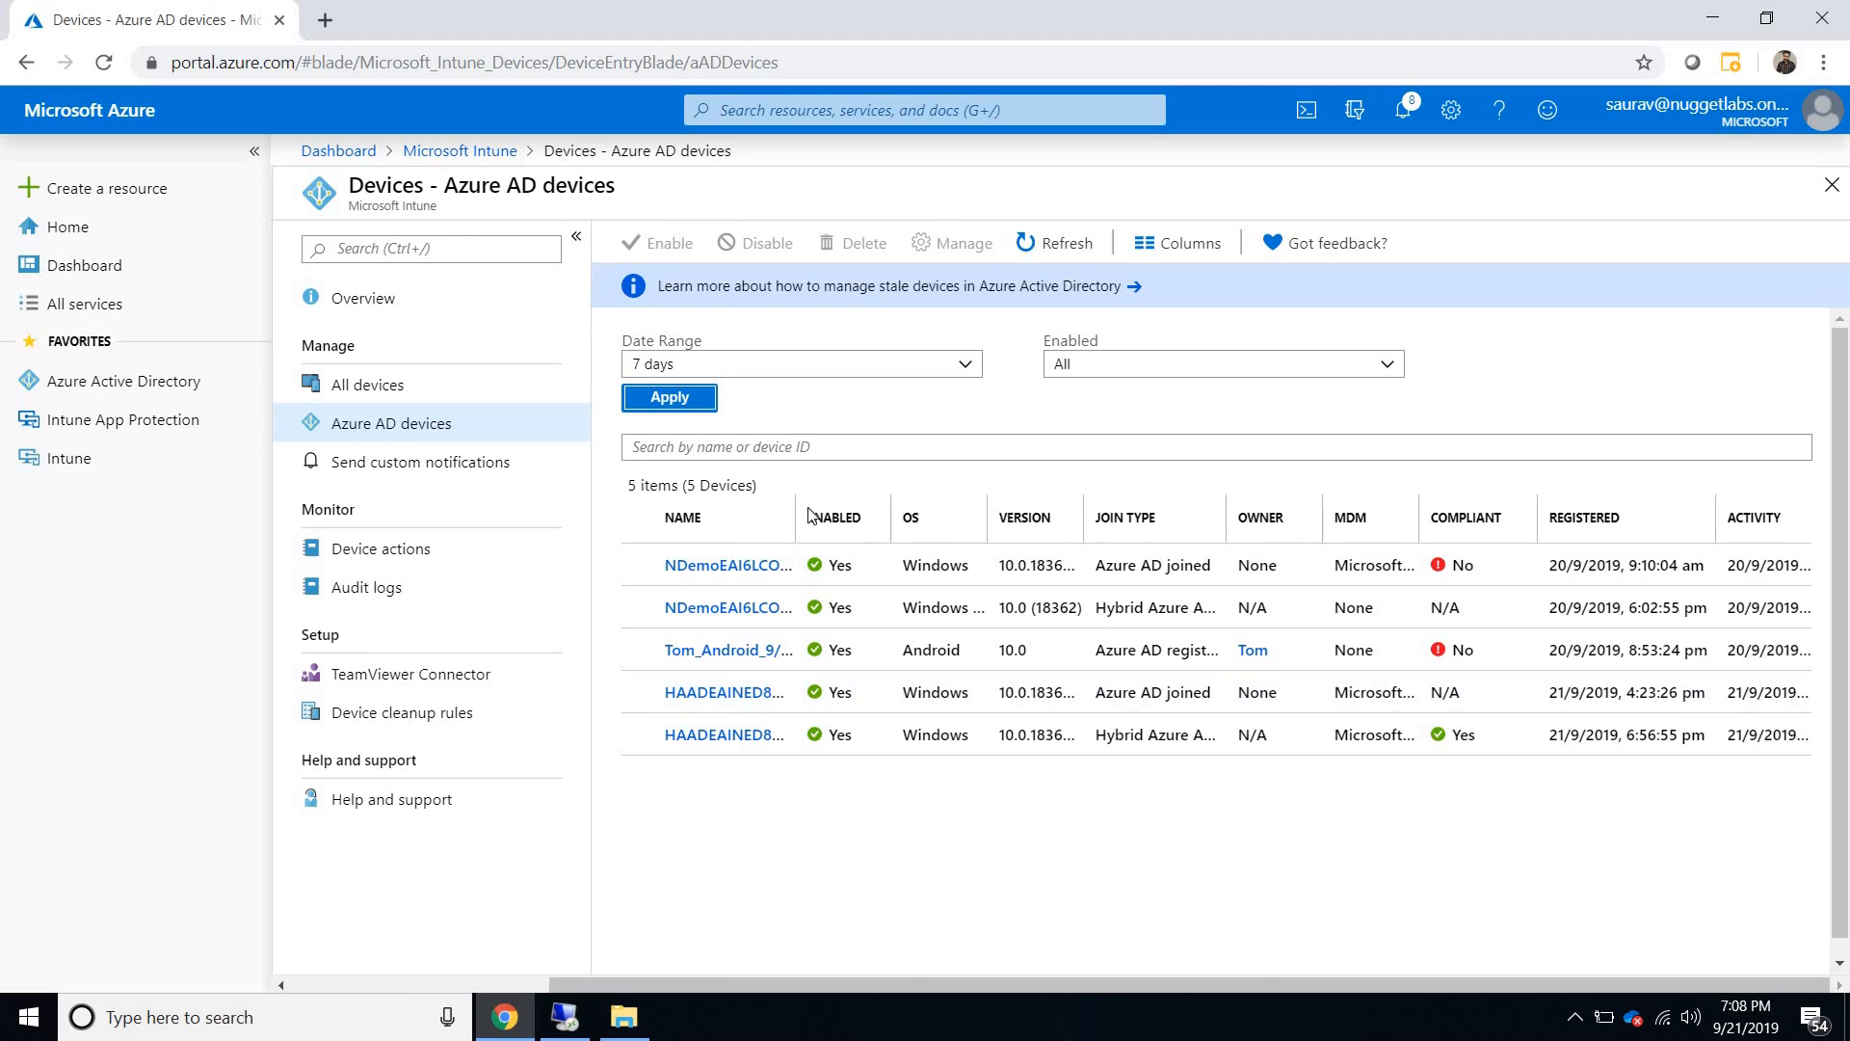
pyautogui.moveTo(796, 518); pyautogui.dragTo(822, 518)
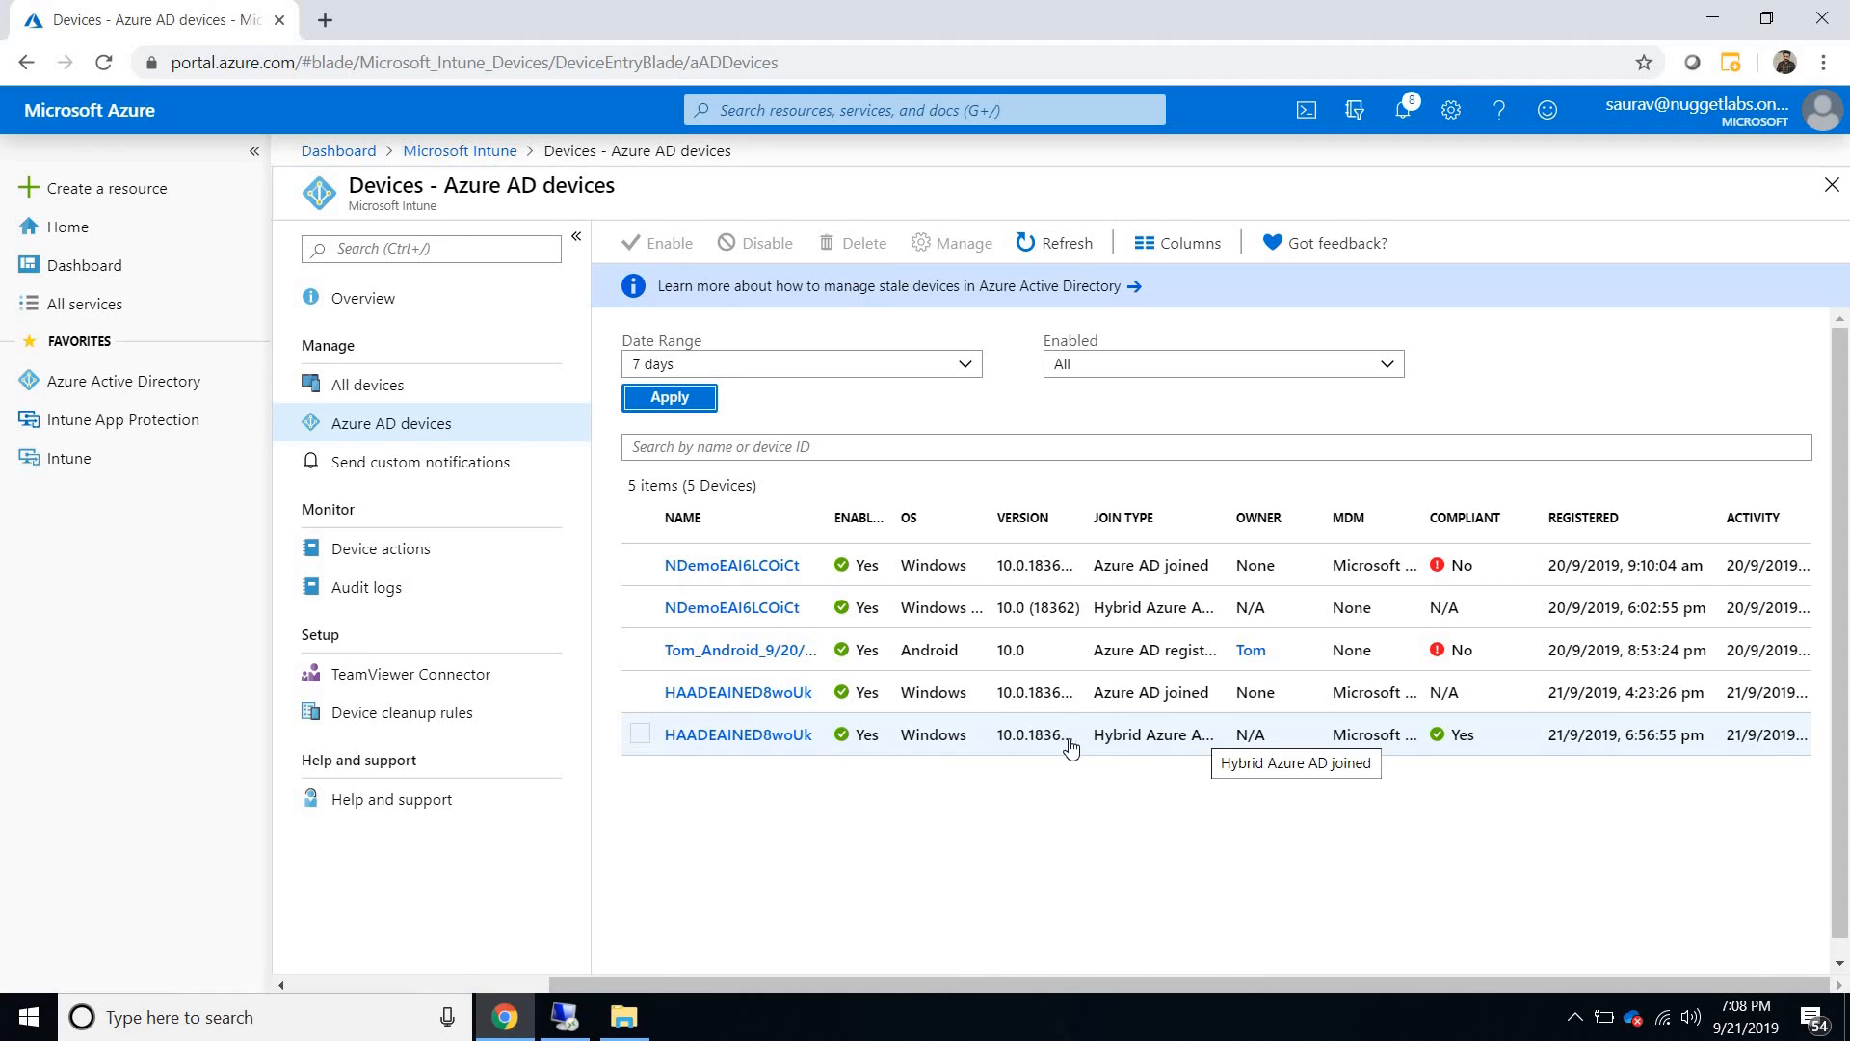
# - Compare the join types of the duplicate NDemoEAI6LCOiCt and HAADEAINED8woUk records, marking the Azure AD joined and hybrid pairs in turn and clearing the selection
pyautogui.moveTo(1093, 751); pyautogui.dragTo(1209, 757)
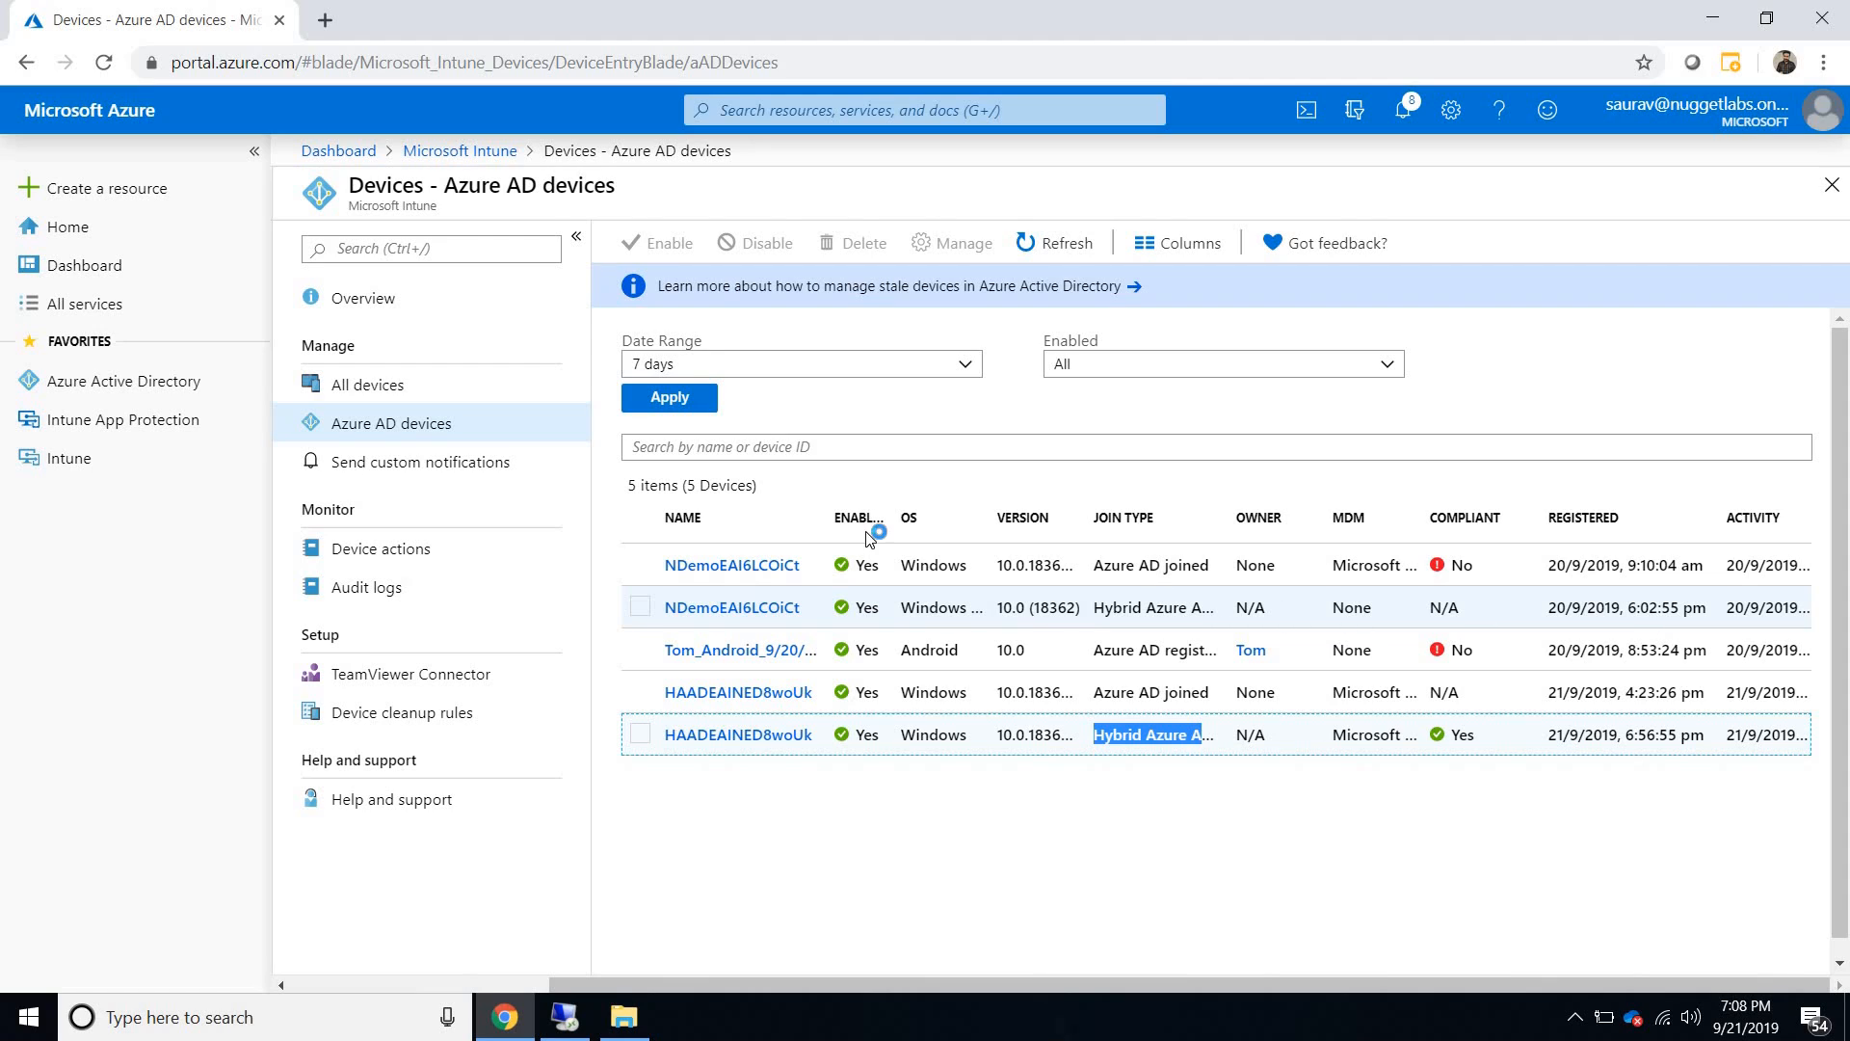
pyautogui.click(636, 572)
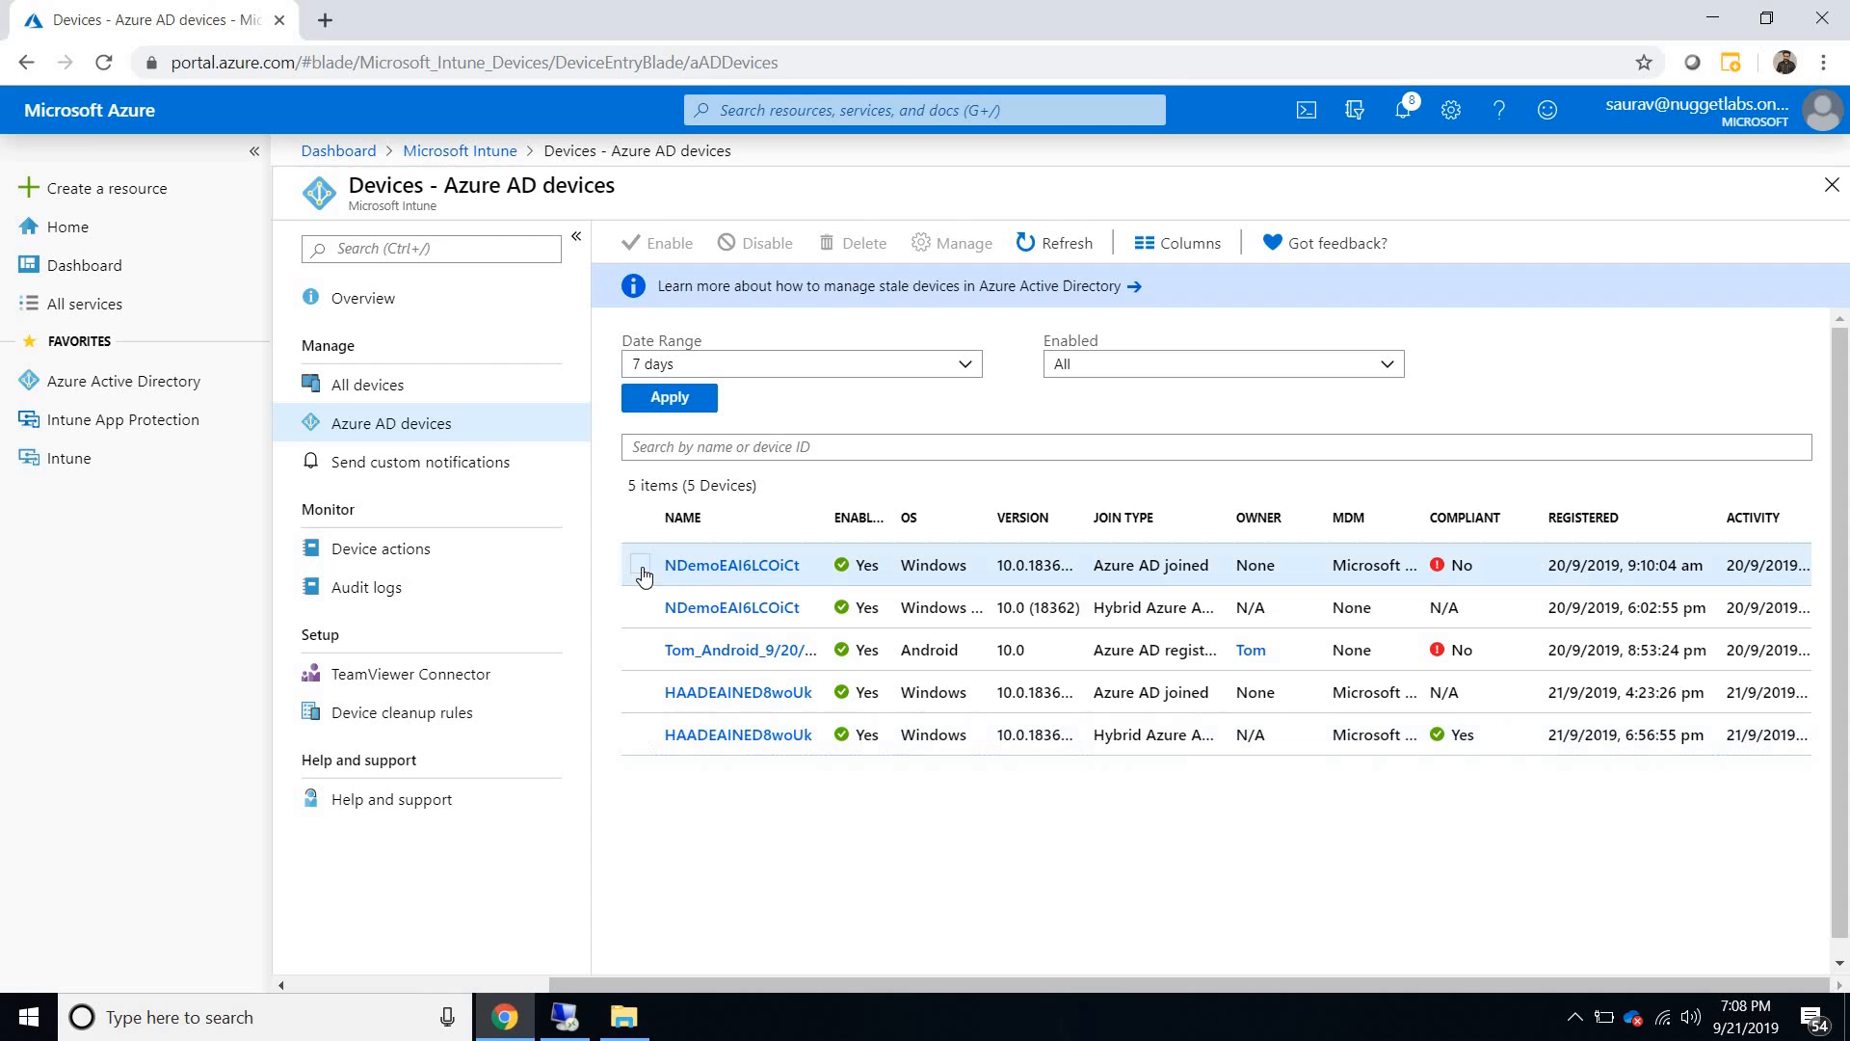
pyautogui.click(642, 693)
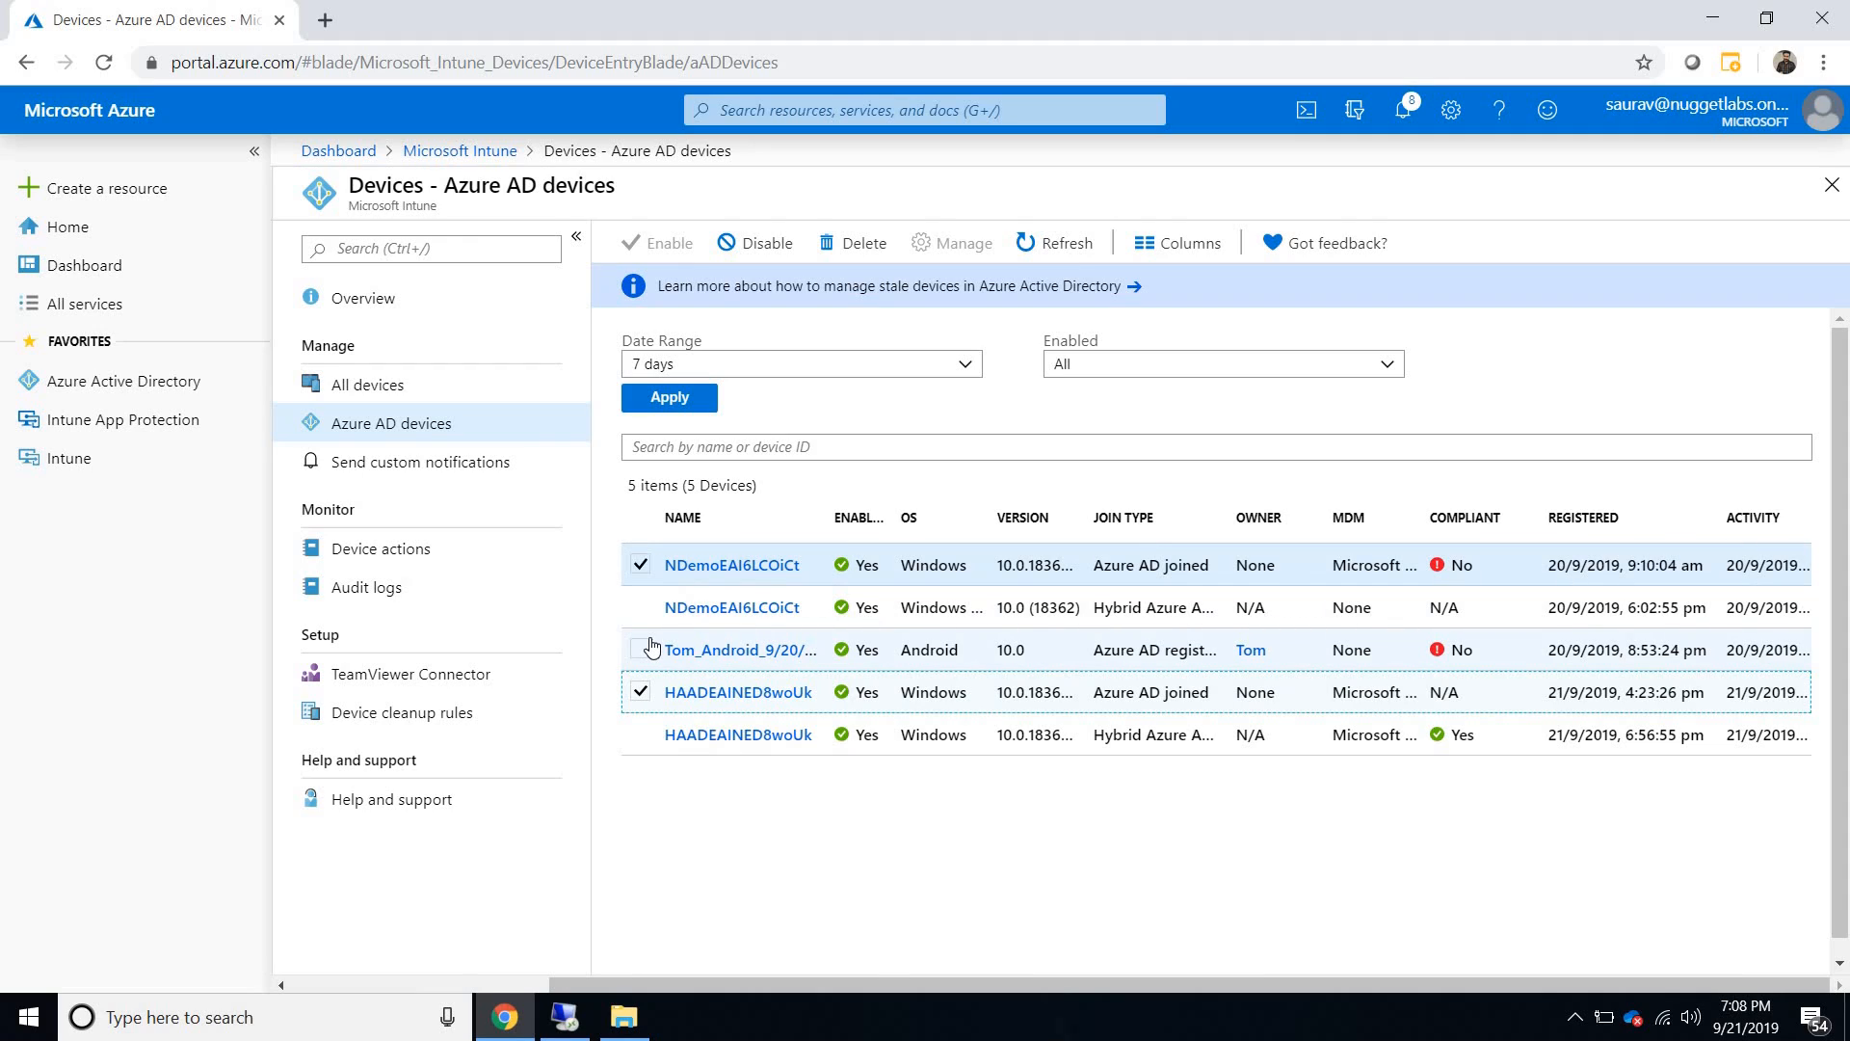
pyautogui.click(641, 565)
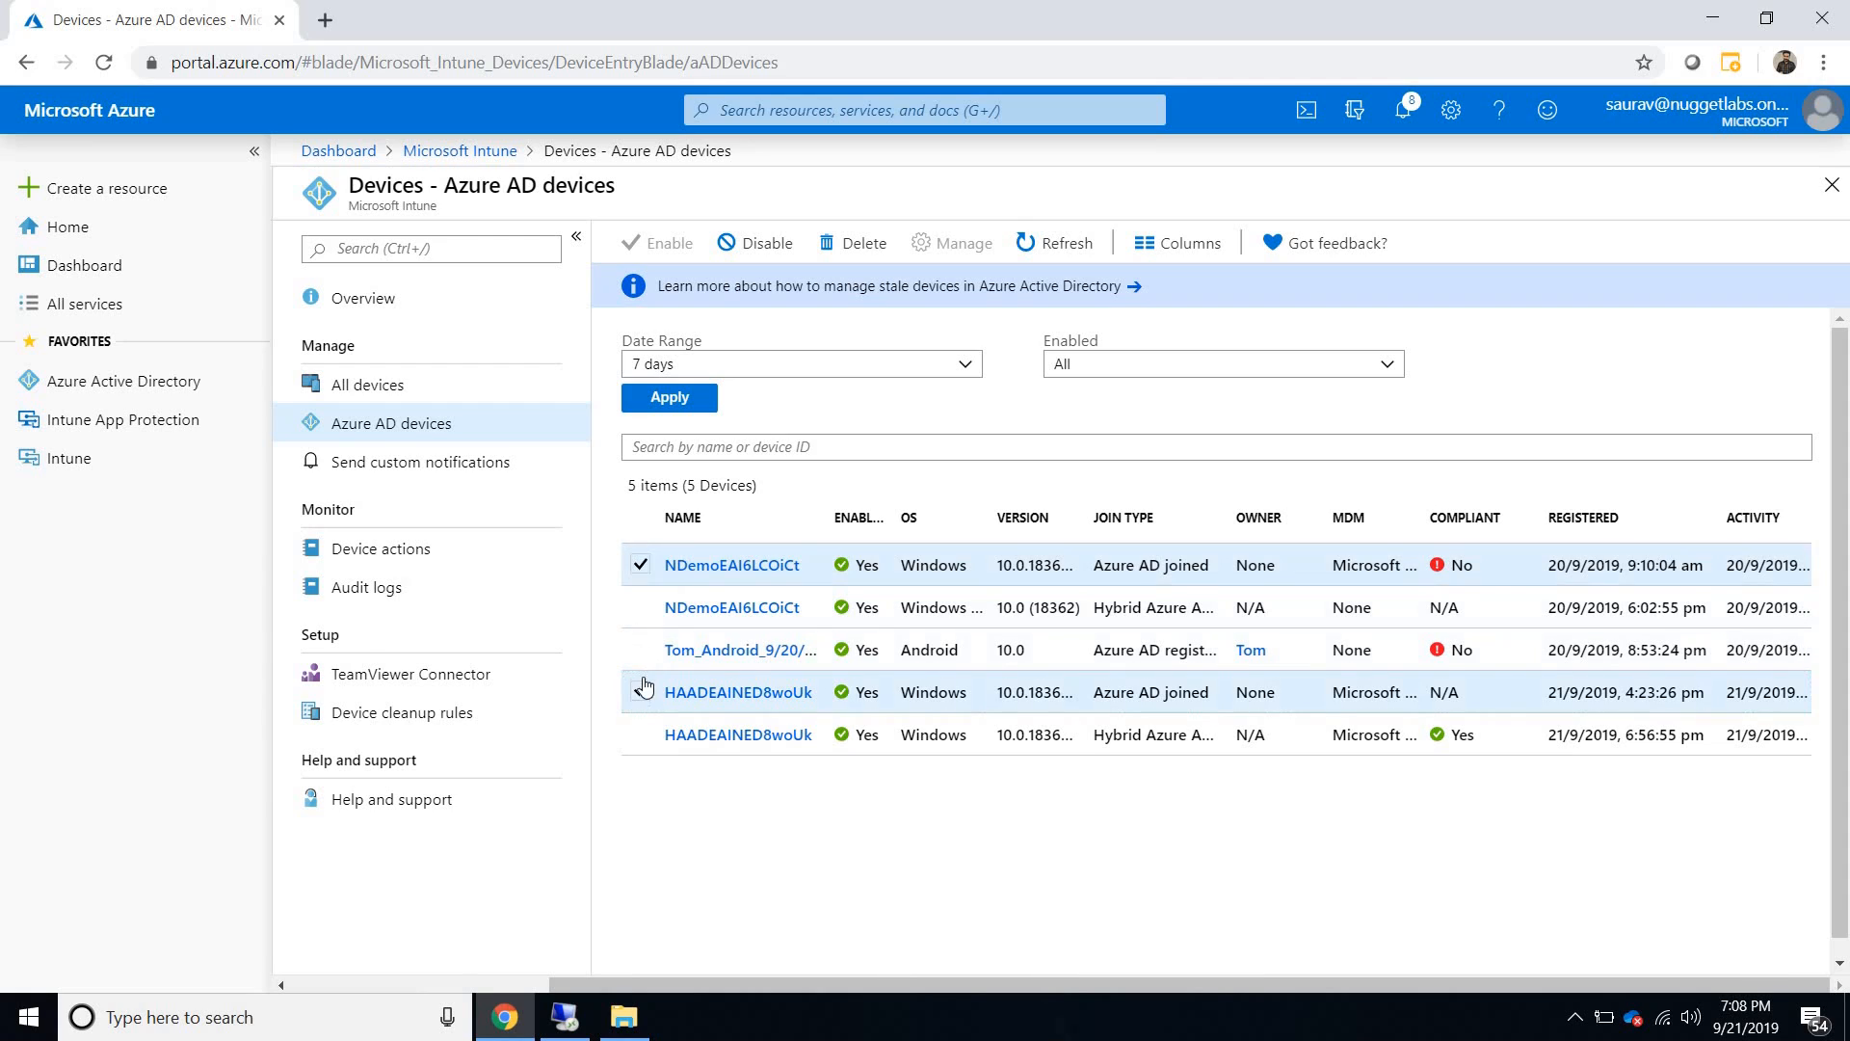
pyautogui.click(641, 607)
pyautogui.click(640, 693)
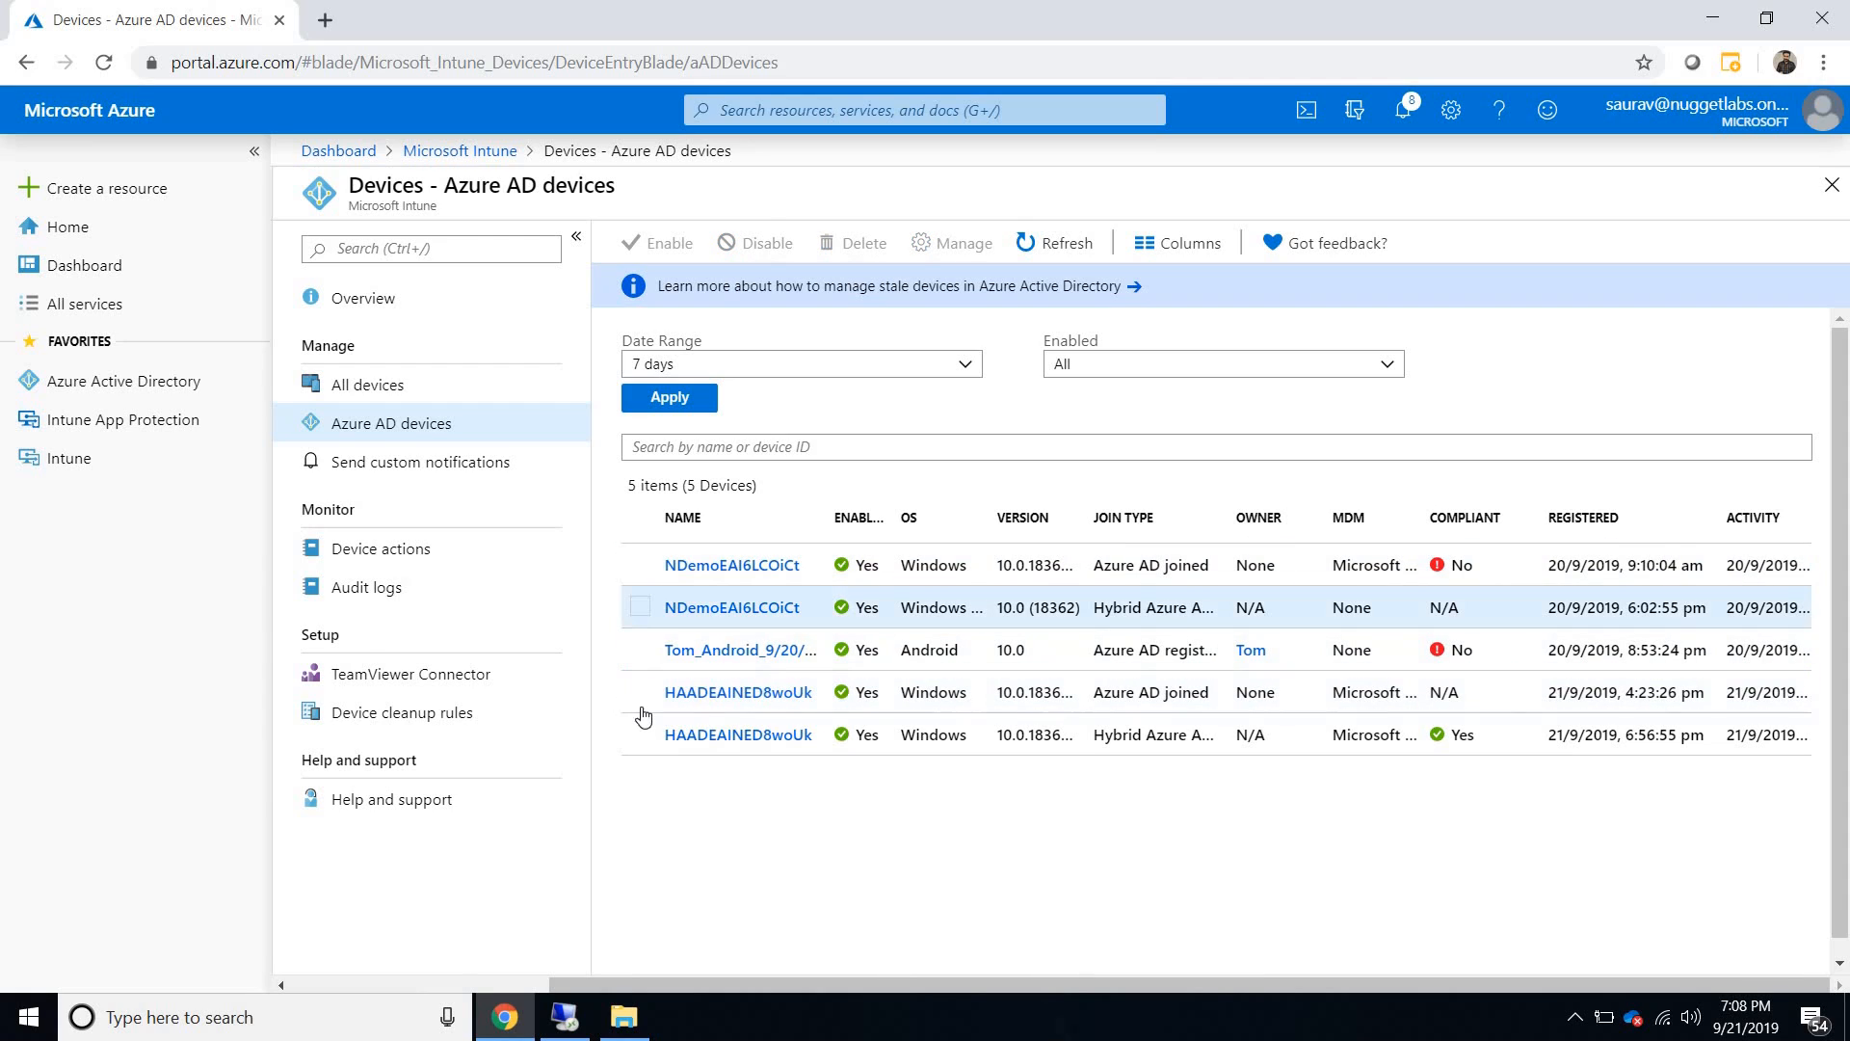
pyautogui.click(641, 735)
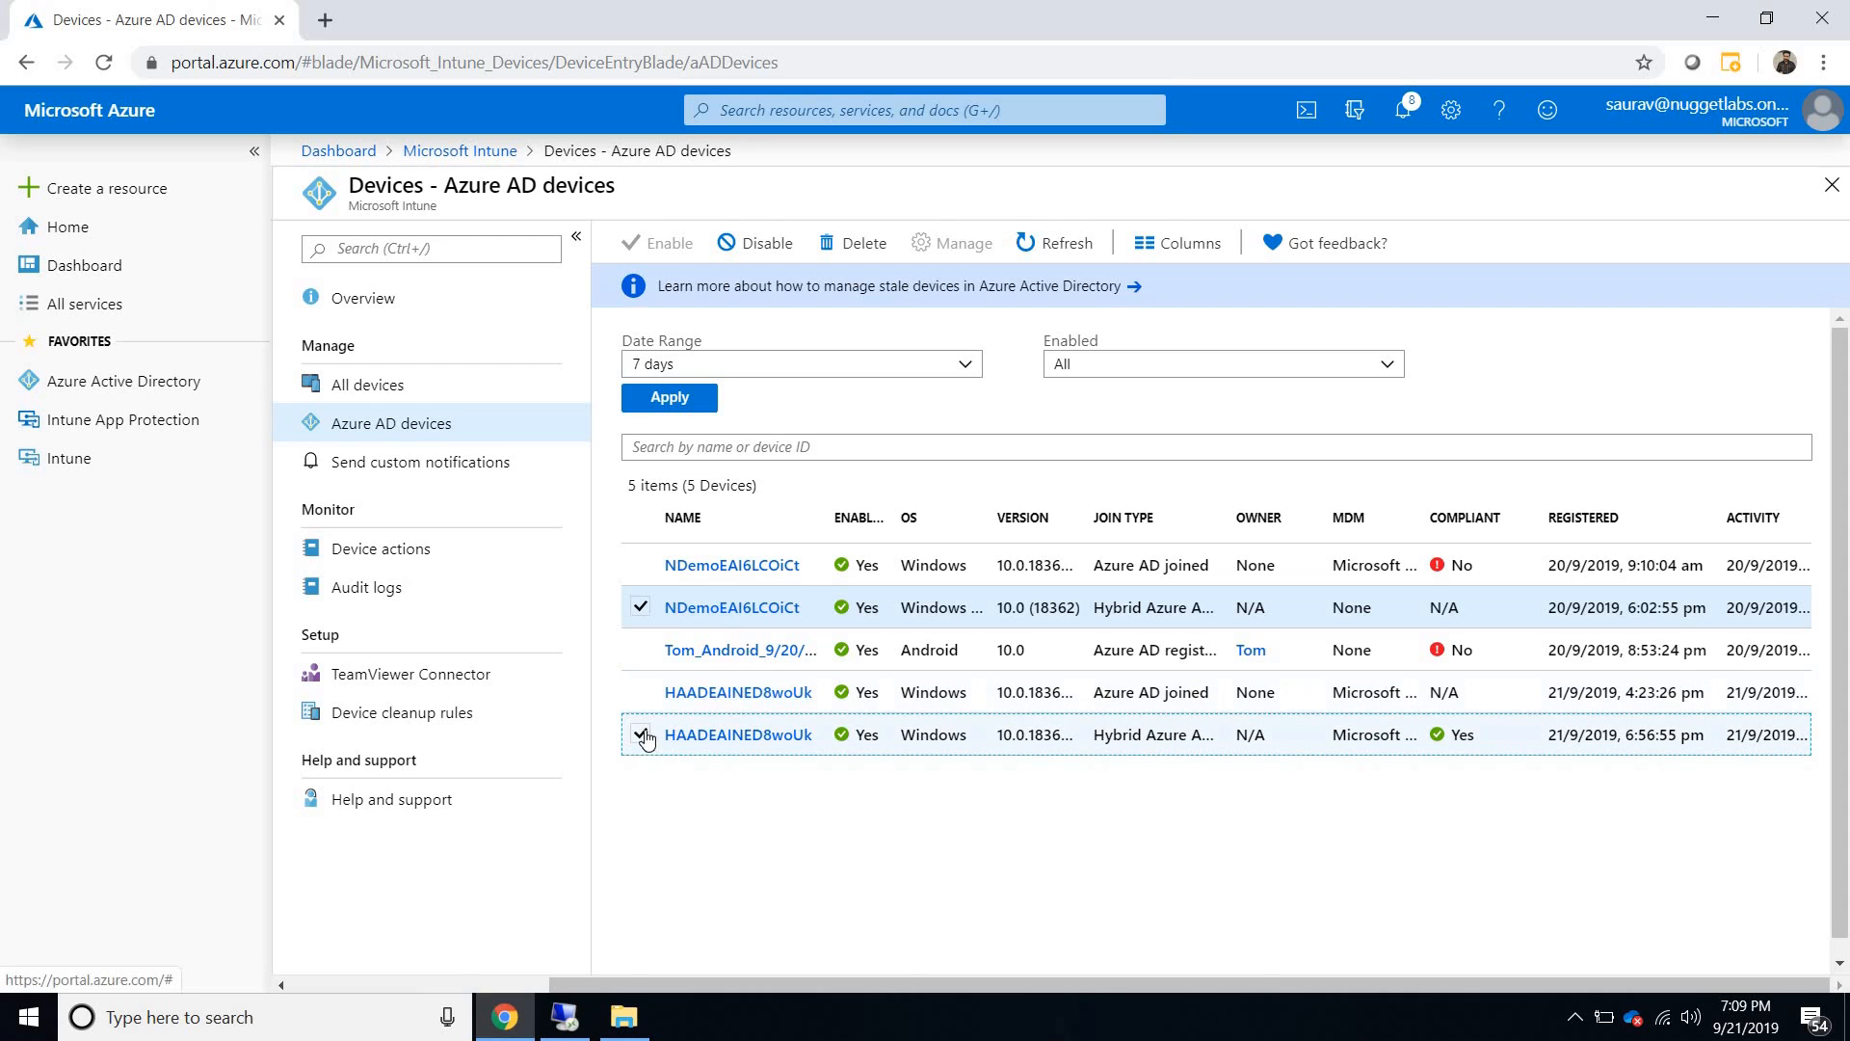
pyautogui.click(637, 608)
pyautogui.click(637, 608)
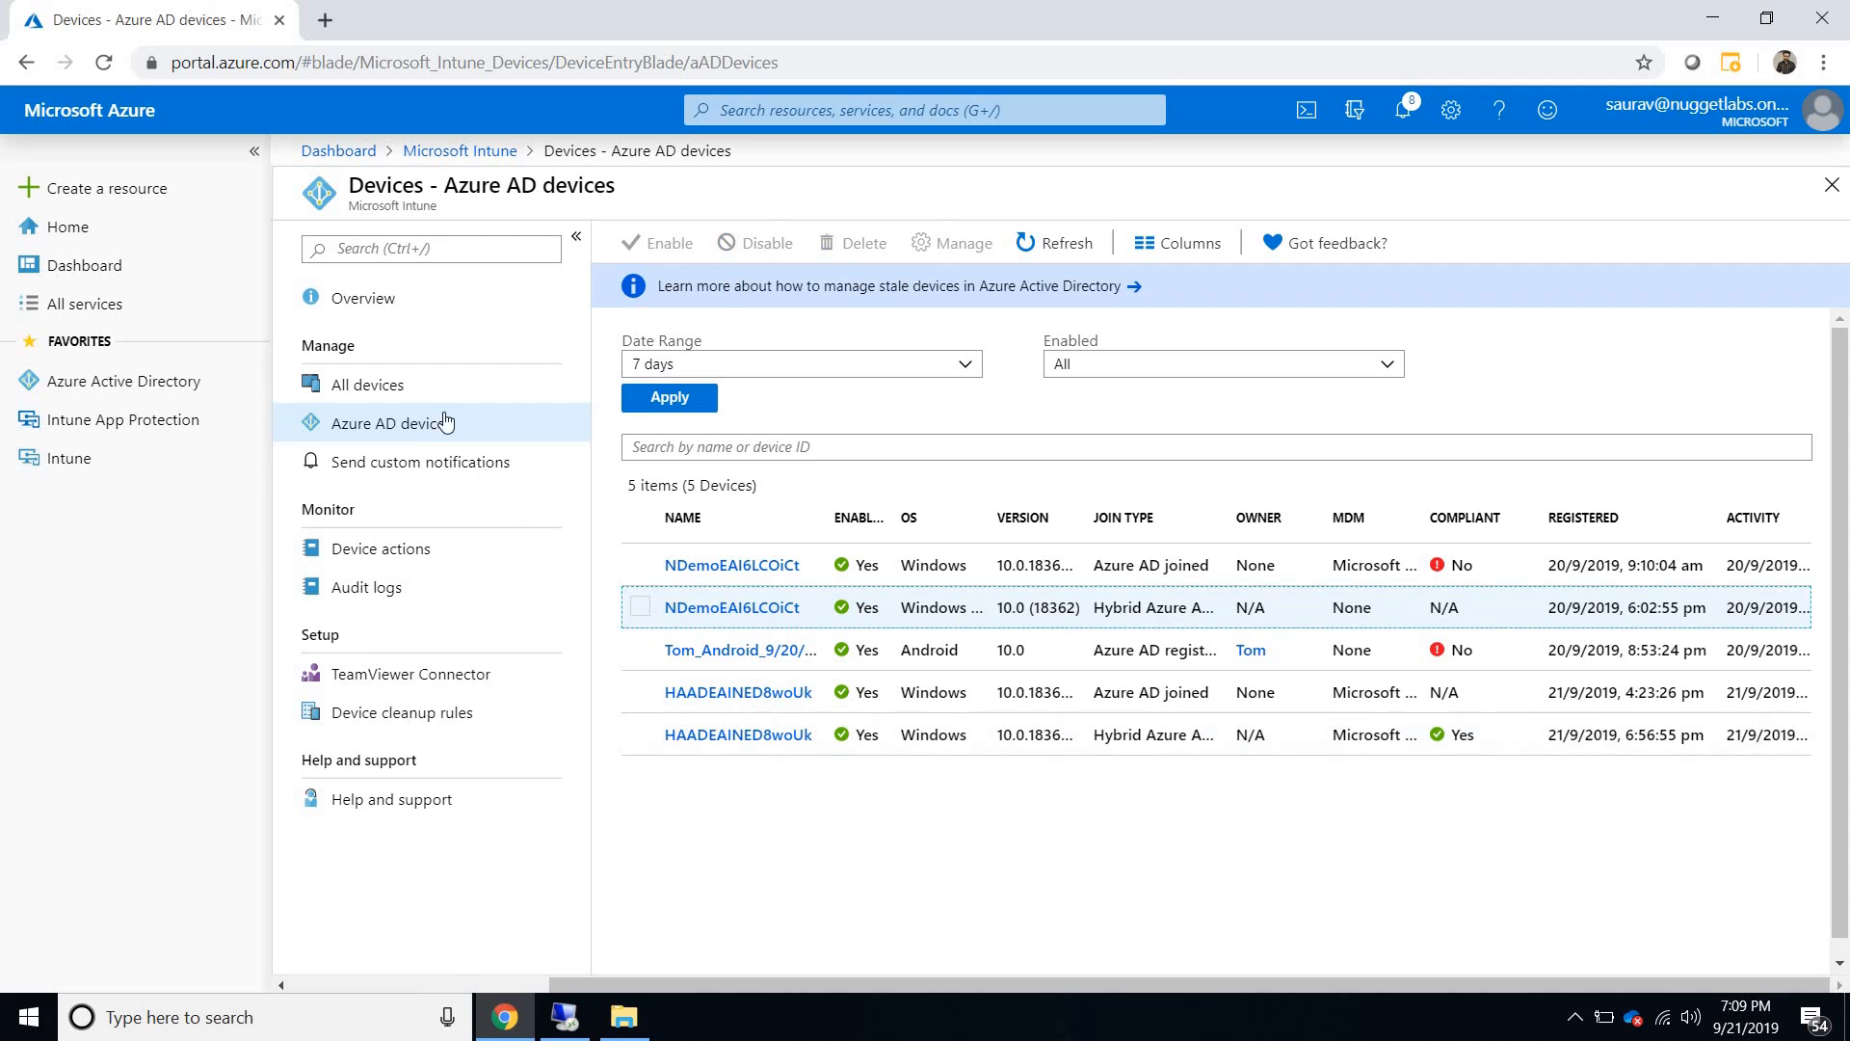
# - Return to the list of all Intune devices and open the overview of HAADEAINED8woUk
pyautogui.click(420, 387)
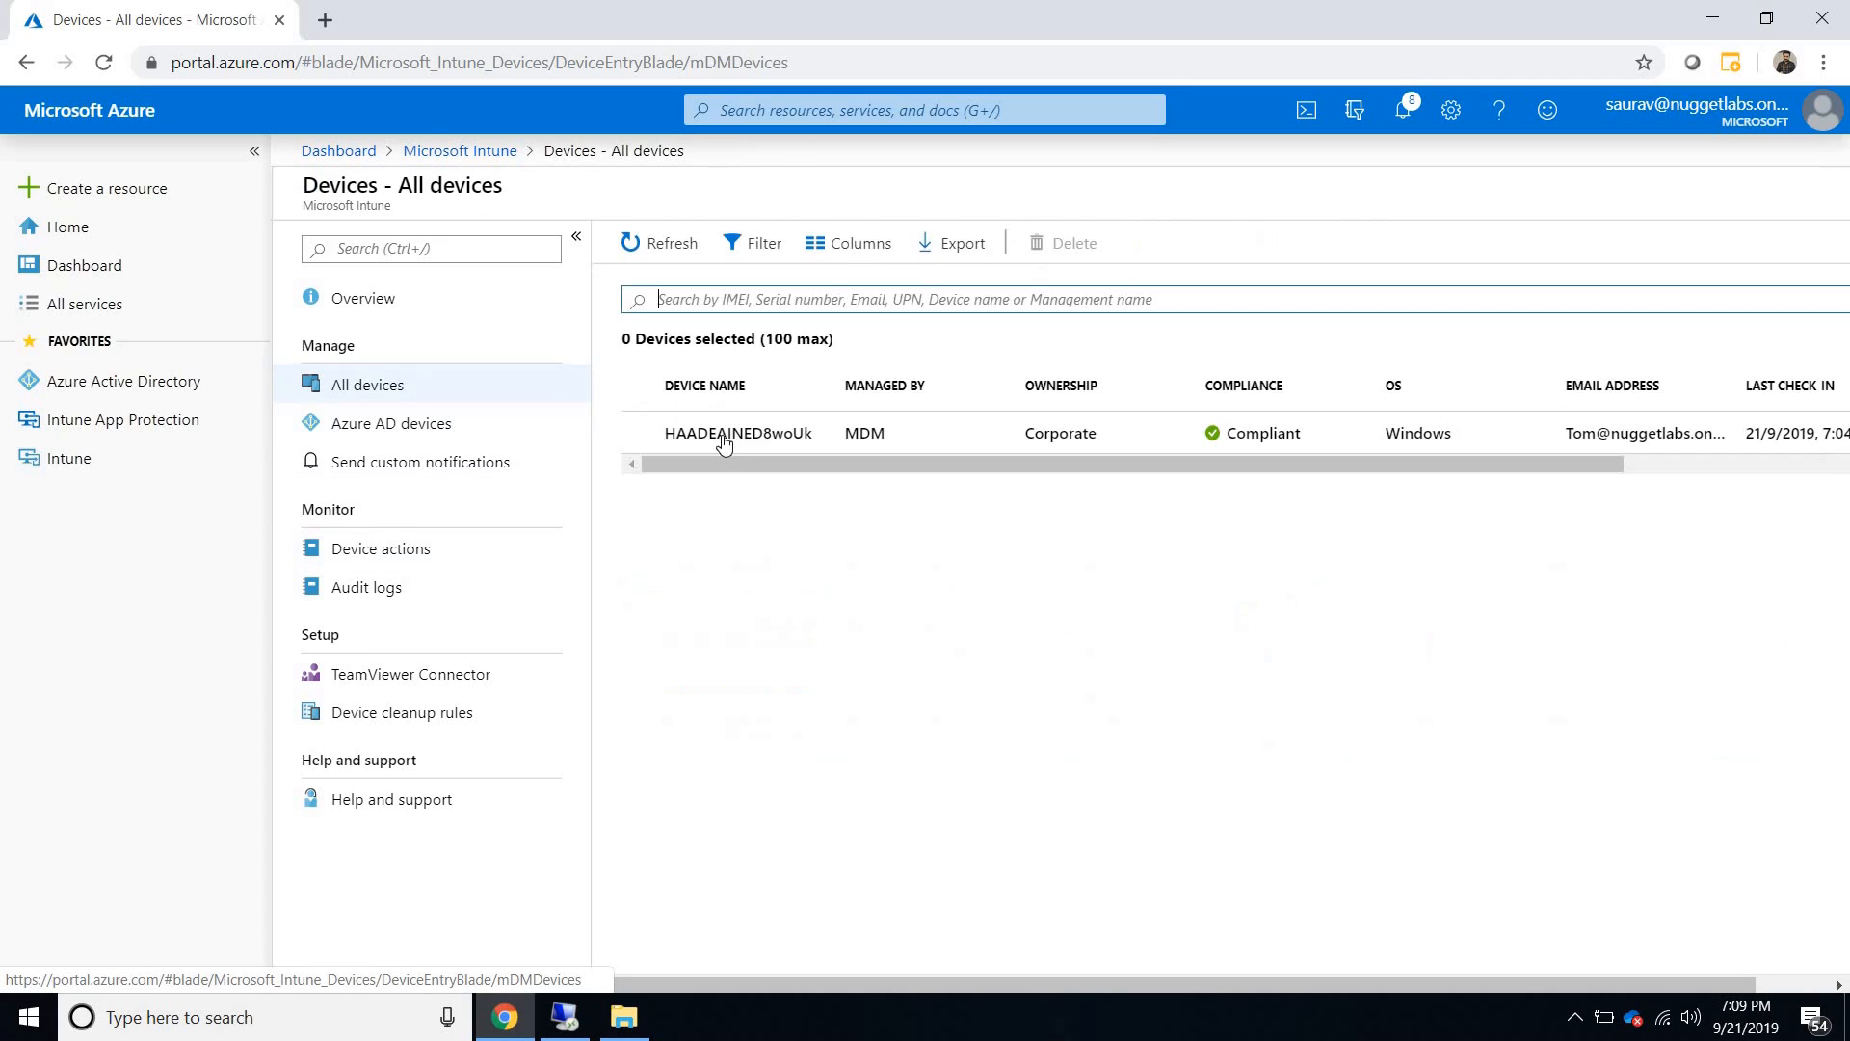
pyautogui.moveTo(780, 462); pyautogui.dragTo(901, 473)
pyautogui.moveTo(1186, 490); pyautogui.dragTo(879, 474)
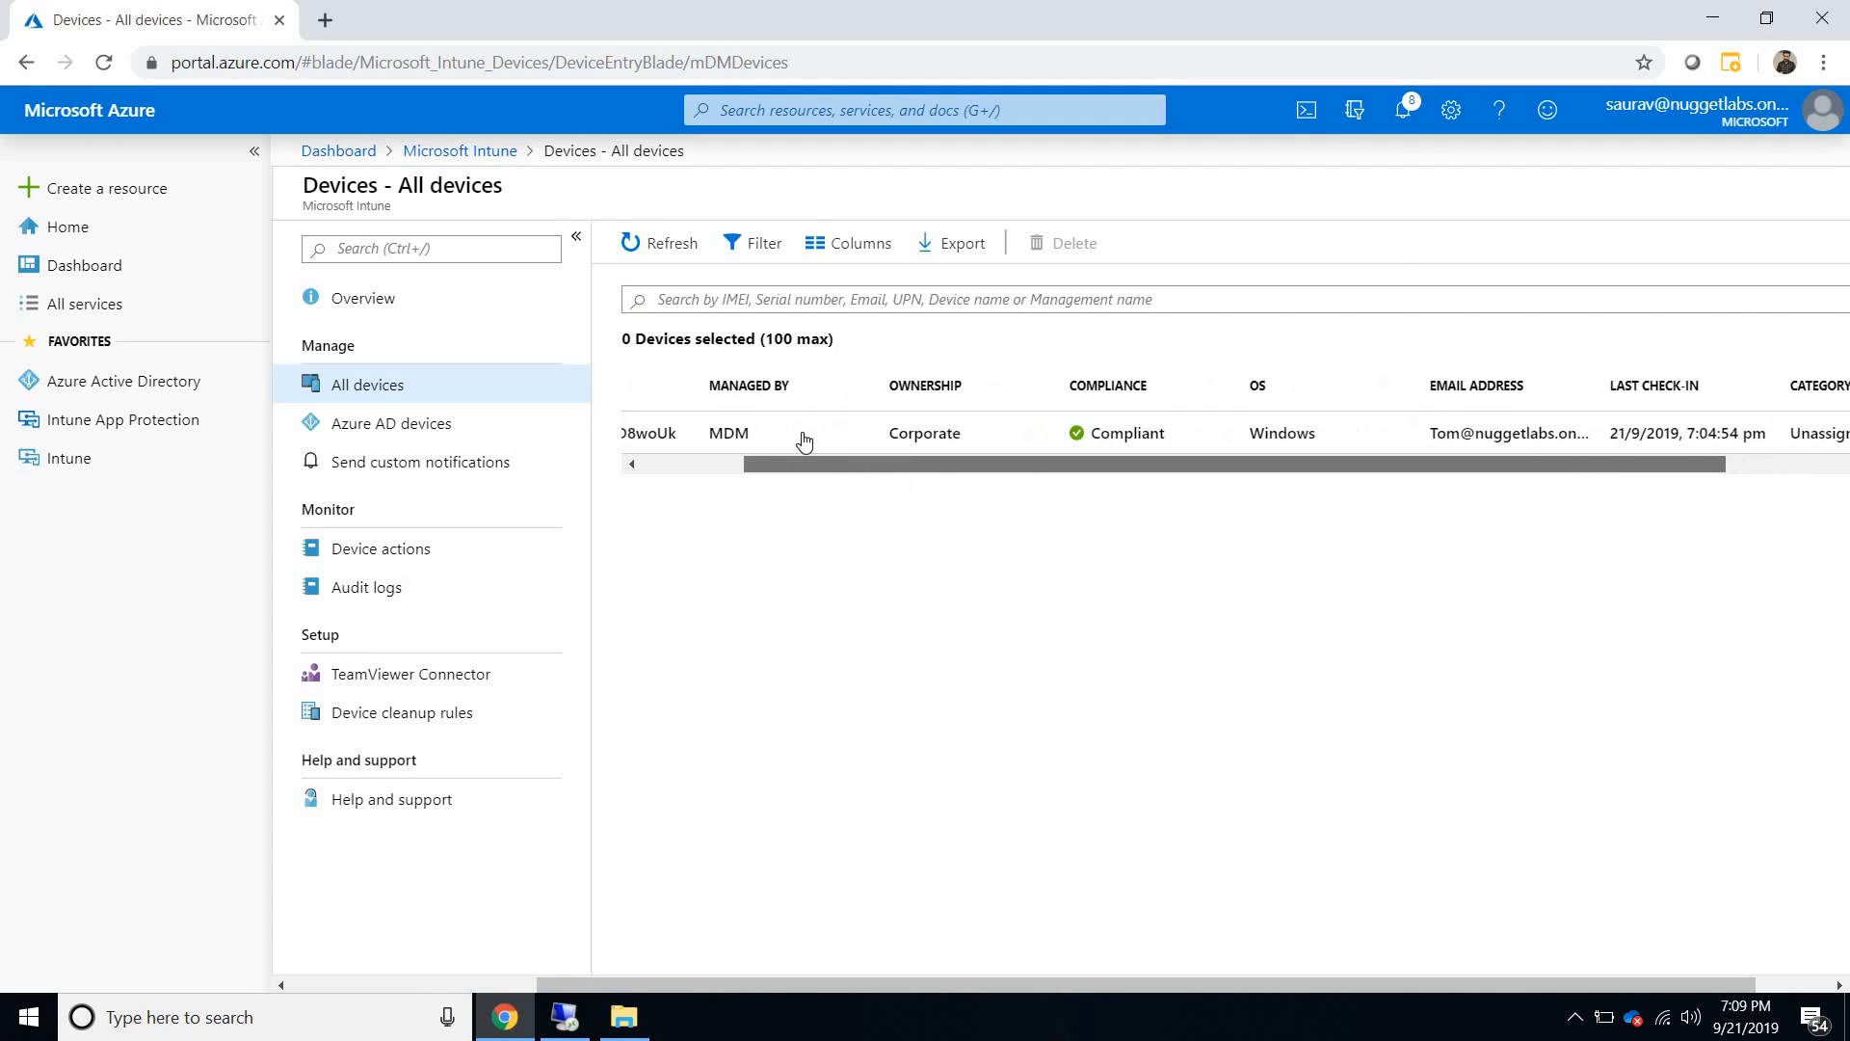
pyautogui.click(803, 439)
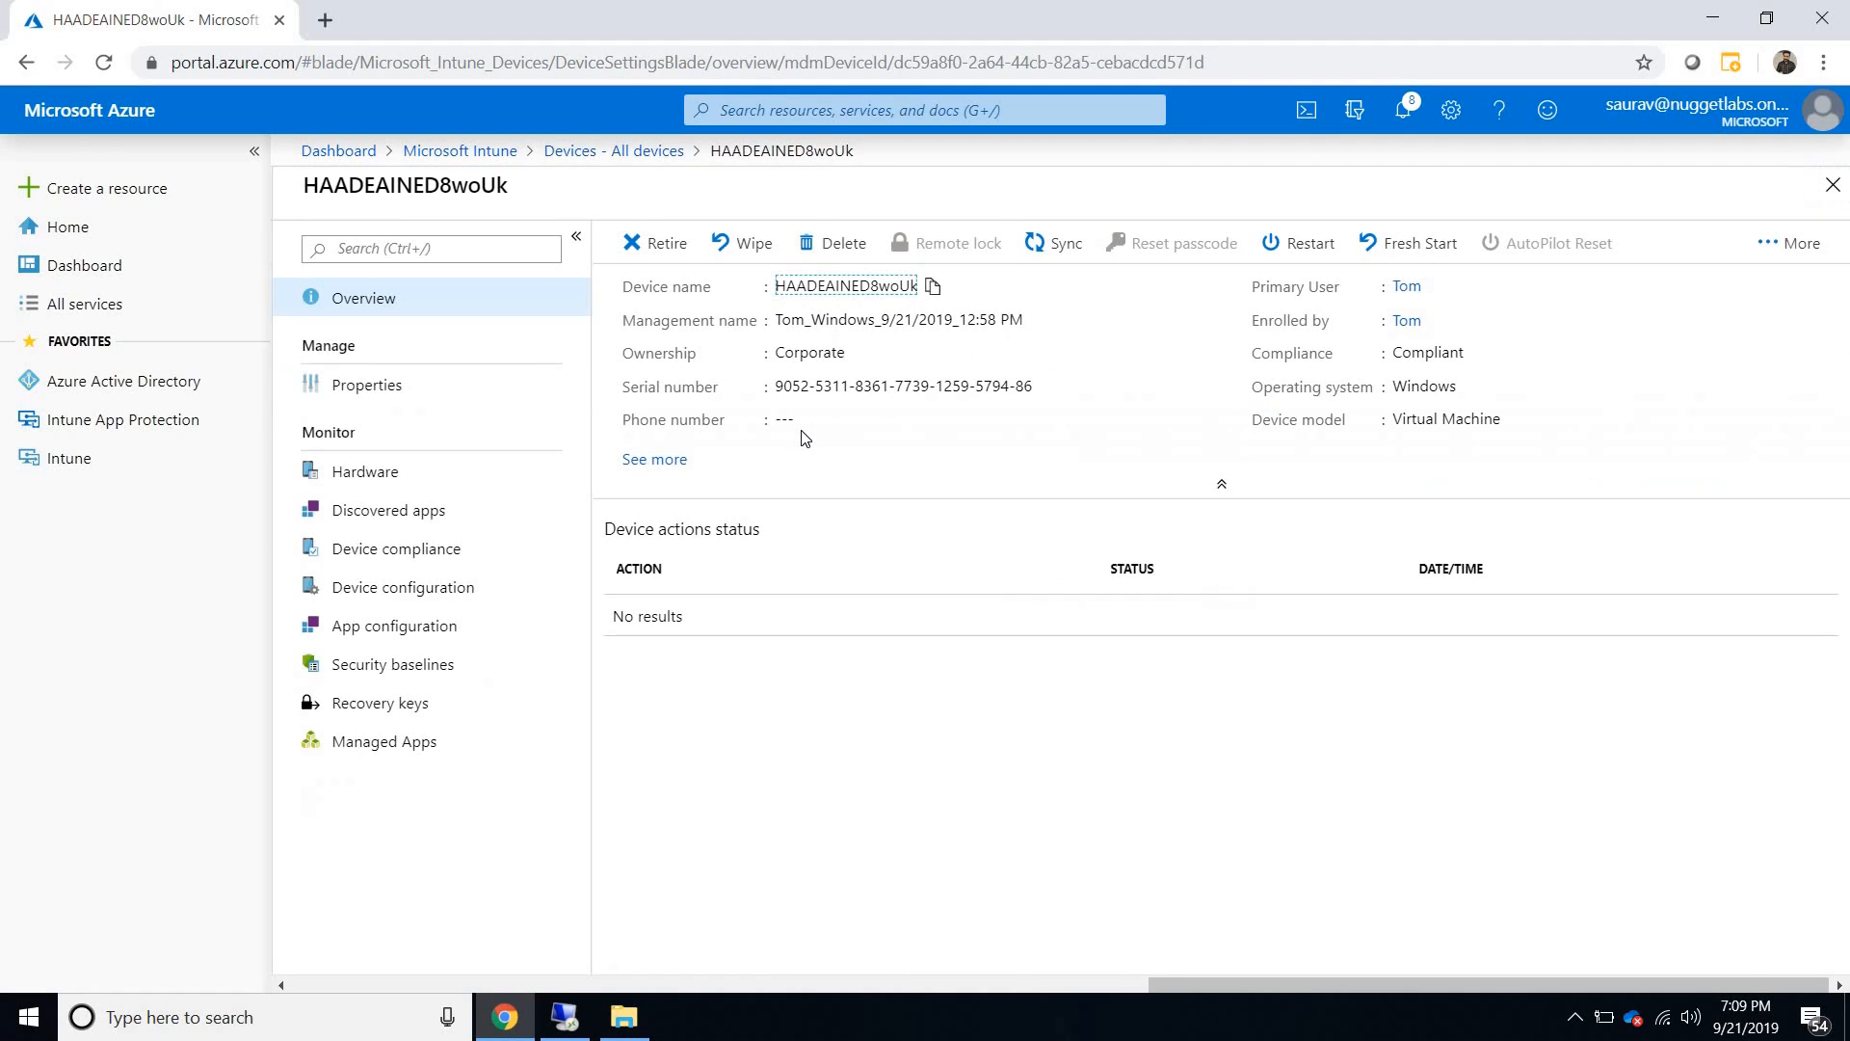
# - Review the properties, hardware, discovered apps and compliance pages of HAADEAINED8woUk
pyautogui.click(443, 401)
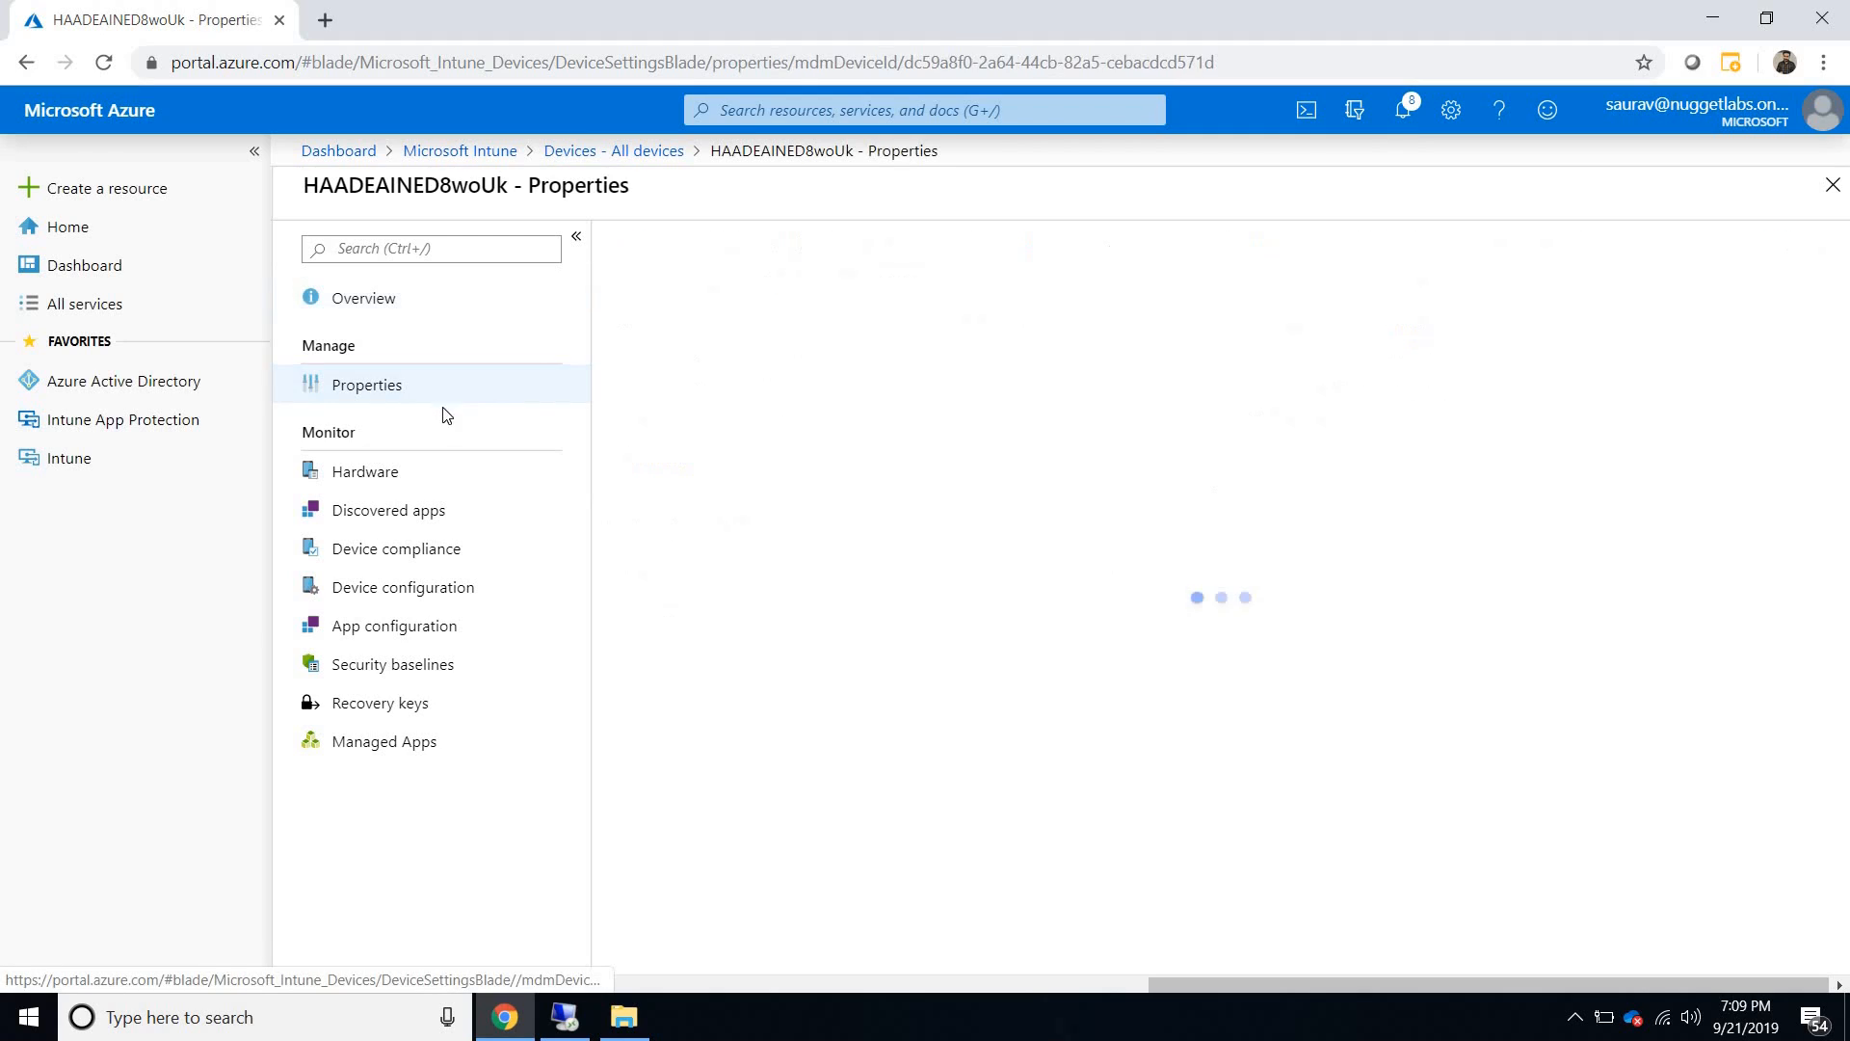
pyautogui.click(376, 481)
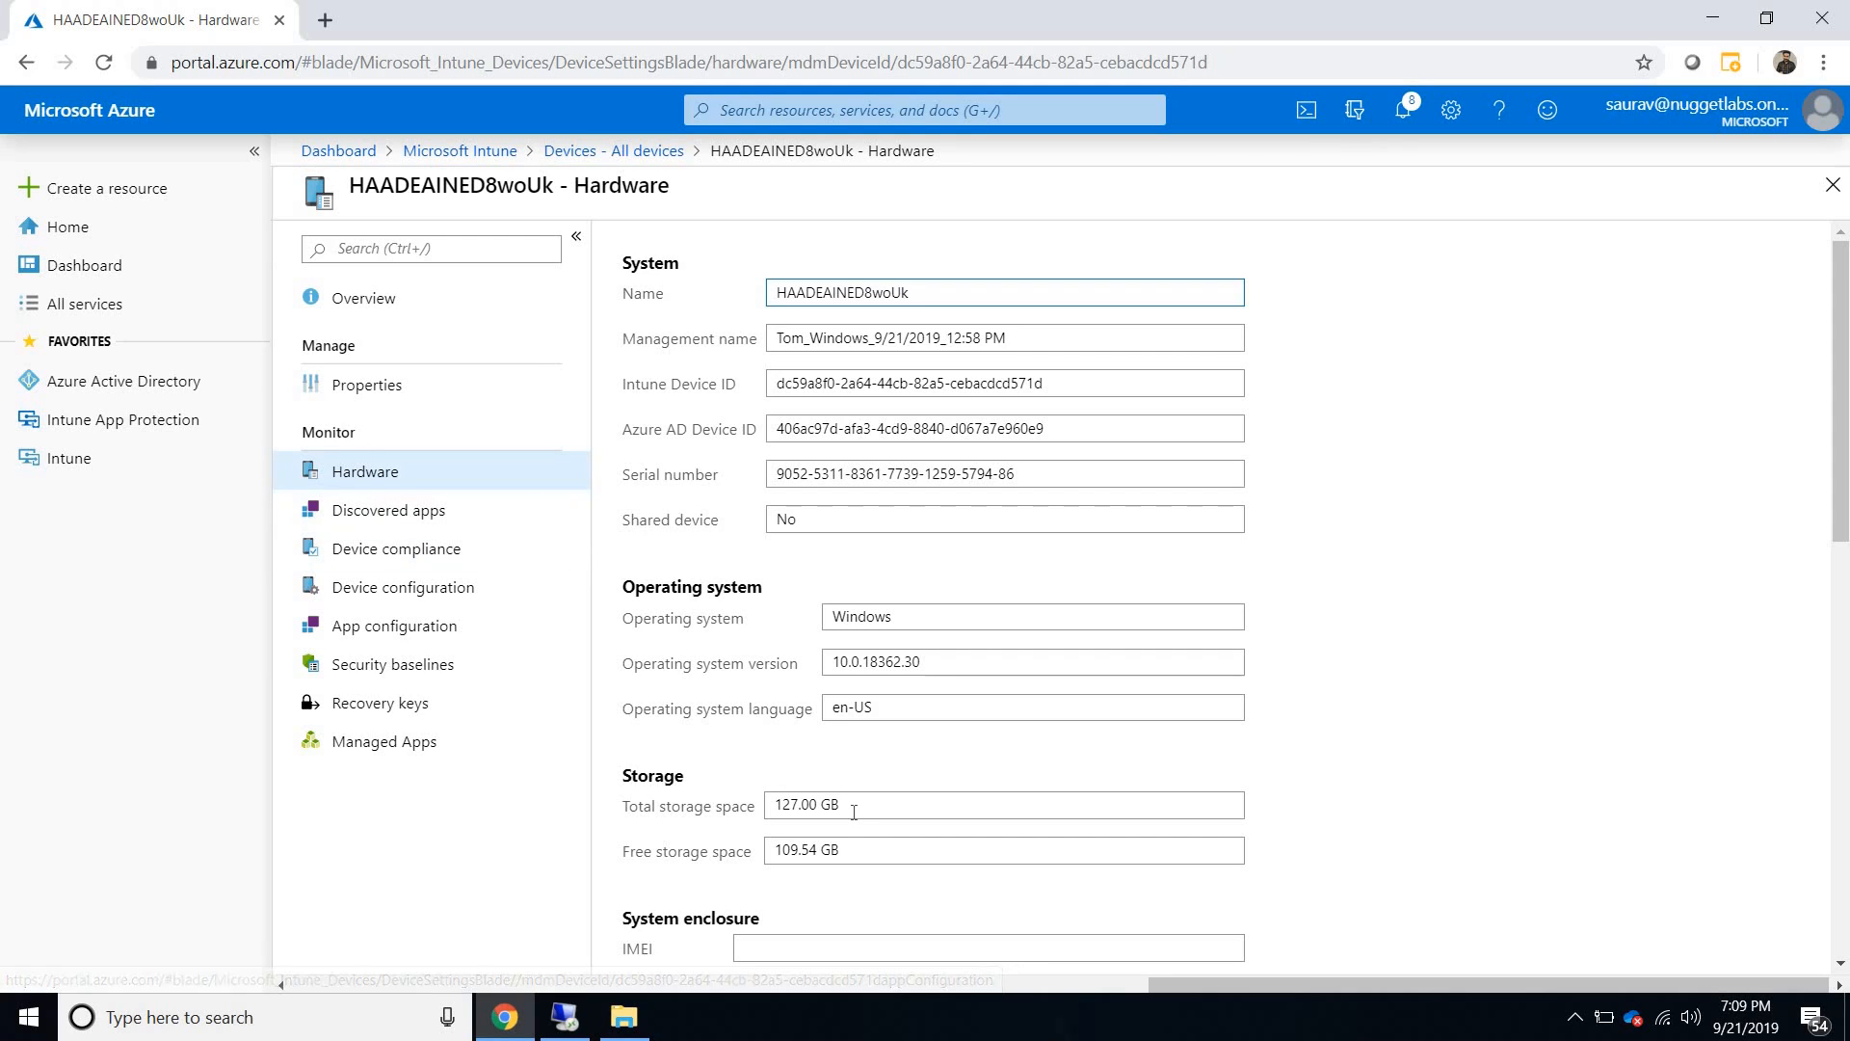
pyautogui.click(690, 798)
pyautogui.click(429, 511)
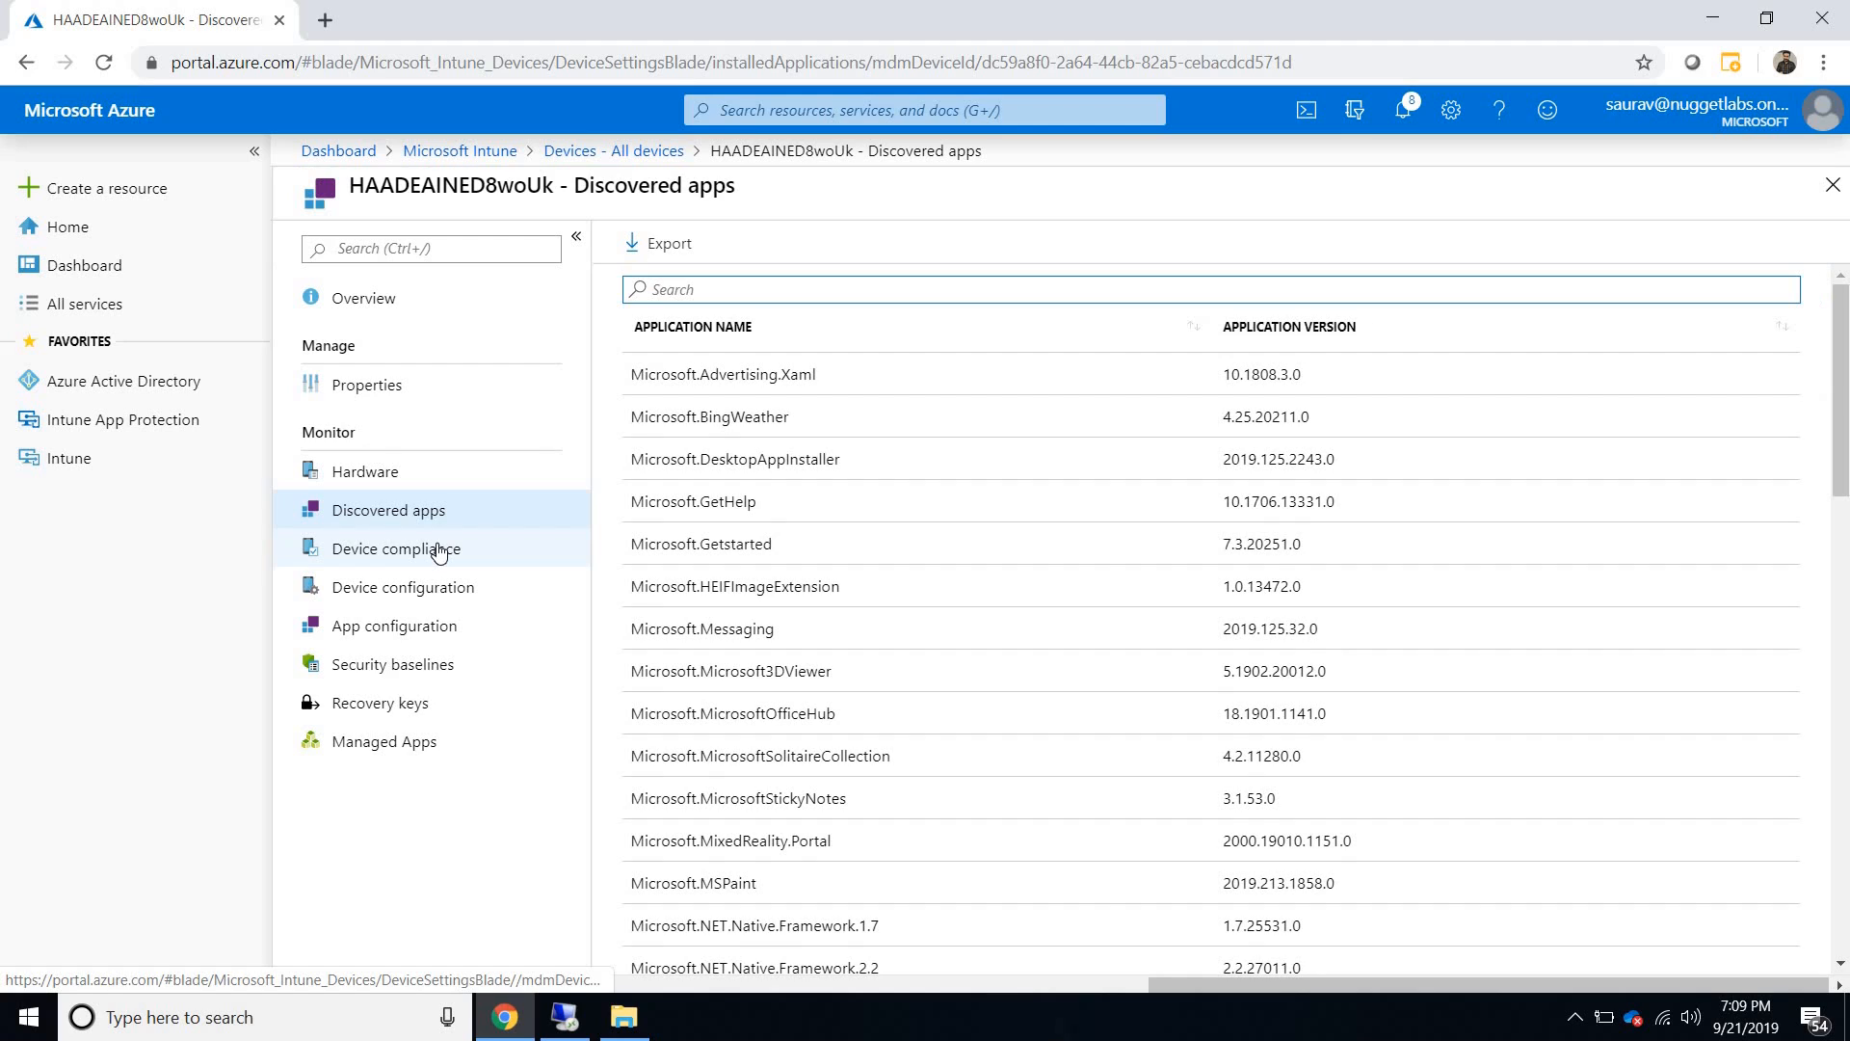
pyautogui.click(438, 551)
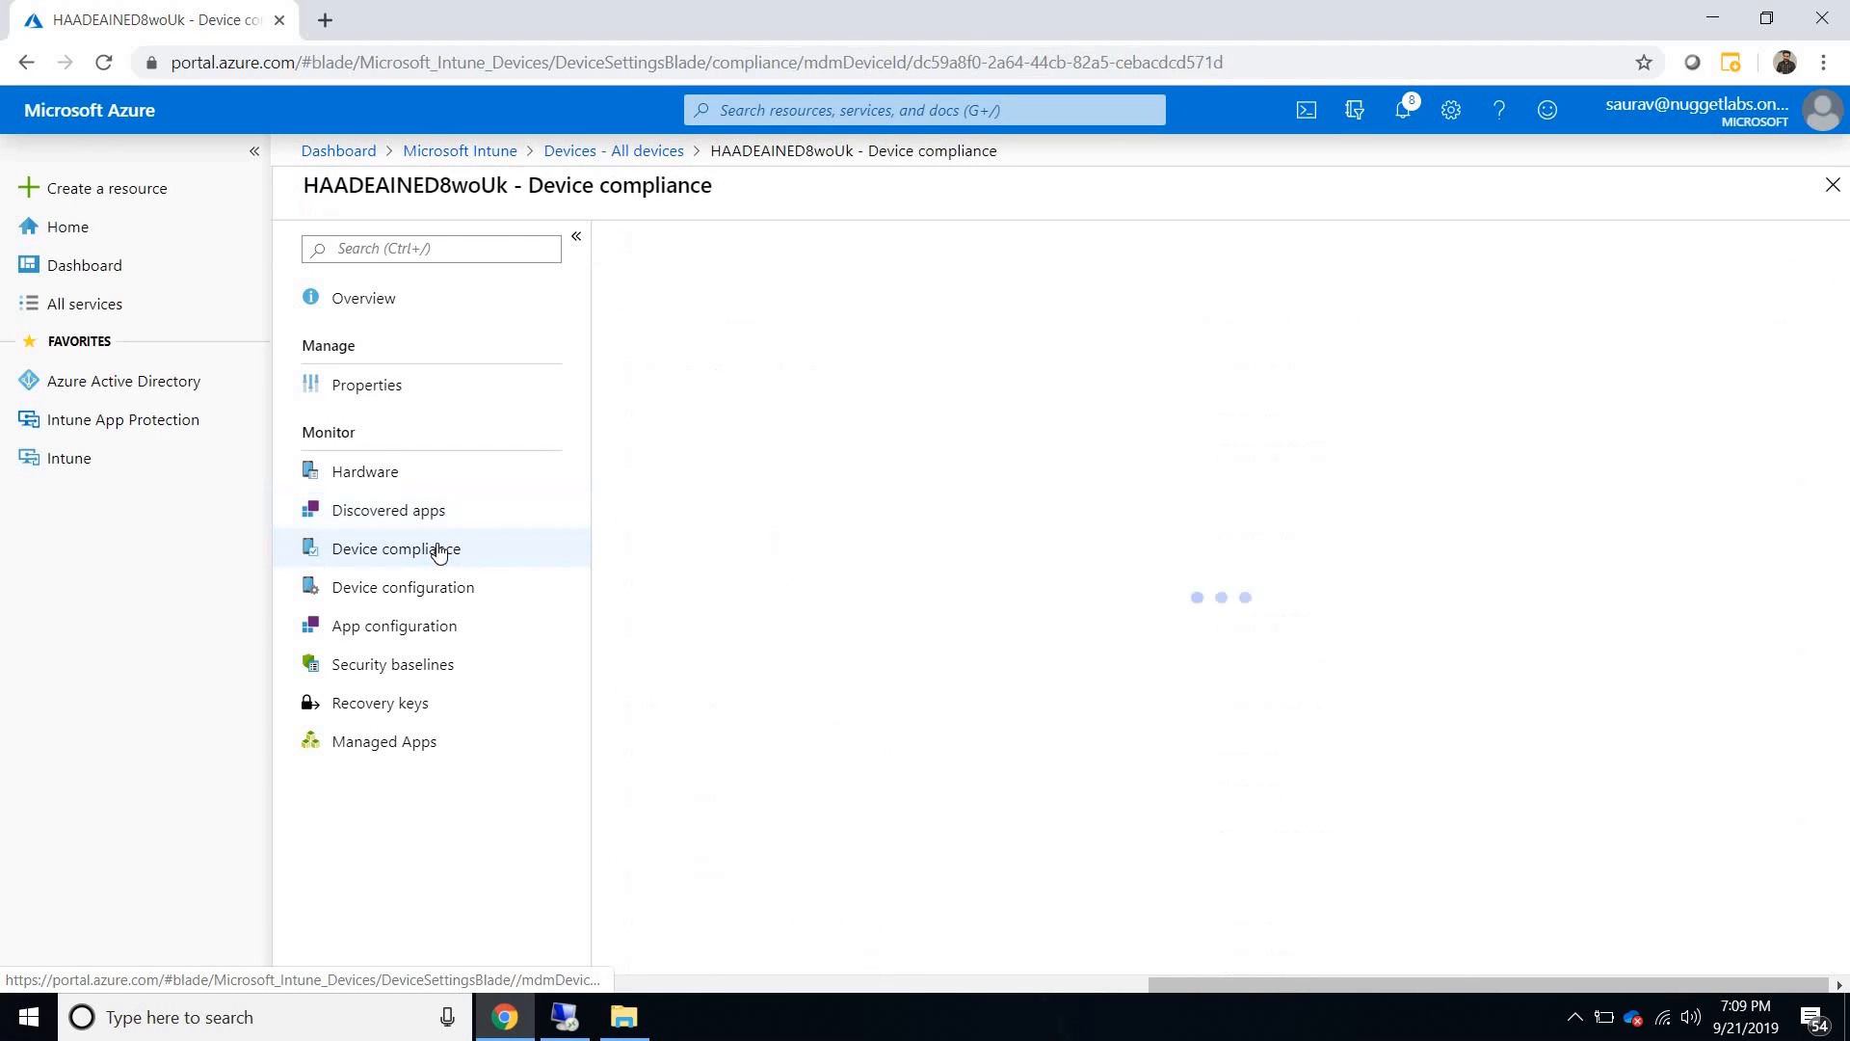
# - Review the device configuration, app configuration, security baselines and managed apps of HAADEAINED8woUk, and return to the Microsoft Intune overview
pyautogui.click(425, 604)
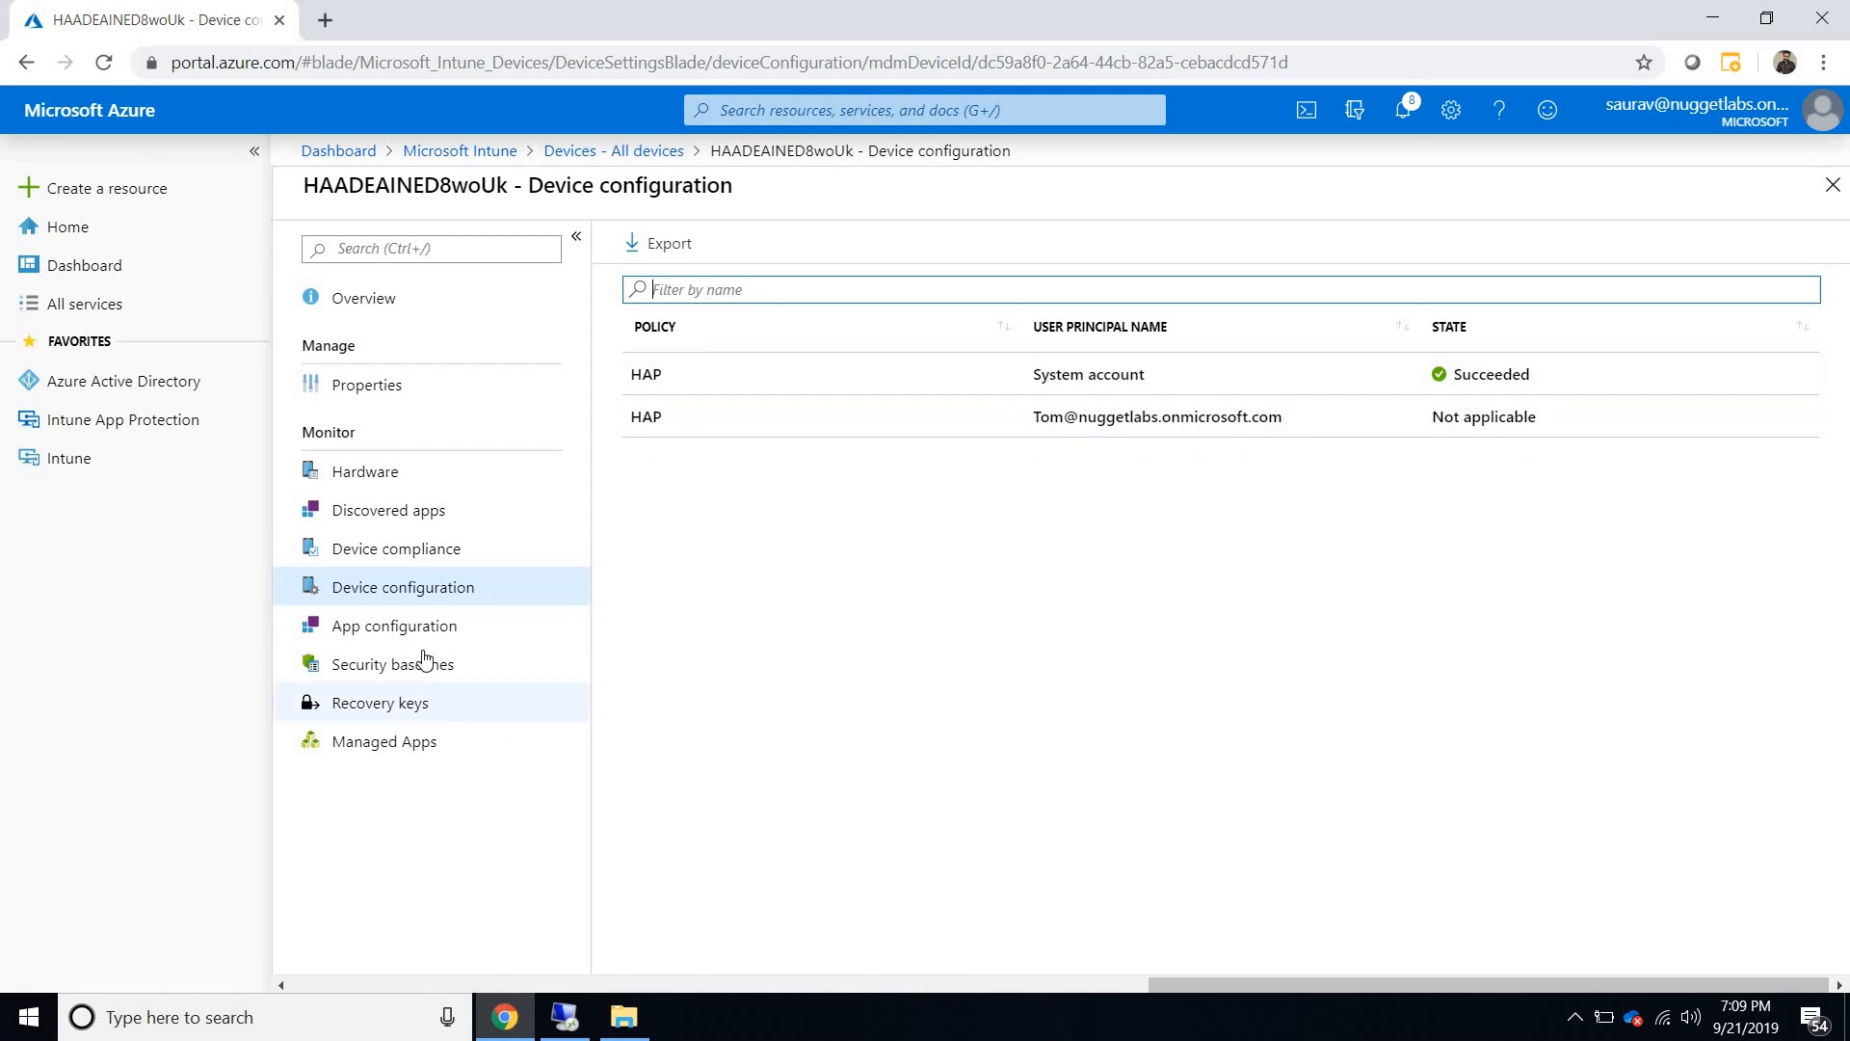
pyautogui.click(400, 626)
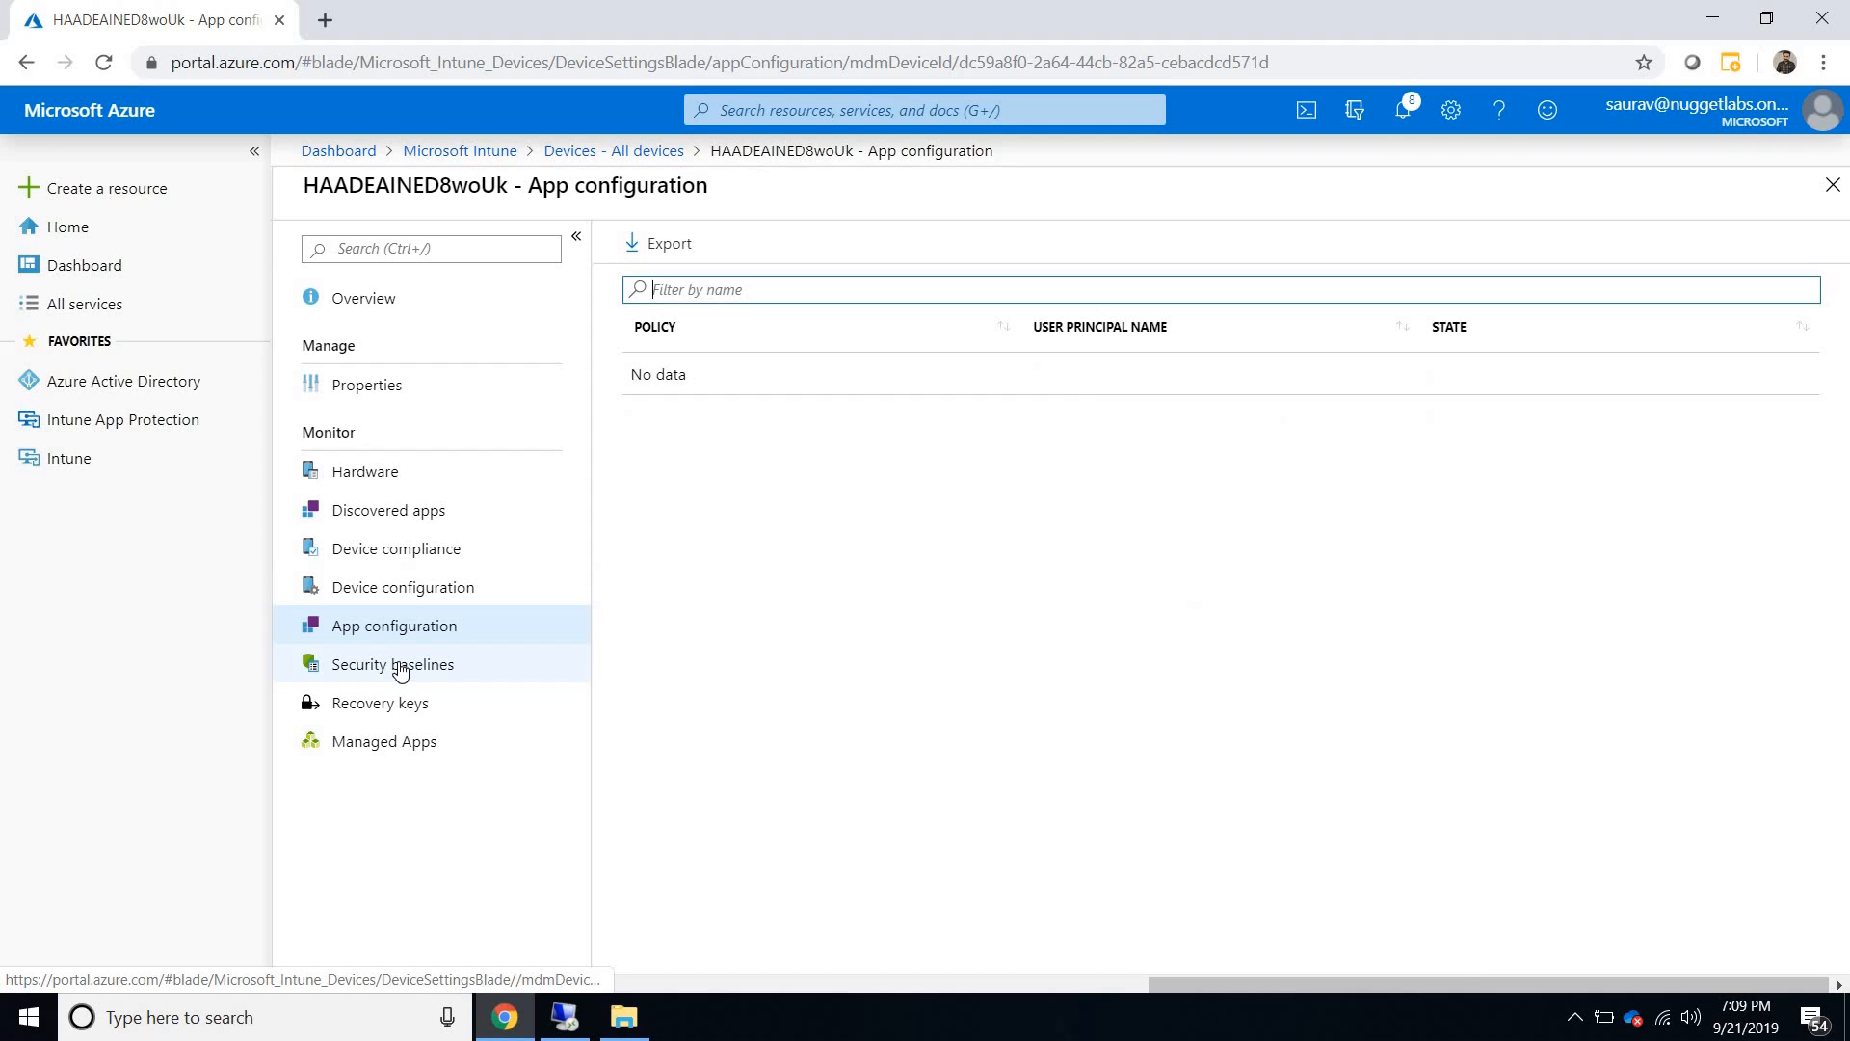
pyautogui.click(400, 670)
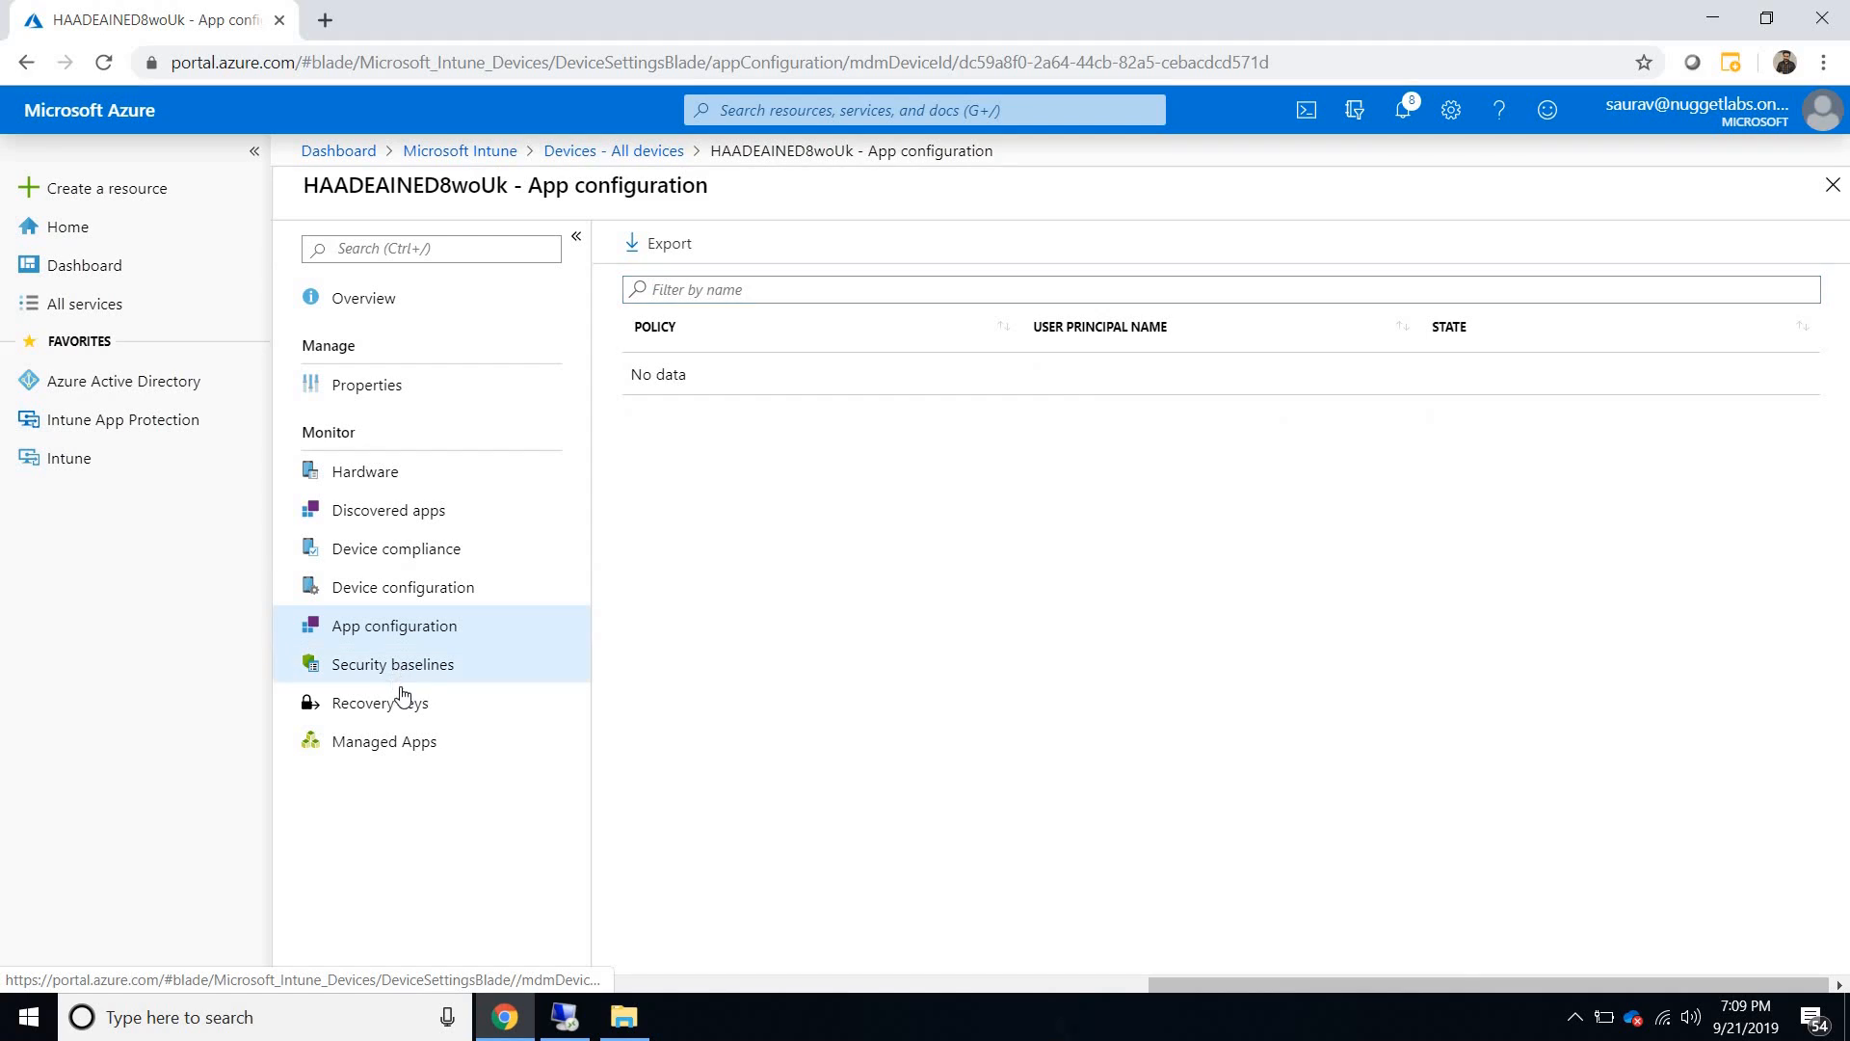
pyautogui.click(399, 746)
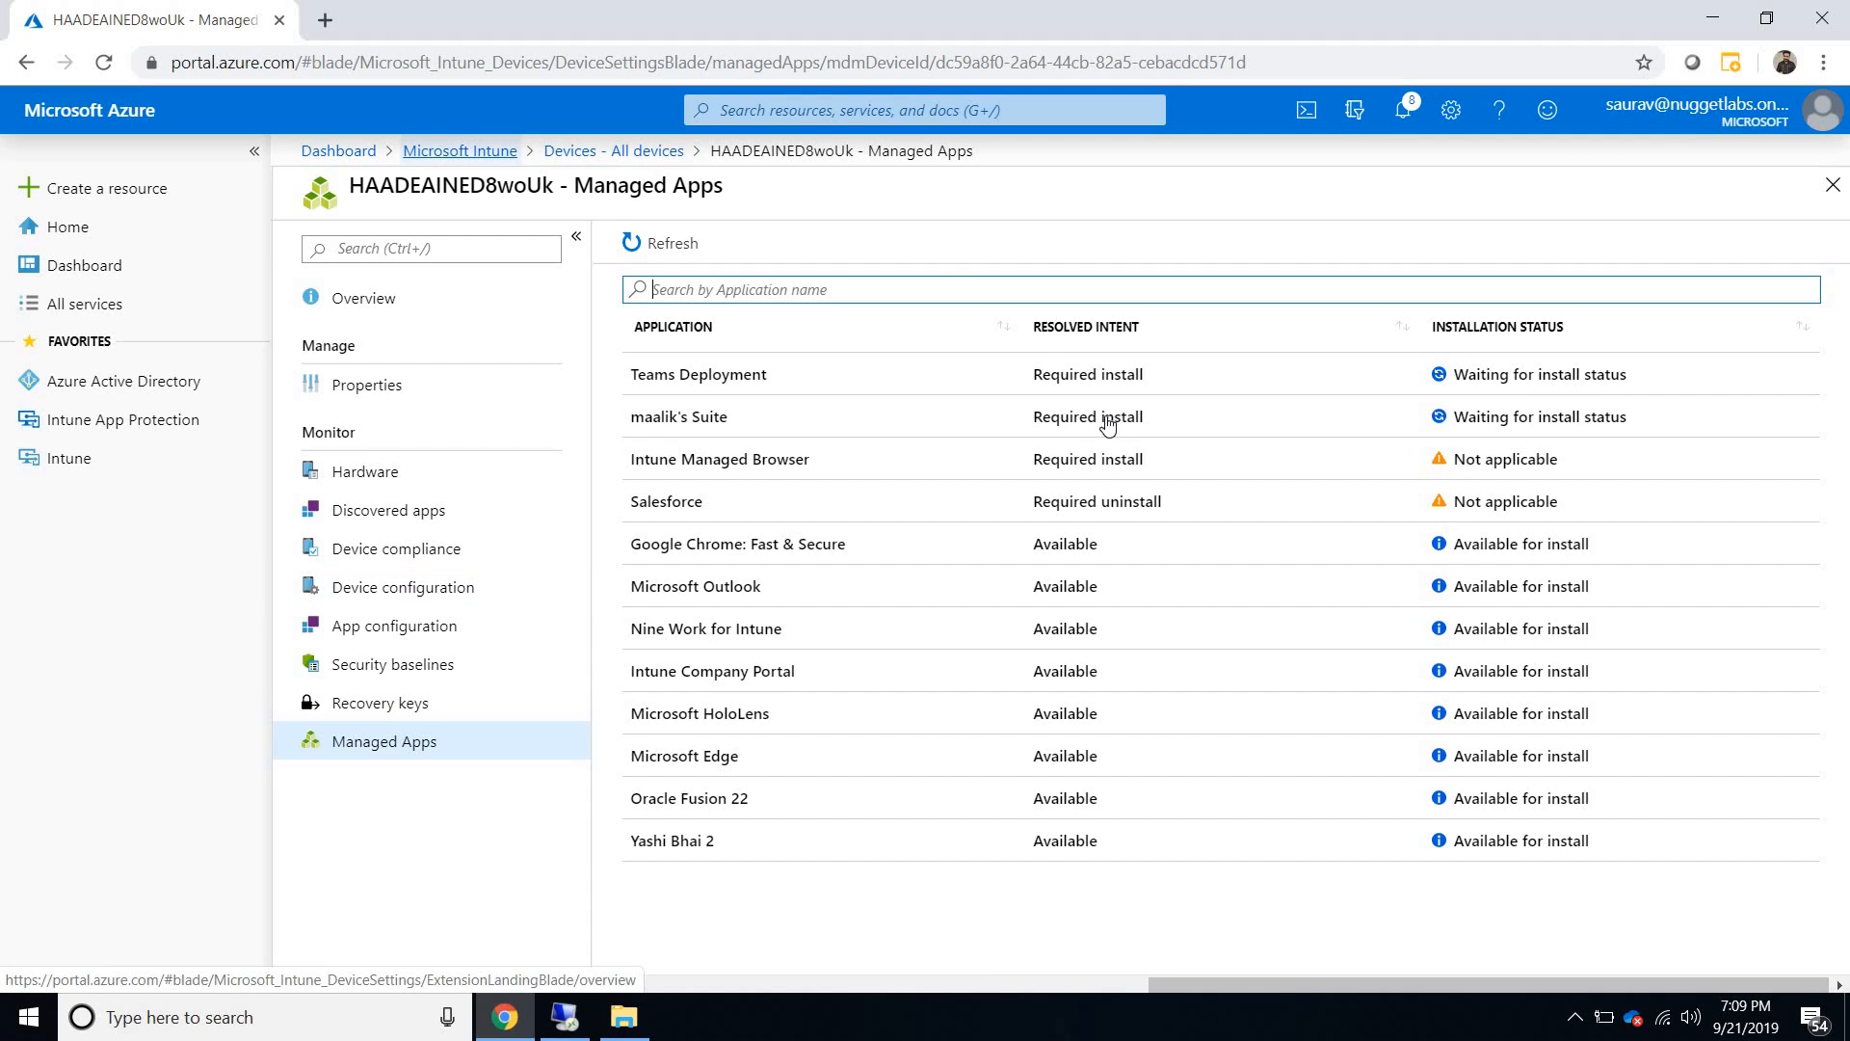
pyautogui.click(472, 151)
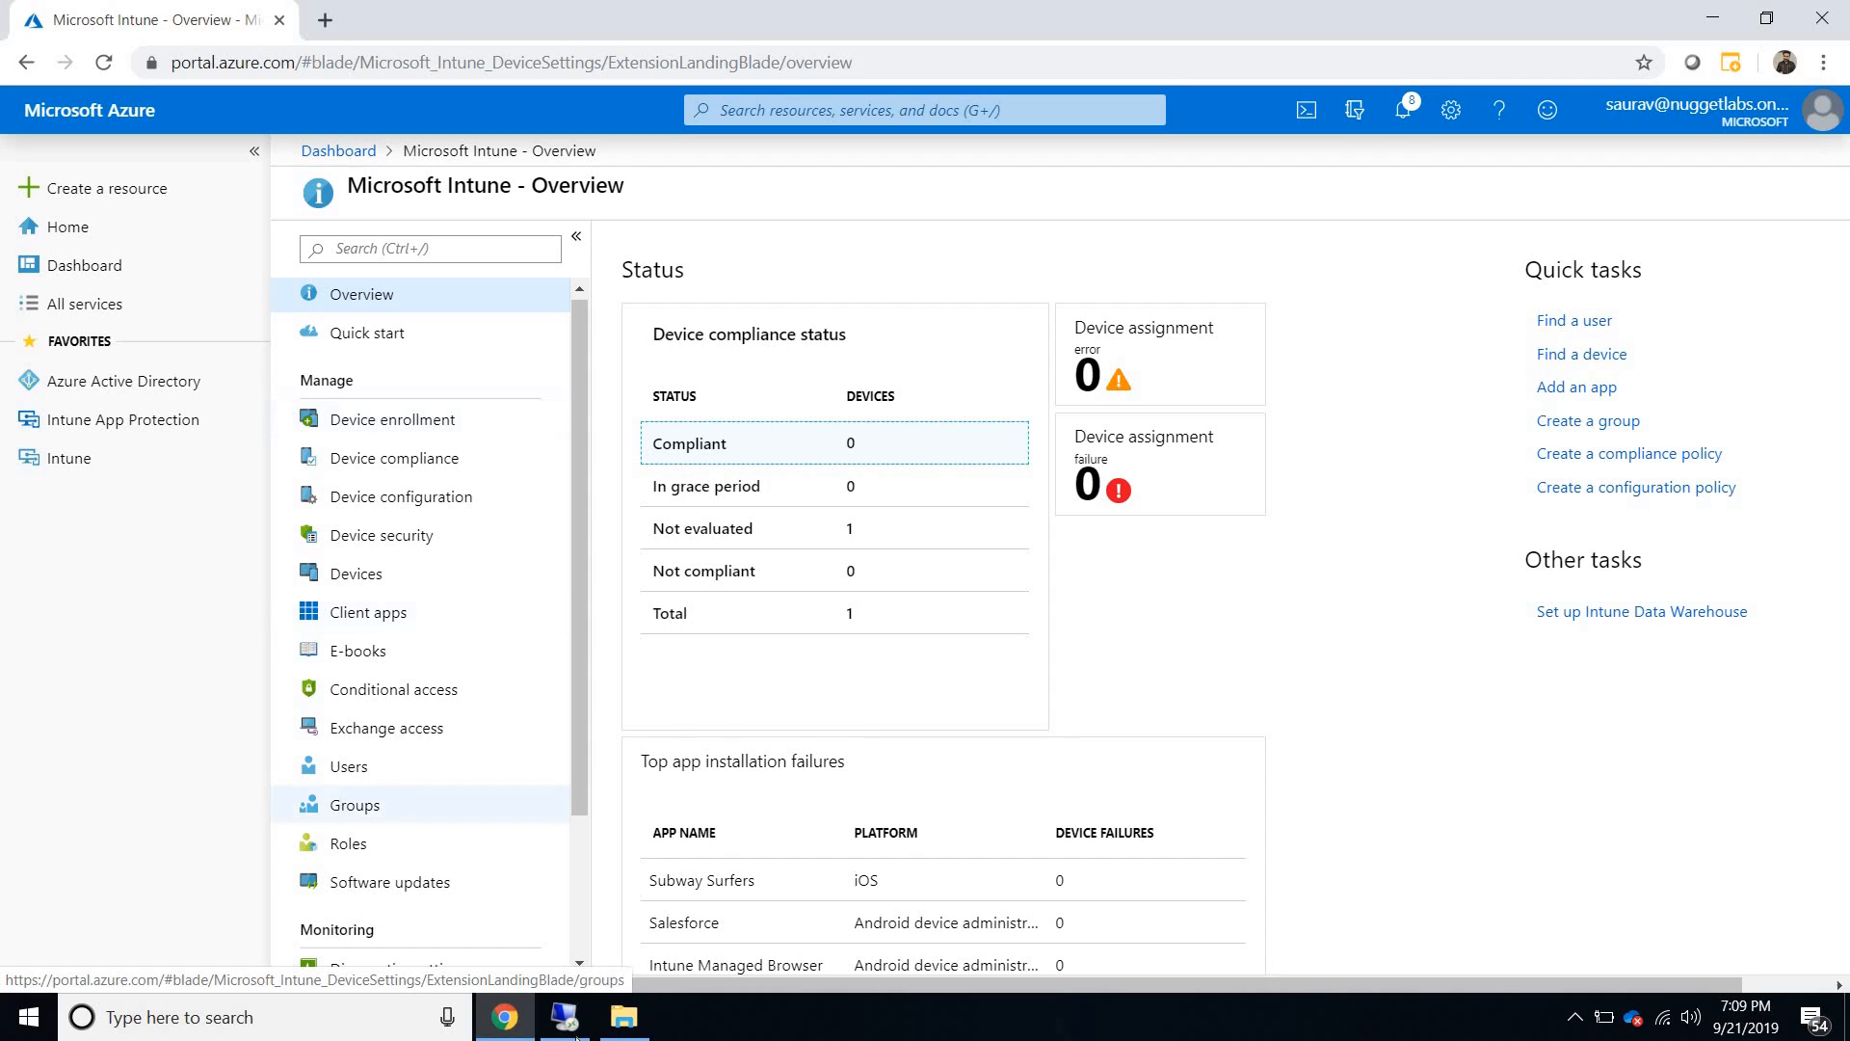
# - Switch to the remote desktop session, minimize the DC connection, and select the Server2k16 virtual machine in Hyper-V Manager
pyautogui.click(565, 1016)
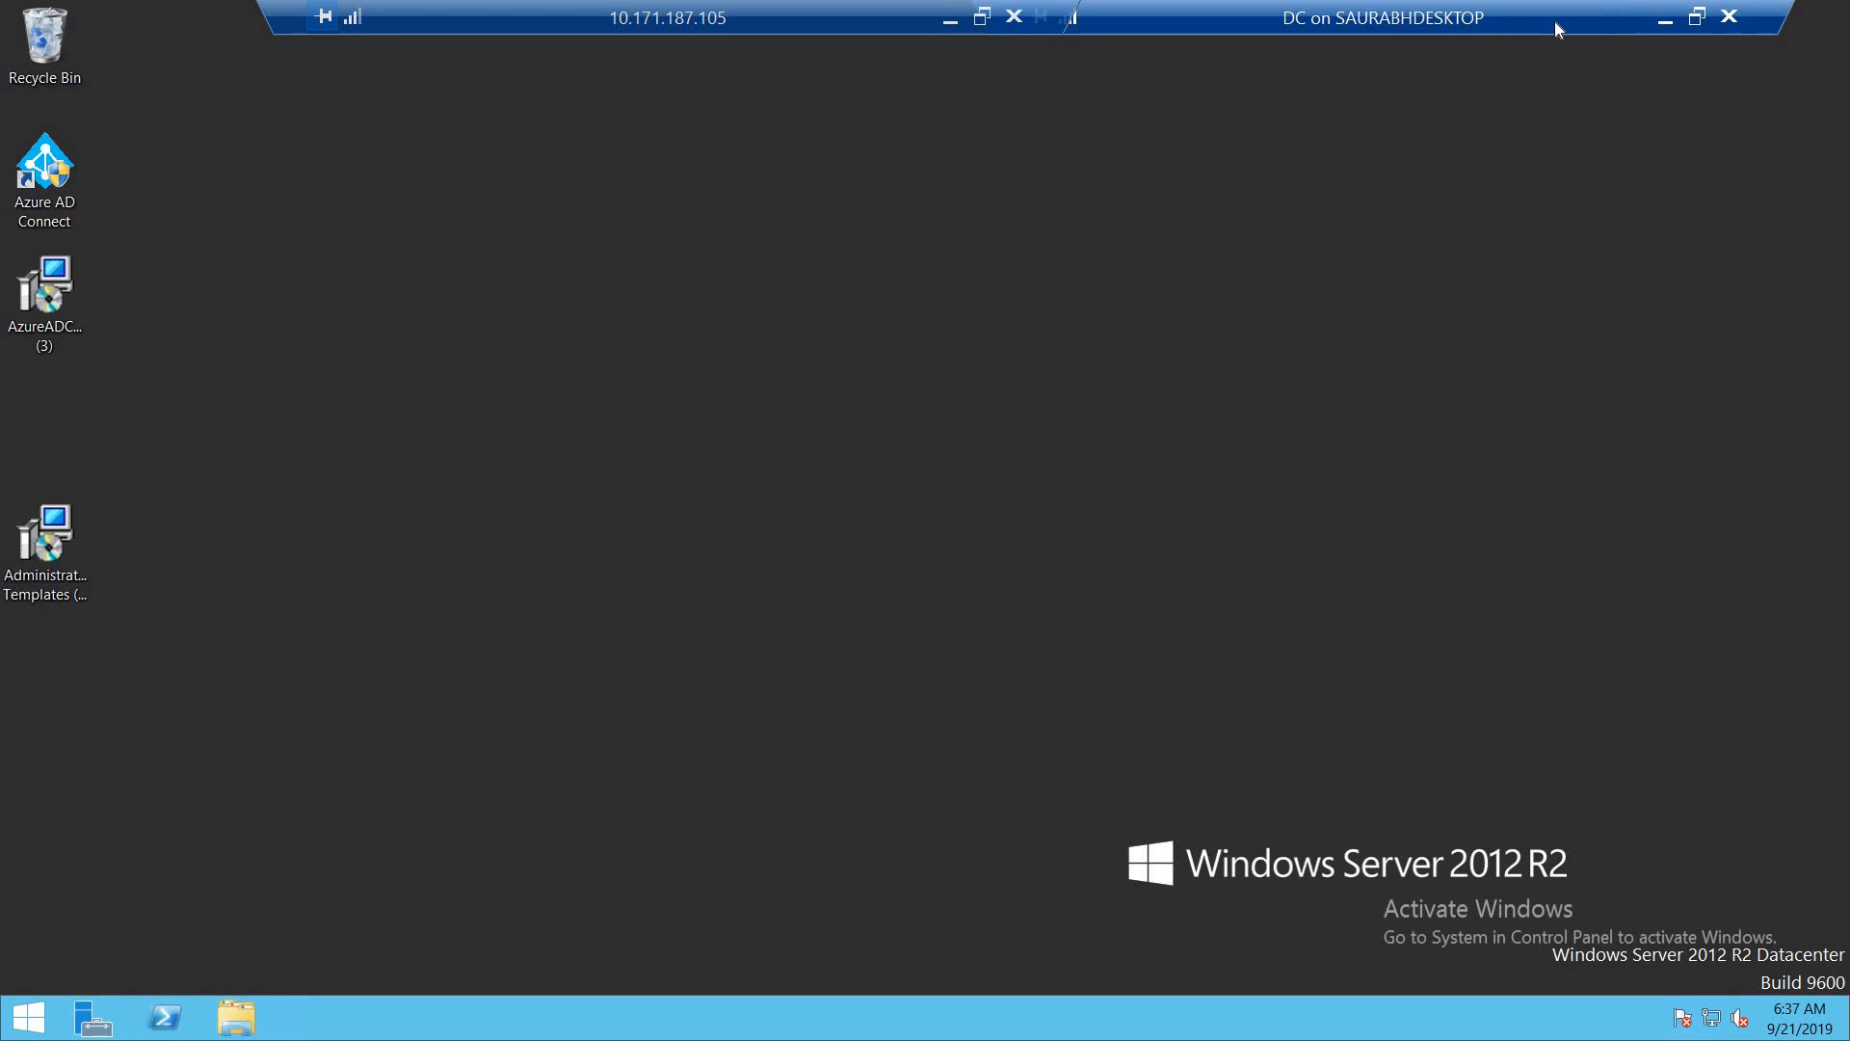
pyautogui.click(1664, 19)
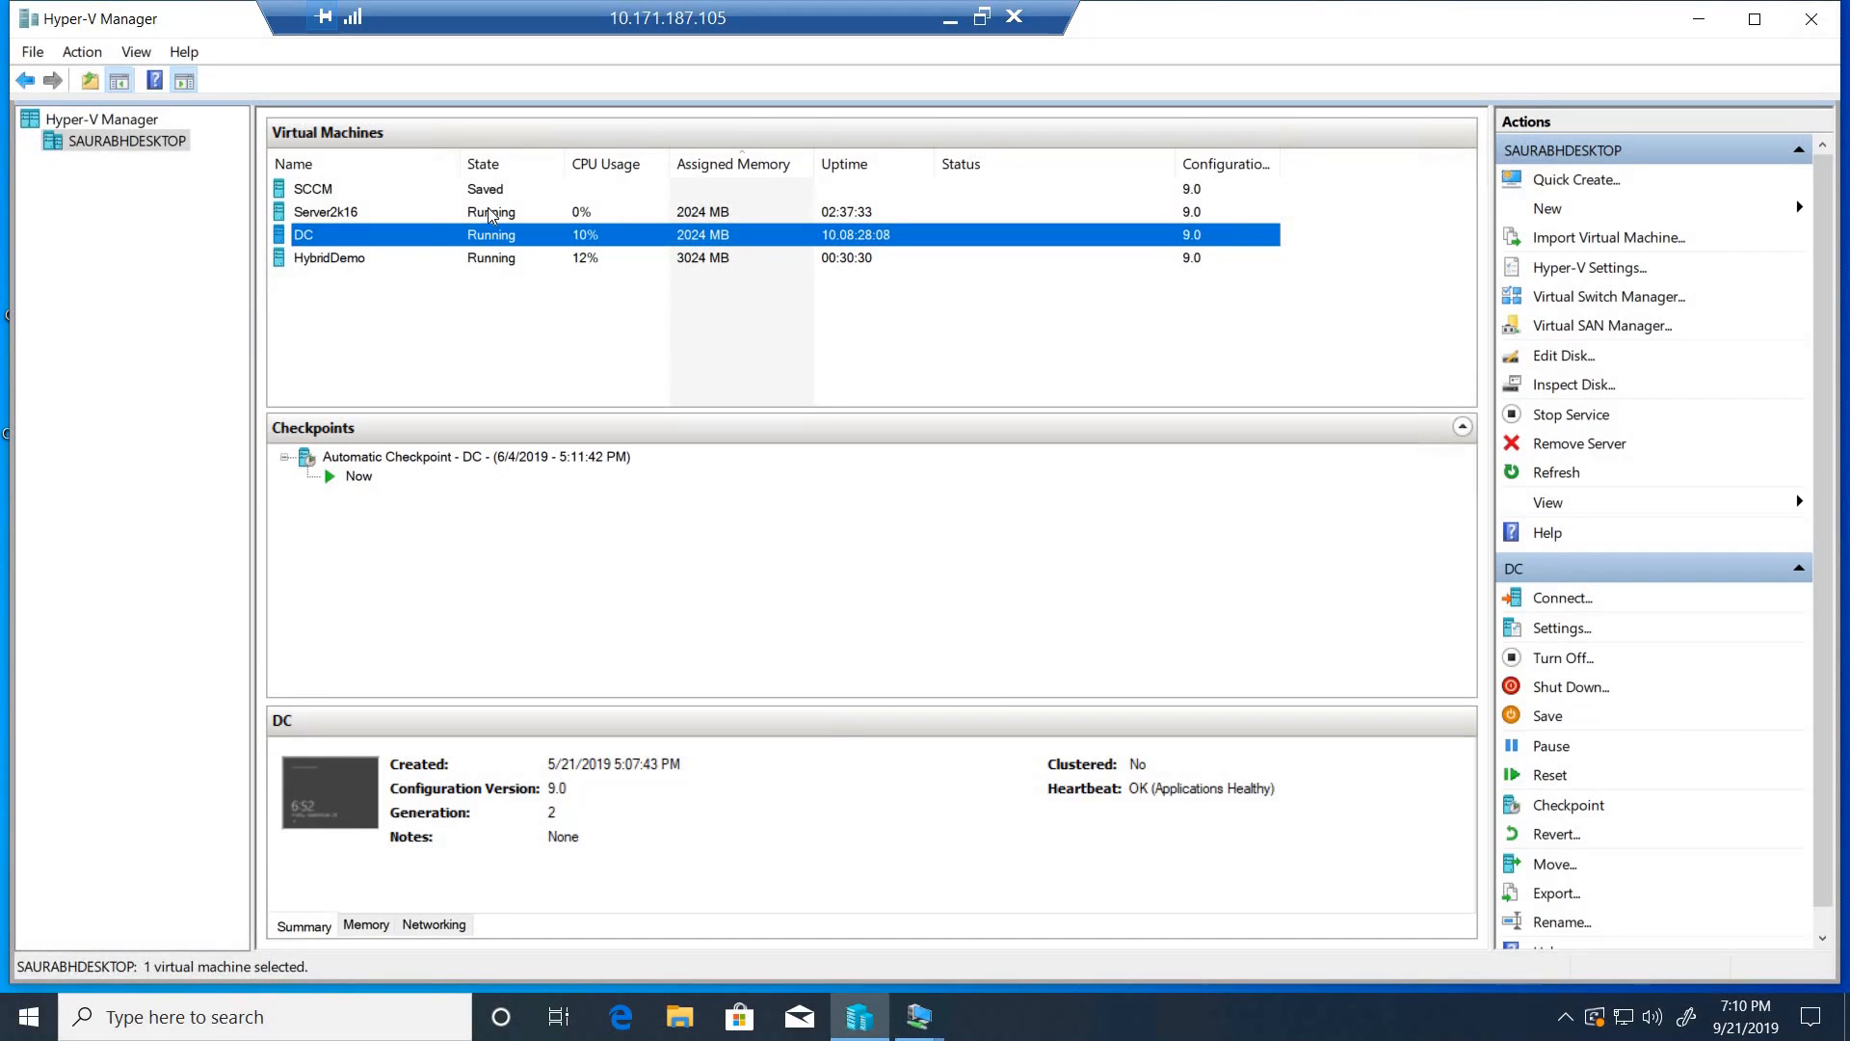
pyautogui.click(491, 214)
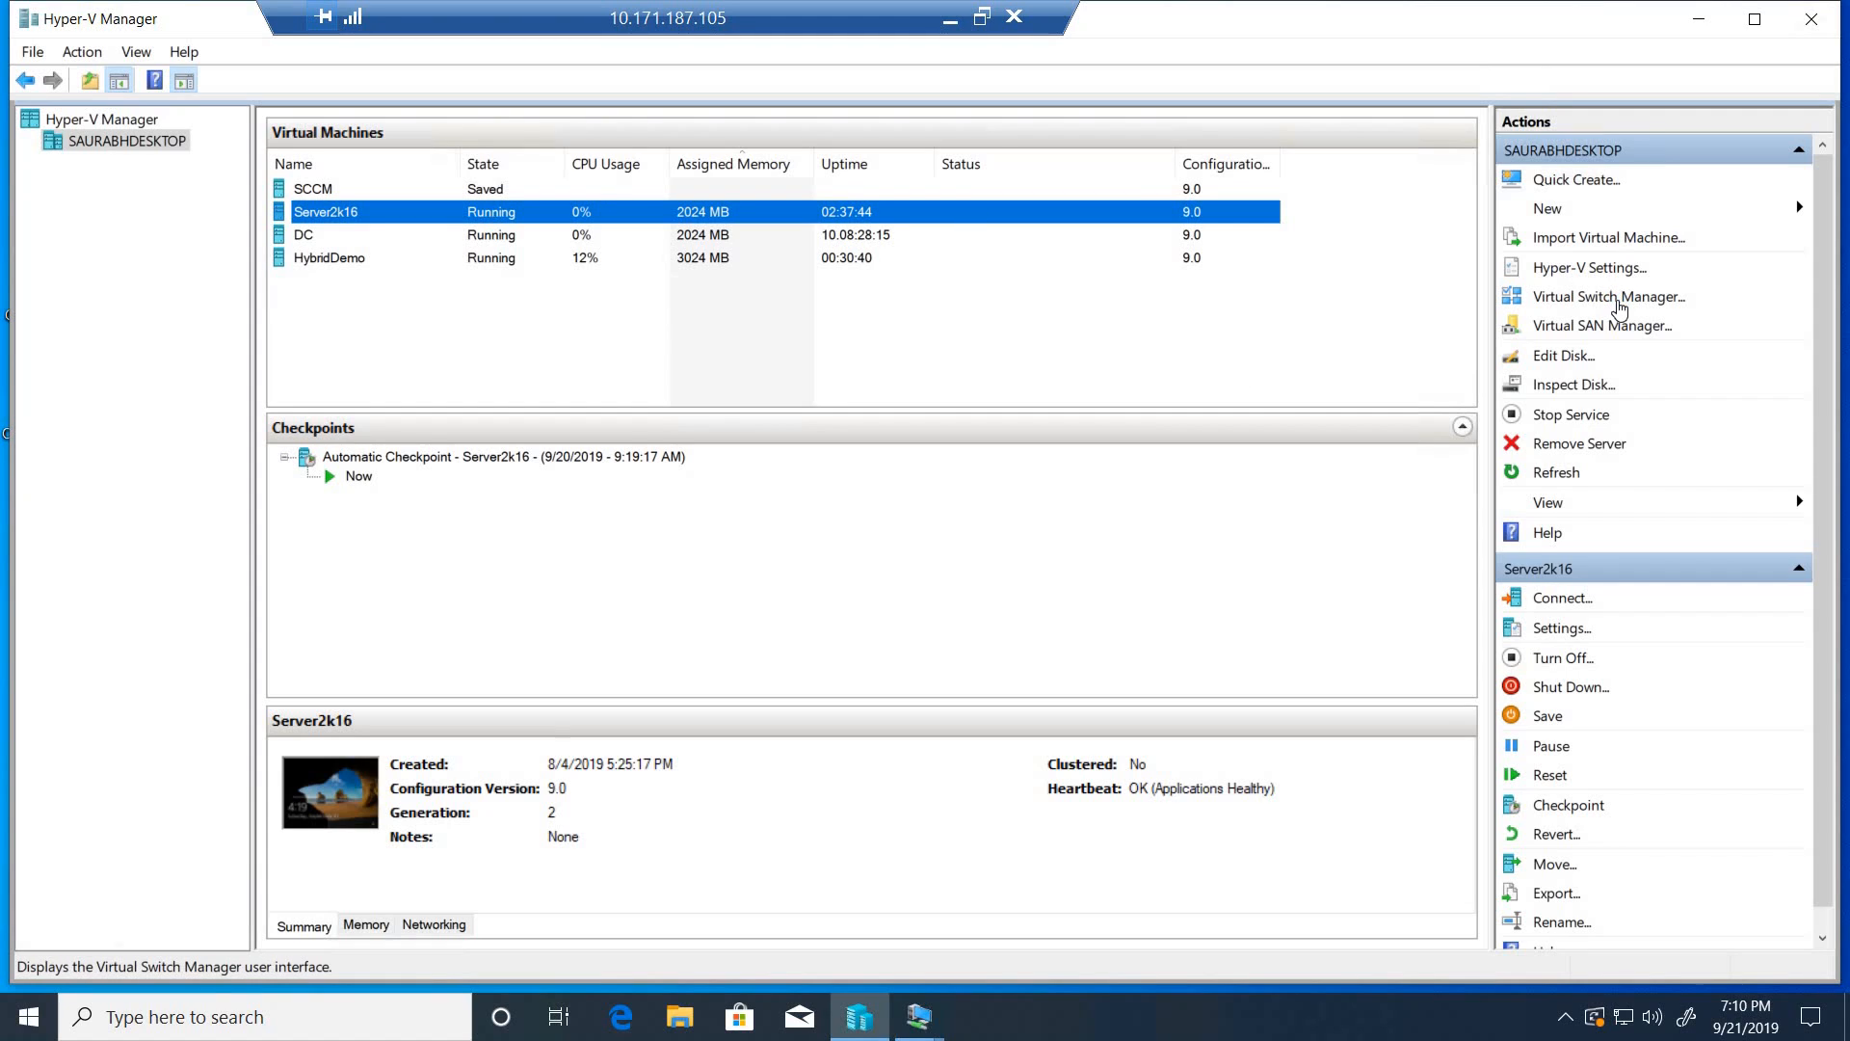
# - View the host's configured virtual switches, dismiss the Virtual Switch Manager without changes, and minimize the remote desktop session
pyautogui.click(1619, 309)
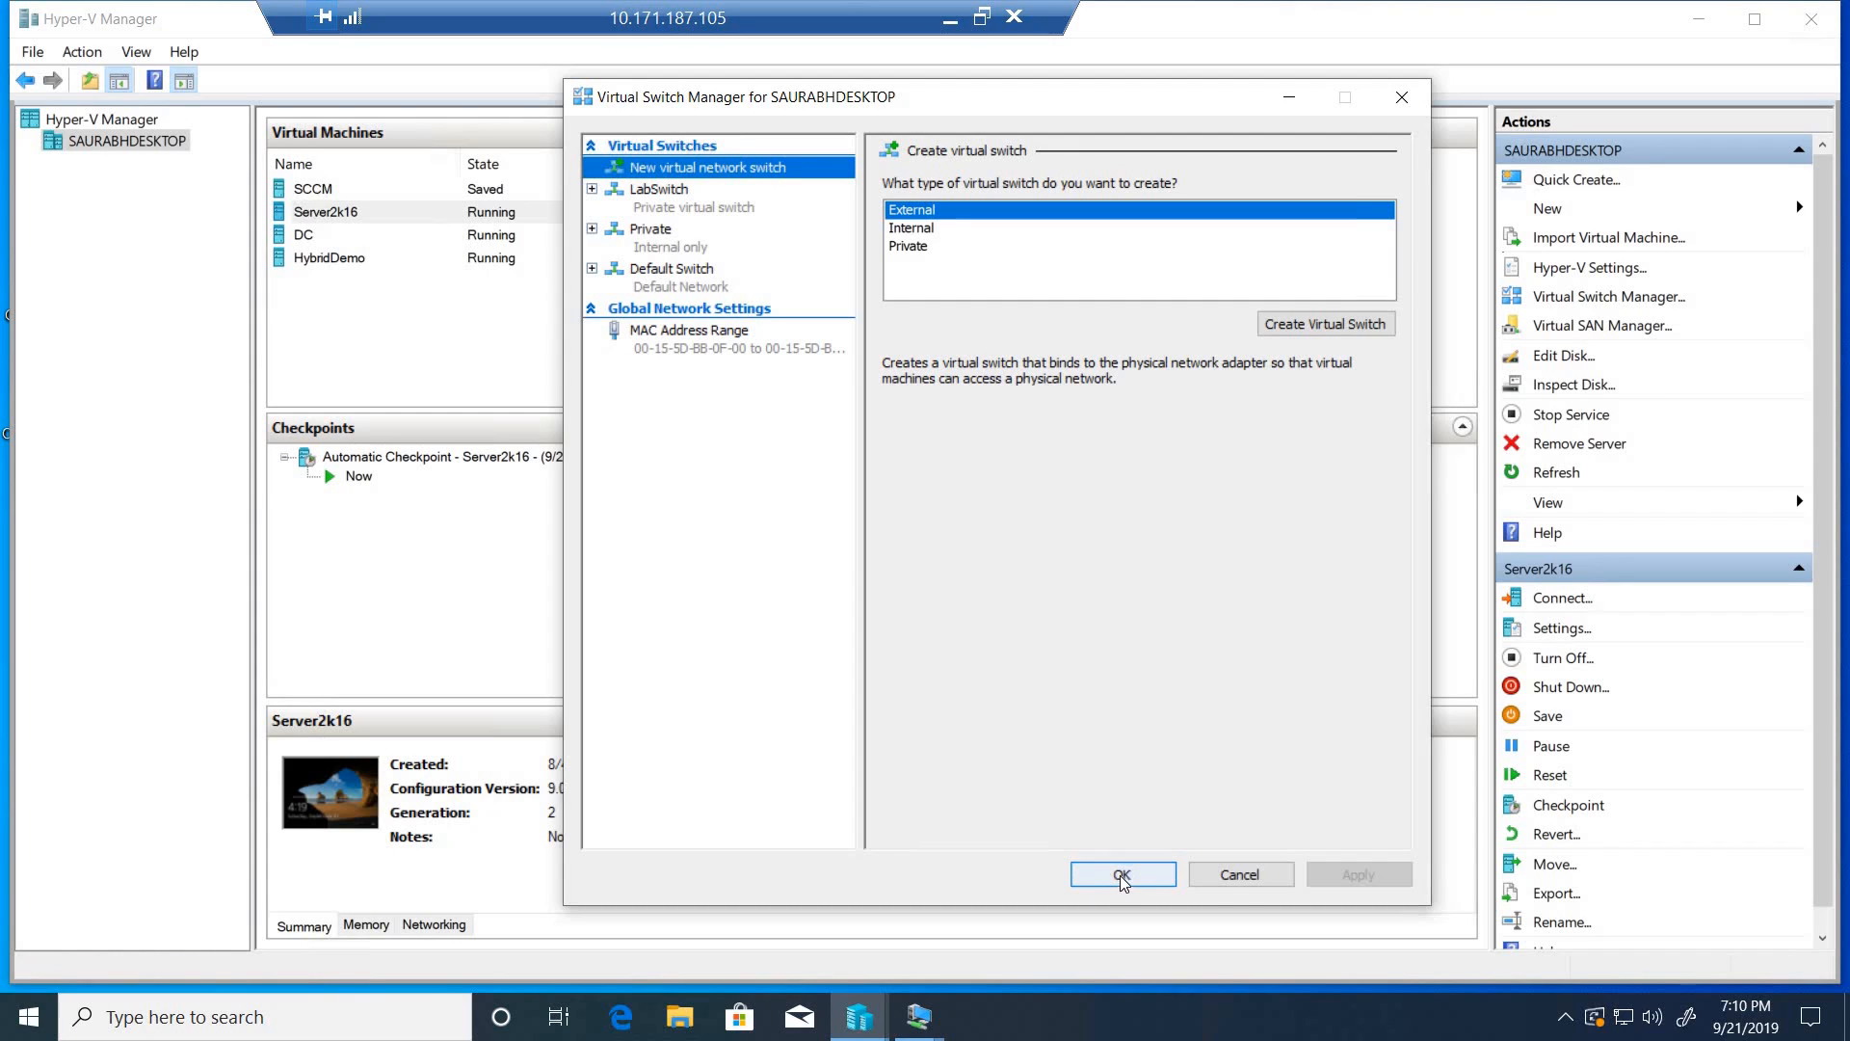
pyautogui.click(1239, 875)
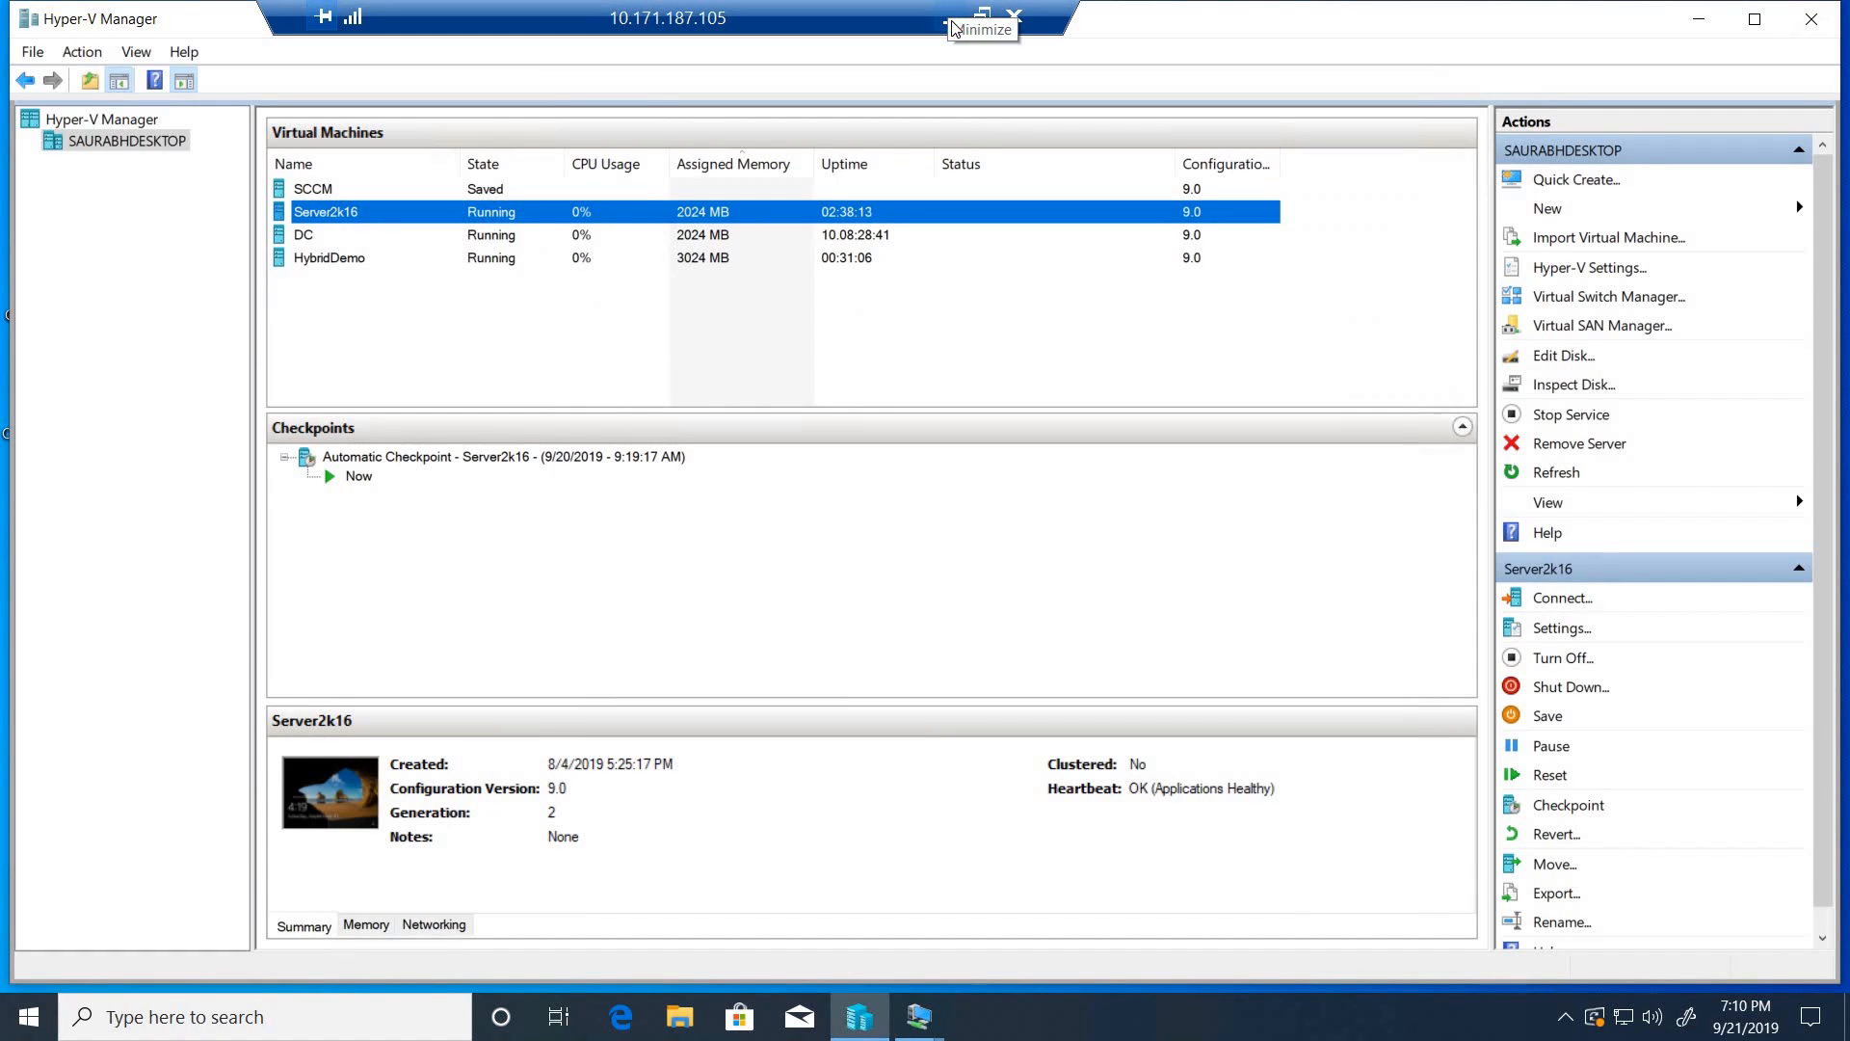
pyautogui.click(952, 27)
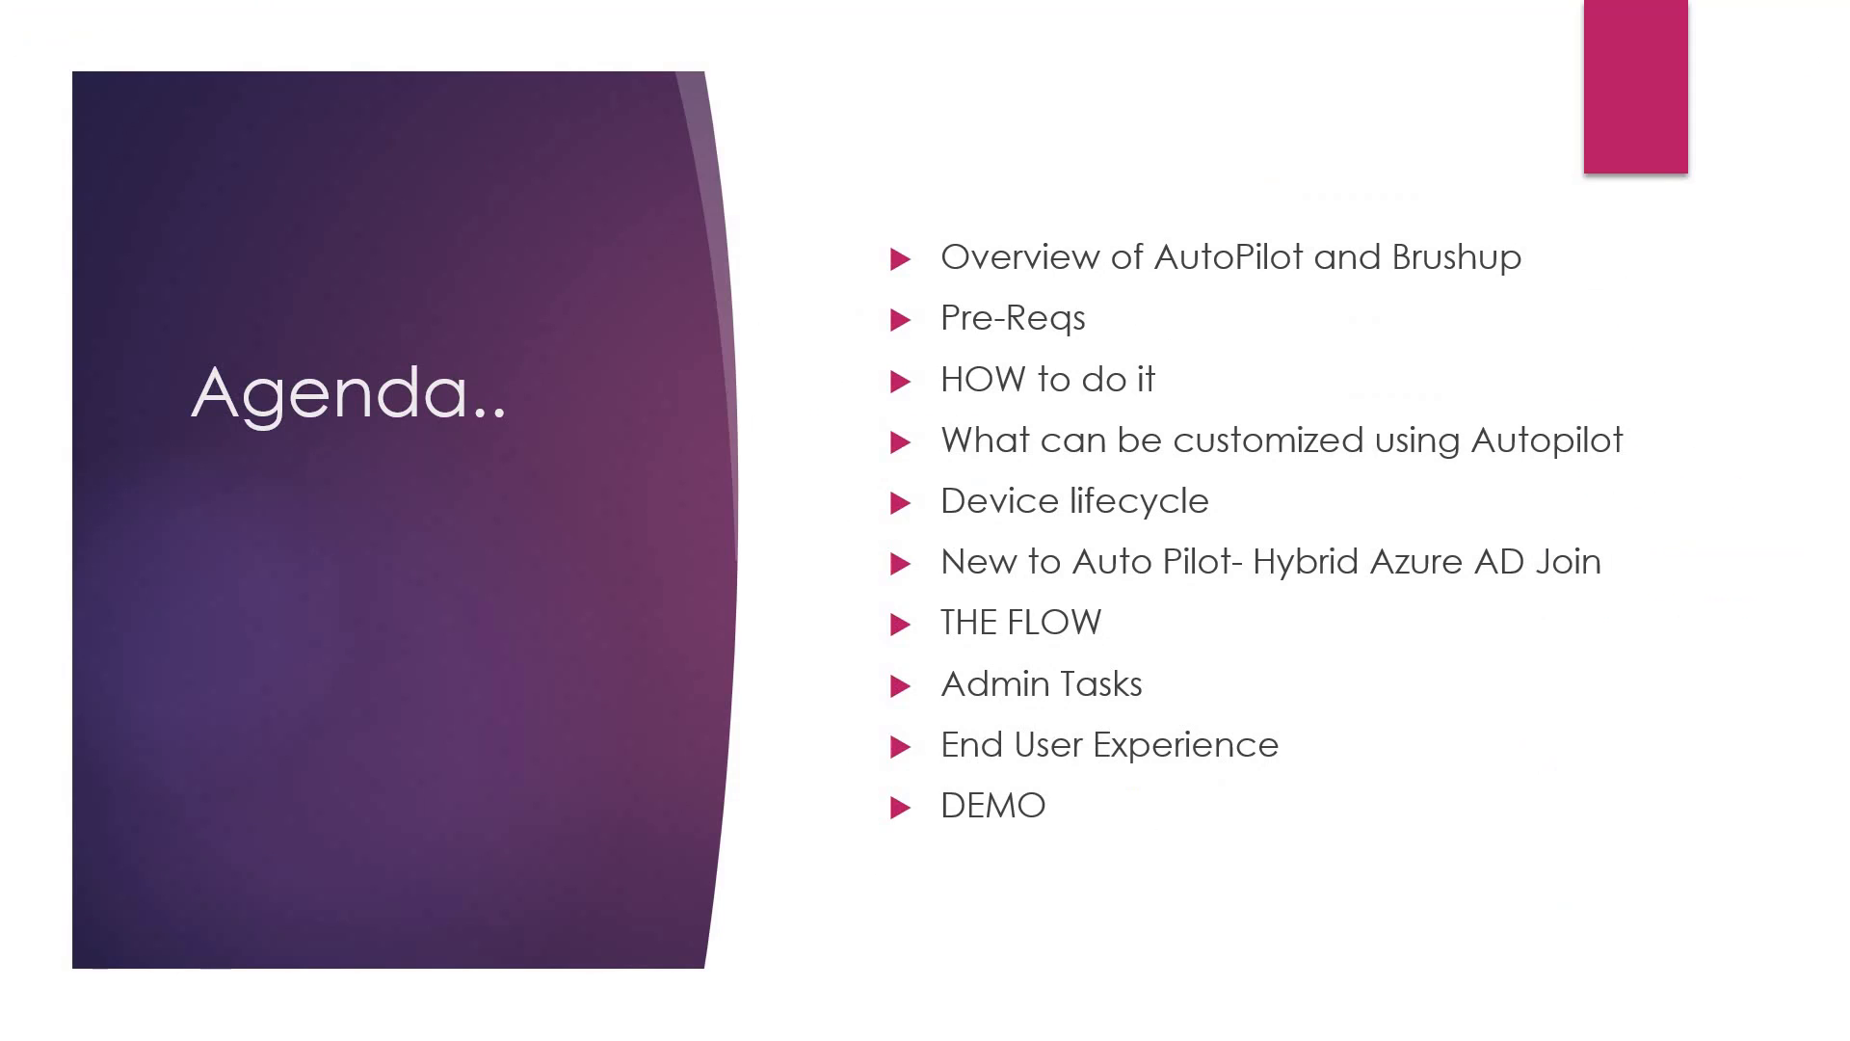